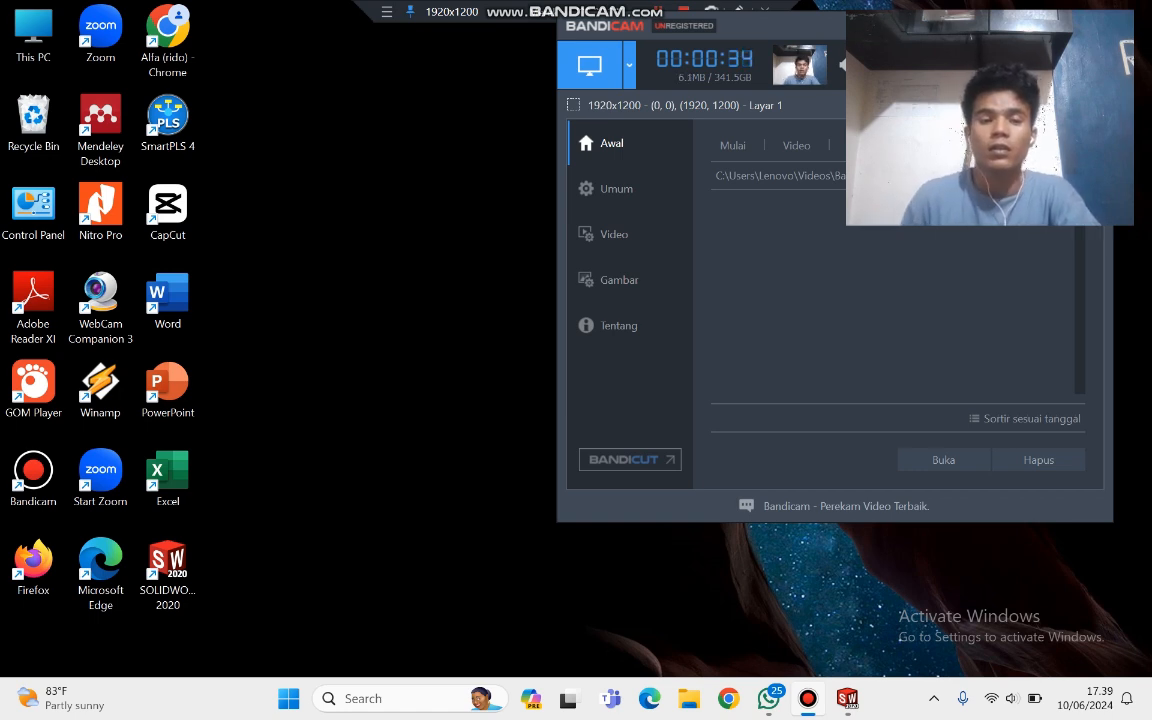
# Step: Switch from the desktop to SOLIDWORKS and collapse the Task Pane
pyautogui.press('super+d')
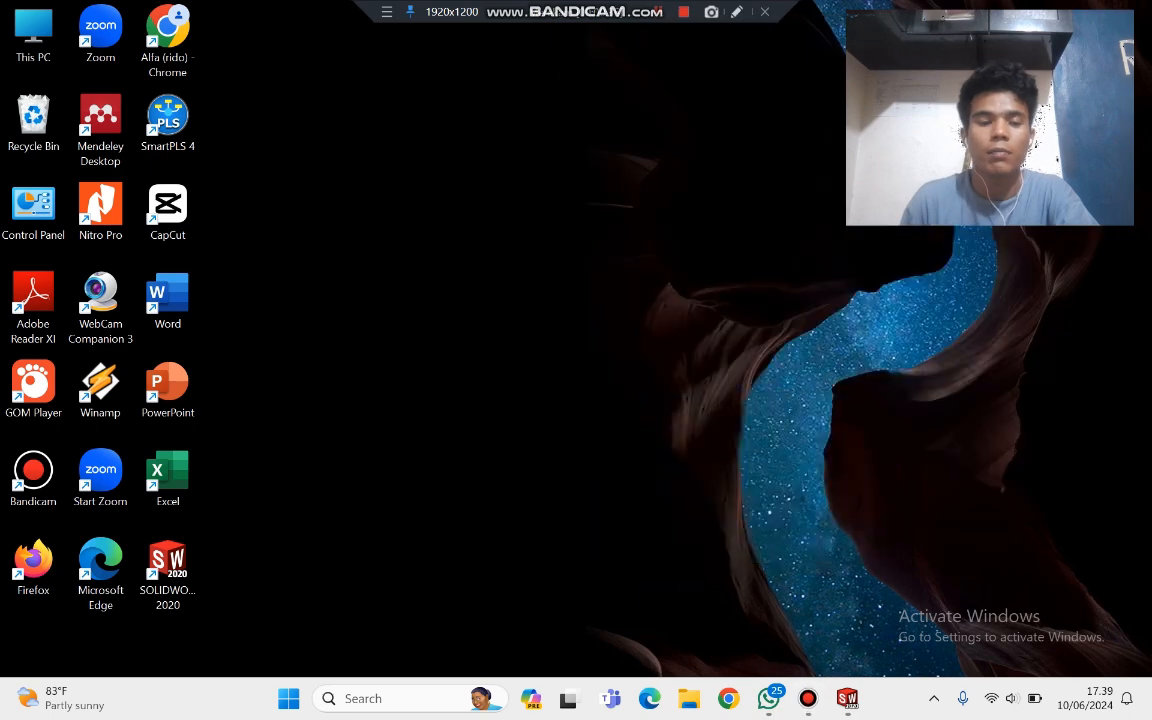
pyautogui.moveTo(847, 698)
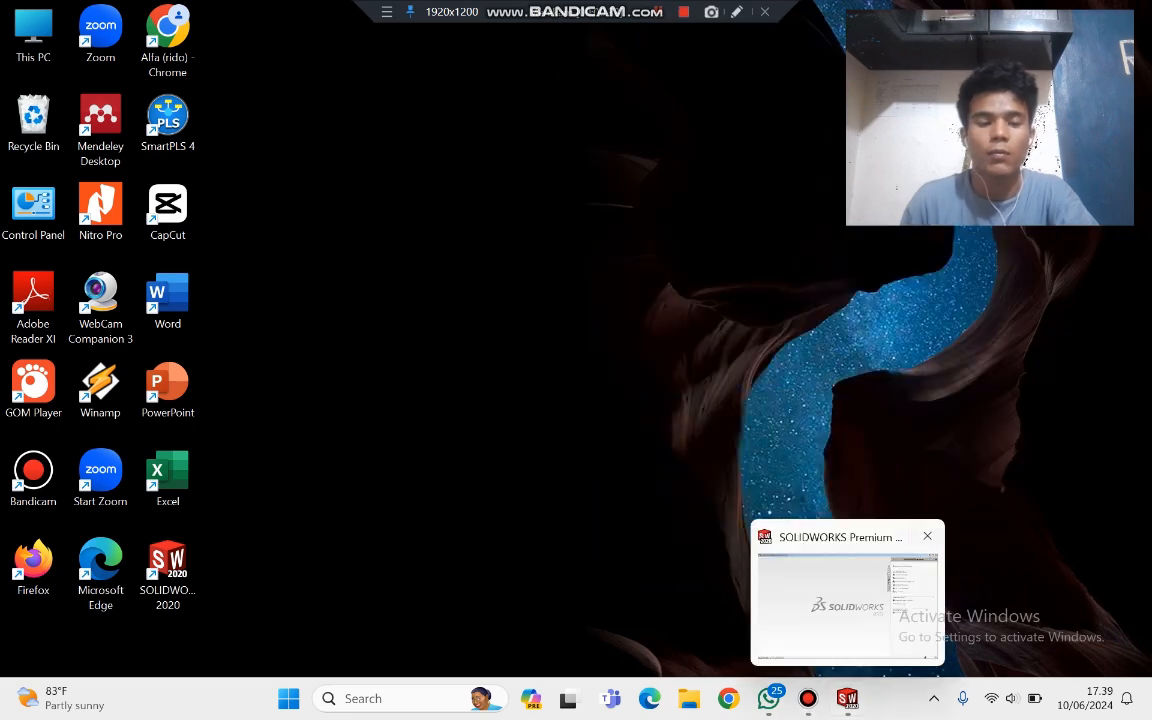
pyautogui.click(847, 698)
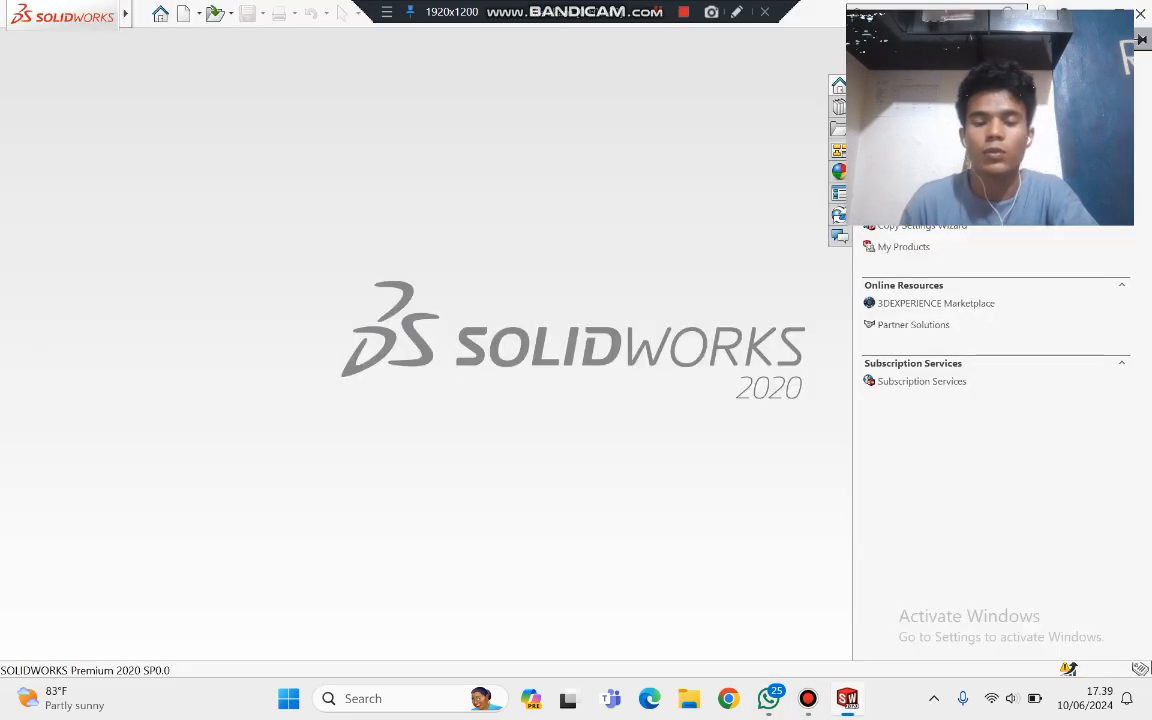
pyautogui.click(170, 13)
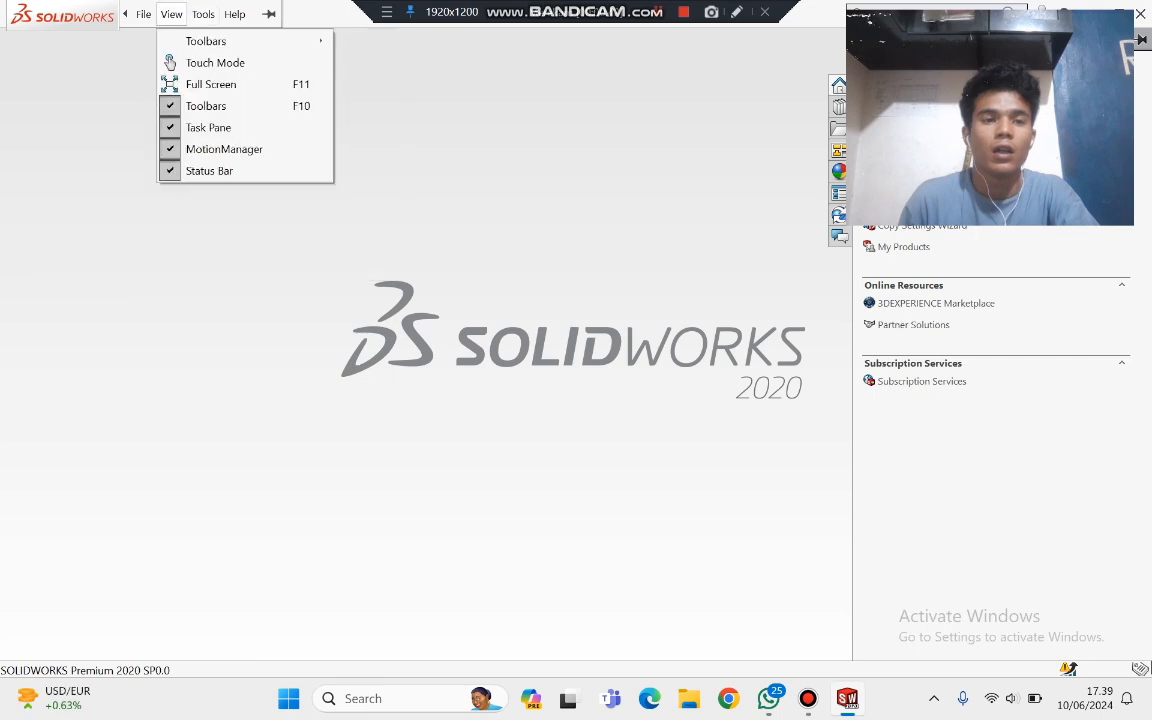
pyautogui.click(208, 126)
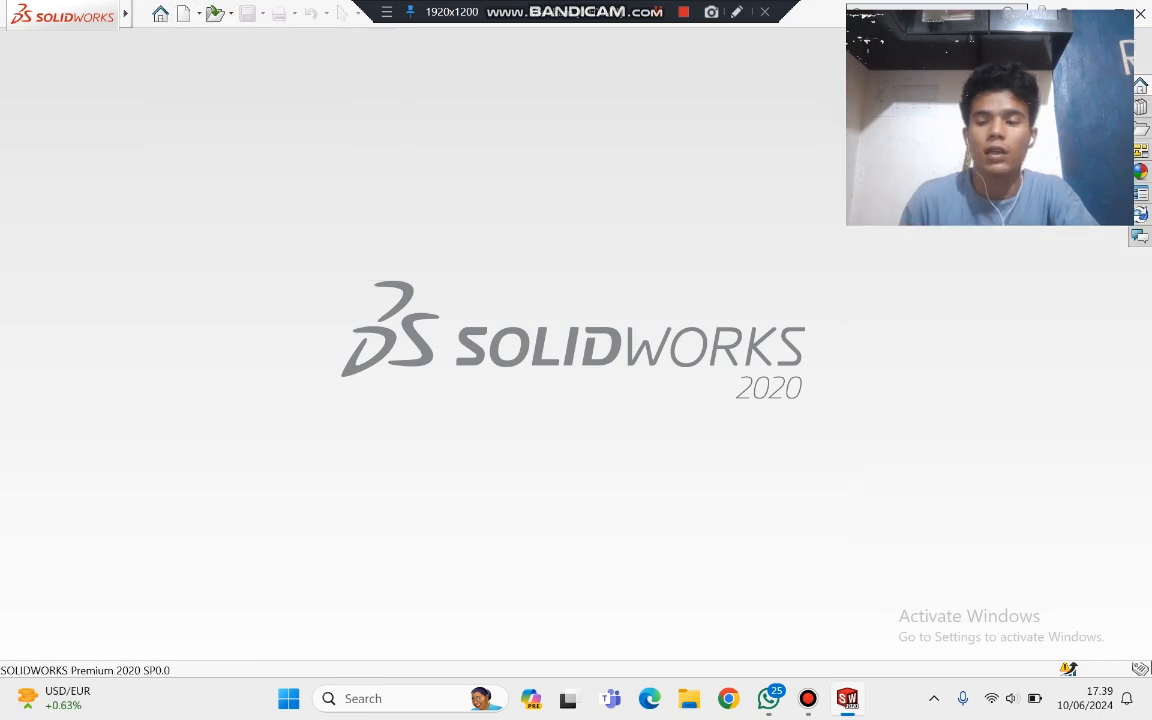
# Step: Create a new part document and check which unit system it uses
pyautogui.click(199, 13)
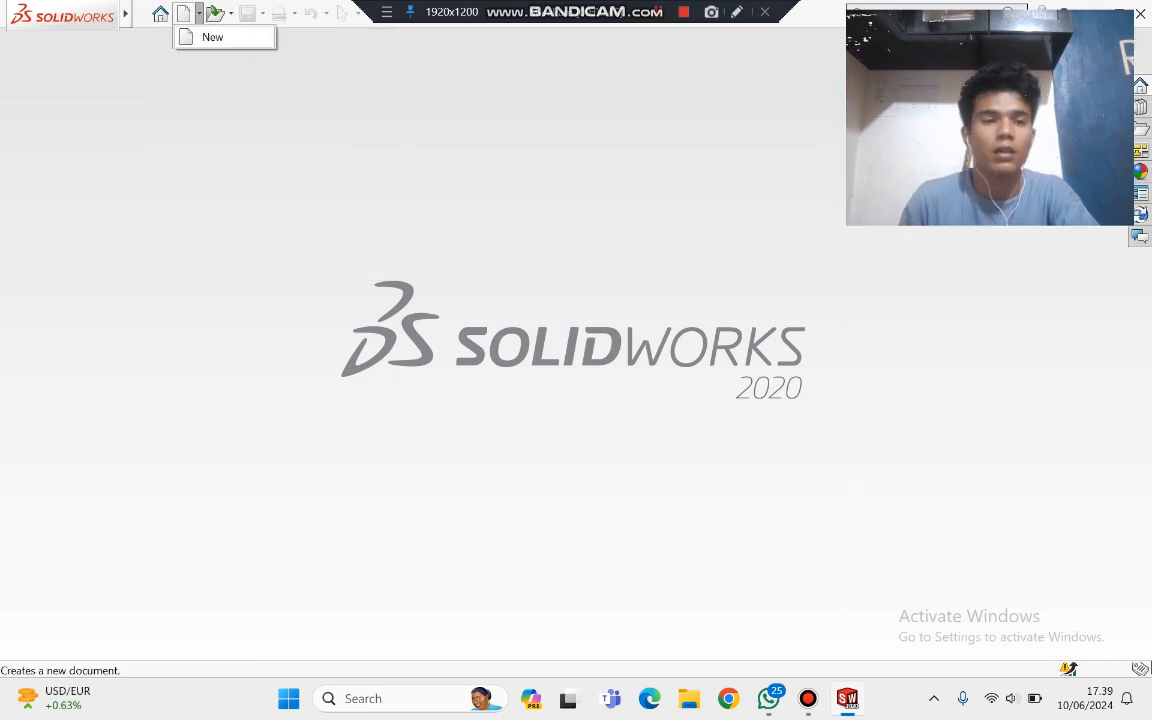
pyautogui.click(212, 37)
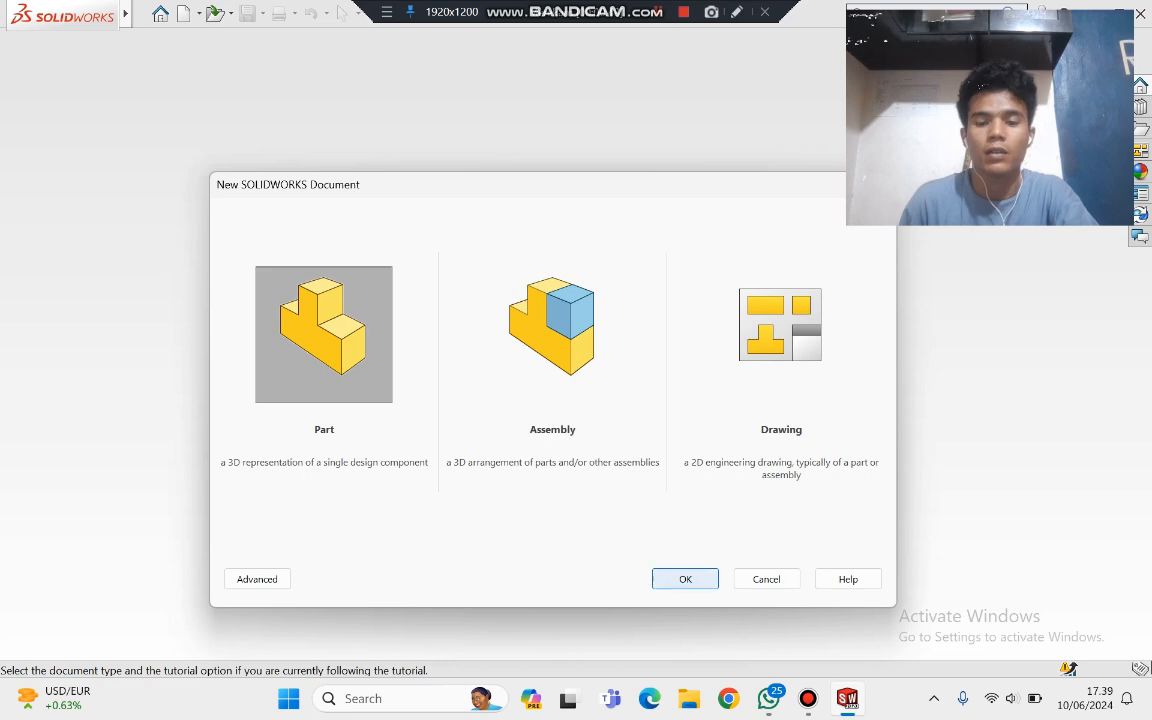
pyautogui.click(685, 579)
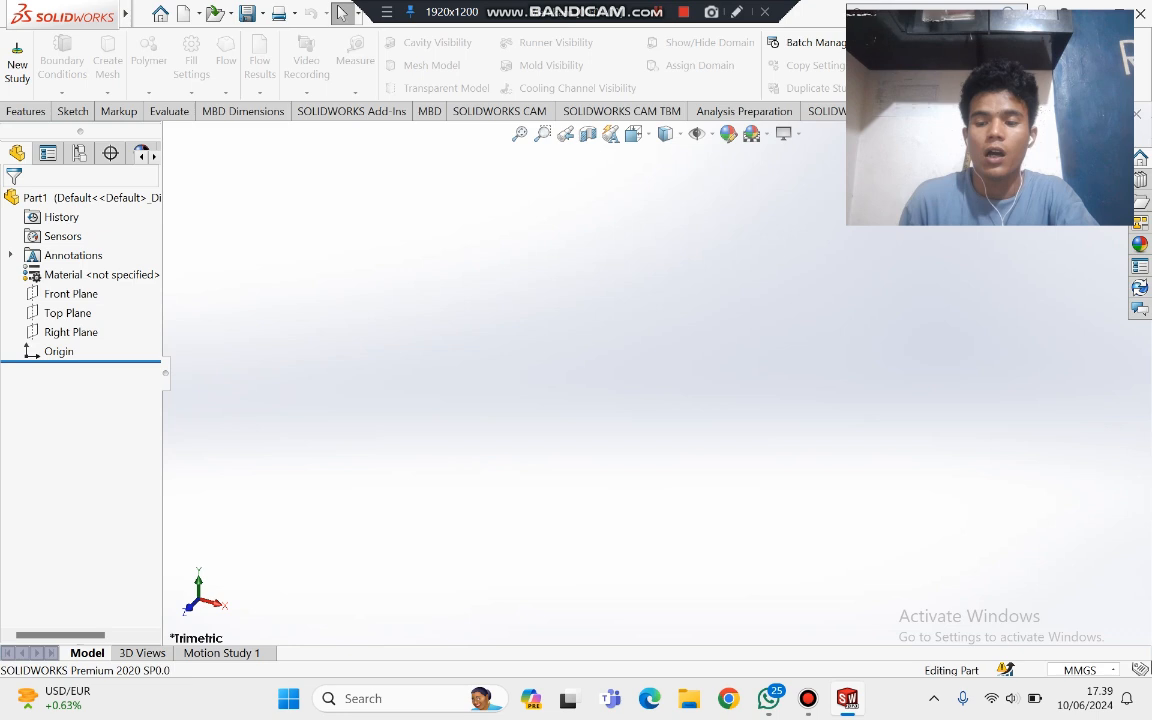
pyautogui.click(1082, 670)
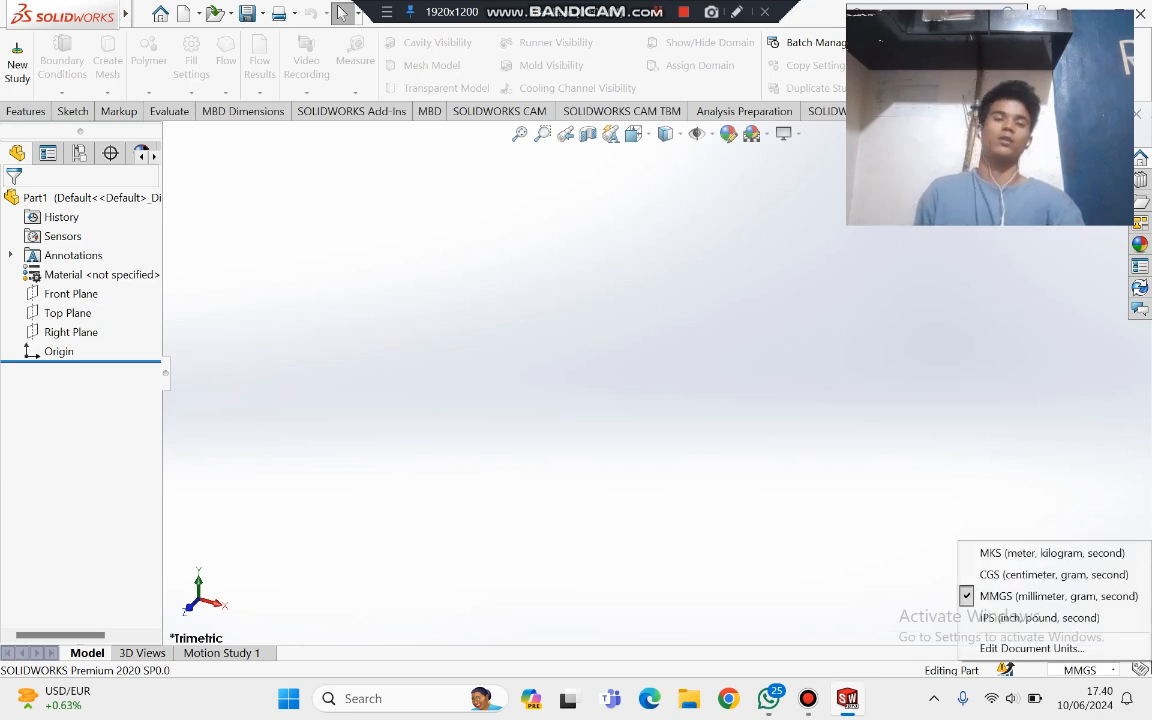
pyautogui.press('Escape')
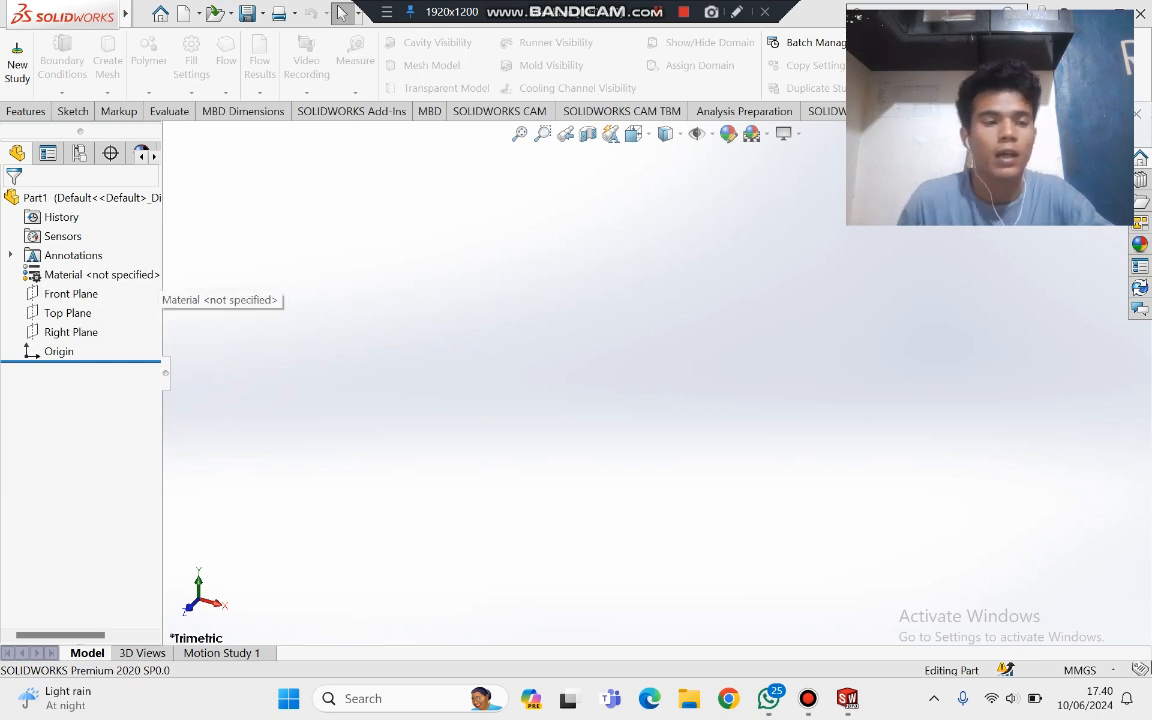
# Step: On the Front Plane, sketch a horizontal line about 45 mm long starting directly above the origin, continued by a vertical line about 63 mm downward
pyautogui.click(70, 294)
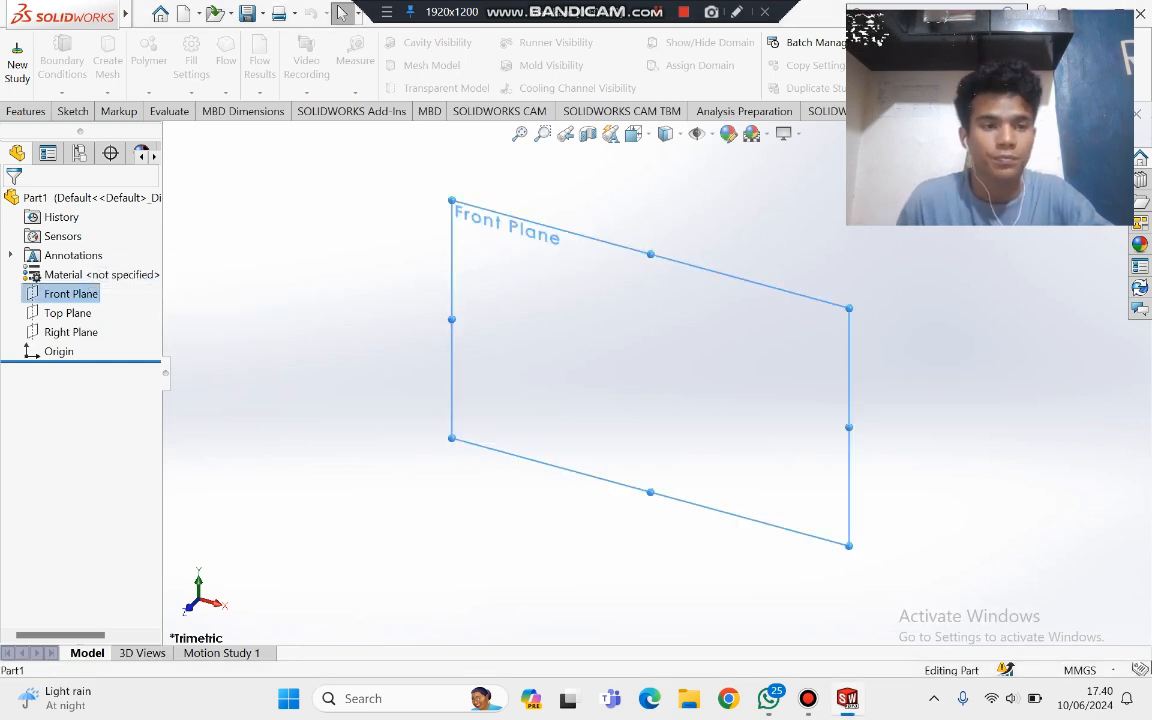
pyautogui.click(73, 111)
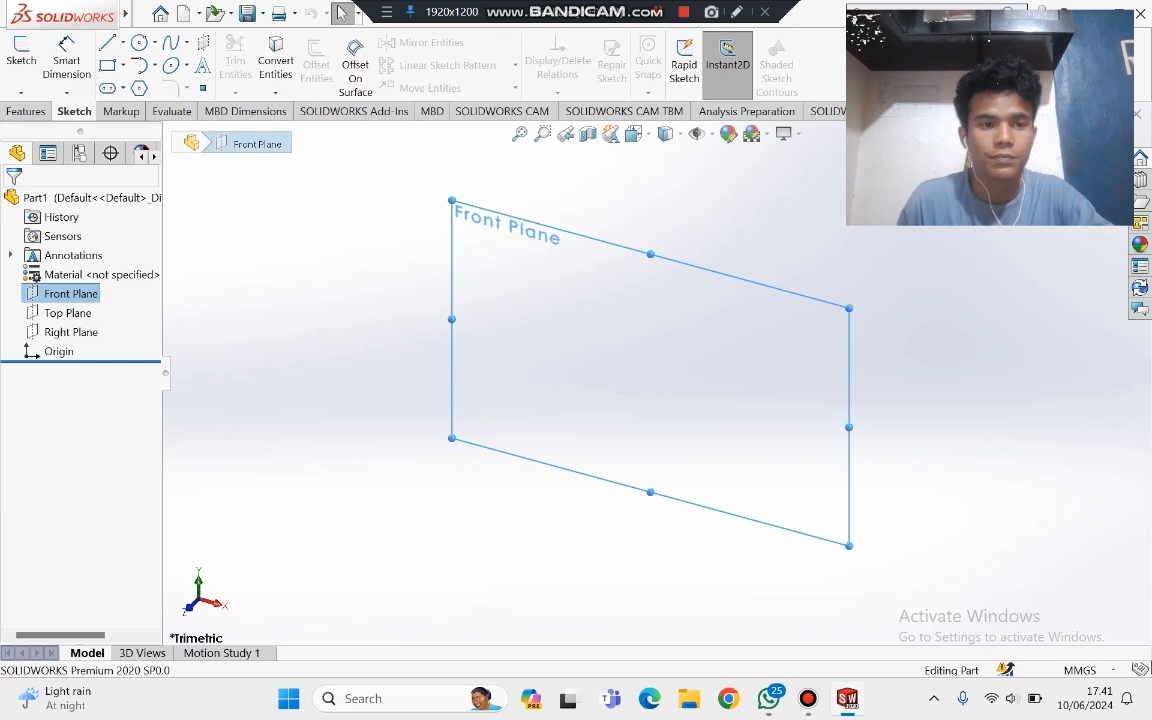
pyautogui.click(108, 44)
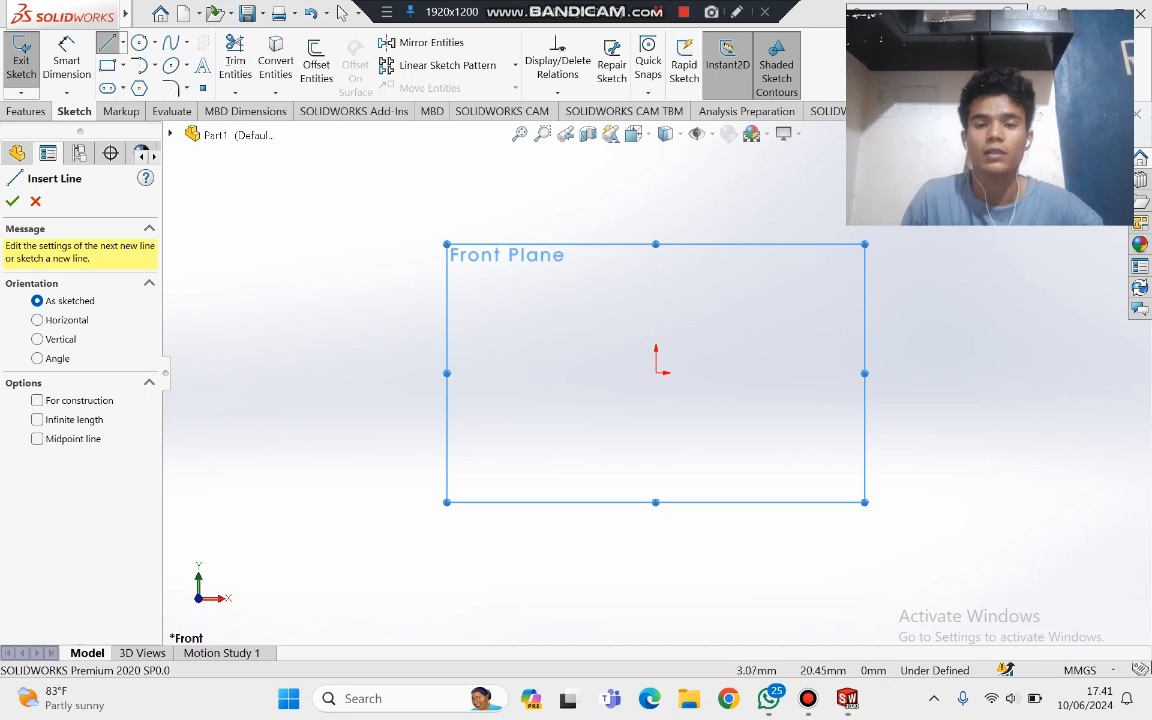
pyautogui.scroll(-2, 692, 347)
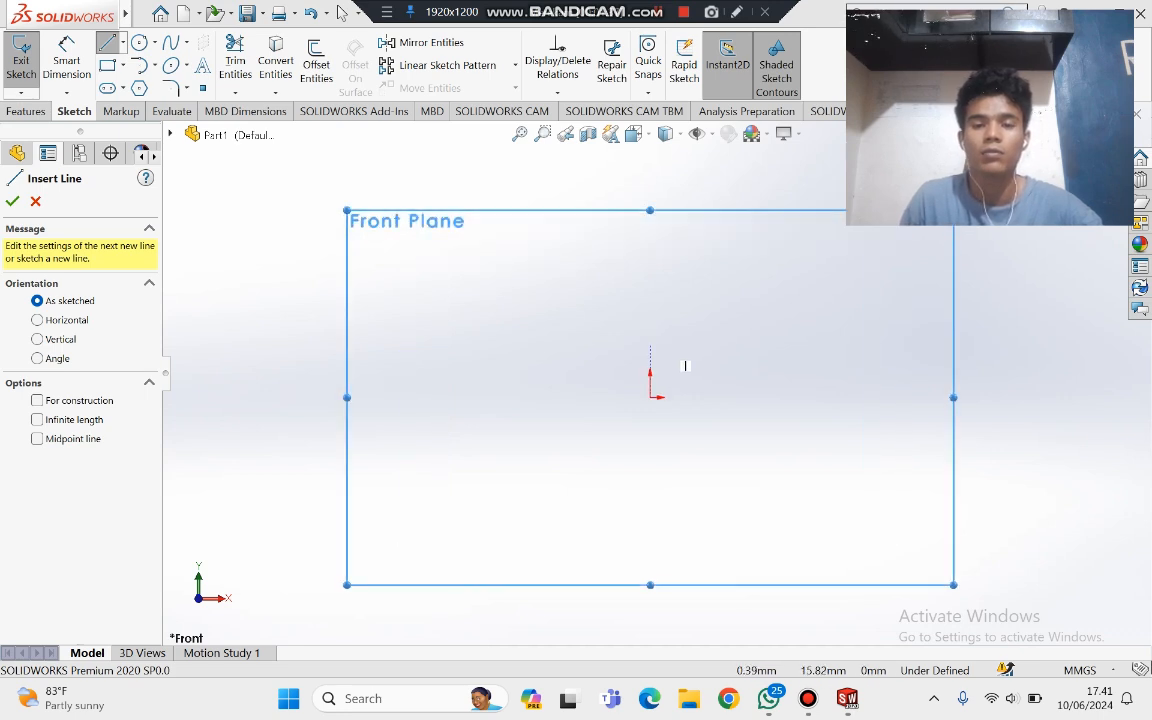
pyautogui.click(650, 346)
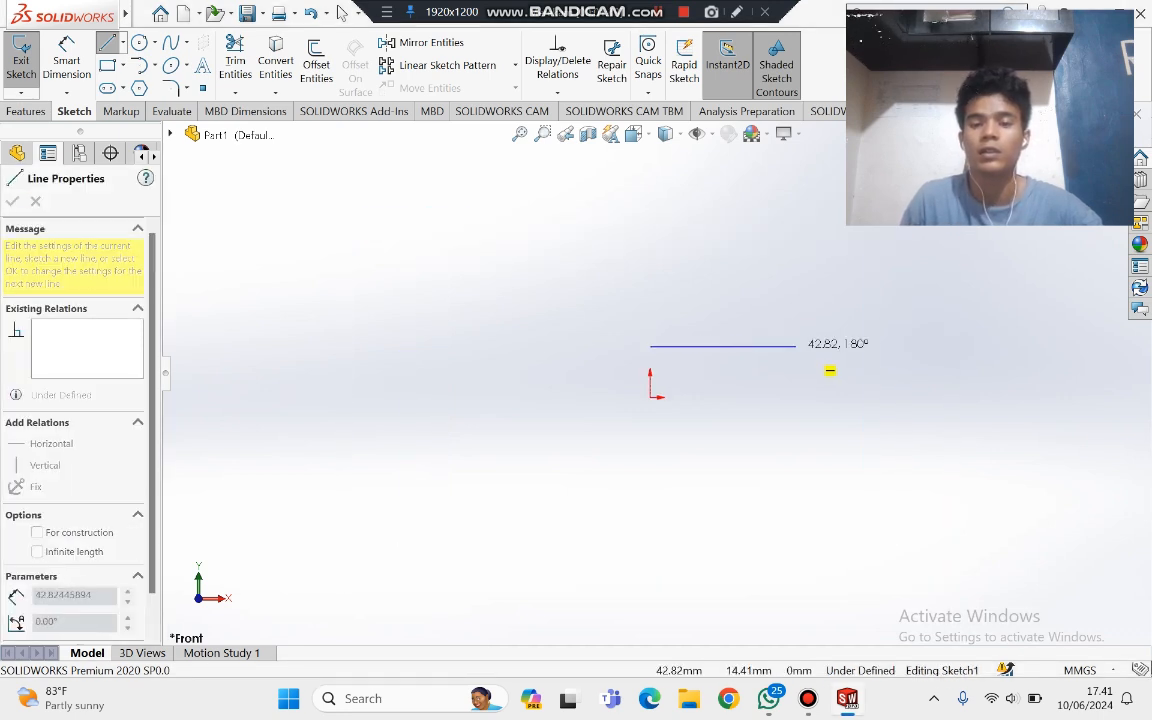
pyautogui.click(802, 346)
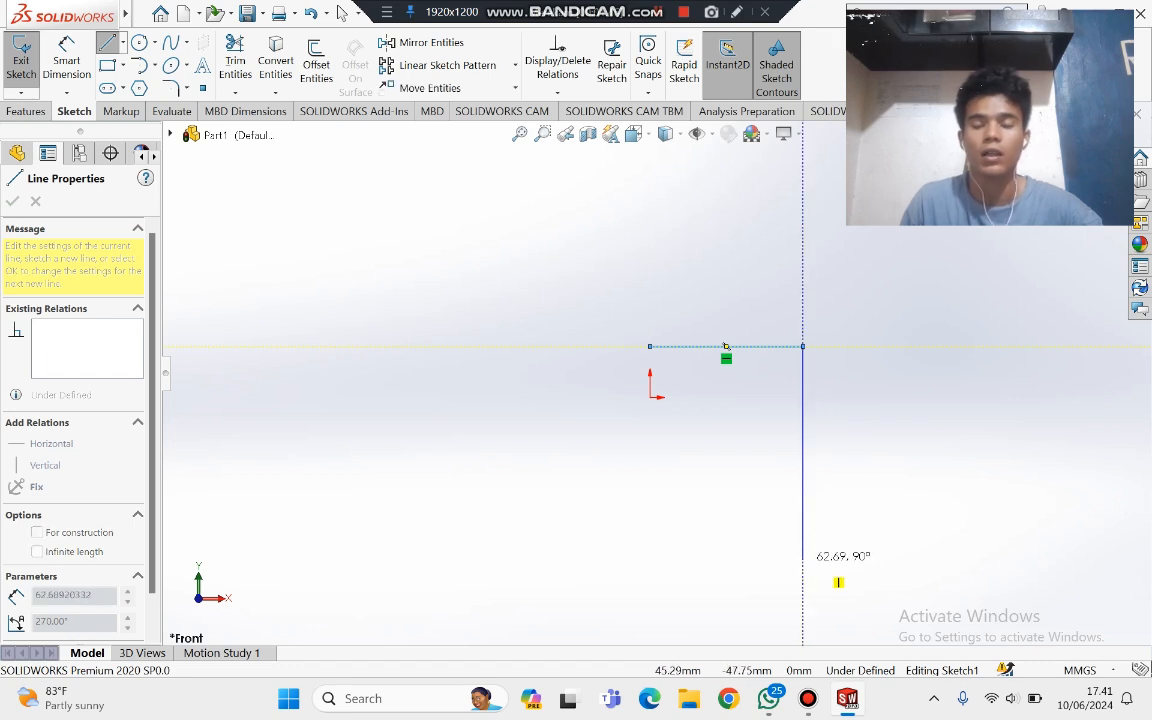
pyautogui.click(802, 559)
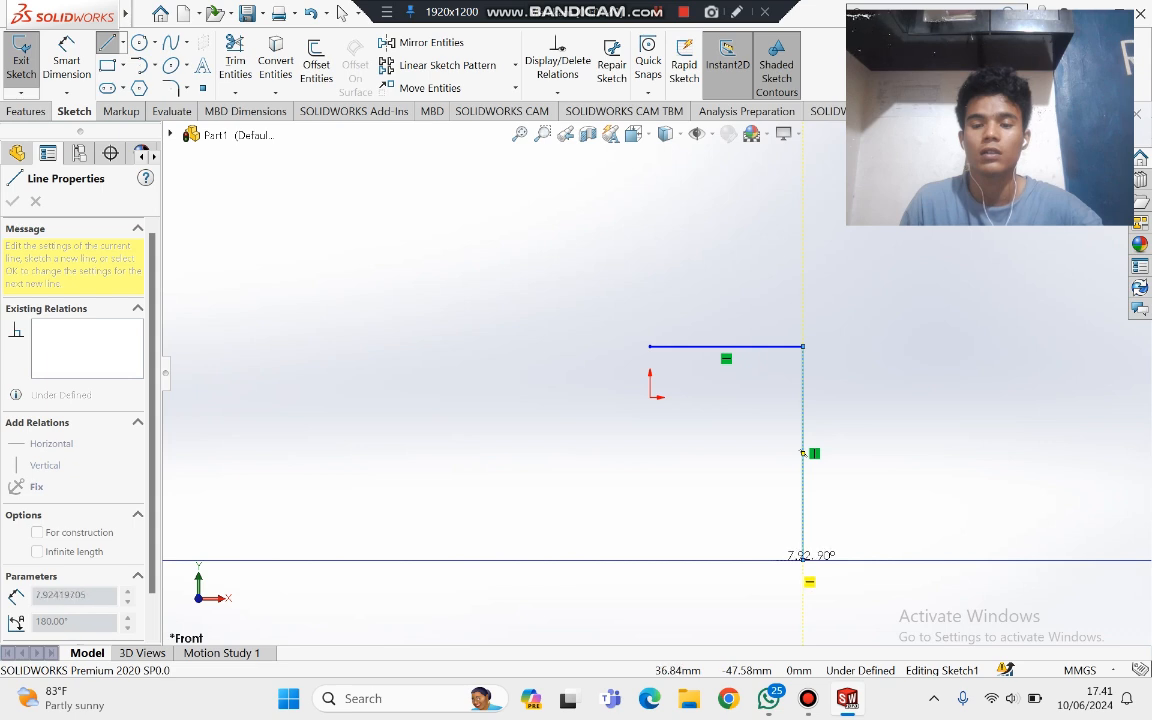
# Step: Close the profile with a short bottom edge, a stepped inner side with one slanted segment, and a horizontal edge to the origin joined to the start point
pyautogui.click(775, 559)
pyautogui.click(775, 500)
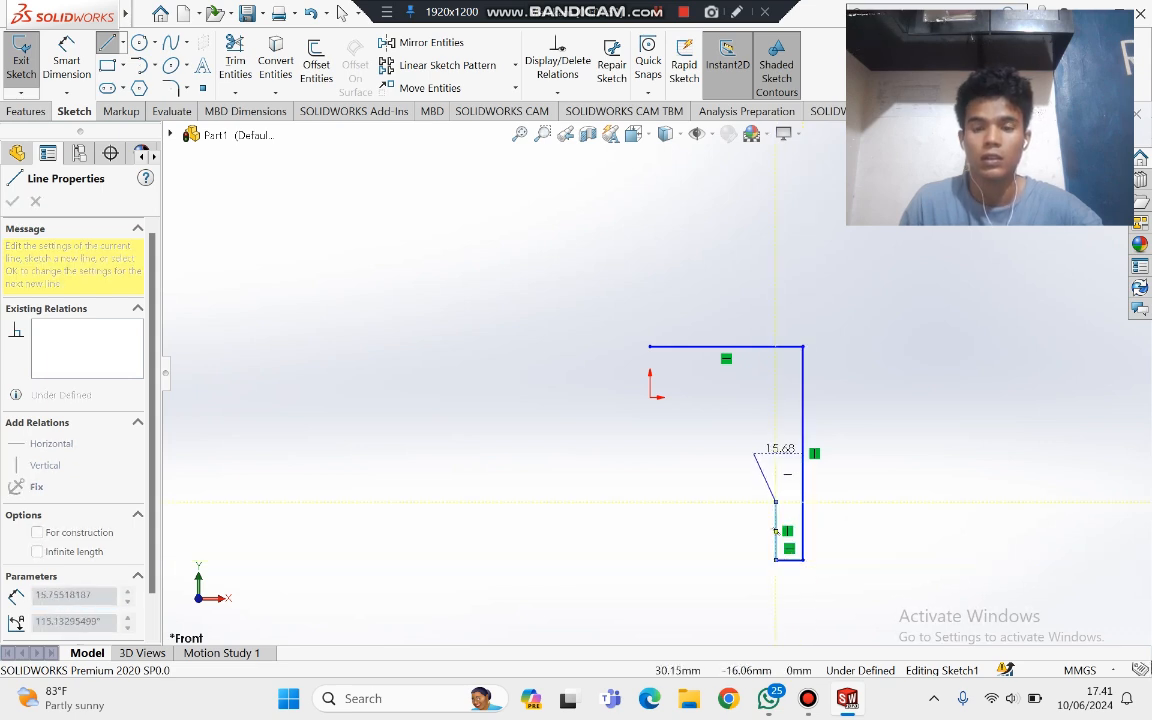
pyautogui.click(742, 460)
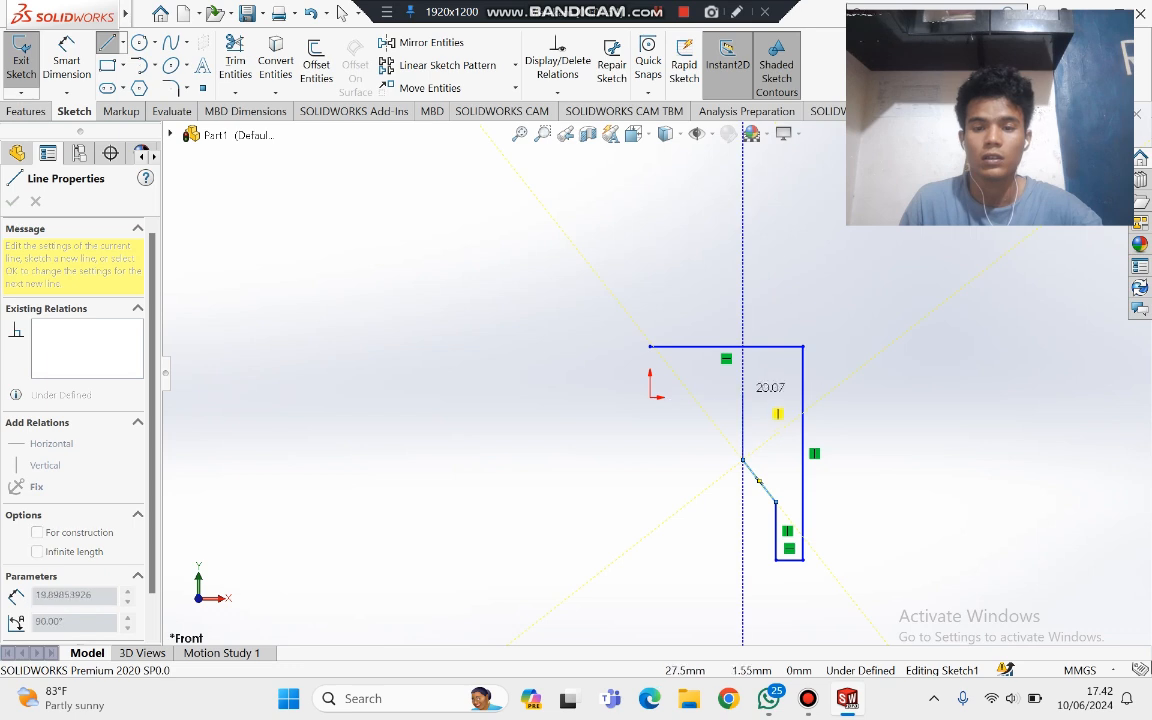
pyautogui.click(742, 397)
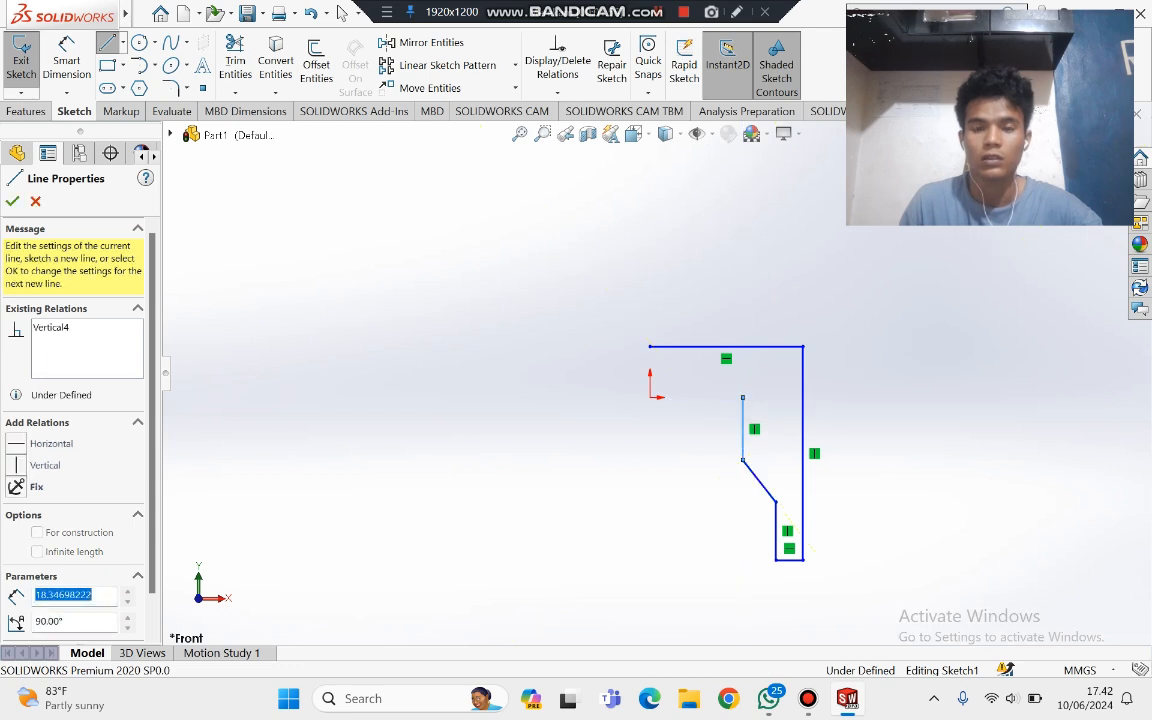
pyautogui.click(650, 397)
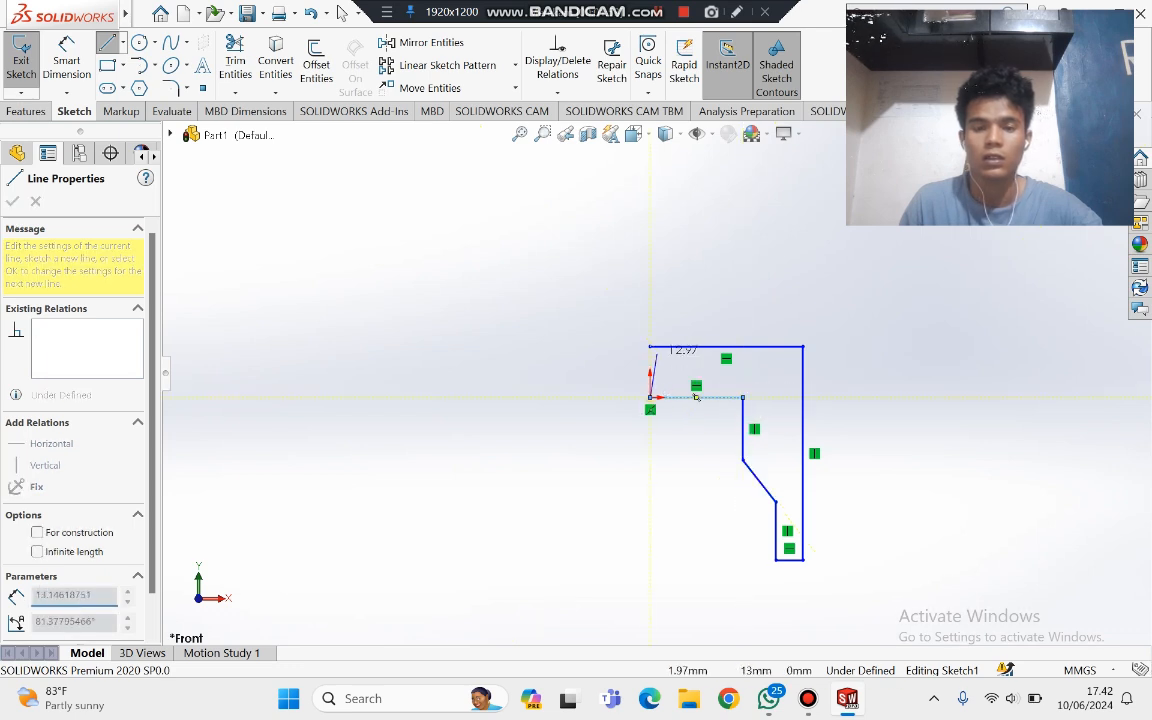
pyautogui.click(650, 346)
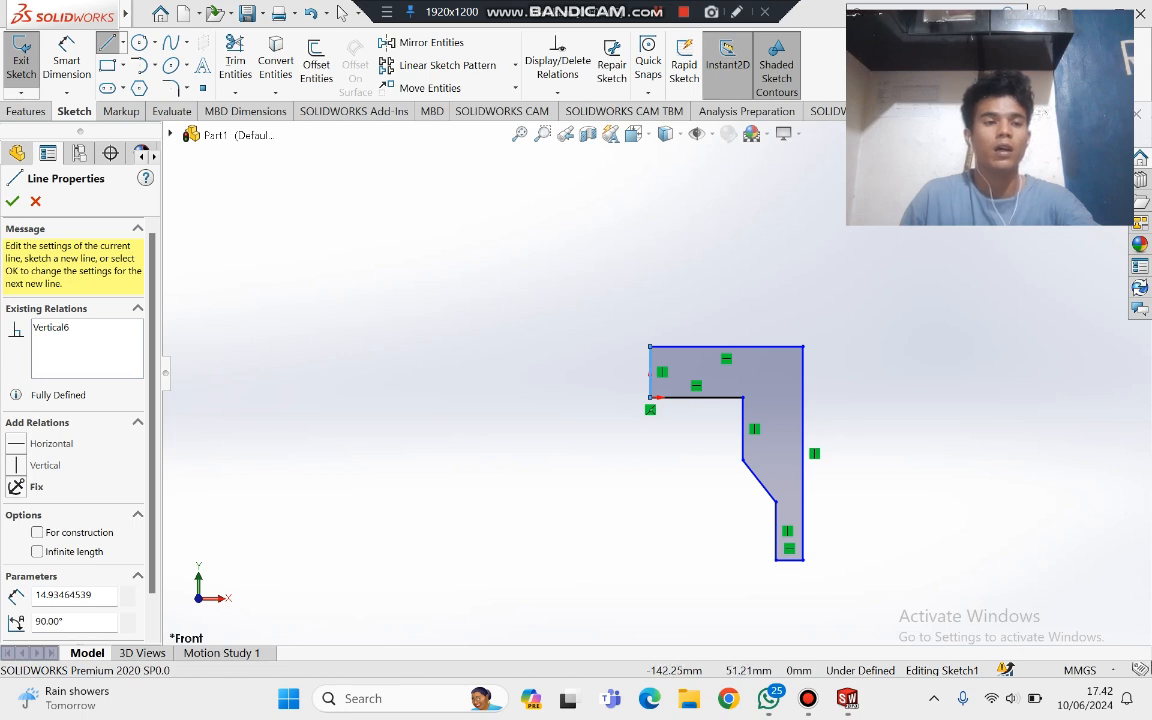
pyautogui.press('Escape')
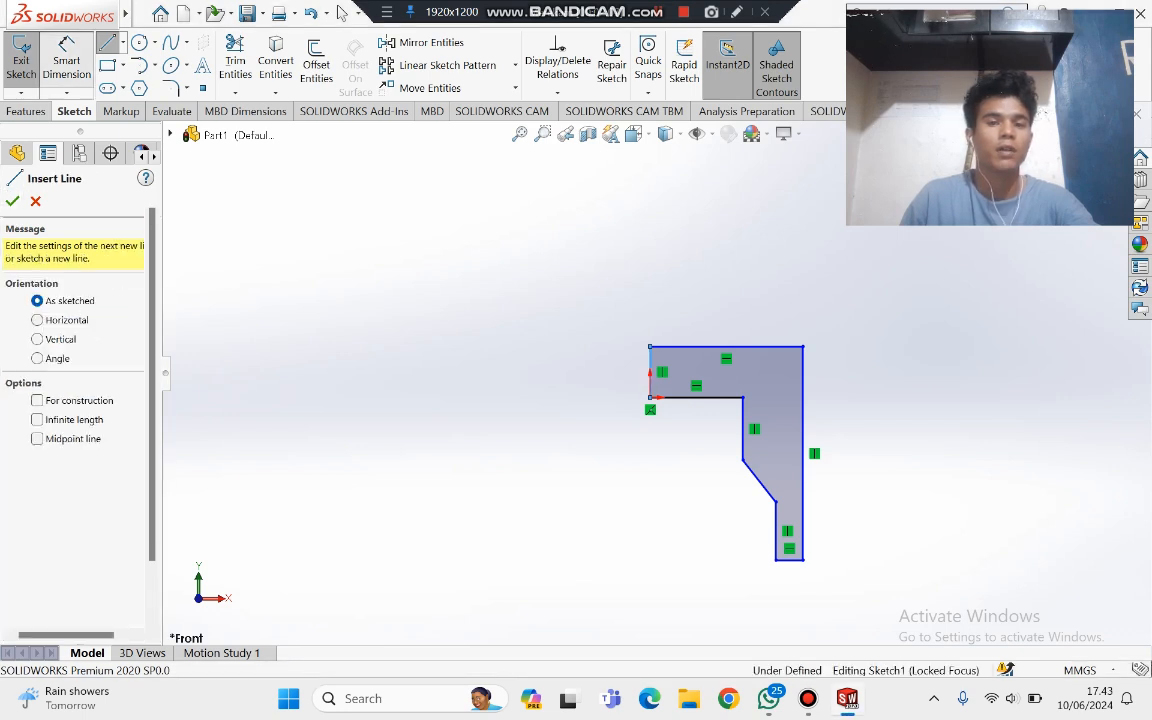
pyautogui.press('Escape')
# Step: Dimension the profile's top edge to 35 mm and its long outer vertical edge to 45 mm
pyautogui.click(722, 347)
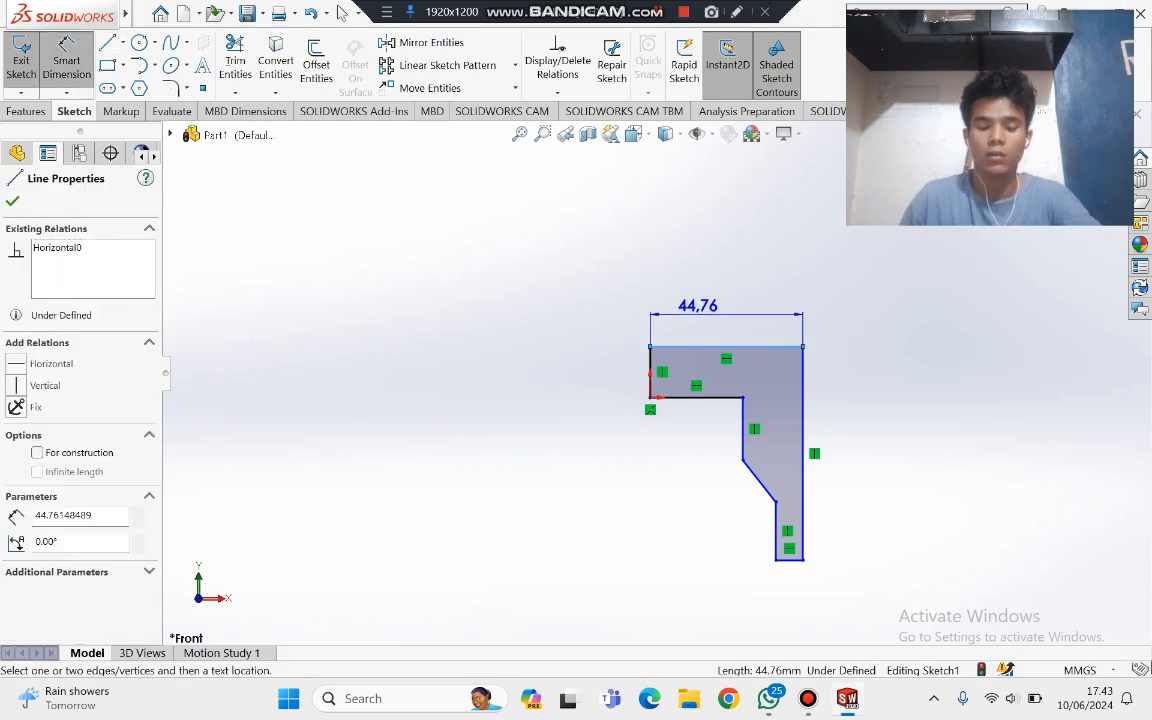
pyautogui.click(698, 303)
pyautogui.write('35')
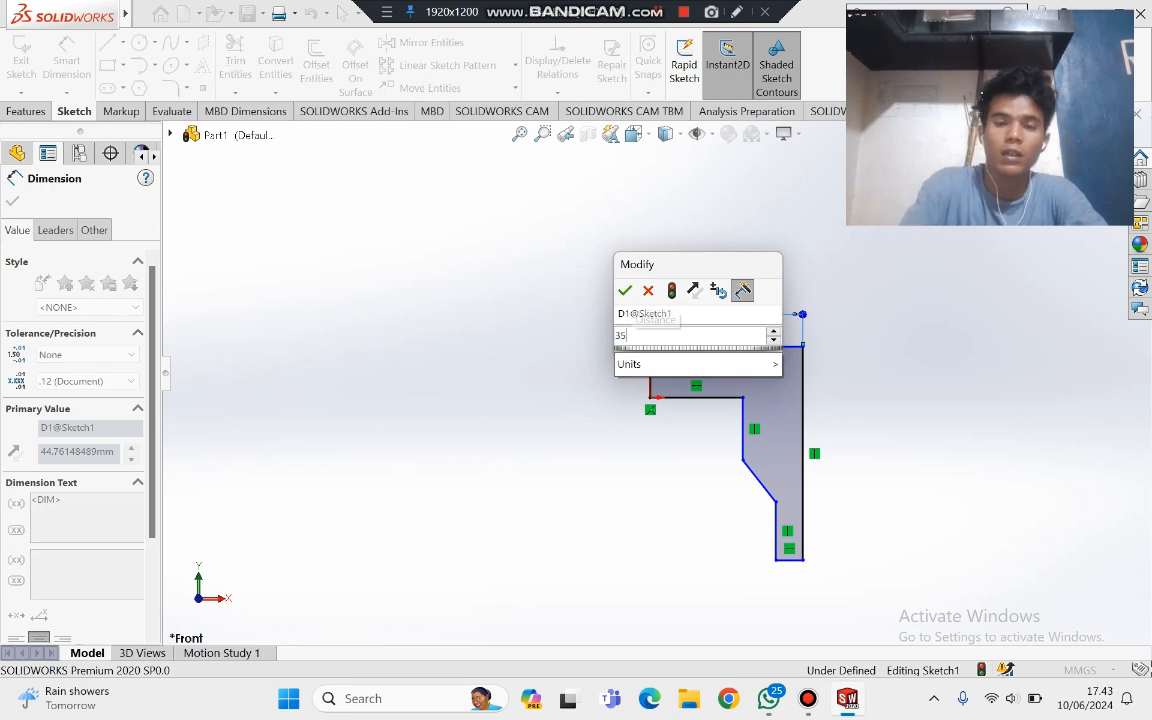
pyautogui.press('Return')
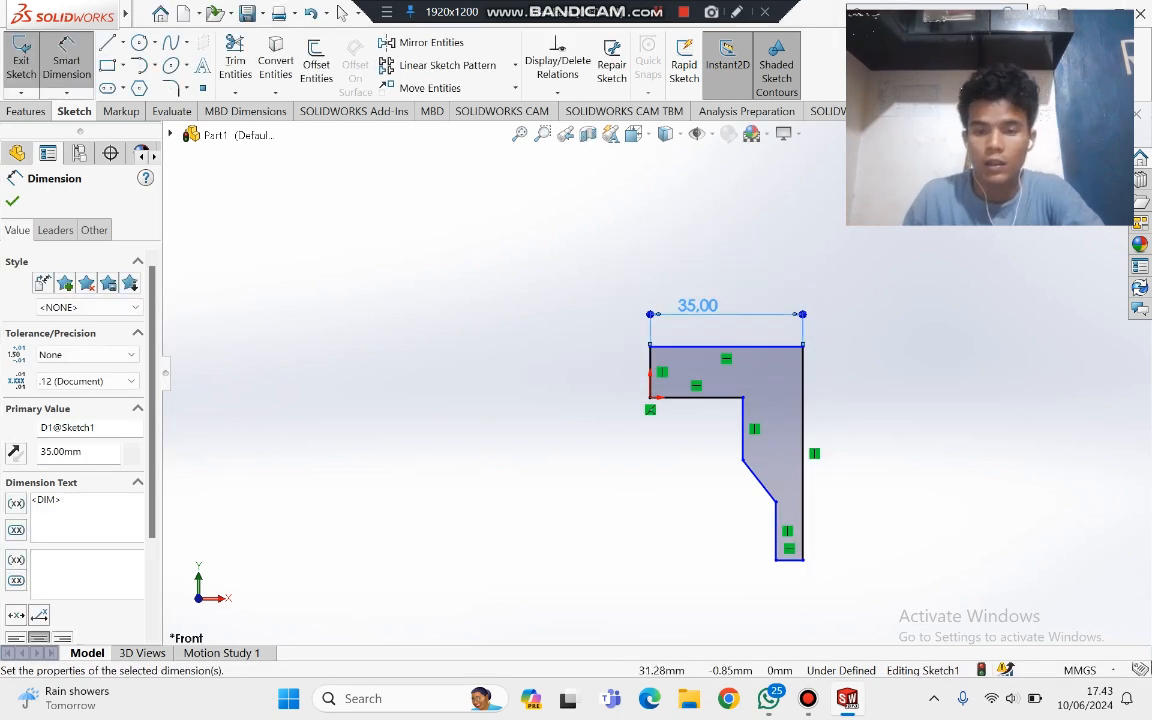
pyautogui.click(804, 415)
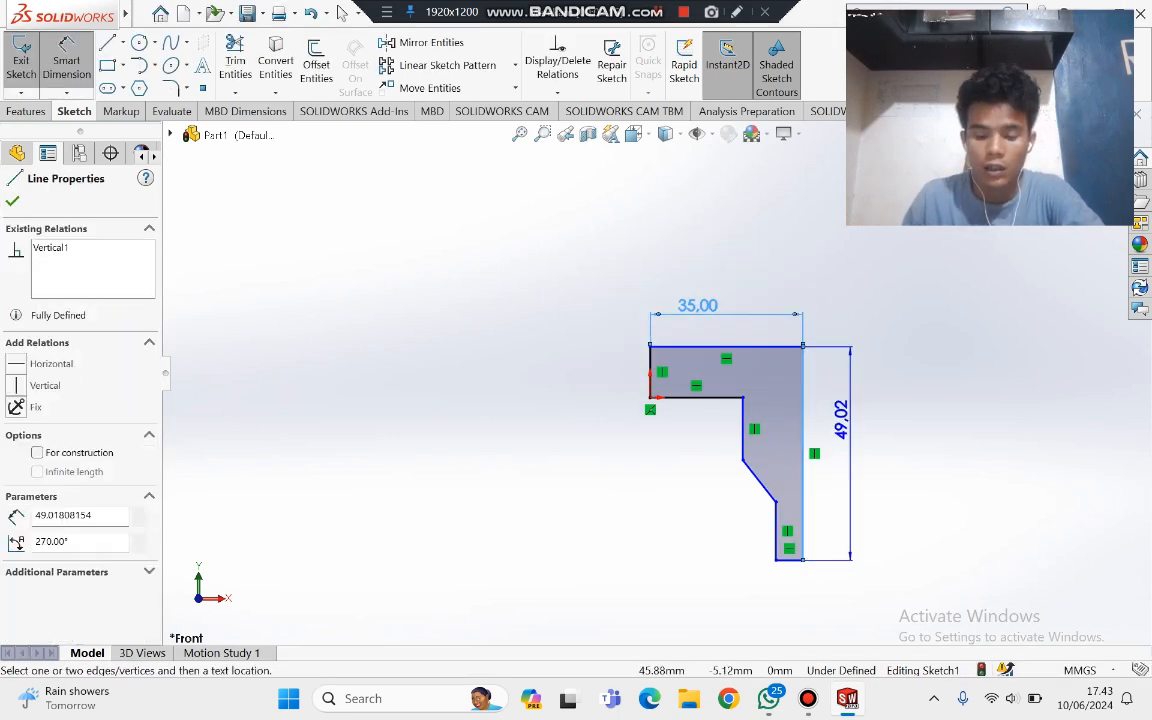
pyautogui.click(848, 418)
pyautogui.write('45')
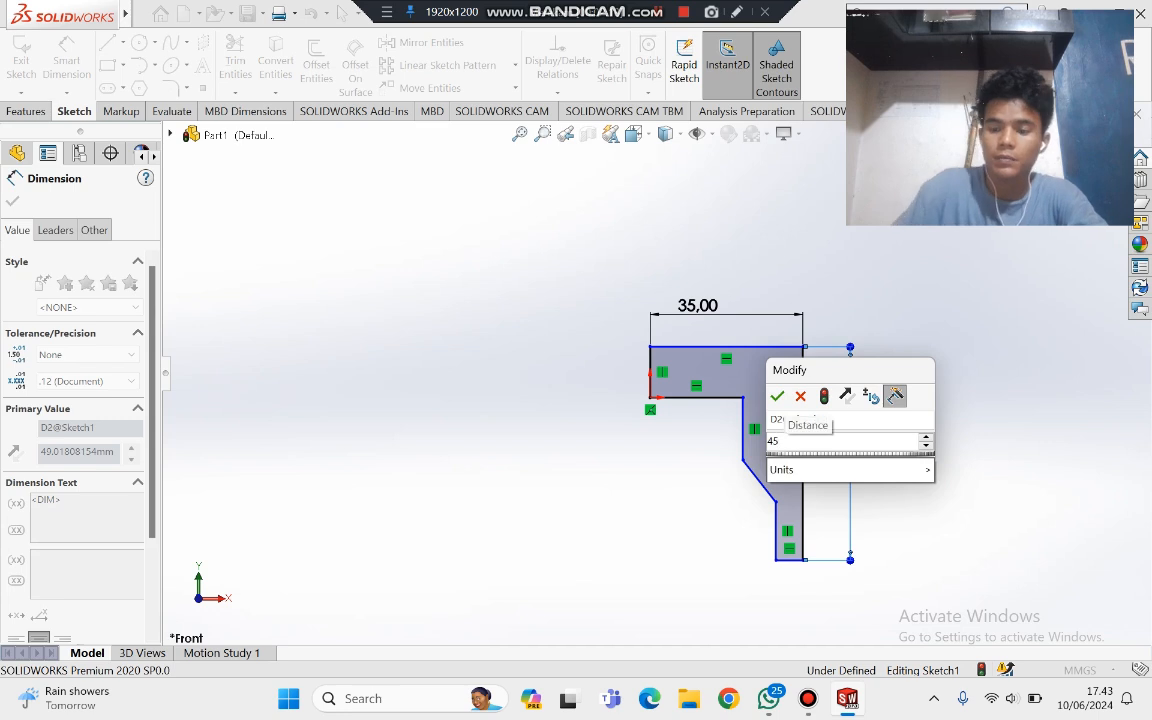
pyautogui.press('Return')
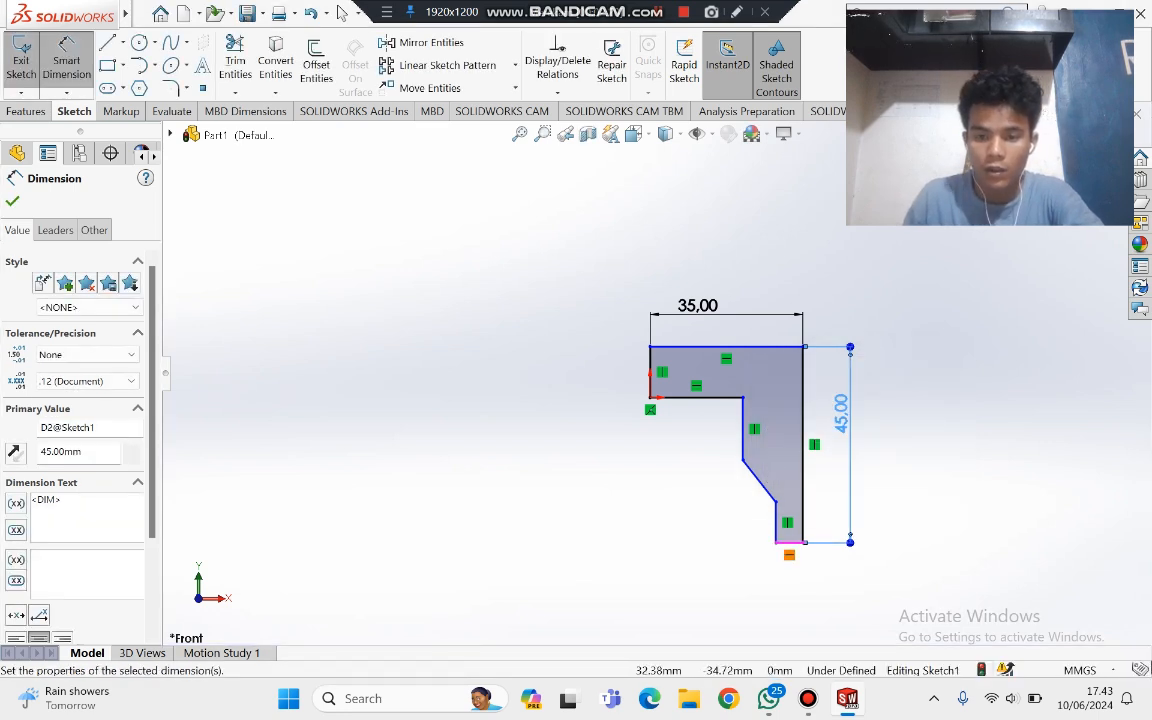
# Step: Dimension the short bottom edge to 3 mm and the lower inner vertical edge to 20 mm
pyautogui.click(790, 542)
pyautogui.click(797, 568)
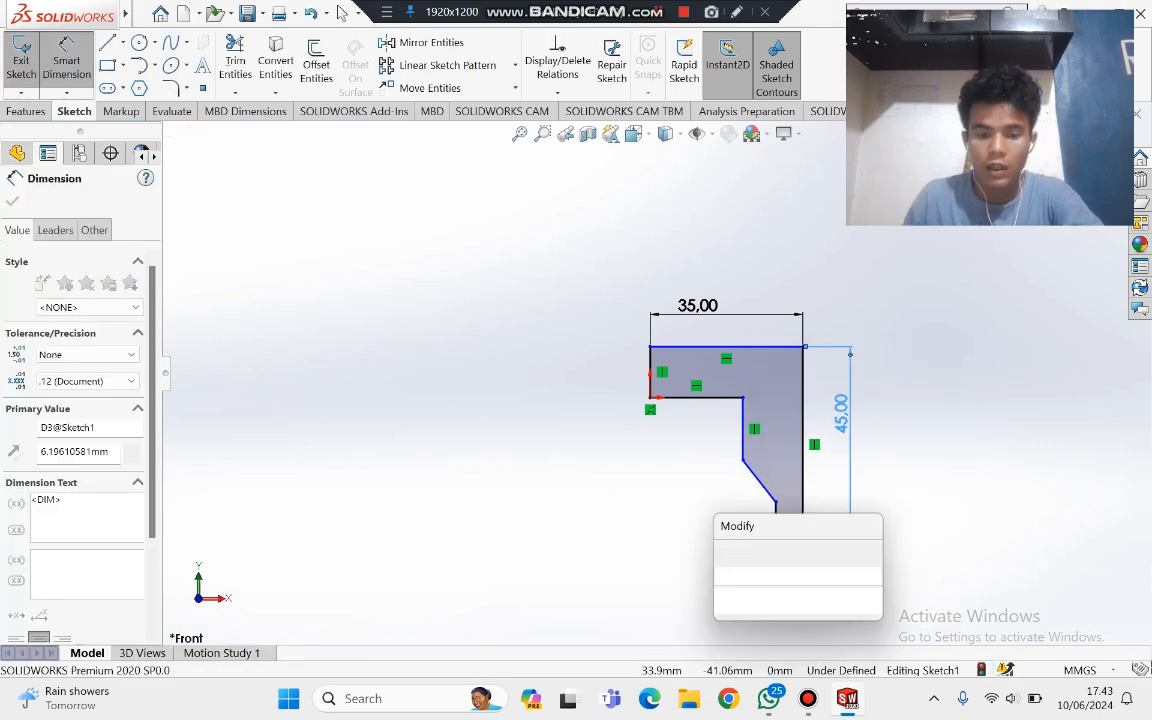
pyautogui.write('3')
pyautogui.press('Return')
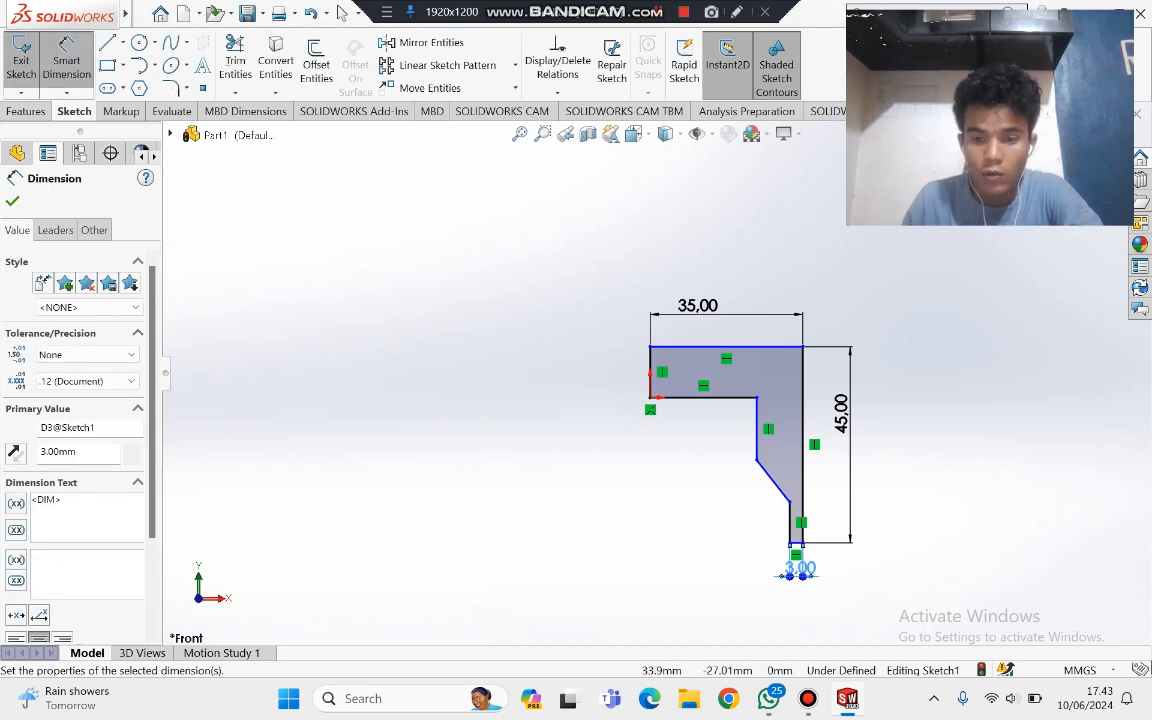
pyautogui.click(790, 525)
pyautogui.click(765, 494)
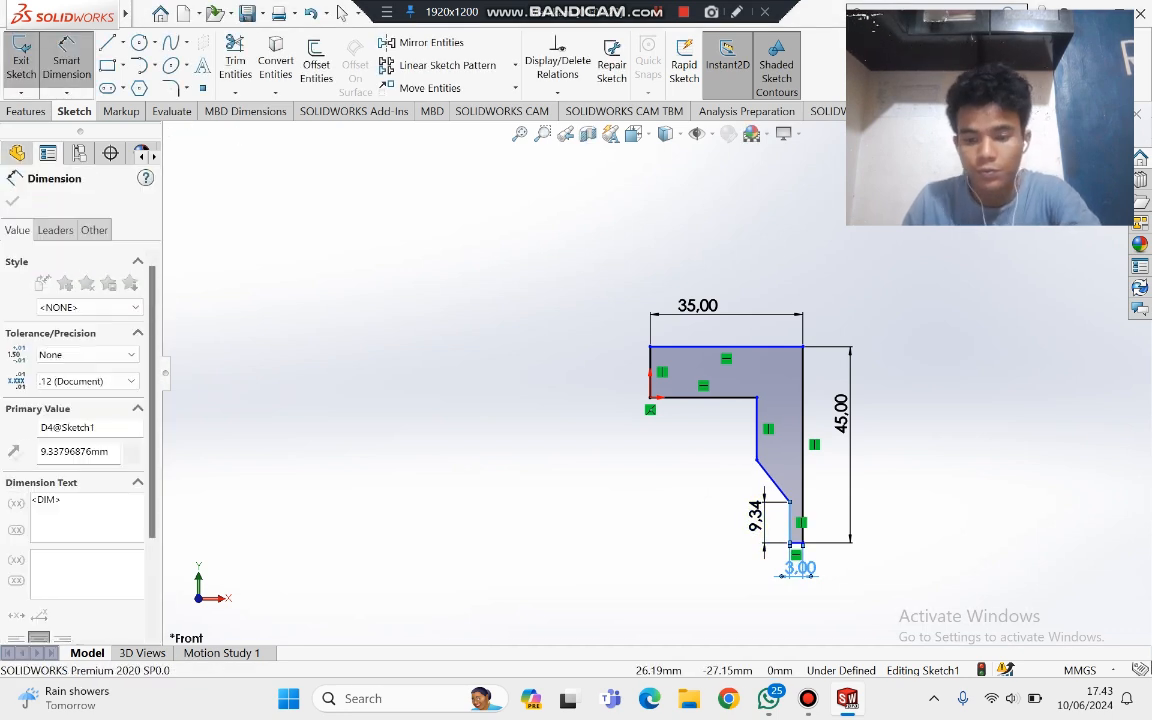
pyautogui.press('Return')
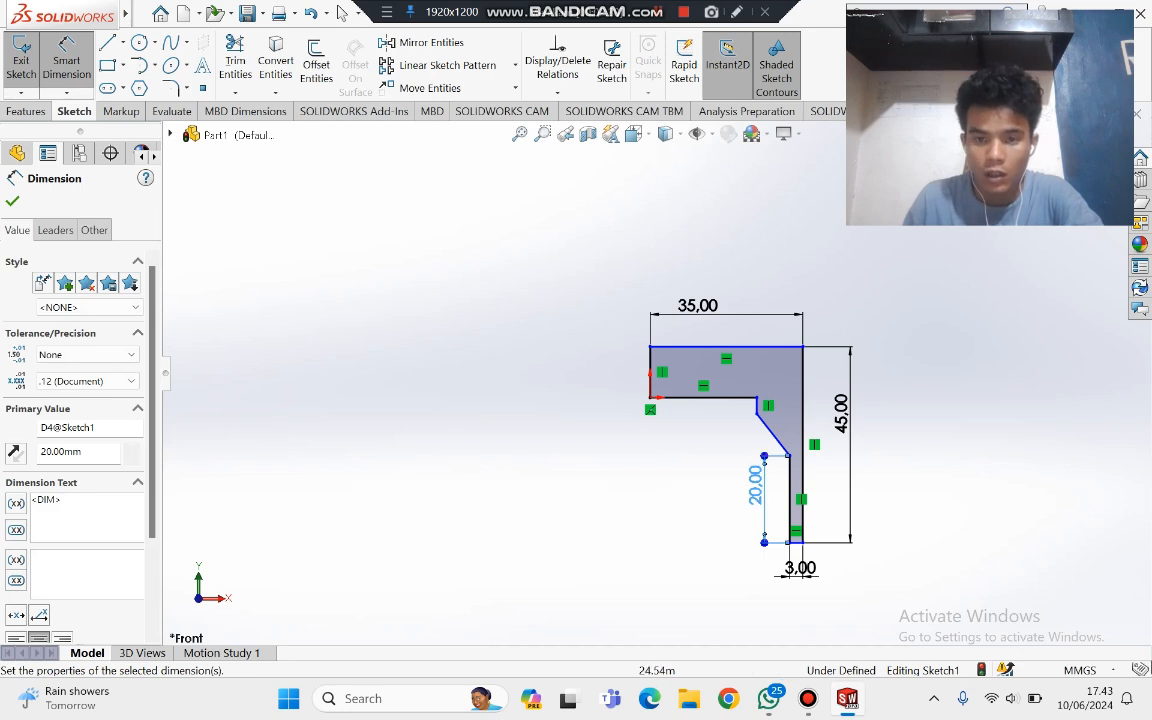
# Step: Dimension the upper inner vertical edge, between the horizontal inner edge and the slanted segment, to 10 mm
pyautogui.click(756, 407)
pyautogui.click(757, 402)
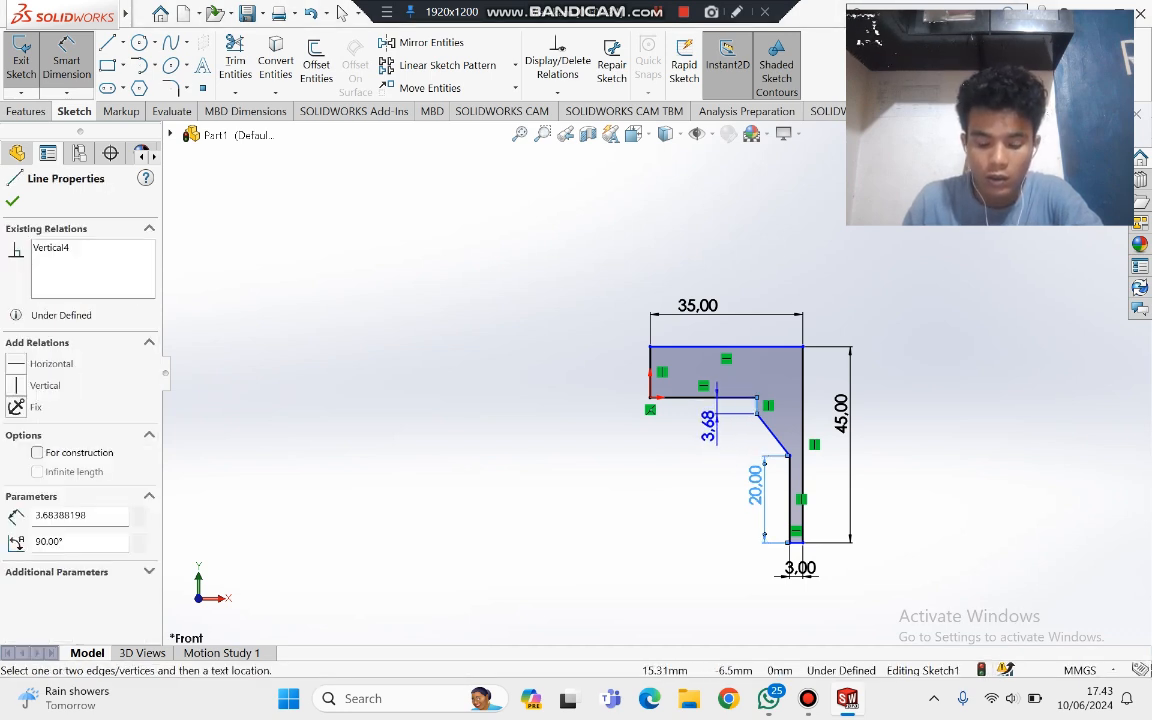
pyautogui.click(710, 418)
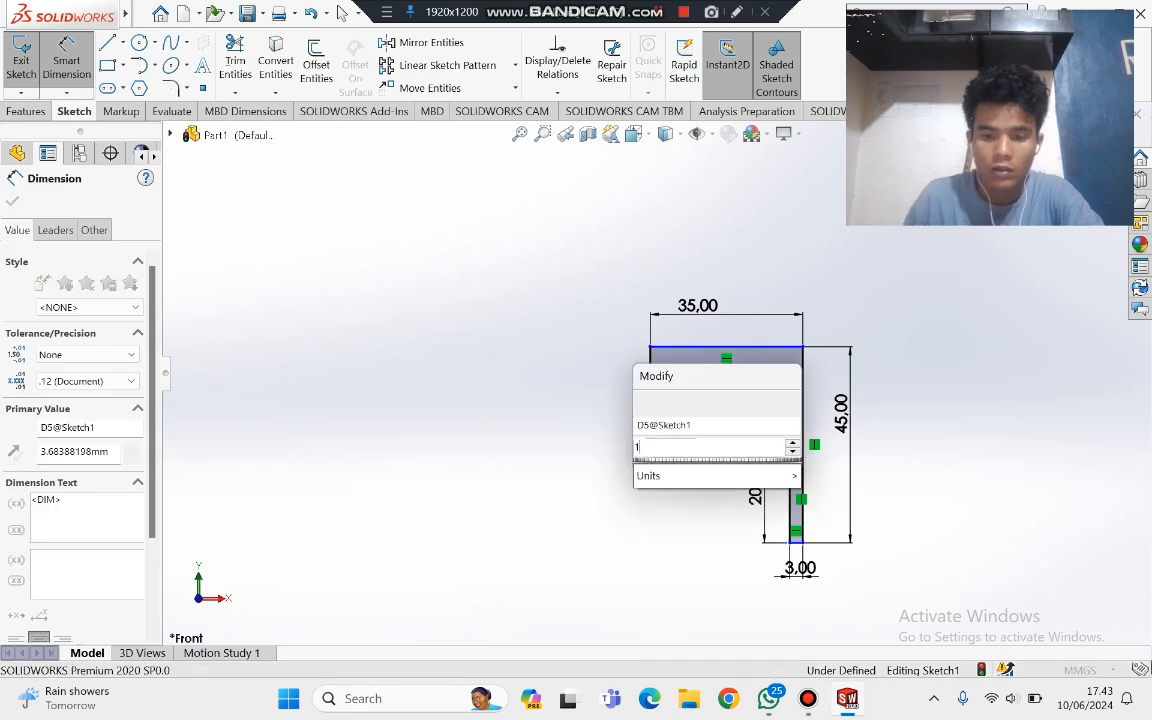
pyautogui.write('10')
pyautogui.press('Return')
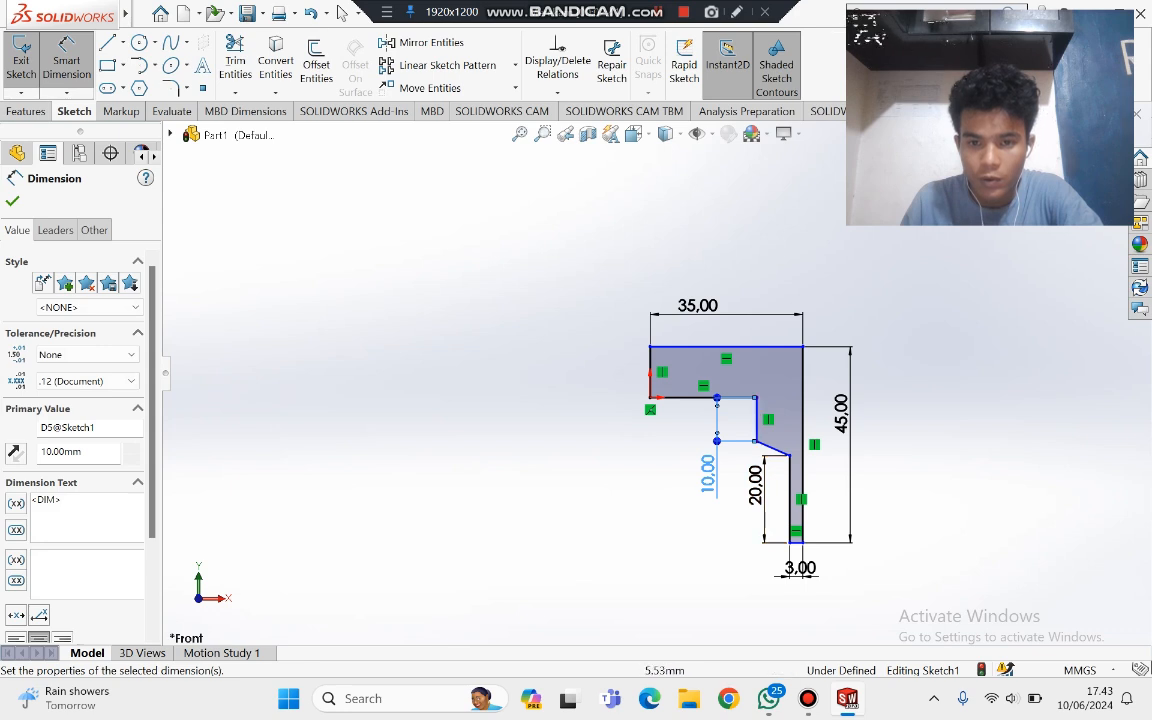
# Step: Dimension the short vertical edge rising from the origin to 7 mm and finish dimensioning
pyautogui.click(650, 380)
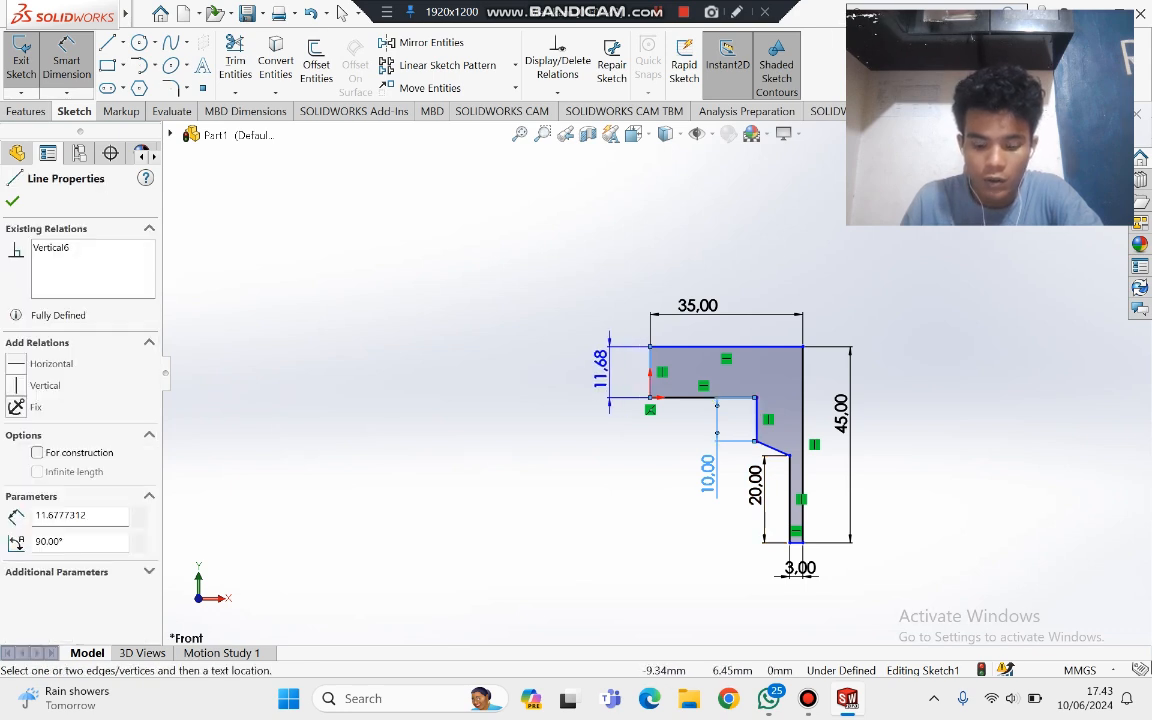
pyautogui.click(608, 374)
pyautogui.write('7')
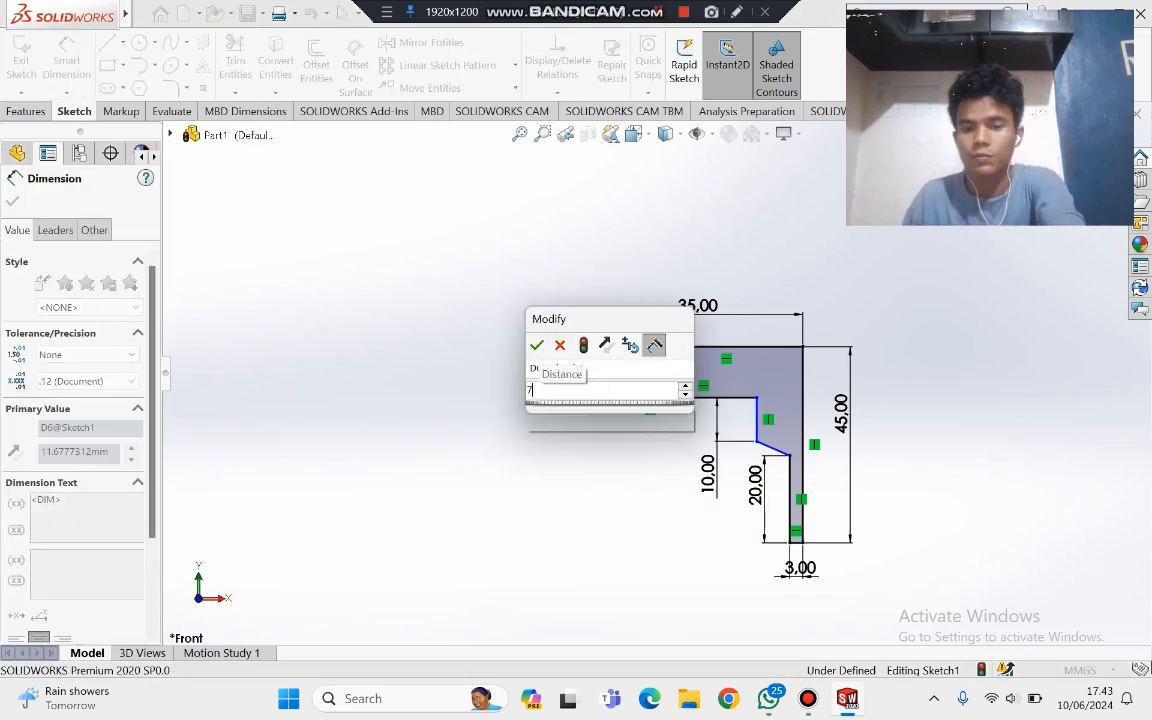
pyautogui.press('Return')
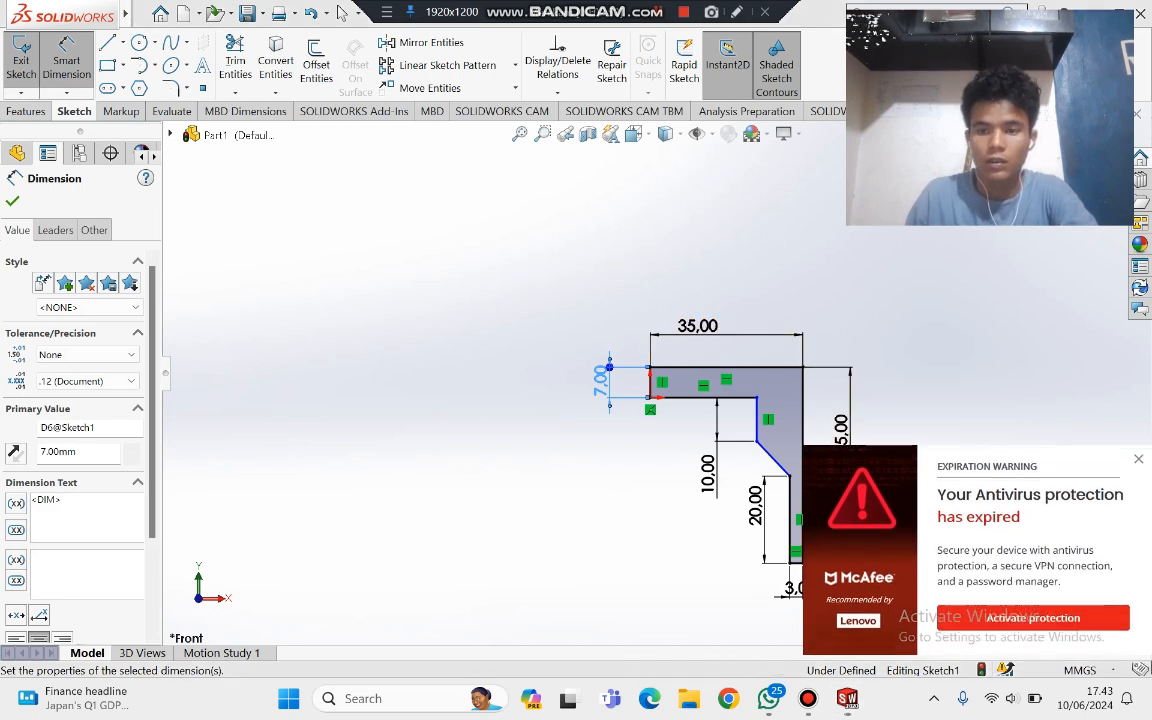
pyautogui.press('Escape')
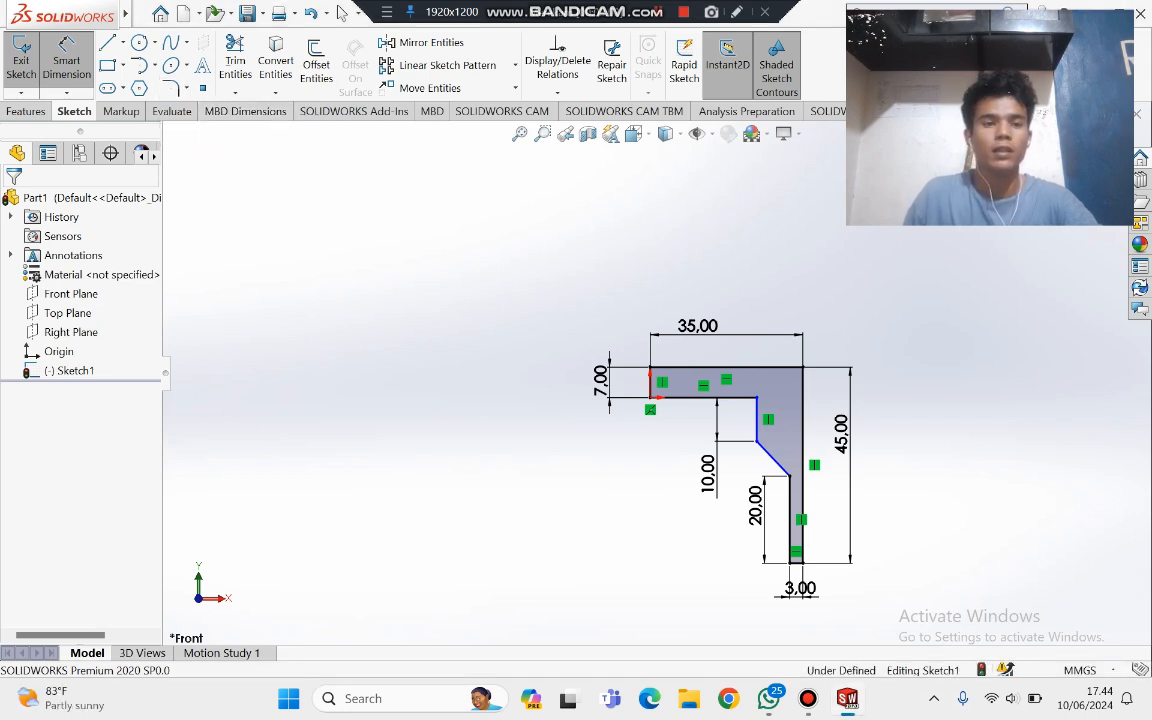
pyautogui.click(186, 89)
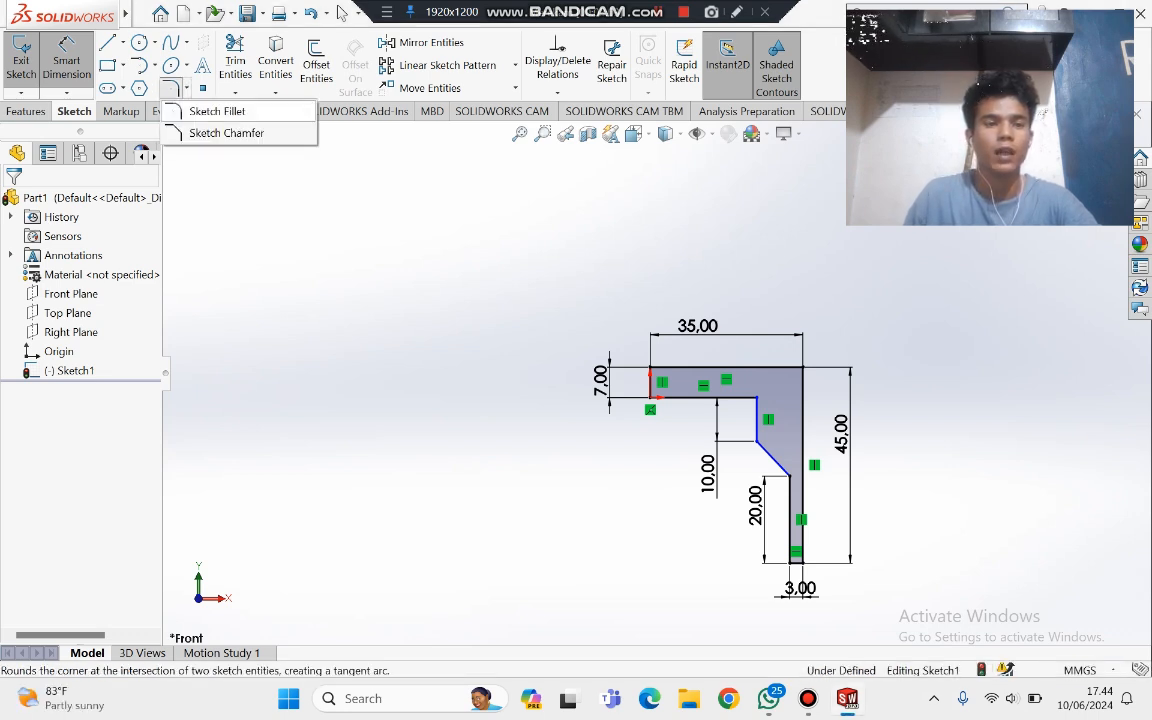
pyautogui.click(215, 110)
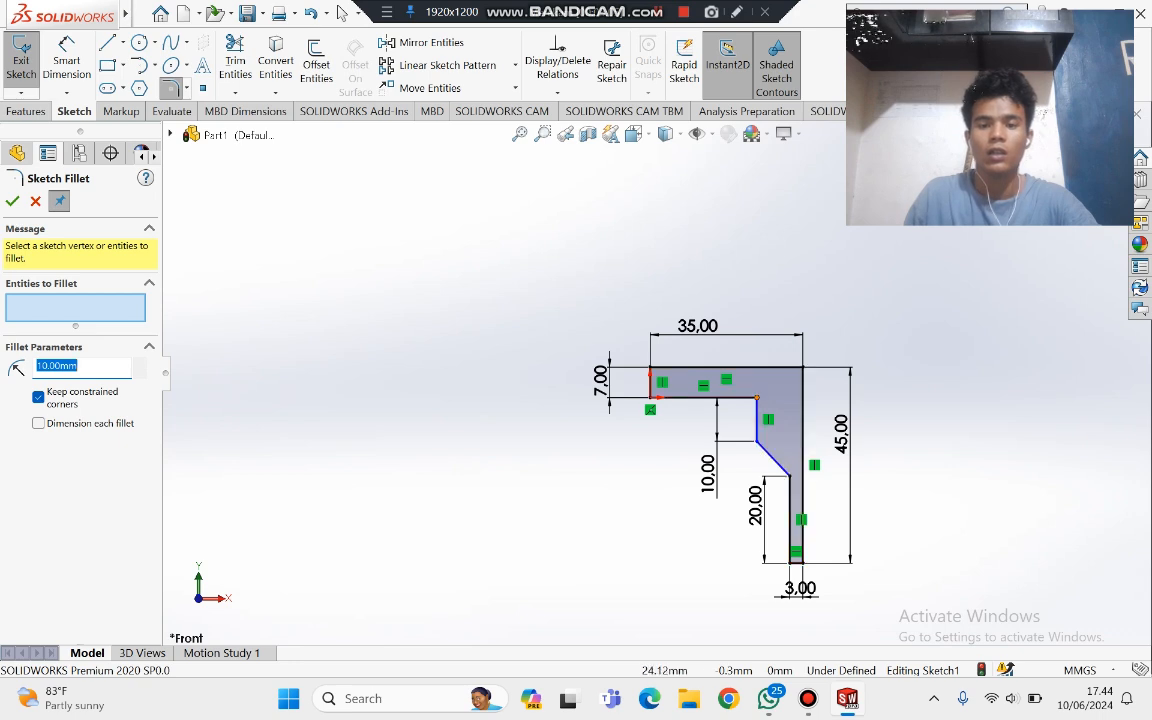
pyautogui.click(665, 397)
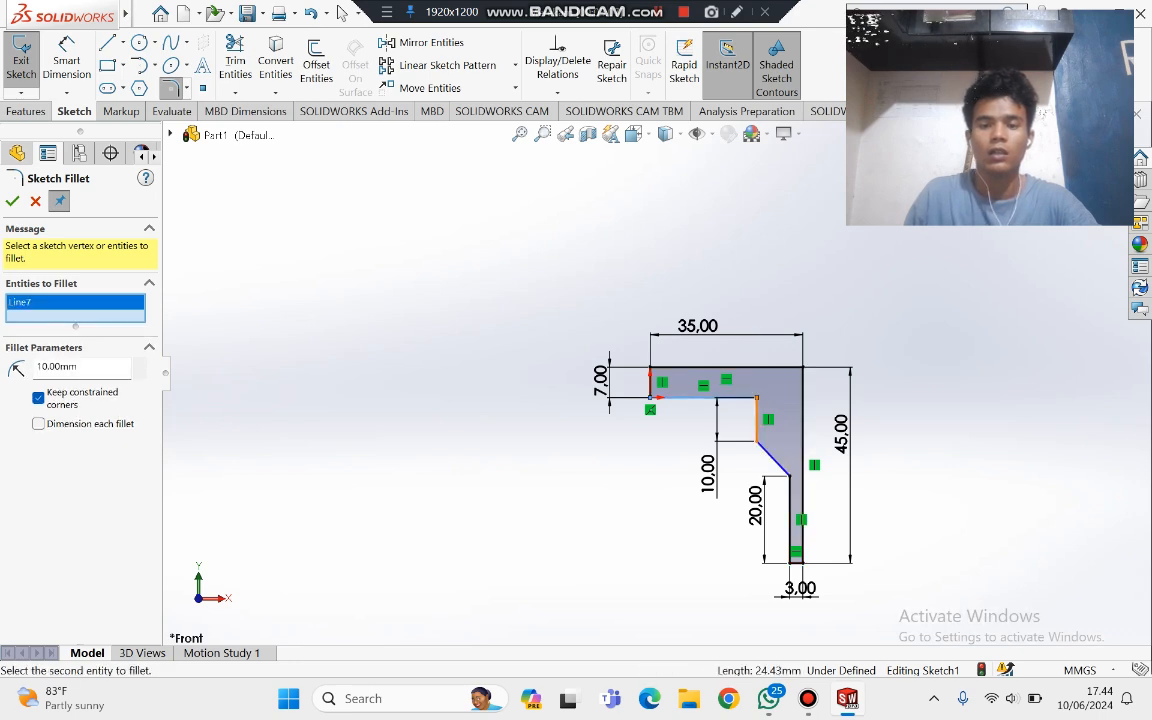
pyautogui.click(757, 420)
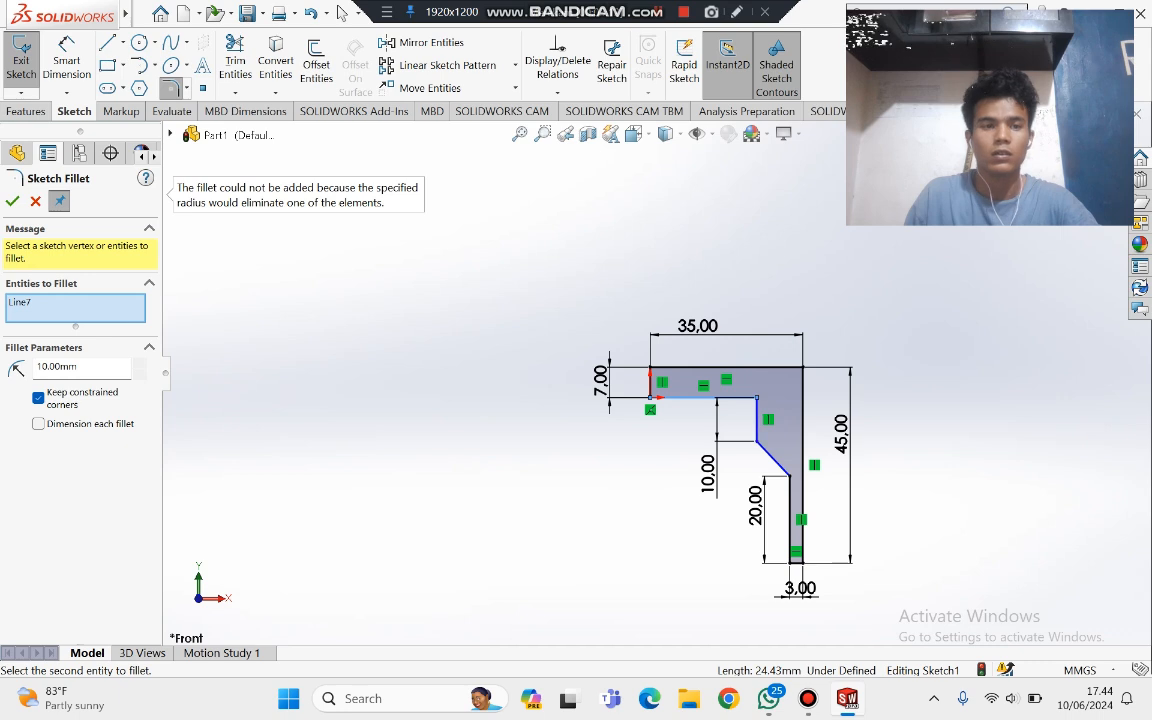
pyautogui.click(36, 201)
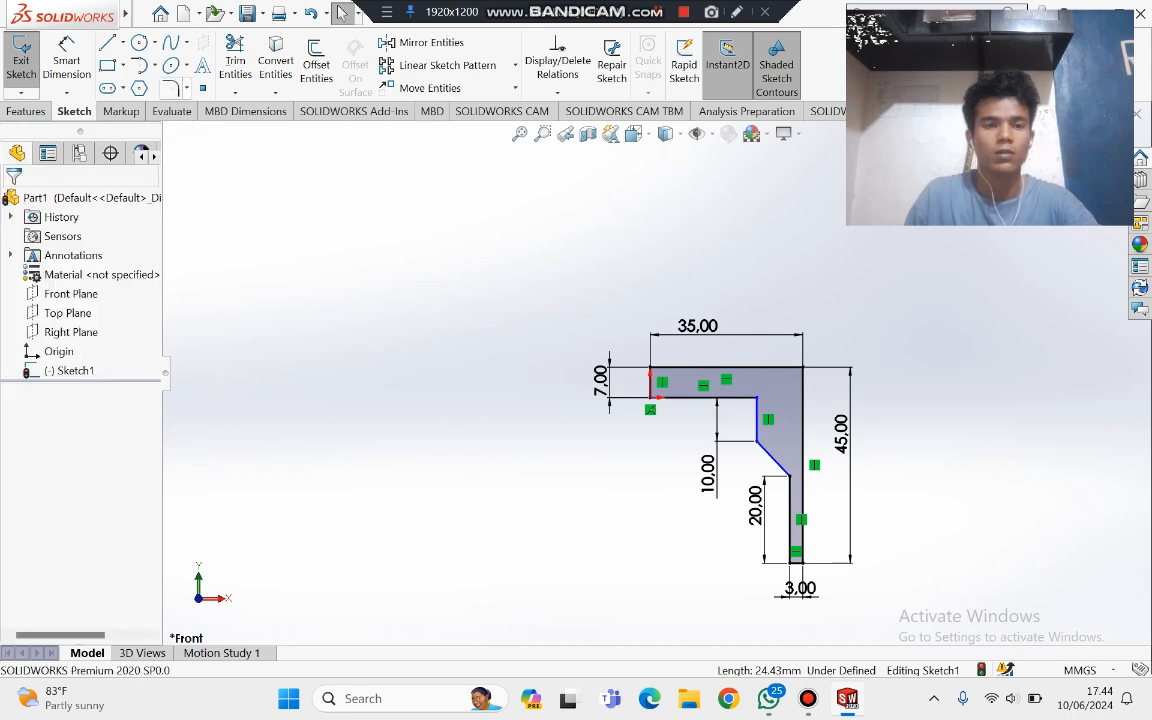
# Step: Apply 10 mm sketch fillets to the corners at both ends of the slanted segment
pyautogui.click(171, 88)
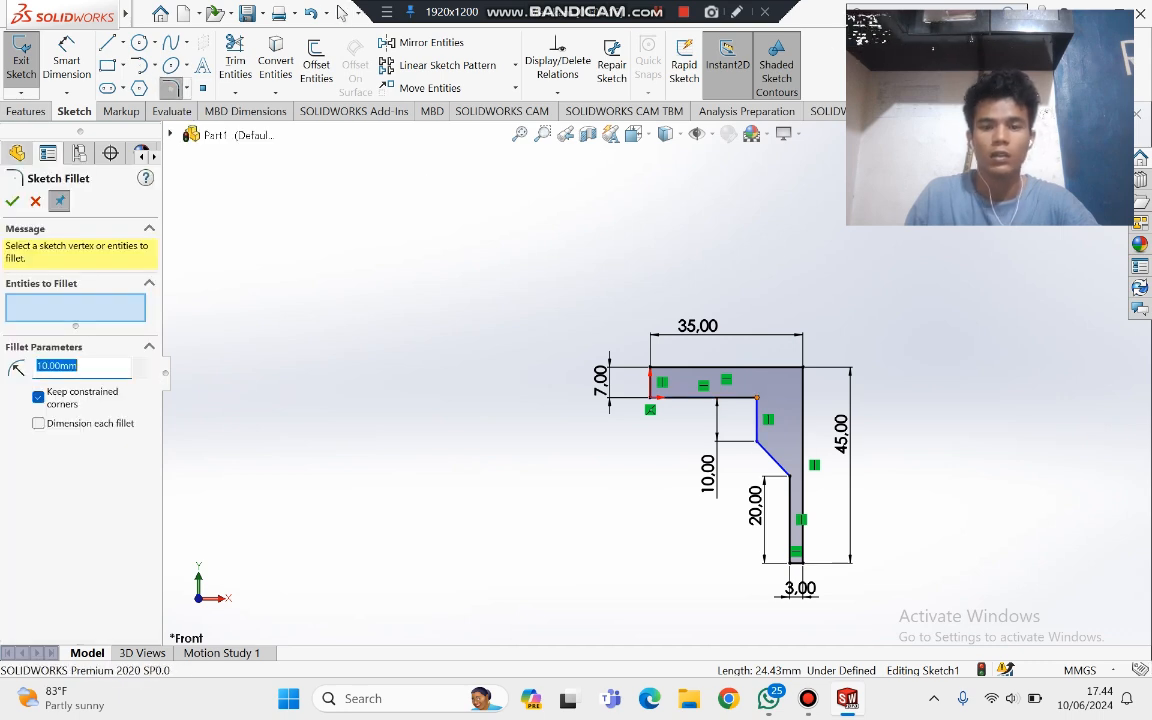
pyautogui.click(757, 398)
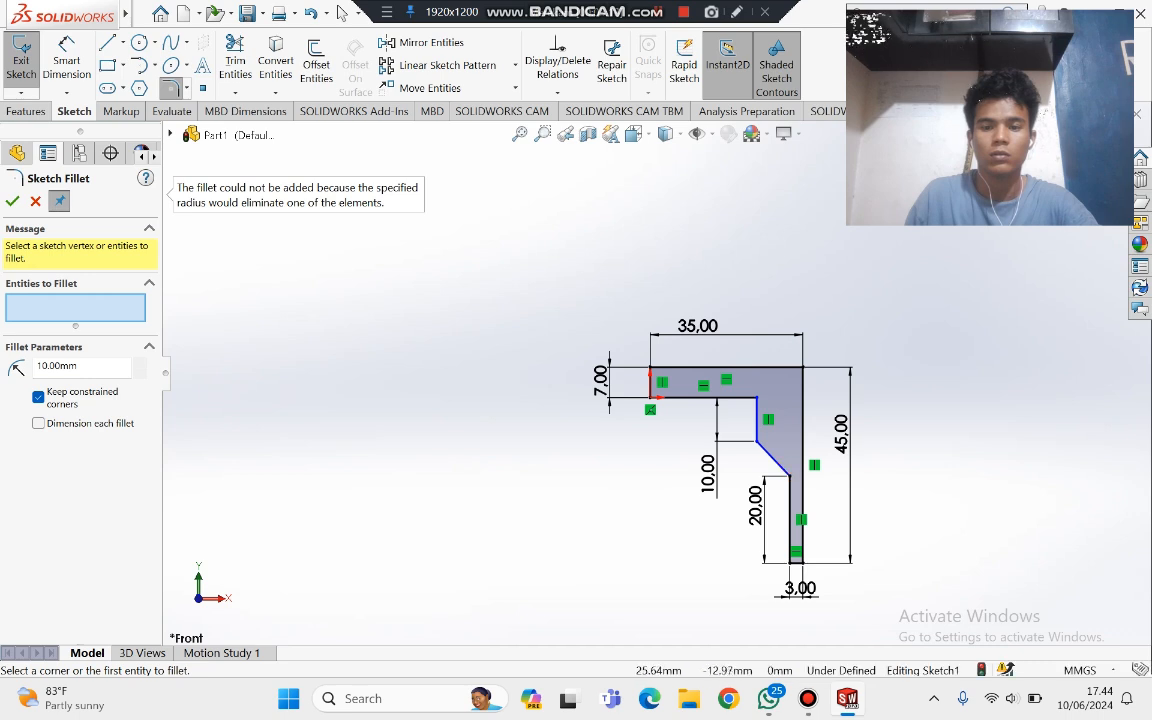
pyautogui.click(760, 442)
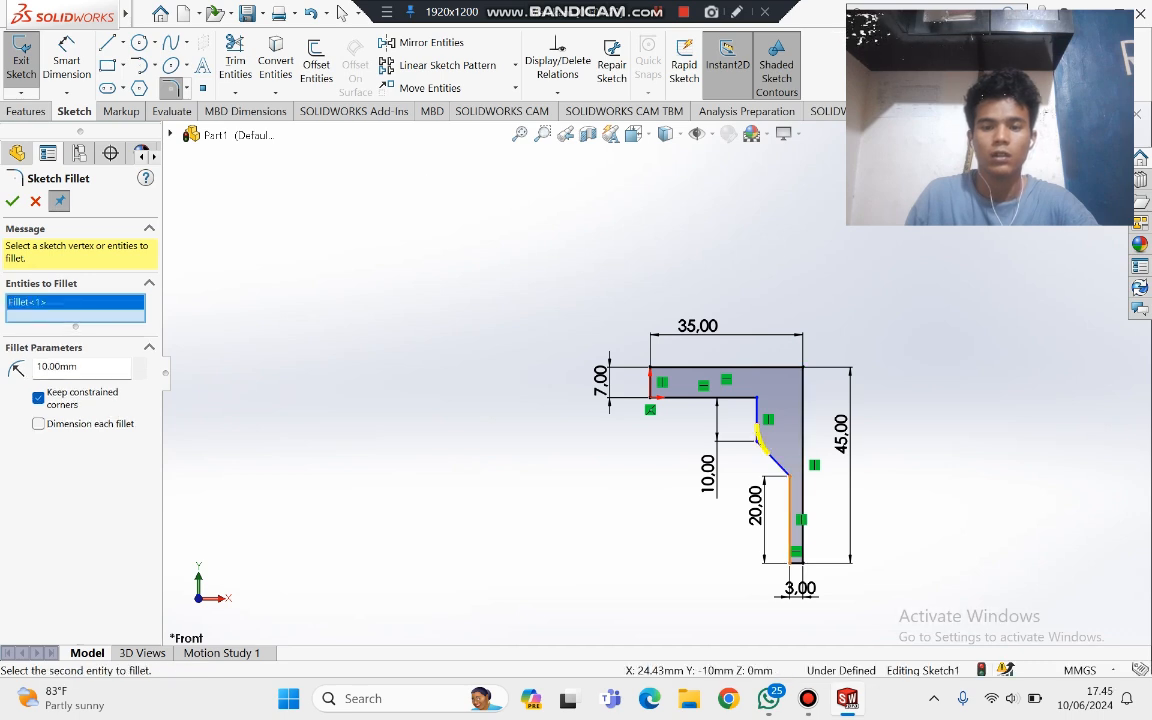
pyautogui.click(700, 397)
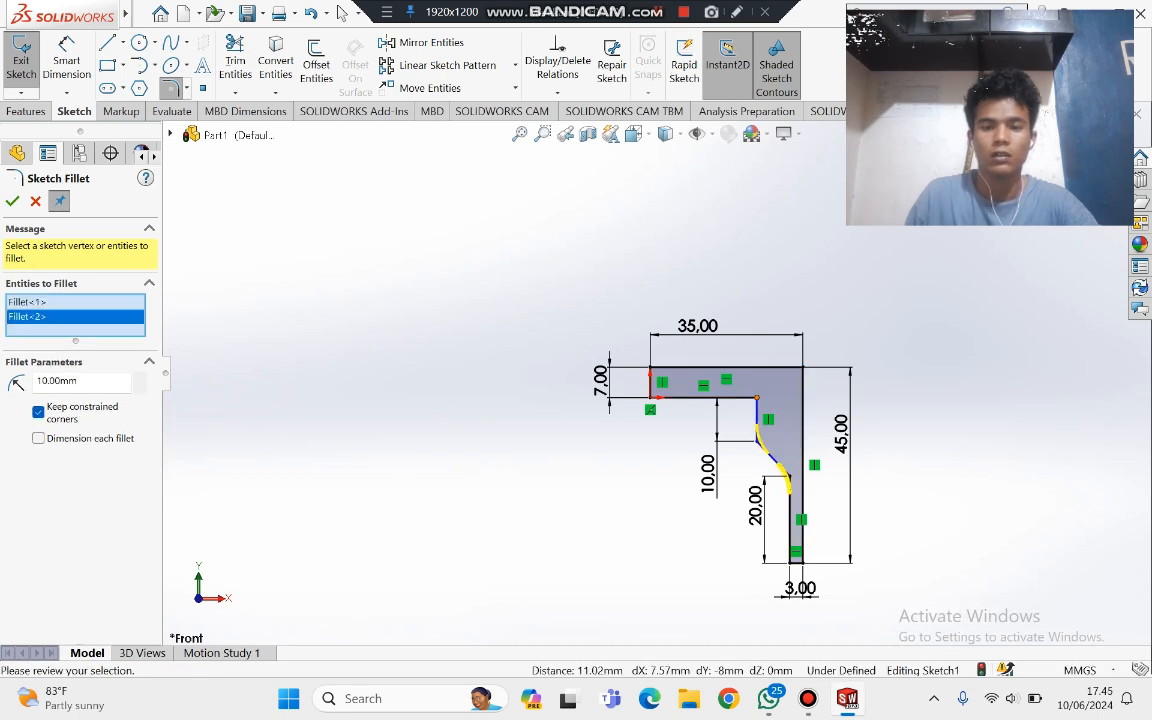
pyautogui.click(757, 398)
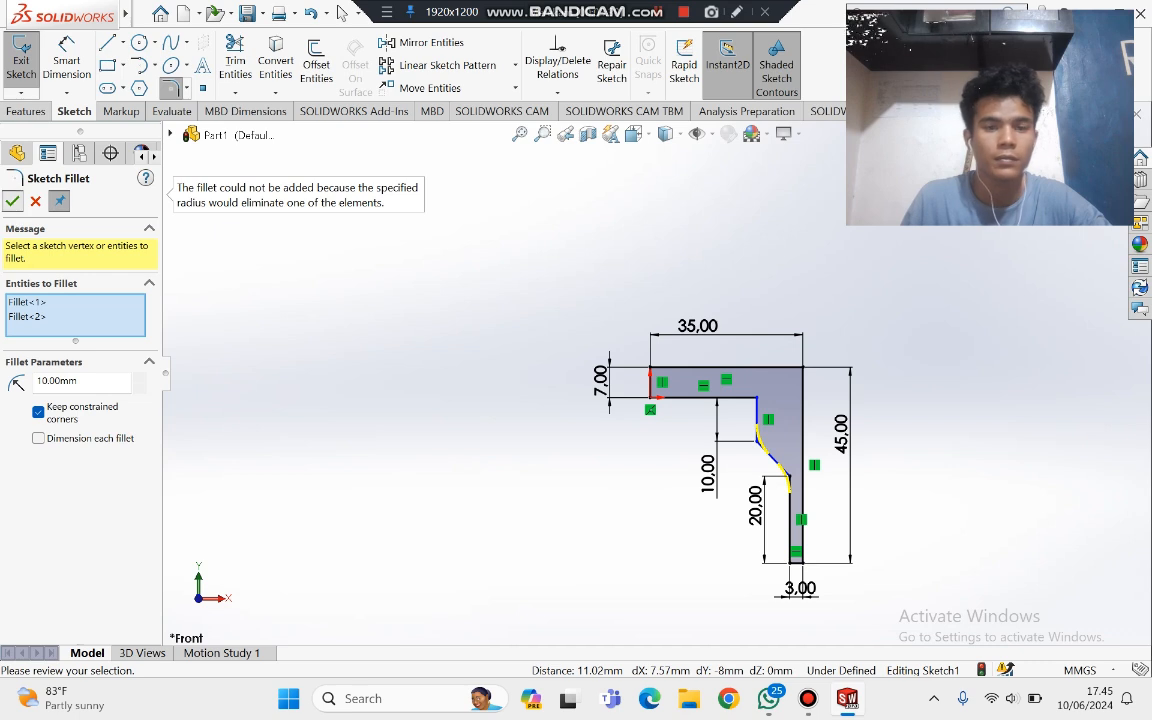
pyautogui.click(12, 202)
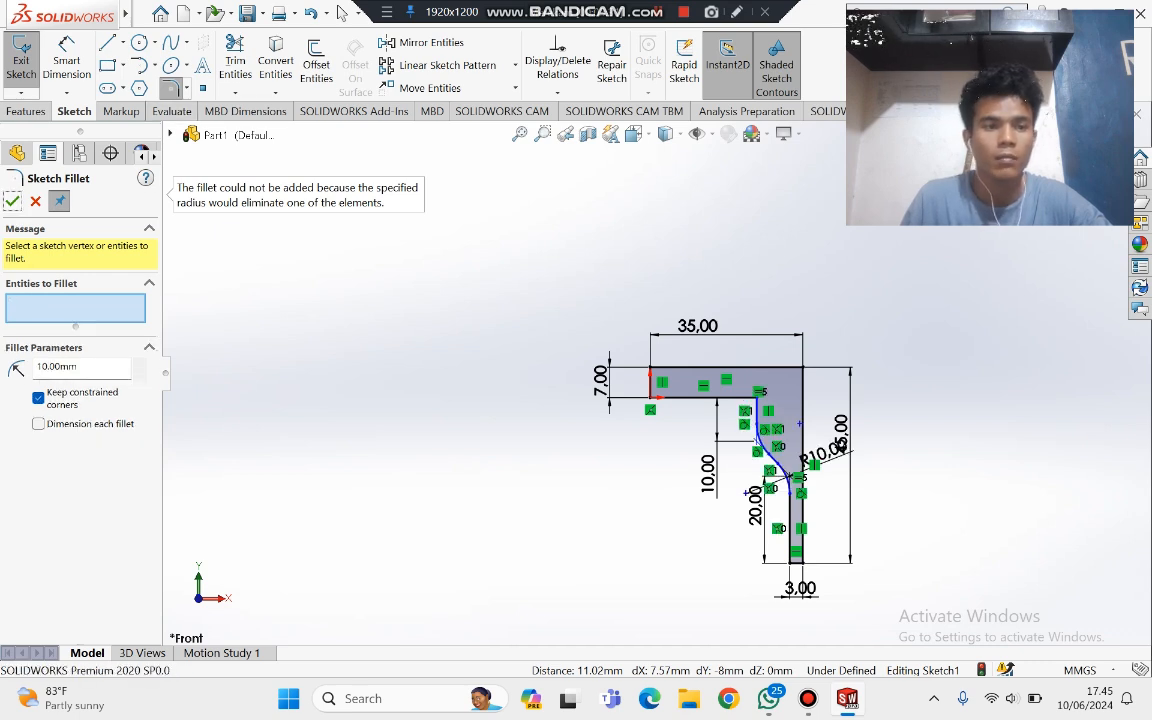
# Step: Try to add a 10 mm sketch fillet between the horizontal inner edge and the upper inner vertical edge
pyautogui.click(733, 398)
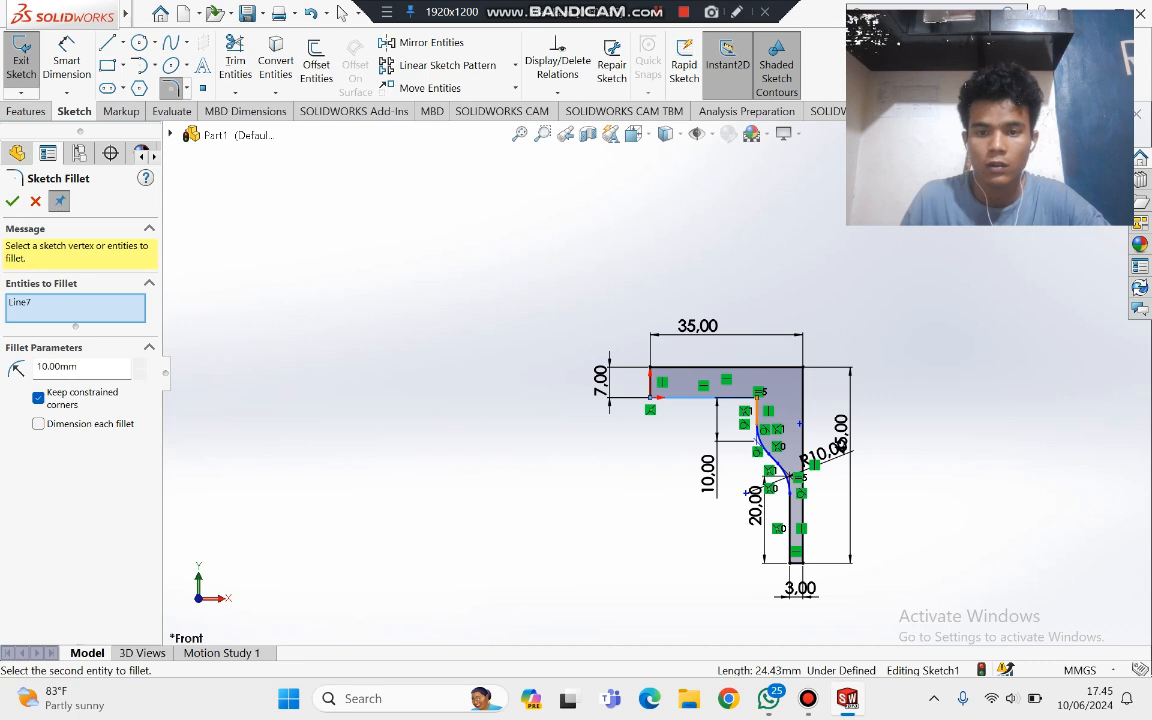
pyautogui.click(757, 414)
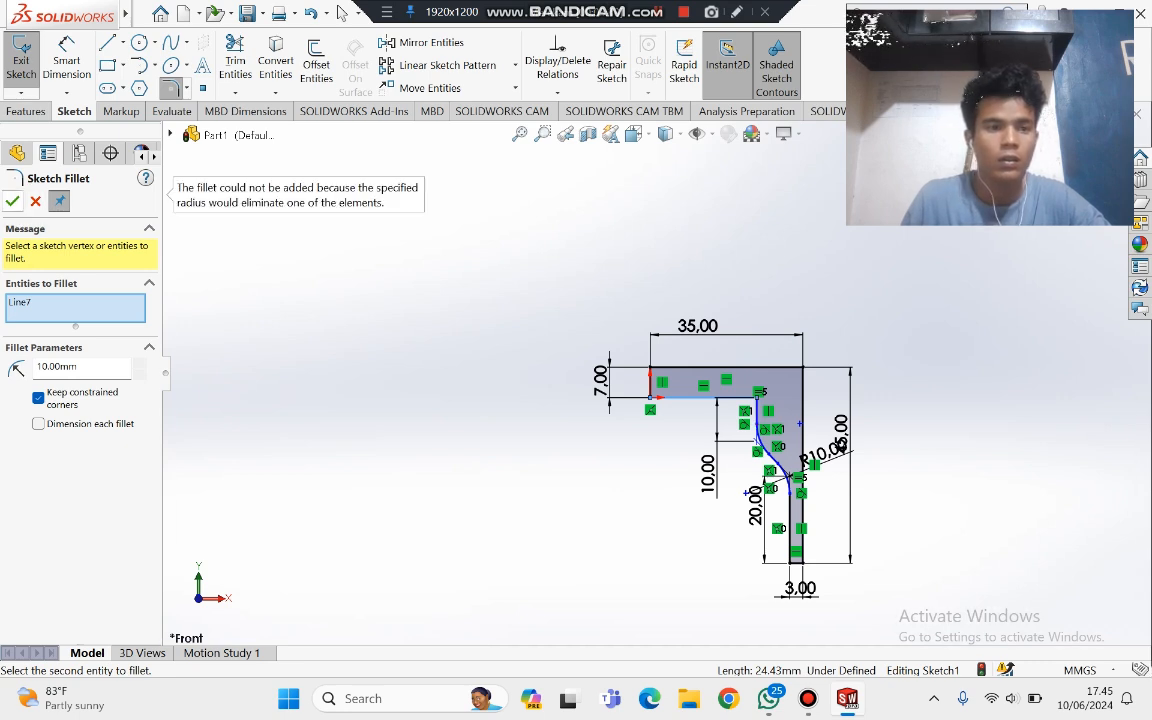
pyautogui.click(12, 201)
pyautogui.click(12, 201)
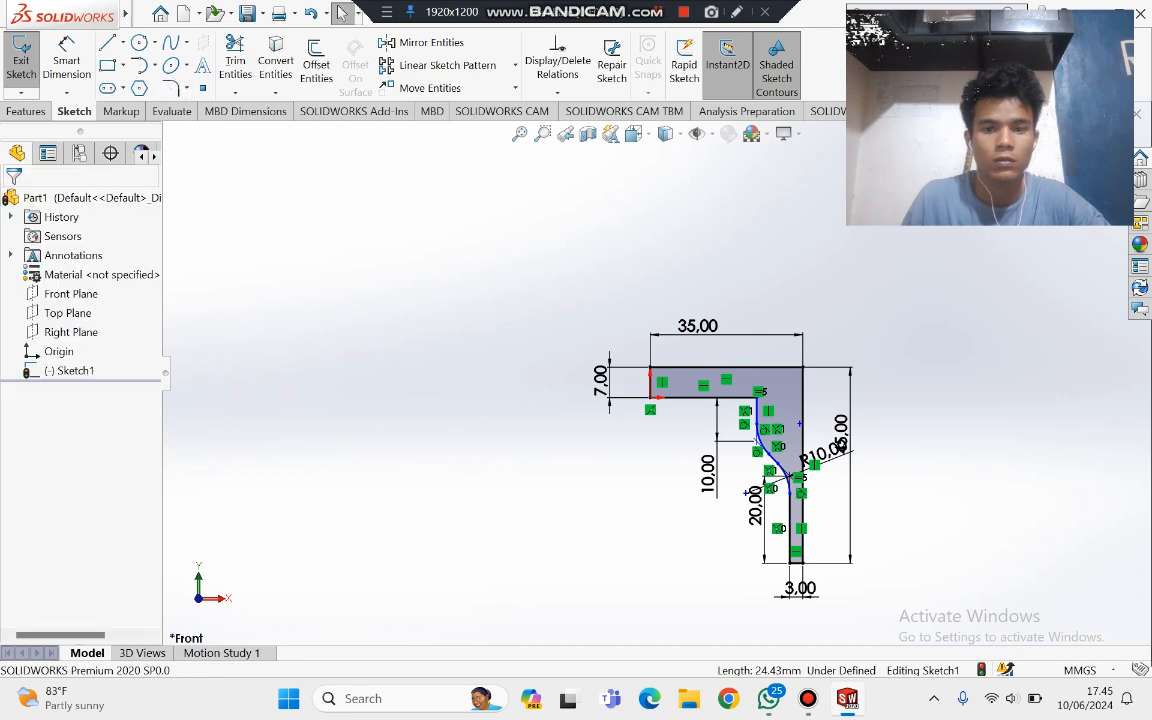
# Step: Retry the 10 mm sketch fillet at the inner corner below the horizontal arm, then close the Sketch Fillet command
pyautogui.scroll(-4, 762, 410)
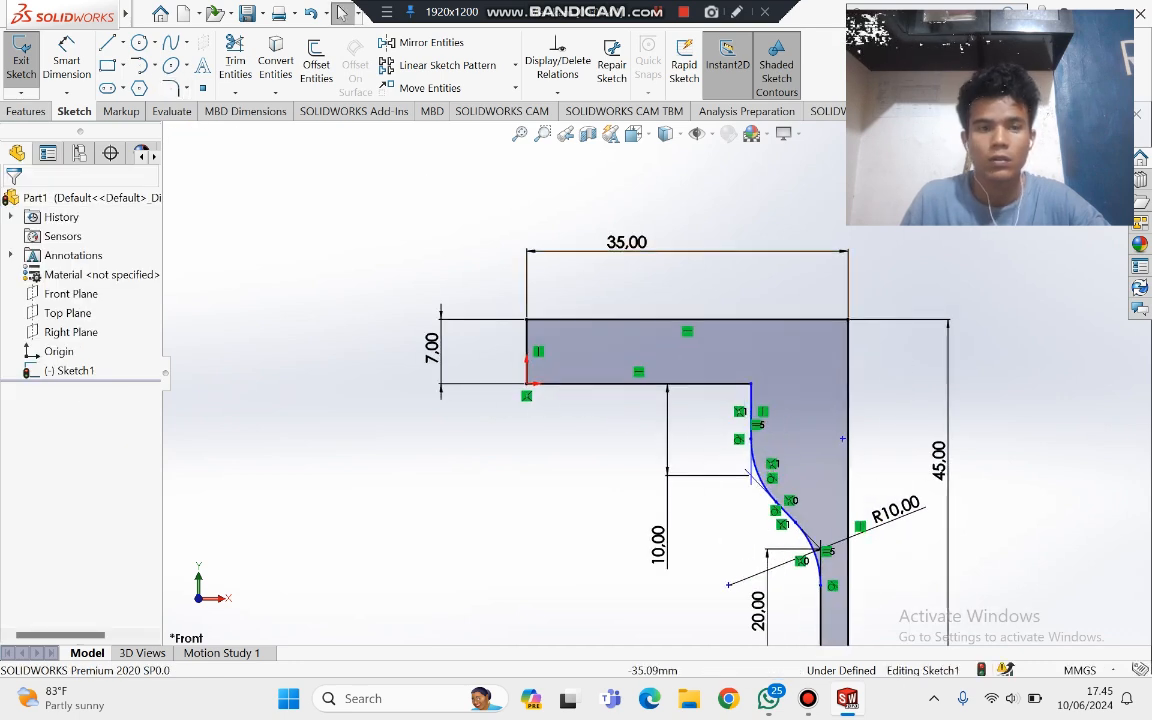
pyautogui.click(171, 88)
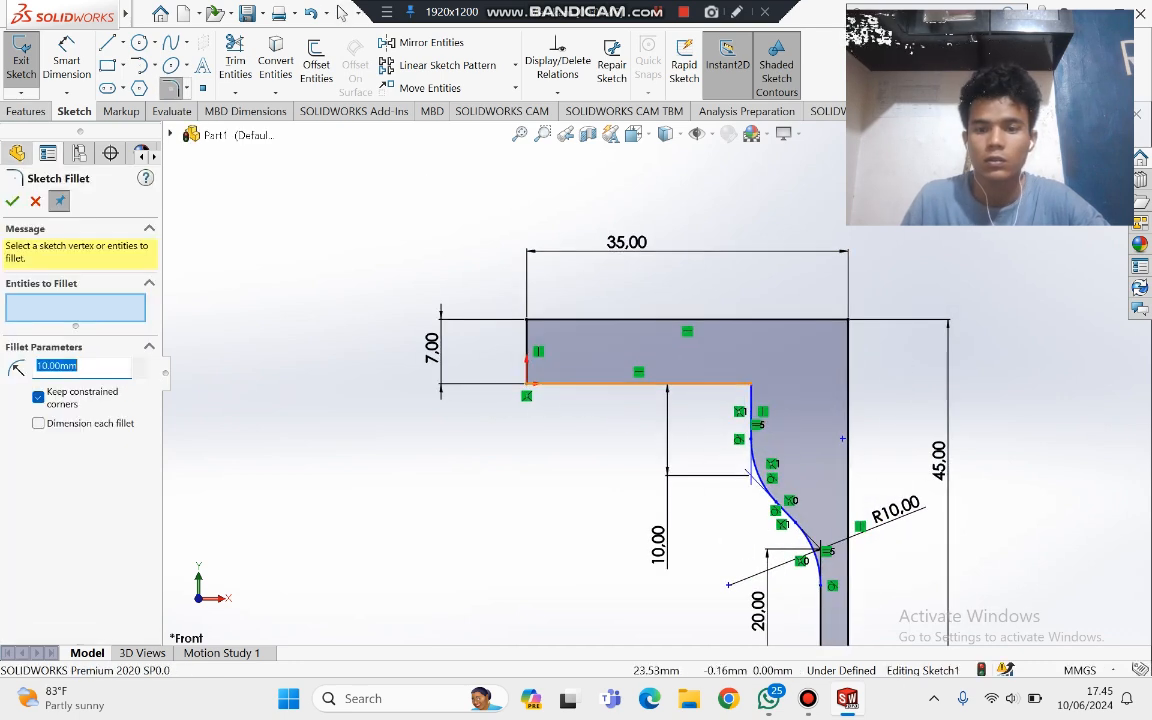
pyautogui.click(750, 384)
pyautogui.click(690, 384)
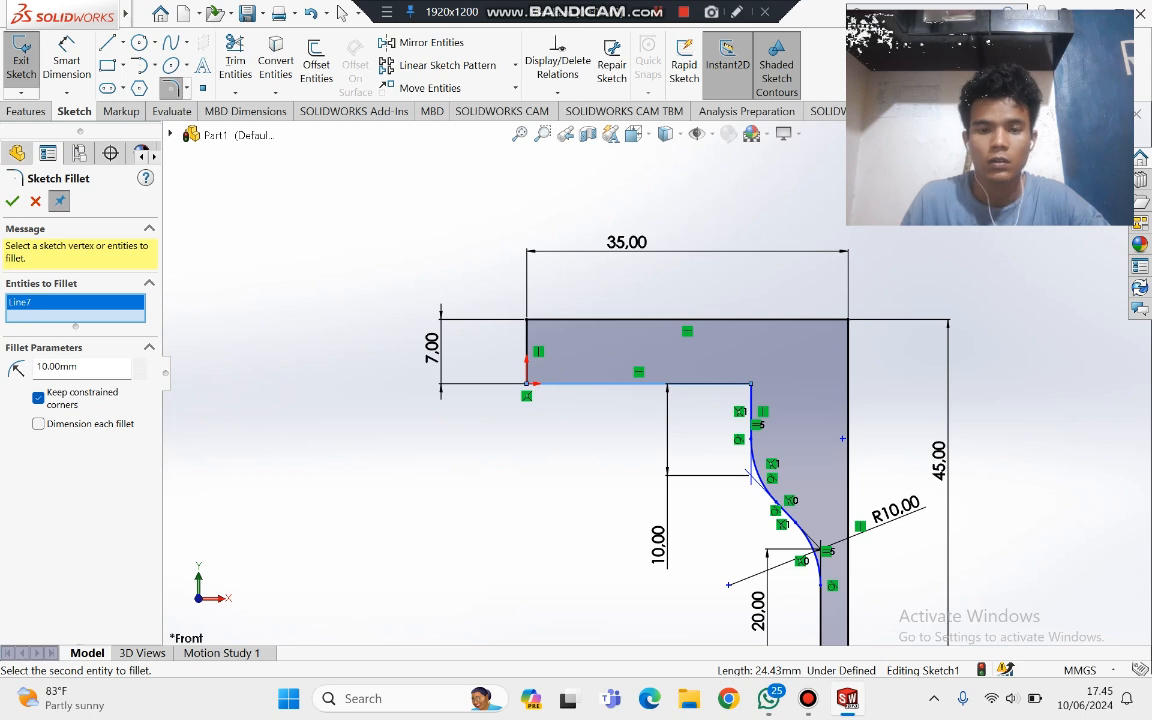
pyautogui.click(747, 384)
pyautogui.click(750, 388)
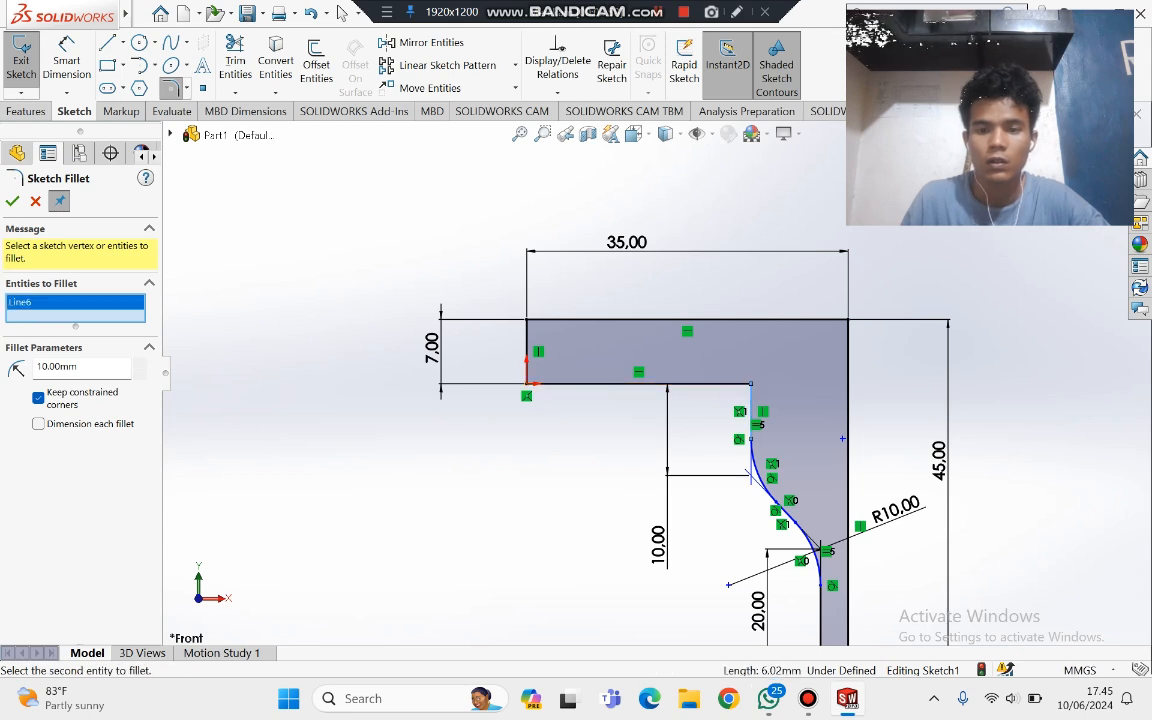
pyautogui.click(750, 387)
pyautogui.click(750, 385)
pyautogui.click(750, 392)
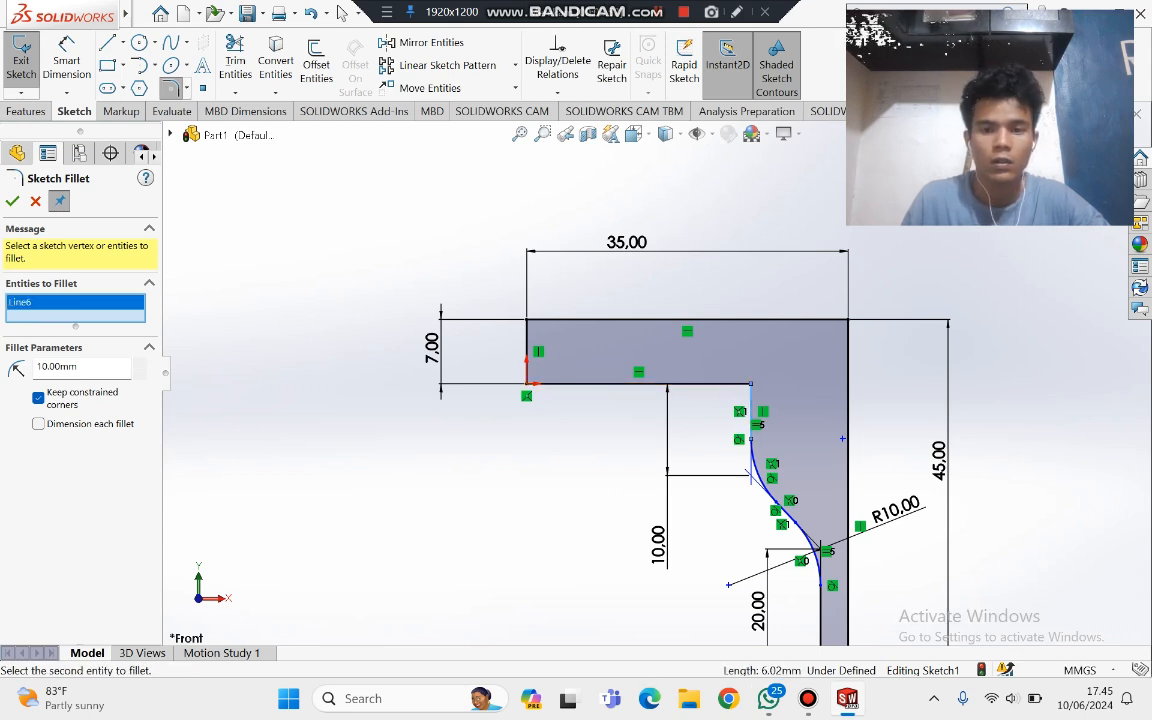
pyautogui.click(750, 390)
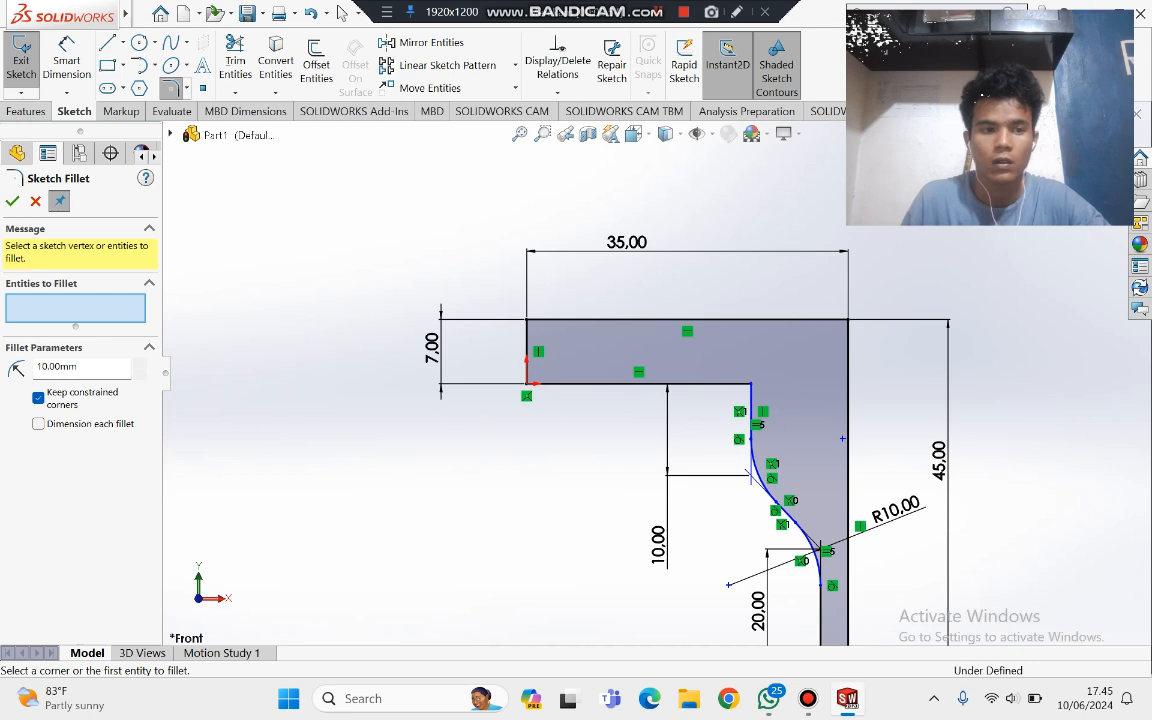
pyautogui.click(750, 389)
pyautogui.click(750, 385)
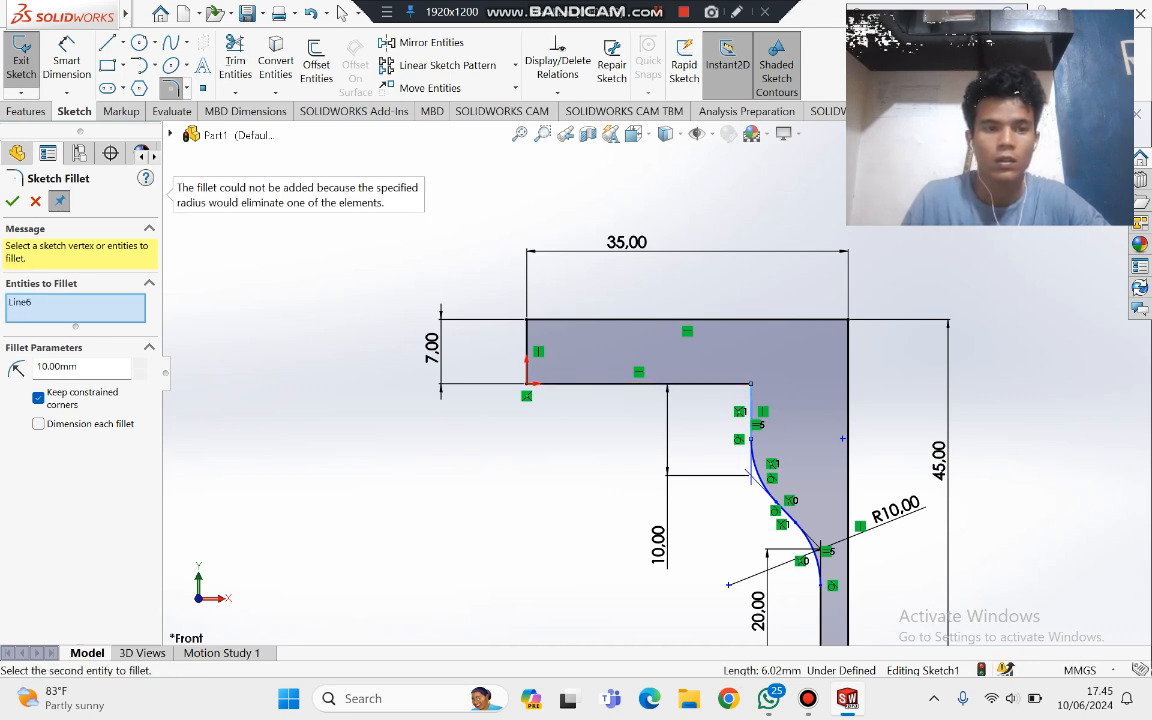
pyautogui.click(12, 201)
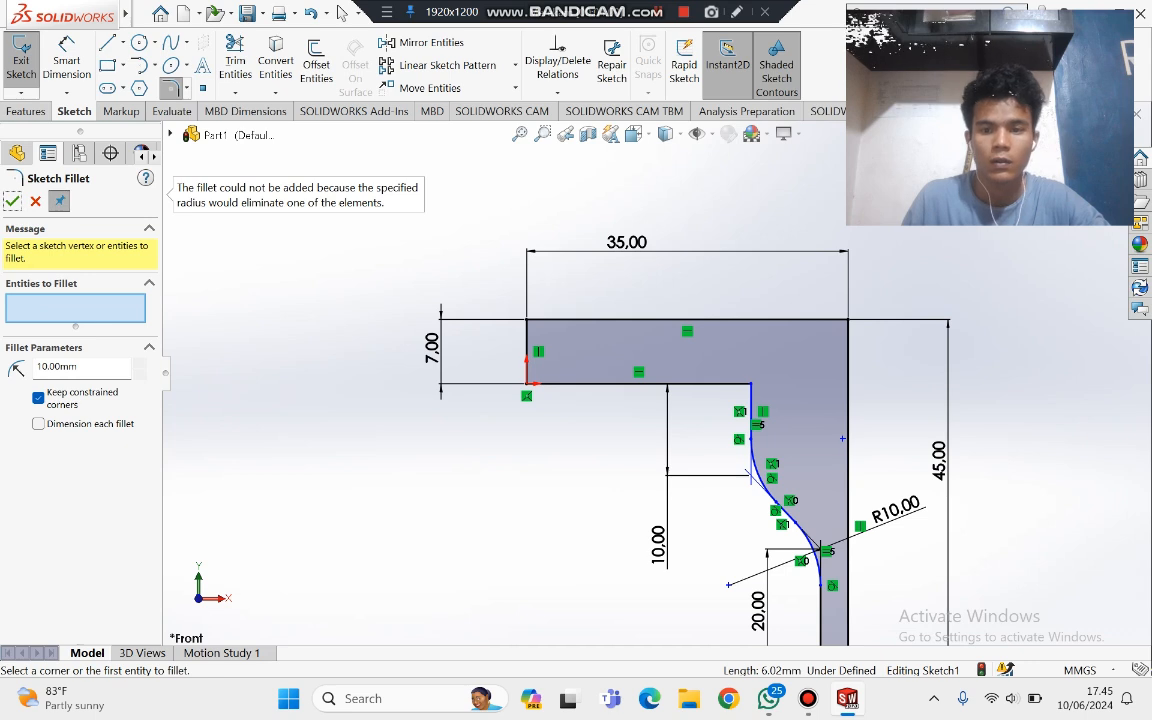
pyautogui.scroll(-2, 850, 350)
pyautogui.scroll(5, 655, 375)
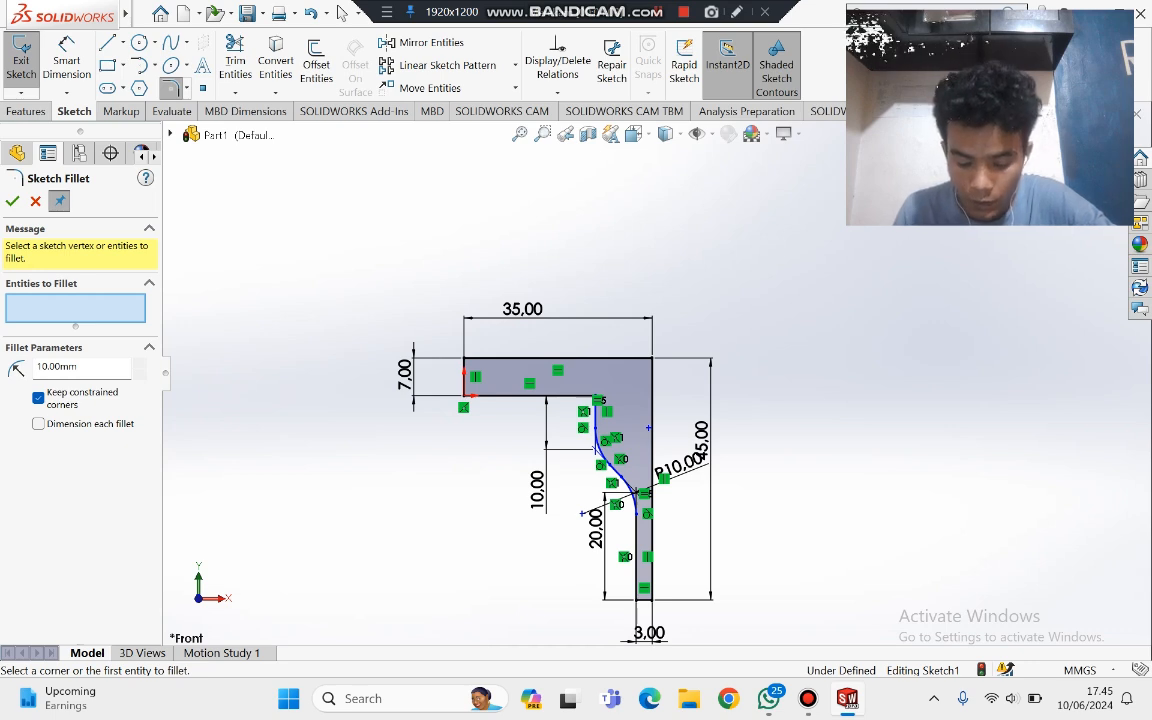
pyautogui.scroll(-1, 873, 458)
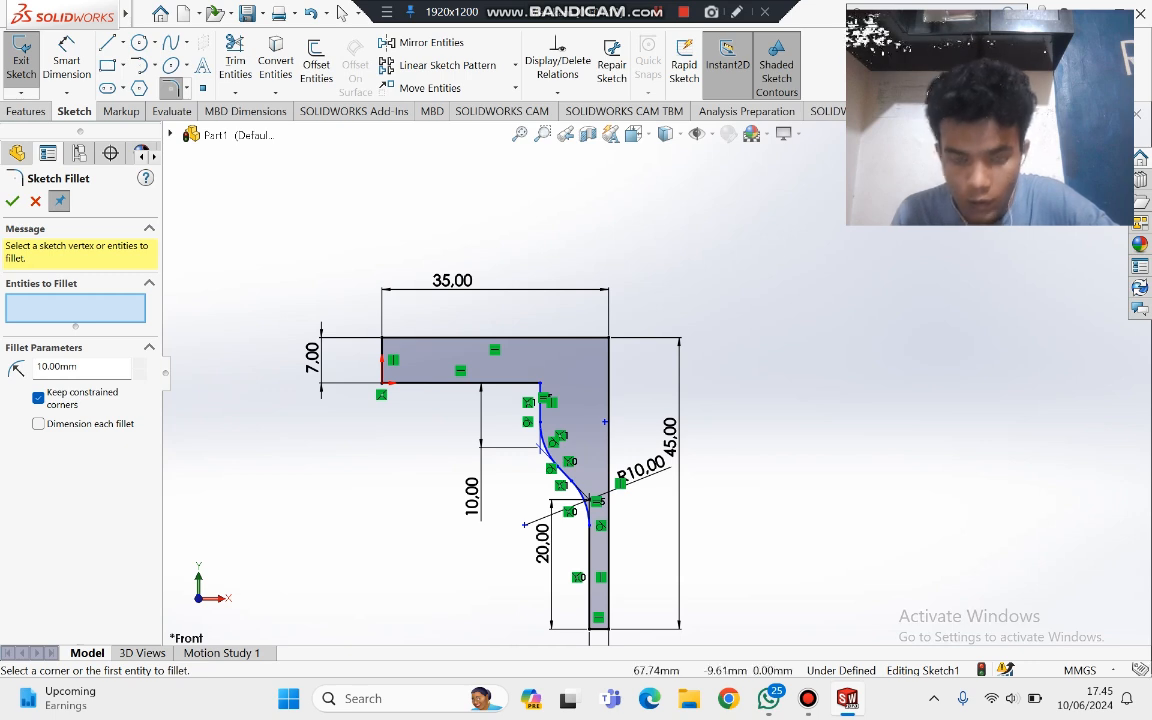
pyautogui.click(12, 201)
# Step: Add an aligned length dimension to the straight slanted segment between the two fillets, accepting its current value
pyautogui.click(67, 60)
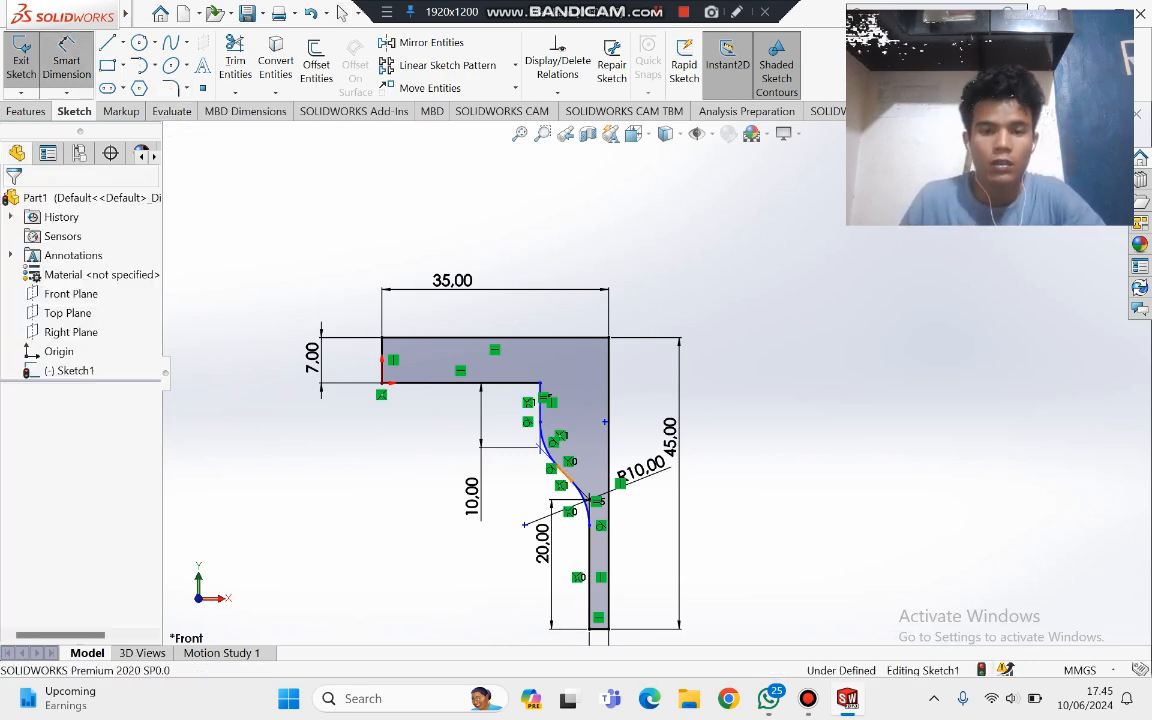
pyautogui.click(564, 475)
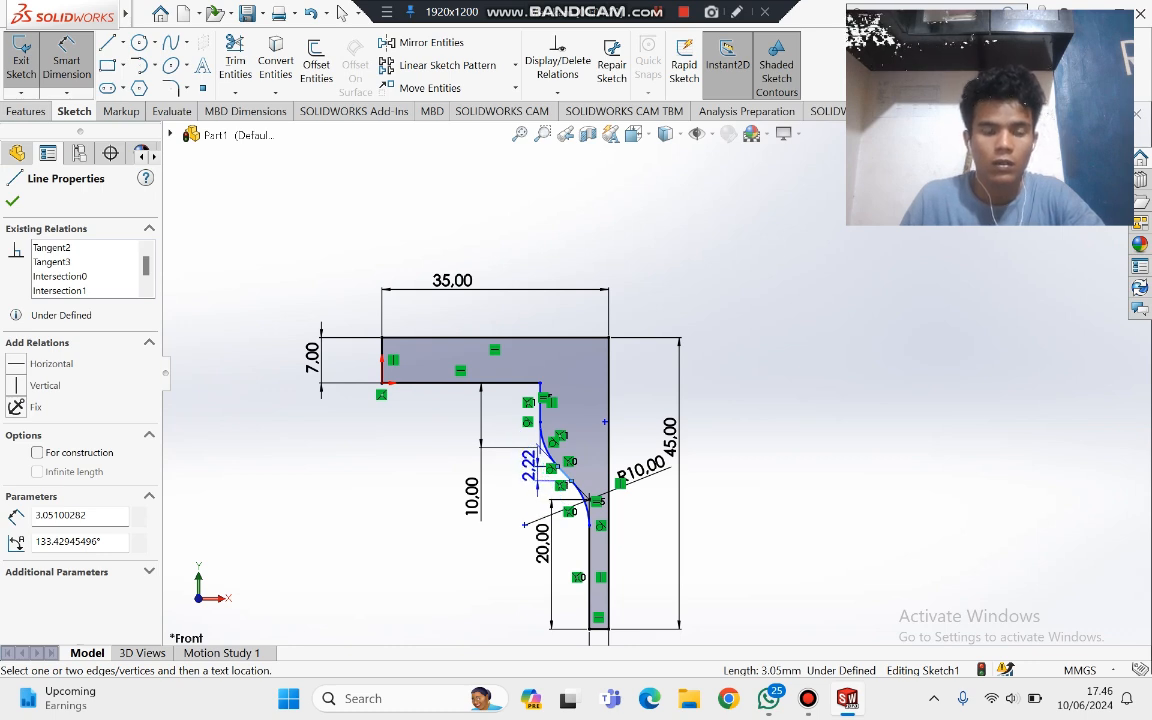
pyautogui.click(380, 438)
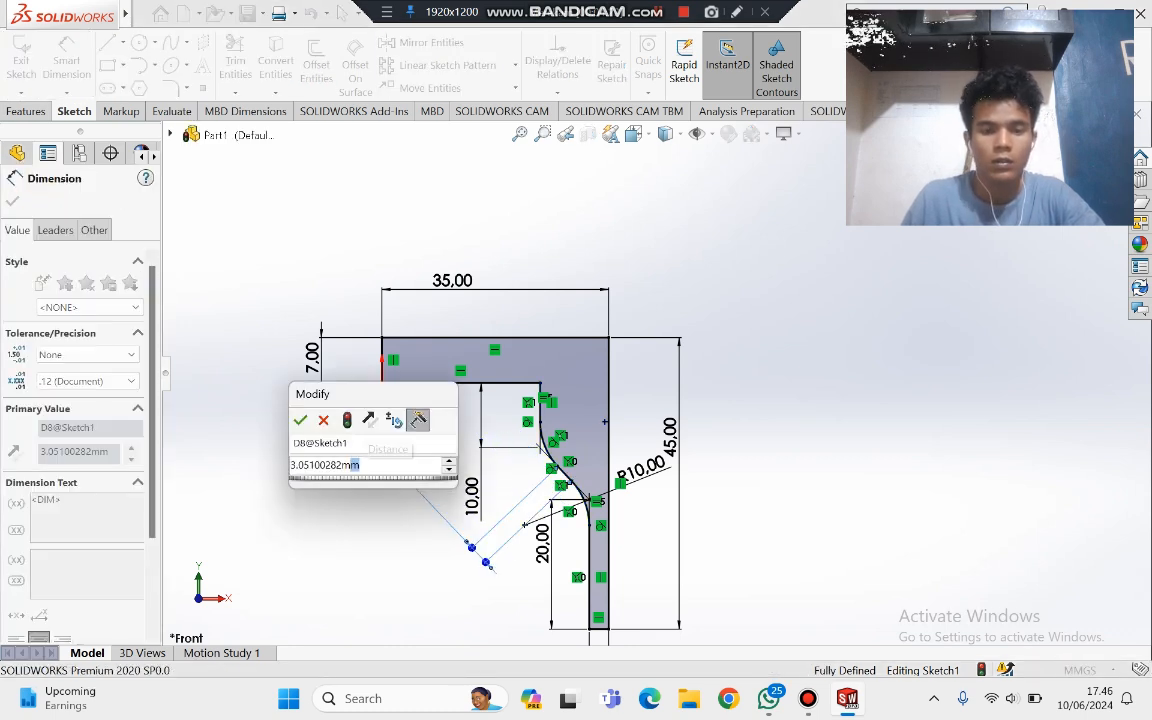
pyautogui.press('Return')
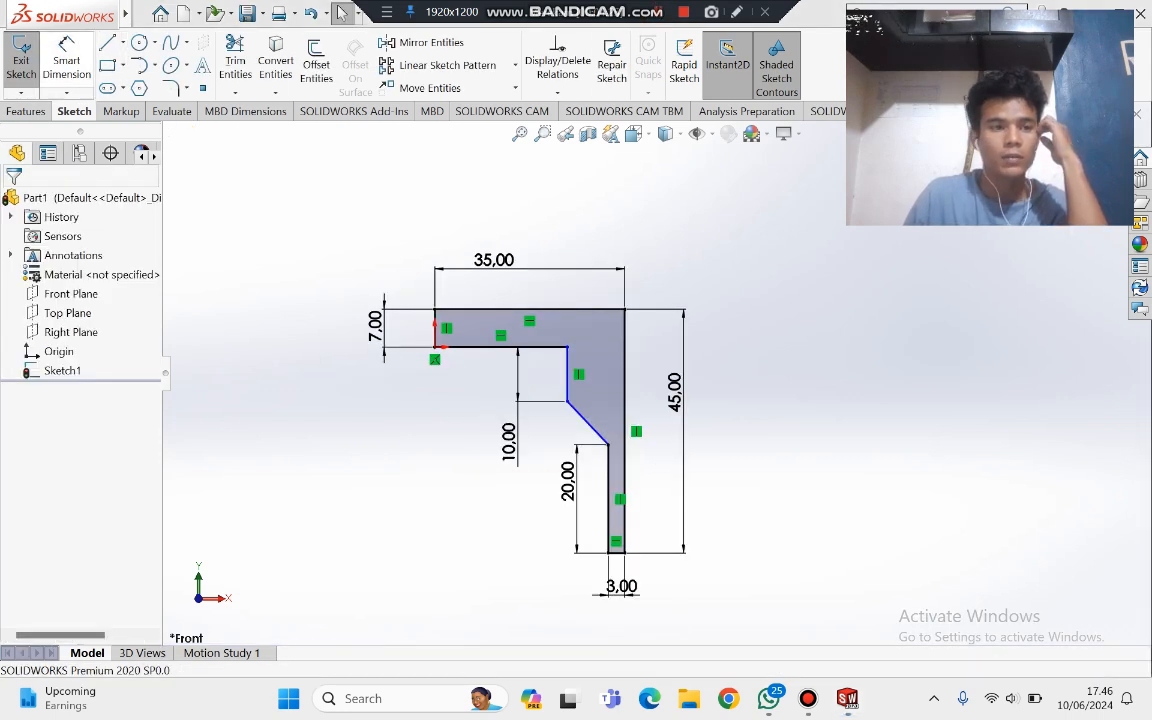
# Step: Apply 5 mm sketch fillets to both ends of the slanted segment and to the inner corner below the horizontal arm
pyautogui.click(66, 60)
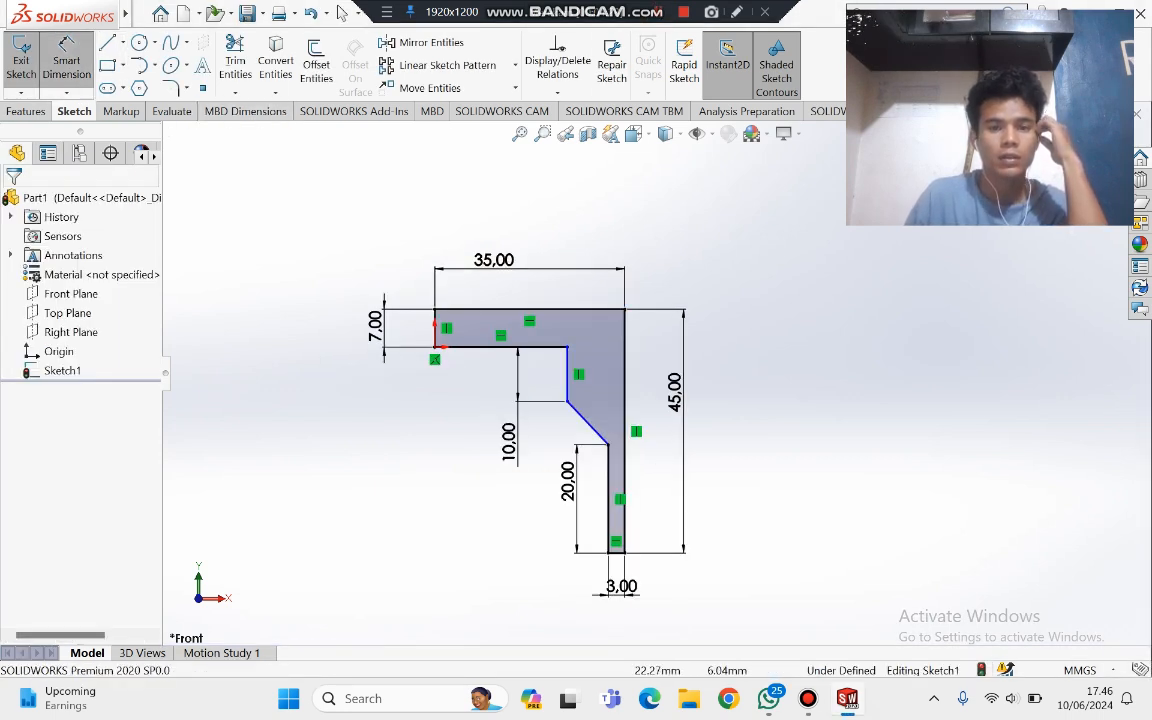
pyautogui.click(172, 88)
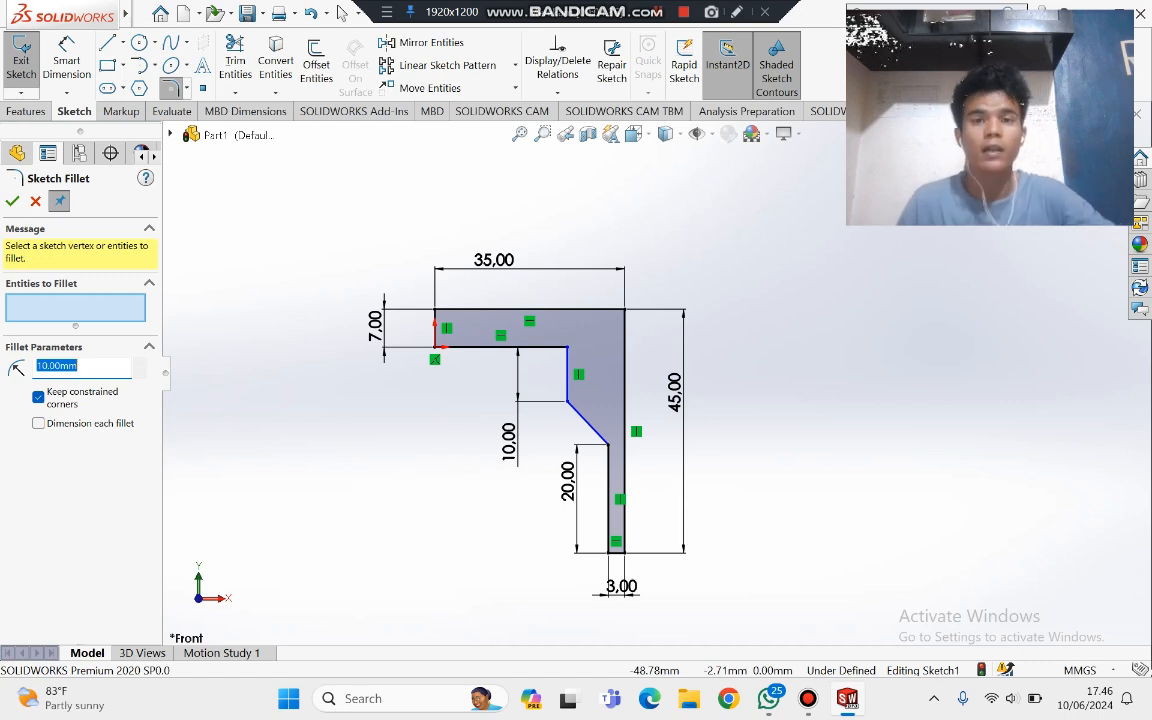
pyautogui.write('5')
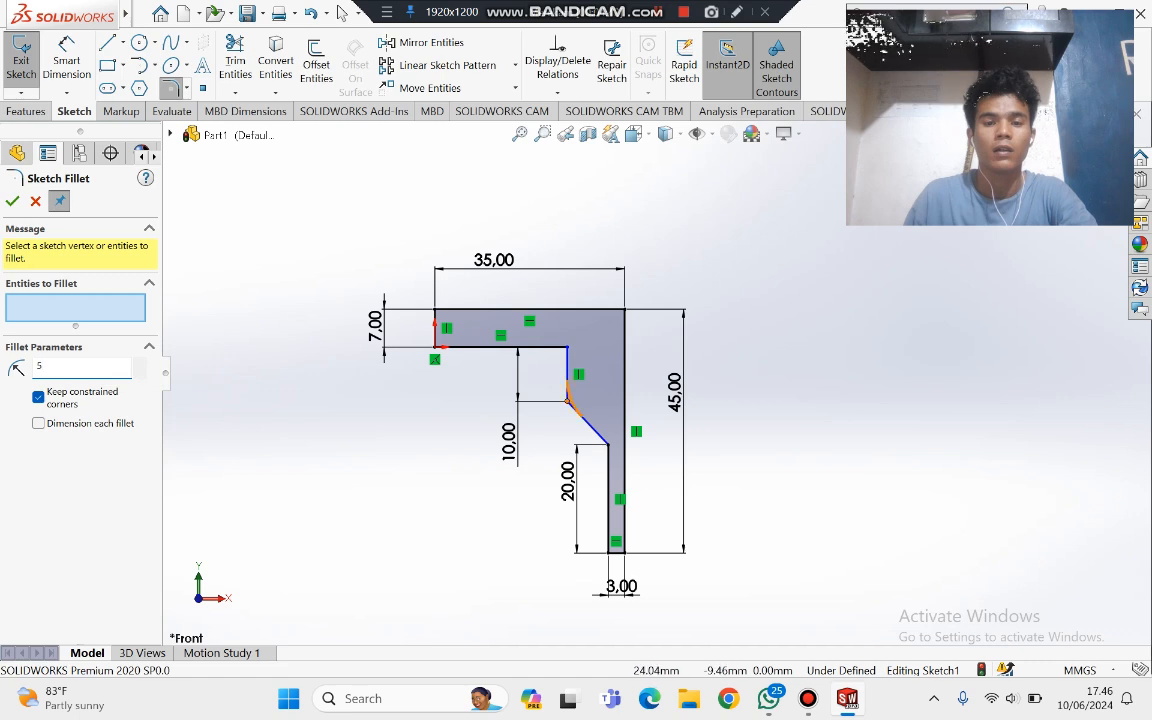
pyautogui.click(570, 402)
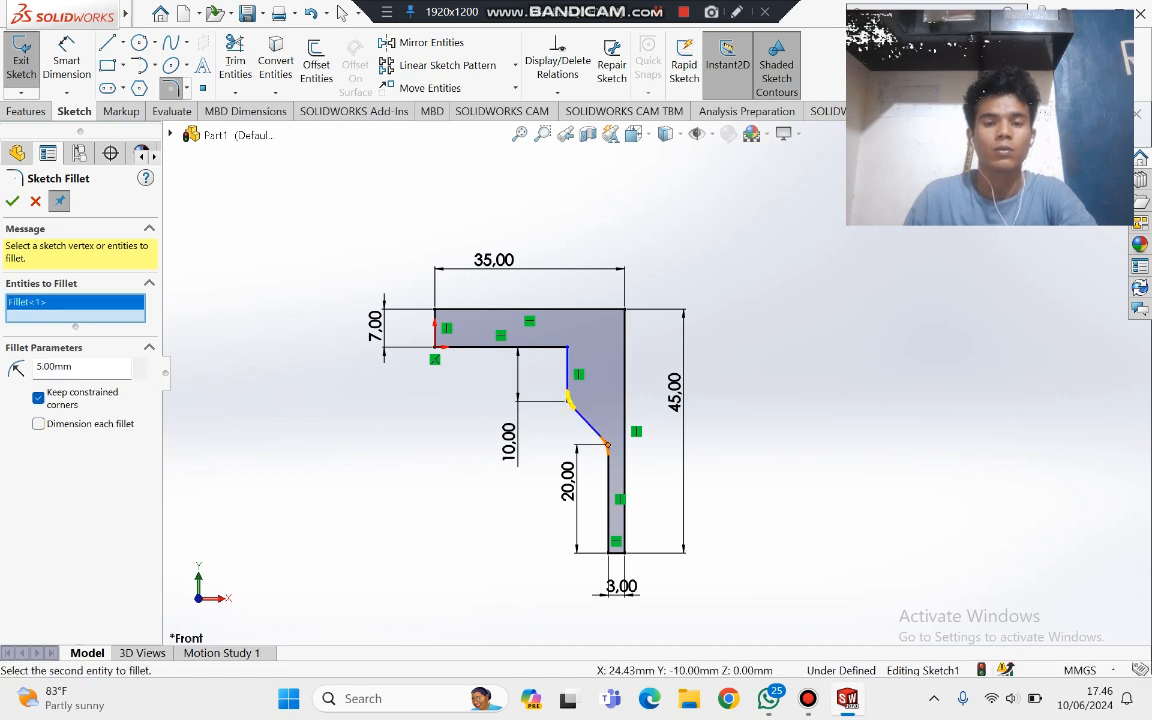
pyautogui.click(500, 347)
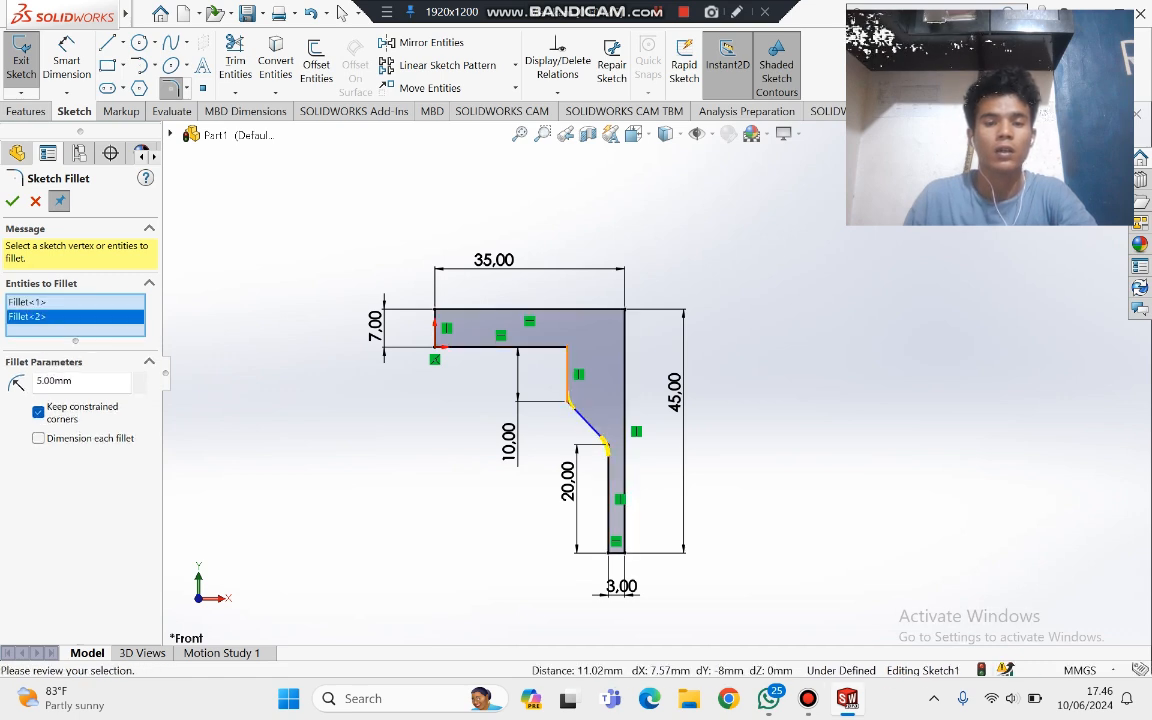
pyautogui.click(552, 351)
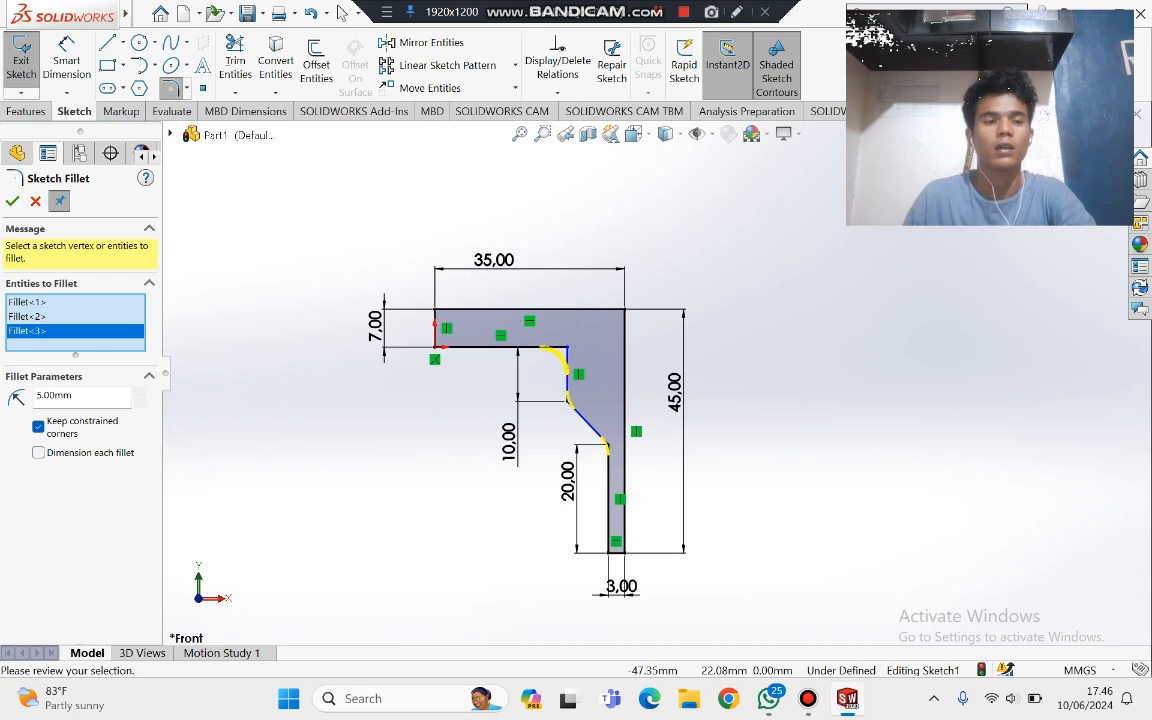
pyautogui.press('Return')
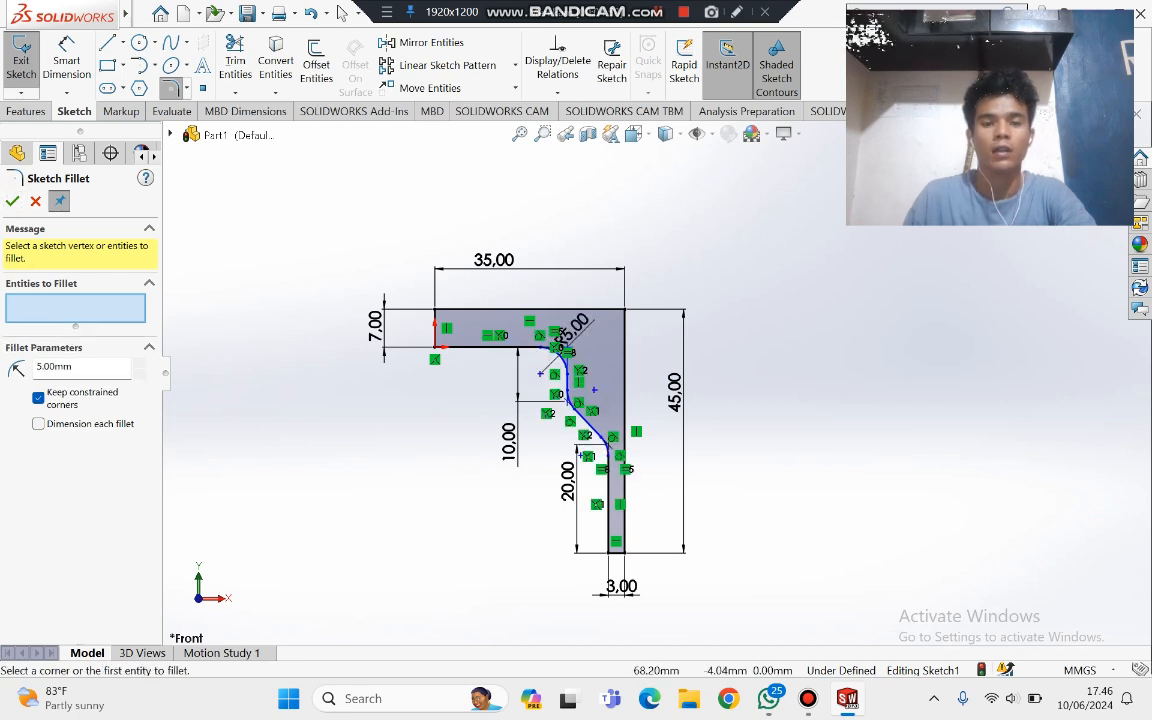
pyautogui.click(342, 12)
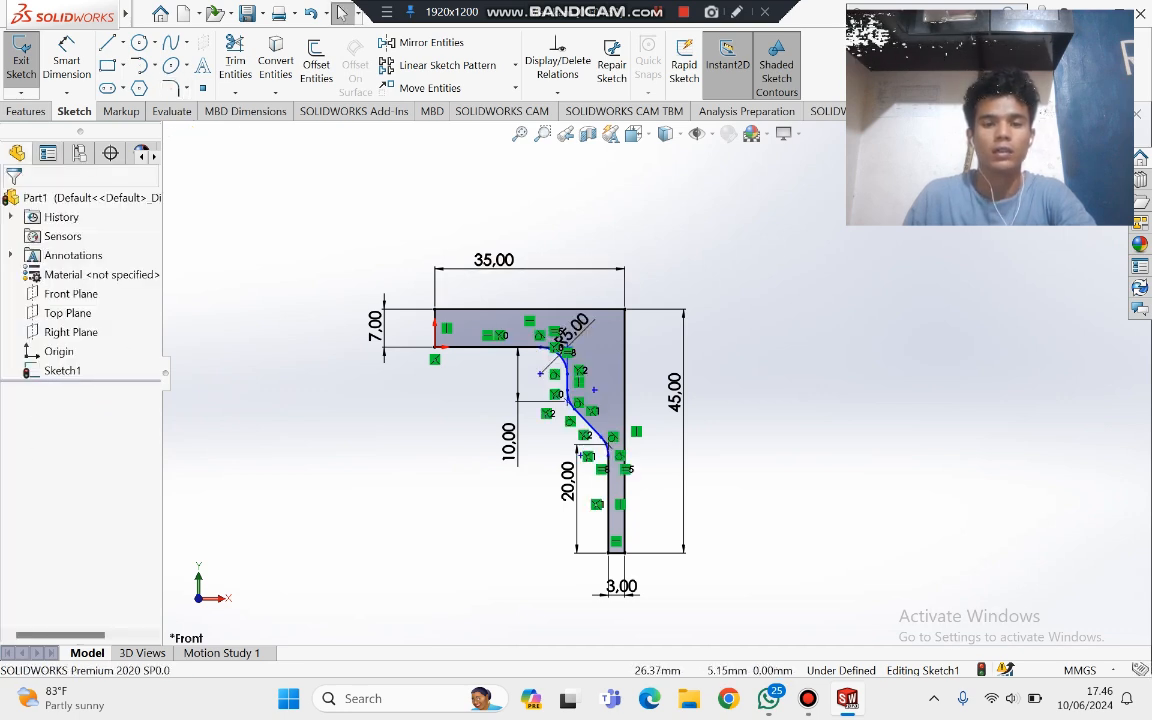
pyautogui.scroll(1, 673, 415)
pyautogui.scroll(-2, 673, 416)
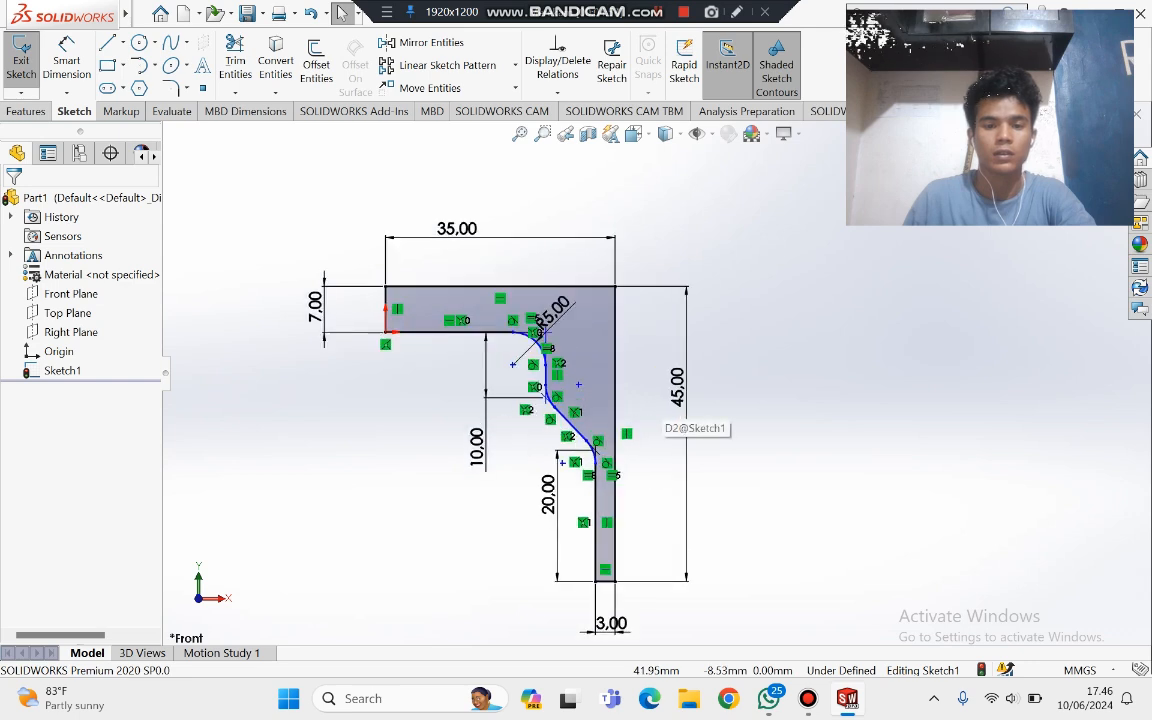
pyautogui.scroll(-2, 665, 405)
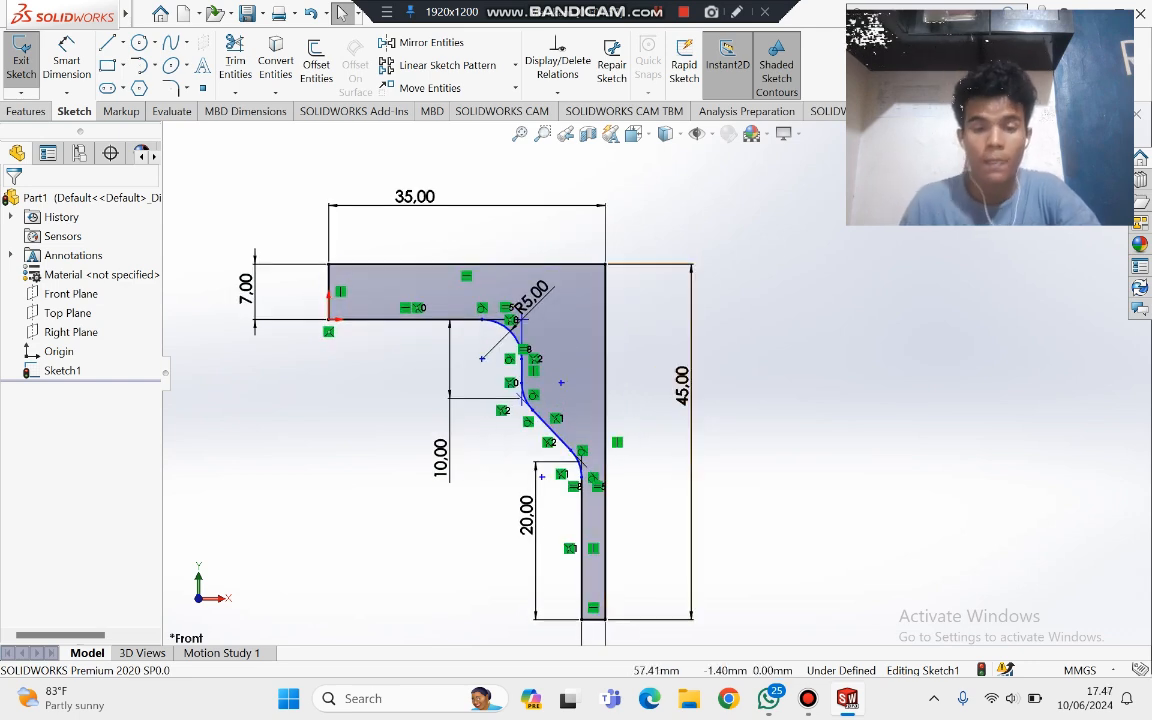
pyautogui.click(67, 58)
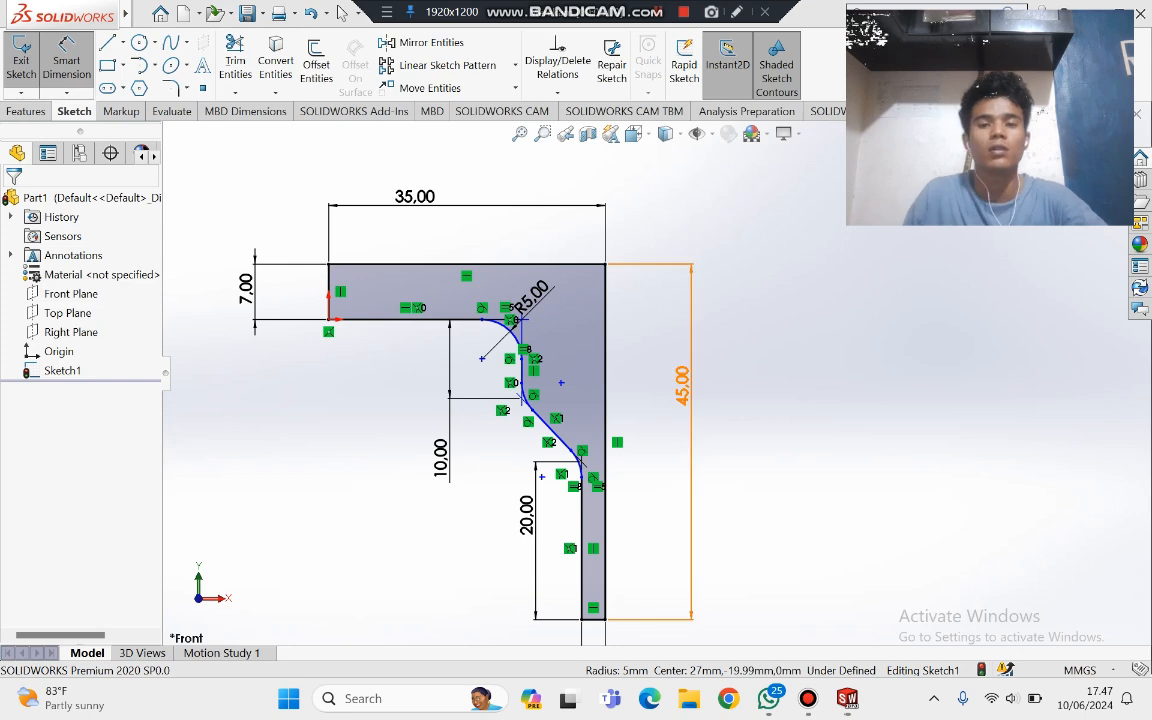
pyautogui.scroll(1, 802, 432)
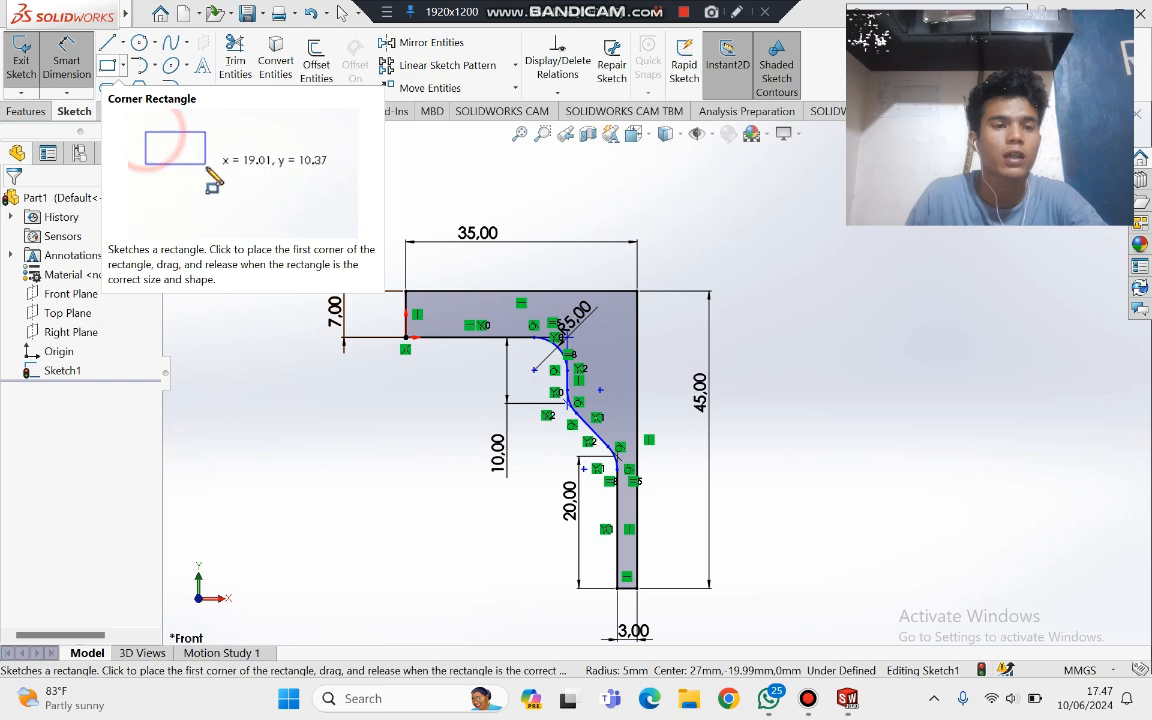
# Step: Sketch three stacked corner rectangles about 4.4 mm wide, extending inward from the upper part of the profile's long outer vertical edge
pyautogui.click(107, 65)
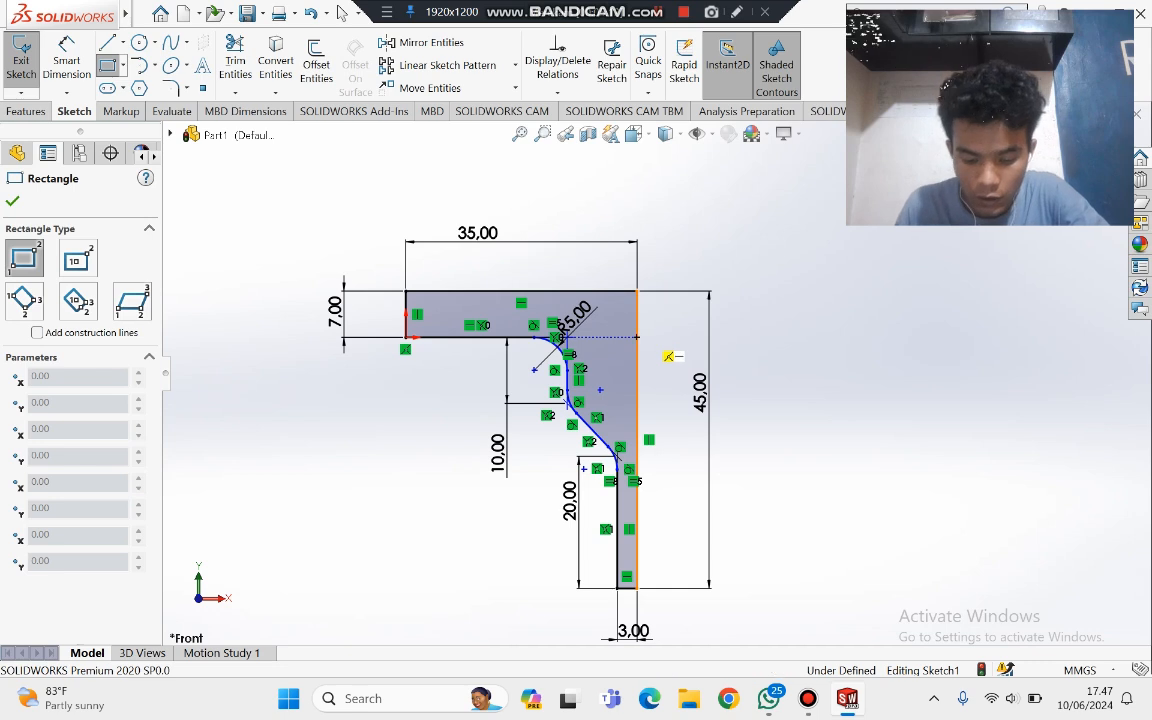
pyautogui.click(637, 316)
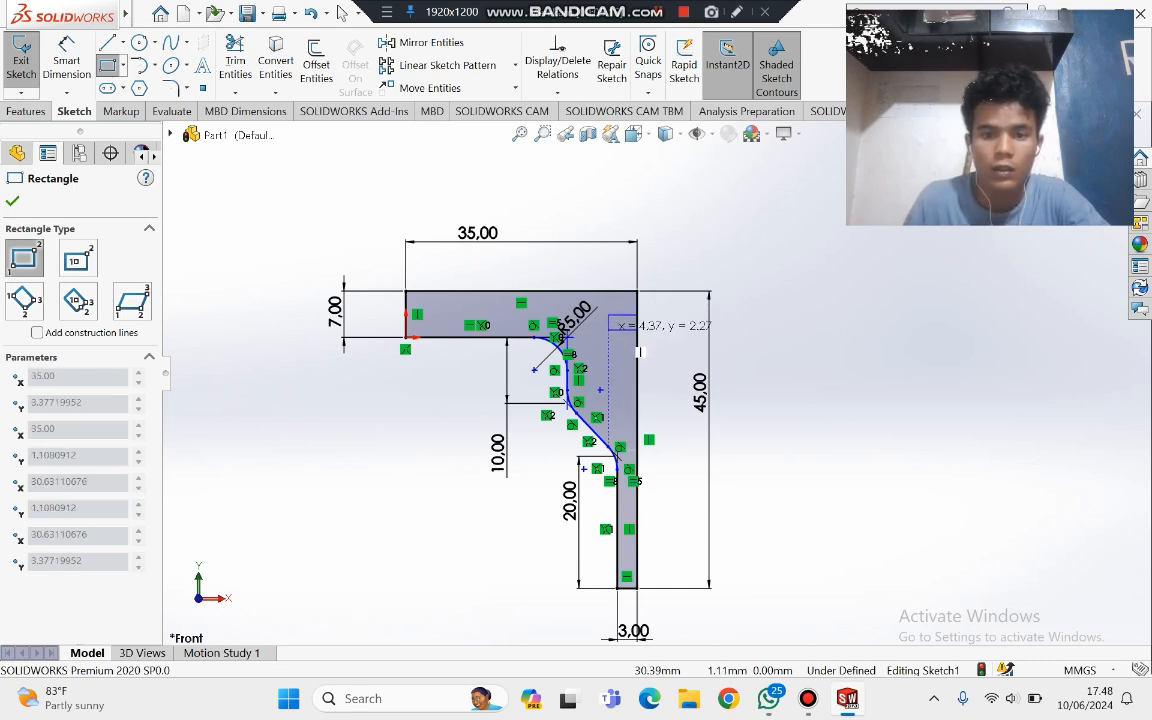
pyautogui.click(608, 331)
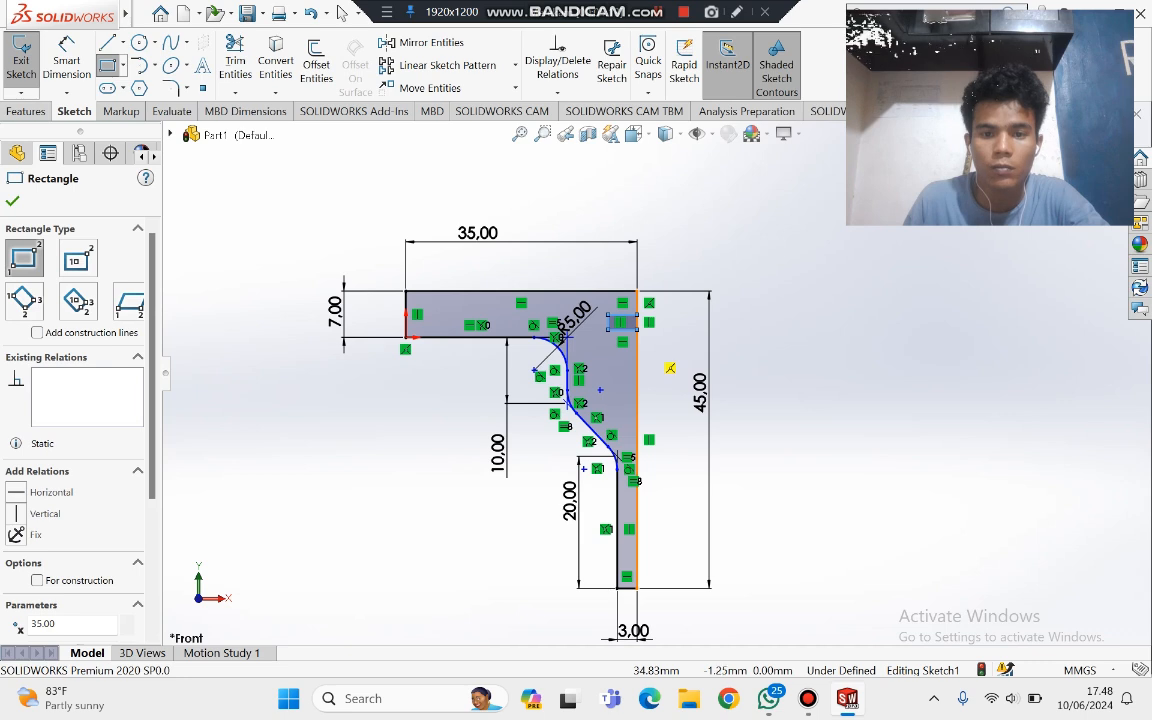
pyautogui.click(637, 345)
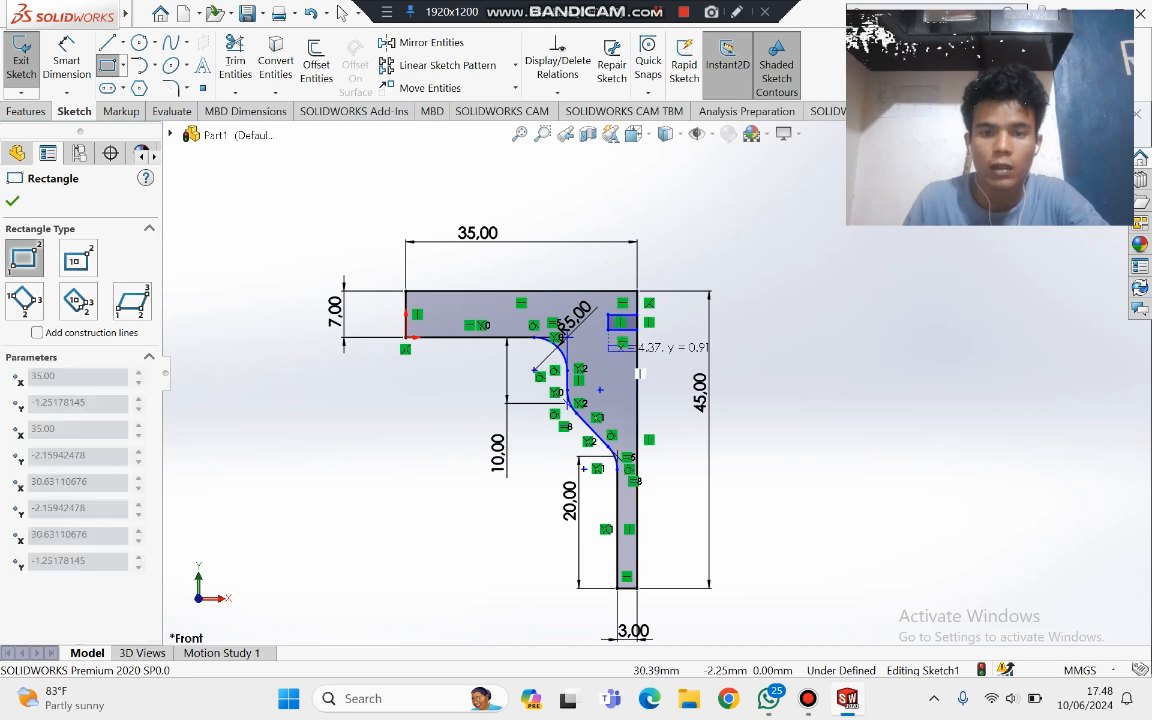
pyautogui.click(608, 351)
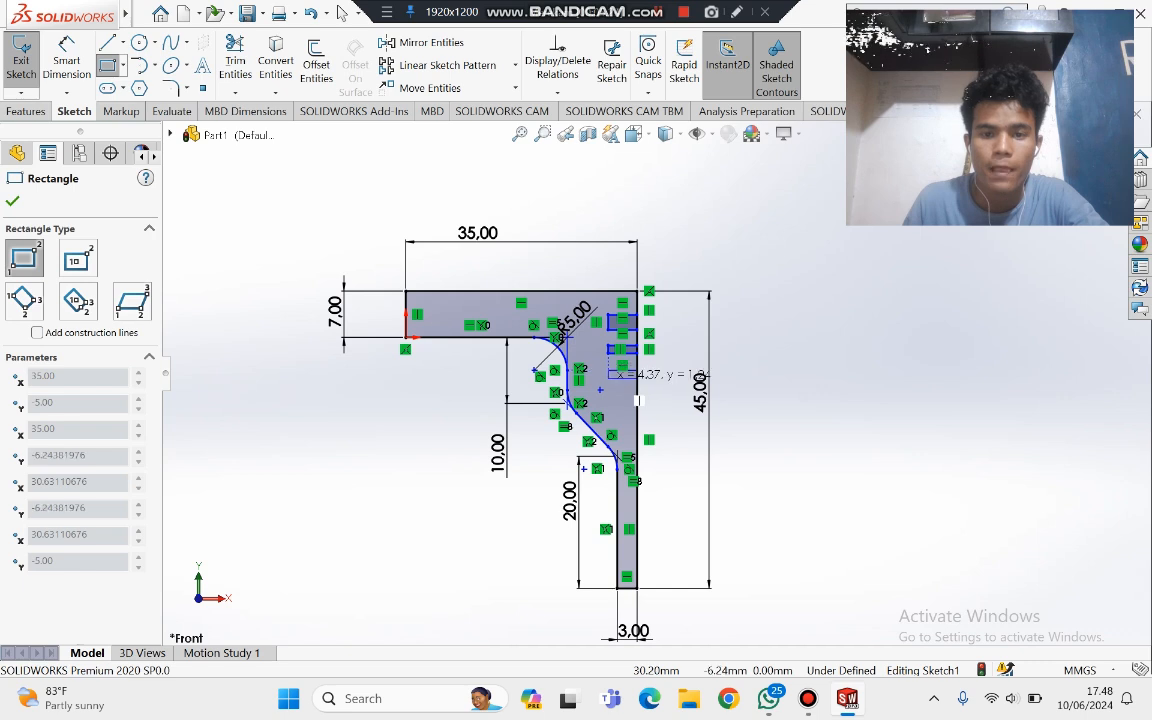
pyautogui.click(640, 402)
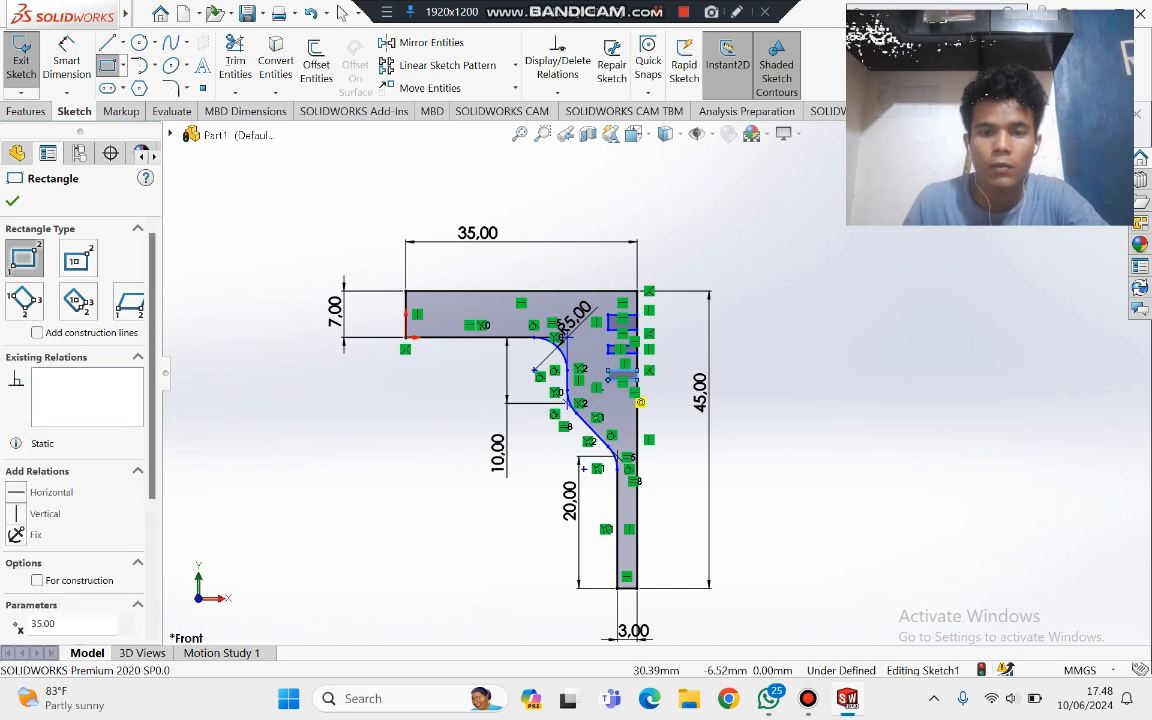
pyautogui.click(12, 201)
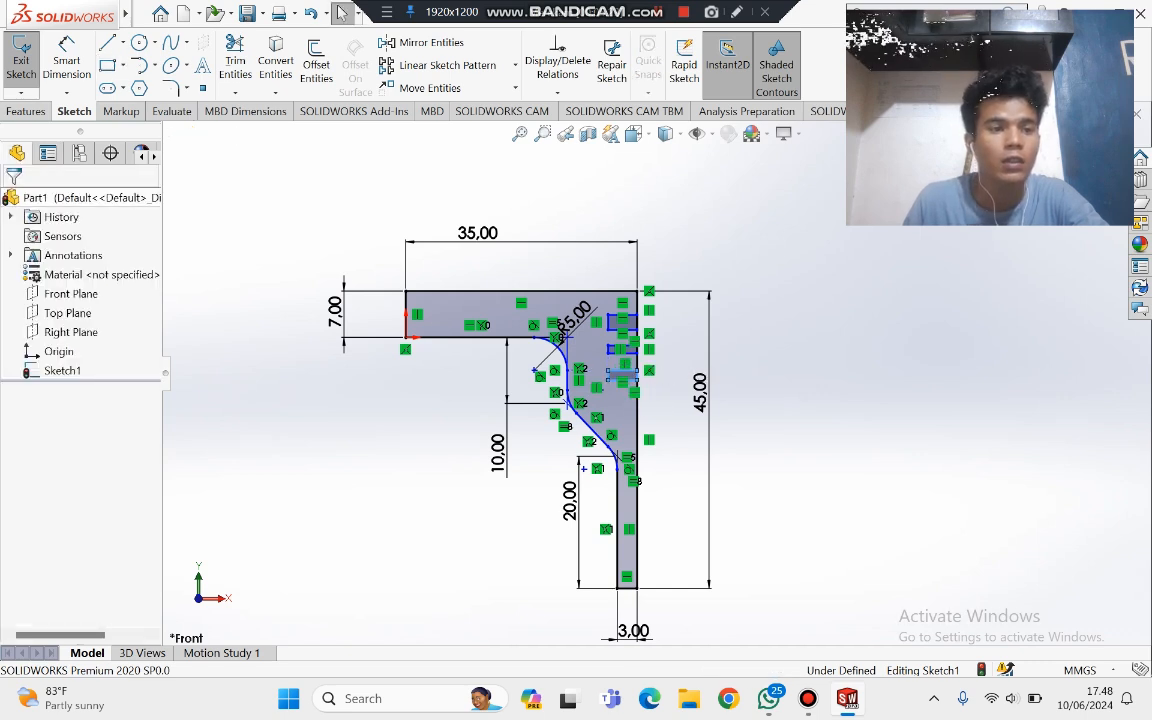
# Step: Dimension the horizontal distance between the short inner vertical edge and the long outer vertical edge as 10 mm
pyautogui.click(66, 58)
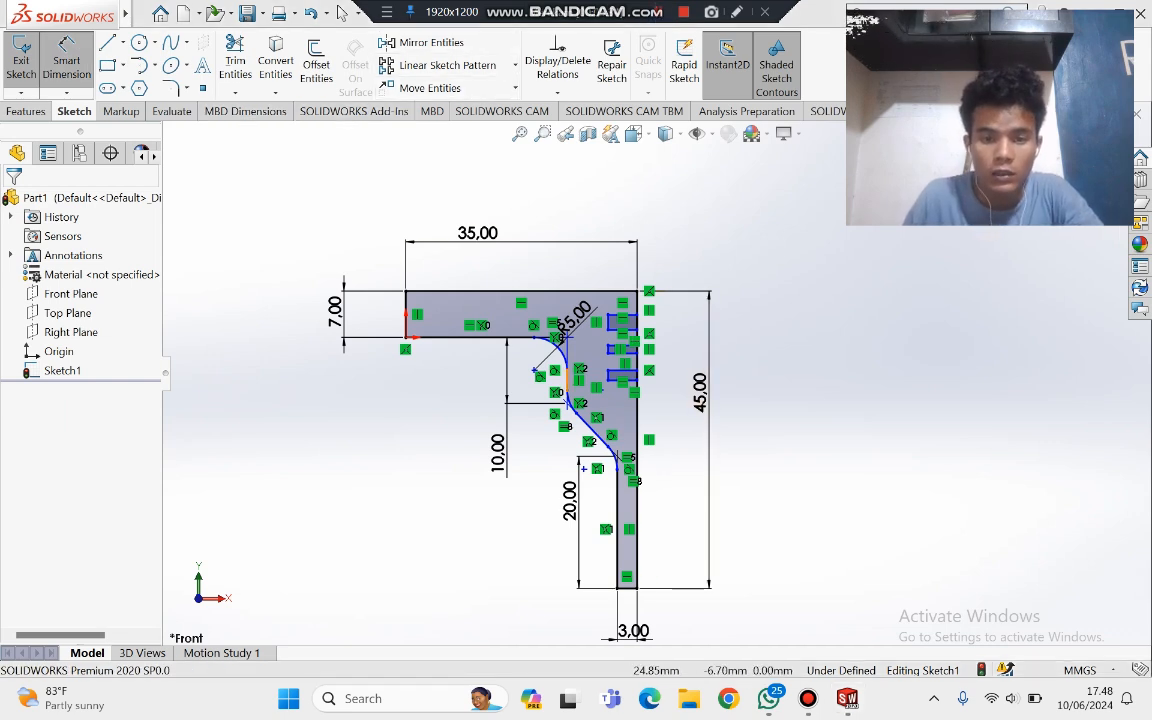
pyautogui.click(567, 379)
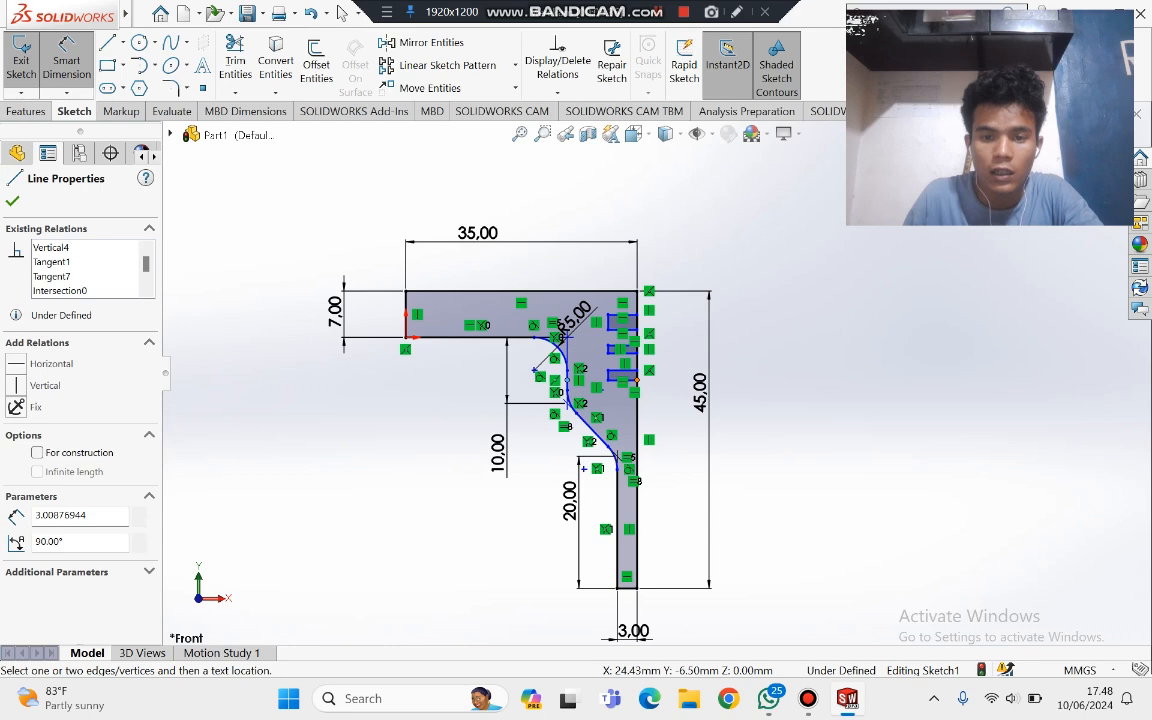
pyautogui.click(636, 440)
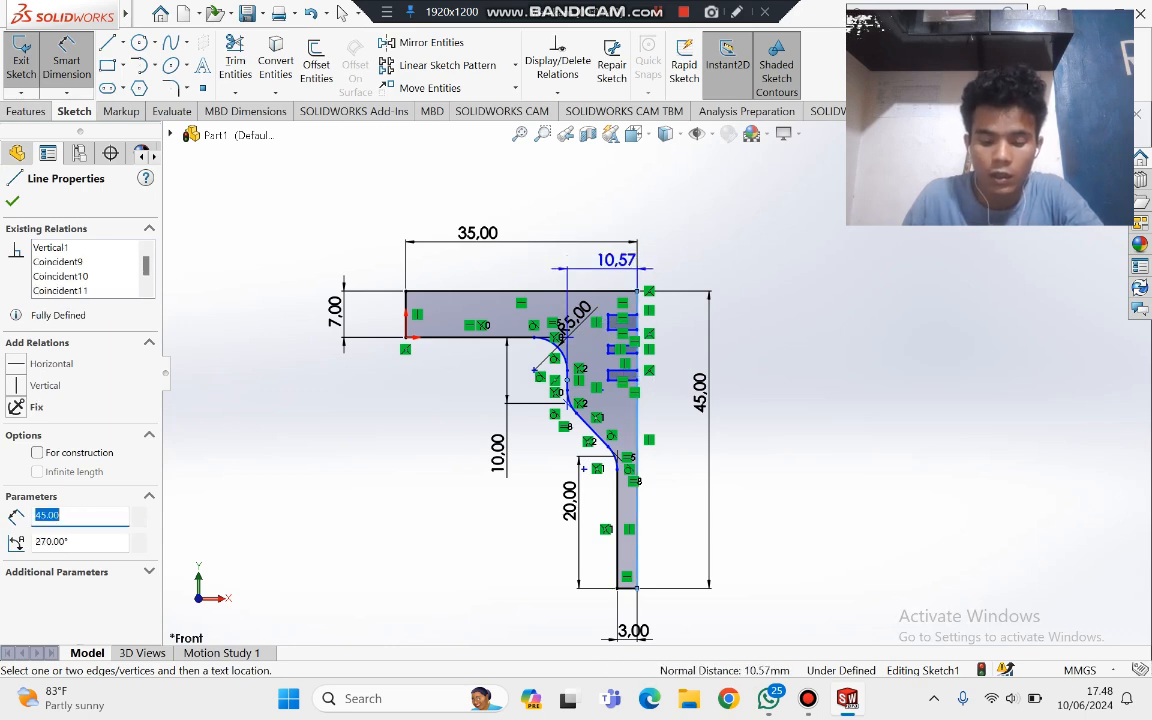
pyautogui.click(600, 262)
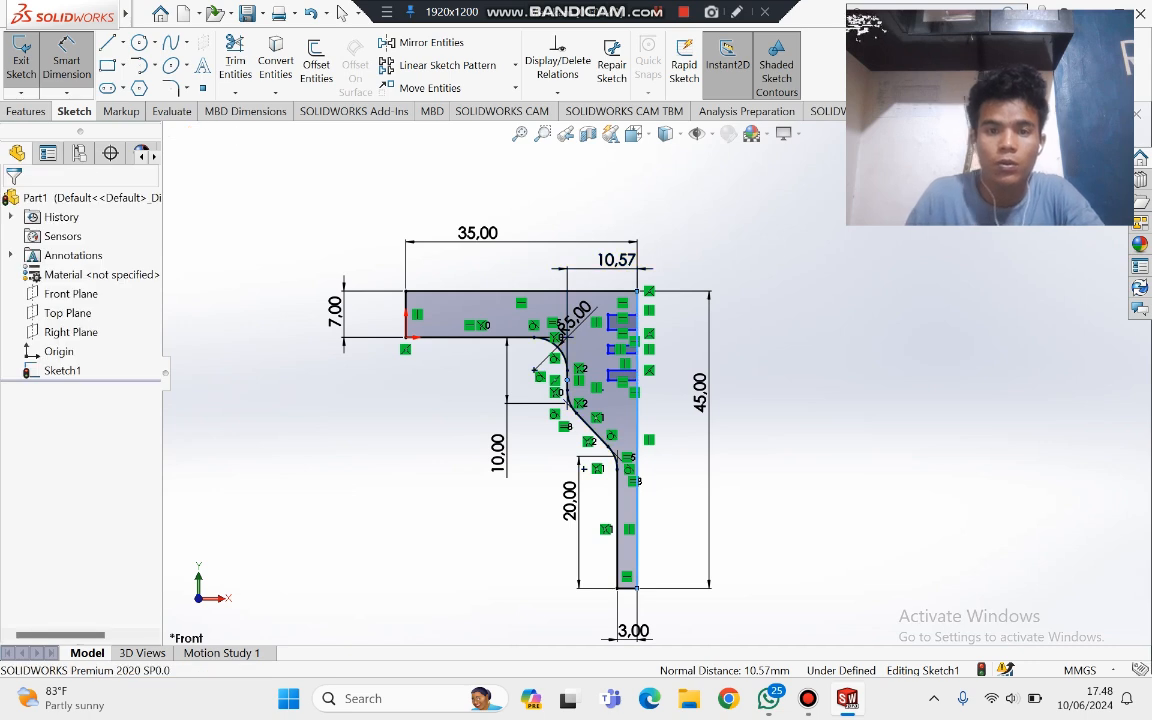
pyautogui.write('10')
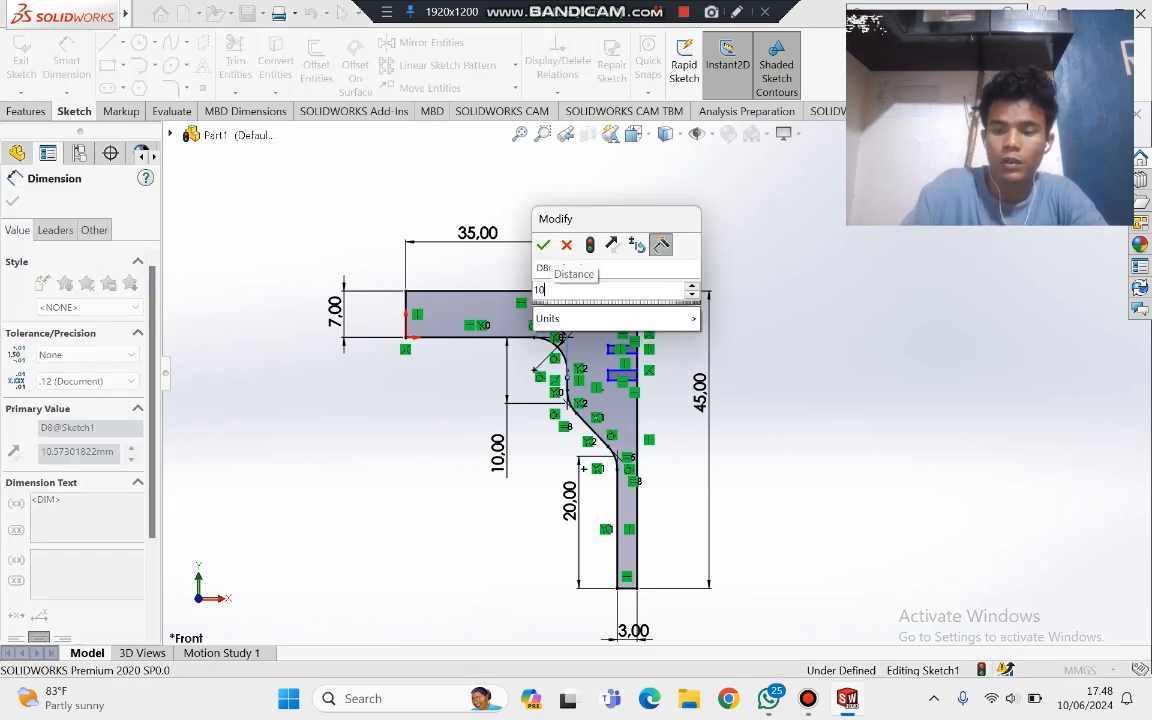
pyautogui.press('Return')
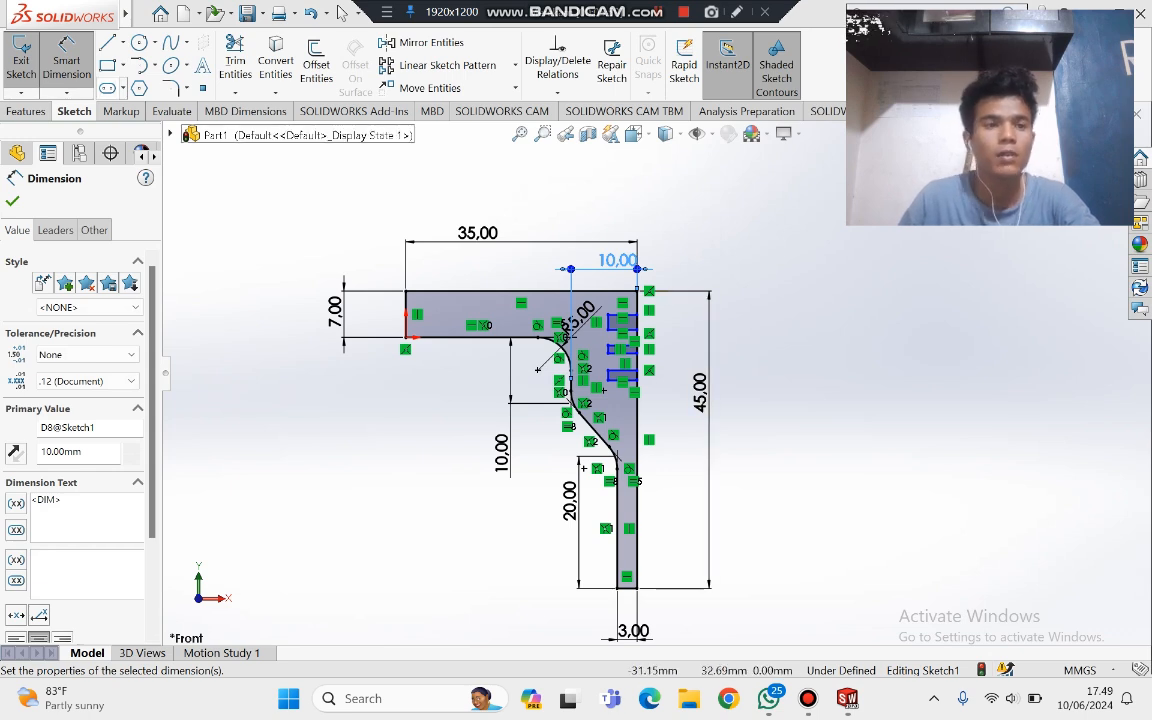
# Step: Dimension the width of the uppermost small rectangle as 3 mm
pyautogui.click(620, 317)
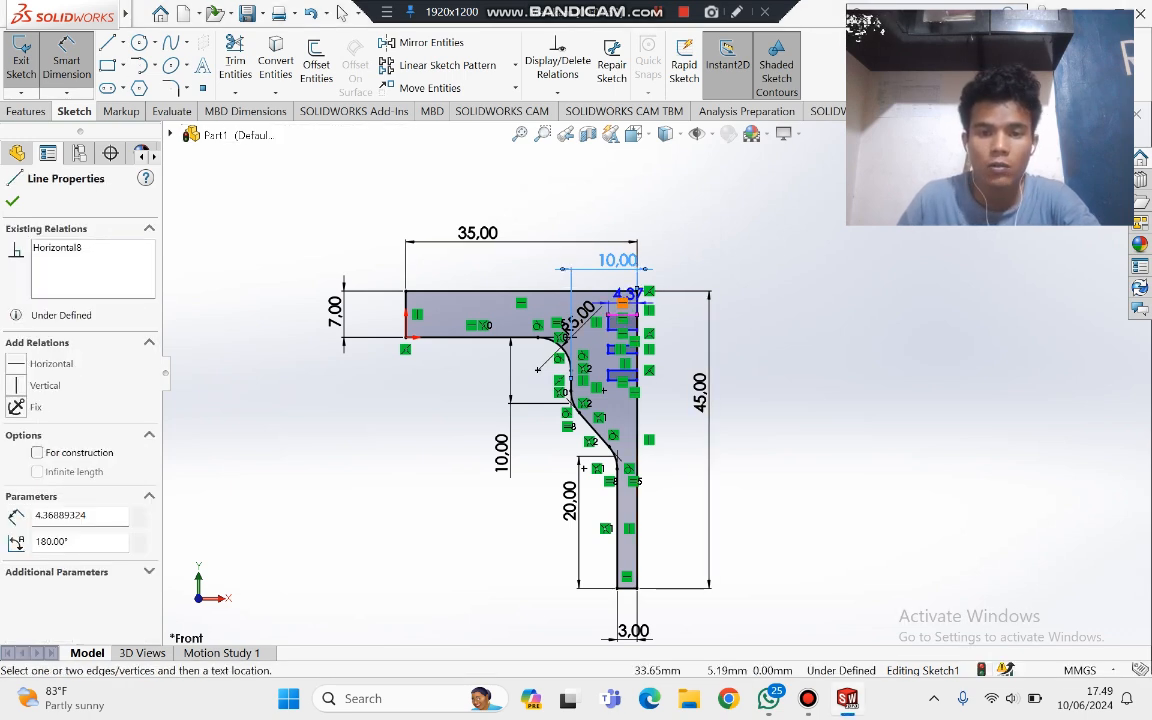
pyautogui.click(628, 296)
pyautogui.write('3')
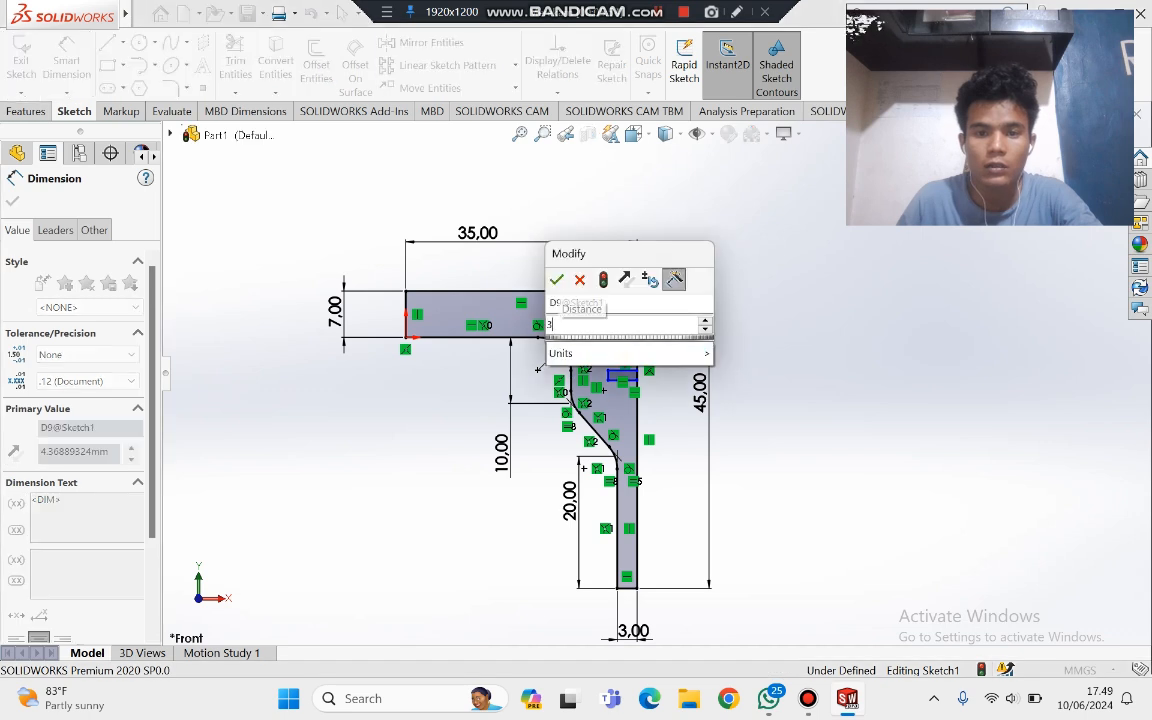
pyautogui.press('Return')
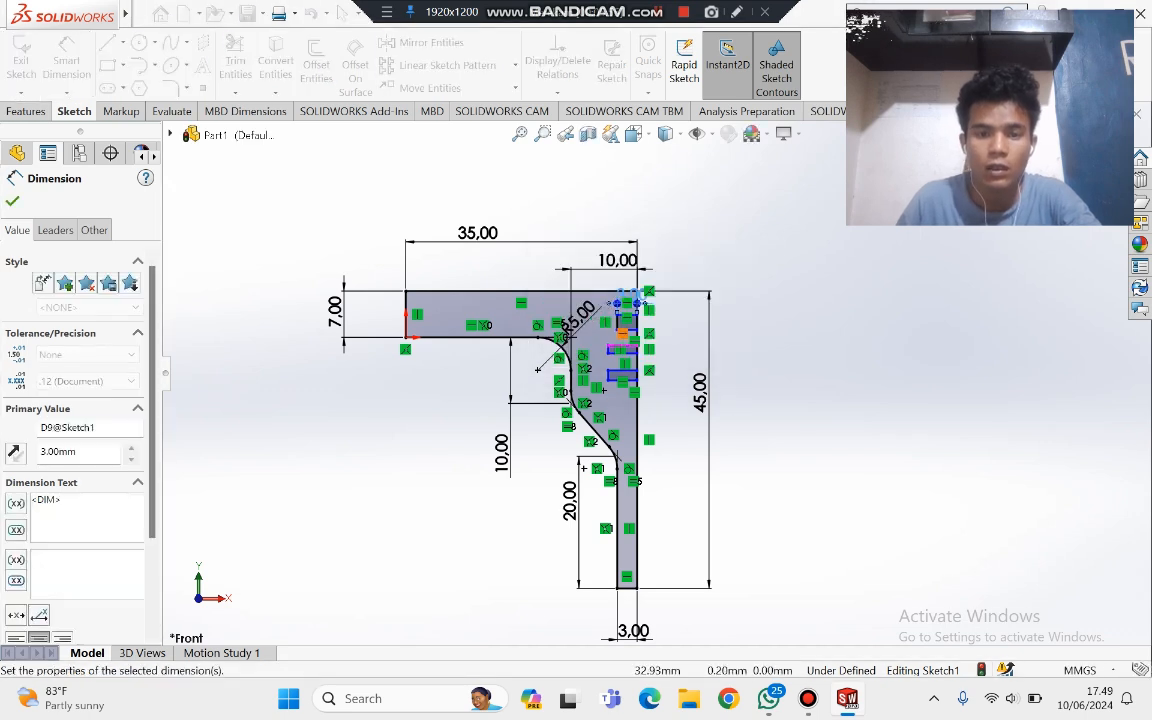
# Step: Dimension the width of the middle small rectangle as 3 mm
pyautogui.scroll(-3, 603, 389)
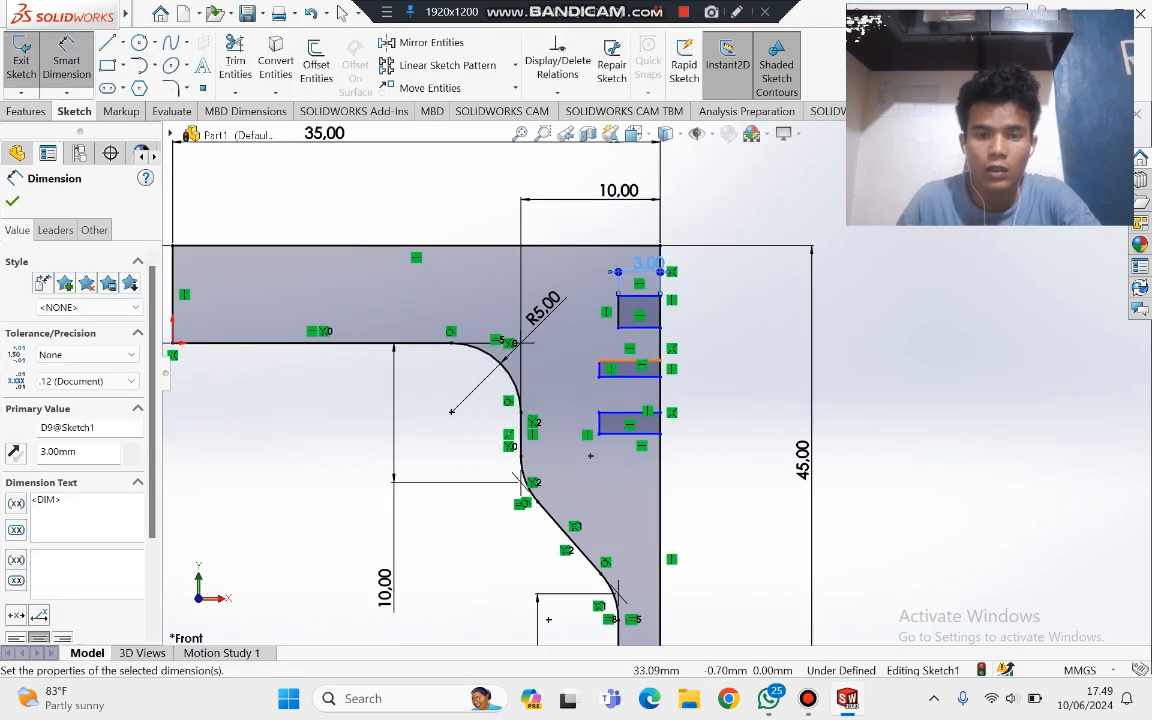
pyautogui.click(634, 352)
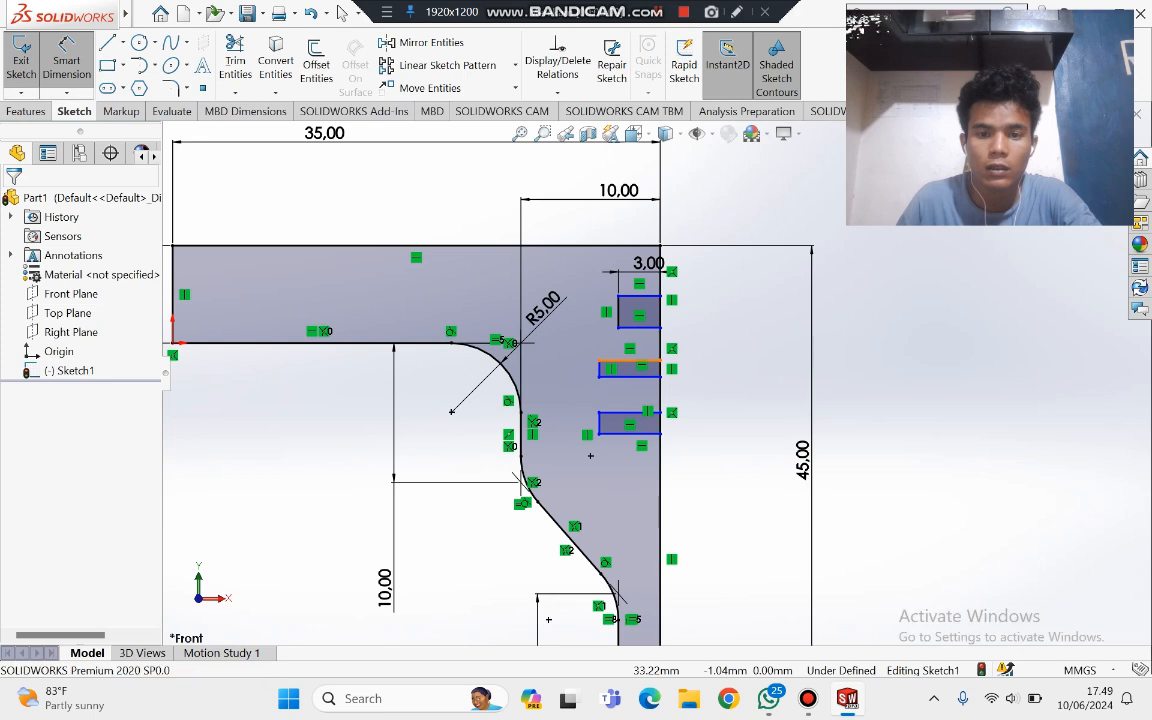
pyautogui.click(628, 362)
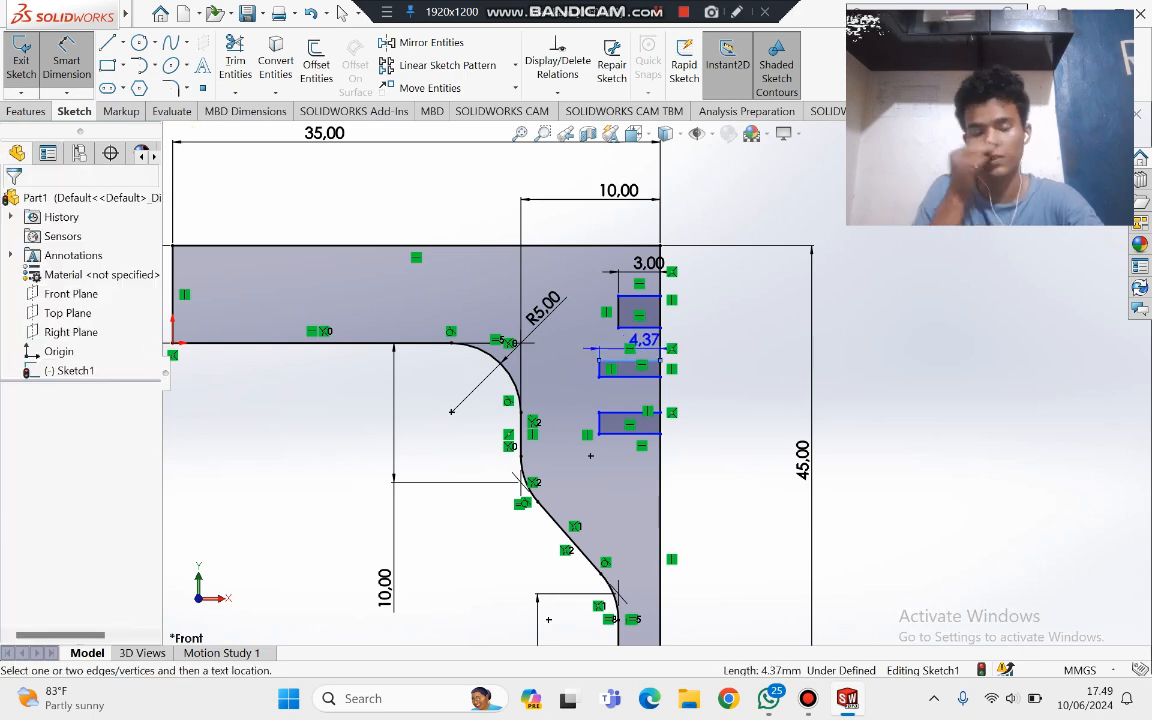
pyautogui.click(644, 341)
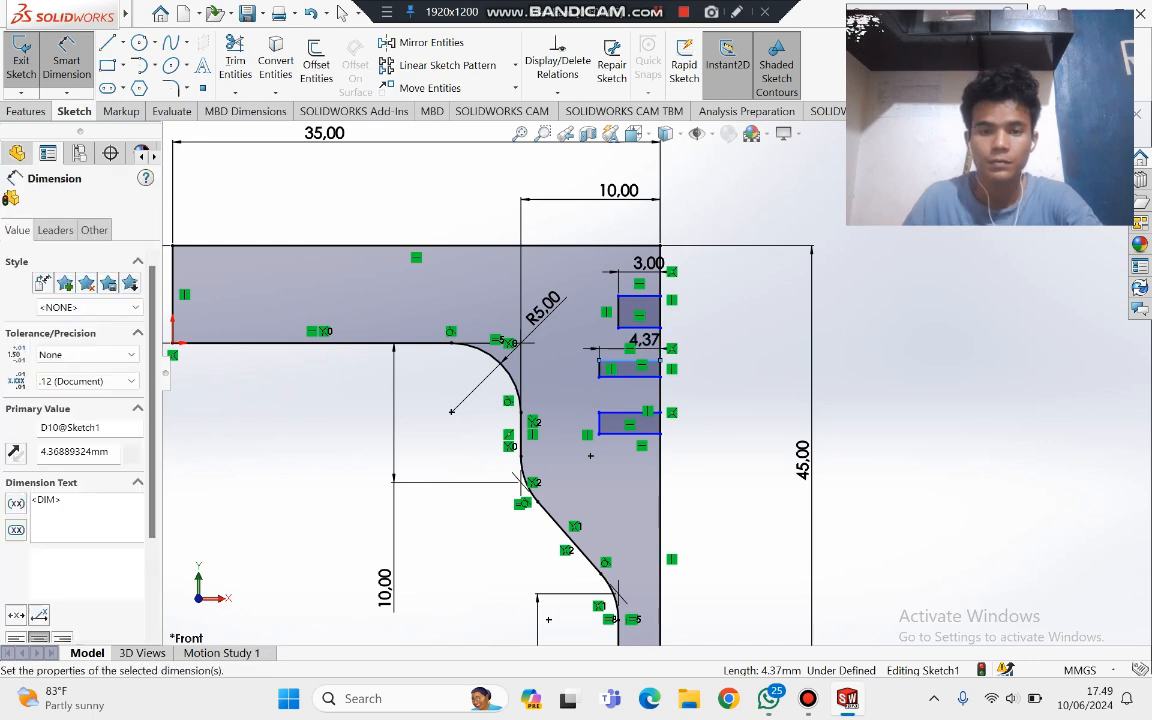
pyautogui.write('3')
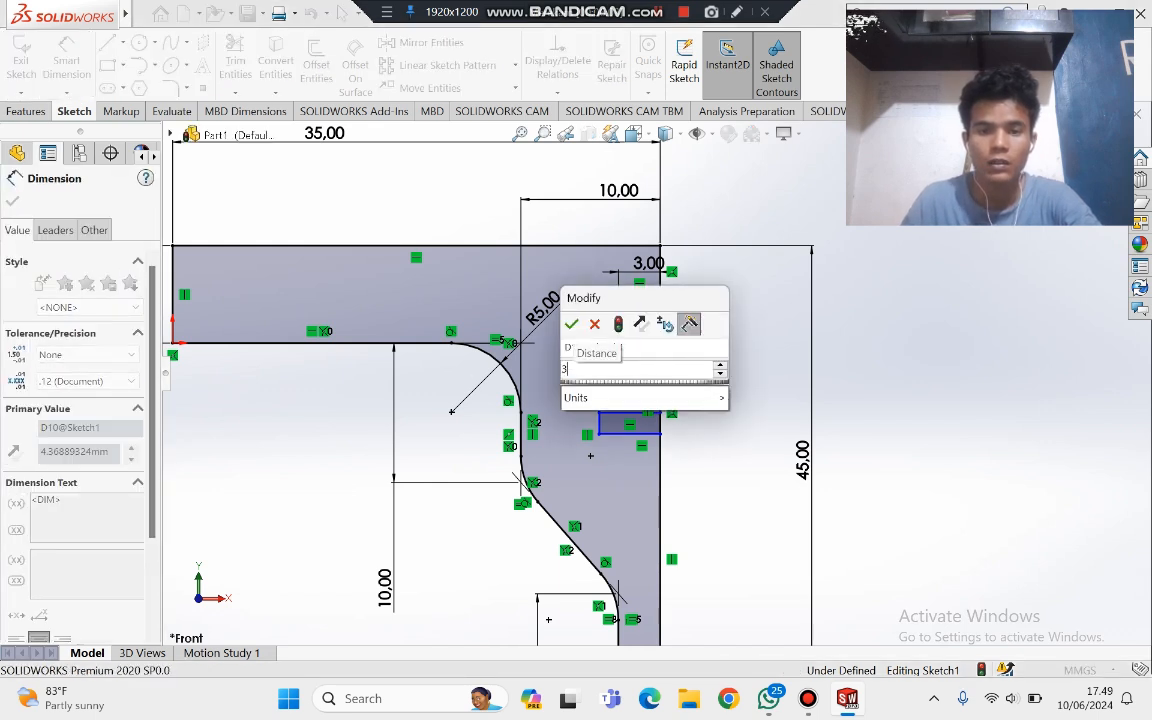
pyautogui.press('Return')
# Step: Dimension the width of the lowest small rectangle as 3 mm
pyautogui.click(642, 412)
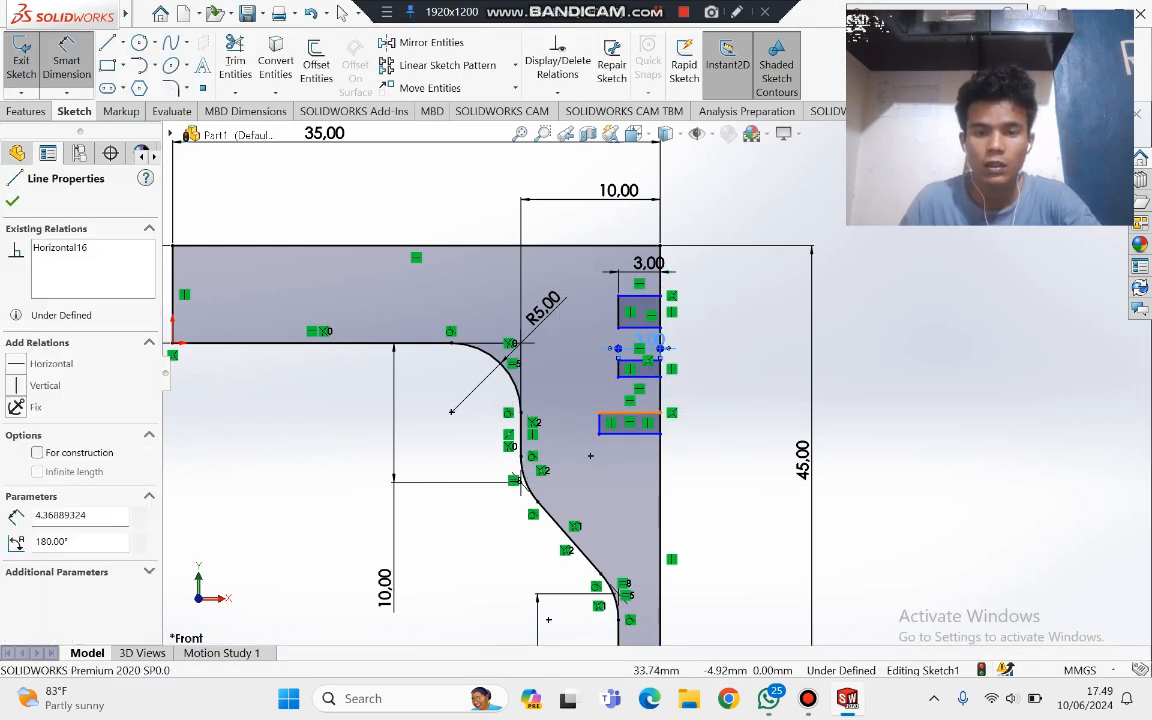
pyautogui.click(642, 388)
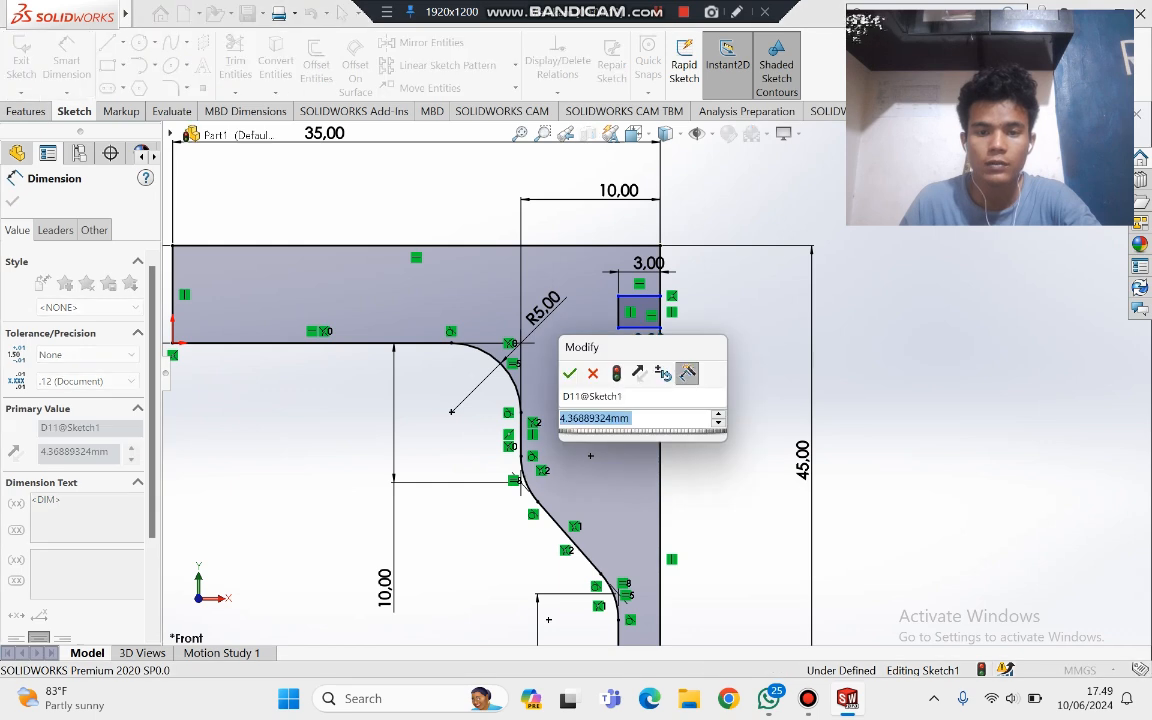
pyautogui.write('3')
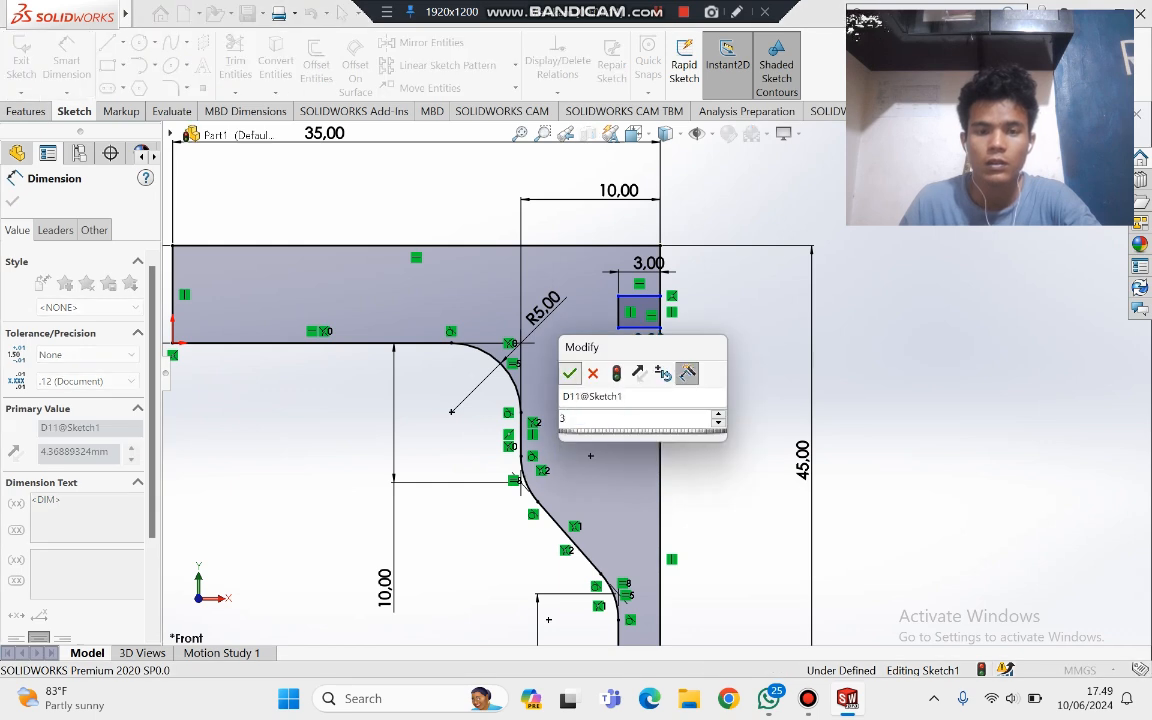
pyautogui.press('Return')
# Step: Dimension the vertical distance from the profile's top edge to the upper edge of the uppermost small rectangle as 4 mm
pyautogui.scroll(1, 662, 397)
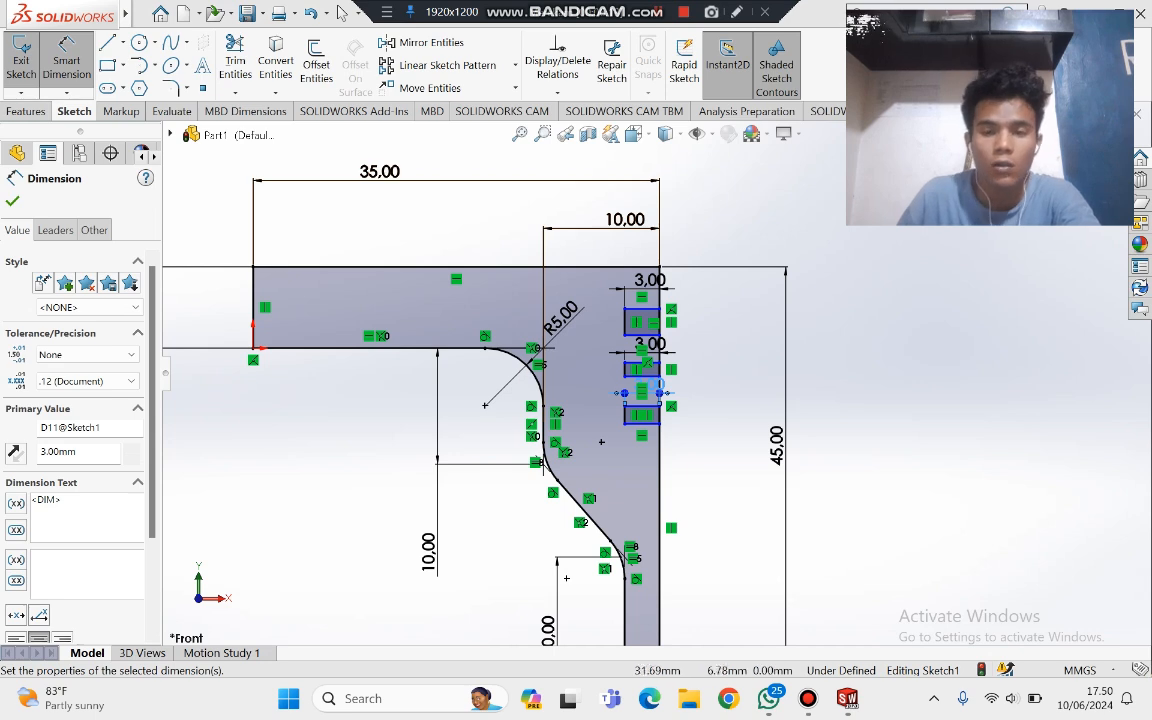
pyautogui.scroll(-3, 638, 262)
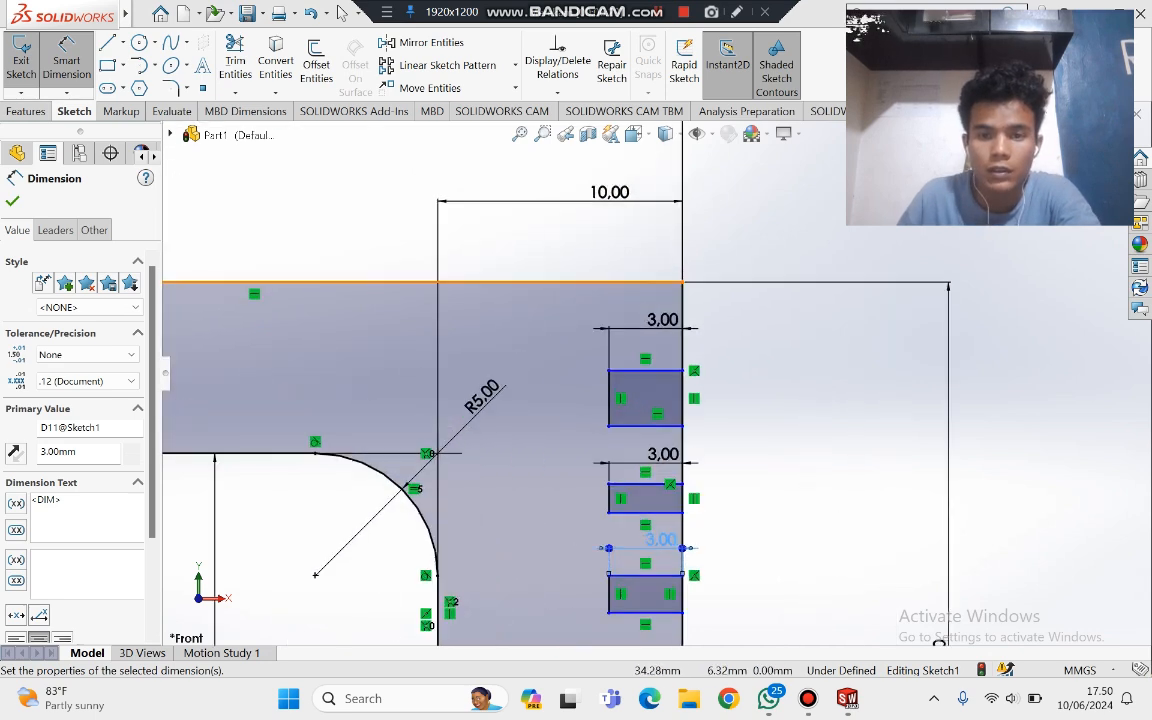
pyautogui.click(650, 283)
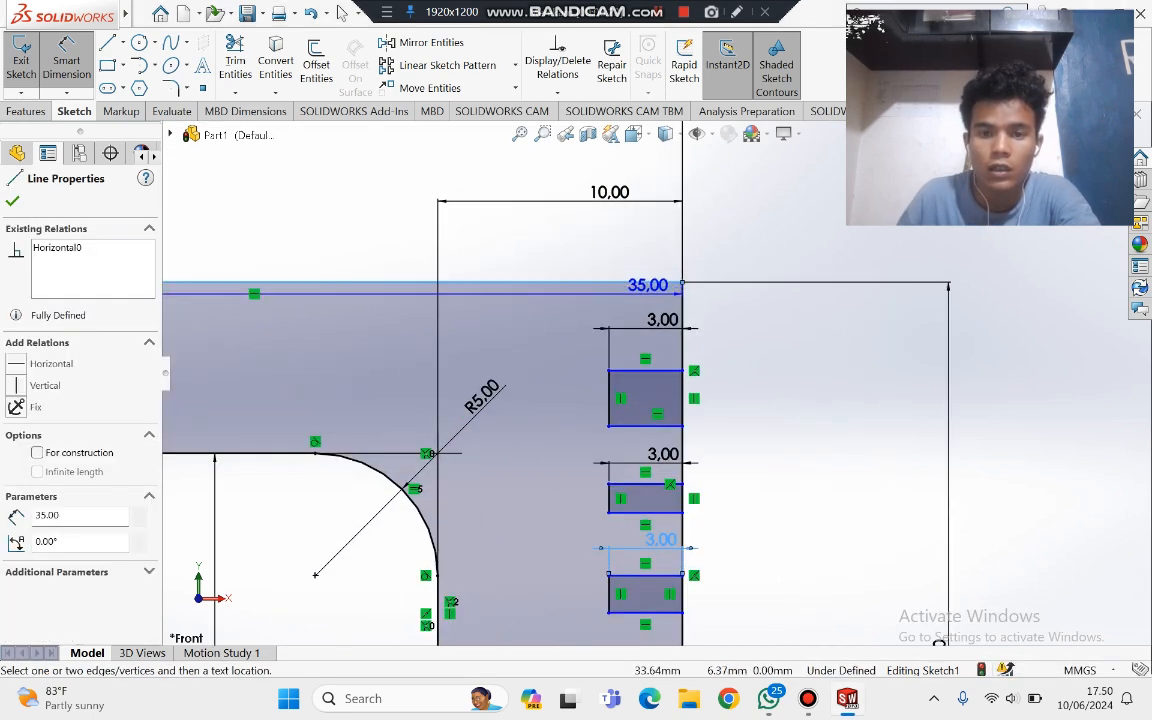
pyautogui.click(665, 370)
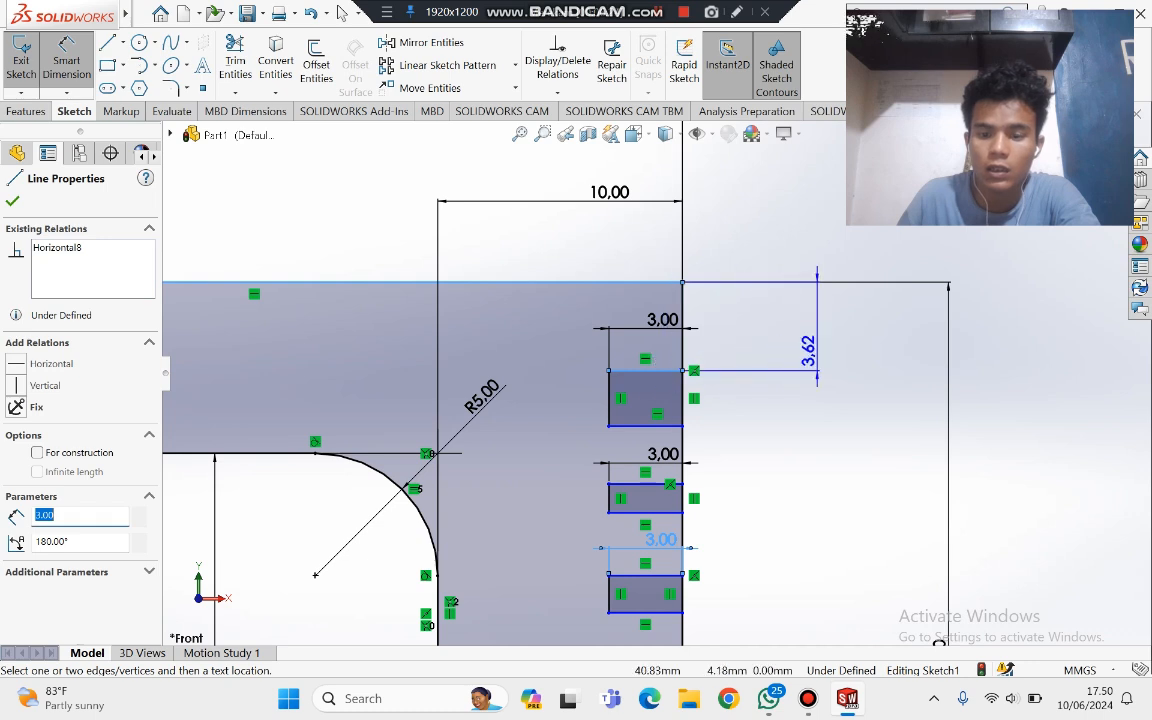
pyautogui.click(853, 345)
pyautogui.write('4')
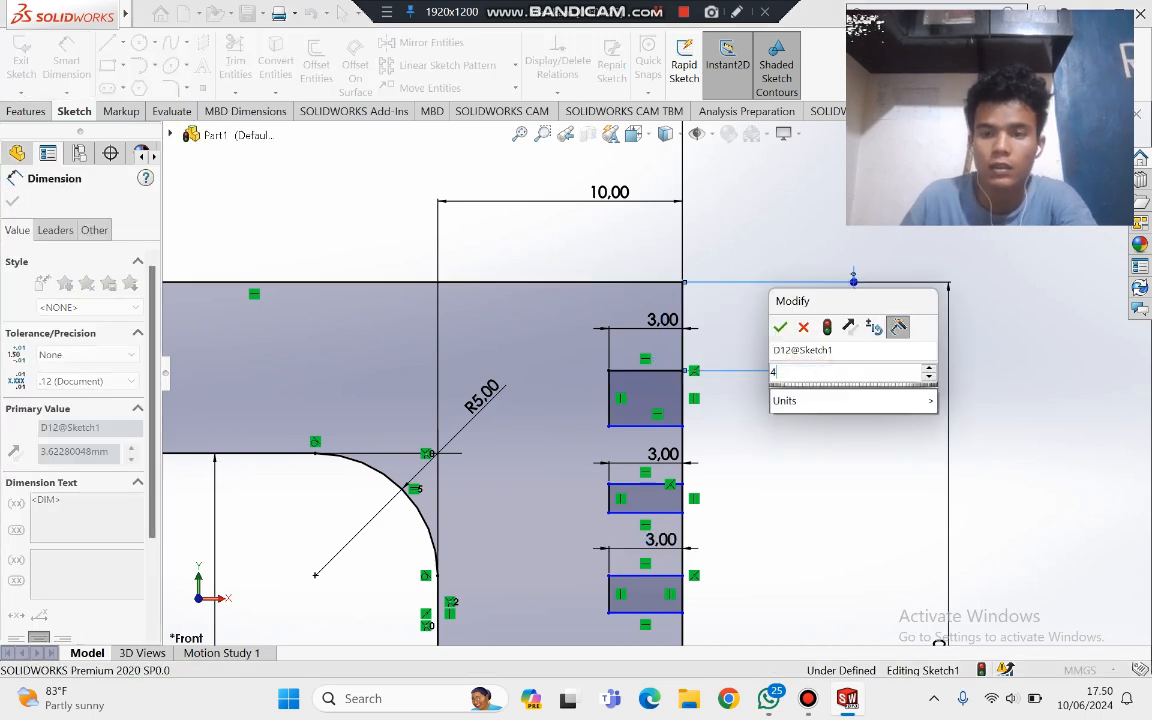
pyautogui.press('Return')
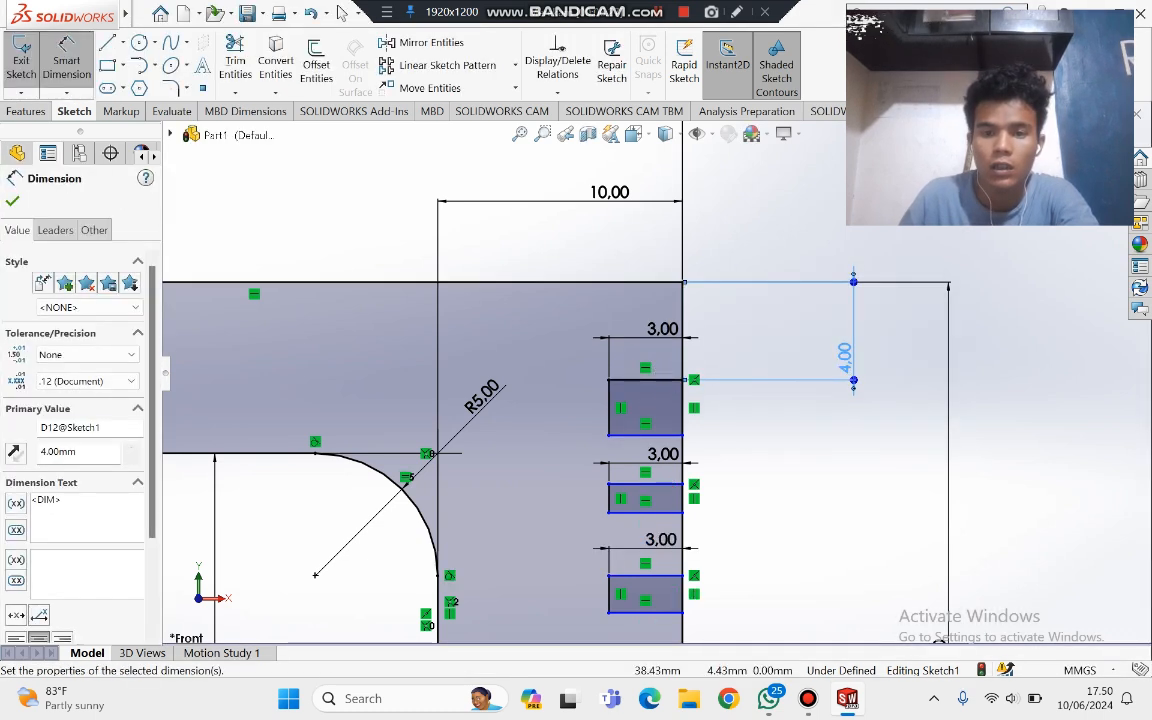
# Step: Dimension the vertical gap between the uppermost and middle small rectangles as 2 mm
pyautogui.click(645, 435)
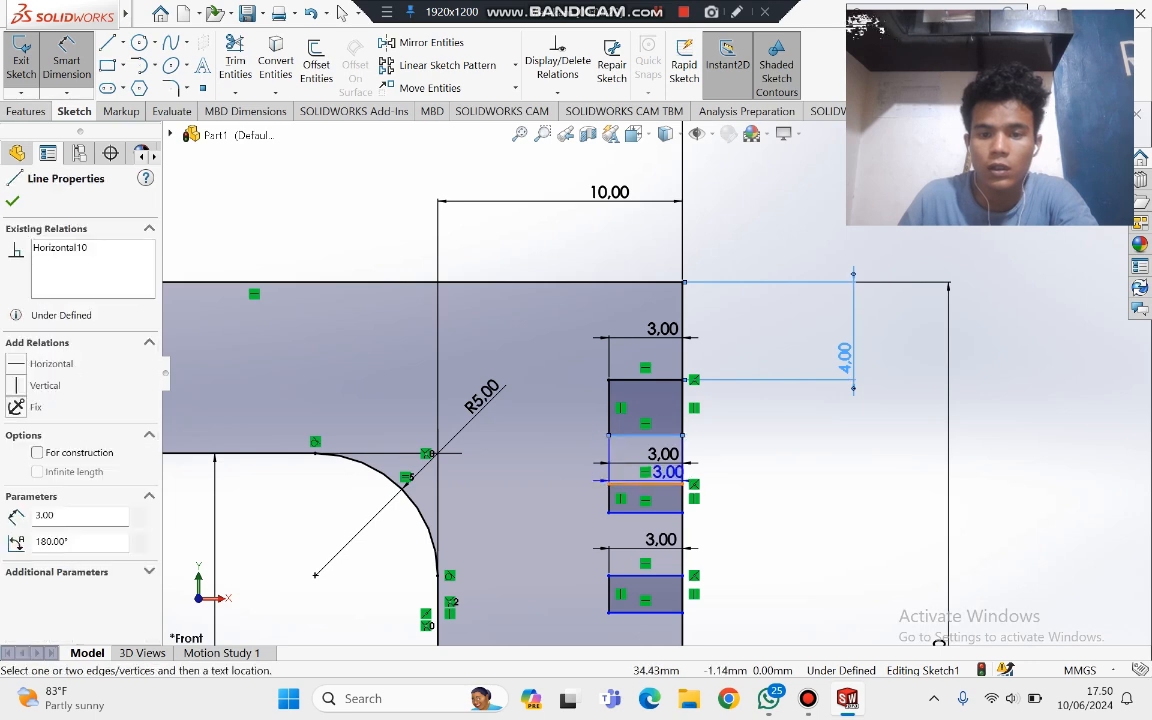
pyautogui.click(650, 484)
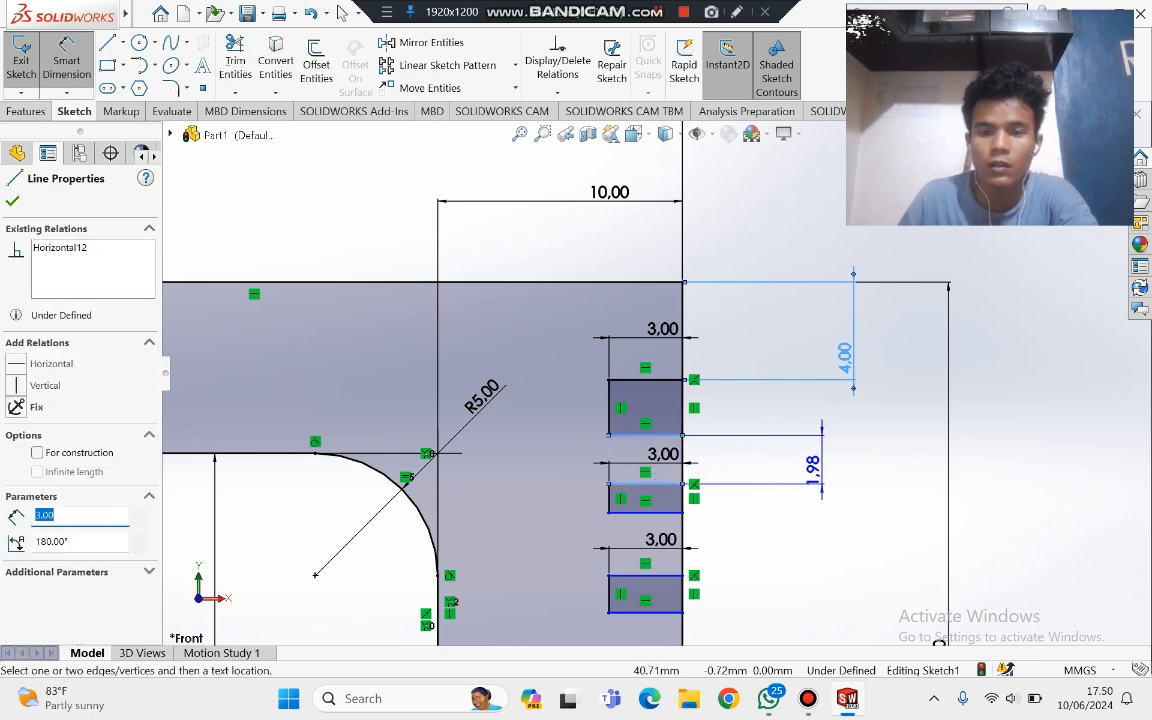
pyautogui.click(846, 465)
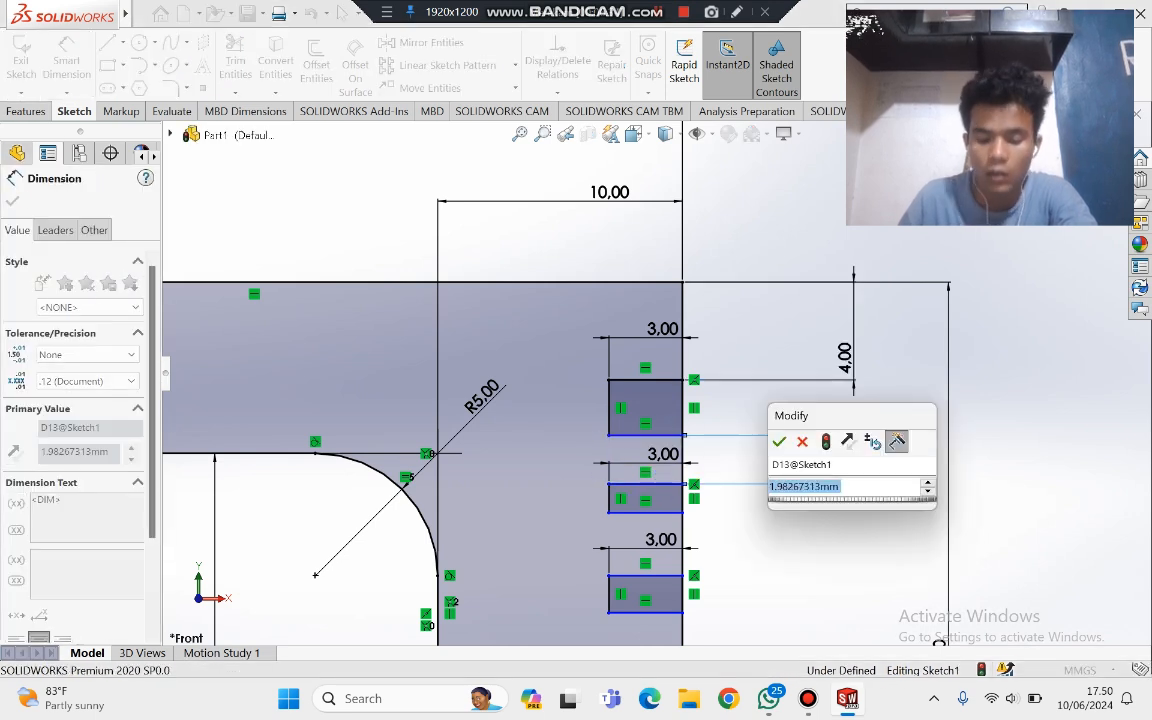
pyautogui.write('2')
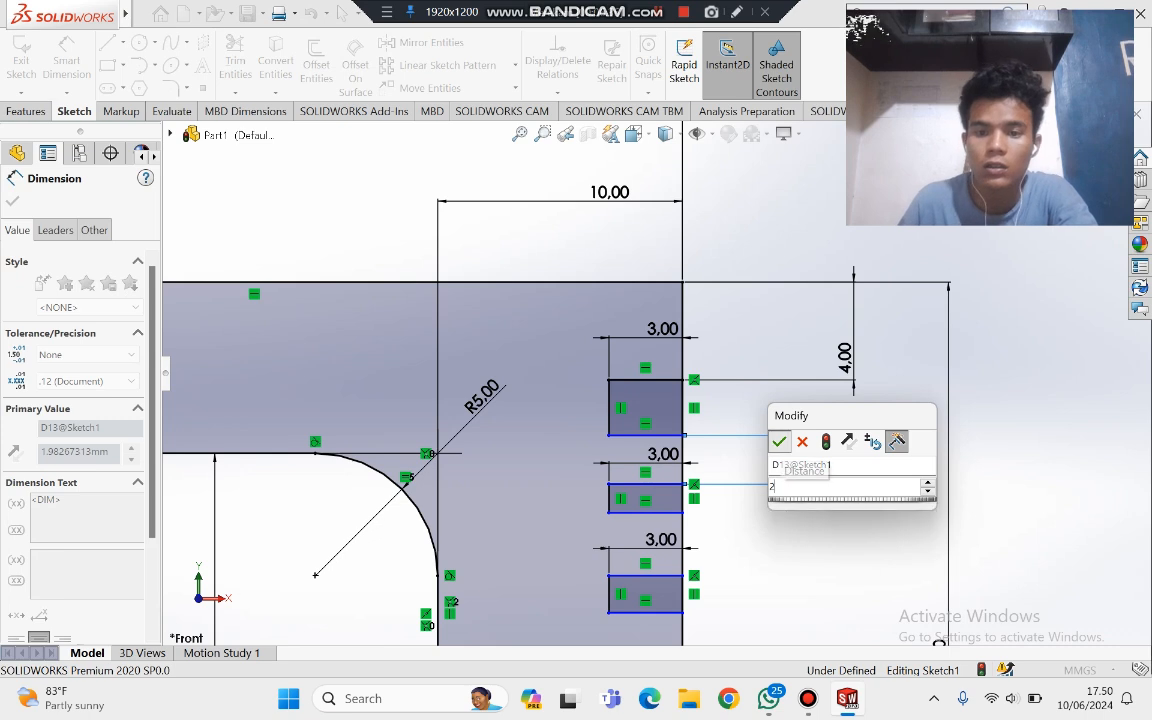
pyautogui.click(779, 441)
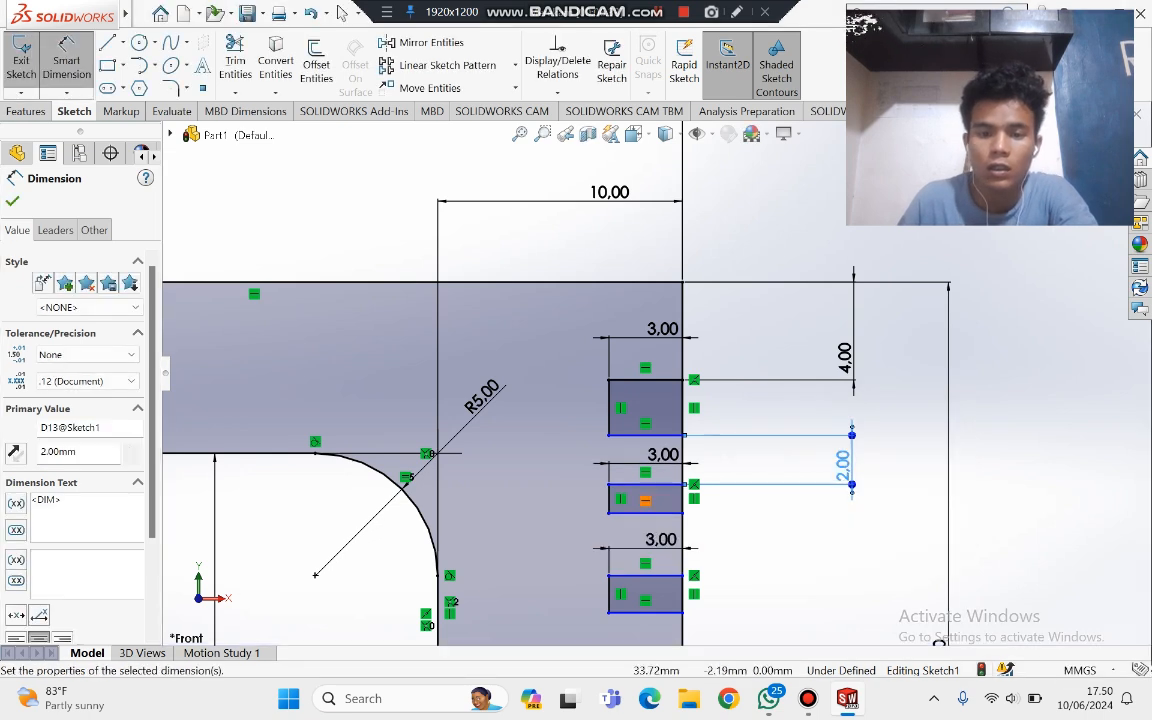
# Step: Dimension the vertical gap between the middle and lowest small rectangles as 2 mm
pyautogui.click(640, 512)
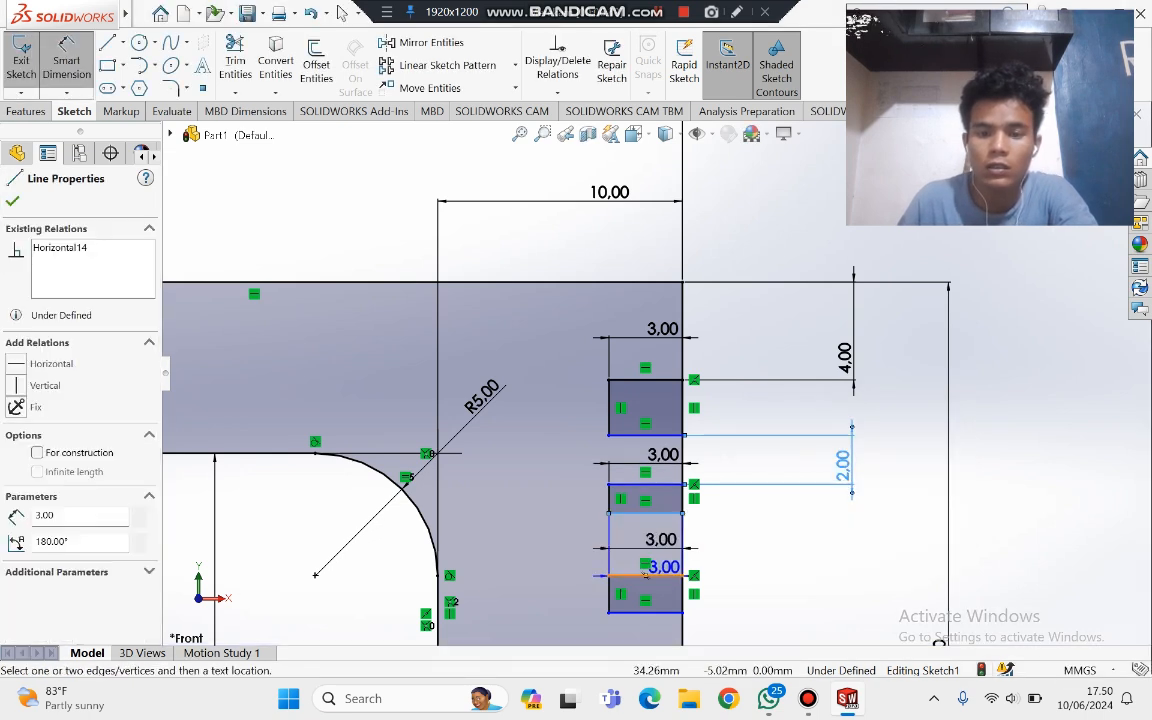
pyautogui.click(645, 575)
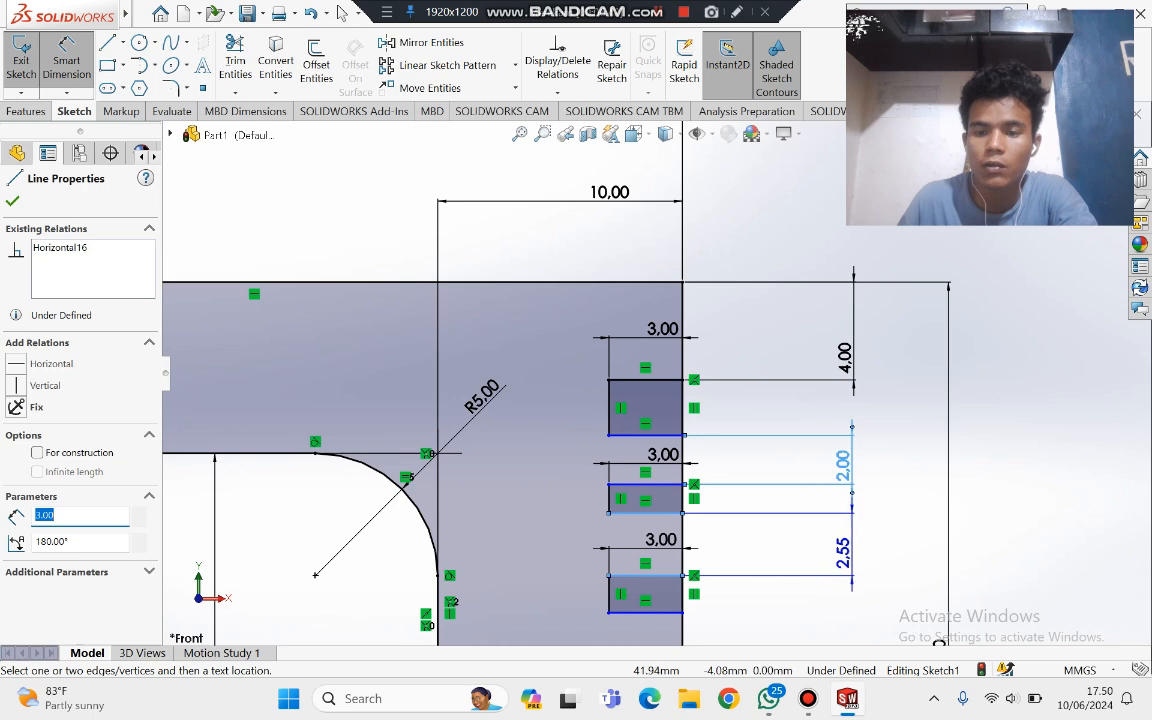
pyautogui.click(845, 550)
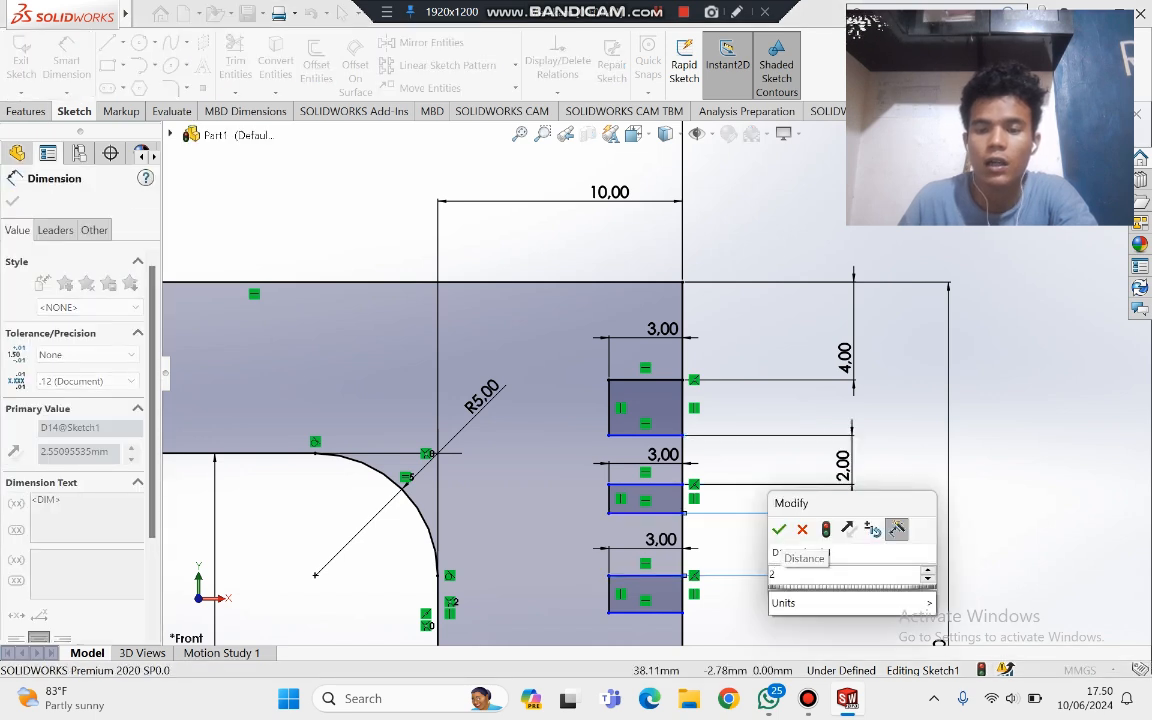
pyautogui.write('2')
pyautogui.press('Return')
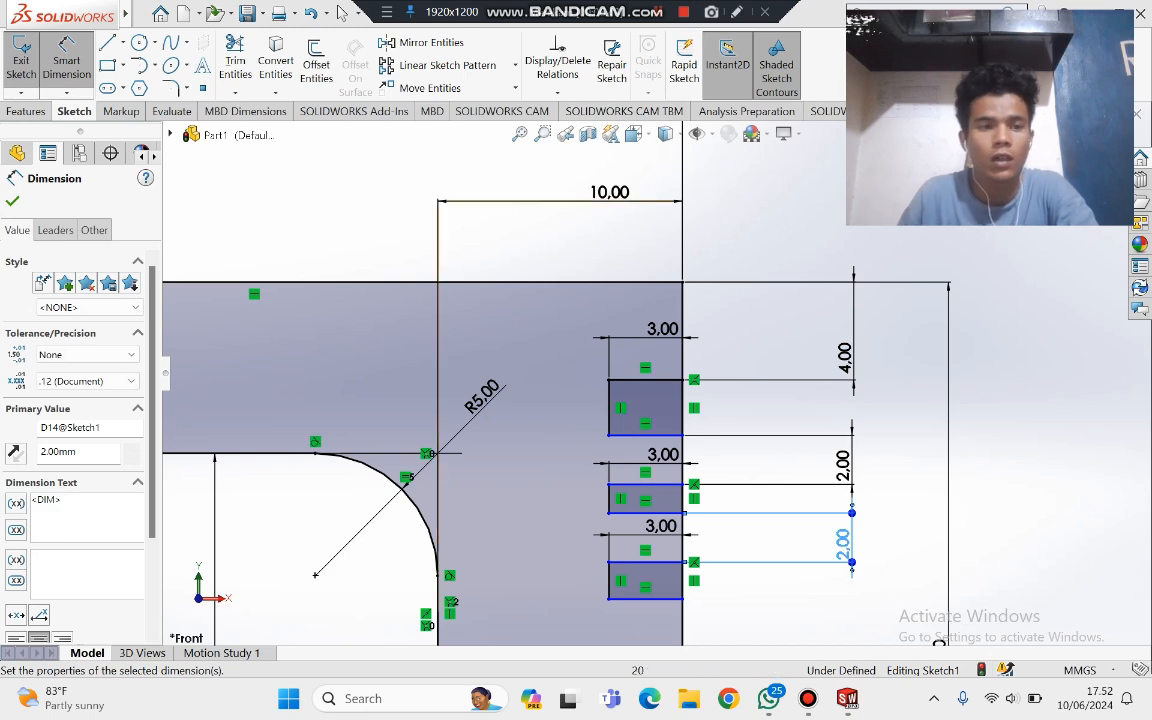
# Step: Dimension the height of the uppermost small rectangle as 1.5 mm
pyautogui.click(609, 407)
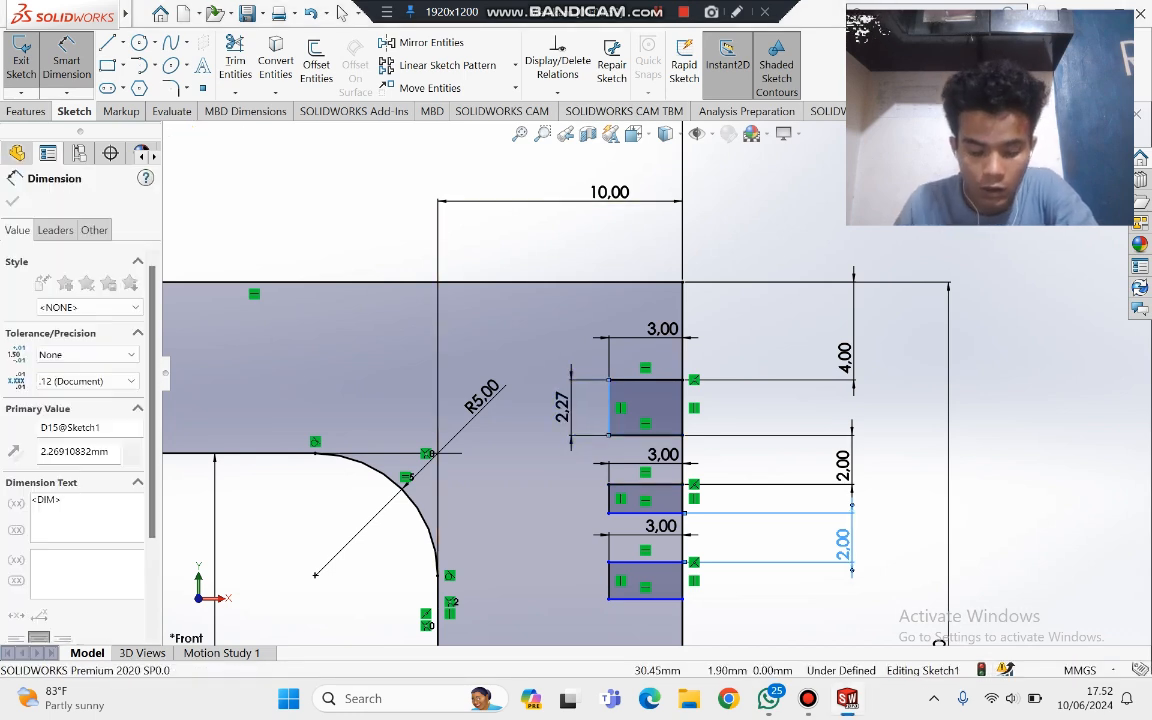
pyautogui.doubleClick(562, 407)
pyautogui.write('1,5')
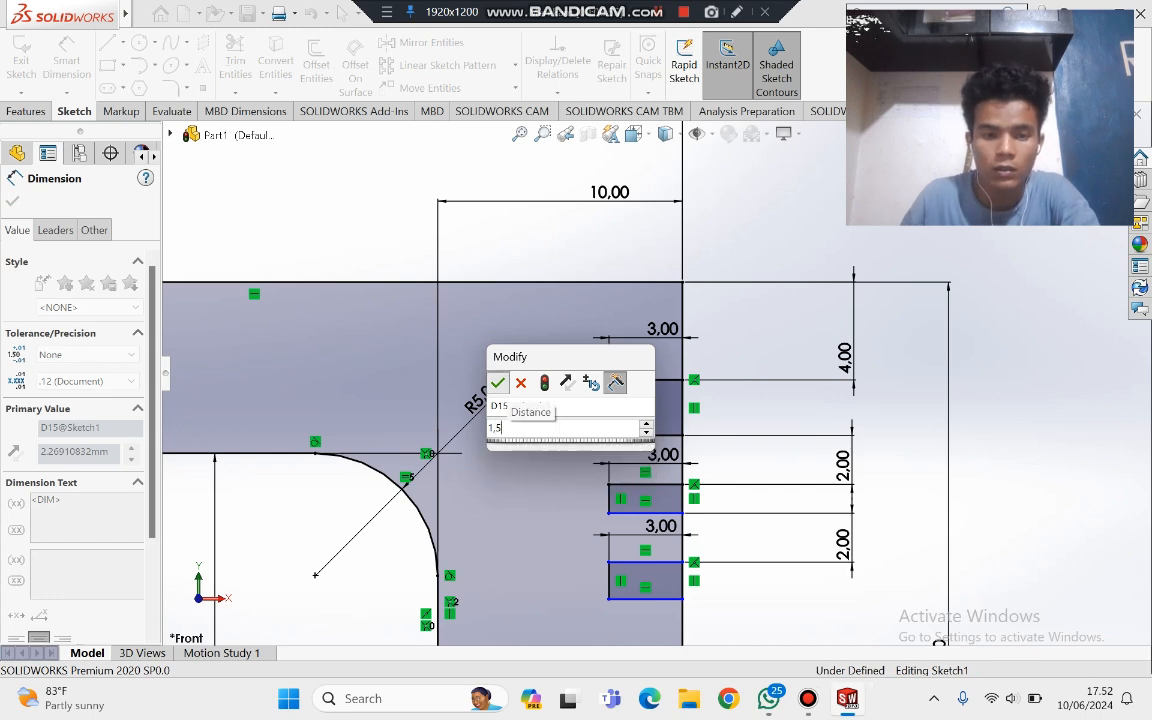
pyautogui.press('Return')
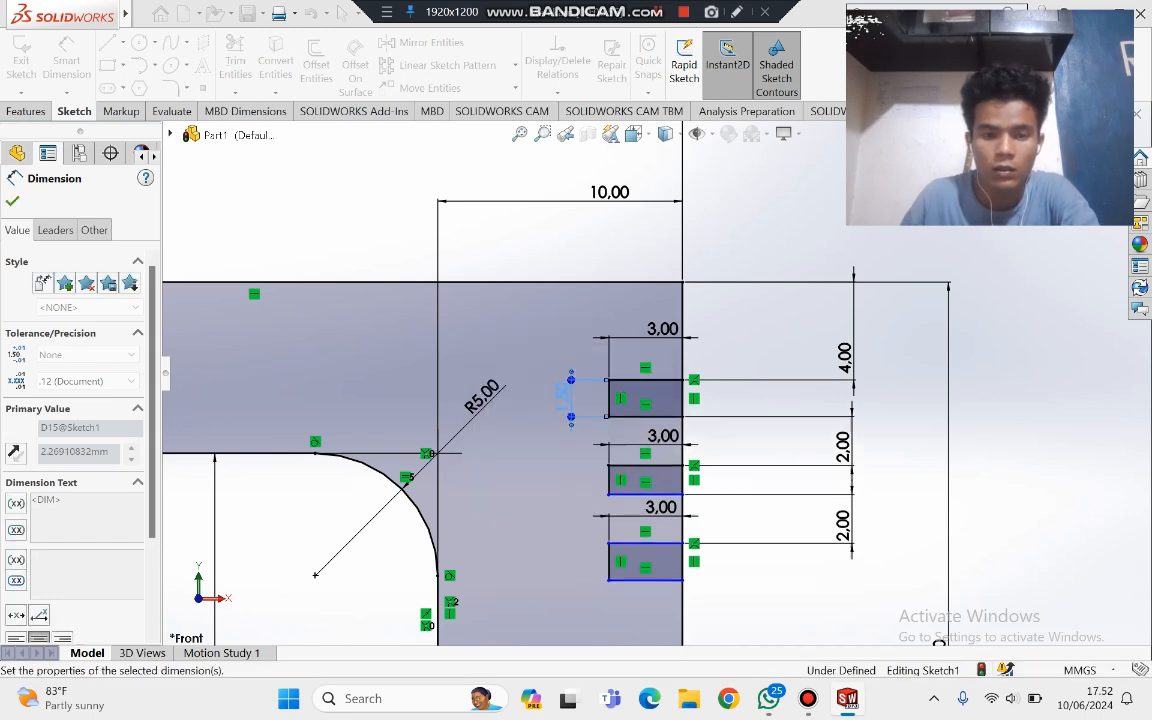
# Step: Dimension the height of the middle small rectangle as 1.5 mm and align its dimension with the one above
pyautogui.click(610, 480)
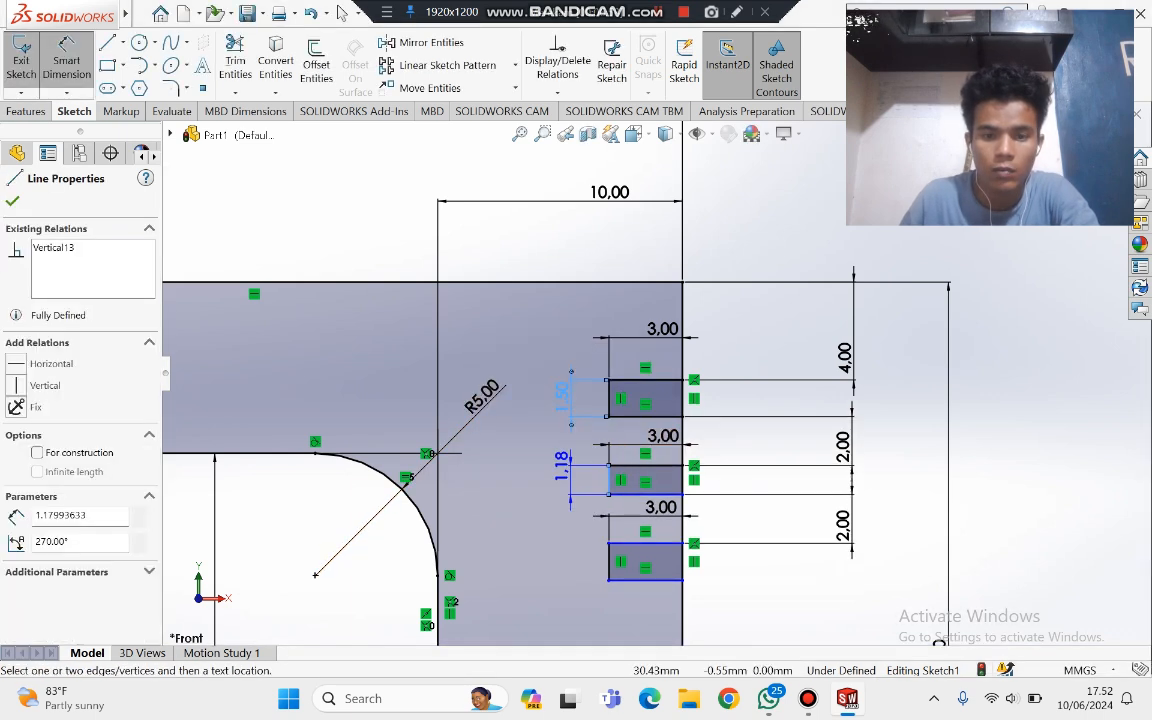
pyautogui.click(556, 466)
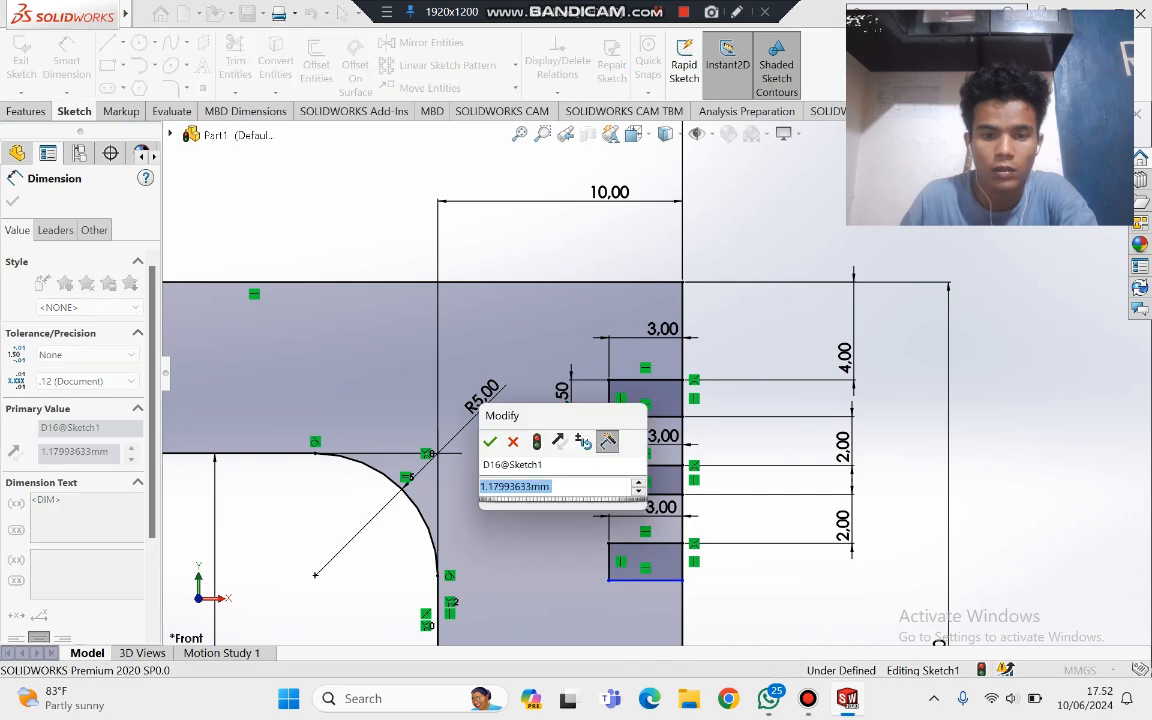
pyautogui.write('1,5')
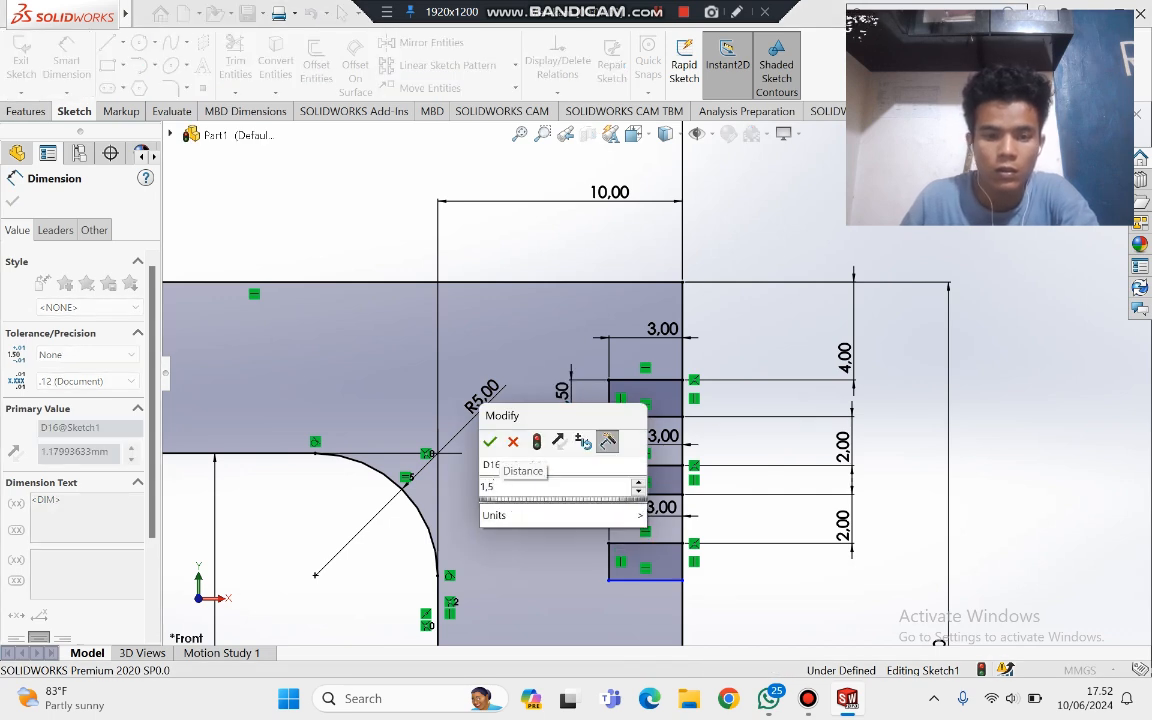
pyautogui.press('Return')
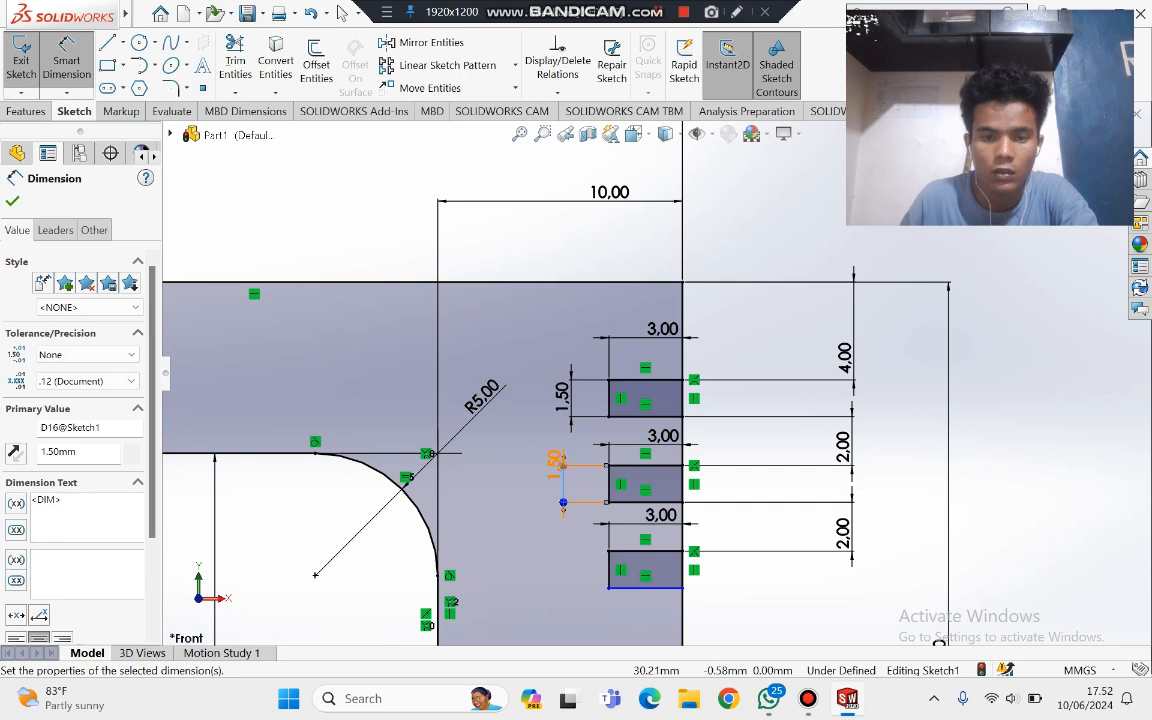
pyautogui.moveTo(554, 465); pyautogui.dragTo(558, 468)
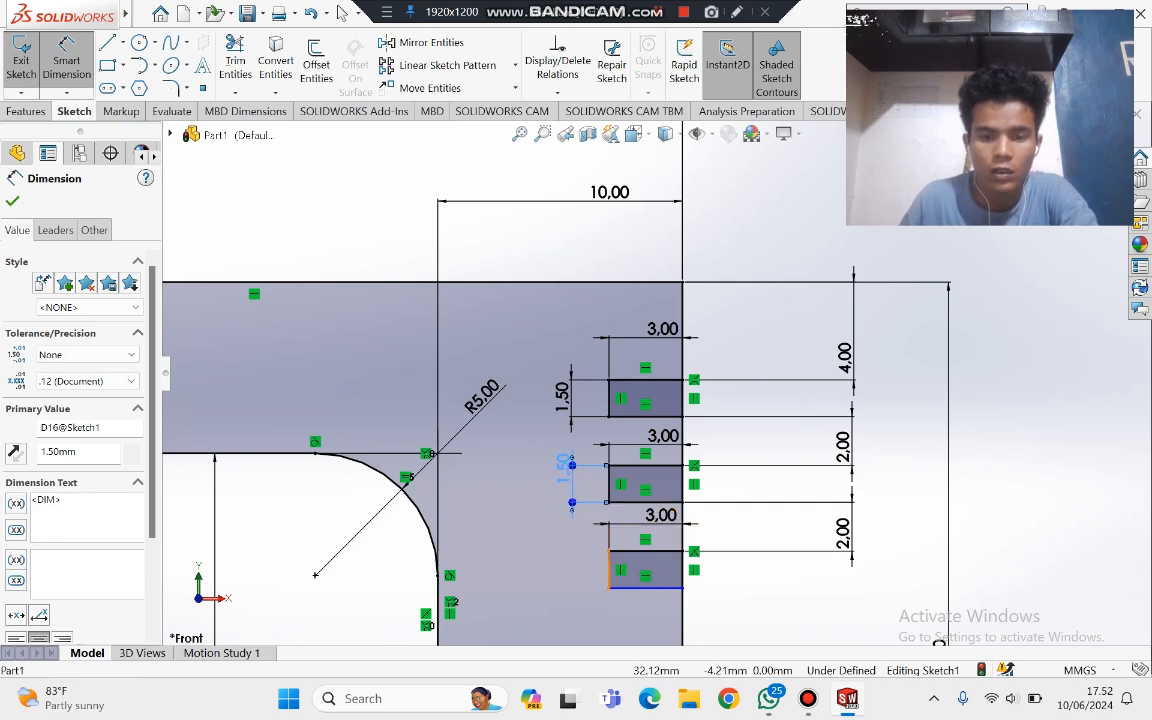
# Step: Dimension the height of the lowest small rectangle as 4 mm and finish dimensioning
pyautogui.click(609, 570)
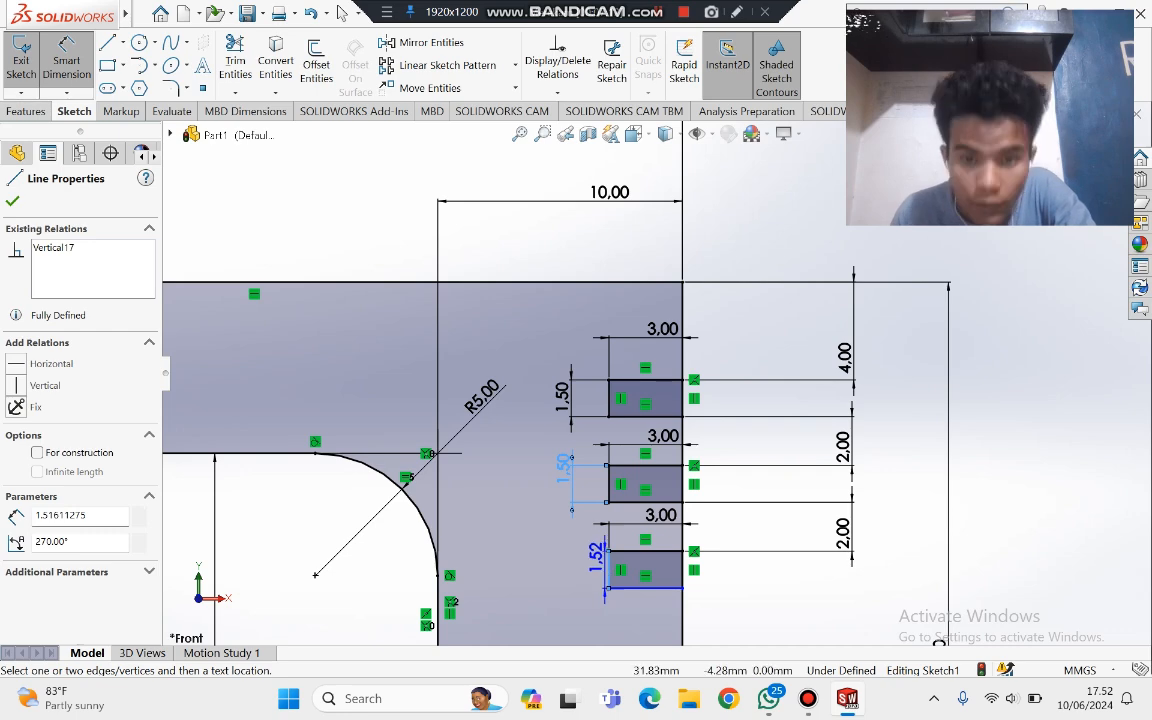
pyautogui.click(560, 570)
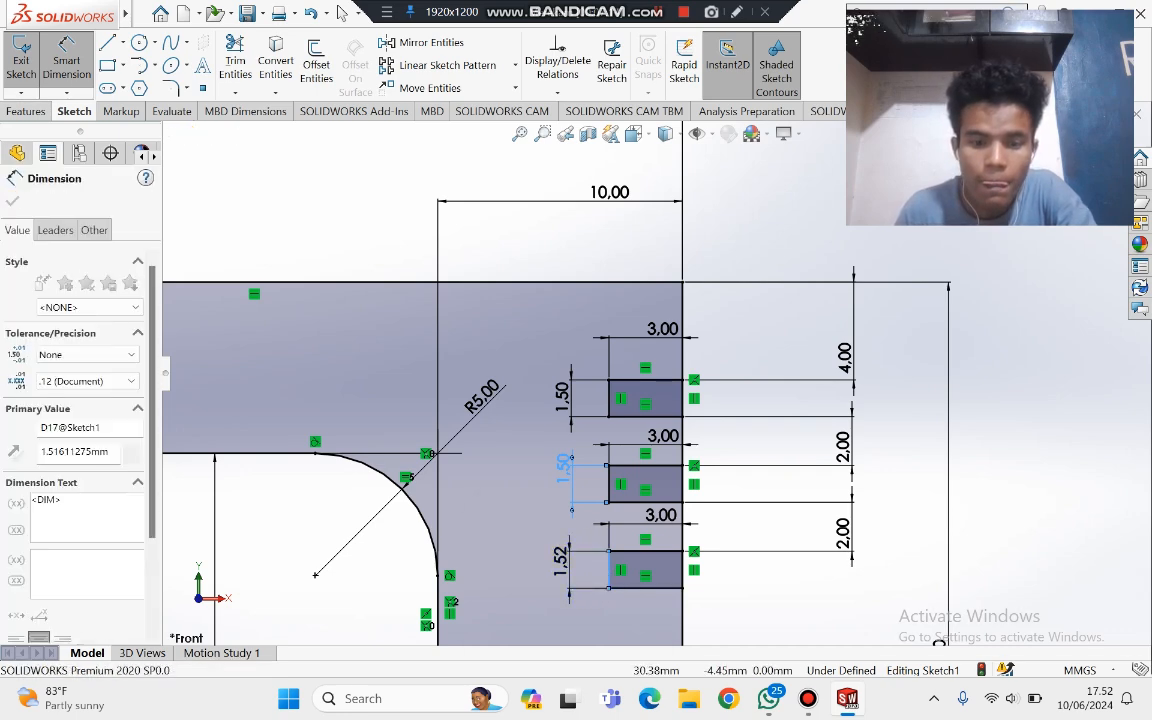
pyautogui.write('4')
pyautogui.click(497, 539)
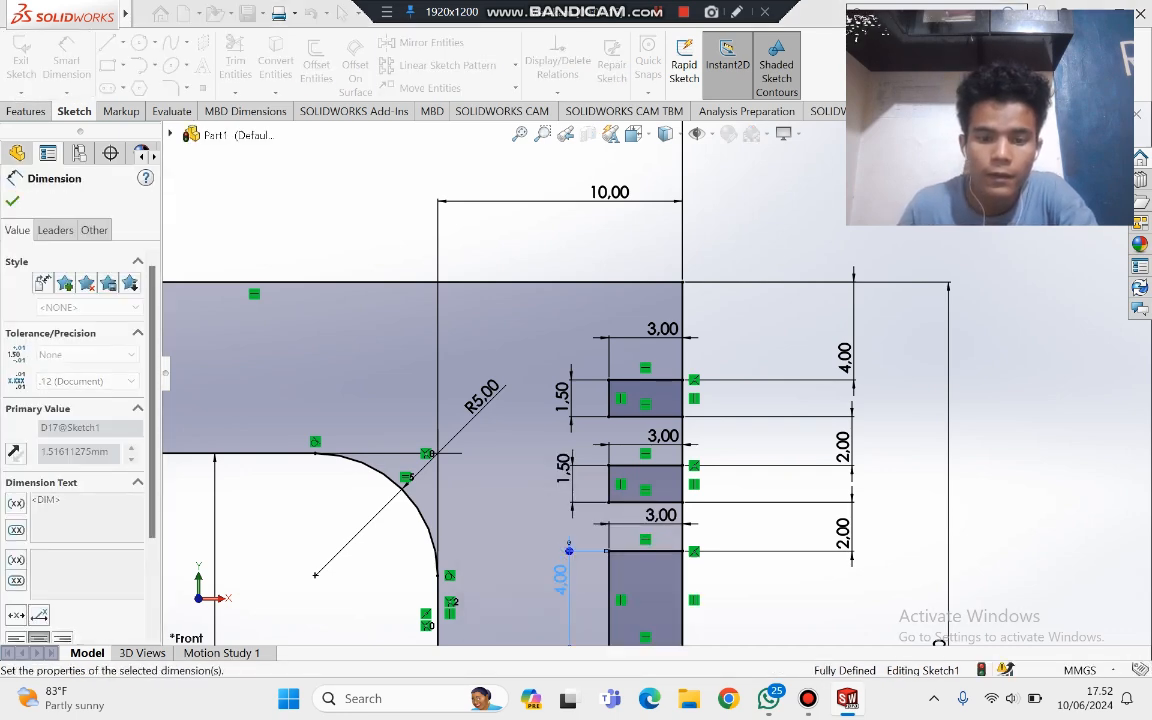
pyautogui.scroll(-1, 517, 606)
pyautogui.scroll(4, 517, 606)
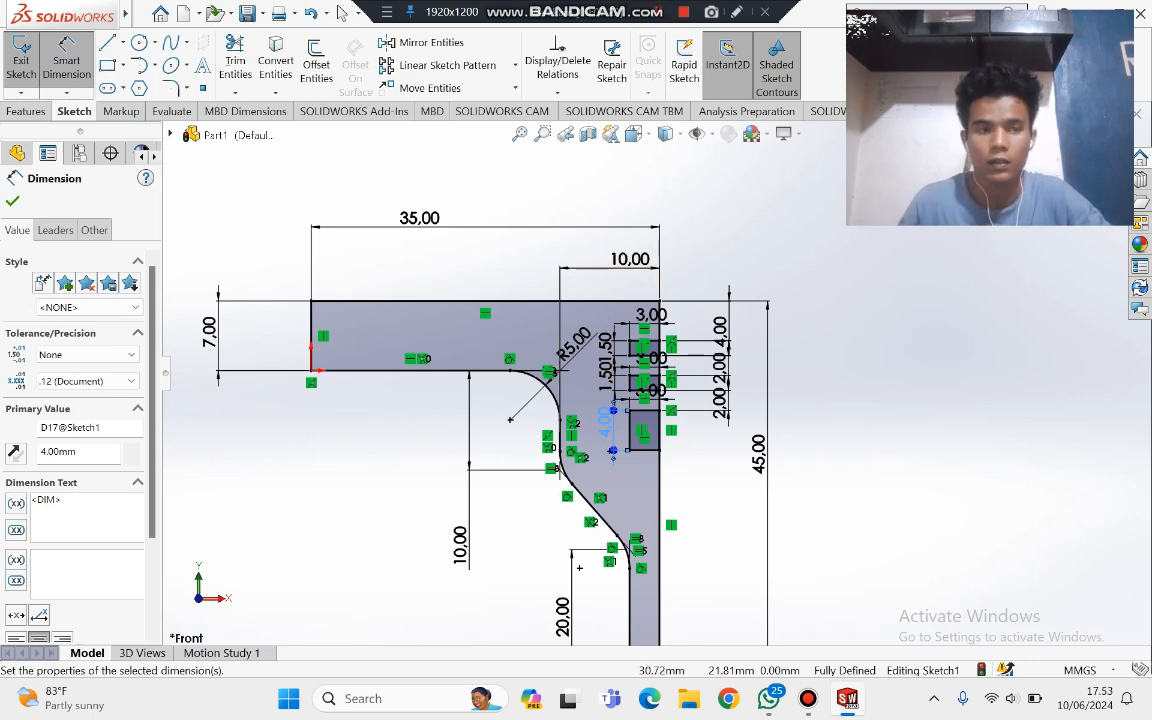
pyautogui.press('Escape')
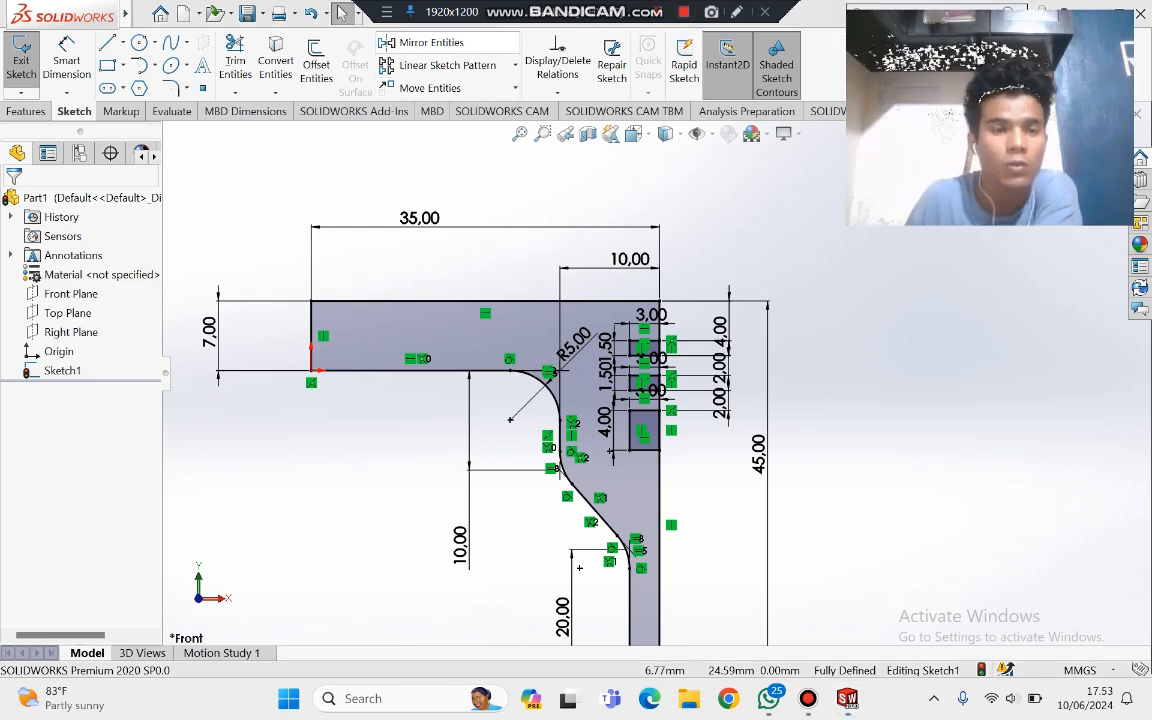
# Step: Chamfer the profile's upper outer corner, beside the small rectangles, with an equal distance of 0.5 mm
pyautogui.scroll(2, 662, 376)
pyautogui.scroll(-6, 658, 500)
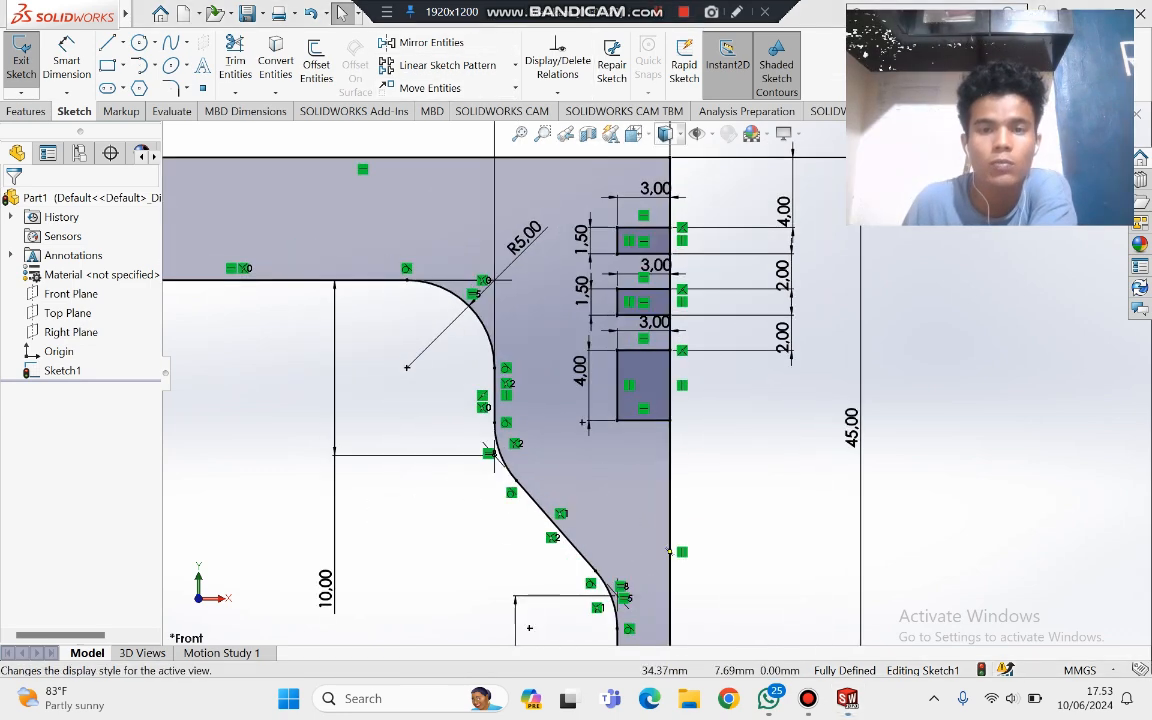
pyautogui.scroll(-1, 657, 112)
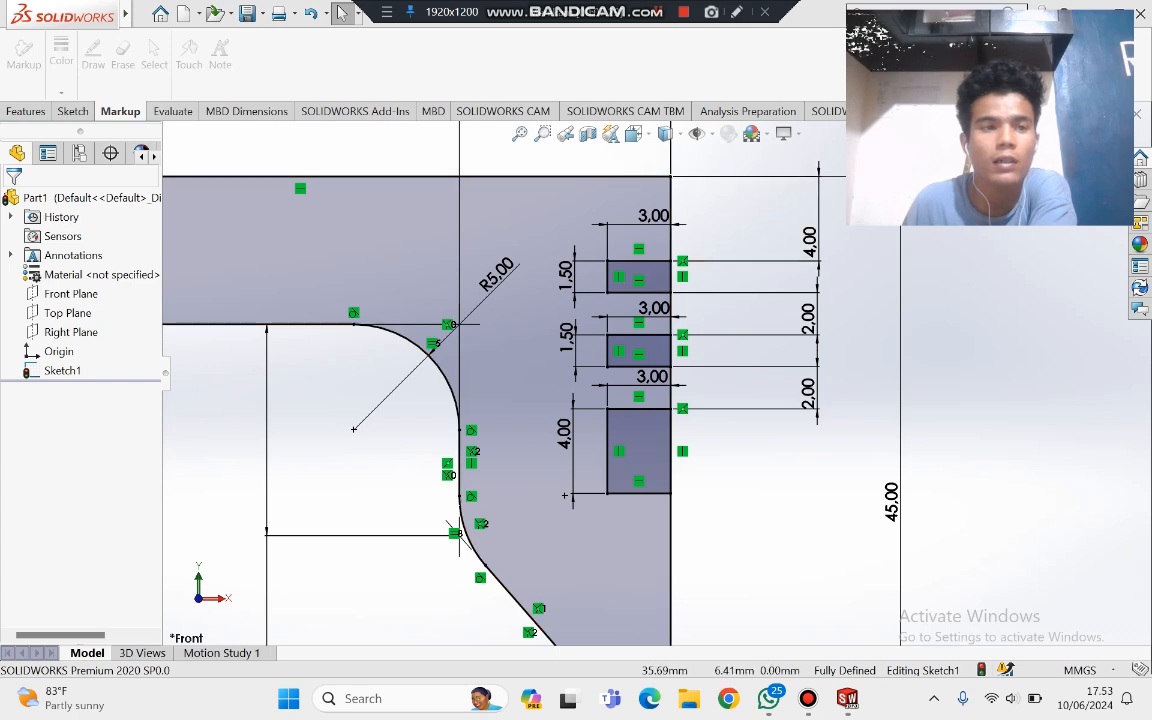
pyautogui.click(72, 111)
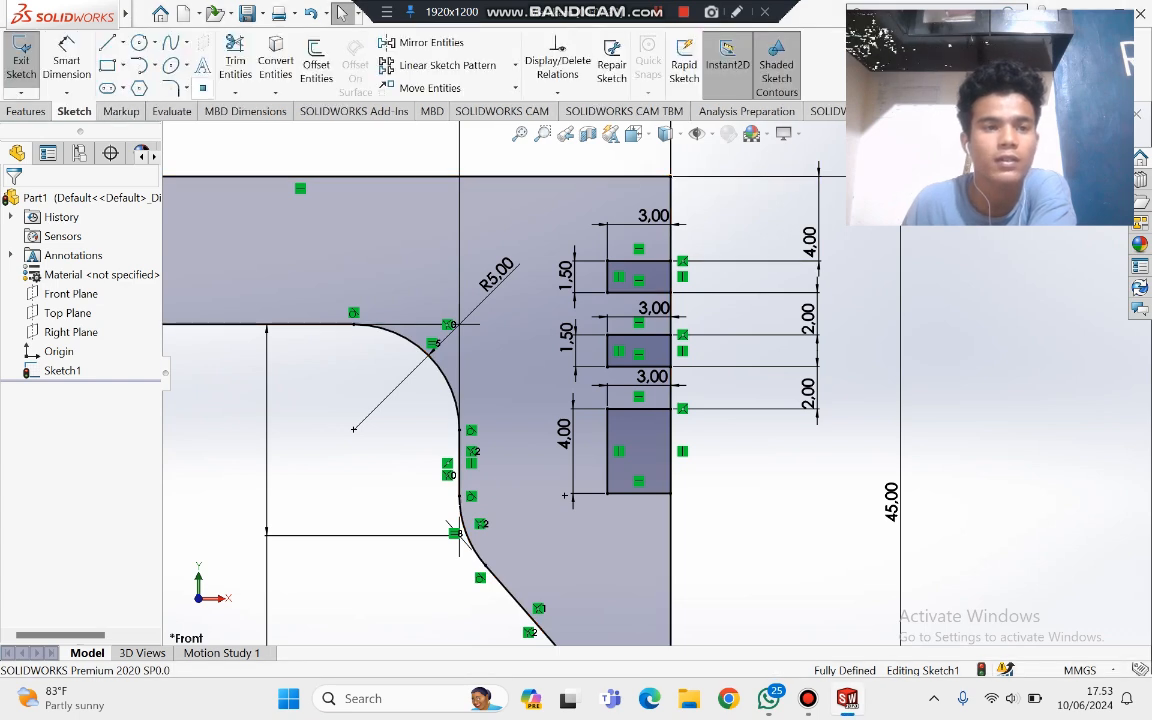
pyautogui.click(177, 88)
pyautogui.click(226, 133)
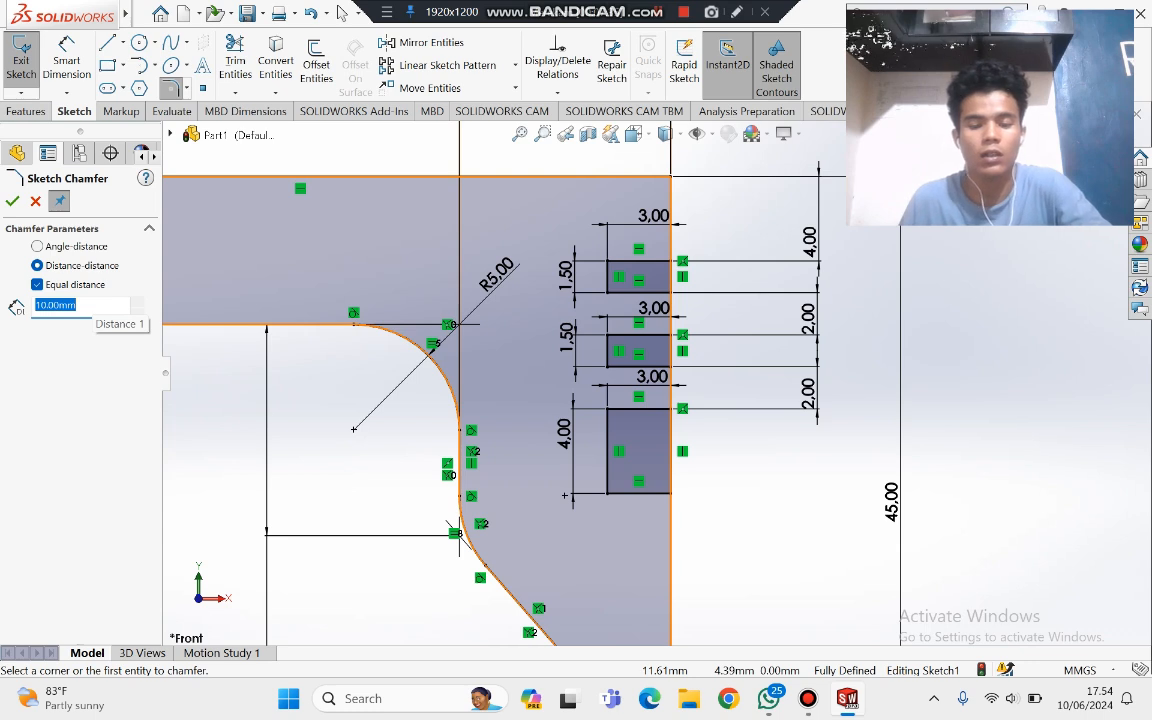
pyautogui.write('0,5')
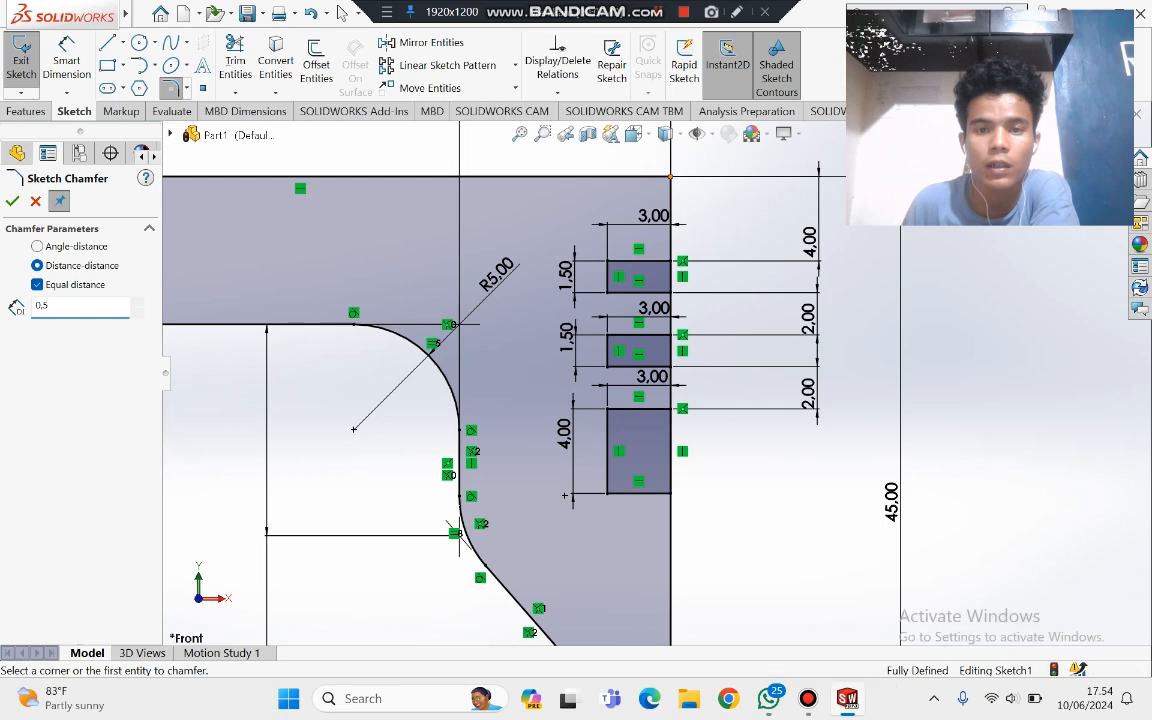
pyautogui.click(670, 177)
# Step: Move the two 0.5 mm chamfer dimensions clear of the corner and finish the sketch chamfer
pyautogui.scroll(-3, 648, 257)
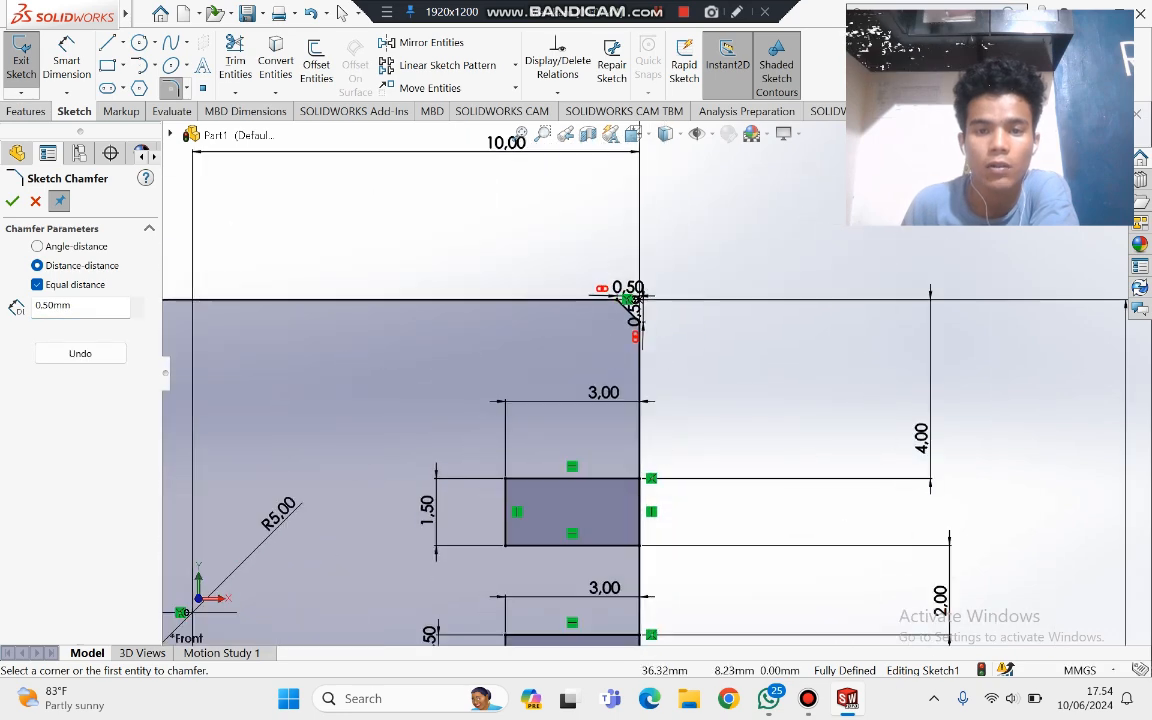
pyautogui.click(637, 299)
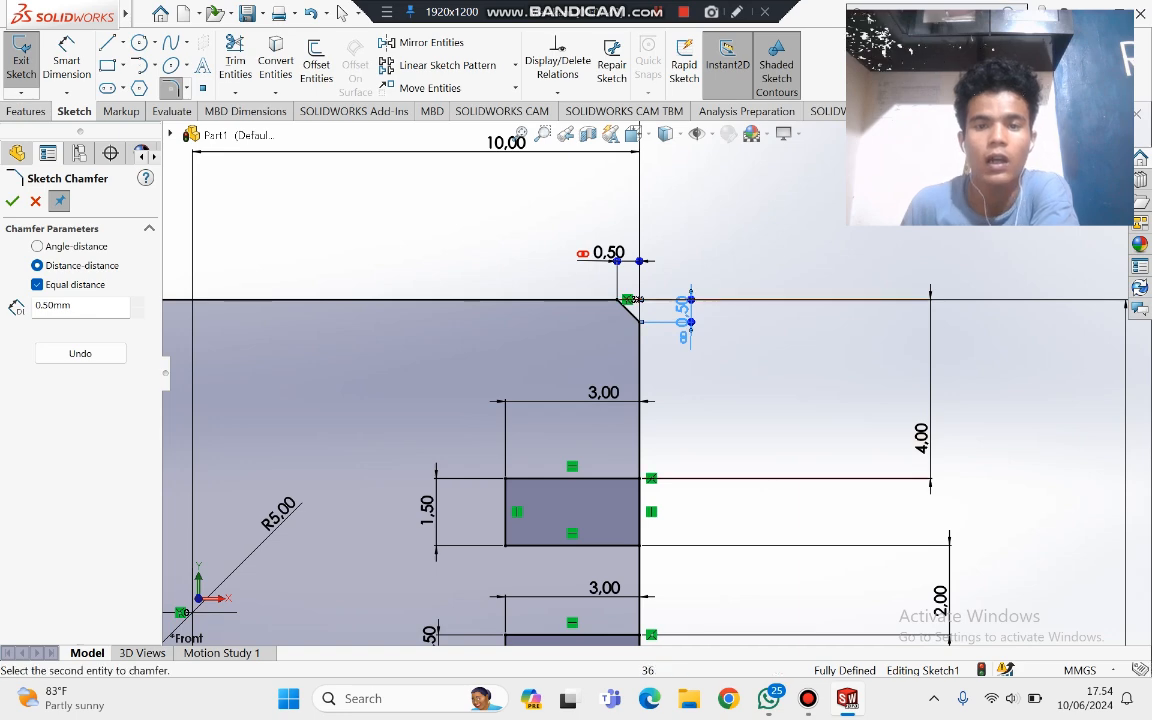
pyautogui.scroll(5, 680, 335)
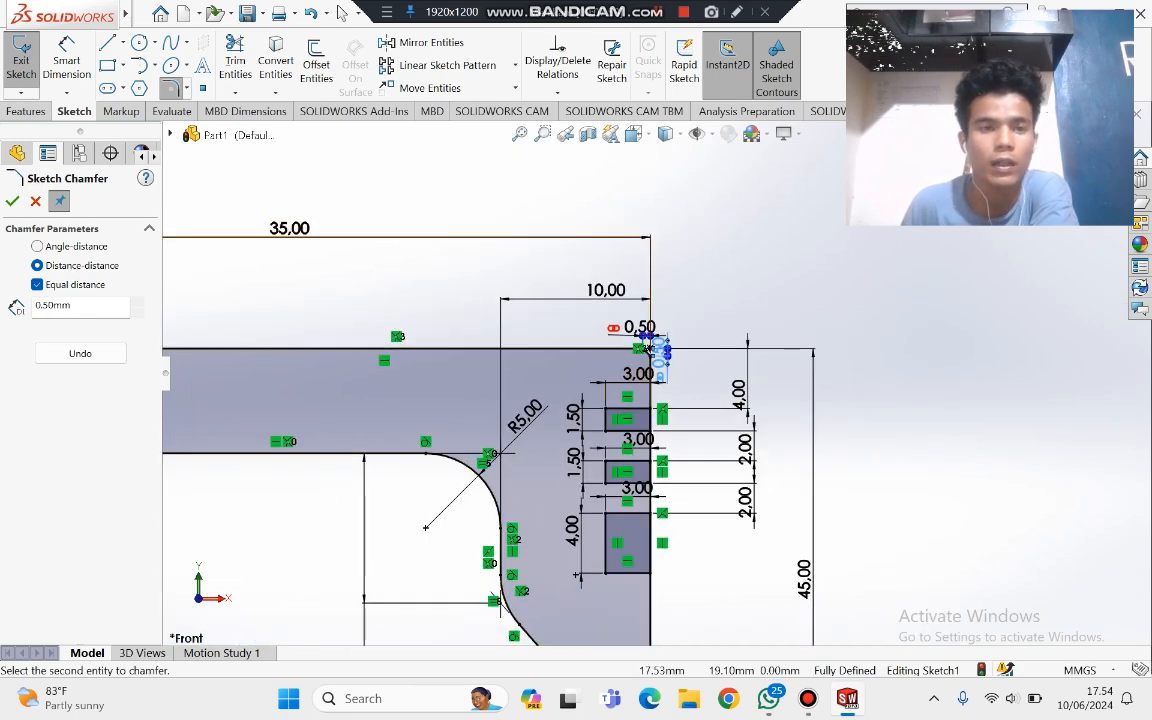
pyautogui.click(12, 201)
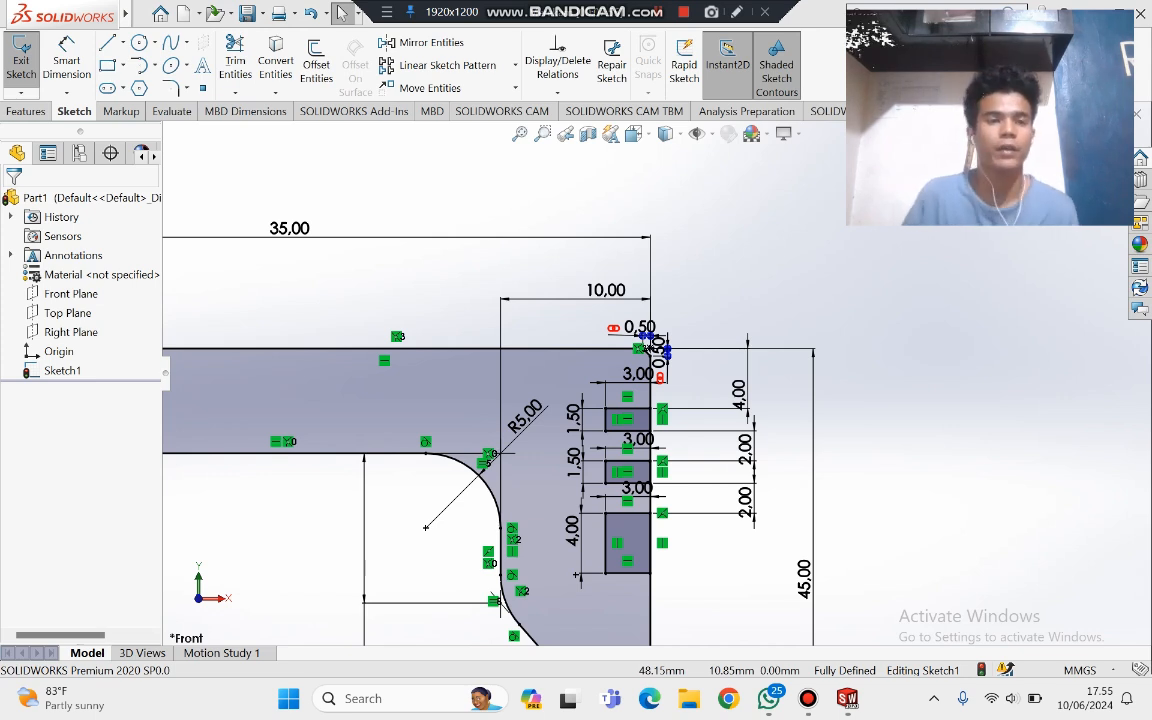
# Step: Trim the overlapping outer edge lines across the uppermost small rectangle to open it as a groove
pyautogui.click(235, 58)
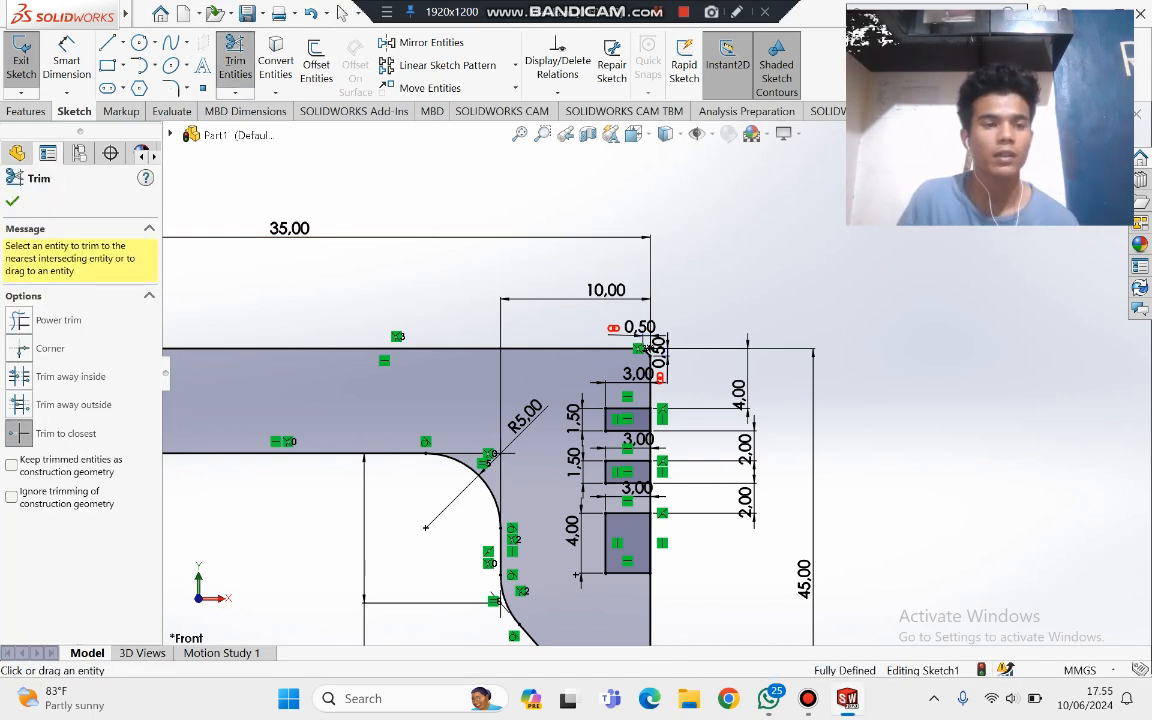
pyautogui.scroll(-5, 691, 431)
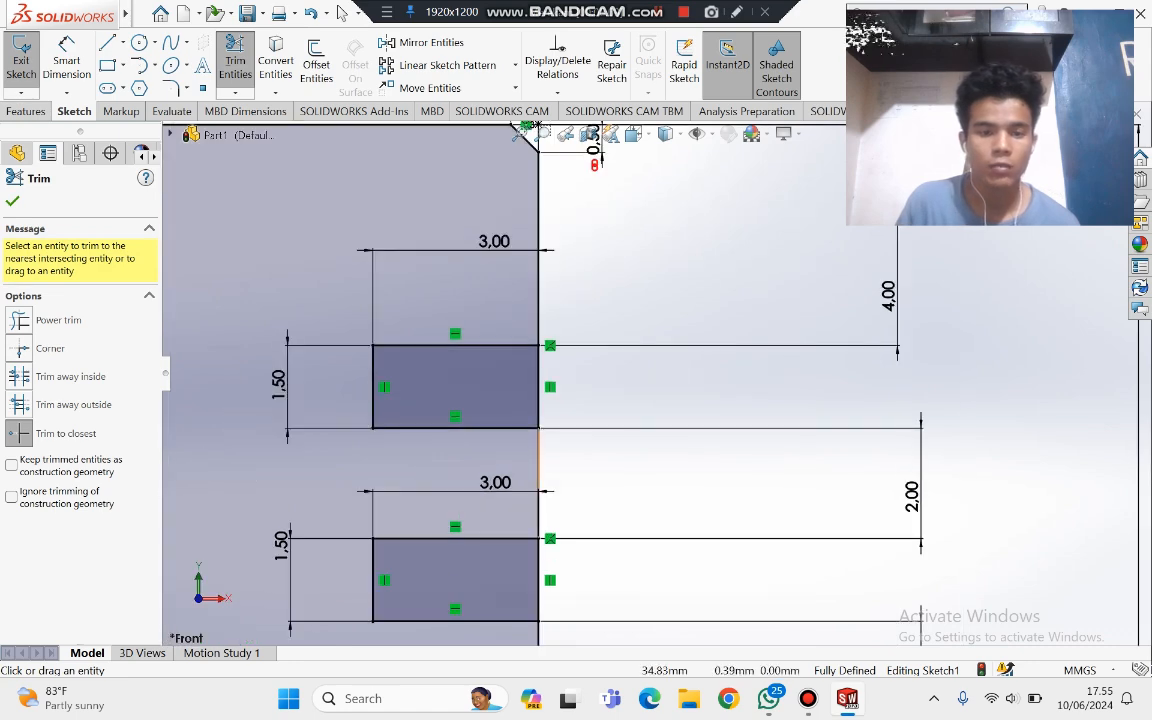
pyautogui.click(539, 383)
pyautogui.scroll(1, 549, 412)
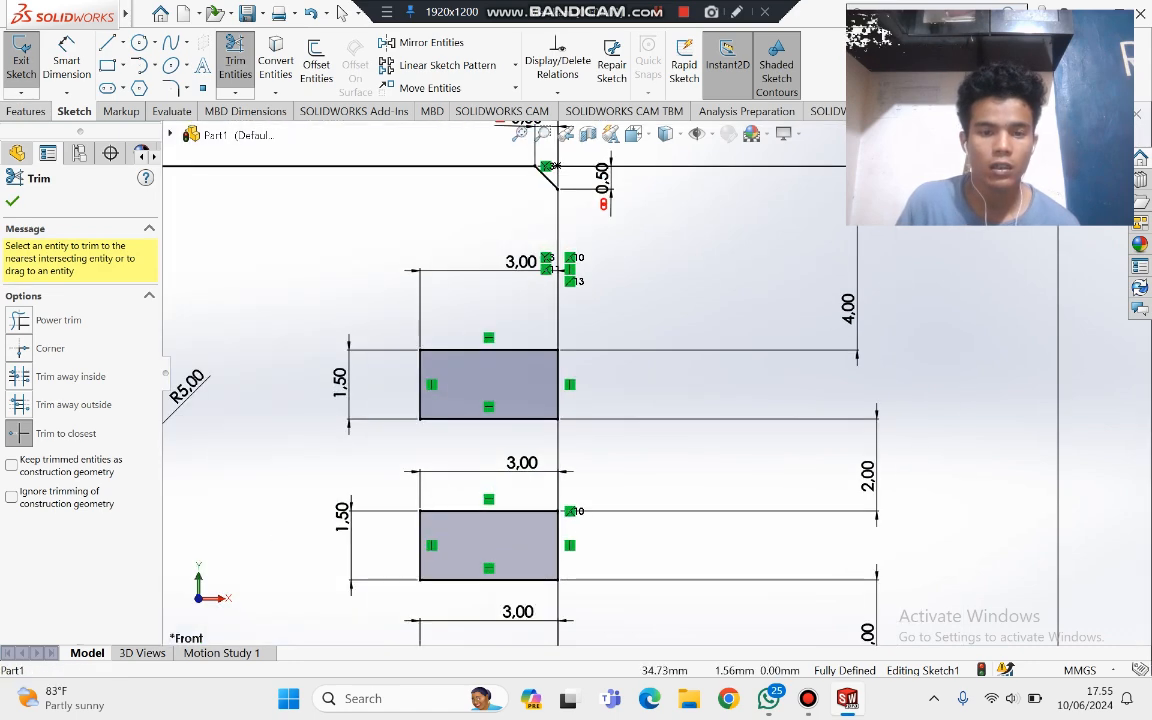
pyautogui.scroll(-2, 557, 413)
pyautogui.scroll(4, 574, 402)
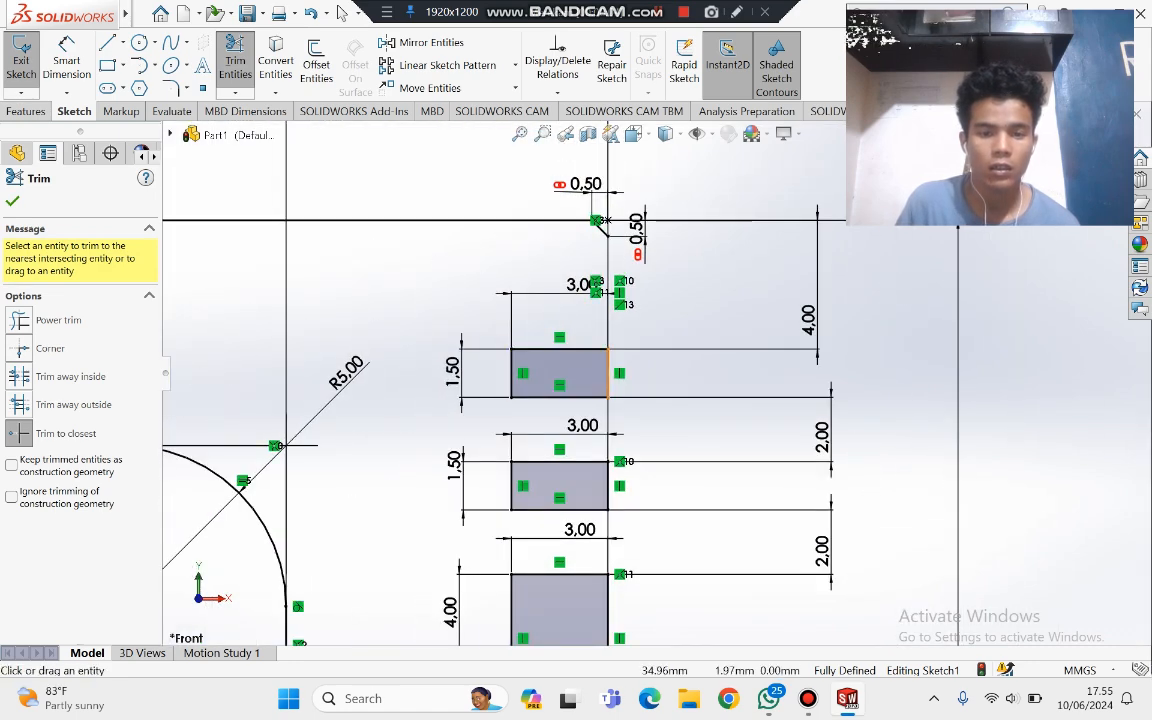
pyautogui.click(607, 375)
pyautogui.scroll(-2, 613, 462)
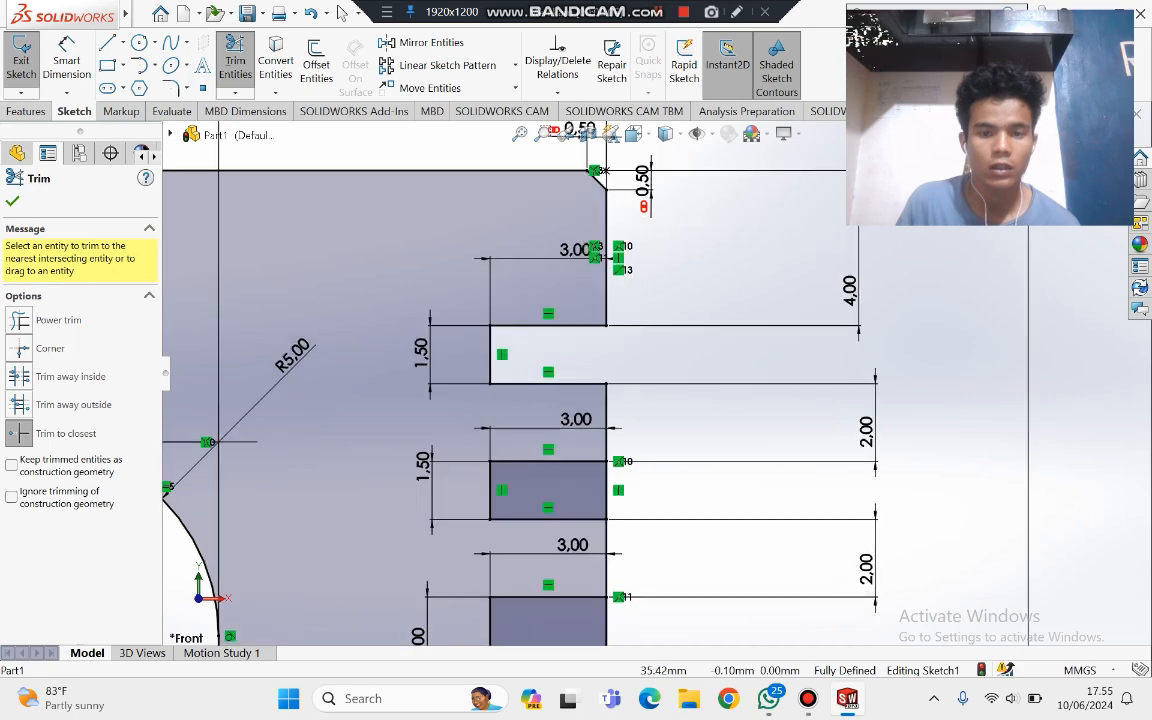
# Step: Trim the outer edge lines across the middle small rectangle to open it as a groove
pyautogui.click(604, 500)
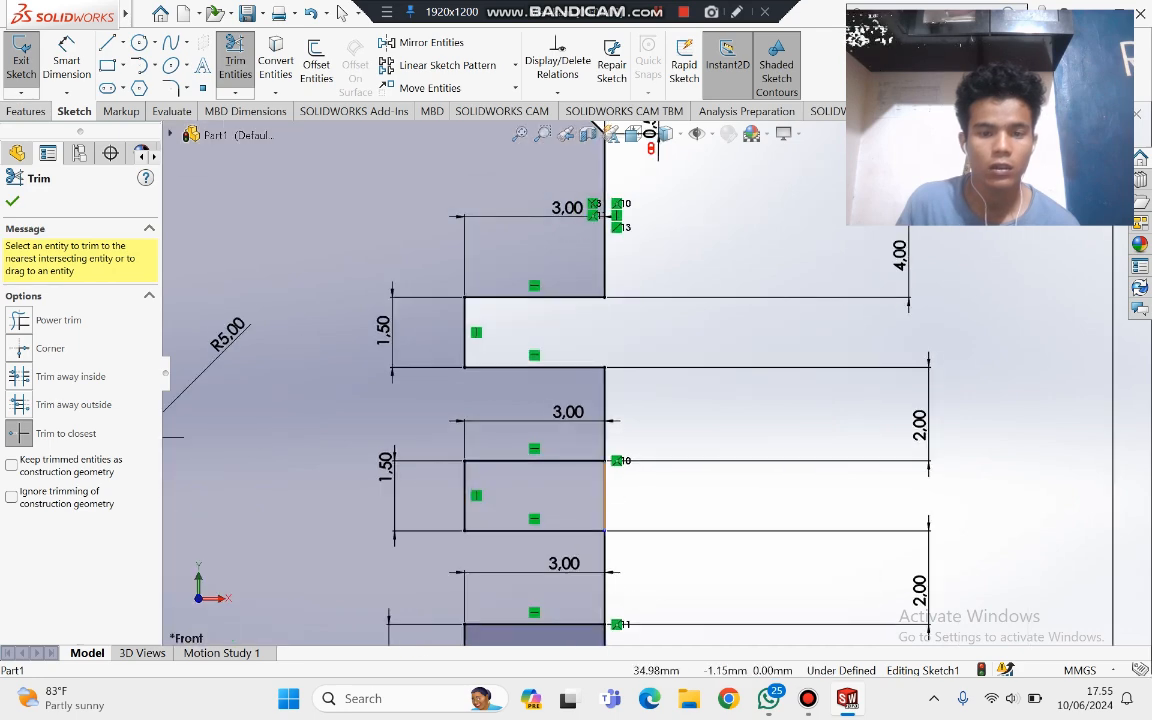
pyautogui.scroll(-2, 595, 529)
pyautogui.scroll(3, 595, 529)
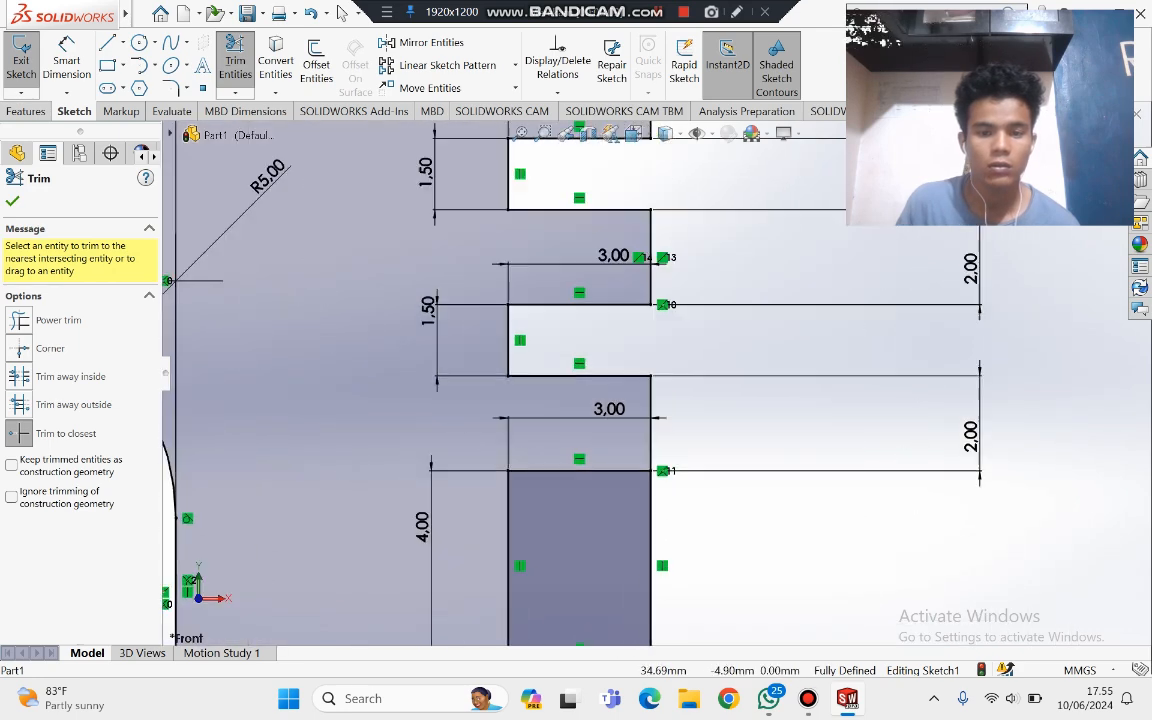
# Step: Trim the outer edge lines across the lowest small rectangle to open it as a groove, and finish trimming
pyautogui.scroll(-1, 458, 574)
pyautogui.click(658, 490)
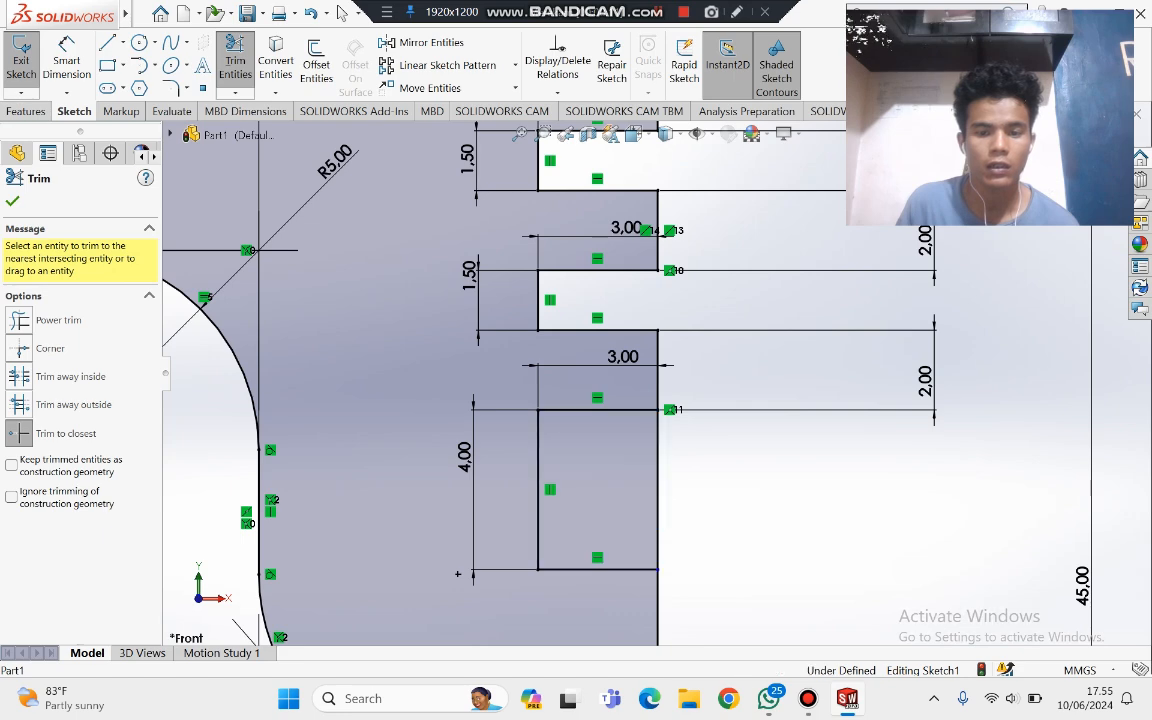
pyautogui.click(657, 490)
pyautogui.scroll(9, 655, 490)
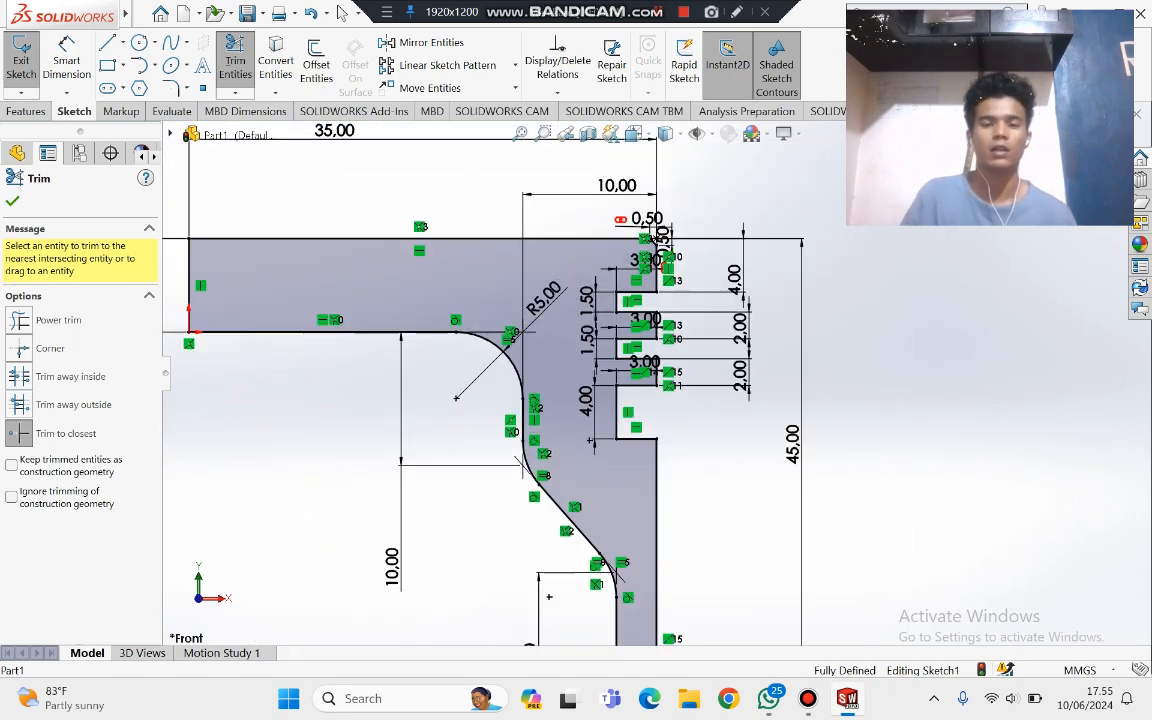
pyautogui.scroll(-5, 613, 442)
pyautogui.scroll(3, 613, 442)
pyautogui.scroll(-4, 675, 315)
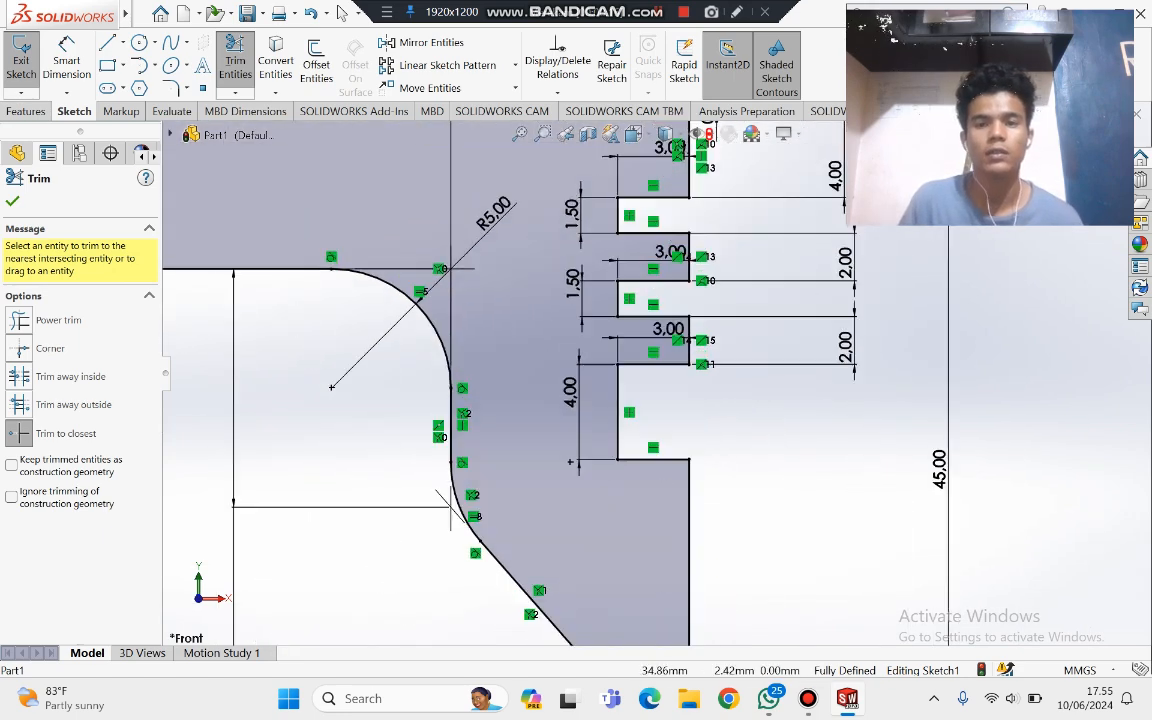
pyautogui.click(342, 12)
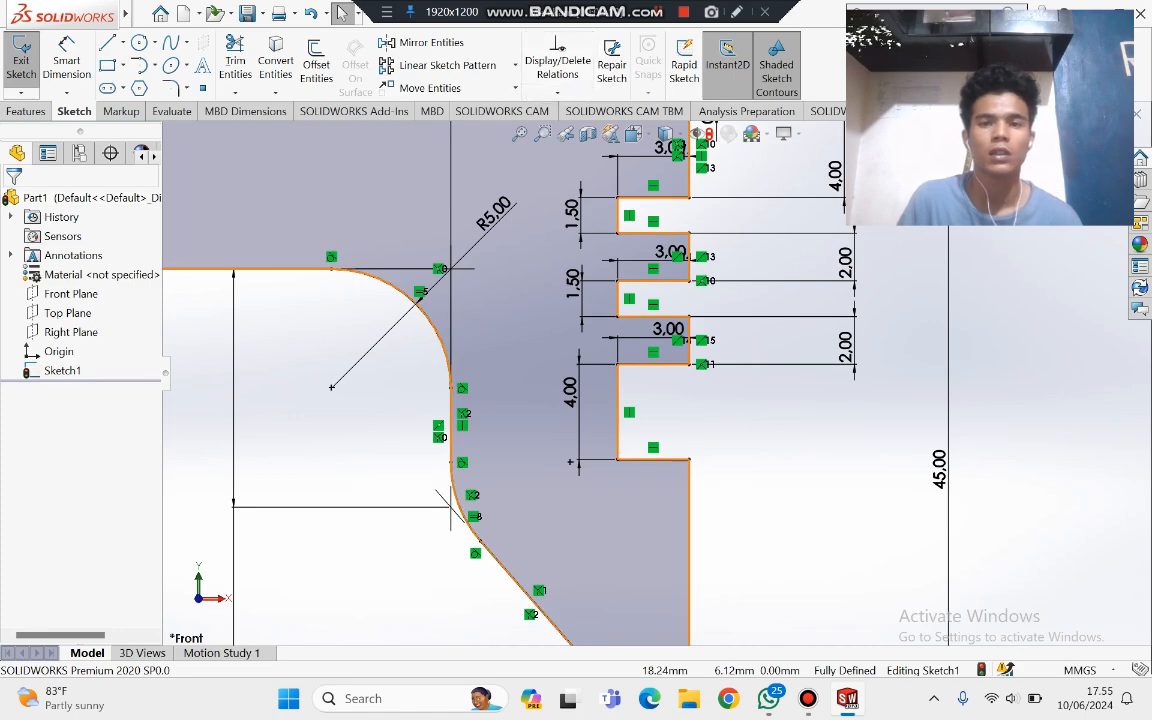
# Step: Revolve the profile 360 degrees about the 7 mm vertical line at the origin into a solid
pyautogui.scroll(7, 656, 372)
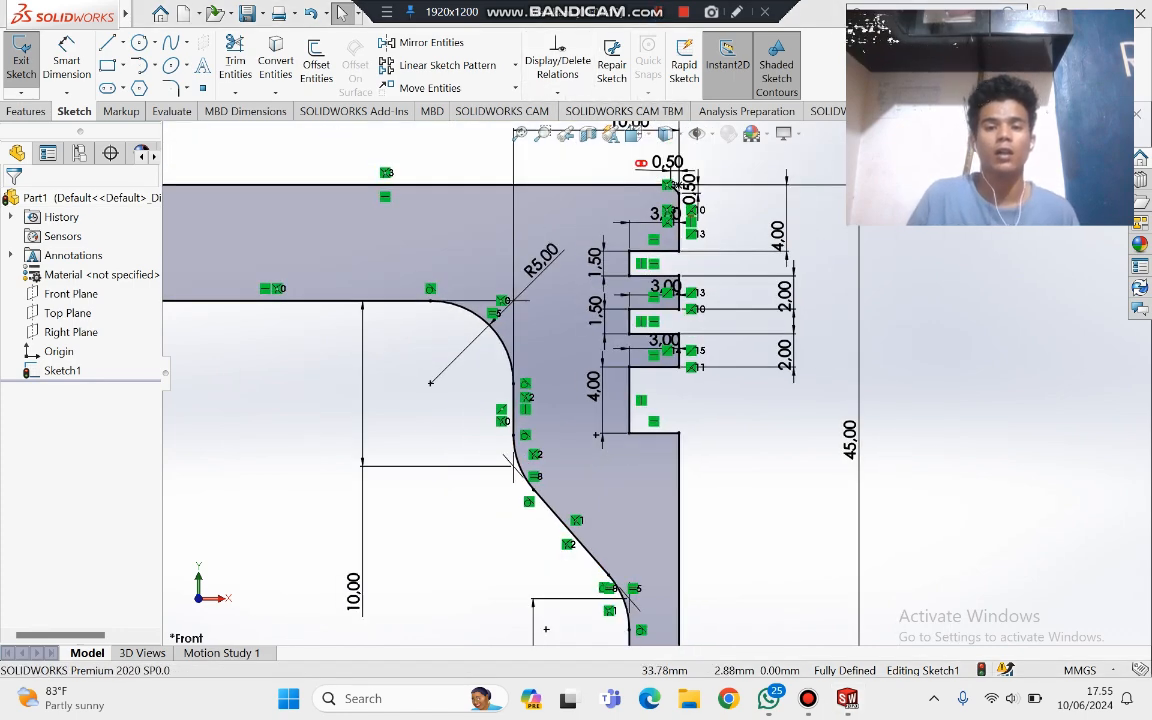
pyautogui.scroll(-3, 661, 342)
pyautogui.scroll(3, 652, 360)
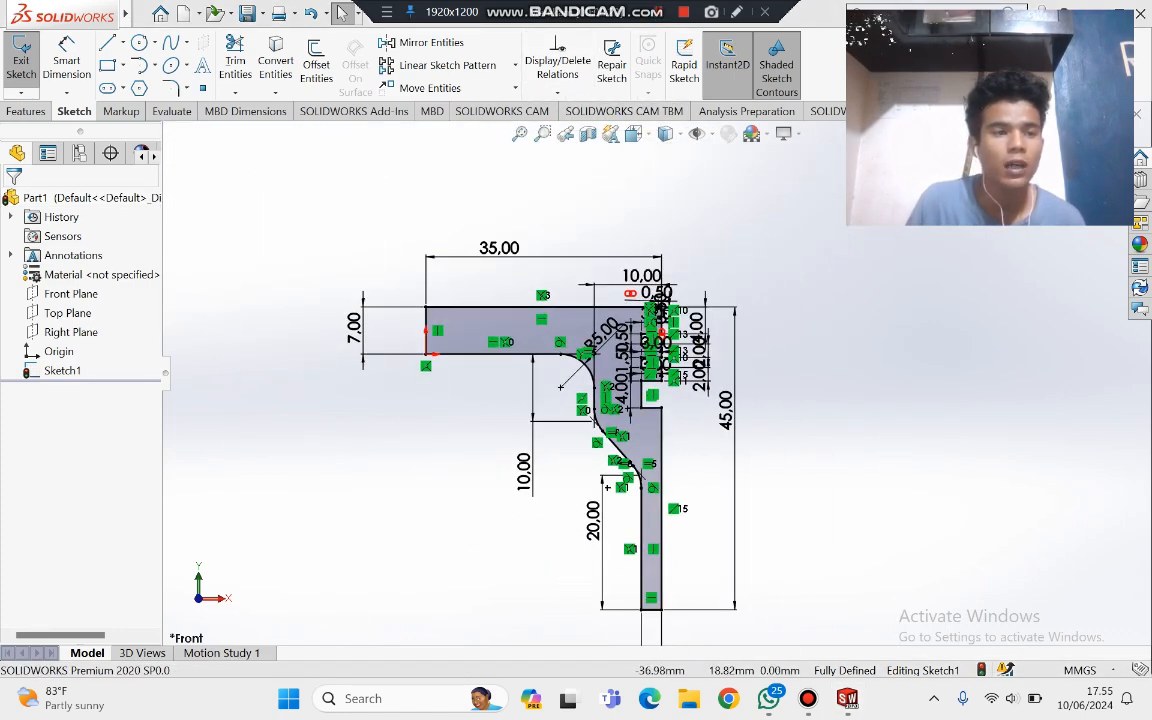
pyautogui.click(26, 111)
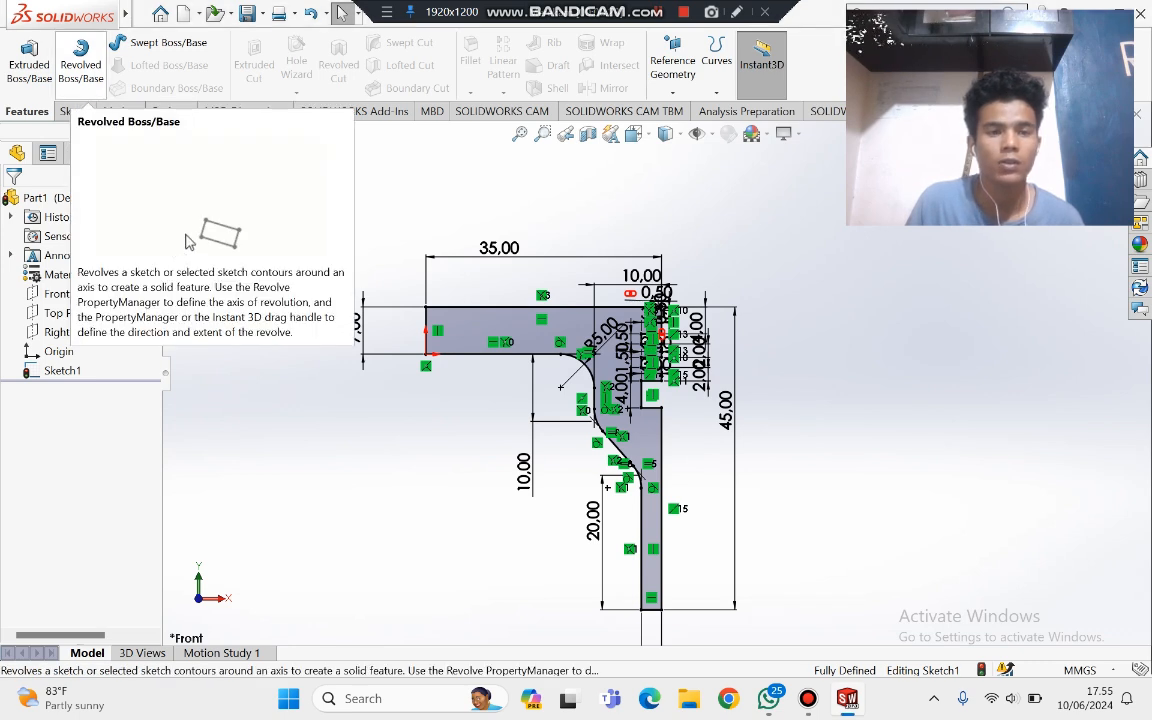
pyautogui.click(80, 60)
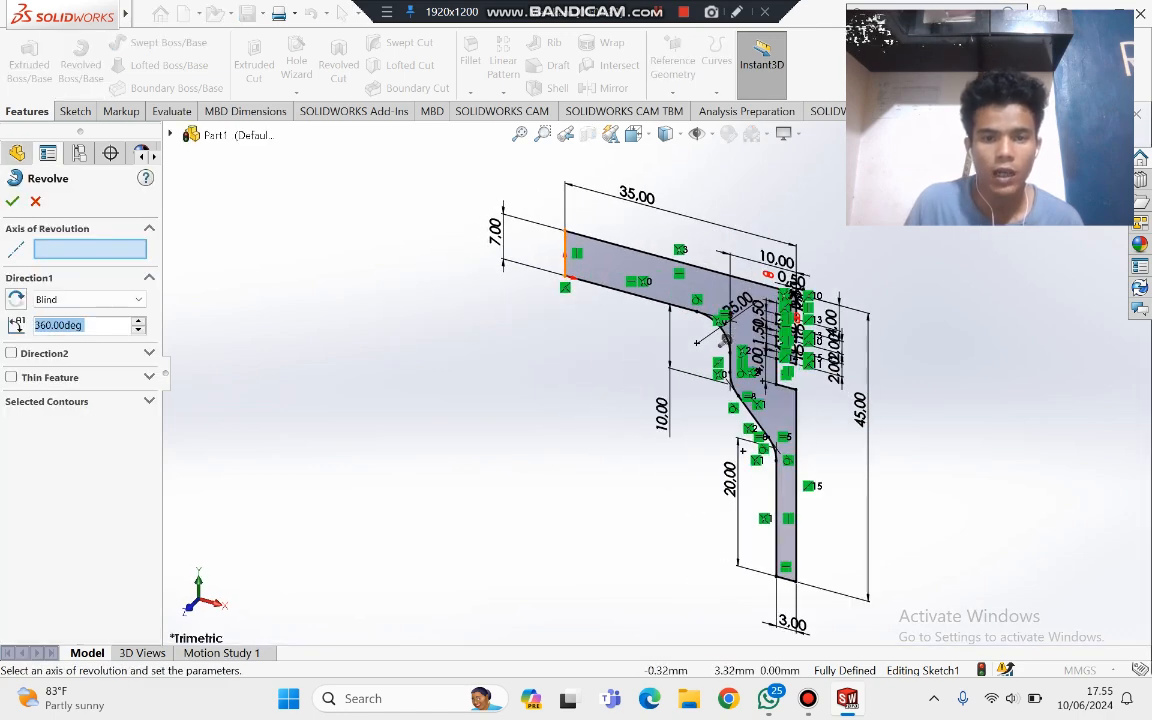
pyautogui.click(565, 255)
pyautogui.scroll(3, 656, 366)
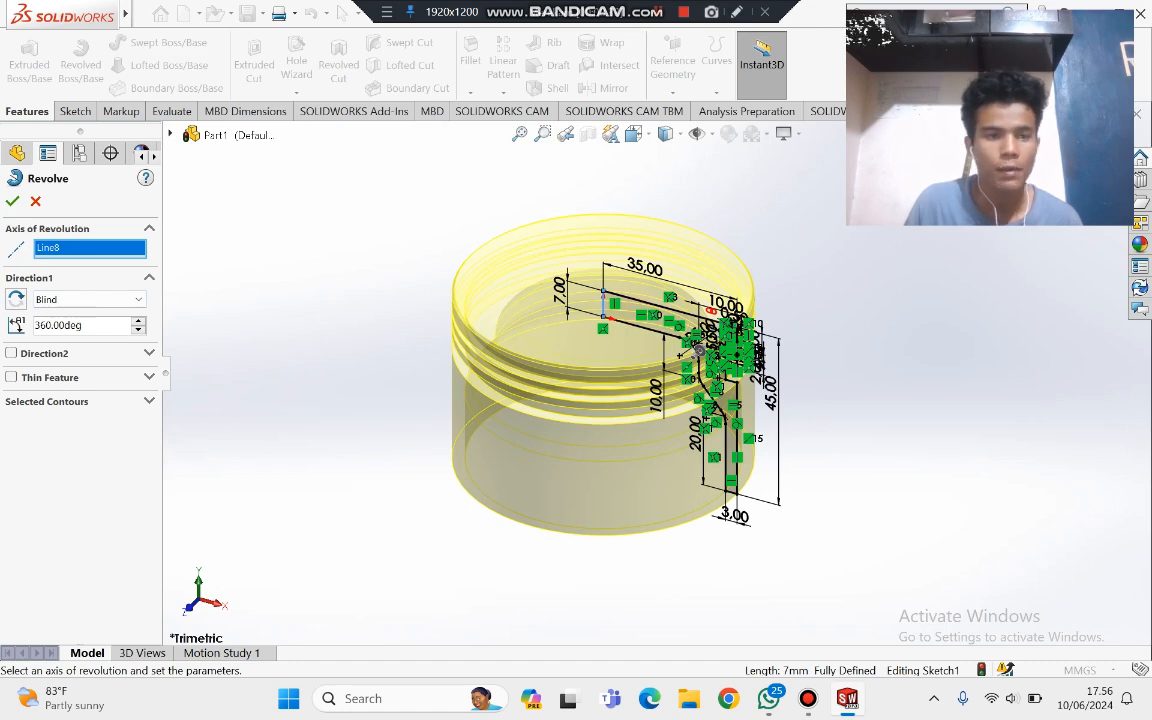
pyautogui.click(12, 201)
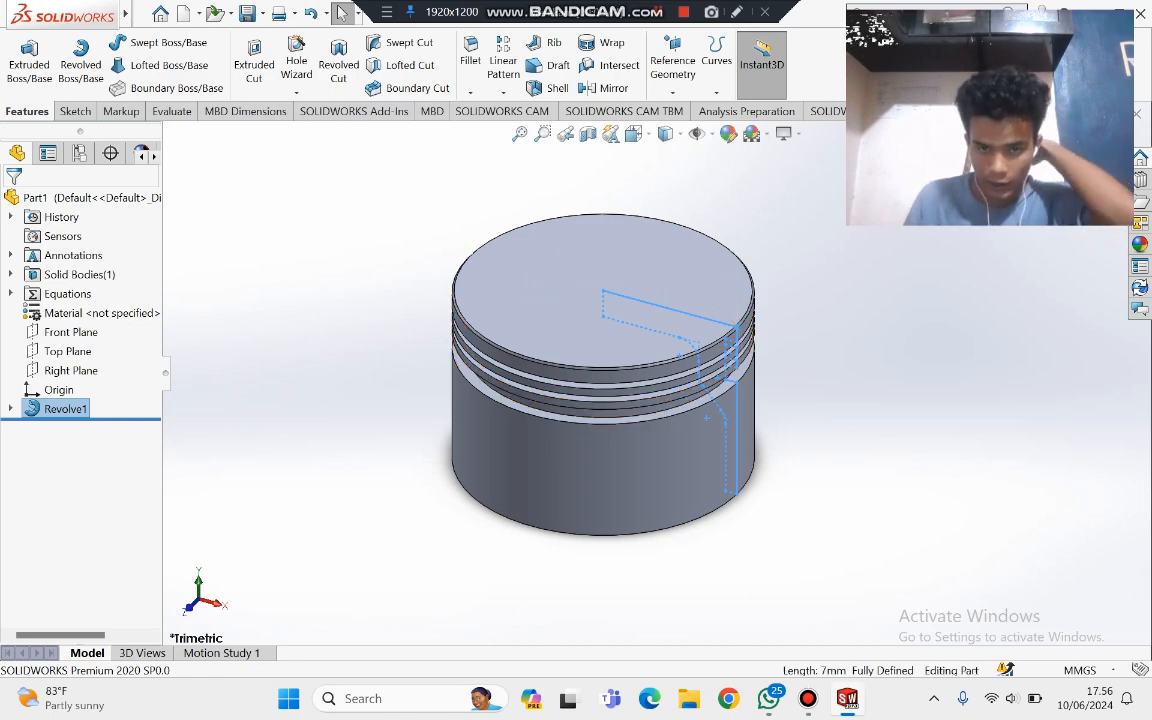
# Step: Orient the revolved part to the Bottom view to face its hollow underside
pyautogui.moveTo(604, 390); pyautogui.dragTo(632, 382, button='middle')
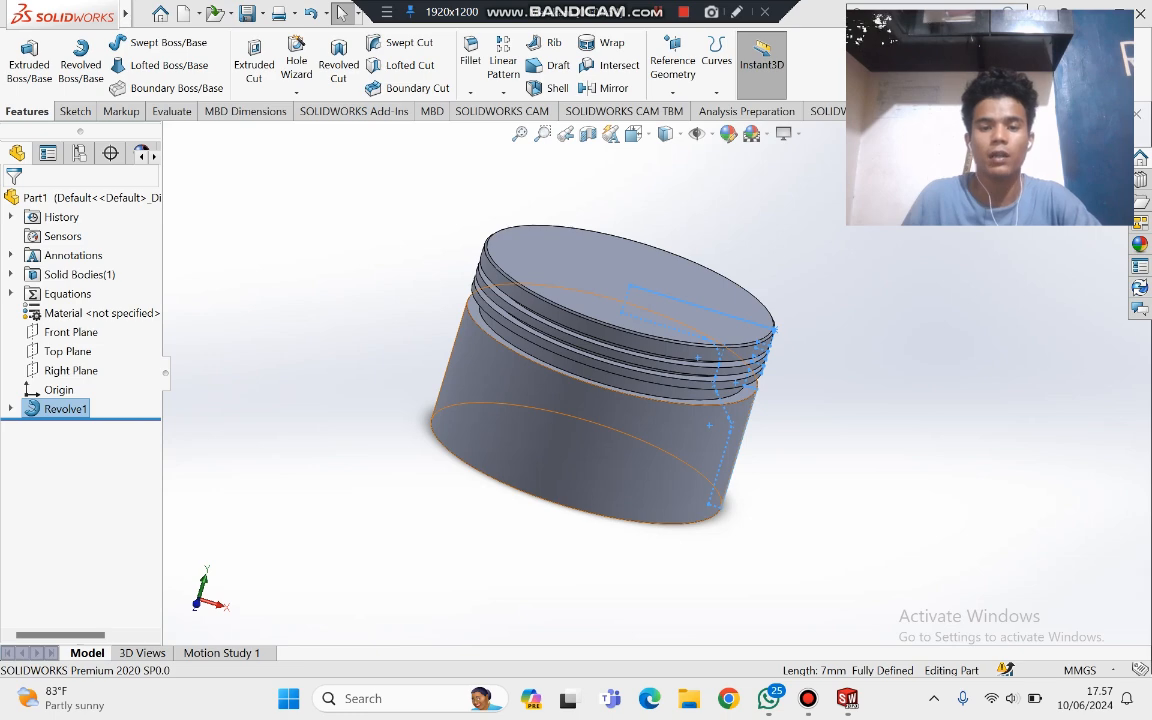
pyautogui.press('space')
pyautogui.click(868, 353)
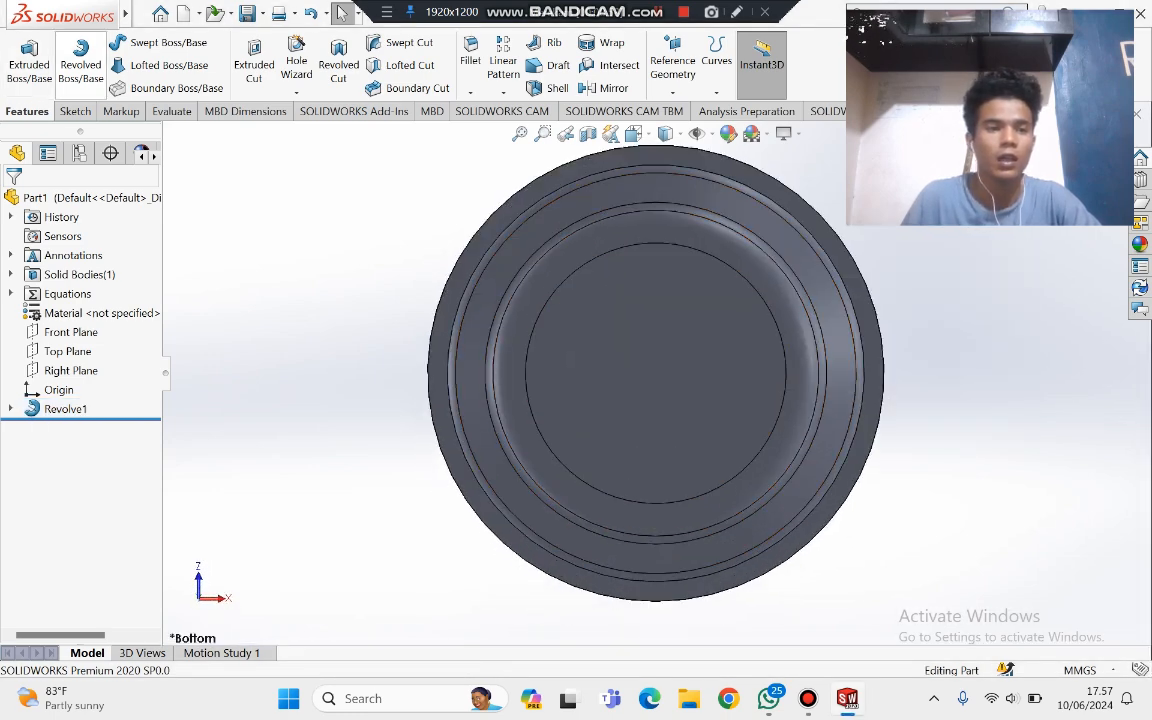
pyautogui.click(74, 111)
pyautogui.click(21, 55)
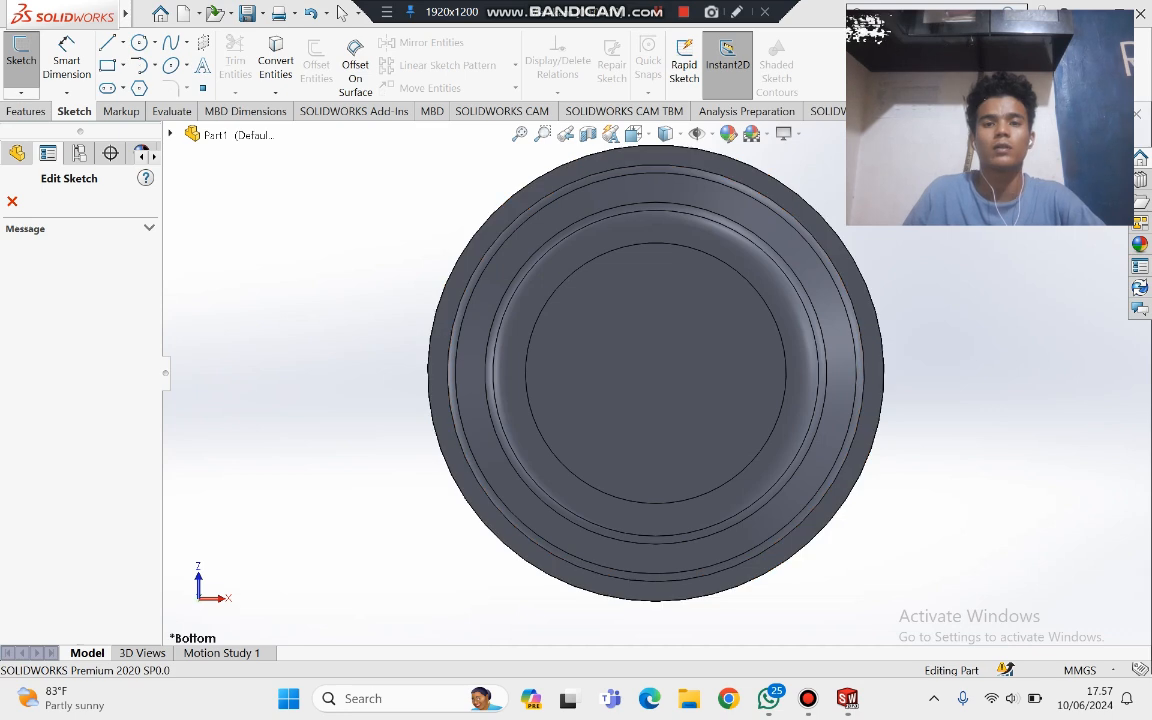
pyautogui.click(342, 12)
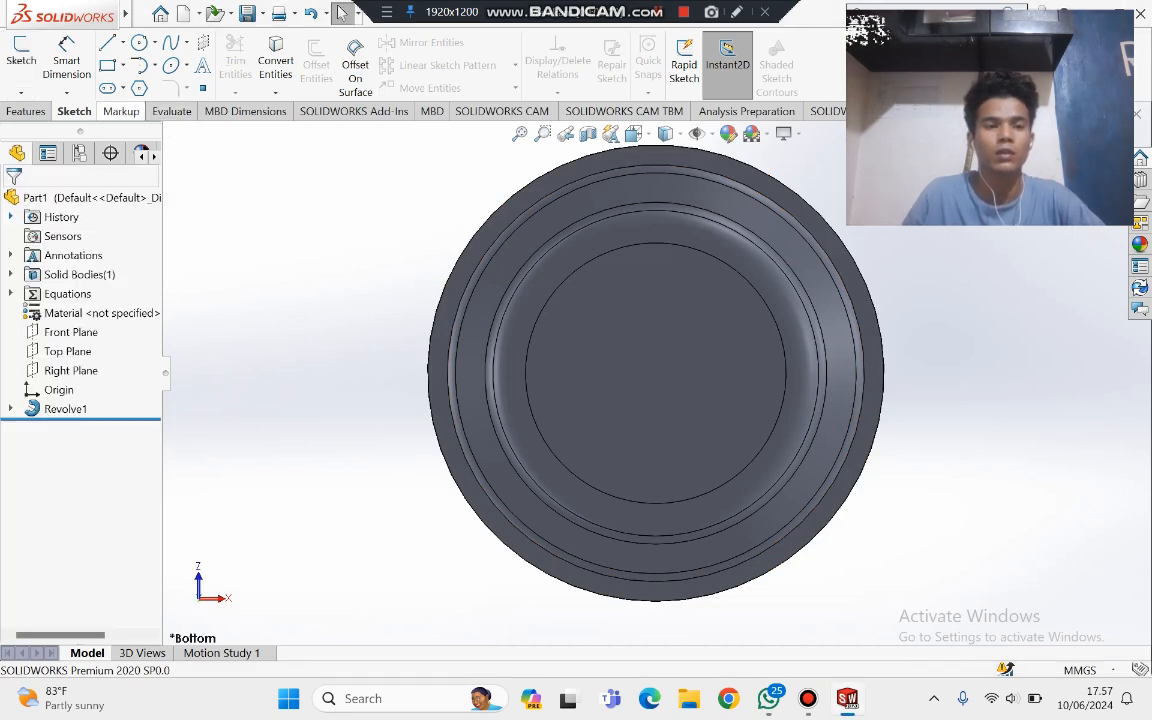
pyautogui.click(121, 111)
pyautogui.click(26, 111)
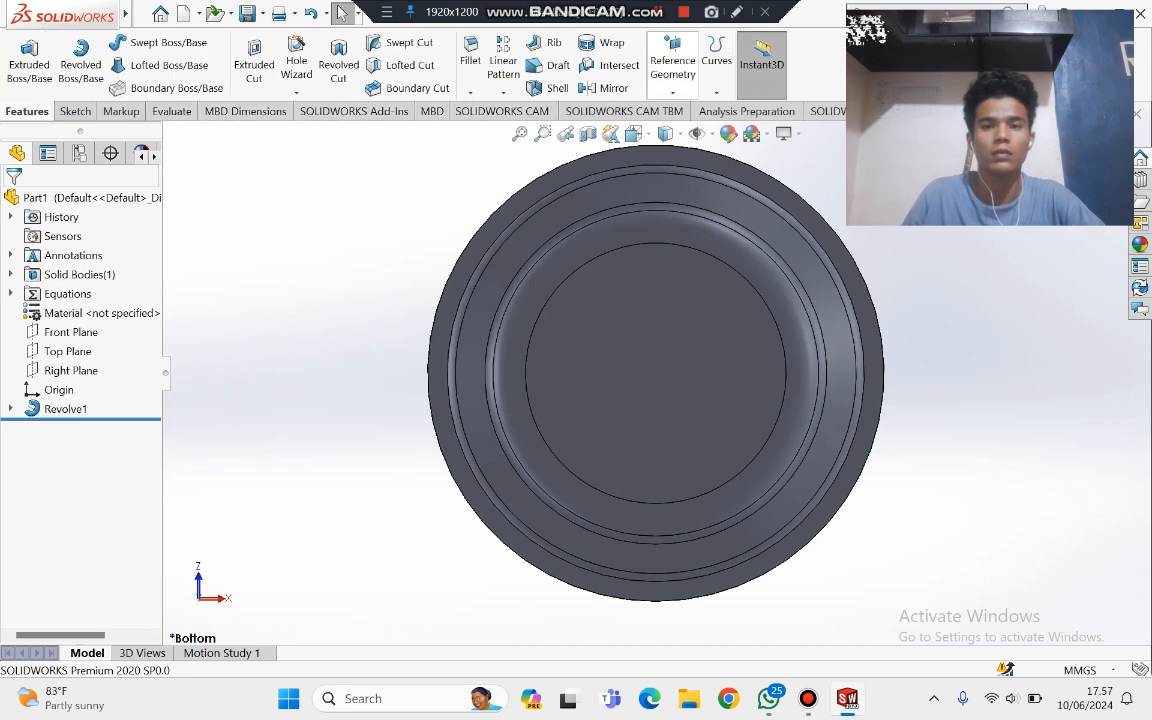
pyautogui.click(672, 80)
pyautogui.click(688, 111)
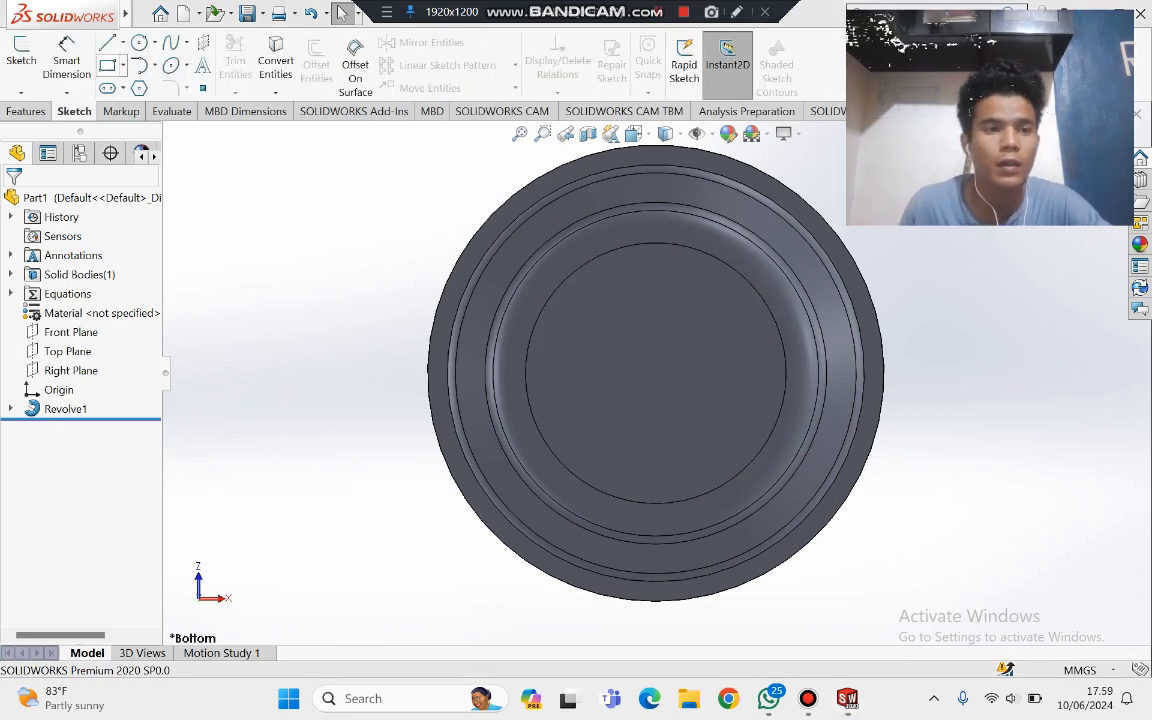
# Step: Start a sketch on the part's underside and accept the horizontal relation between the profile's inner edge midpoint and the origin
pyautogui.click(21, 52)
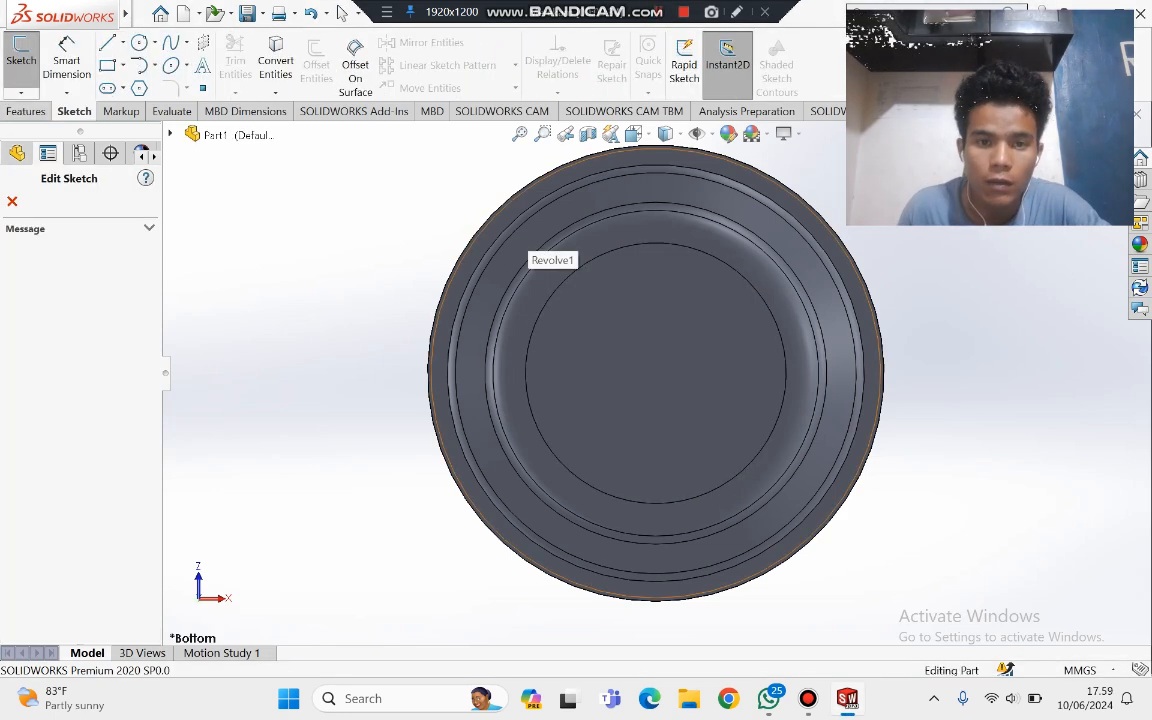
pyautogui.scroll(-2, 525, 225)
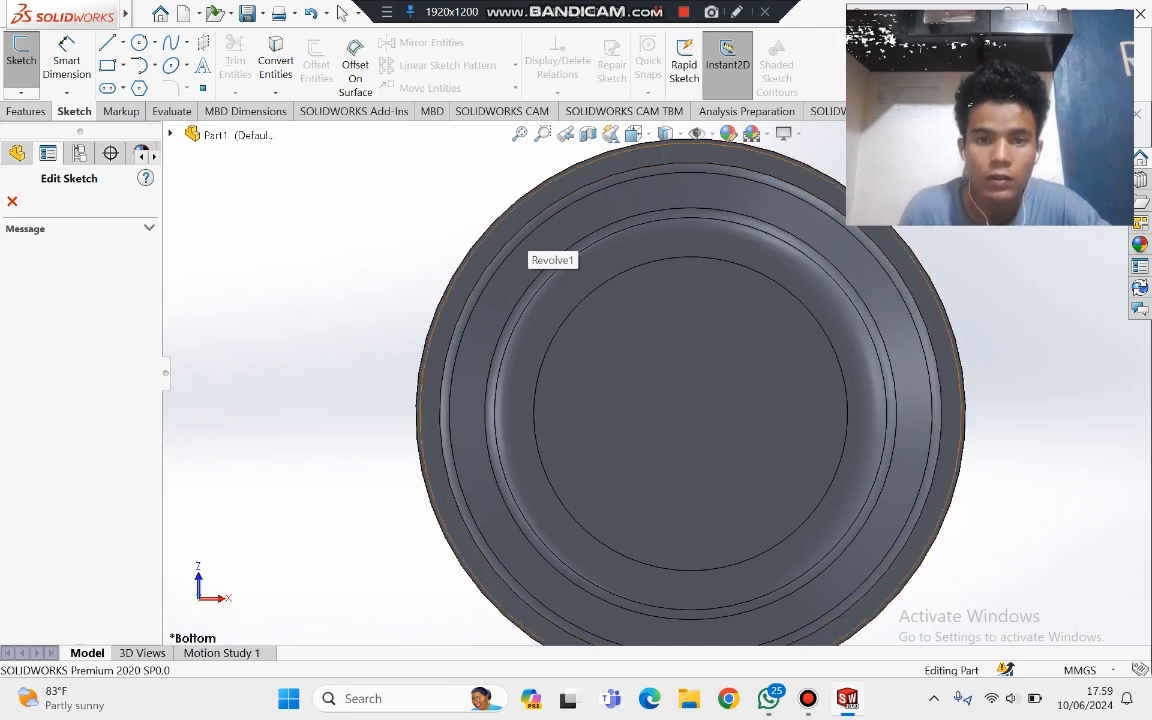
pyautogui.scroll(3, 516, 240)
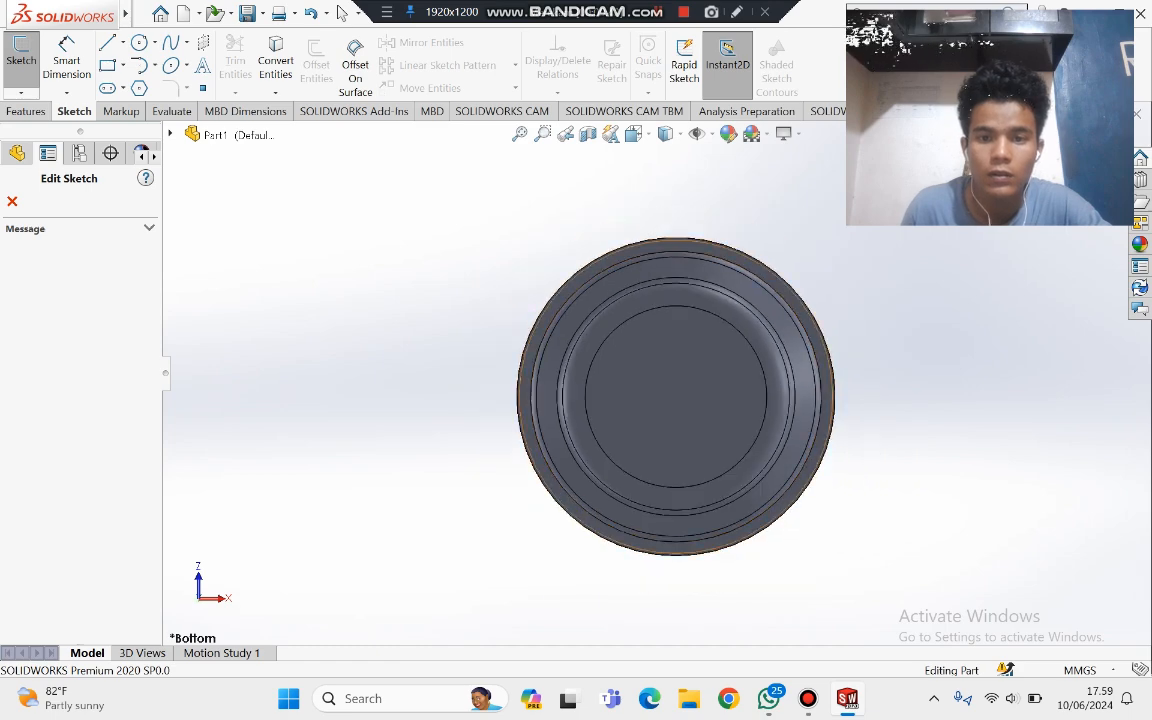
pyautogui.scroll(-2, 634, 326)
pyautogui.scroll(2, 664, 366)
pyautogui.scroll(-1, 668, 370)
pyautogui.scroll(-1, 727, 427)
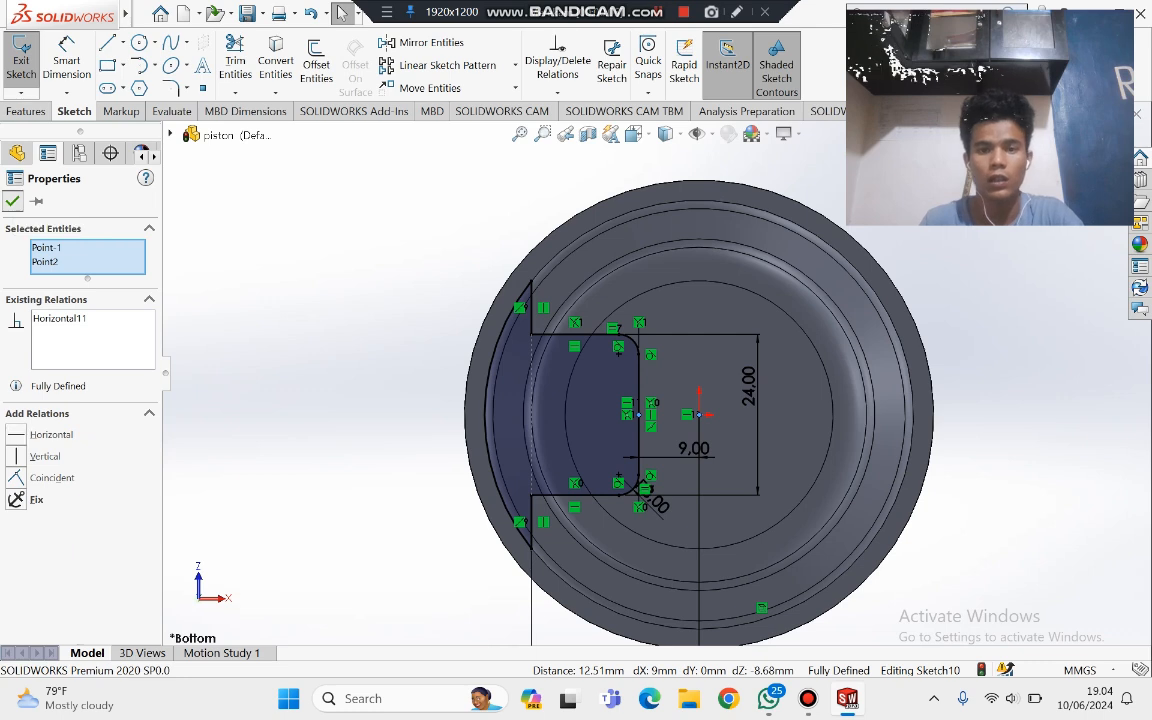
pyautogui.click(12, 201)
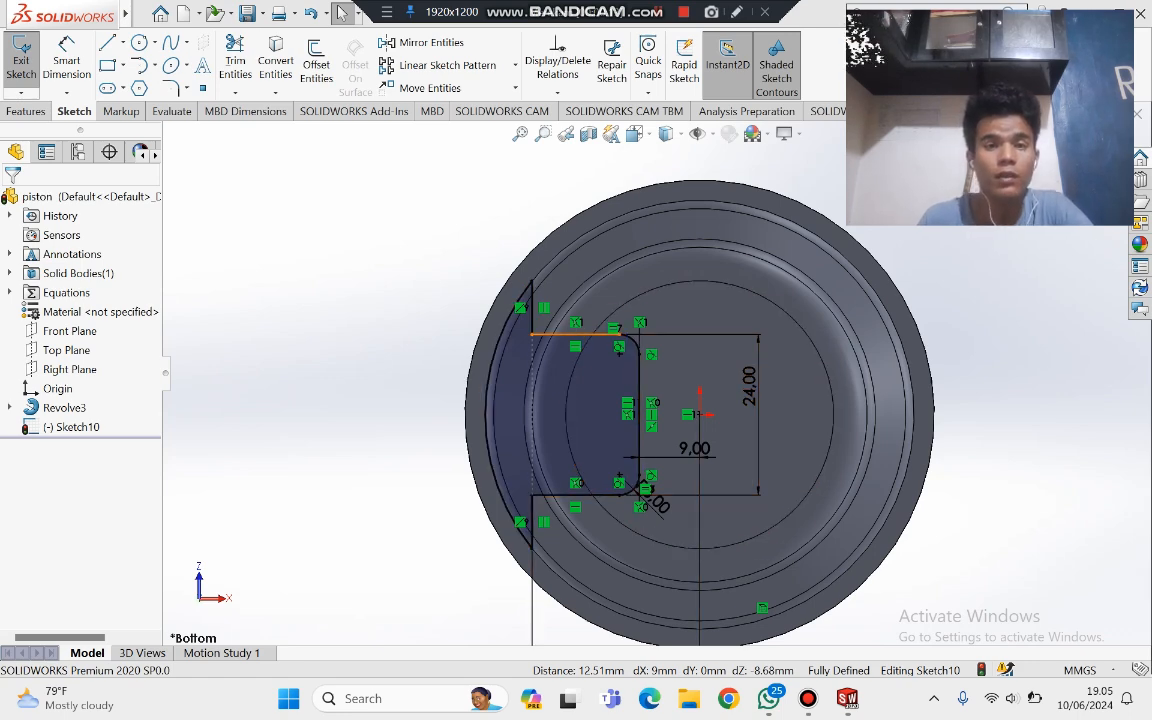
pyautogui.click(421, 42)
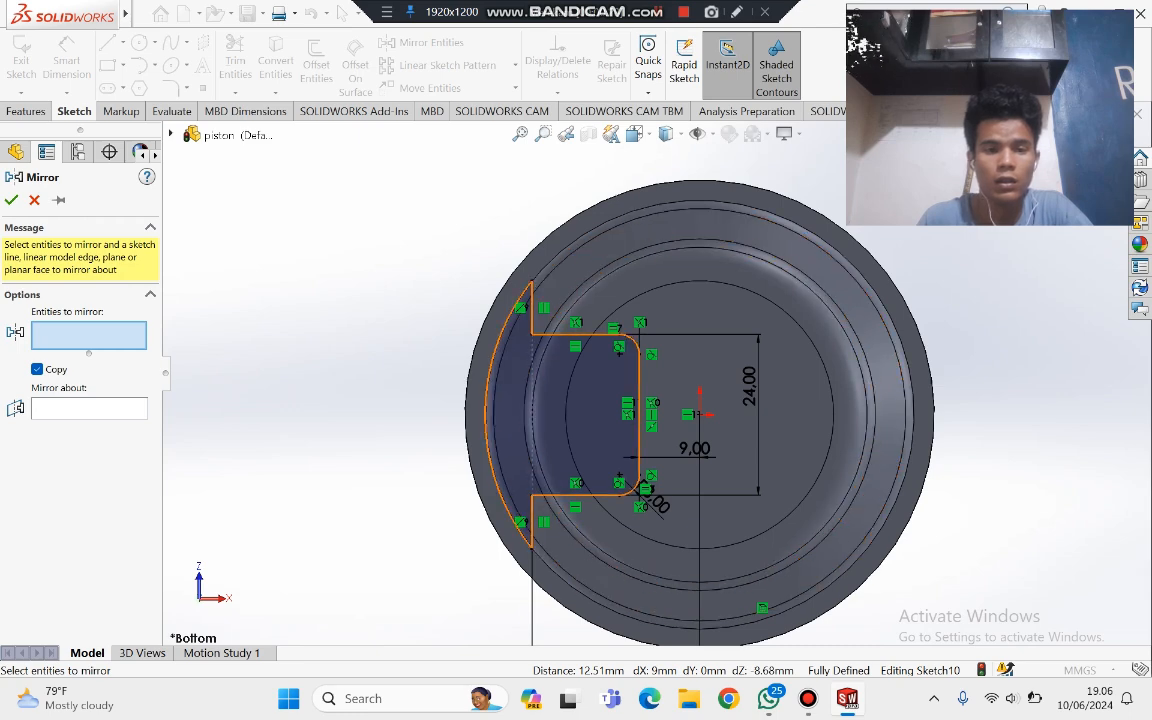
pyautogui.click(89, 408)
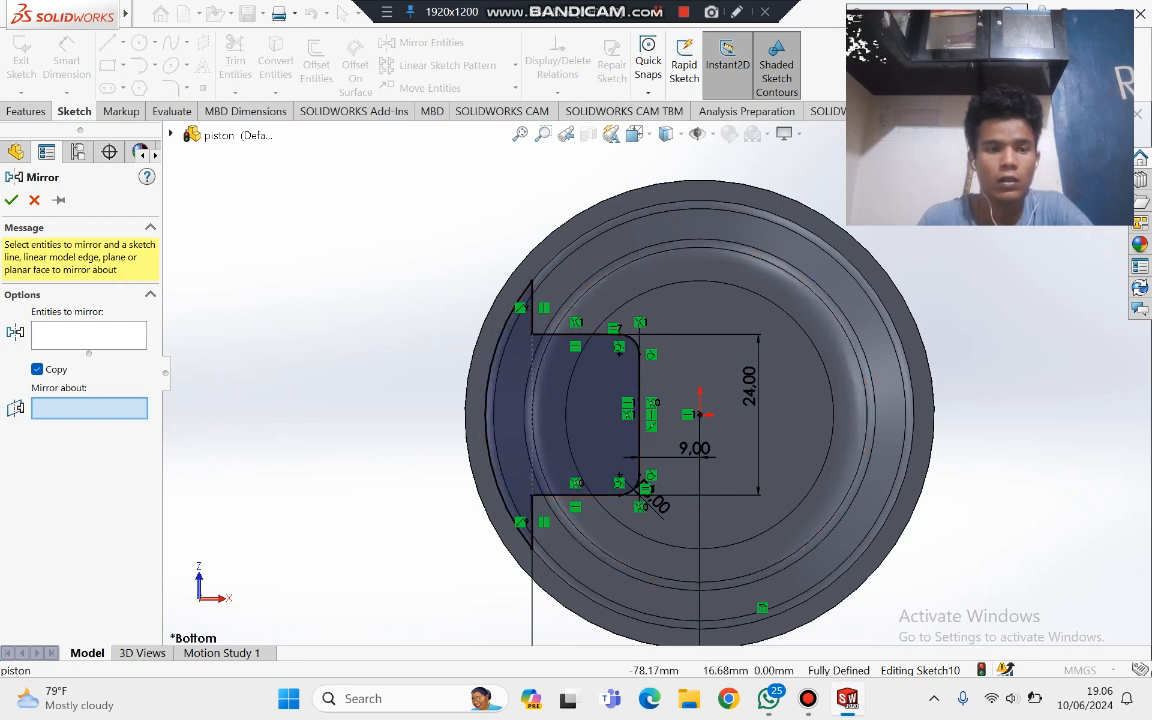
pyautogui.click(89, 335)
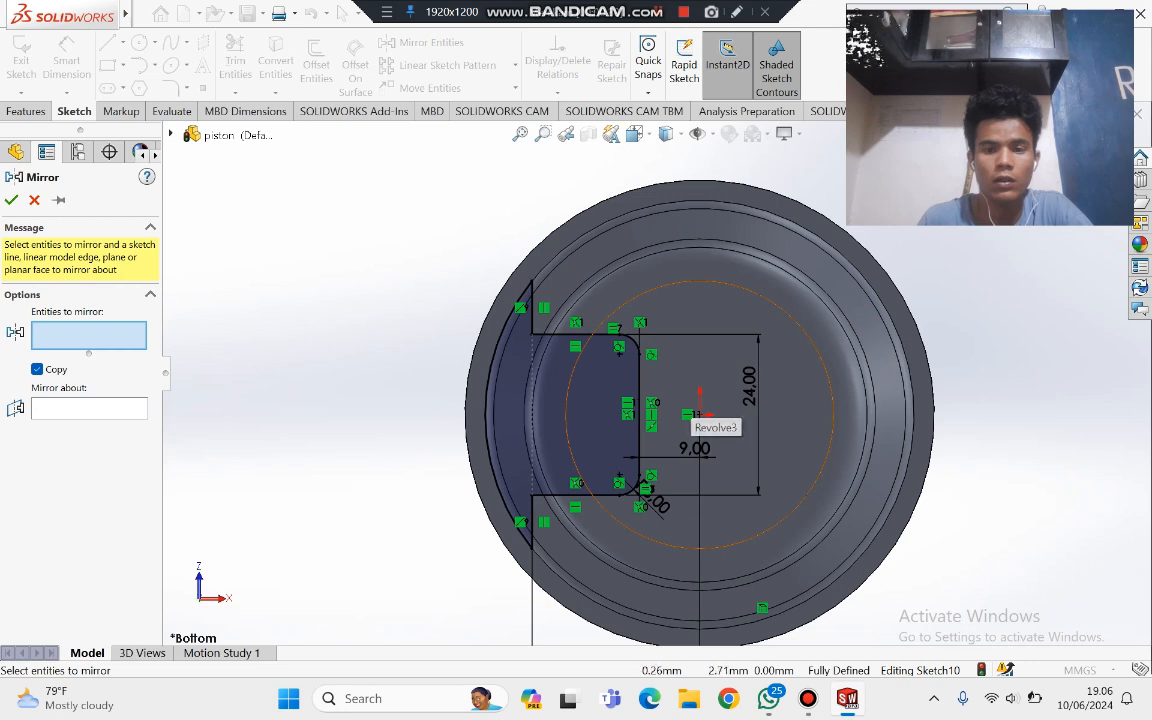
pyautogui.click(34, 200)
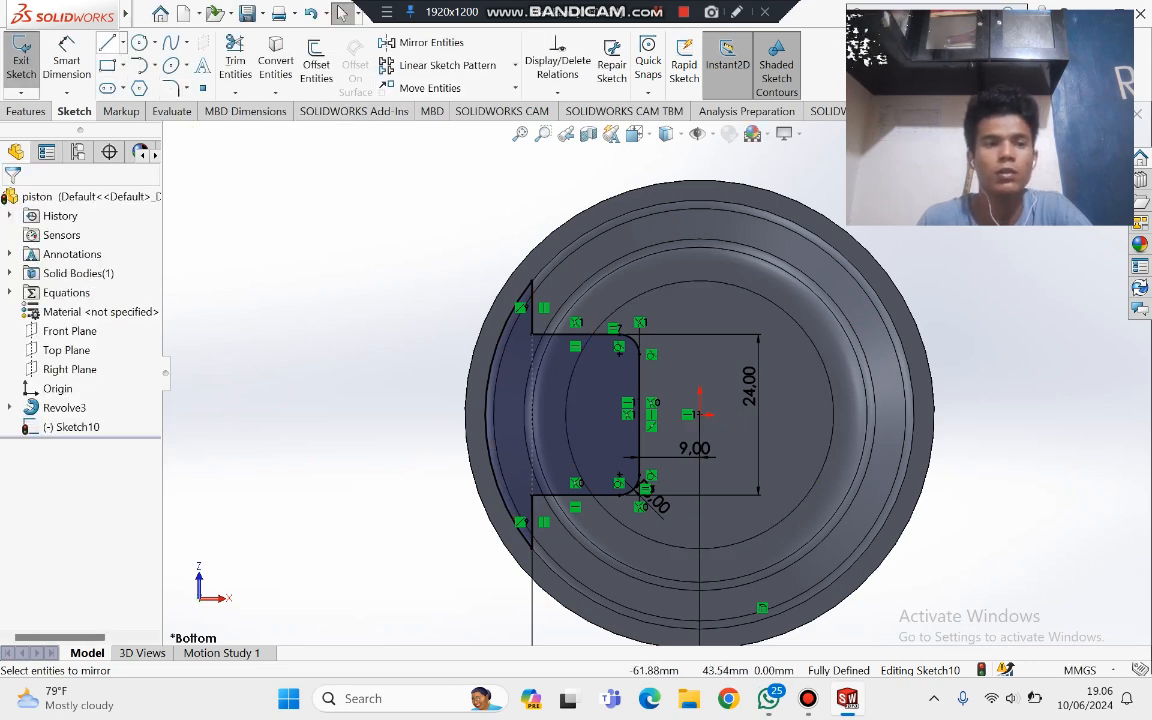
# Step: Draw a vertical centerline about 18 mm long upward from the origin
pyautogui.click(107, 42)
pyautogui.click(122, 42)
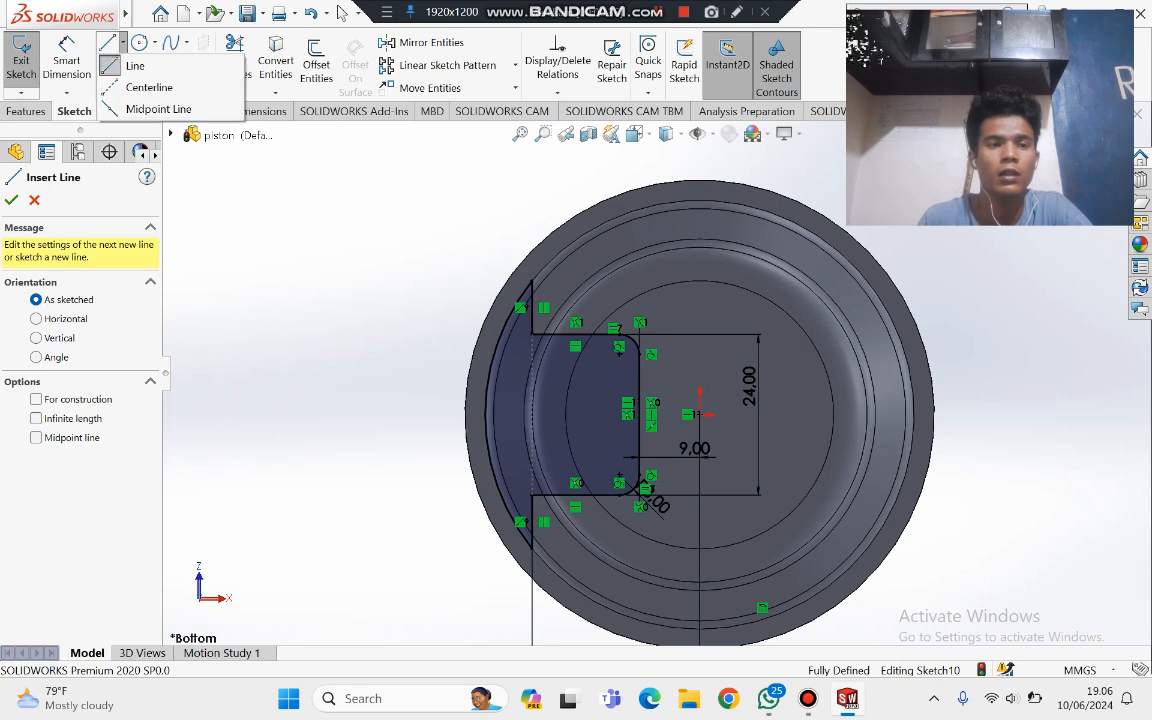
pyautogui.click(145, 87)
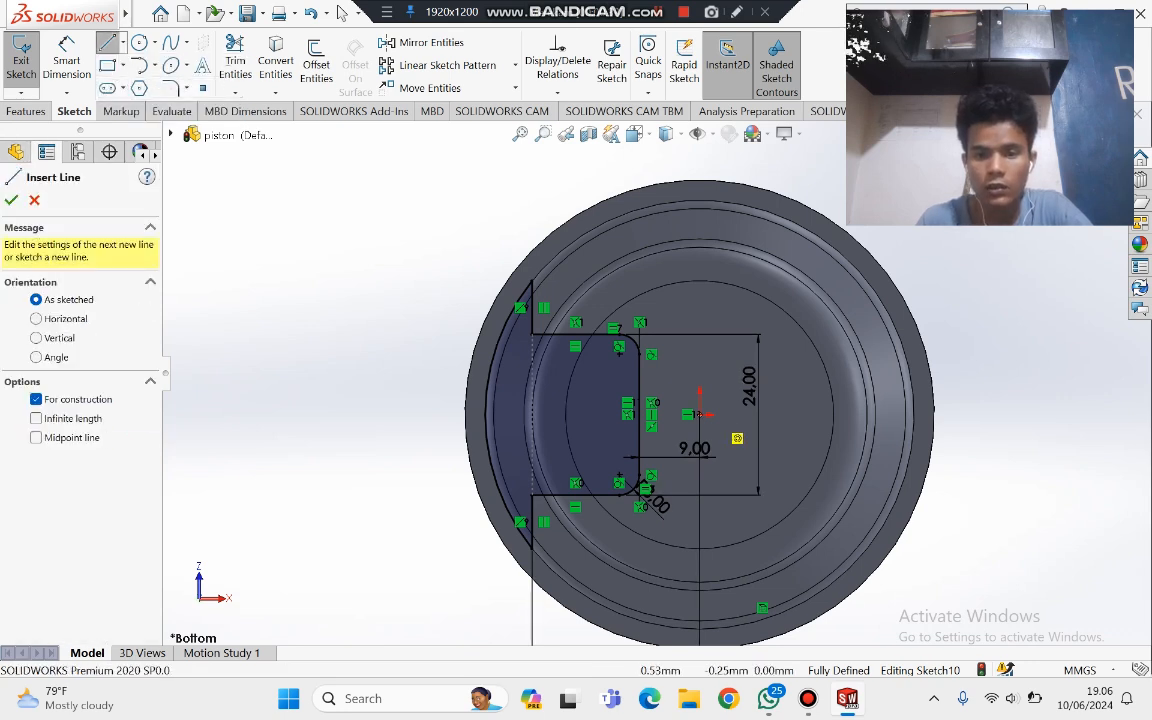
pyautogui.click(734, 436)
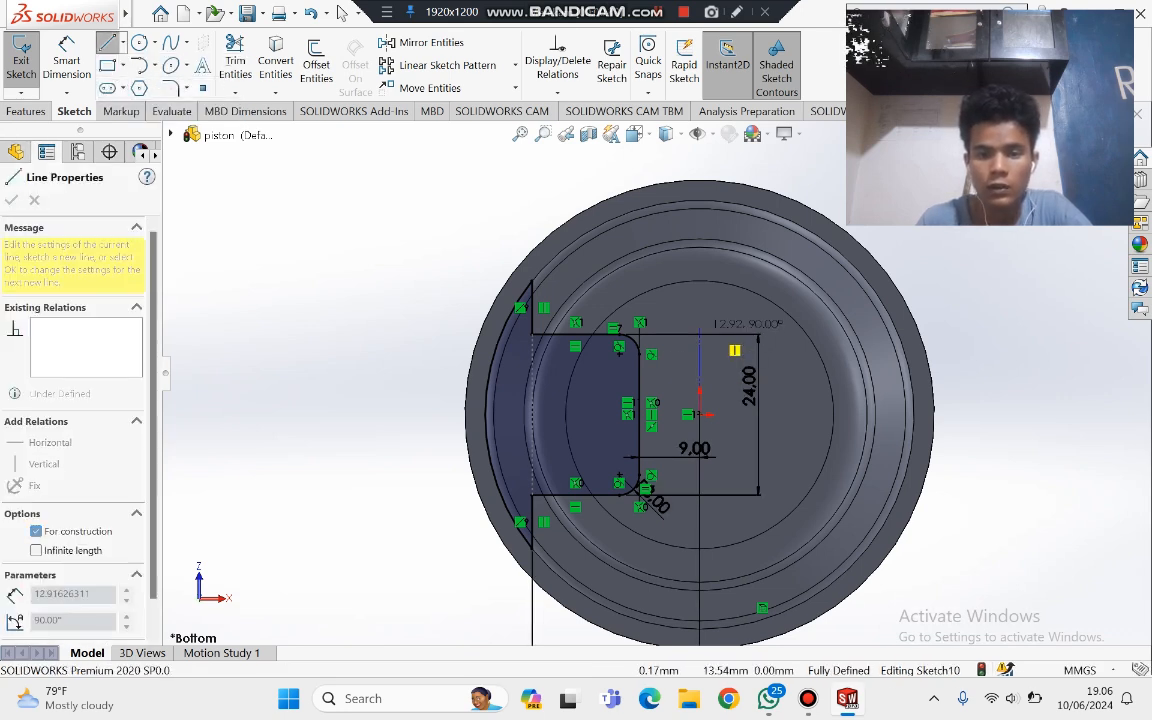
pyautogui.click(699, 296)
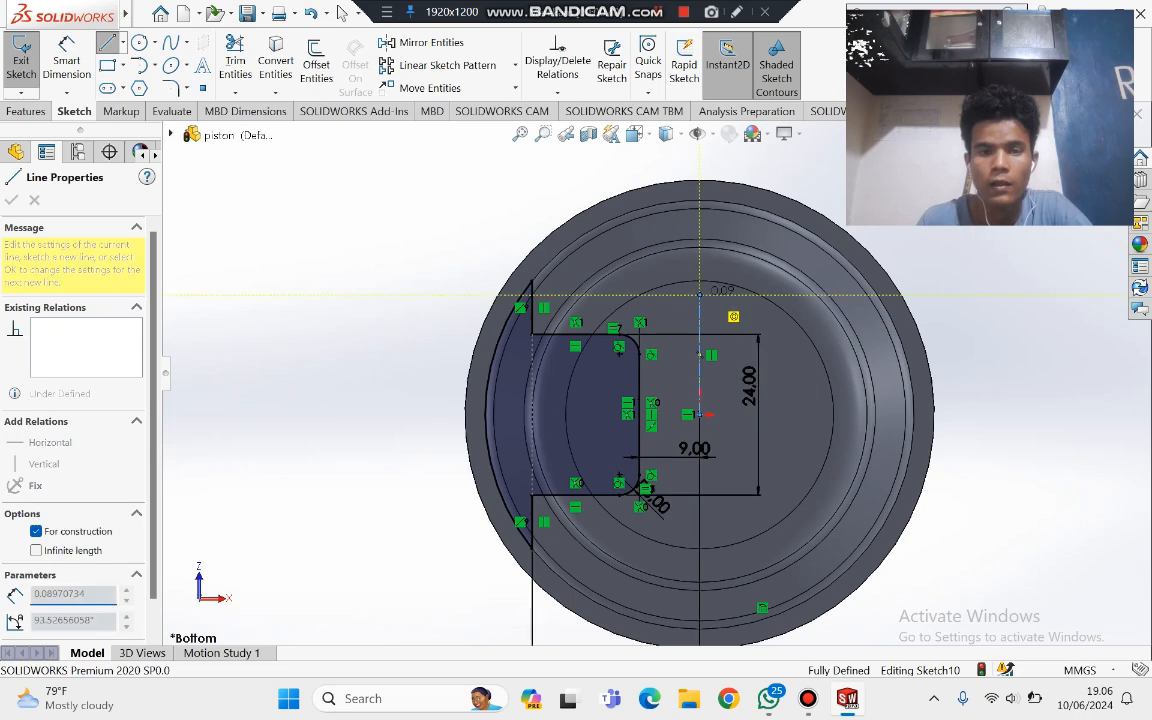
pyautogui.click(11, 200)
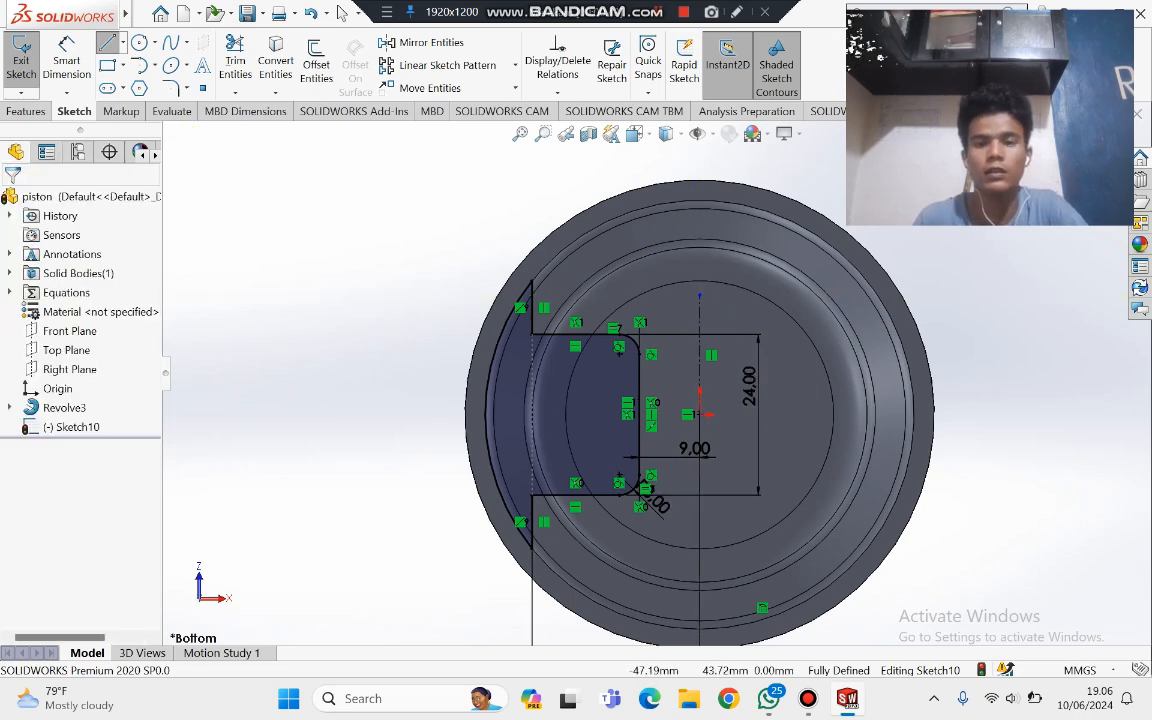
pyautogui.click(425, 42)
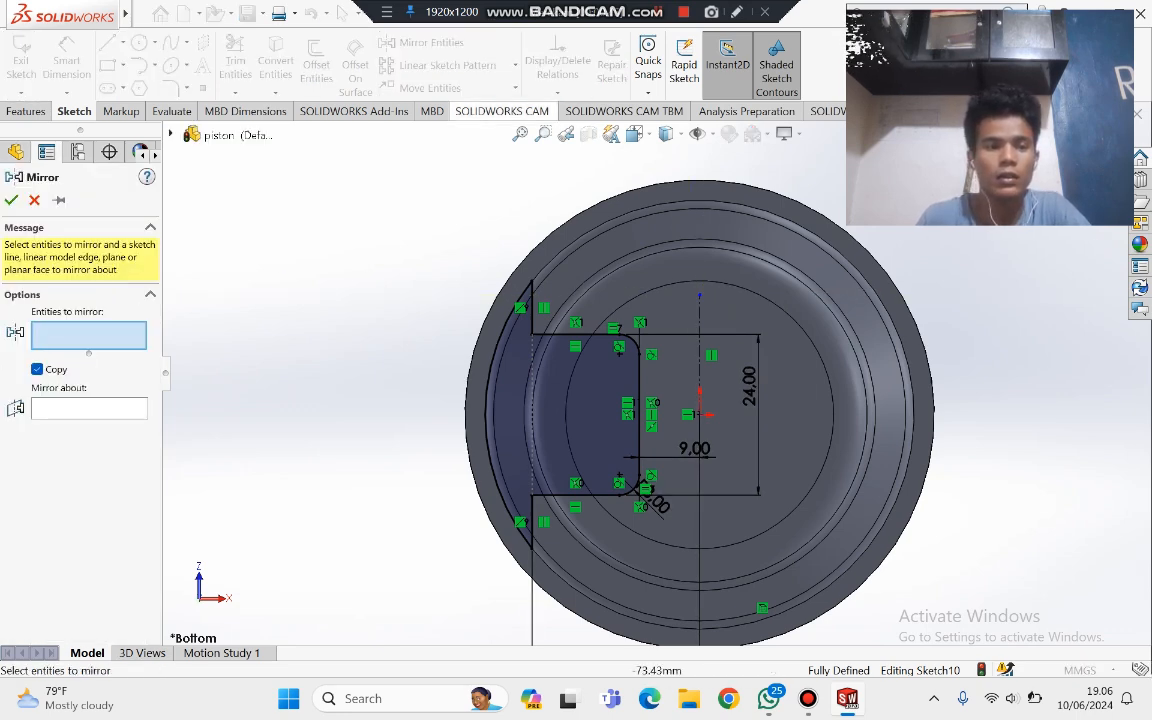
pyautogui.click(89, 408)
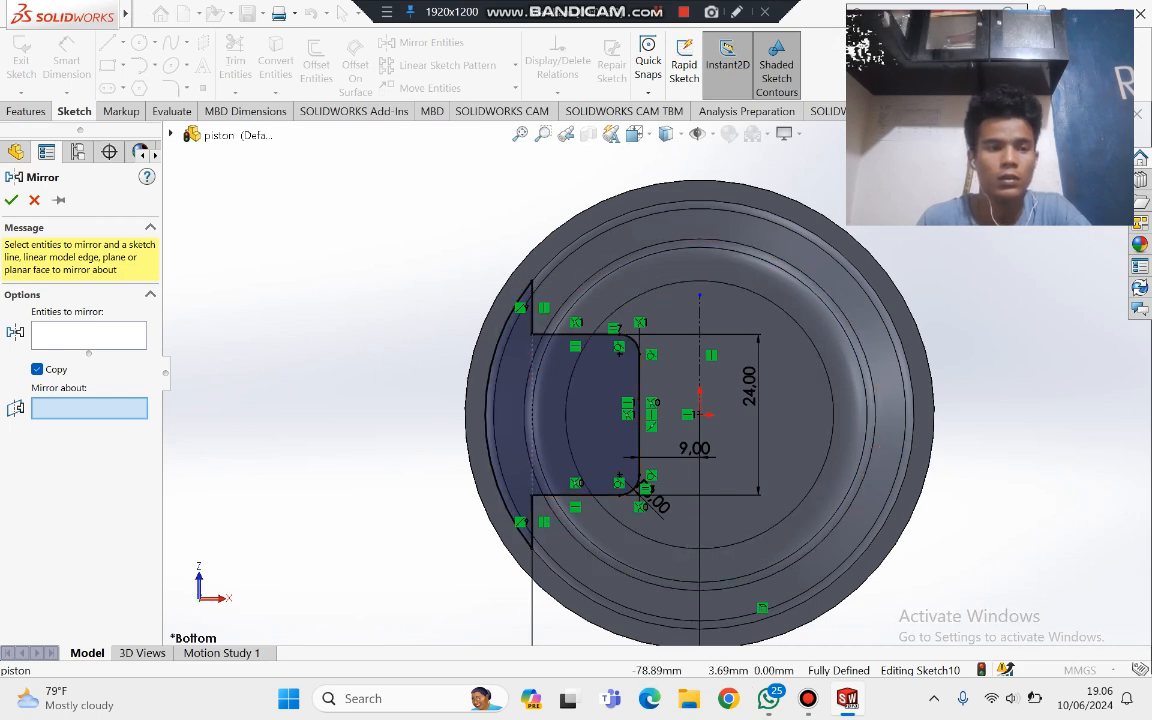
pyautogui.click(89, 335)
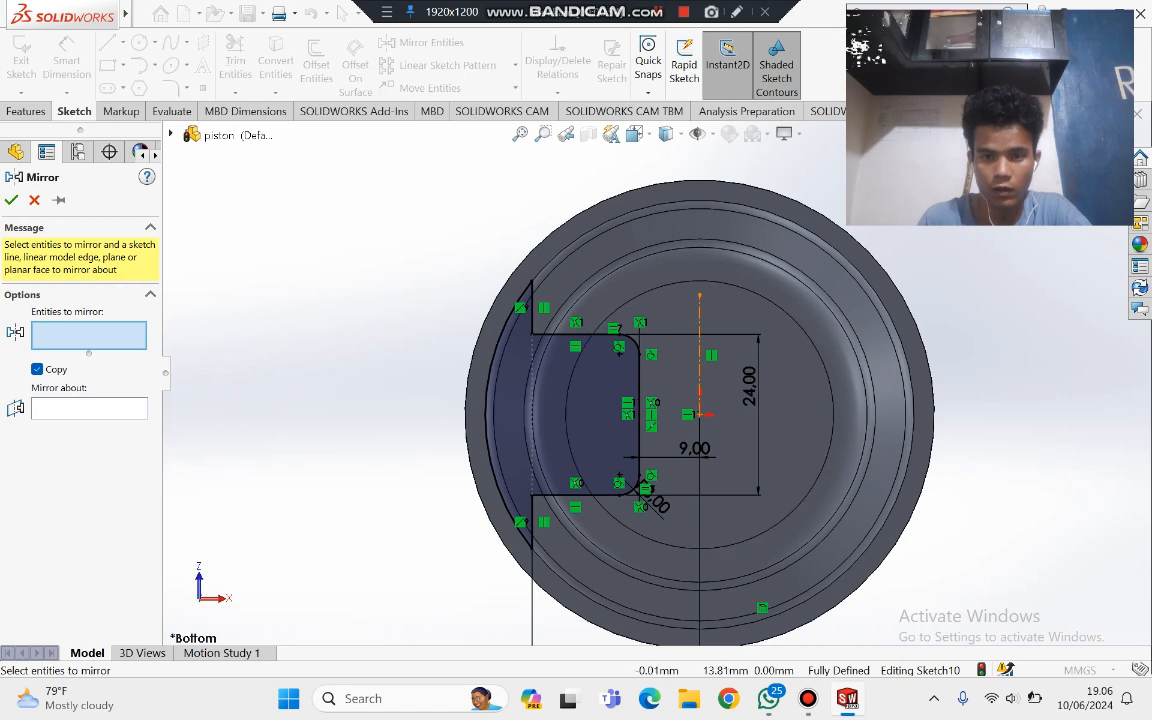
pyautogui.click(699, 310)
pyautogui.click(89, 409)
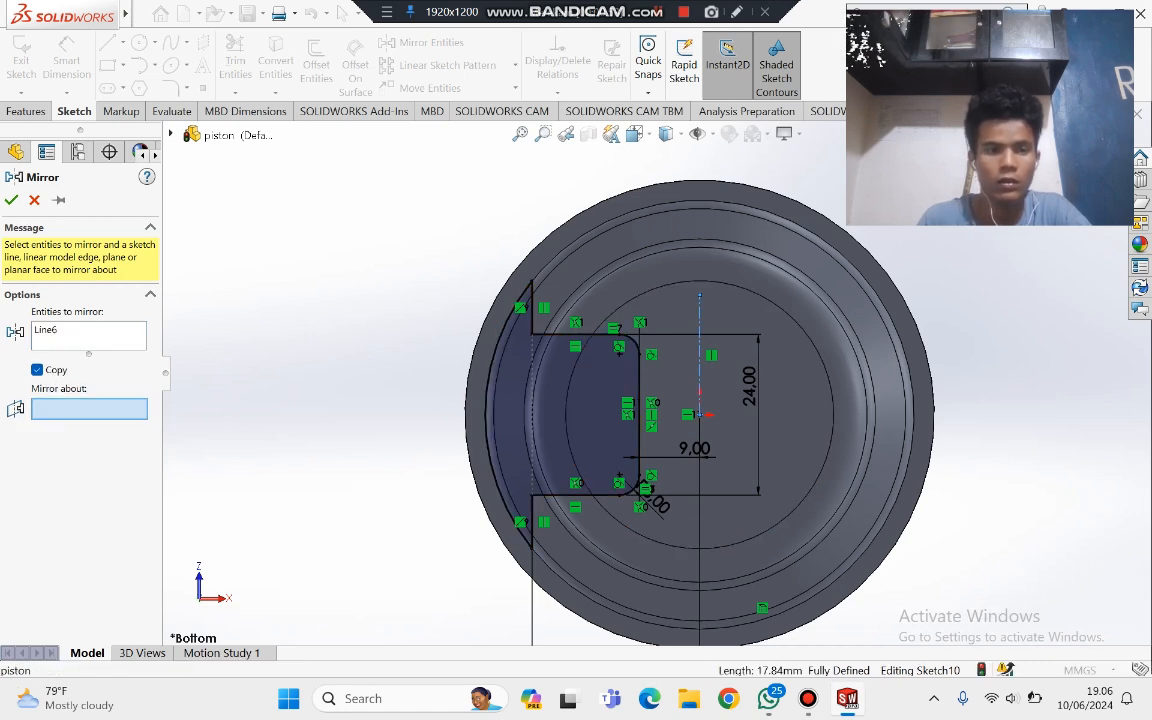
pyautogui.press('Escape')
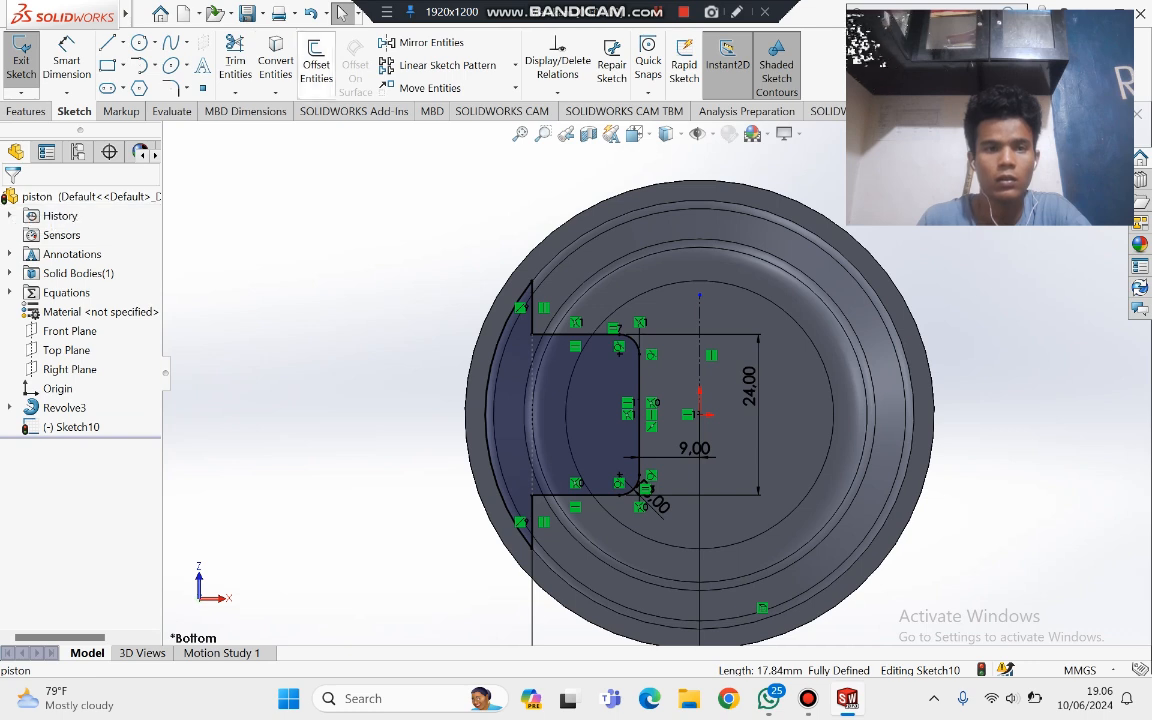
# Step: Mirror the whole closed profile, including its arcs and rounded corners, about the vertical centerline, keeping the original
pyautogui.click(428, 42)
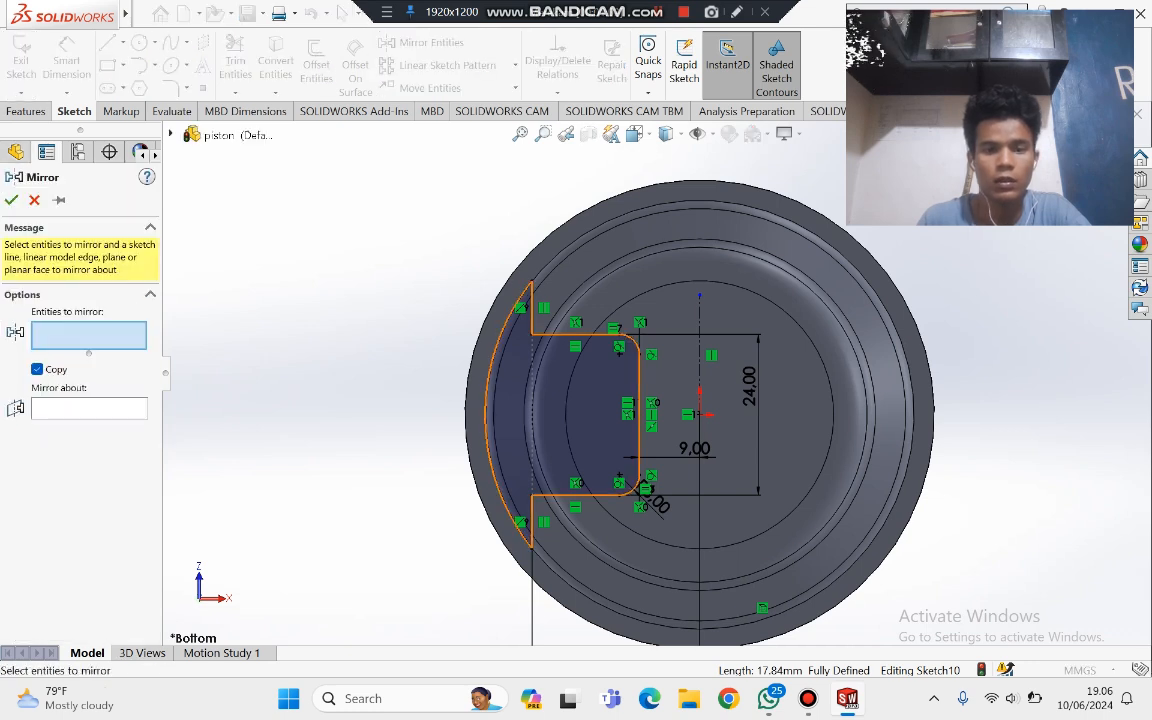
pyautogui.click(585, 415)
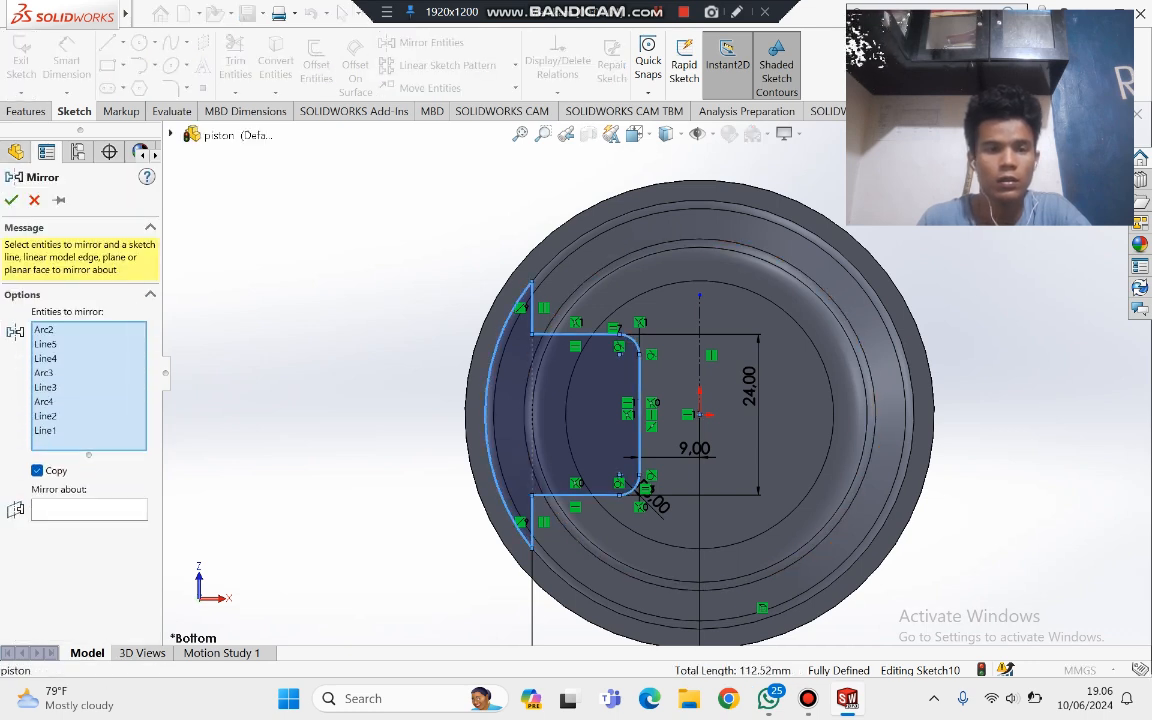
pyautogui.click(89, 510)
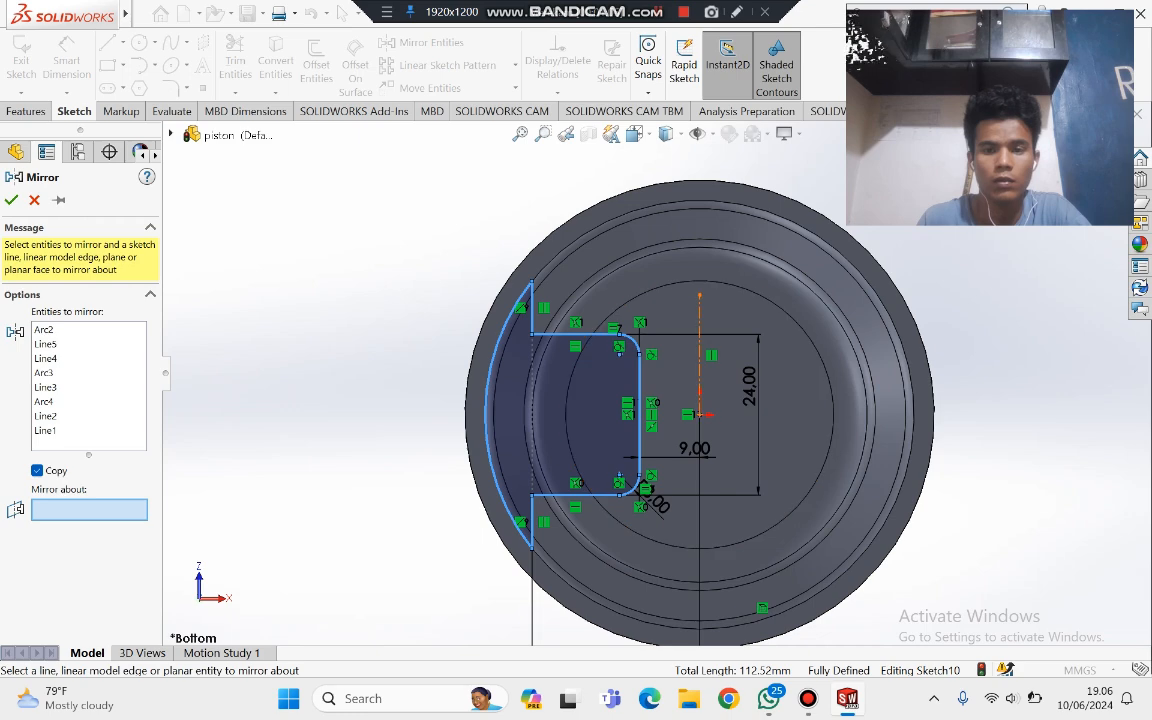
pyautogui.click(699, 360)
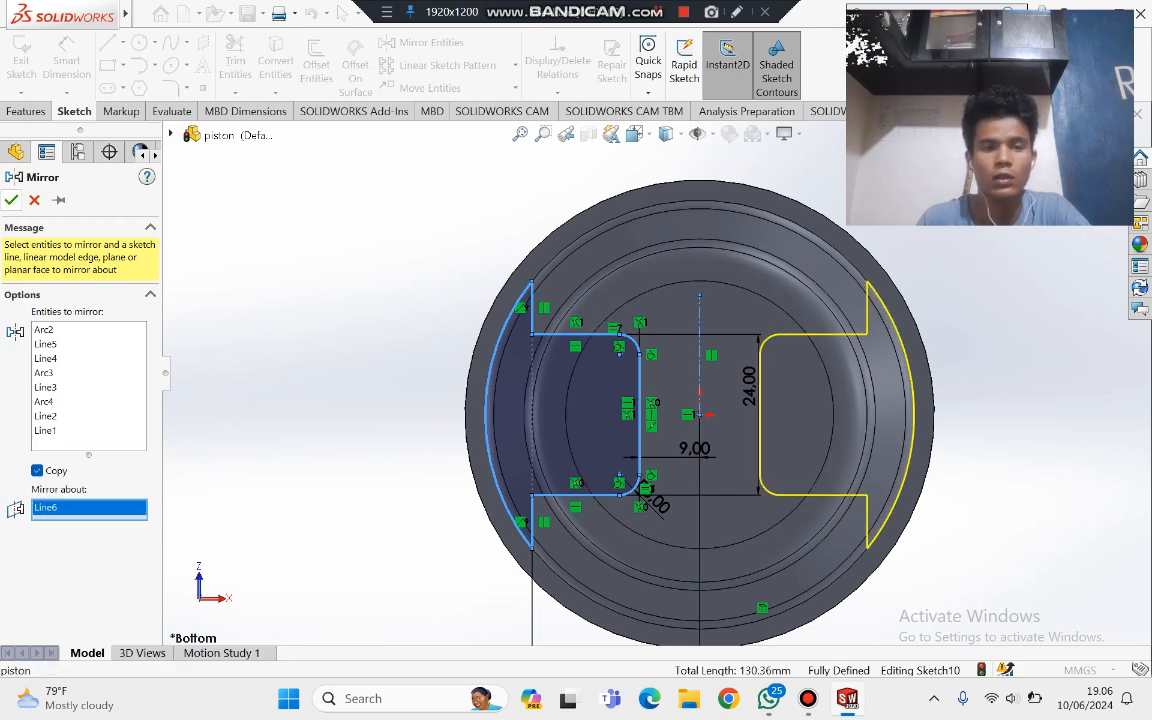
pyautogui.click(11, 200)
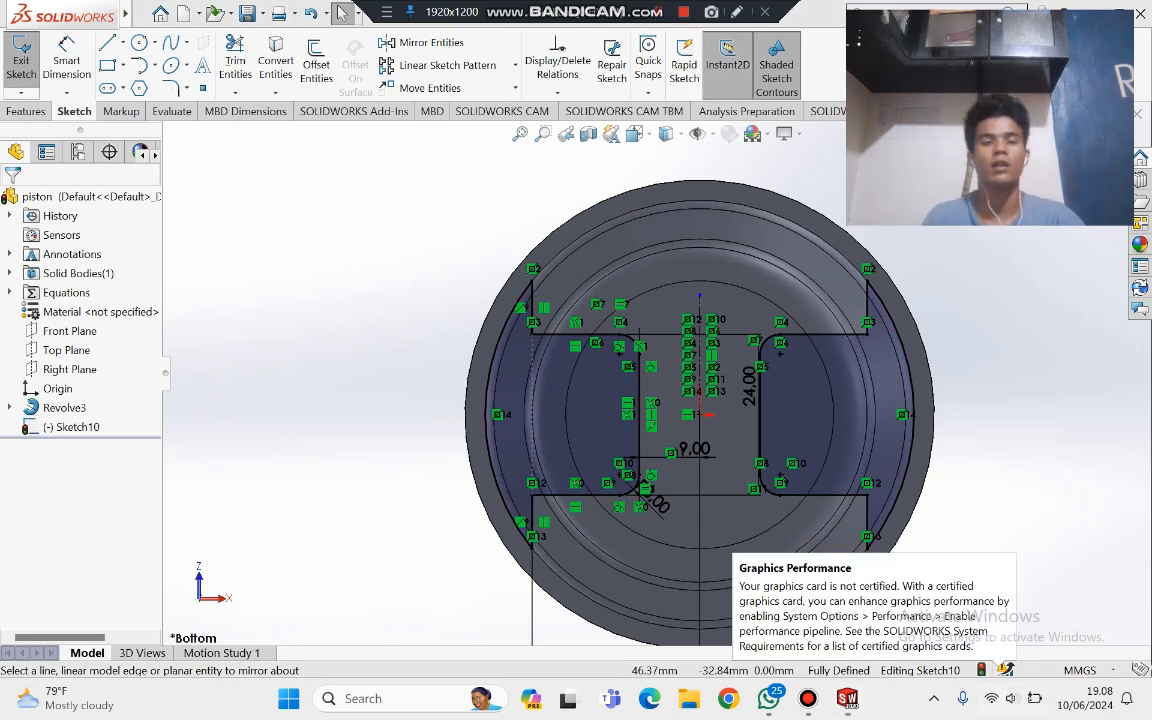
# Step: Extrude both profiles into the hollow body in the reversed direction with the Up To Next end condition, merging the result
pyautogui.click(26, 111)
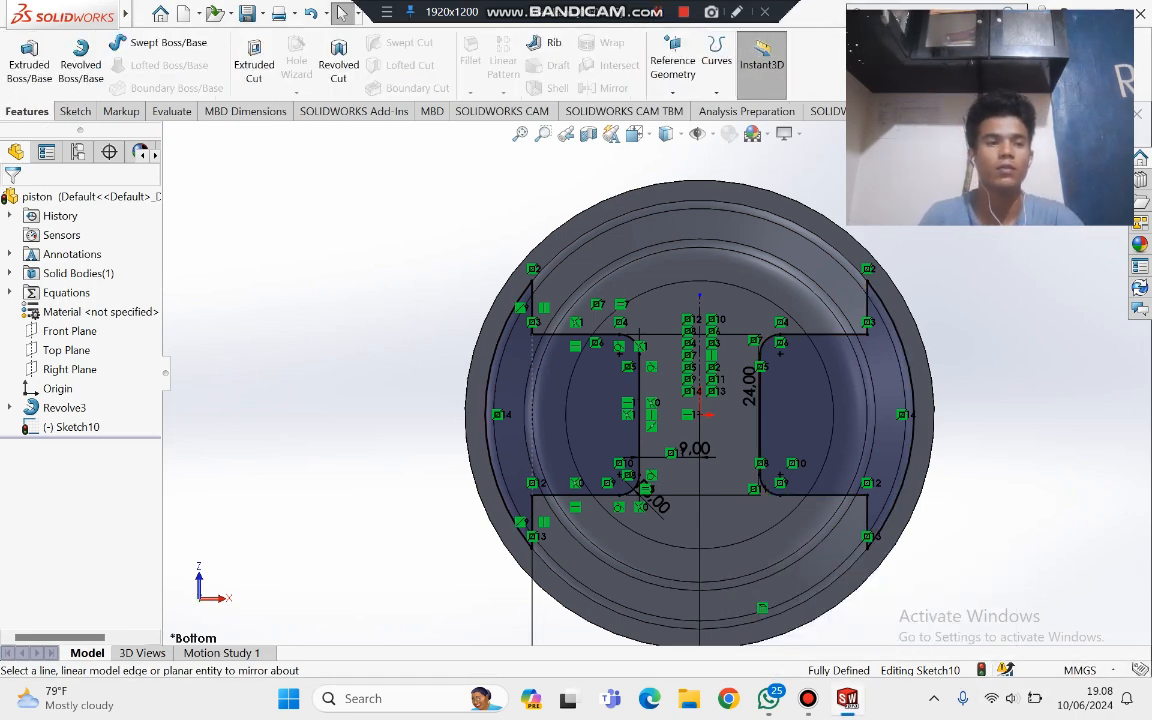
pyautogui.click(29, 62)
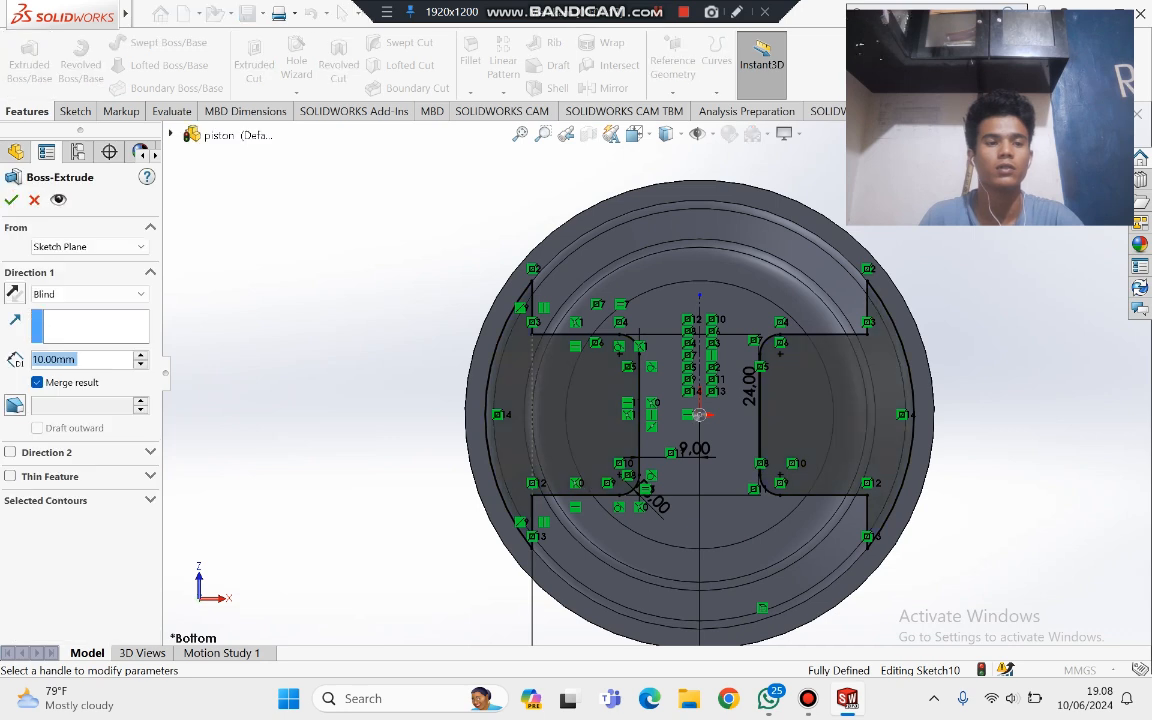
pyautogui.click(14, 294)
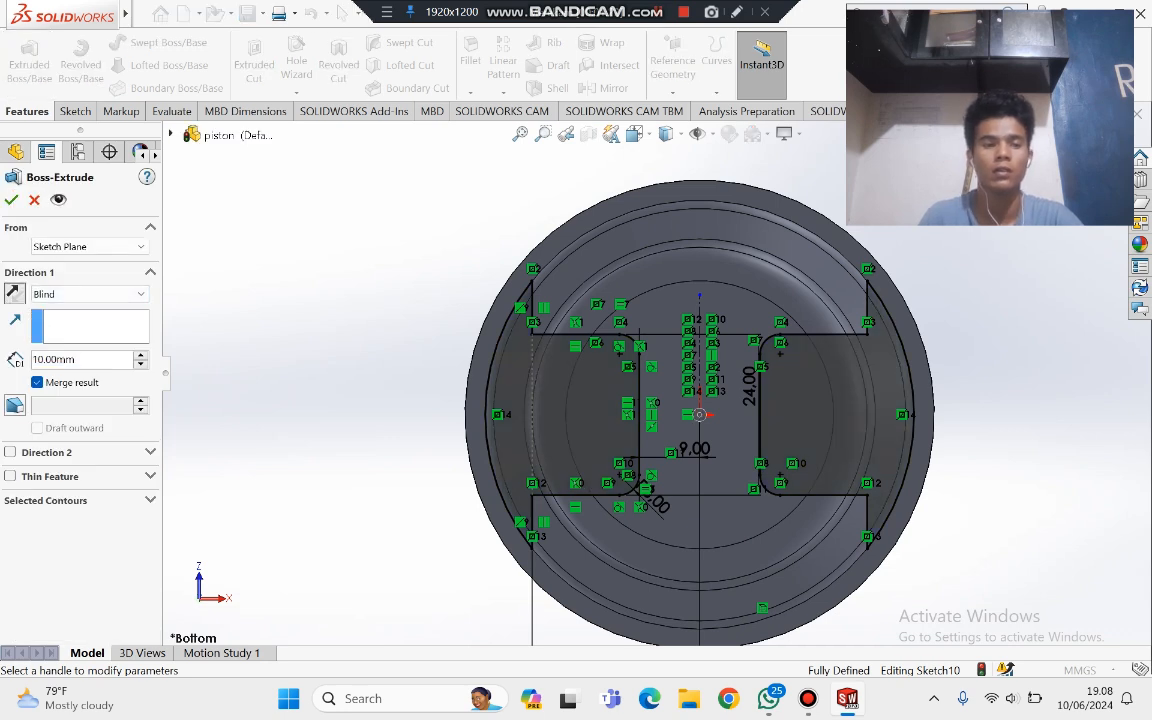
pyautogui.click(88, 294)
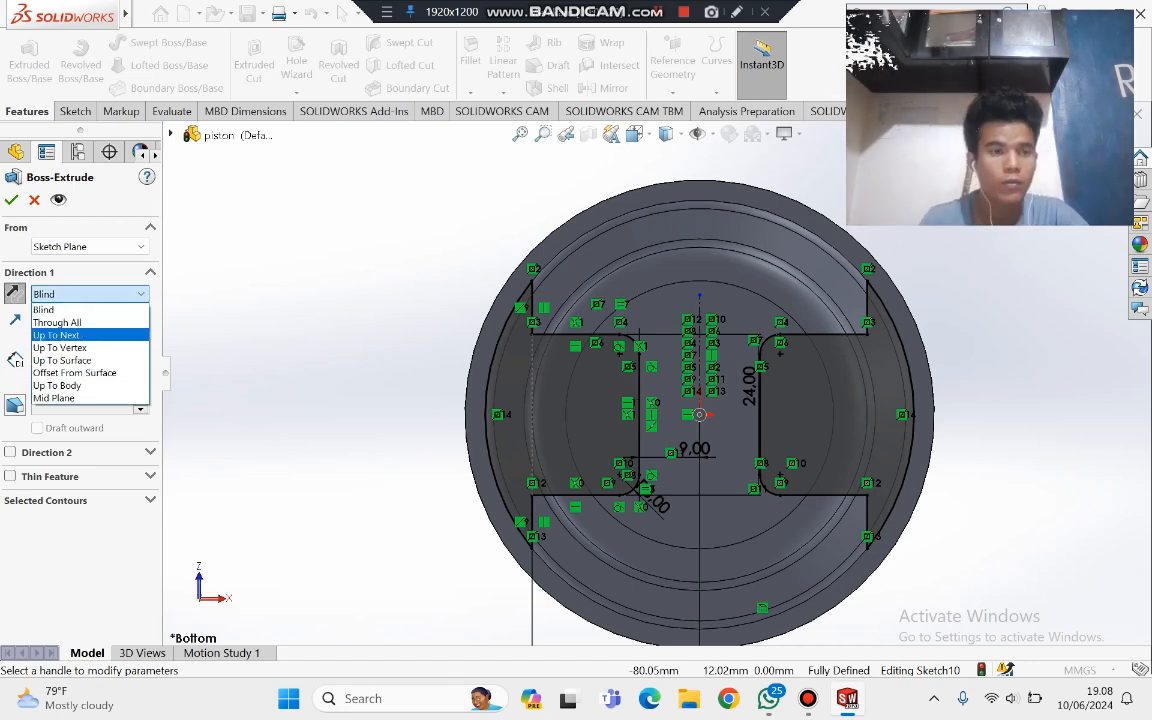
pyautogui.click(56, 335)
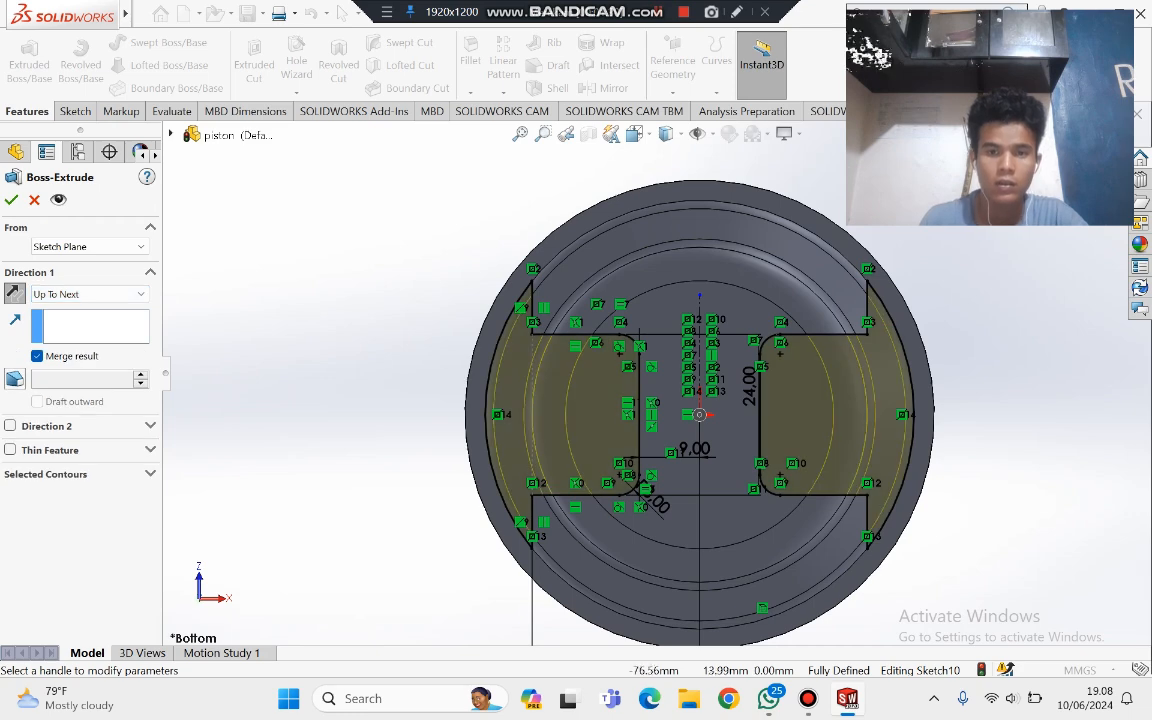
pyautogui.moveTo(346, 304); pyautogui.dragTo(330, 418, button='middle')
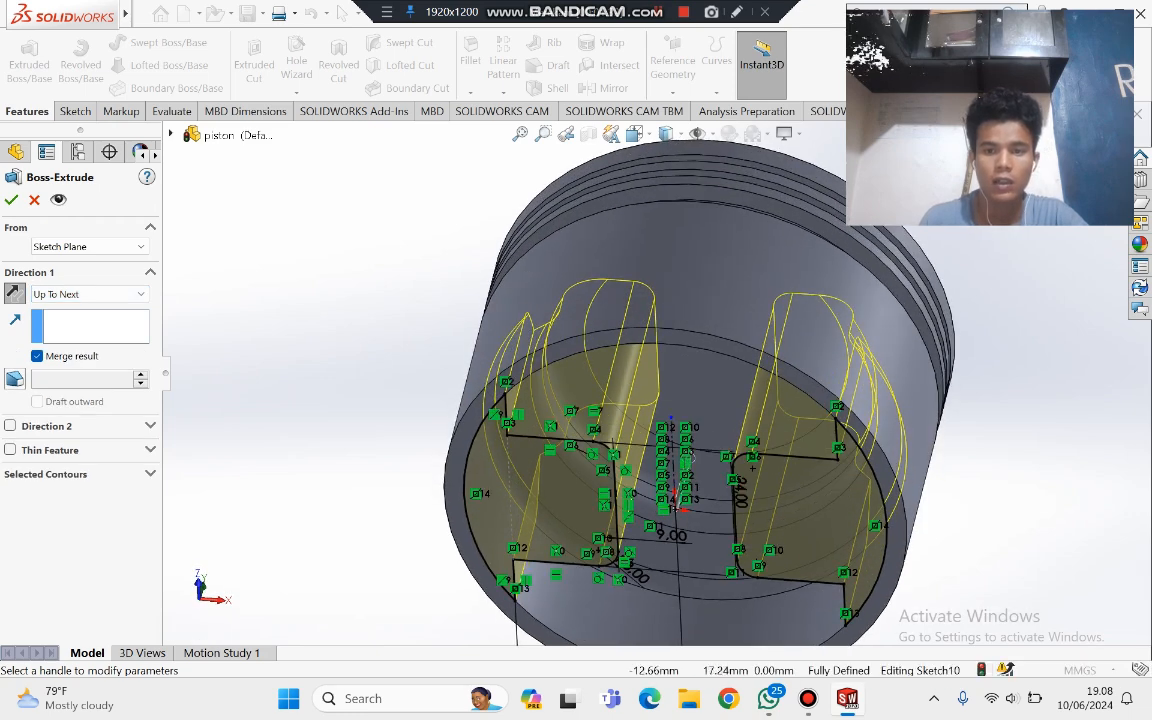
pyautogui.scroll(1, 660, 415)
pyautogui.scroll(-2, 683, 442)
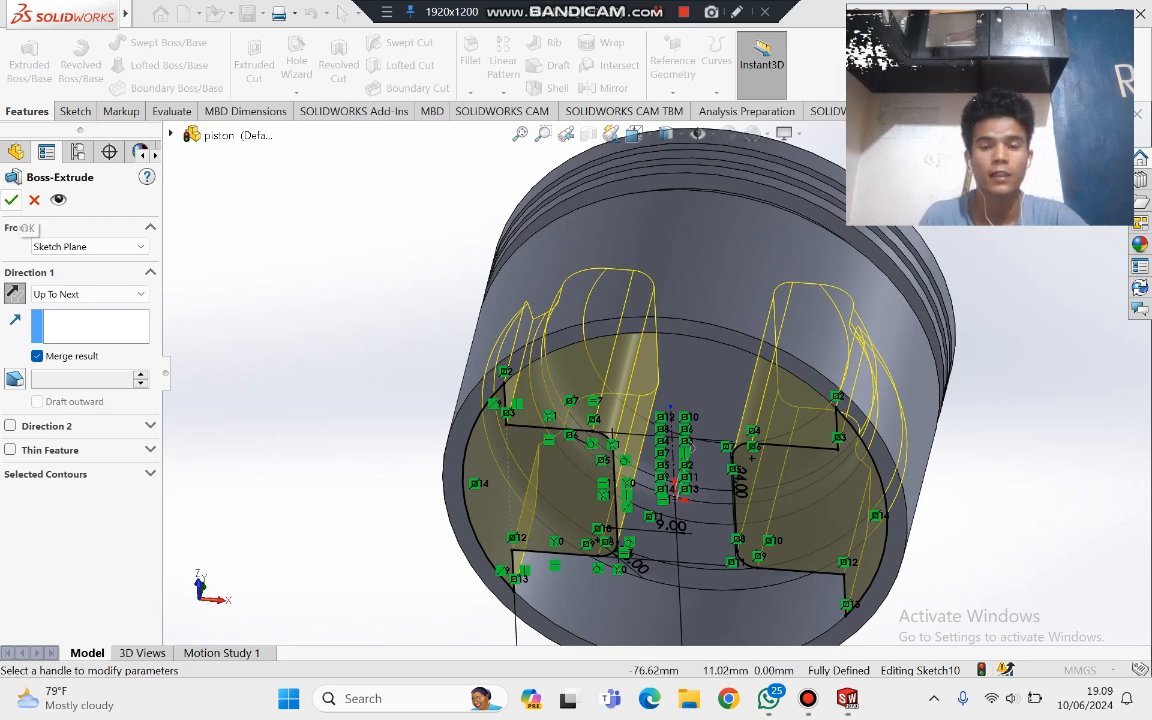
pyautogui.click(11, 200)
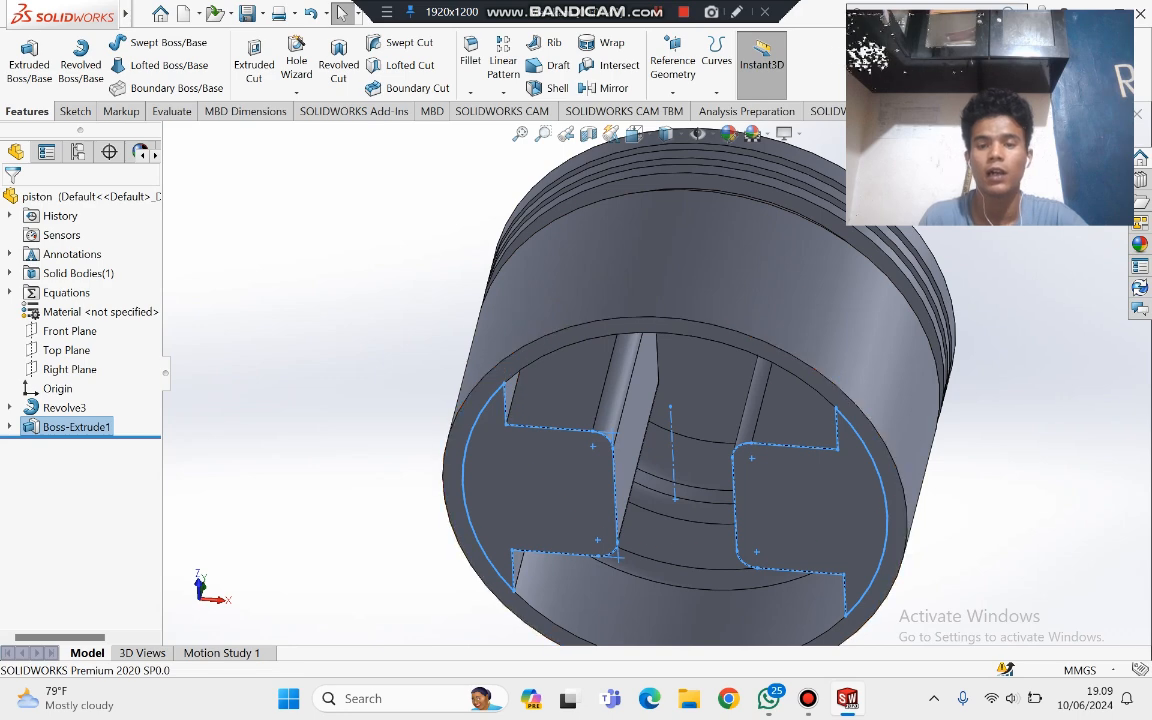
# Step: Inspect the extruded bosses and orient the view normal to the part's bottom face
pyautogui.scroll(1, 1005, 430)
pyautogui.scroll(-2, 1005, 430)
pyautogui.scroll(3, 1005, 430)
pyautogui.moveTo(1005, 430); pyautogui.dragTo(1015, 345, button='middle')
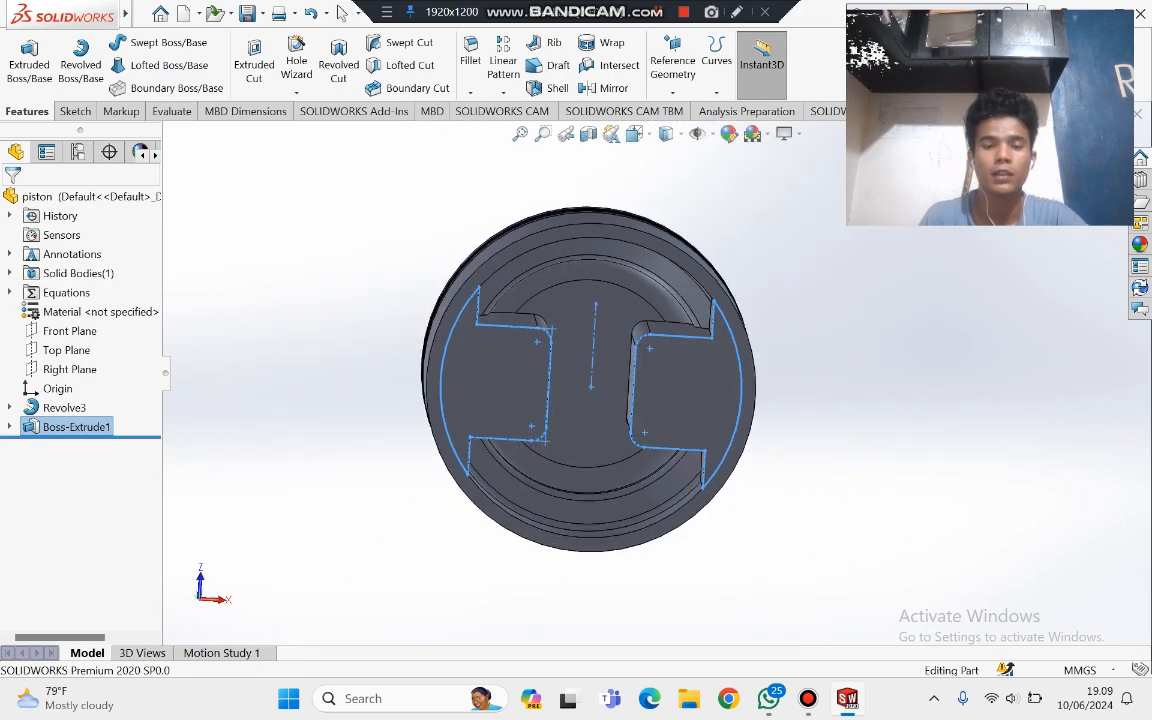
pyautogui.click(670, 384)
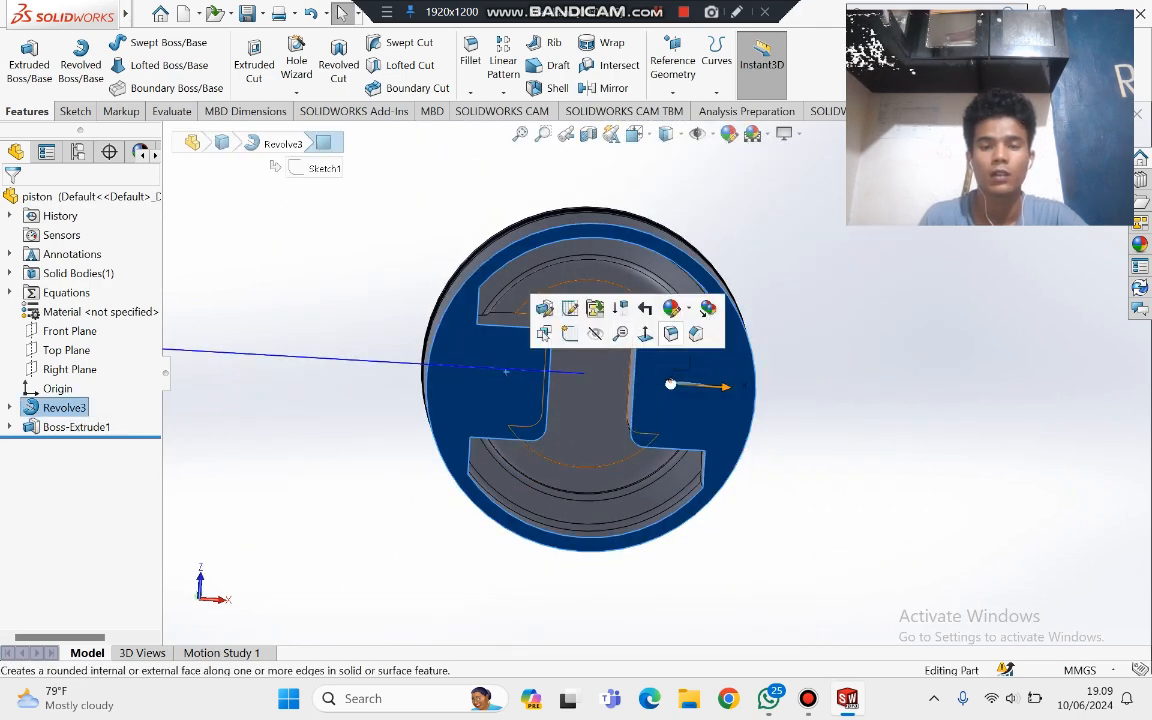
pyautogui.click(645, 333)
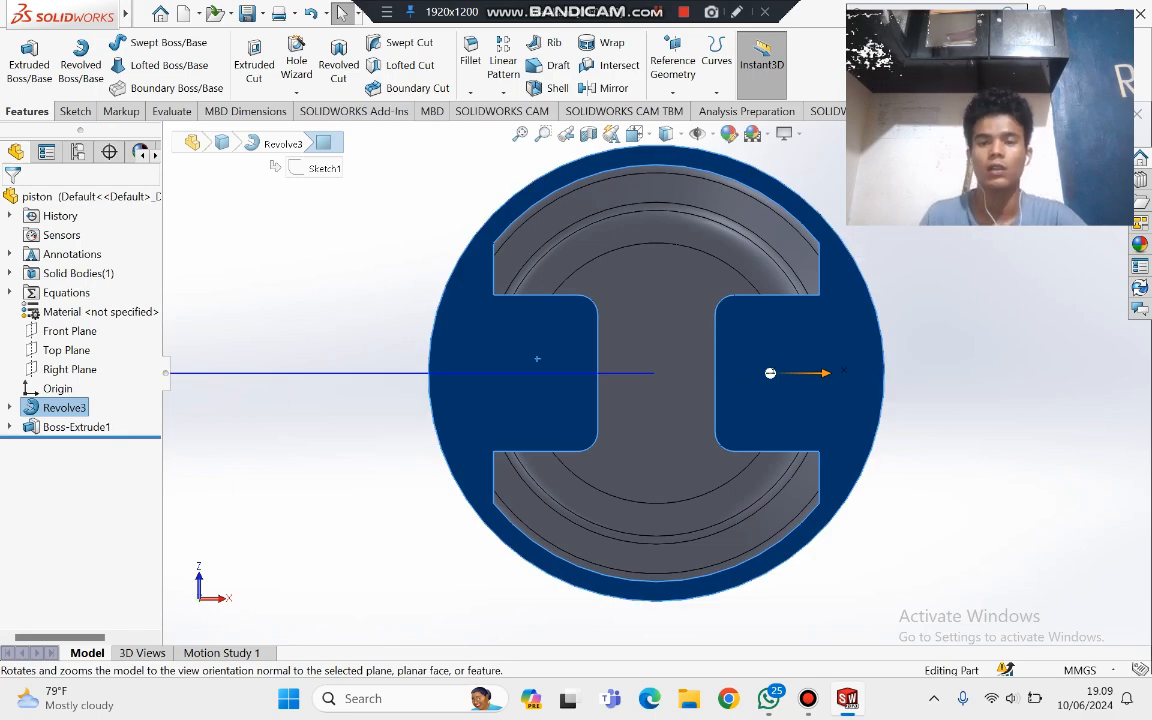
# Step: Start a sketch on the piston's bottom ring face and convert its outer circular edge into sketch geometry
pyautogui.moveTo(537, 358); pyautogui.dragTo(562, 355, button='middle')
pyautogui.click(564, 351)
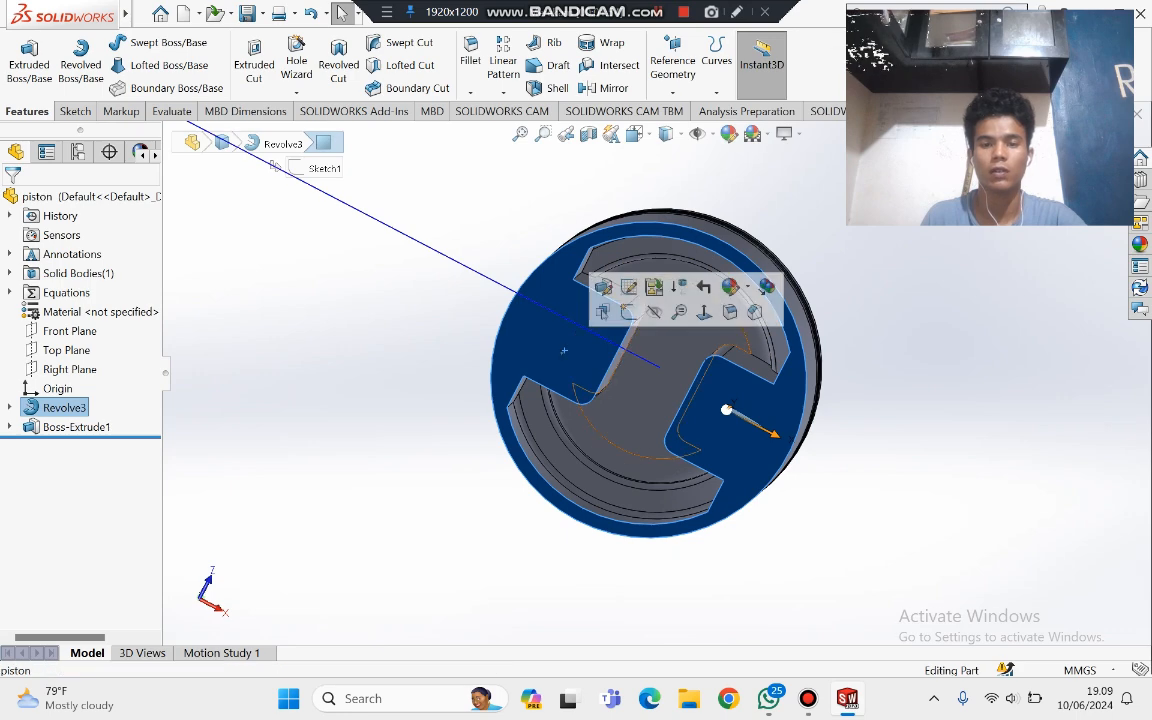
pyautogui.click(704, 312)
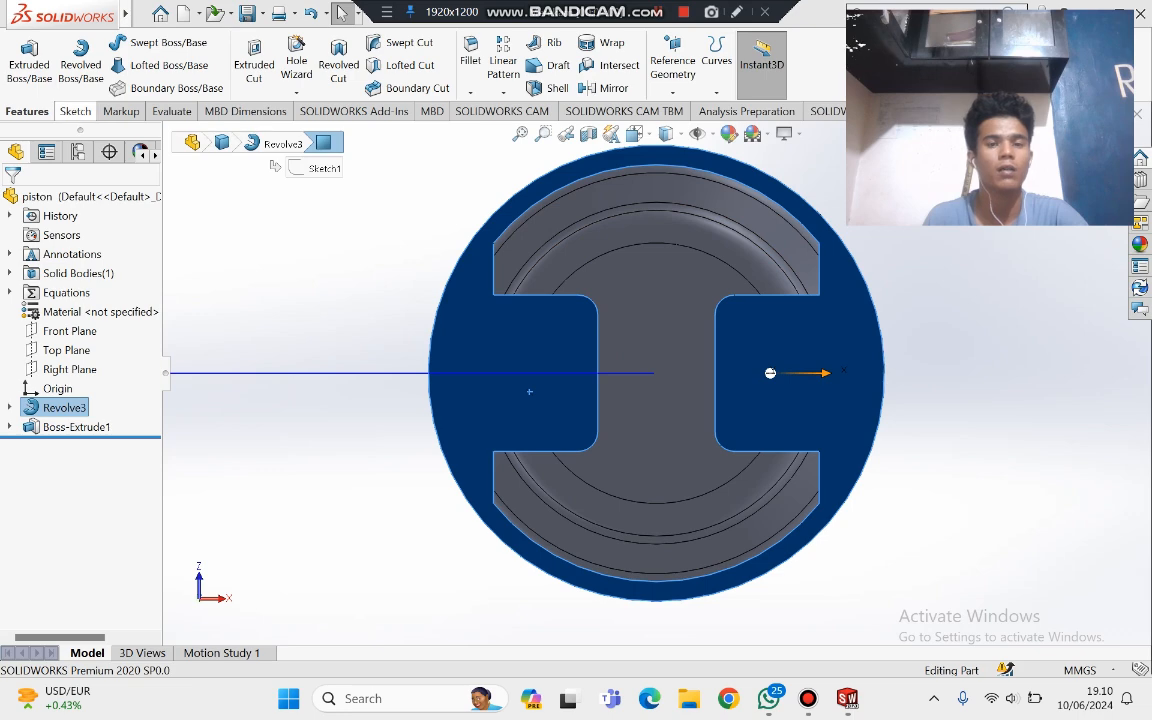
pyautogui.click(75, 111)
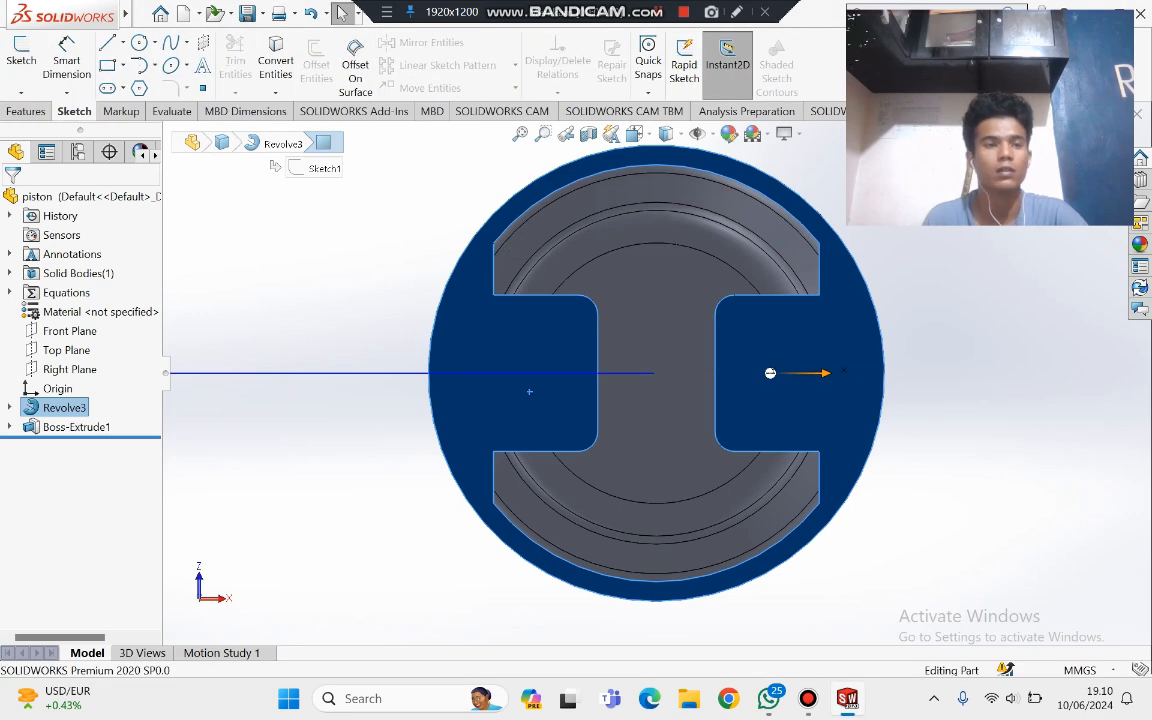
pyautogui.click(21, 55)
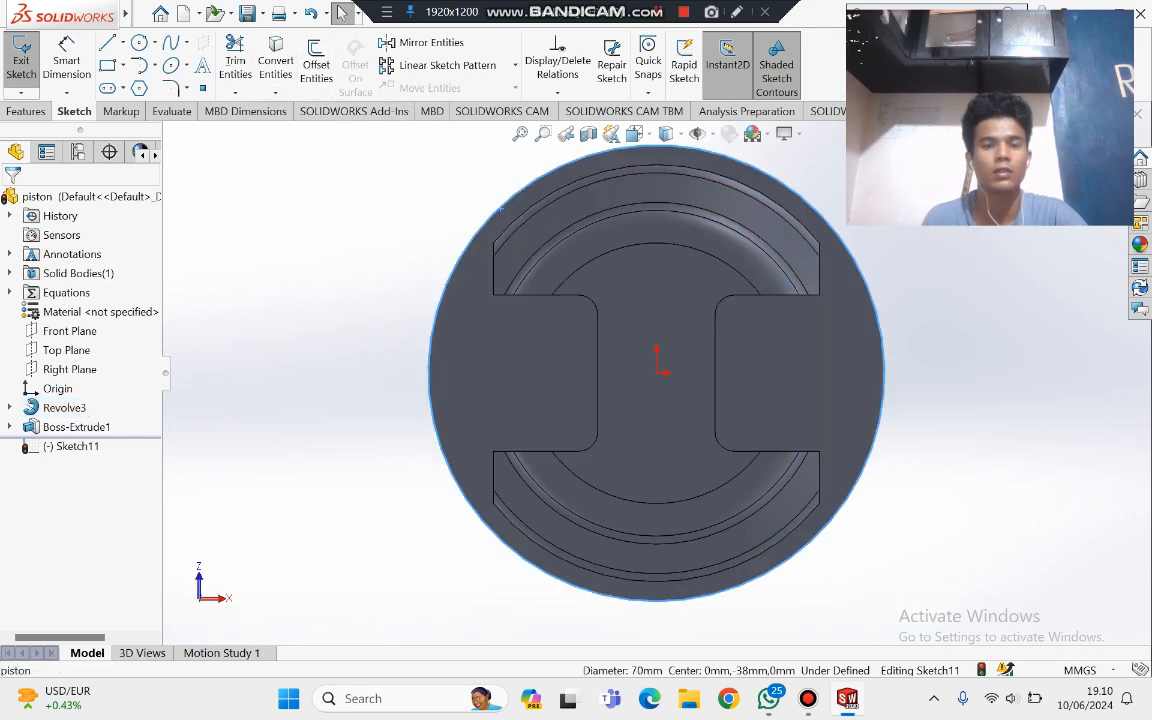
pyautogui.click(275, 62)
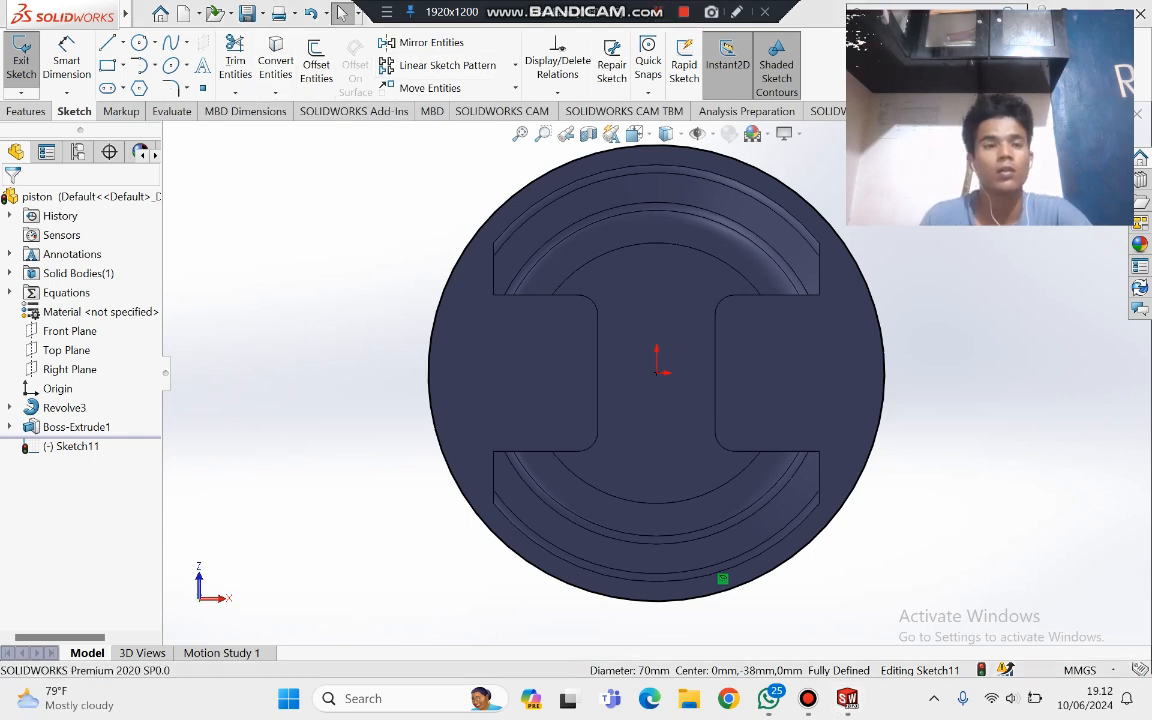
# Step: Draw two vertical chord lines about 35 mm long across the converted circle, one just outside each internal boss
pyautogui.press('l')
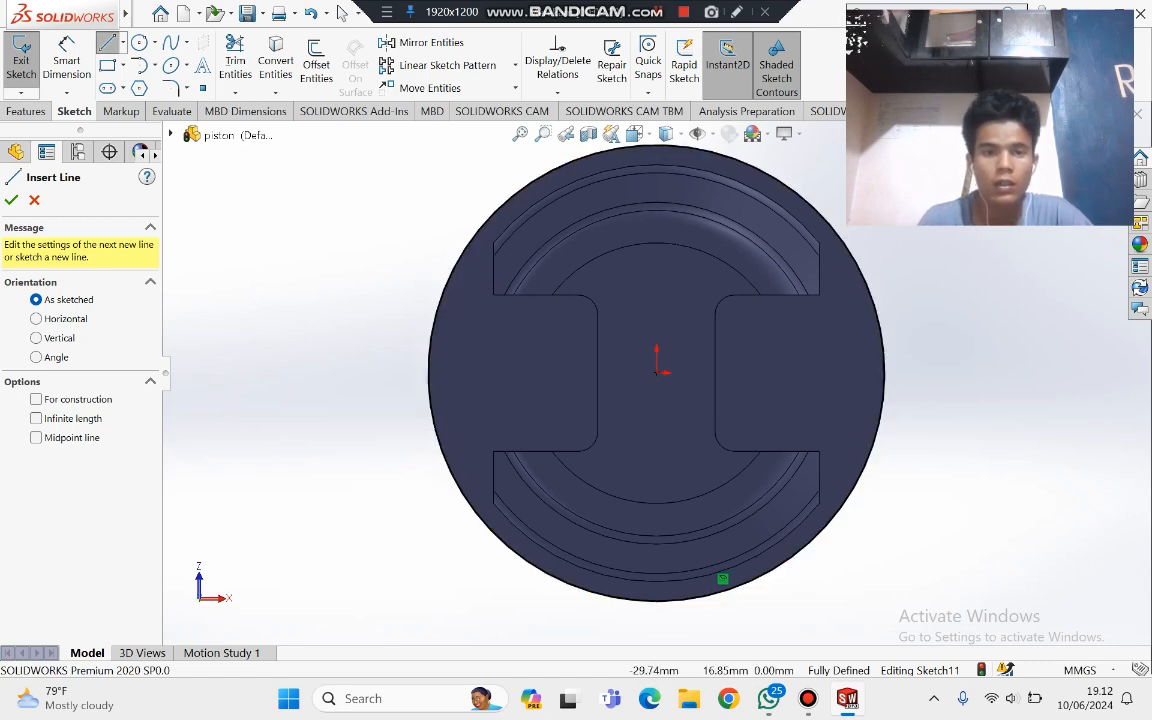
pyautogui.click(458, 262)
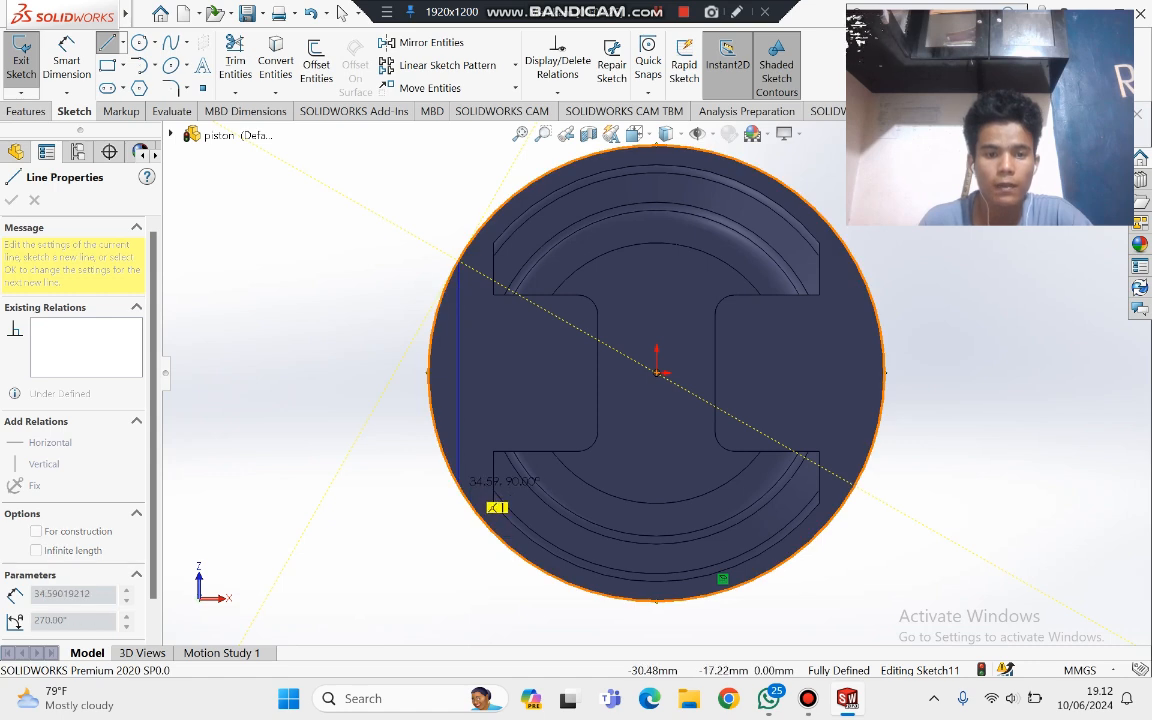
pyautogui.click(458, 484)
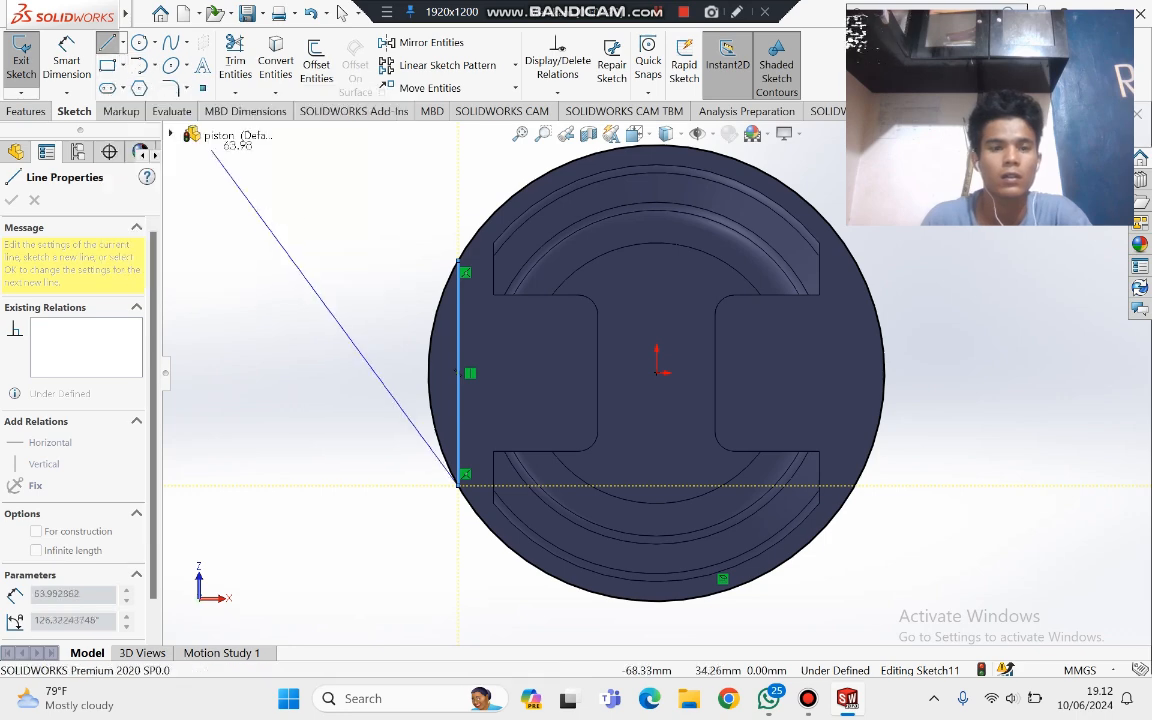
pyautogui.click(343, 12)
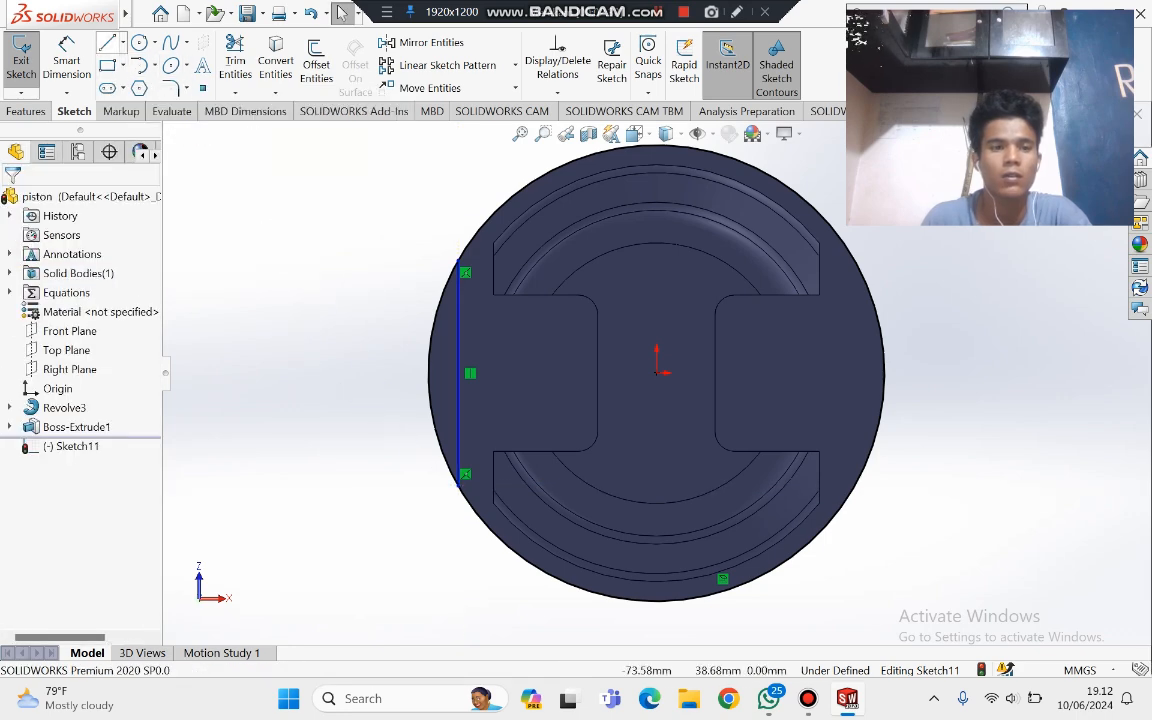
pyautogui.click(107, 42)
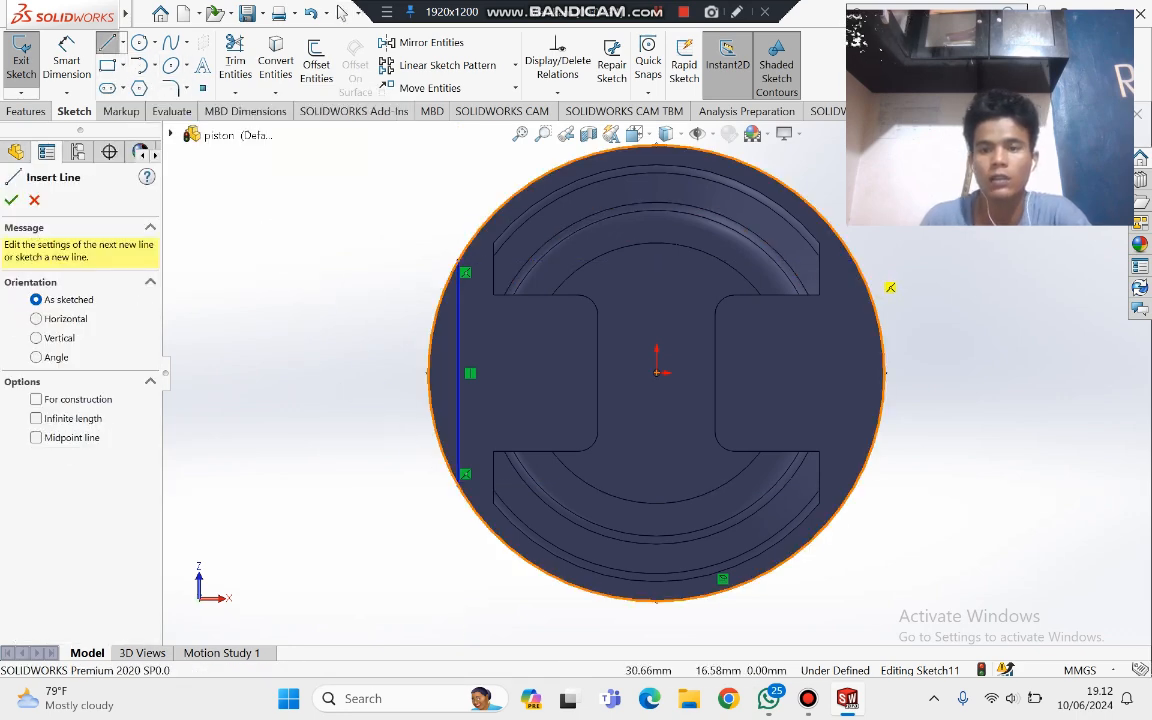
pyautogui.click(856, 266)
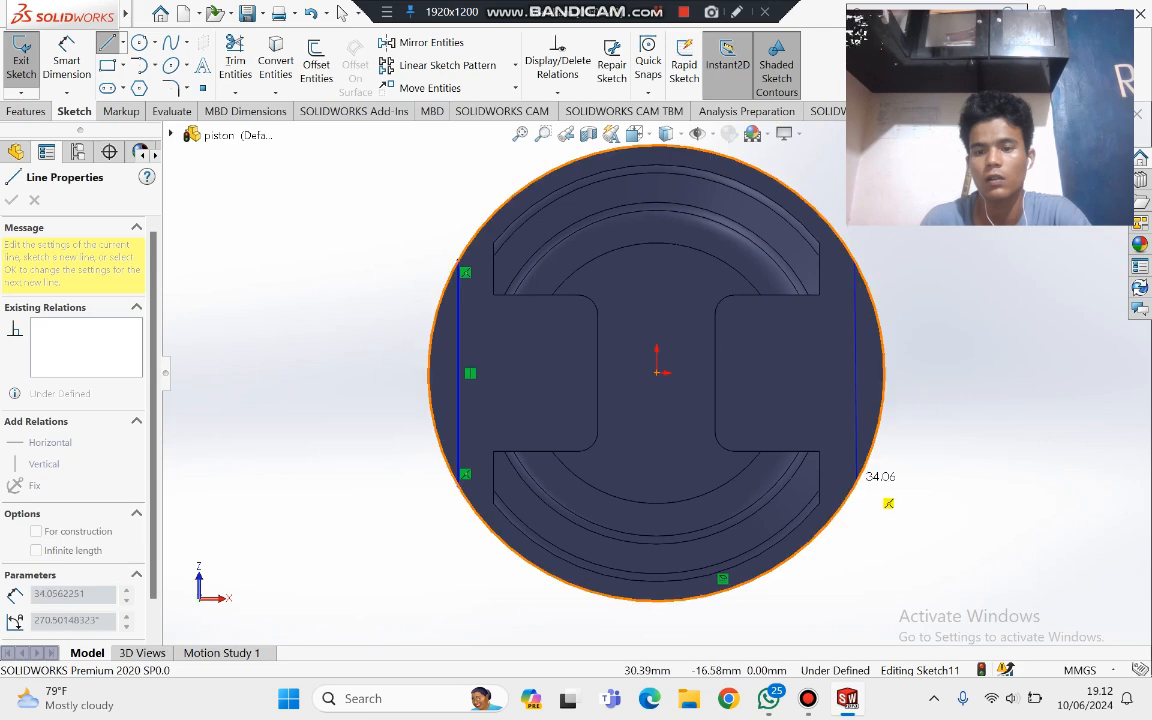
pyautogui.click(855, 484)
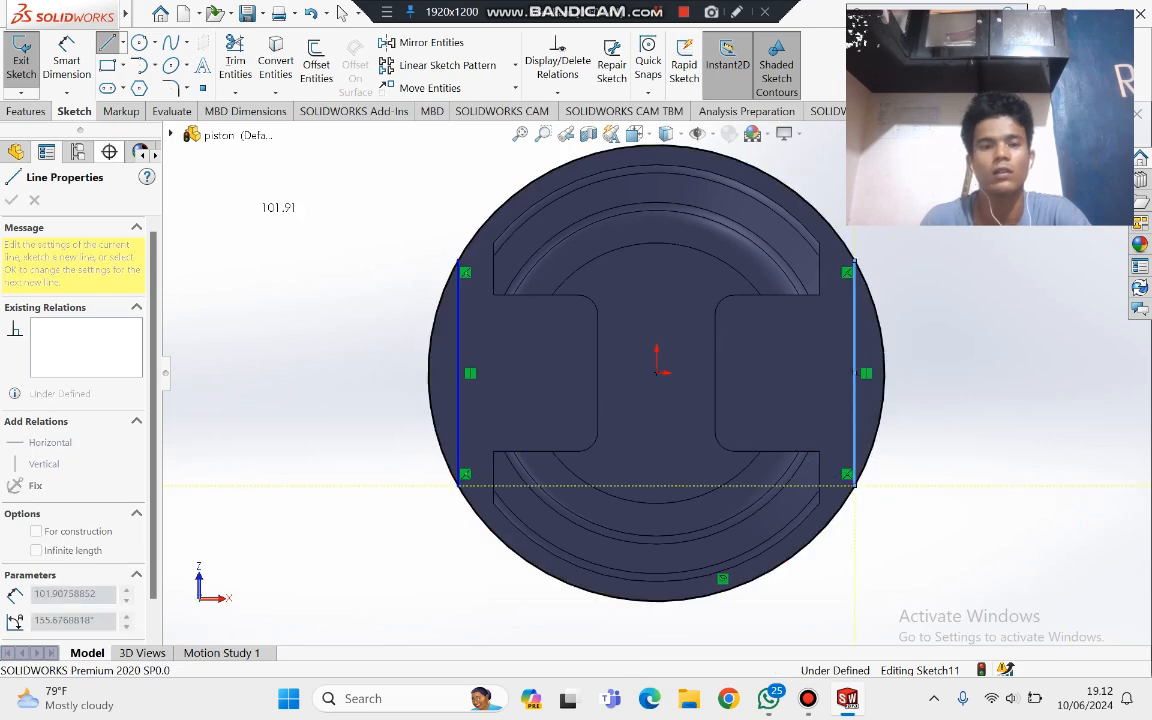
pyautogui.click(342, 12)
# Step: Power-trim the upper and lower arcs of the circle, keeping only the two closed side segments
pyautogui.click(235, 60)
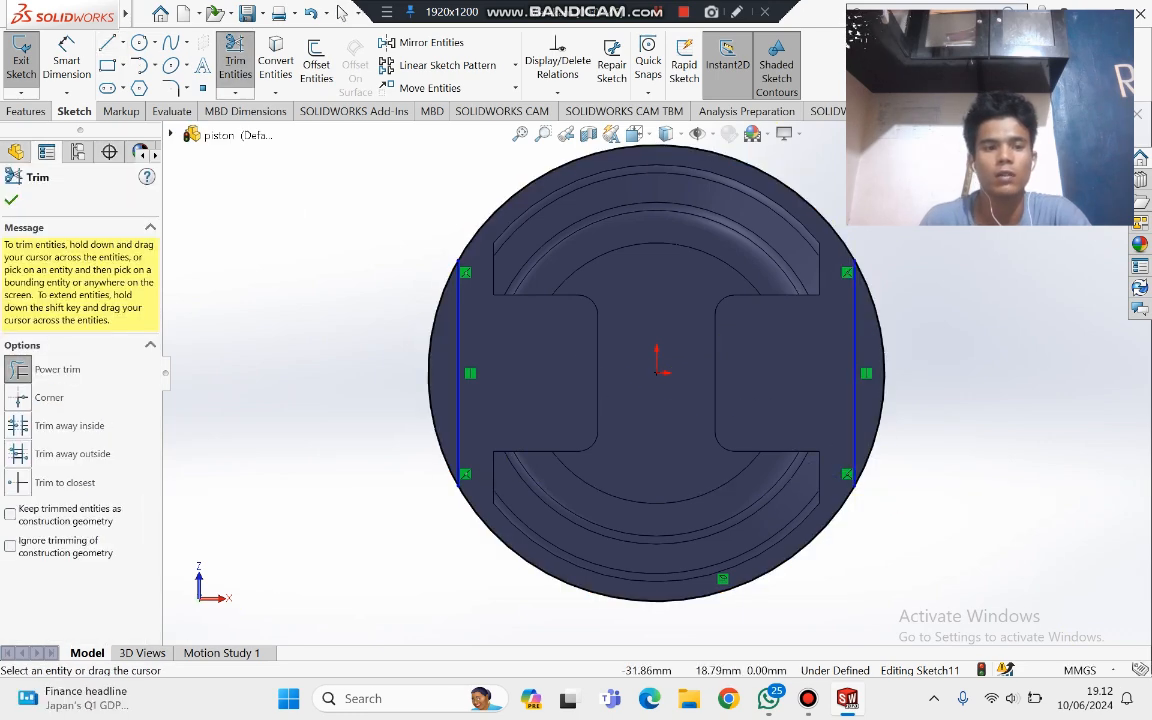
pyautogui.moveTo(477, 214)
pyautogui.mouseDown()
pyautogui.moveTo(518, 238)
pyautogui.moveTo(602, 532)
pyautogui.moveTo(521, 566)
pyautogui.mouseUp()
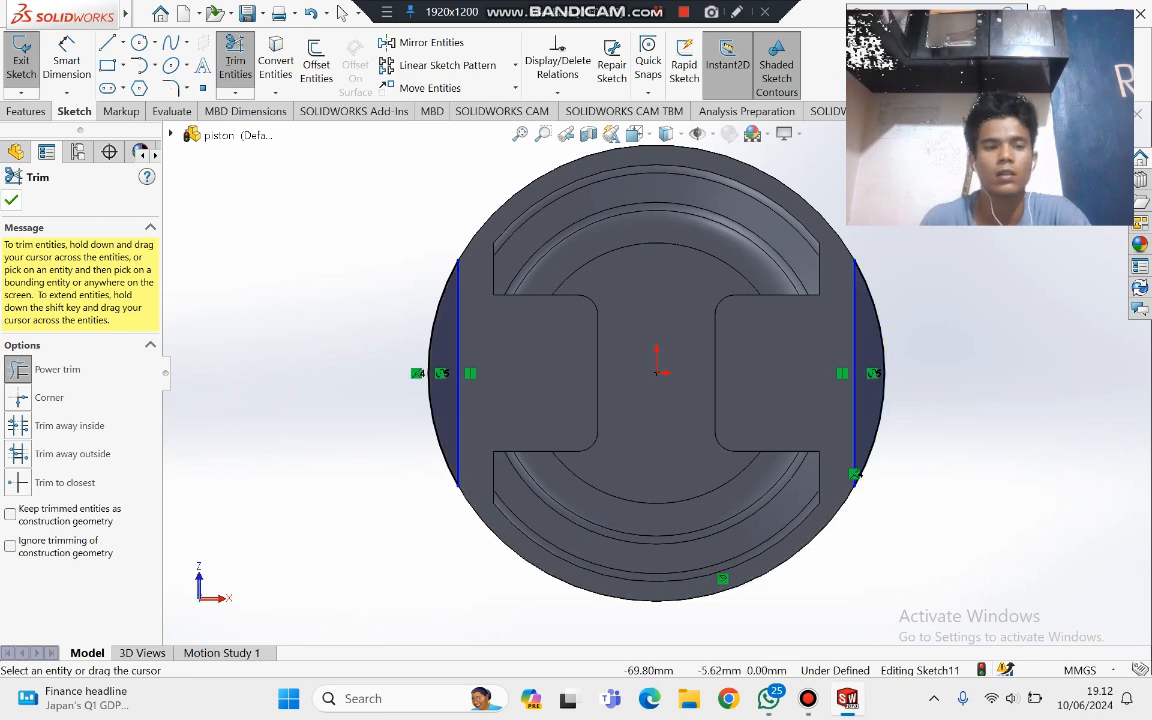
pyautogui.click(343, 13)
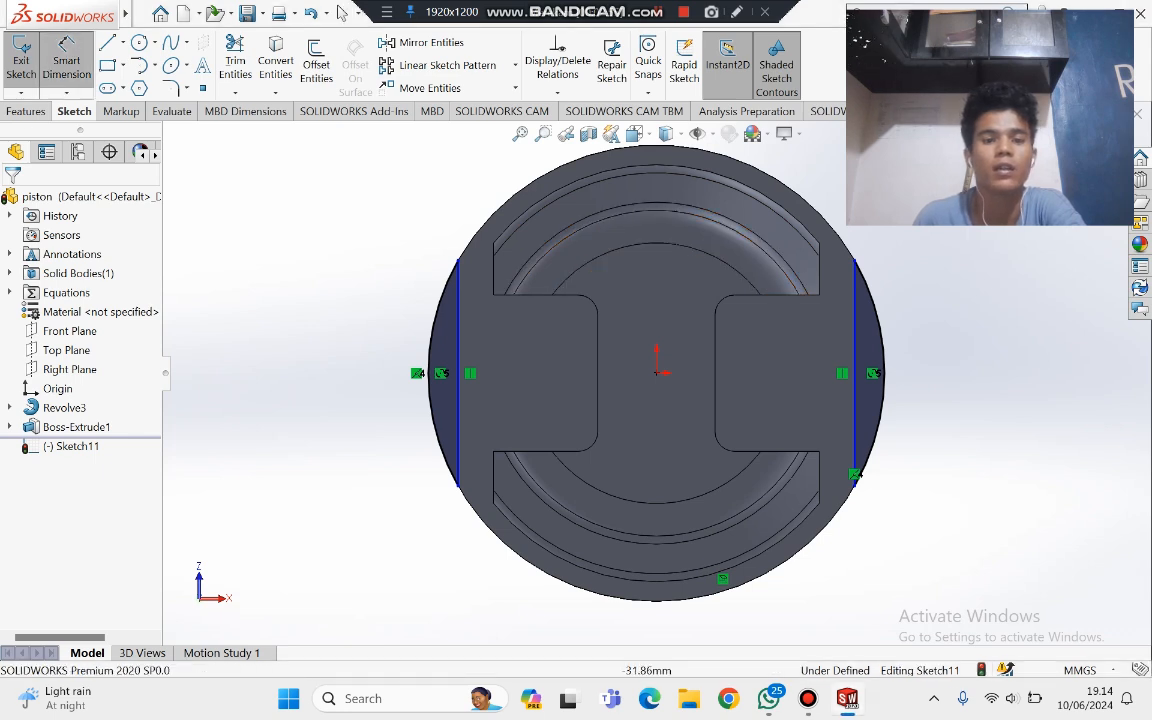
# Step: Dimension the left chord line 3 mm from the adjacent vertical edge of the left boss
pyautogui.click(458, 370)
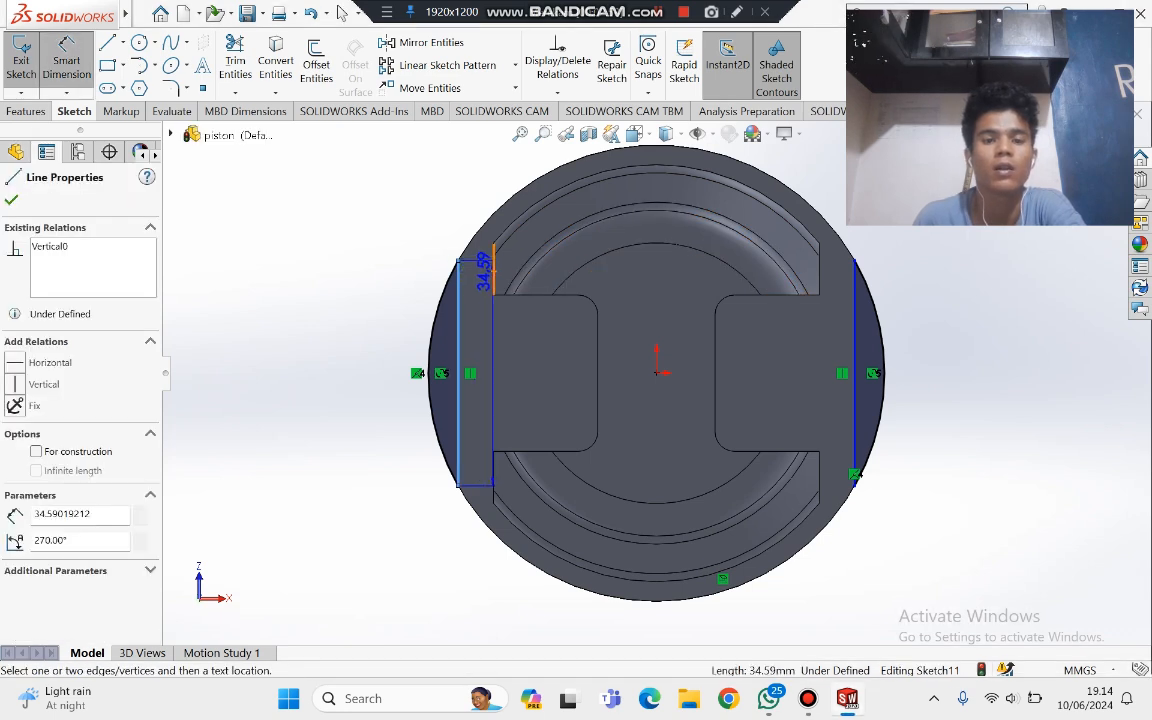
pyautogui.click(492, 270)
pyautogui.click(487, 152)
pyautogui.write('3')
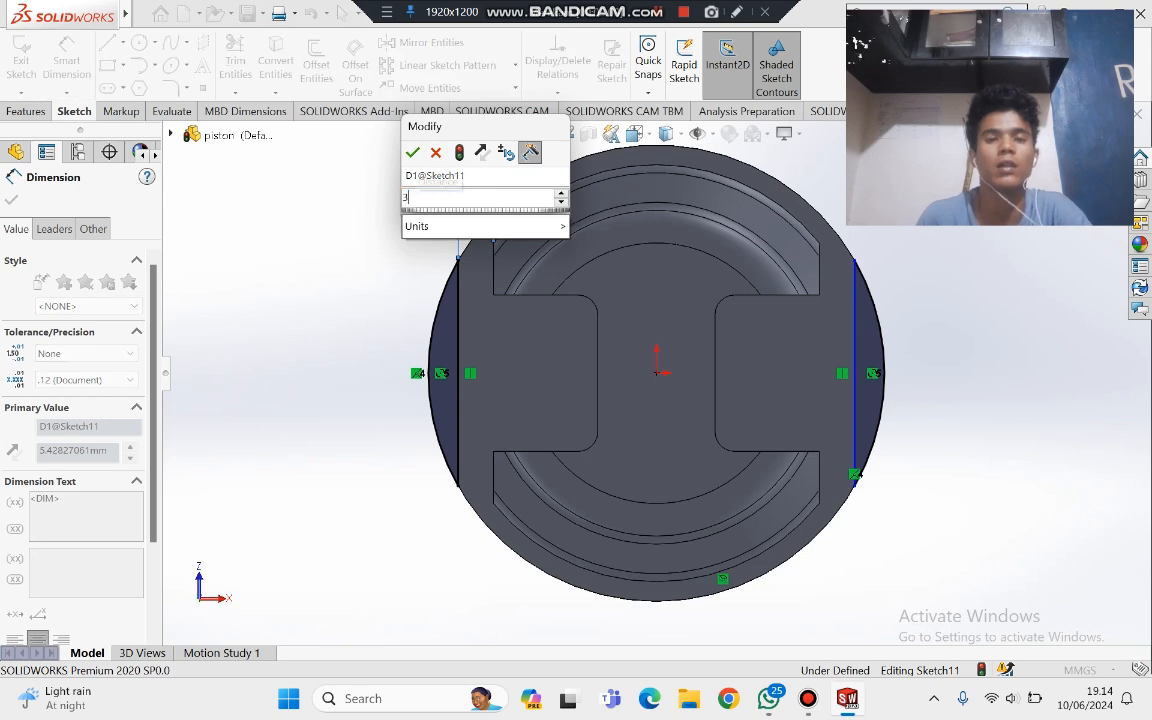
pyautogui.press('Return')
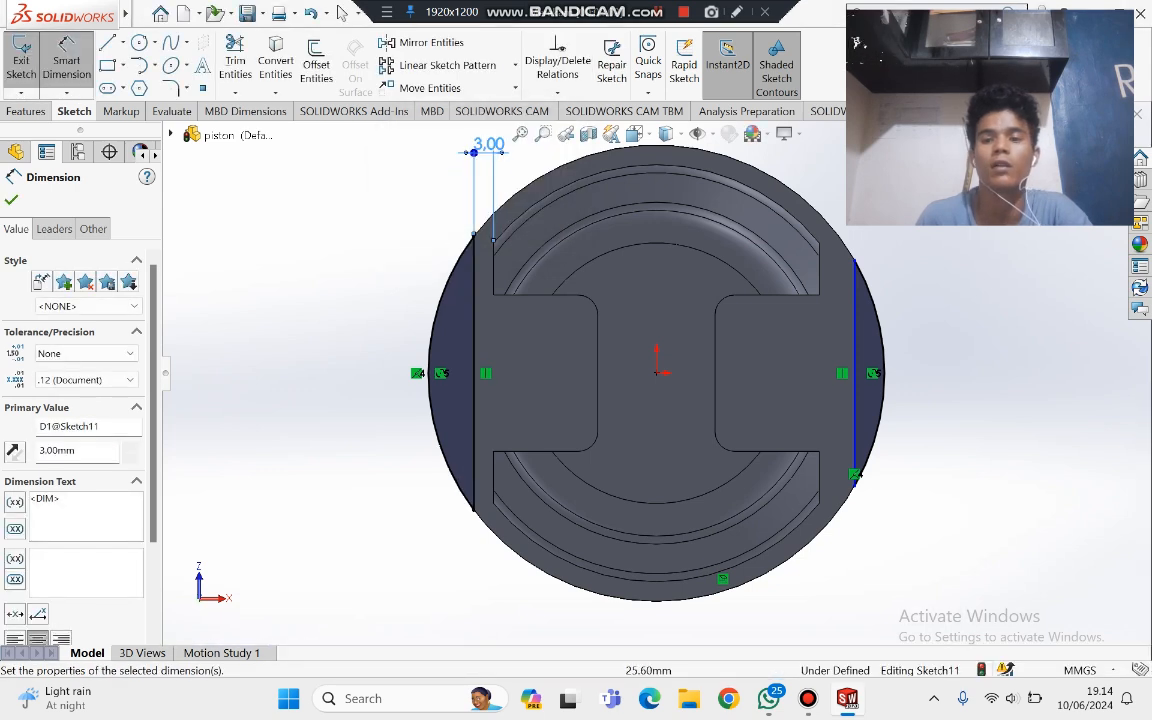
# Step: Dimension the right chord line 3 mm from the adjacent vertical edge of the right boss
pyautogui.click(819, 279)
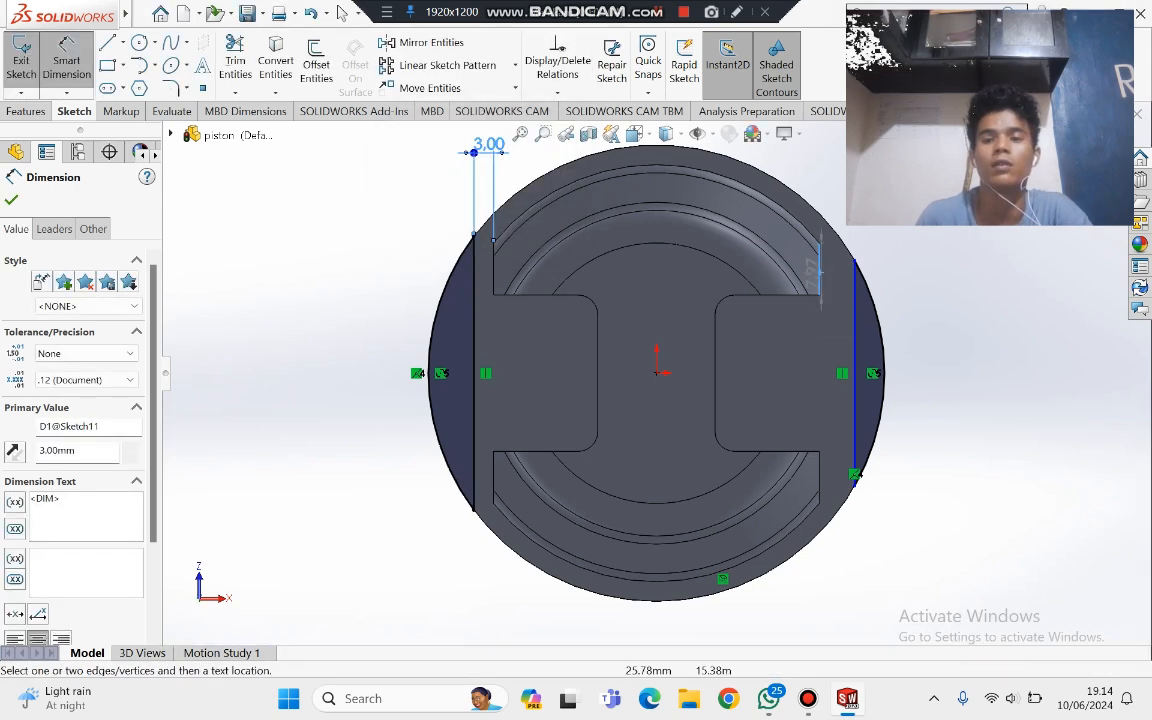
pyautogui.click(854, 470)
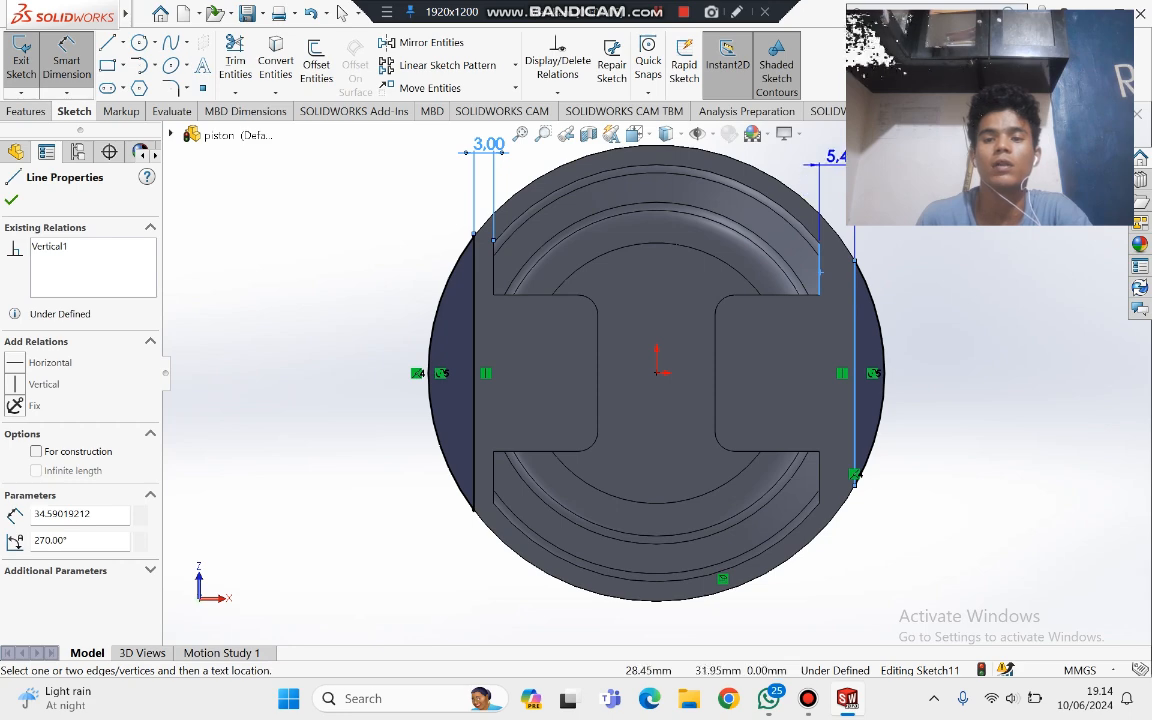
pyautogui.click(848, 148)
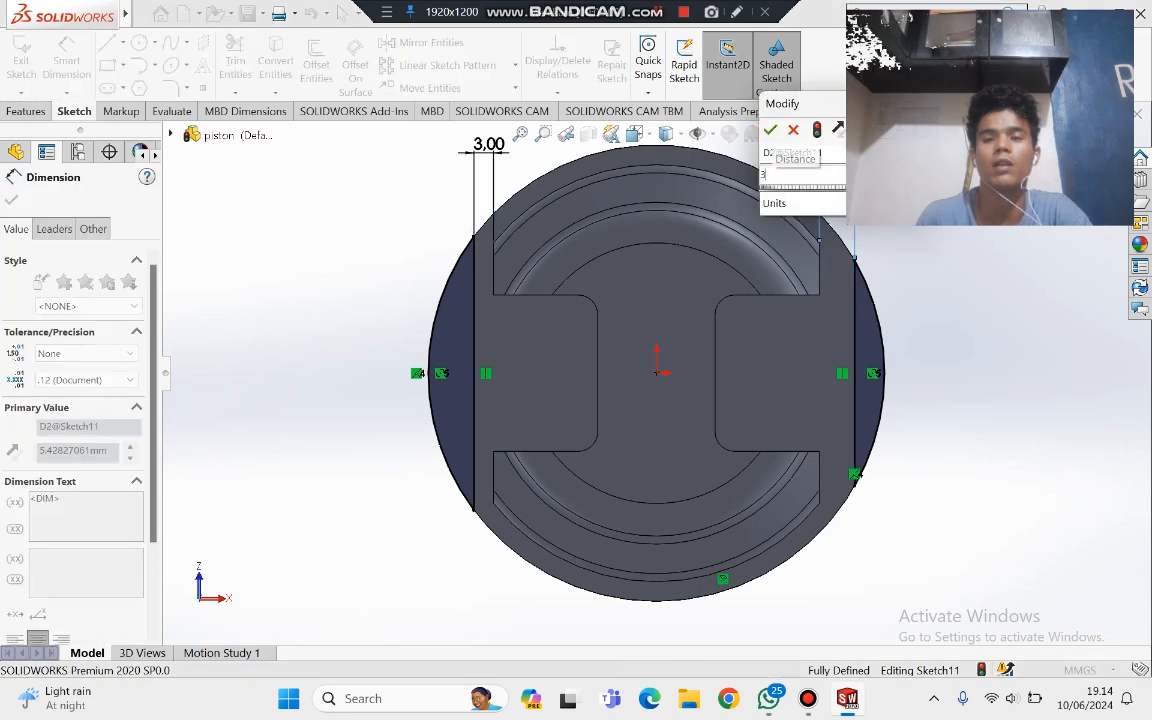
pyautogui.press('Return')
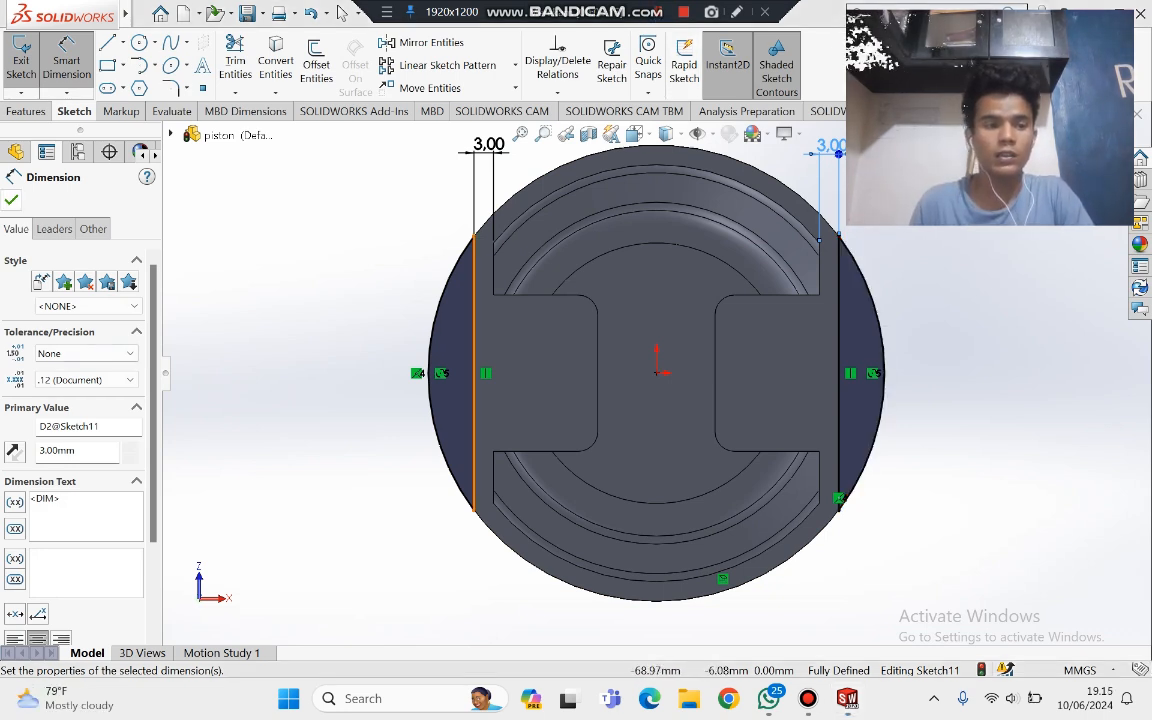
pyautogui.press('Escape')
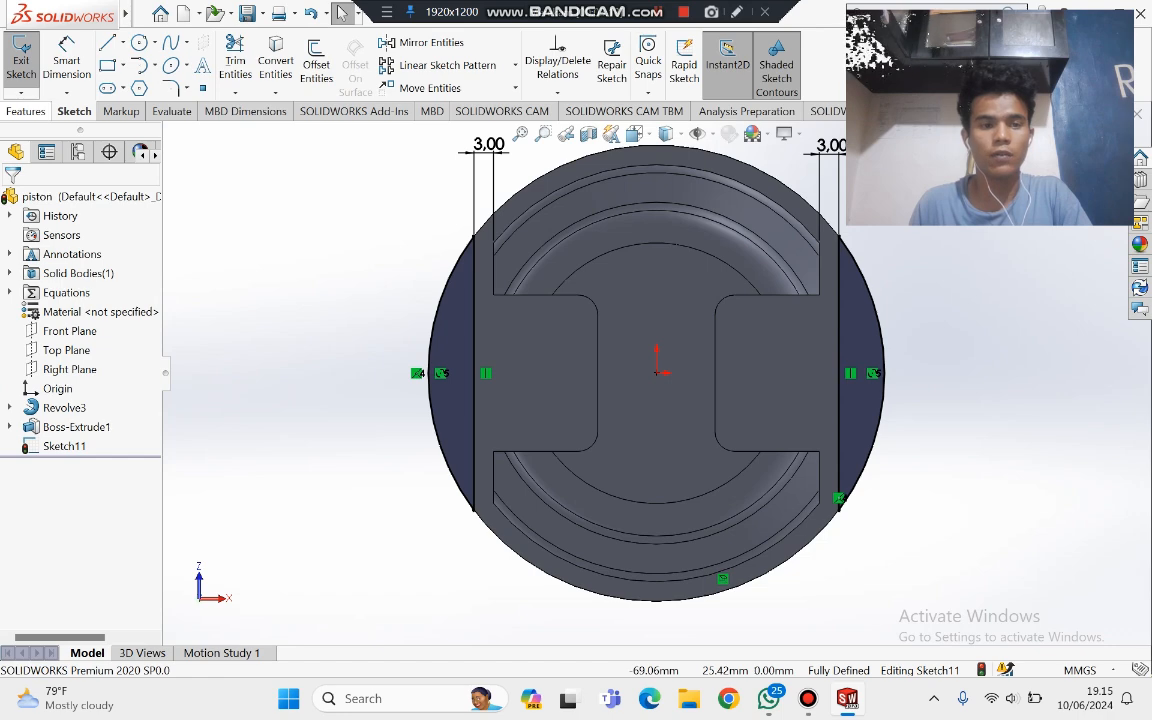
# Step: Cut-extrude both side segments into the piston skirt with a blind depth of 26 mm
pyautogui.click(27, 112)
pyautogui.click(254, 62)
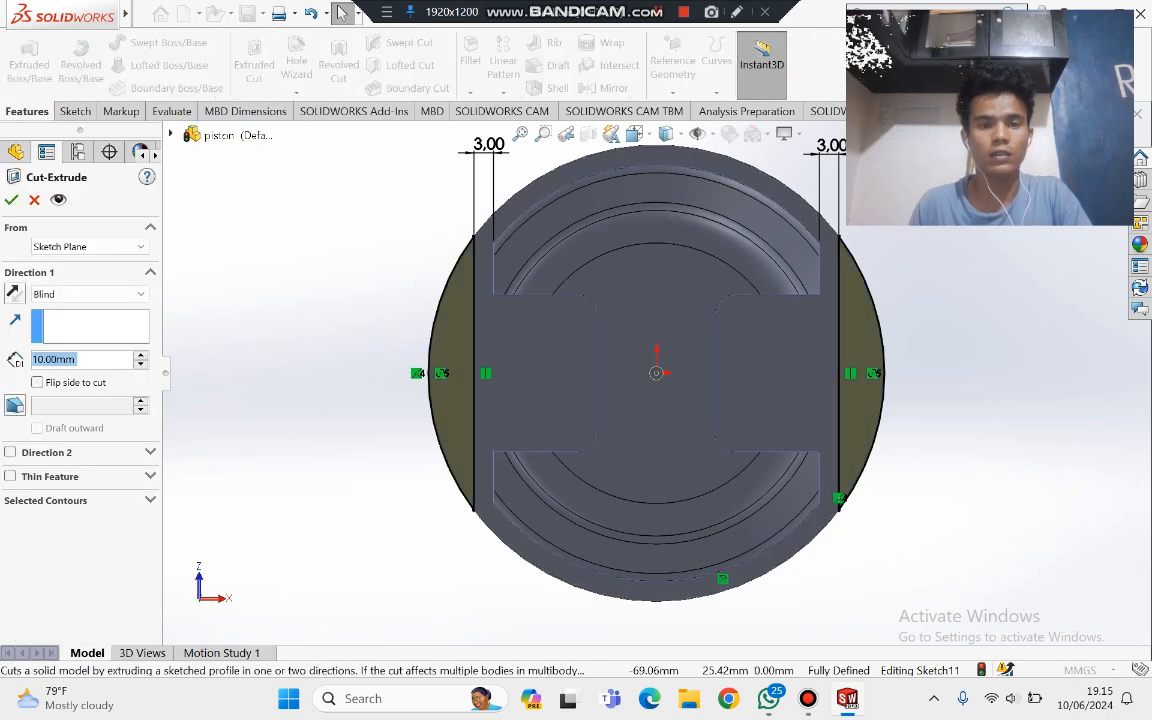
pyautogui.moveTo(420, 255); pyautogui.dragTo(265, 328, button='middle')
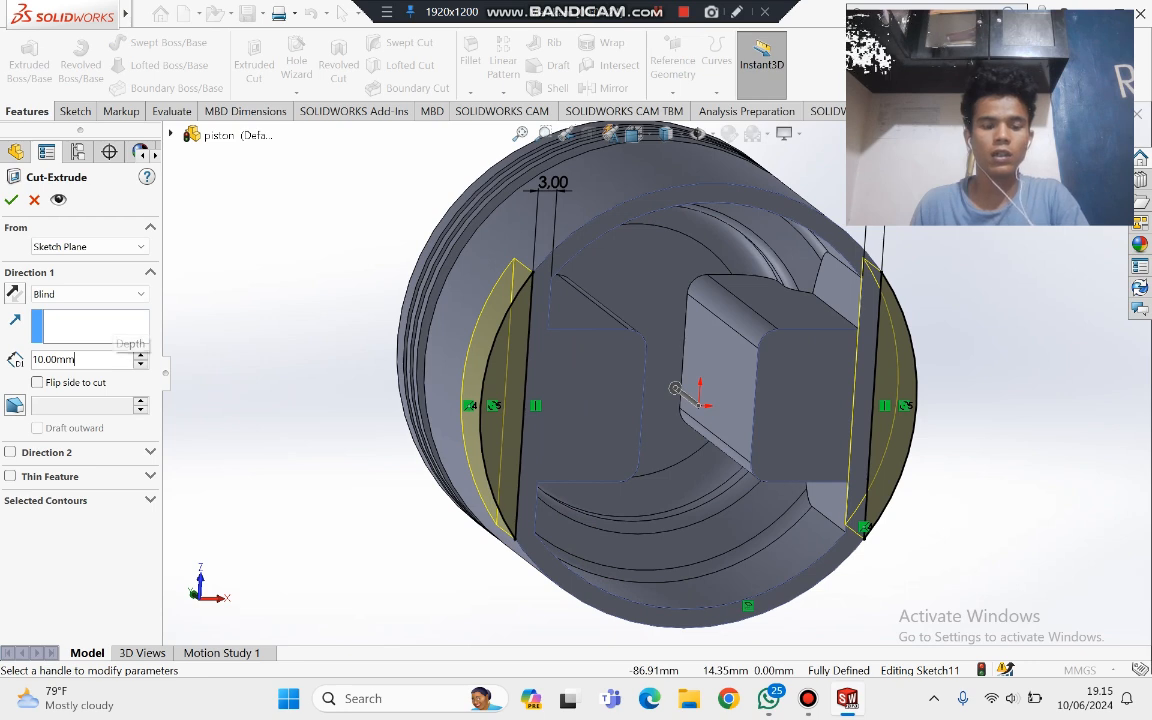
pyautogui.hotkey('ctrl', 'a')
pyautogui.write('26')
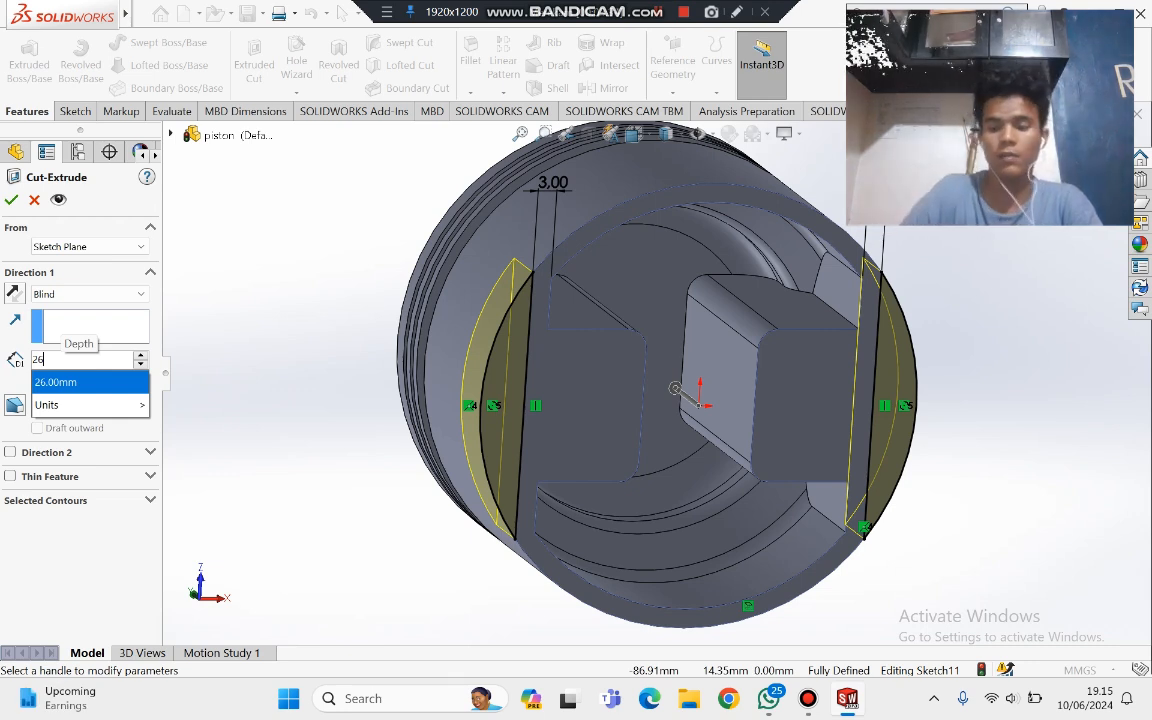
pyautogui.press('Return')
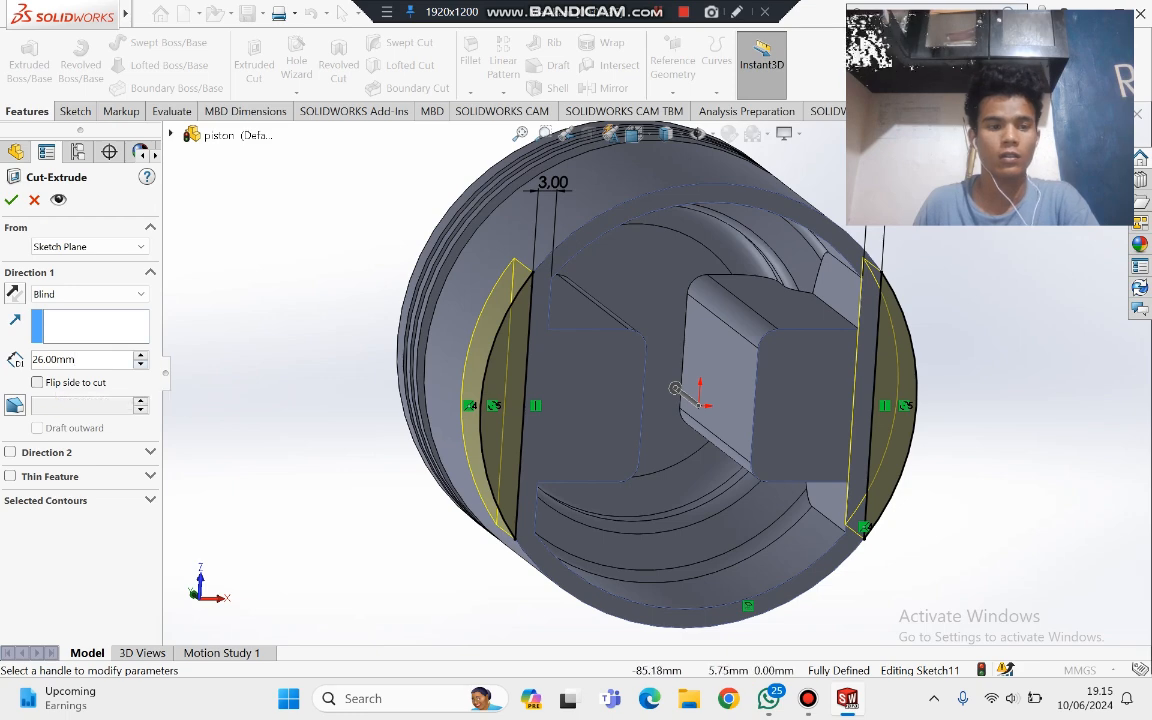
pyautogui.press('Return')
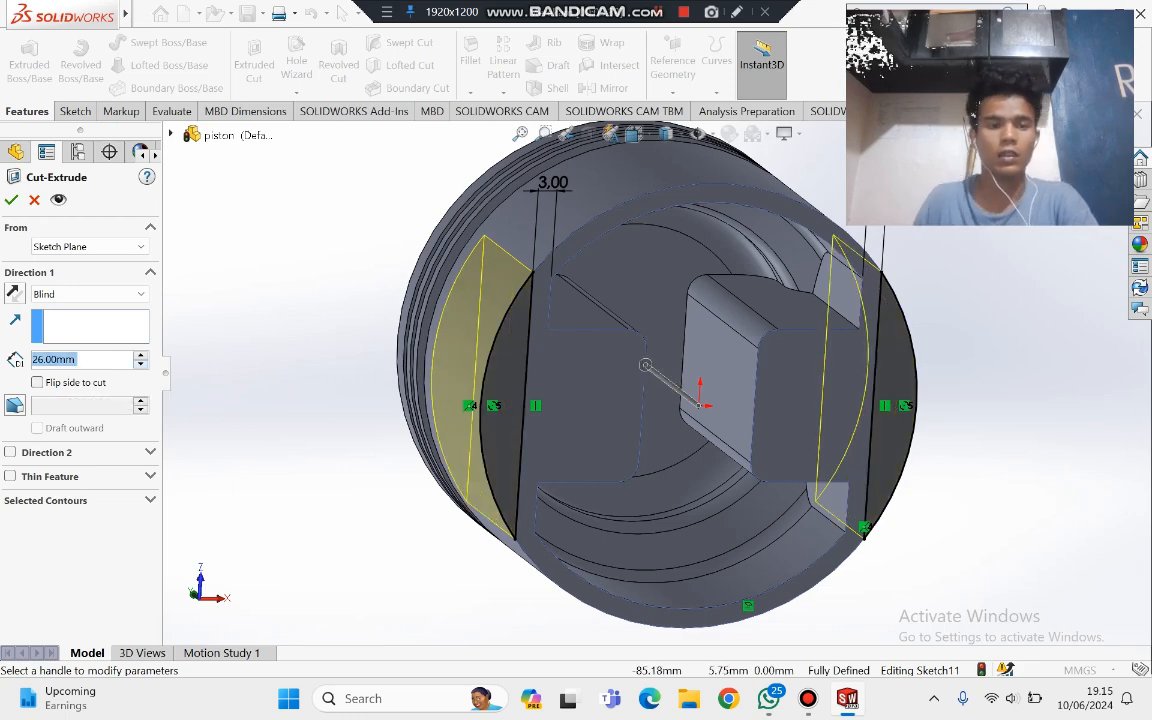
pyautogui.moveTo(227, 377)
pyautogui.mouseDown(button='middle')
pyautogui.moveTo(325, 385)
pyautogui.moveTo(232, 362)
pyautogui.mouseUp(button='middle')
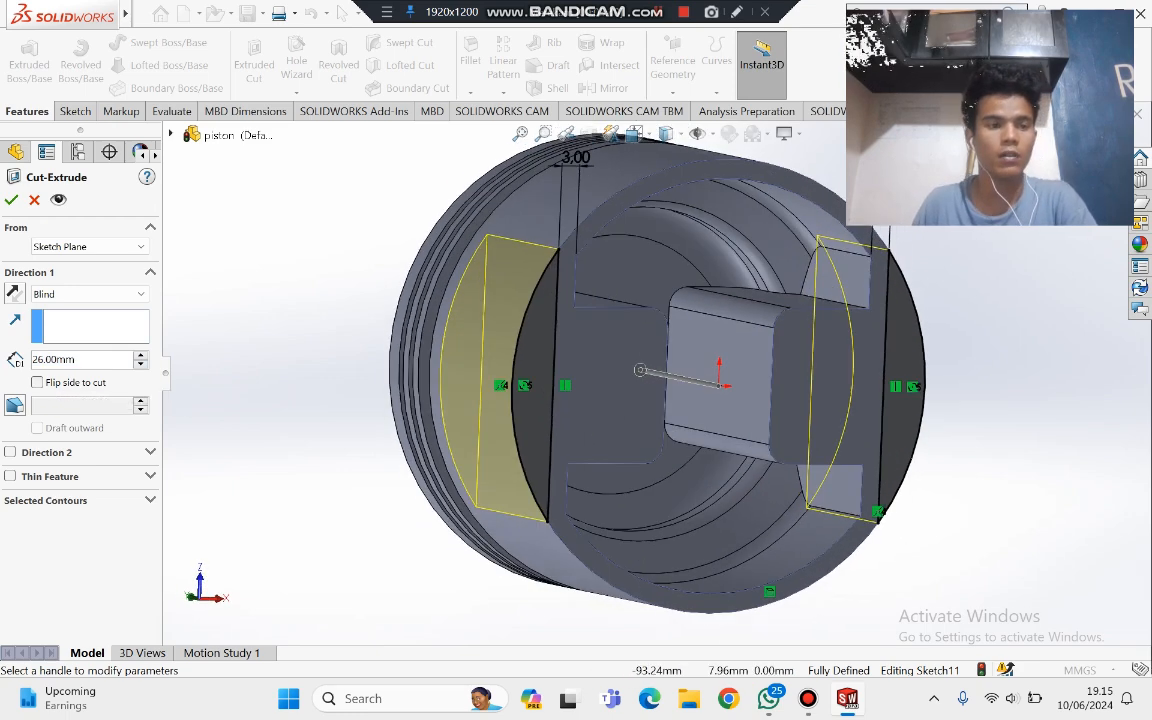
pyautogui.click(11, 200)
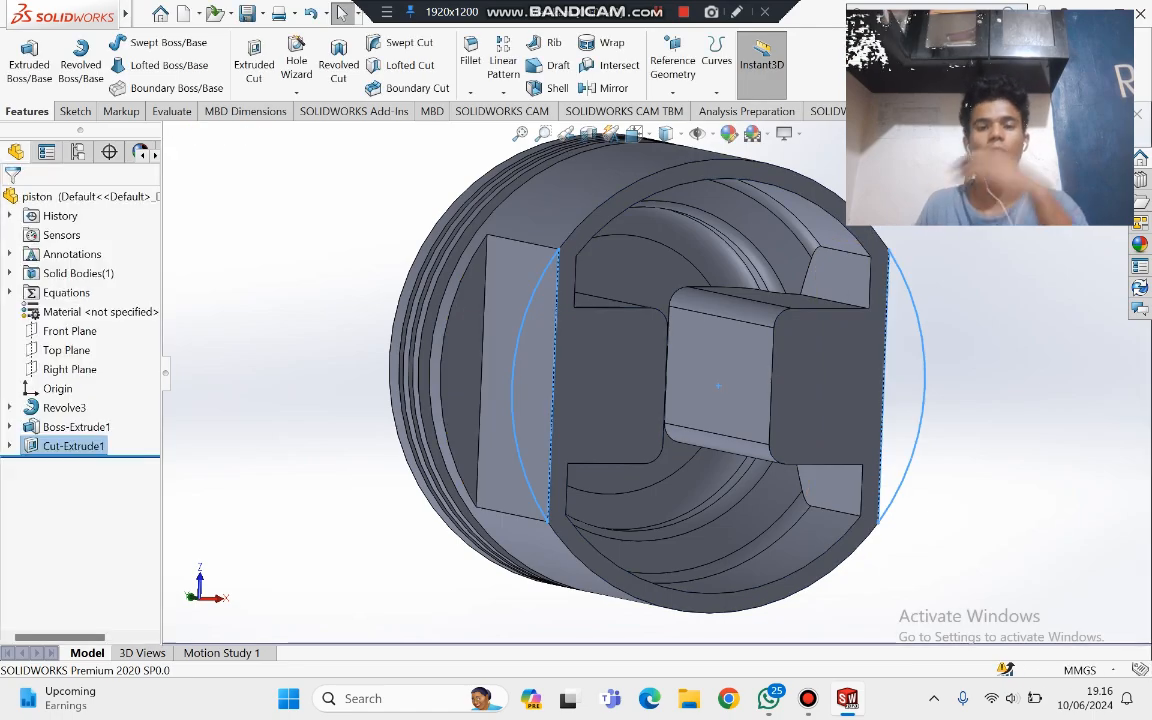
pyautogui.moveTo(480, 380); pyautogui.dragTo(660, 390, button='middle')
pyautogui.moveTo(780, 355); pyautogui.dragTo(785, 502, button='middle')
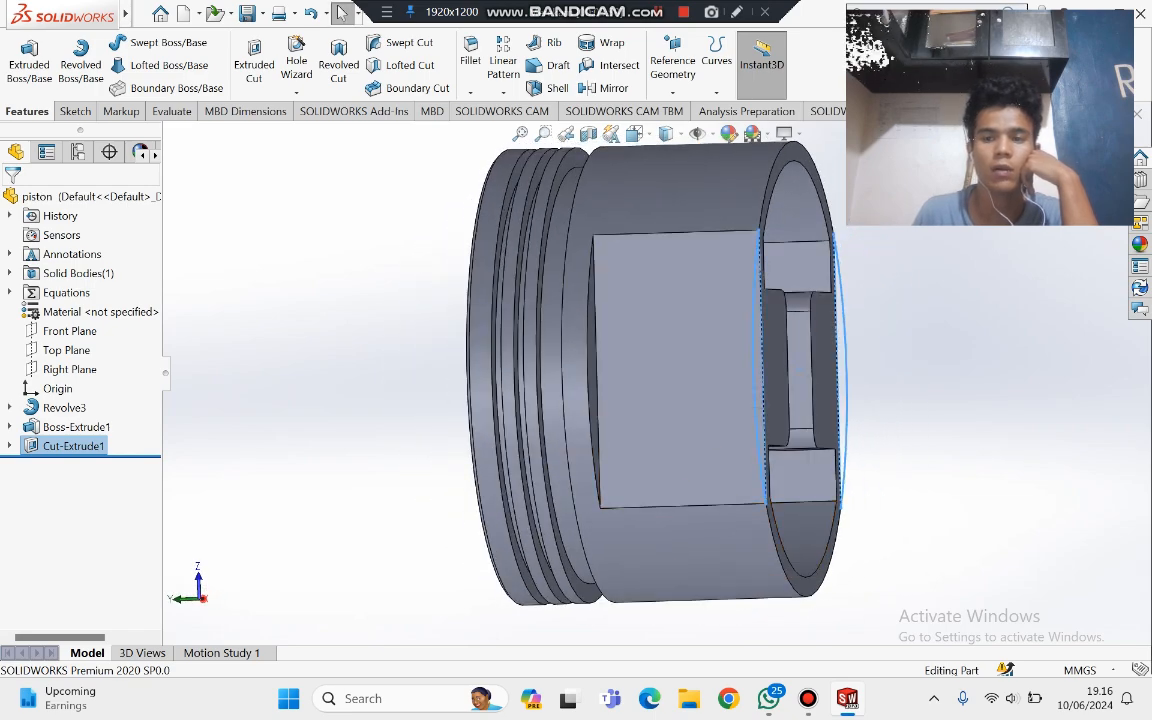
pyautogui.moveTo(690, 374); pyautogui.dragTo(608, 380, button='middle')
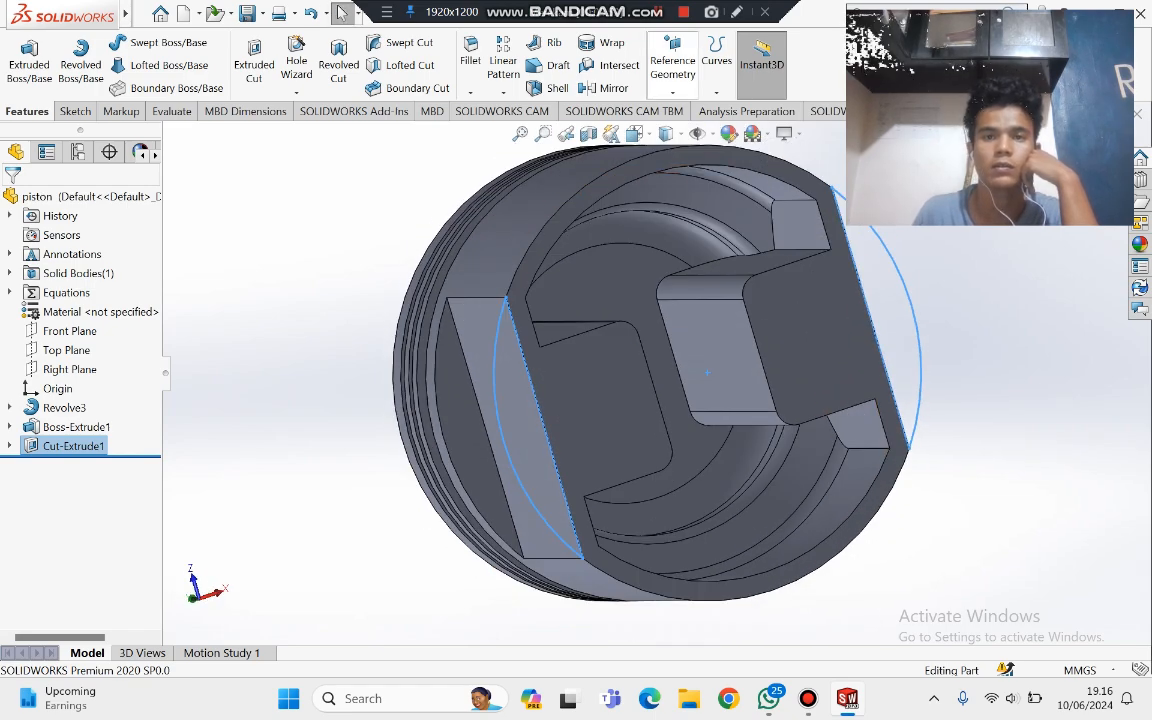
pyautogui.hotkey('ctrl', '4')
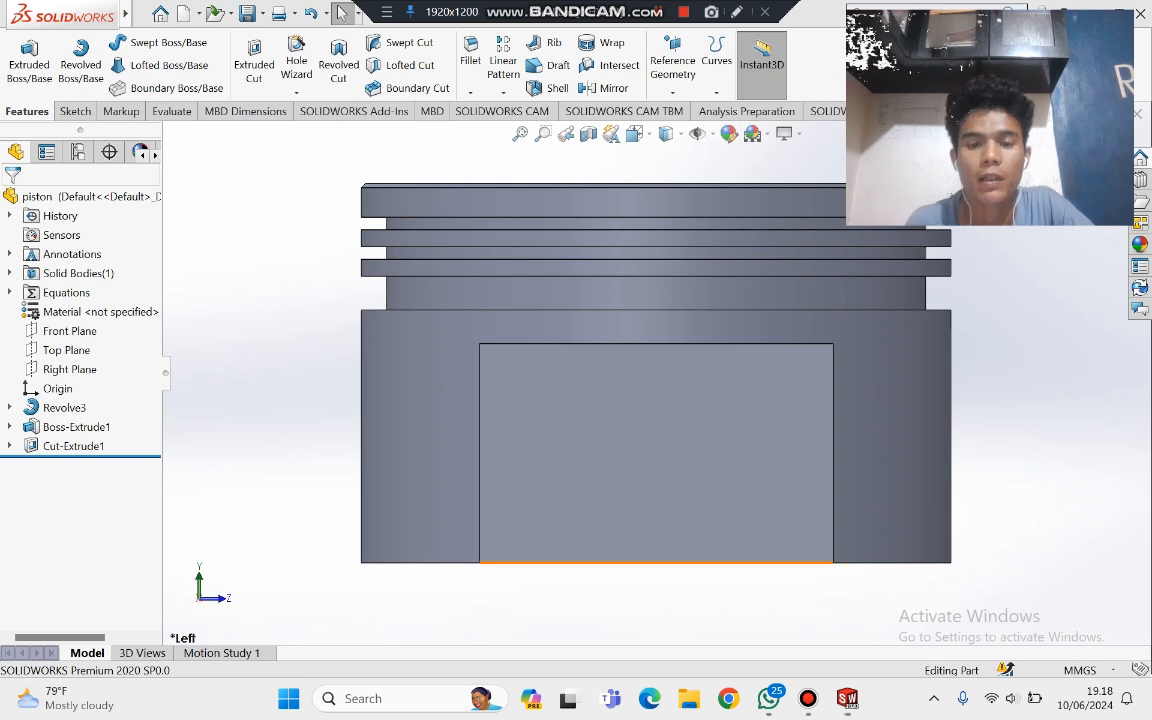
pyautogui.click(74, 111)
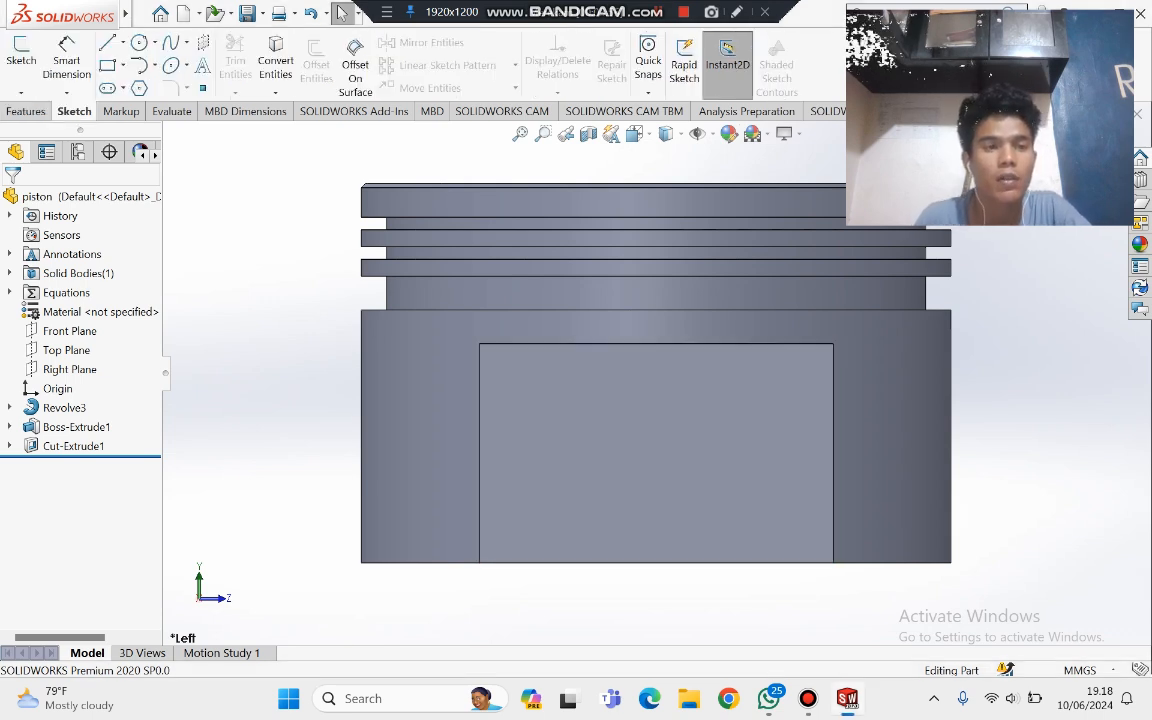
pyautogui.click(21, 55)
pyautogui.click(123, 43)
pyautogui.click(158, 88)
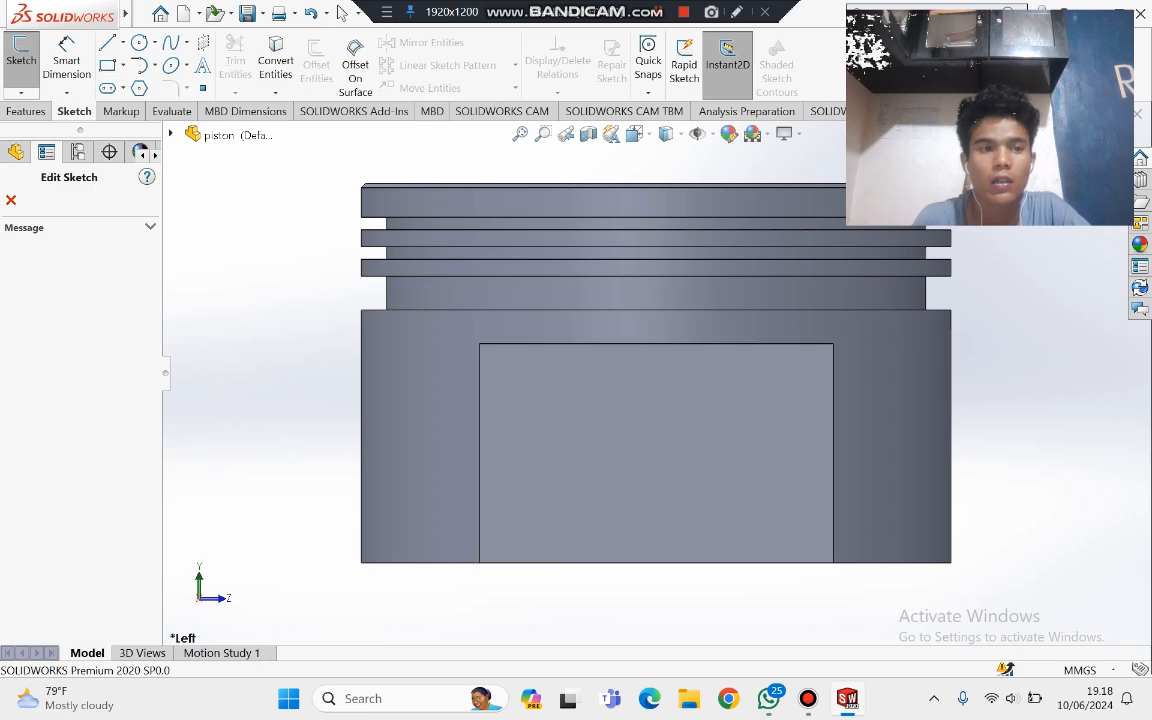
pyautogui.scroll(1, 656, 373)
pyautogui.moveTo(656, 373); pyautogui.dragTo(640, 335, button='middle')
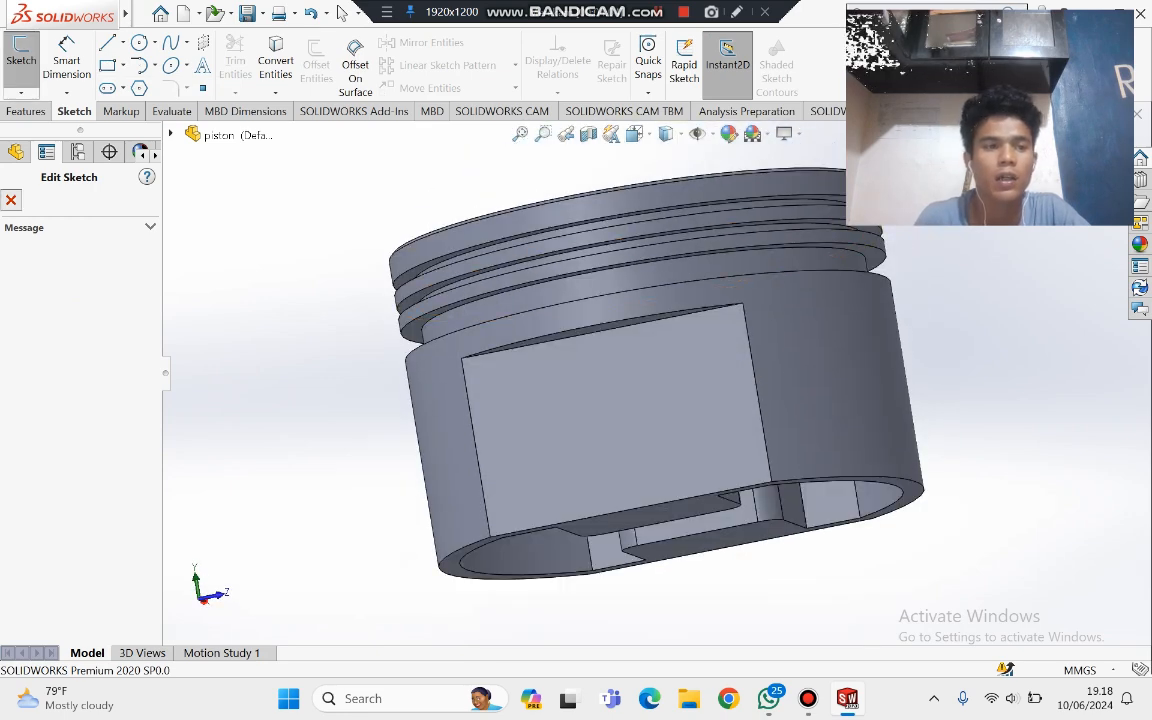
pyautogui.press('Escape')
# Step: Start a sketch on the flat side-cut face of the skirt and view it from the left side
pyautogui.click(21, 60)
pyautogui.click(606, 410)
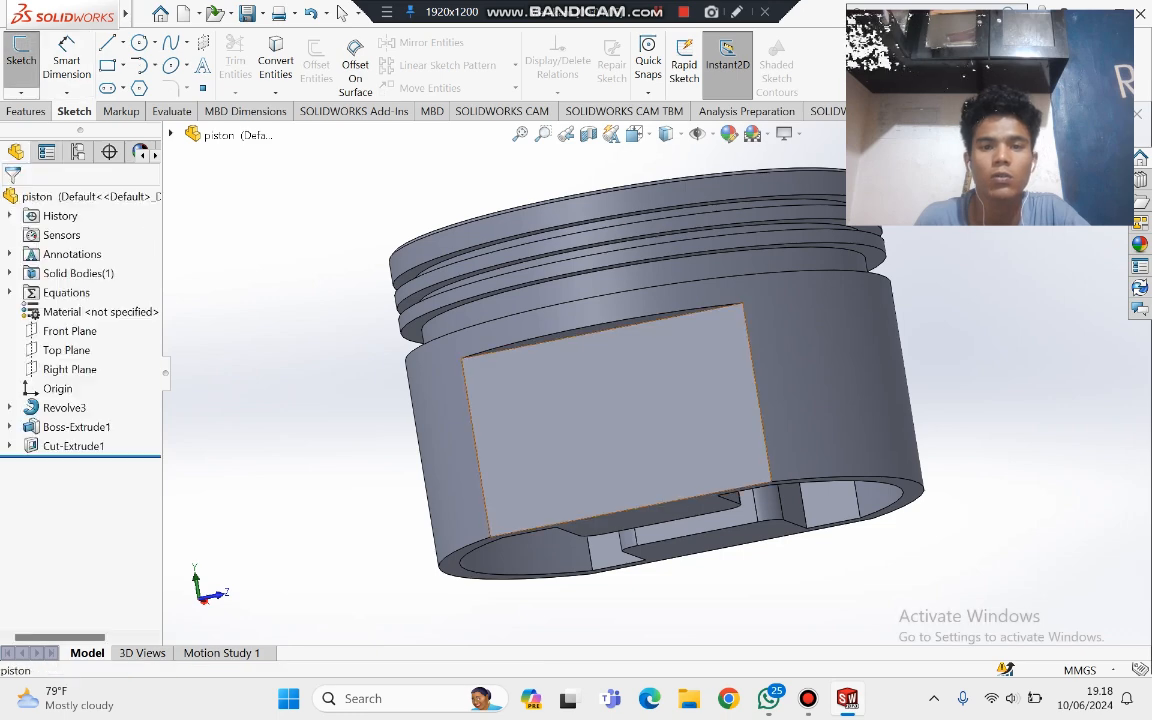
pyautogui.press('space')
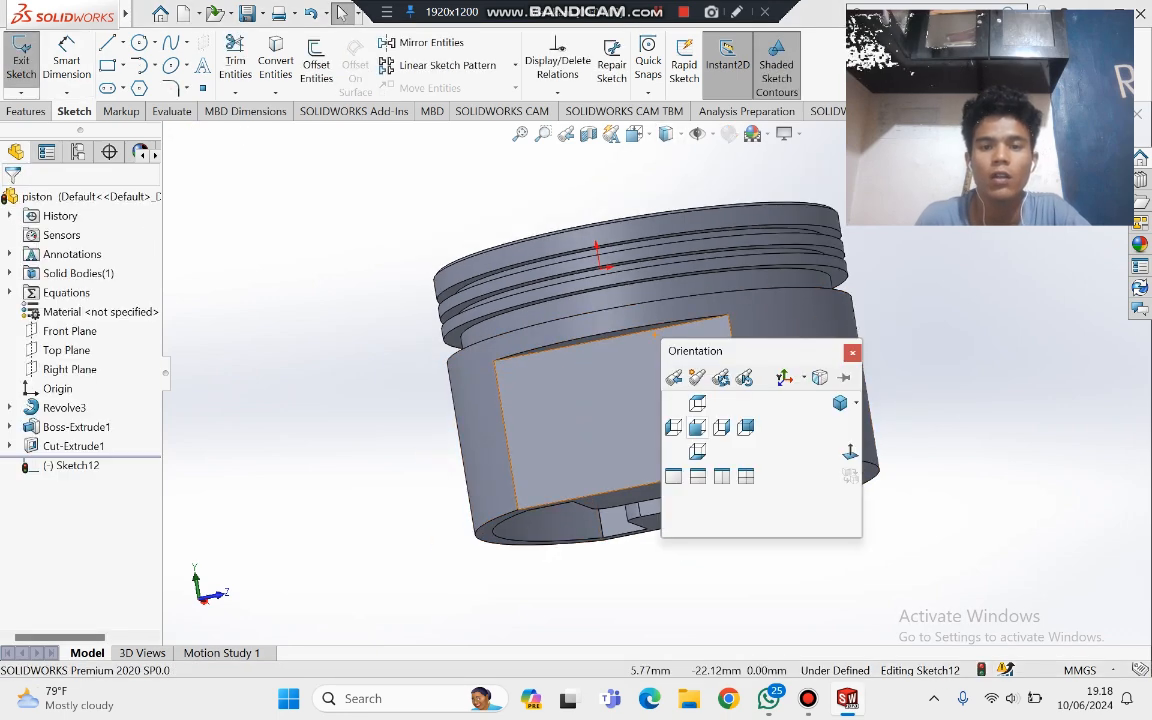
pyautogui.click(674, 428)
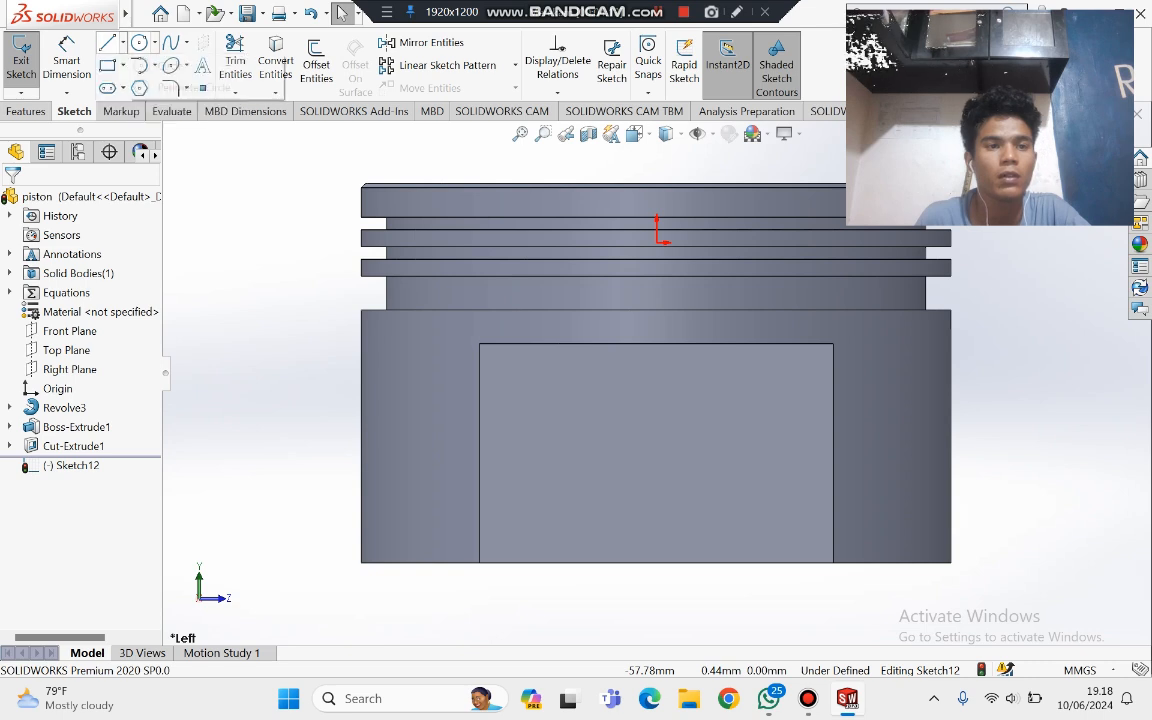
# Step: Draw a vertical centerline from the midpoint of the flat face's bottom edge to its top edge
pyautogui.click(122, 65)
pyautogui.click(122, 43)
pyautogui.click(148, 87)
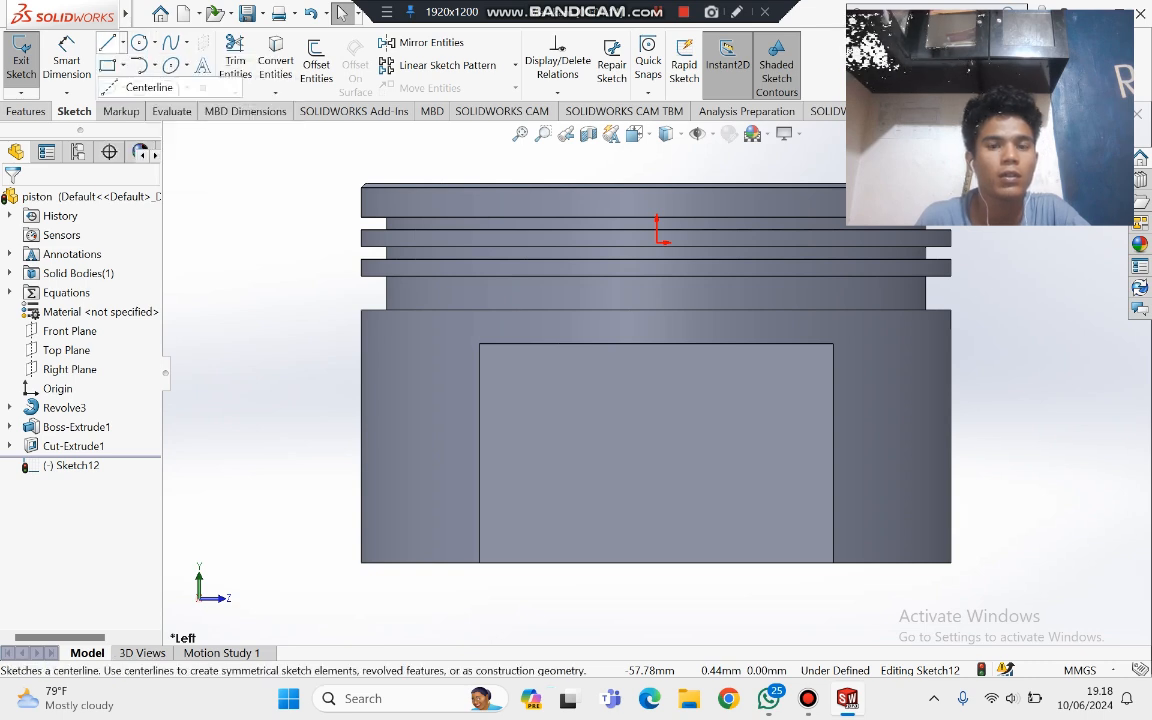
pyautogui.click(655, 563)
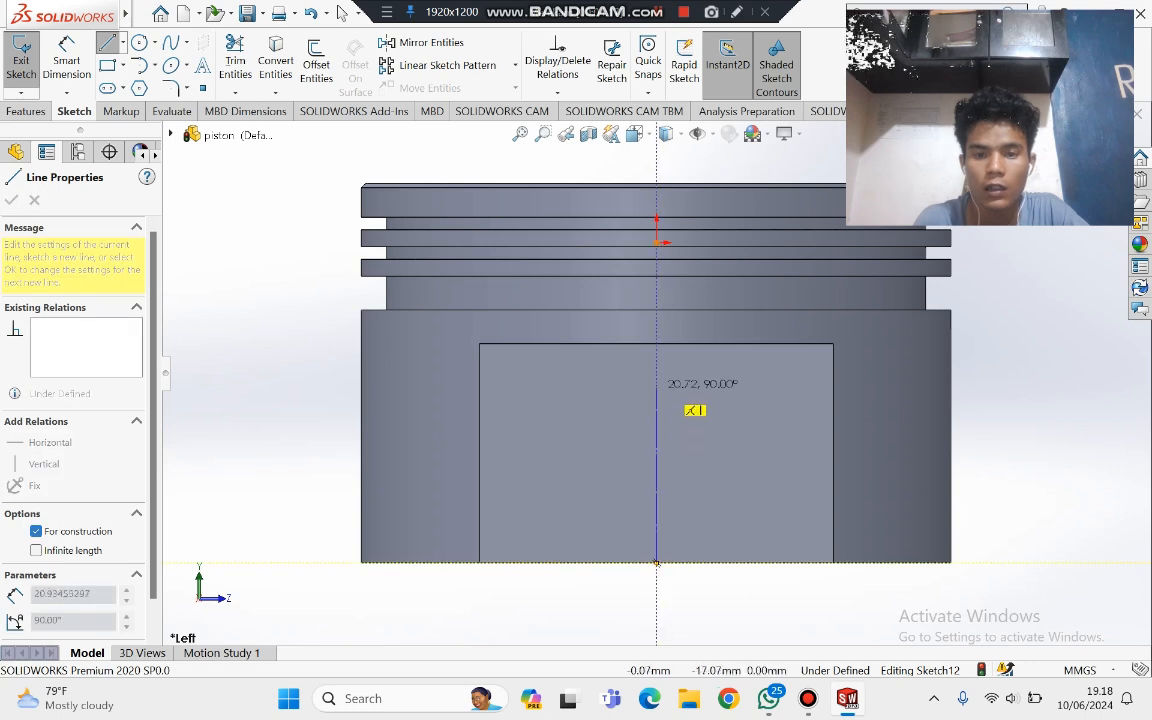
pyautogui.click(655, 343)
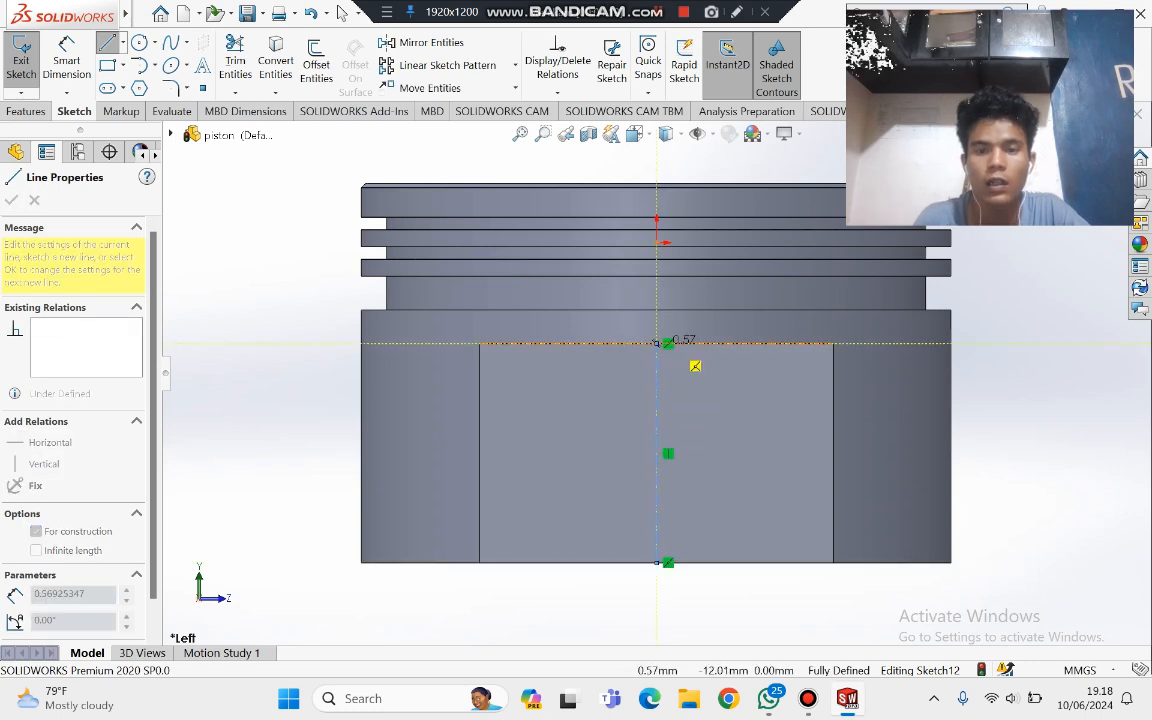
pyautogui.press('Escape')
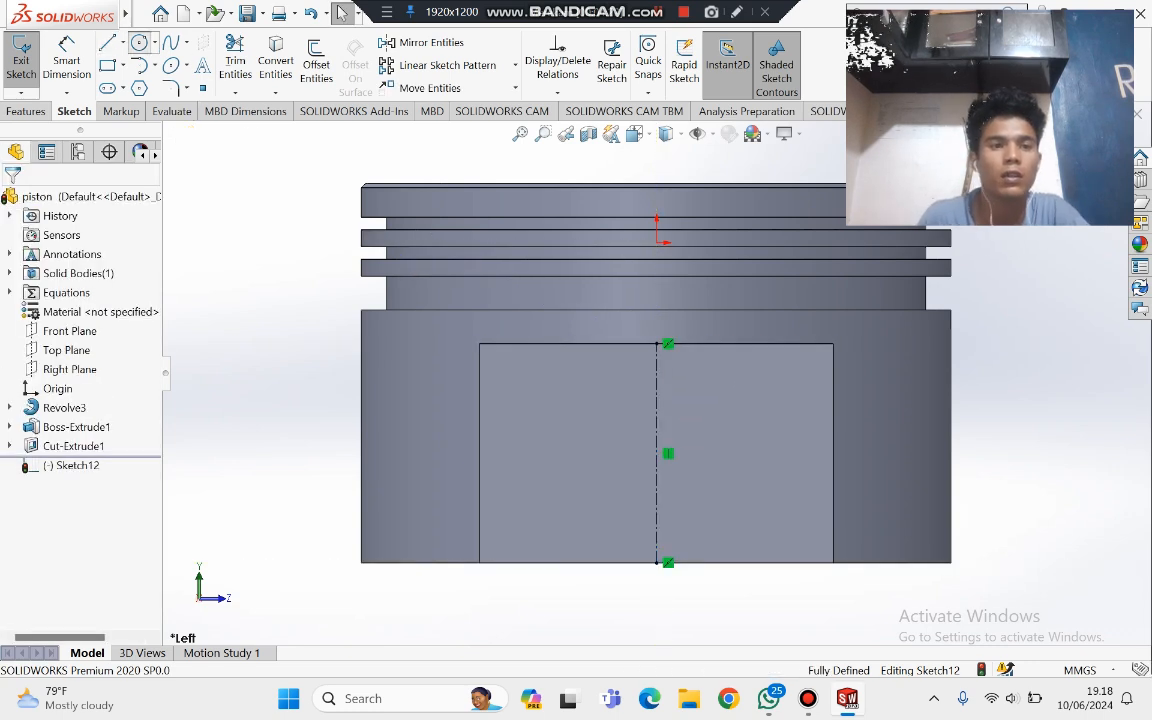
# Step: Draw two concentric circles at the centerline's midpoint: an inner one about 7 mm in radius and an outer one reaching the centerline's top end
pyautogui.click(139, 43)
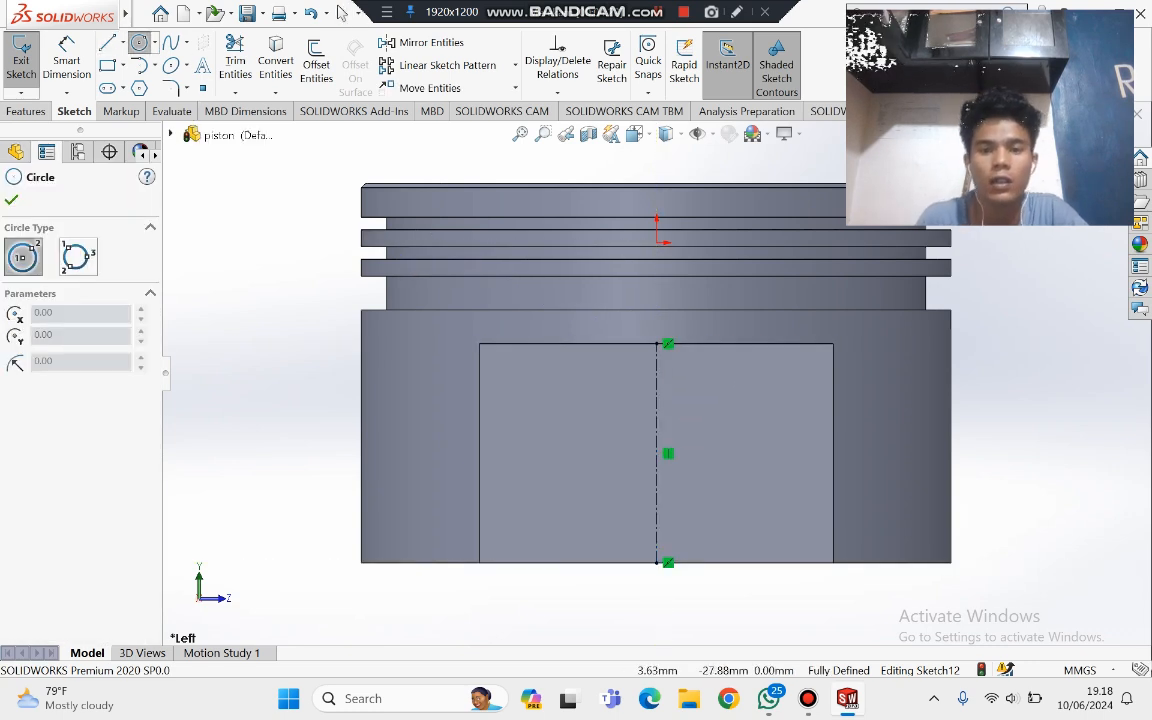
pyautogui.click(655, 453)
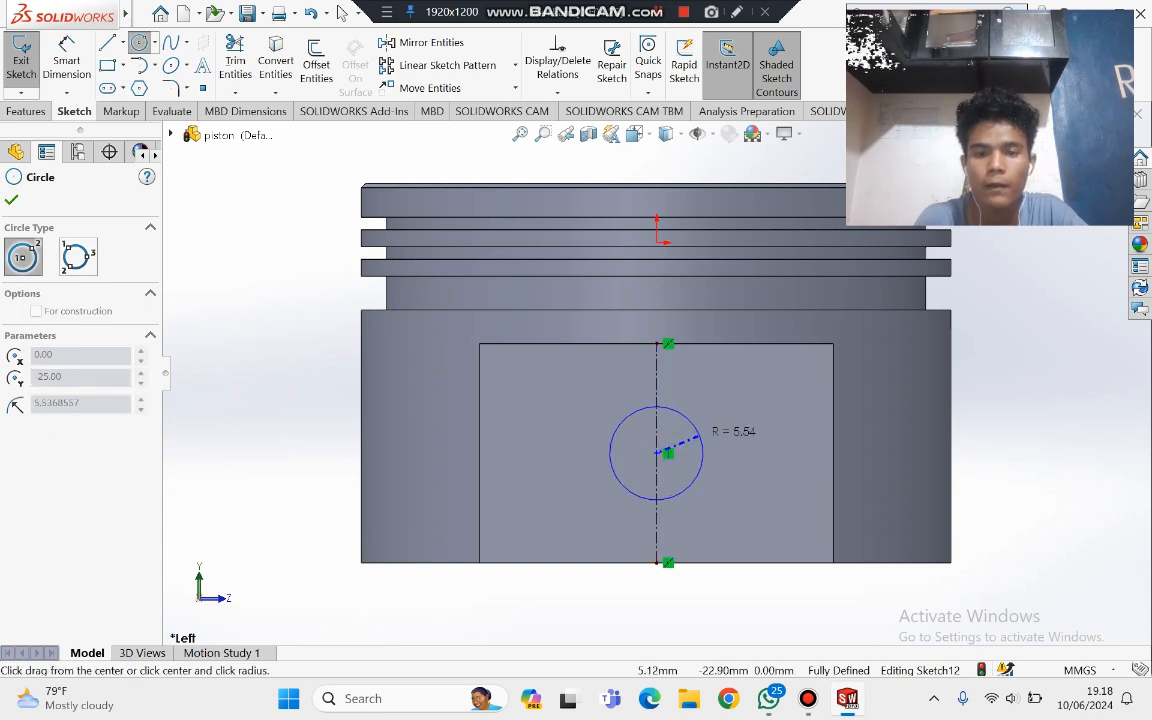
pyautogui.click(711, 433)
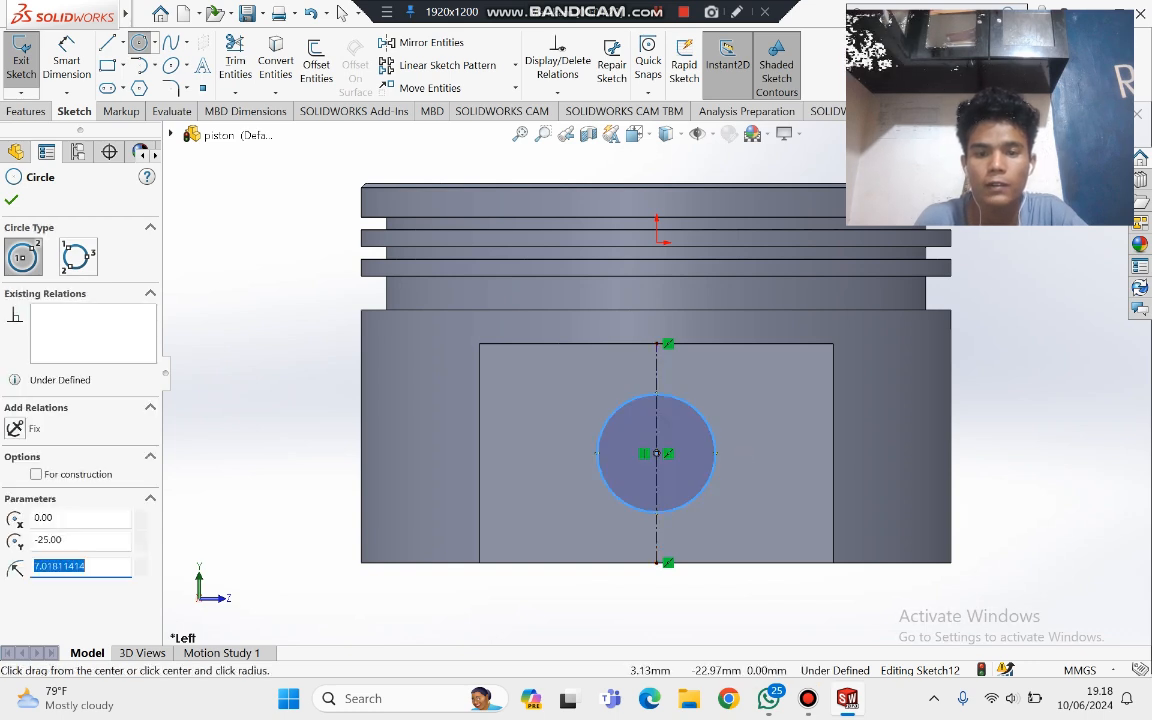
pyautogui.click(655, 453)
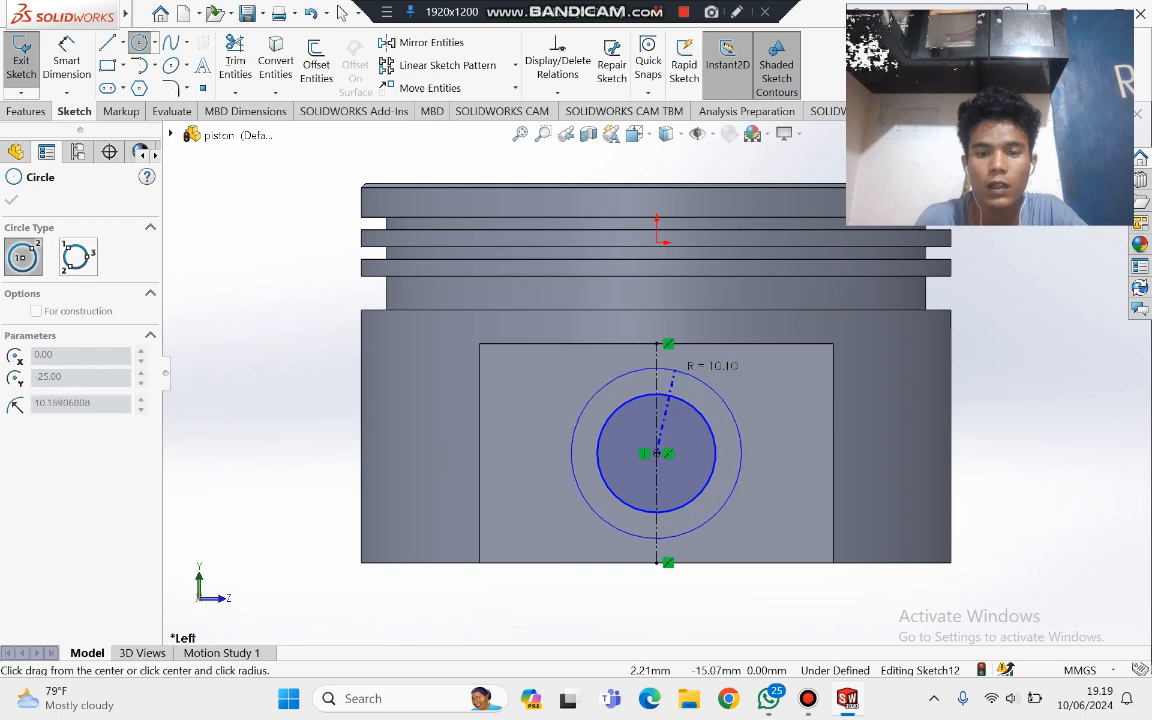
pyautogui.click(656, 343)
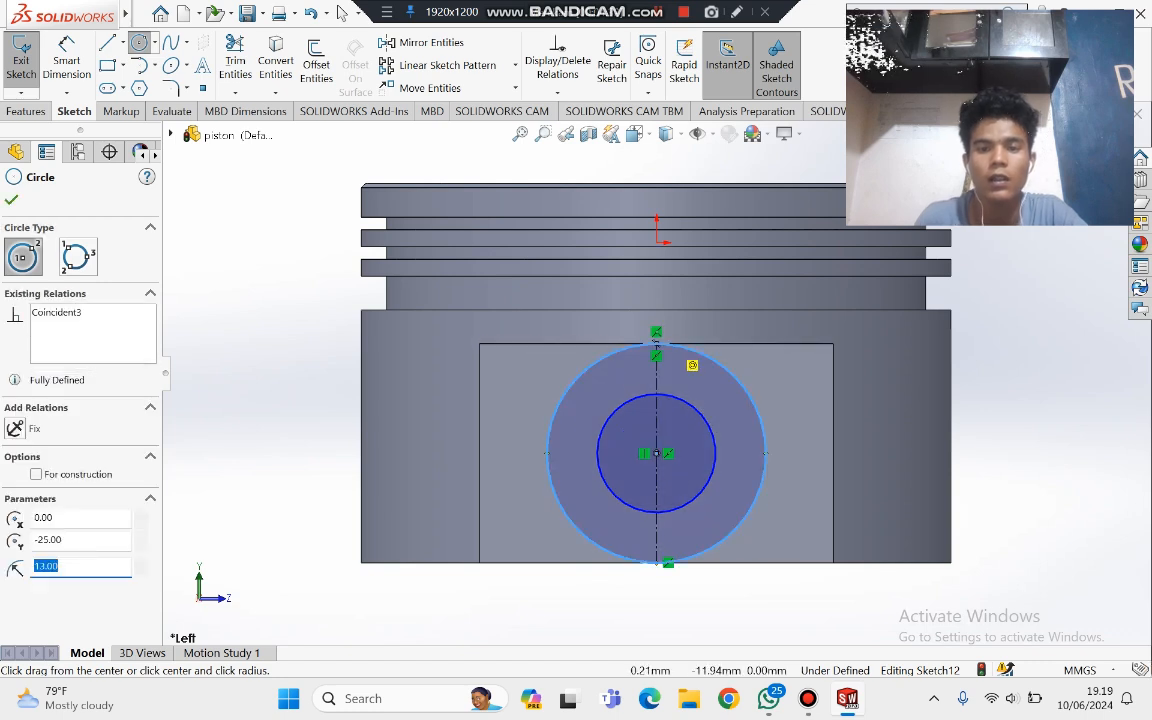
pyautogui.click(341, 12)
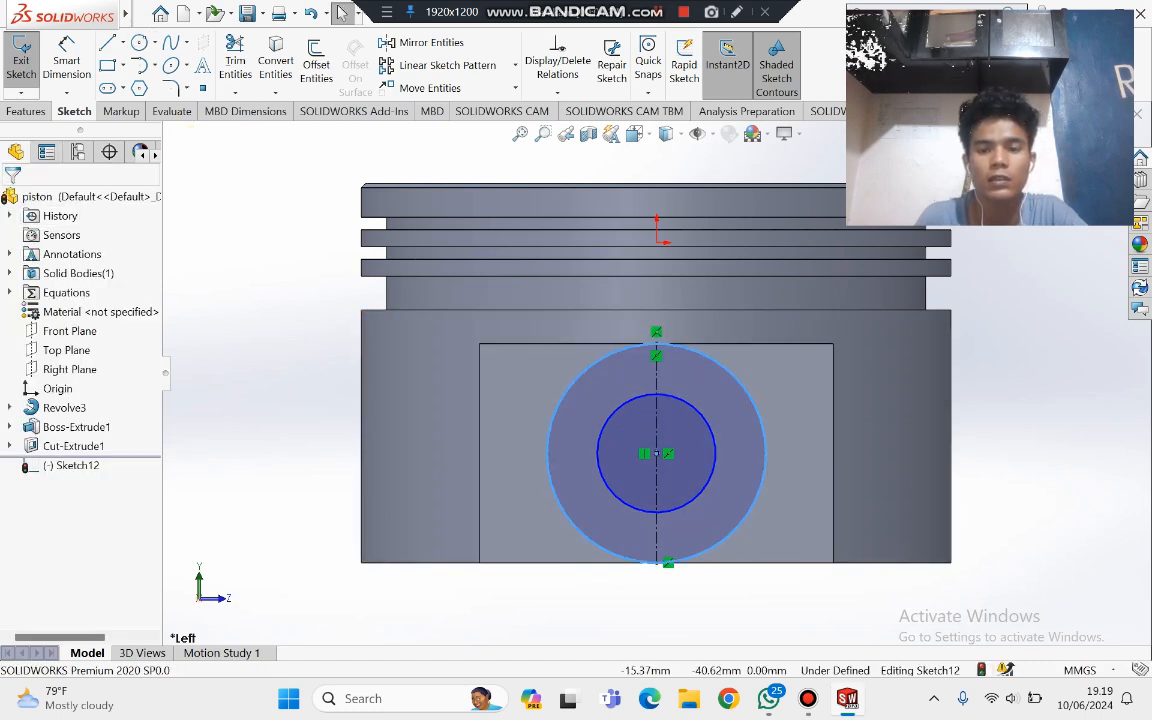
# Step: Dimension the inner circle to a diameter of 18 mm
pyautogui.click(66, 62)
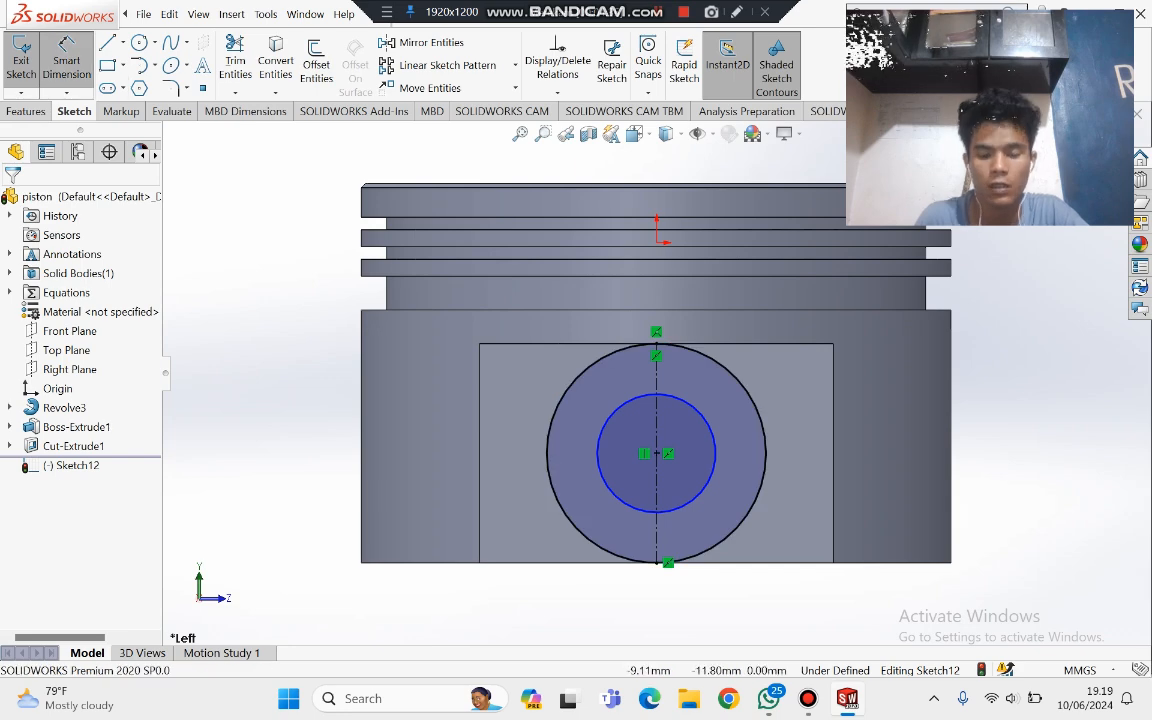
pyautogui.click(689, 403)
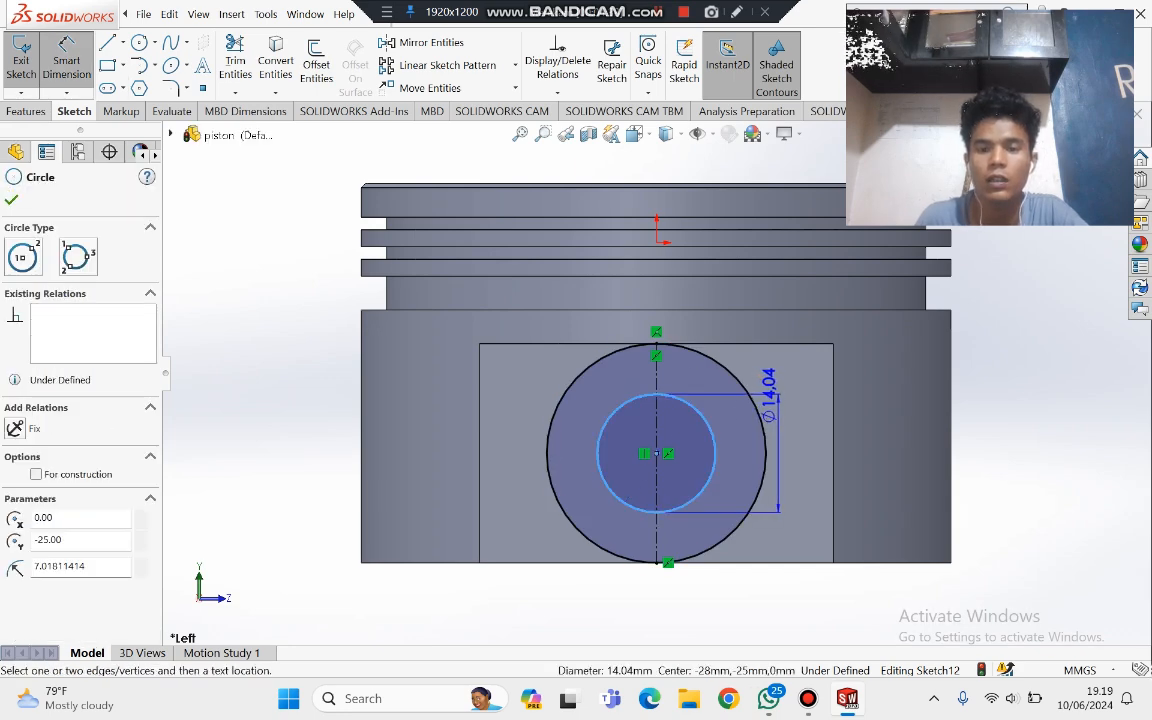
pyautogui.click(780, 388)
pyautogui.write('18')
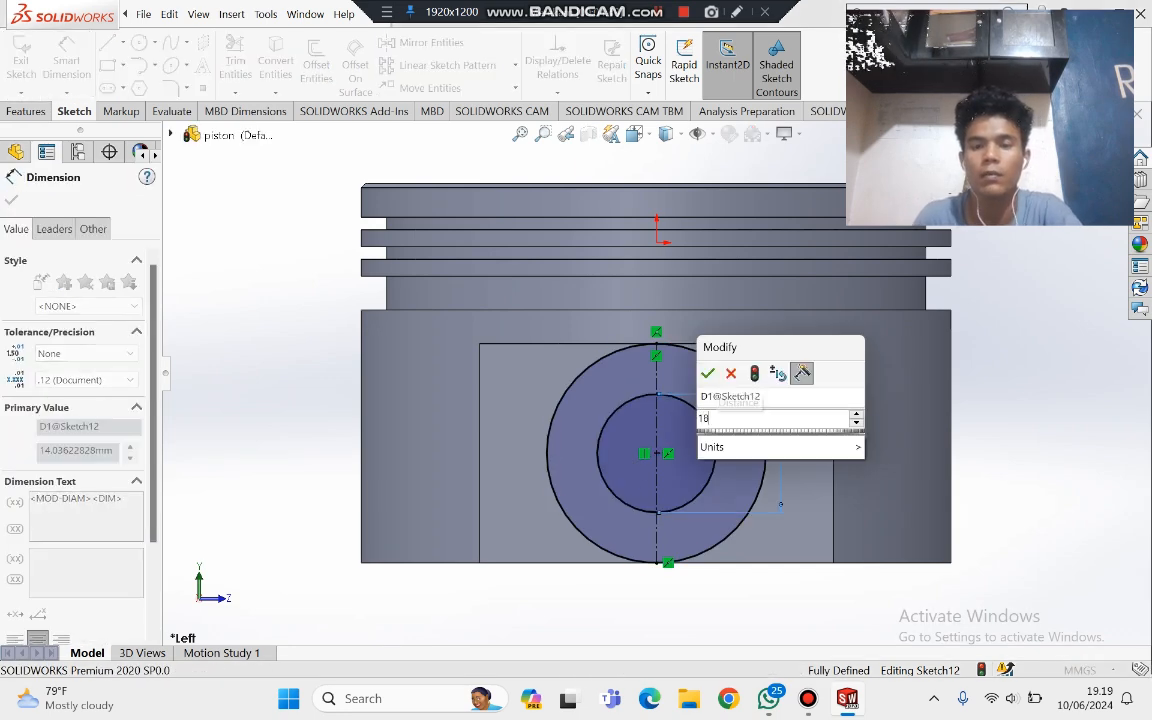
pyautogui.press('Return')
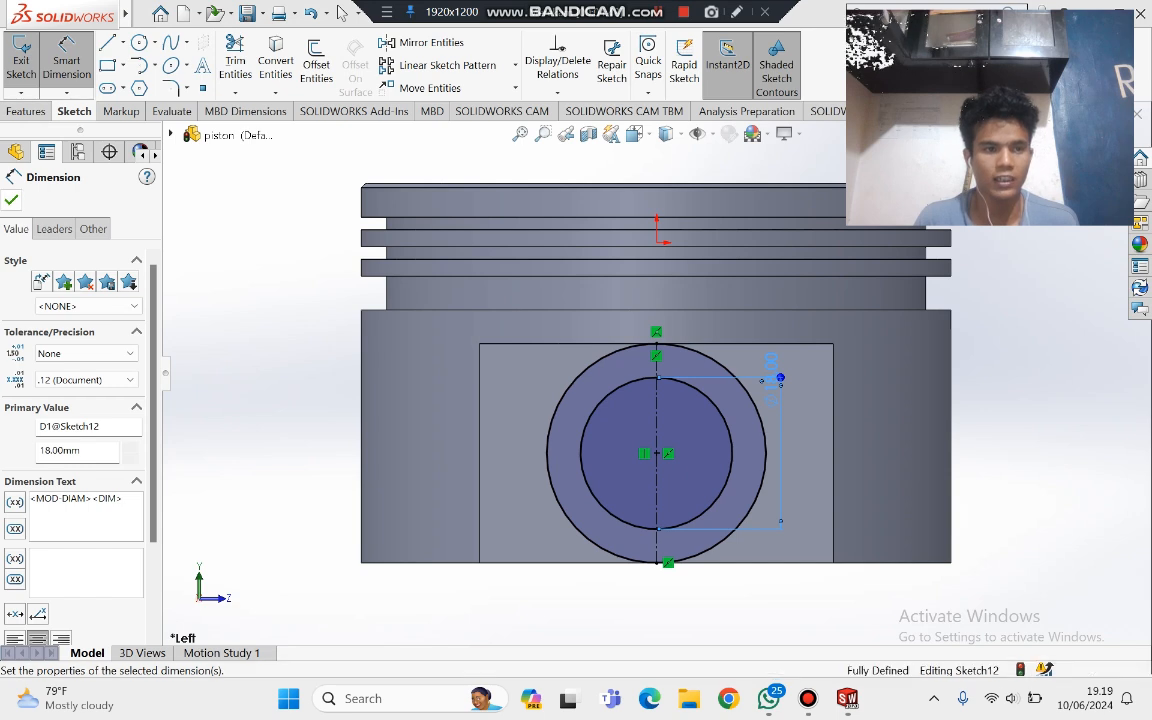
pyautogui.click(341, 12)
pyautogui.click(122, 42)
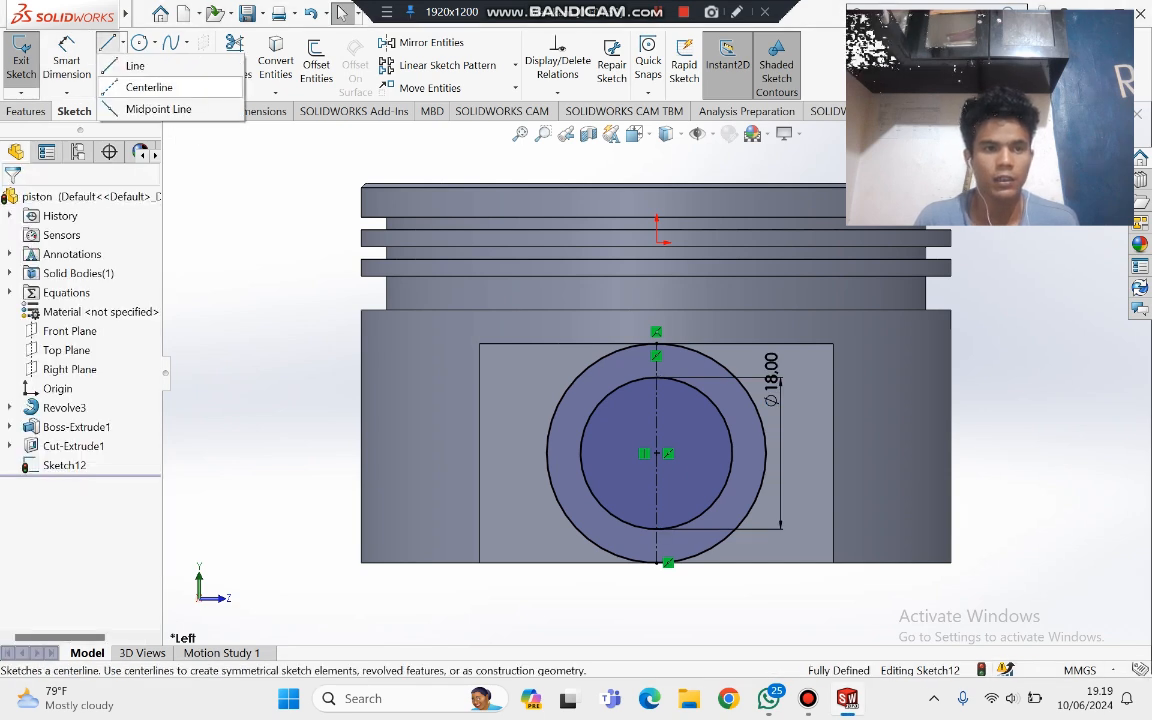
pyautogui.click(150, 87)
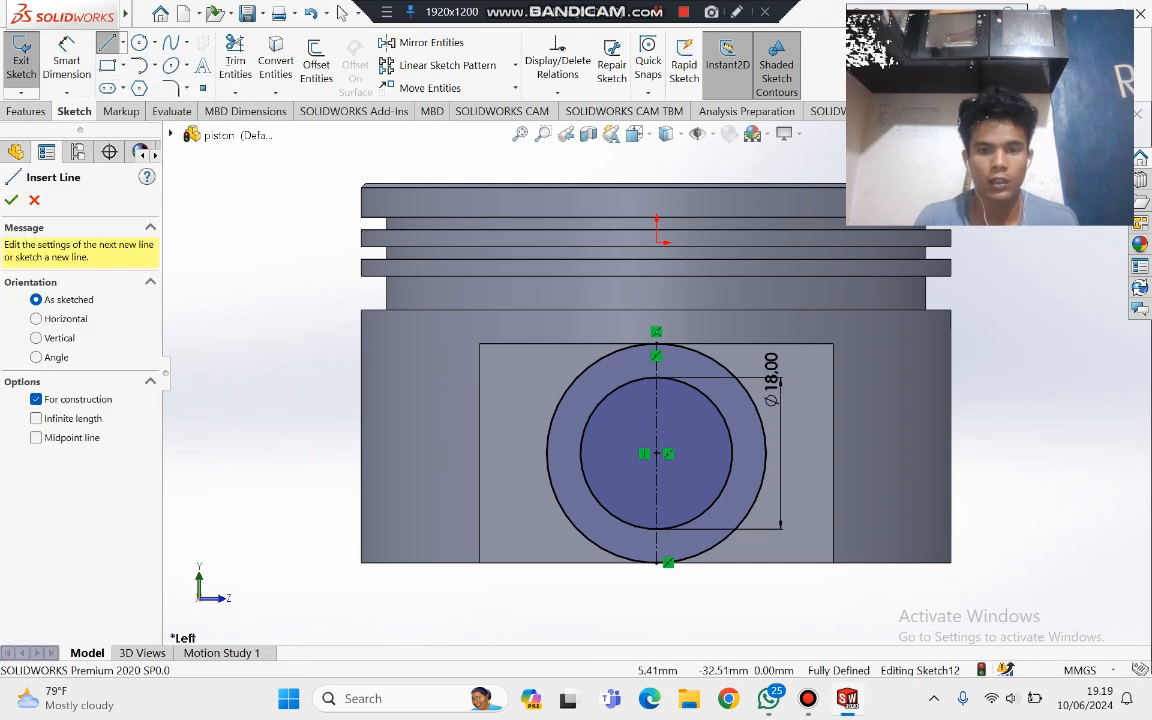
pyautogui.click(656, 565)
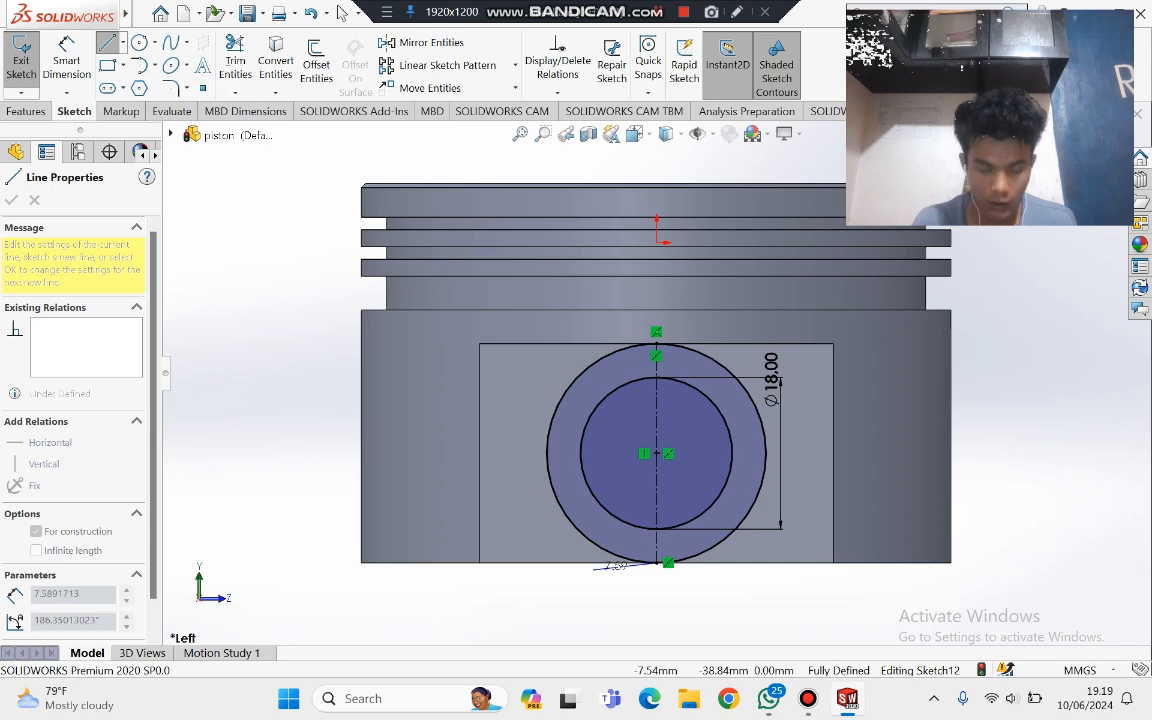
pyautogui.click(428, 562)
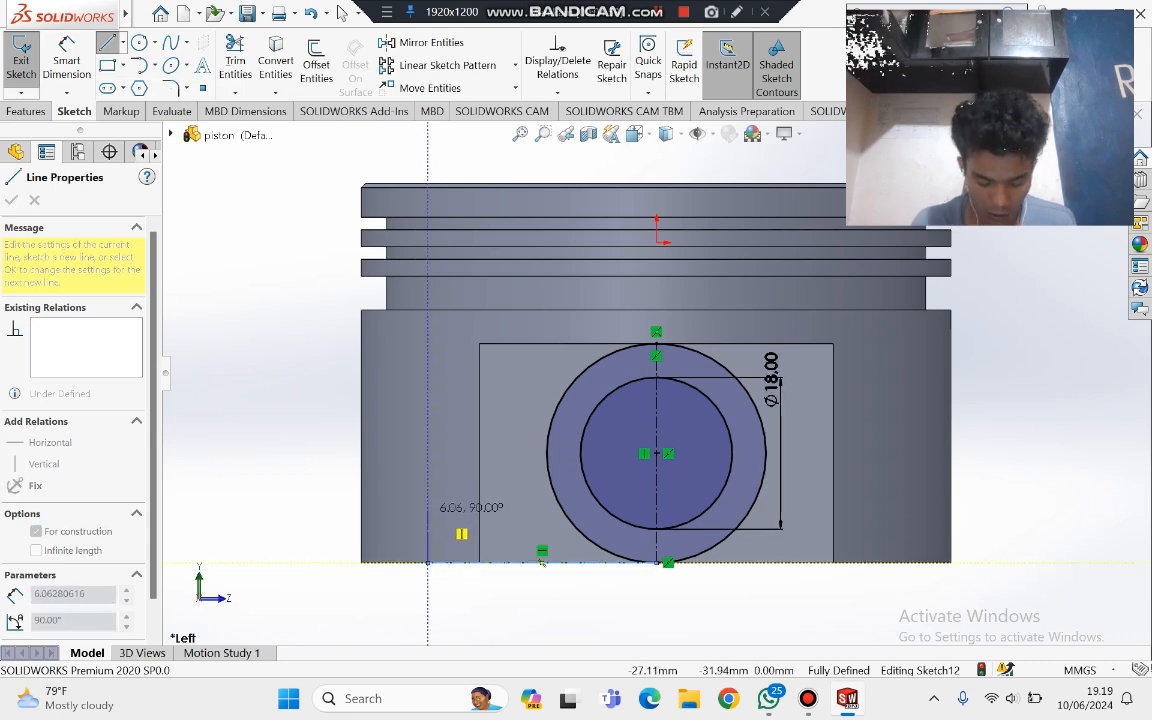
pyautogui.click(428, 512)
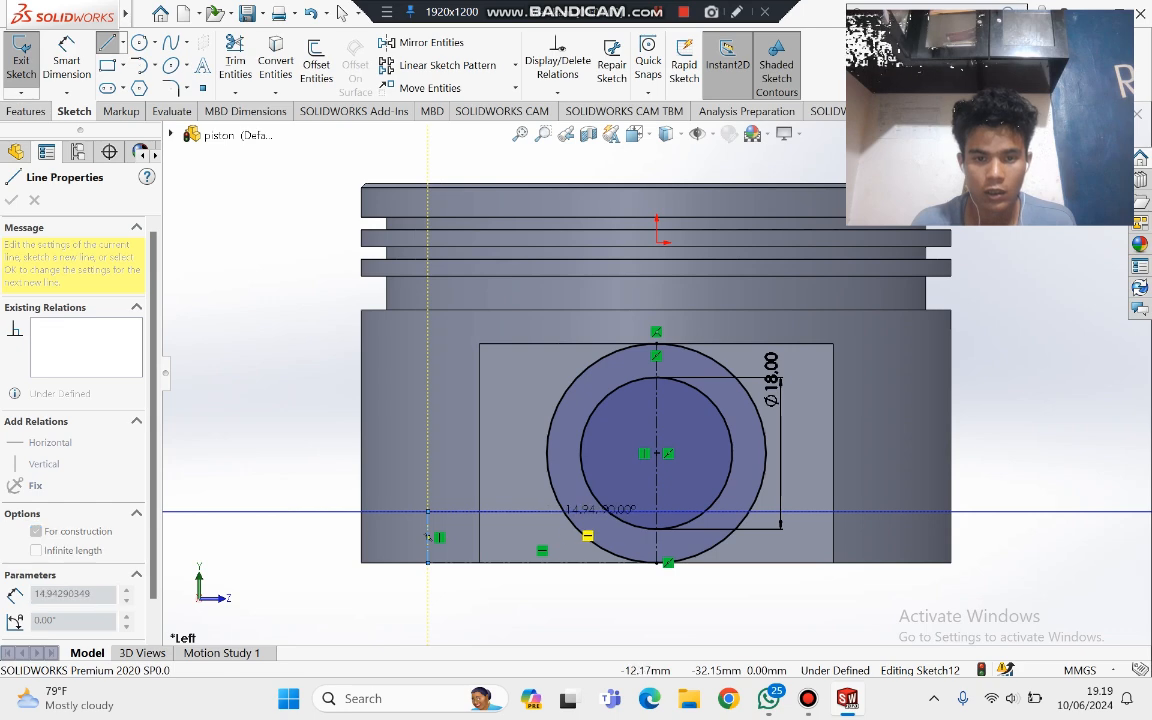
pyautogui.click(564, 512)
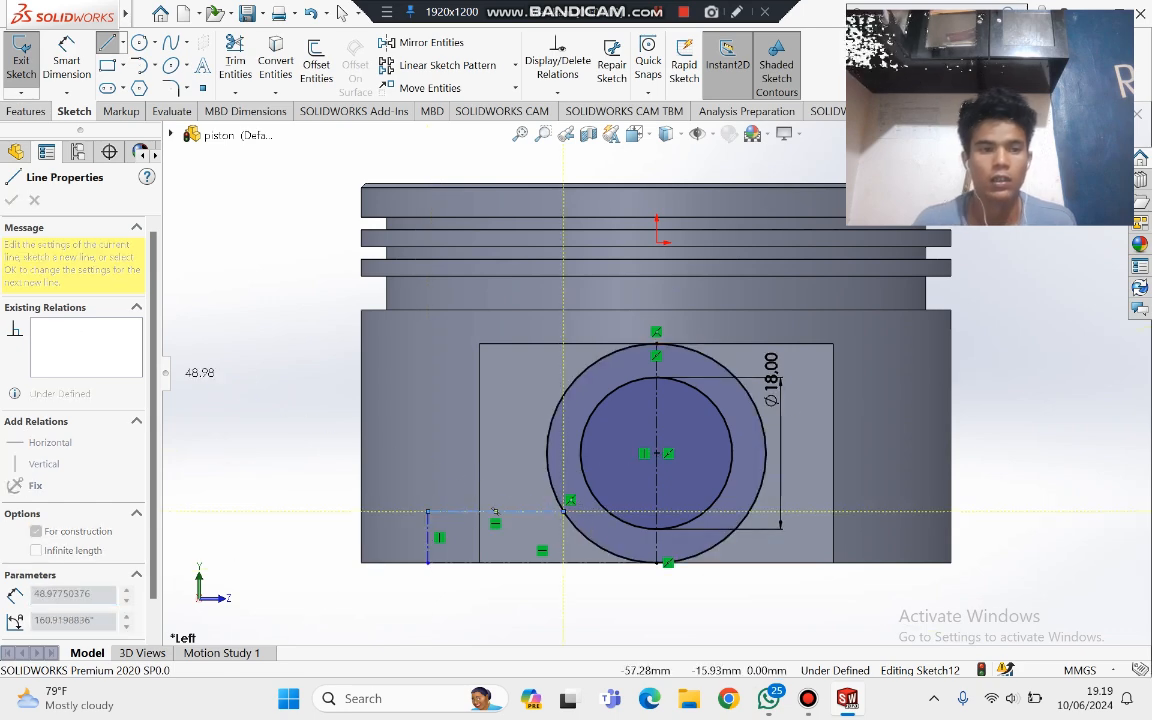
pyautogui.press('Escape')
pyautogui.click(341, 12)
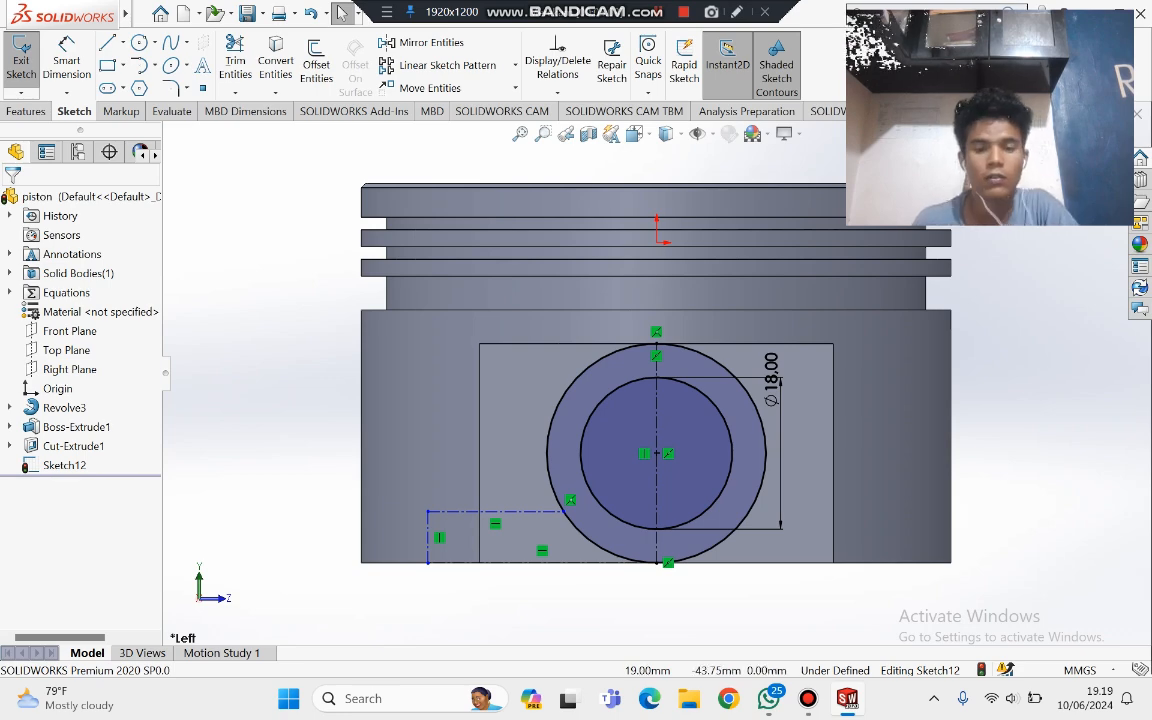
pyautogui.hotkey('ctrl', 'z')
pyautogui.hotkey('ctrl', 'z')
pyautogui.hotkey('ctrl', 'z')
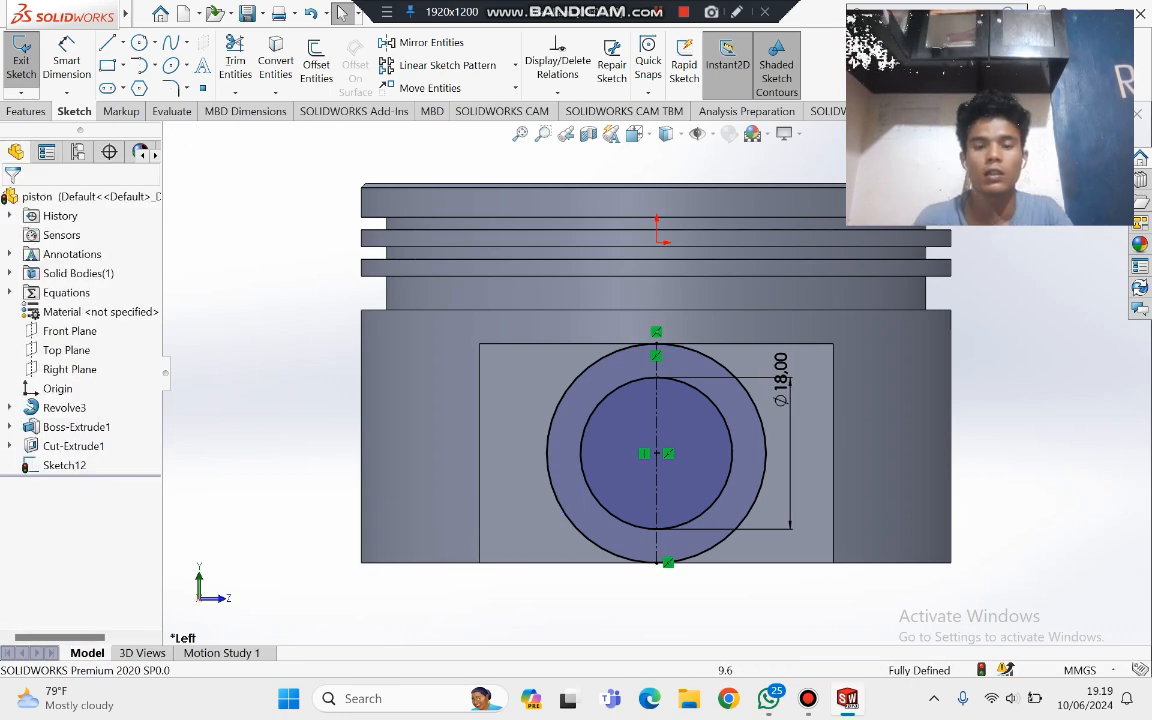
# Step: Draw solid lines from the outer circle's lowest point about 29 mm left along the skirt's bottom edge, straight up, and horizontally back to the outer circle
pyautogui.press('l')
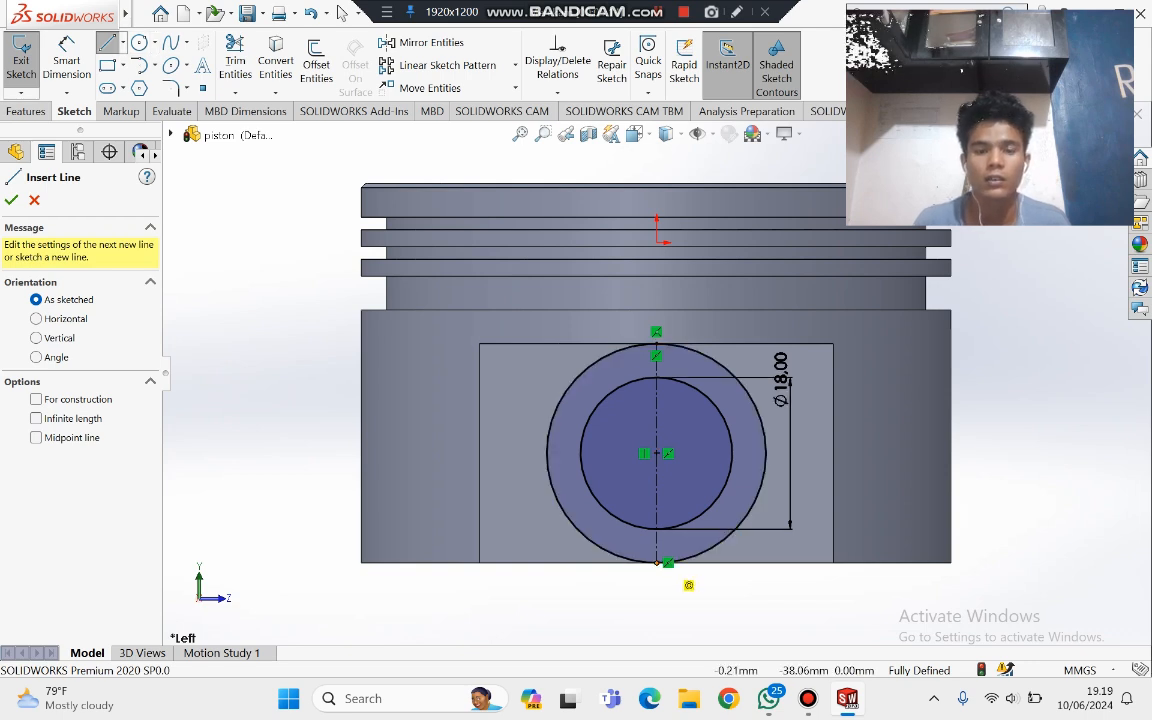
pyautogui.click(657, 562)
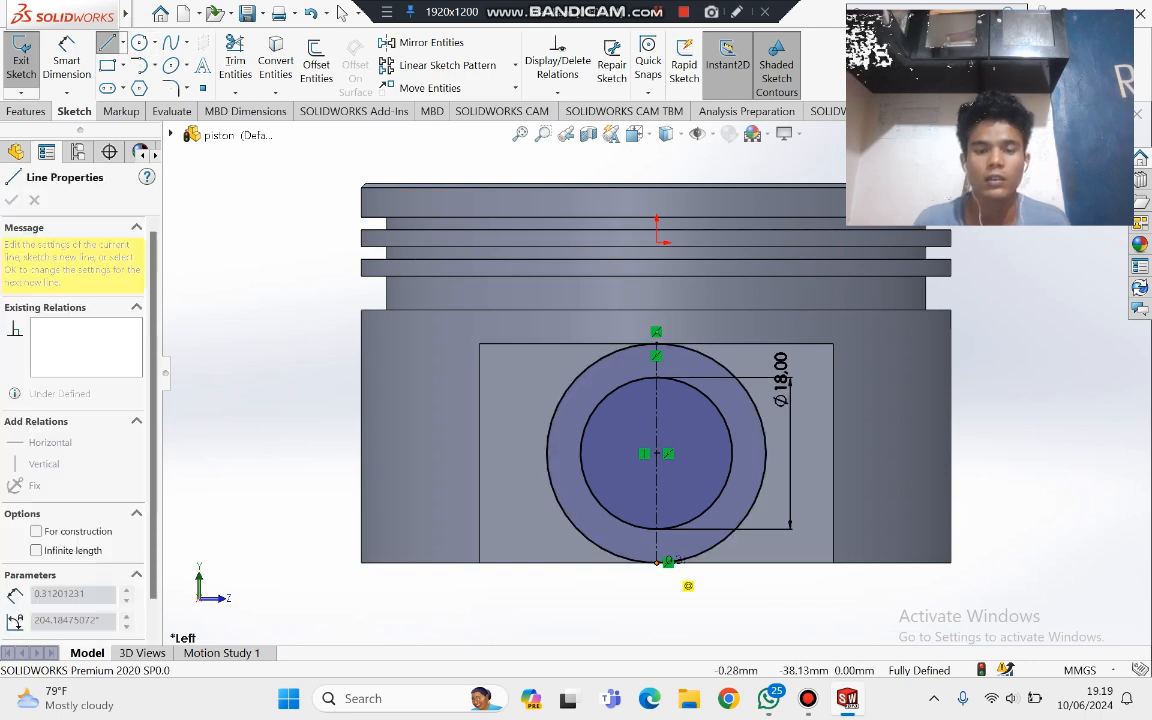
pyautogui.click(411, 561)
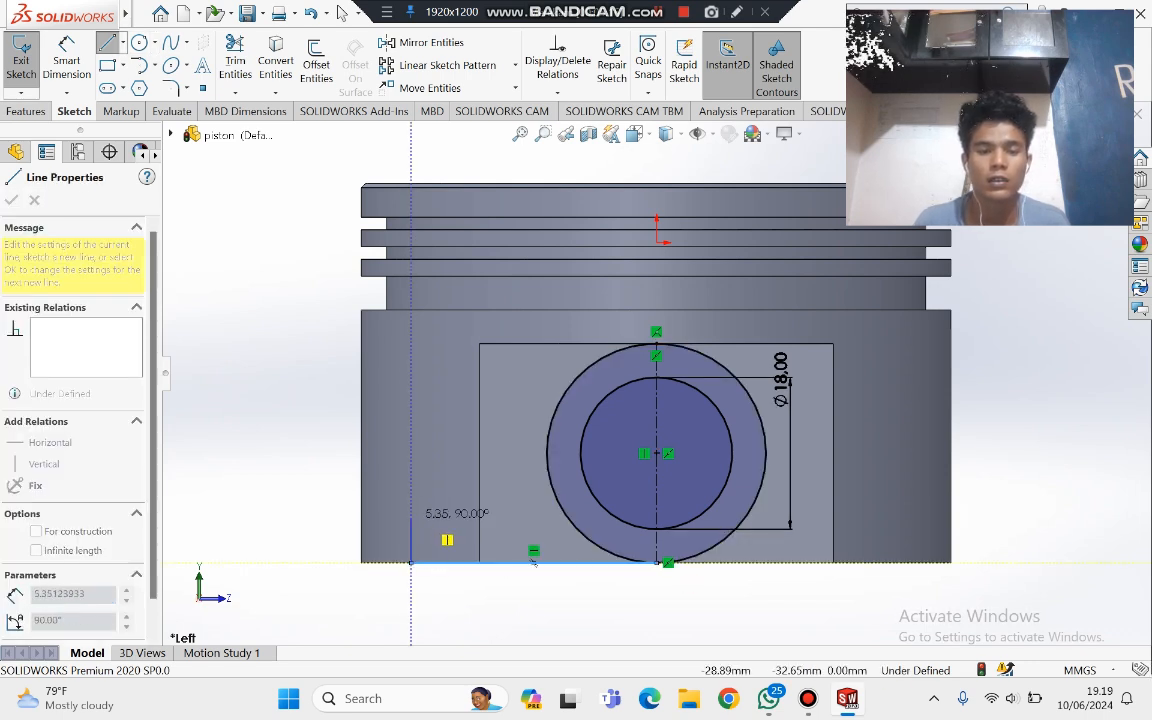
pyautogui.click(411, 516)
pyautogui.click(570, 516)
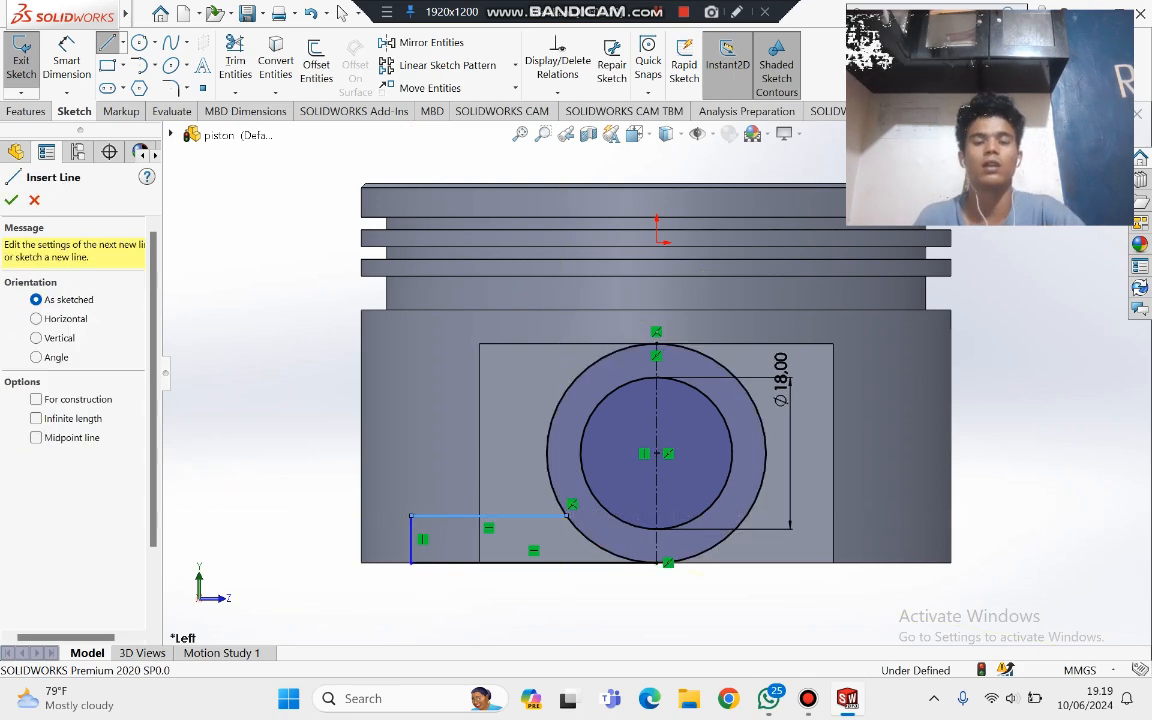
# Step: Power-trim the outer circle so only its lower-left arc between the profile's upper line and the centerline remains
pyautogui.click(342, 12)
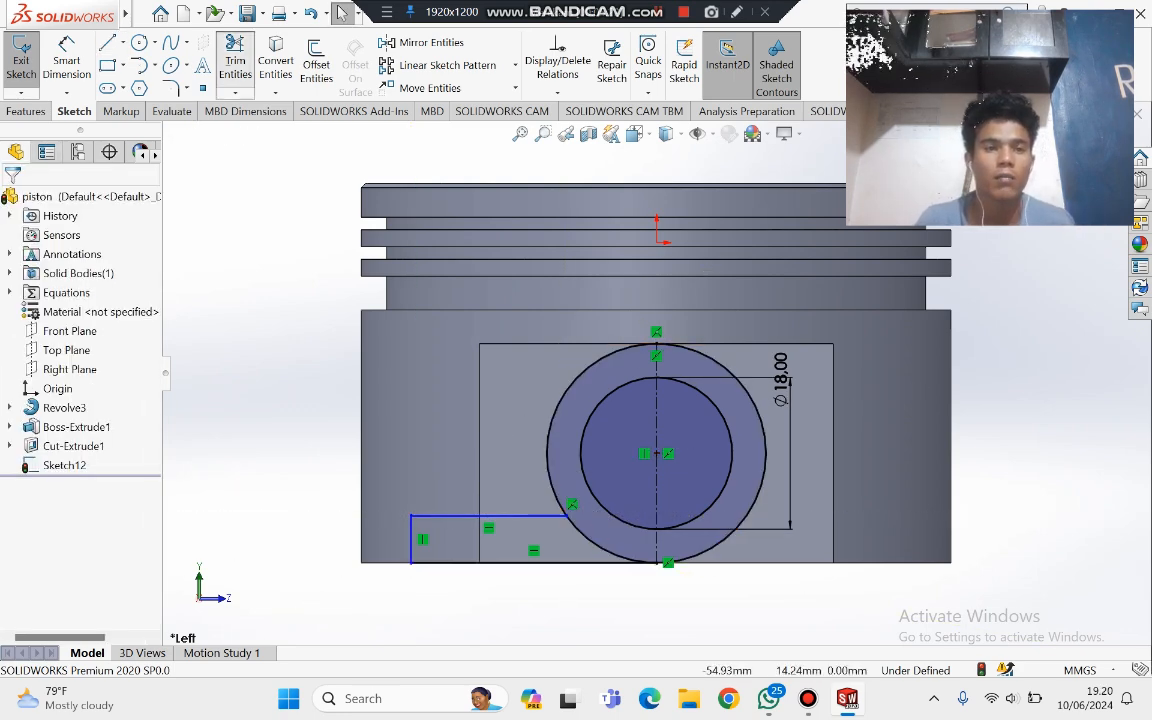
pyautogui.click(235, 60)
pyautogui.moveTo(532, 444); pyautogui.dragTo(564, 449)
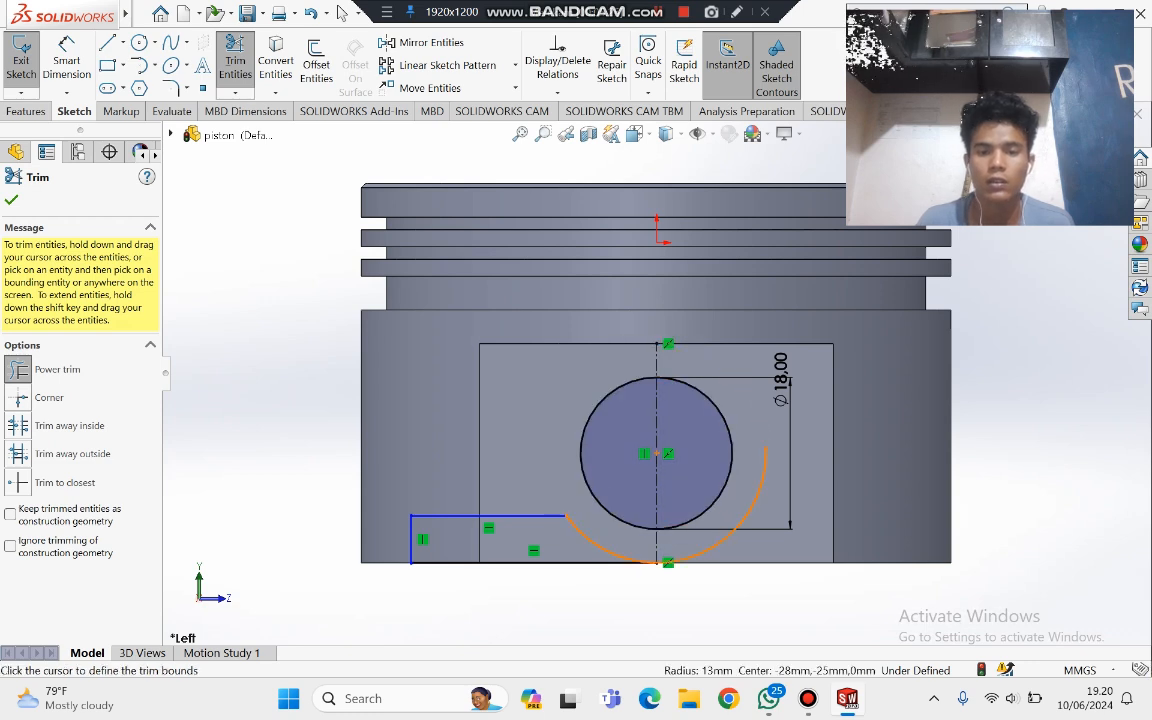
pyautogui.moveTo(790, 505); pyautogui.dragTo(761, 486)
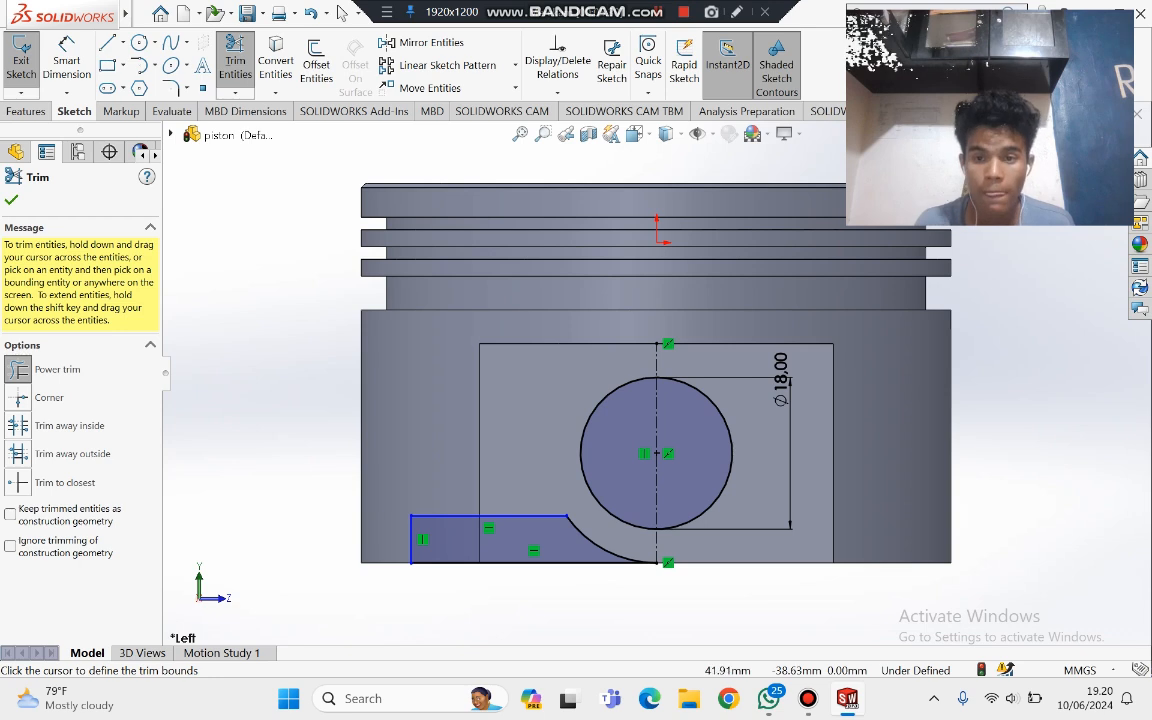
pyautogui.click(341, 12)
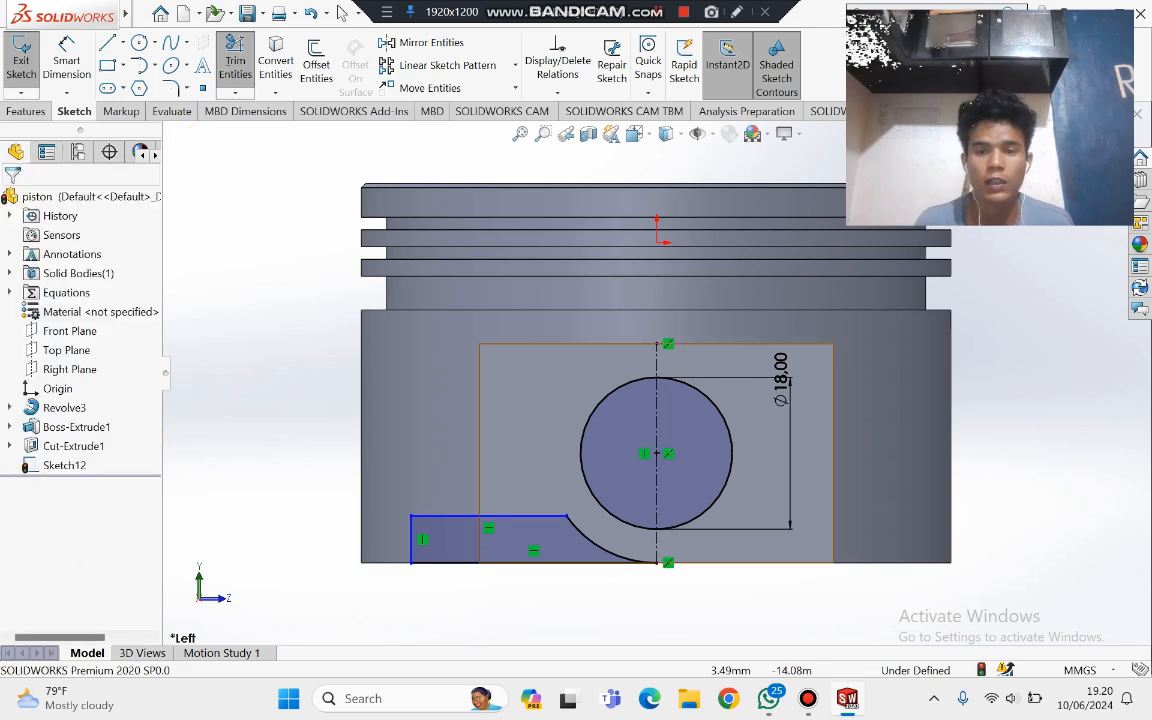
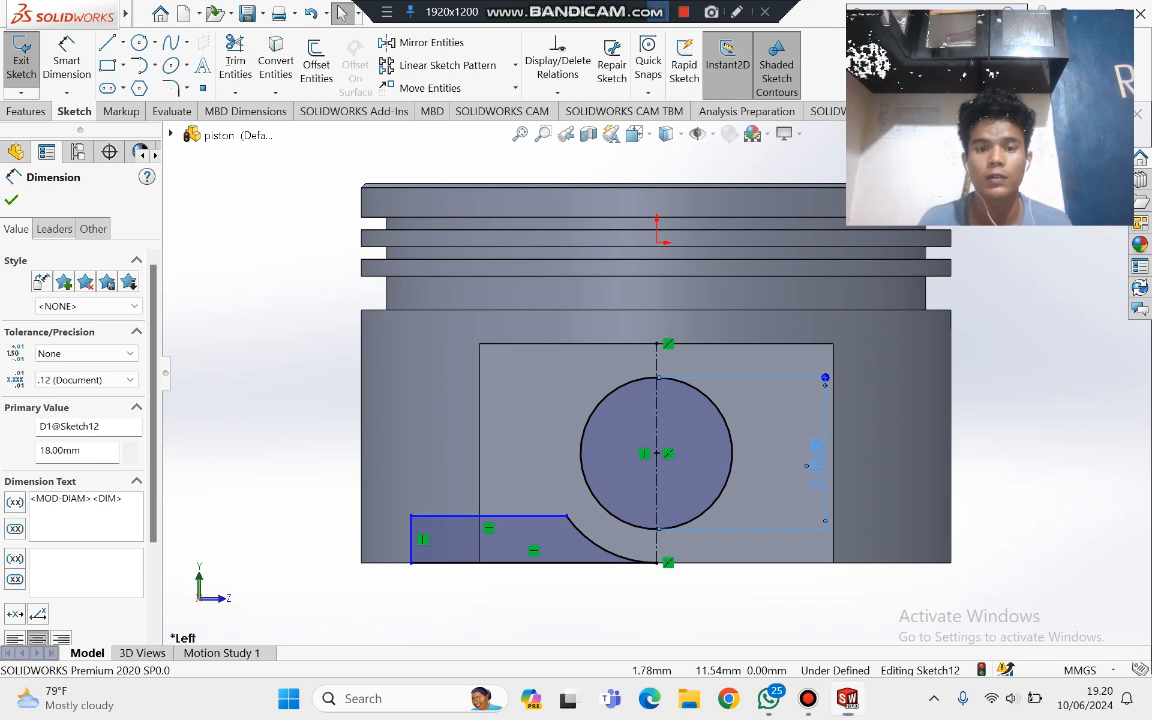
# Step: Dimension the side profile's upper horizontal line to 12 mm and its bottom line to 25 mm
pyautogui.click(66, 60)
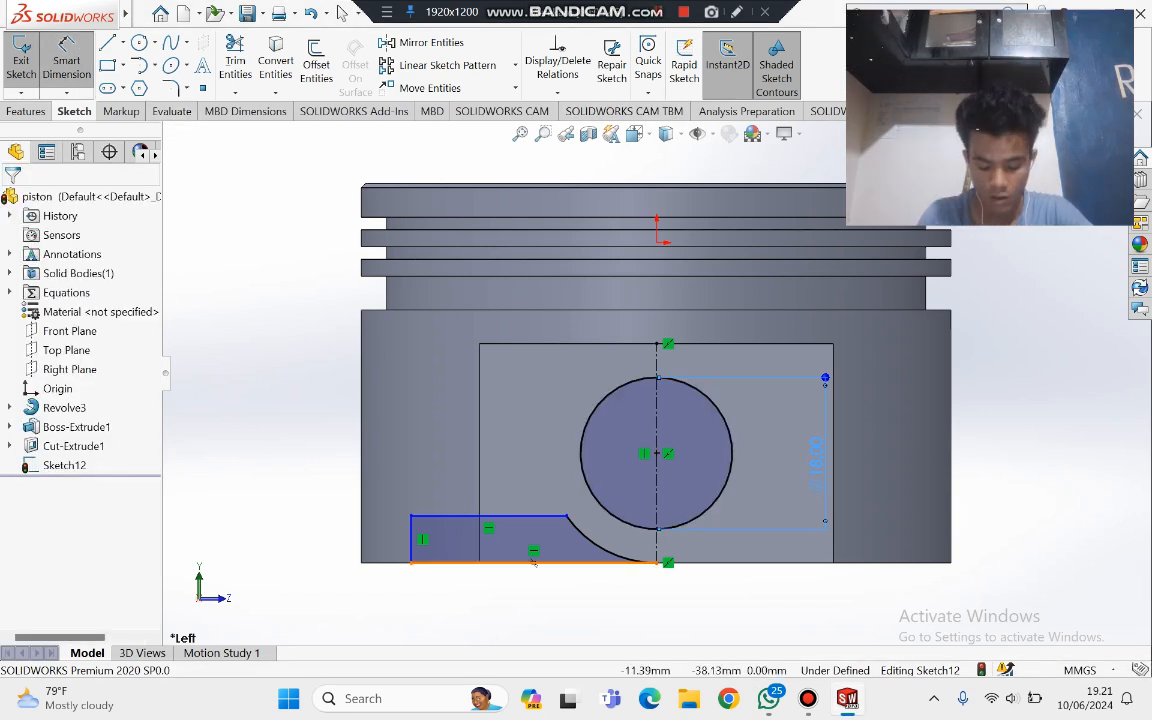
pyautogui.click(541, 516)
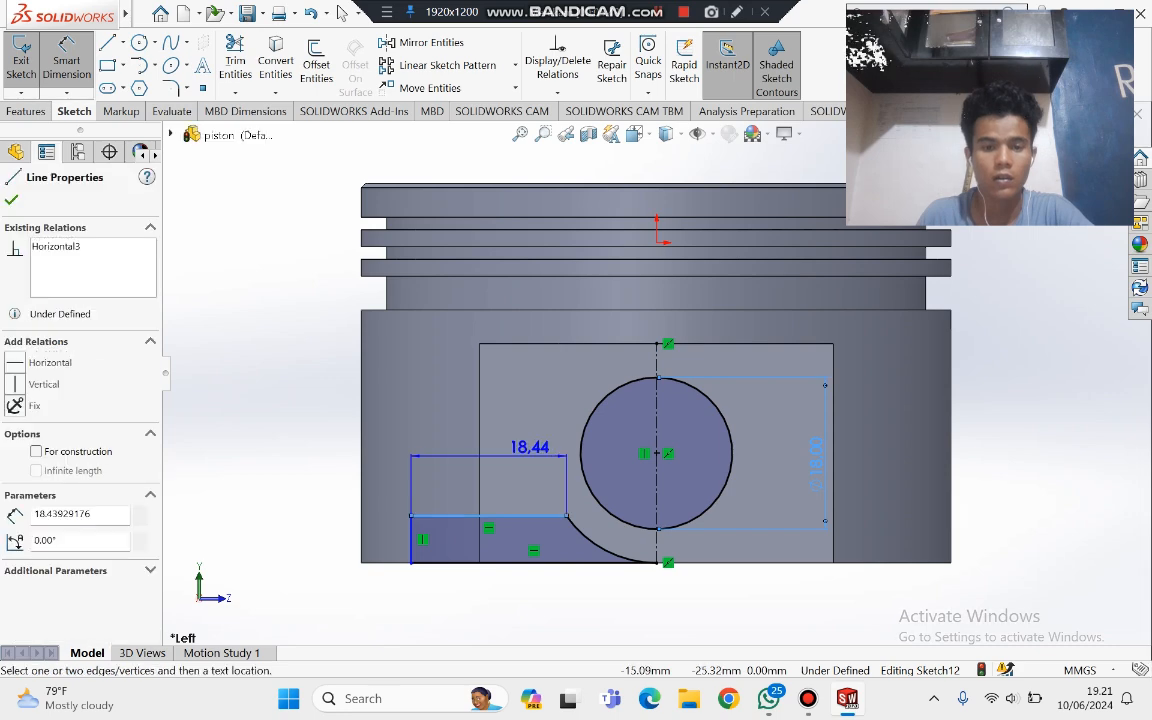
pyautogui.click(530, 446)
pyautogui.write('12')
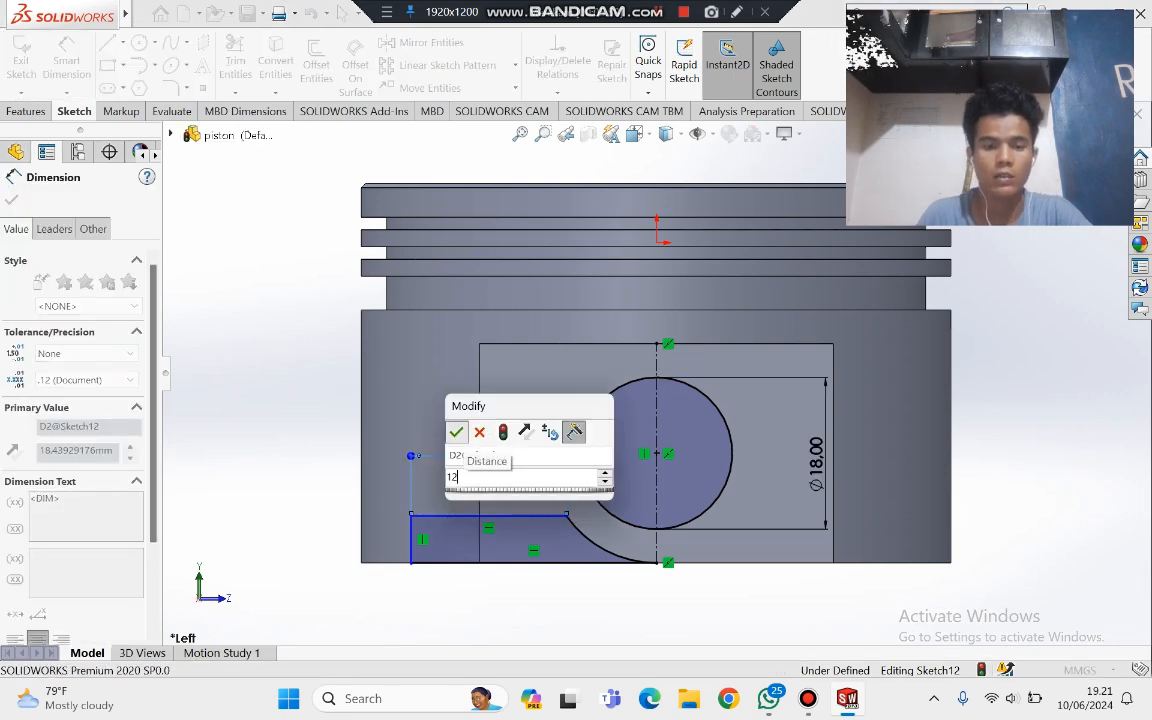
pyautogui.press('Return')
pyautogui.click(540, 562)
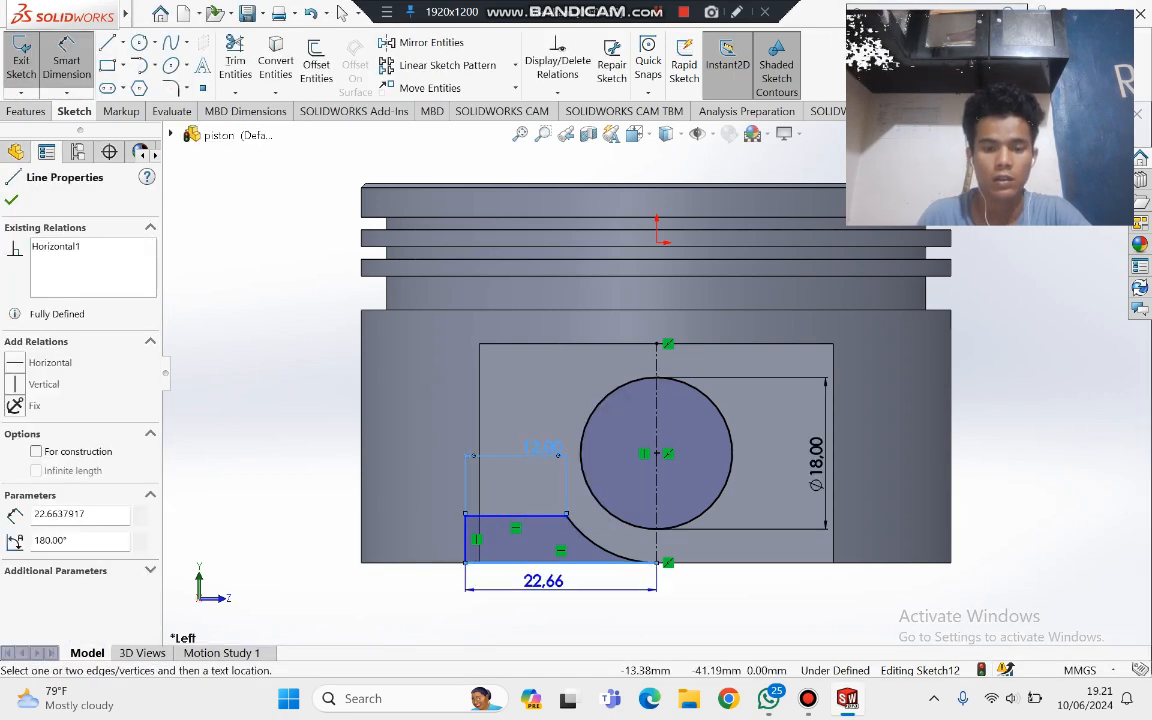
pyautogui.click(560, 588)
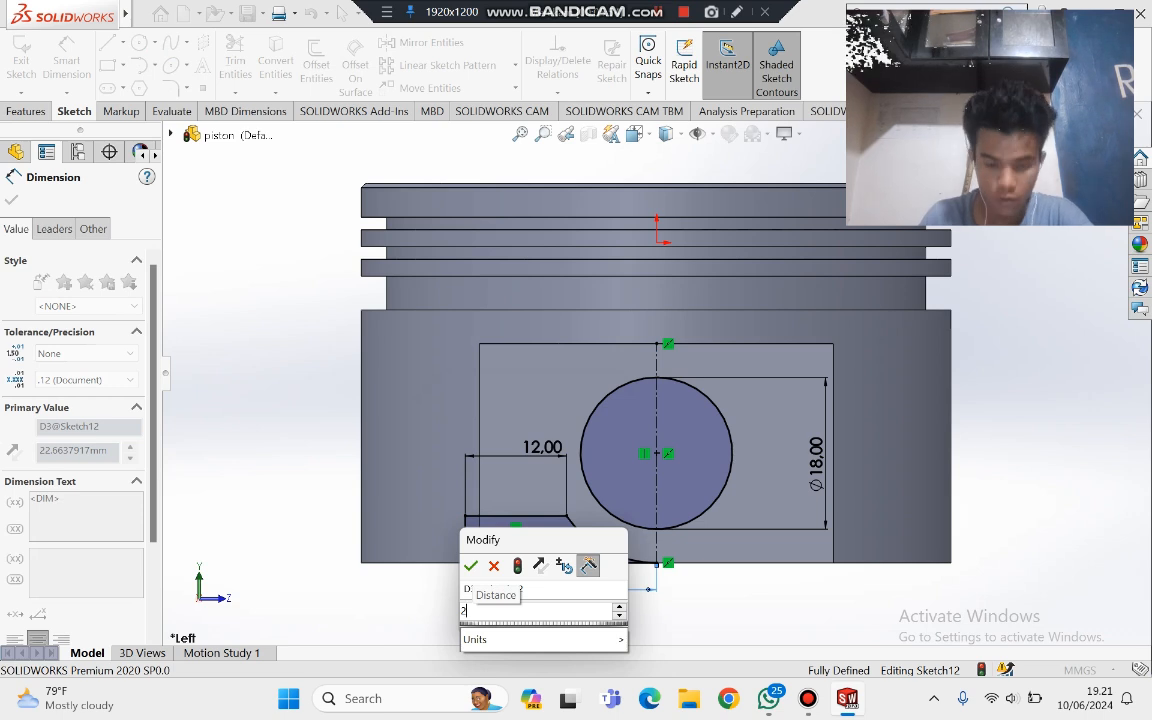
pyautogui.write('25')
pyautogui.press('Return')
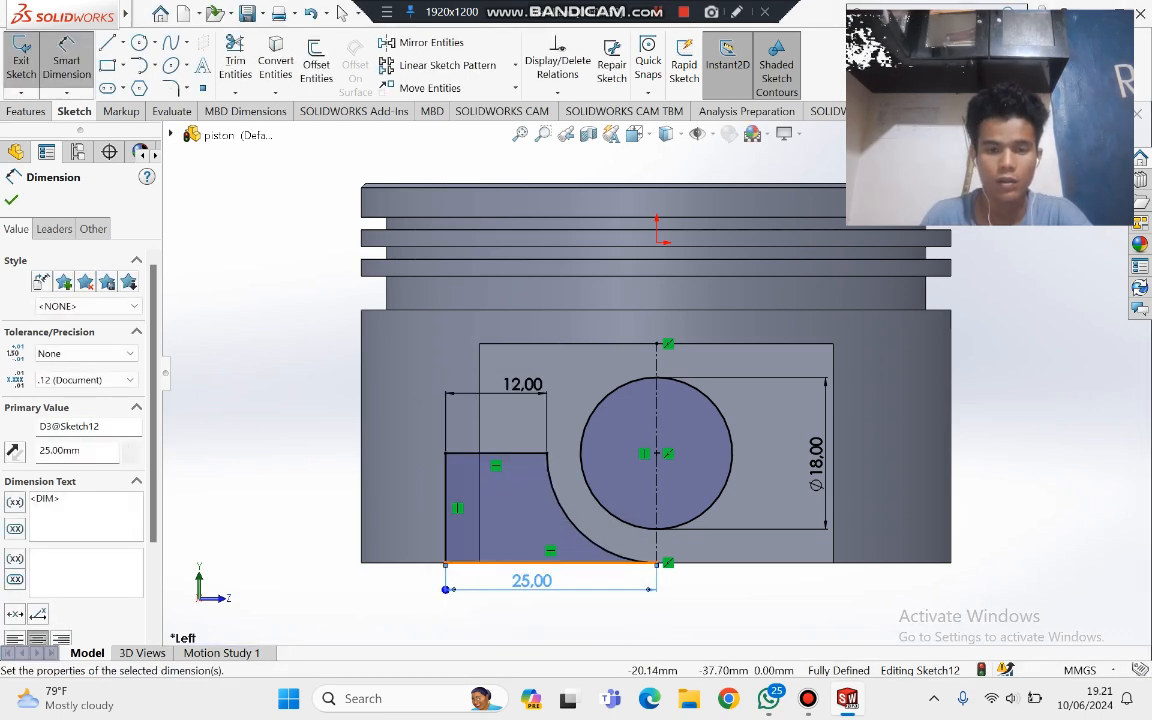
# Step: Add a height dimension to the profile's left vertical line and try to edit its value
pyautogui.click(446, 520)
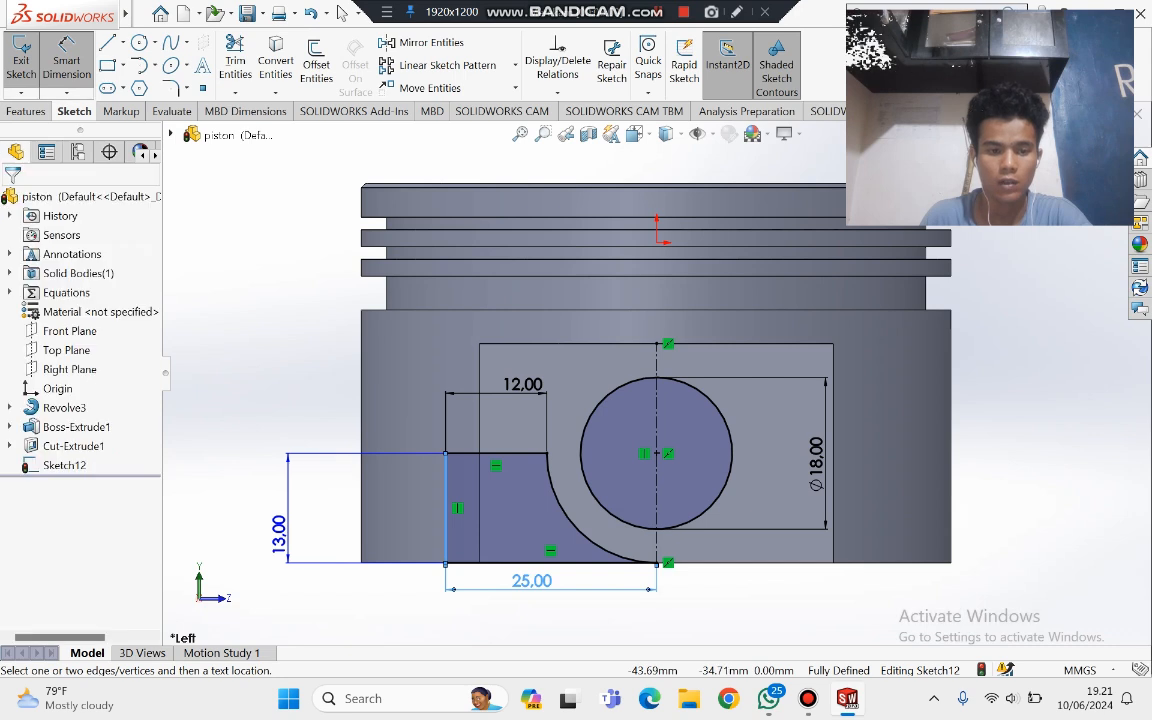
pyautogui.click(284, 520)
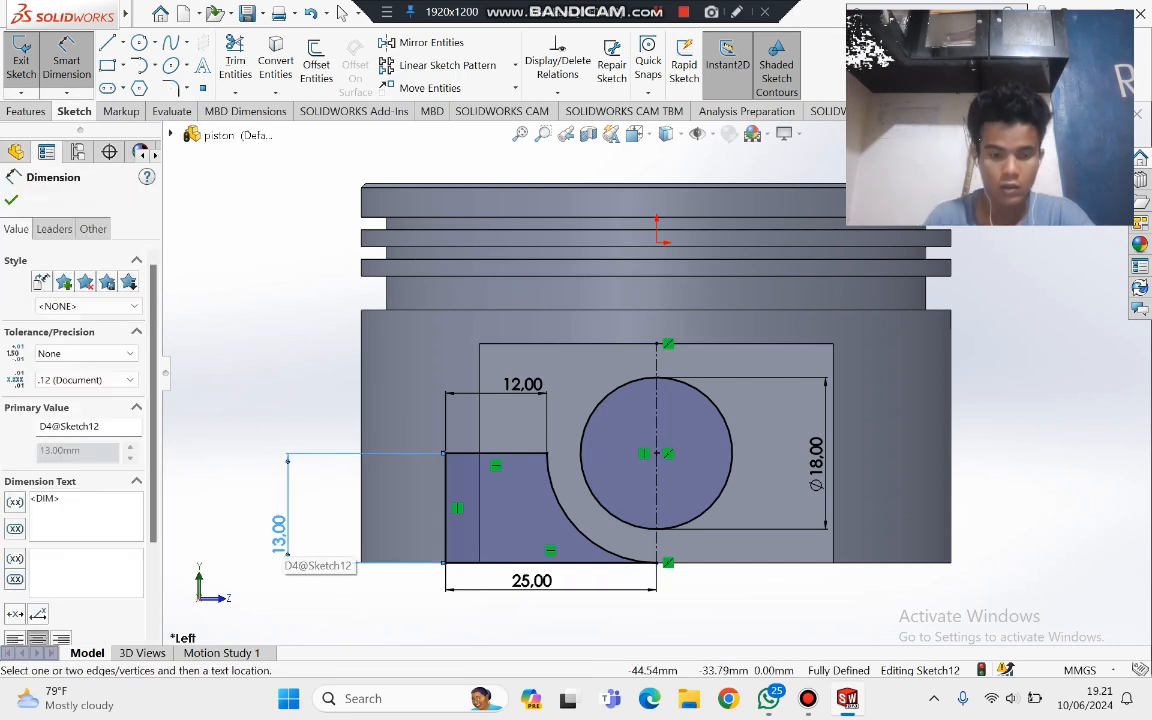
pyautogui.doubleClick(281, 538)
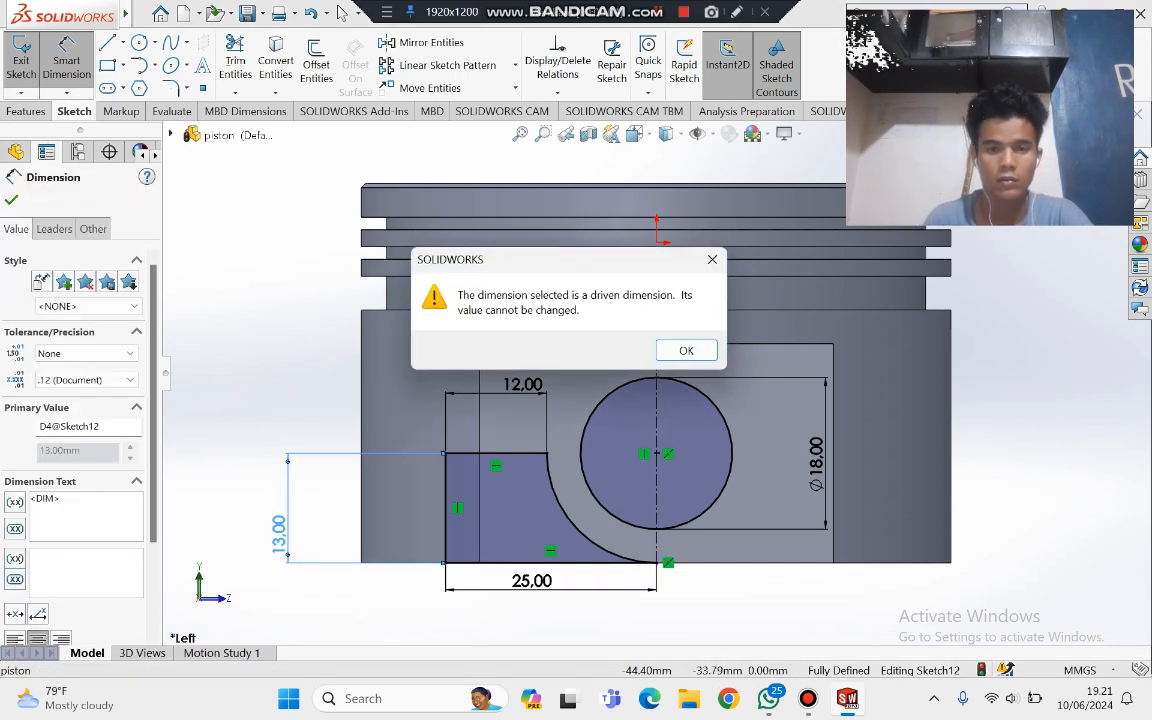
pyautogui.click(684, 352)
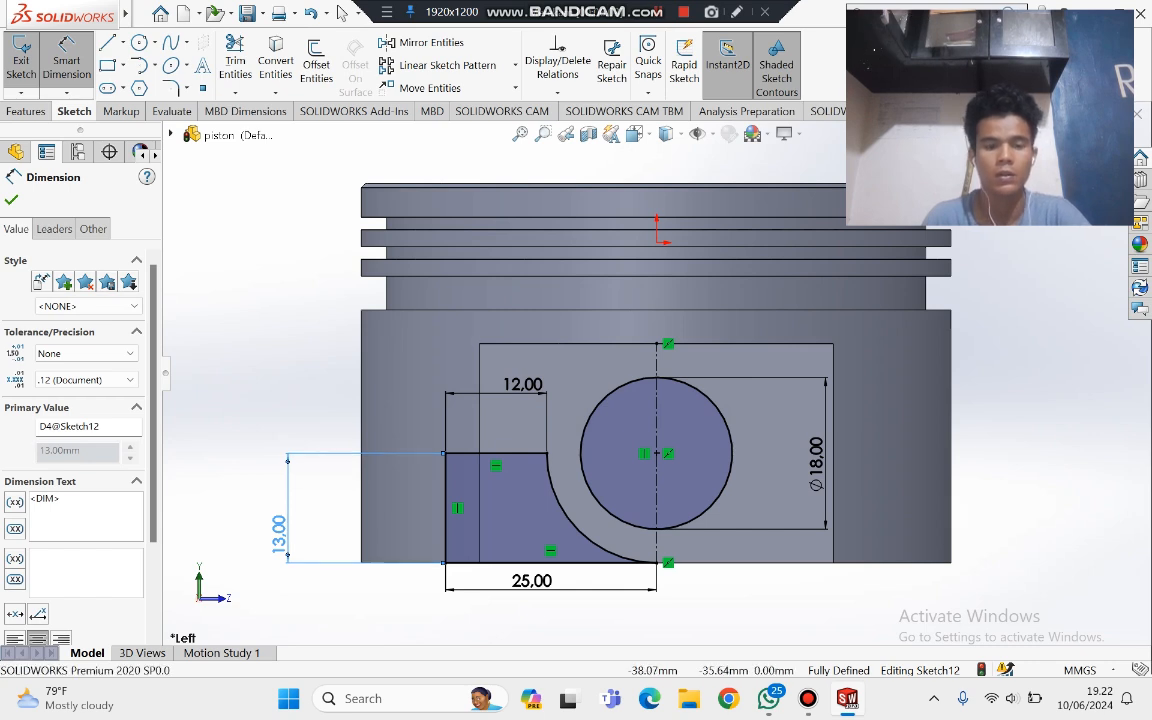
# Step: Undo the height, bottom-line and upper-line dimensions of the side profile
pyautogui.hotkey('ctrl', 'z')
pyautogui.hotkey('ctrl', 'z')
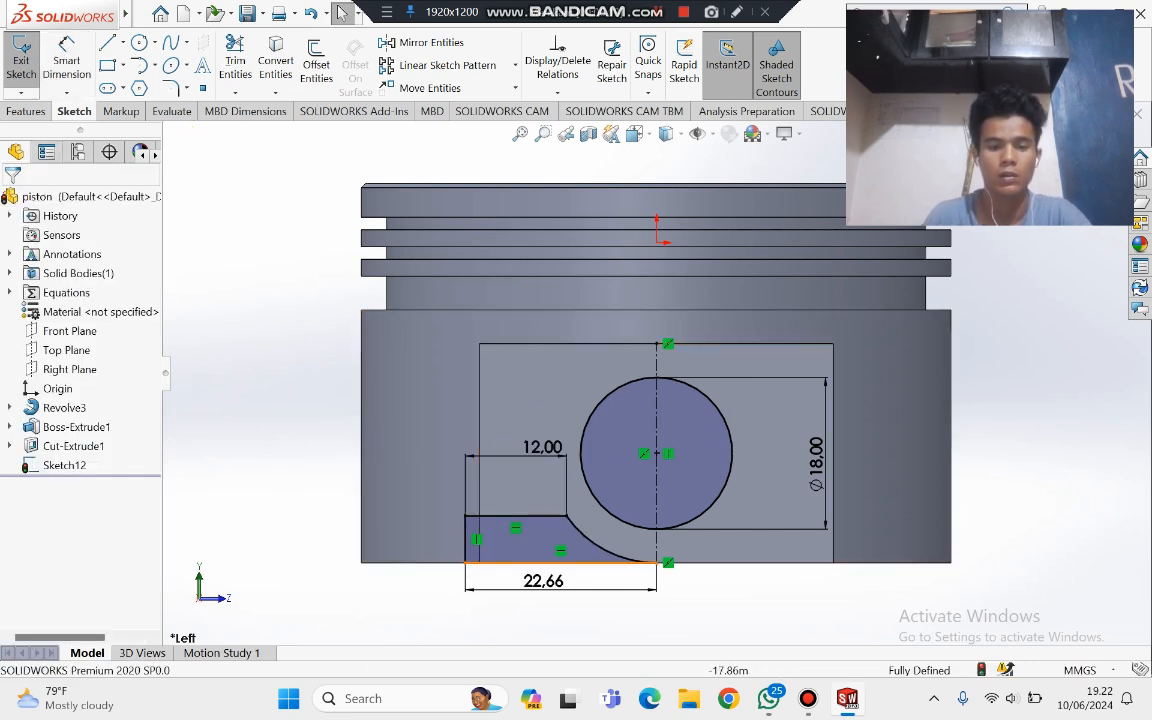
pyautogui.hotkey('ctrl', 'z')
pyautogui.hotkey('ctrl', 'z')
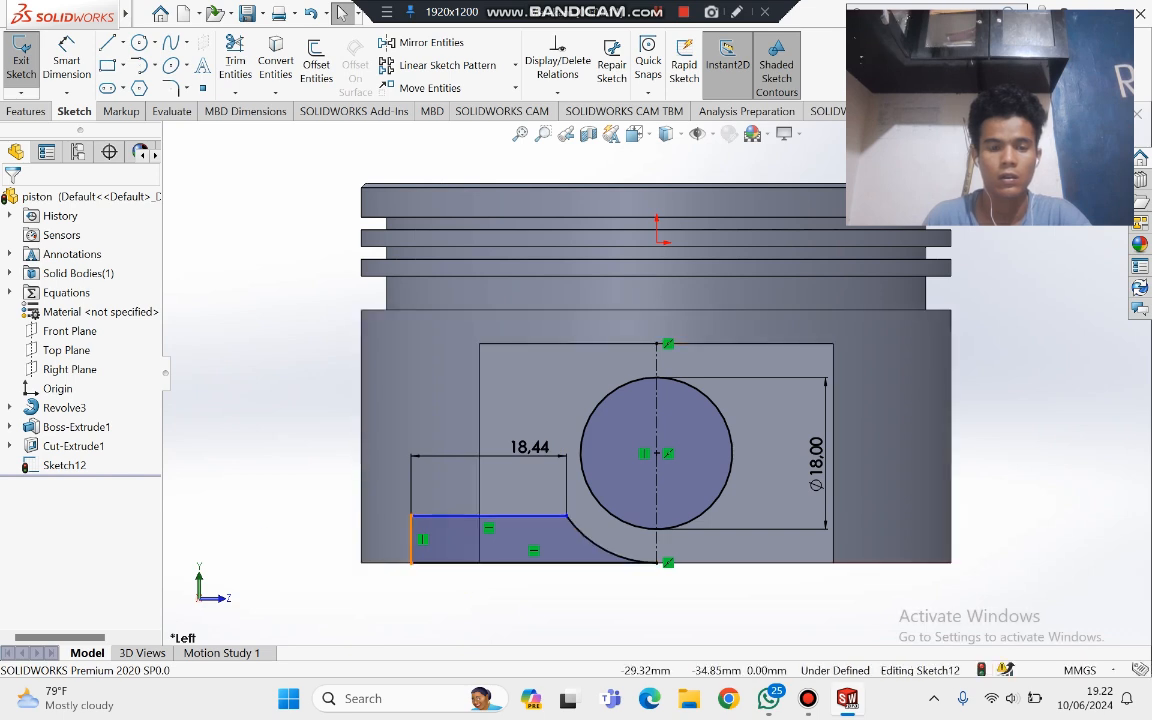
pyautogui.moveTo(411, 534); pyautogui.dragTo(408, 530)
pyautogui.click(393, 528)
pyautogui.click(327, 517)
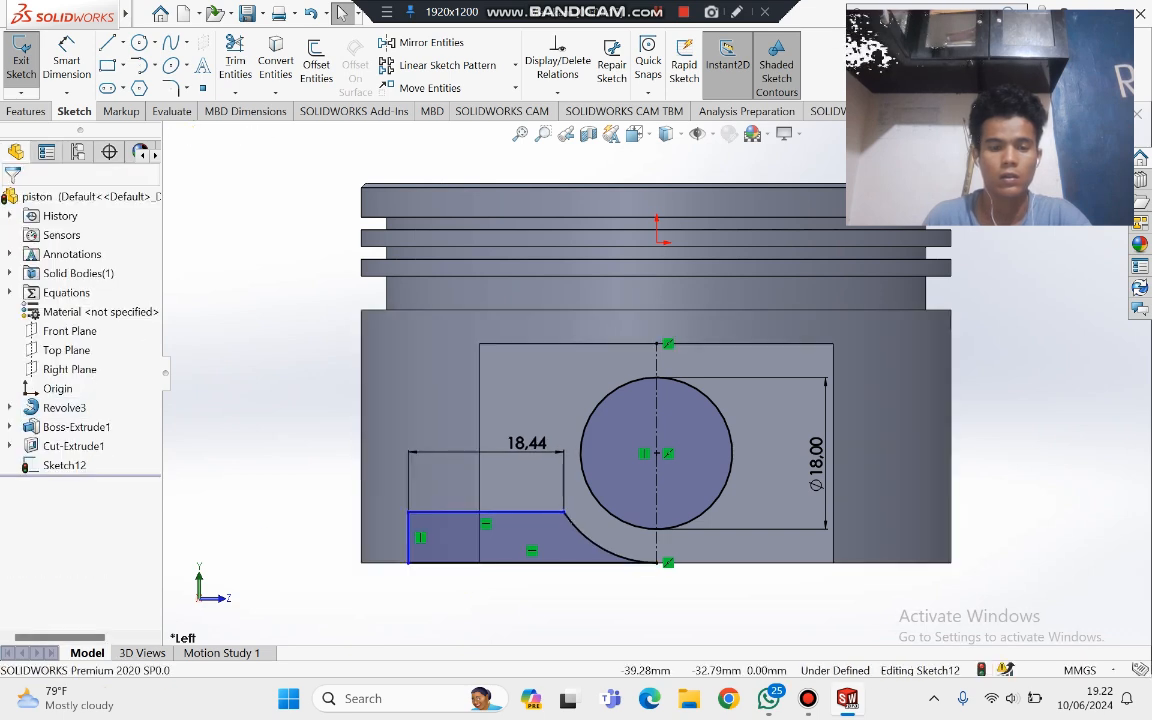
pyautogui.moveTo(408, 530); pyautogui.dragTo(411, 534)
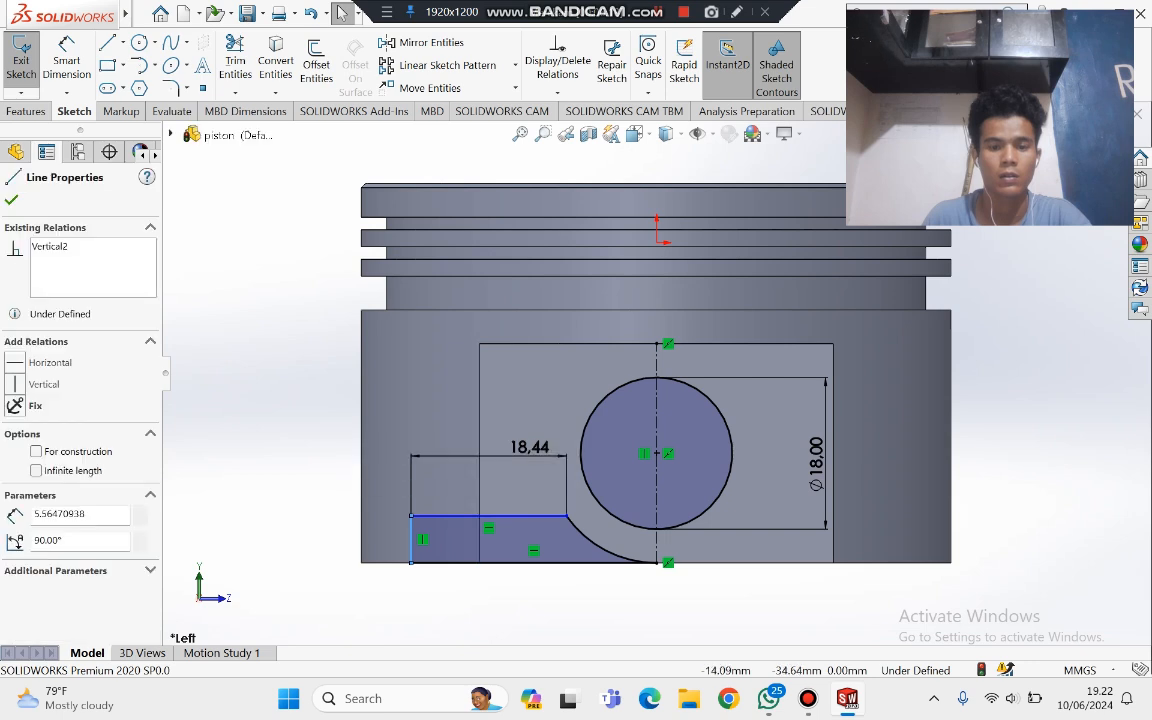
pyautogui.press('Escape')
pyautogui.hotkey('ctrl', 'z')
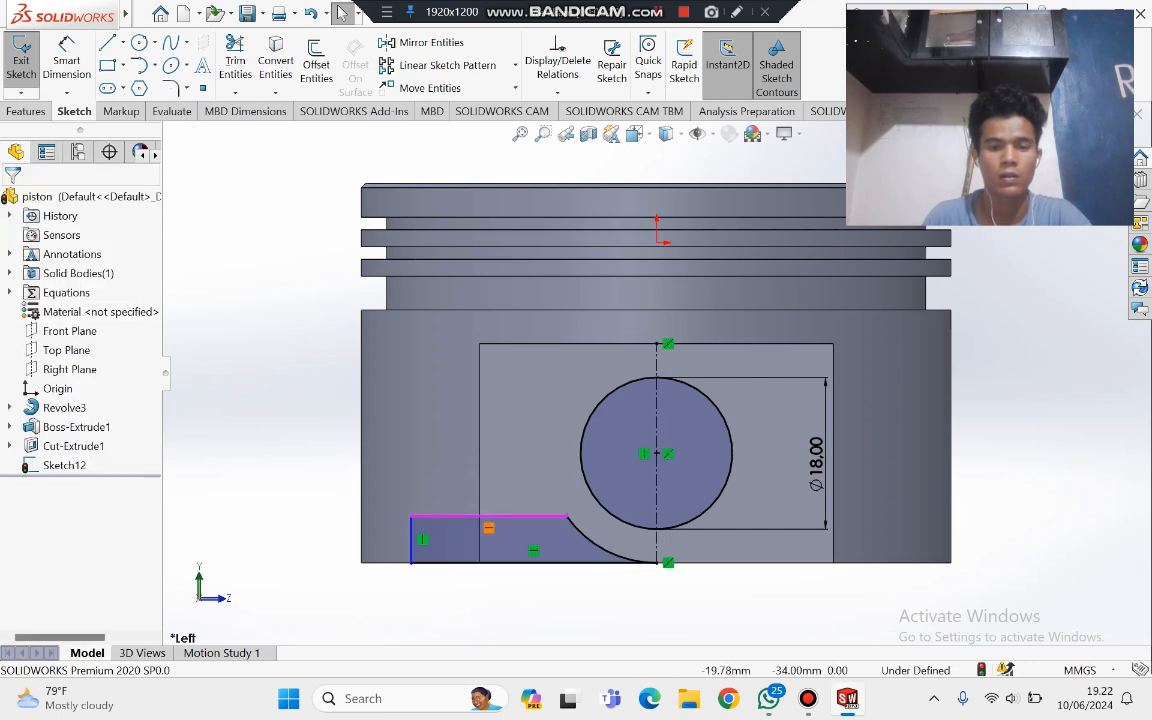
# Step: Dimension the side profile's left vertical line to 5 mm and its bottom line to 25 mm
pyautogui.click(66, 60)
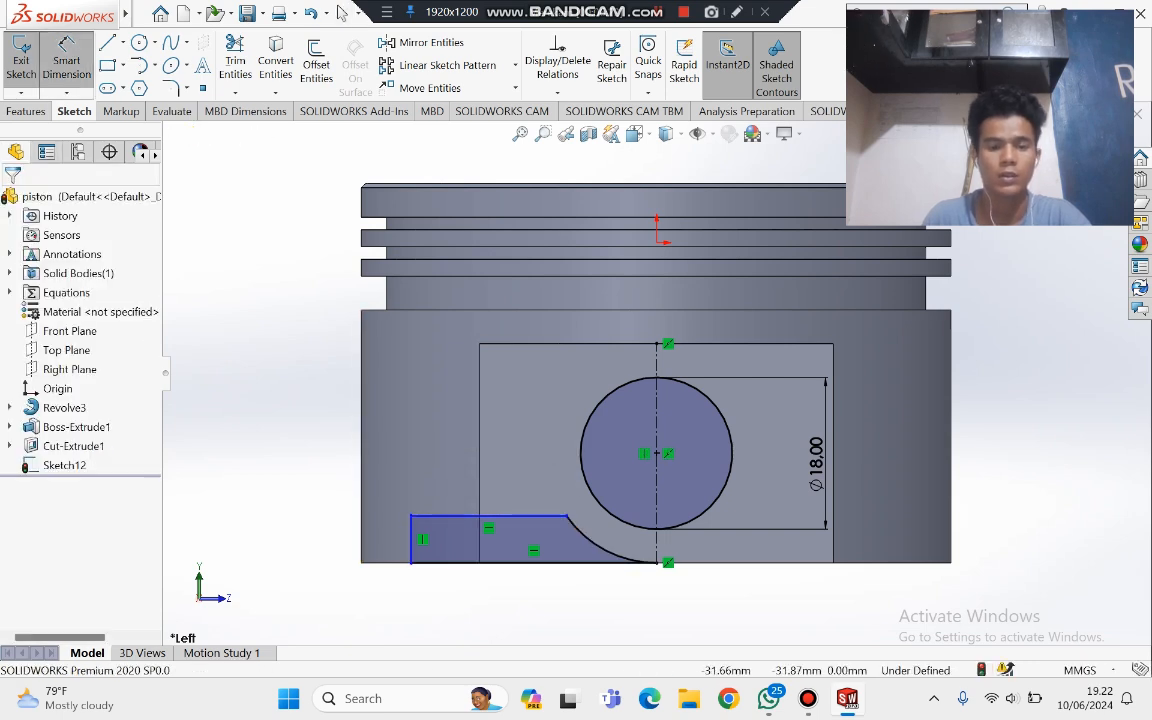
pyautogui.click(411, 540)
pyautogui.click(299, 540)
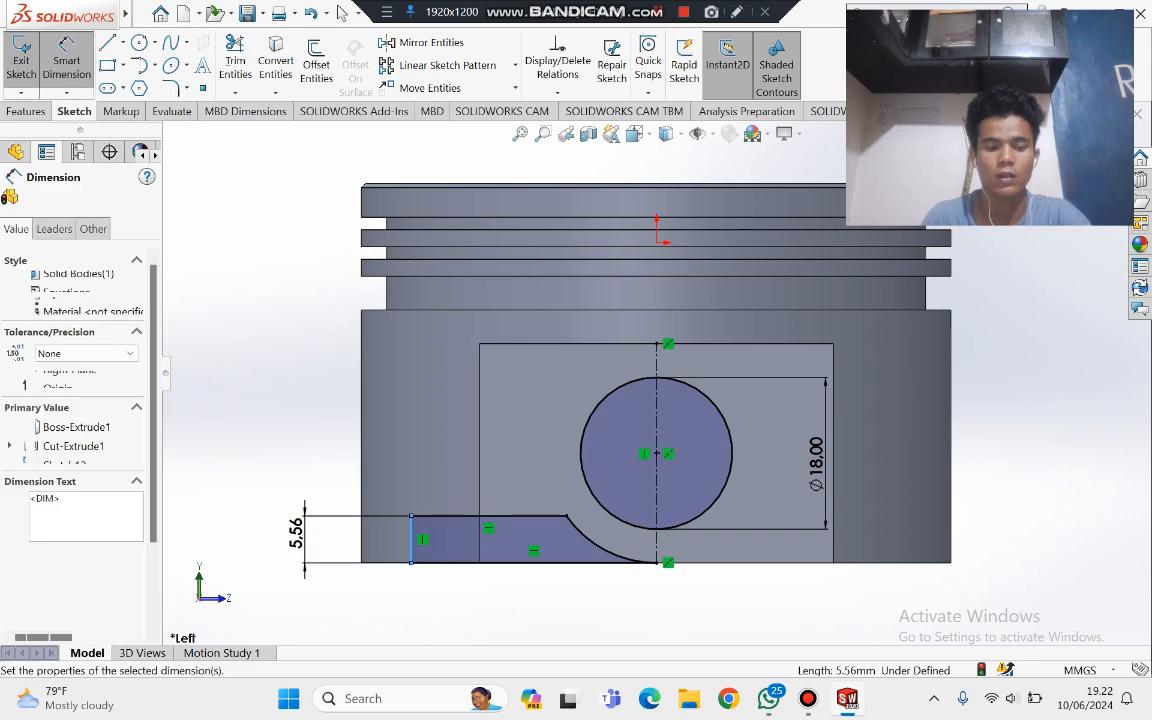
pyautogui.write('5')
pyautogui.press('Return')
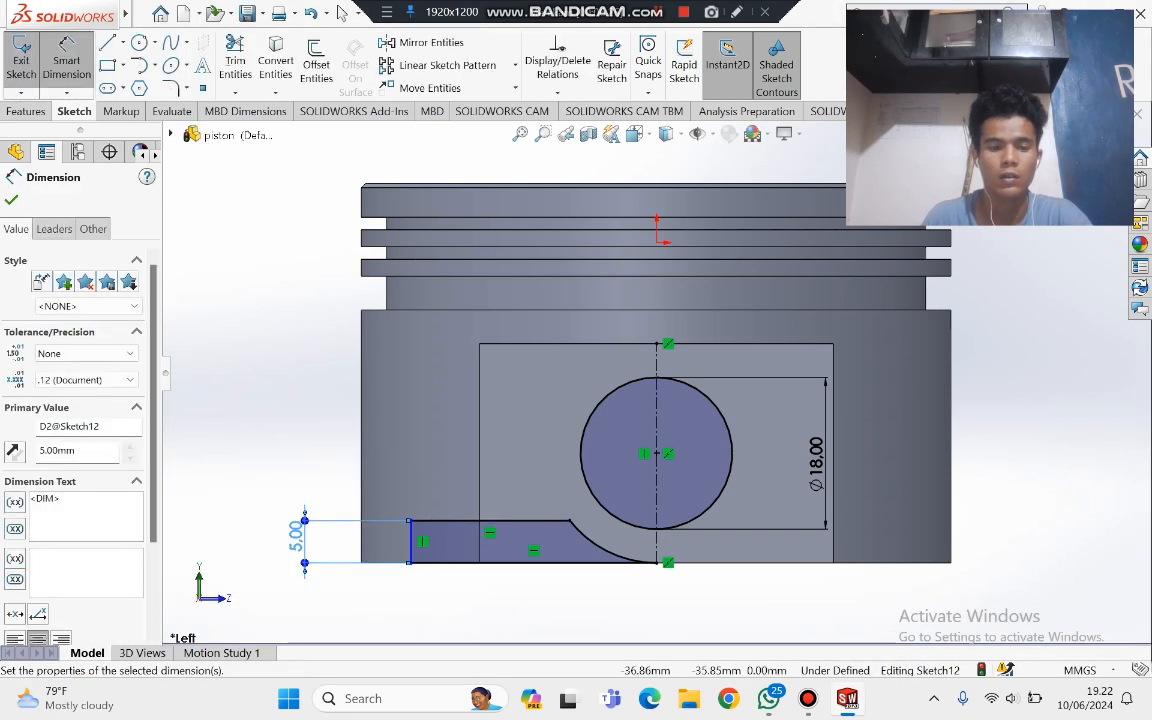
pyautogui.click(520, 562)
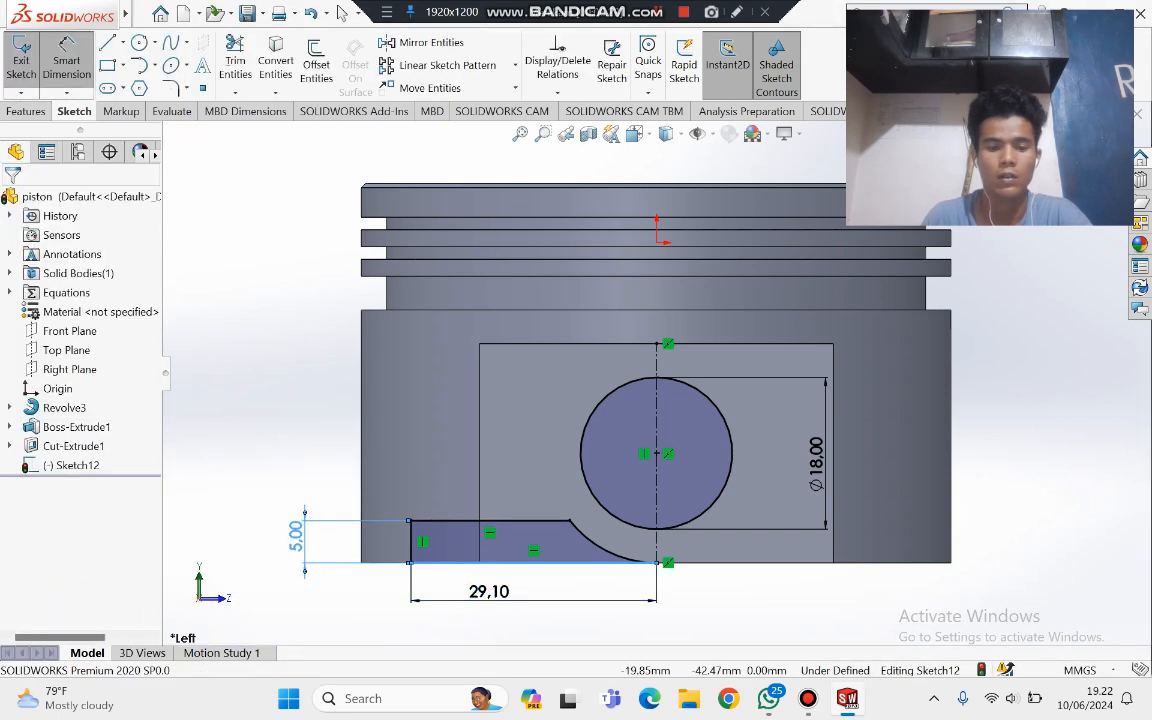
pyautogui.click(649, 599)
pyautogui.write('25')
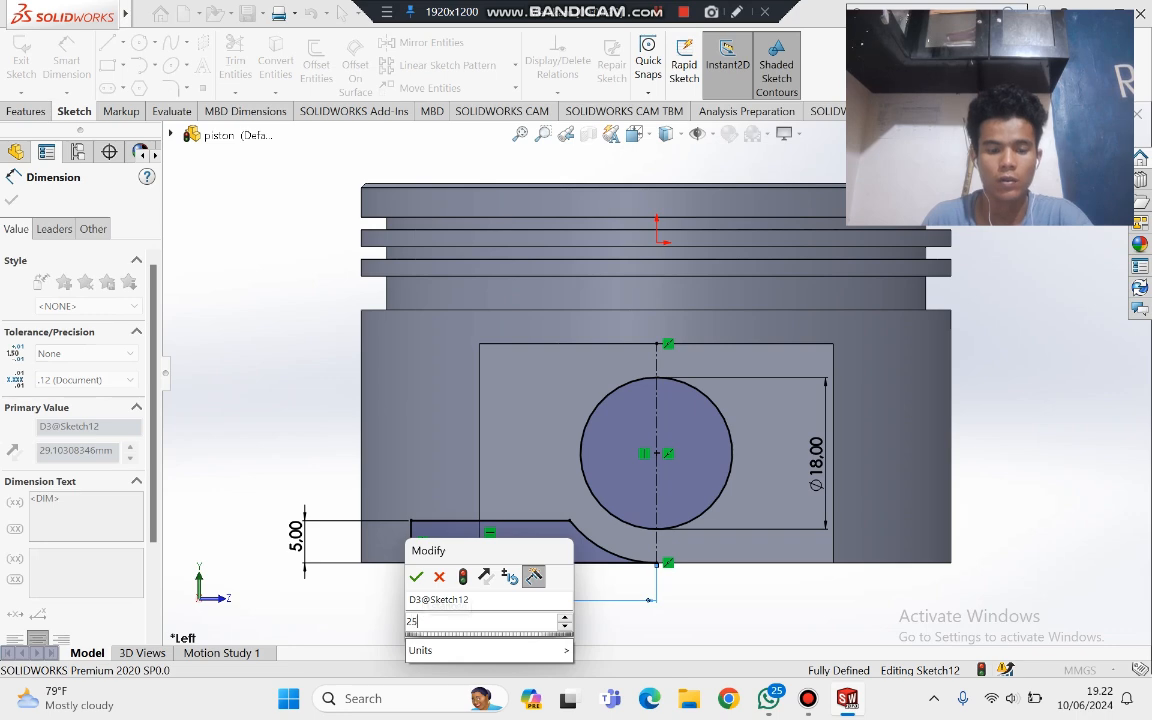
pyautogui.press('Return')
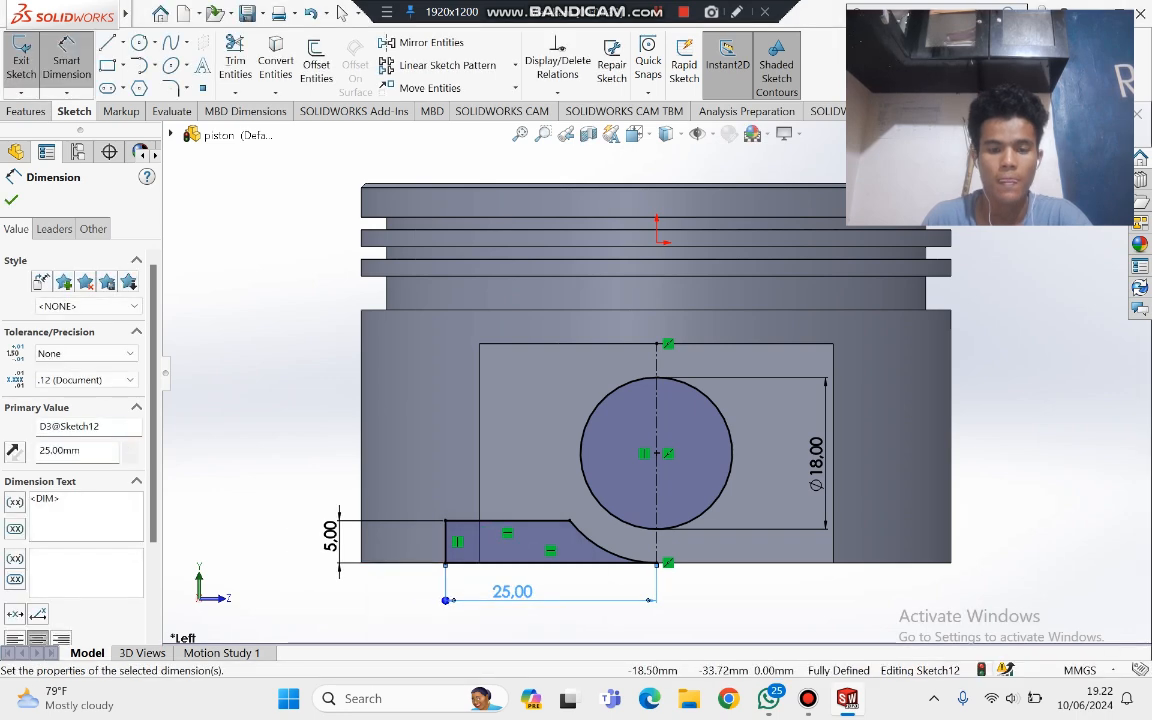
# Step: Try to dimension the profile's upper horizontal line, and undo that dimension along with the last bottom-line value
pyautogui.click(505, 520)
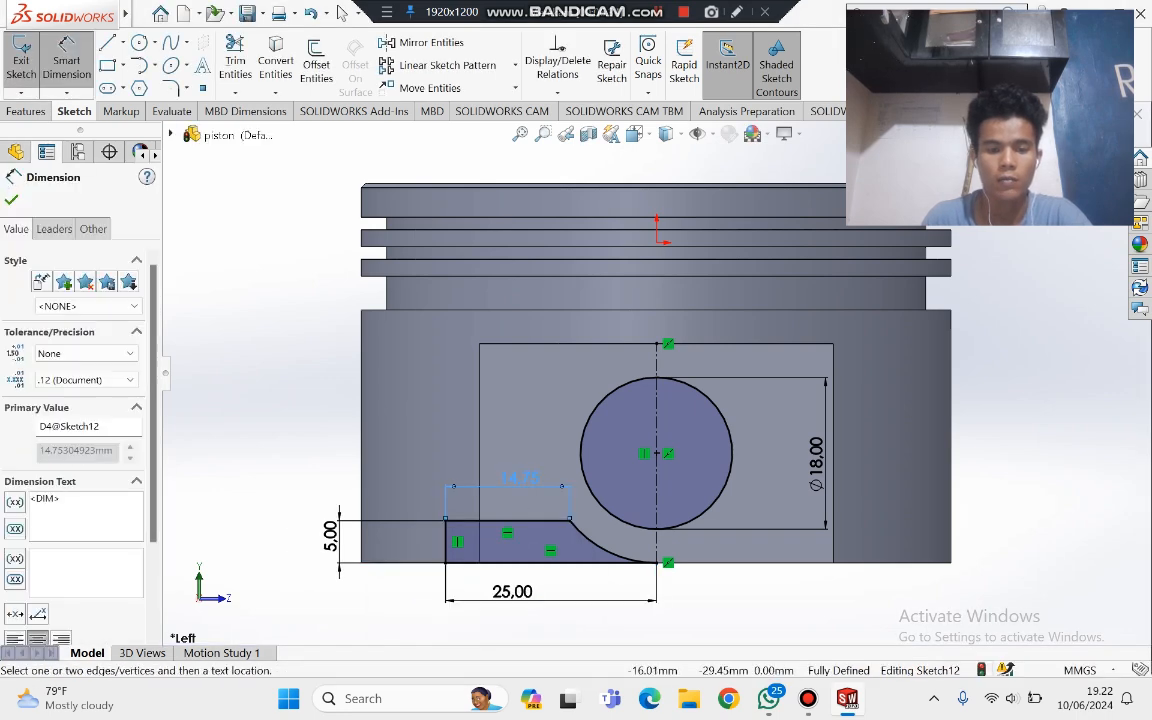
pyautogui.click(520, 480)
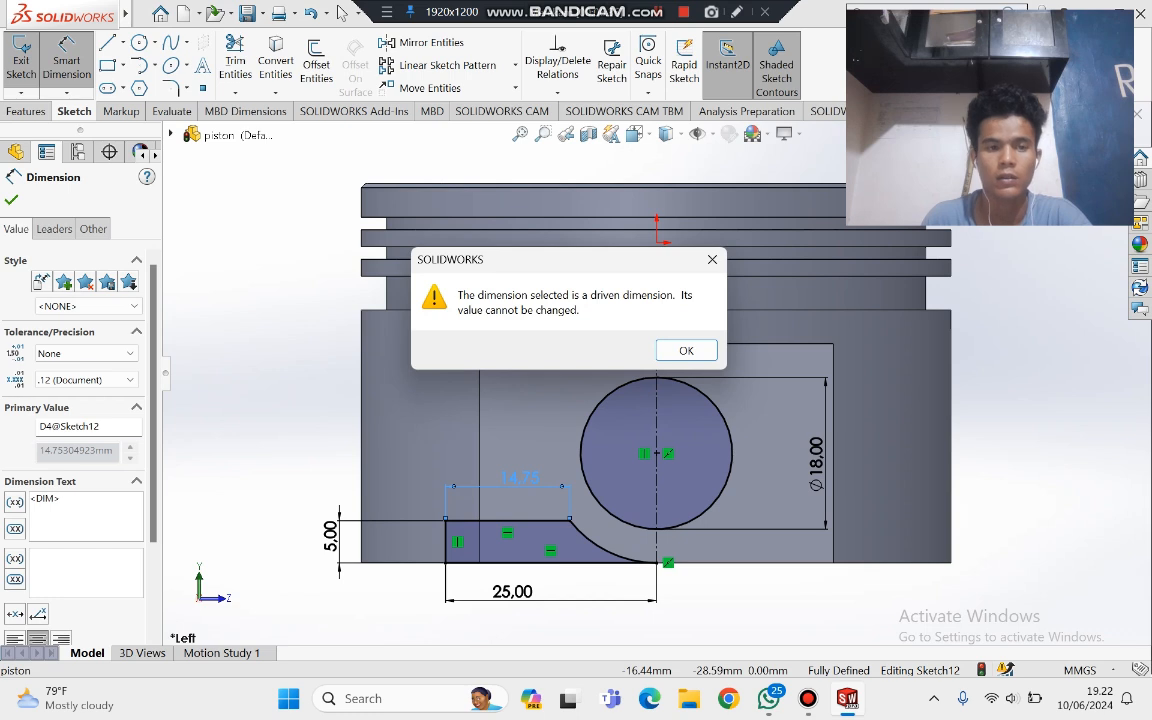
pyautogui.press('Return')
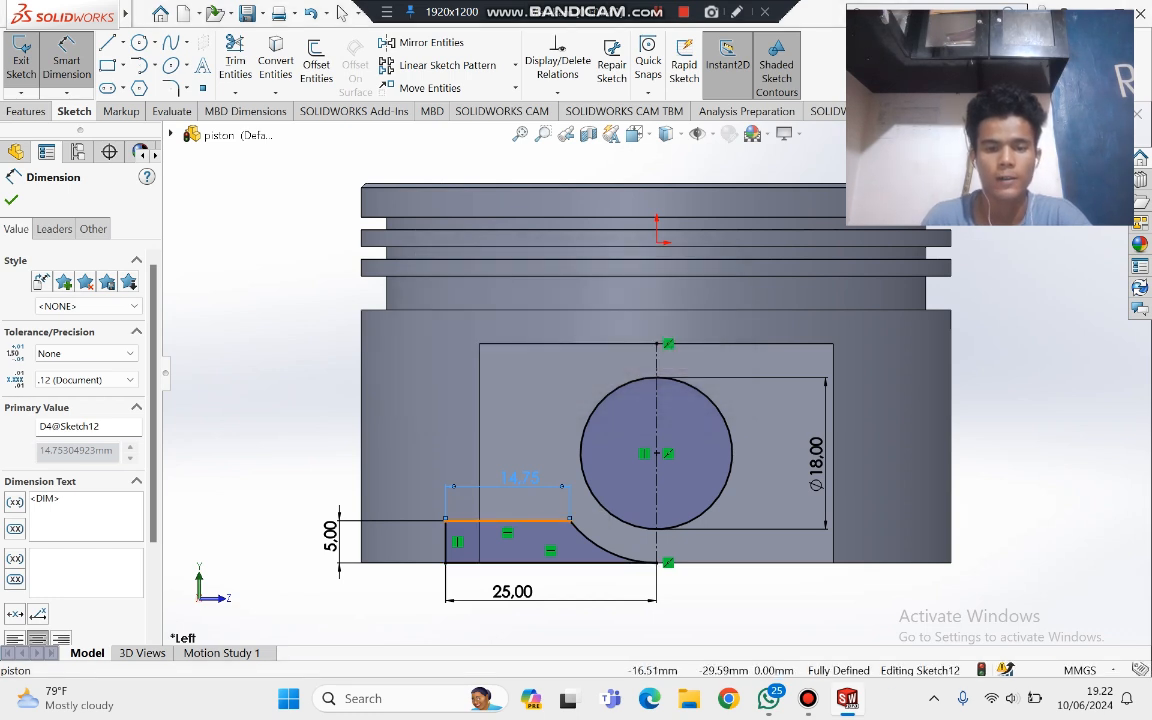
pyautogui.hotkey('ctrl', 'z')
pyautogui.hotkey('ctrl', 'z')
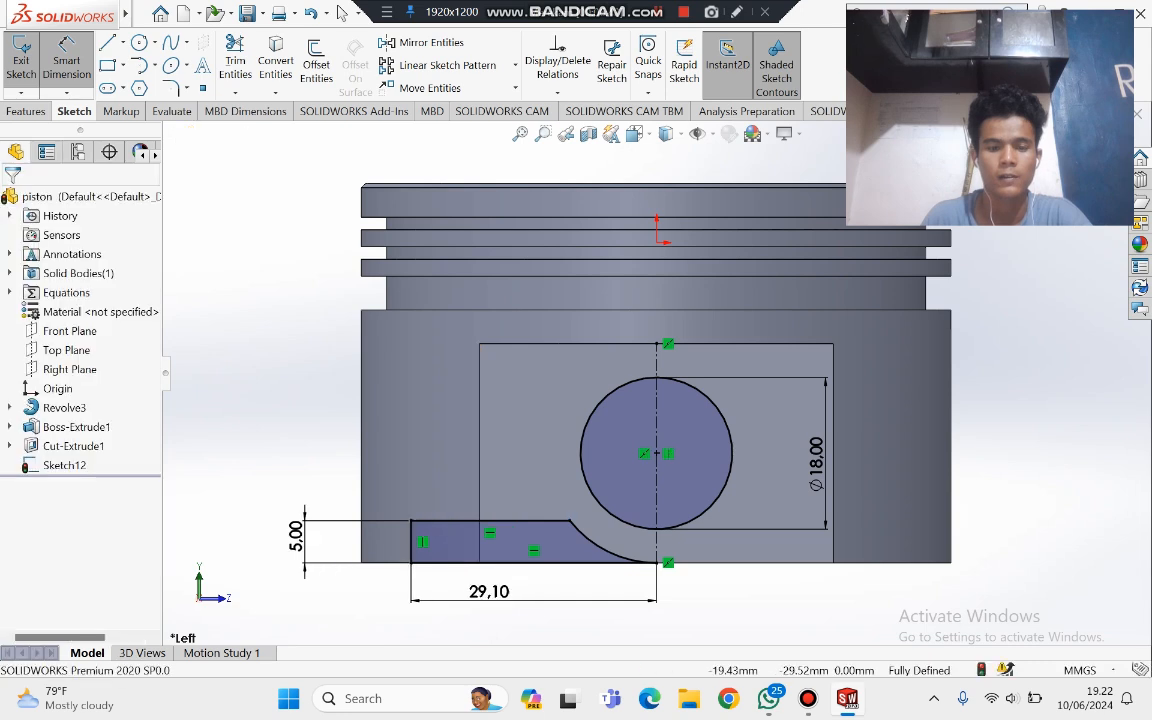
# Step: Set the existing dimension of the profile's bottom line to 25 mm
pyautogui.press('Escape')
pyautogui.click(474, 562)
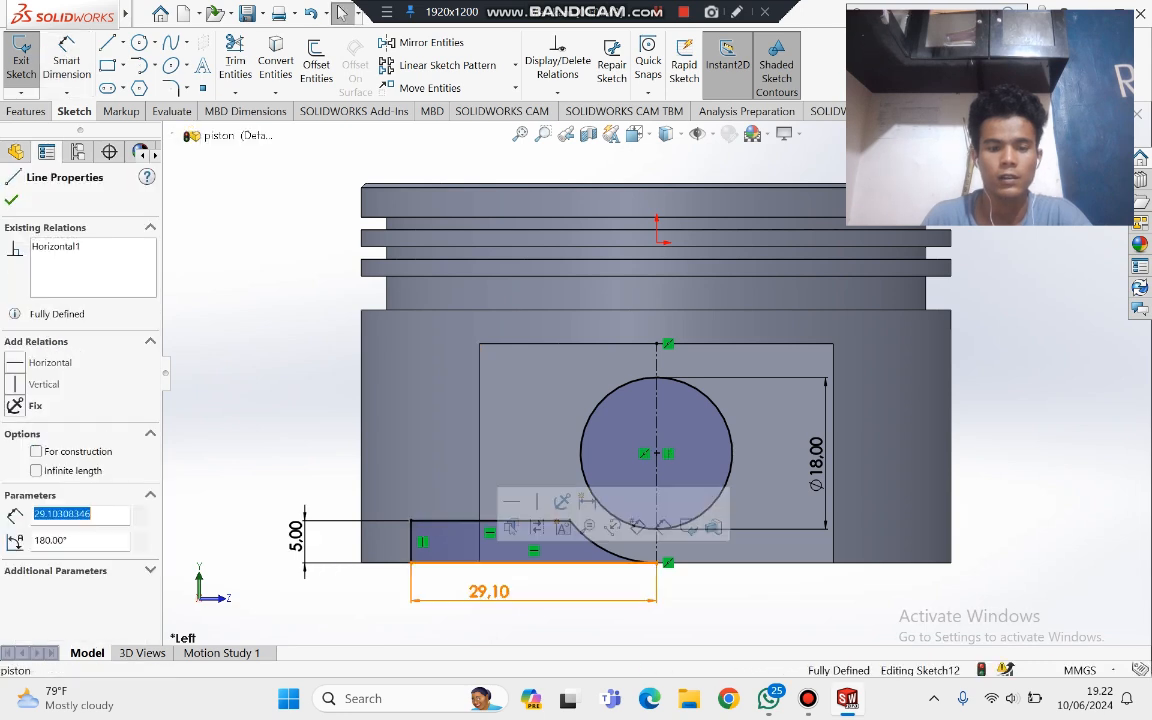
pyautogui.press('Delete')
pyautogui.doubleClick(489, 591)
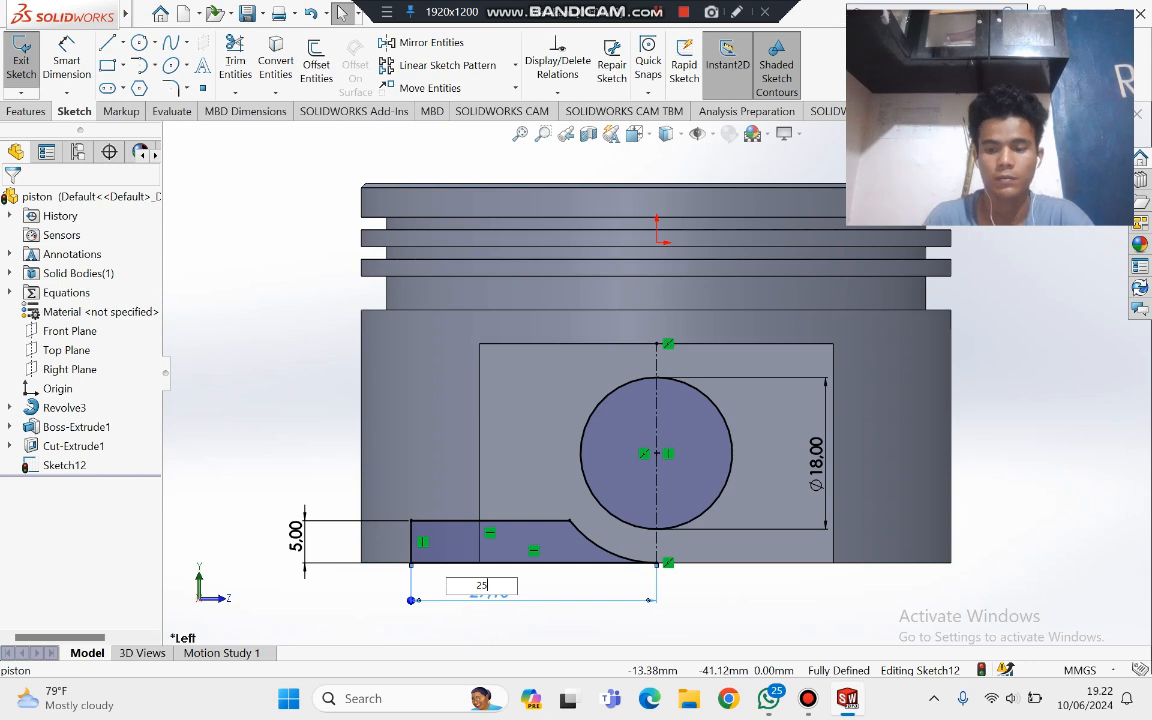
pyautogui.press('Return')
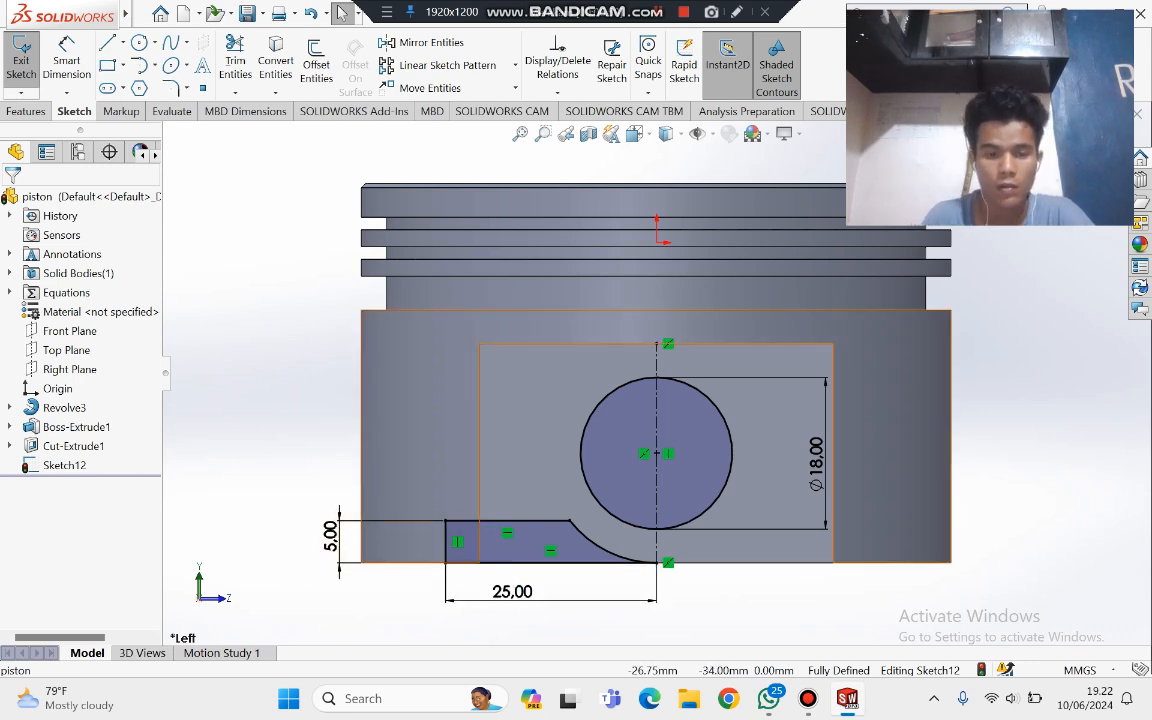
pyautogui.click(445, 521)
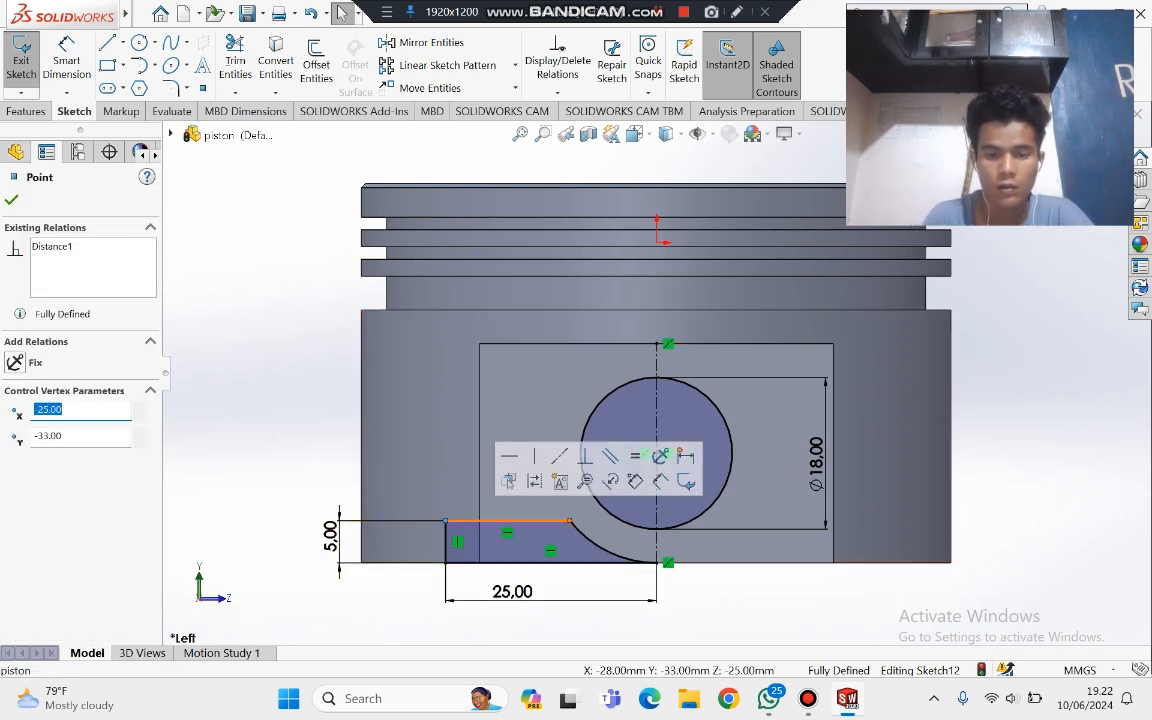
pyautogui.click(569, 521)
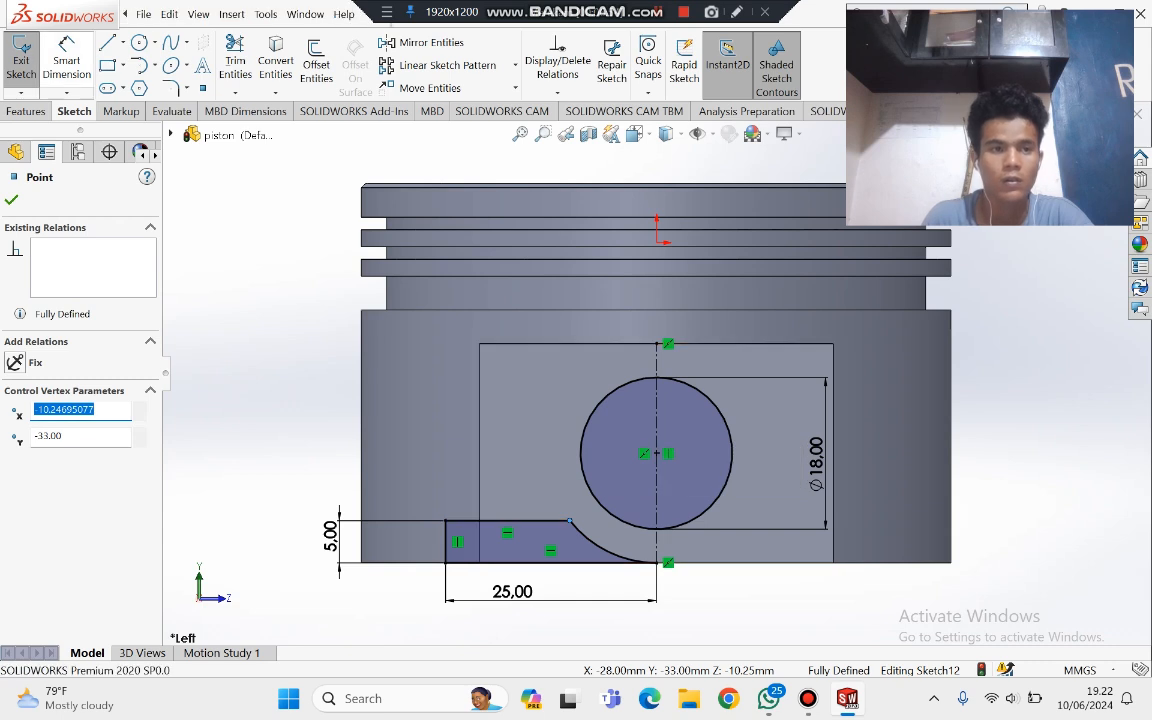
# Step: Try to dimension the upper horizontal line of the profile at the piston skirt's lower edge
pyautogui.press('Escape')
pyautogui.click(570, 520)
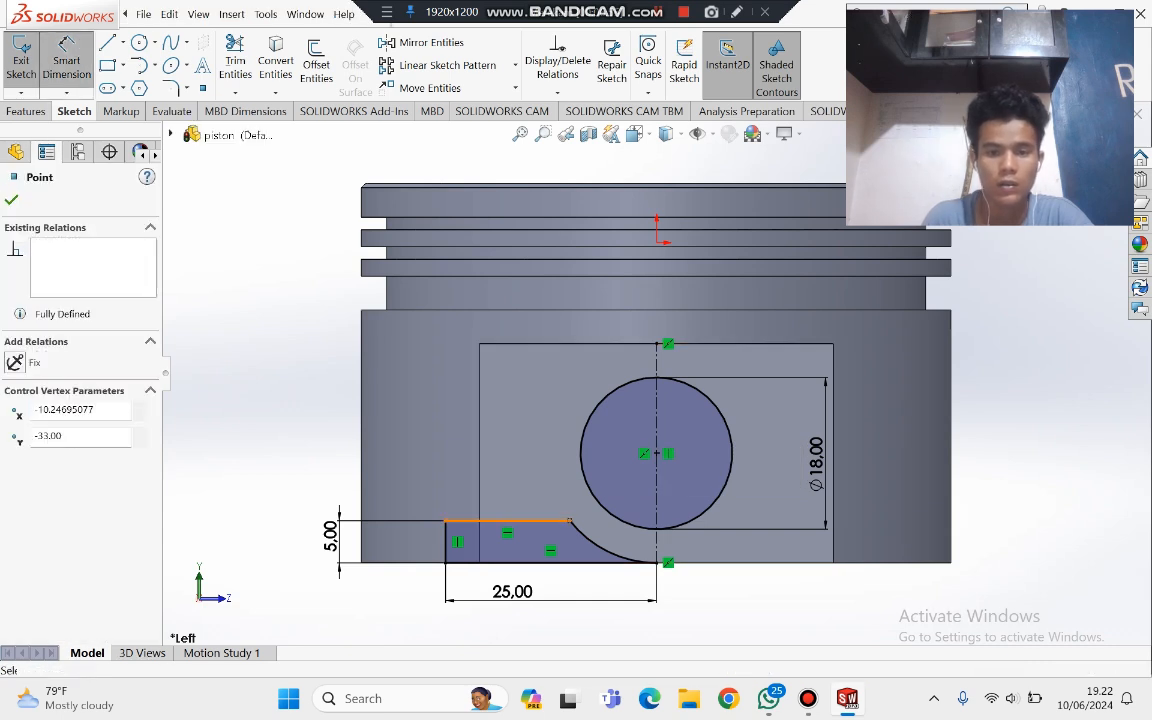
pyautogui.click(446, 520)
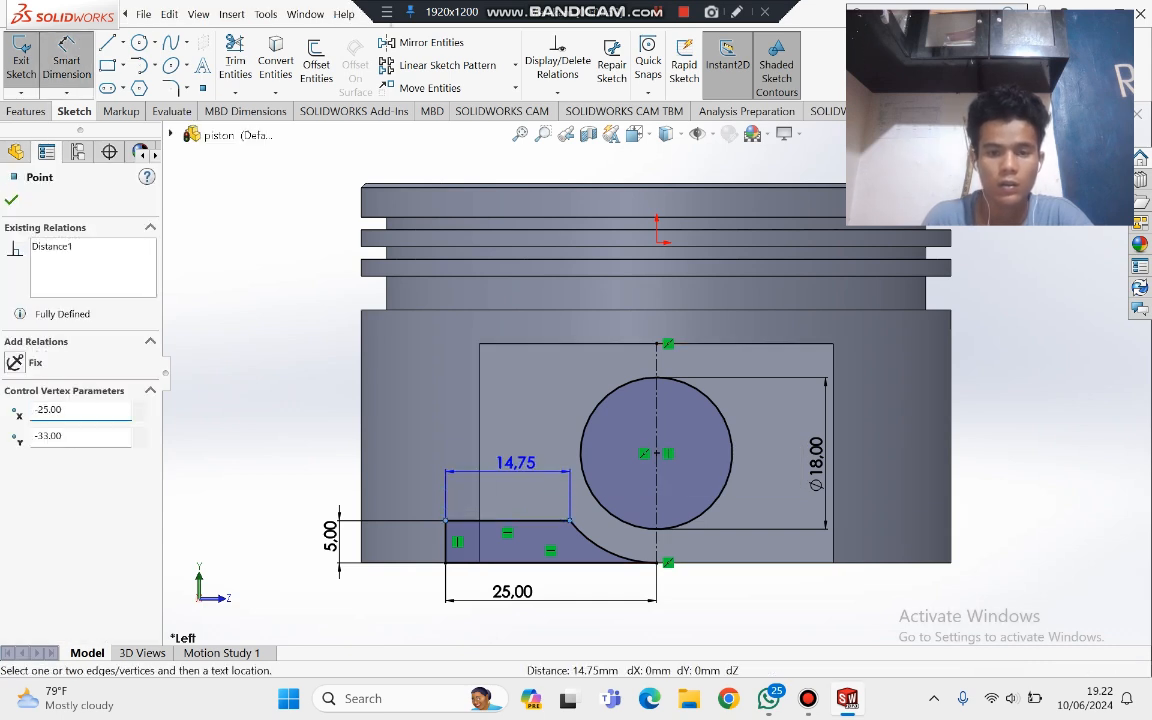
pyautogui.click(516, 472)
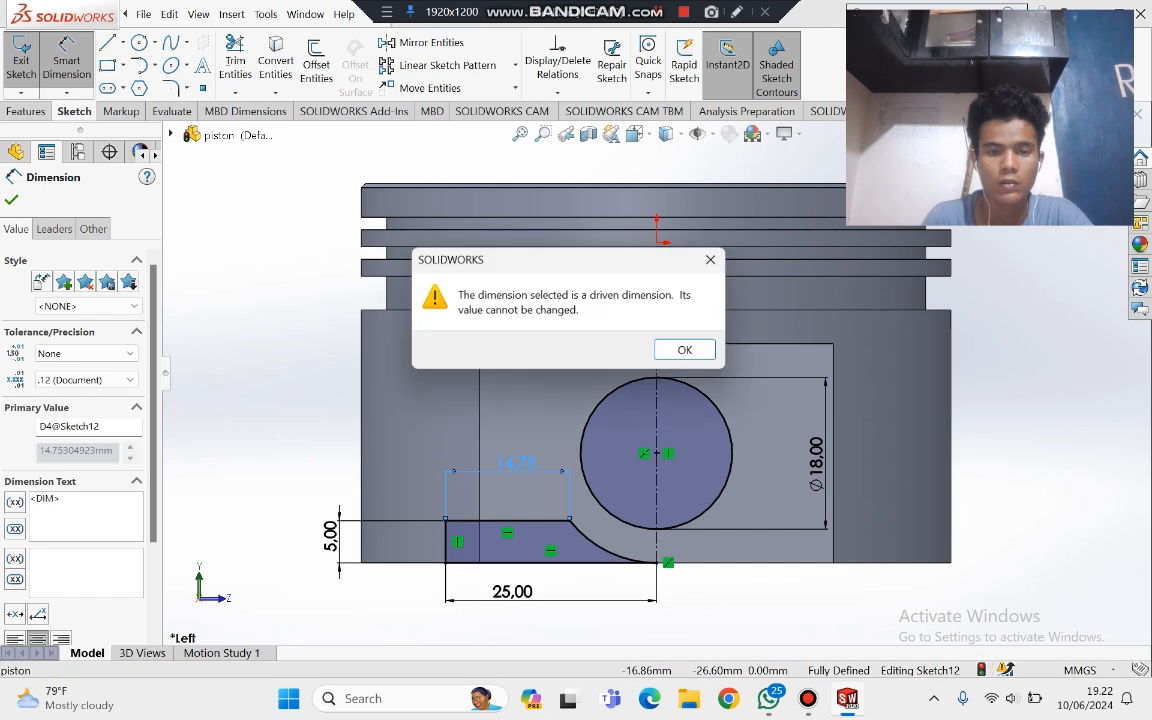
pyautogui.click(684, 350)
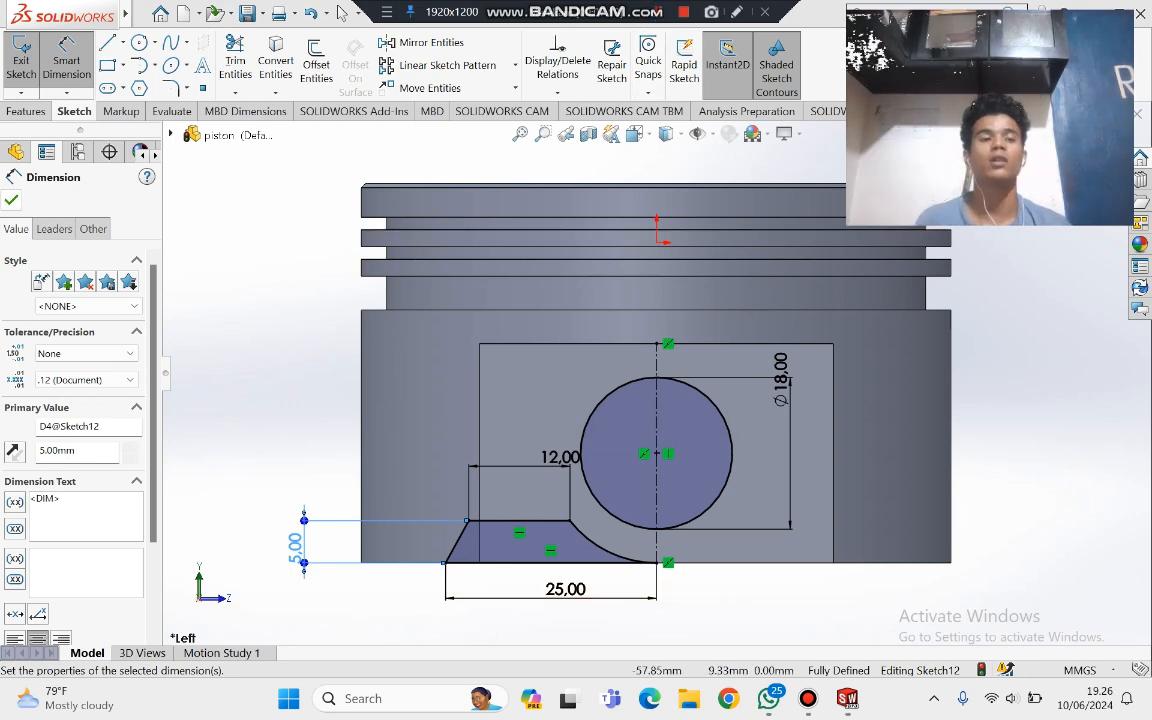
# Step: Round the two upper corners of the lower skirt profile with 5 mm sketch fillets
pyautogui.click(341, 12)
pyautogui.click(182, 89)
pyautogui.click(212, 111)
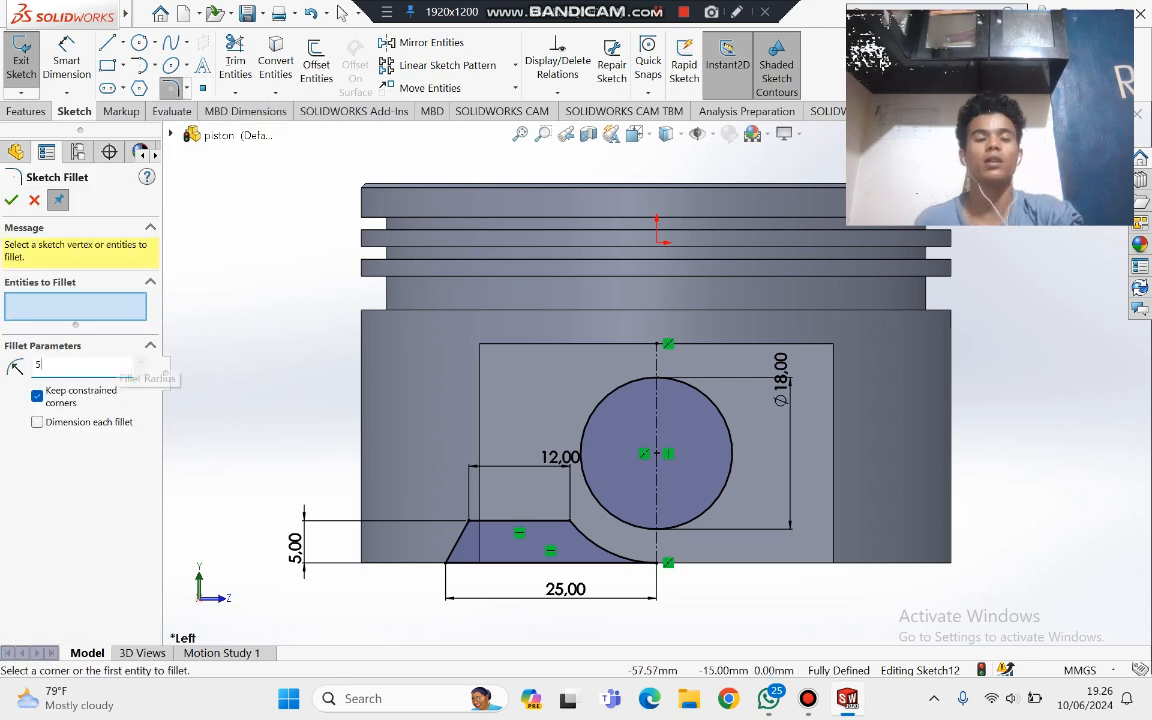
pyautogui.write('5')
pyautogui.press('Return')
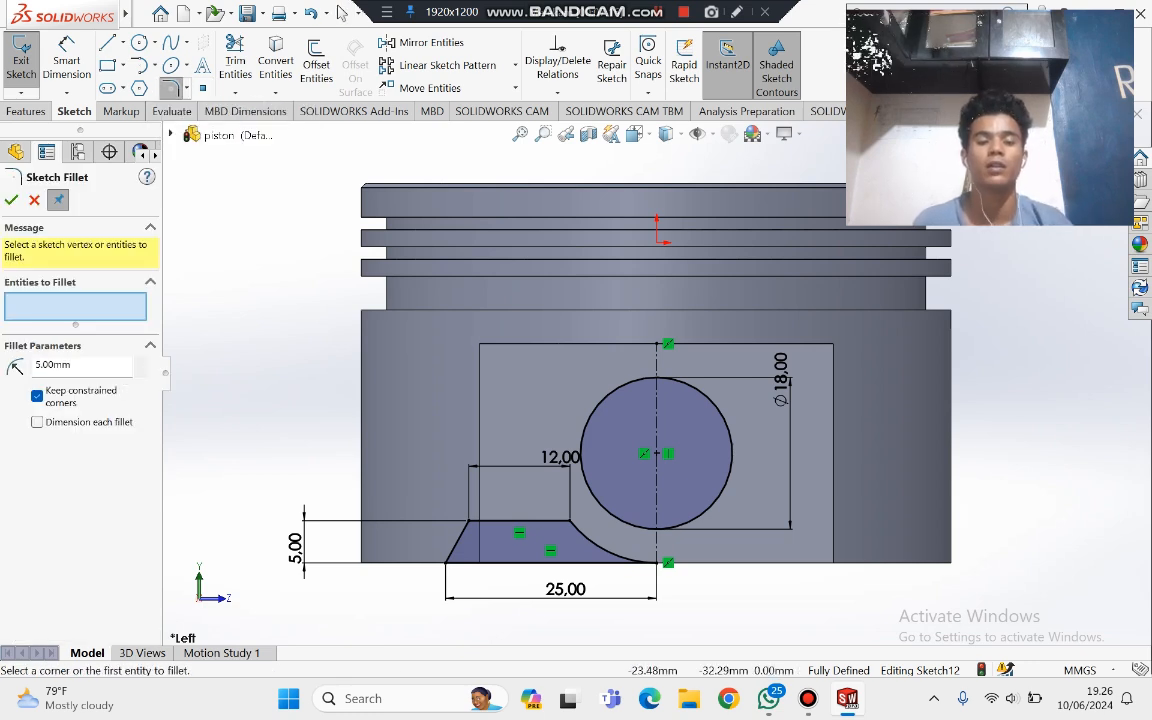
pyautogui.click(468, 521)
pyautogui.click(571, 521)
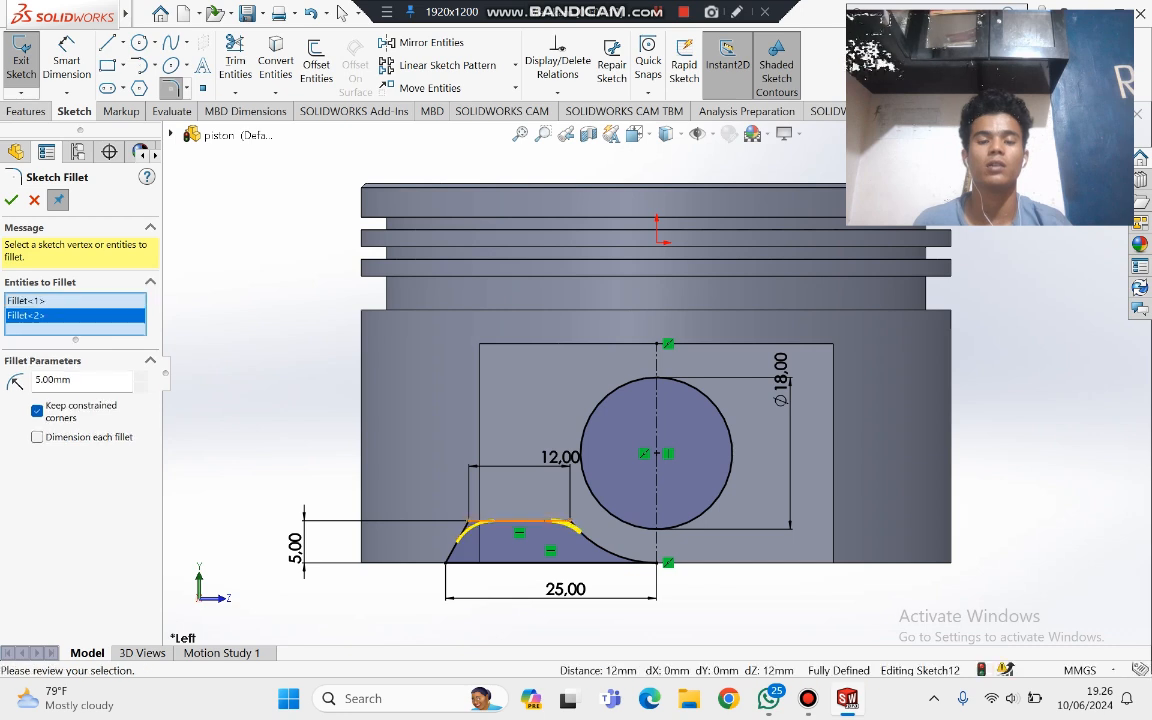
pyautogui.click(11, 199)
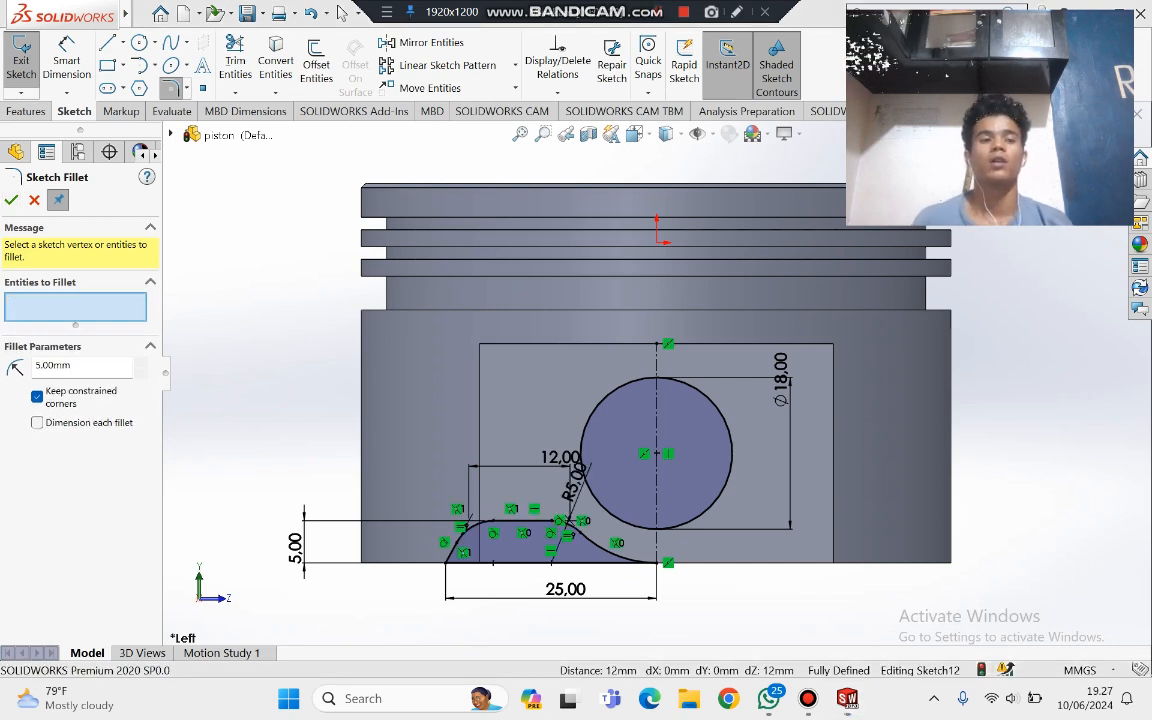
pyautogui.click(342, 12)
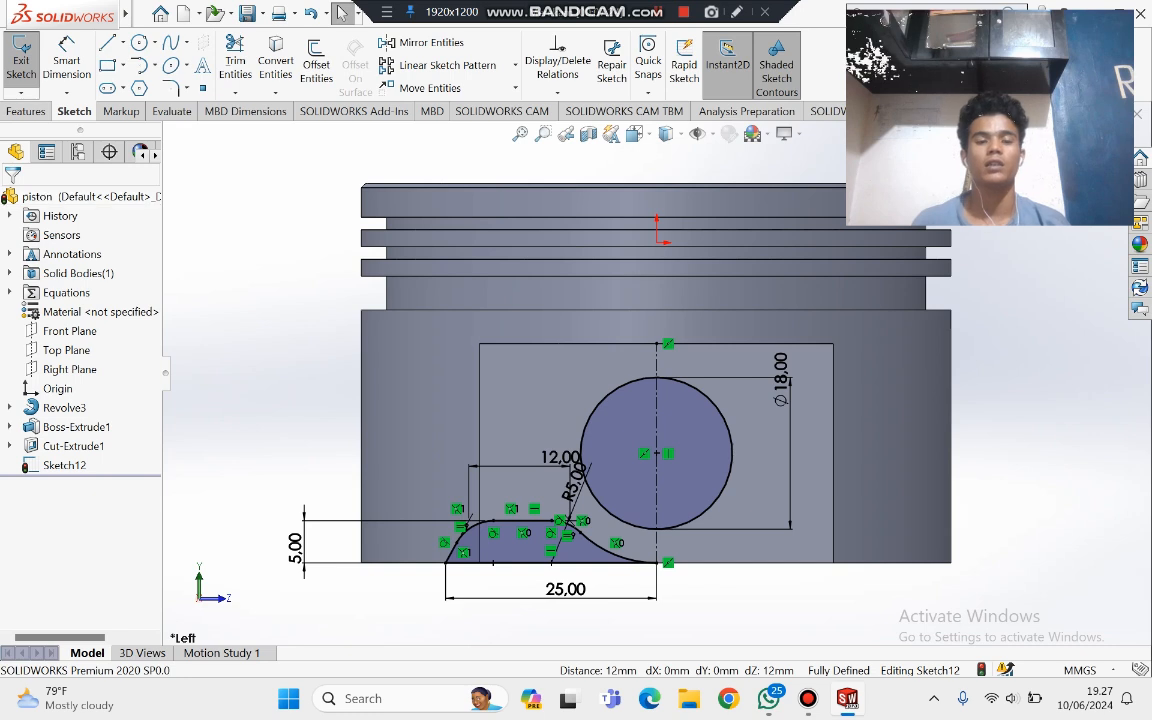
# Step: Mirror the filleted skirt profile, keeping the original, about the vertical centerline through the circle
pyautogui.click(420, 42)
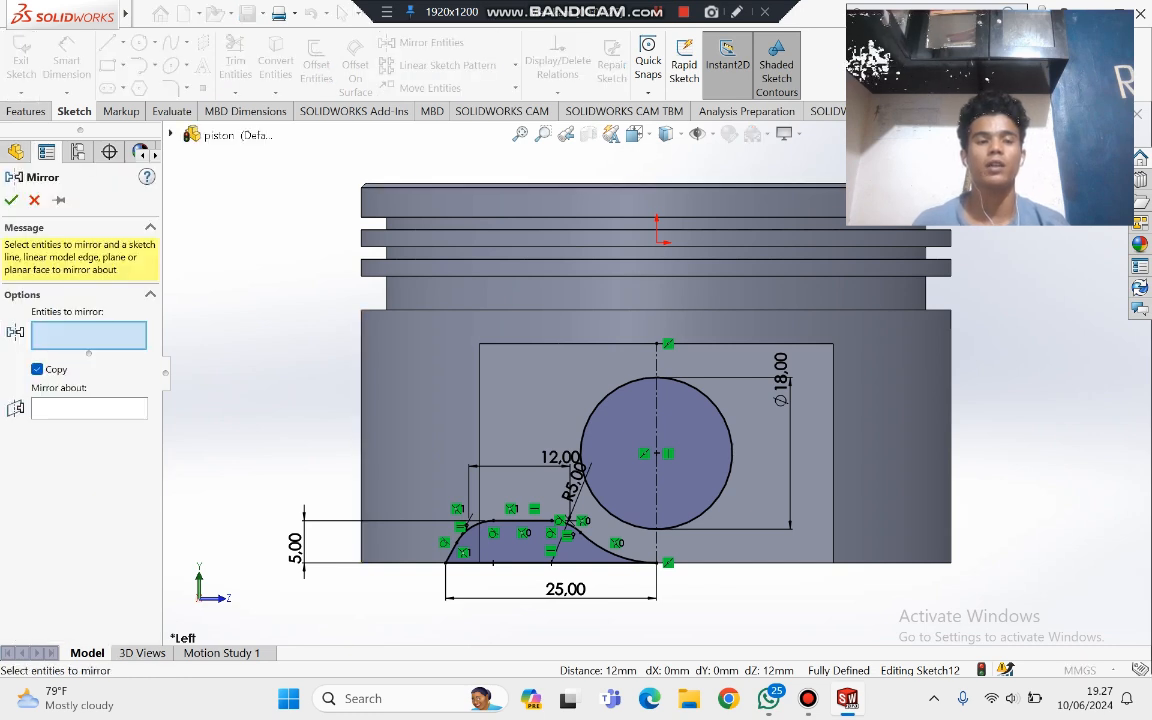
pyautogui.click(522, 547)
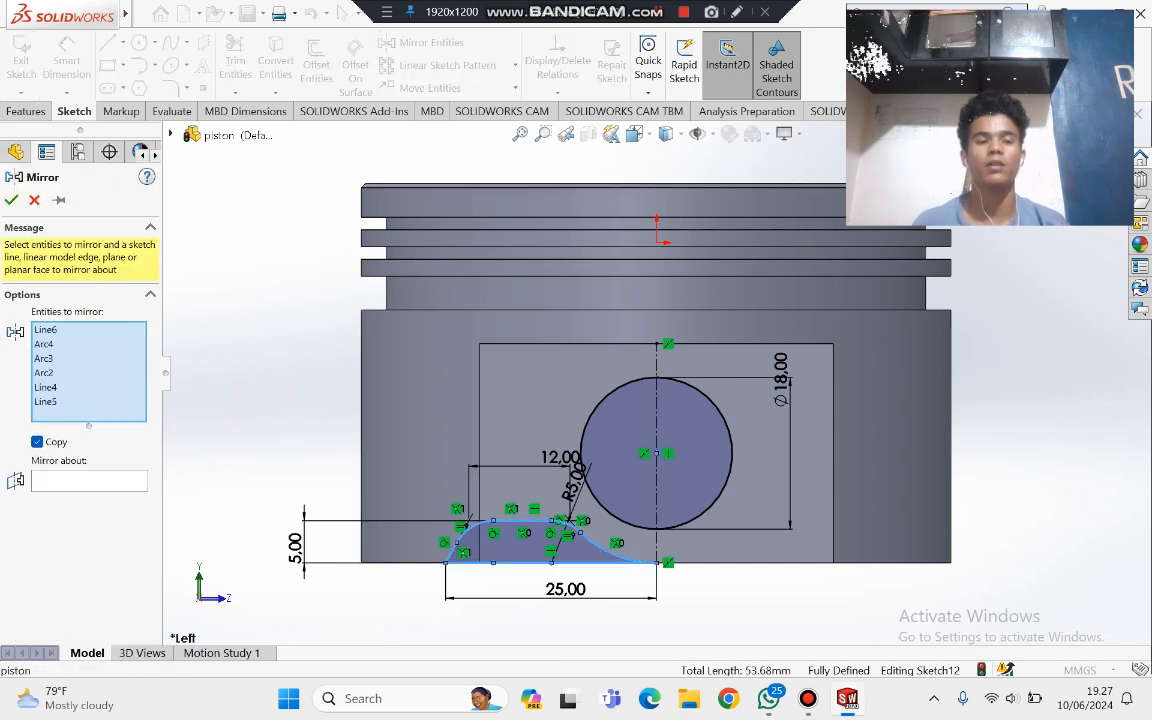
pyautogui.click(89, 481)
pyautogui.click(656, 422)
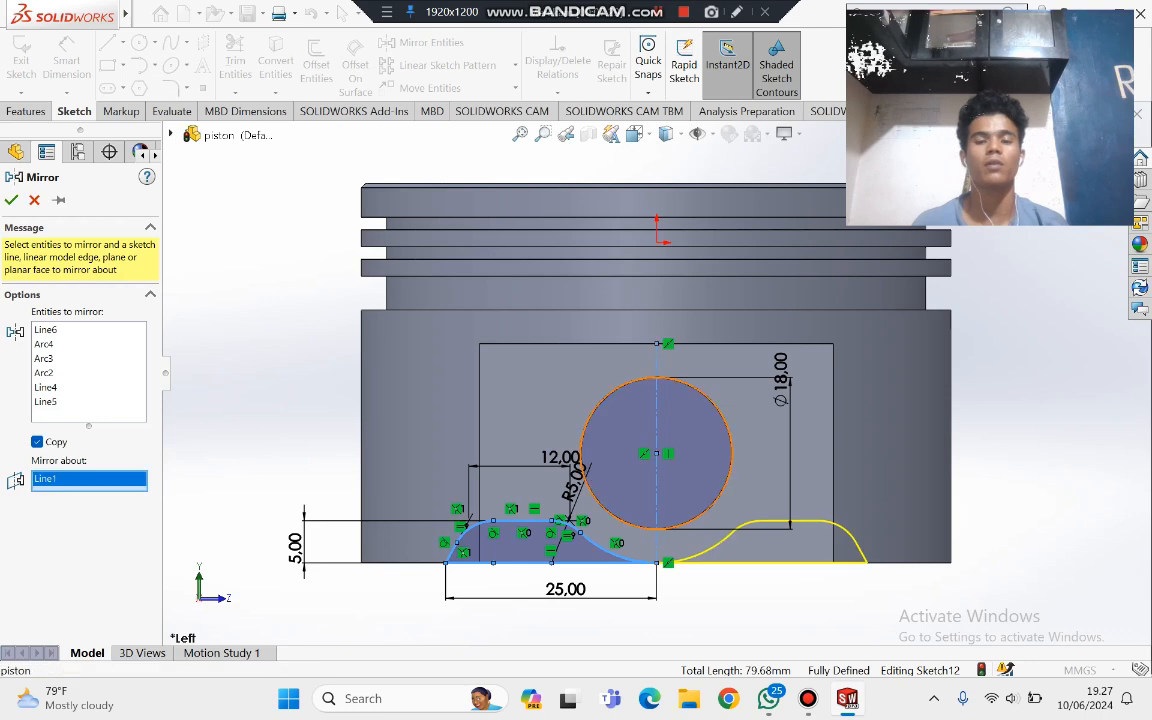
pyautogui.click(11, 199)
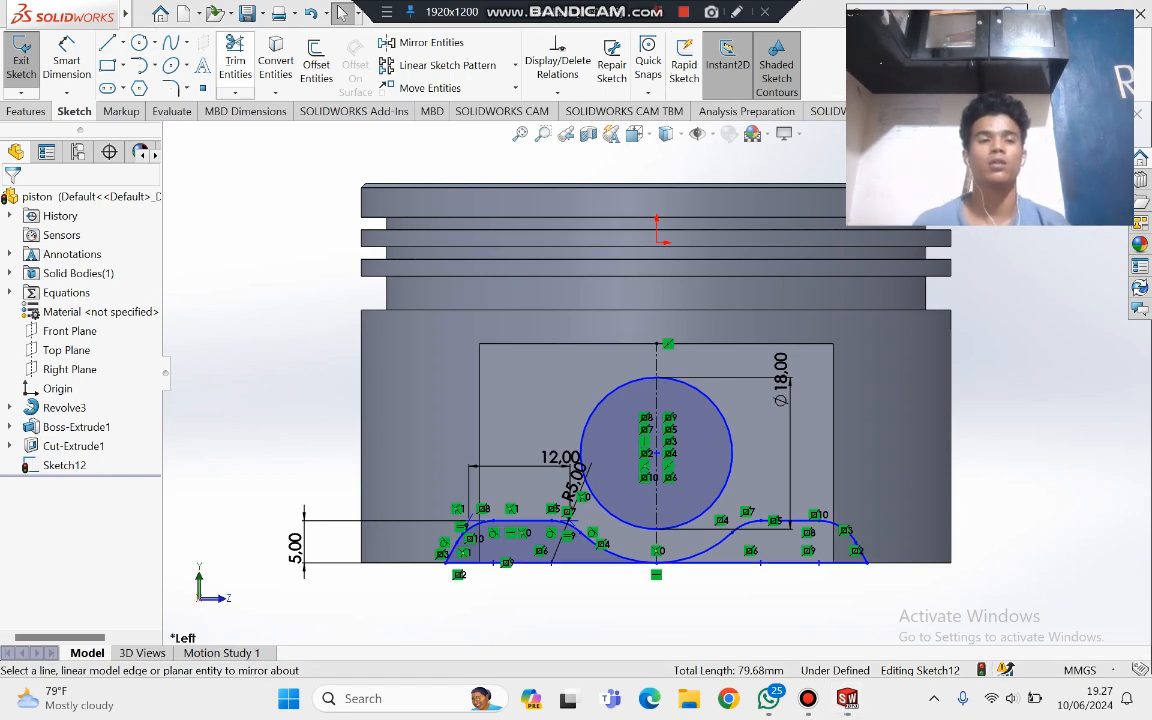
# Step: Extrude-cut both halves of the 18 mm circle and both lower skirt profiles Through All across the piston
pyautogui.click(27, 111)
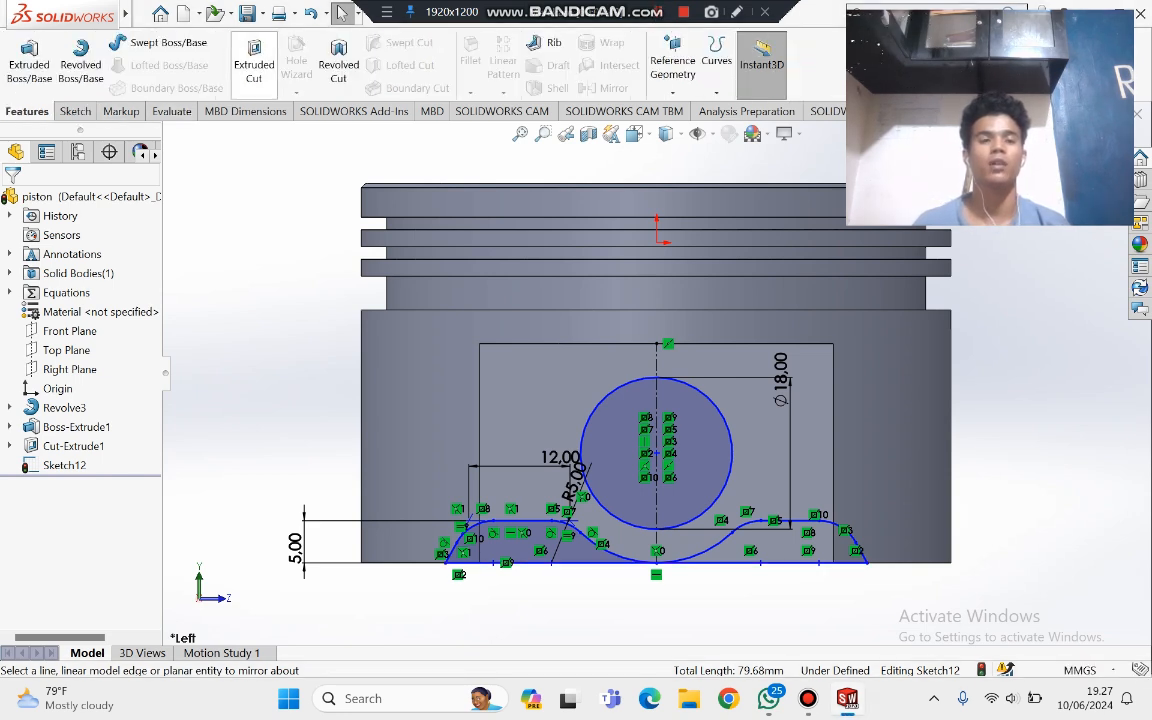
pyautogui.click(254, 62)
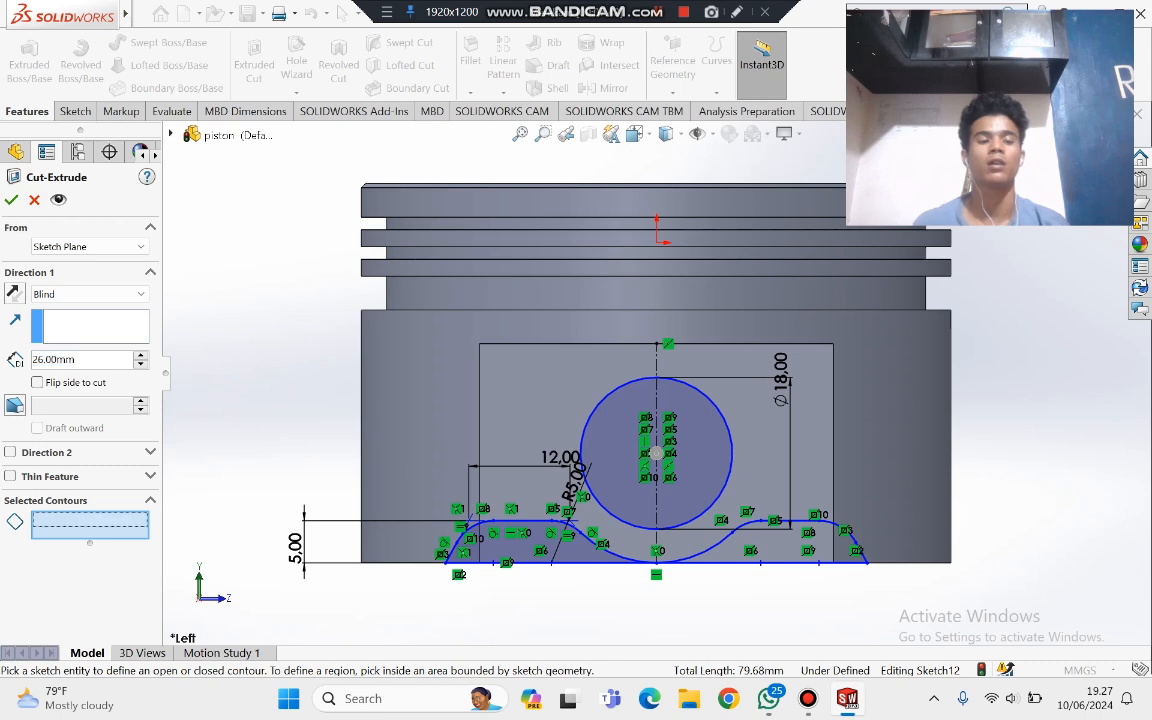
pyautogui.click(470, 540)
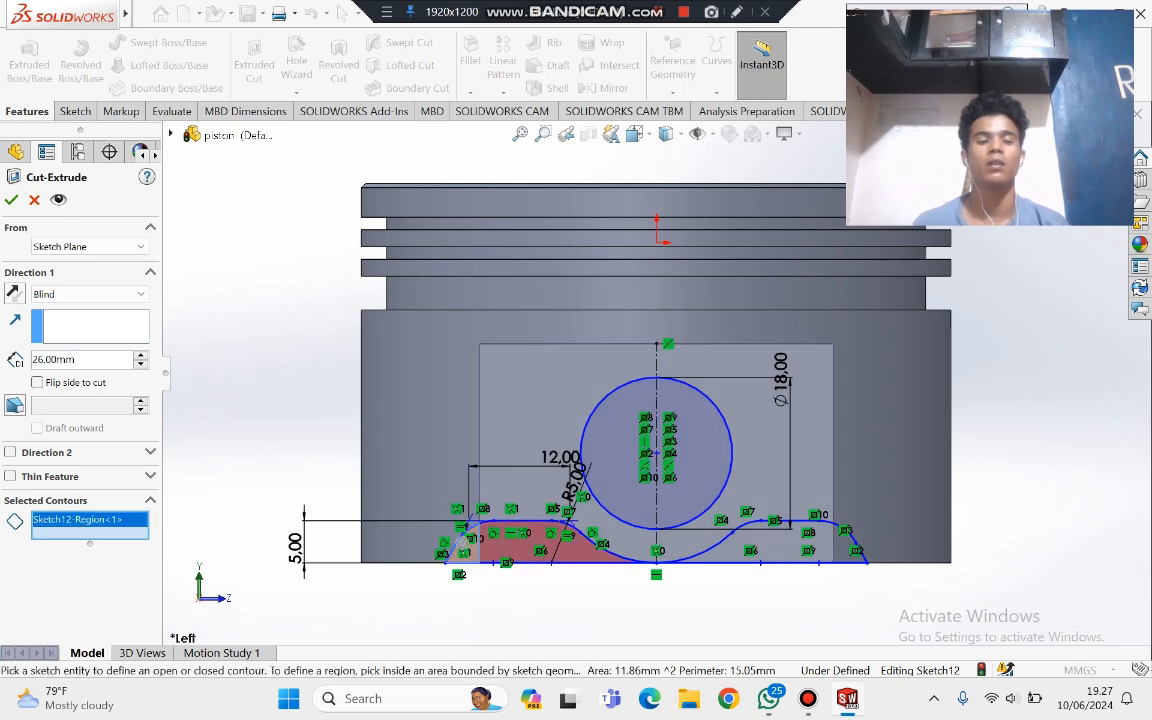
pyautogui.click(551, 541)
pyautogui.click(622, 455)
pyautogui.click(692, 460)
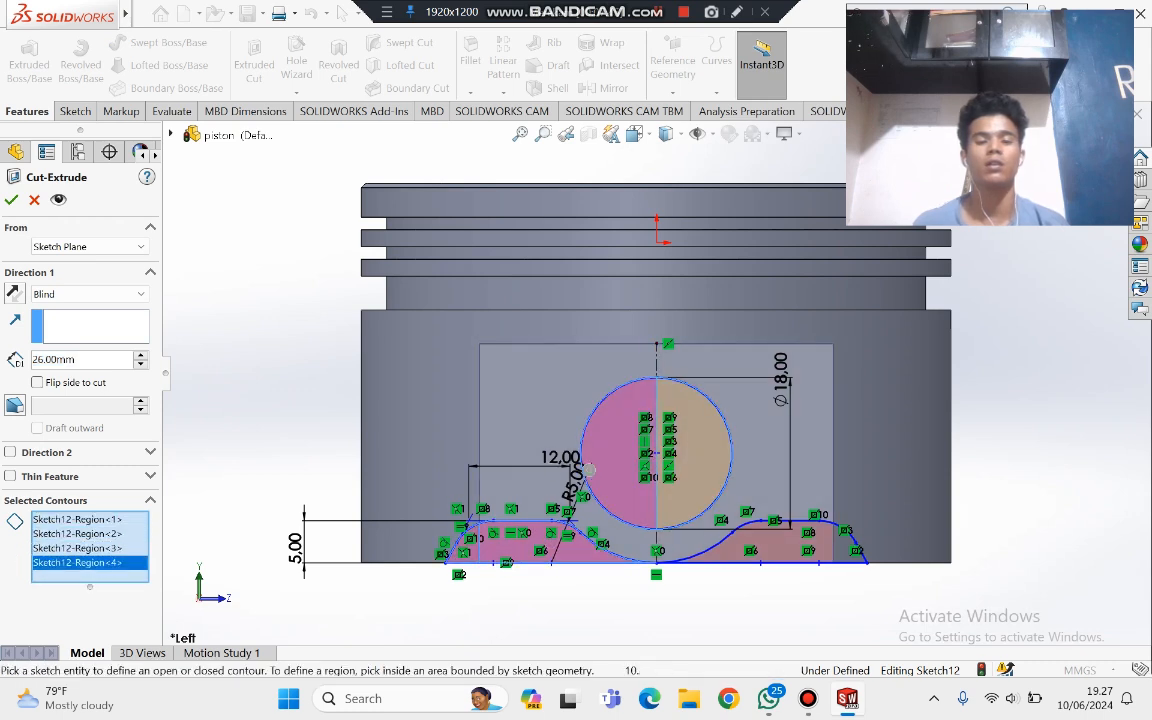
pyautogui.click(768, 541)
pyautogui.click(850, 548)
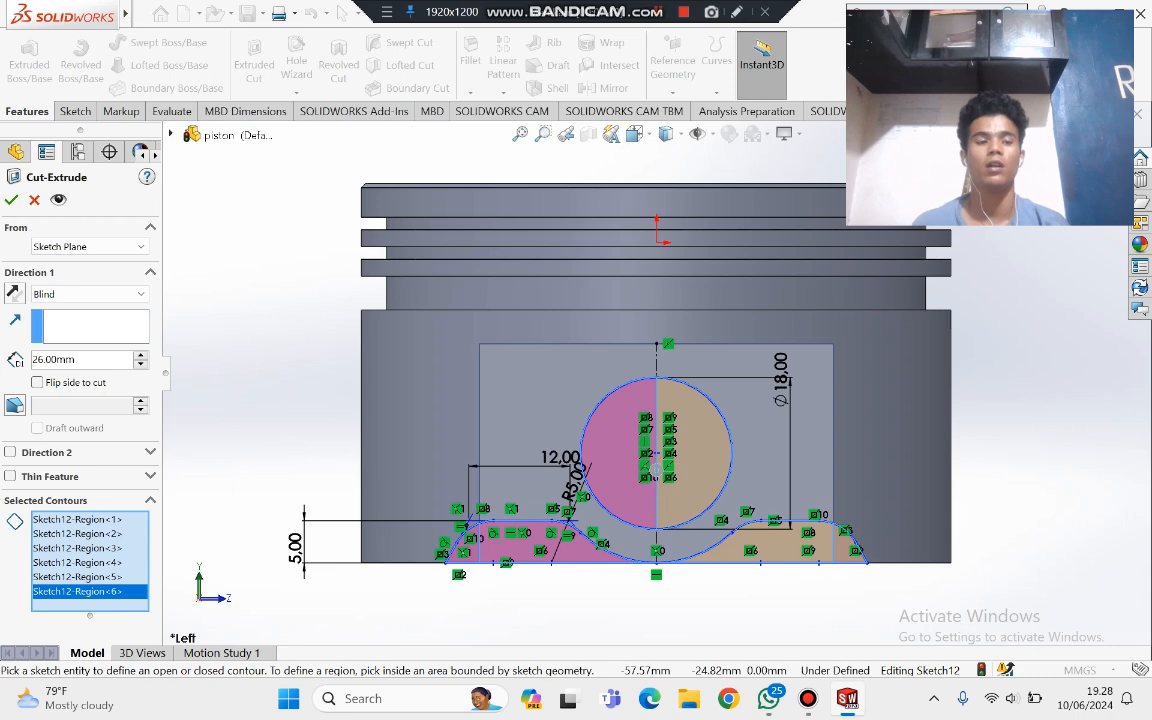
pyautogui.click(89, 294)
pyautogui.click(70, 330)
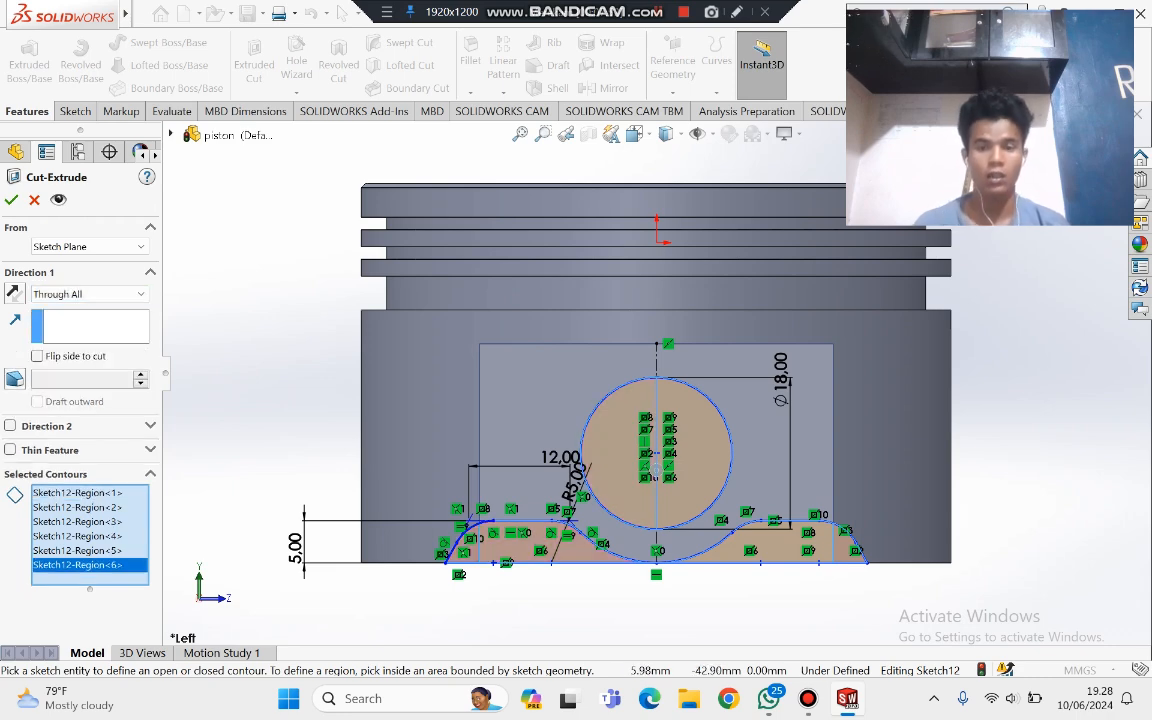
pyautogui.moveTo(705, 602); pyautogui.dragTo(594, 613, button='middle')
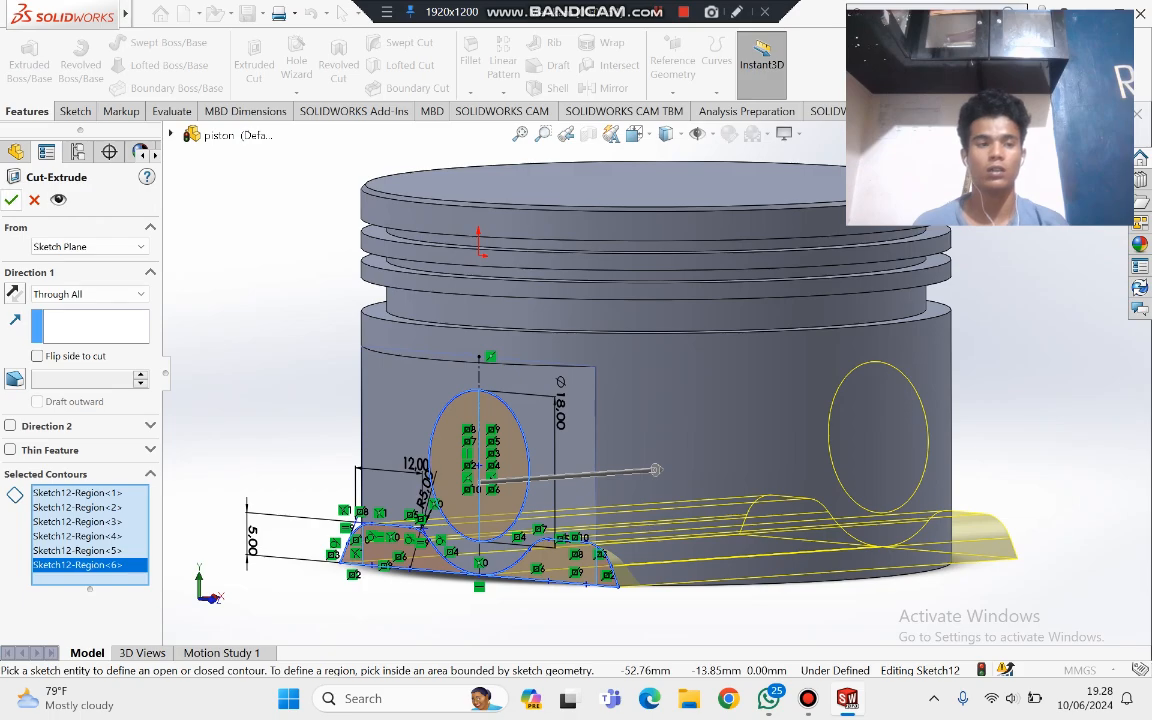
pyautogui.click(11, 200)
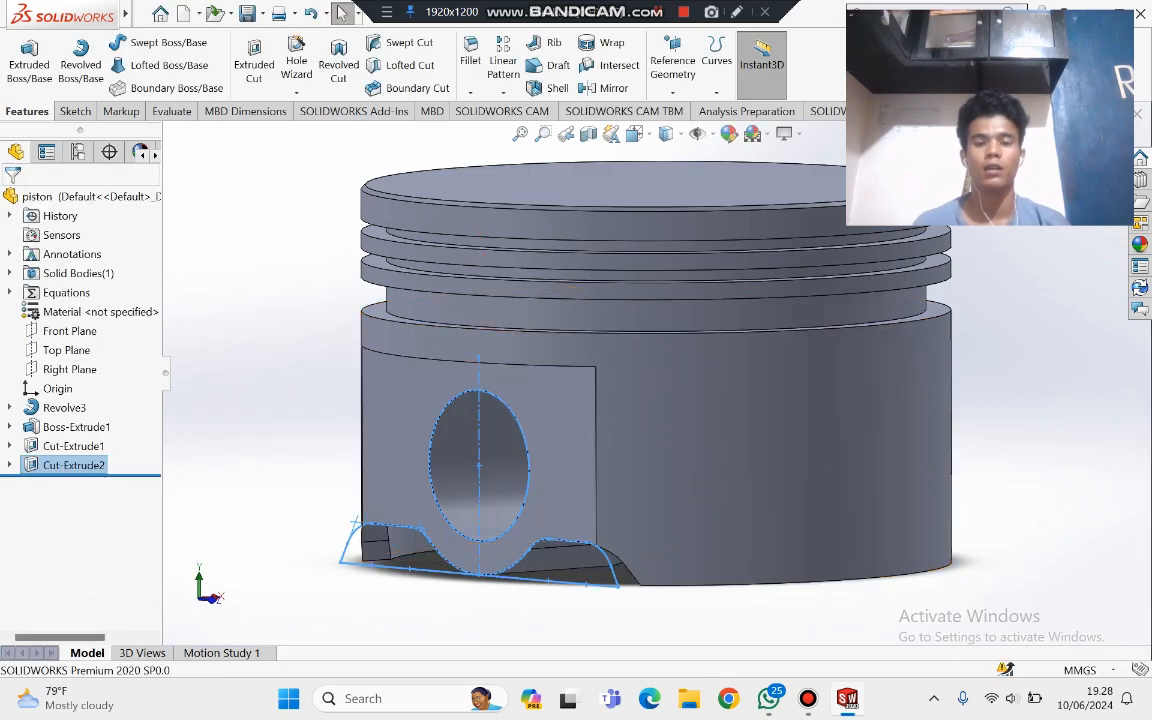
pyautogui.moveTo(620, 500); pyautogui.dragTo(692, 455, button='middle')
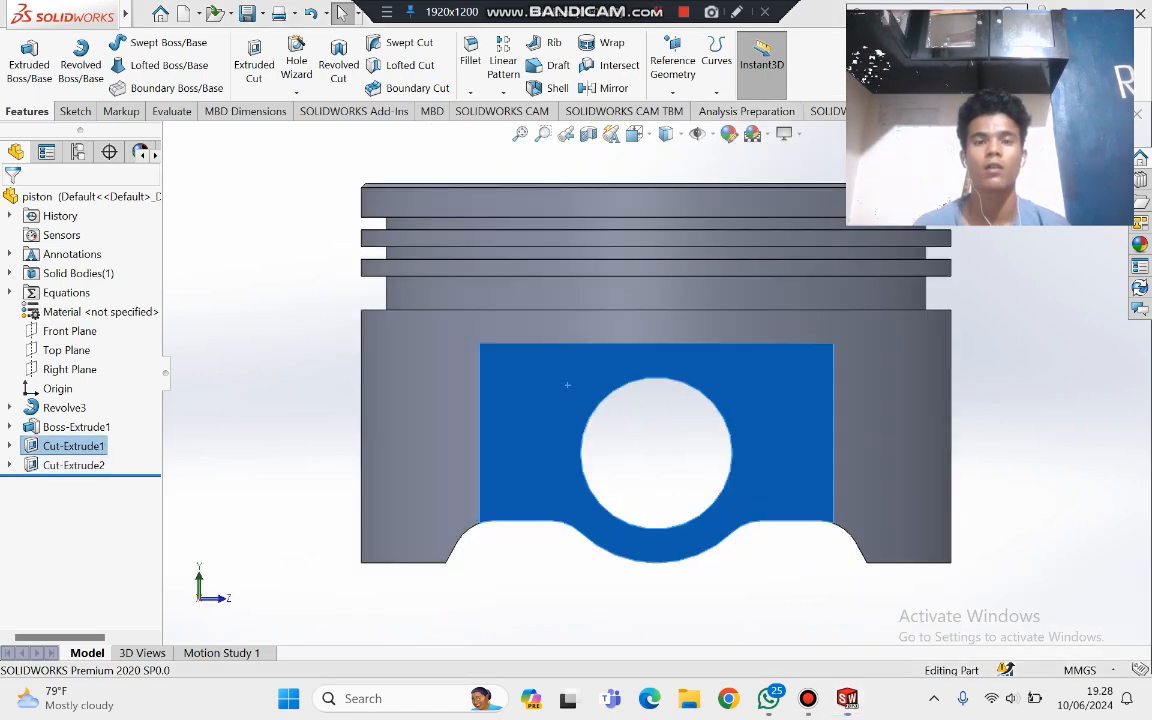
pyautogui.press('Escape')
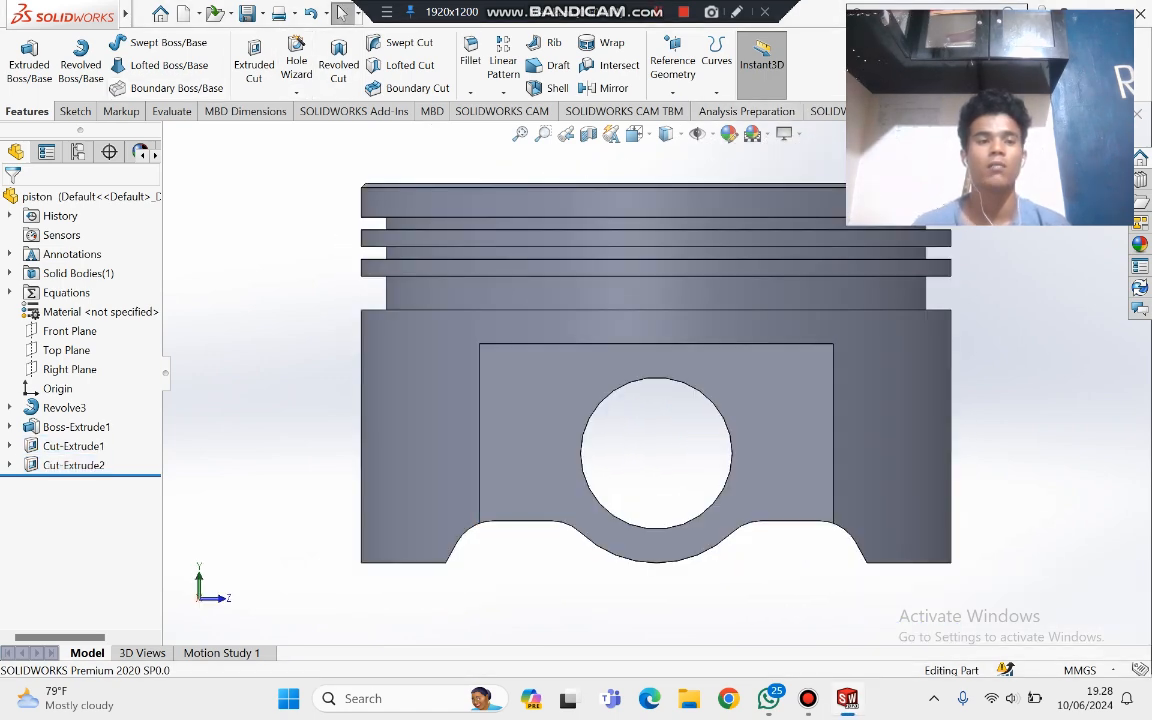
pyautogui.click(74, 111)
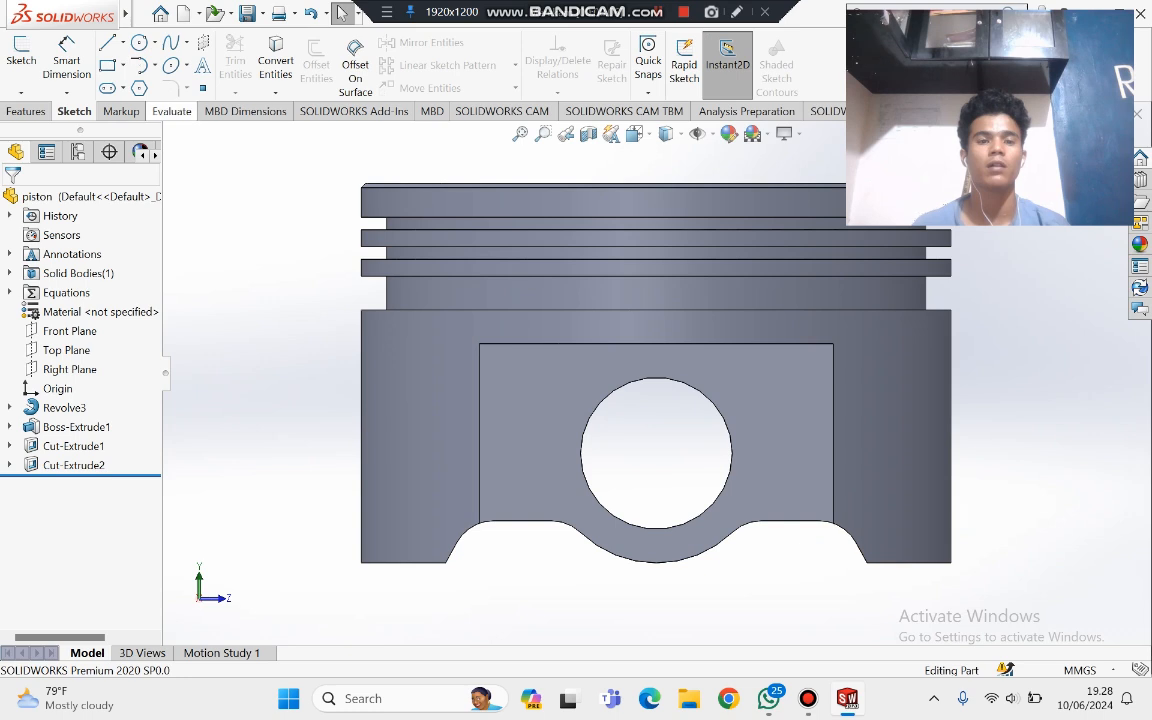
pyautogui.click(21, 55)
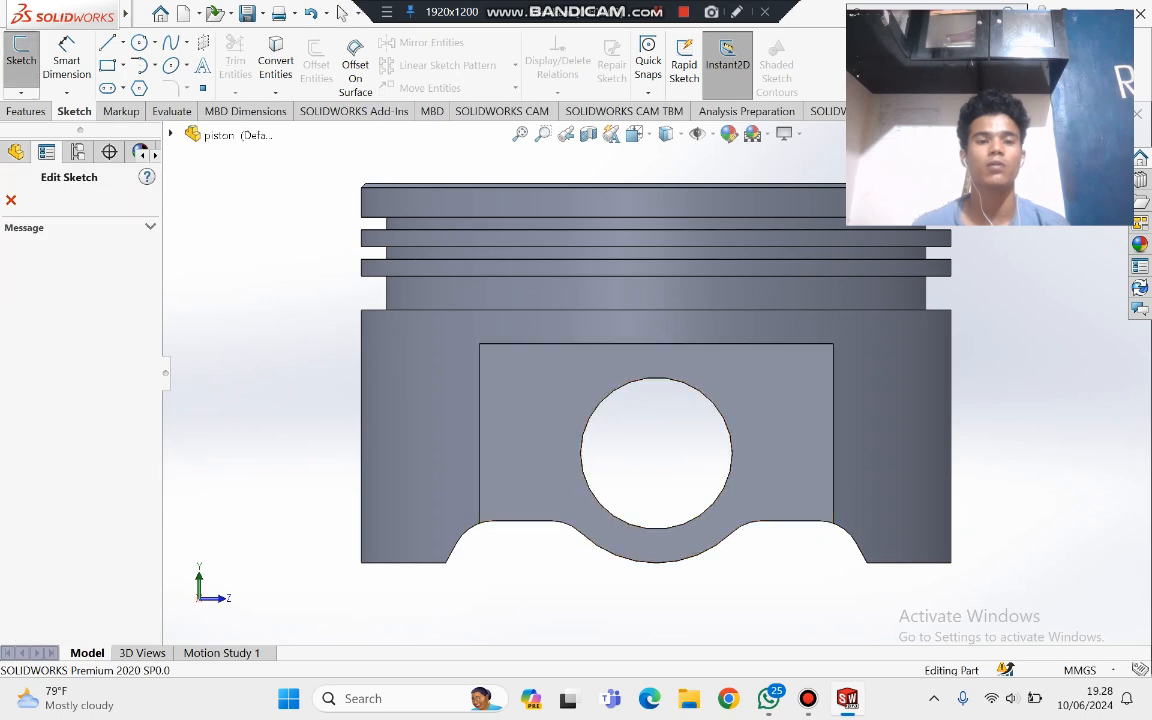
pyautogui.click(540, 358)
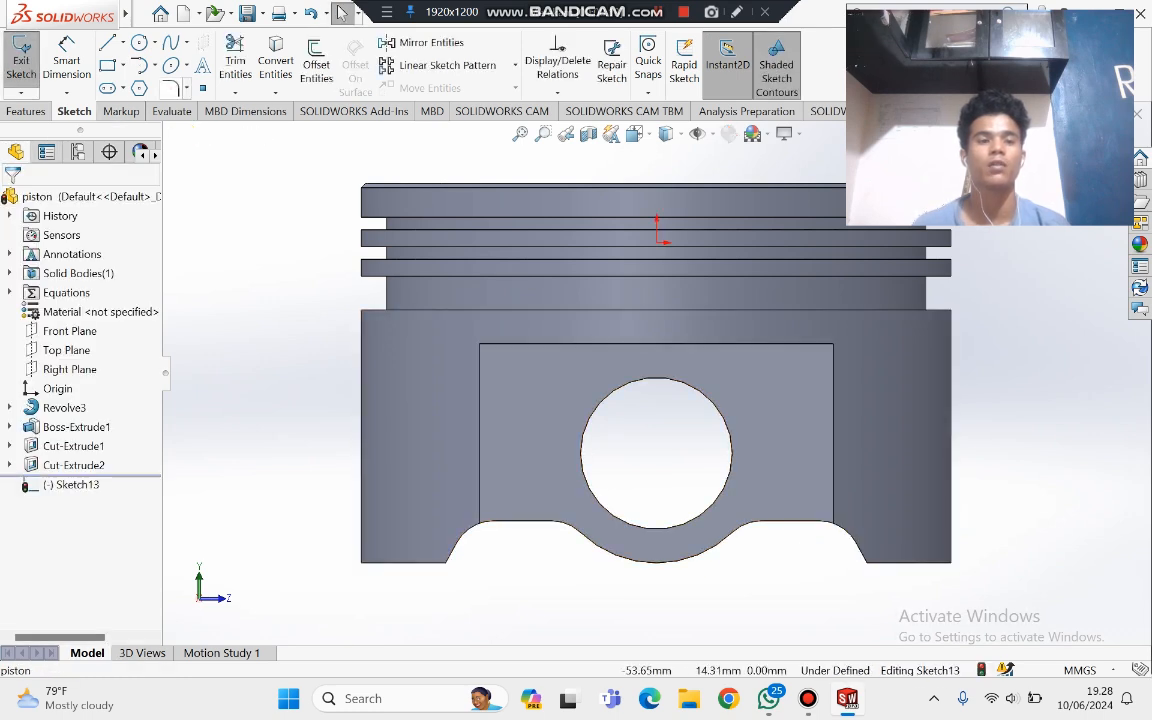
pyautogui.click(186, 88)
pyautogui.click(226, 131)
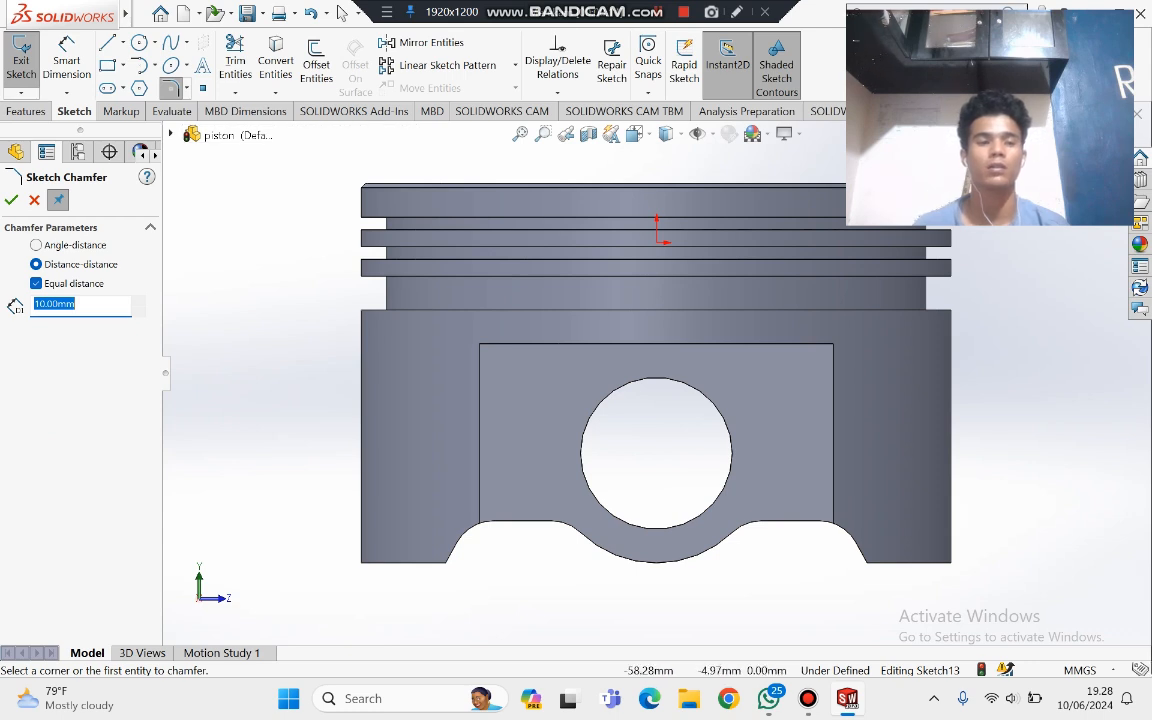
pyautogui.moveTo(733, 462); pyautogui.dragTo(805, 455, button='middle')
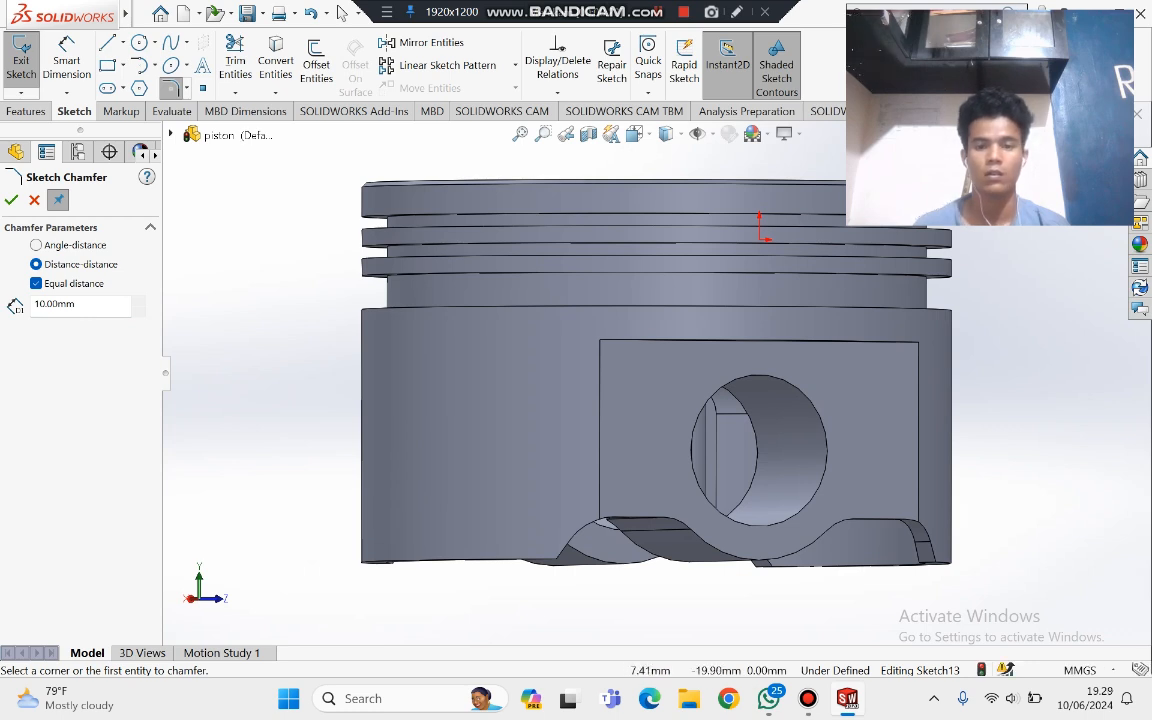
pyautogui.press('Escape')
pyautogui.click(818, 412)
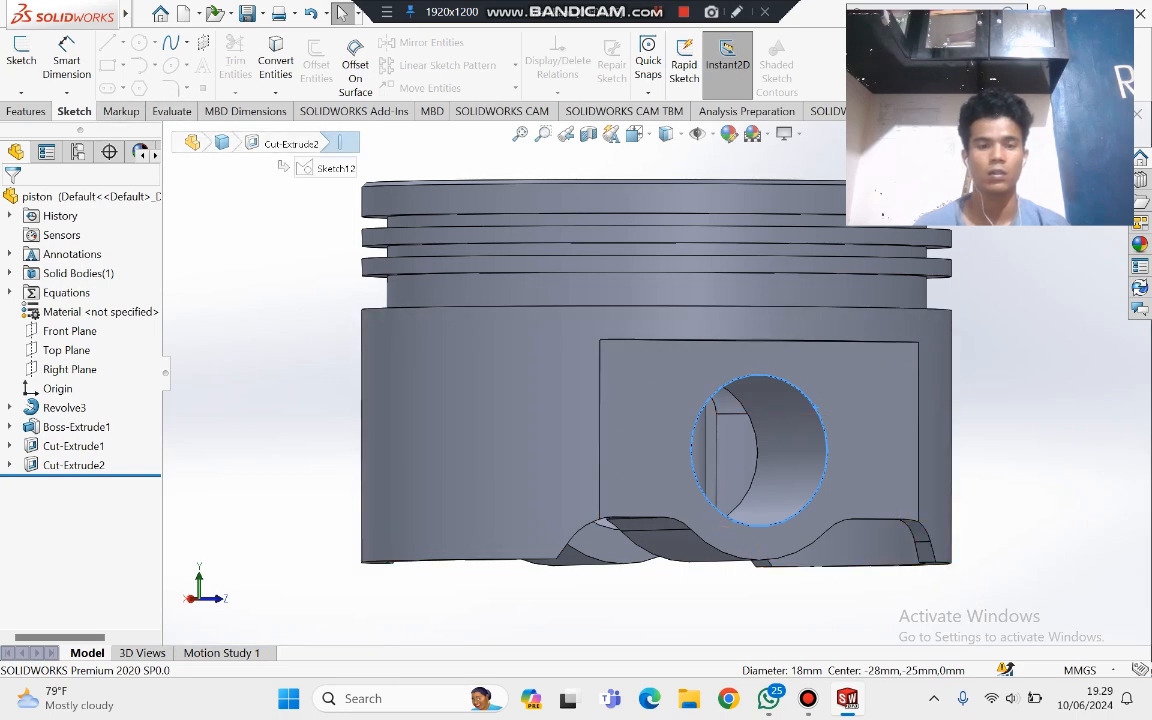
pyautogui.press('Escape')
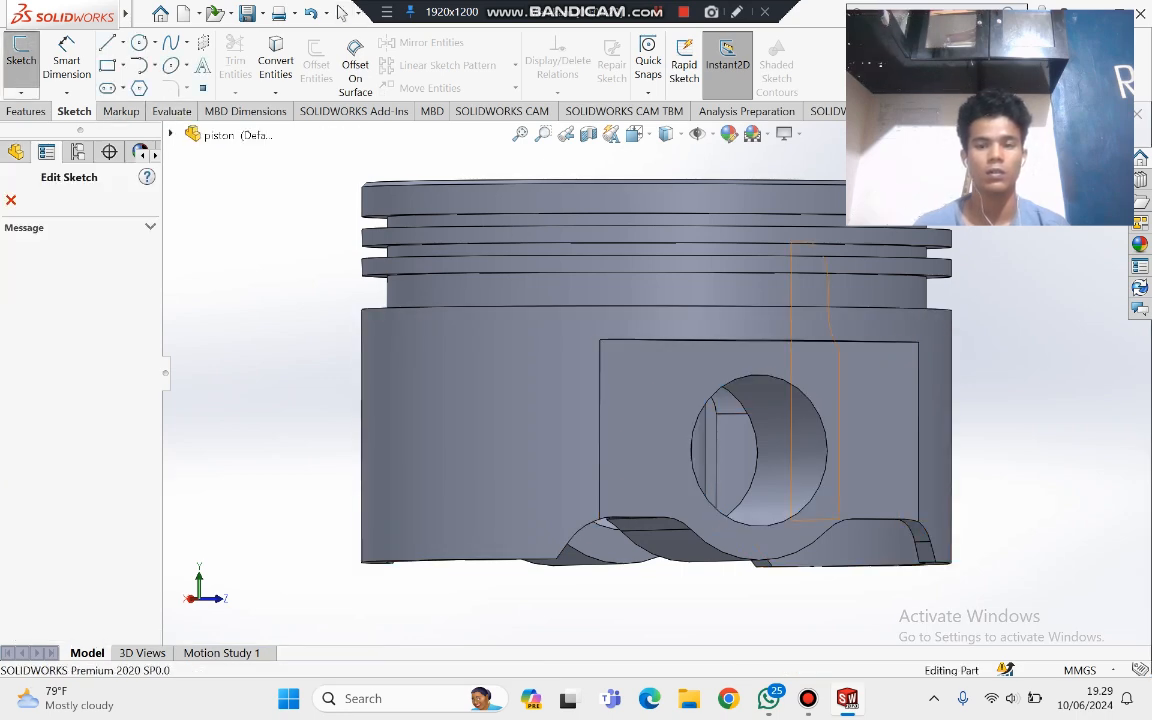
pyautogui.click(830, 420)
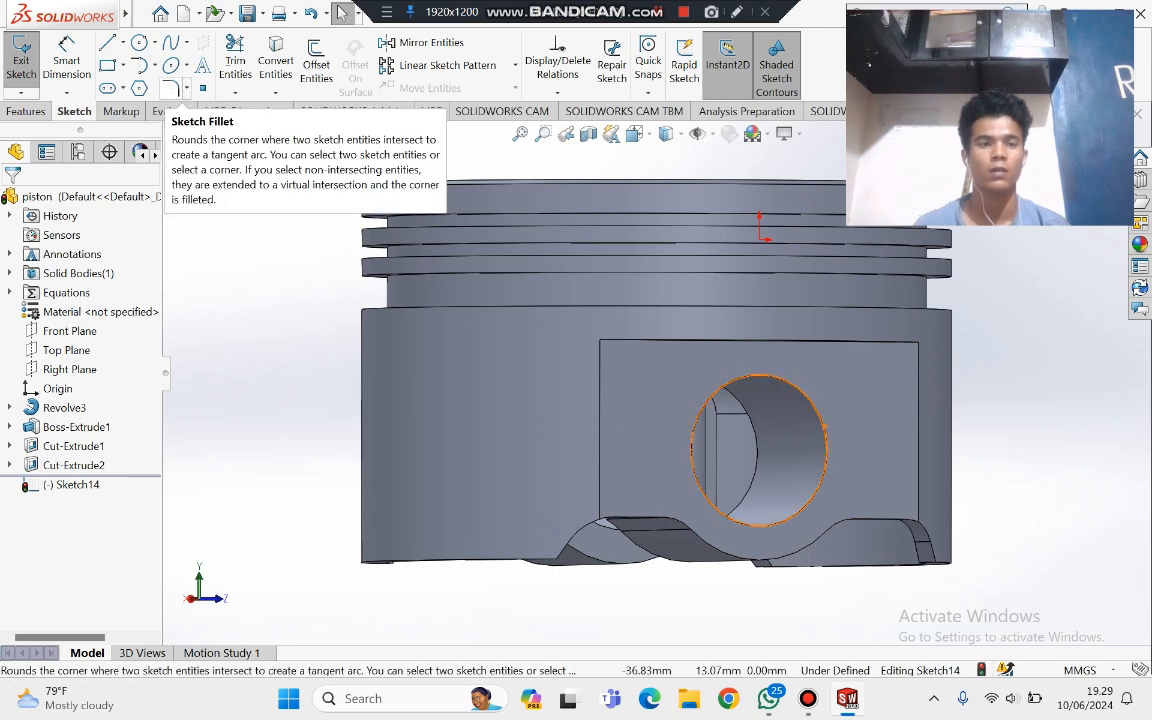
pyautogui.click(182, 88)
pyautogui.click(226, 133)
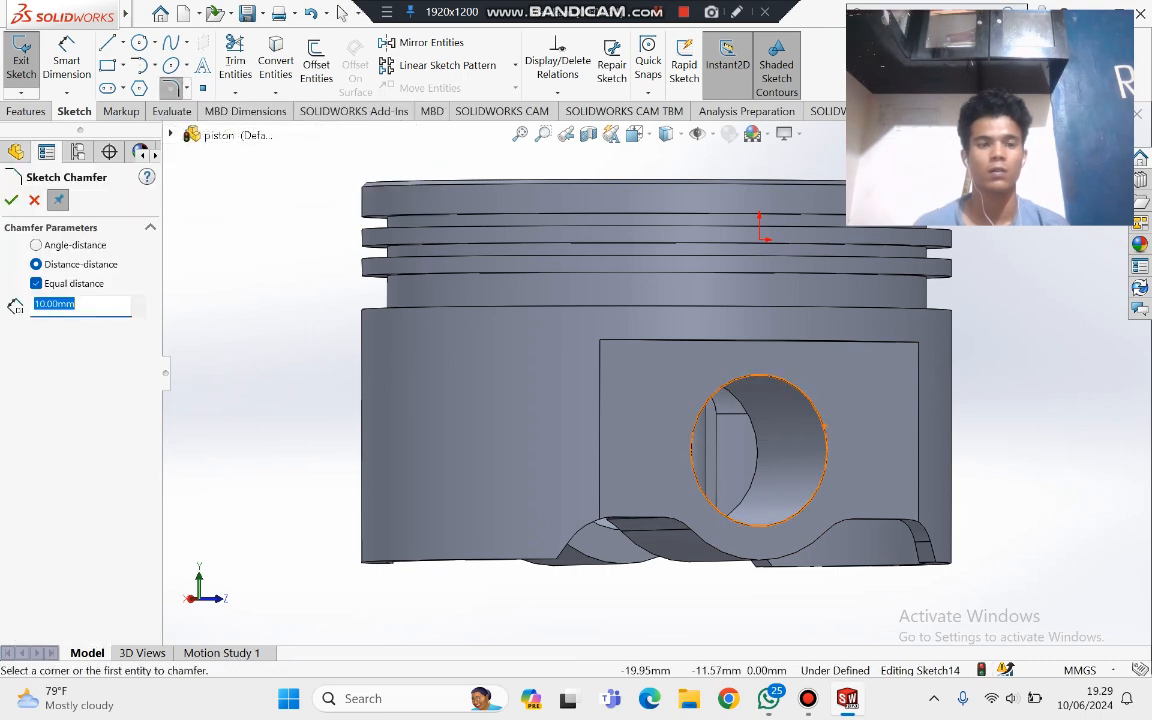
pyautogui.click(825, 429)
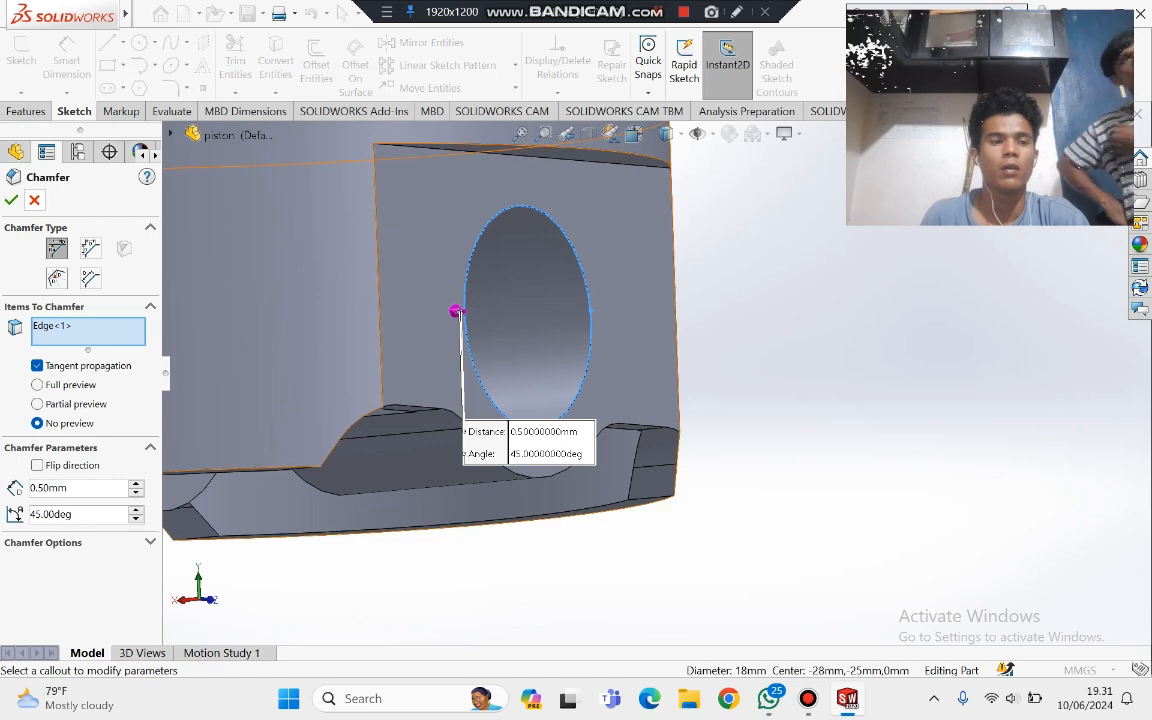
pyautogui.press('Escape')
# Step: Chamfer the pin hole's outer edge on the flat skirt face 0.5 mm at 45°, with full preview enabled
pyautogui.scroll(3, 653, 368)
pyautogui.scroll(-2, 688, 335)
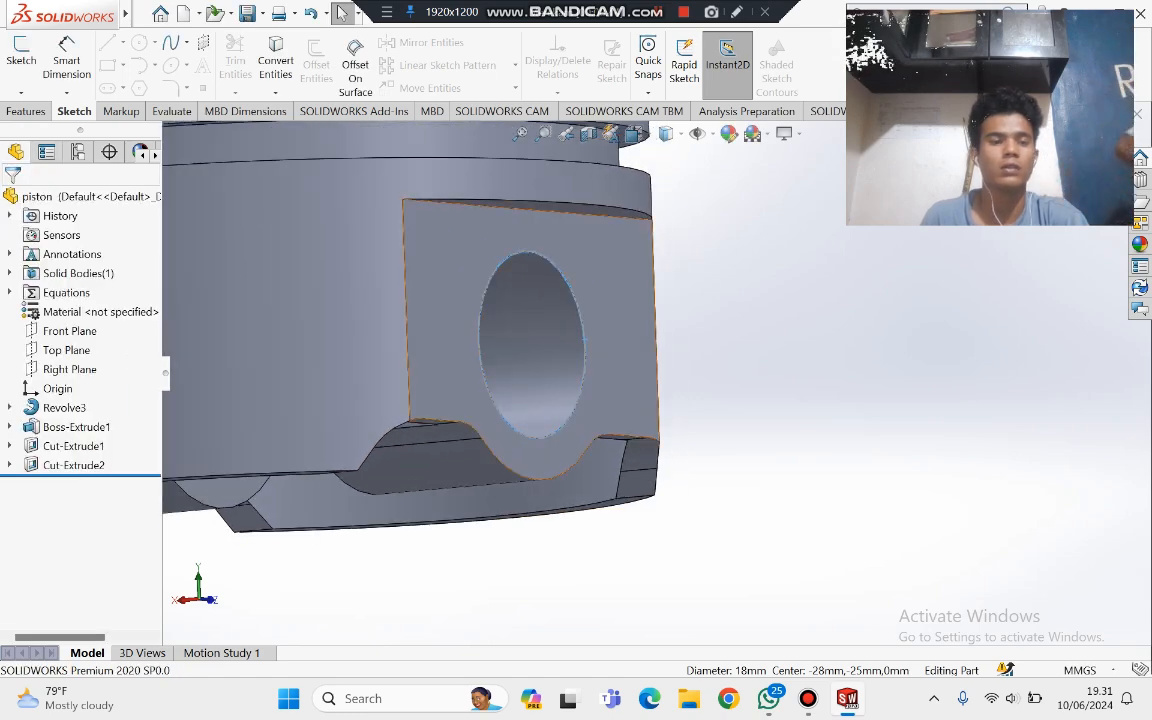
pyautogui.click(584, 345)
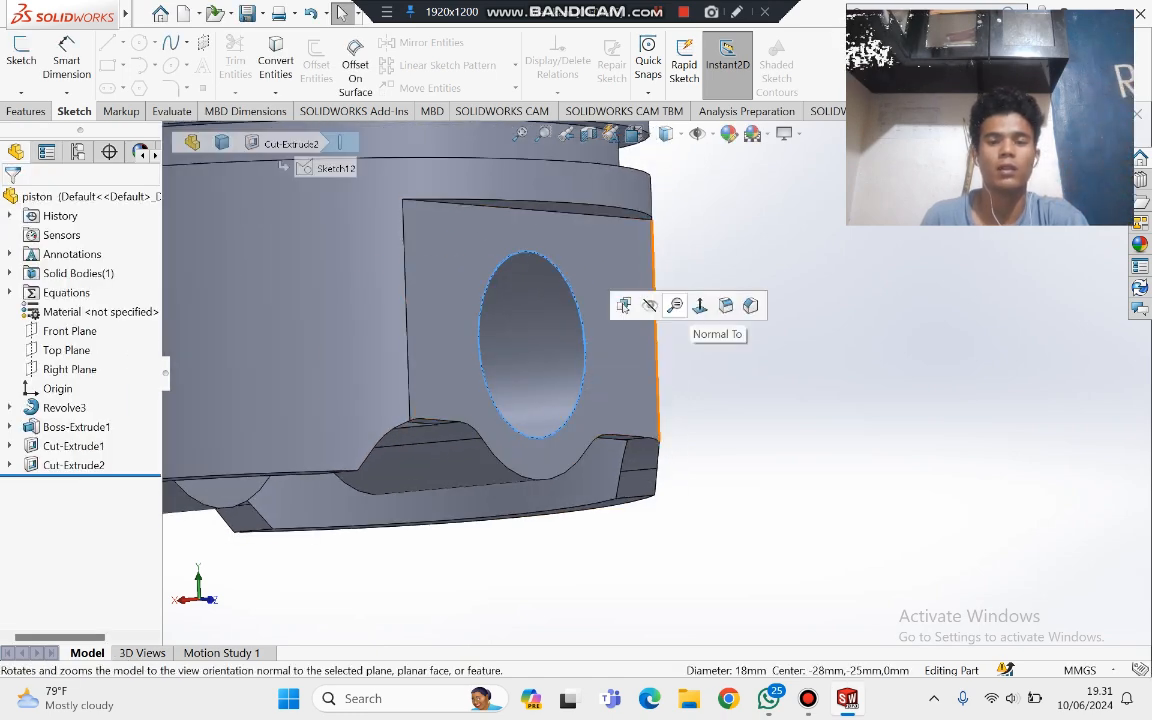
pyautogui.click(750, 306)
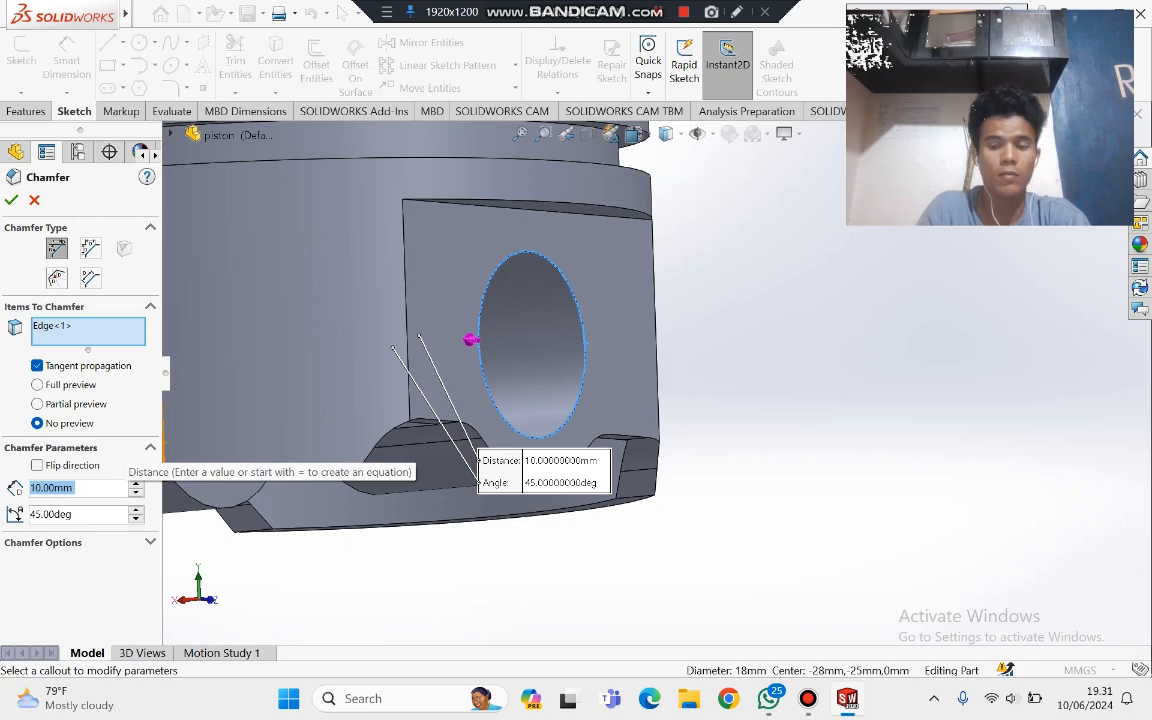
pyautogui.write('0,50')
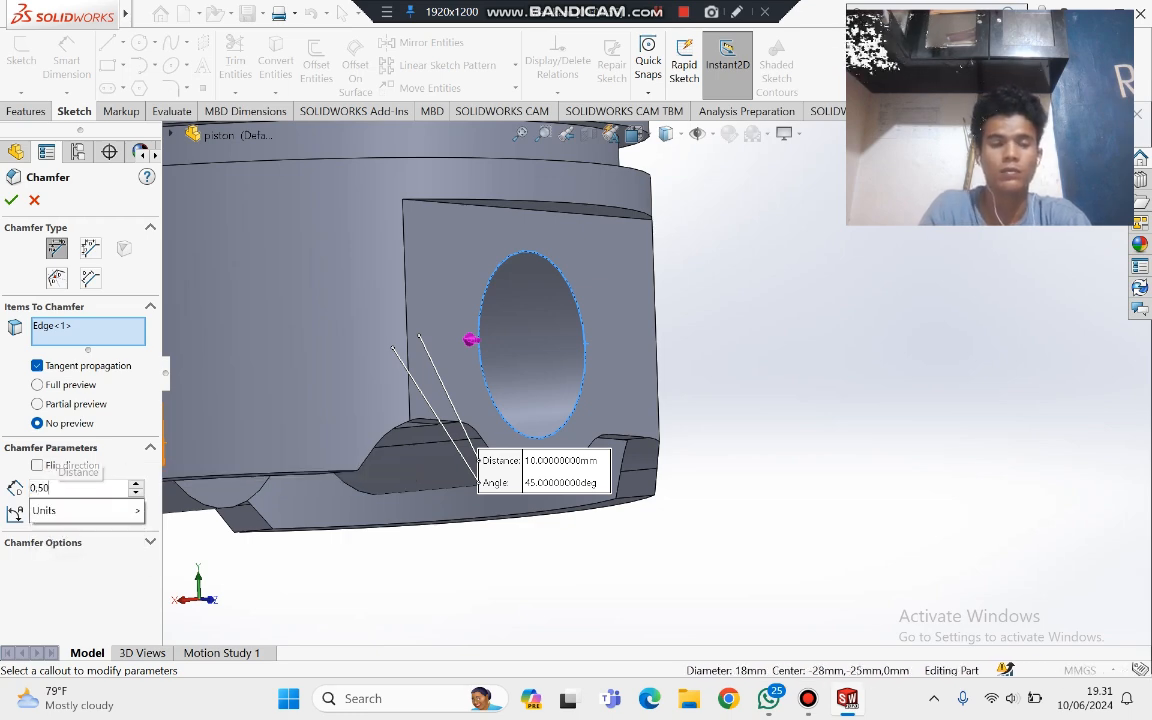
pyautogui.press('Return')
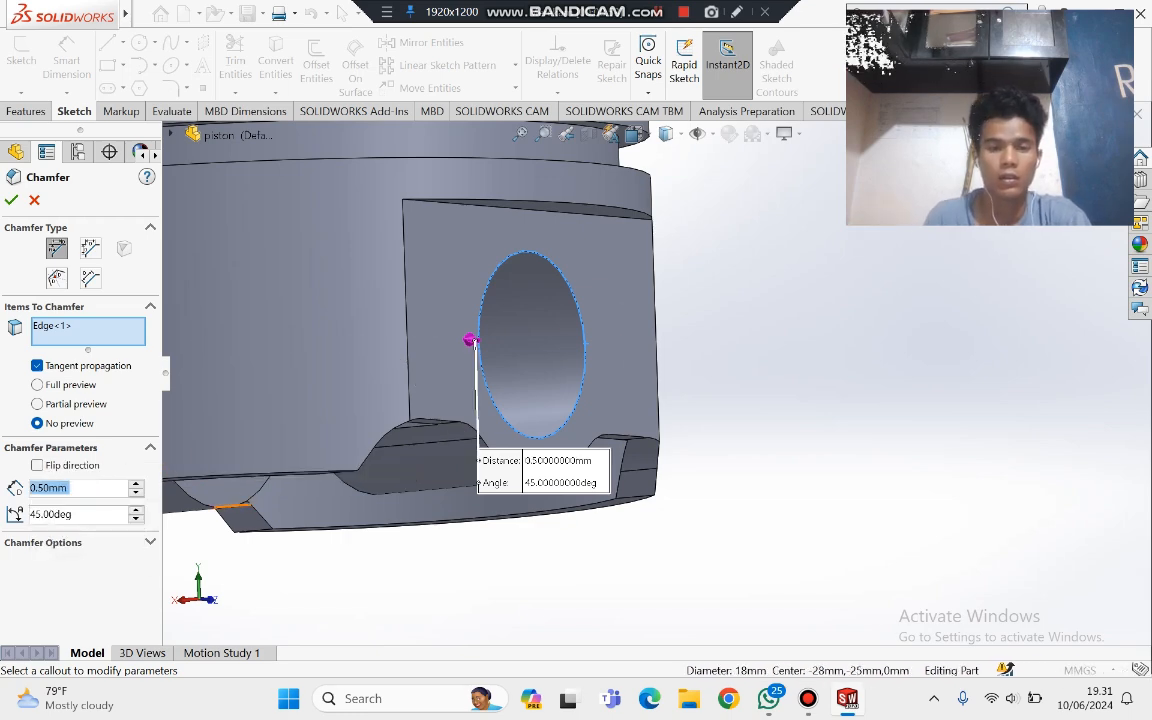
pyautogui.scroll(-3, 432, 443)
pyautogui.scroll(-1, 452, 487)
pyautogui.scroll(4, 452, 487)
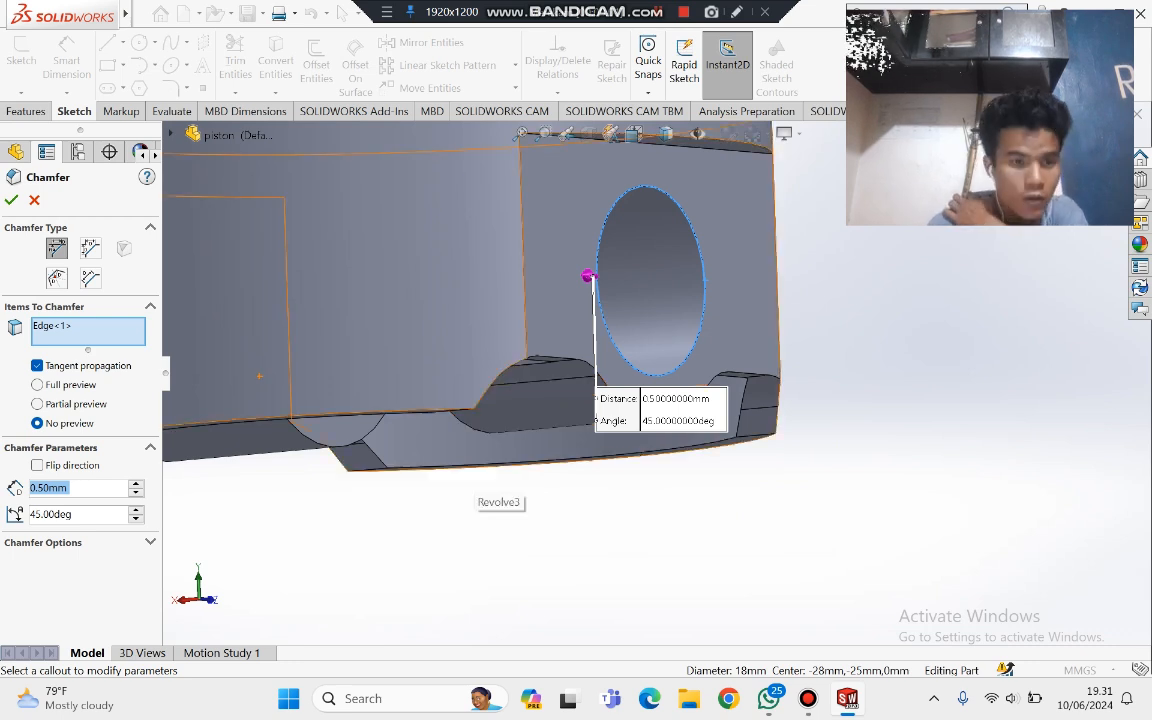
pyautogui.click(37, 384)
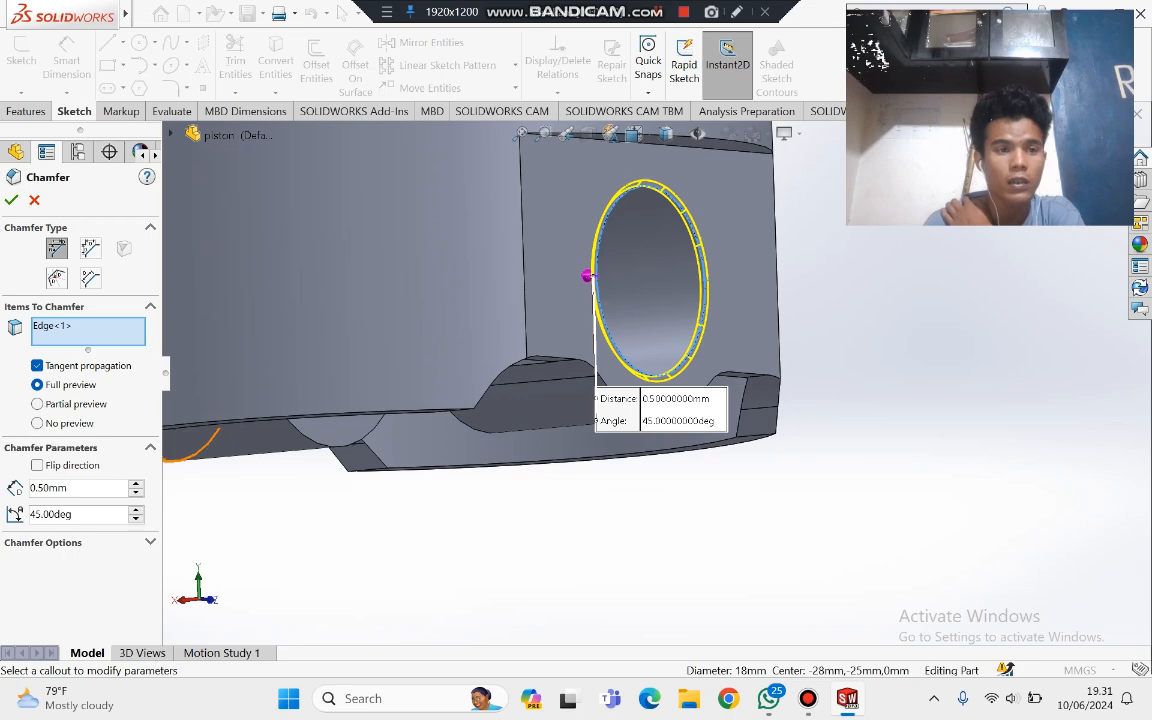
pyautogui.click(11, 200)
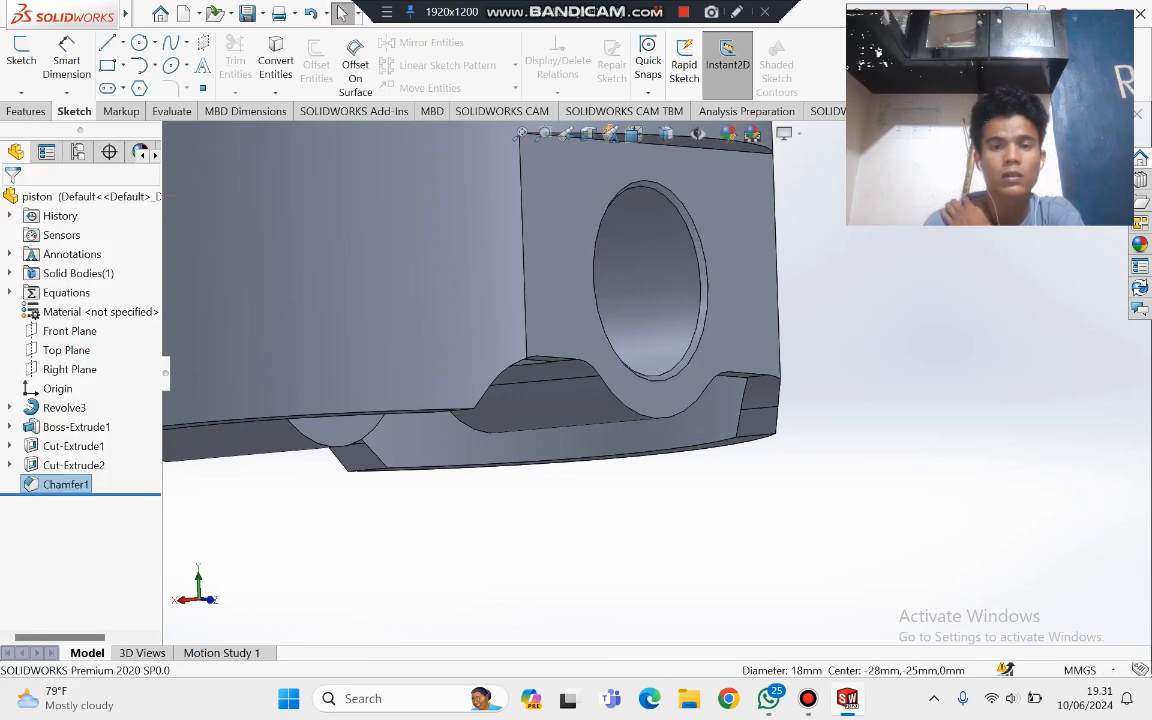
# Step: Chamfer the pin hole's outer edge on the opposite side of the piston 0.5 mm at 45°
pyautogui.scroll(2, 655, 365)
pyautogui.moveTo(655, 380); pyautogui.dragTo(590, 370, button='middle')
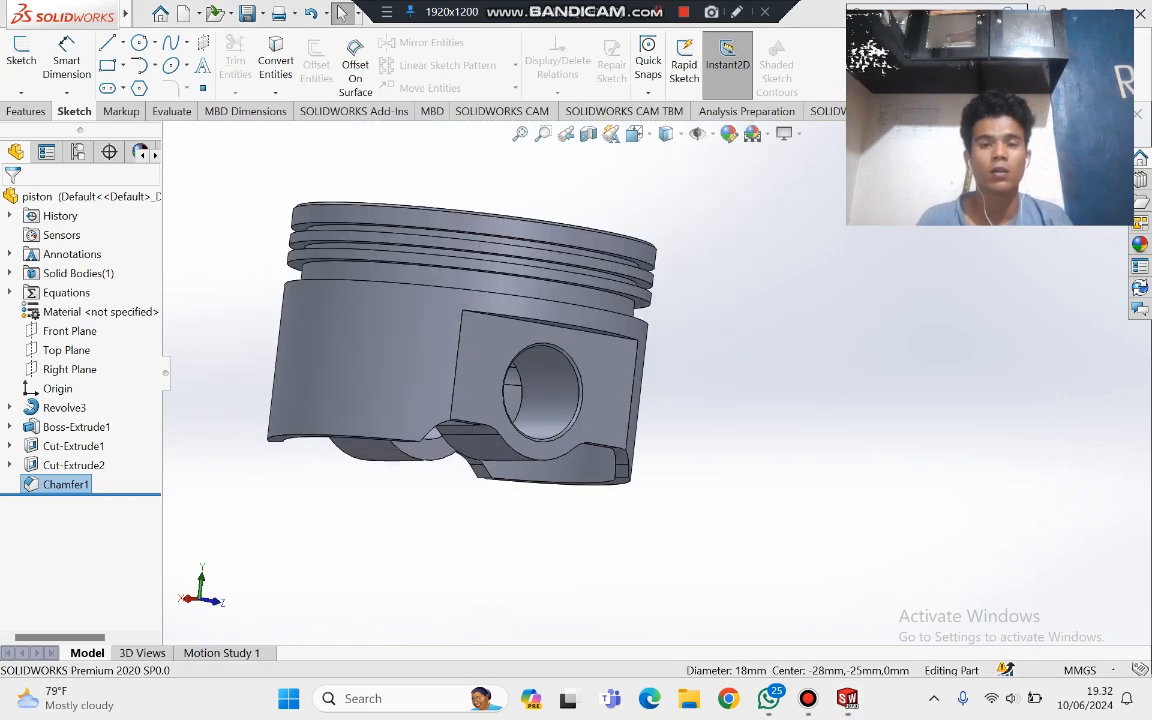
pyautogui.moveTo(480, 440); pyautogui.dragTo(700, 432, button='middle')
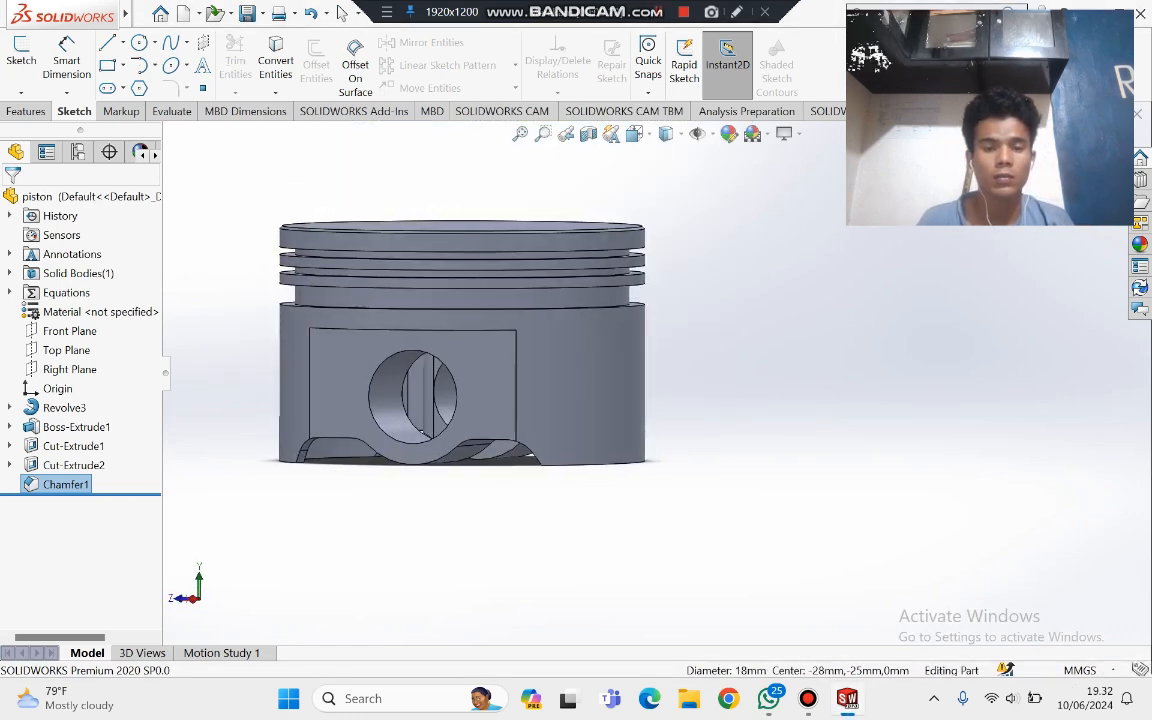
pyautogui.moveTo(430, 432); pyautogui.dragTo(556, 432, button='middle')
pyautogui.click(596, 401)
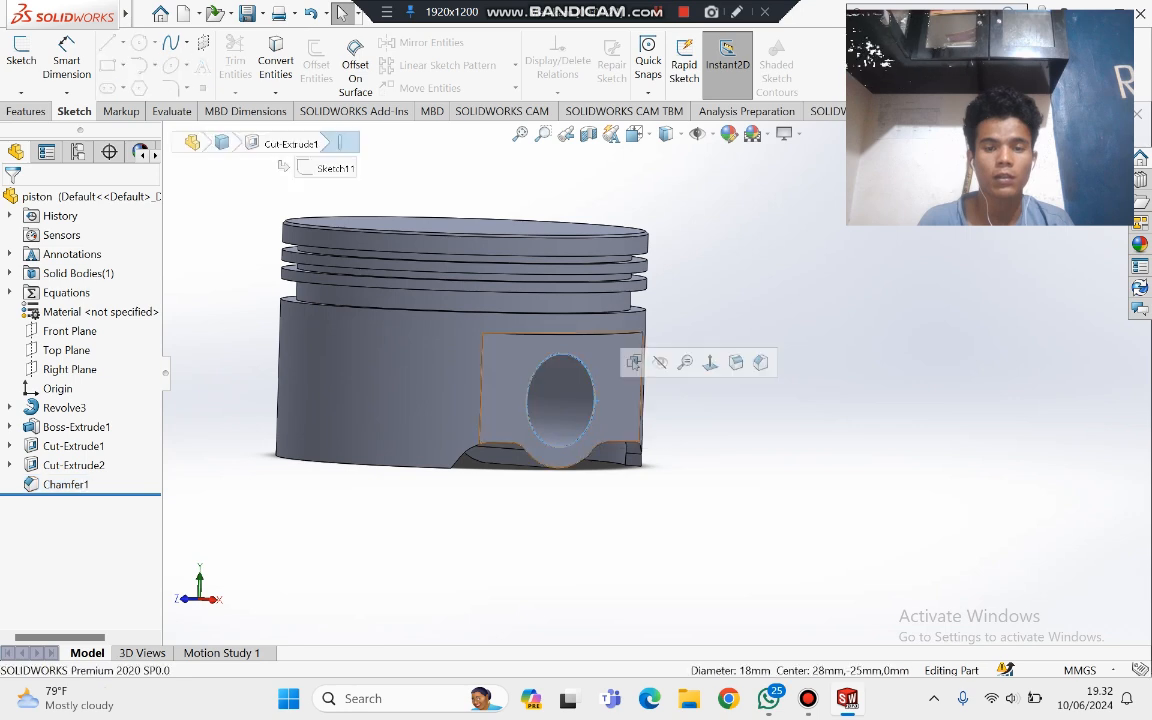
pyautogui.click(760, 362)
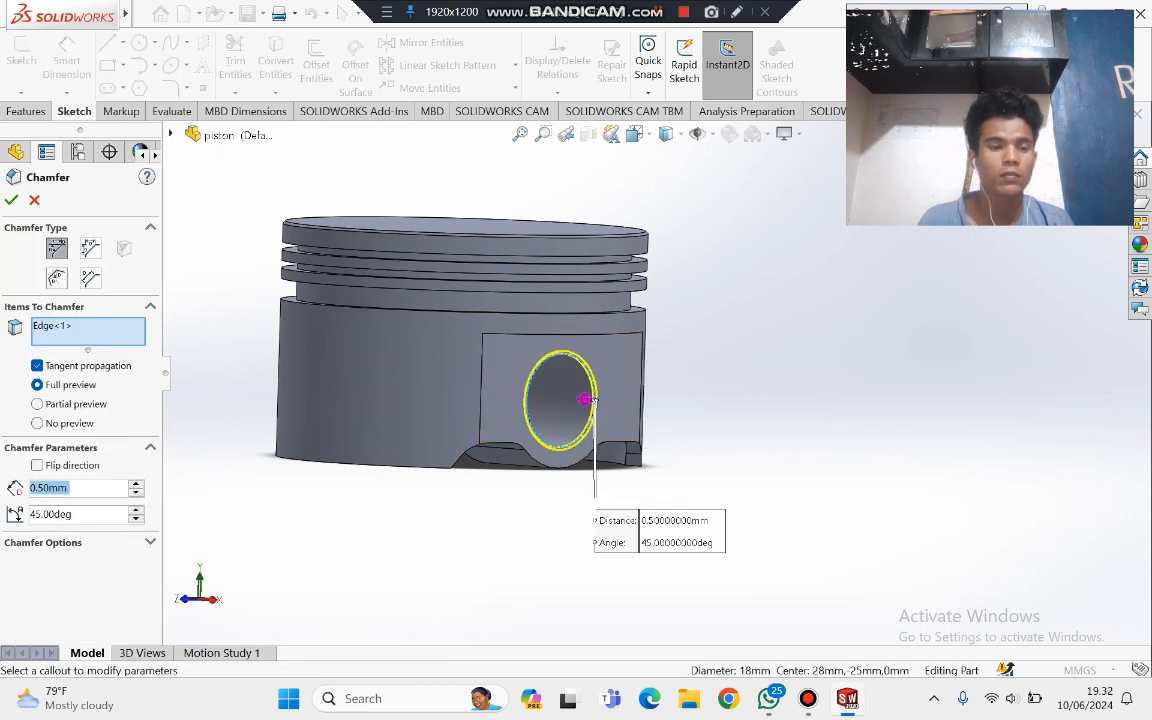
pyautogui.press('Tab')
pyautogui.press('Tab')
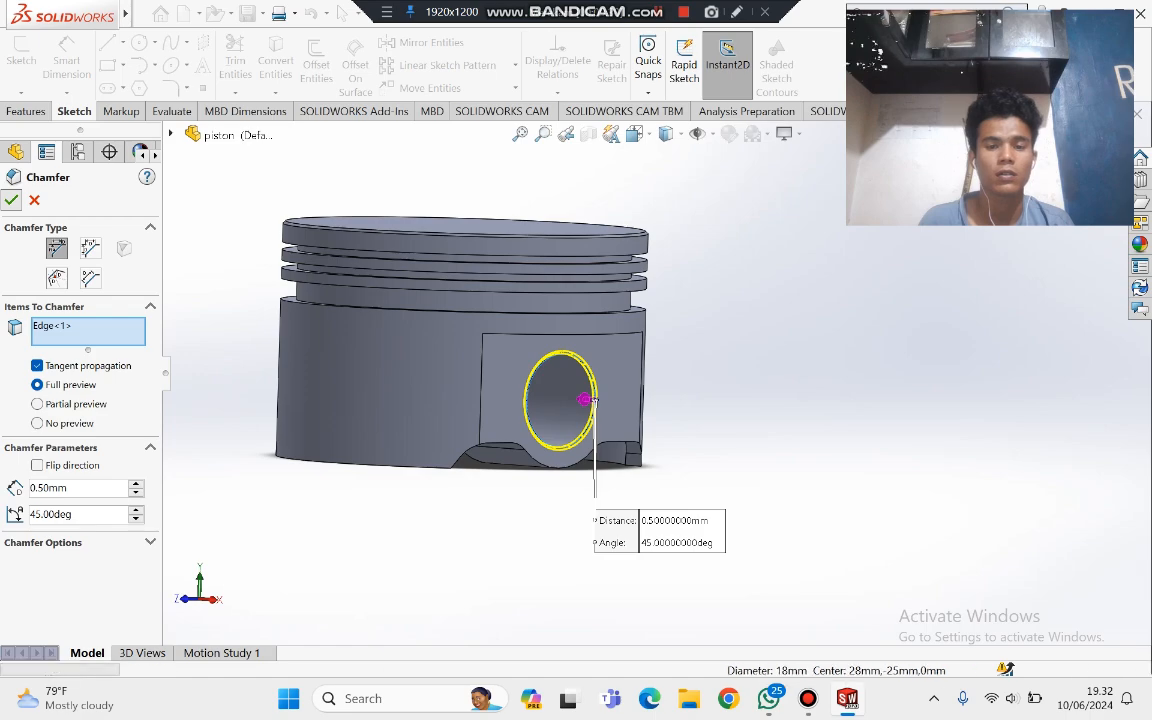
pyautogui.press('Return')
pyautogui.scroll(2, 654, 377)
pyautogui.scroll(-3, 562, 508)
pyautogui.scroll(2, 600, 480)
pyautogui.scroll(-2, 560, 480)
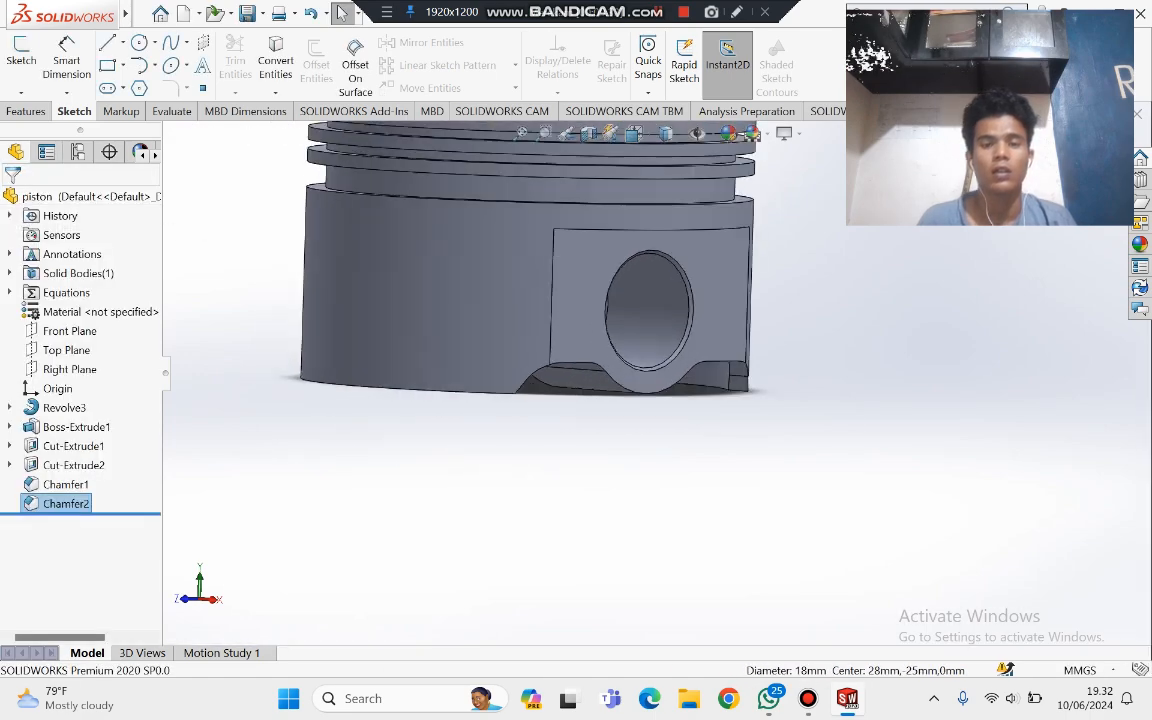
# Step: Save the piston part
pyautogui.moveTo(620, 364); pyautogui.dragTo(715, 395, button='middle')
pyautogui.scroll(3, 684, 452)
pyautogui.moveTo(640, 400); pyautogui.dragTo(820, 305, button='middle')
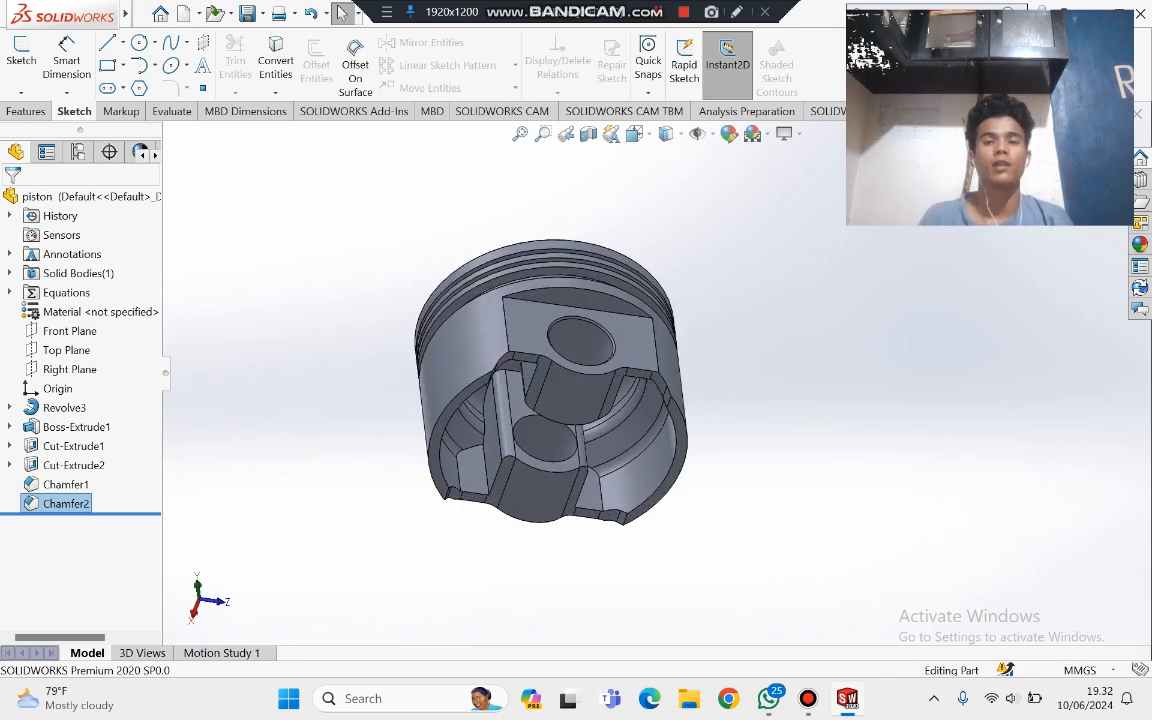
pyautogui.click(261, 13)
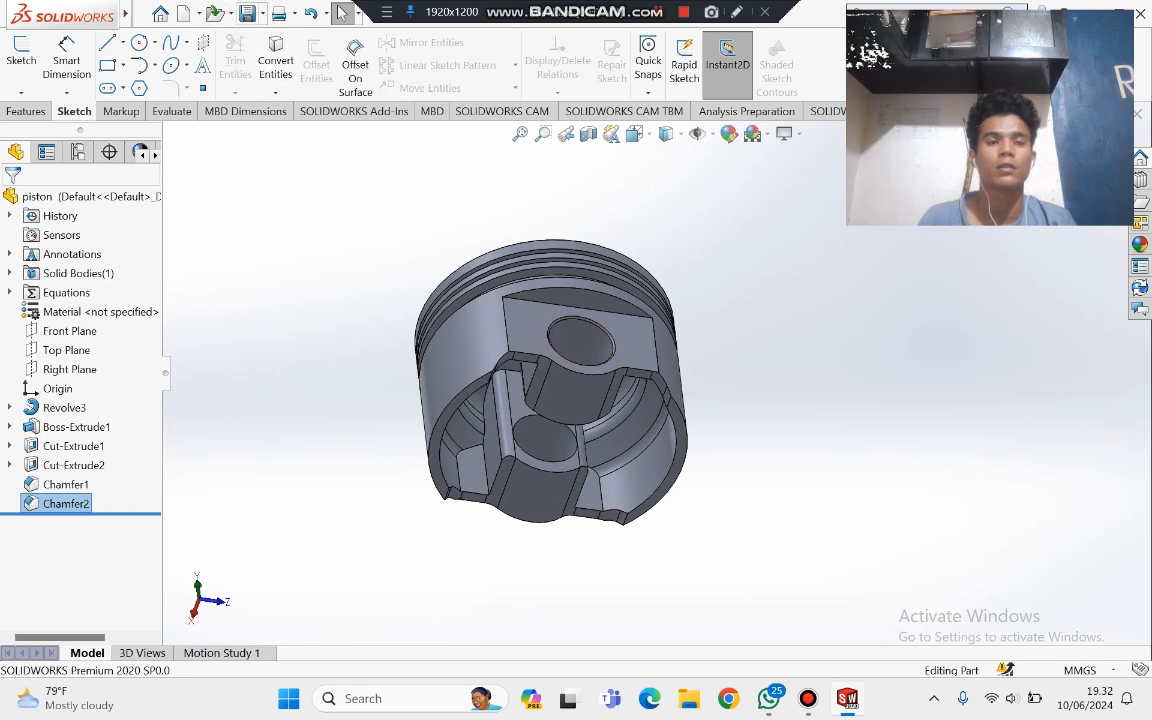
pyautogui.click(262, 13)
pyautogui.click(279, 37)
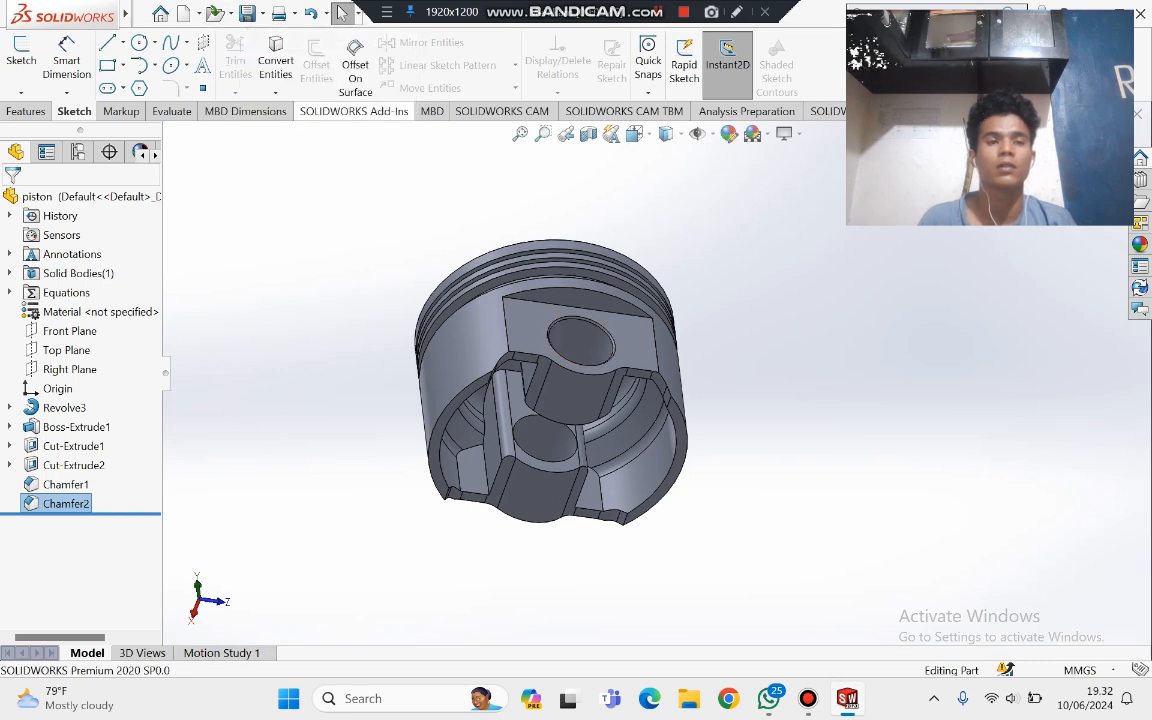
pyautogui.scroll(2, 658, 356)
pyautogui.scroll(-1, 658, 356)
pyautogui.moveTo(658, 356); pyautogui.dragTo(530, 506, button='middle')
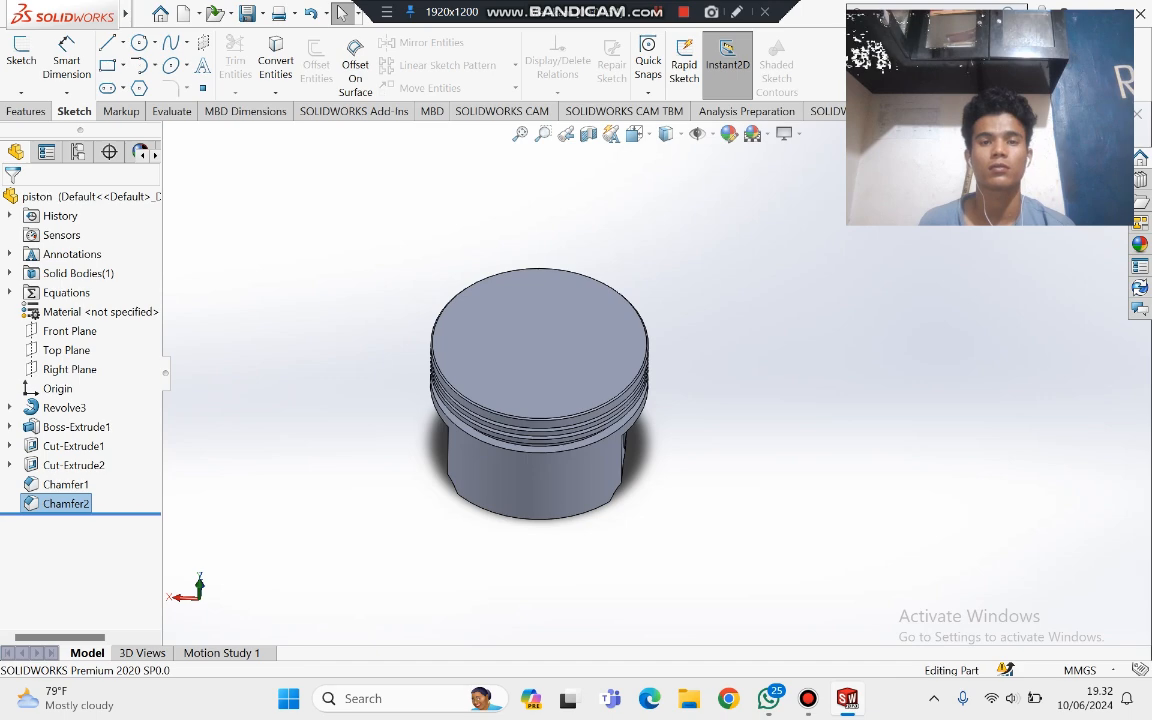
pyautogui.moveTo(540, 440); pyautogui.dragTo(612, 368, button='middle')
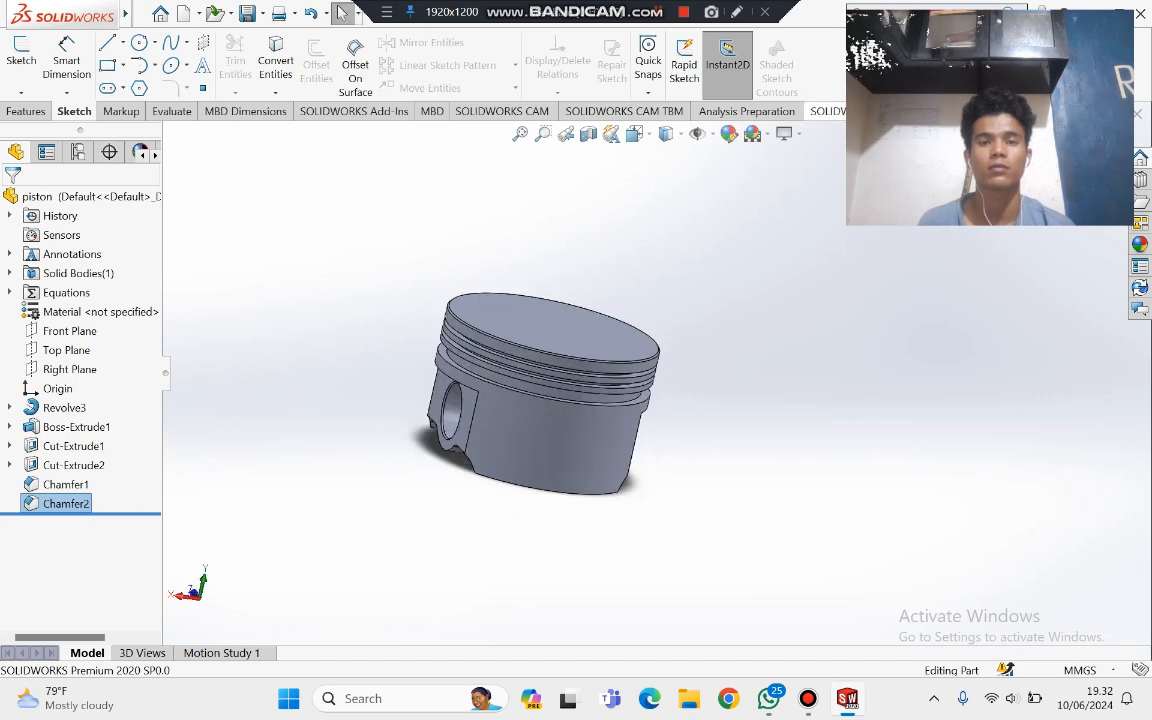
pyautogui.moveTo(612, 368); pyautogui.dragTo(588, 296, button='middle')
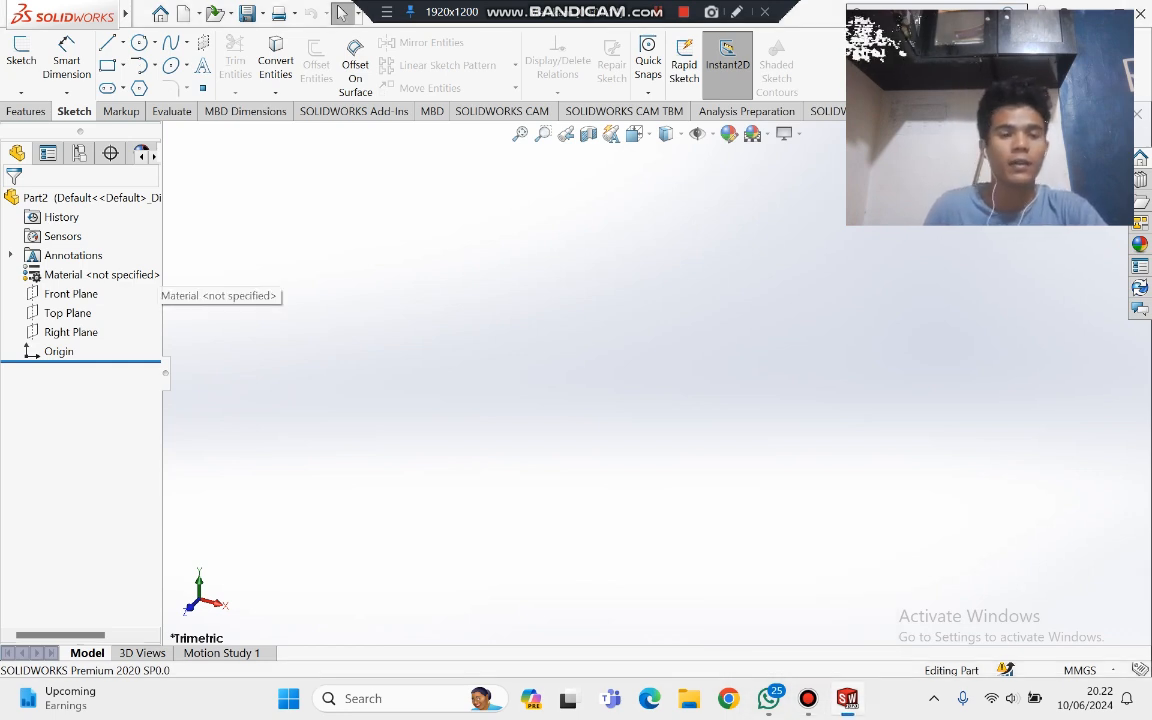
pyautogui.click(68, 294)
pyautogui.scroll(2, 819, 399)
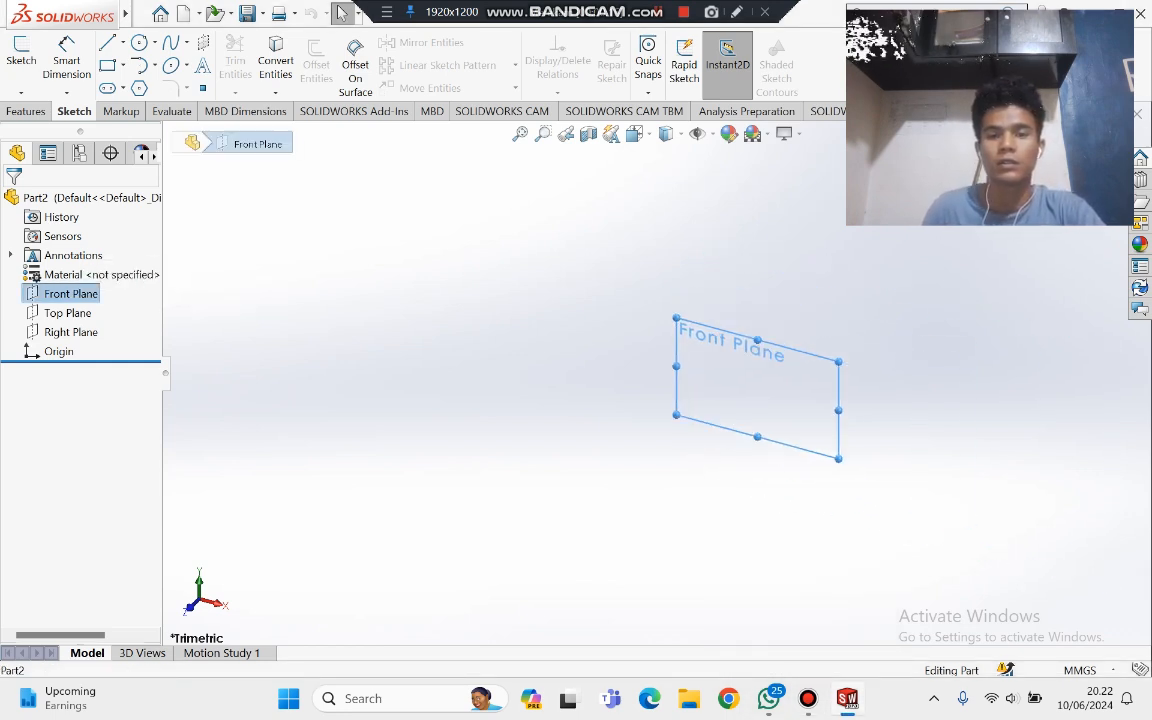
pyautogui.scroll(-6, 819, 399)
pyautogui.scroll(7, 819, 399)
pyautogui.scroll(-3, 819, 399)
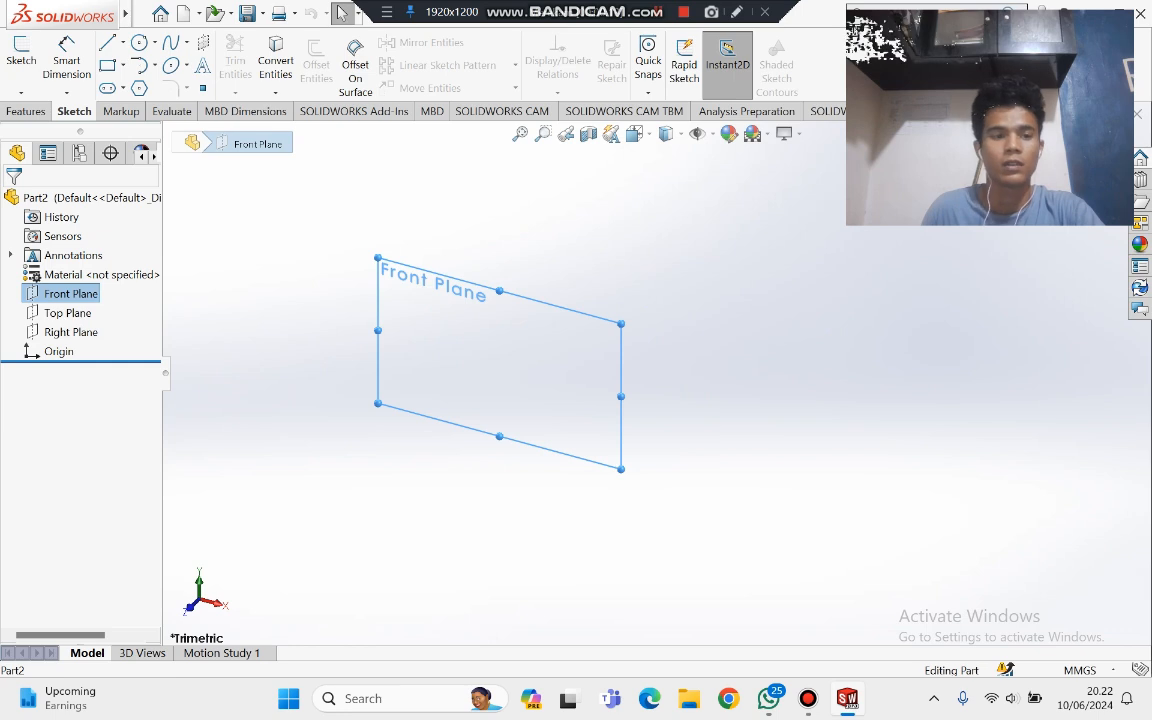
pyautogui.click(62, 294)
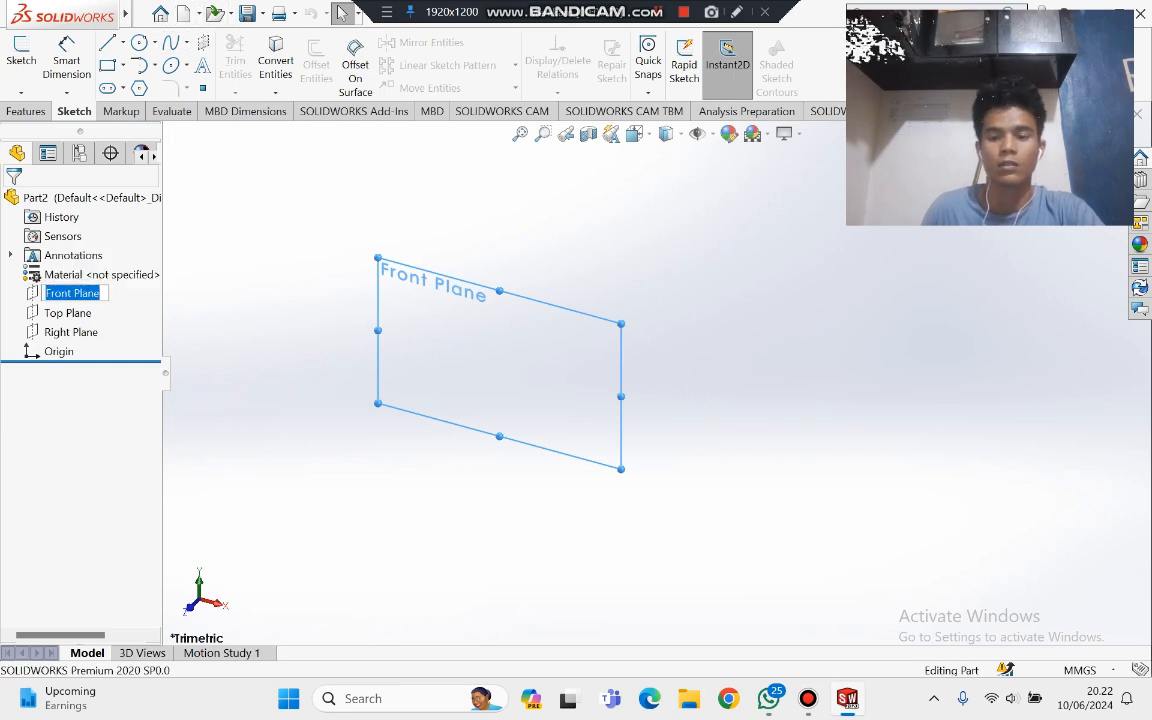
# Step: In Part2, start a Front Plane sketch with two concentric circles at the origin, radii about 13.8 mm and 26.2 mm
pyautogui.moveTo(847, 698)
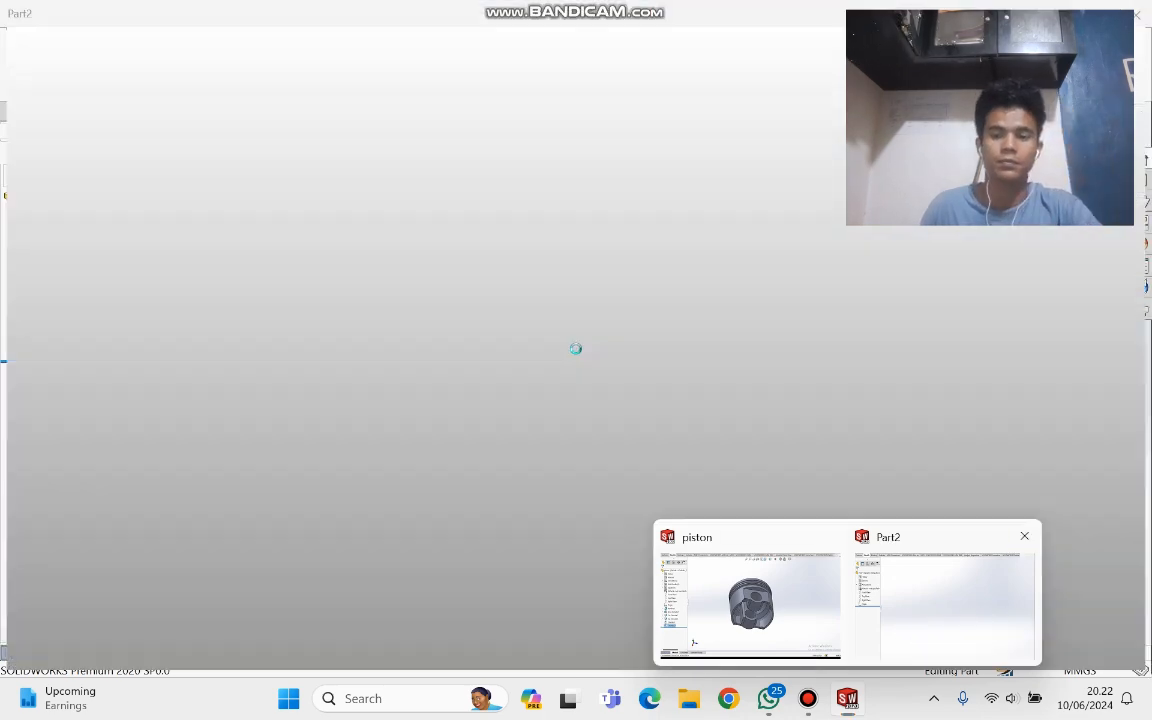
pyautogui.click(943, 604)
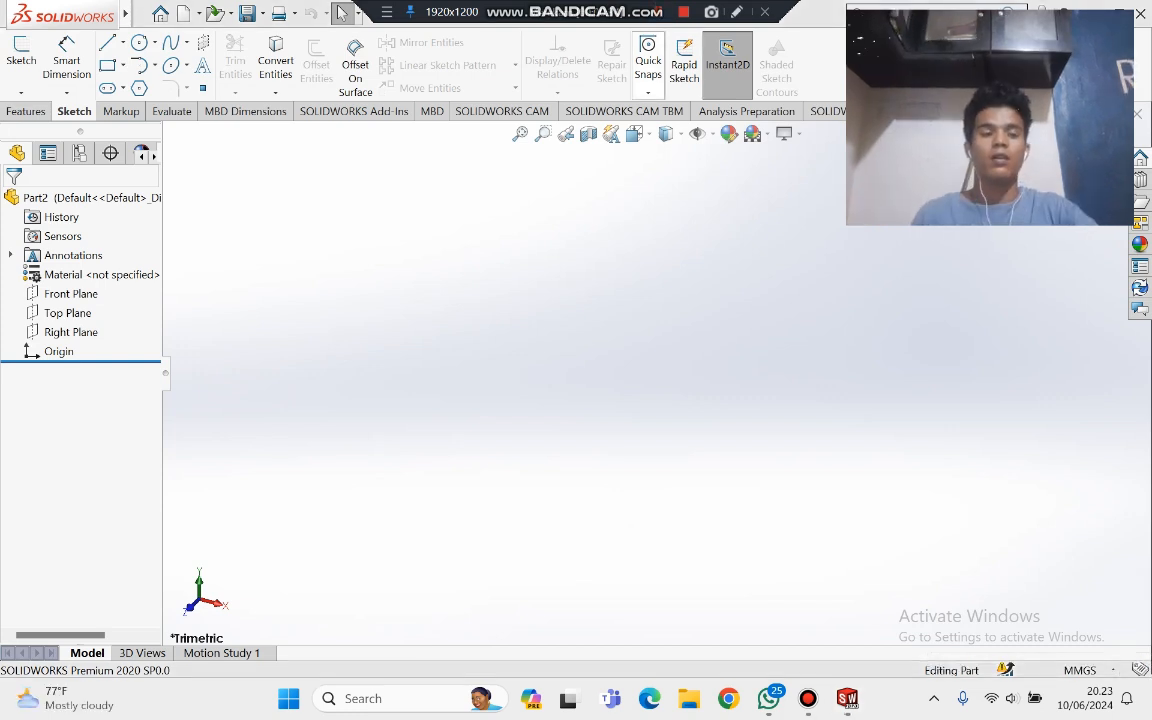
pyautogui.click(70, 293)
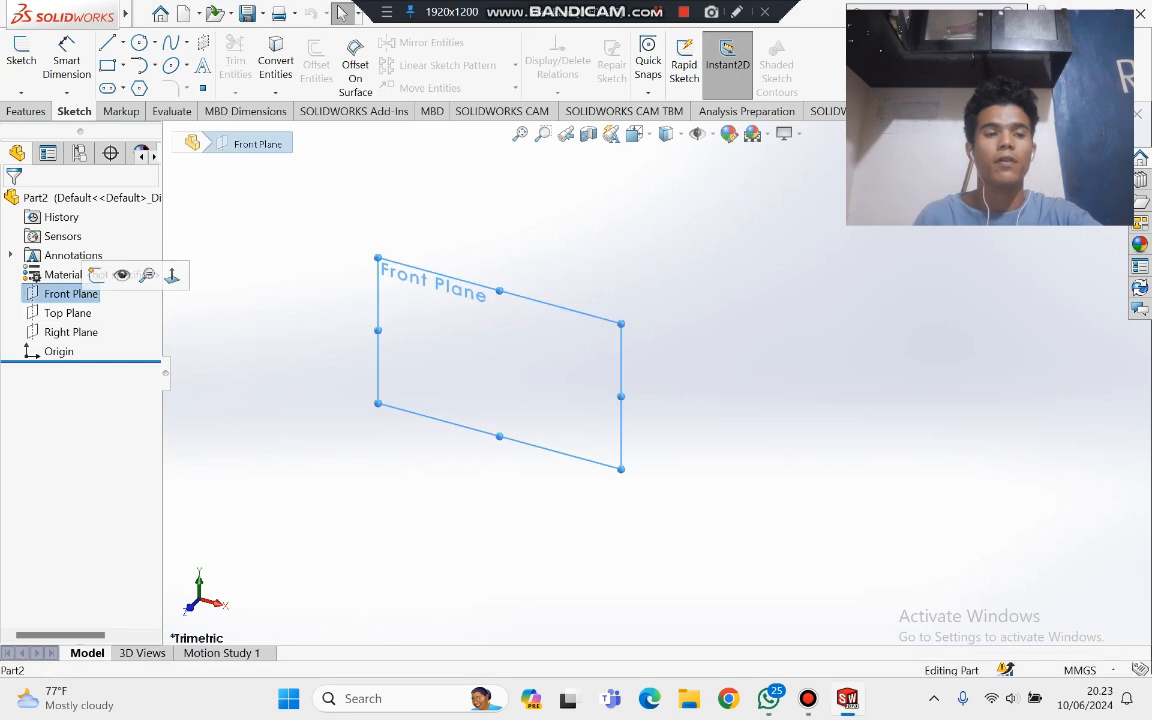
pyautogui.click(21, 55)
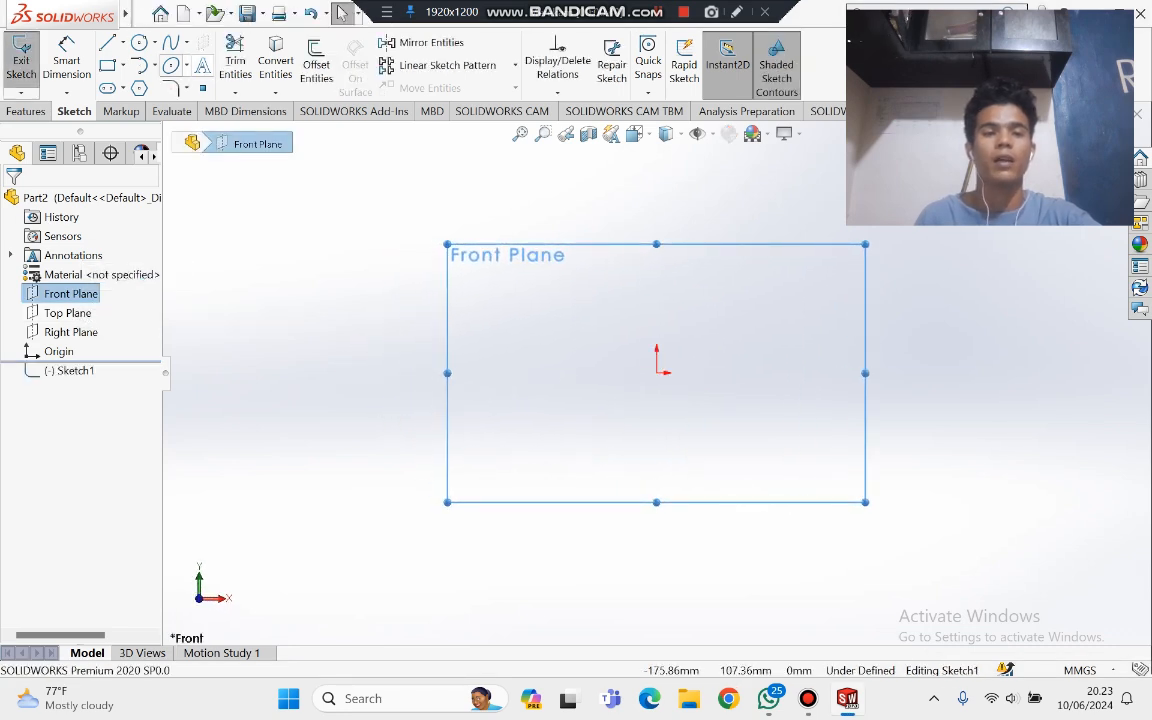
pyautogui.click(139, 42)
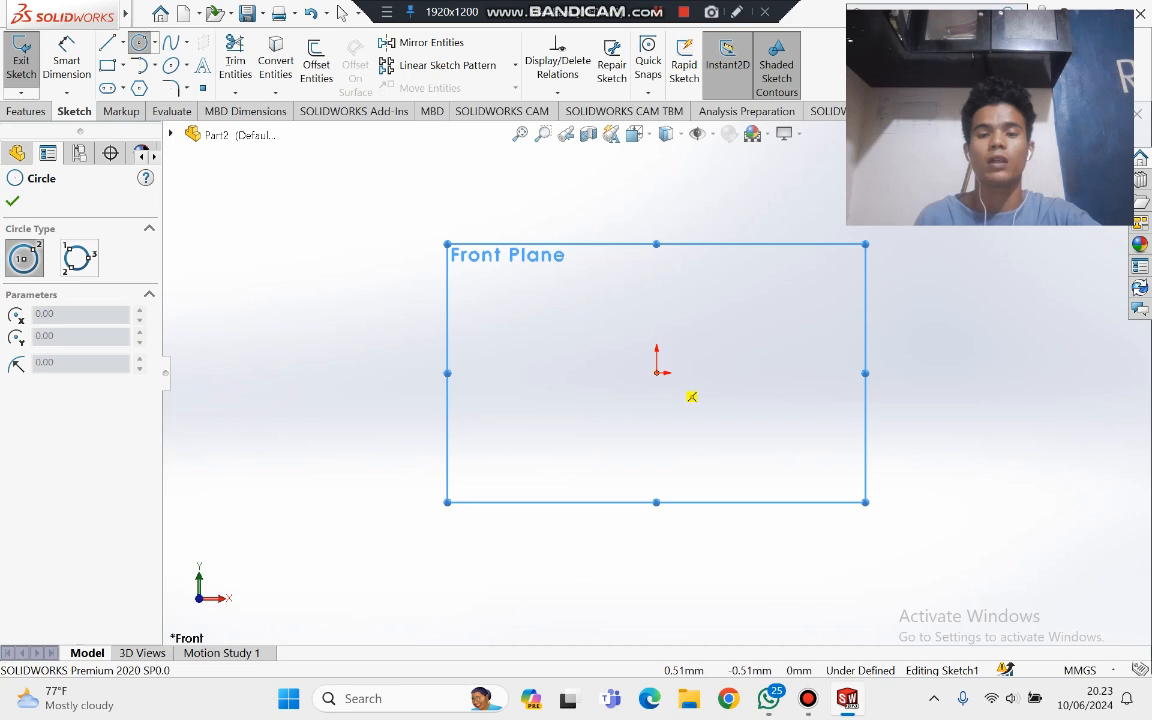
pyautogui.click(656, 372)
pyautogui.click(687, 377)
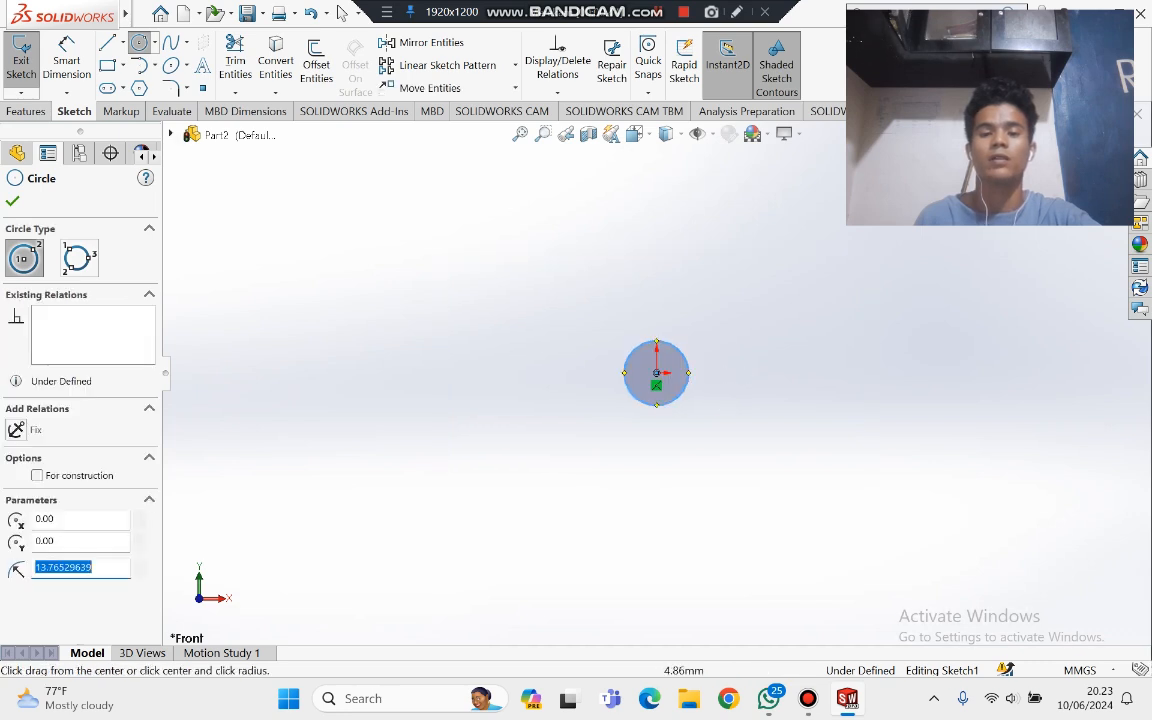
pyautogui.click(656, 372)
pyautogui.click(716, 381)
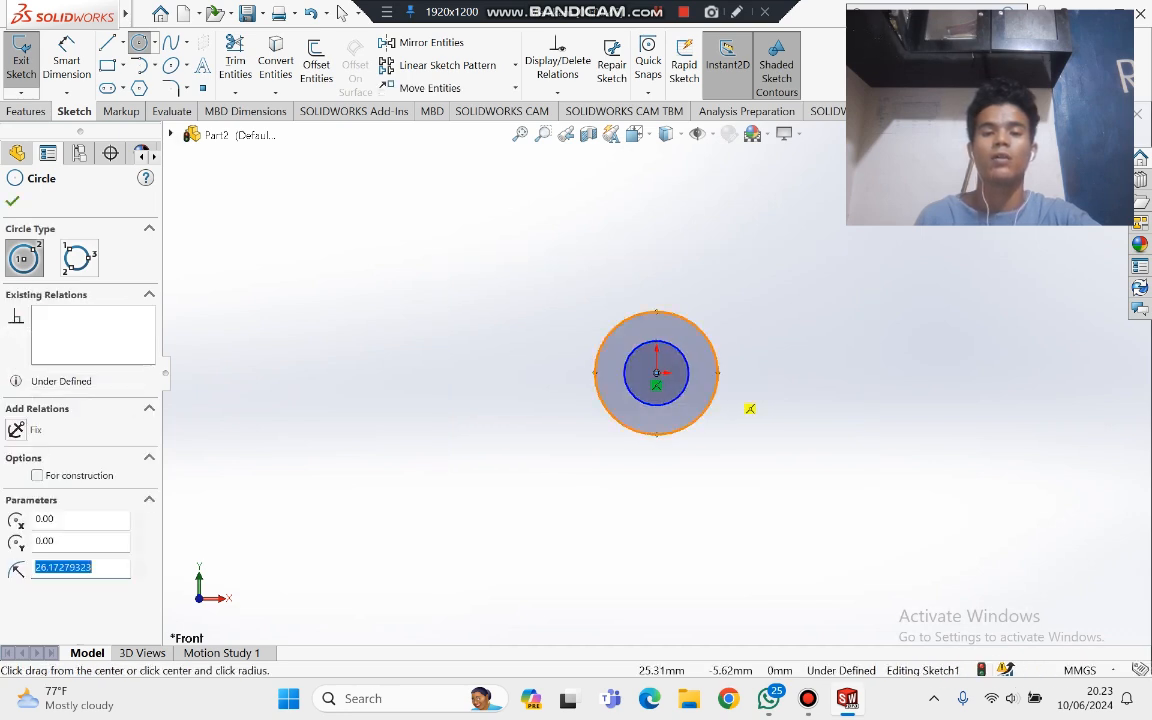
# Step: Sketch two concentric circles level with the origin, about 117 mm to its right, with radii of about 16.7 mm and 35.2 mm
pyautogui.click(931, 373)
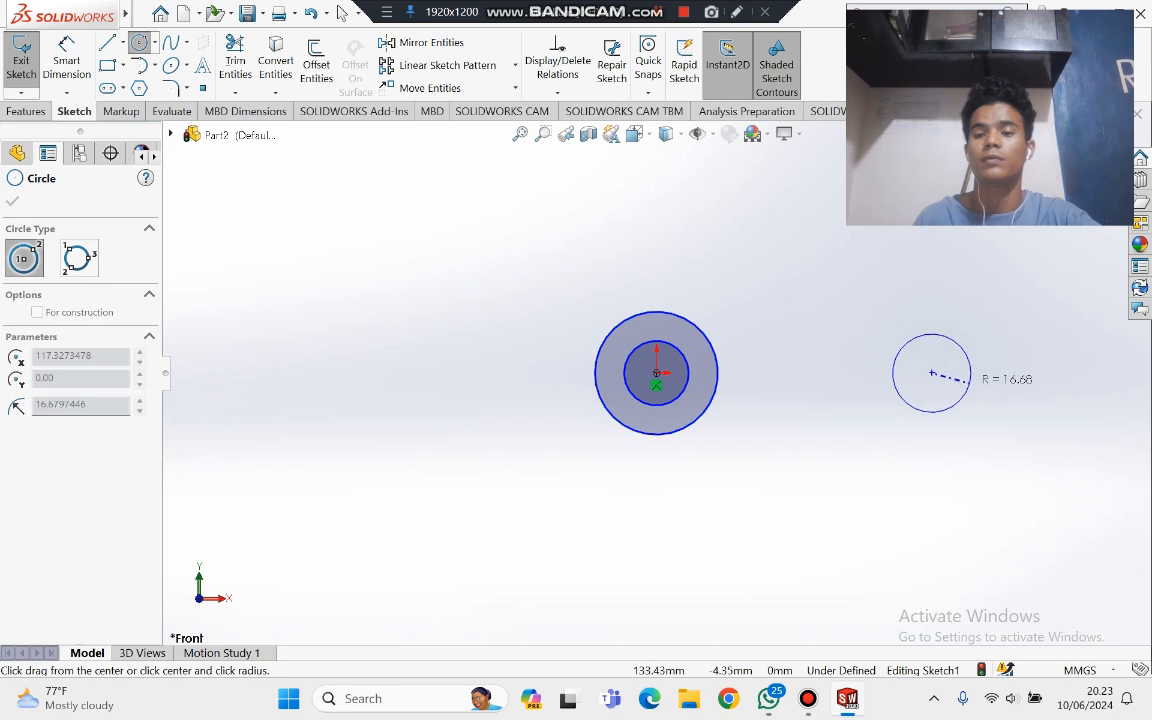
pyautogui.click(964, 394)
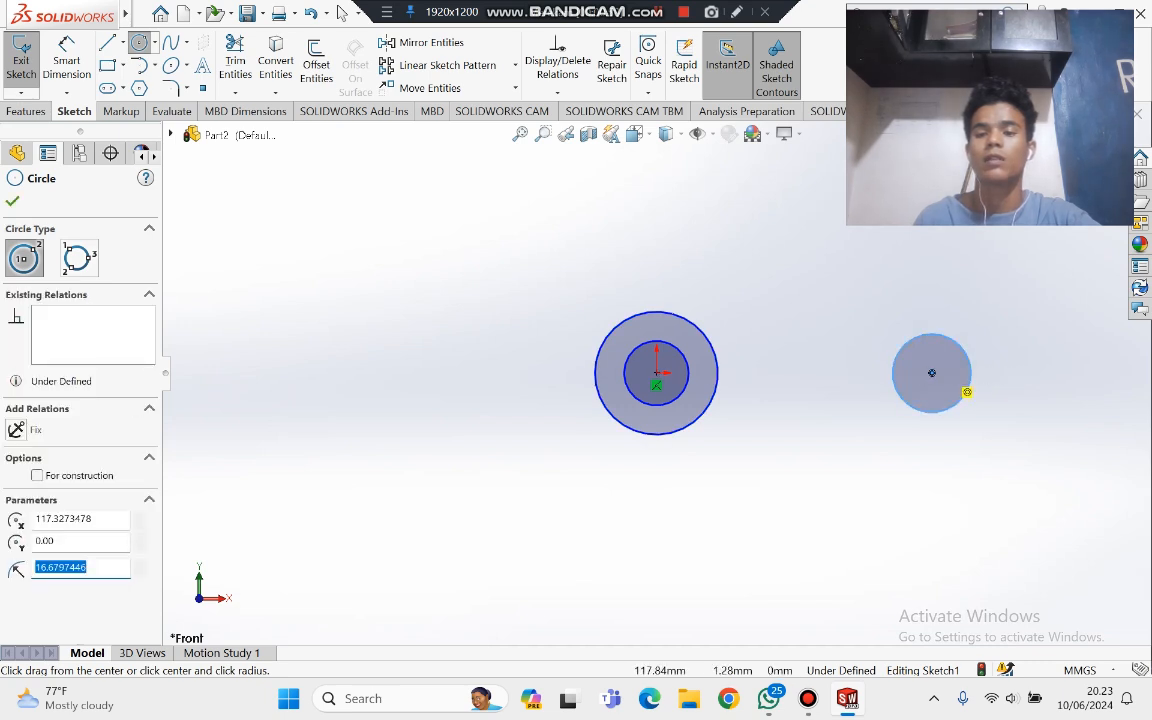
pyautogui.click(931, 373)
pyautogui.click(1008, 400)
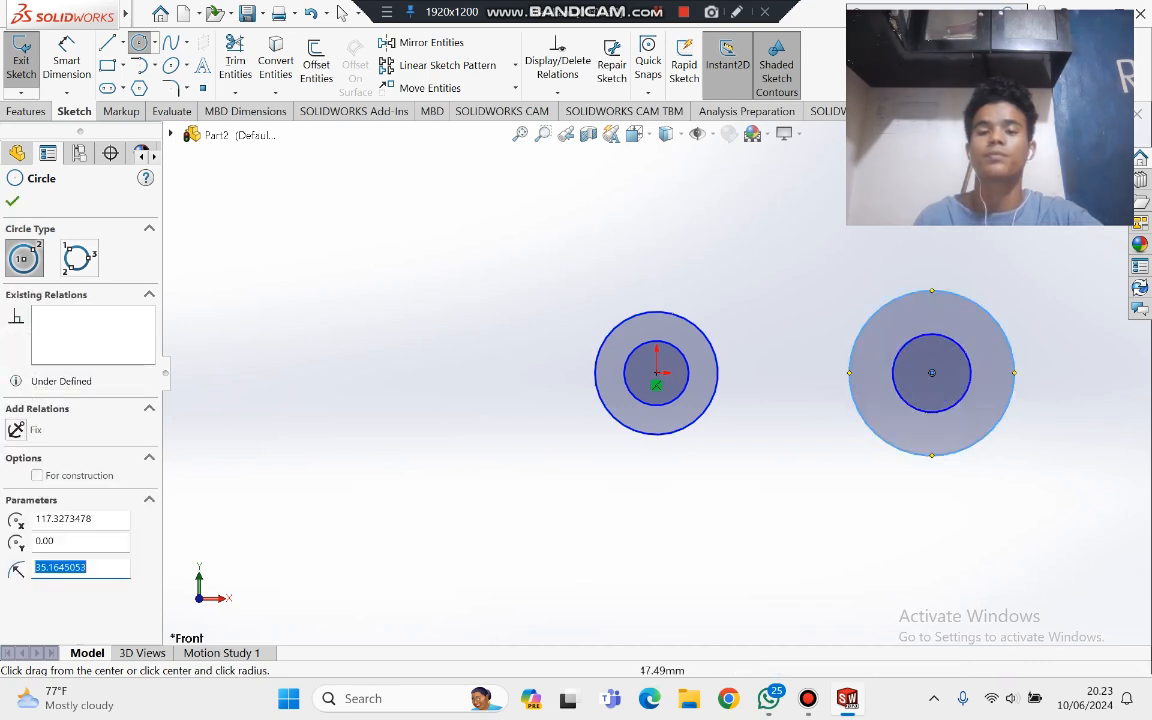
pyautogui.scroll(1, 700, 270)
pyautogui.scroll(-1, 810, 283)
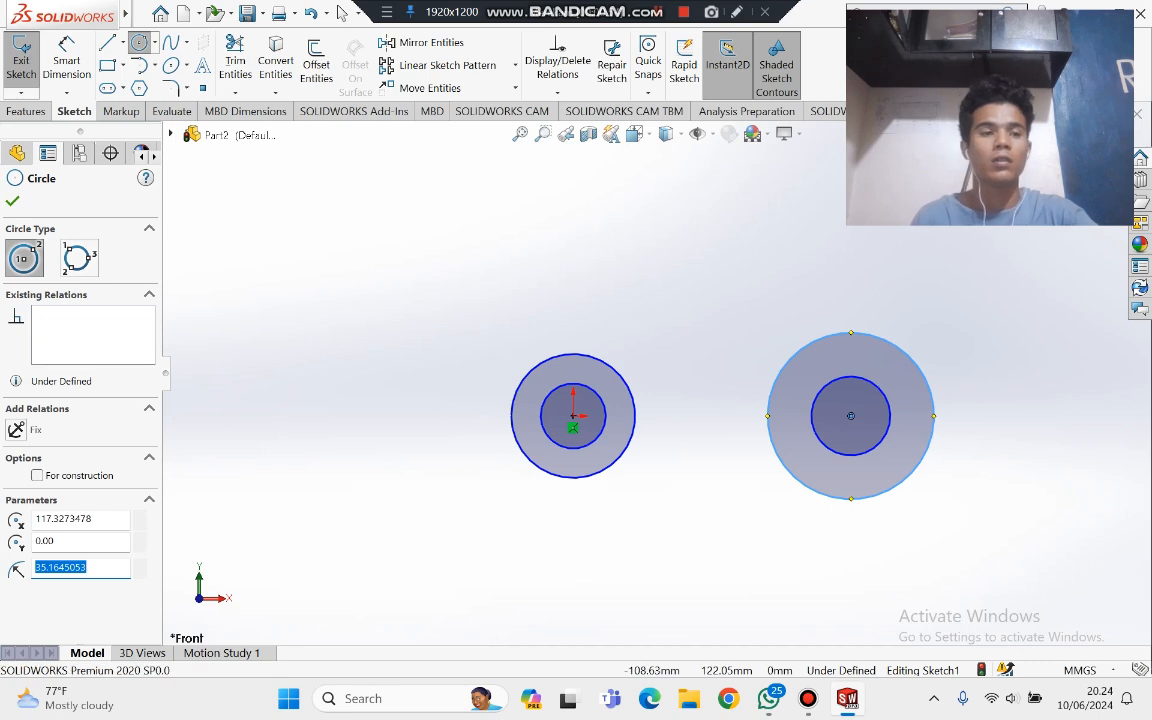
pyautogui.press('Escape')
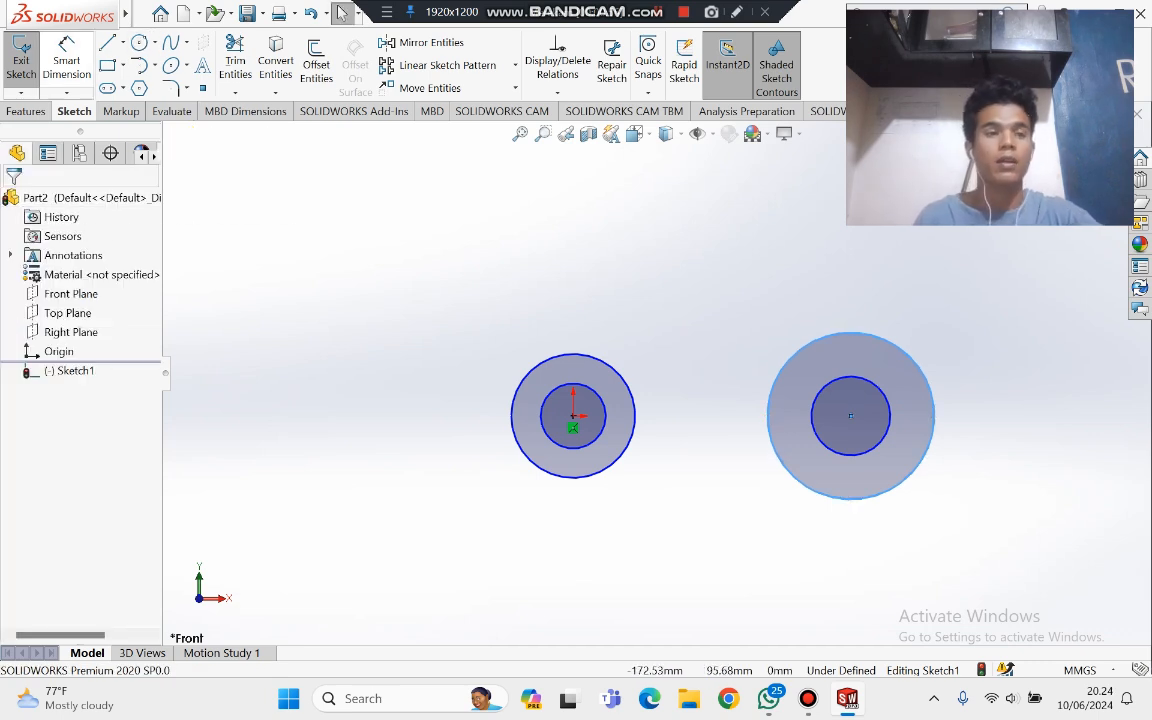
# Step: Dimension the two concentric circles at the origin to diameters of 20 mm (inner) and 40 mm (outer)
pyautogui.click(548, 400)
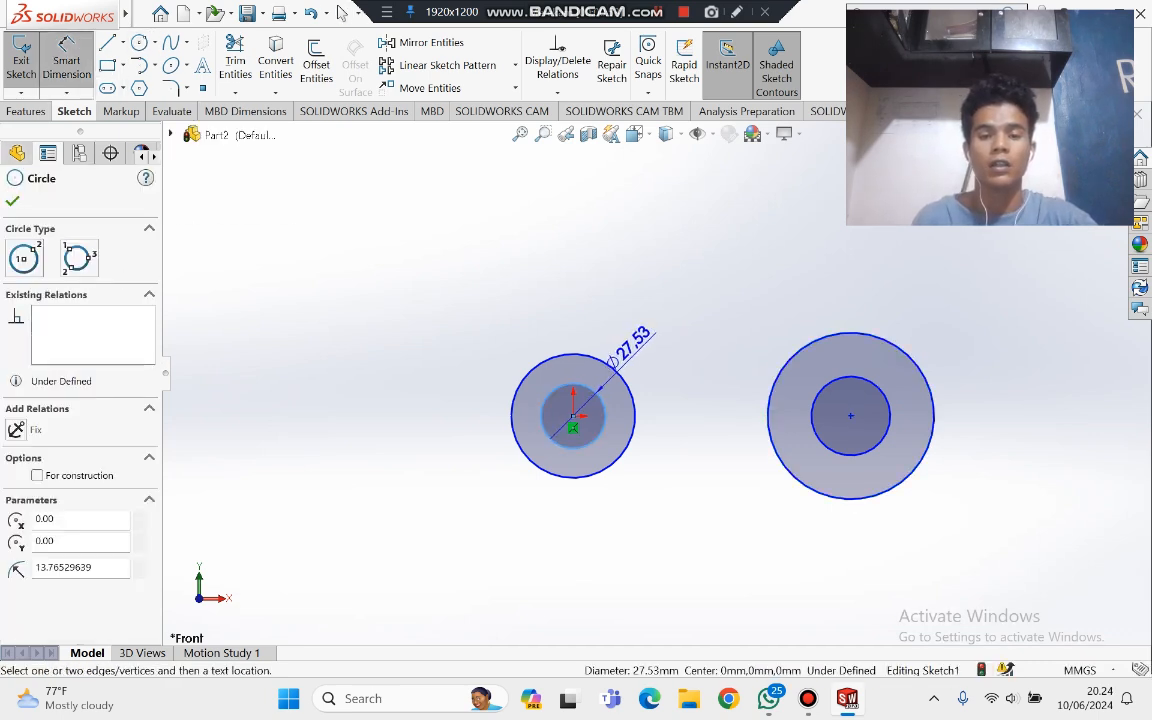
pyautogui.click(450, 396)
pyautogui.write('20')
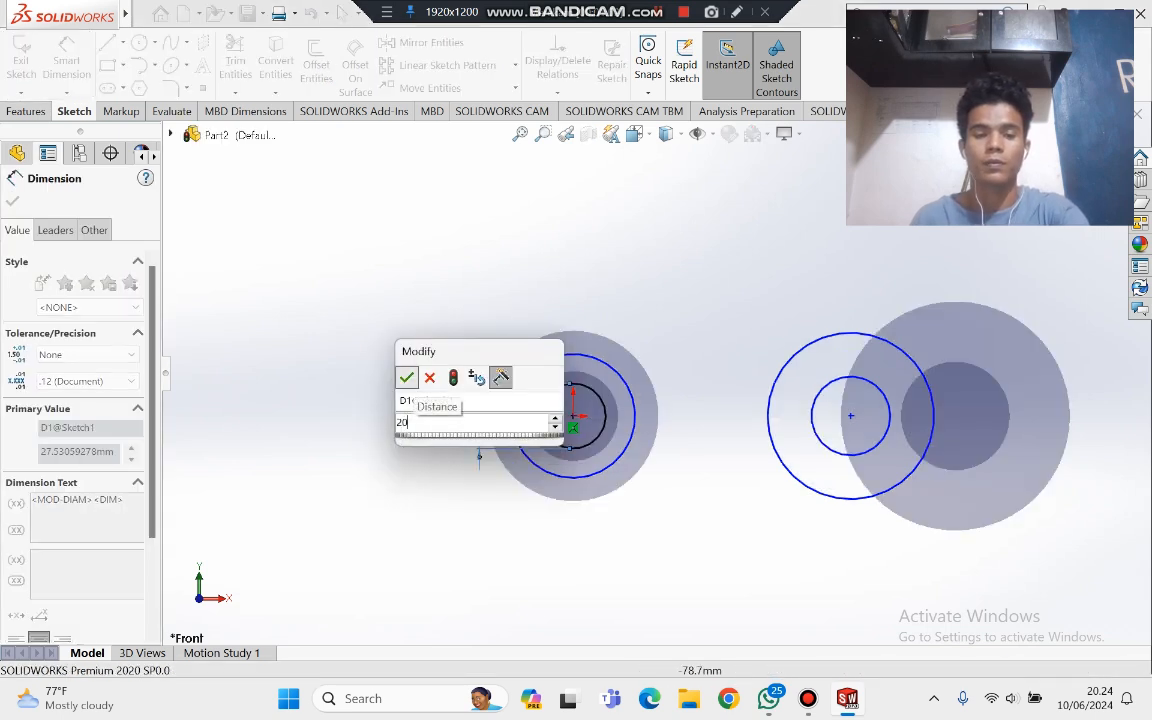
pyautogui.press('Return')
pyautogui.press('Escape')
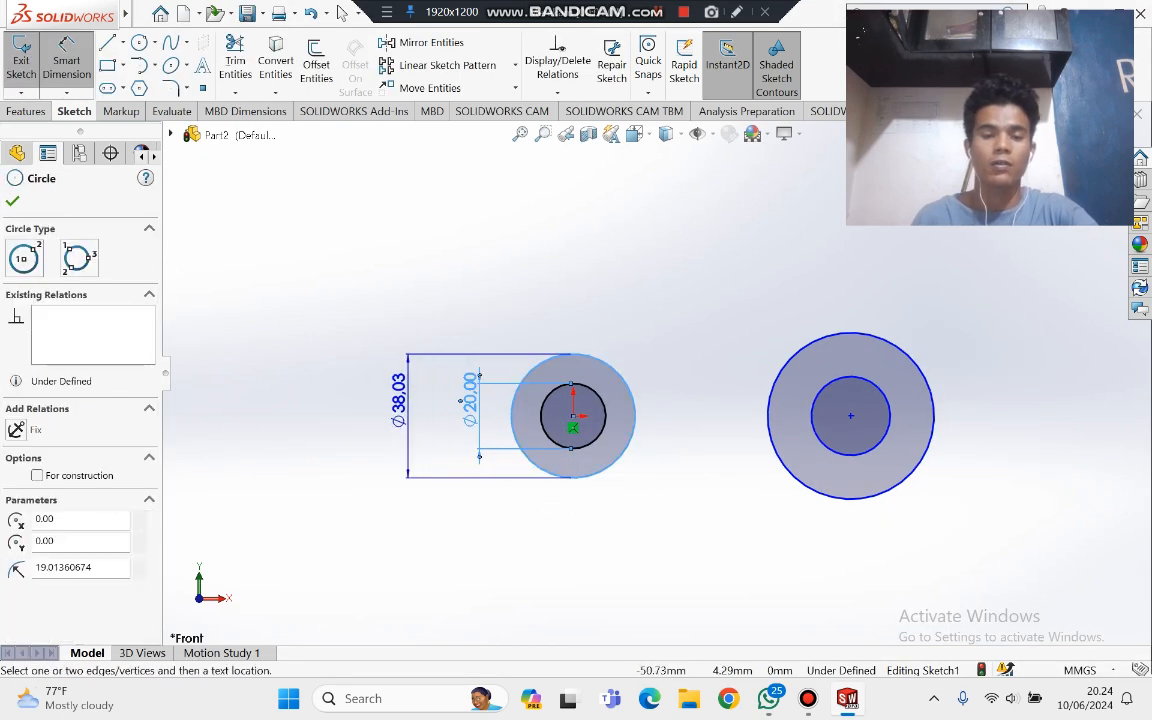
pyautogui.click(408, 402)
pyautogui.write('40')
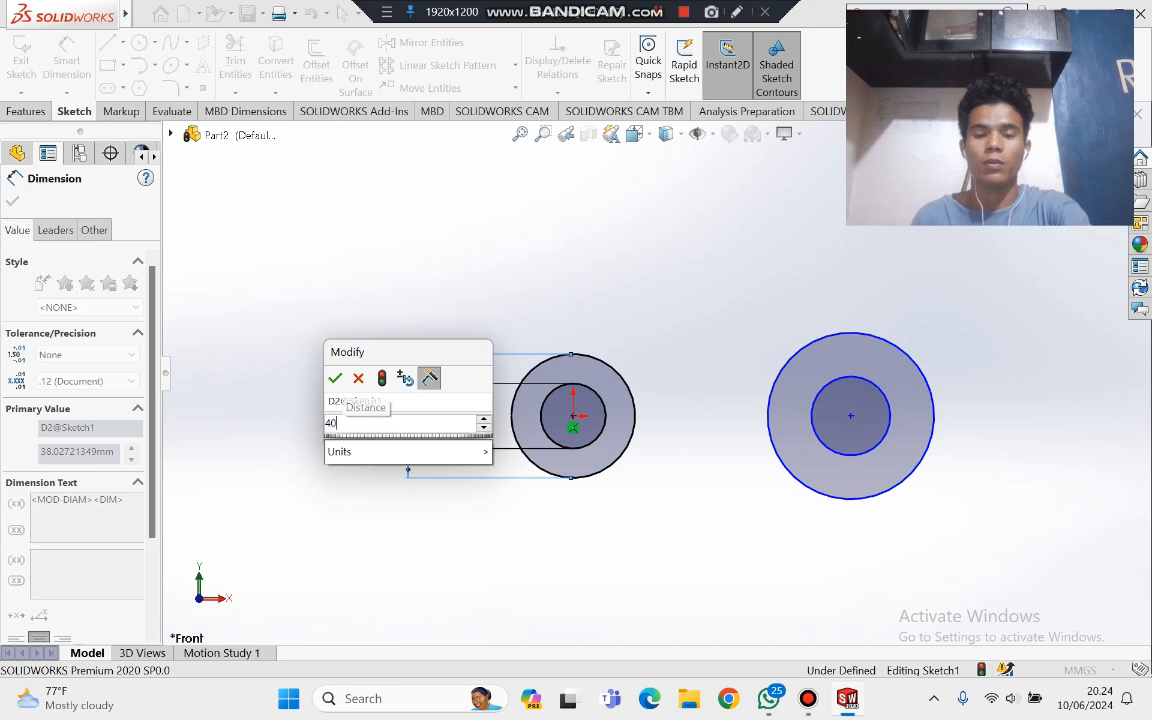
pyautogui.press('Return')
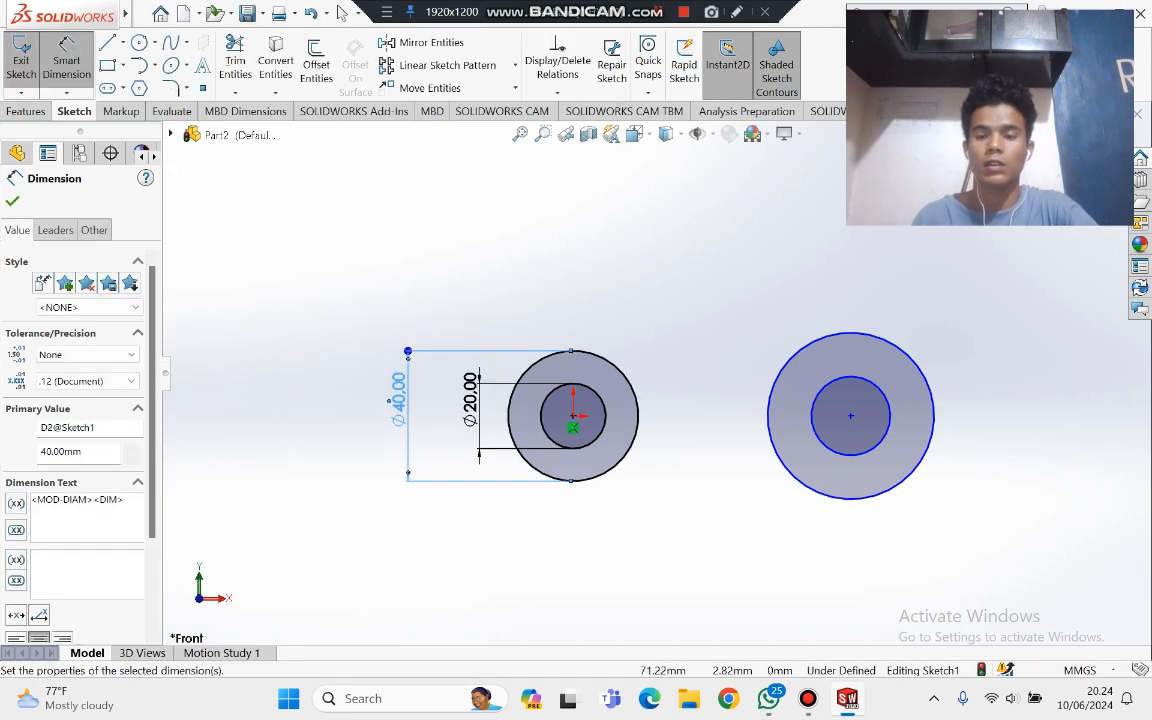
# Step: Dimension the second pair of concentric circles to diameters of 40 mm (inner) and 80 mm (outer)
pyautogui.click(815, 400)
pyautogui.click(722, 398)
pyautogui.write('4')
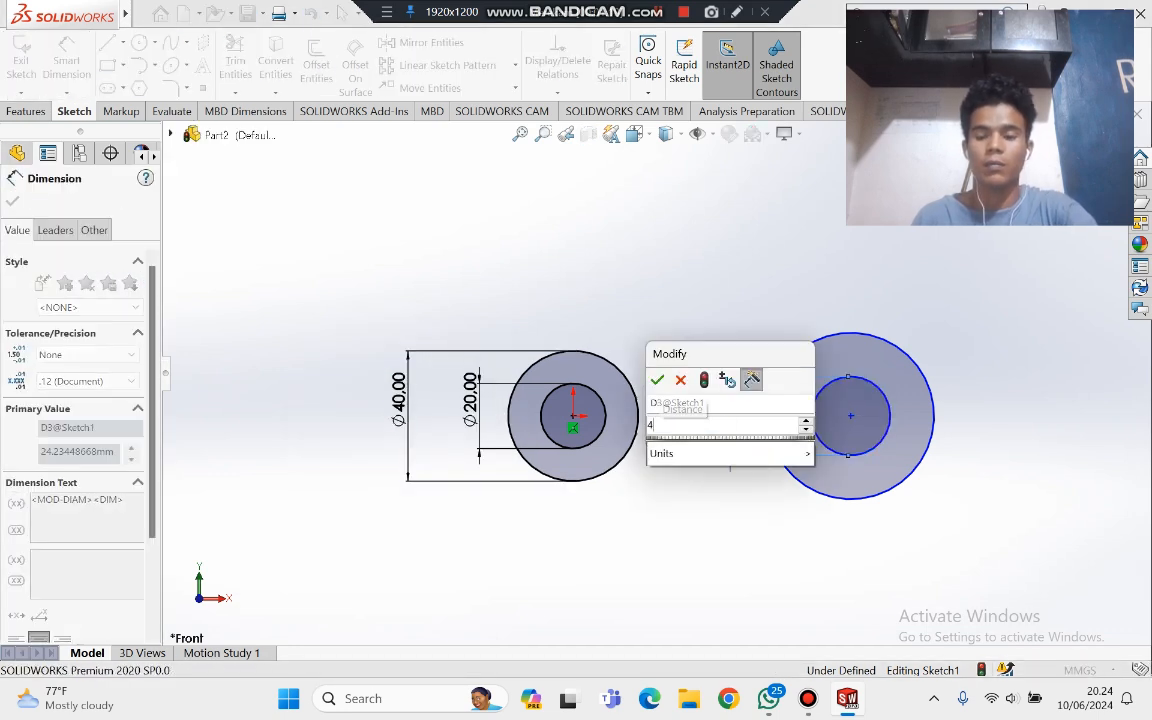
pyautogui.write('0')
pyautogui.press('Return')
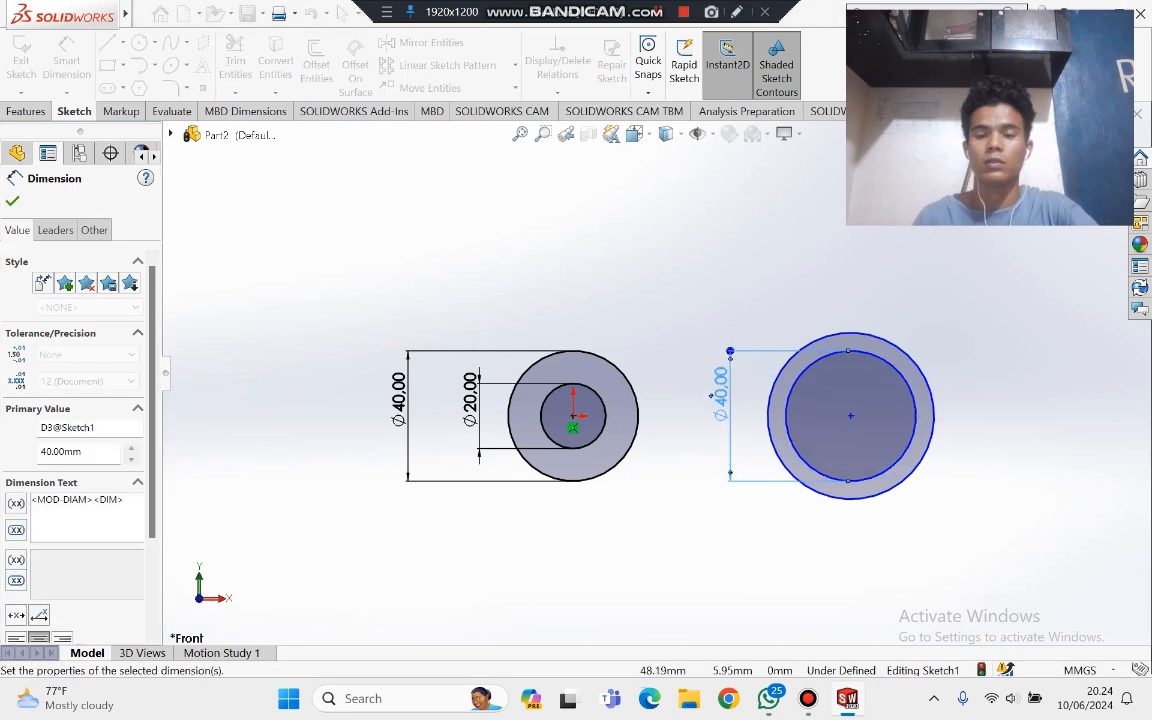
pyautogui.click(768, 400)
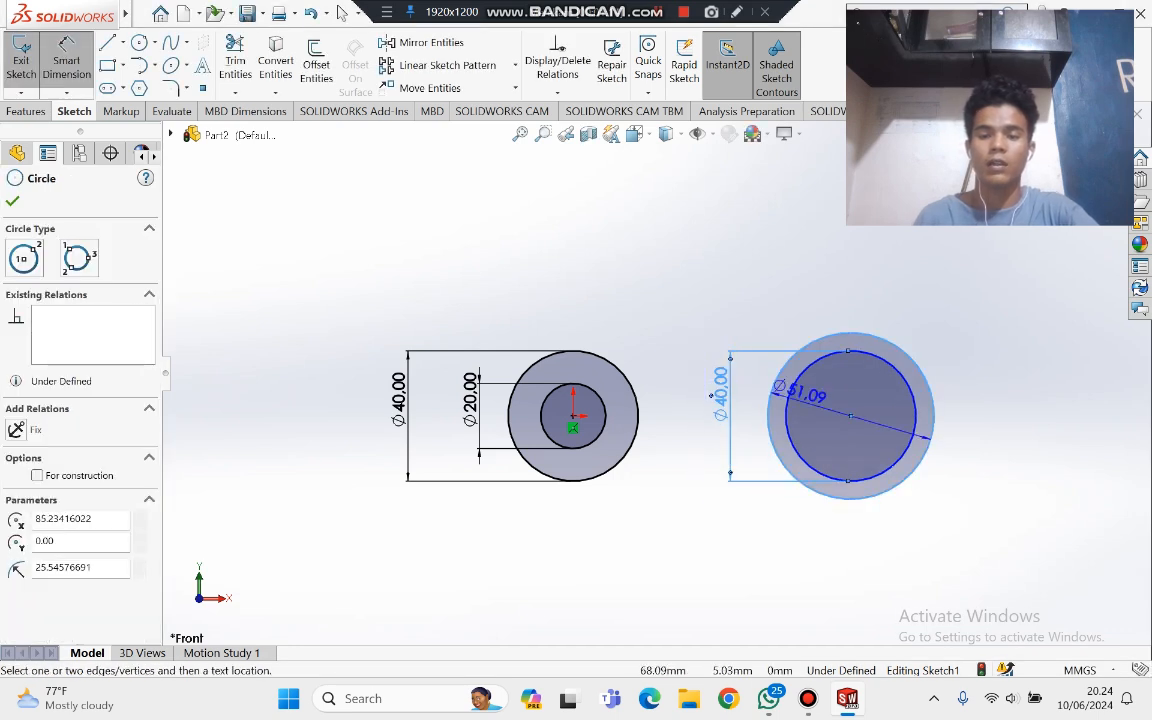
pyautogui.click(1025, 410)
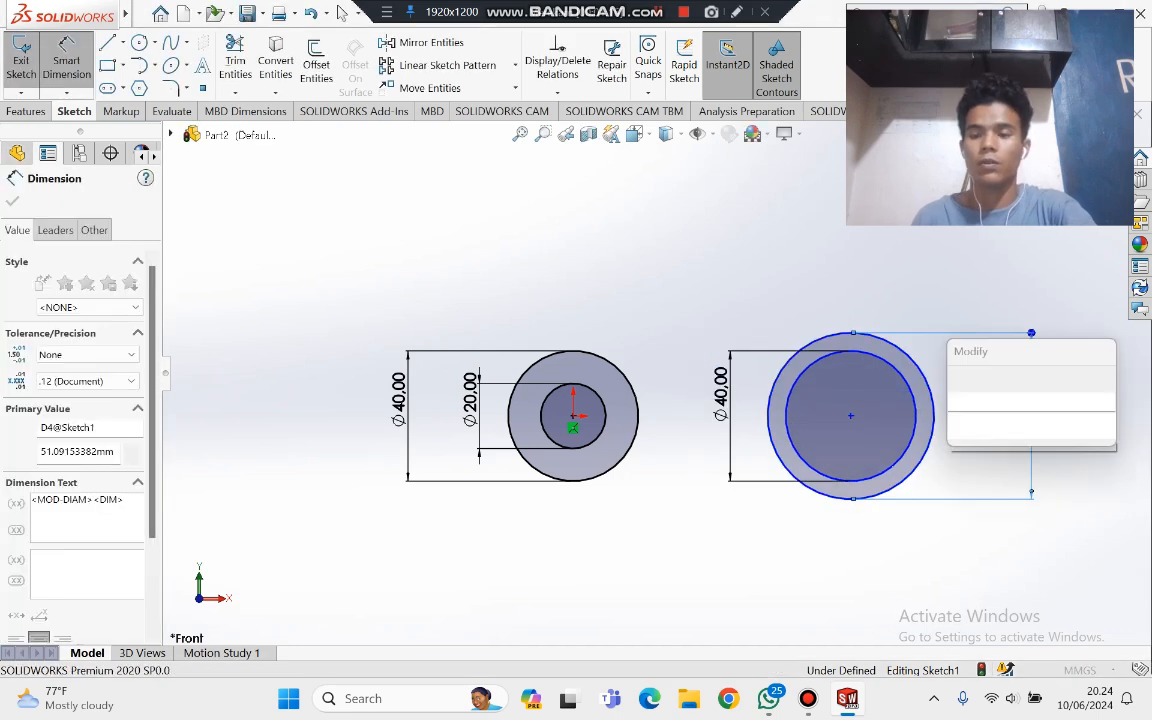
pyautogui.write('80')
pyautogui.press('Return')
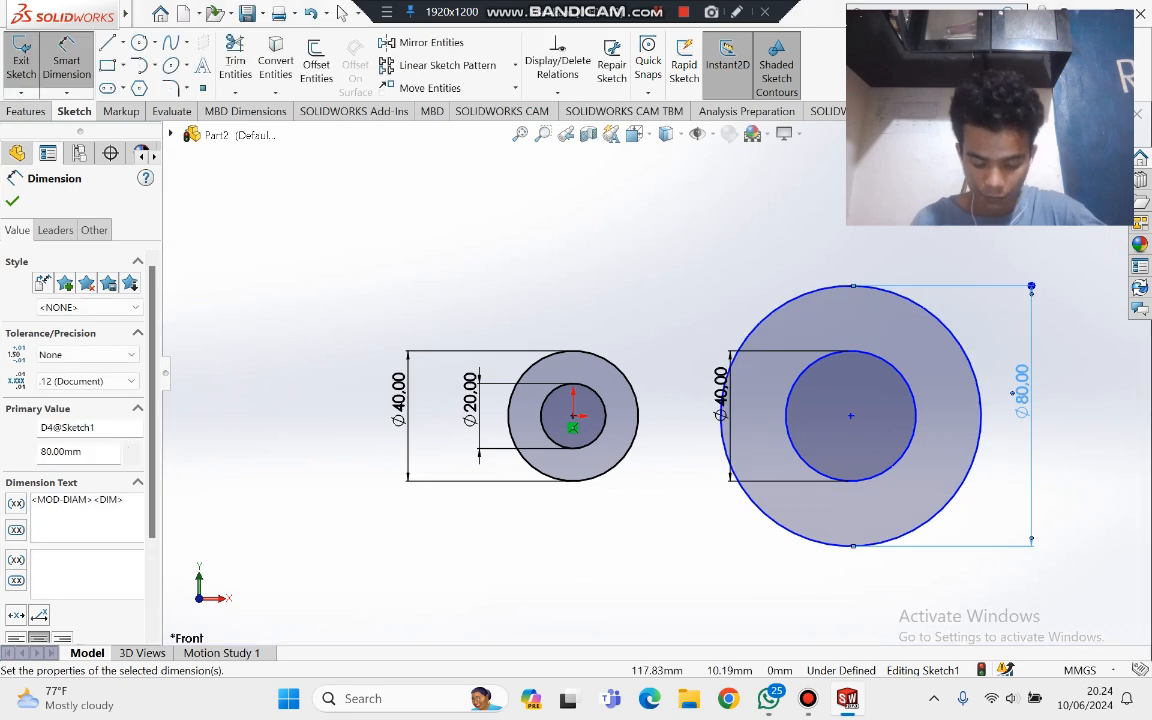
# Step: Move the 40 mm and 80 mm diameter dimensions of the larger pair side by side outside the circles
pyautogui.moveTo(720, 392); pyautogui.dragTo(851, 414)
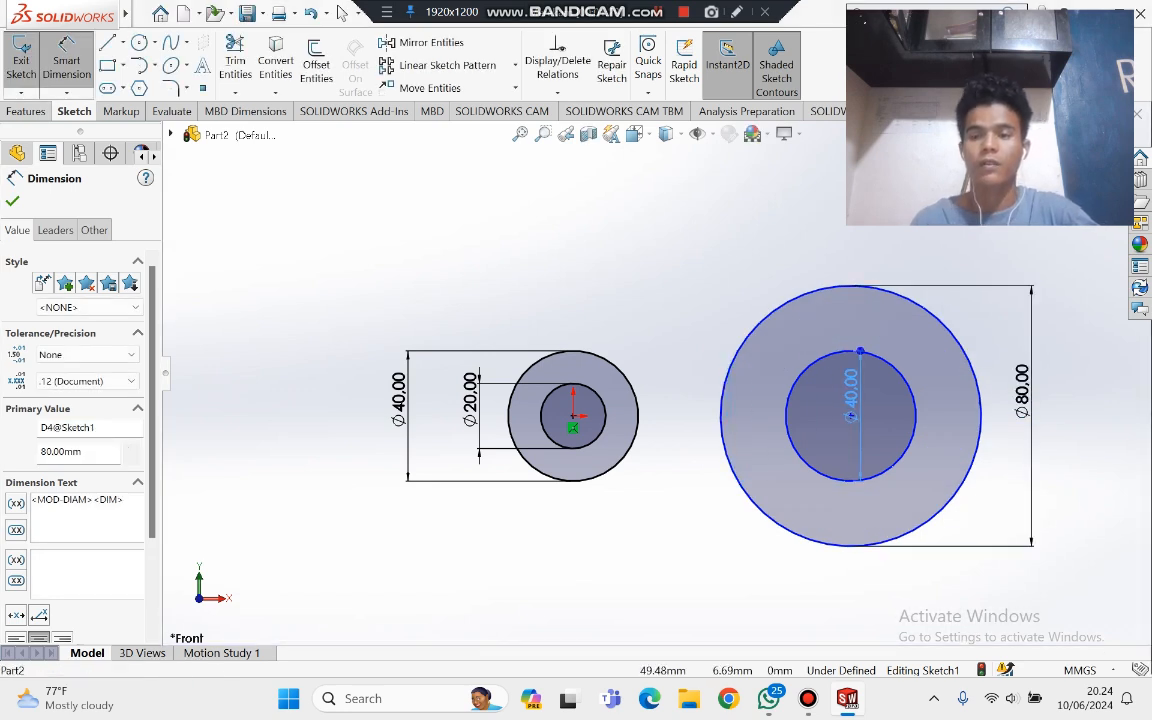
pyautogui.scroll(3, 657, 374)
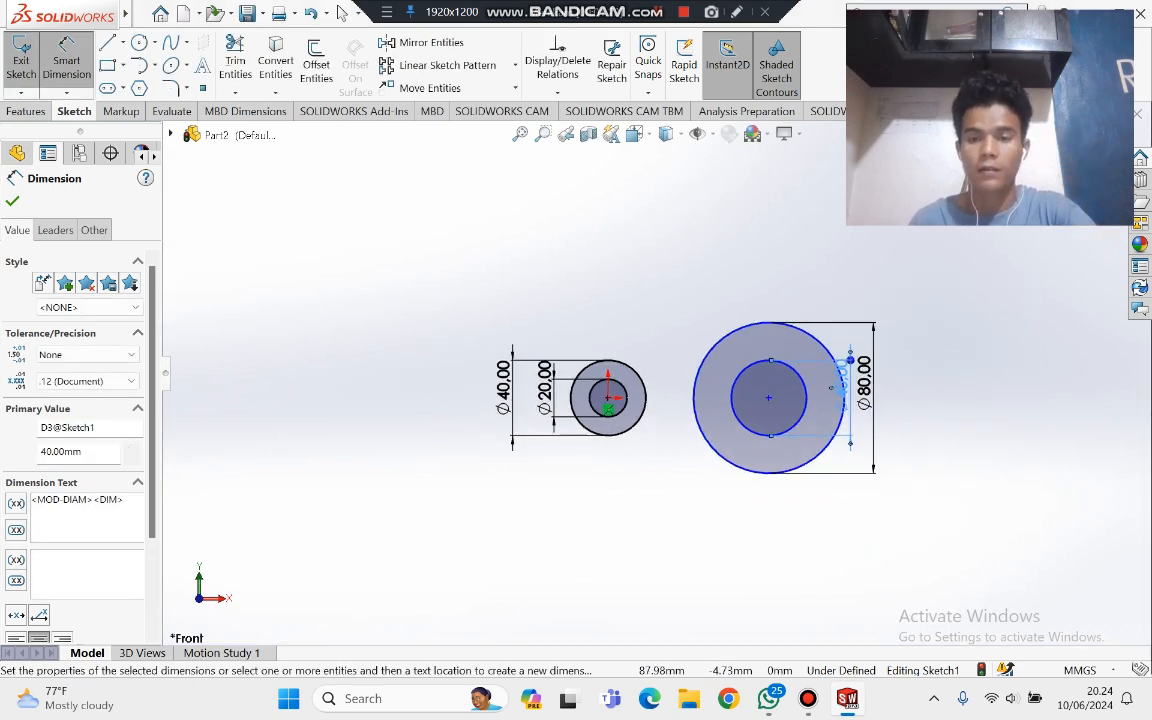
pyautogui.moveTo(875, 395); pyautogui.dragTo(922, 391)
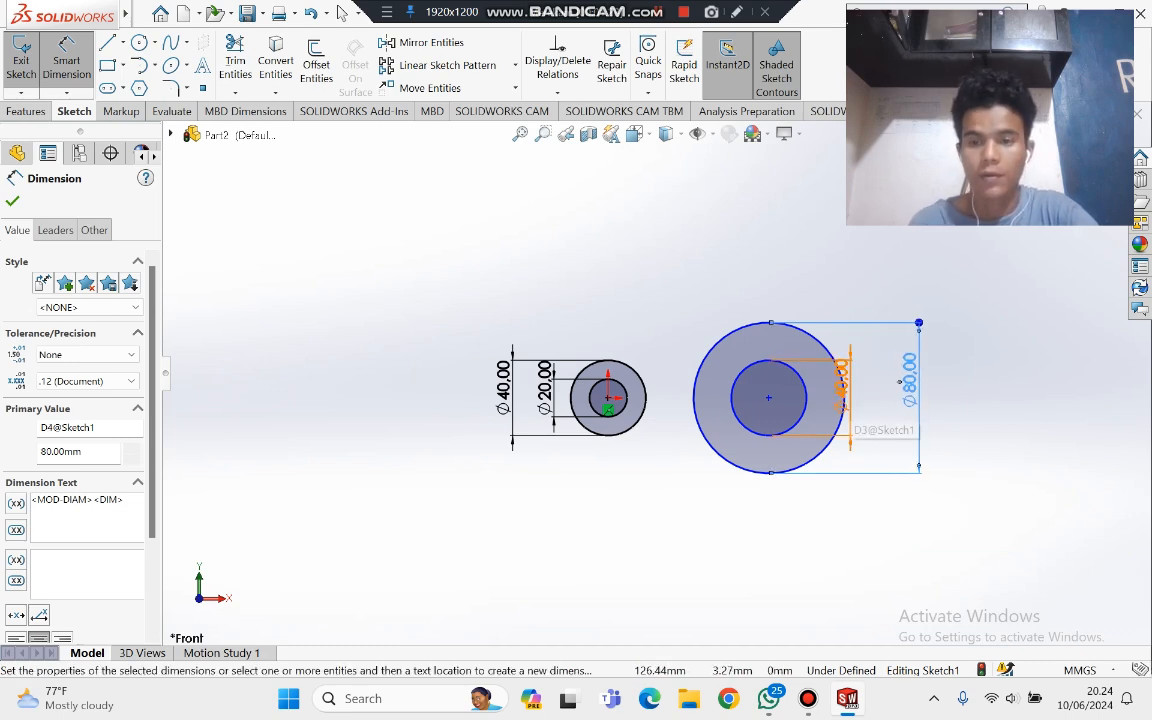
pyautogui.moveTo(840, 396); pyautogui.dragTo(871, 396)
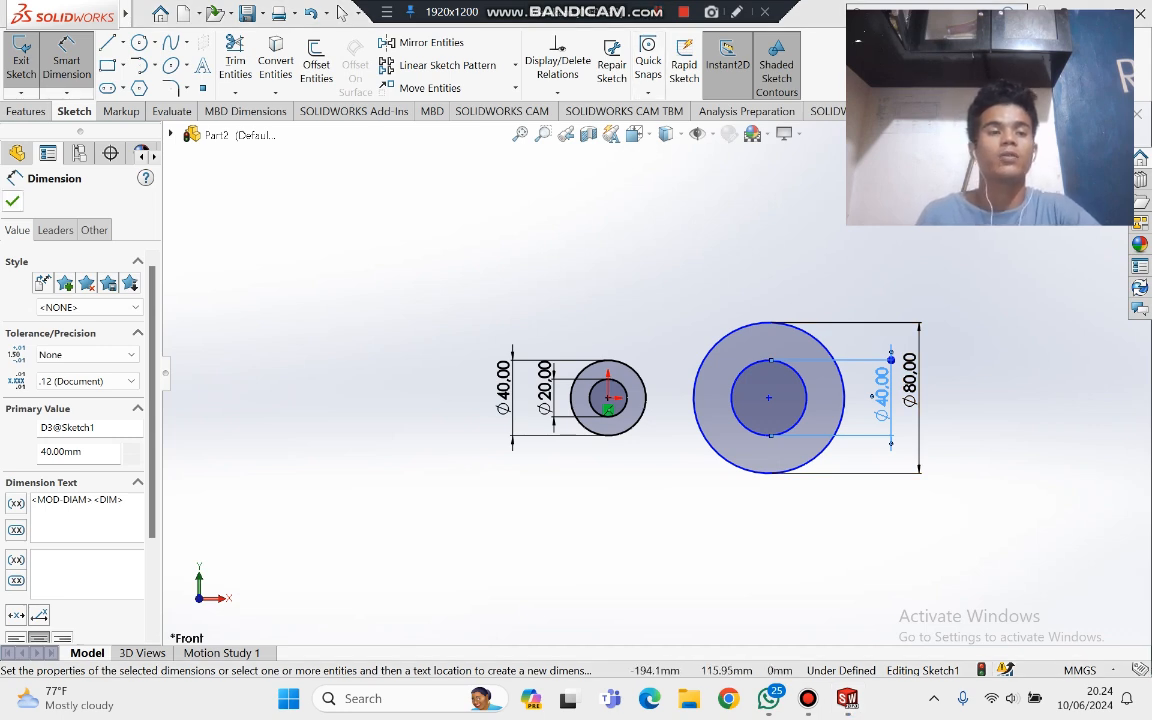
pyautogui.click(342, 12)
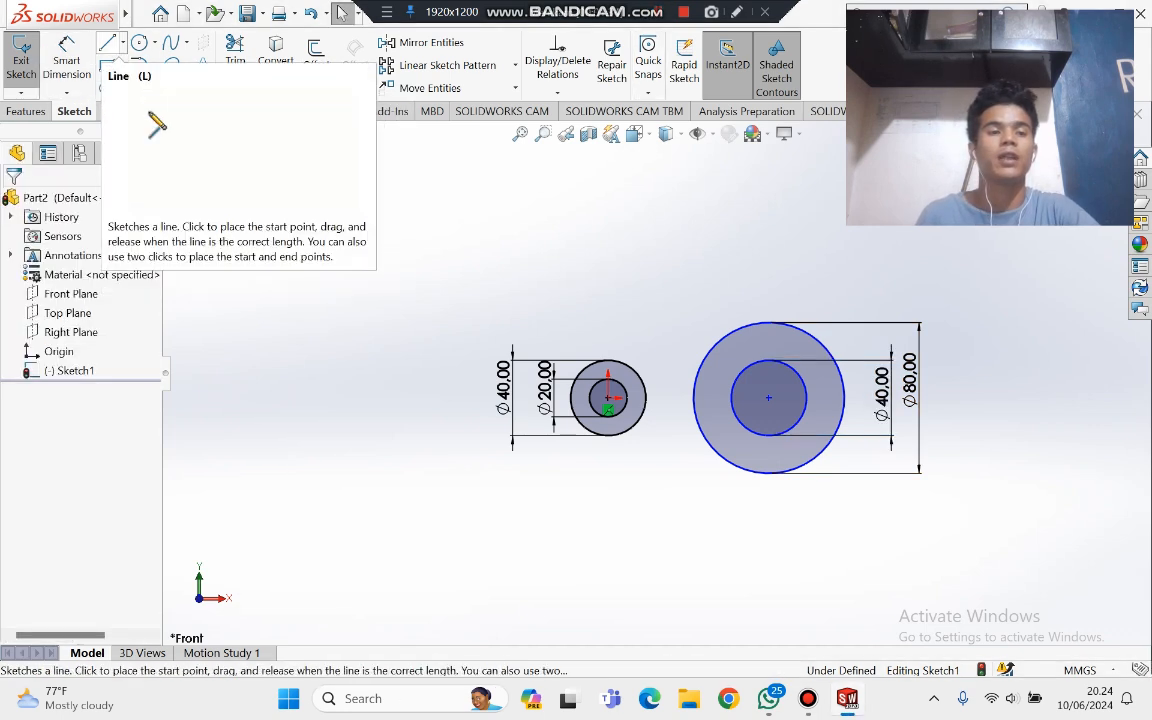
# Step: Draw a horizontal centerline from the origin to the centre of the larger circle pair
pyautogui.click(122, 42)
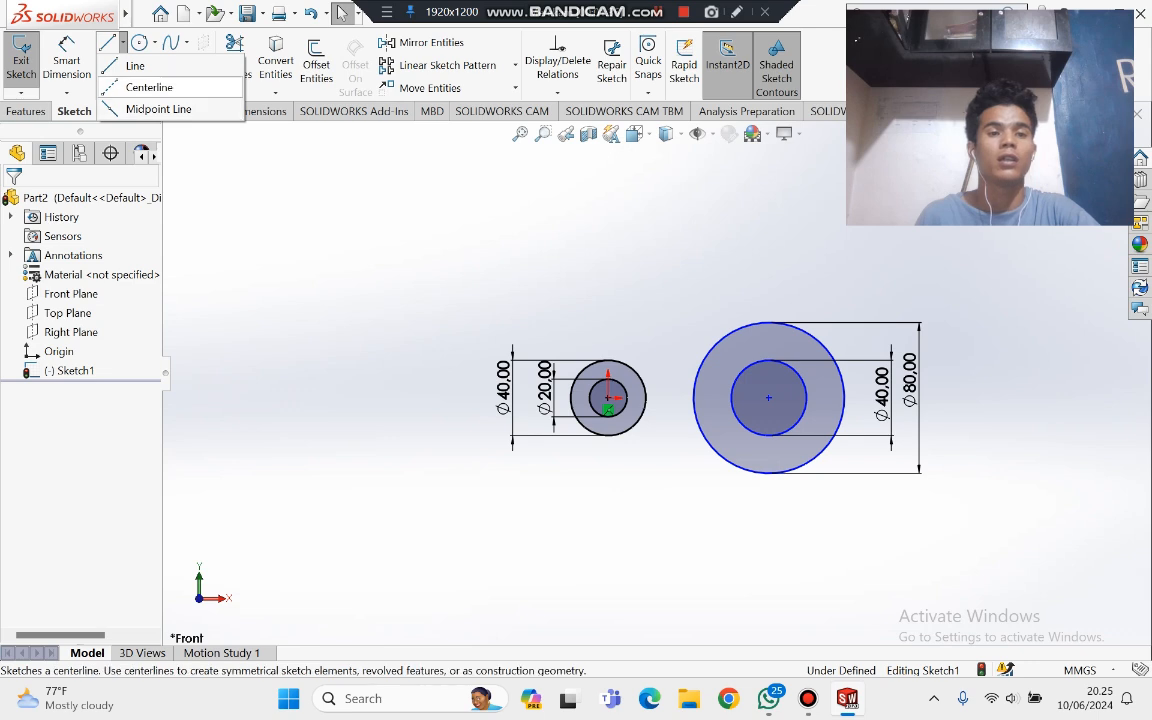
pyautogui.click(145, 86)
pyautogui.scroll(-3, 630, 410)
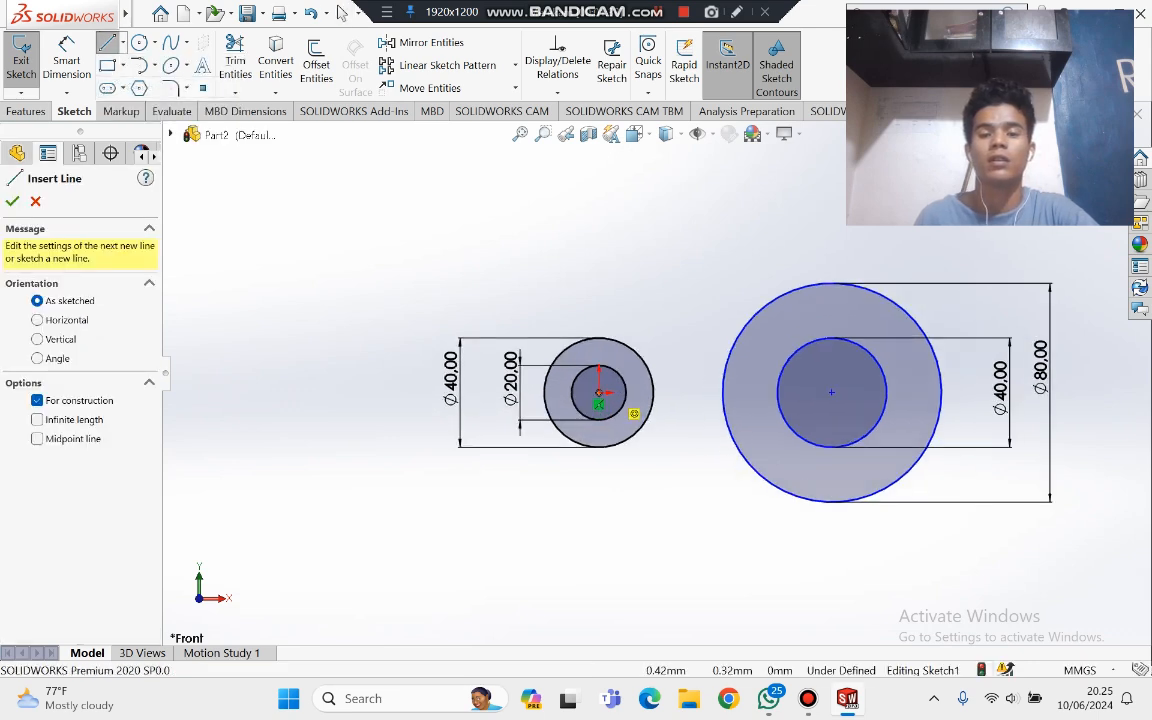
pyautogui.click(598, 393)
pyautogui.click(831, 393)
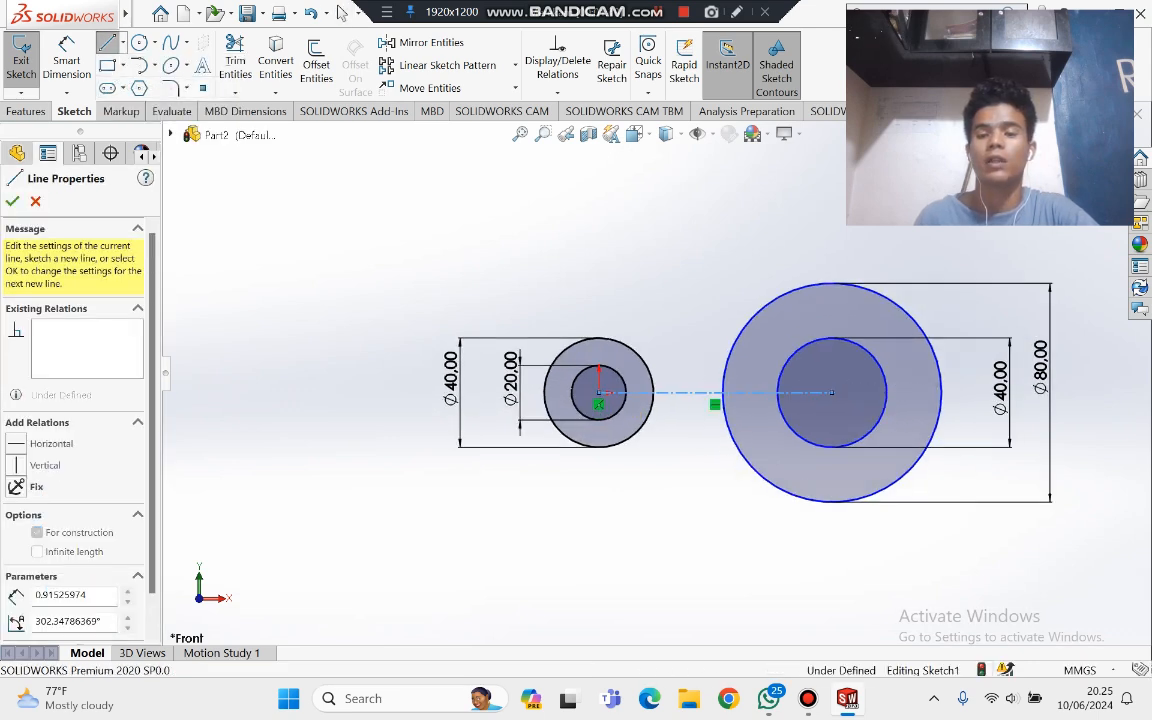
pyautogui.press('Escape')
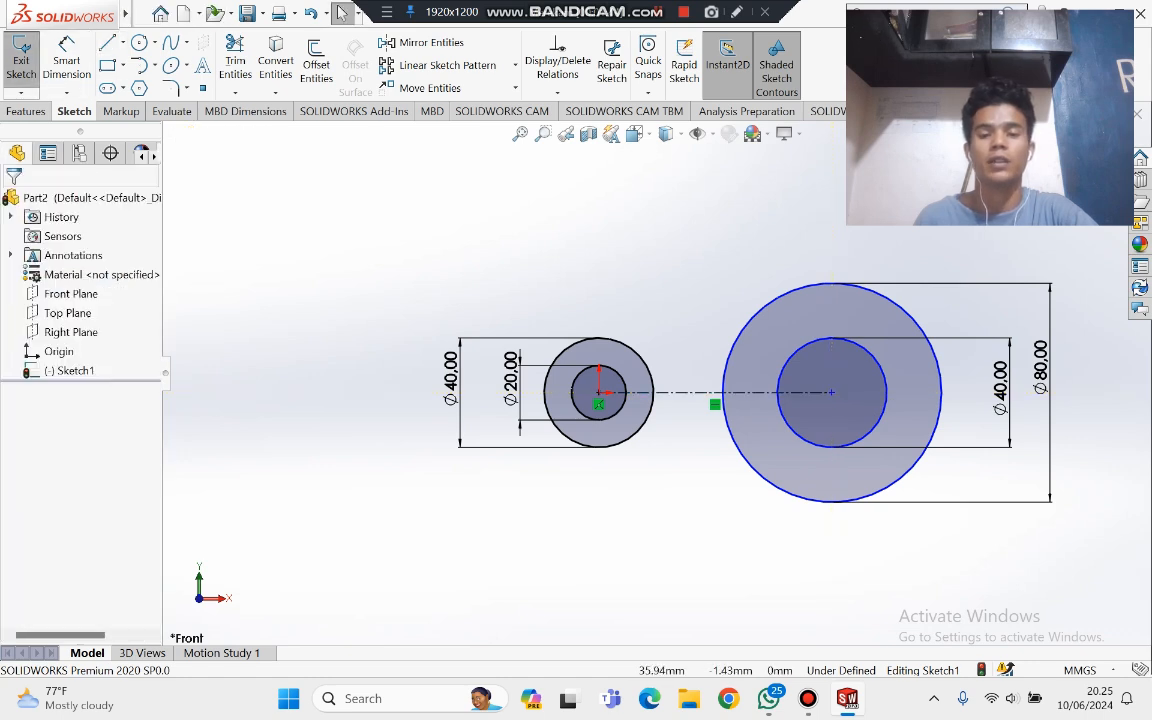
# Step: Dimension the centerline between the two circle pairs to 200 mm and fit the sketch in the front view
pyautogui.click(697, 394)
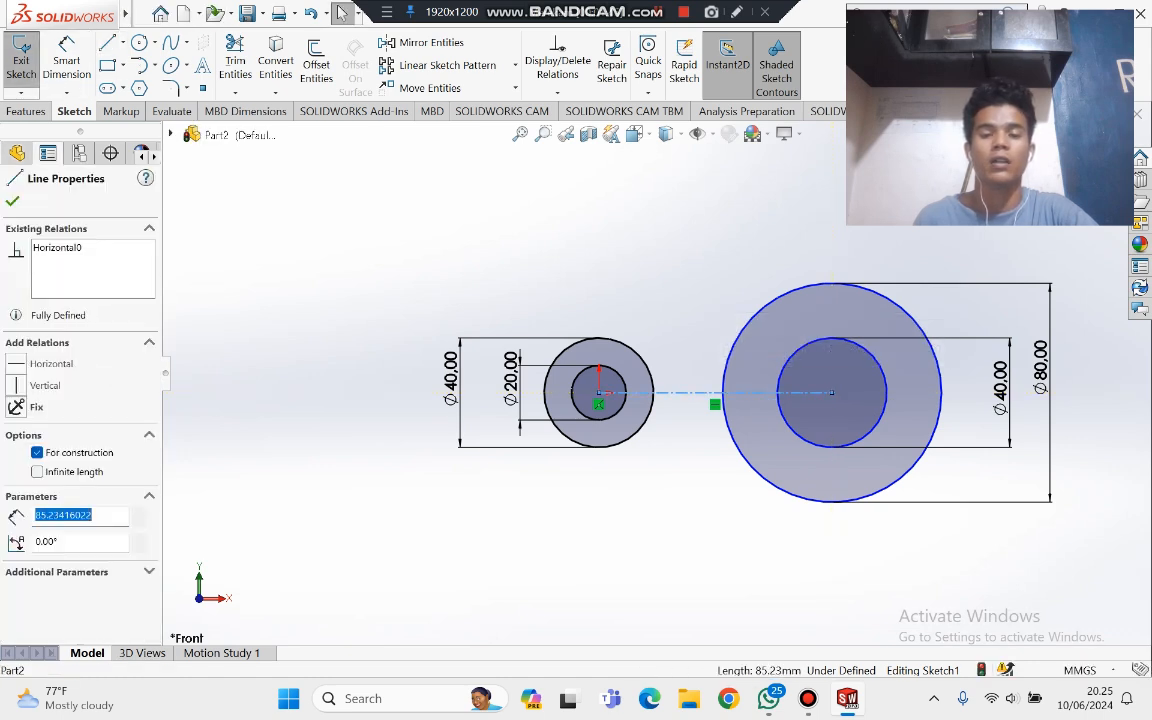
pyautogui.click(341, 12)
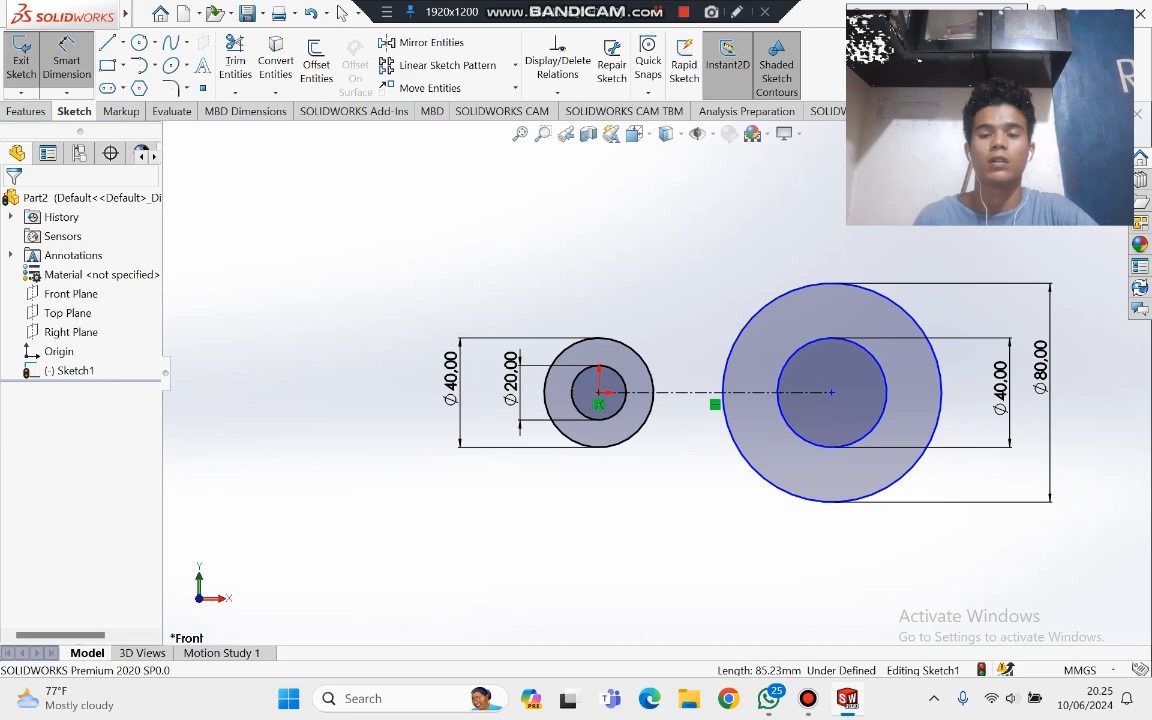
pyautogui.click(687, 394)
pyautogui.click(696, 554)
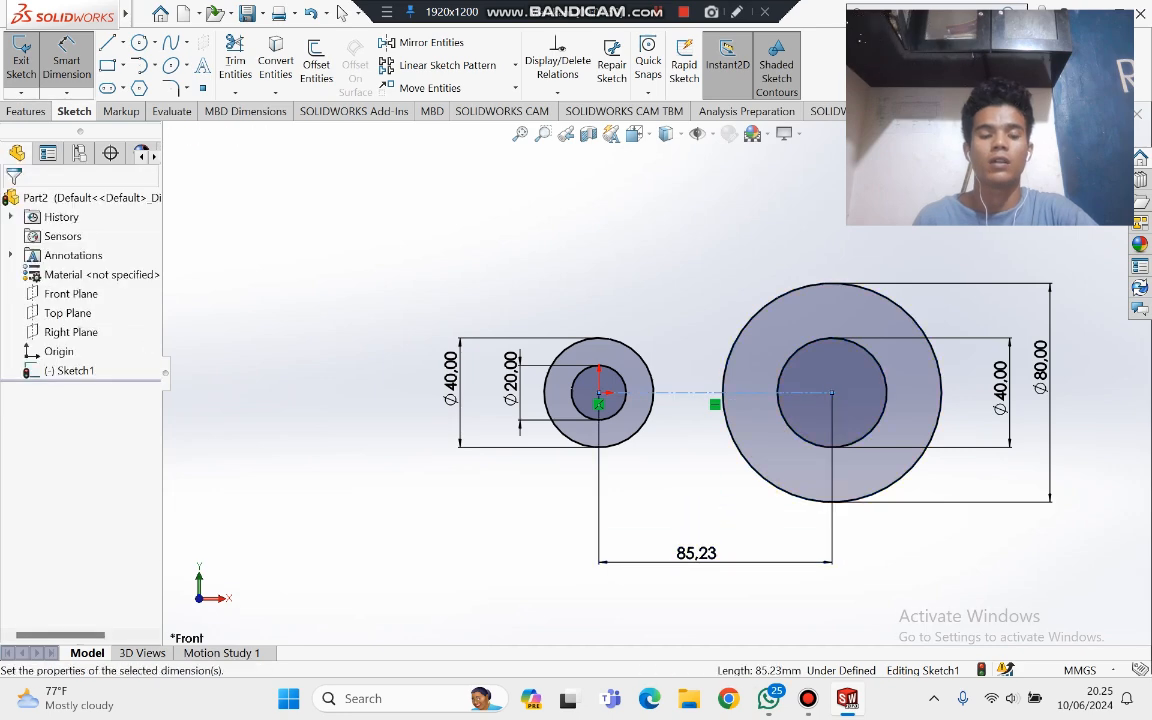
pyautogui.write('200')
pyautogui.press('Return')
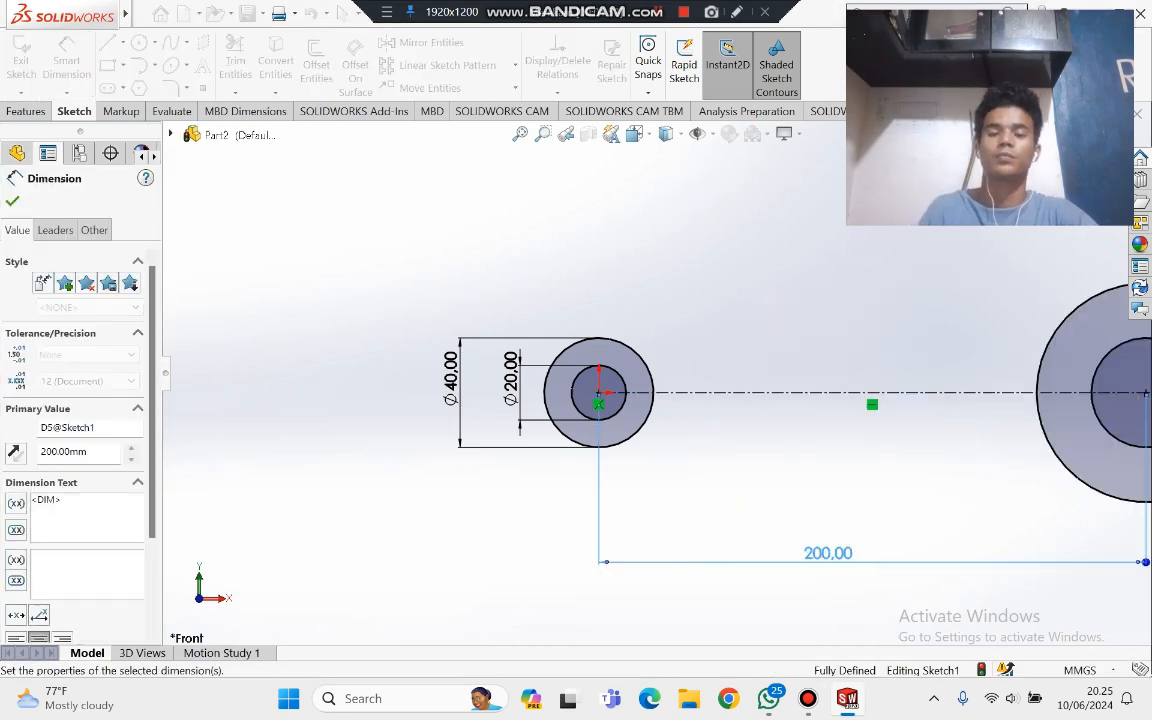
pyautogui.press('f')
pyautogui.press('space')
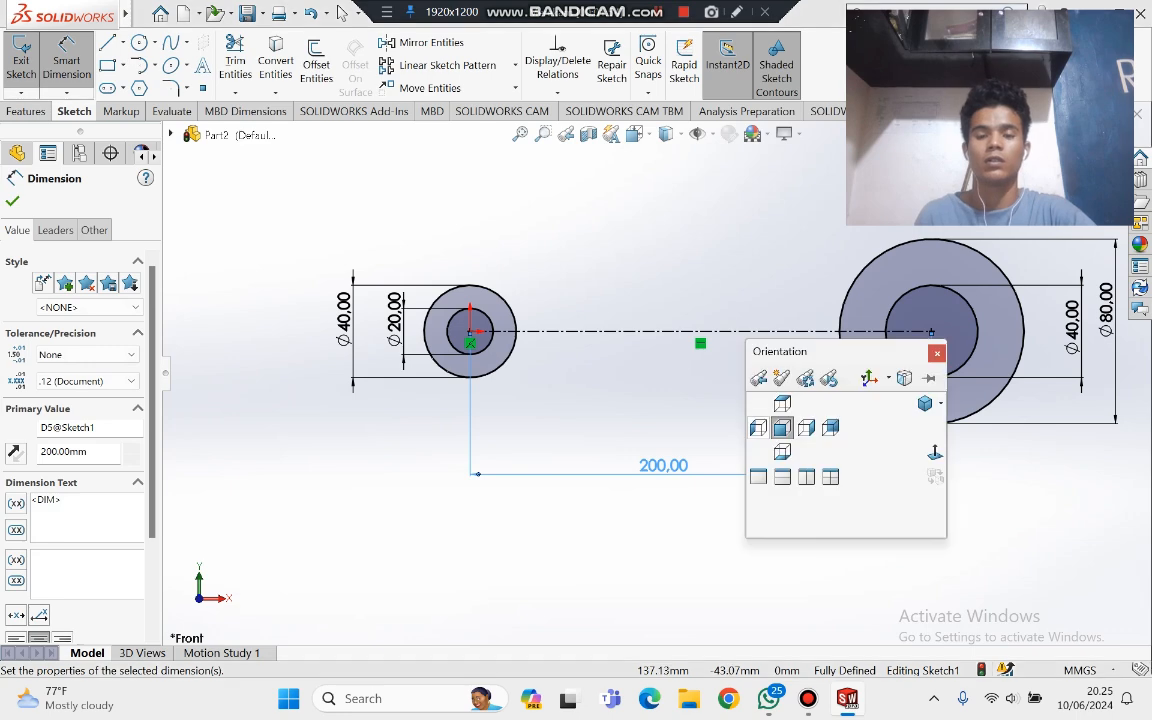
pyautogui.click(783, 428)
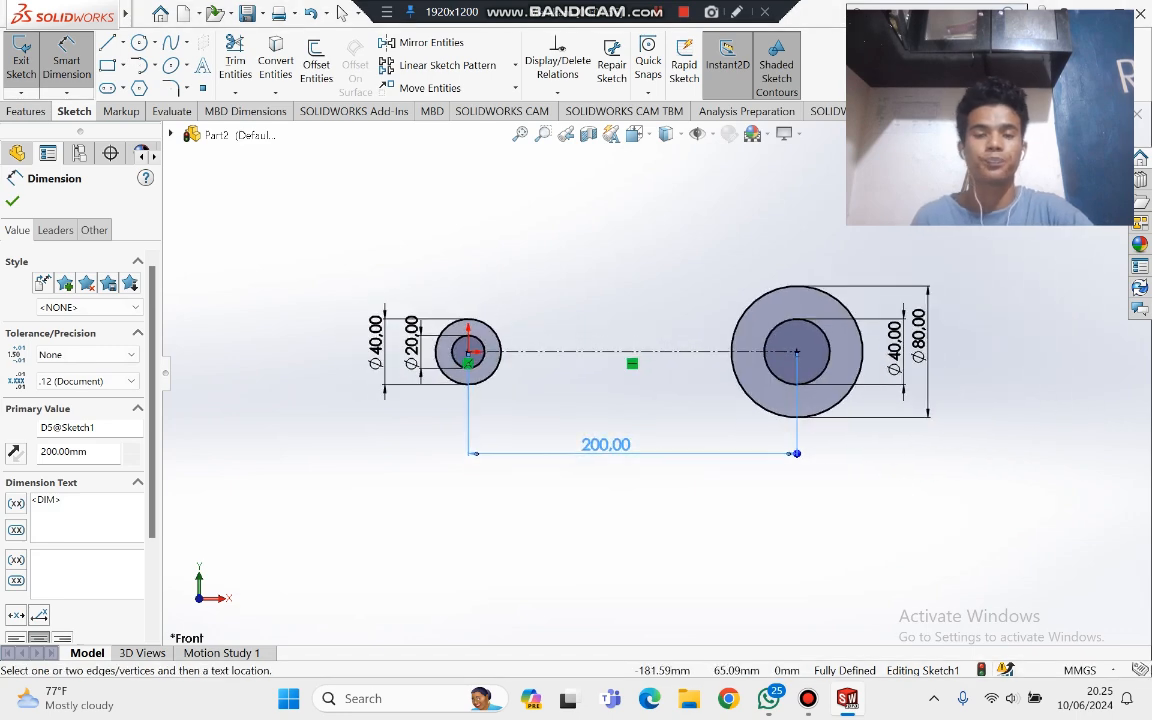
pyautogui.click(342, 12)
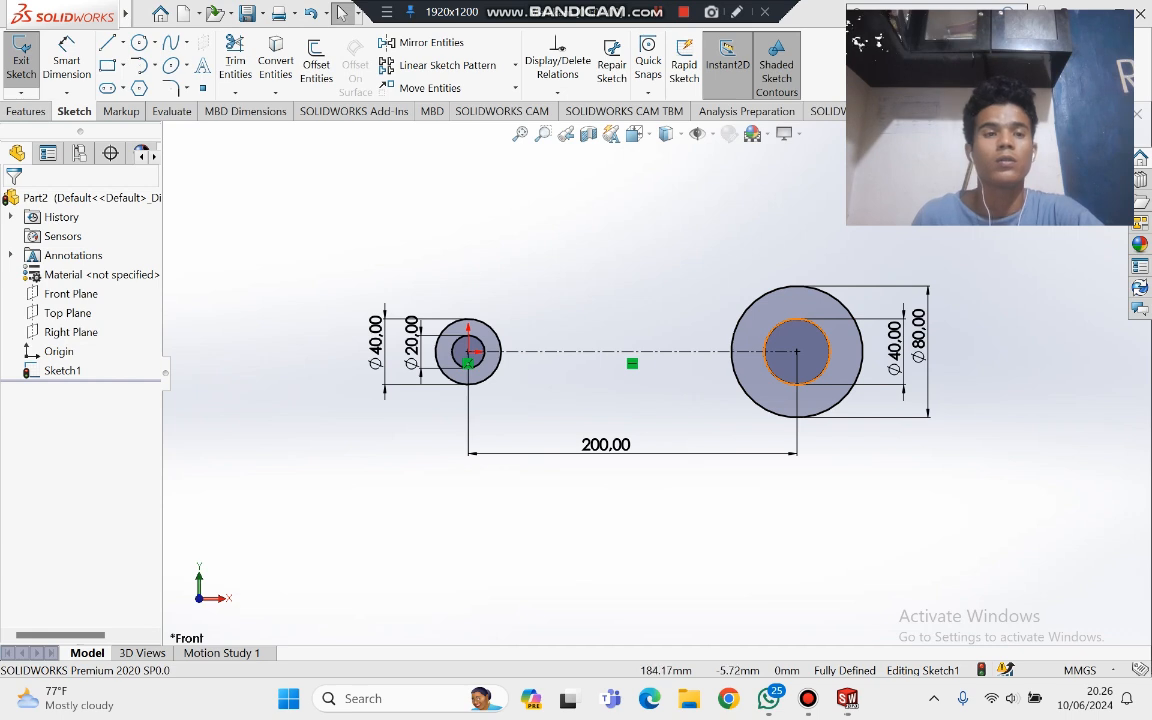
# Step: Draw a vertical midpoint line about 15 mm long, centred on the centerline, ending on the origin pair's outer circle on the side facing the larger pair
pyautogui.scroll(5, 566, 330)
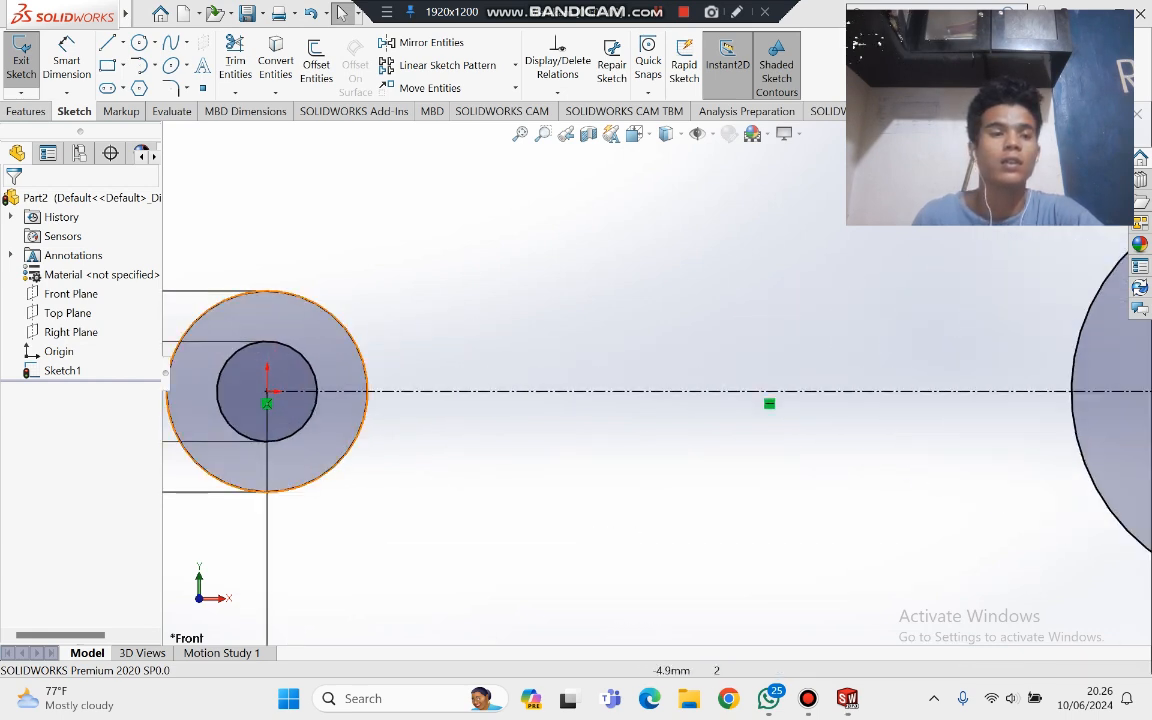
pyautogui.click(122, 42)
pyautogui.click(158, 105)
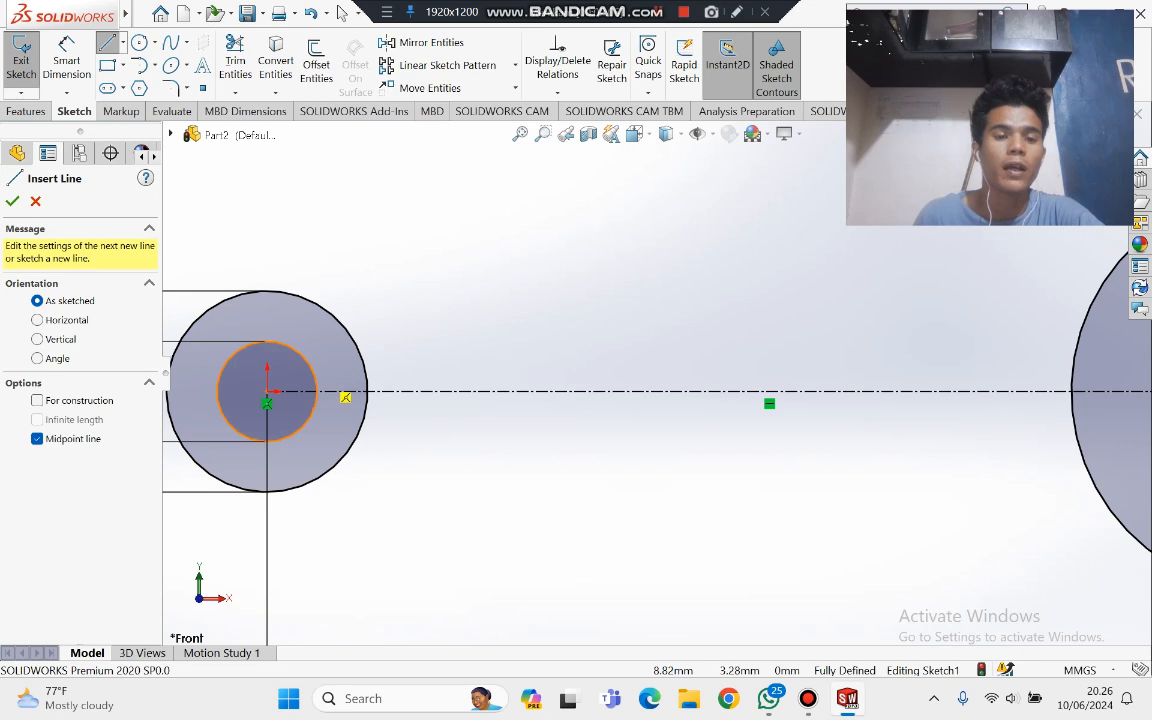
pyautogui.click(395, 415)
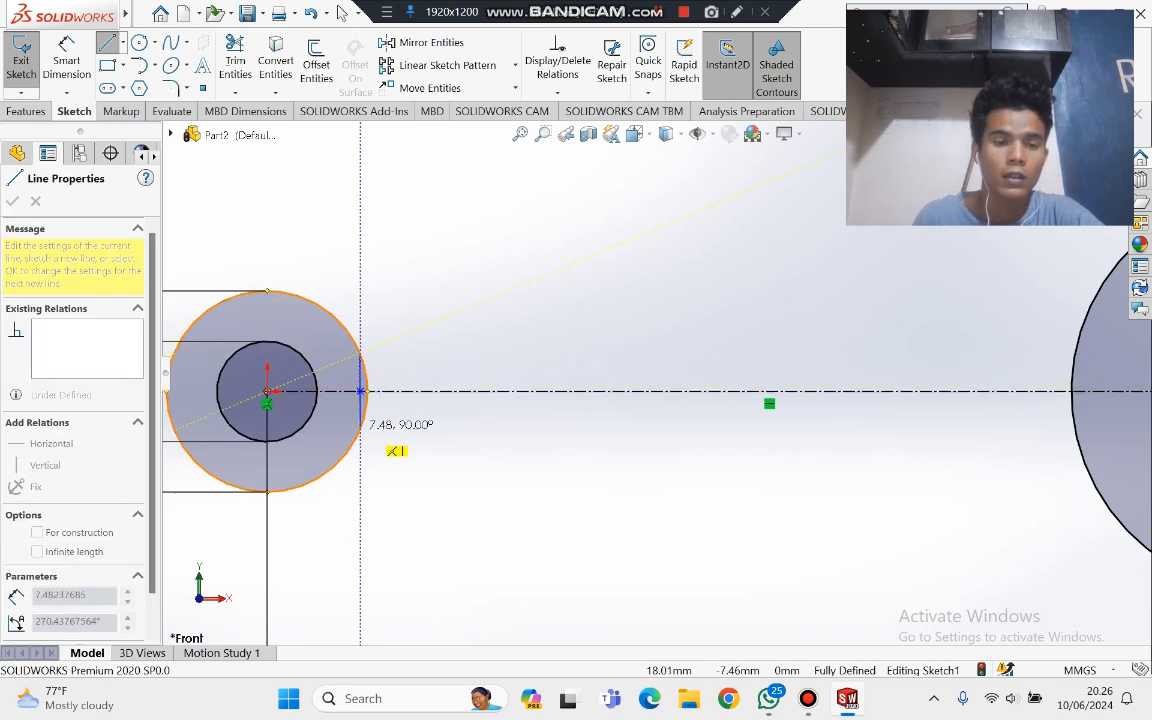
pyautogui.click(361, 429)
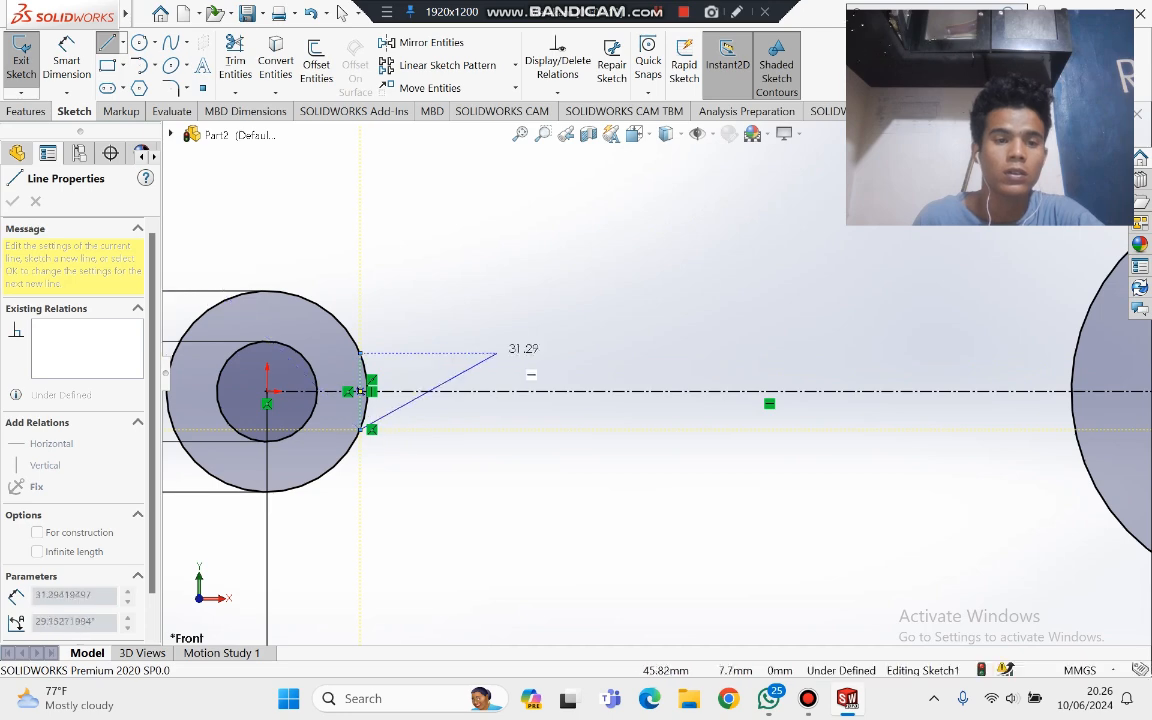
pyautogui.press('Escape')
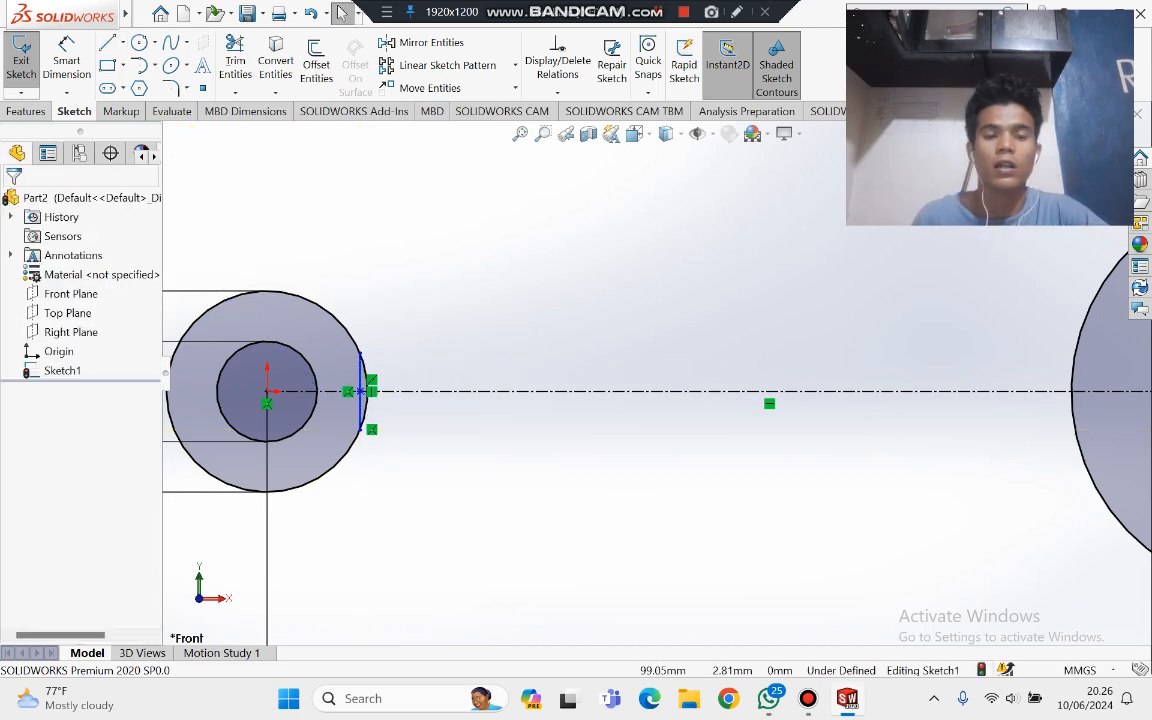
# Step: Draw a vertical midpoint line about 36 mm long, centred on the centerline, ending on the 80 mm circle on the side facing the origin
pyautogui.scroll(3, 750, 381)
pyautogui.scroll(-4, 930, 374)
pyautogui.scroll(3, 569, 408)
pyautogui.click(122, 42)
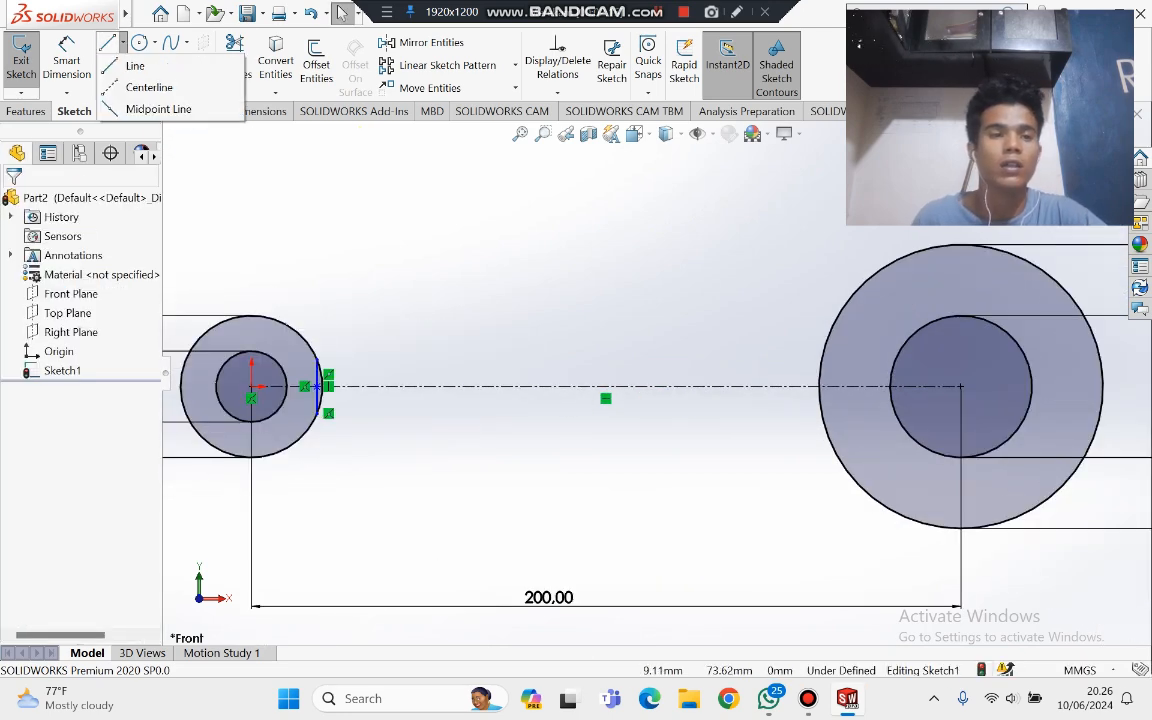
pyautogui.click(155, 108)
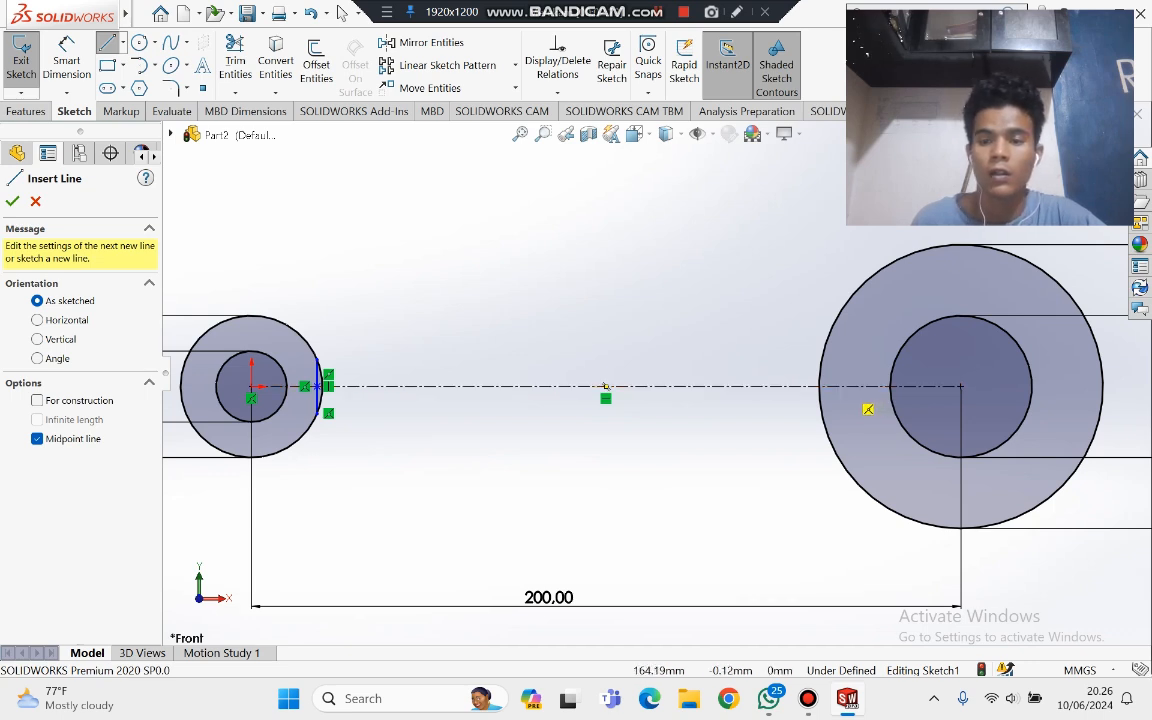
pyautogui.click(835, 386)
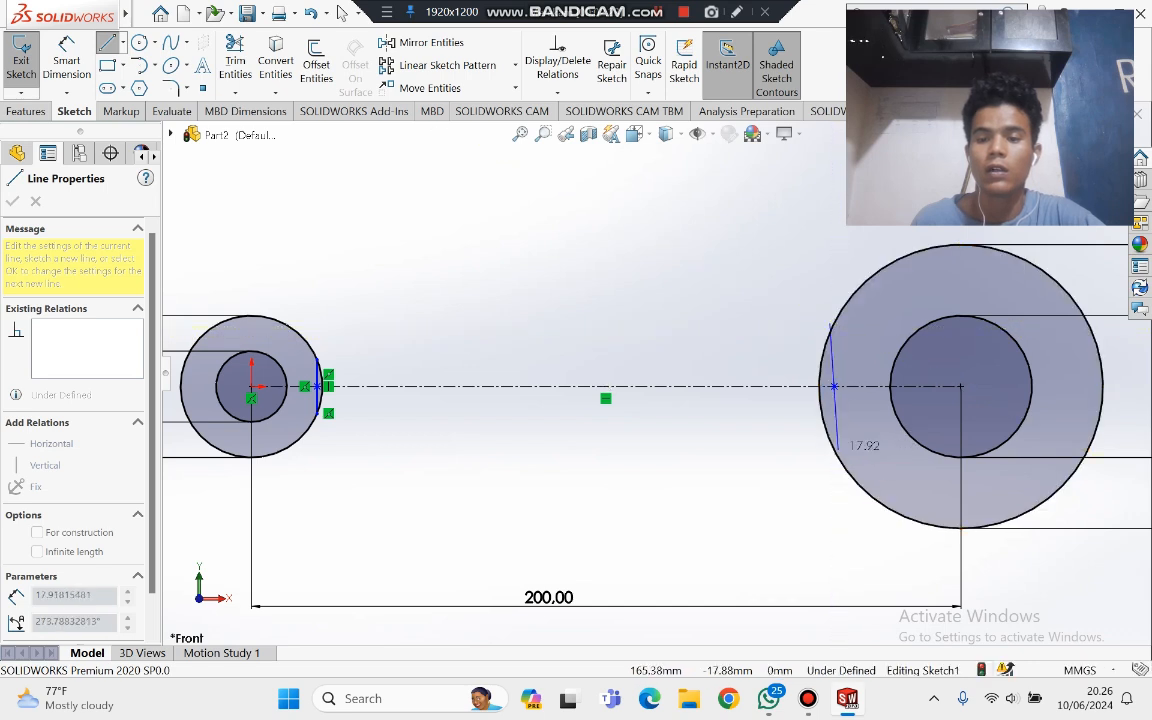
pyautogui.click(862, 462)
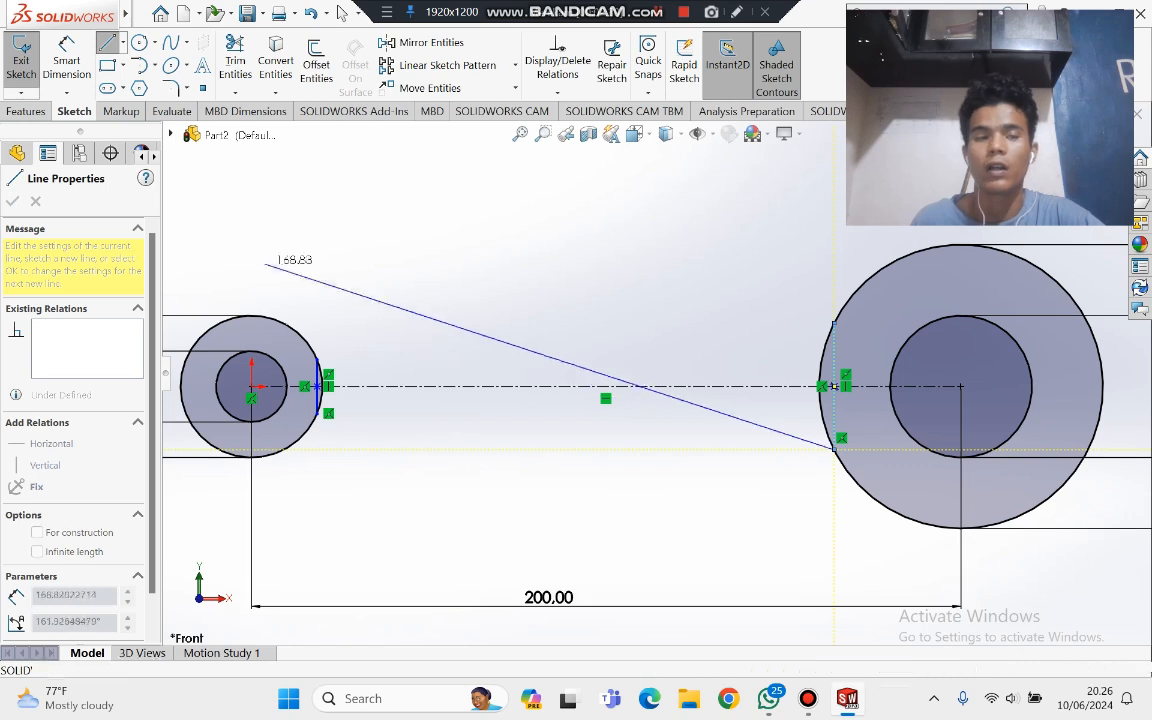
# Step: Dimension the vertical line on the smaller circle pair to 16 mm from the origin
pyautogui.click(342, 12)
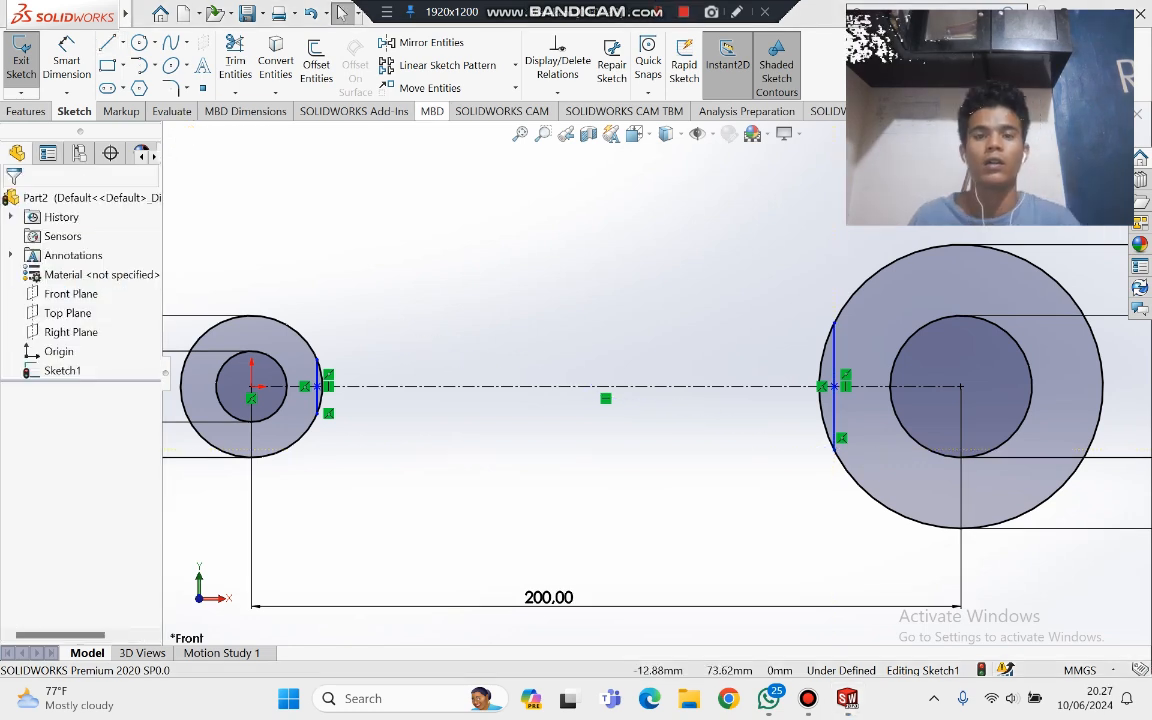
pyautogui.click(66, 64)
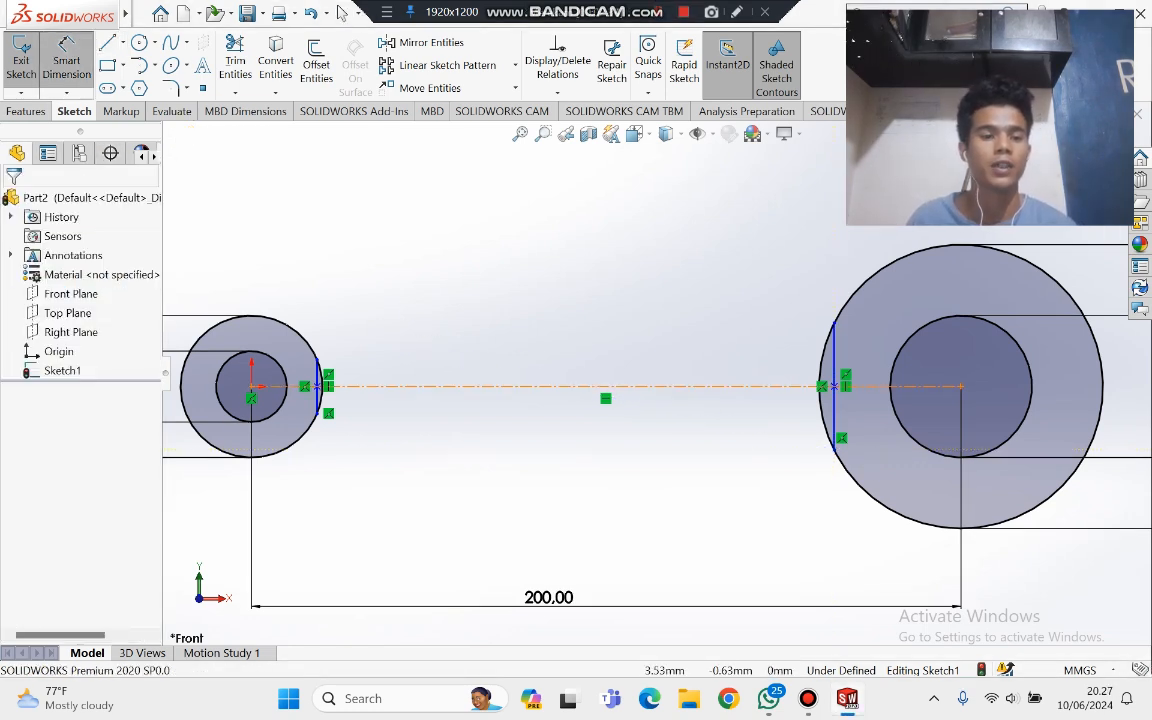
pyautogui.click(251, 386)
pyautogui.click(317, 386)
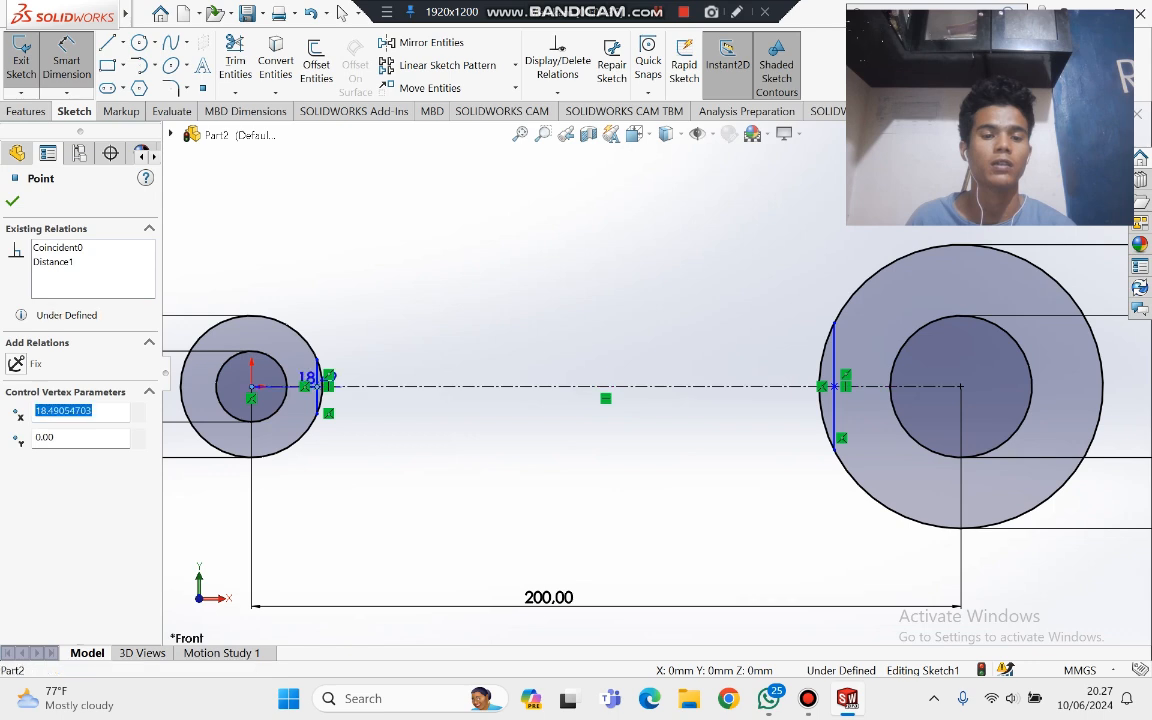
pyautogui.click(297, 259)
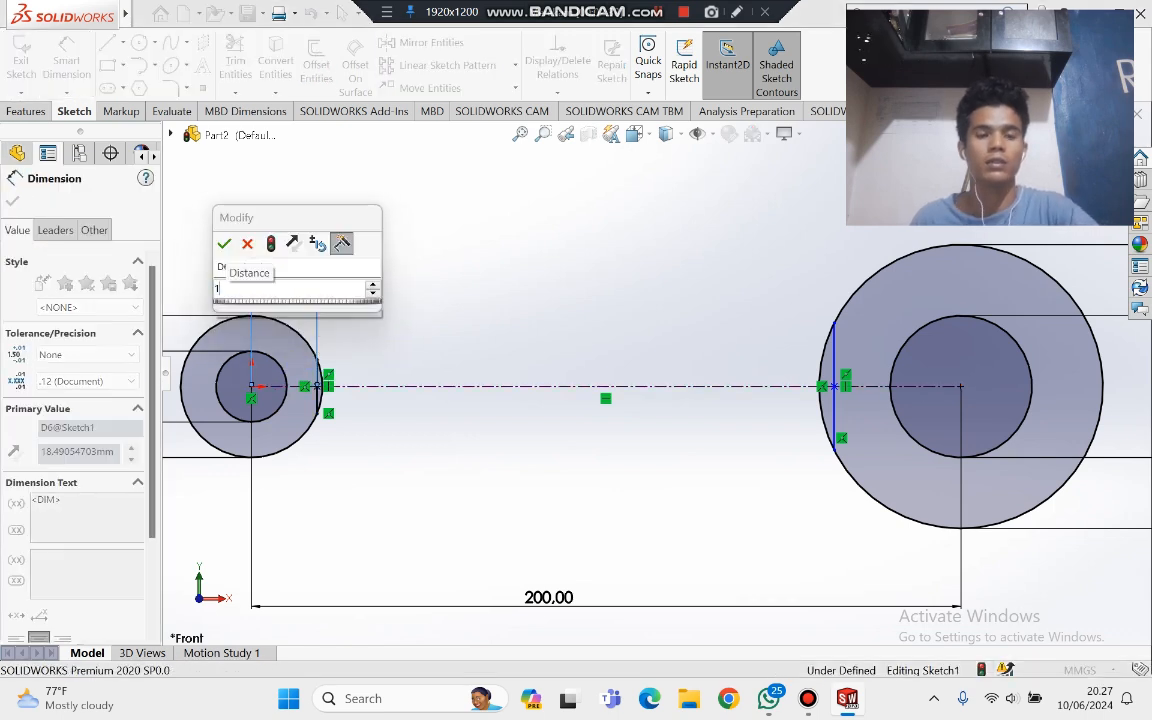
pyautogui.write('16')
pyautogui.press('Return')
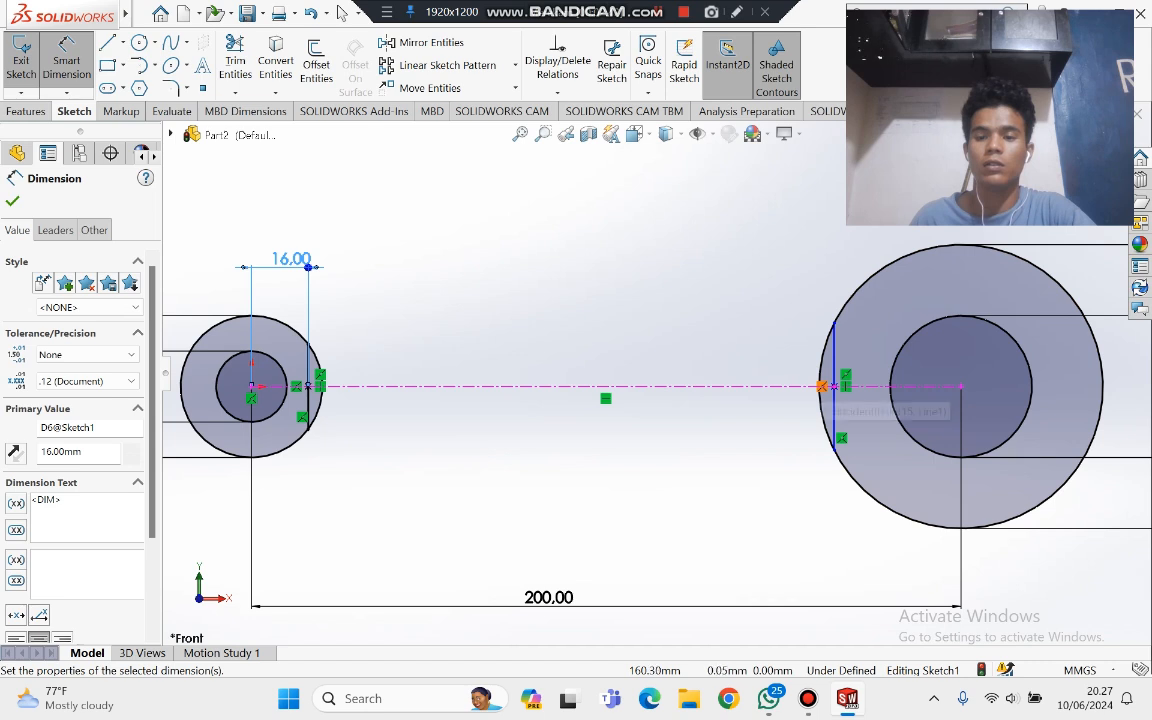
# Step: Dimension the vertical line on the larger circle pair to 30 mm from that pair's centre
pyautogui.click(833, 385)
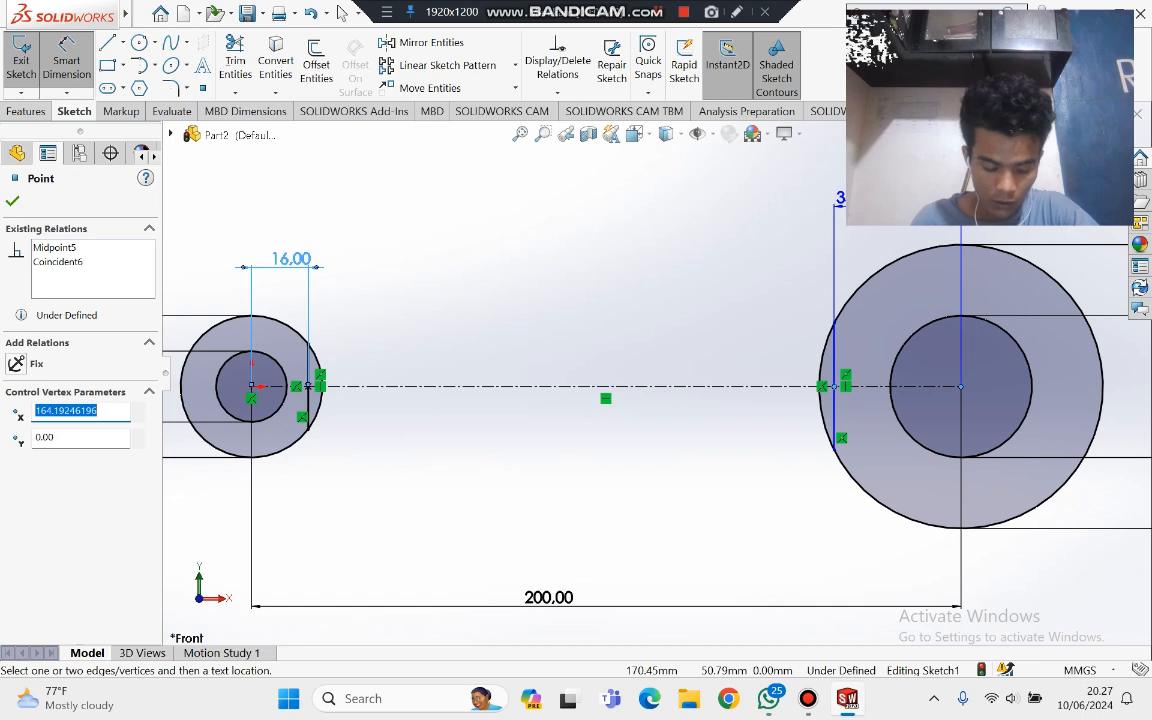
pyautogui.click(840, 200)
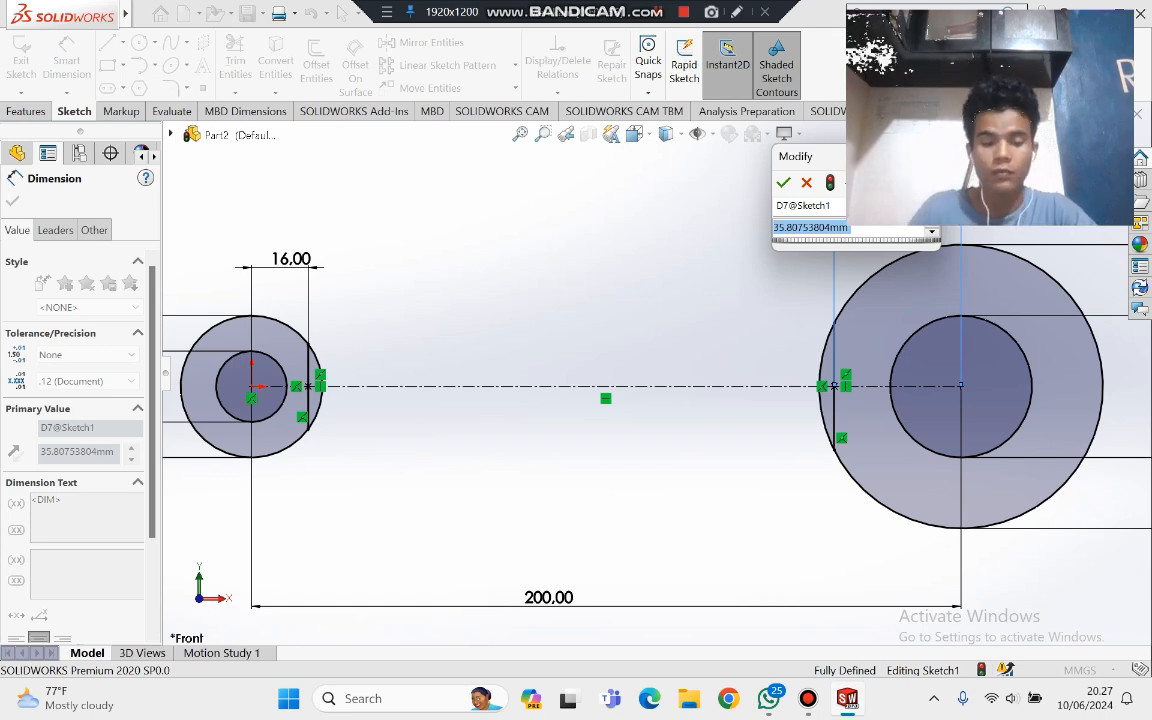
pyautogui.write('30')
pyautogui.press('Return')
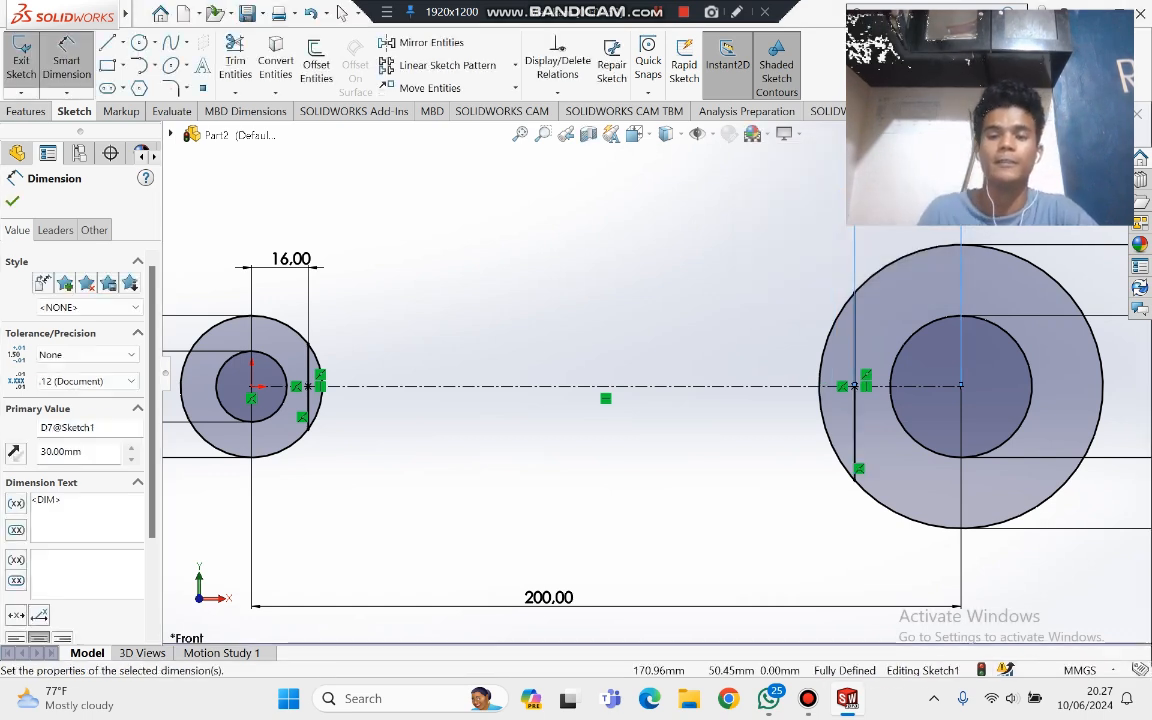
pyautogui.click(342, 12)
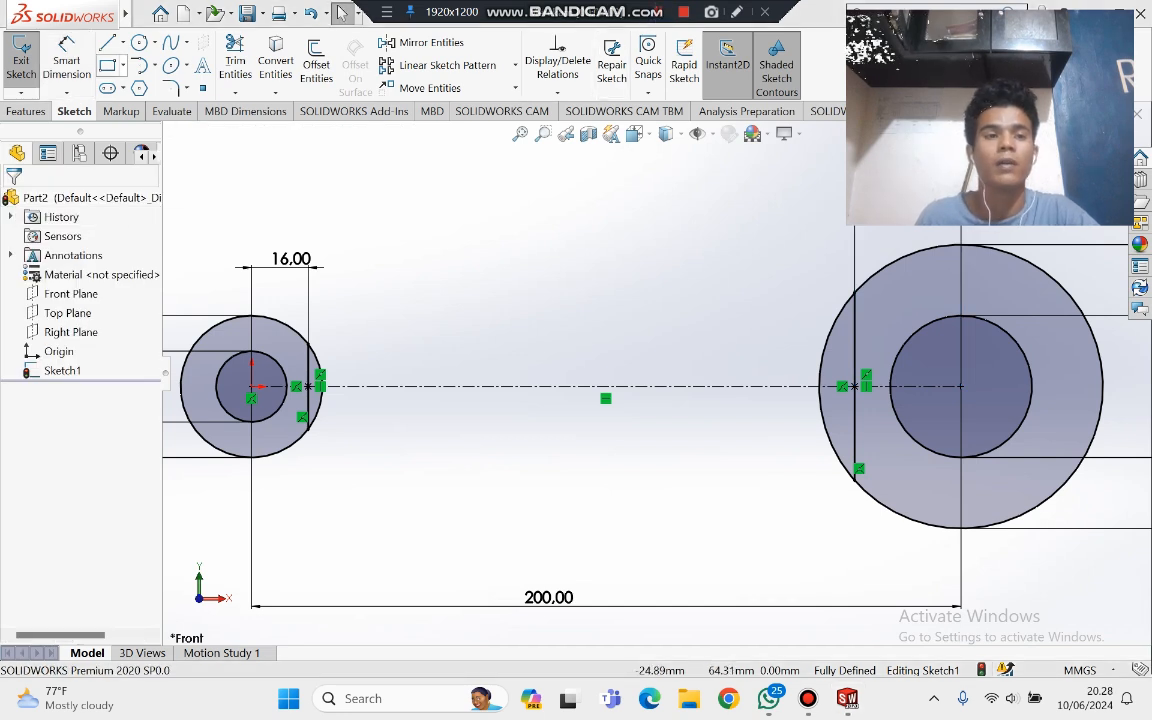
# Step: Connect the upper ends and the lower ends of the two vertical lines with two sloping lines
pyautogui.click(107, 65)
pyautogui.click(107, 42)
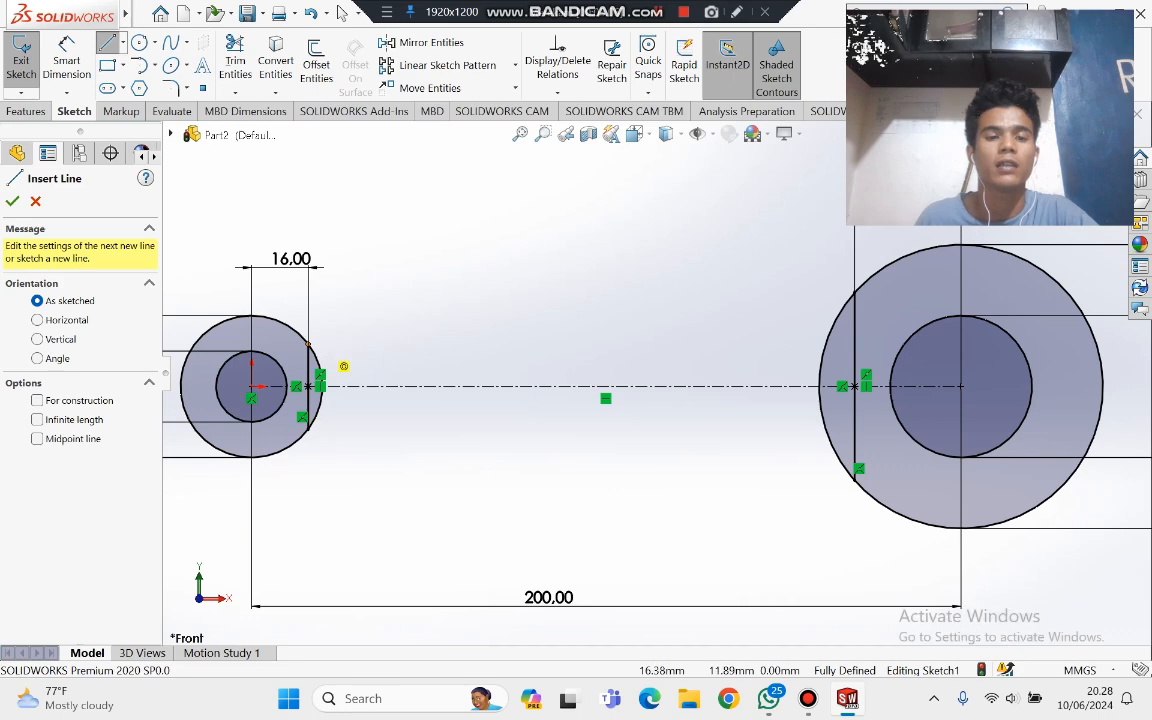
pyautogui.moveTo(308, 343)
pyautogui.mouseDown()
pyautogui.moveTo(910, 270)
pyautogui.moveTo(860, 305)
pyautogui.moveTo(855, 293)
pyautogui.mouseUp()
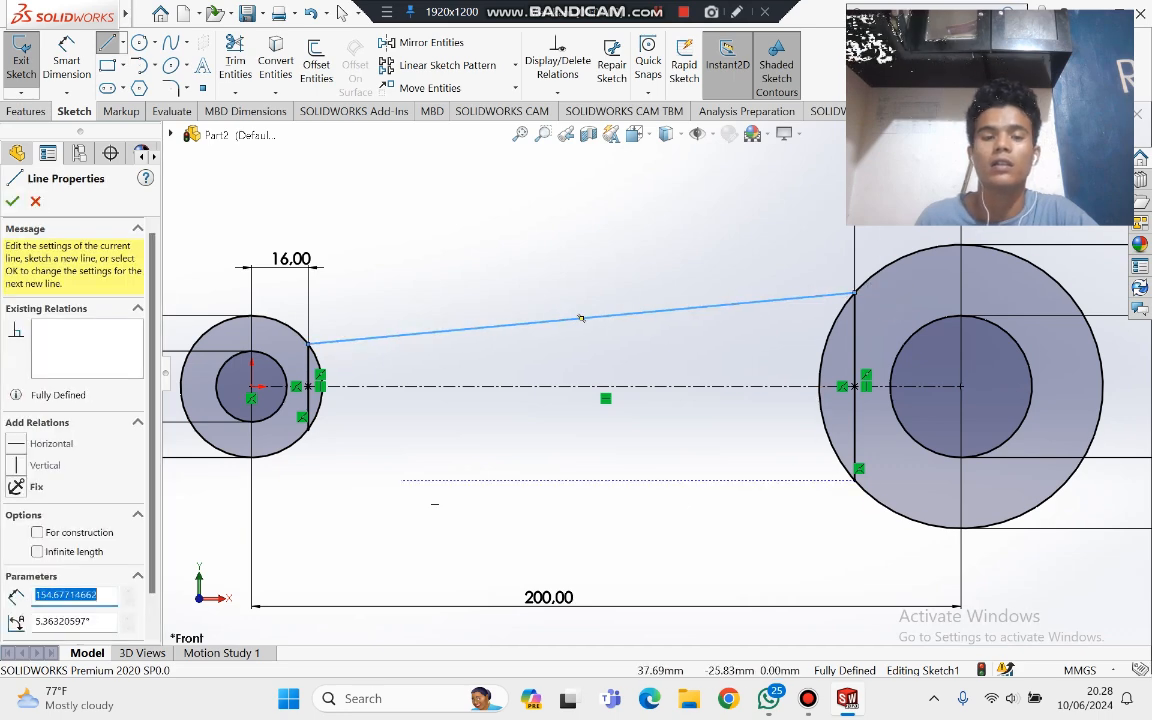
pyautogui.moveTo(308, 430); pyautogui.dragTo(855, 480)
pyautogui.click(12, 202)
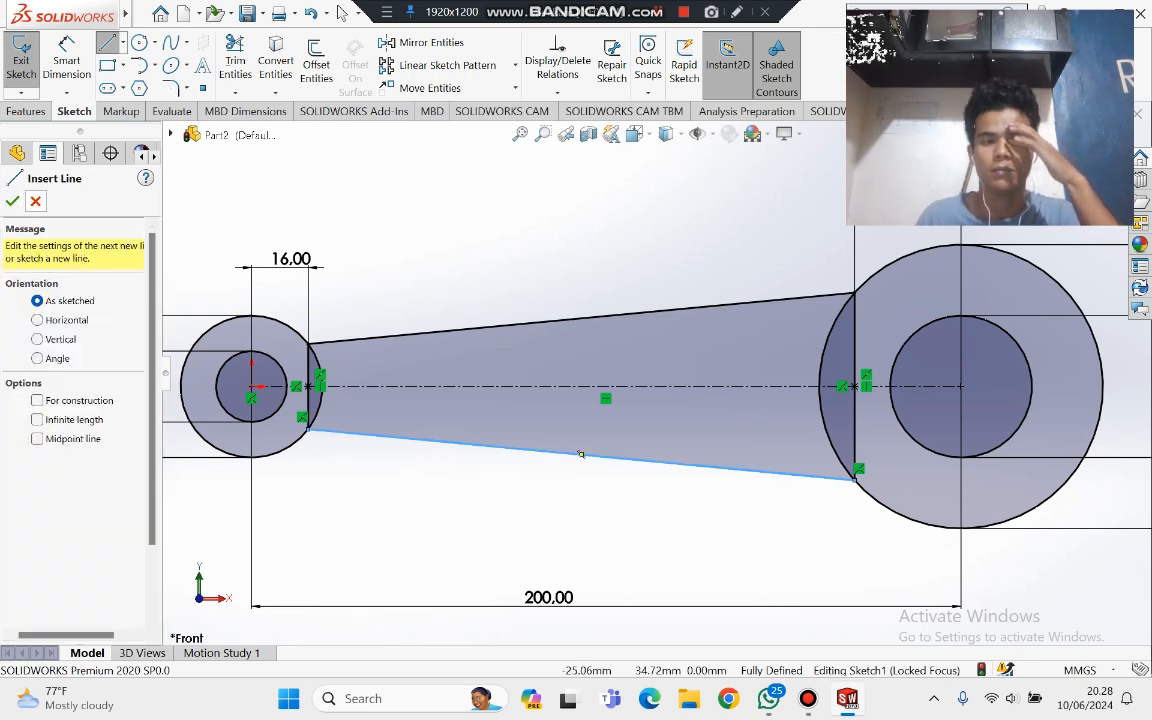
pyautogui.click(12, 201)
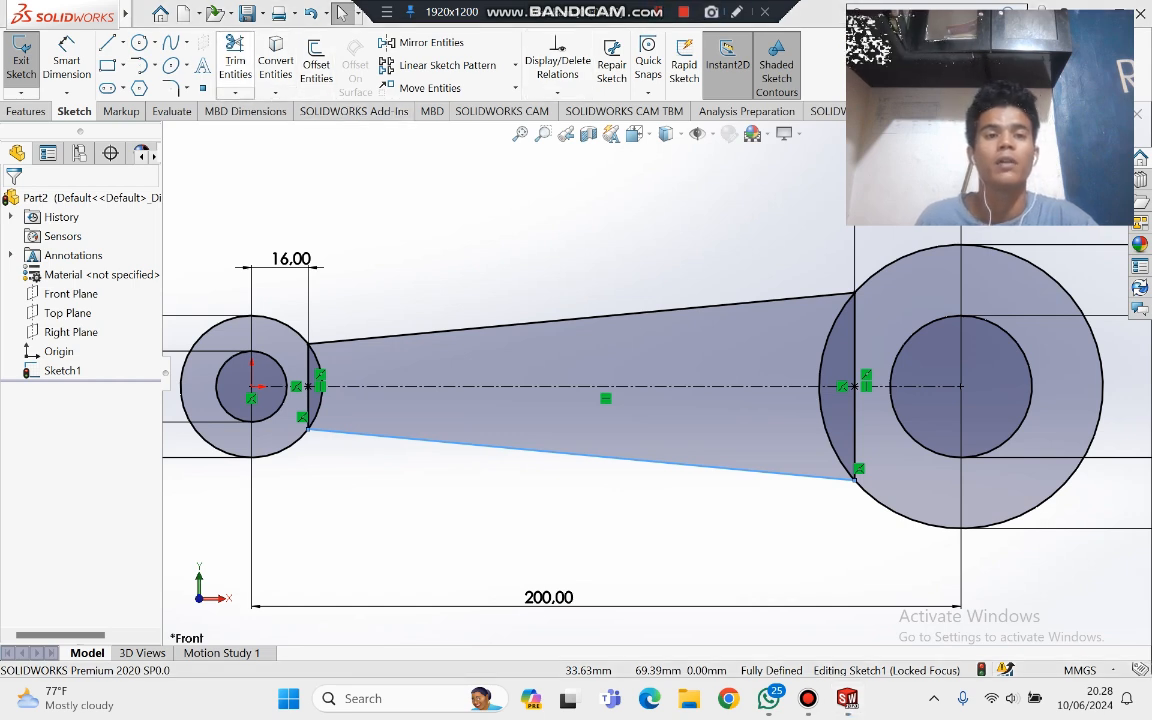
# Step: Trim away both vertical lines and the outer-circle arcs between the sloping lines to merge the outline into one contour
pyautogui.click(235, 60)
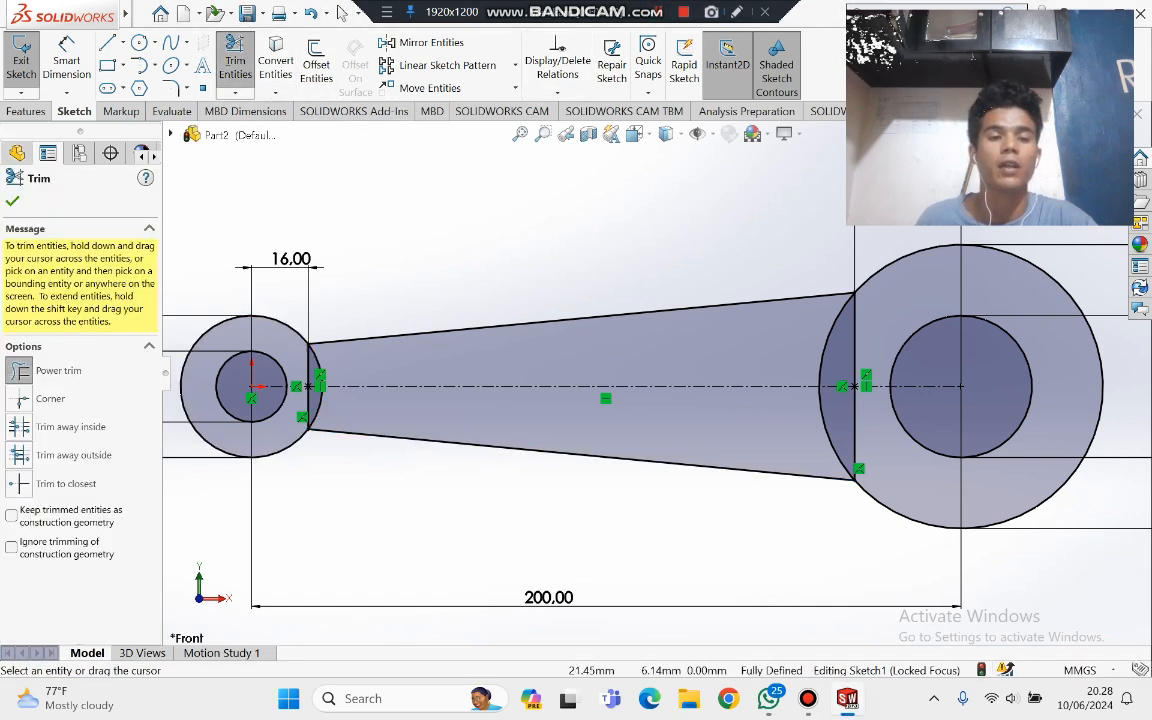
pyautogui.moveTo(326, 361); pyautogui.dragTo(303, 369)
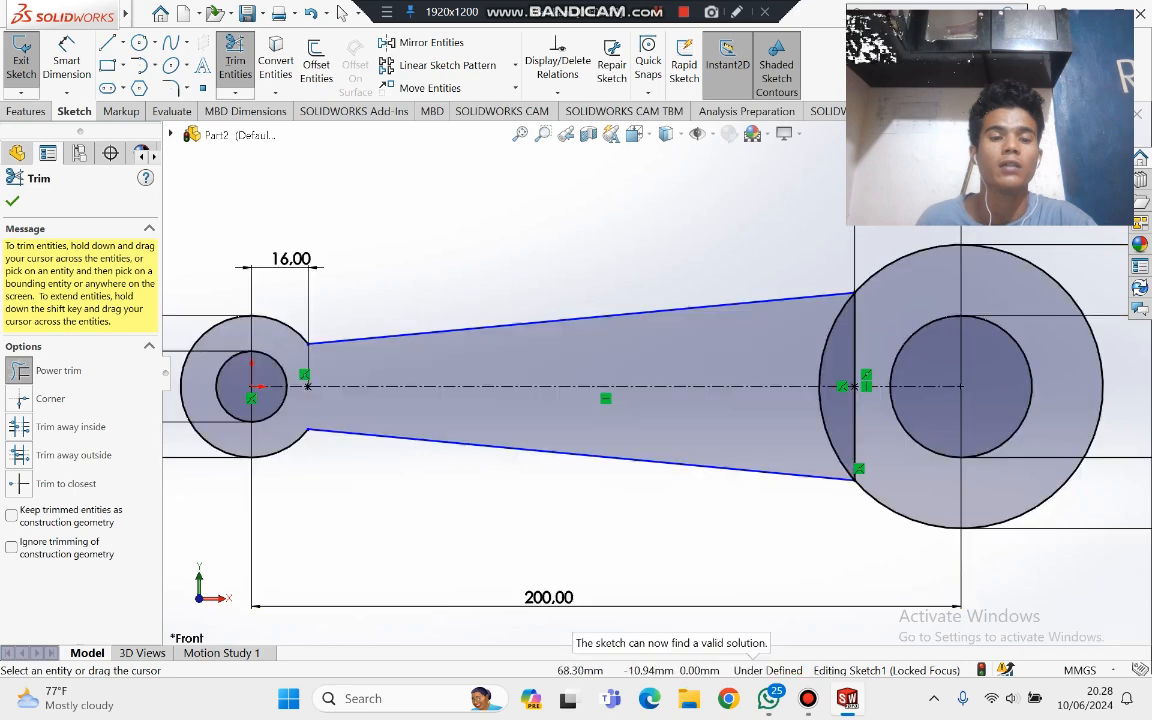
pyautogui.moveTo(831, 342); pyautogui.dragTo(869, 352)
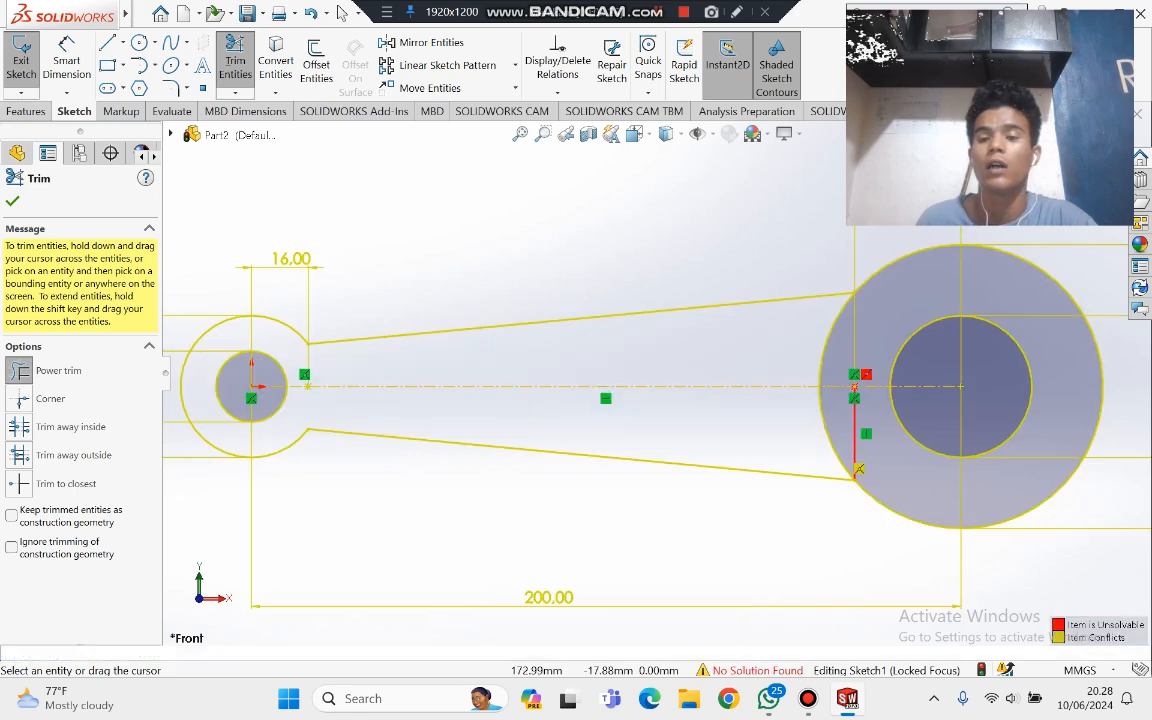
pyautogui.moveTo(865, 449); pyautogui.dragTo(777, 429)
pyautogui.moveTo(812, 335); pyautogui.dragTo(878, 335)
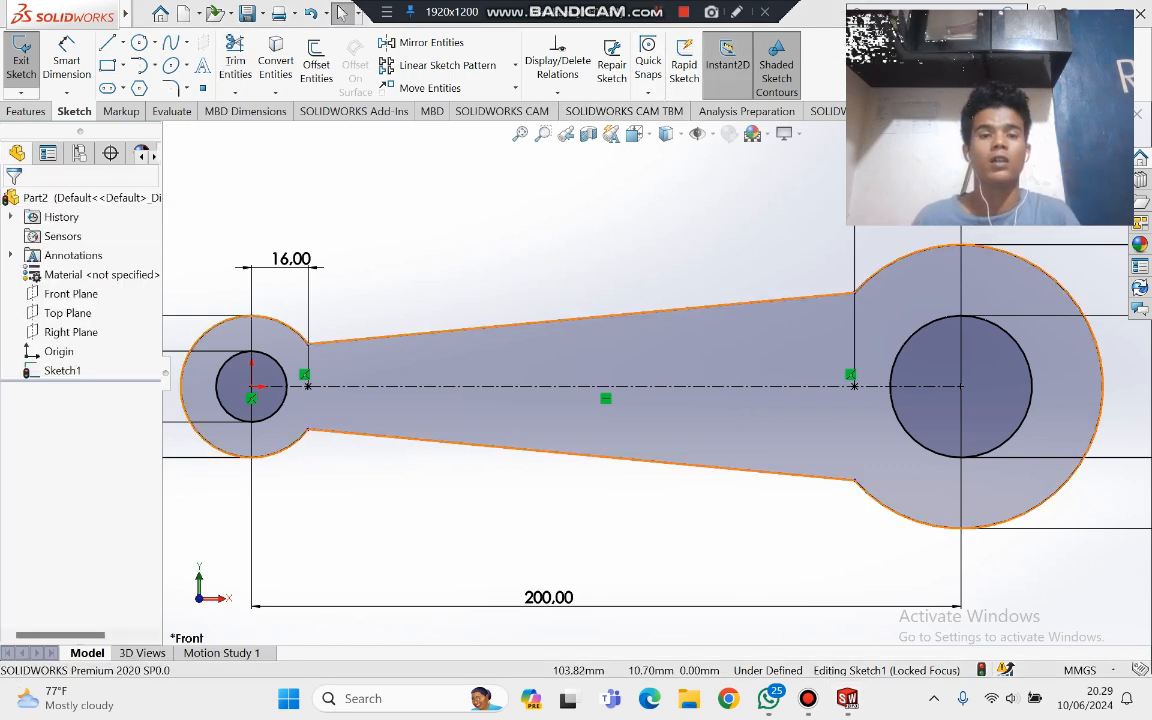
# Step: Extrude the connecting rod profile 20 mm as a boss using the Mid Plane end condition
pyautogui.click(26, 111)
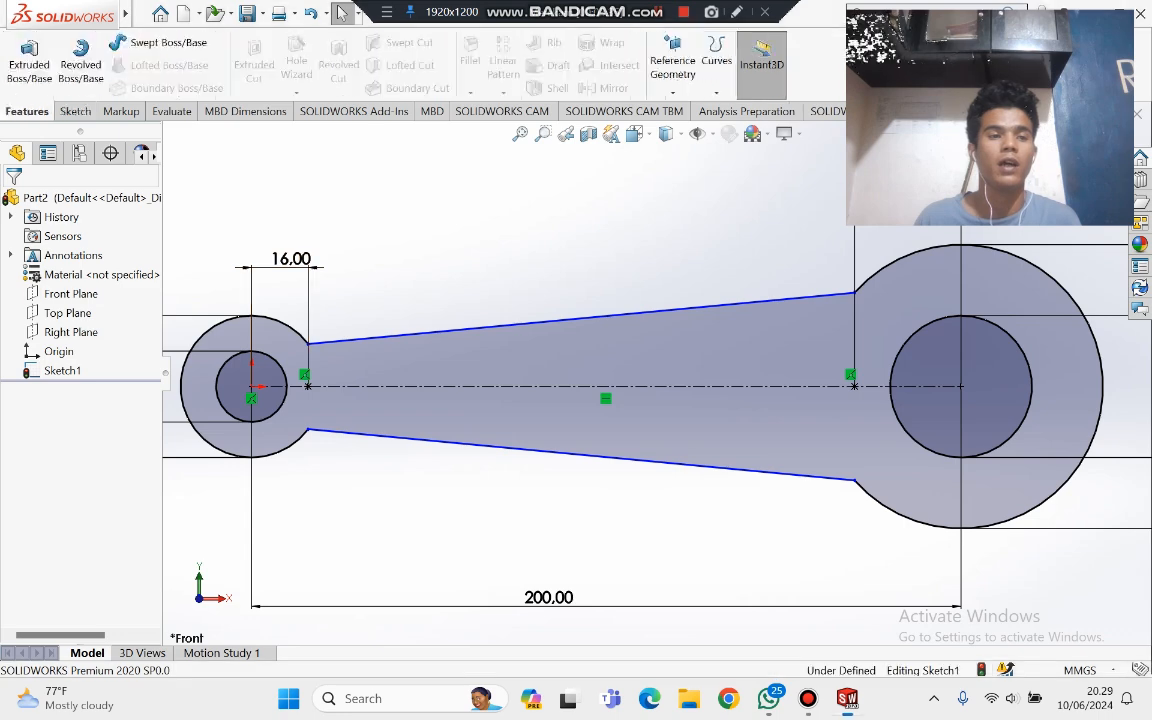
pyautogui.click(29, 60)
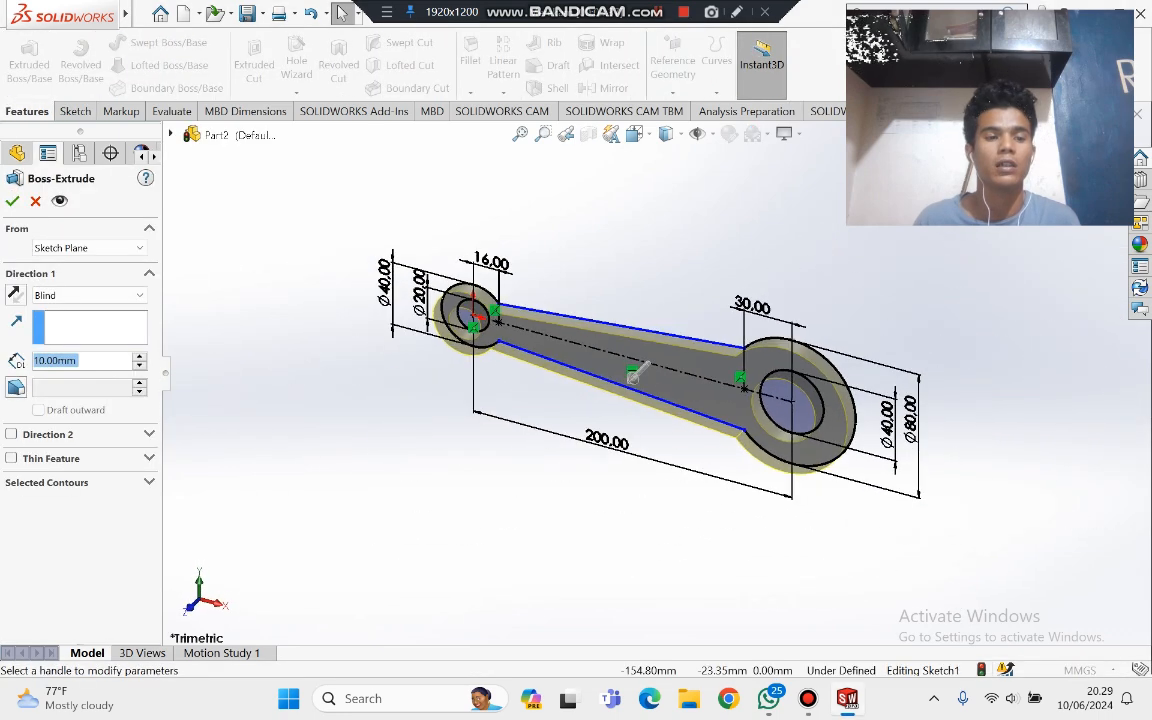
pyautogui.click(89, 295)
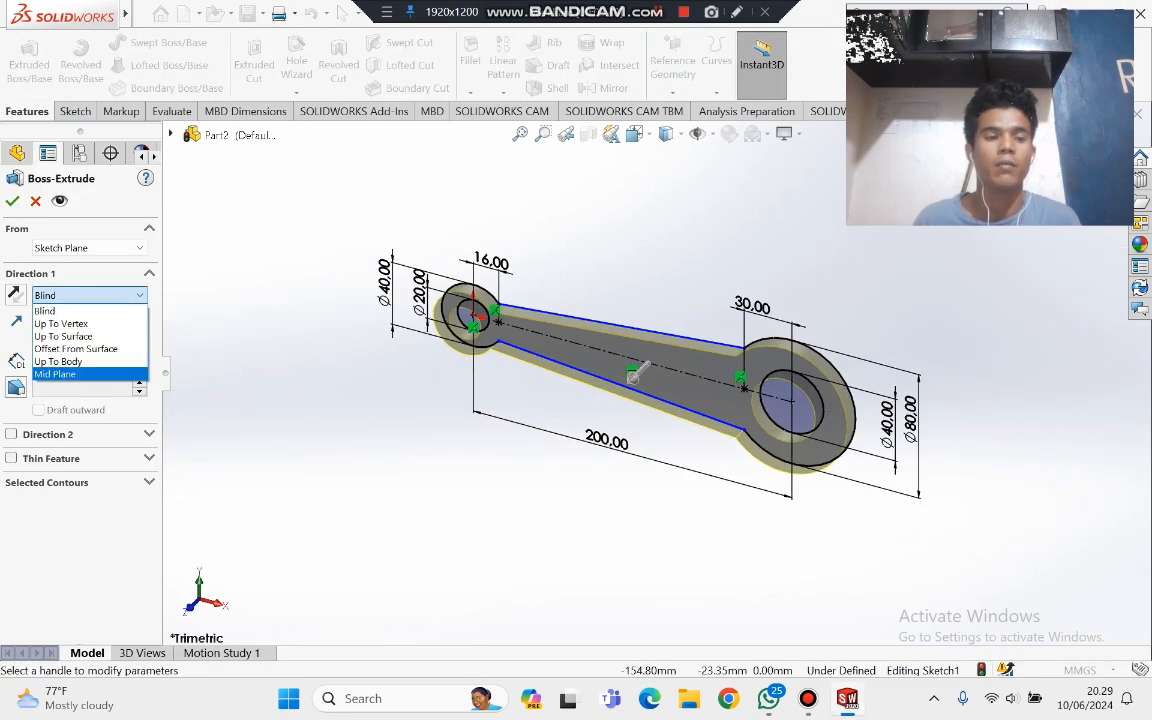
pyautogui.click(60, 374)
pyautogui.click(139, 352)
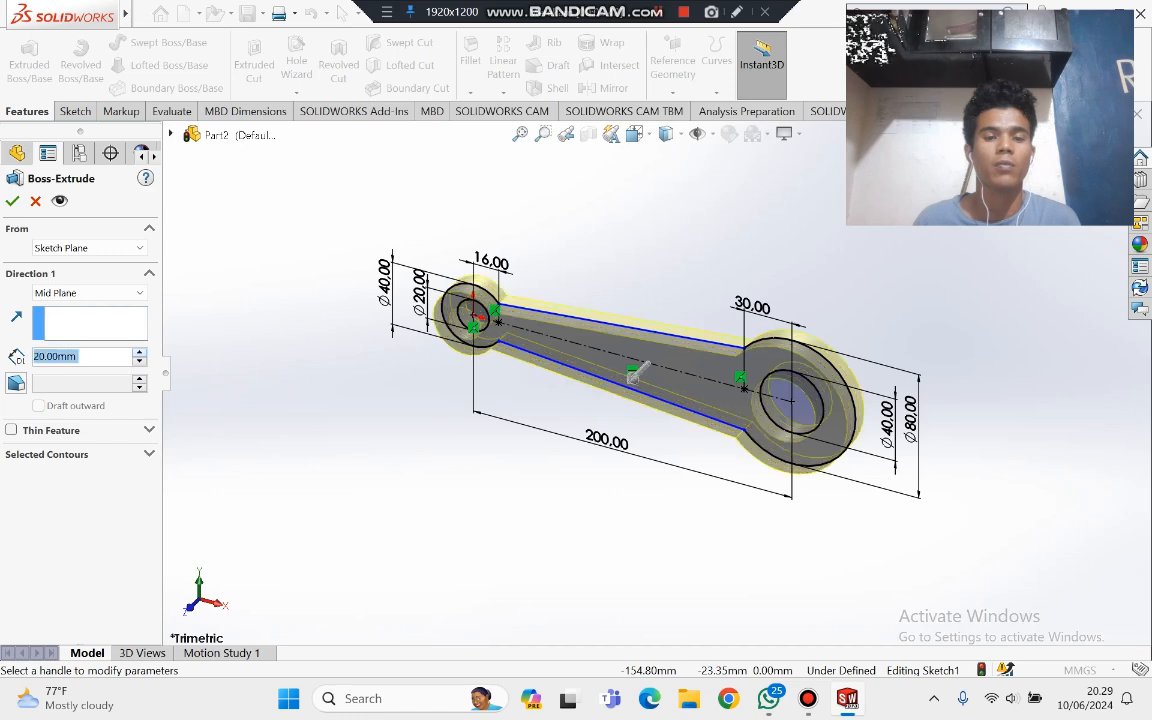
pyautogui.click(12, 201)
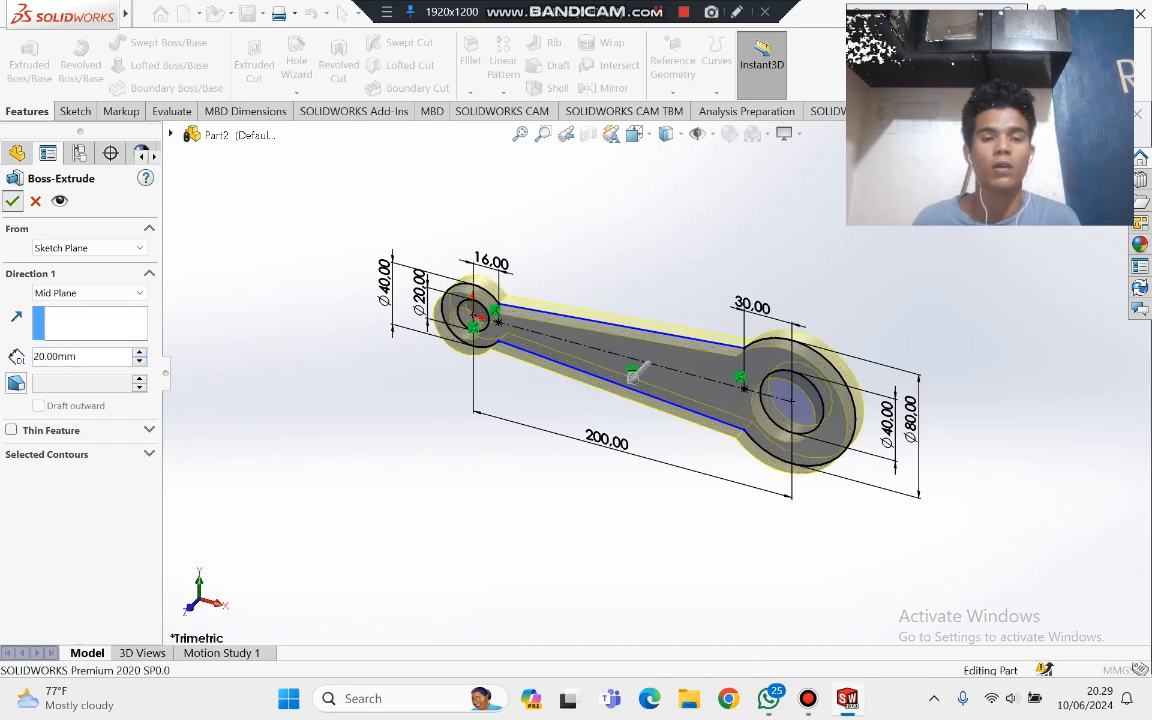
# Step: Orient the rod to the front view and start a new sketch on its flat front face
pyautogui.scroll(-1, 573, 439)
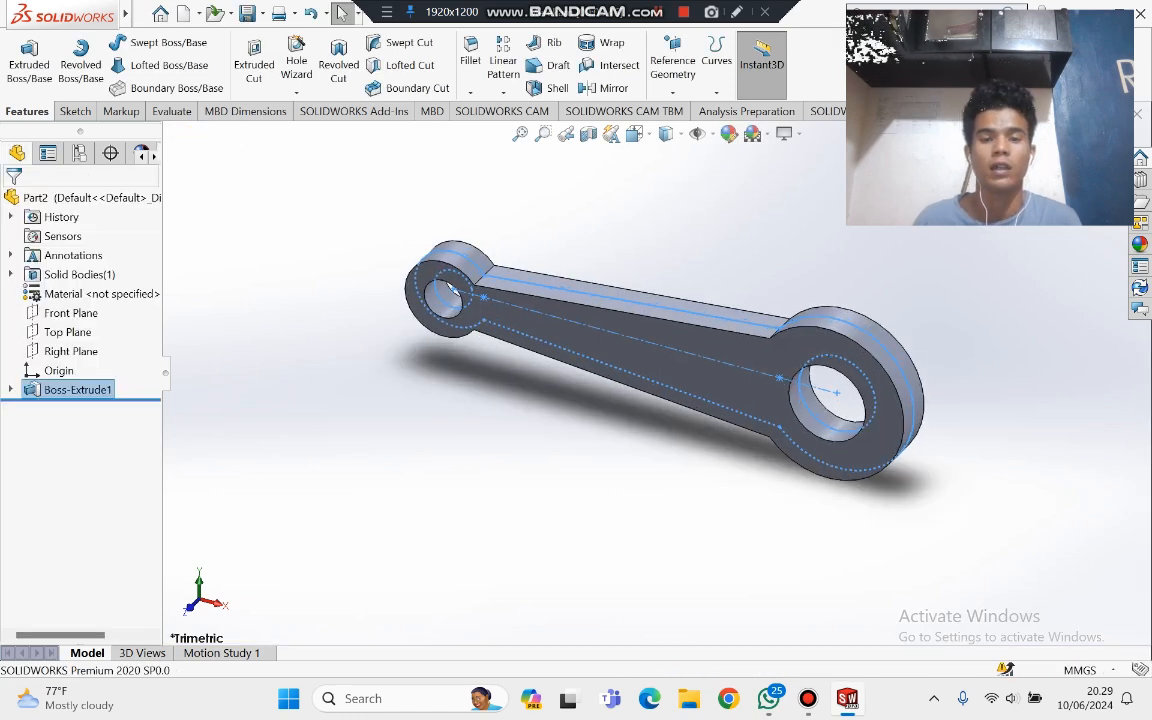
pyautogui.moveTo(450, 292); pyautogui.dragTo(655, 465, button='middle')
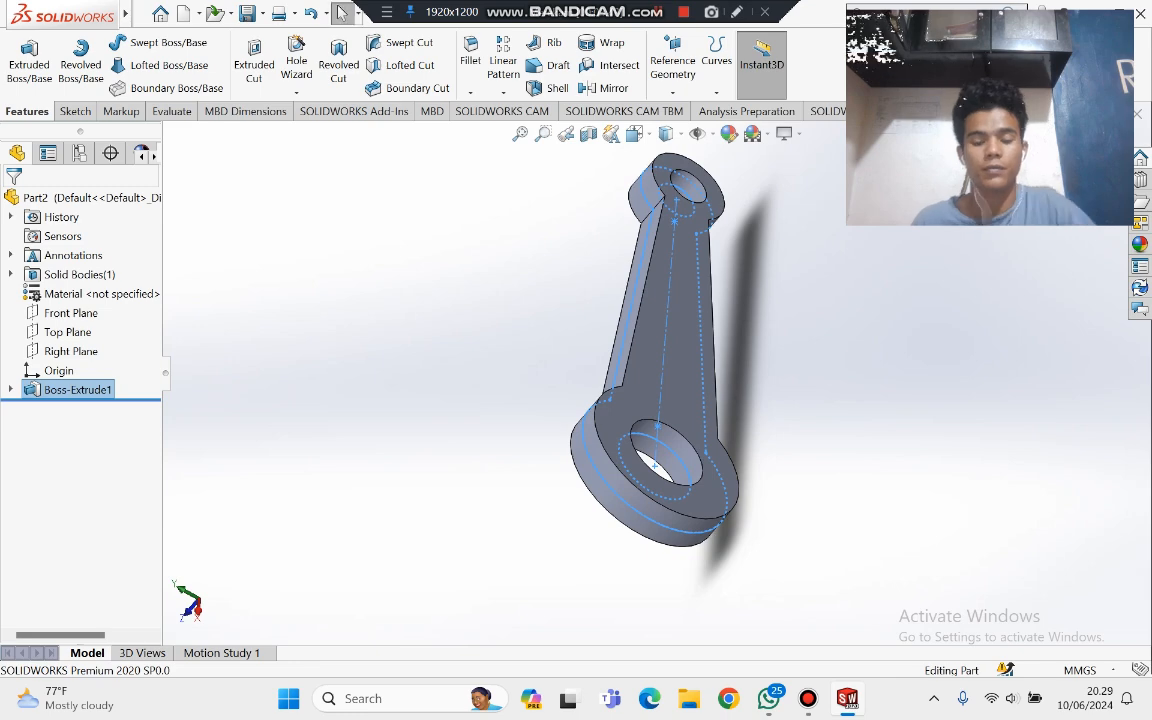
pyautogui.press('space')
pyautogui.click(564, 558)
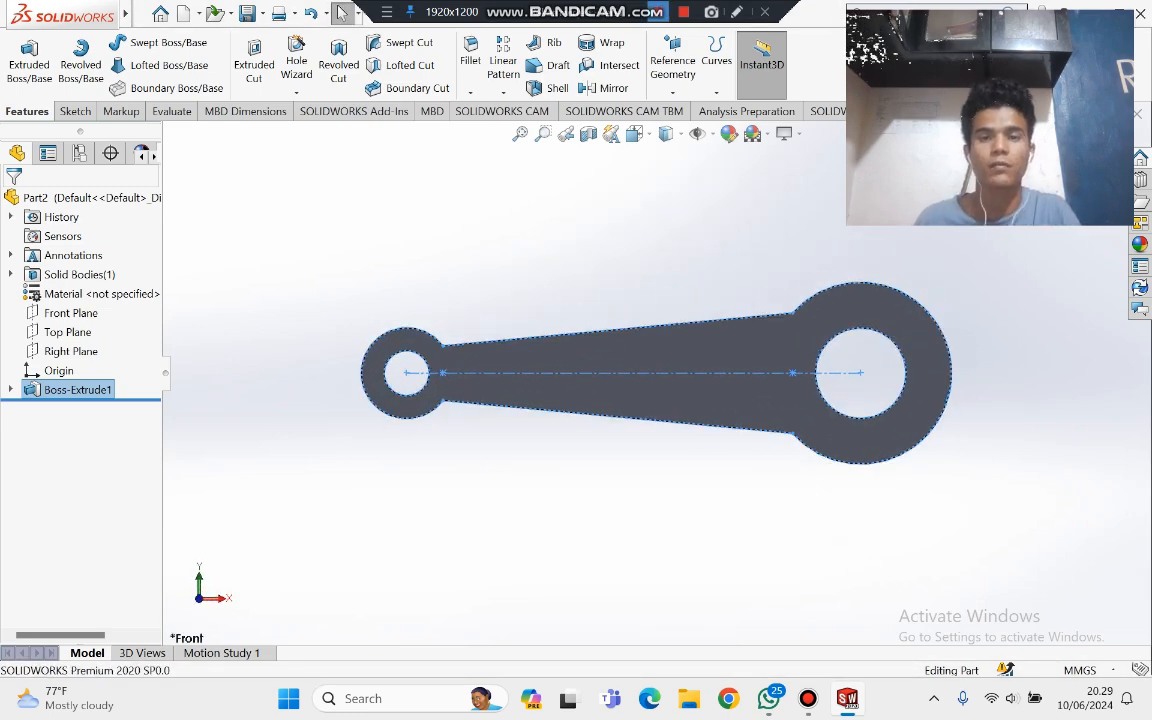
pyautogui.click(646, 374)
pyautogui.click(669, 344)
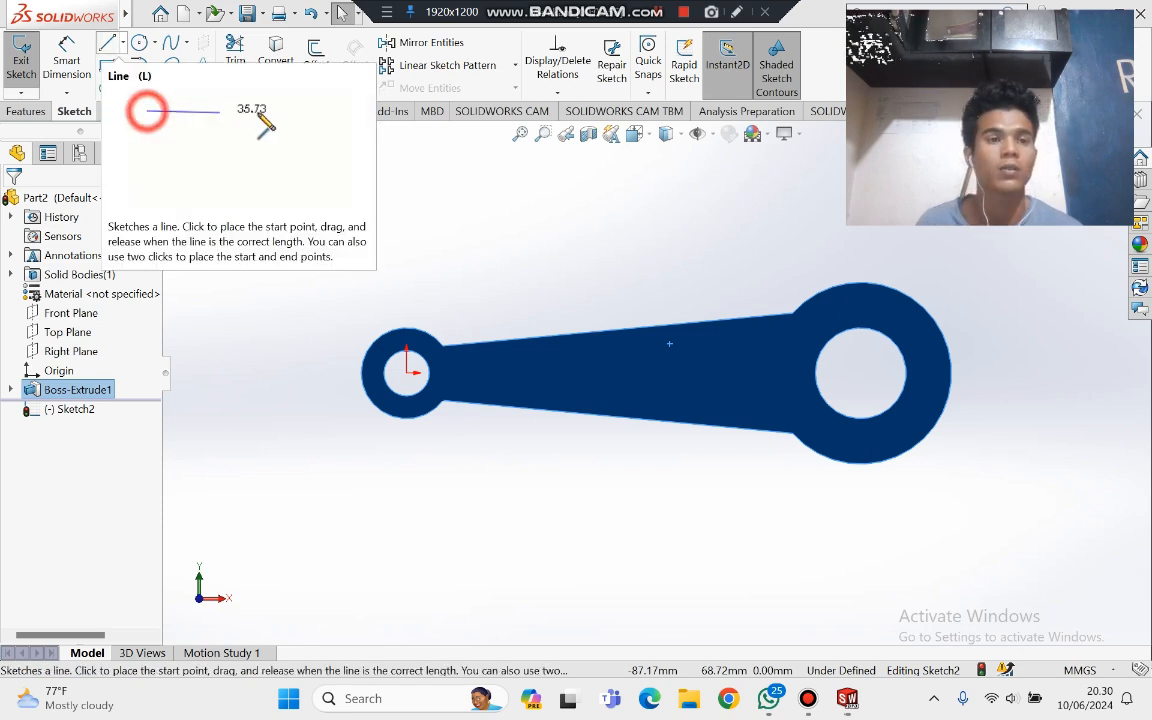
# Step: Draw a 200 mm horizontal centerline from the origin to the centre of the larger hole
pyautogui.click(122, 43)
pyautogui.click(149, 86)
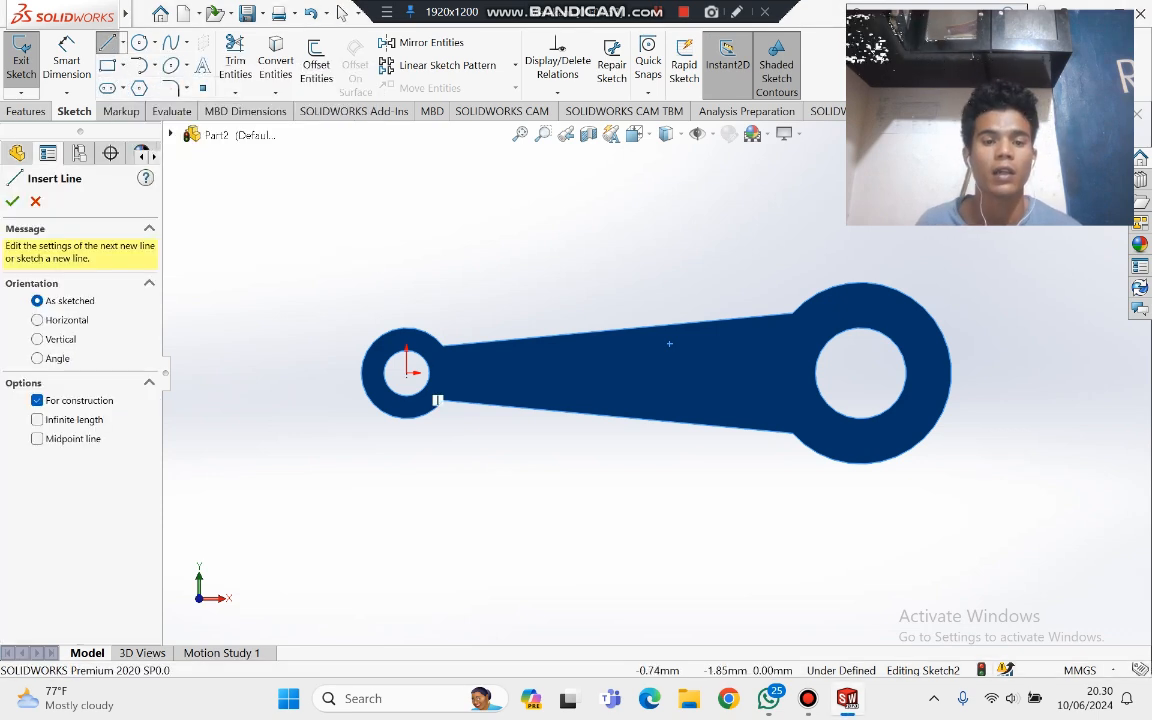
pyautogui.click(408, 372)
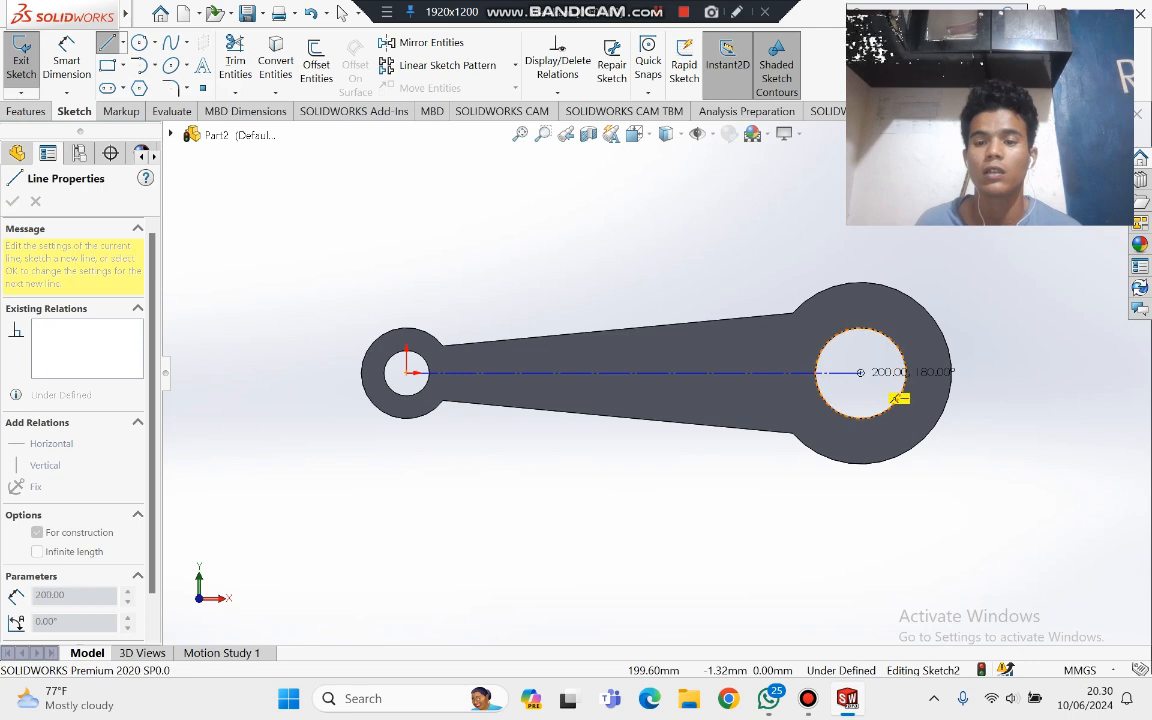
pyautogui.click(860, 373)
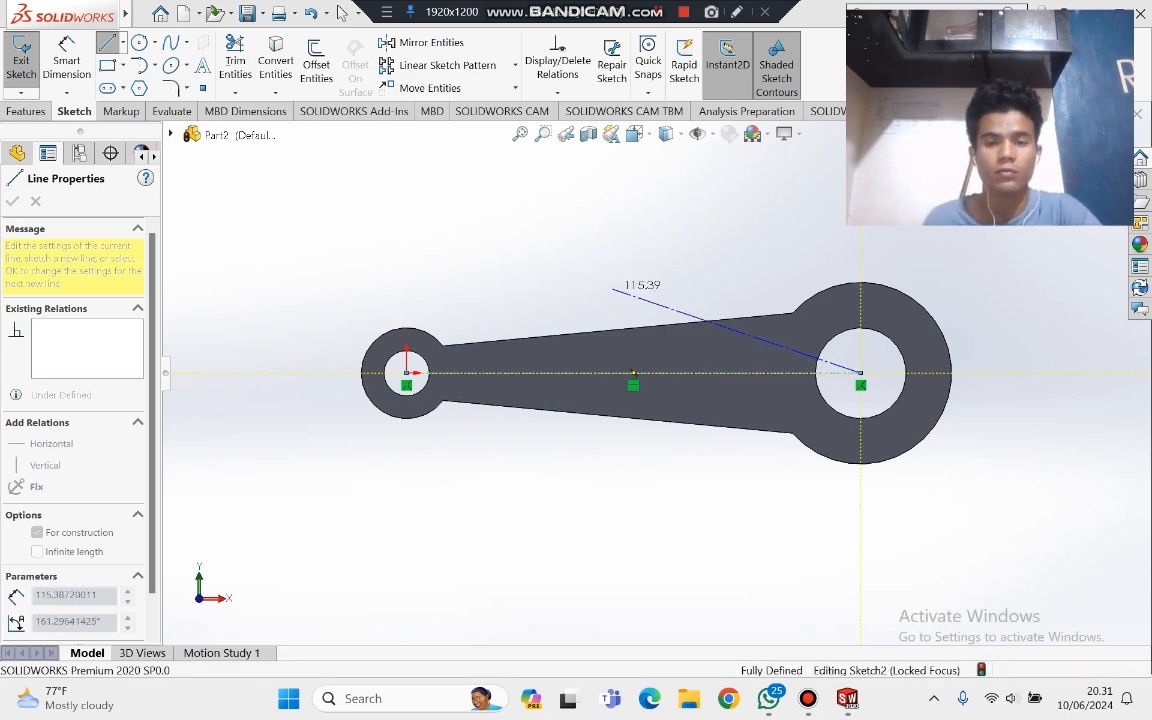
pyautogui.click(612, 289)
pyautogui.click(343, 12)
pyautogui.click(666, 304)
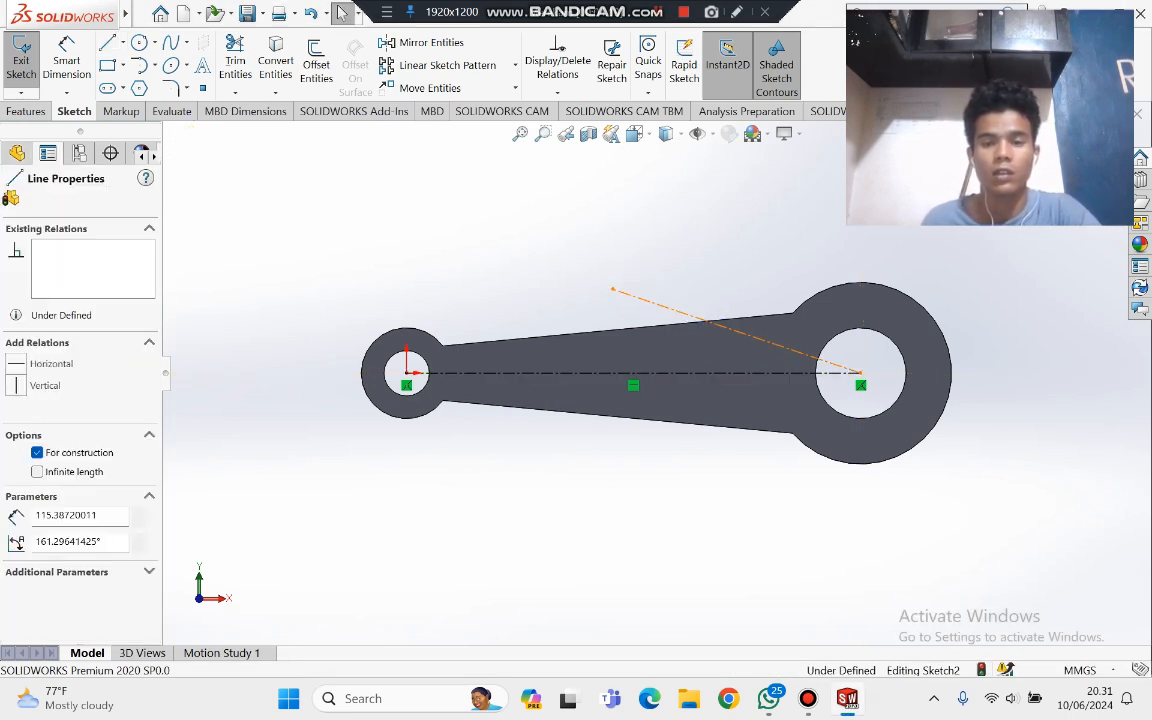
pyautogui.rightClick(666, 304)
pyautogui.click(680, 570)
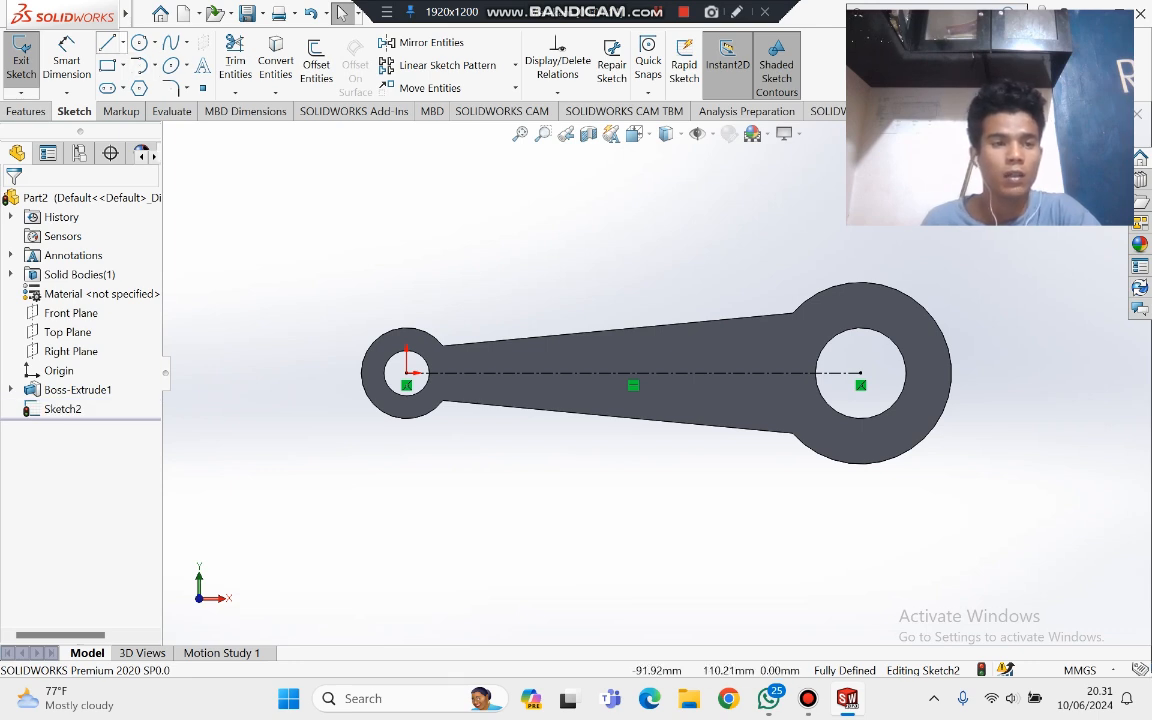
# Step: Draw a vertical line about 26 mm long between the arm's two sloping edges, just beyond the small end
pyautogui.click(107, 43)
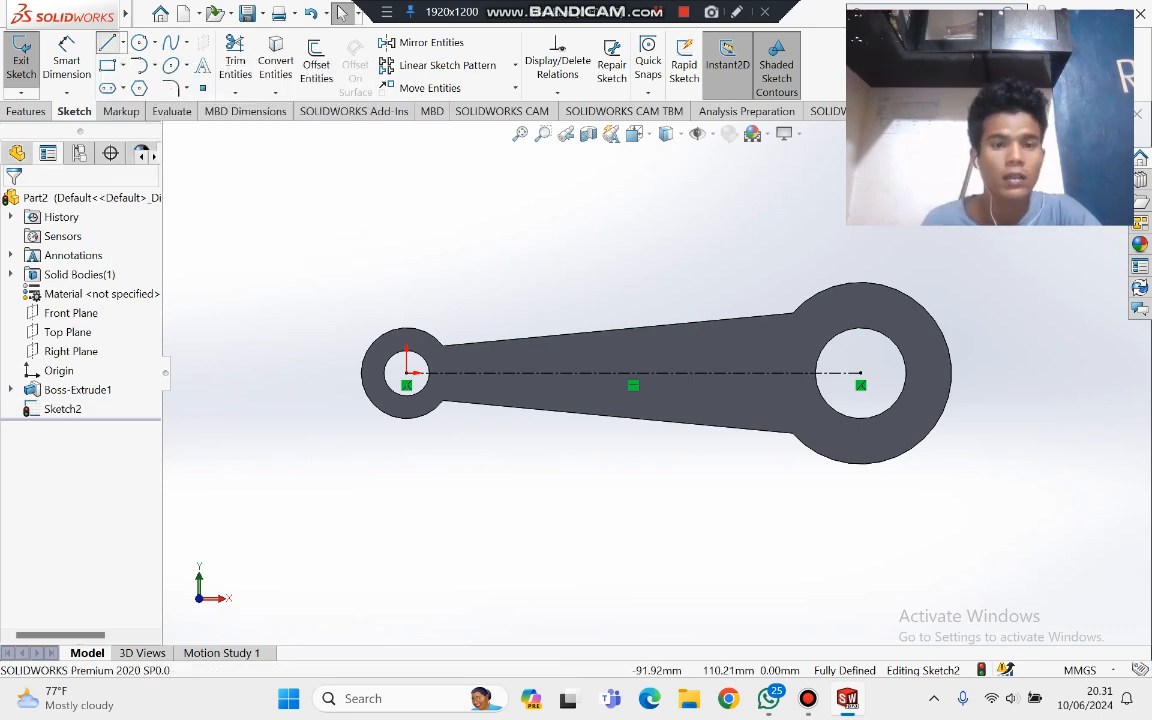
pyautogui.click(463, 344)
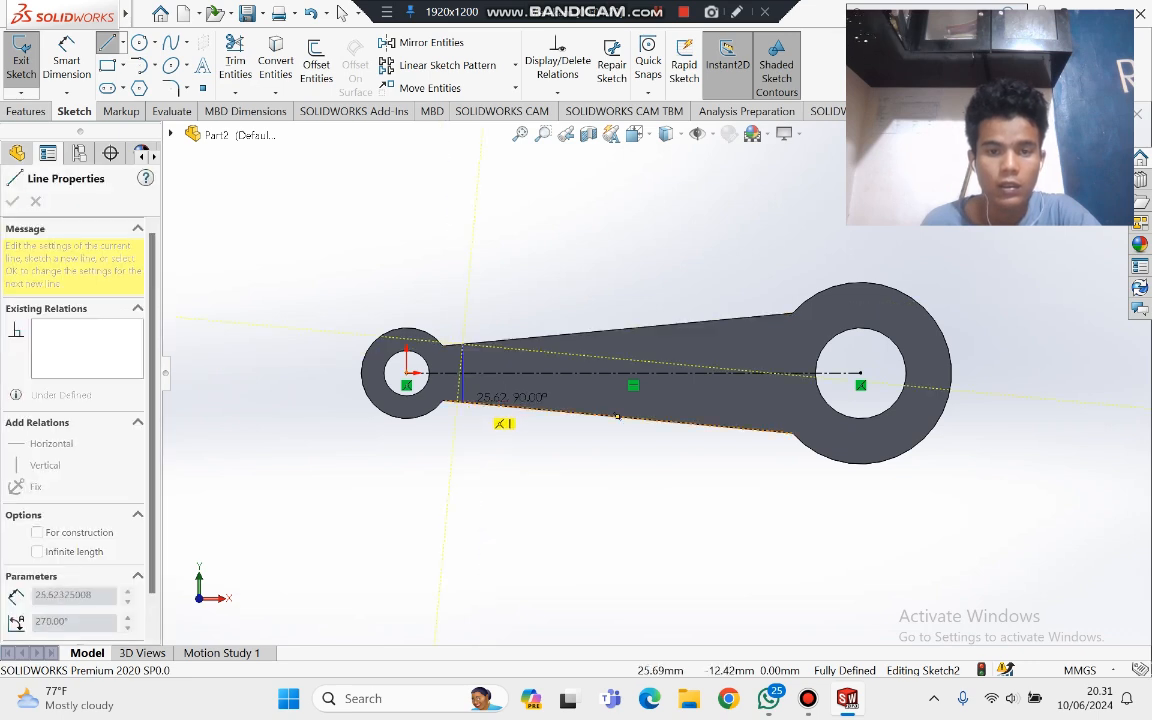
pyautogui.click(462, 413)
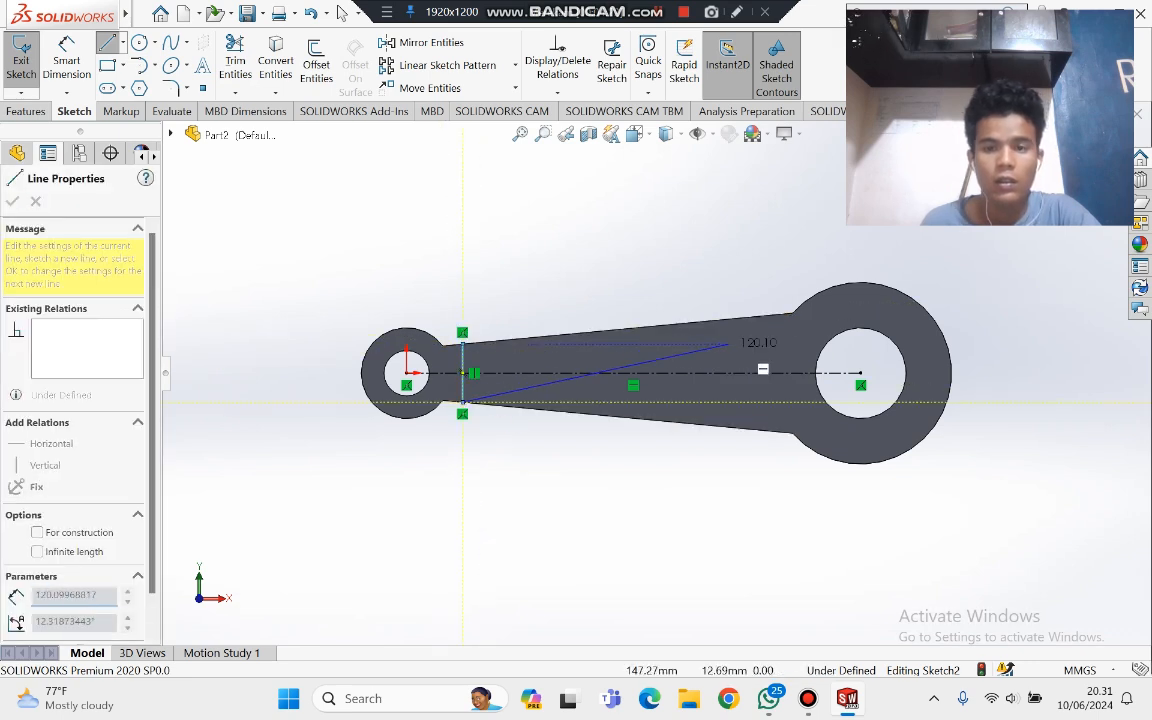
pyautogui.press('Escape')
pyautogui.press('Escape')
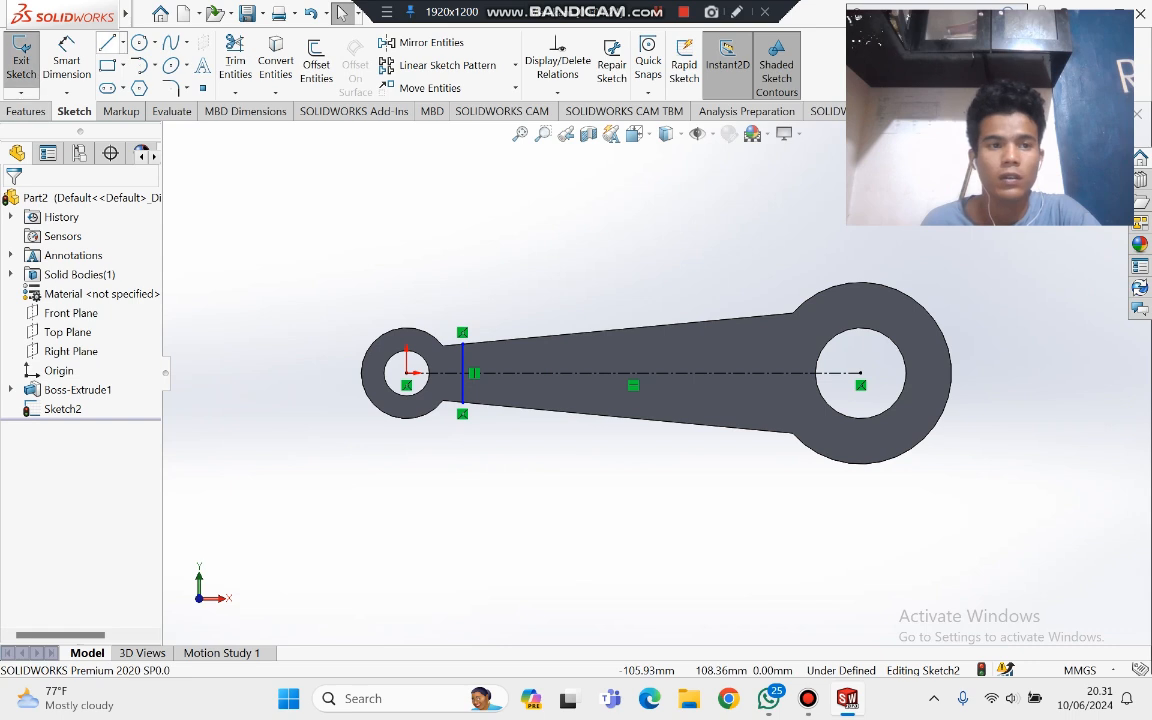
# Step: Draw a second vertical line about 52 mm long between the arm's sloping edges, just before the large end
pyautogui.click(107, 43)
pyautogui.click(779, 318)
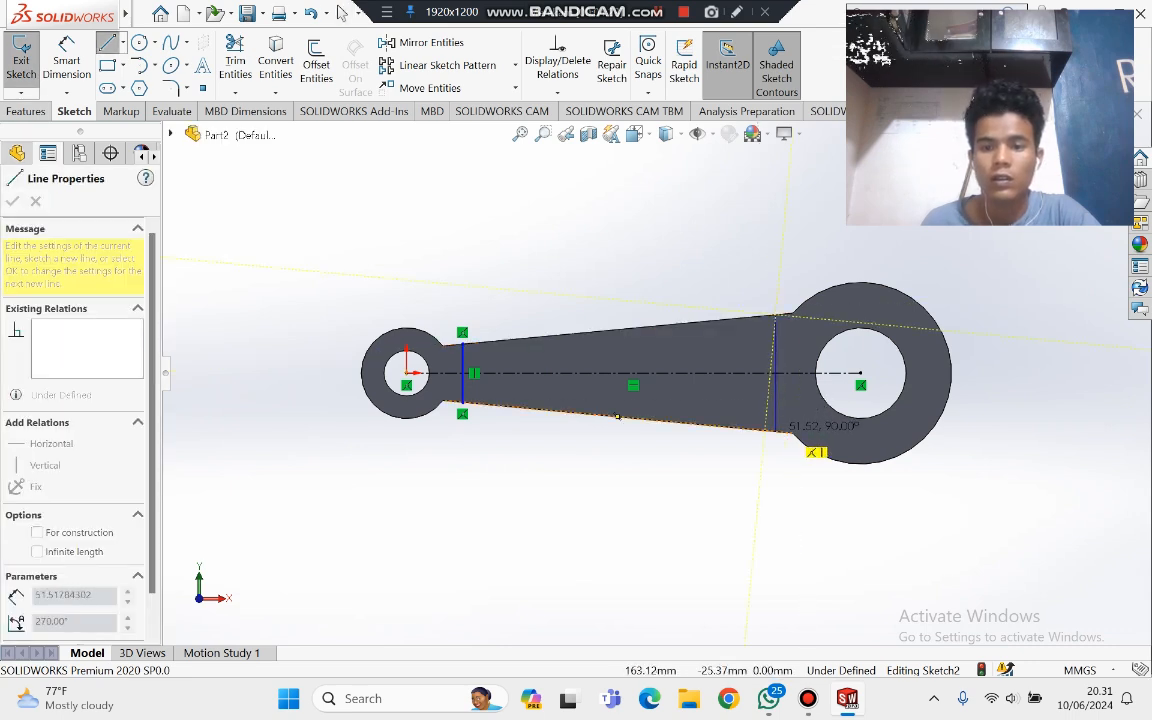
pyautogui.click(775, 443)
pyautogui.click(342, 12)
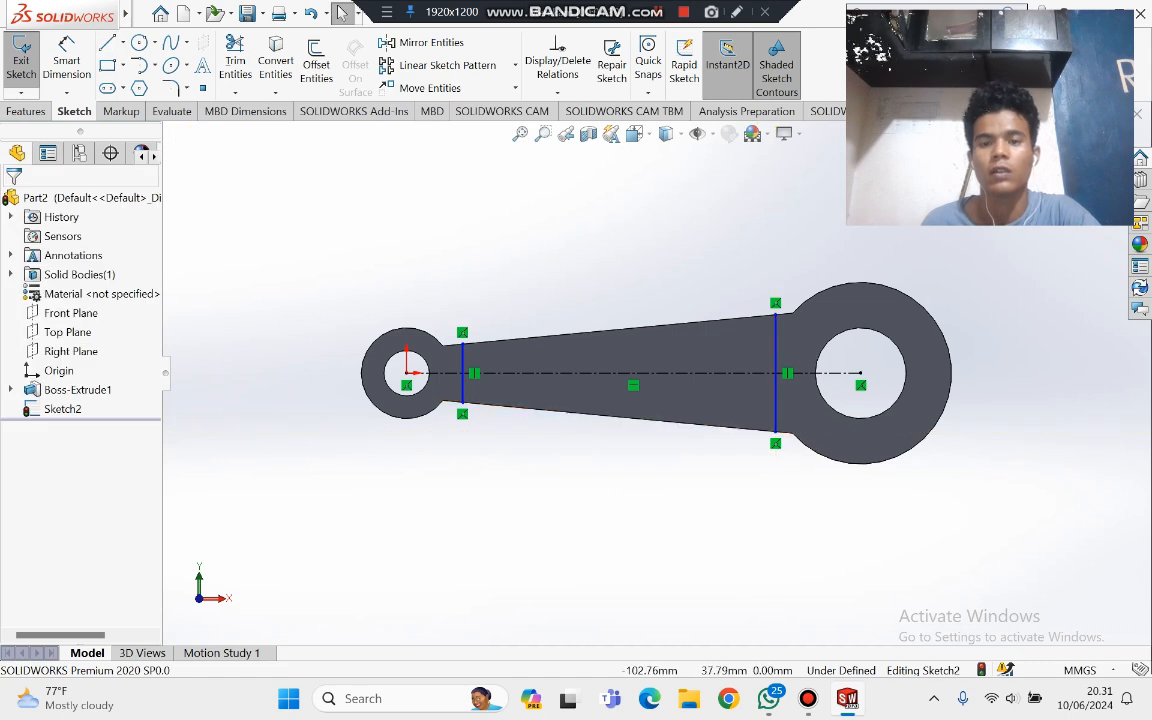
# Step: Draw circles of about 10 mm and 14 mm radius centred where the small-end and large-end vertical lines cross the centerline
pyautogui.click(139, 42)
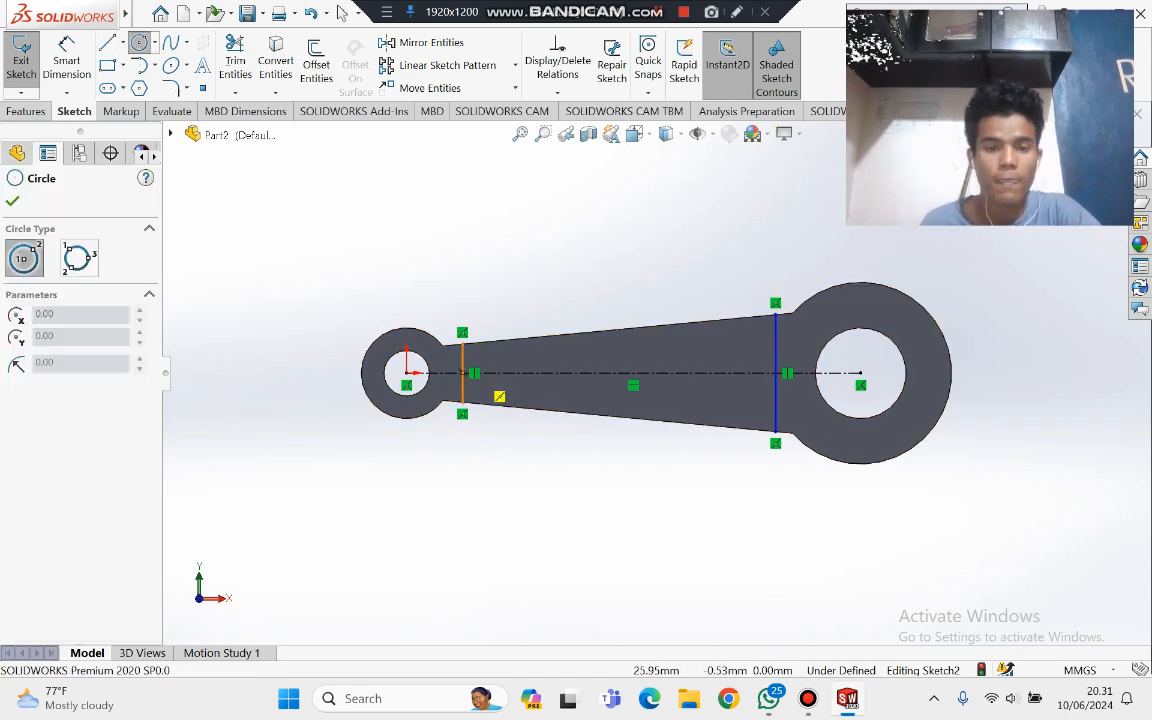
pyautogui.click(462, 372)
pyautogui.click(485, 372)
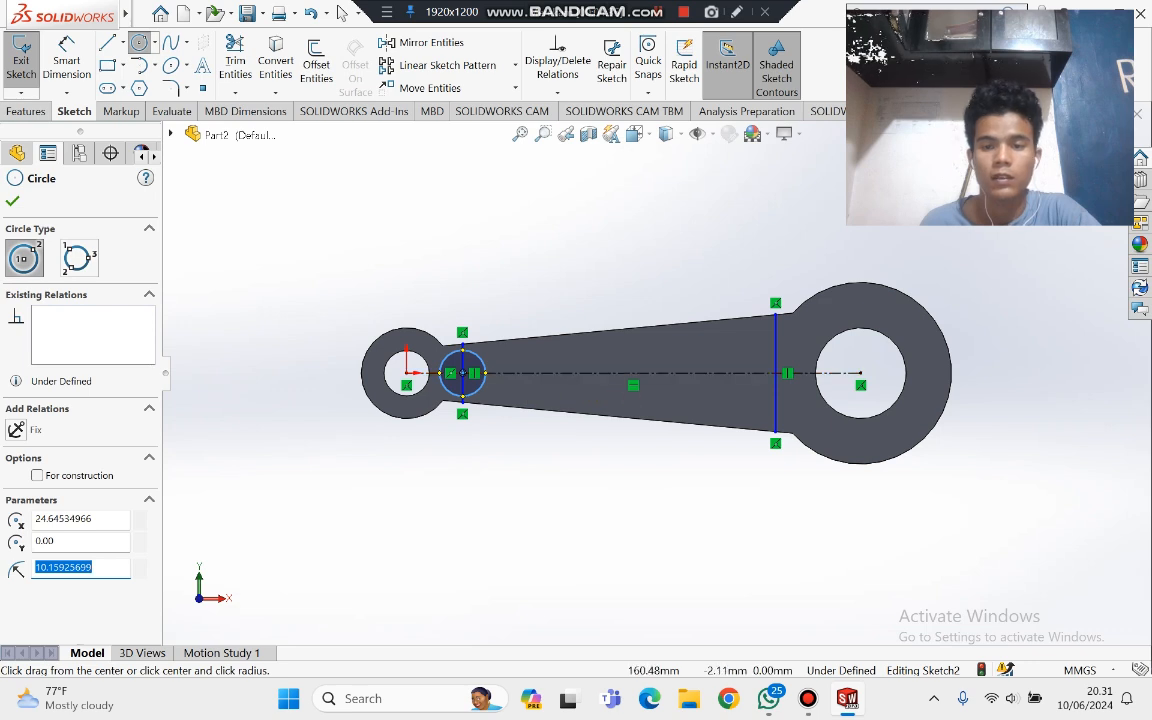
pyautogui.click(776, 373)
pyautogui.click(798, 395)
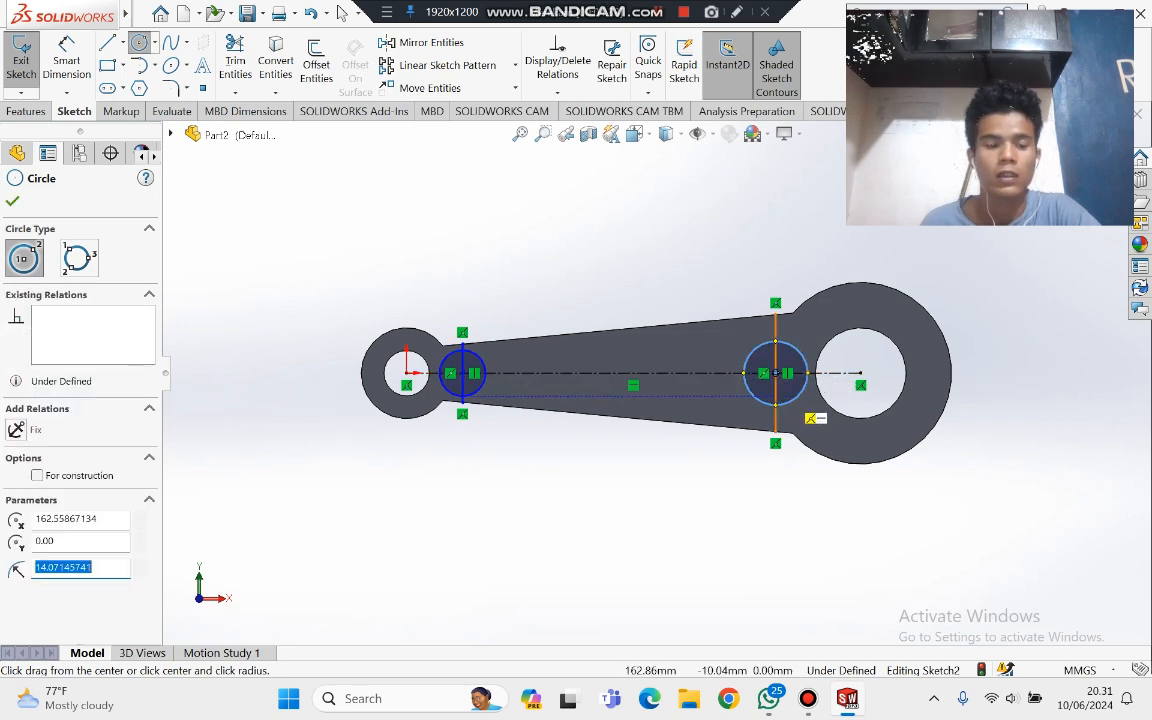
pyautogui.press('Escape')
# Step: Dimension the circle near the small end to a diameter of 10 mm
pyautogui.click(66, 65)
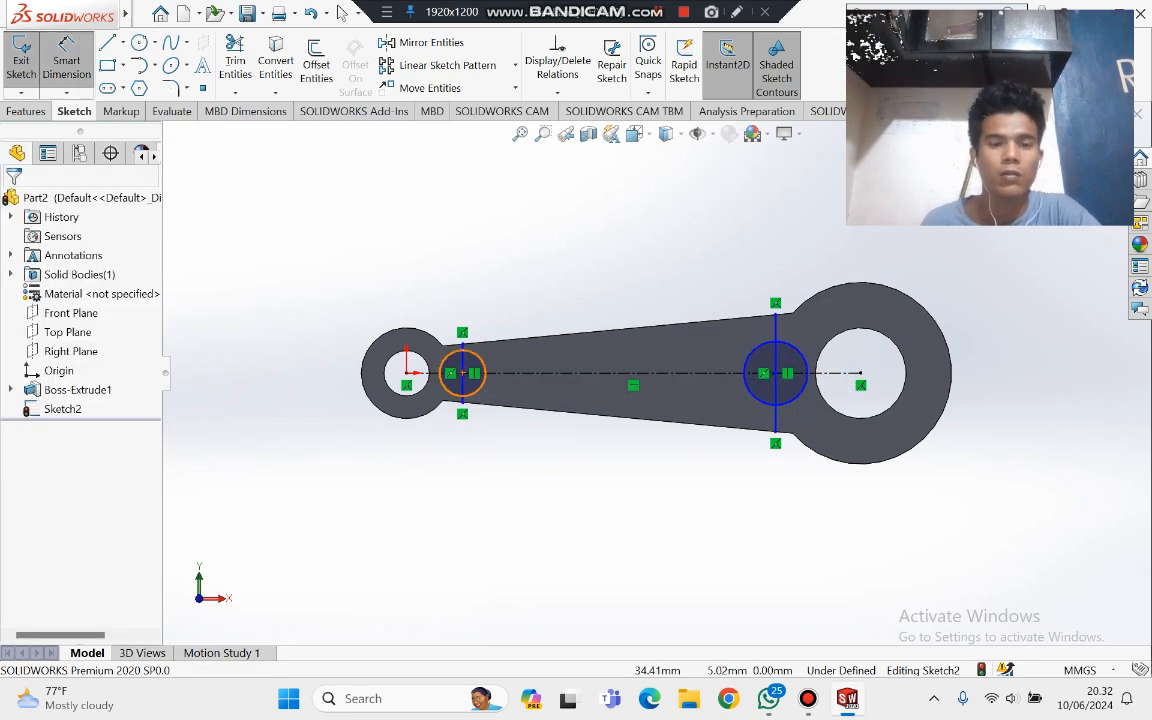
pyautogui.click(484, 373)
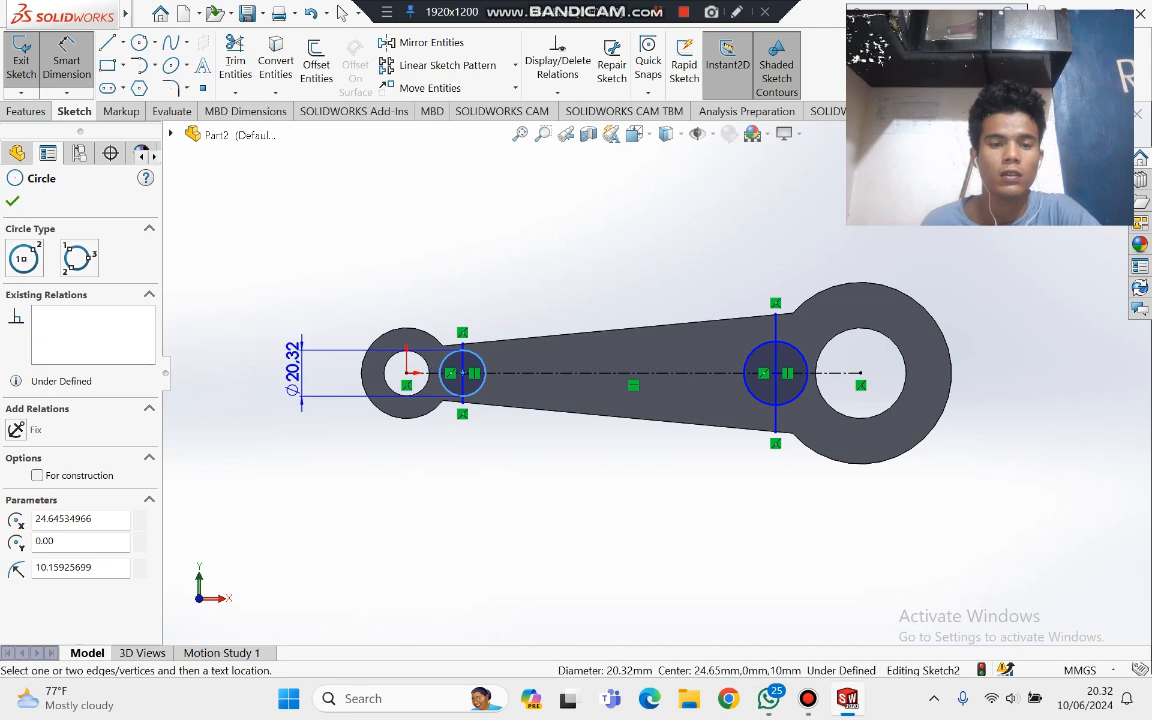
pyautogui.click(300, 364)
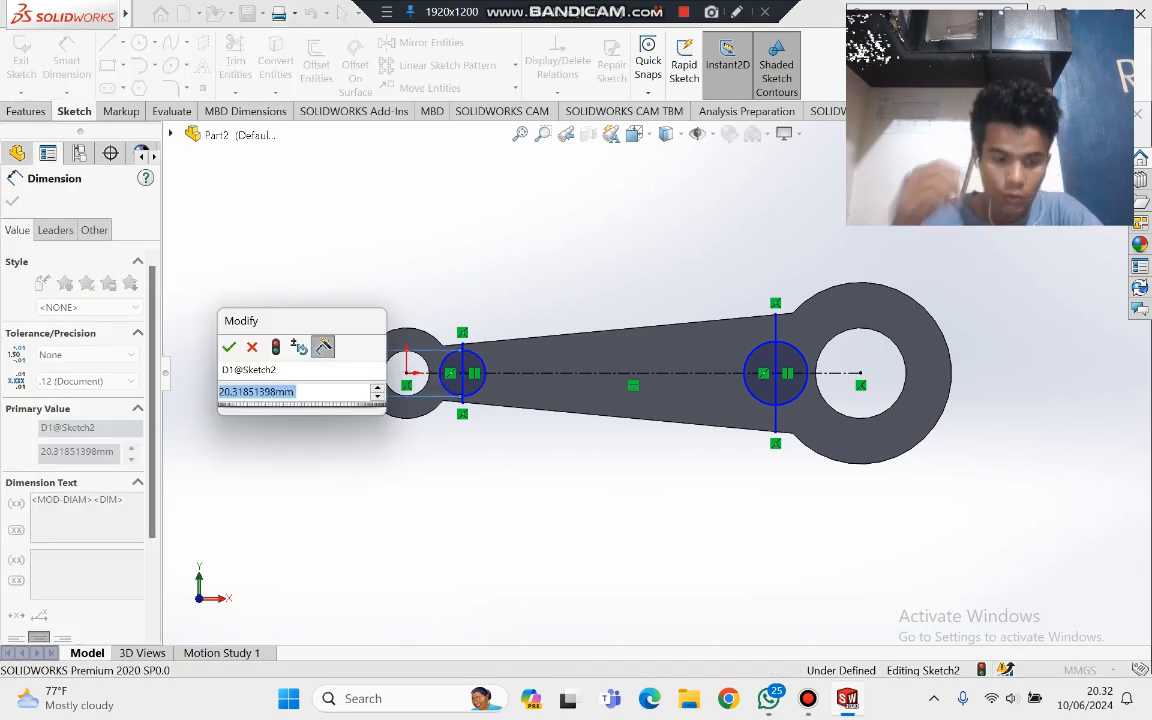
pyautogui.write('10')
pyautogui.press('Return')
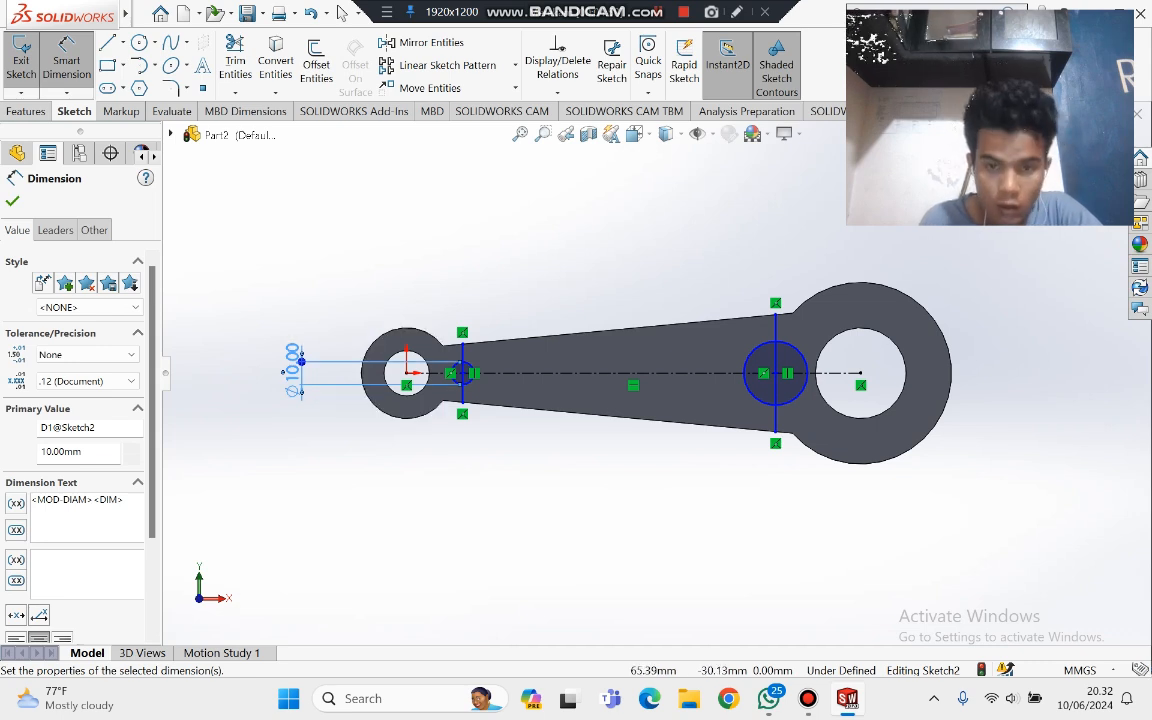
# Step: Dimension the circle near the large end to a diameter of 20 mm
pyautogui.scroll(-3, 641, 386)
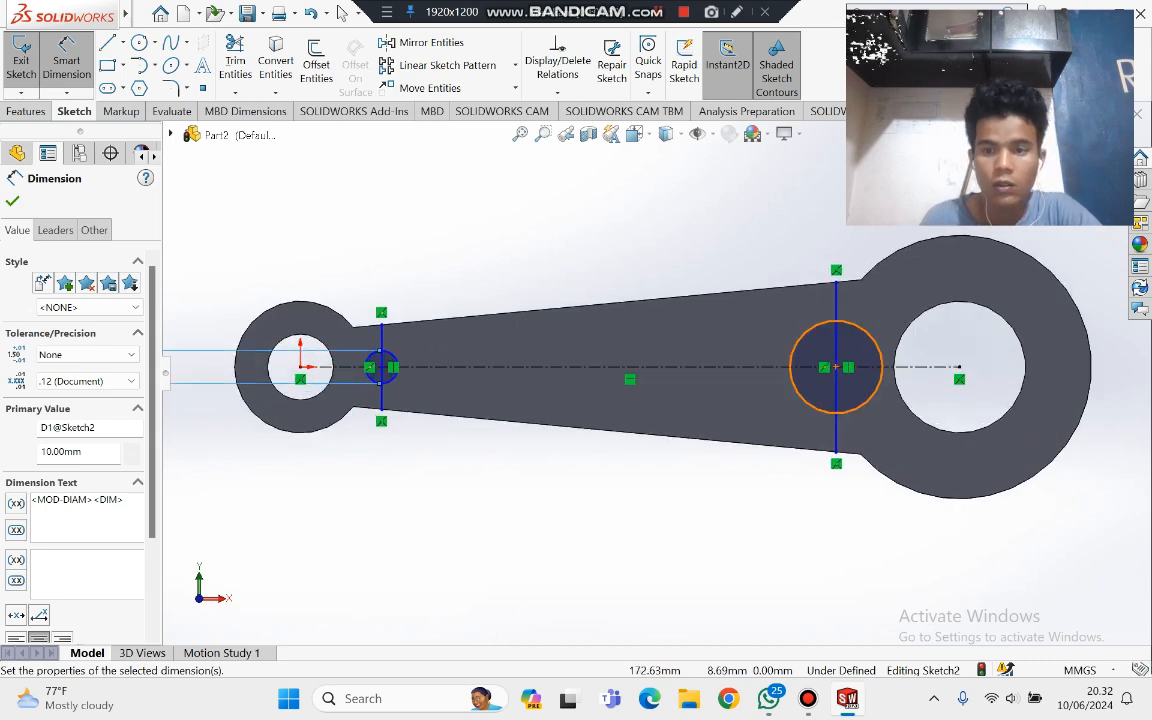
pyautogui.click(878, 345)
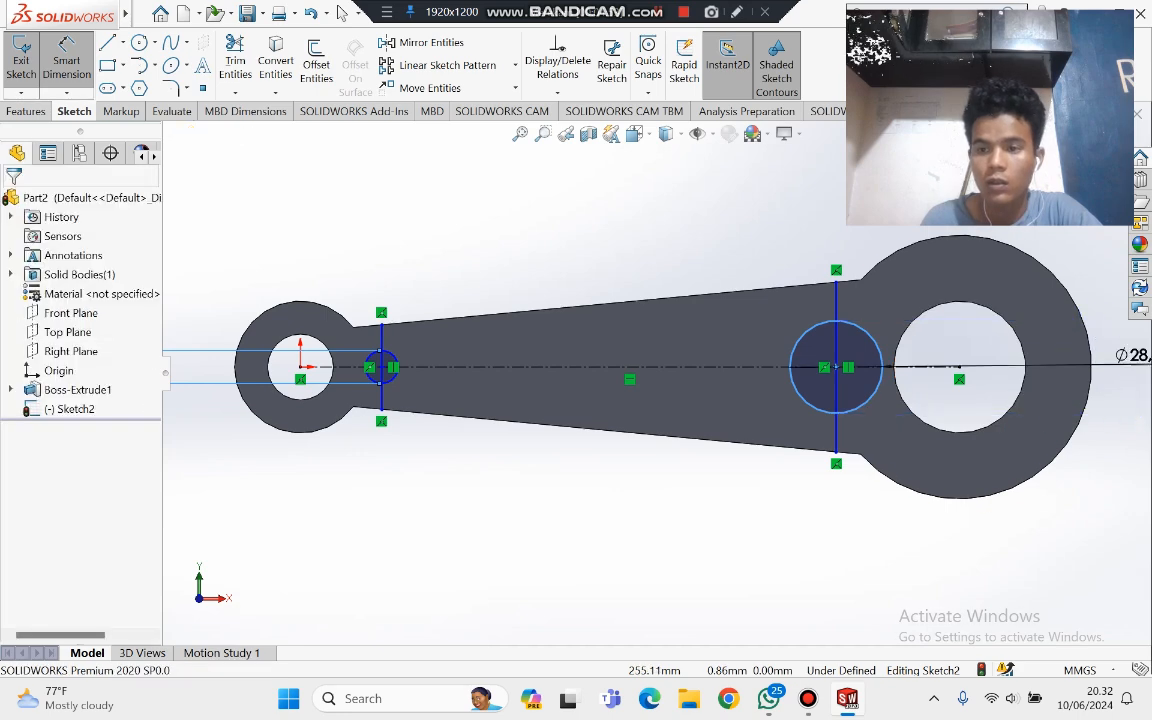
pyautogui.click(1134, 364)
pyautogui.write('20')
pyautogui.press('Return')
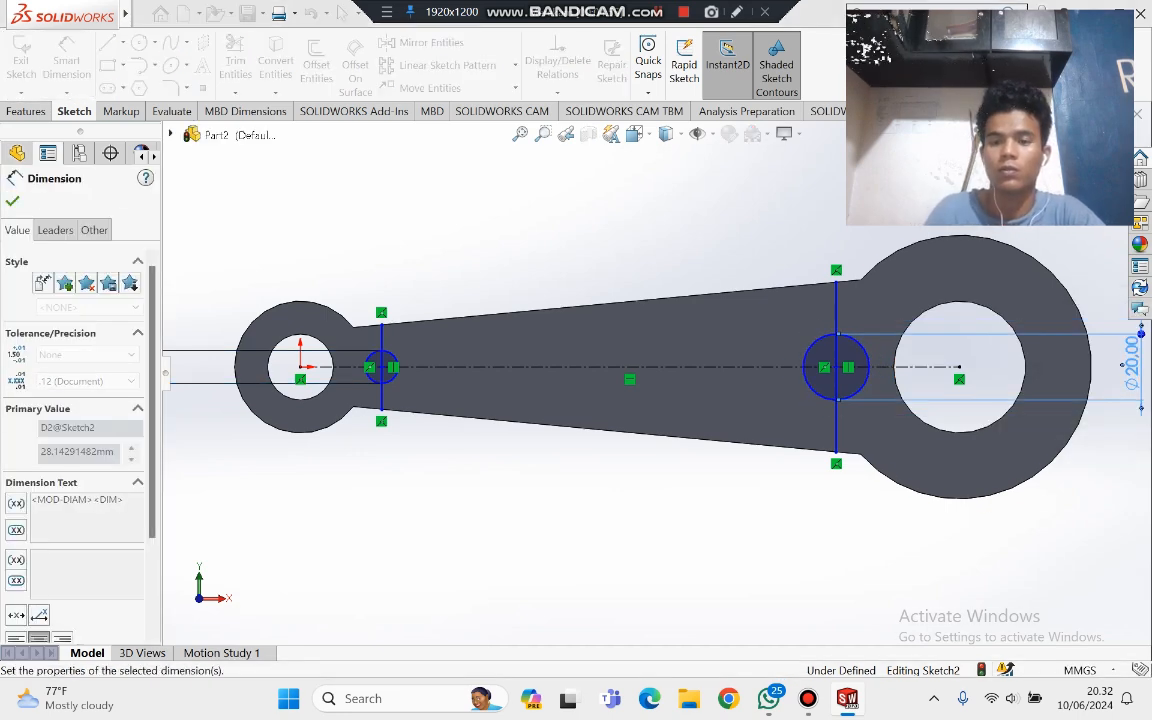
pyautogui.click(342, 12)
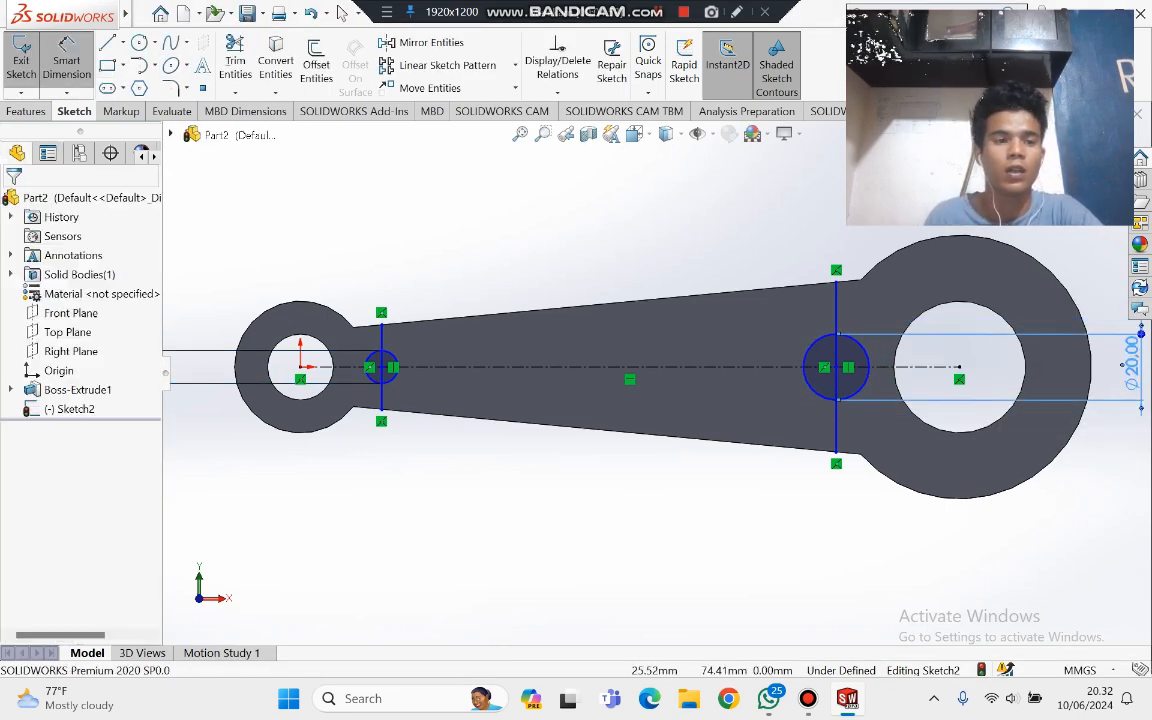
pyautogui.press('f')
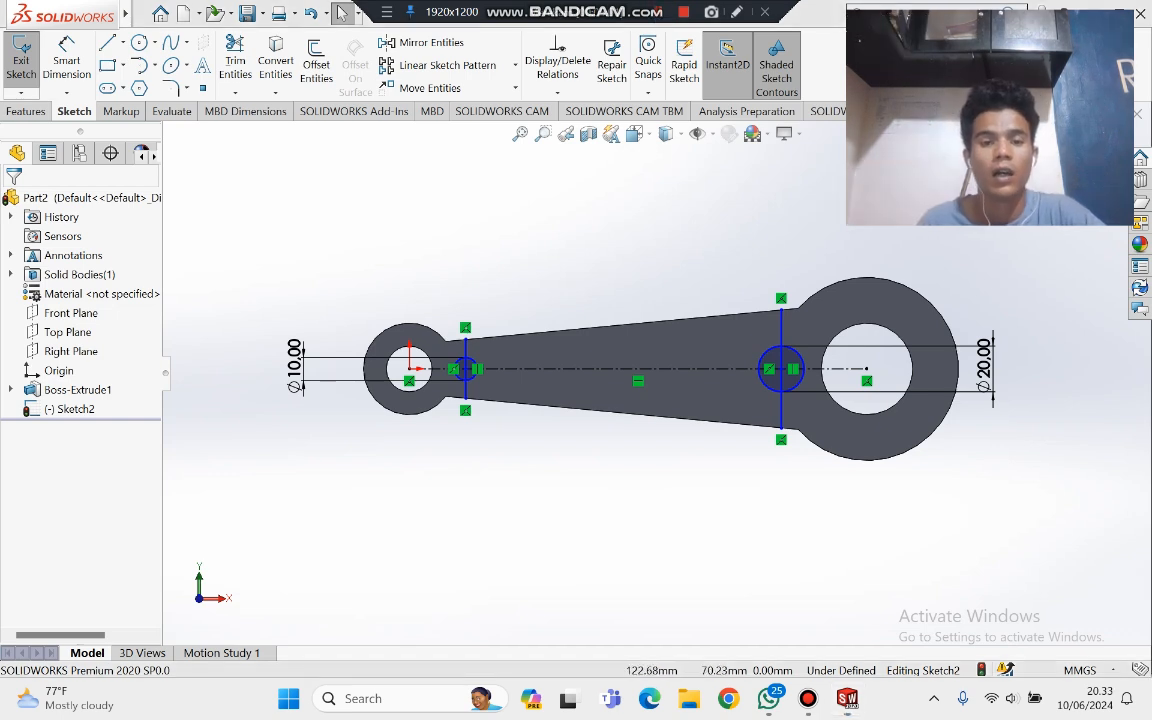
# Step: Draw a 3 Point Arc of about 7 mm radius between the 10 mm circle's upper and lower points, bulging toward the small end
pyautogui.scroll(-3, 529, 341)
pyautogui.scroll(-1, 375, 405)
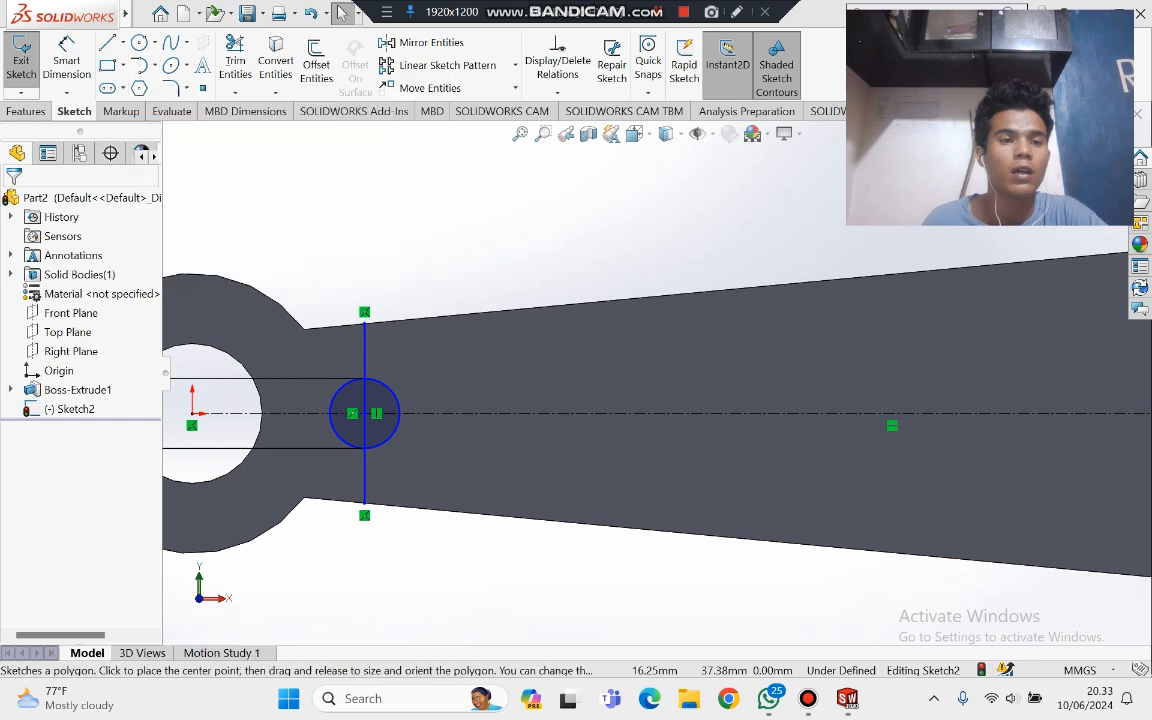
pyautogui.click(155, 66)
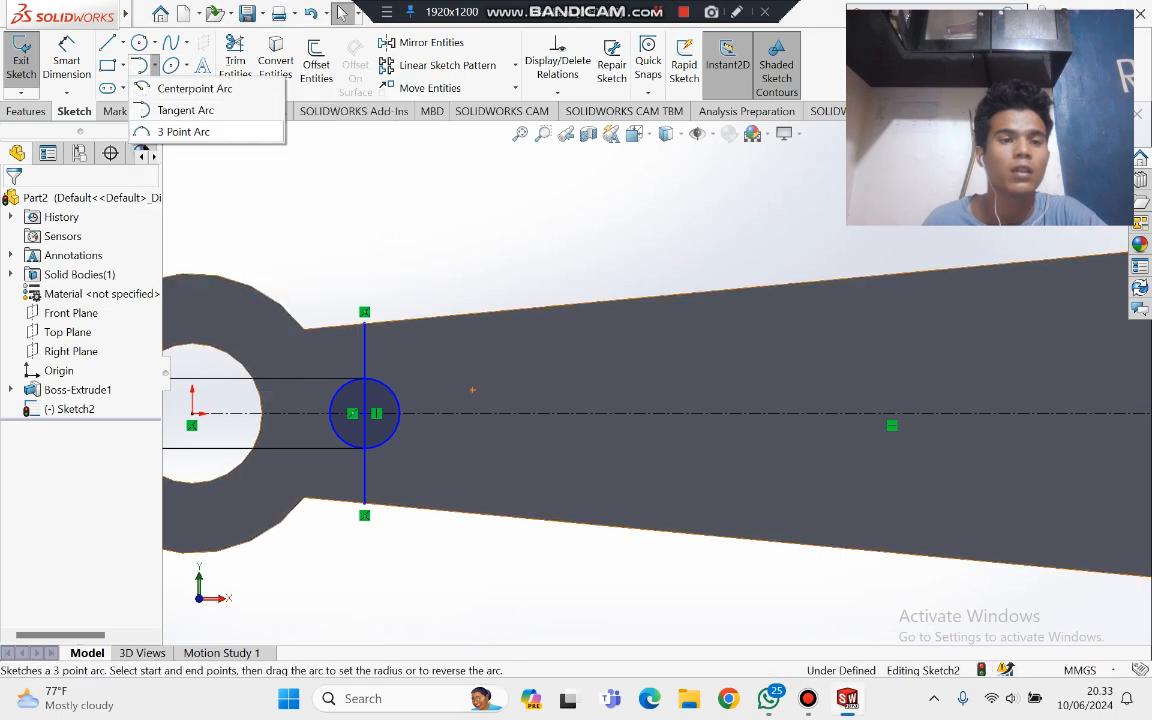
pyautogui.click(187, 131)
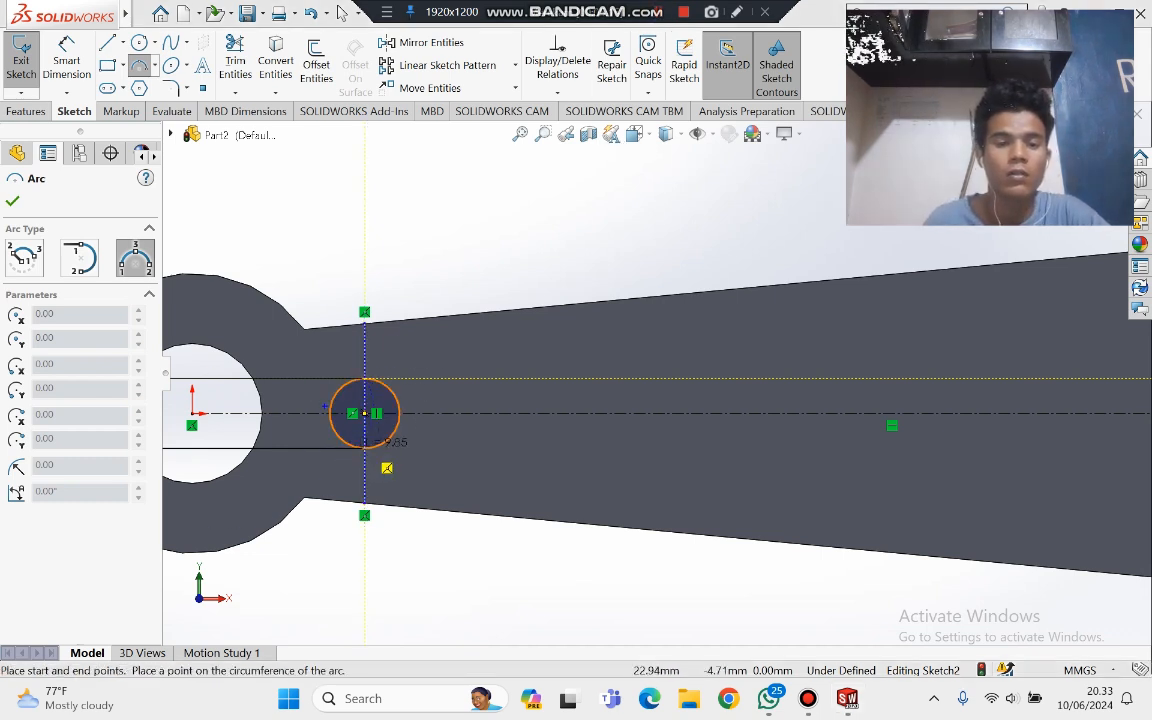
pyautogui.click(372, 437)
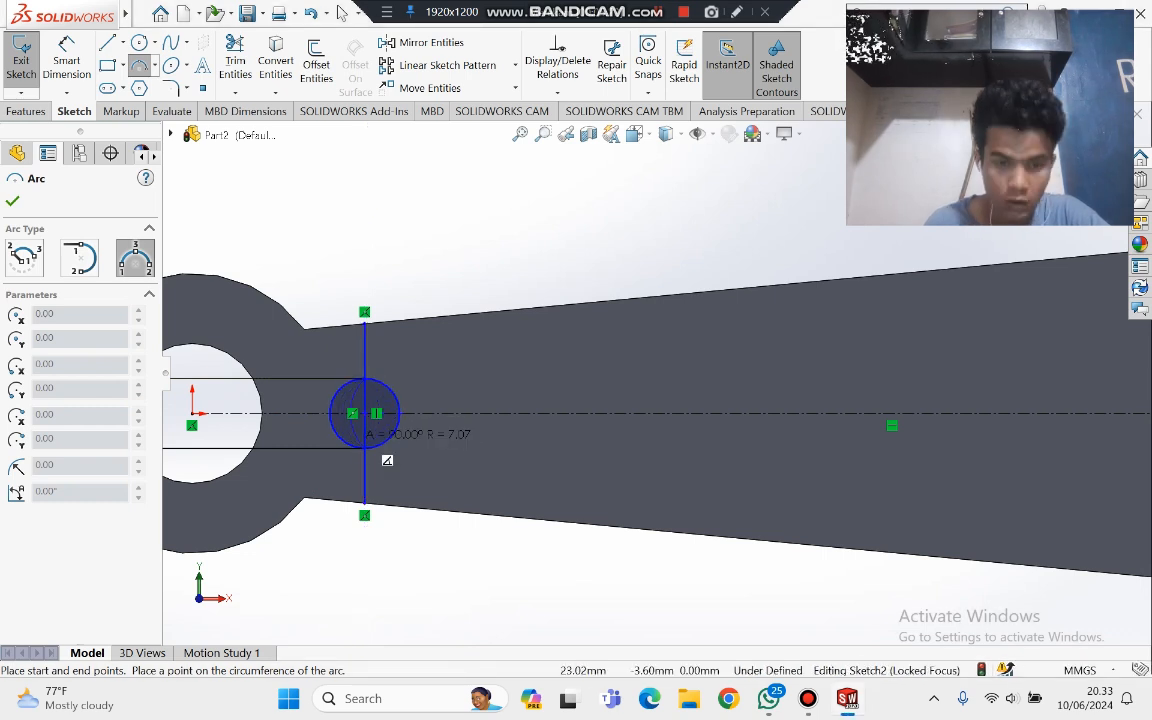
pyautogui.click(353, 438)
# Step: Draw a matching 3 Point Arc between the 20 mm circle's upper and lower points, bulging toward the small end
pyautogui.scroll(2, 876, 371)
pyautogui.scroll(-5, 1010, 425)
pyautogui.scroll(5, 1017, 410)
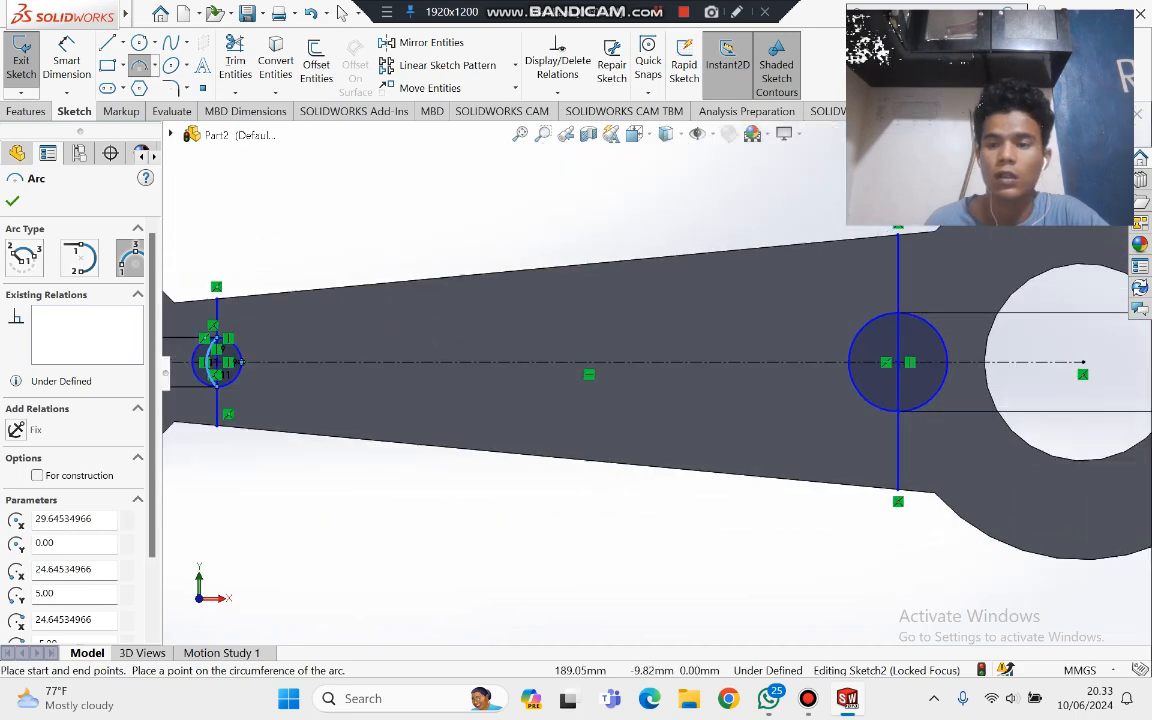
pyautogui.scroll(-2, 1030, 411)
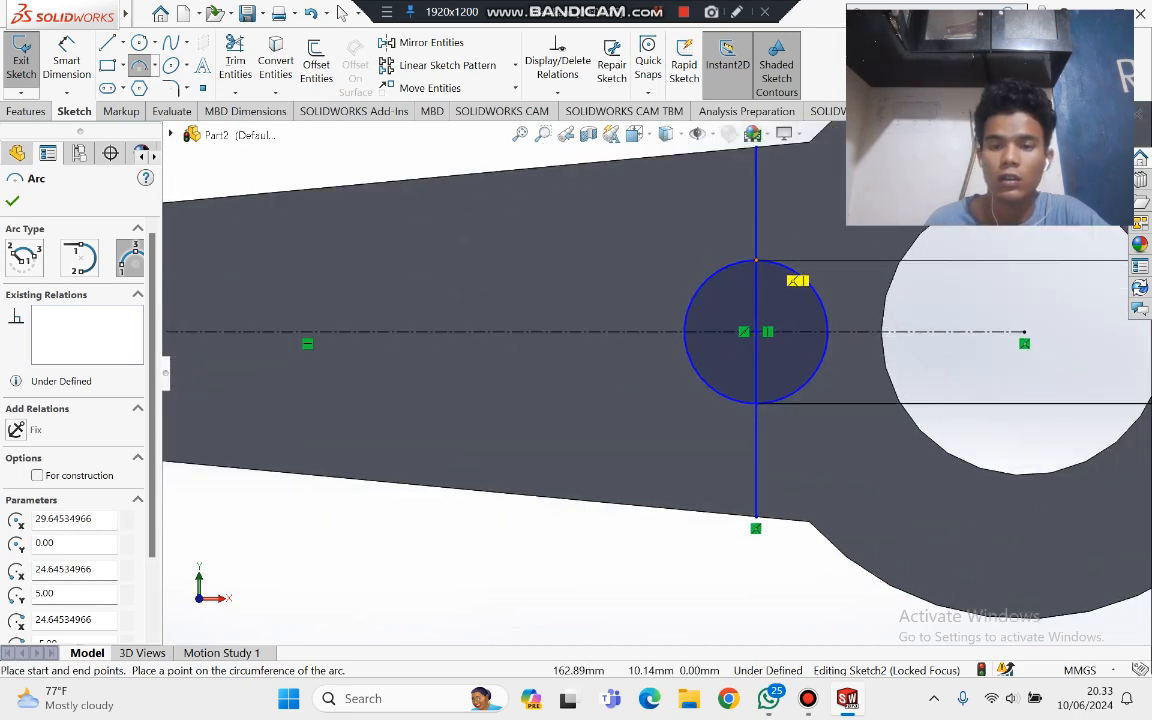
pyautogui.click(755, 260)
pyautogui.click(757, 404)
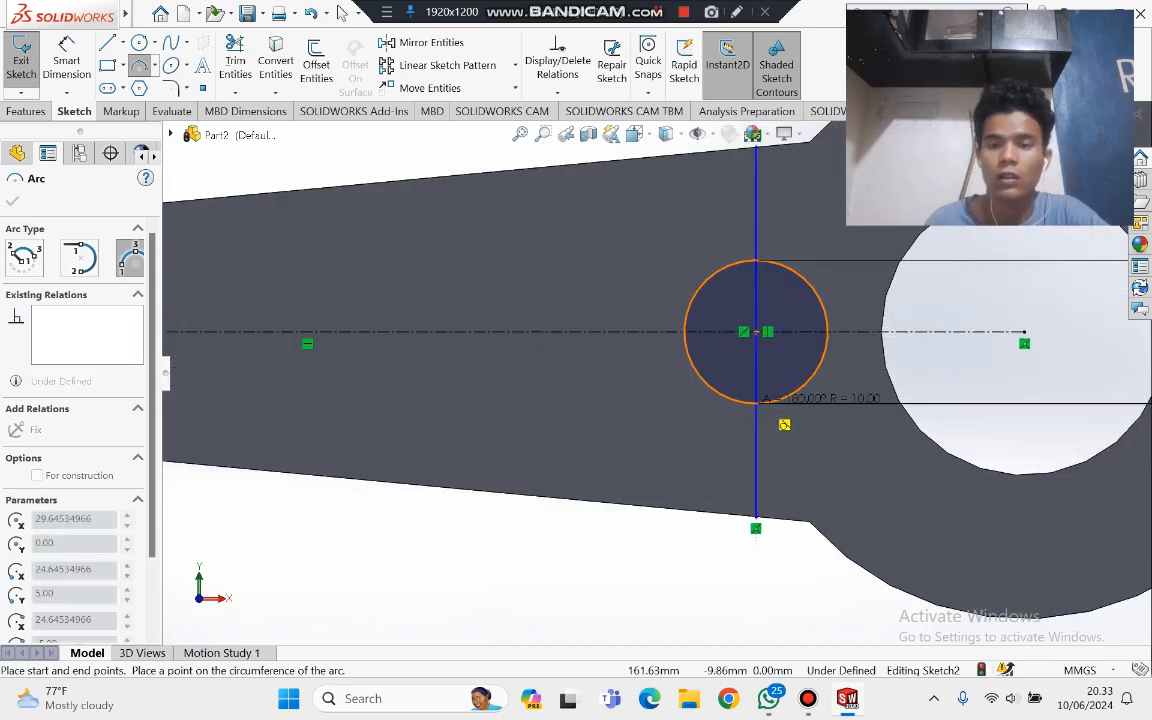
pyautogui.click(736, 377)
pyautogui.scroll(3, 735, 377)
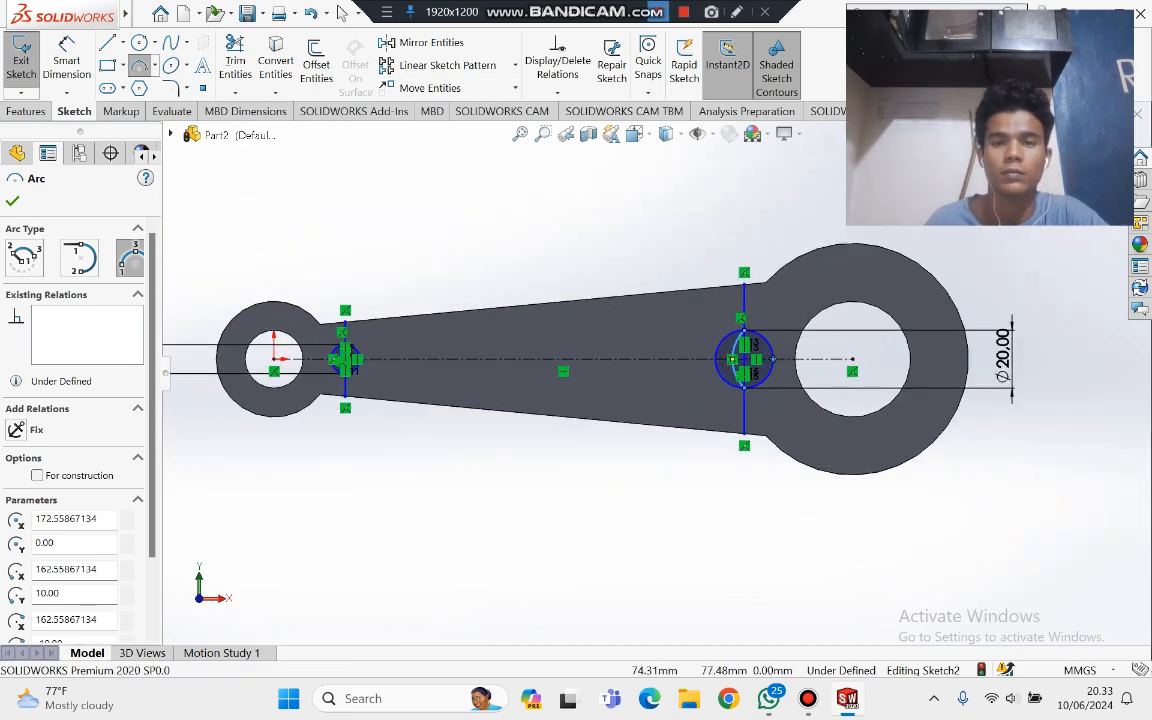
pyautogui.scroll(-4, 238, 387)
pyautogui.scroll(-4, 450, 320)
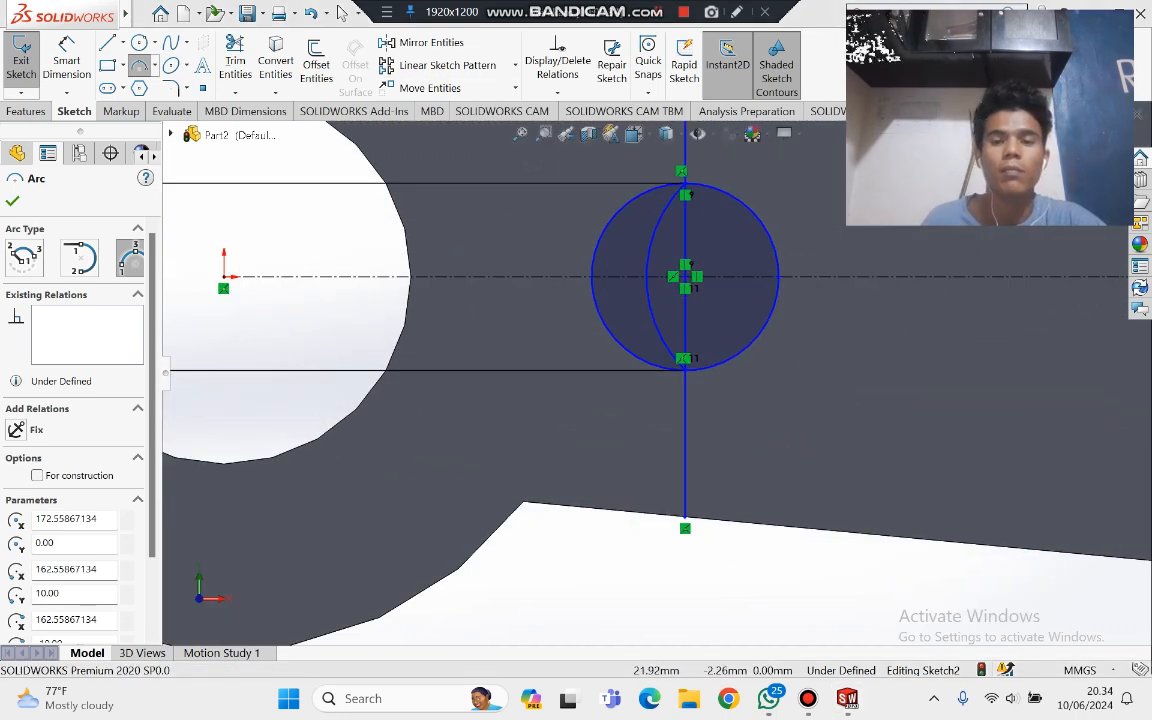
pyautogui.scroll(2, 450, 320)
pyautogui.click(772, 343)
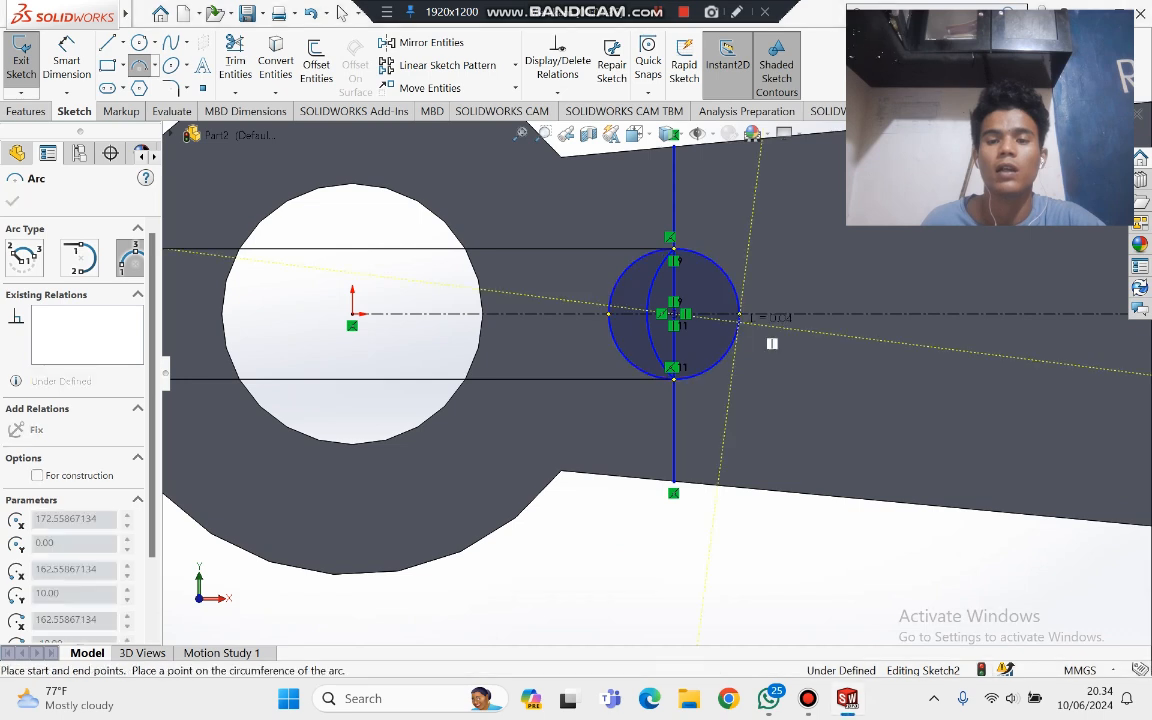
pyautogui.rightClick(741, 334)
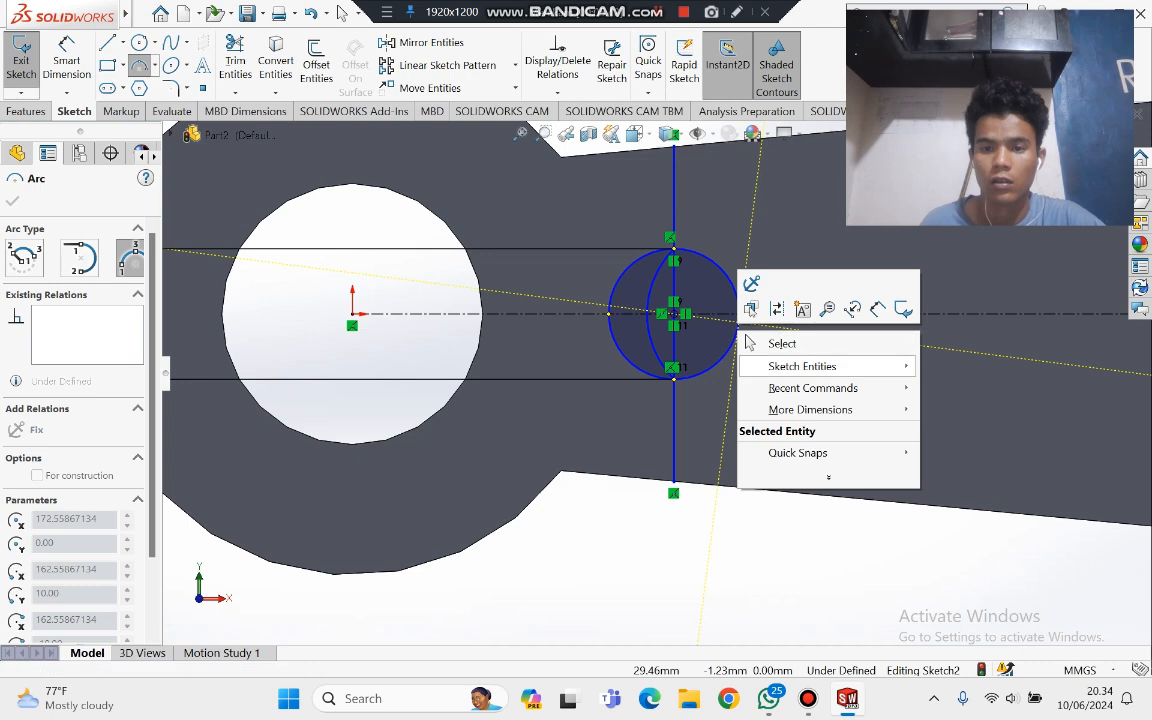
pyautogui.moveTo(802, 366)
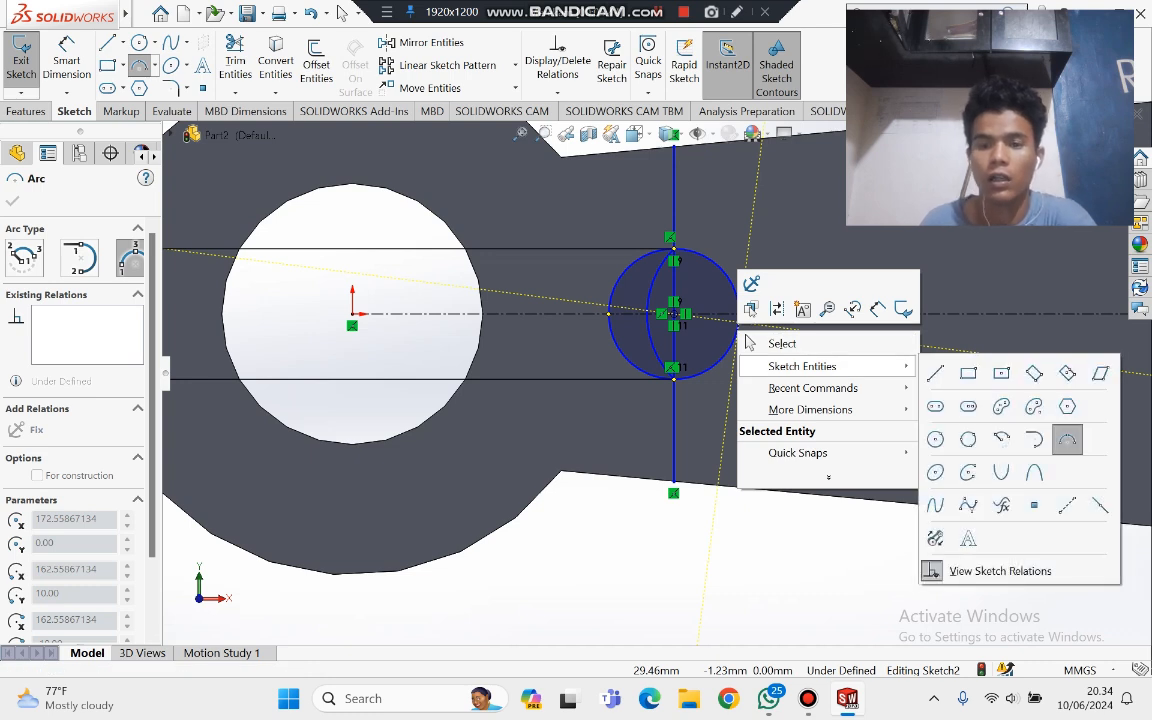
pyautogui.click(729, 348)
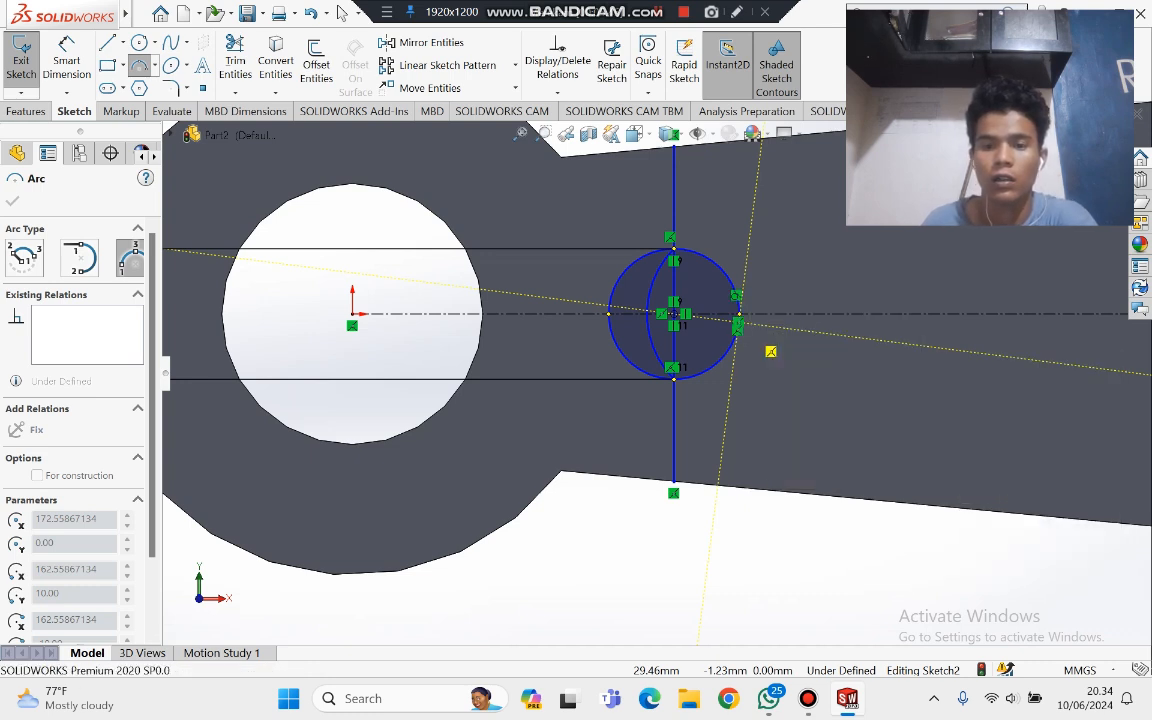
pyautogui.rightClick(731, 345)
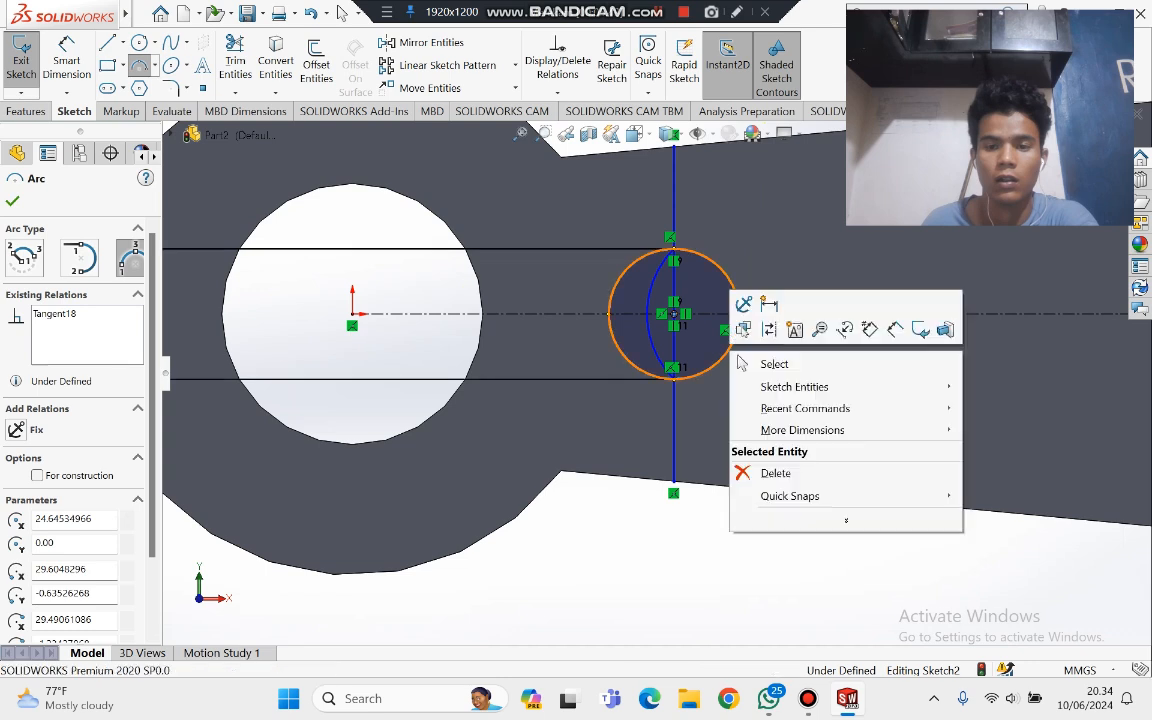
pyautogui.click(775, 472)
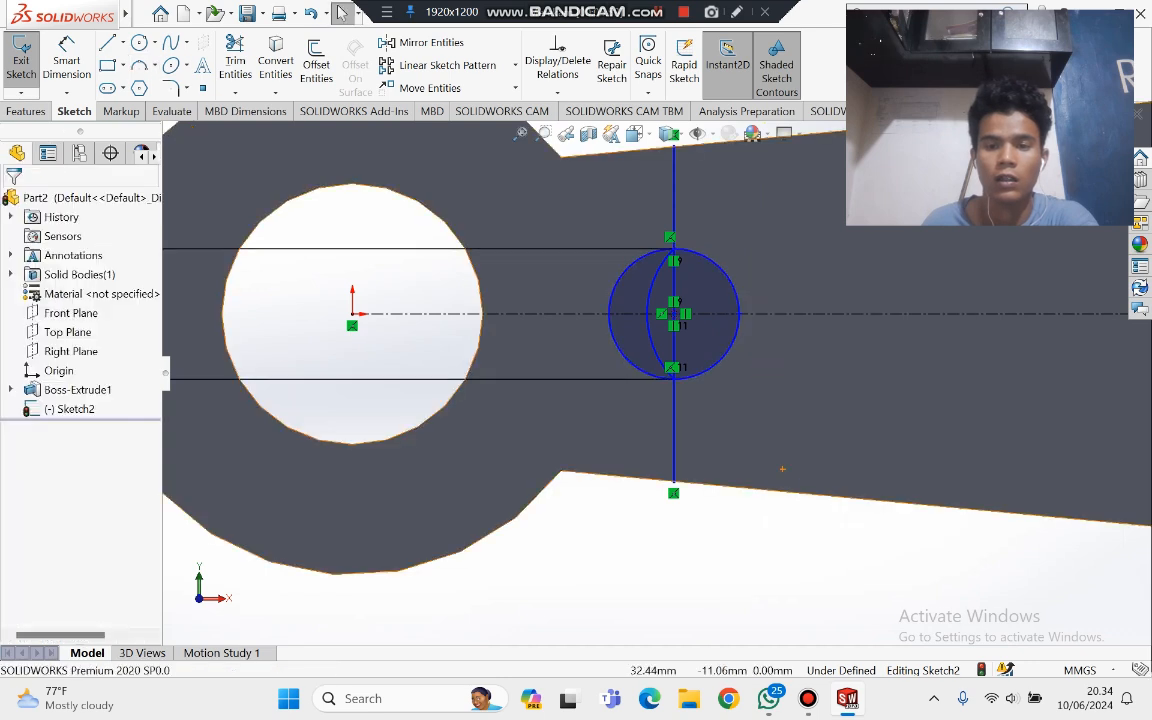
# Step: Delete the 10 mm circle near the small end together with its diameter dimension
pyautogui.click(728, 295)
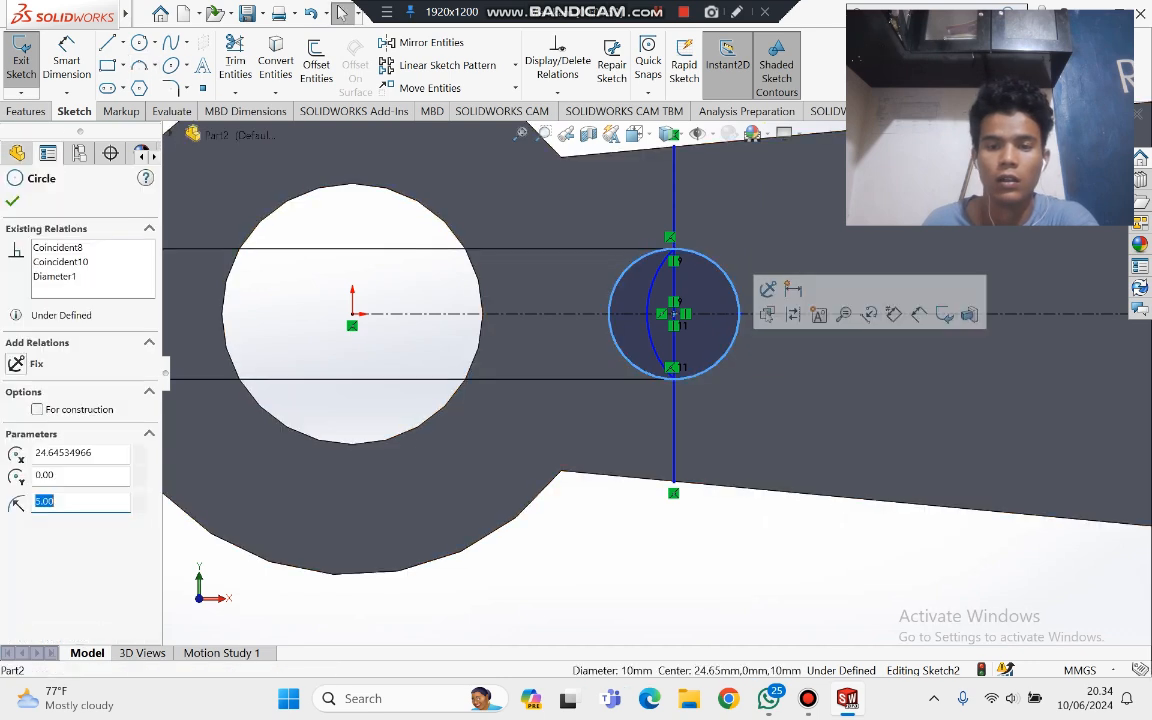
pyautogui.rightClick(728, 292)
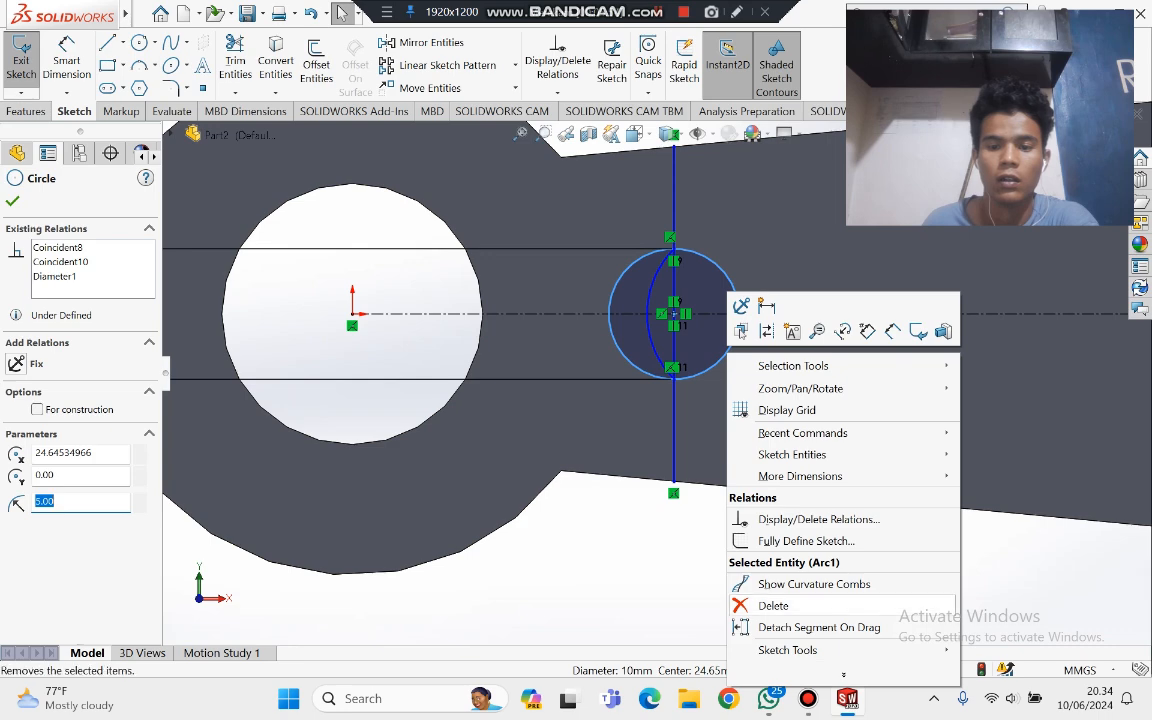
pyautogui.click(773, 605)
pyautogui.click(476, 348)
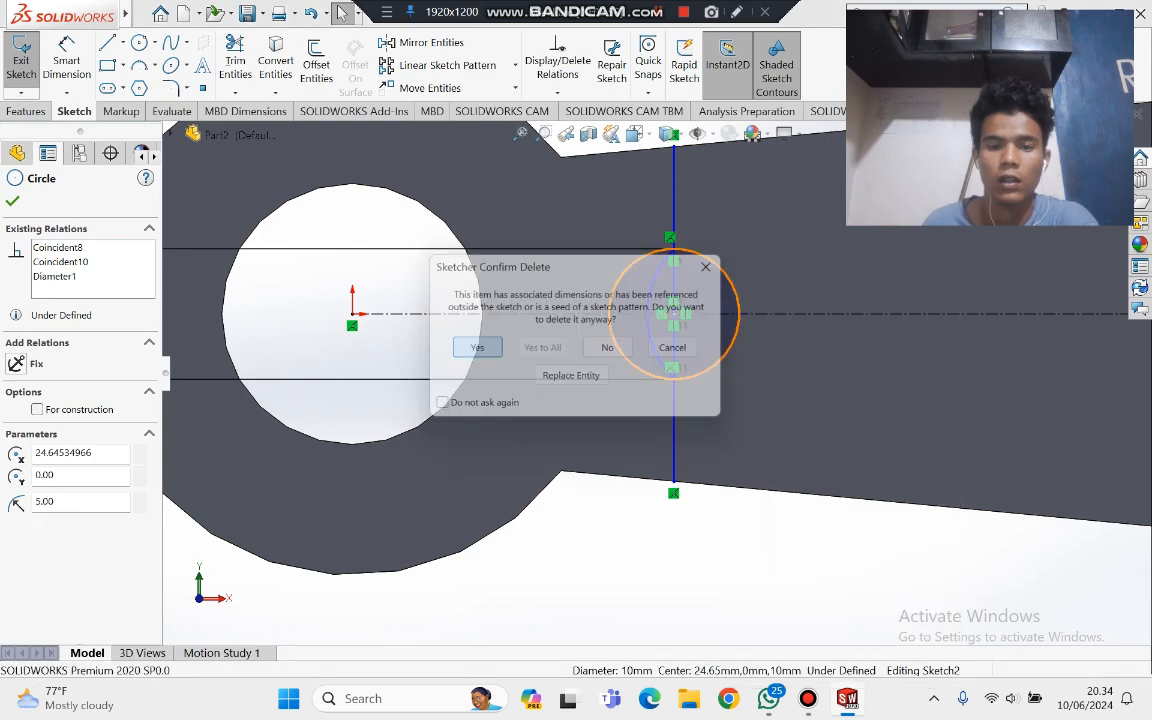
# Step: Delete the 20 mm circle near the large end together with its diameter dimension
pyautogui.scroll(2, 915, 372)
pyautogui.scroll(-3, 915, 372)
pyautogui.scroll(2, 915, 372)
pyautogui.scroll(-2, 915, 372)
pyautogui.scroll(-3, 915, 390)
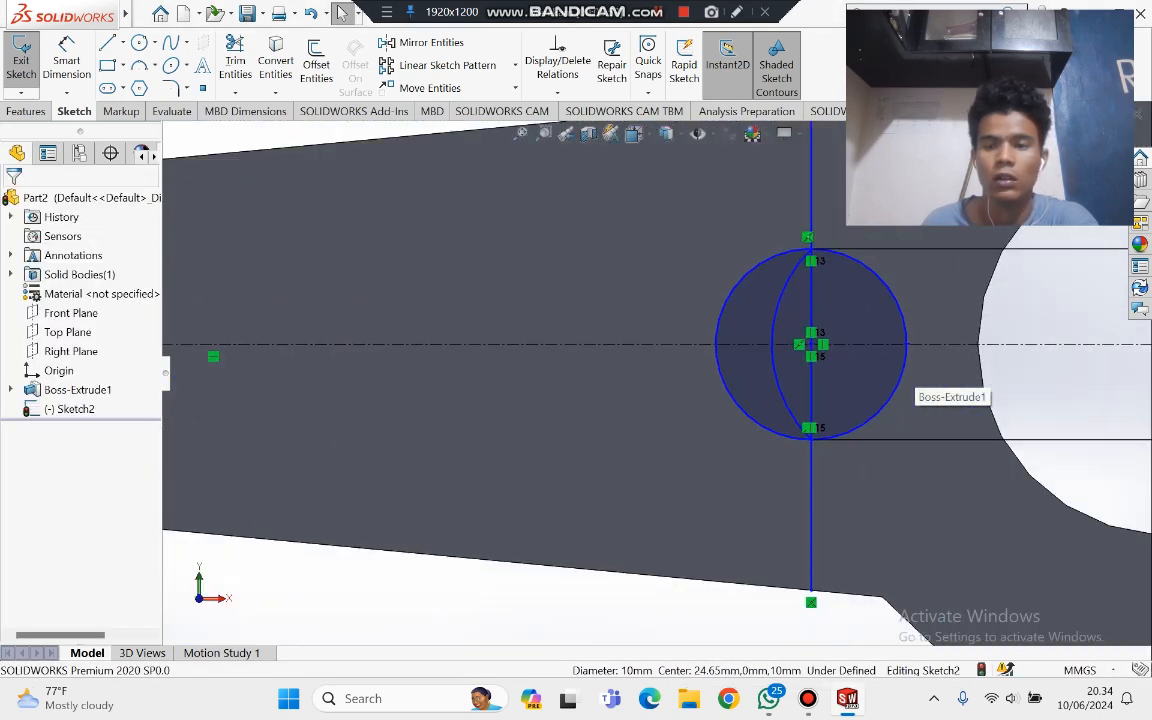
pyautogui.click(733, 290)
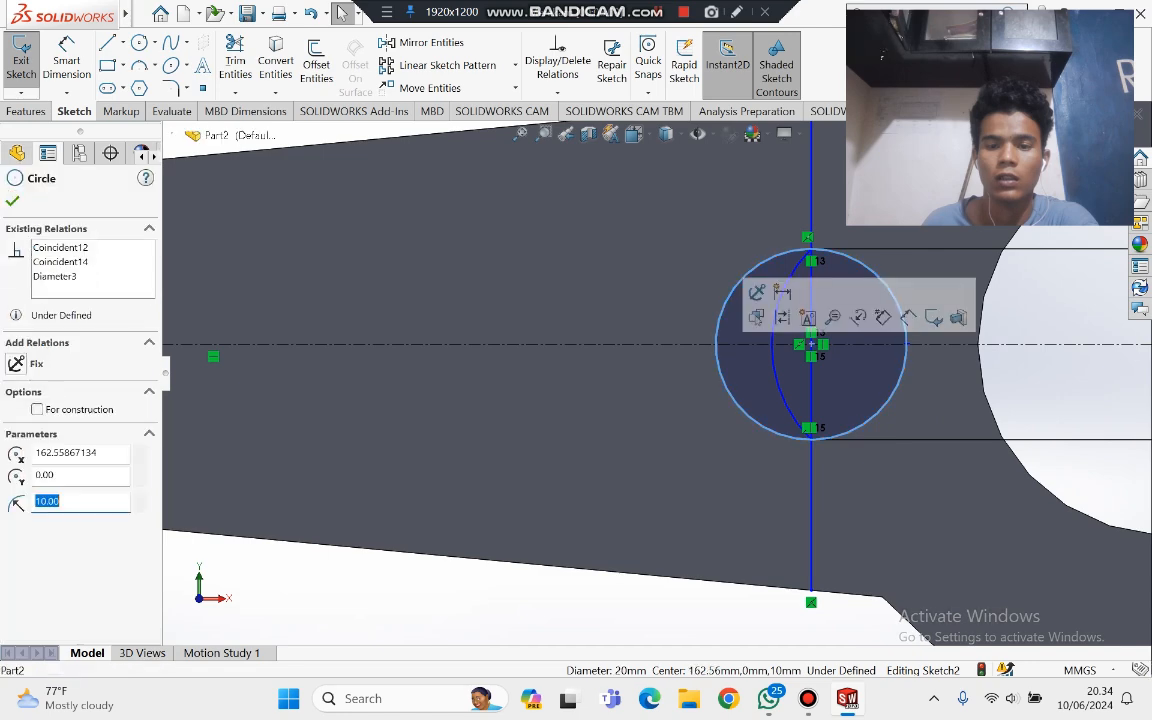
pyautogui.rightClick(720, 302)
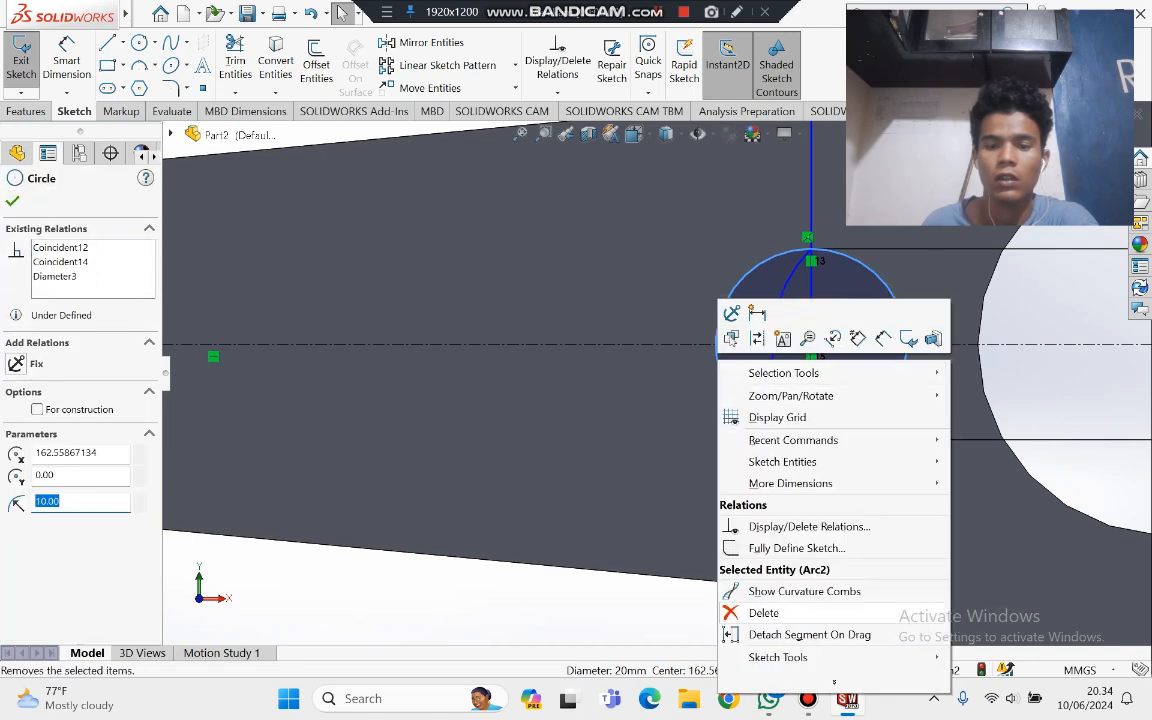
pyautogui.click(761, 612)
pyautogui.click(476, 348)
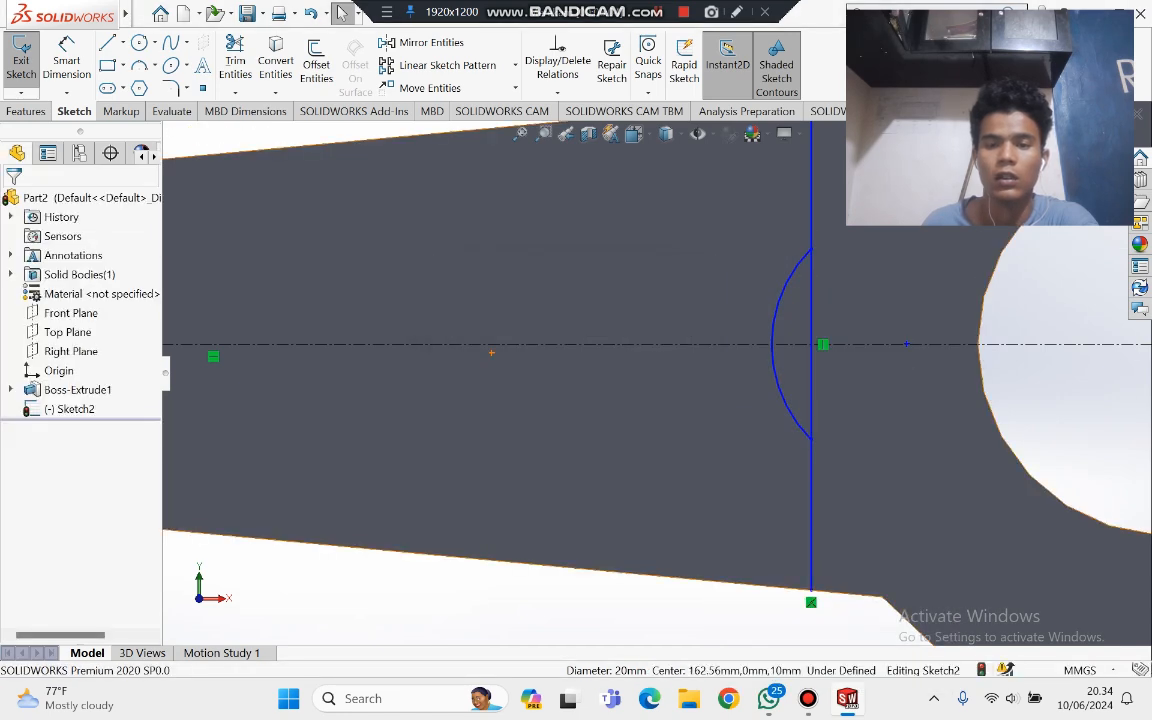
# Step: Draw two straight lines about 138 mm long joining the two arcs' upper endpoints and their lower endpoints
pyautogui.scroll(-1, 610, 374)
pyautogui.scroll(2, 610, 374)
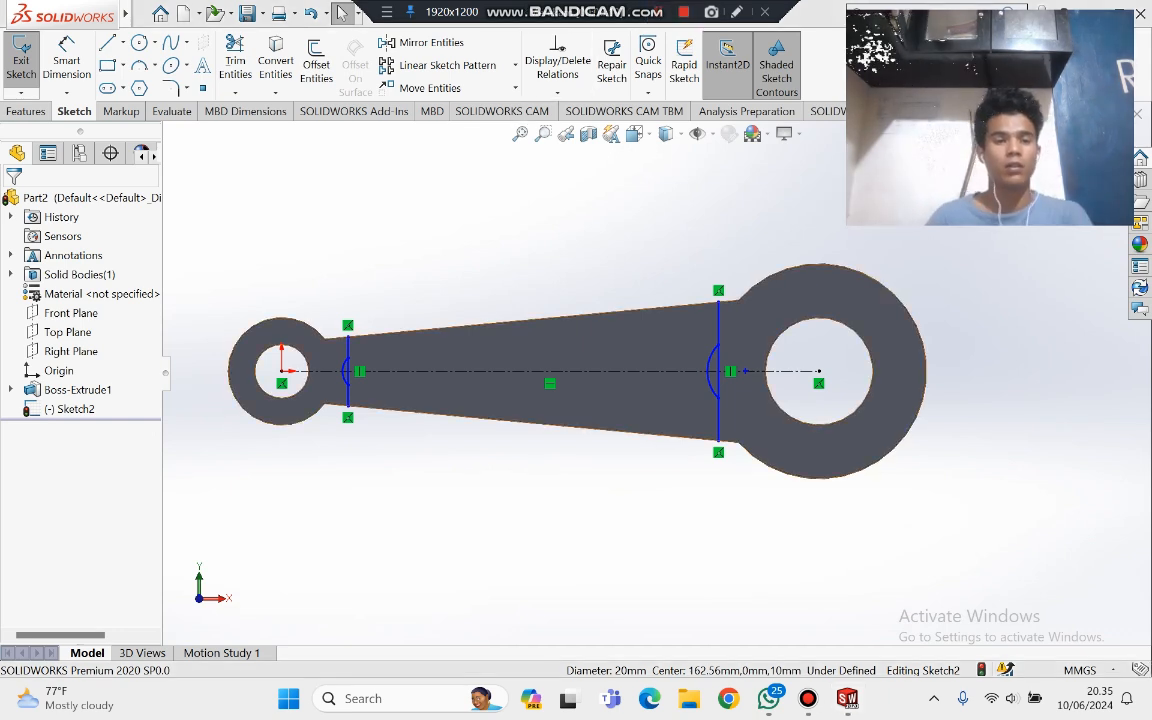
pyautogui.click(107, 43)
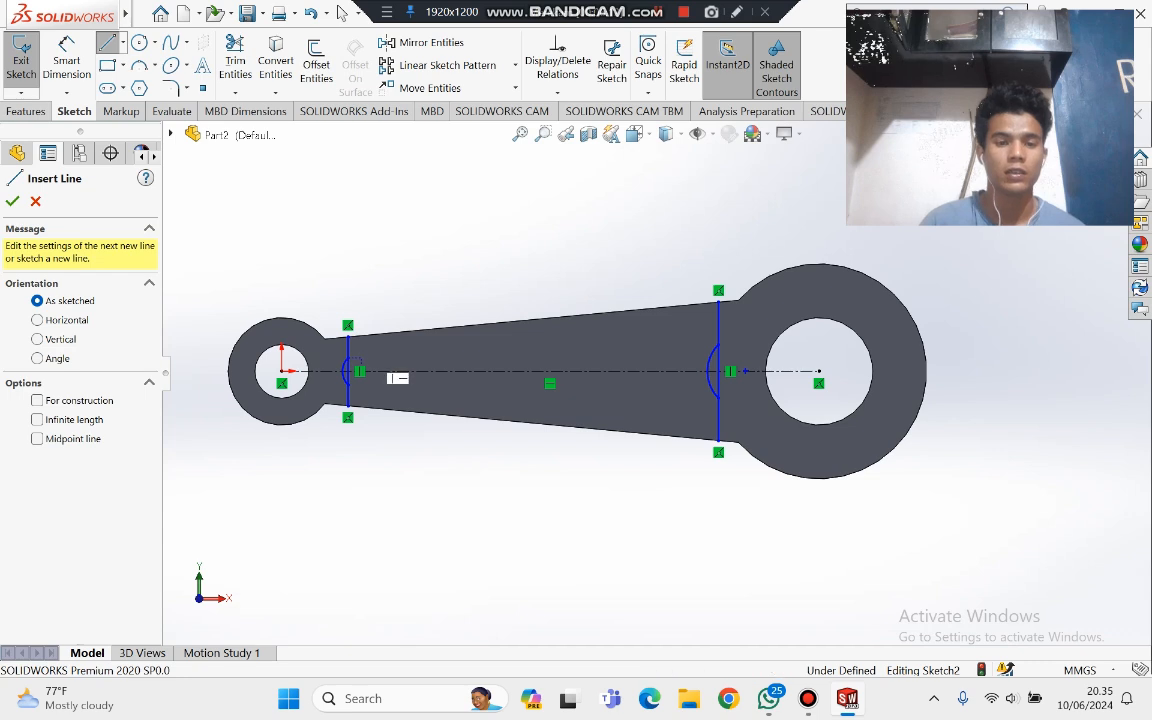
pyautogui.click(348, 358)
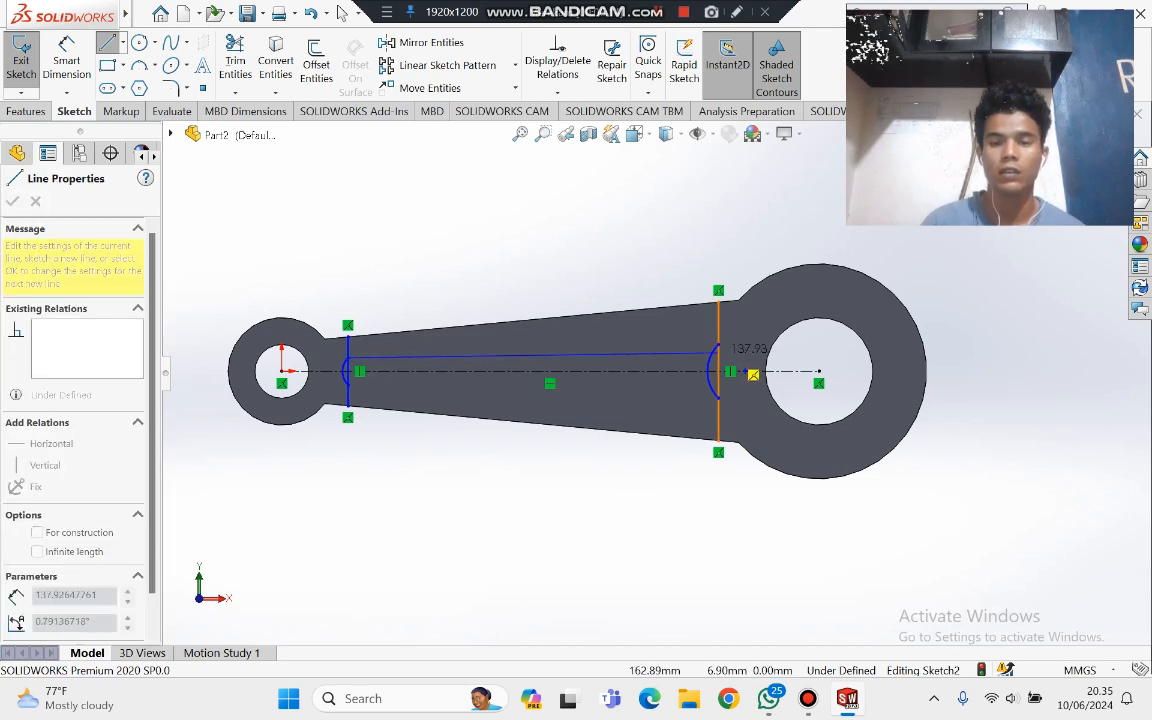
pyautogui.click(718, 345)
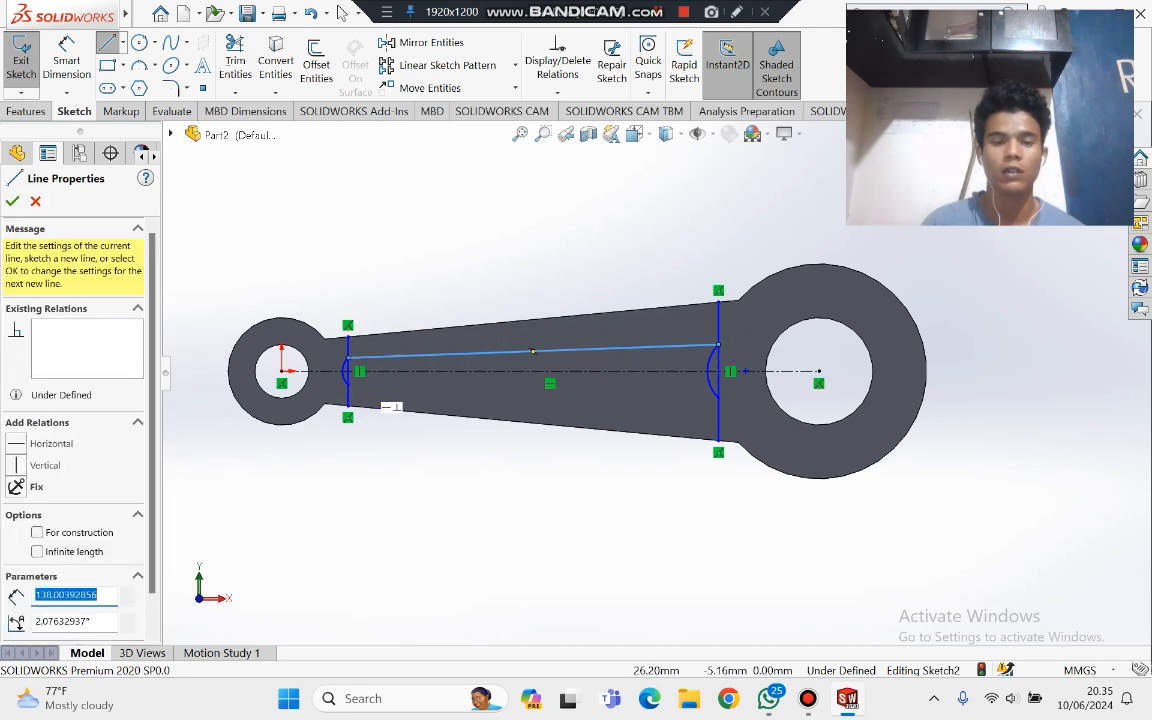
pyautogui.click(348, 386)
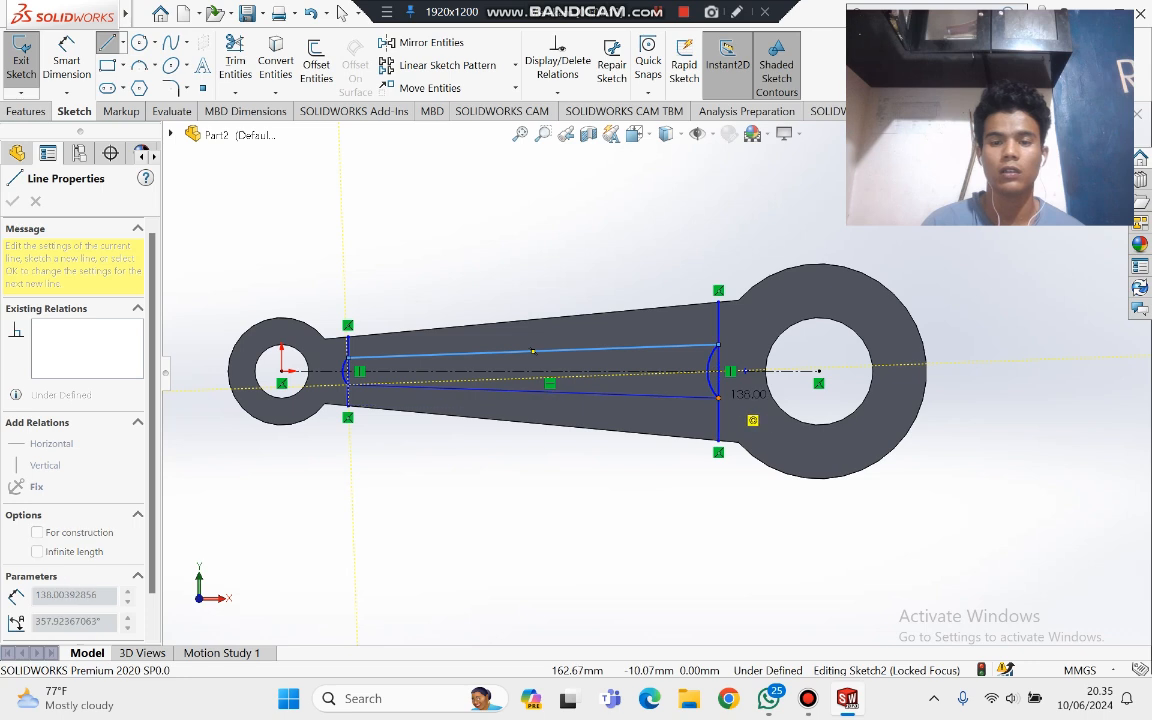
pyautogui.click(718, 398)
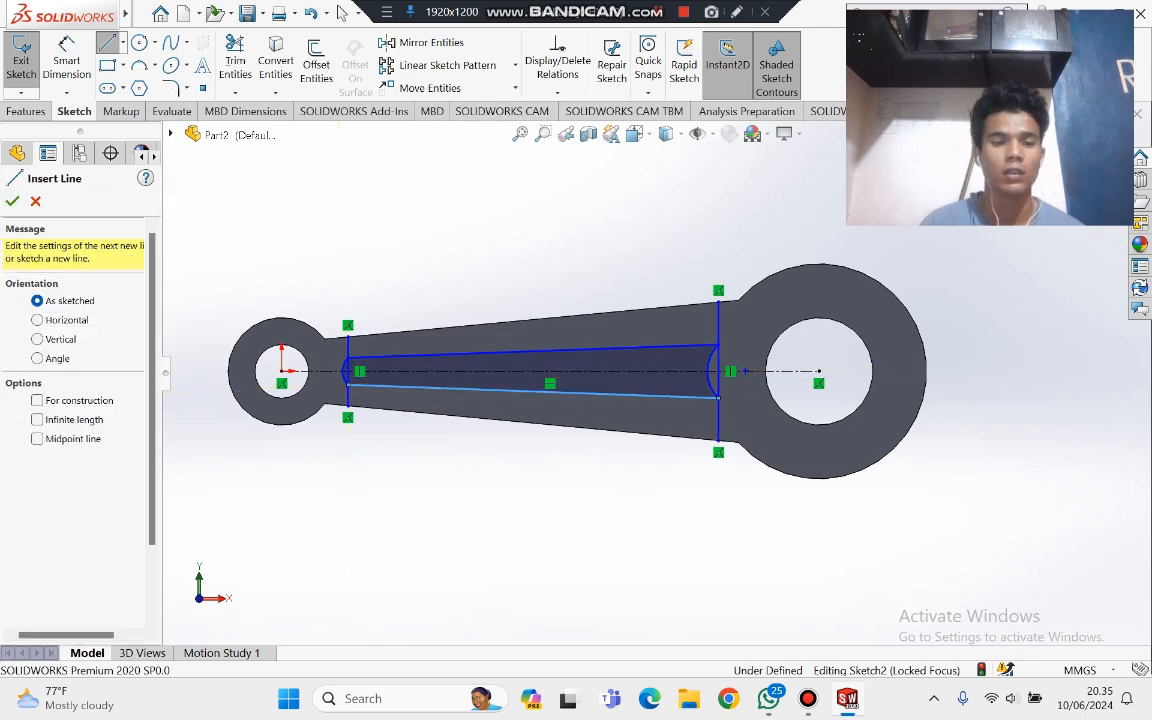
pyautogui.scroll(-2, 276, 365)
pyautogui.scroll(-1, 276, 365)
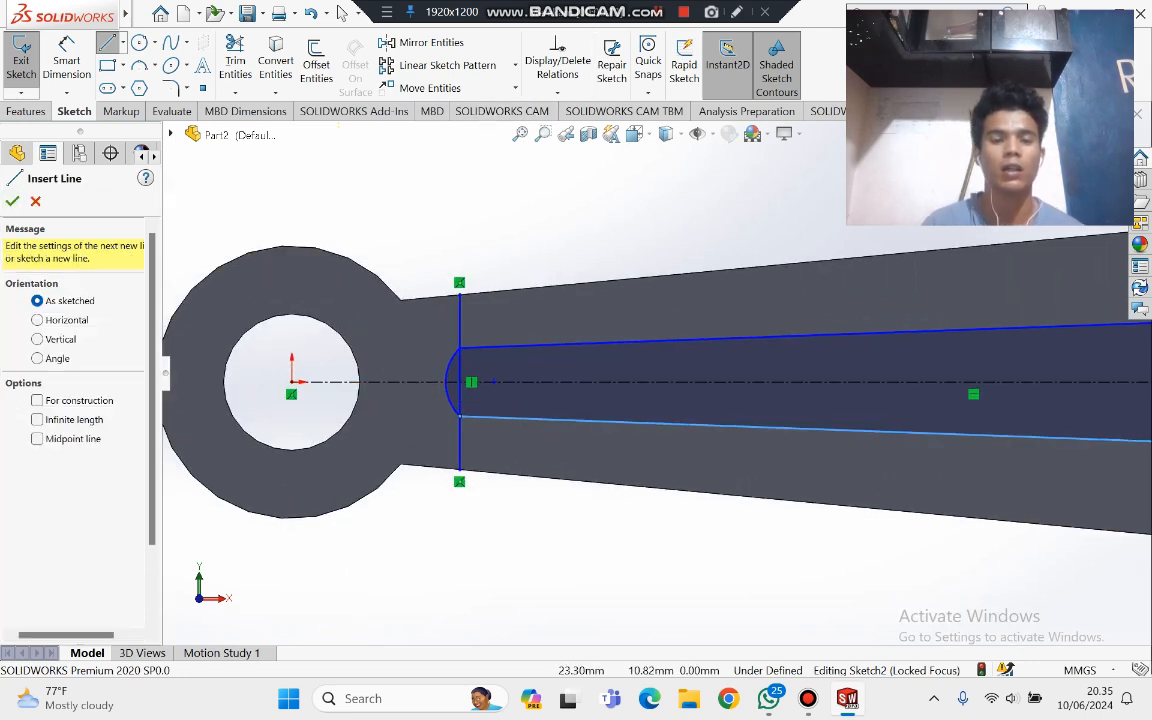
pyautogui.rightClick(459, 313)
pyautogui.click(508, 435)
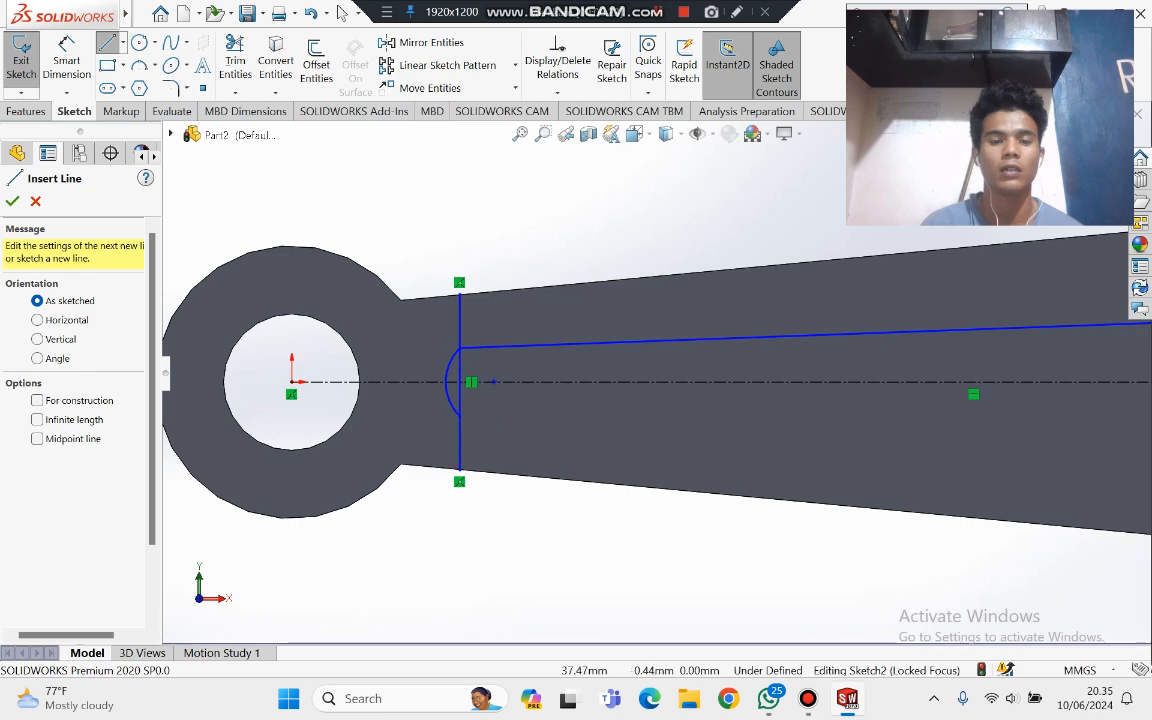
pyautogui.hotkey('ctrl', 'z')
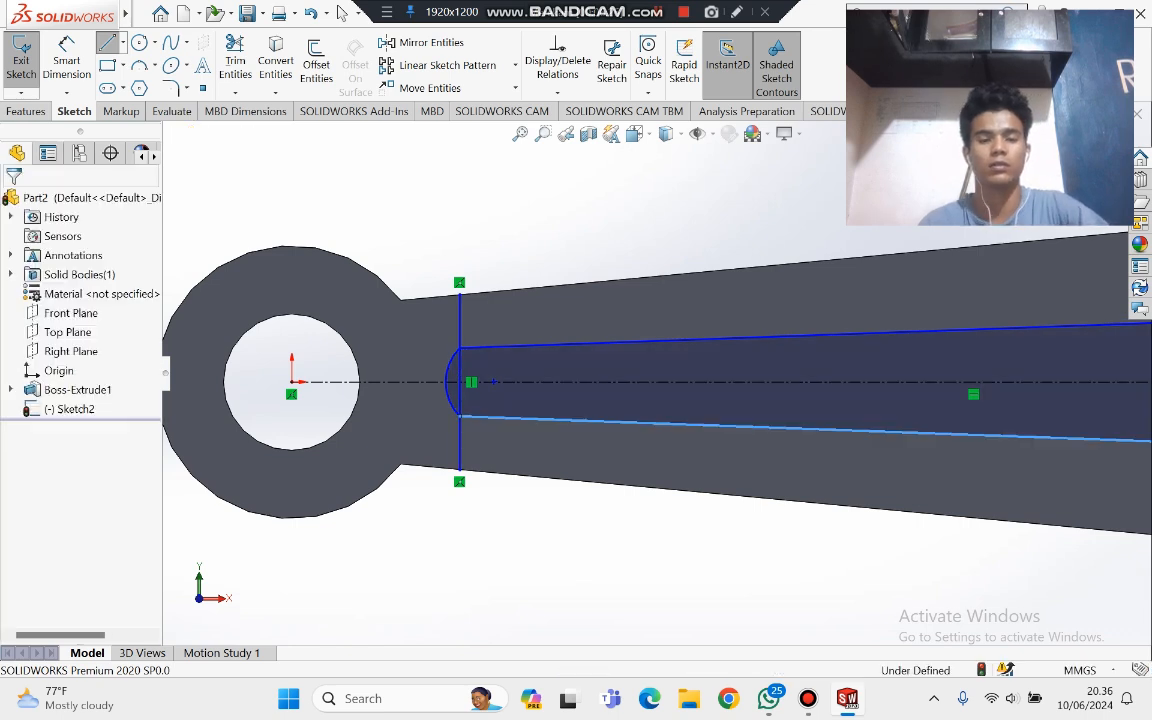
# Step: Delete the two vertical lines crossing the arm at the small-end and large-end arcs
pyautogui.click(459, 300)
pyautogui.rightClick(462, 250)
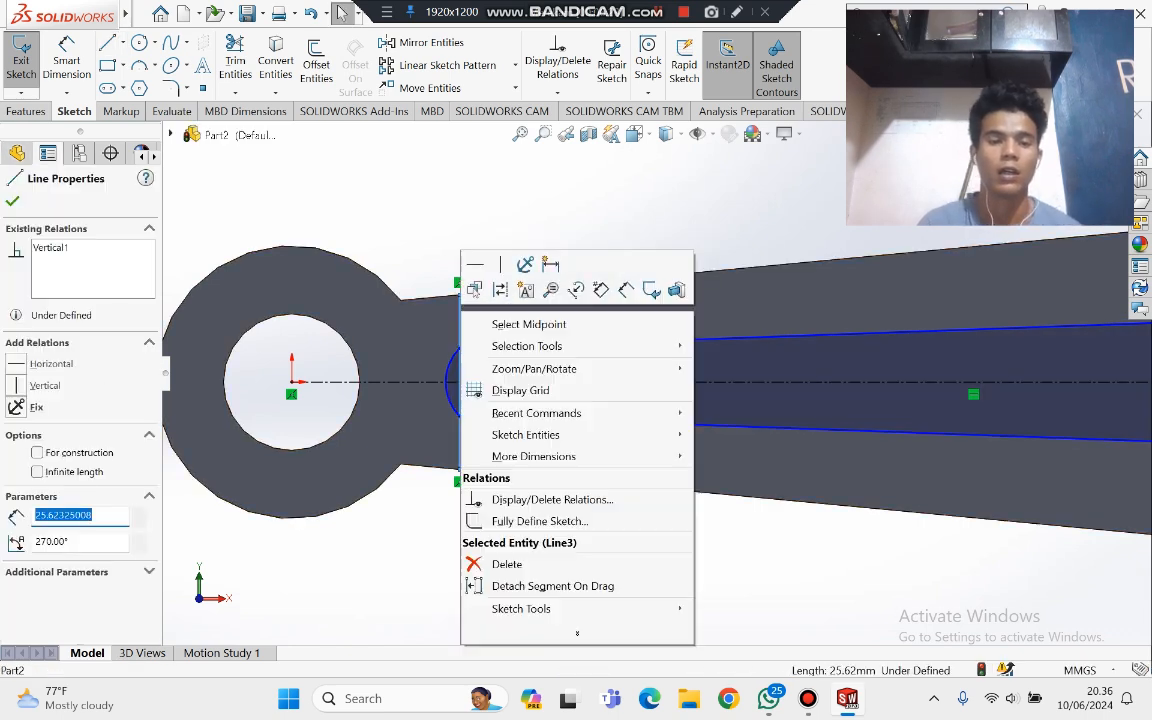
pyautogui.click(500, 563)
pyautogui.scroll(7, 655, 375)
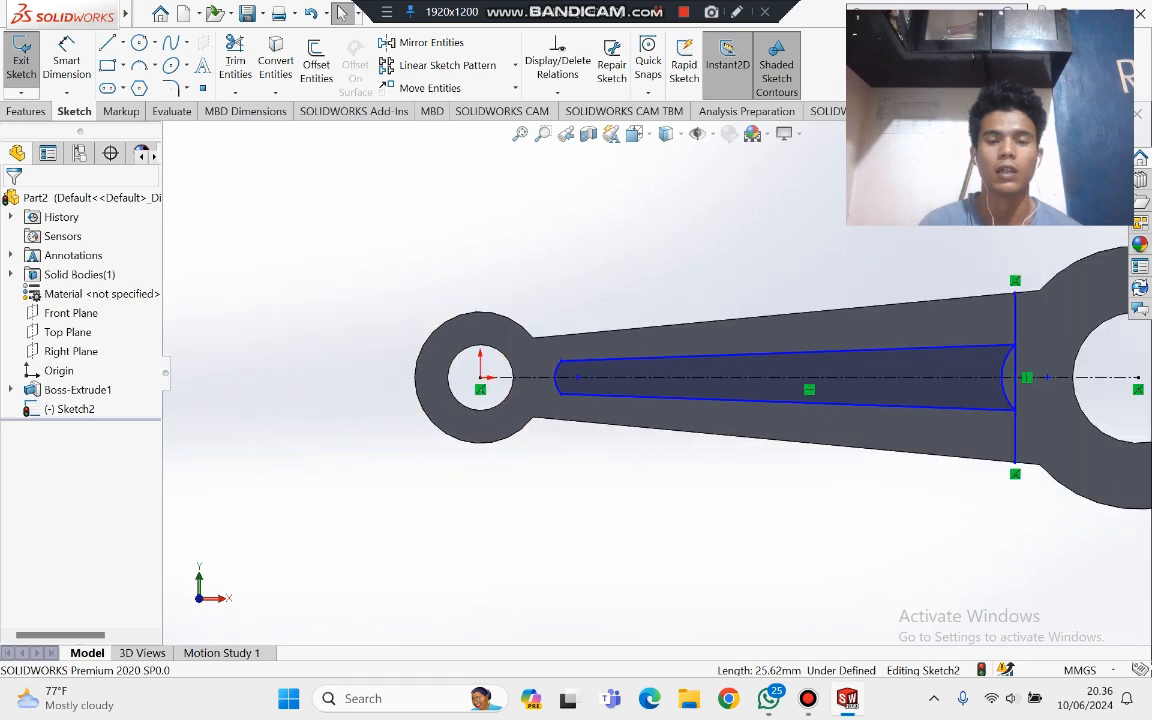
pyautogui.scroll(-5, 948, 402)
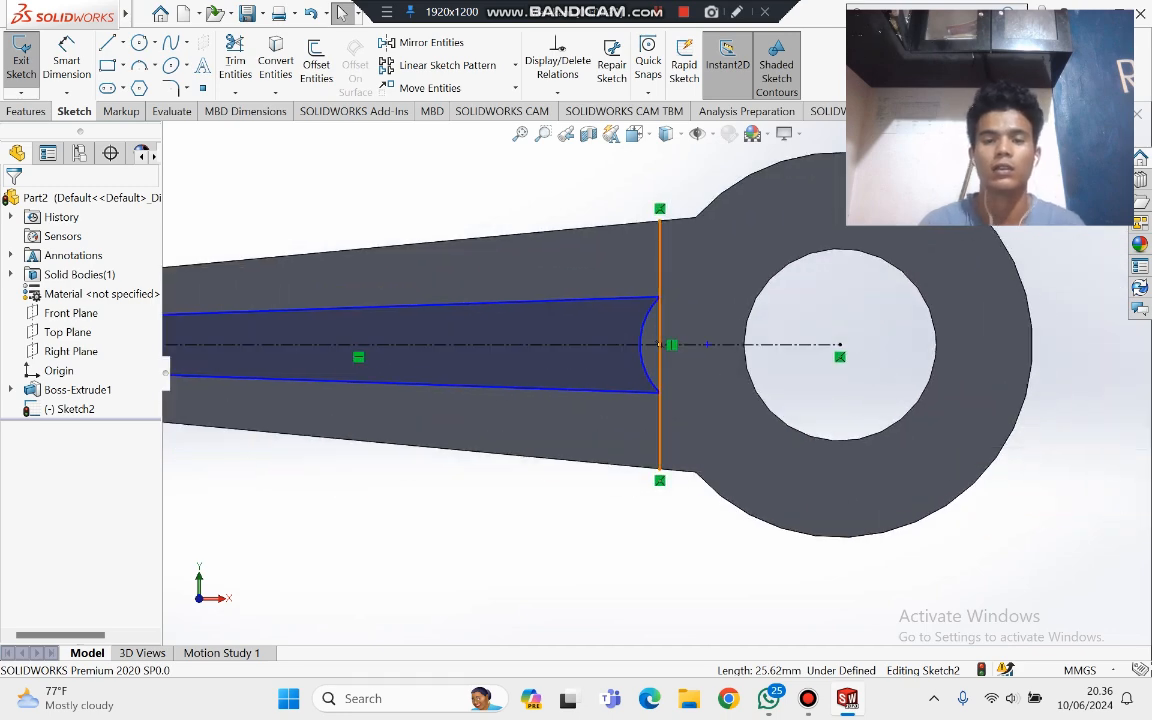
pyautogui.rightClick(659, 245)
pyautogui.click(707, 501)
pyautogui.scroll(1, 657, 372)
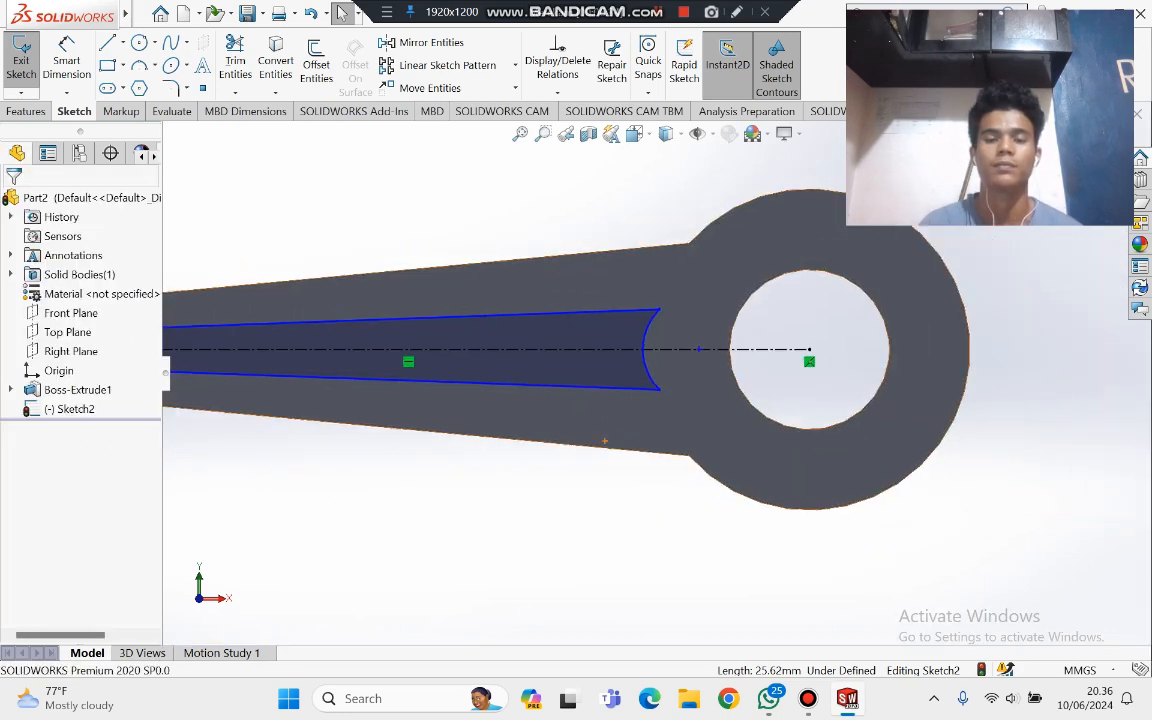
pyautogui.scroll(3, 657, 372)
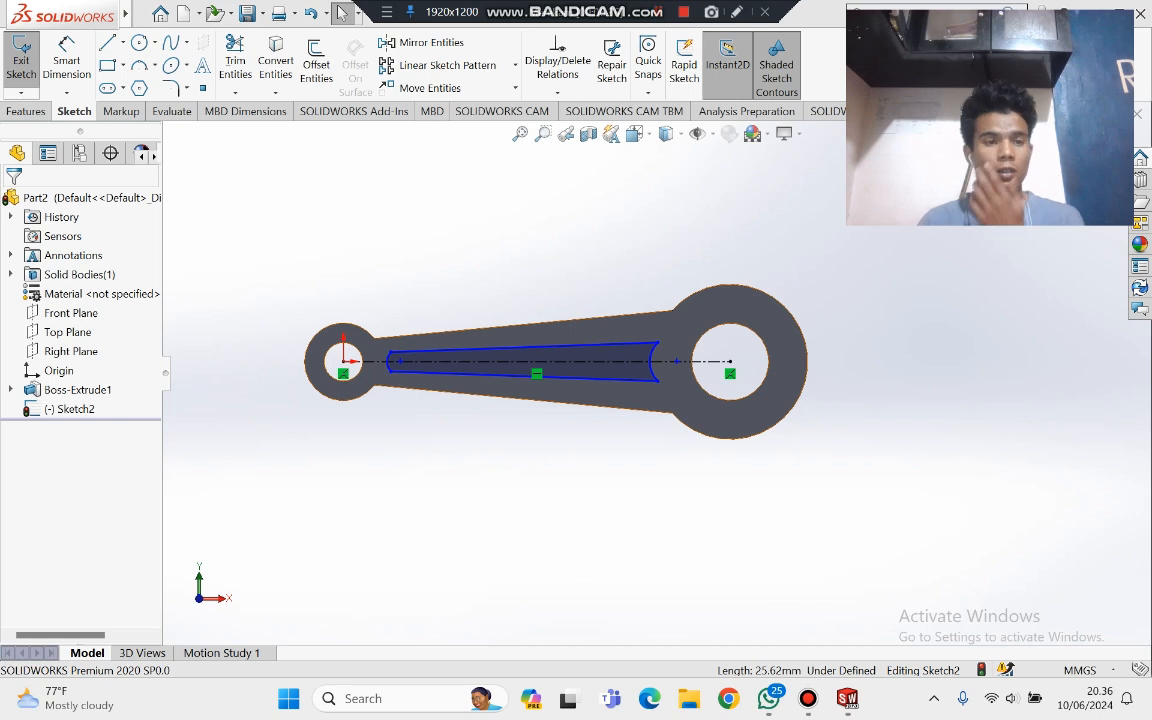
pyautogui.click(185, 88)
pyautogui.click(244, 134)
pyautogui.scroll(-3, 175, 268)
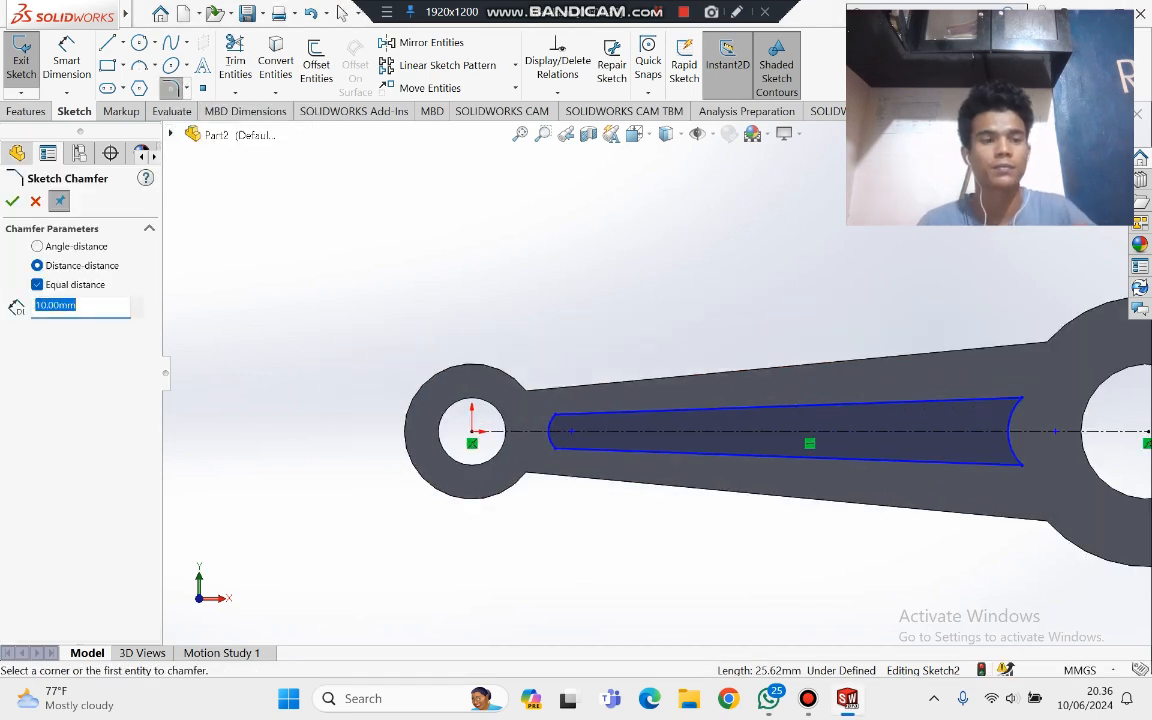
pyautogui.write('2')
pyautogui.press('Return')
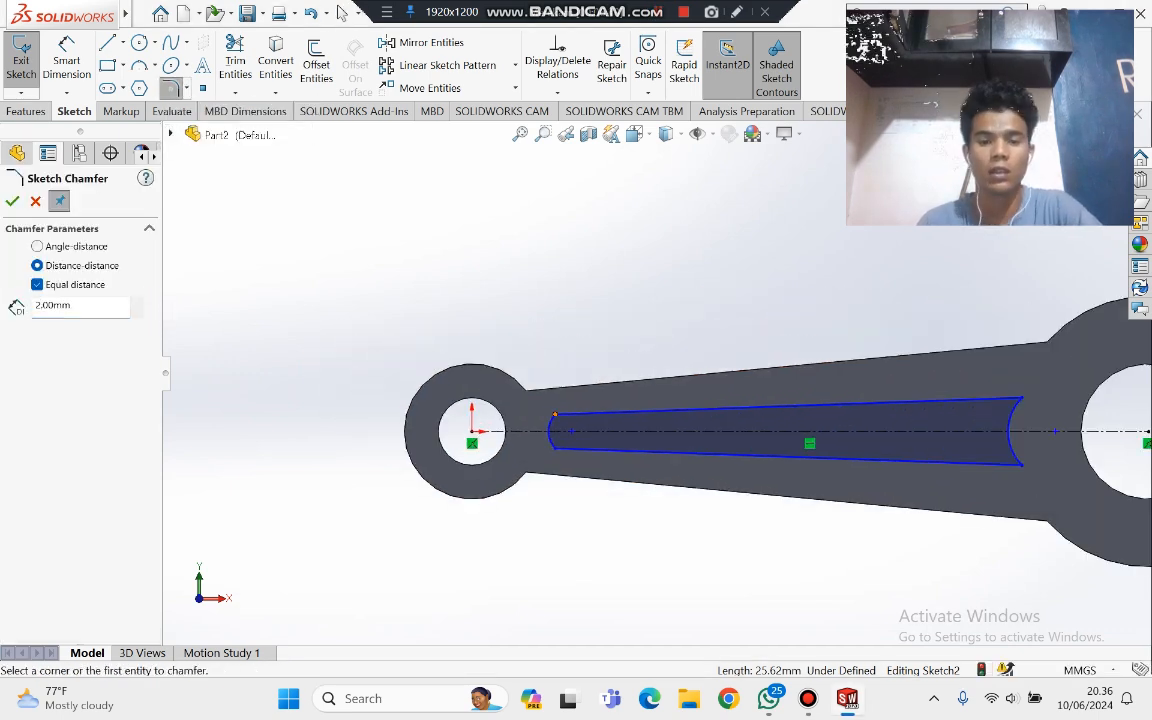
pyautogui.scroll(-3, 548, 452)
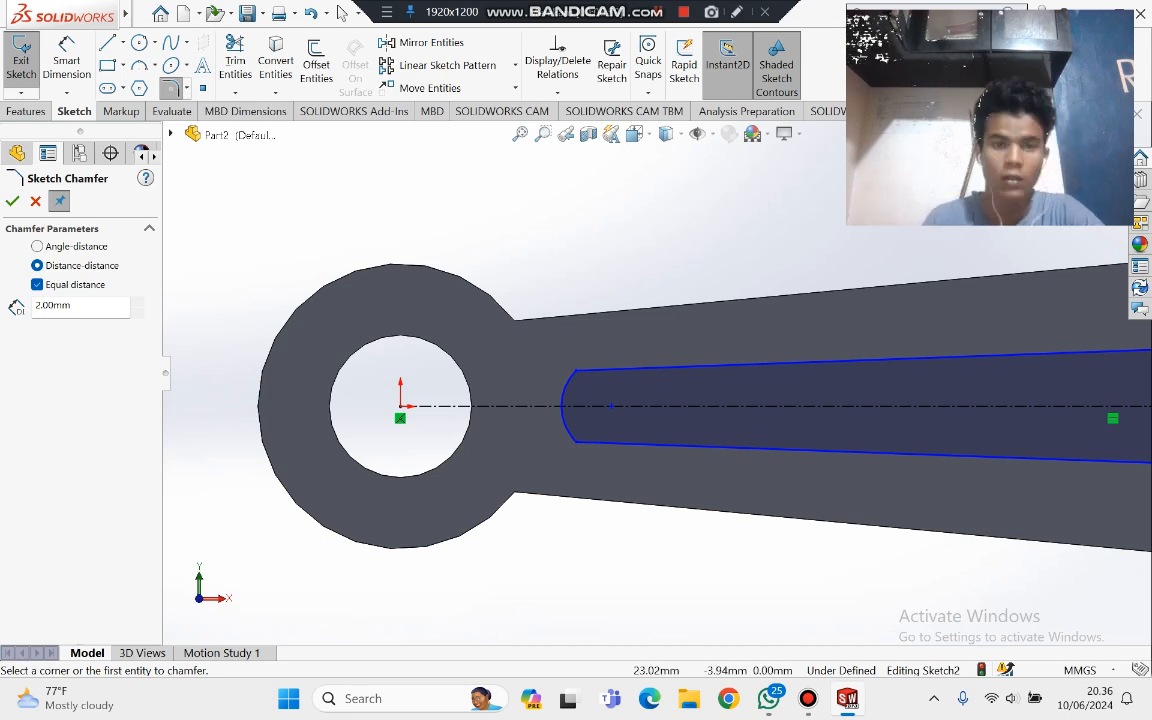
pyautogui.click(171, 88)
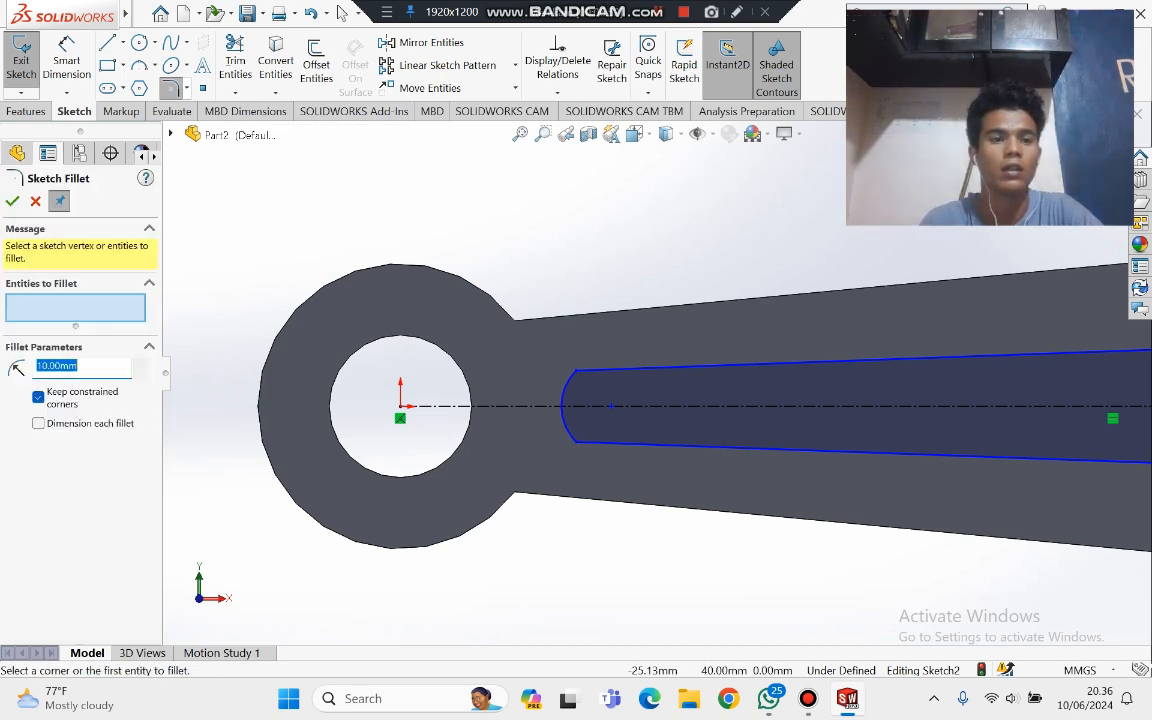
pyautogui.click(245, 111)
pyautogui.click(72, 111)
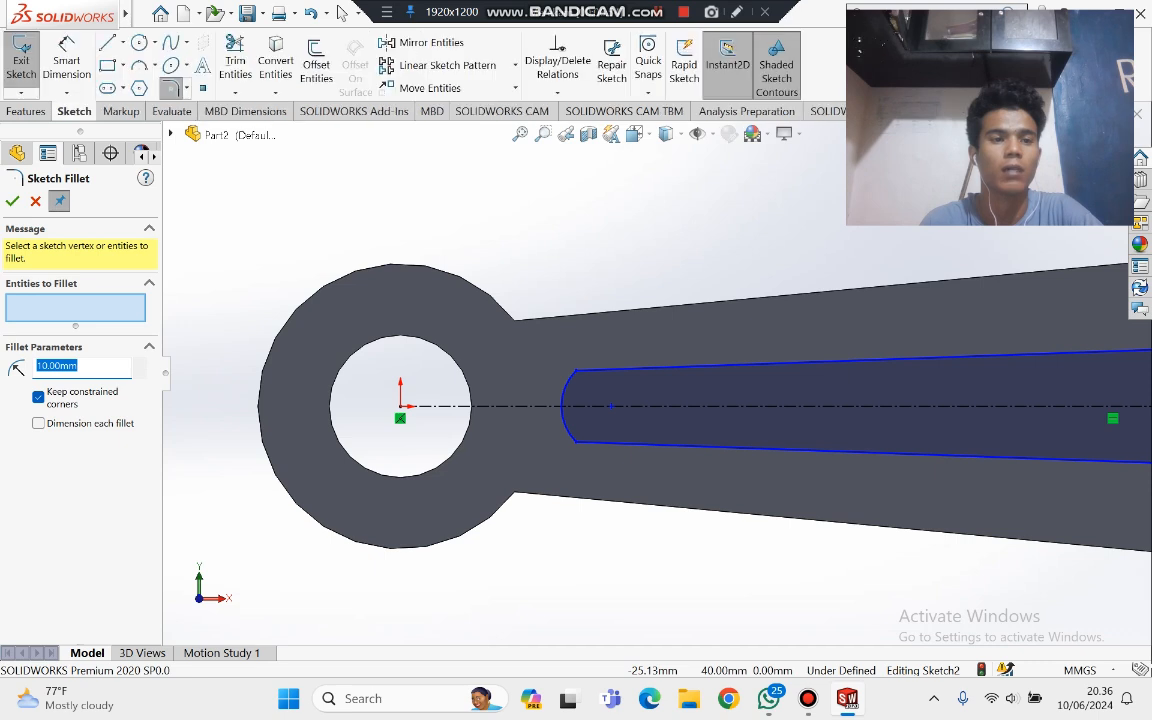
pyautogui.click(176, 88)
pyautogui.click(342, 12)
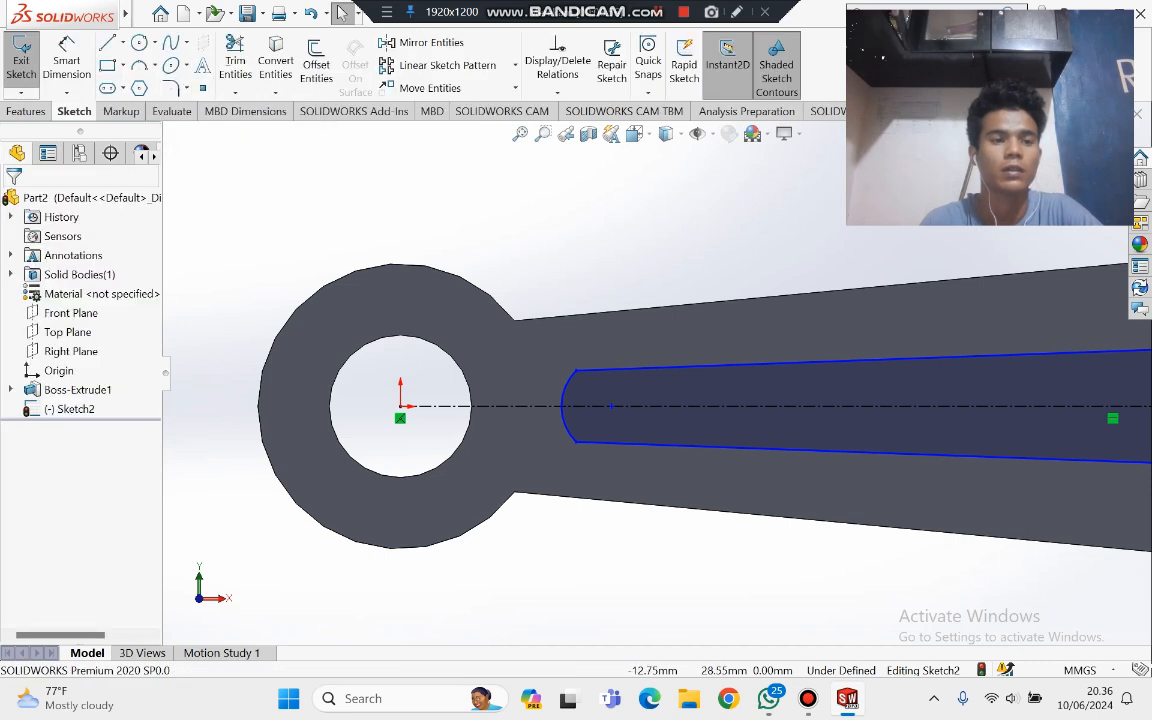
# Step: Apply 2 mm Sketch Fillets to all four corners of the recess profile
pyautogui.click(171, 88)
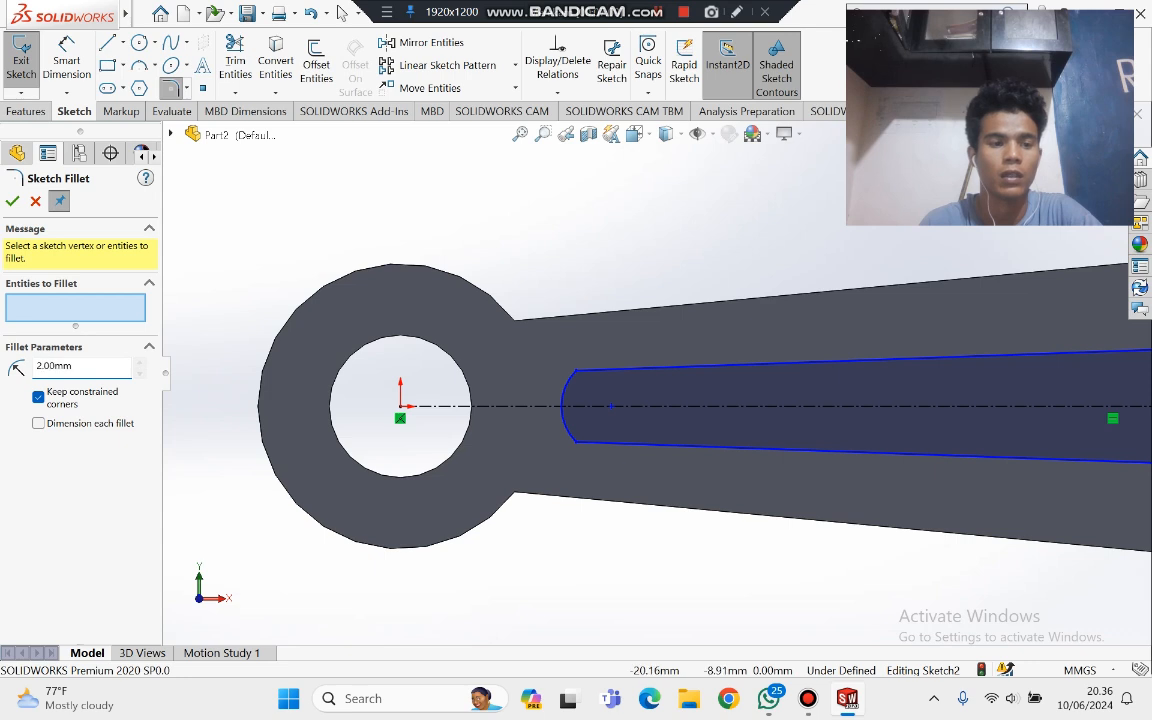
pyautogui.click(576, 371)
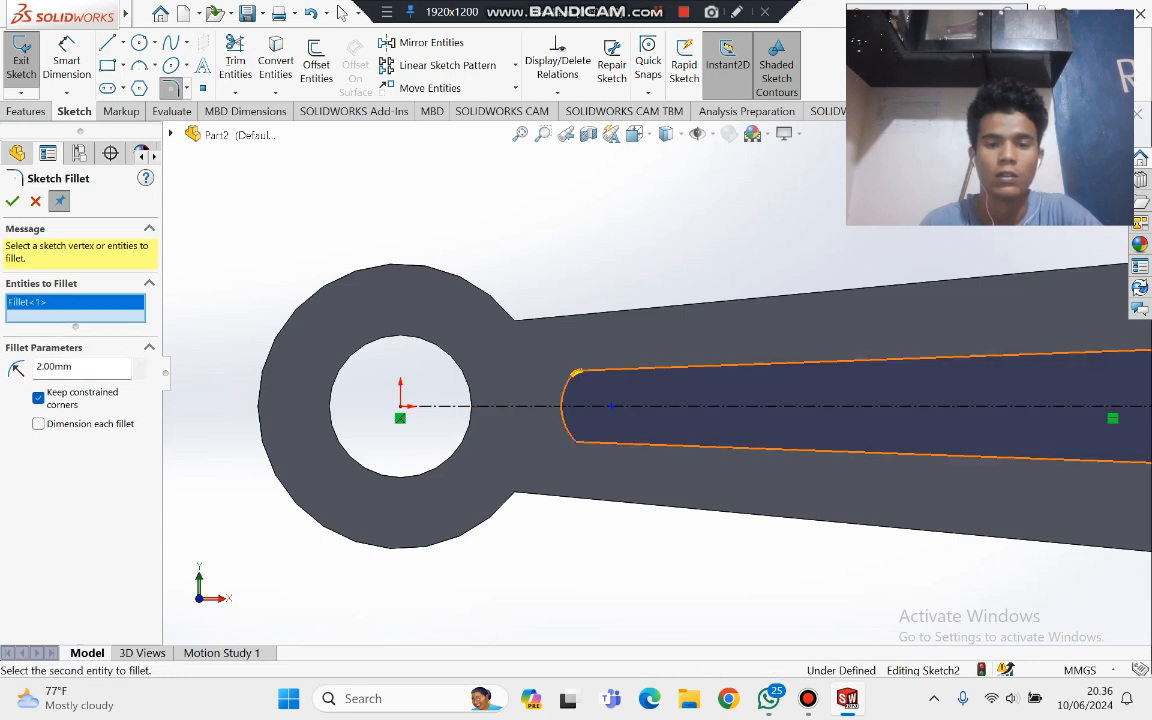
pyautogui.click(576, 442)
pyautogui.scroll(4, 655, 375)
pyautogui.scroll(-5, 1108, 418)
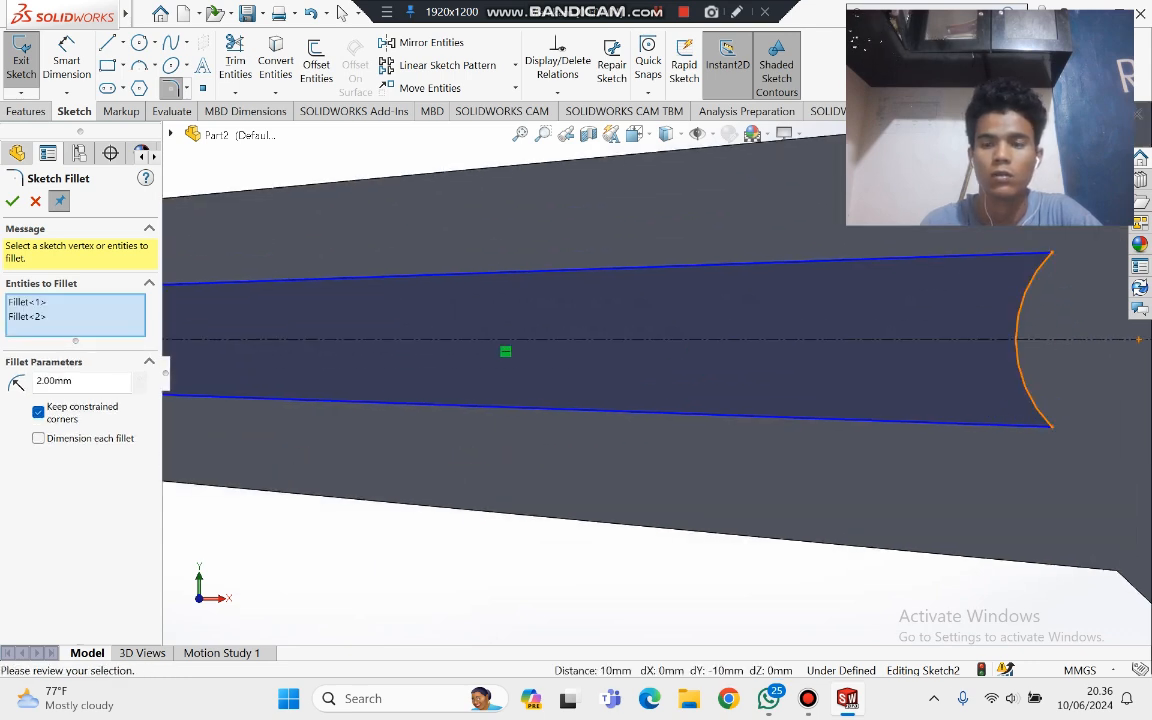
pyautogui.click(1050, 254)
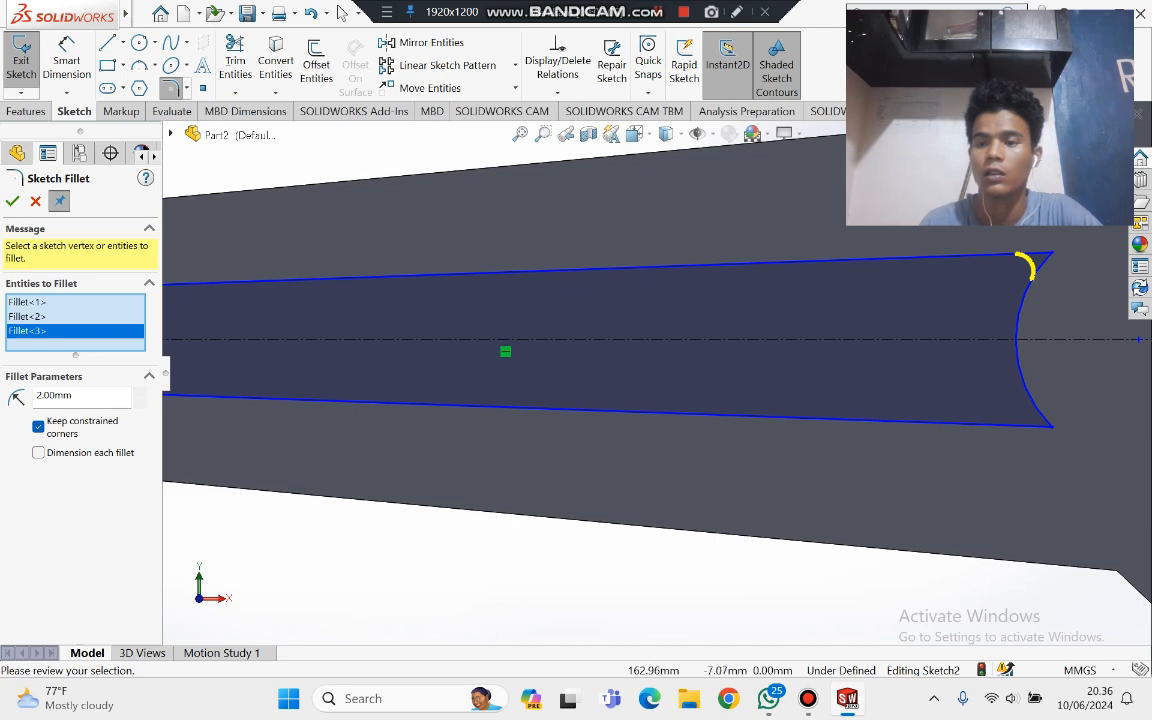
pyautogui.click(1051, 427)
pyautogui.scroll(4, 674, 369)
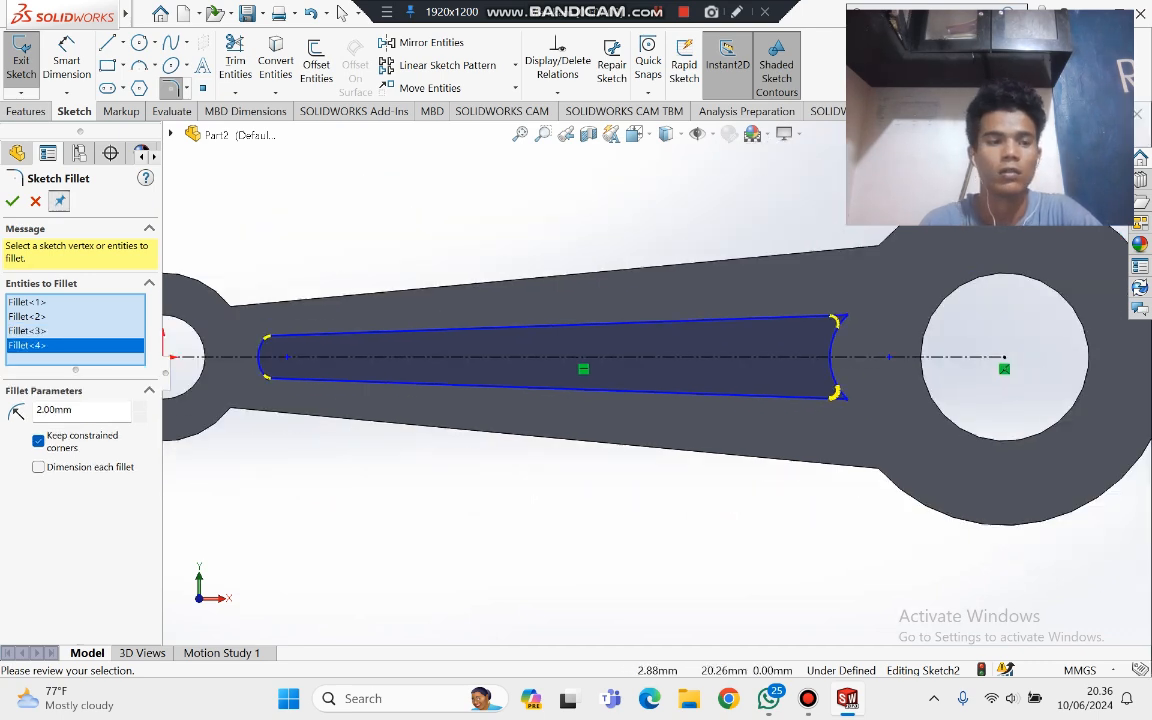
pyautogui.click(12, 201)
pyautogui.scroll(-2, 430, 478)
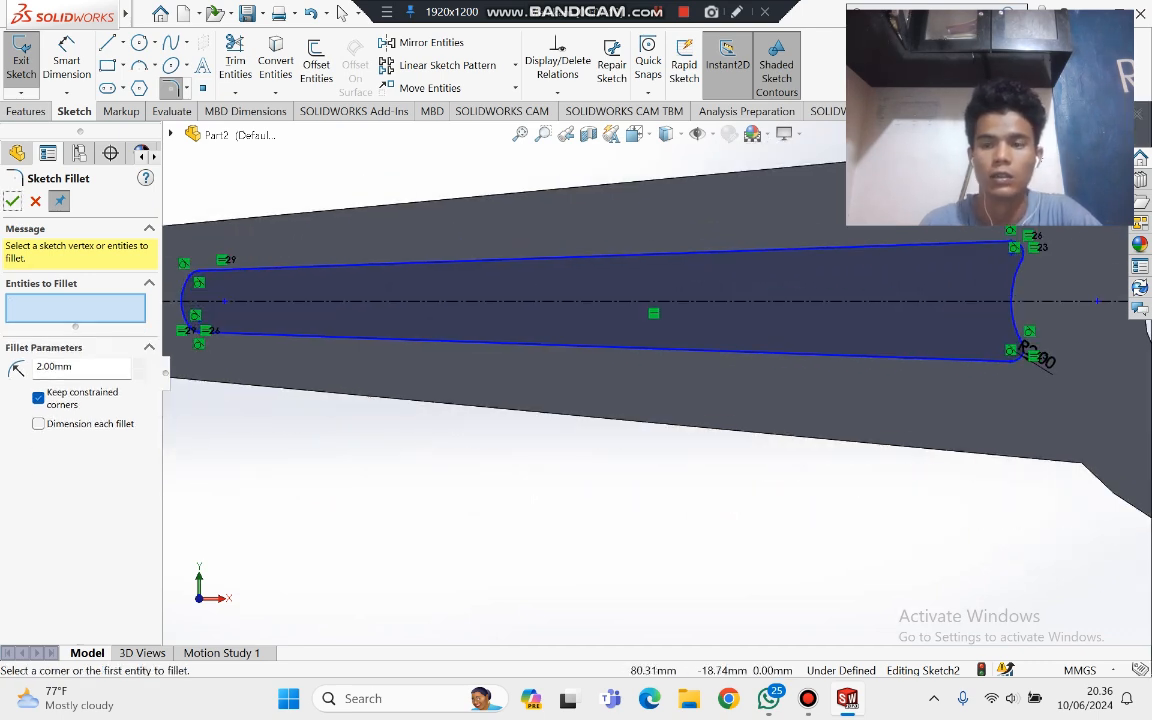
pyautogui.scroll(3, 659, 371)
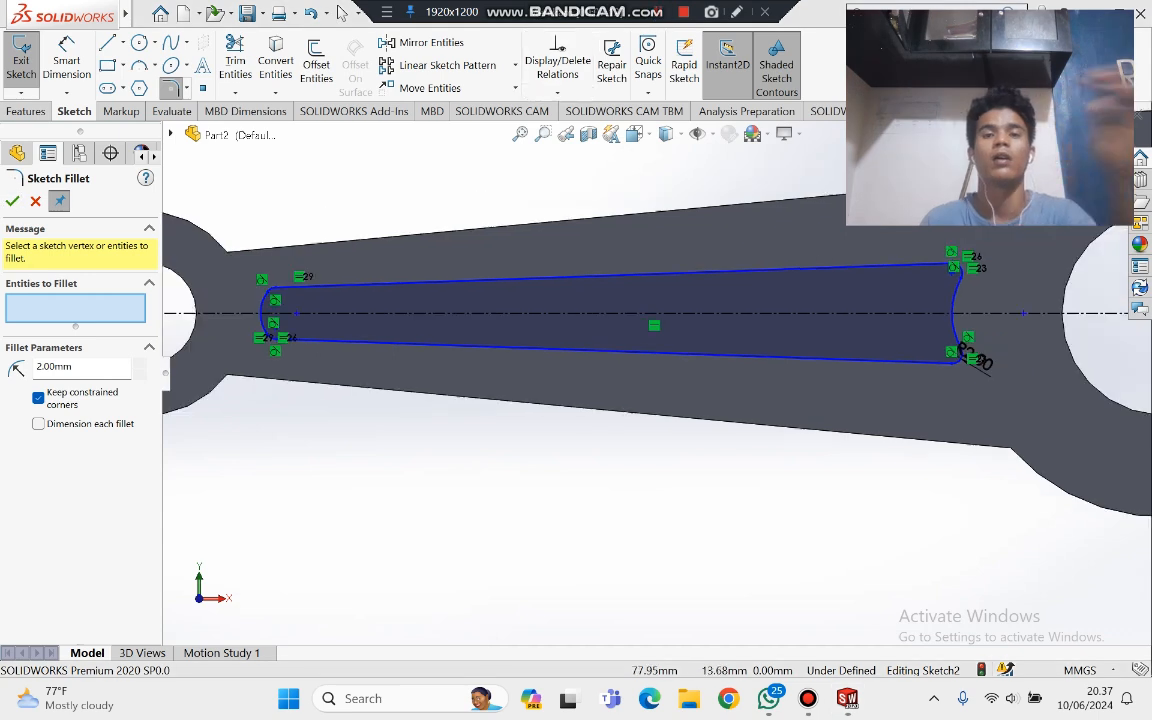
pyautogui.click(12, 201)
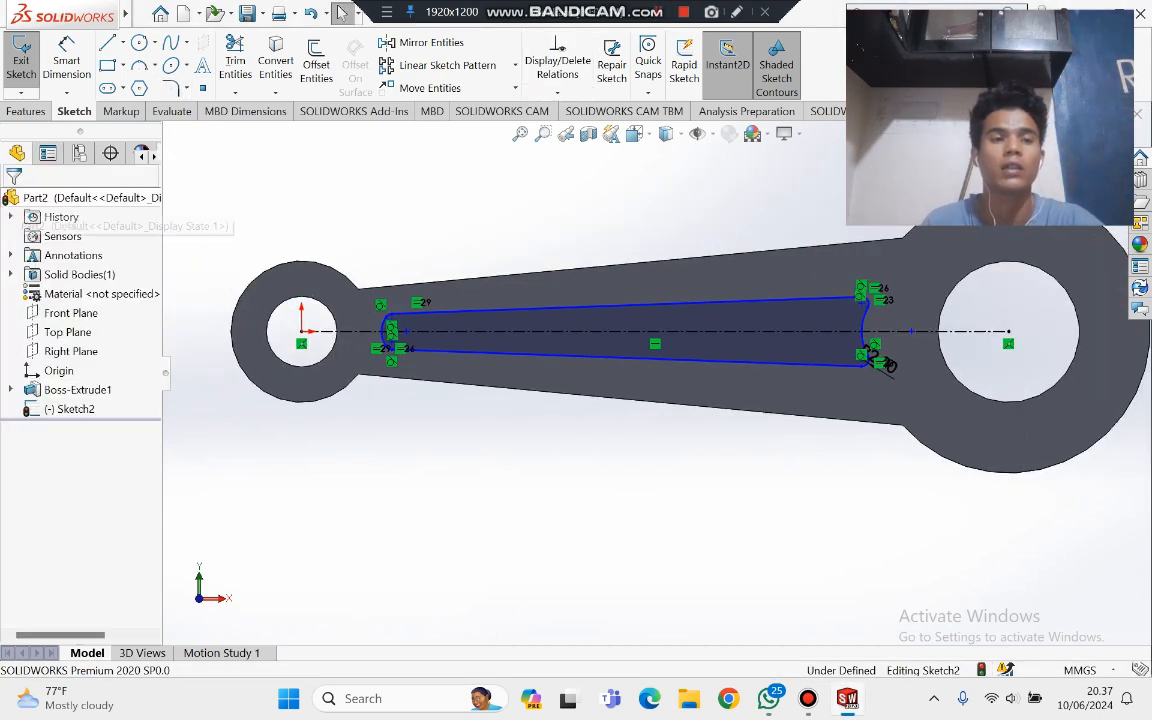
# Step: Cut the filleted recess profile 5 mm deep into the arm's face with a blind Extruded Cut
pyautogui.click(26, 111)
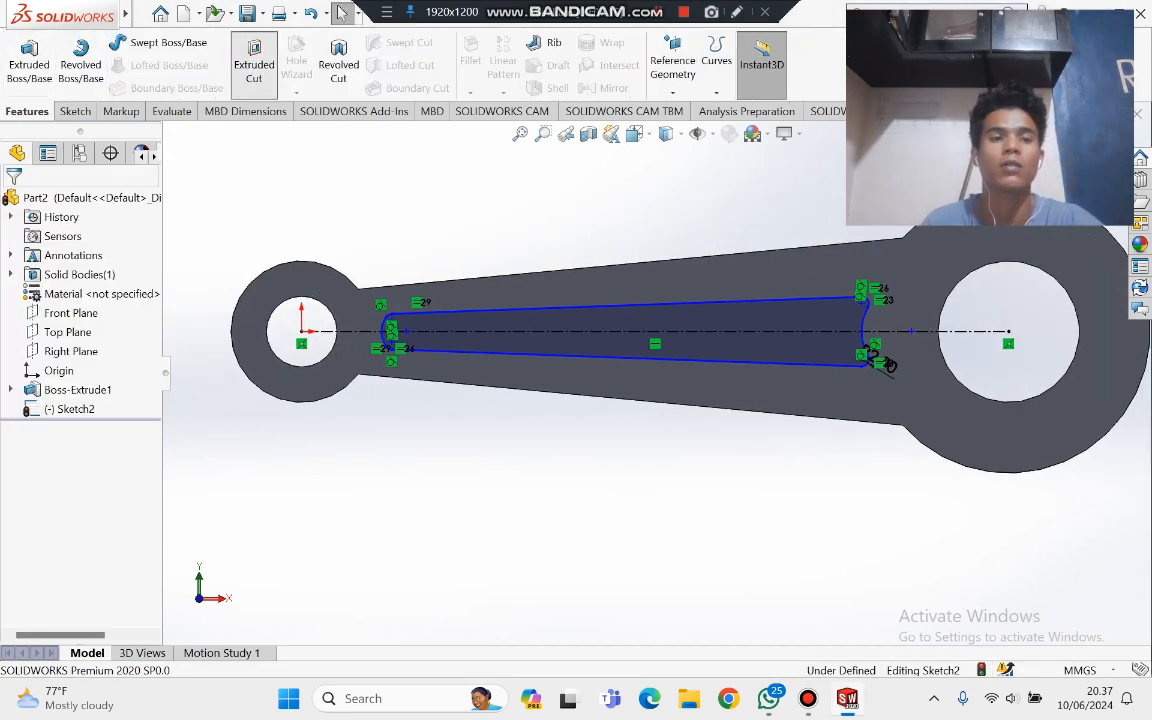
pyautogui.click(254, 64)
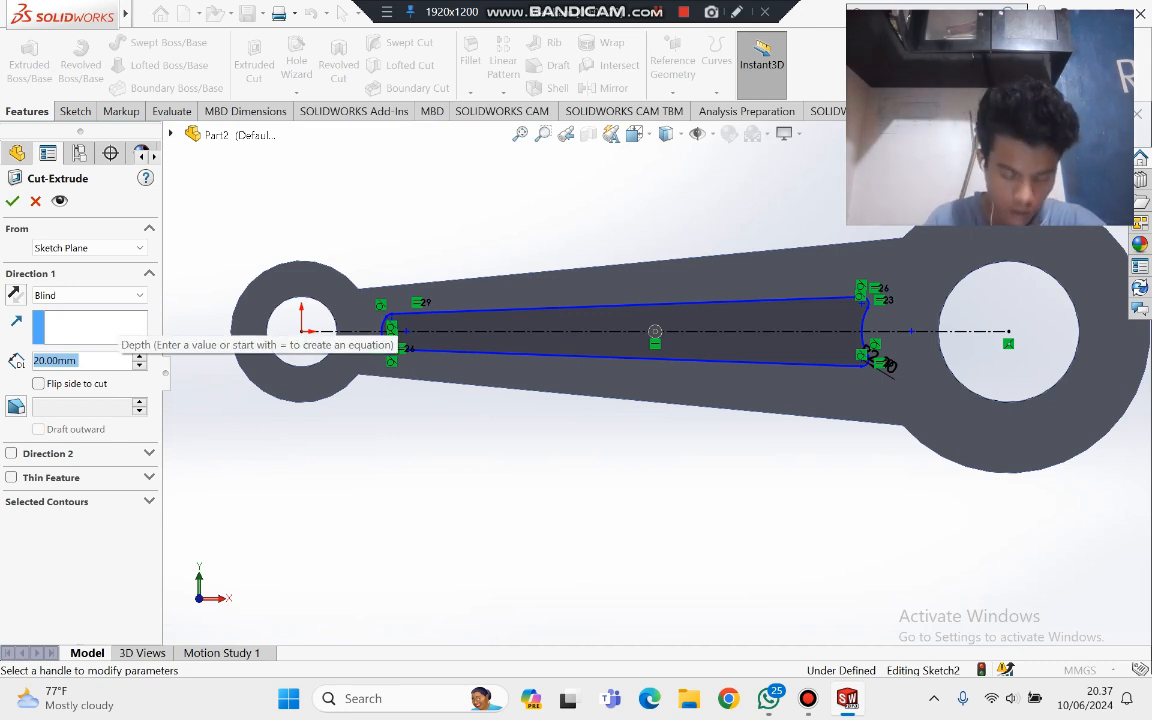
pyautogui.write('5')
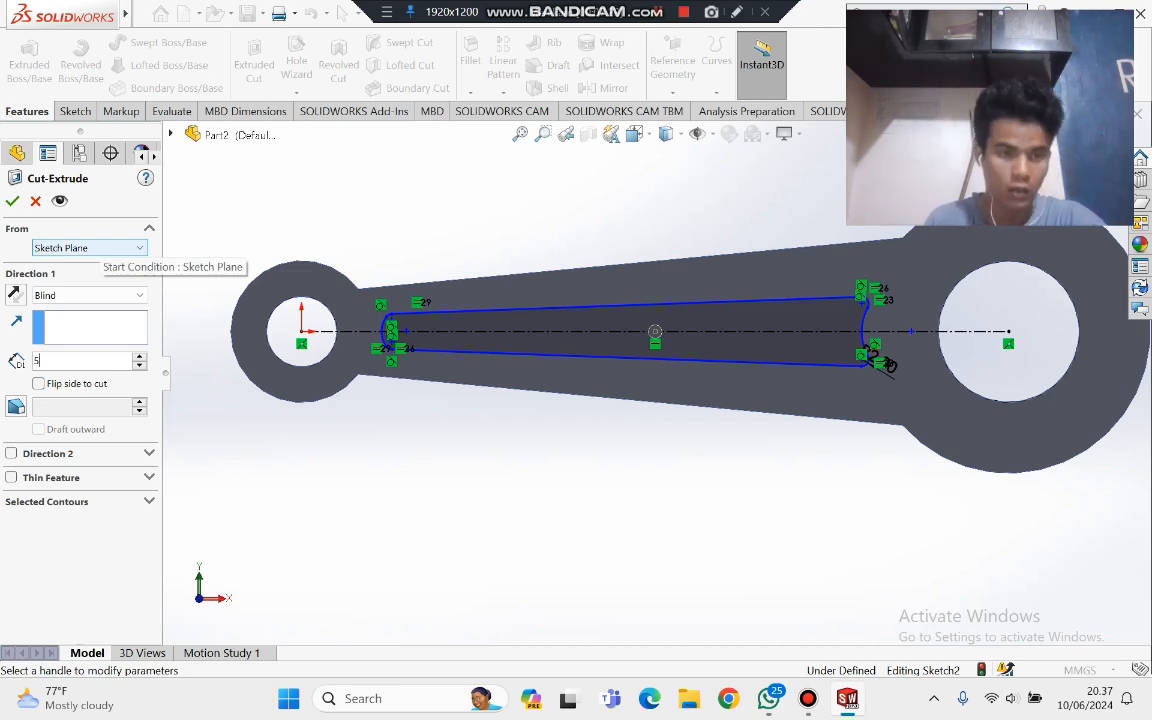
pyautogui.press('Return')
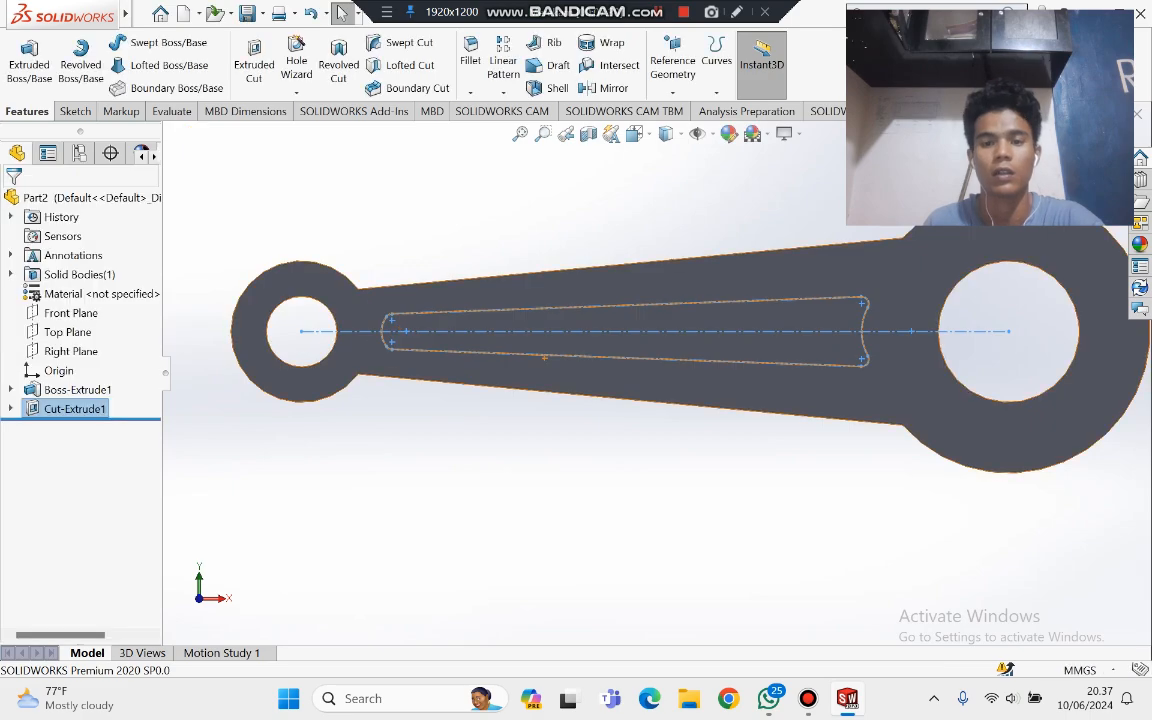
pyautogui.moveTo(640, 350)
pyautogui.mouseDown(button='middle')
pyautogui.moveTo(540, 395)
pyautogui.moveTo(550, 415)
pyautogui.moveTo(400, 420)
pyautogui.moveTo(320, 390)
pyautogui.moveTo(500, 400)
pyautogui.moveTo(590, 350)
pyautogui.moveTo(630, 420)
pyautogui.moveTo(600, 380)
pyautogui.mouseUp(button='middle')
pyautogui.press('Escape')
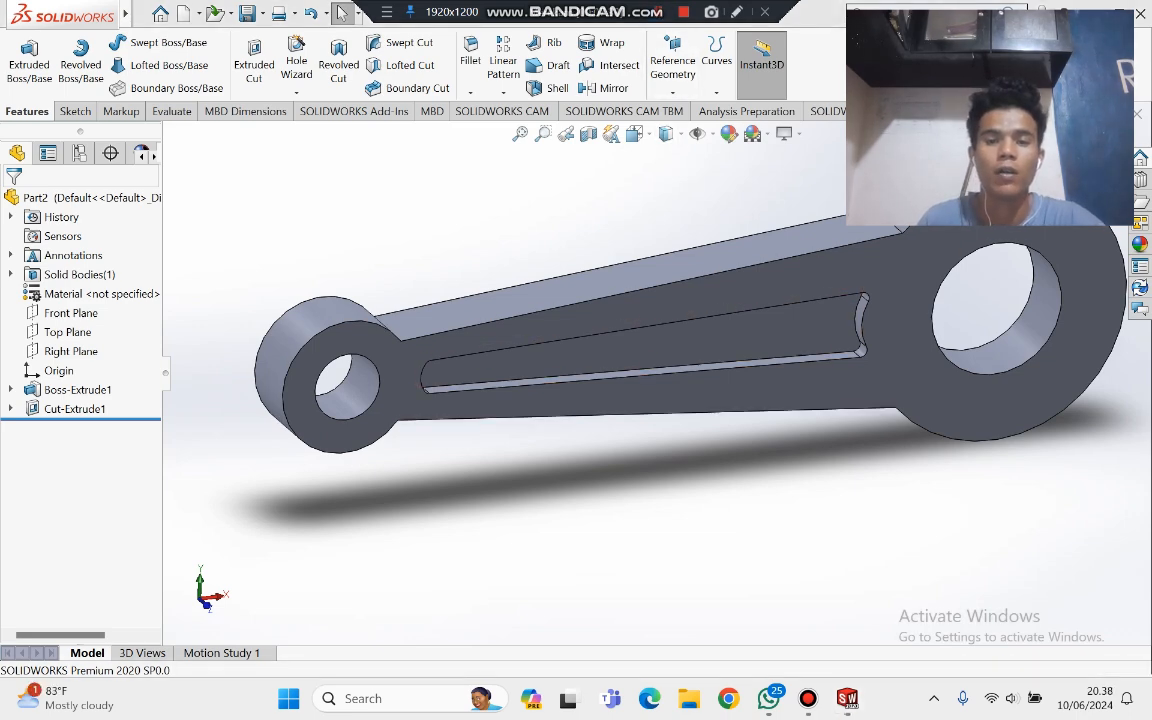
# Step: Mirror the recess cut about the Front Plane onto the opposite face of the arm
pyautogui.moveTo(520, 380)
pyautogui.mouseDown(button='middle')
pyautogui.moveTo(770, 390)
pyautogui.moveTo(720, 400)
pyautogui.moveTo(765, 370)
pyautogui.moveTo(540, 400)
pyautogui.moveTo(520, 370)
pyautogui.mouseUp(button='middle')
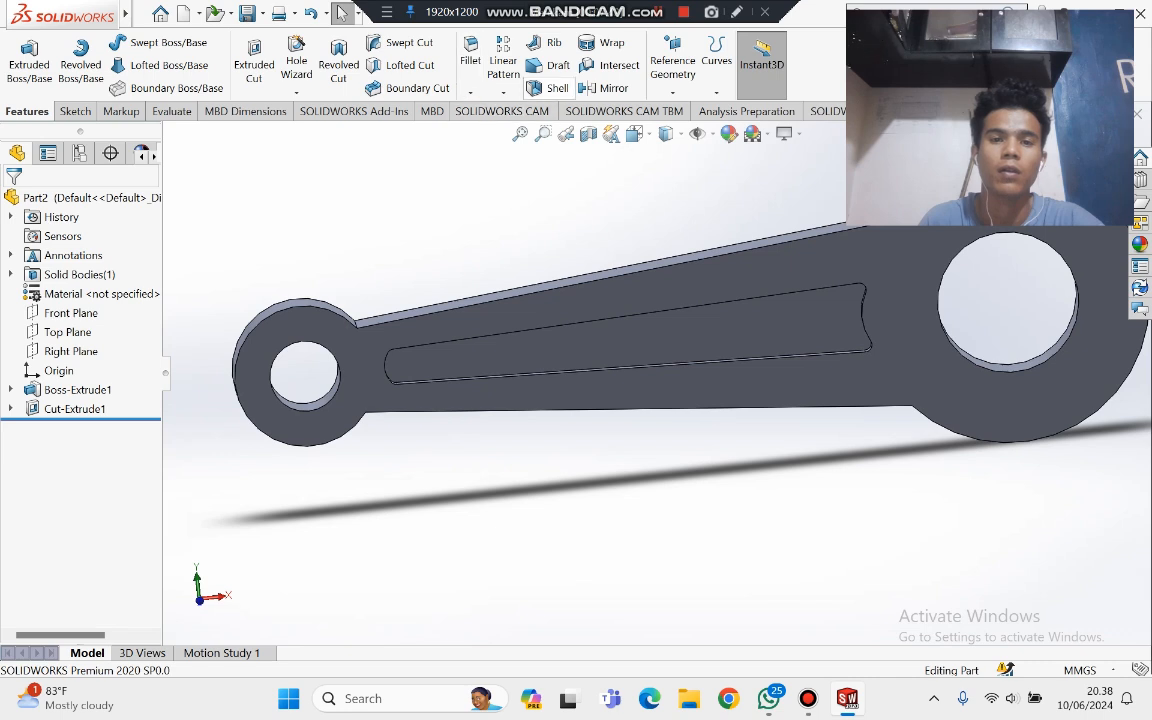
pyautogui.click(605, 88)
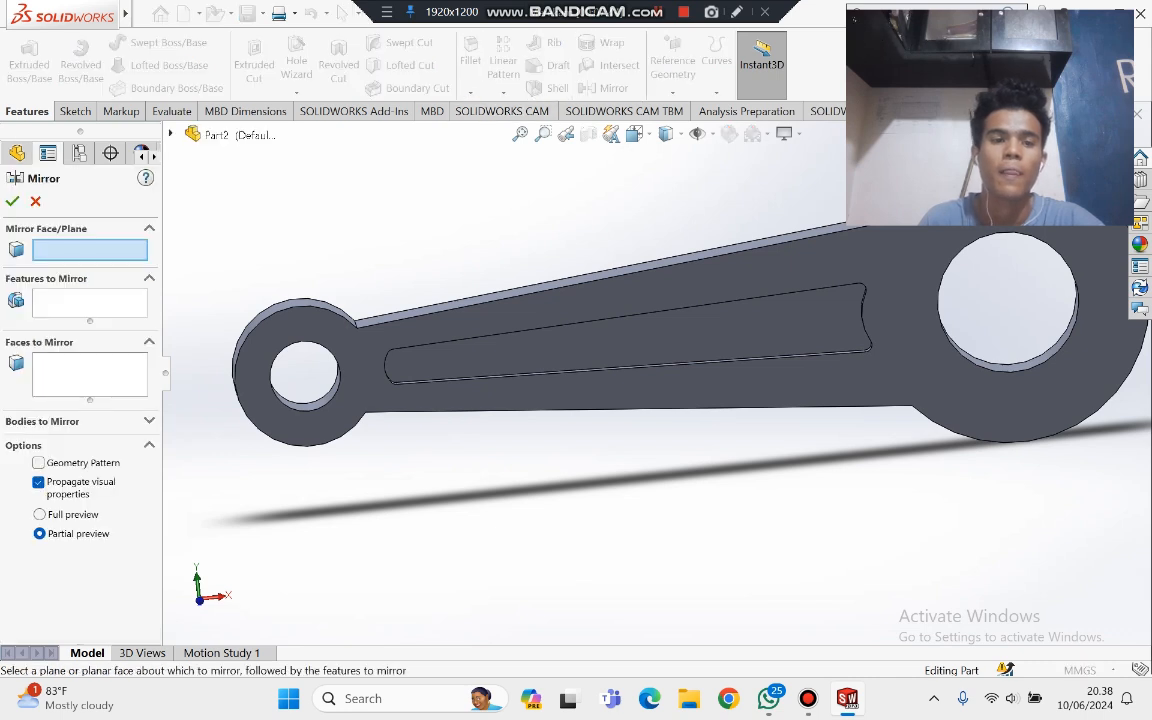
pyautogui.click(170, 134)
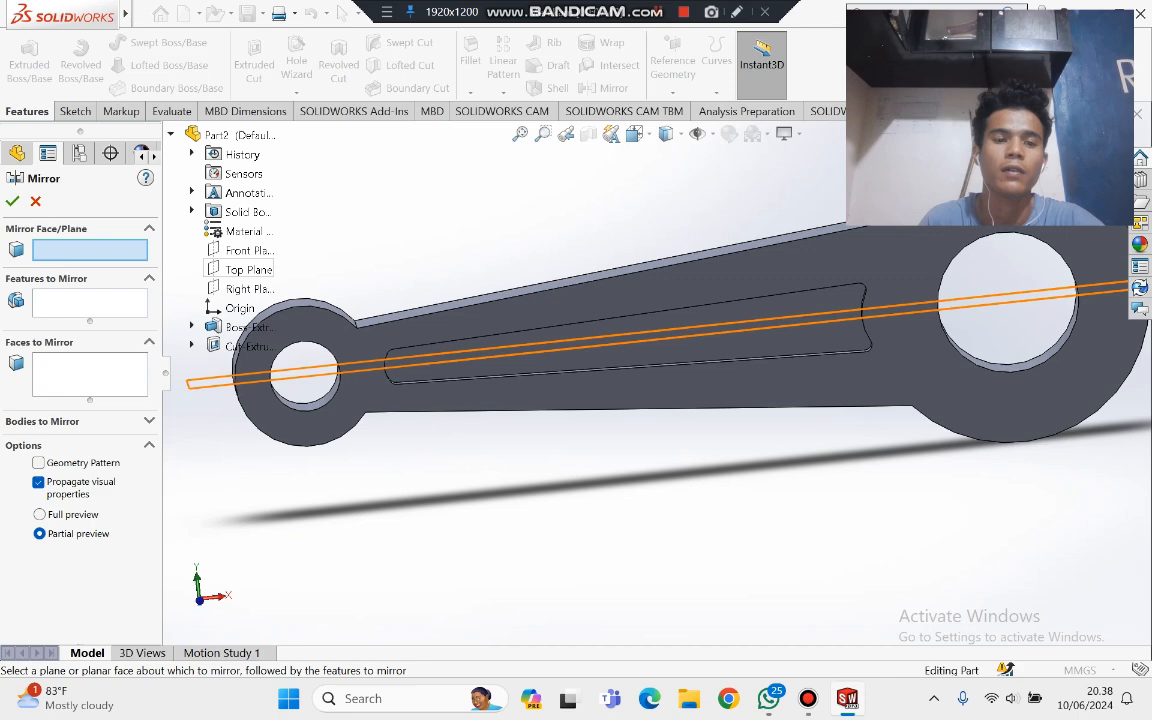
pyautogui.click(250, 250)
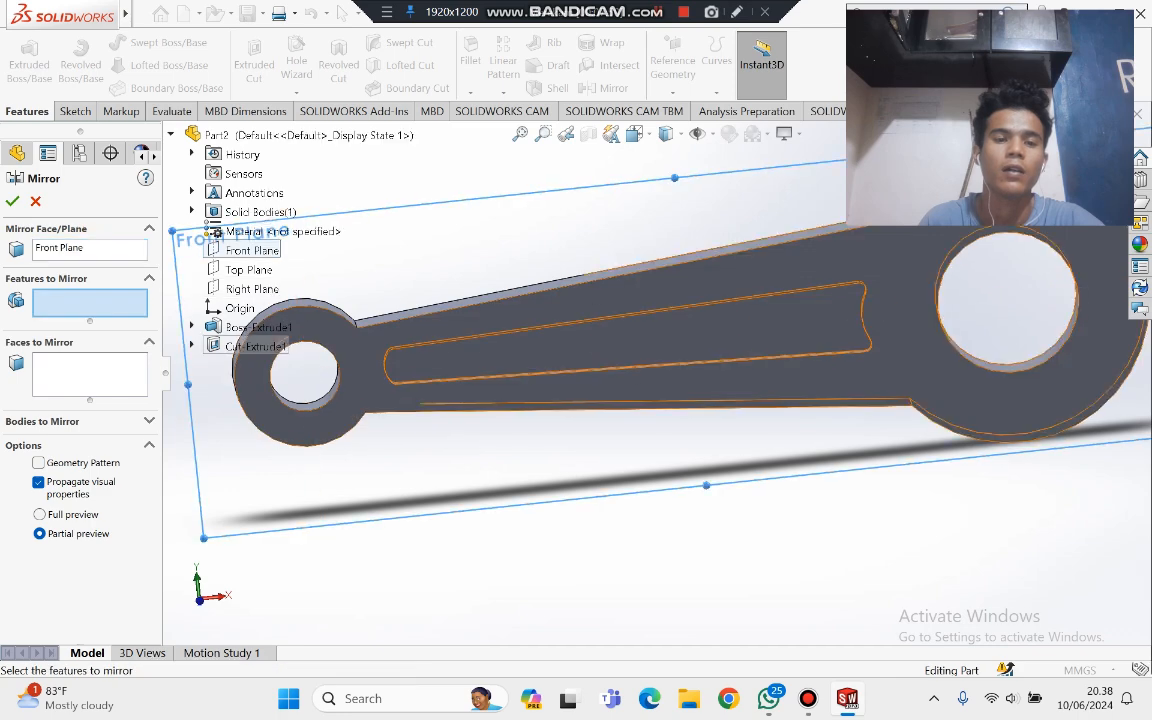
pyautogui.click(442, 350)
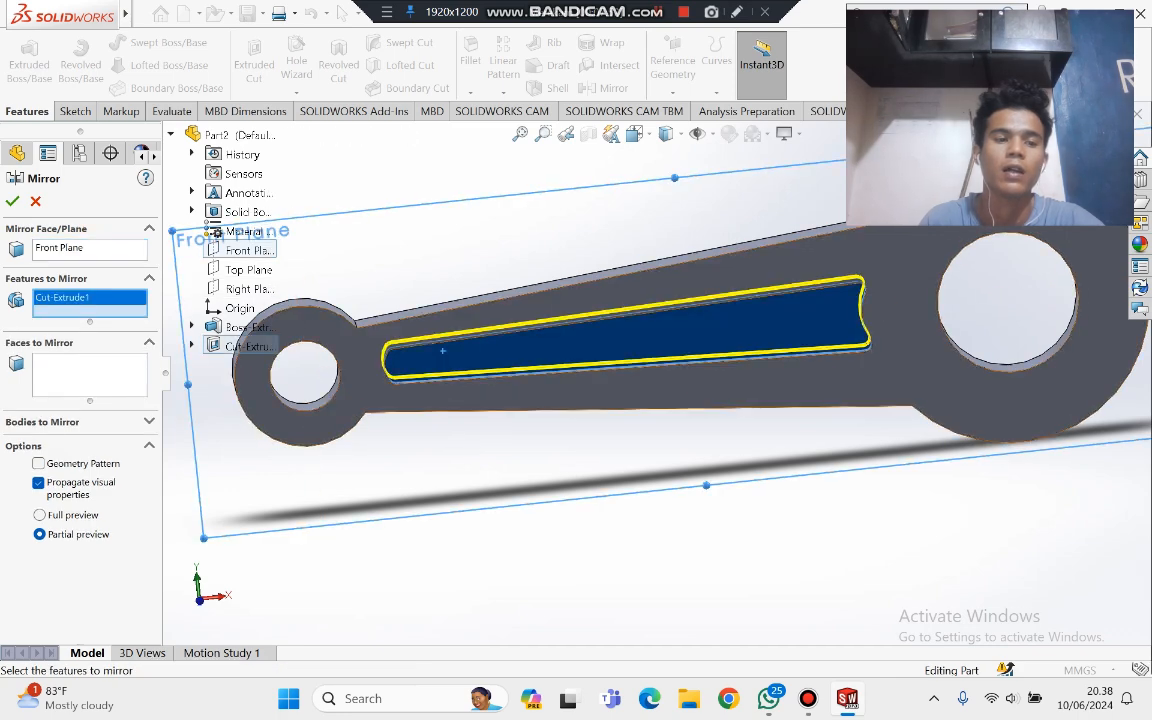
pyautogui.click(12, 201)
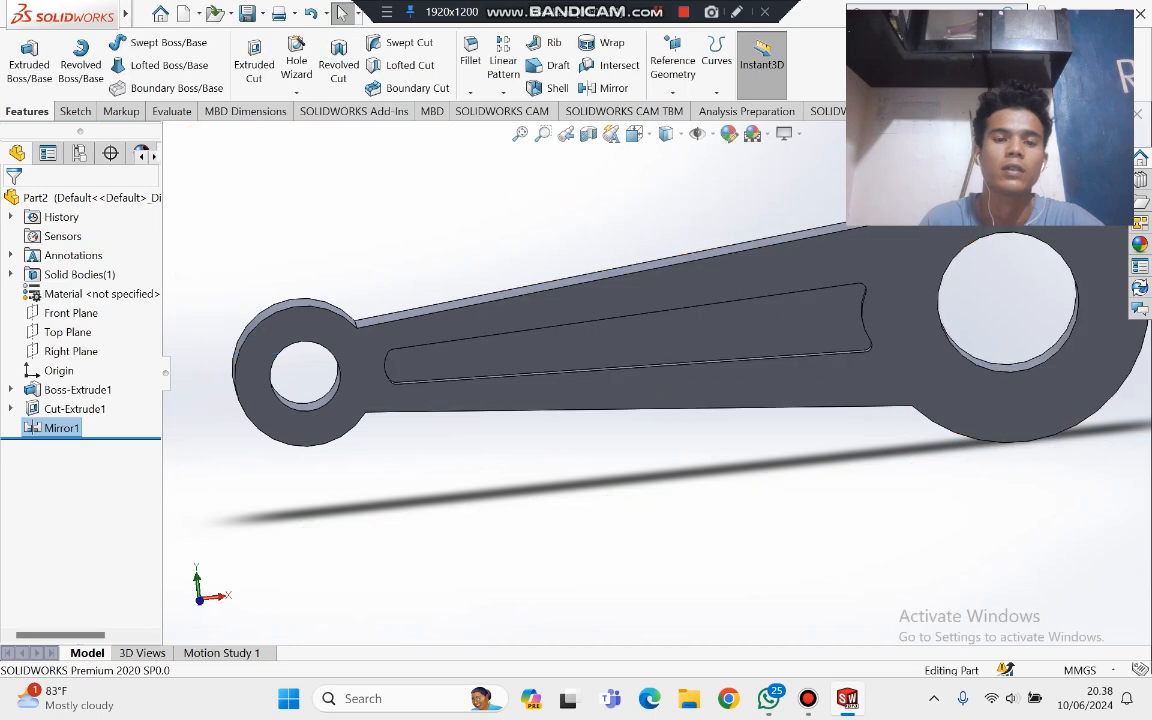
# Step: Examine the recessed rod from an oblique angle and in the front view
pyautogui.moveTo(480, 370); pyautogui.dragTo(688, 345, button='middle')
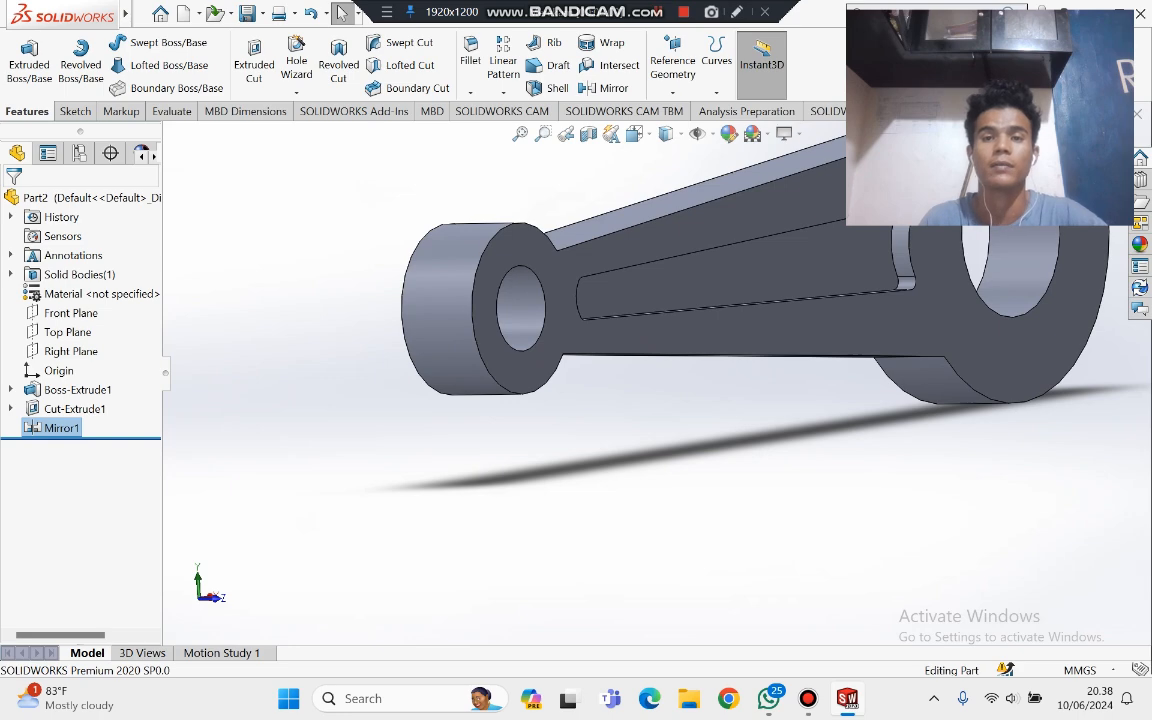
pyautogui.scroll(3, 675, 313)
pyautogui.press('space')
pyautogui.click(722, 348)
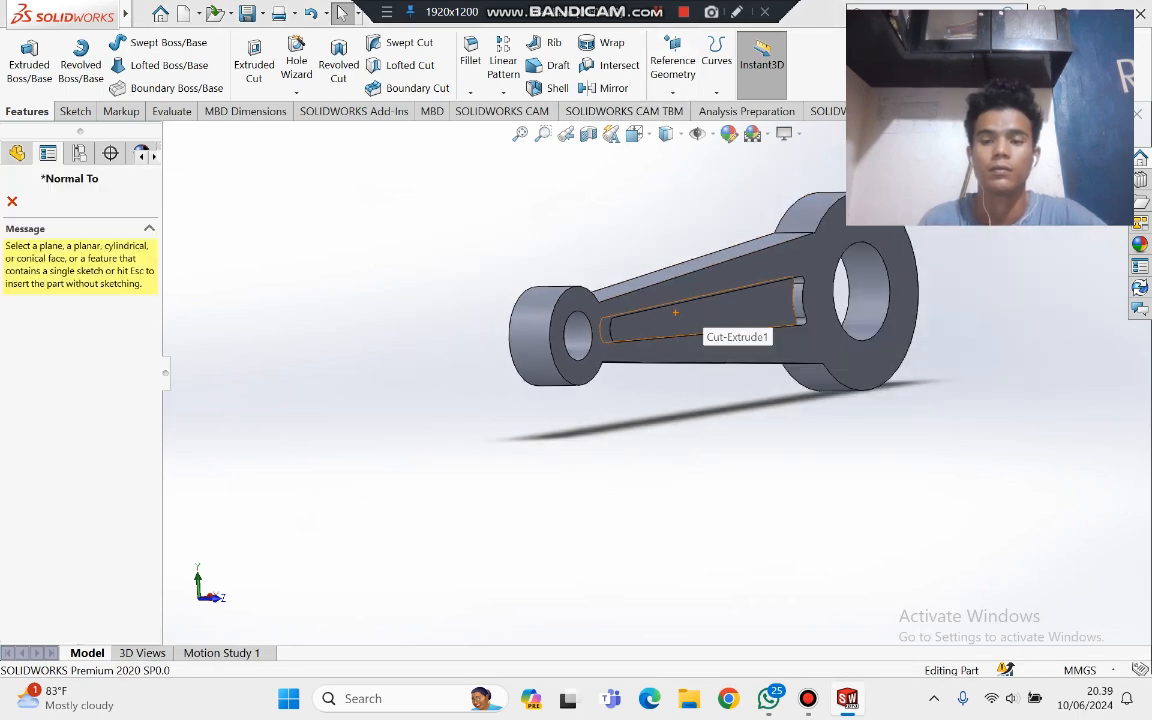
pyautogui.click(675, 312)
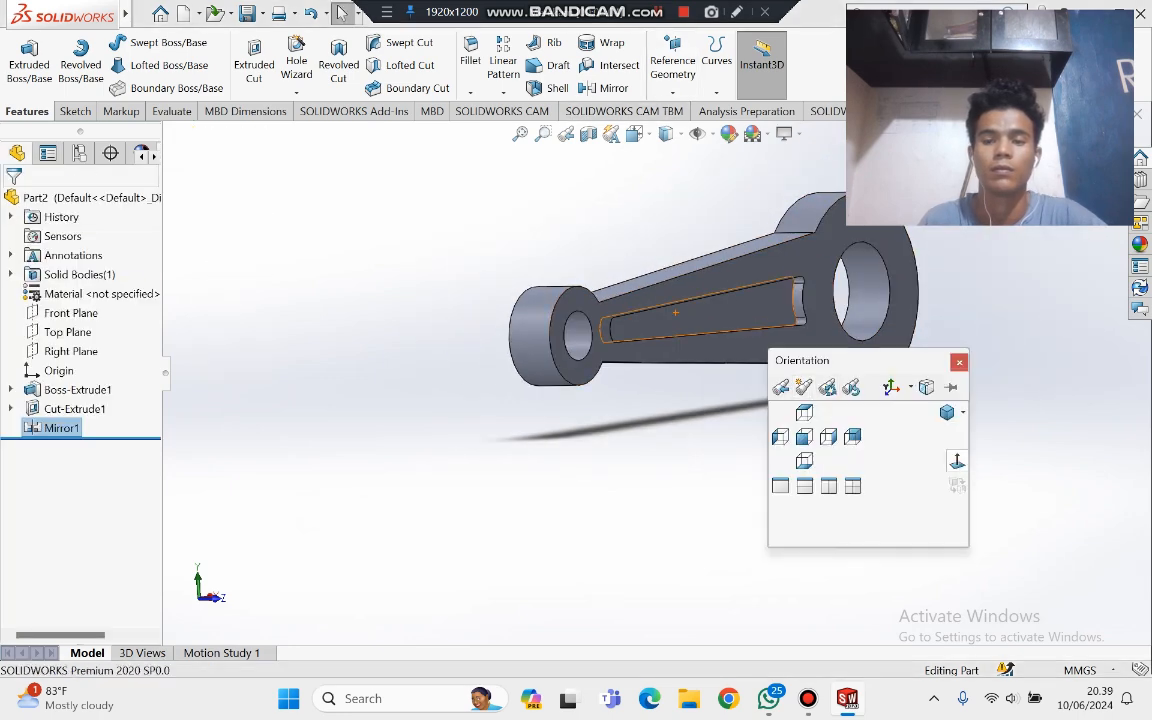
pyautogui.click(957, 461)
pyautogui.press('space')
pyautogui.click(883, 514)
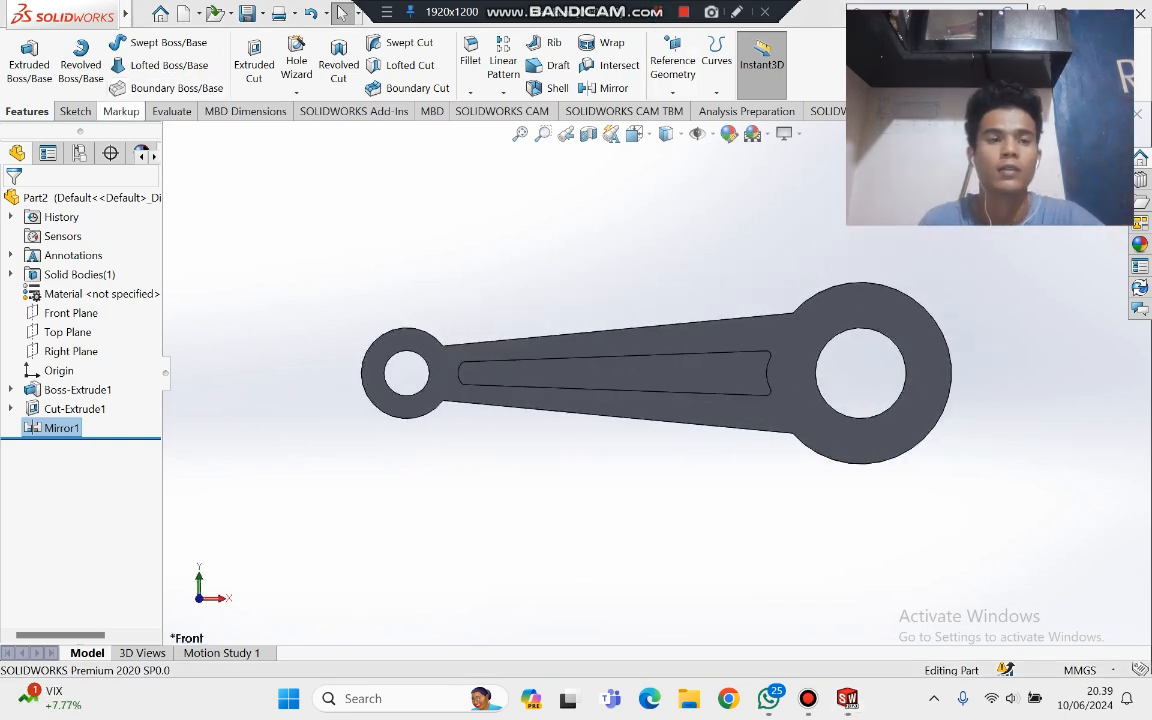
# Step: Start a sketch on the recess's upper long edge to create a reference plane perpendicular to it near the large end
pyautogui.click(74, 111)
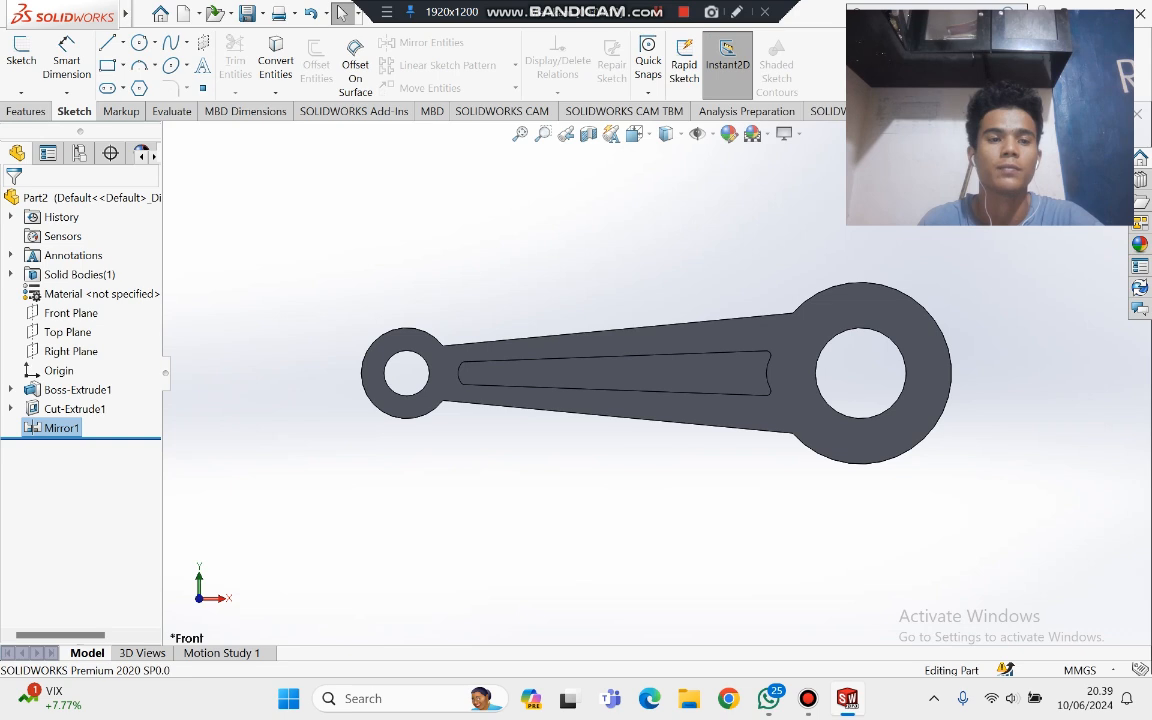
pyautogui.click(21, 55)
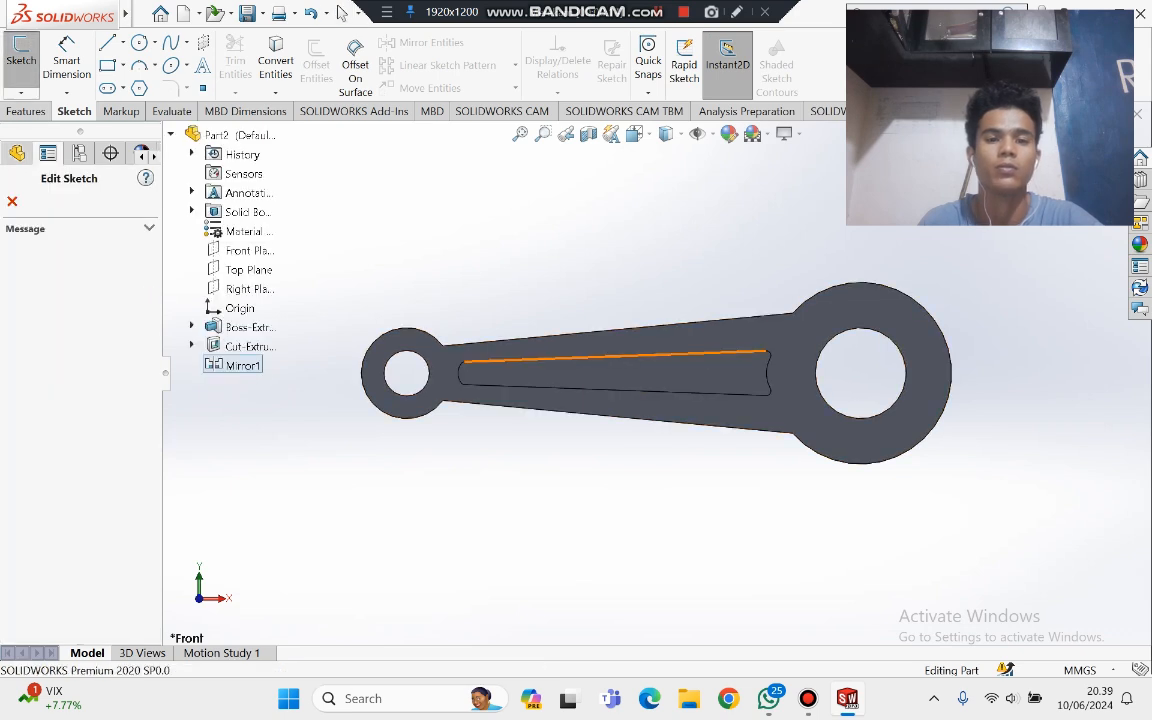
pyautogui.click(680, 354)
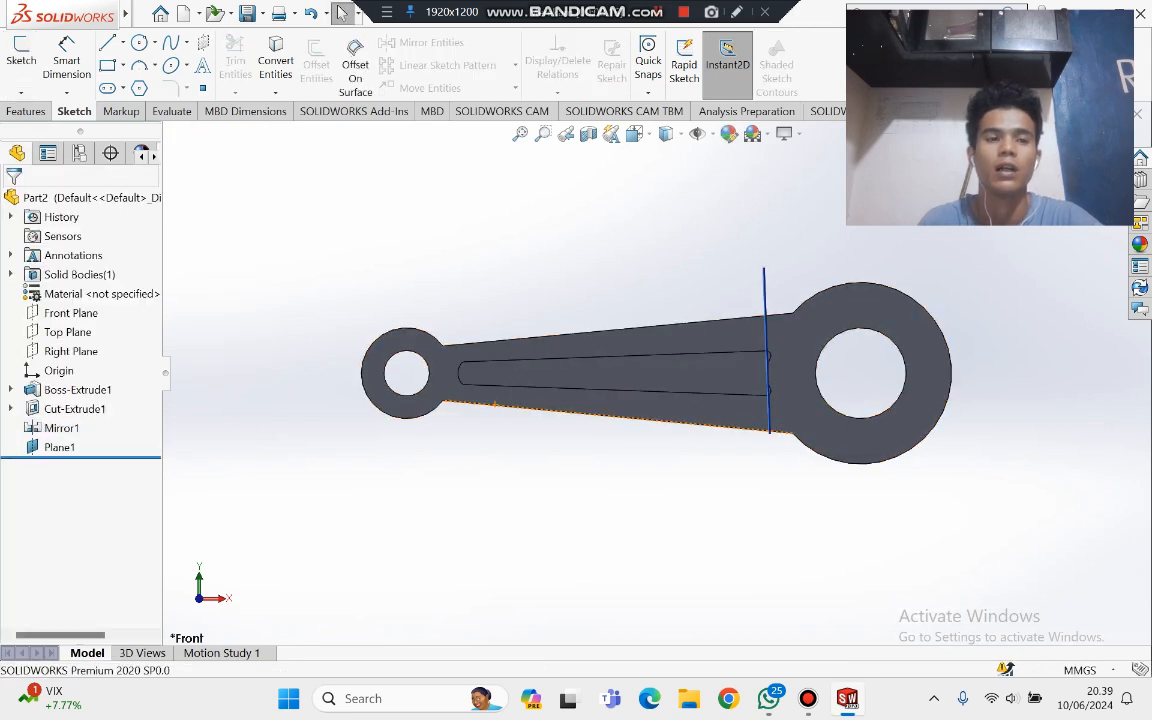
pyautogui.scroll(2, 494, 403)
pyautogui.scroll(-2, 440, 335)
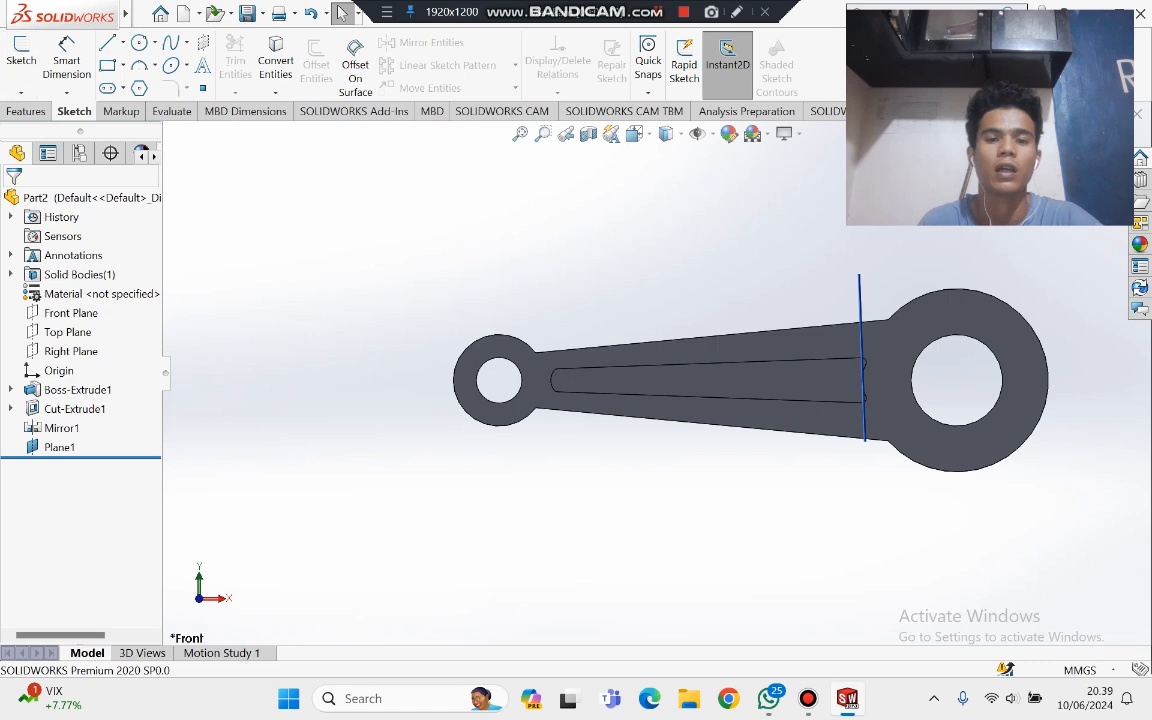
pyautogui.click(21, 55)
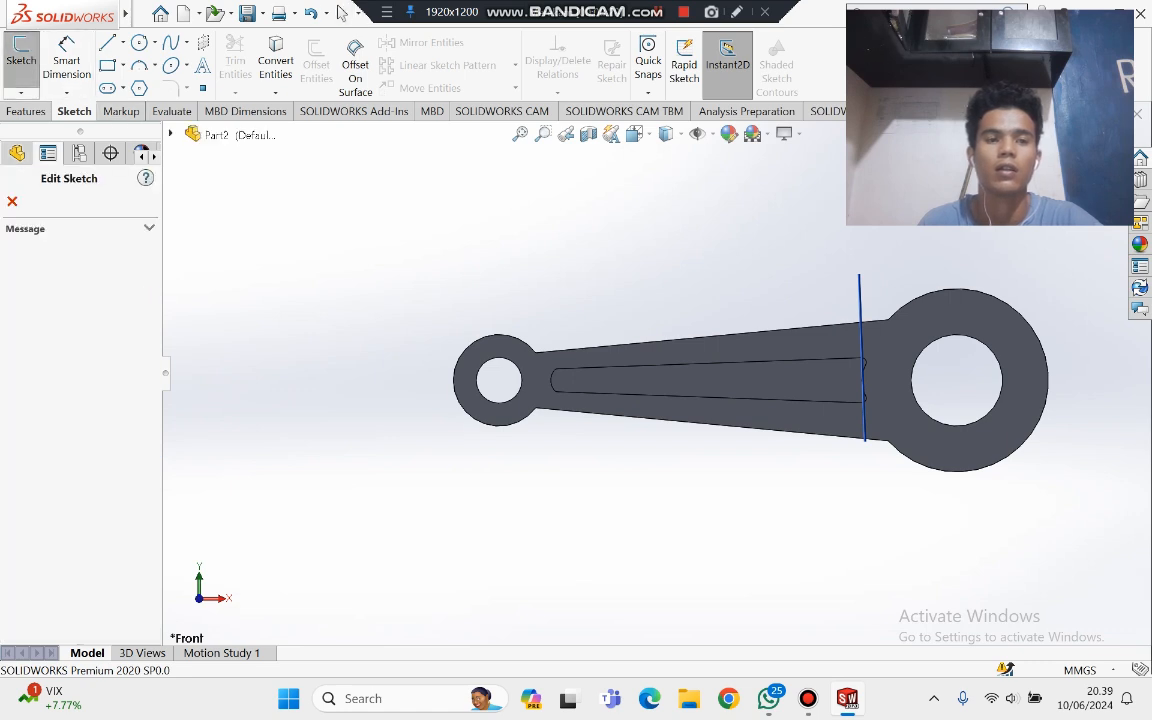
pyautogui.click(12, 201)
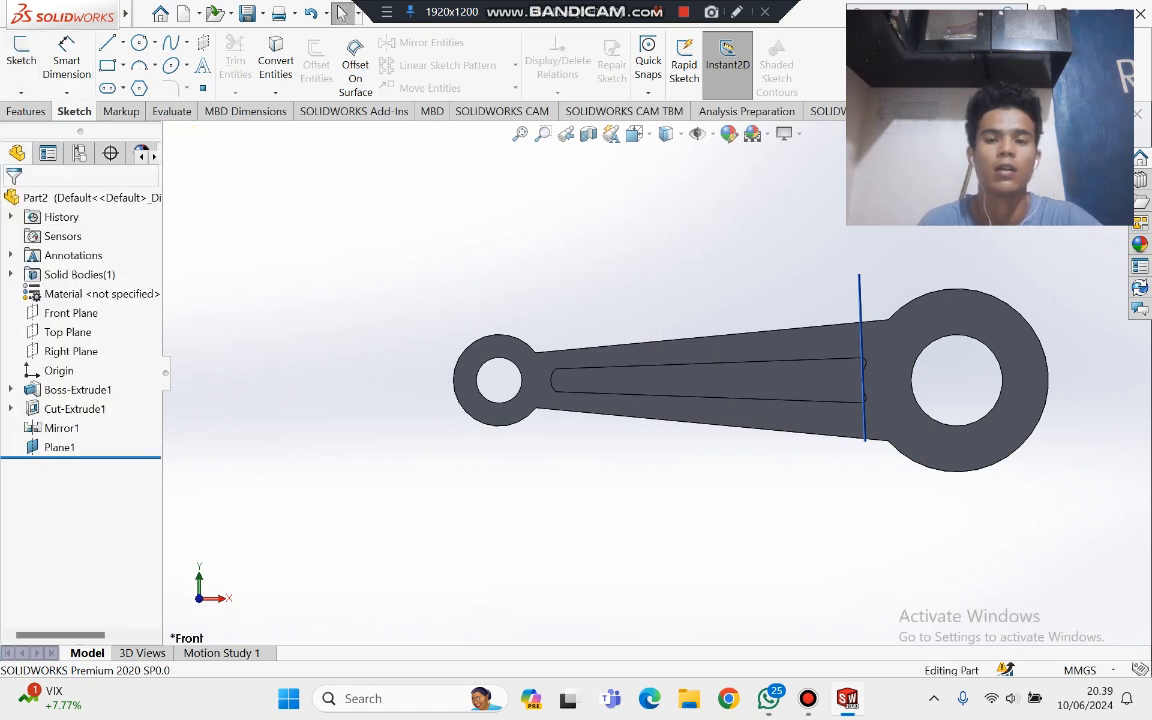
pyautogui.click(727, 379)
pyautogui.press('Escape')
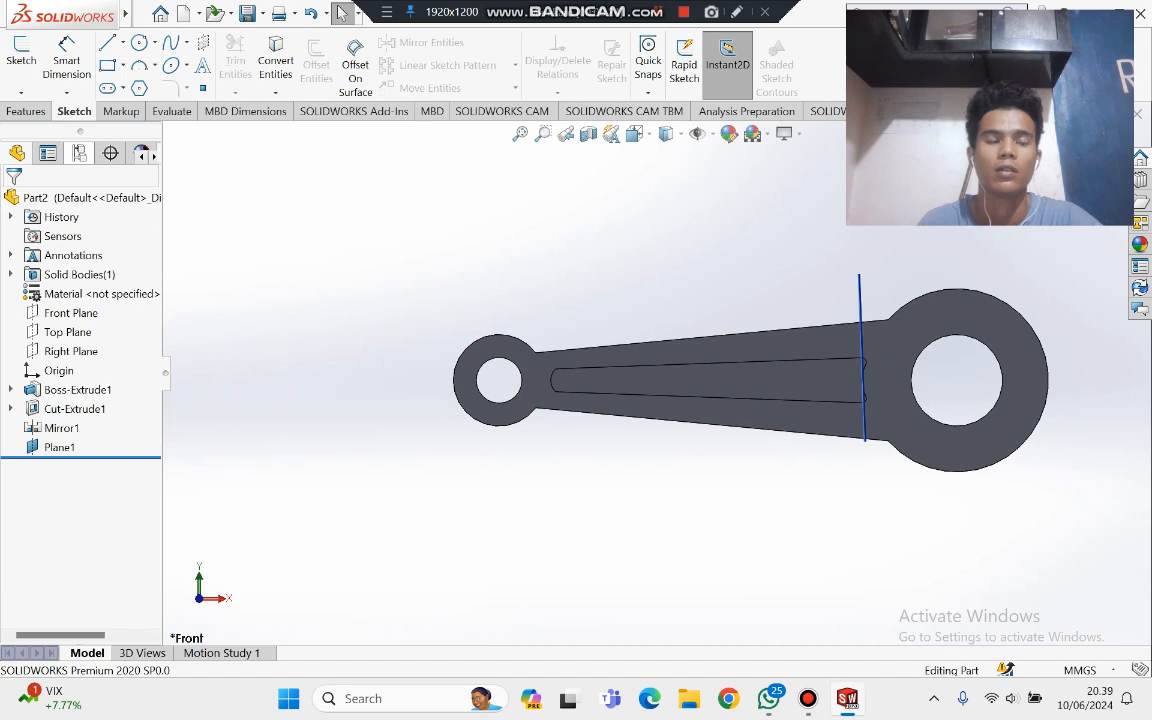
pyautogui.click(66, 55)
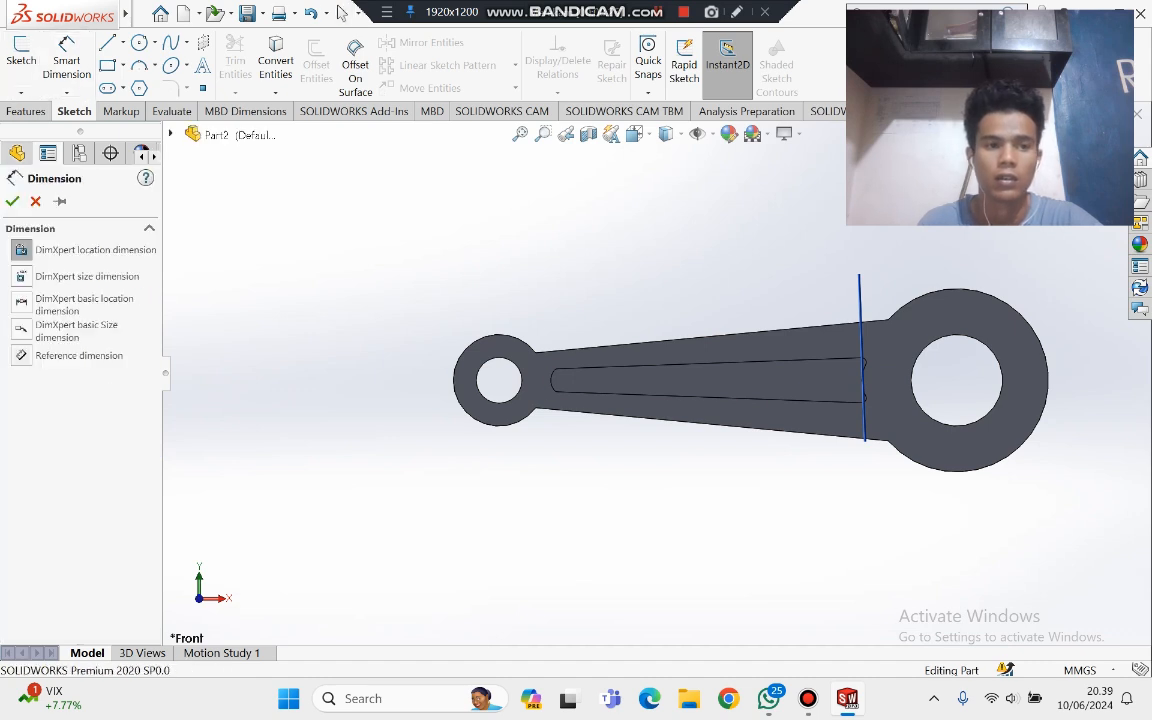
pyautogui.click(12, 201)
# Step: Open a new sketch on the flat floor face of the recess
pyautogui.moveTo(450, 350); pyautogui.dragTo(735, 345, button='middle')
pyautogui.moveTo(921, 357); pyautogui.dragTo(708, 366)
pyautogui.click(802, 402)
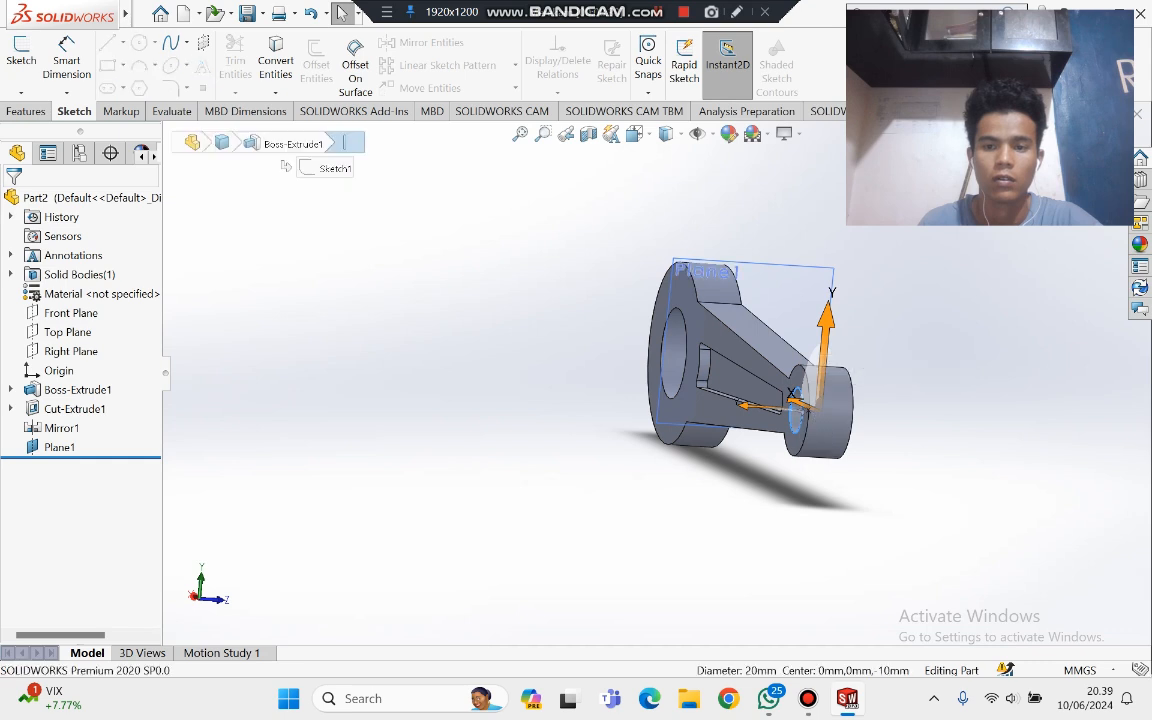
pyautogui.moveTo(800, 400)
pyautogui.mouseDown(button='middle')
pyautogui.moveTo(560, 398)
pyautogui.moveTo(600, 396)
pyautogui.mouseUp(button='middle')
pyautogui.click(724, 382)
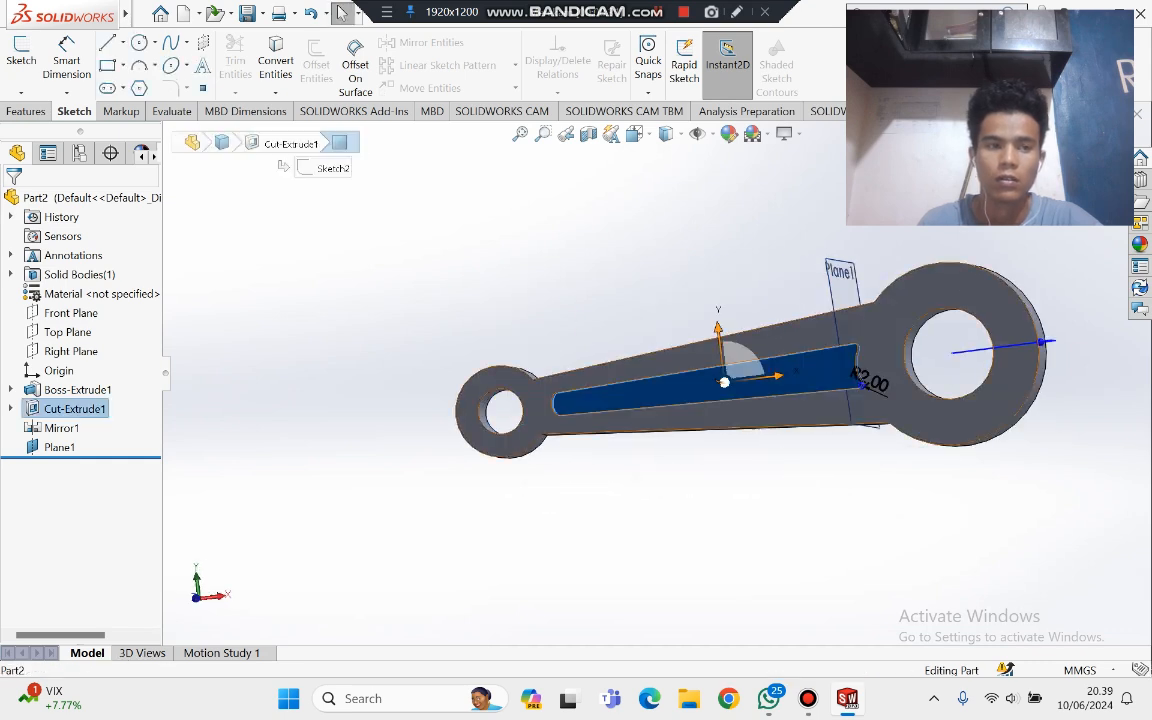
pyautogui.click(21, 60)
pyautogui.click(545, 240)
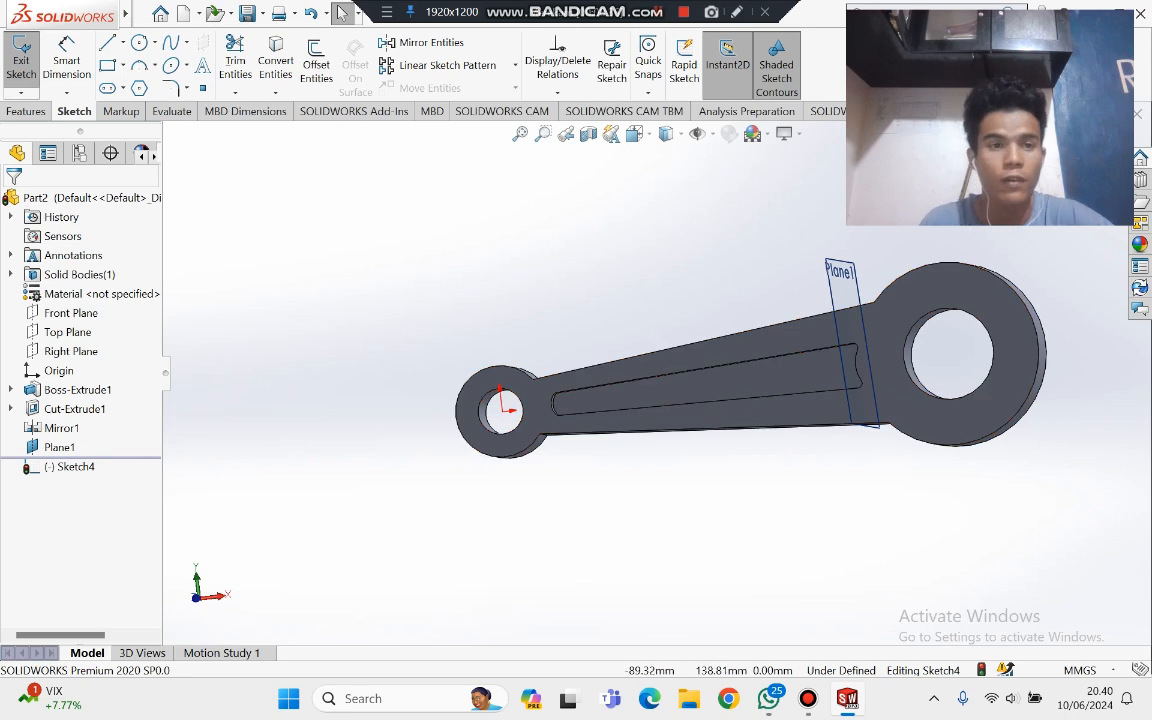
pyautogui.click(182, 88)
pyautogui.click(215, 110)
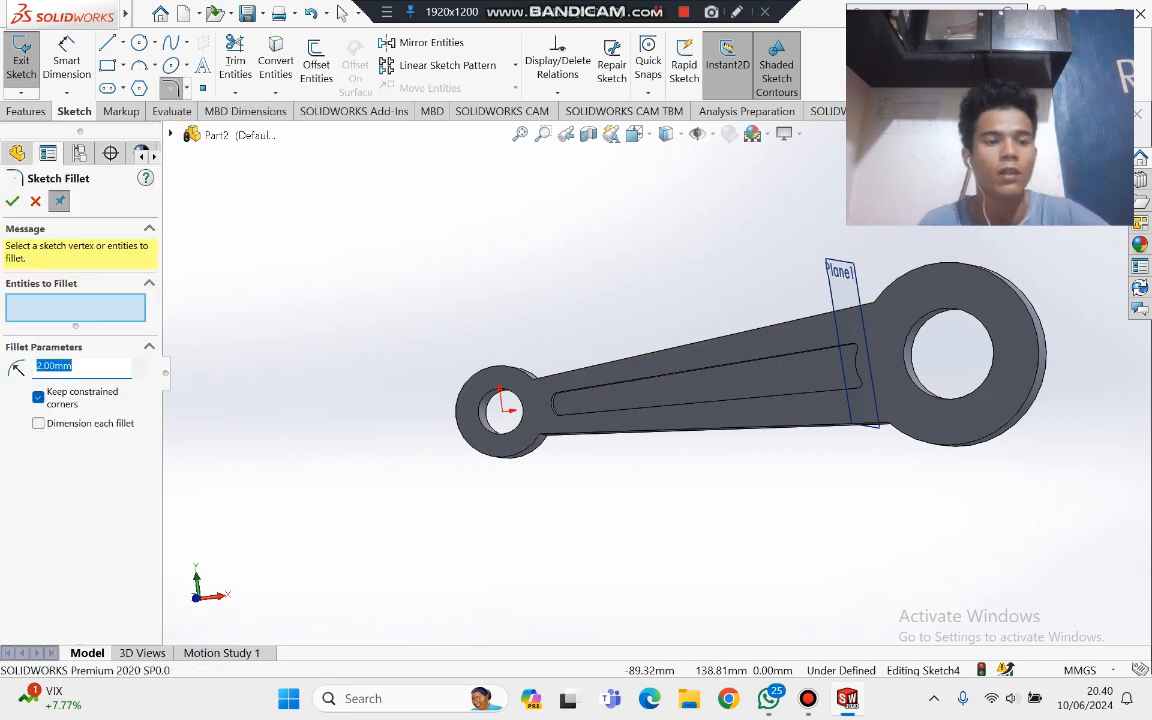
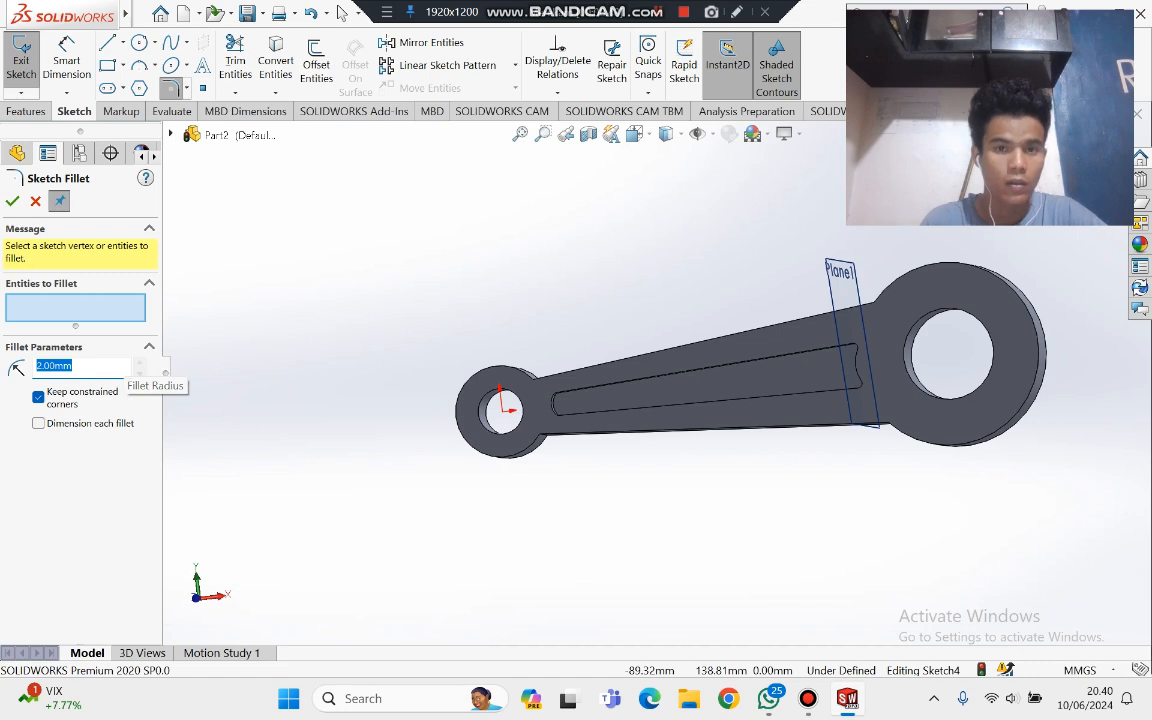
pyautogui.scroll(3, 654, 374)
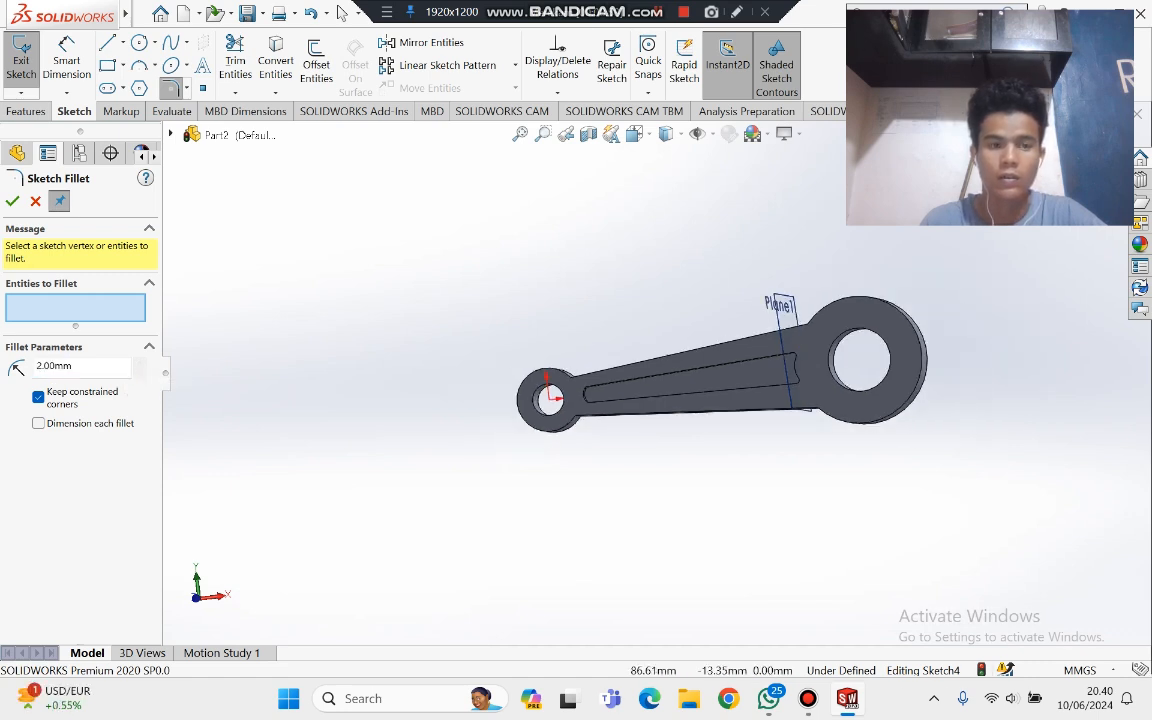
pyautogui.scroll(-3, 714, 414)
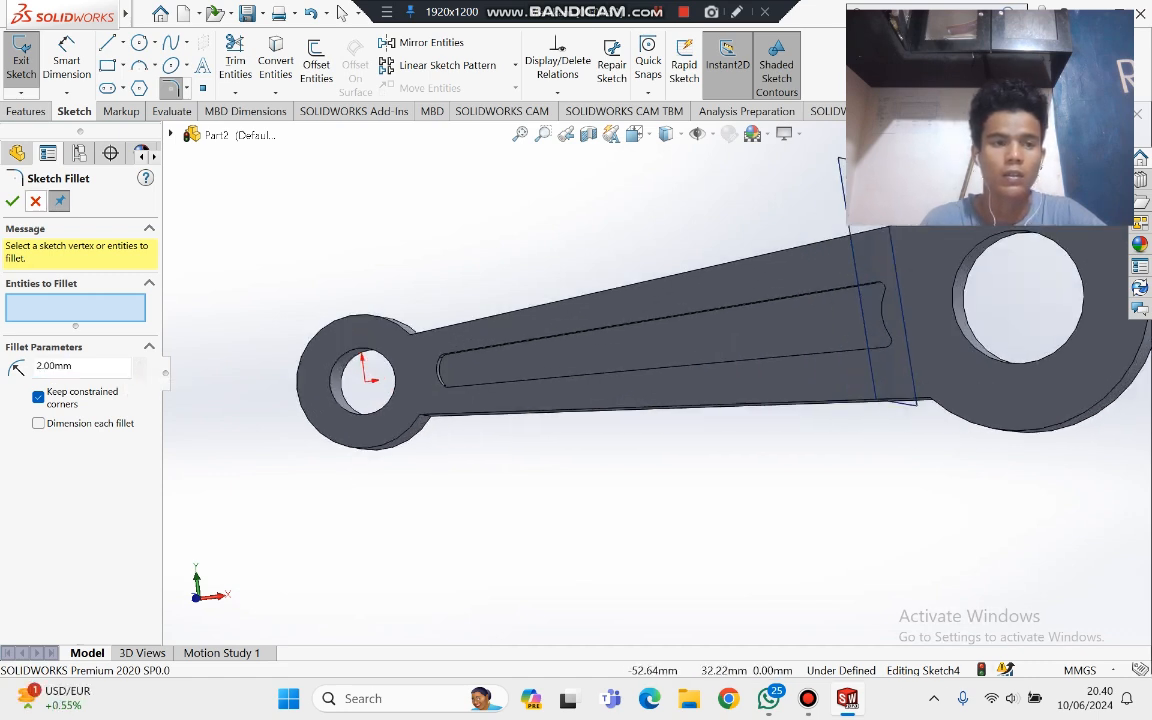
pyautogui.press('Escape')
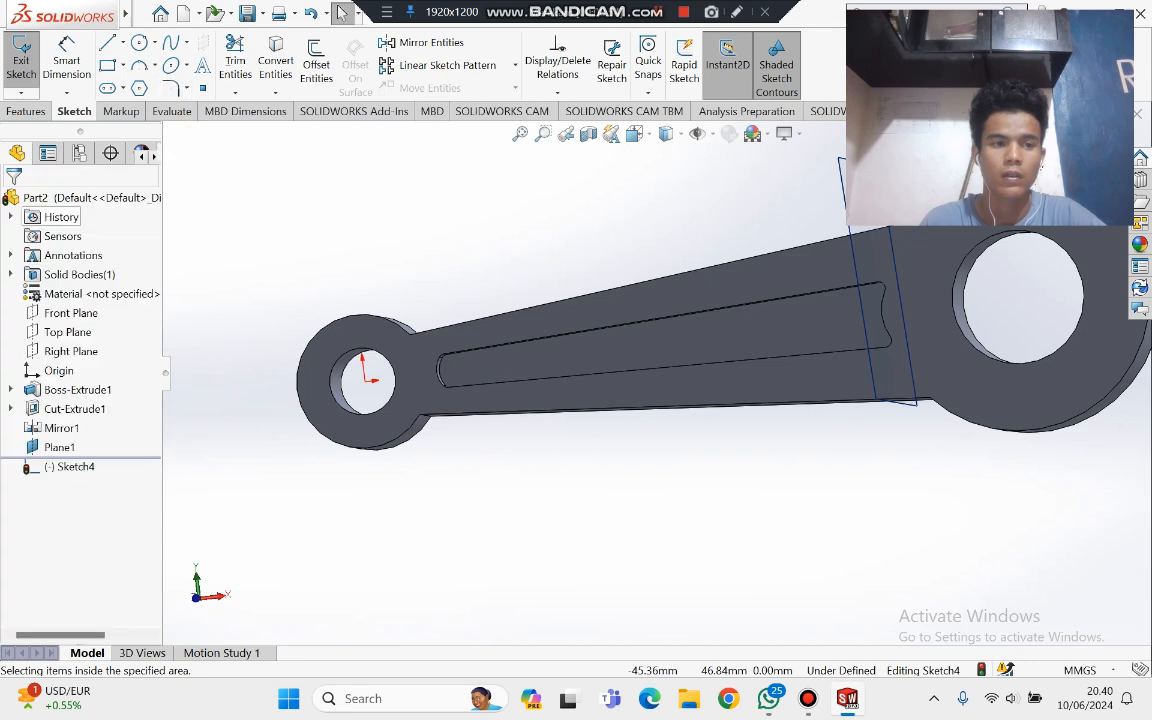
pyautogui.click(618, 367)
pyautogui.click(541, 334)
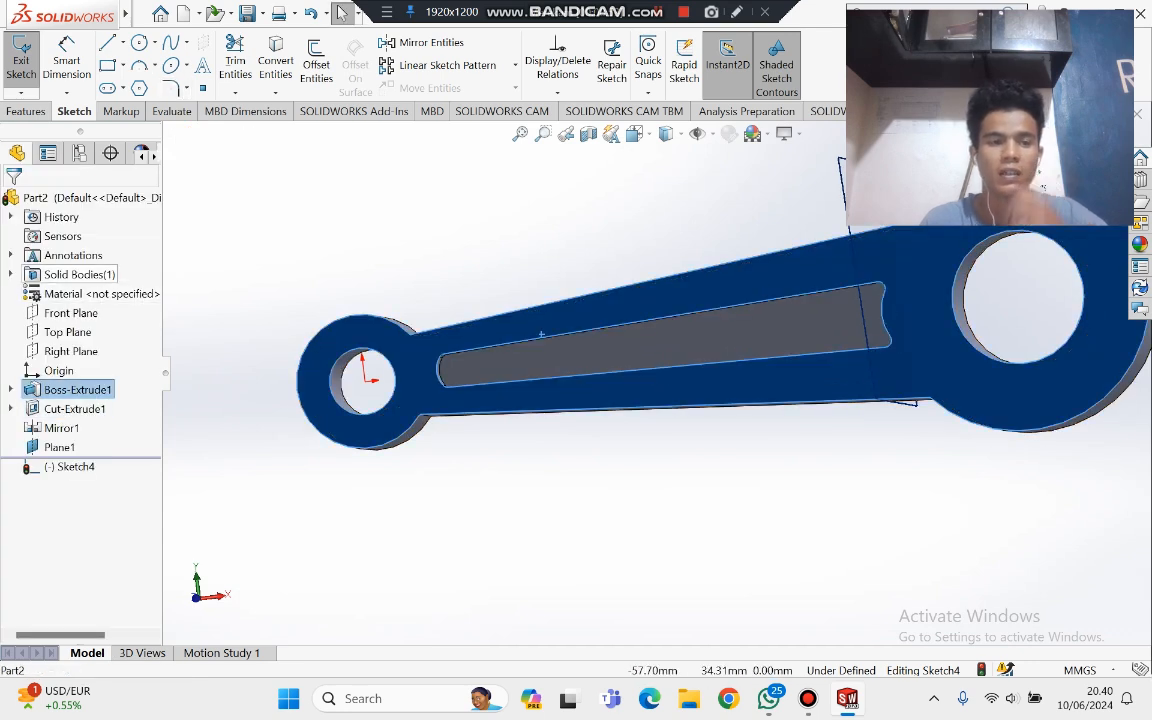
pyautogui.click(176, 88)
pyautogui.click(216, 111)
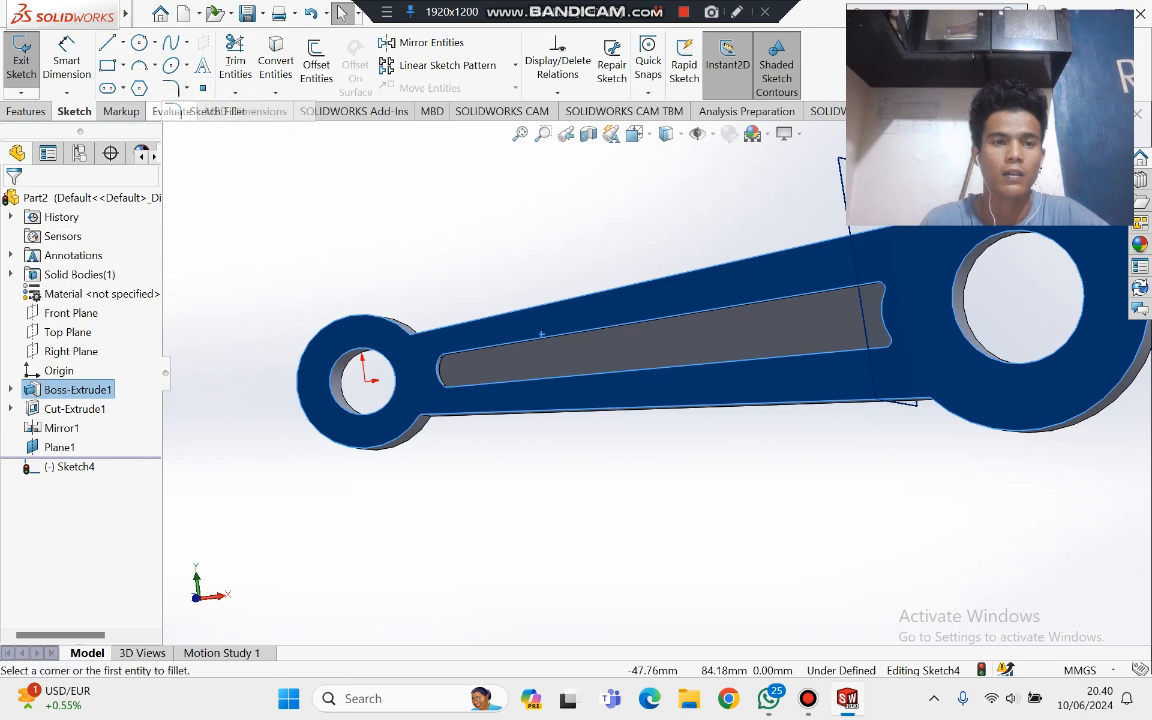
pyautogui.click(82, 366)
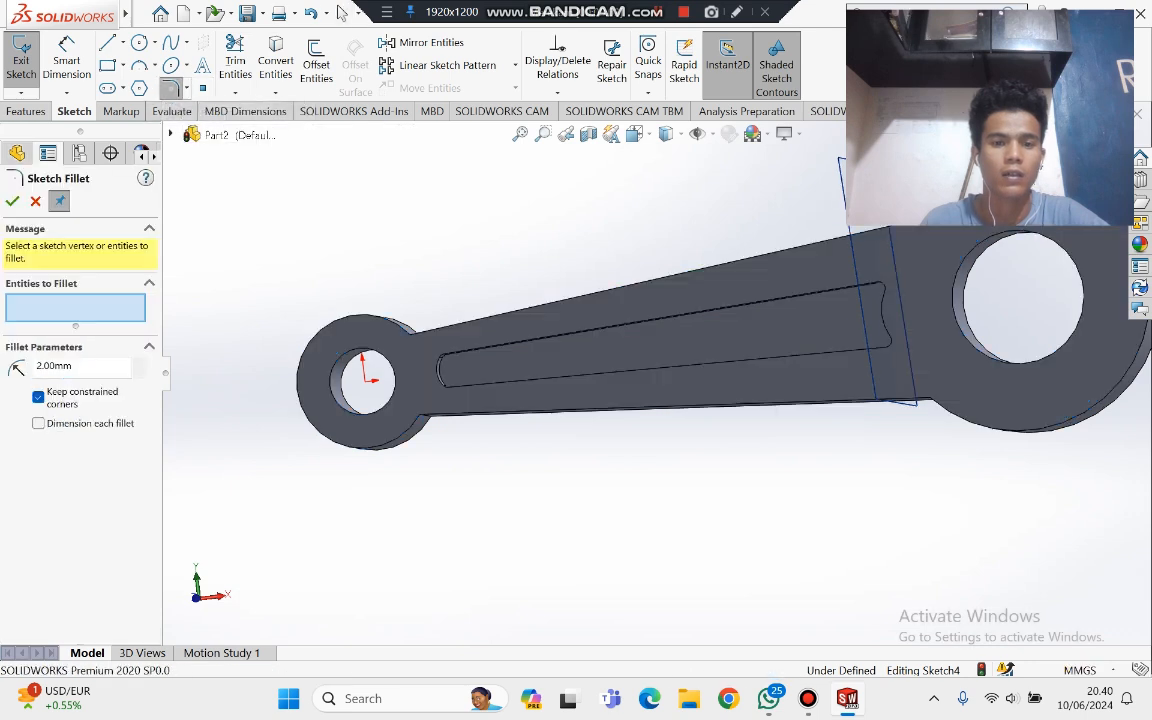
pyautogui.moveTo(530, 340); pyautogui.dragTo(636, 333, button='middle')
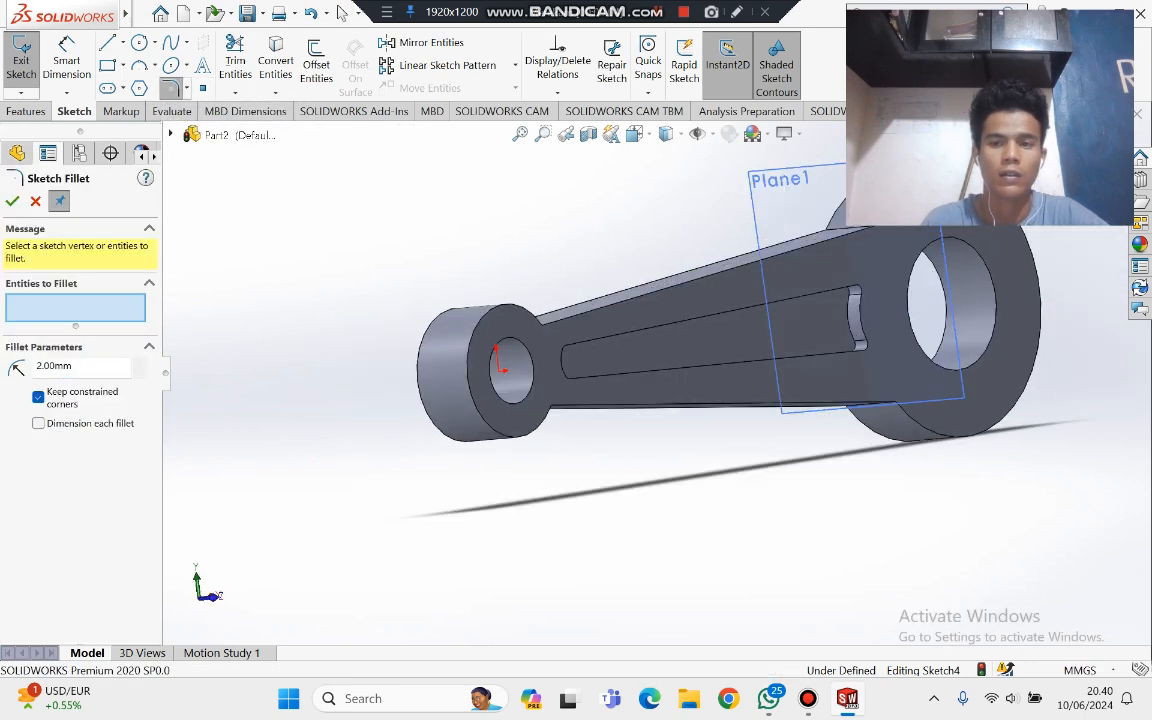
pyautogui.click(12, 201)
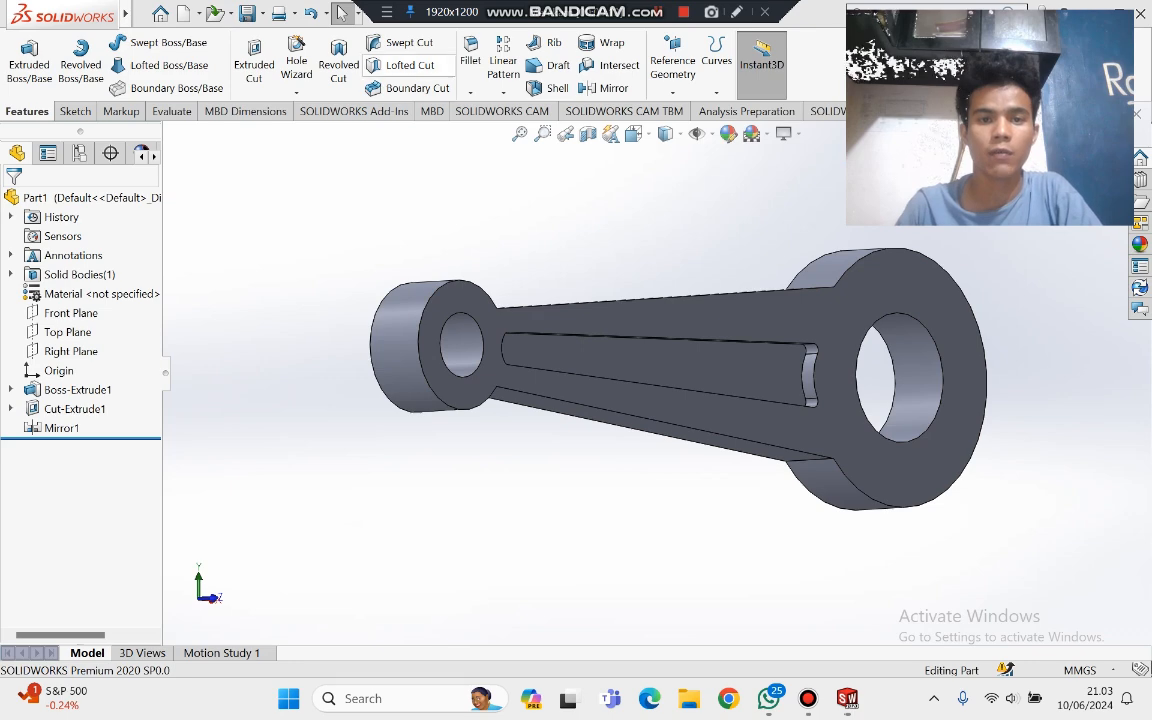
# Step: Fillet the edges bounding the connecting rod's two opposite broad faces with a symmetric 2 mm radius
pyautogui.click(470, 52)
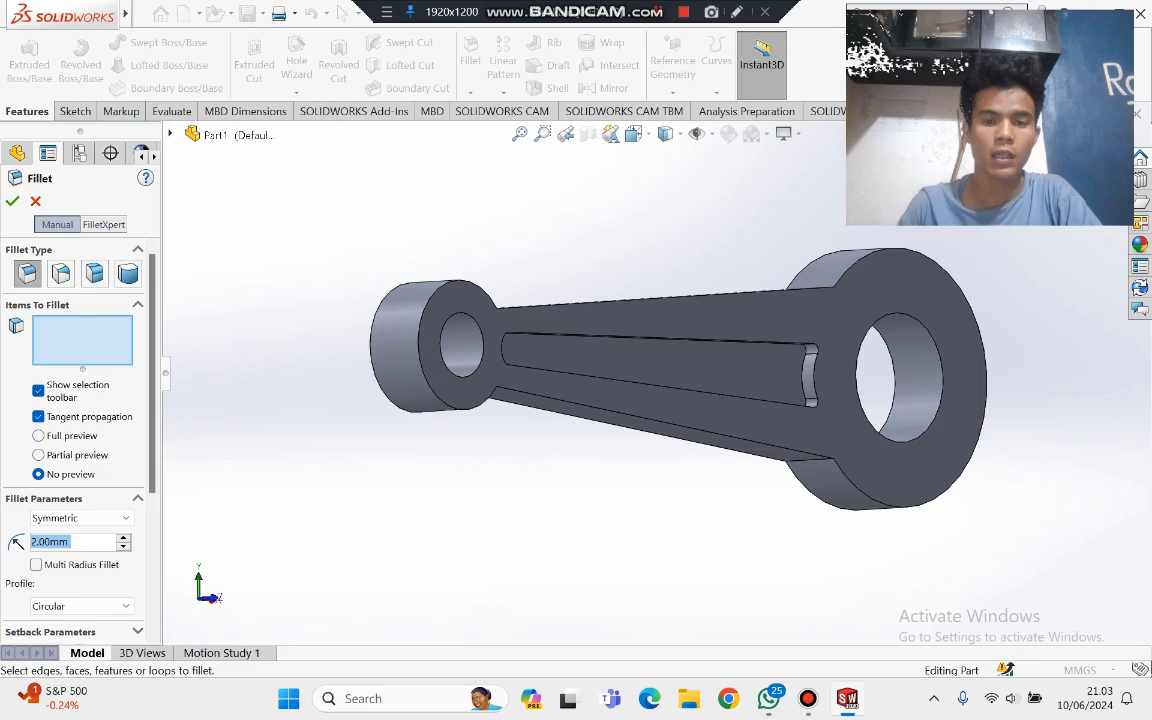
pyautogui.click(617, 319)
pyautogui.scroll(-1, 750, 345)
pyautogui.moveTo(617, 319); pyautogui.dragTo(606, 366, button='middle')
pyautogui.click(750, 369)
pyautogui.scroll(1, 606, 366)
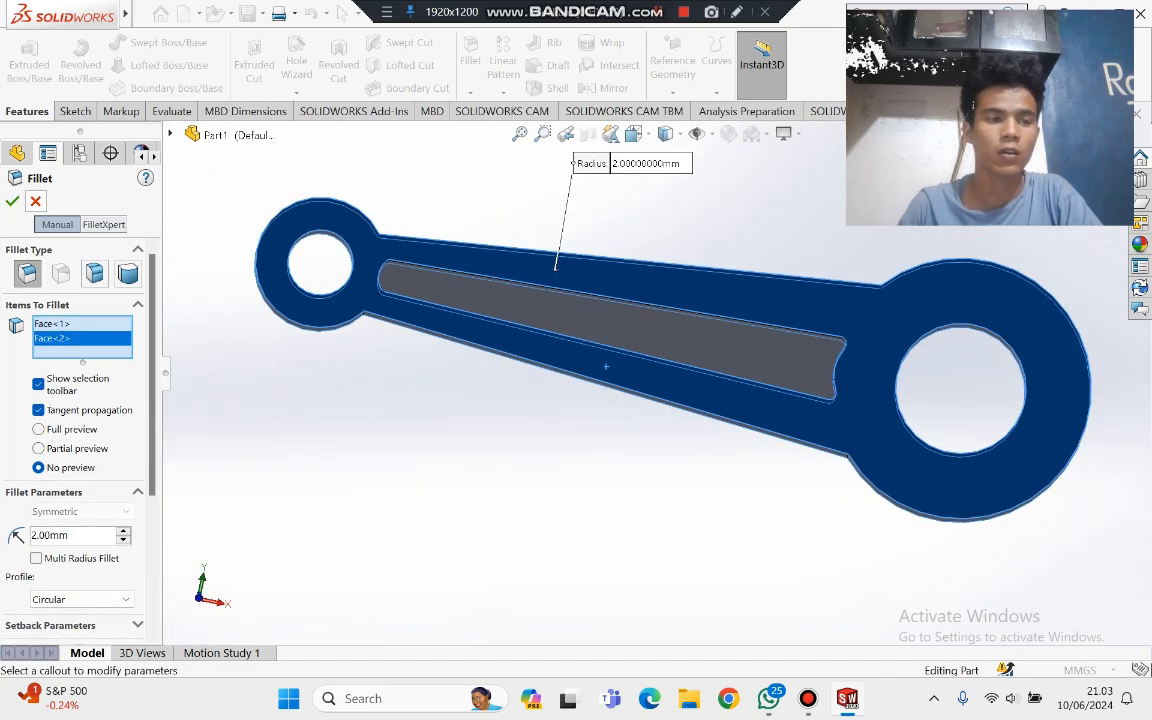
pyautogui.press('Return')
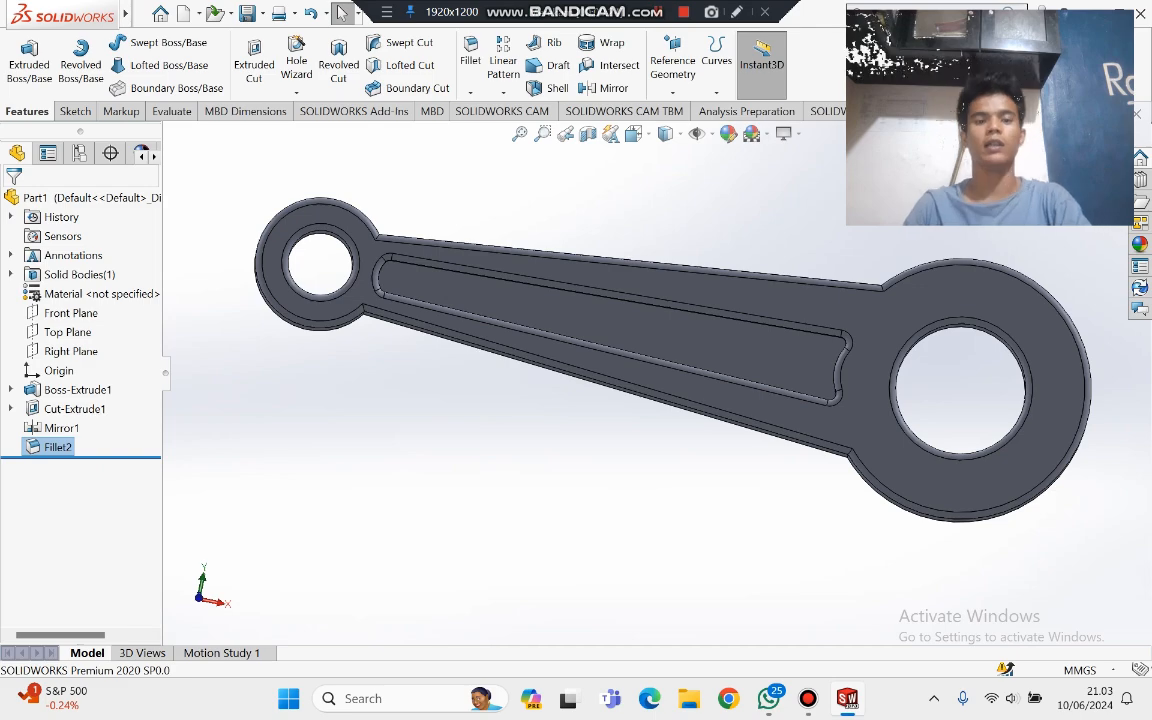
# Step: Save the filleted connecting rod in Documents as a SOLIDWORKS part named stang piston
pyautogui.scroll(-2, 590, 415)
pyautogui.scroll(2, 630, 370)
pyautogui.scroll(-1, 804, 306)
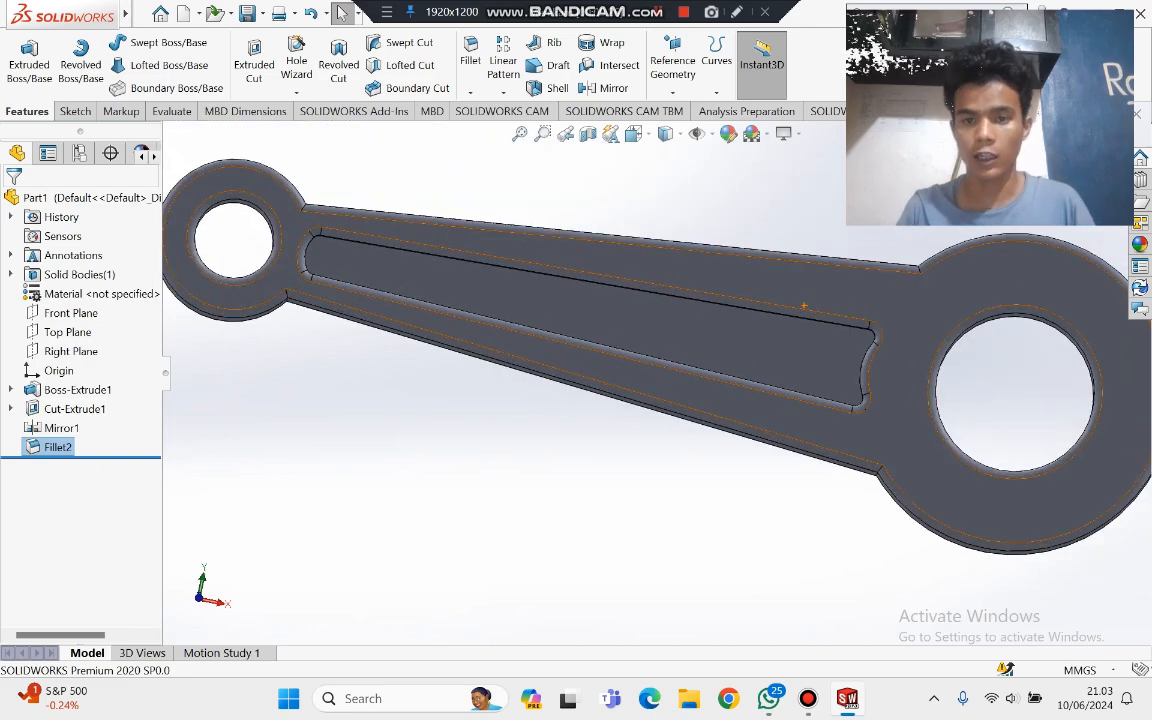
pyautogui.moveTo(804, 306); pyautogui.dragTo(380, 280, button='middle')
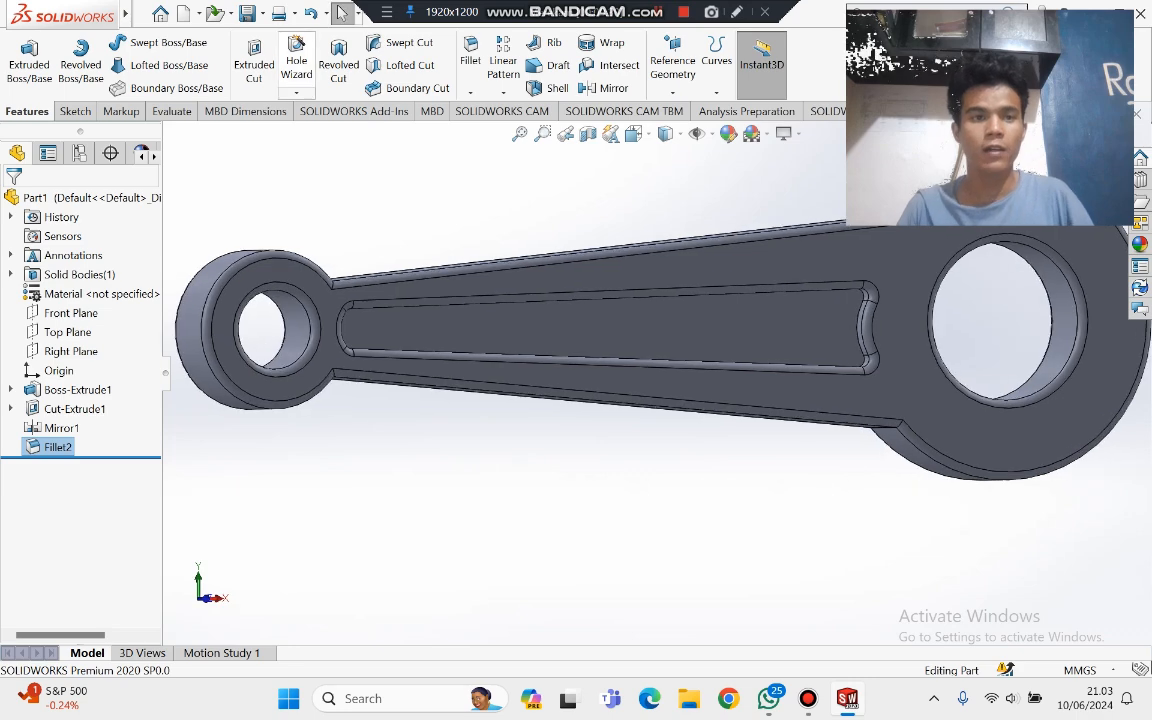
pyautogui.hotkey('ctrl', 's')
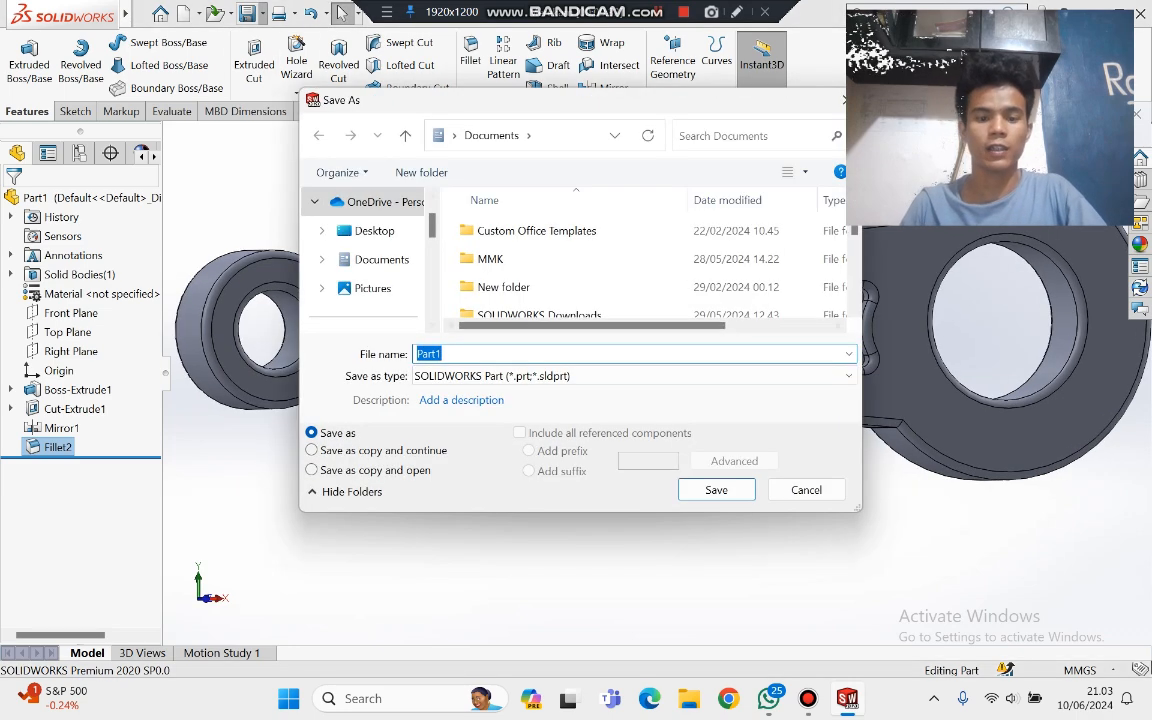
pyautogui.write('stang piston')
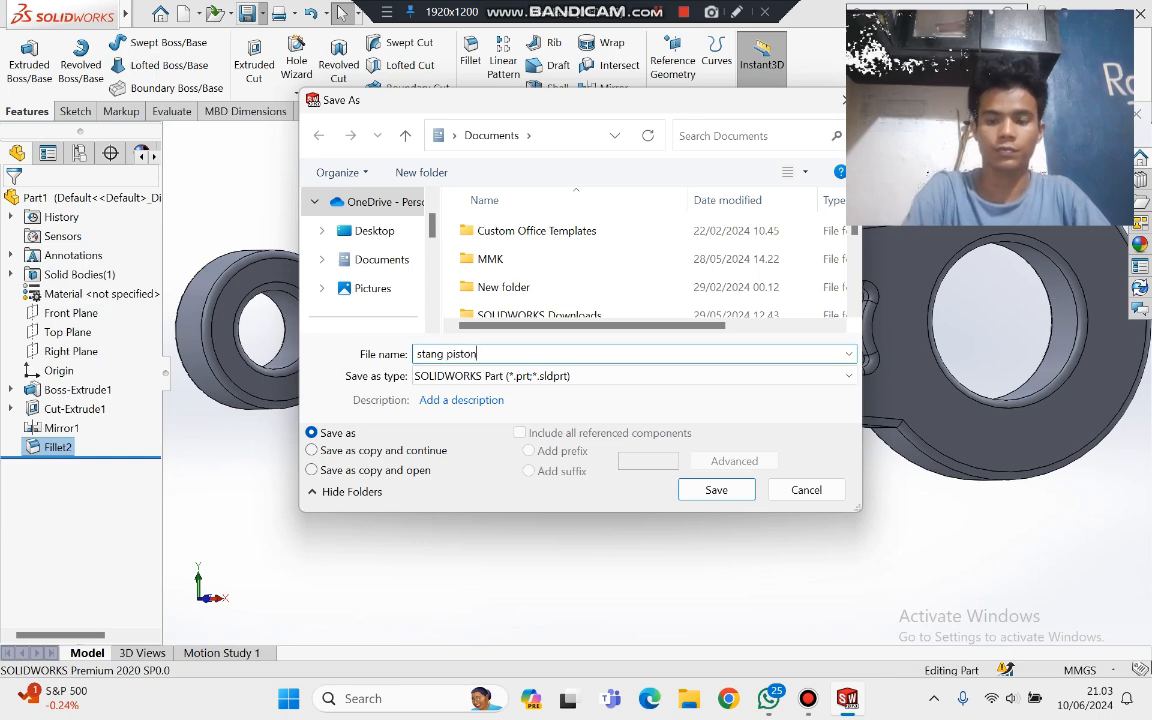
pyautogui.press('Return')
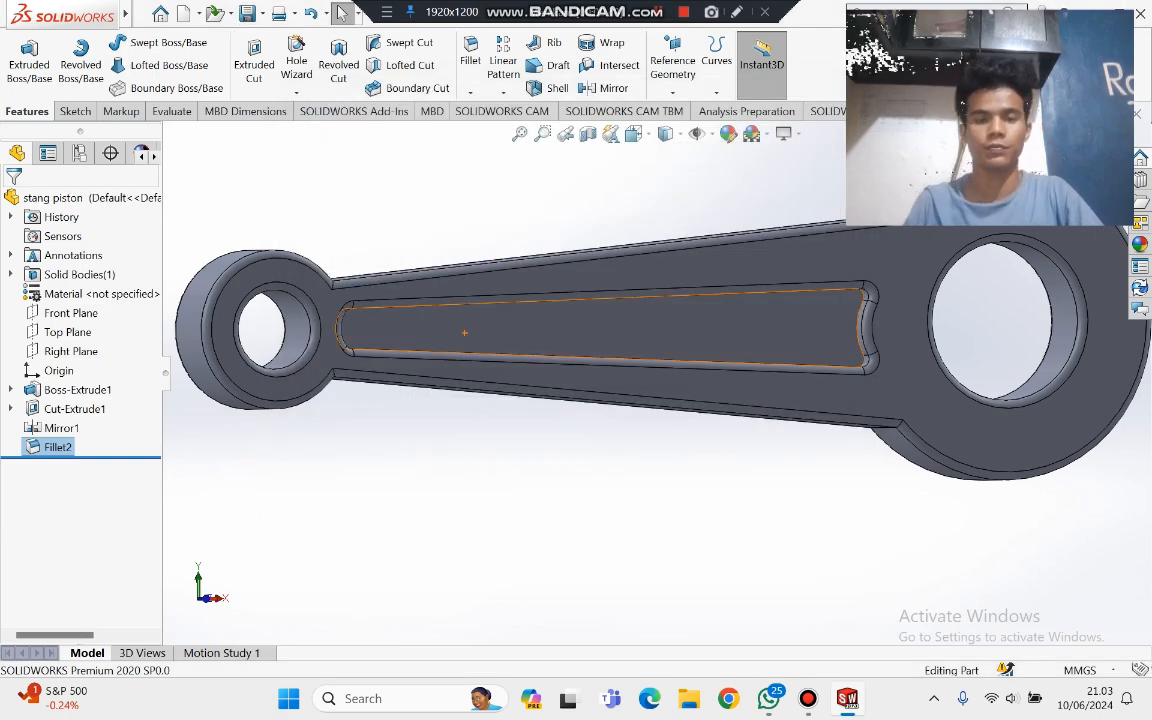
pyautogui.scroll(-2, 496, 340)
pyautogui.scroll(2, 496, 340)
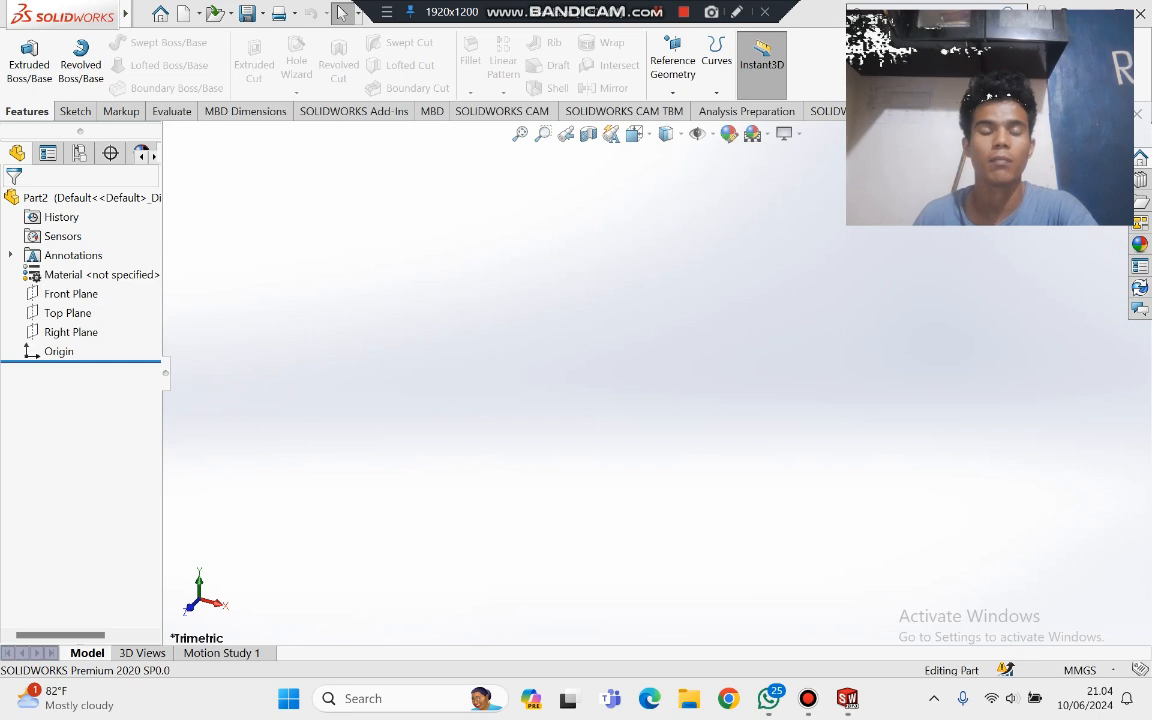
# Step: Set the new part's units to MMGS and open a sketch on the Front Plane
pyautogui.click(82, 294)
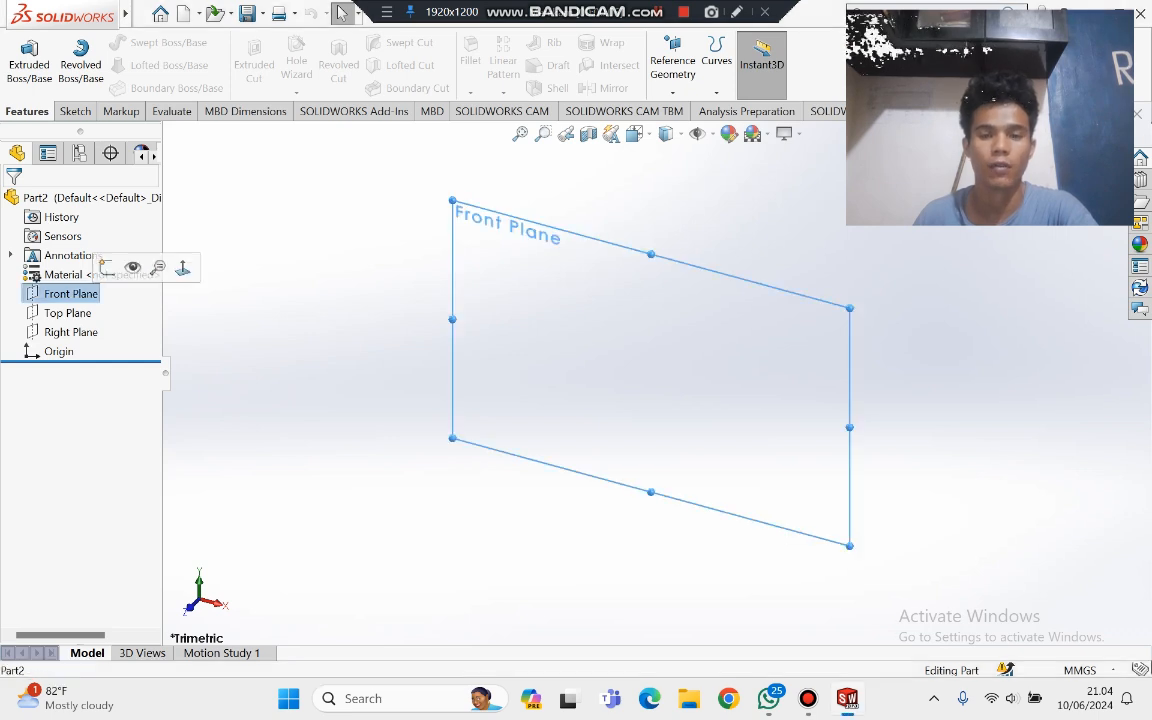
pyautogui.click(1085, 670)
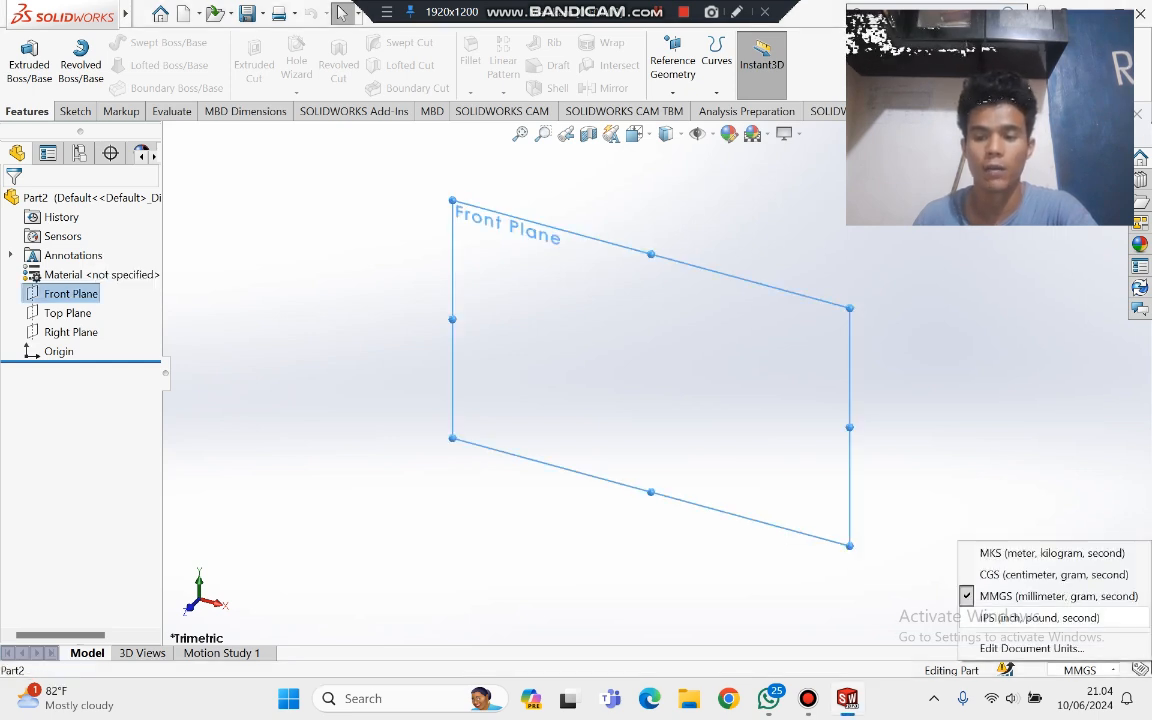
pyautogui.click(1058, 596)
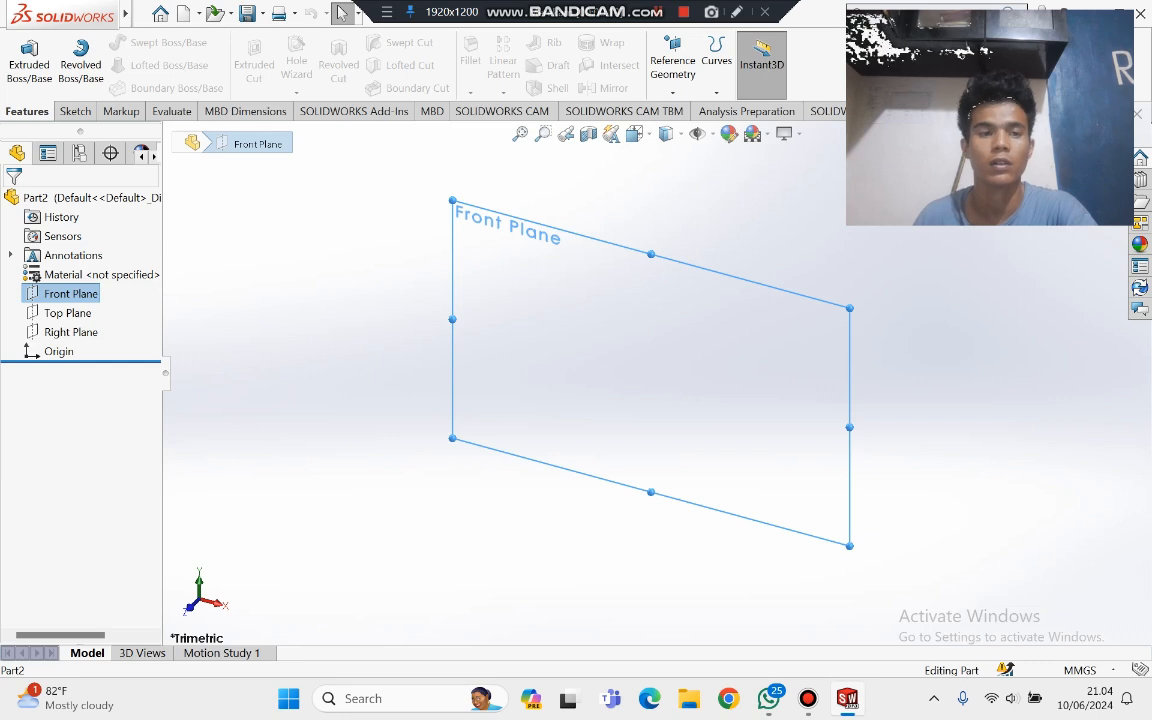
pyautogui.click(64, 294)
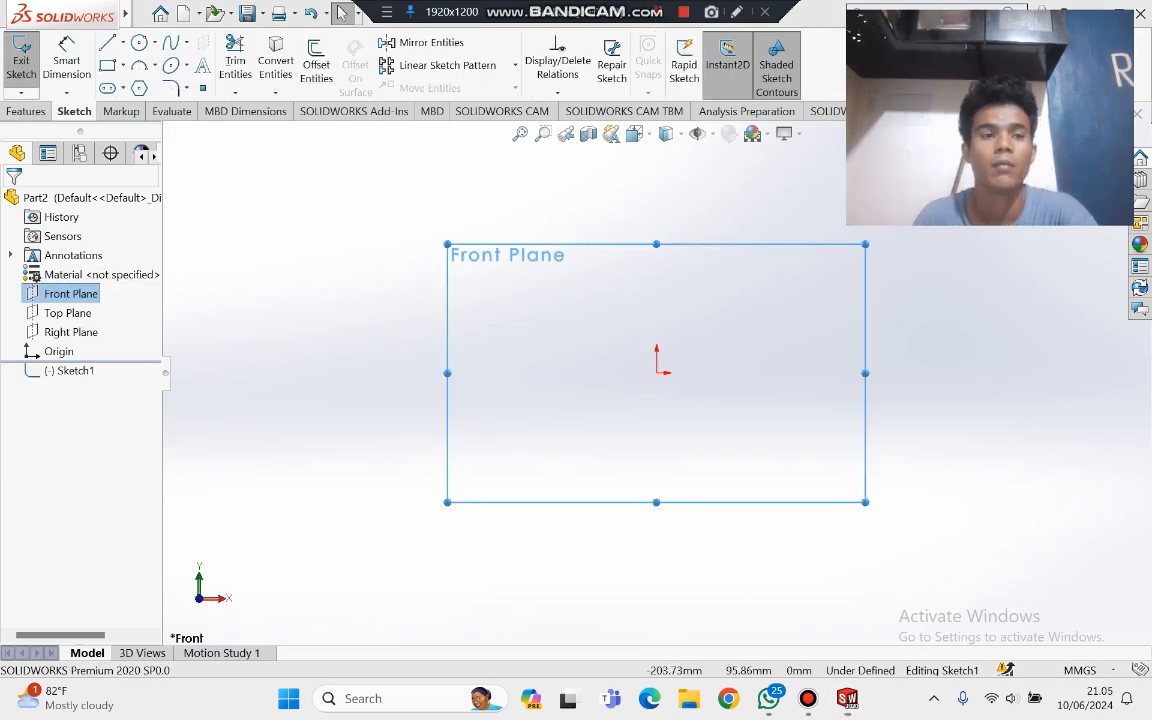
# Step: Sketch two concentric circles centred on the origin with radii of about 18.7 mm and 8.3 mm
pyautogui.click(139, 43)
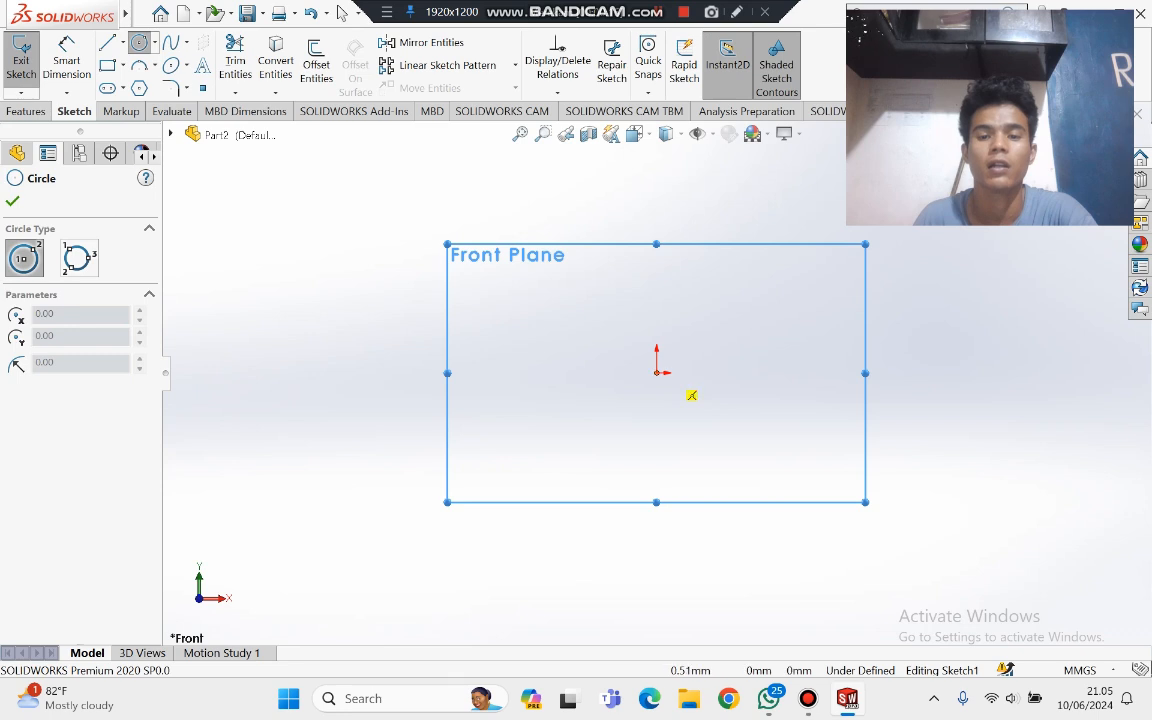
pyautogui.click(656, 372)
pyautogui.click(691, 393)
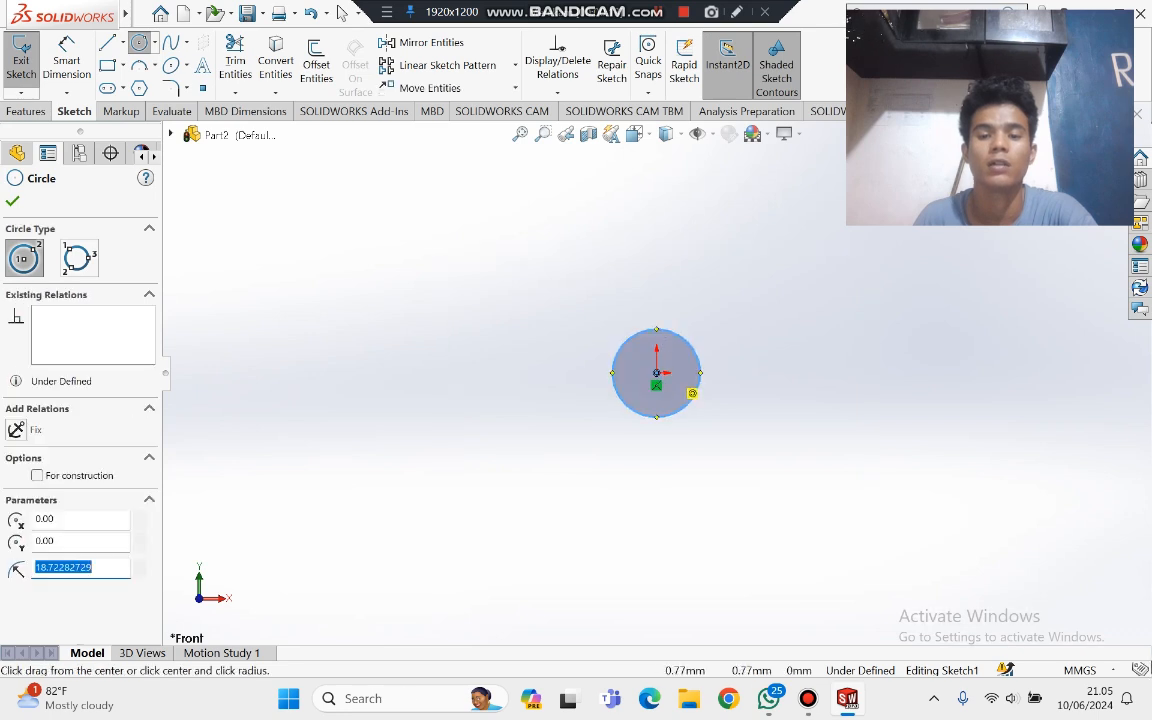
pyautogui.click(656, 372)
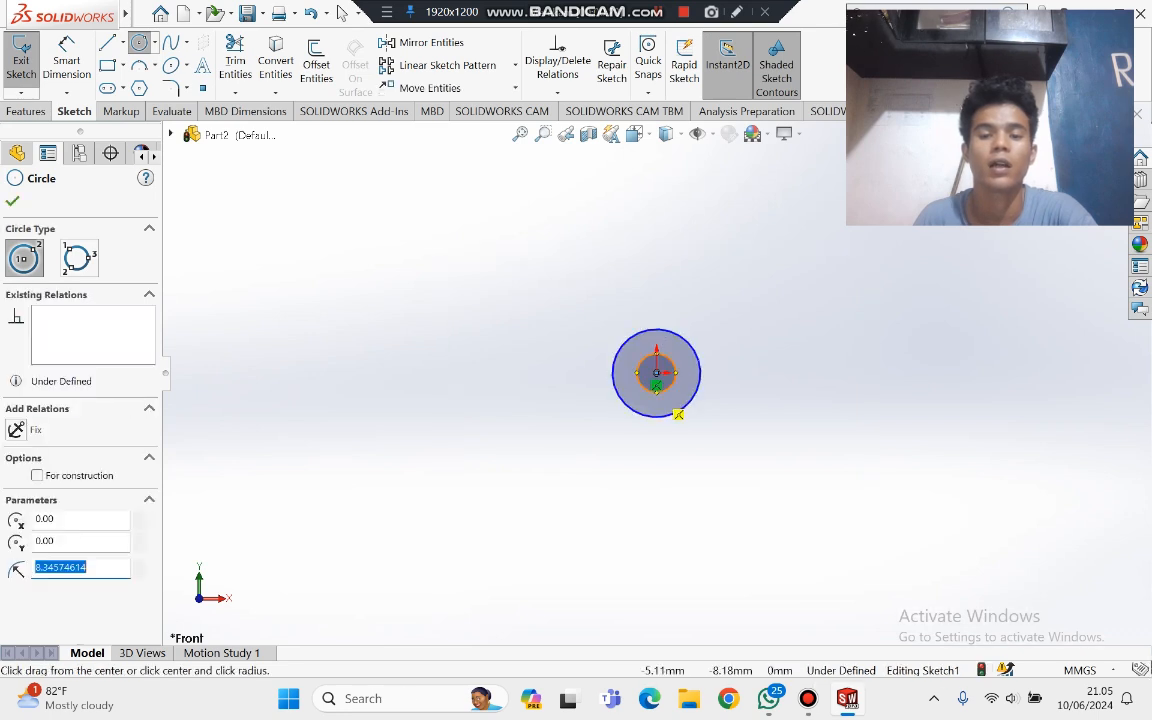
pyautogui.click(12, 201)
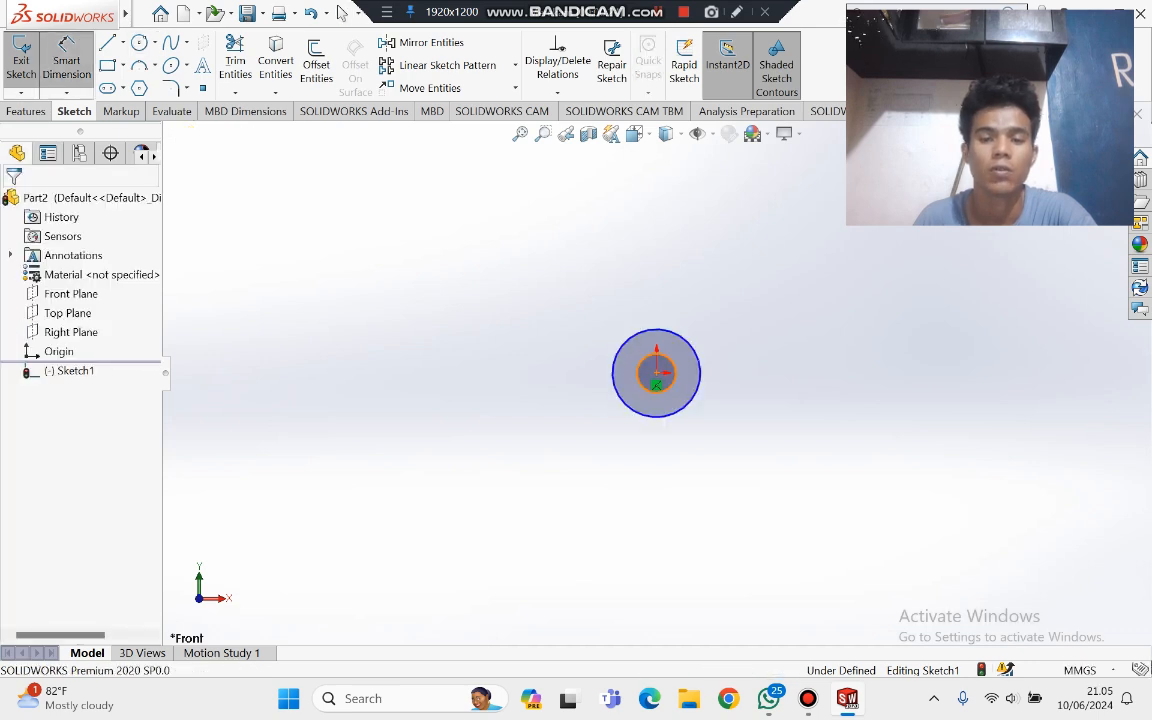
# Step: Dimension the inner circle with a diameter of 10 mm
pyautogui.click(646, 358)
pyautogui.click(588, 342)
pyautogui.write('10')
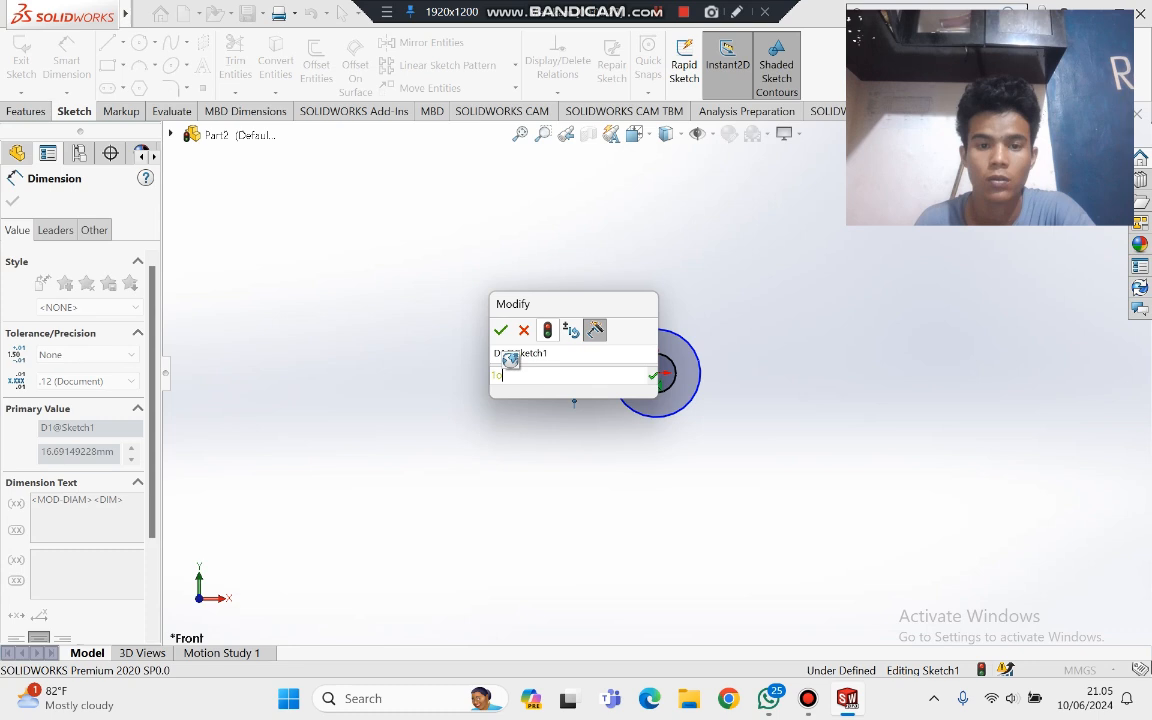
pyautogui.press('Return')
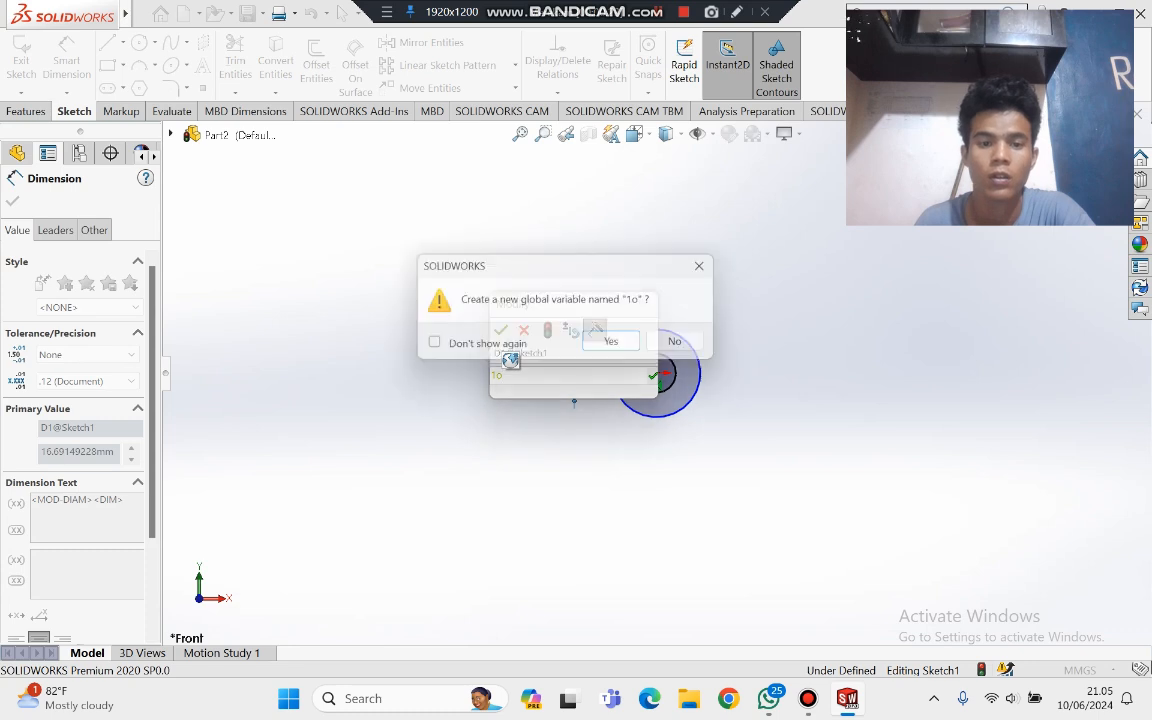
pyautogui.press('Escape')
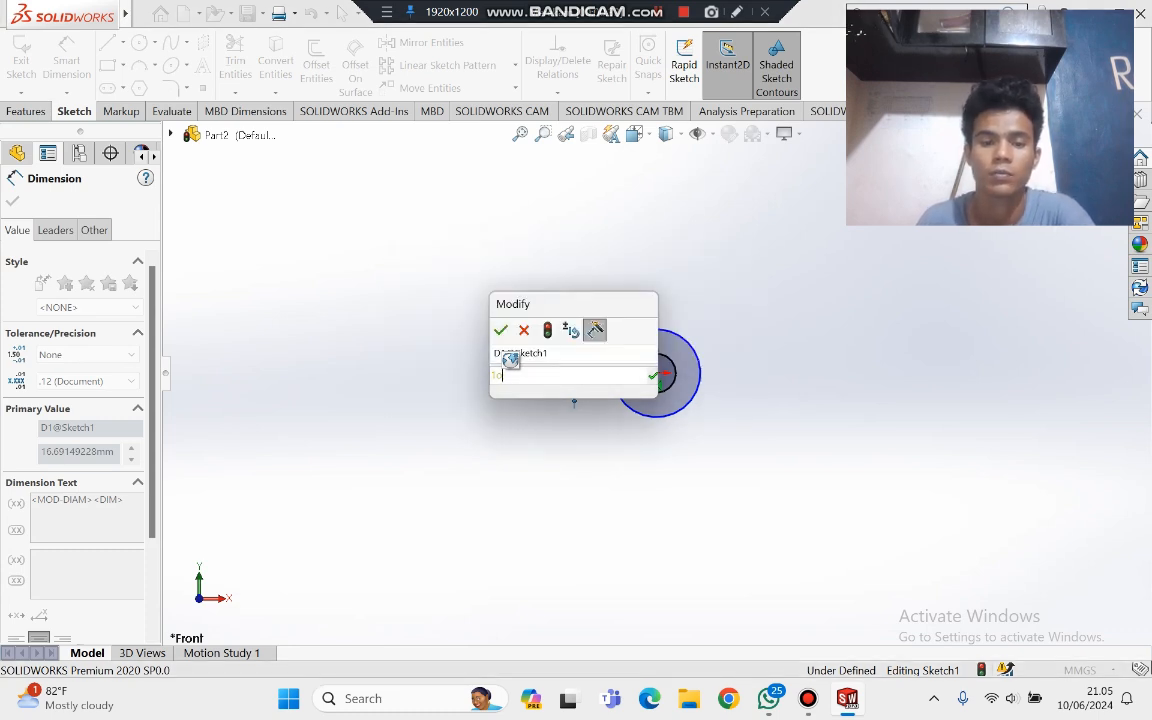
pyautogui.write('1')
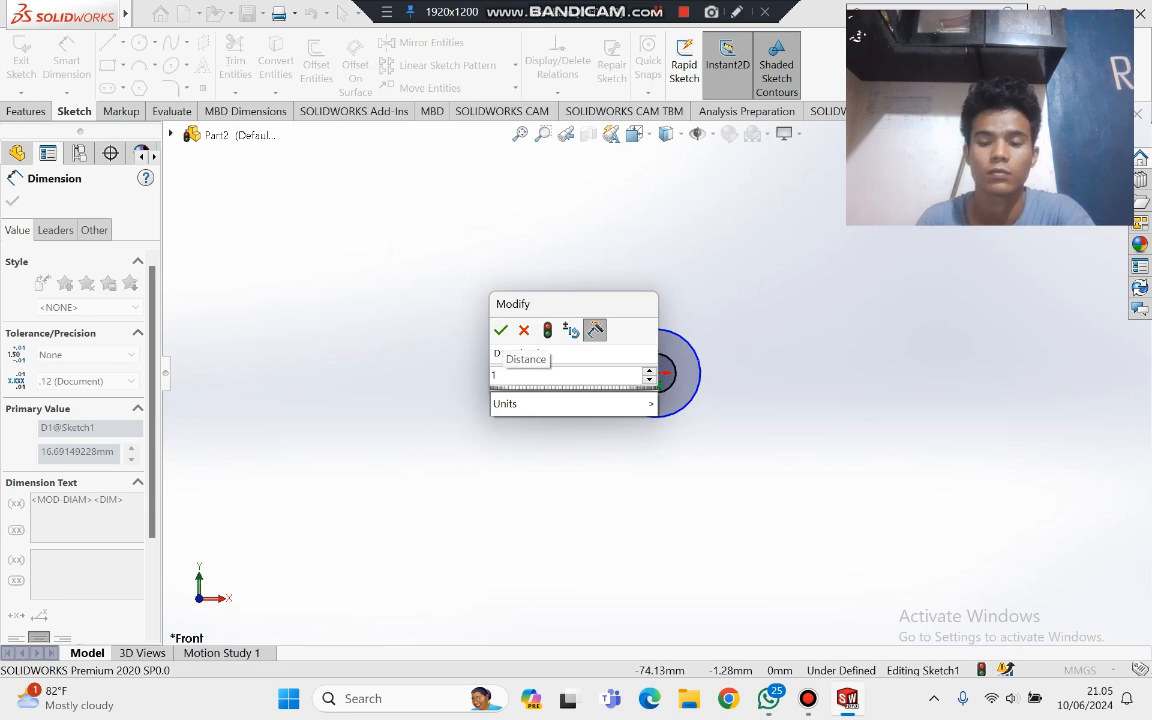
pyautogui.write('0')
pyautogui.press('Return')
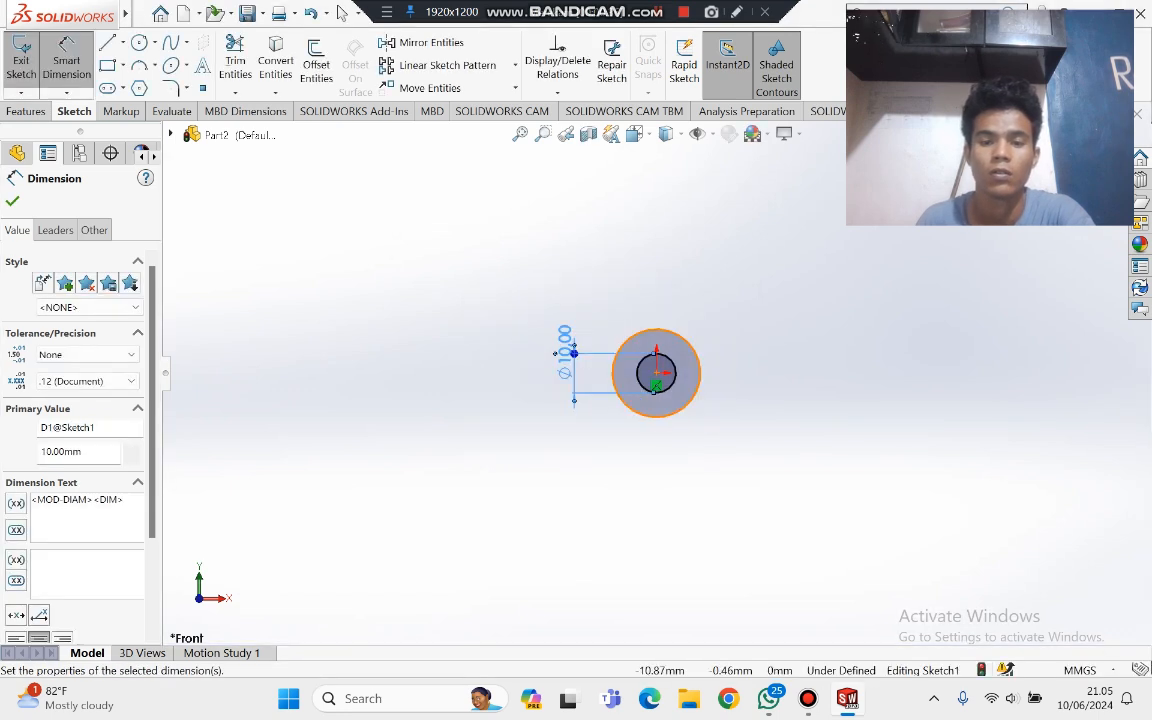
# Step: Dimension the outer circle with a diameter of 20 mm
pyautogui.click(612, 376)
pyautogui.click(582, 379)
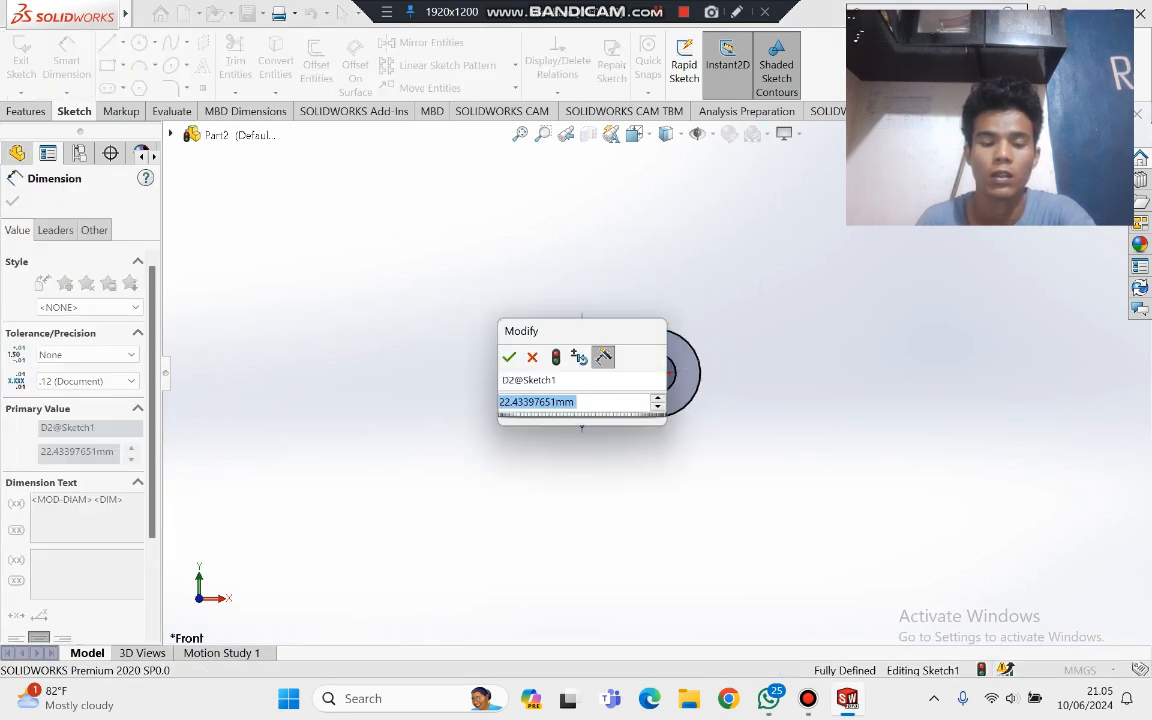
pyautogui.write('20')
pyautogui.press('Return')
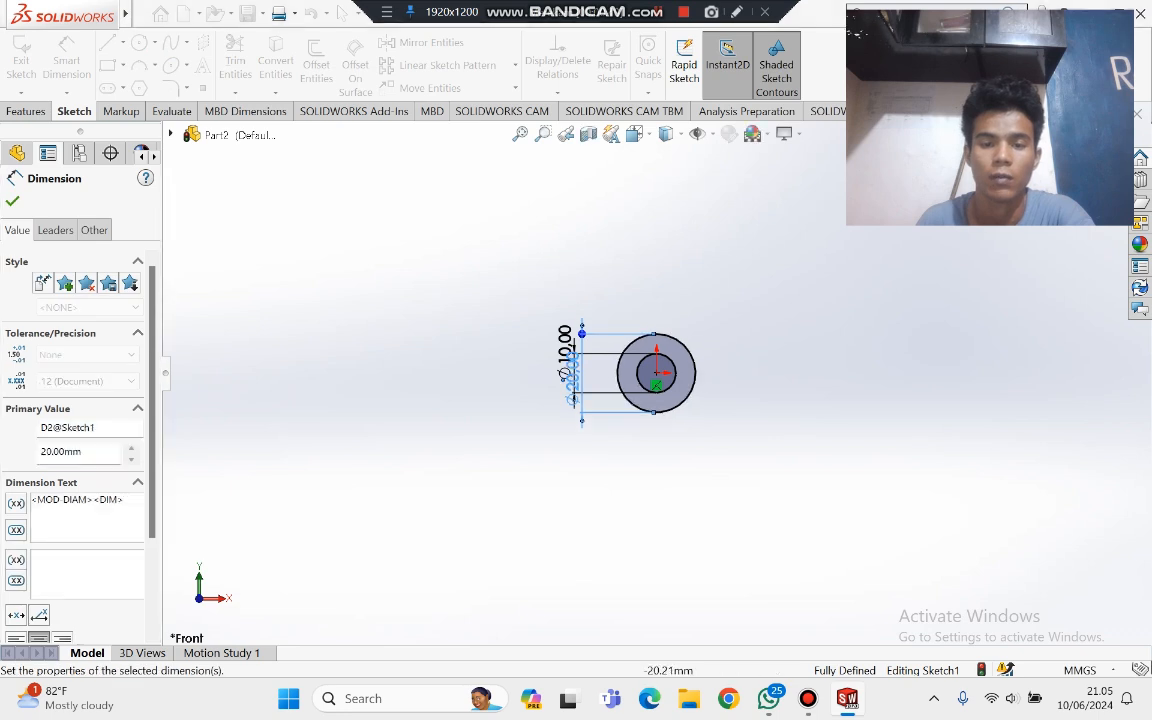
pyautogui.click(753, 389)
pyautogui.scroll(2, 724, 395)
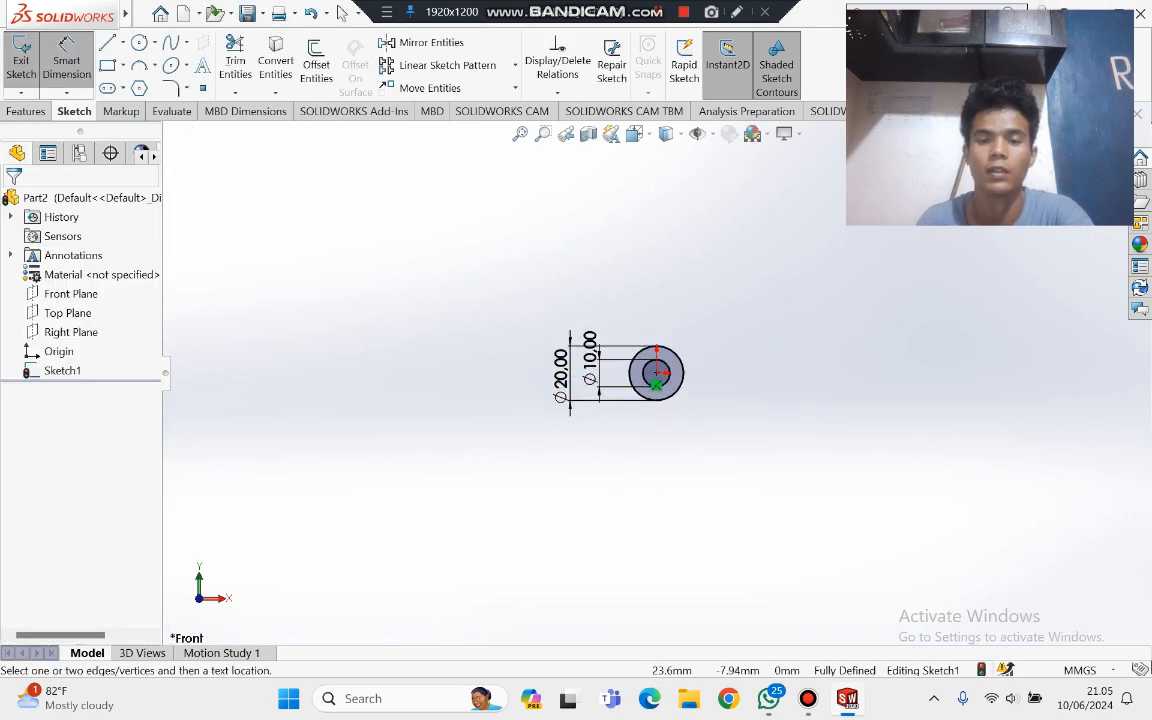
pyautogui.scroll(-4, 728, 395)
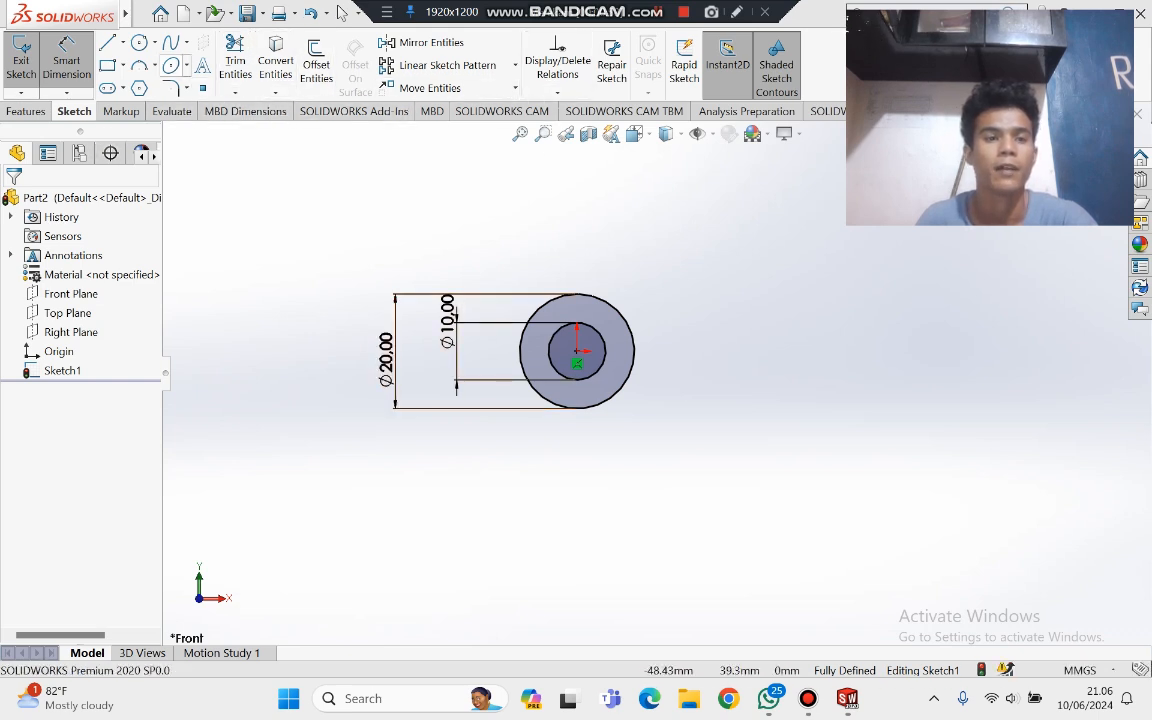
pyautogui.click(183, 88)
pyautogui.click(224, 131)
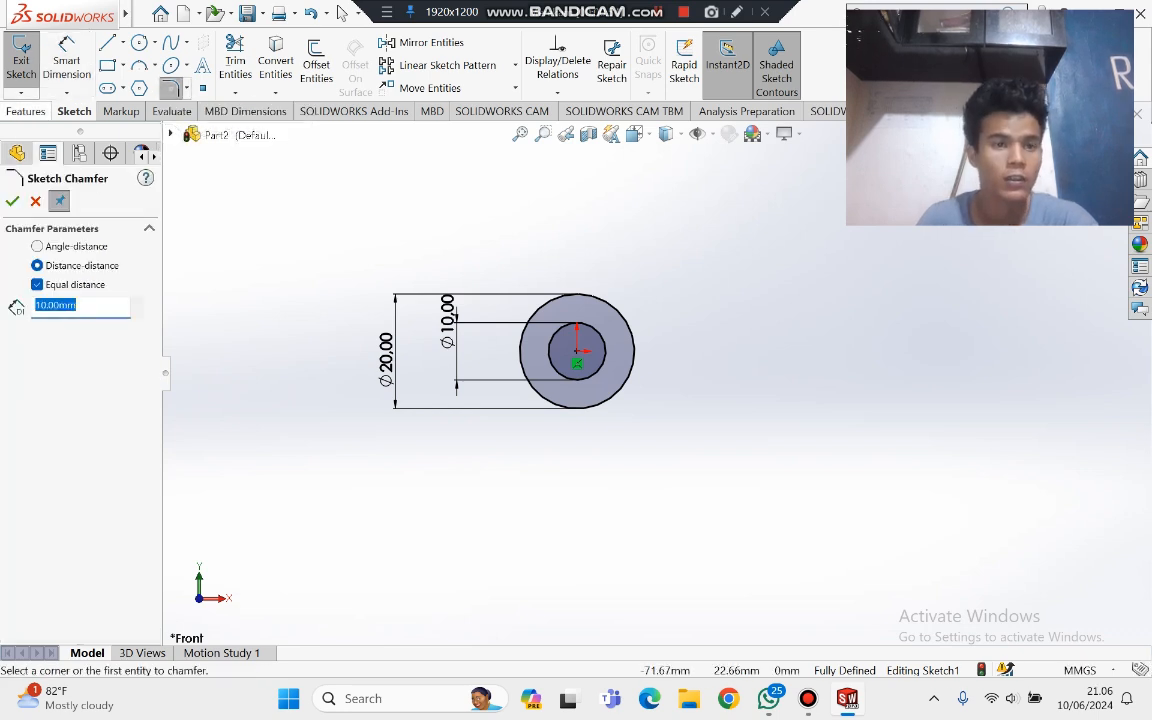
pyautogui.click(26, 111)
pyautogui.click(342, 12)
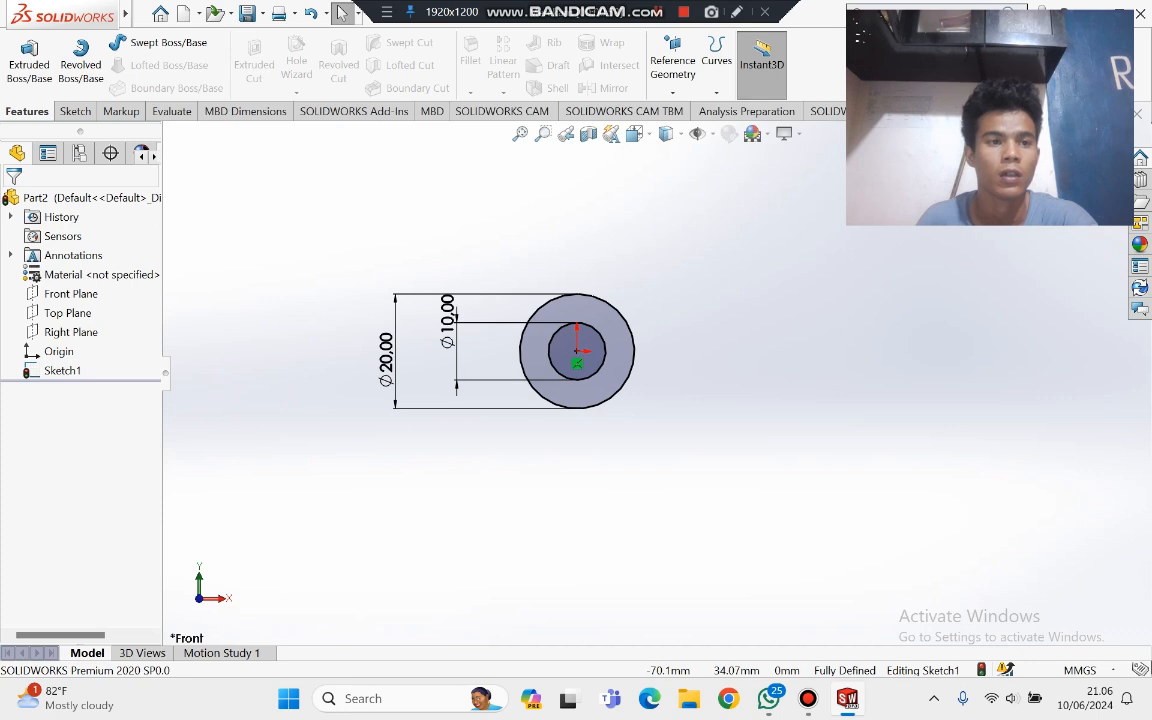
pyautogui.click(75, 111)
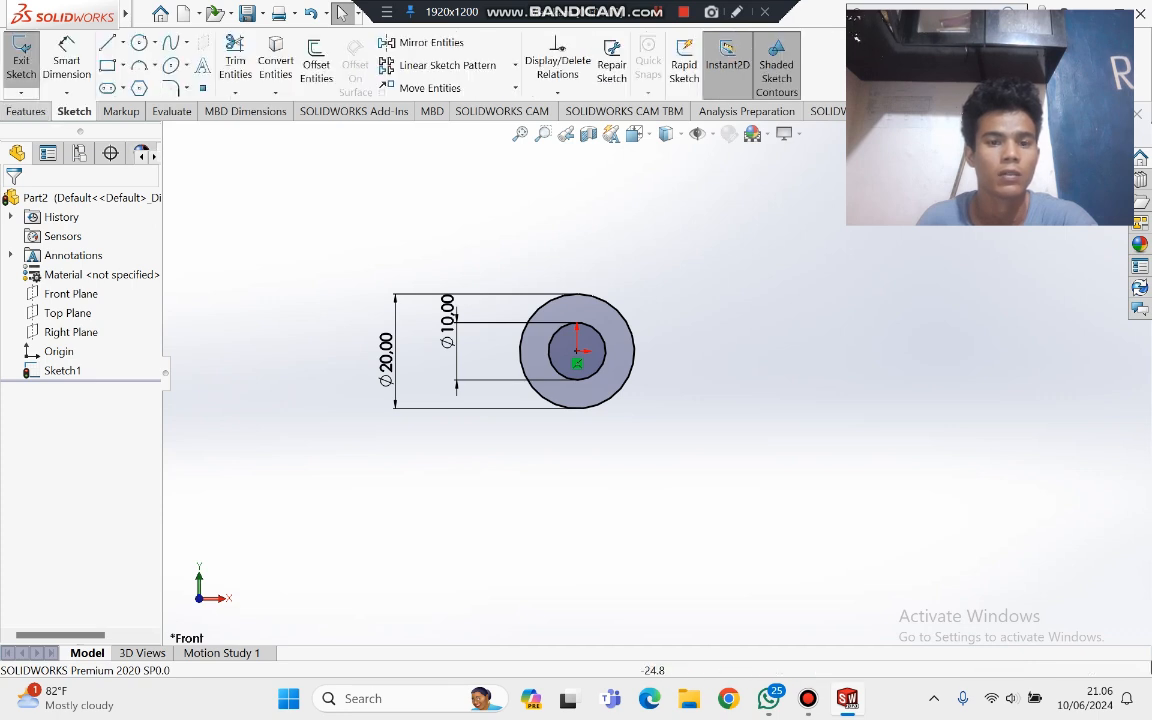
pyautogui.click(26, 111)
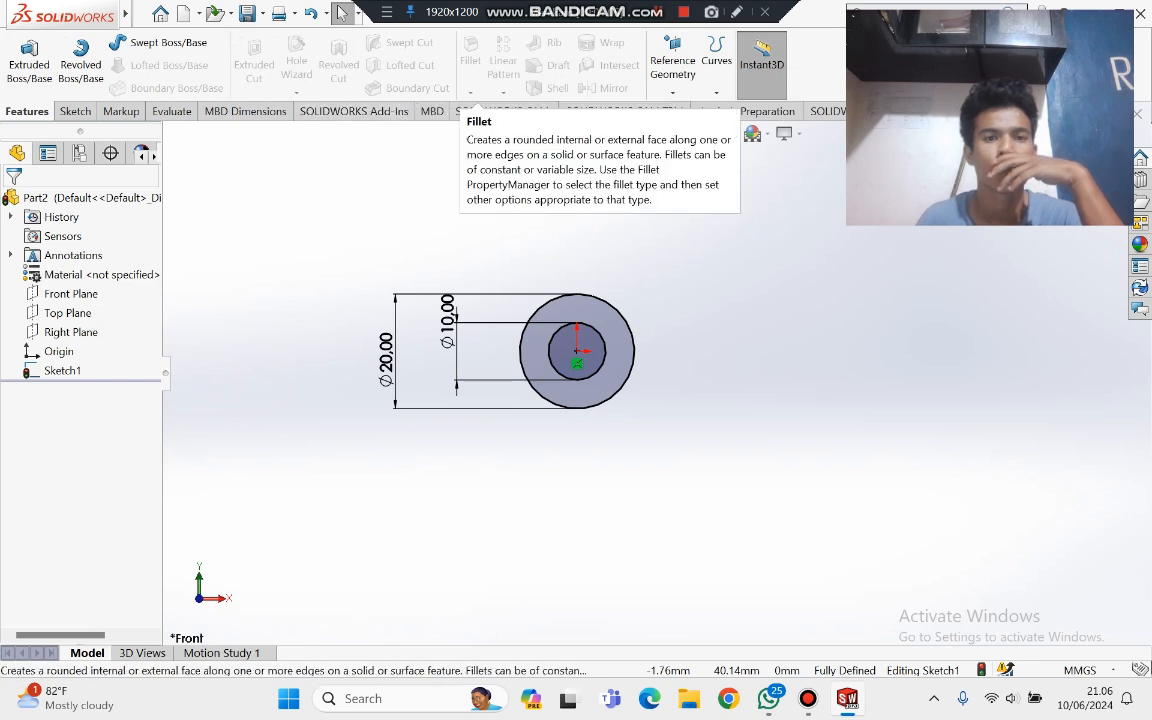
pyautogui.click(574, 326)
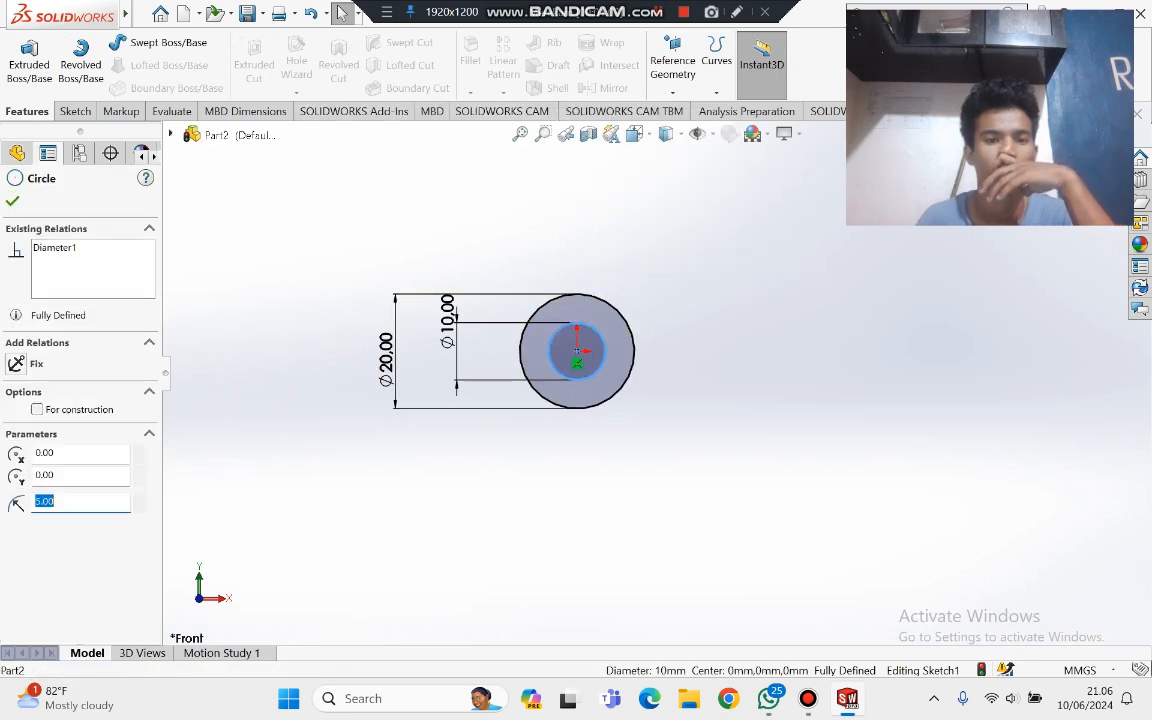
pyautogui.press('Escape')
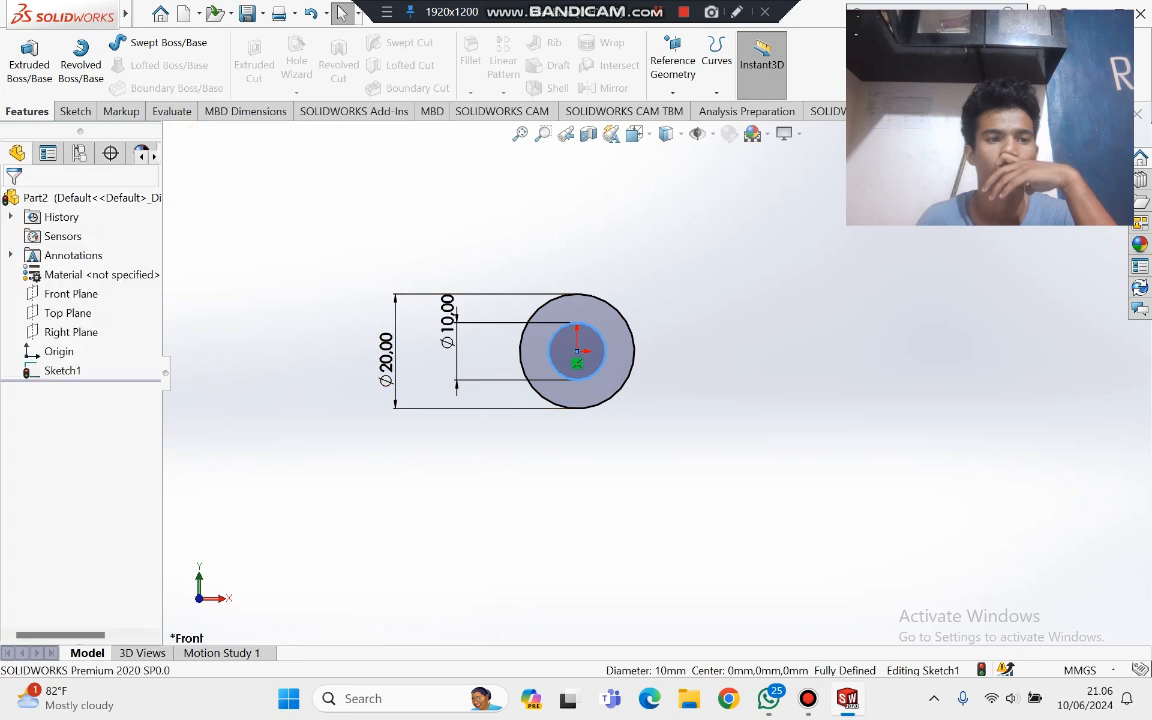
pyautogui.click(75, 111)
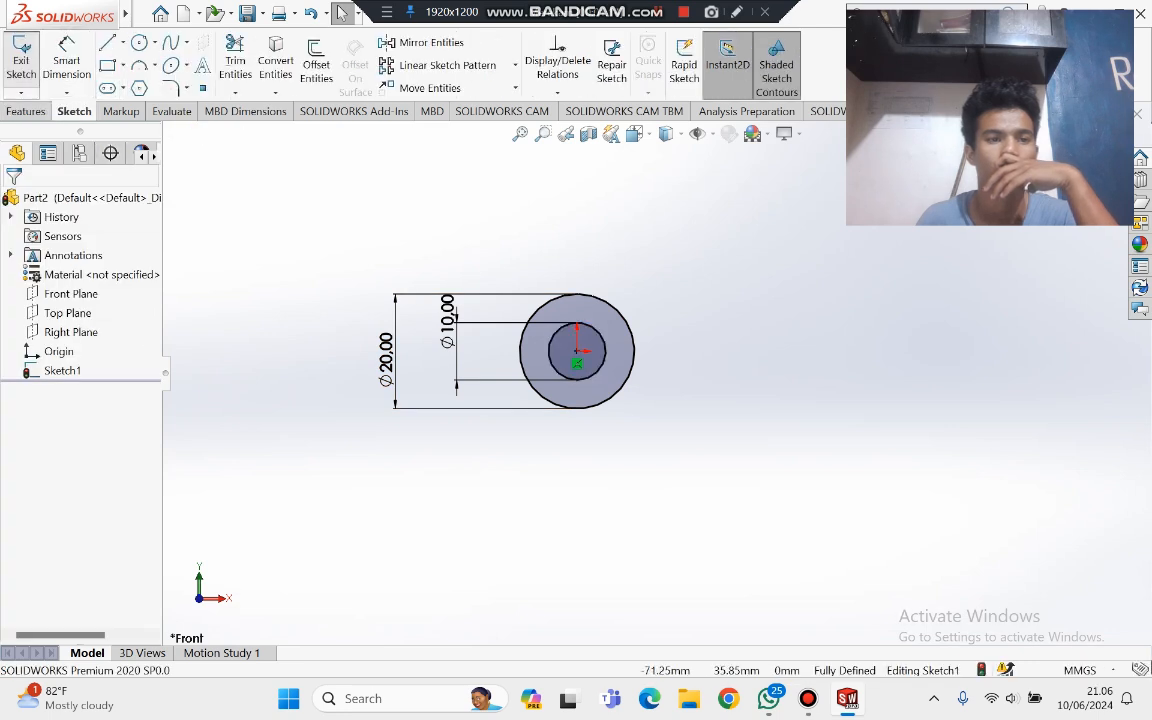
pyautogui.click(20, 60)
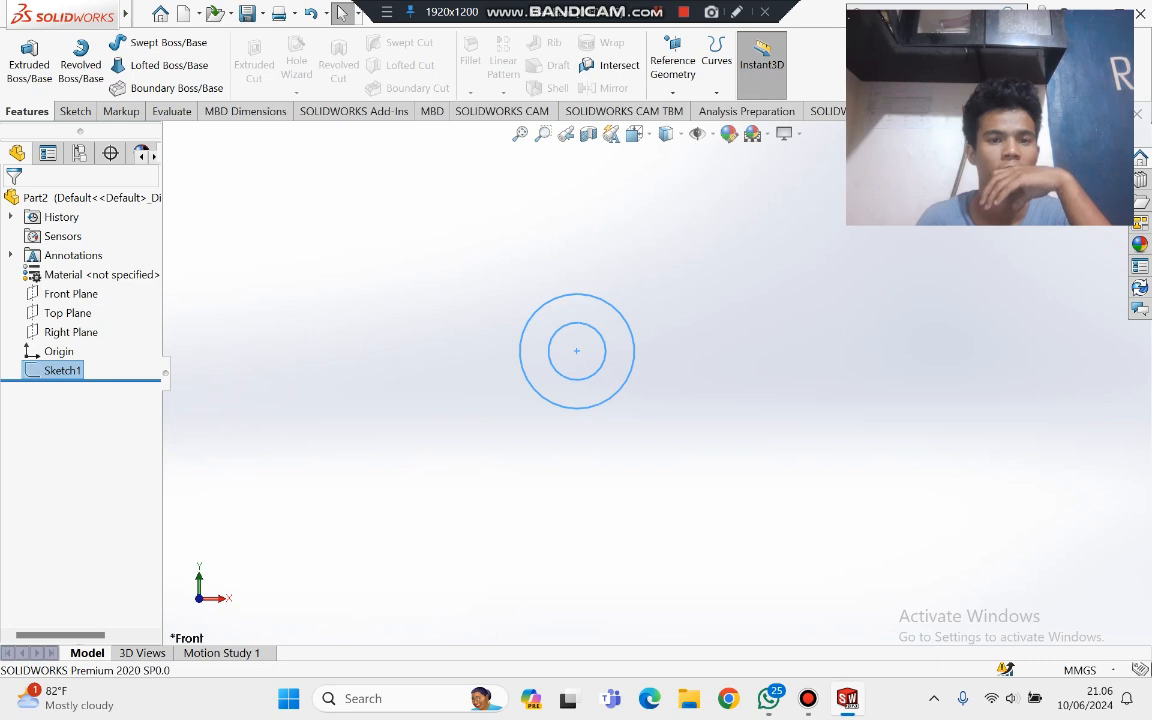
pyautogui.press('Escape')
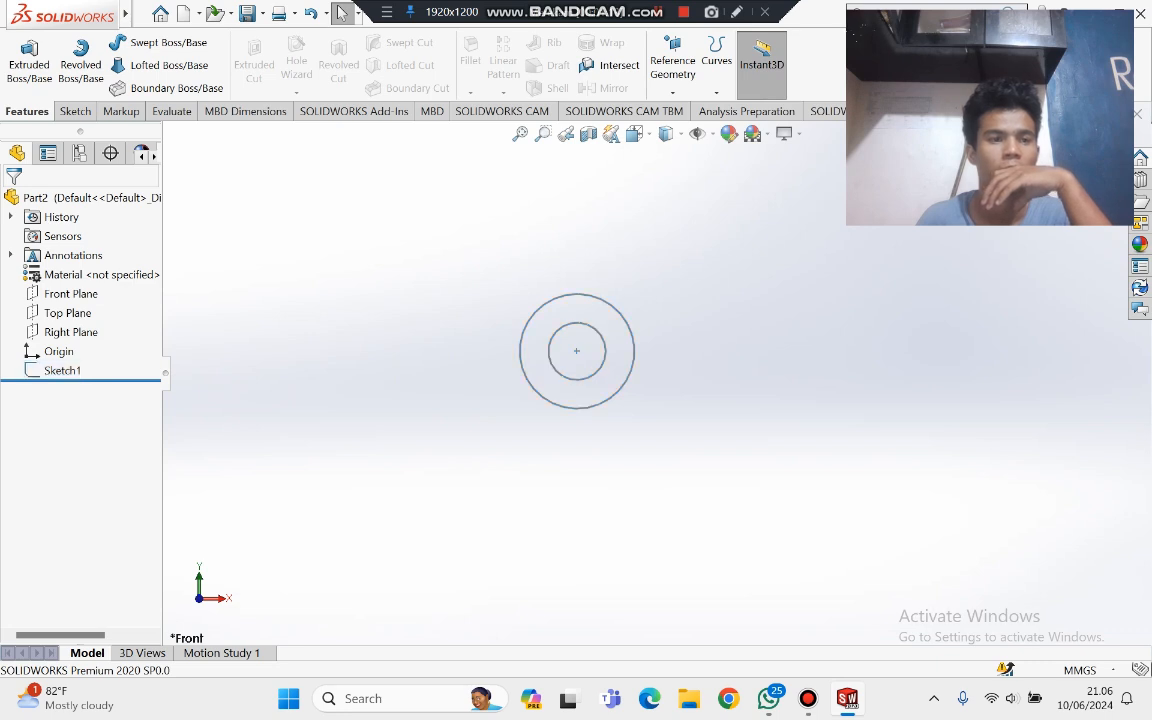
pyautogui.click(75, 111)
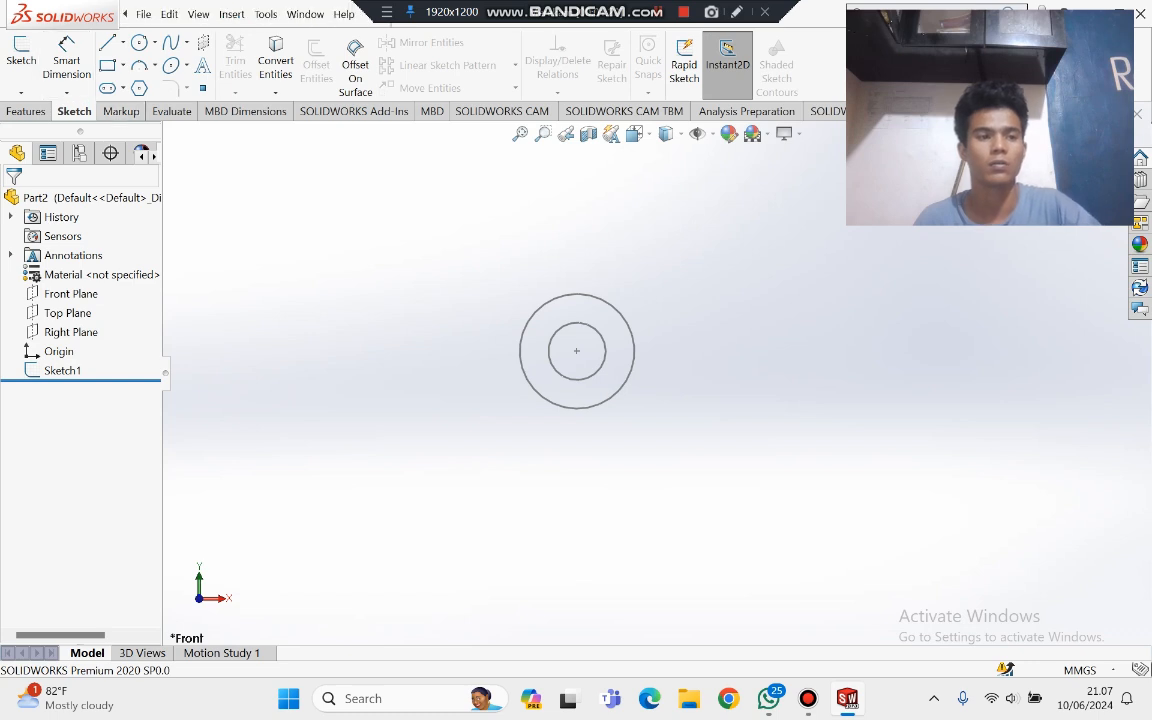
pyautogui.click(20, 60)
pyautogui.click(20, 60)
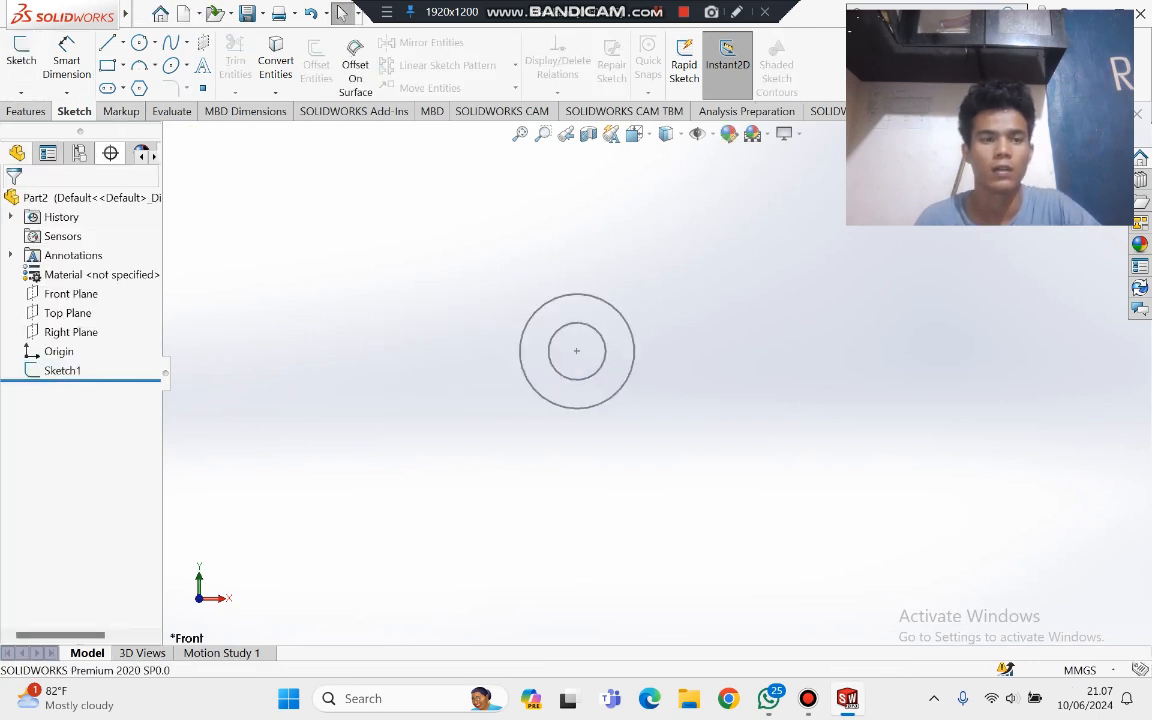
pyautogui.click(20, 60)
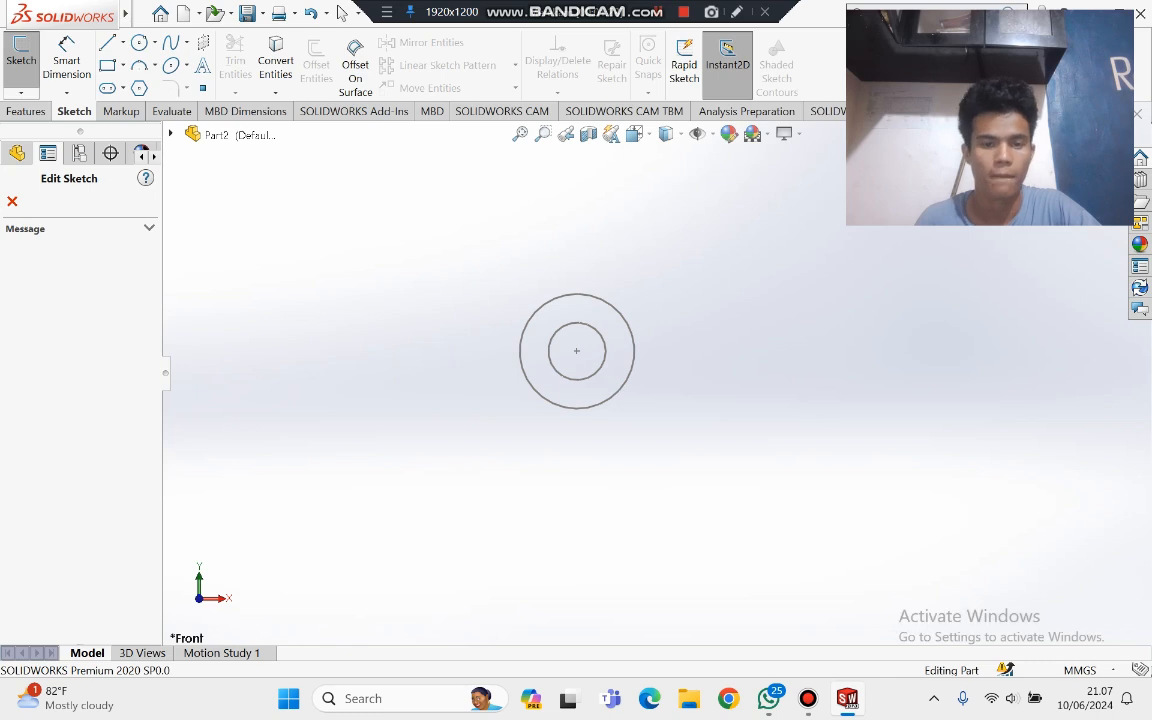
pyautogui.click(577, 323)
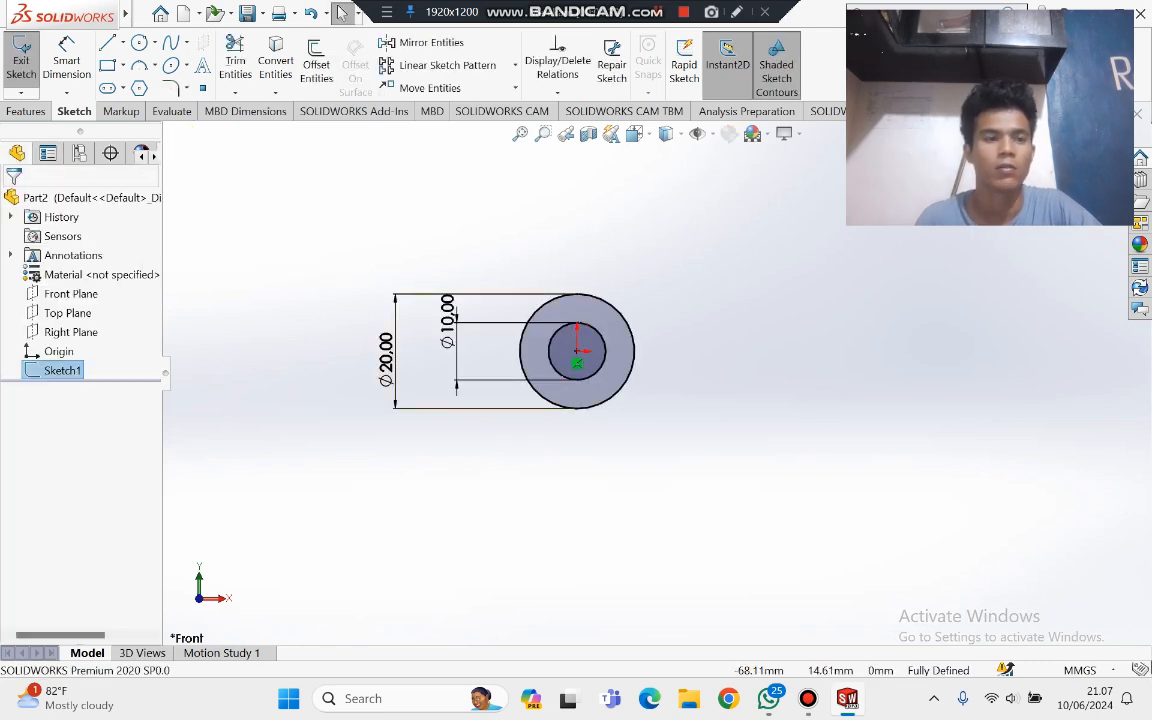
# Step: Extrude the concentric-circle sketch as a boss with a blind depth of 50 mm to form a hollow cylinder
pyautogui.click(21, 62)
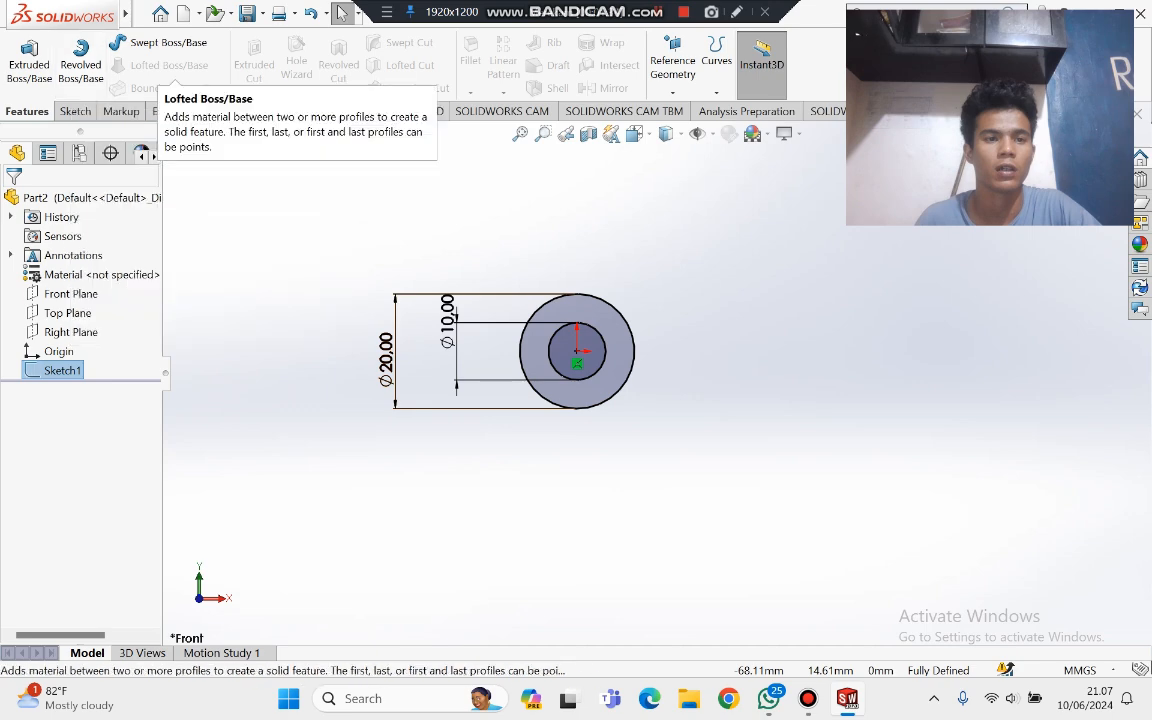
pyautogui.click(29, 62)
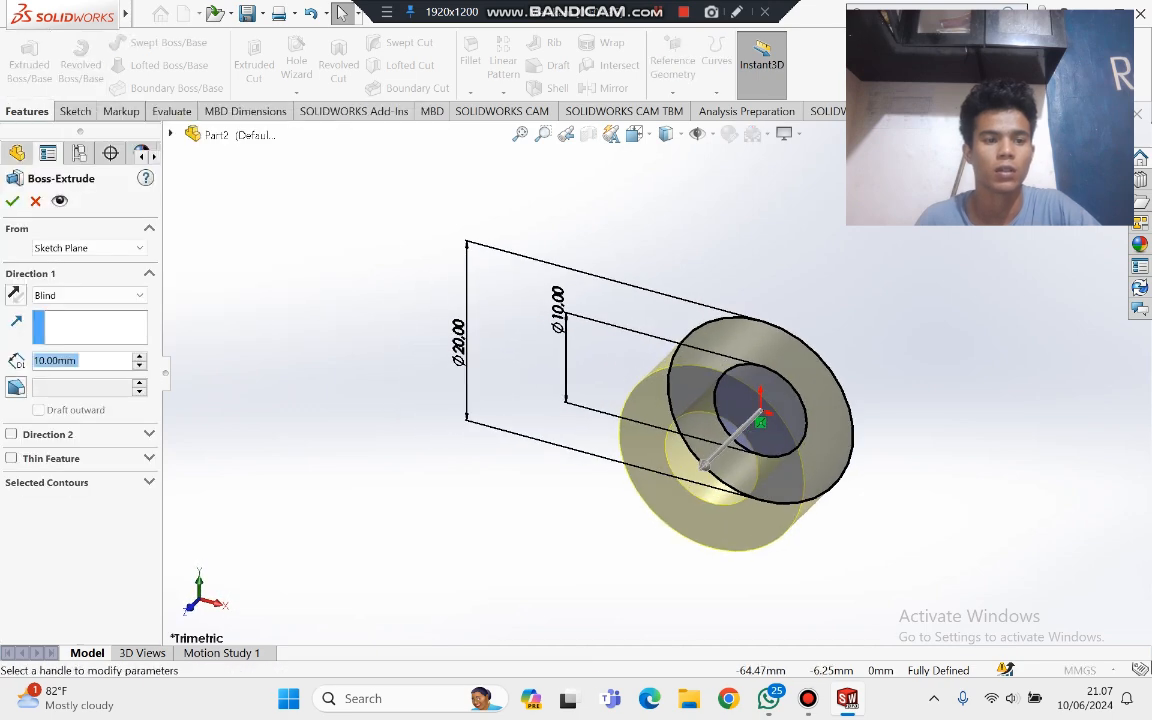
pyautogui.write('50')
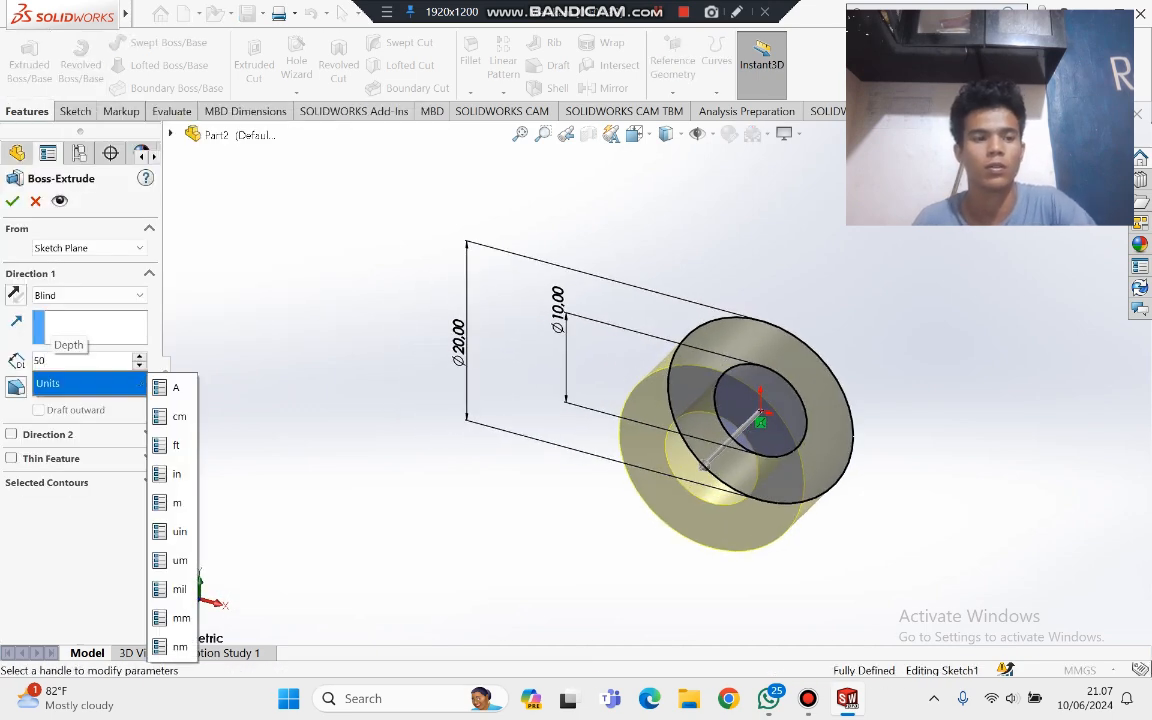
pyautogui.press('Return')
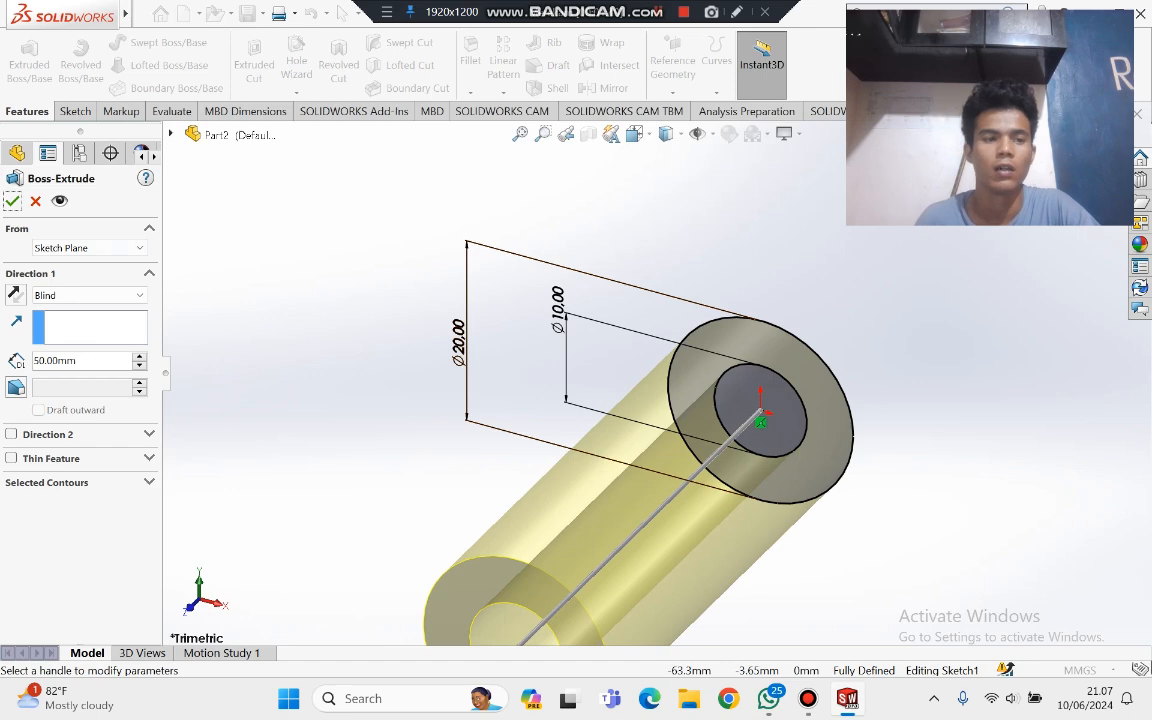
pyautogui.click(12, 201)
pyautogui.scroll(-1, 280, 380)
pyautogui.scroll(3, 690, 375)
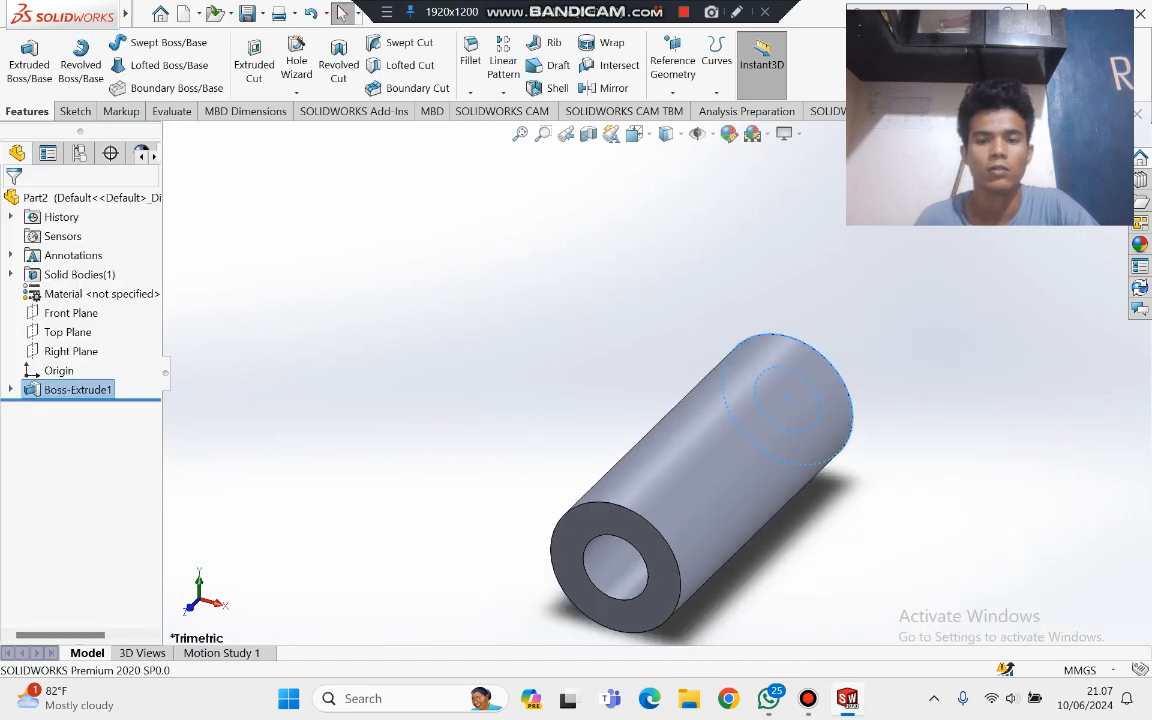
# Step: Try to set up a 0.5 mm, 45° chamfer on the outer edge of the hollow cylinder's front end
pyautogui.scroll(-2, 617, 502)
pyautogui.moveTo(617, 502); pyautogui.dragTo(550, 480, button='middle')
pyautogui.scroll(3, 550, 480)
pyautogui.scroll(-4, 442, 592)
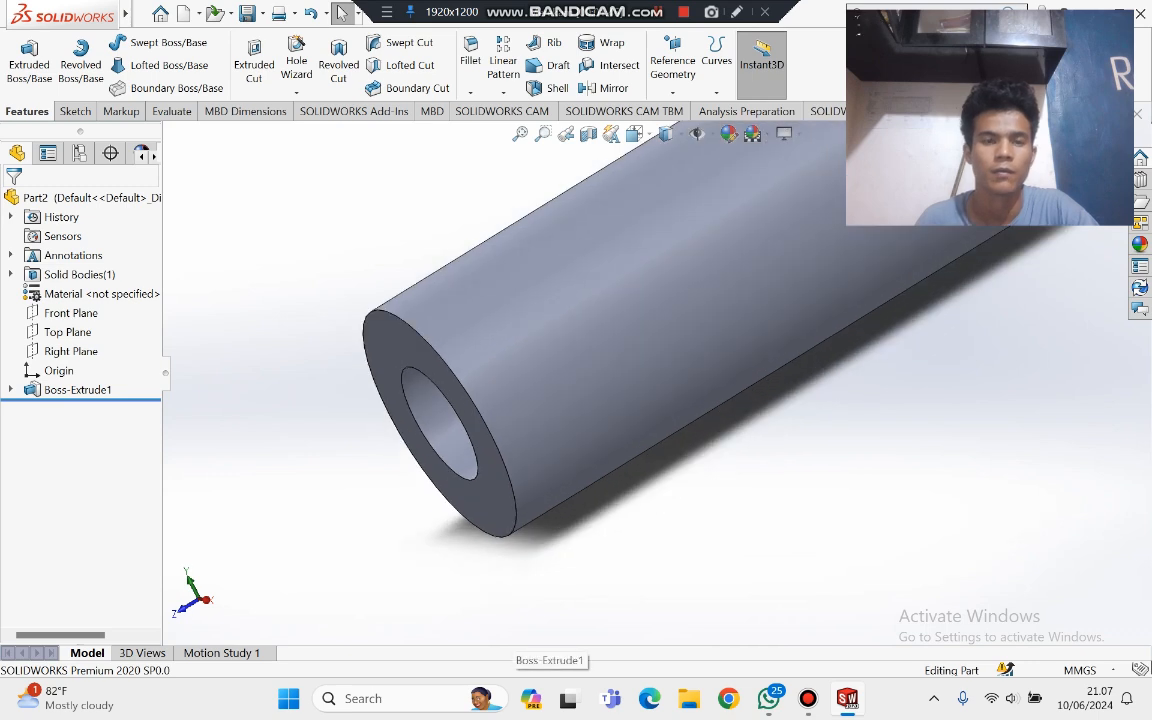
pyautogui.click(470, 91)
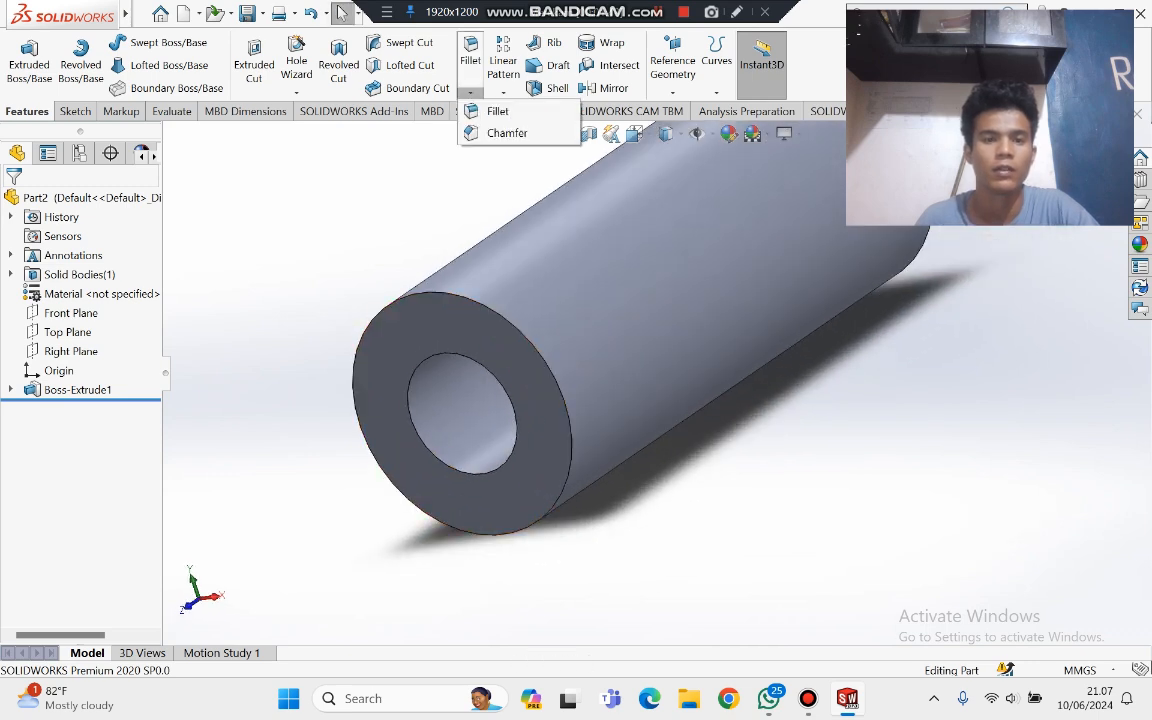
pyautogui.click(492, 131)
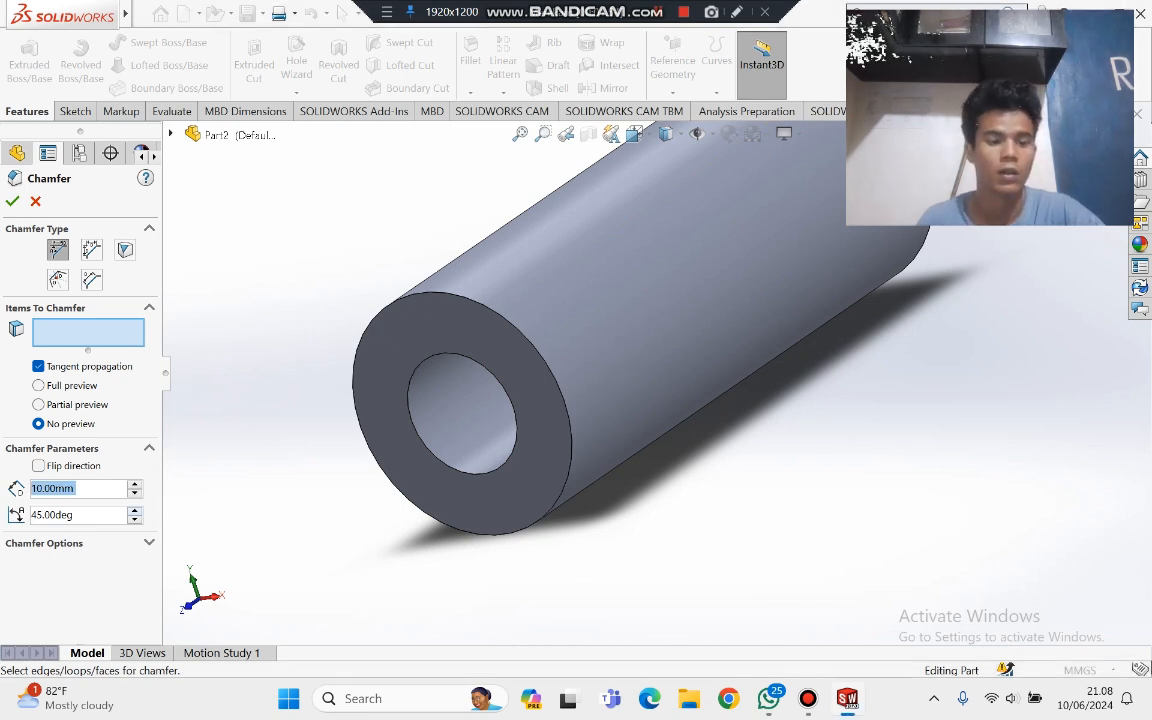
pyautogui.write('0.50')
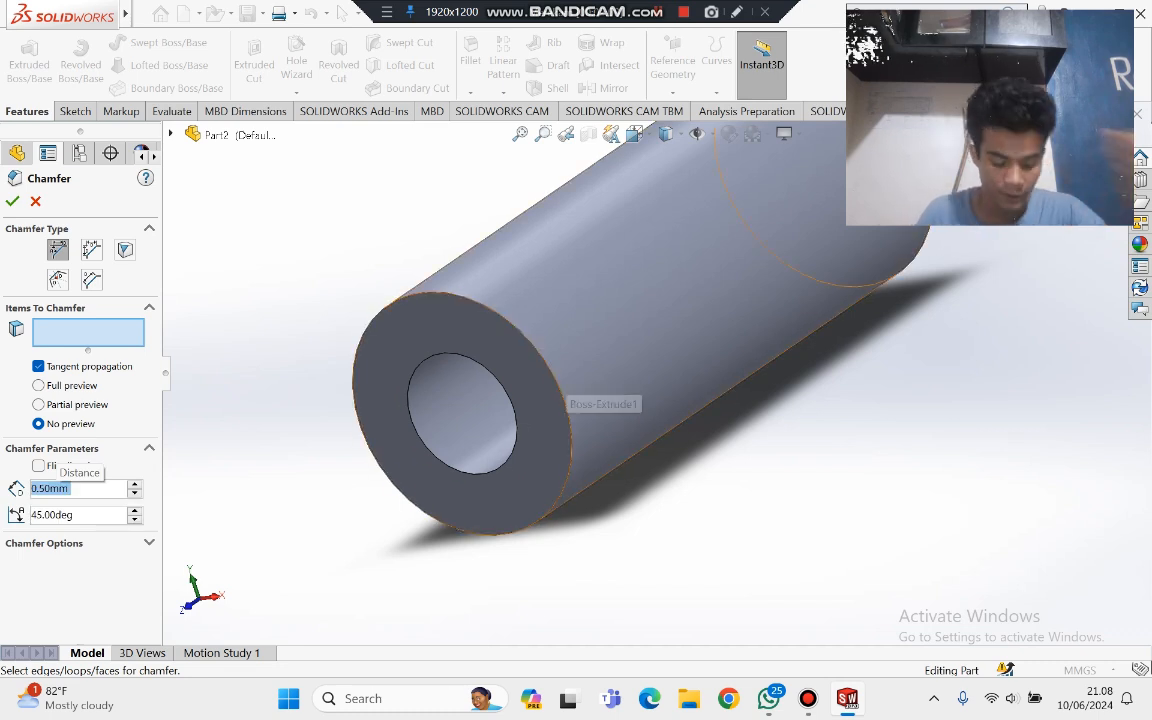
pyautogui.click(510, 393)
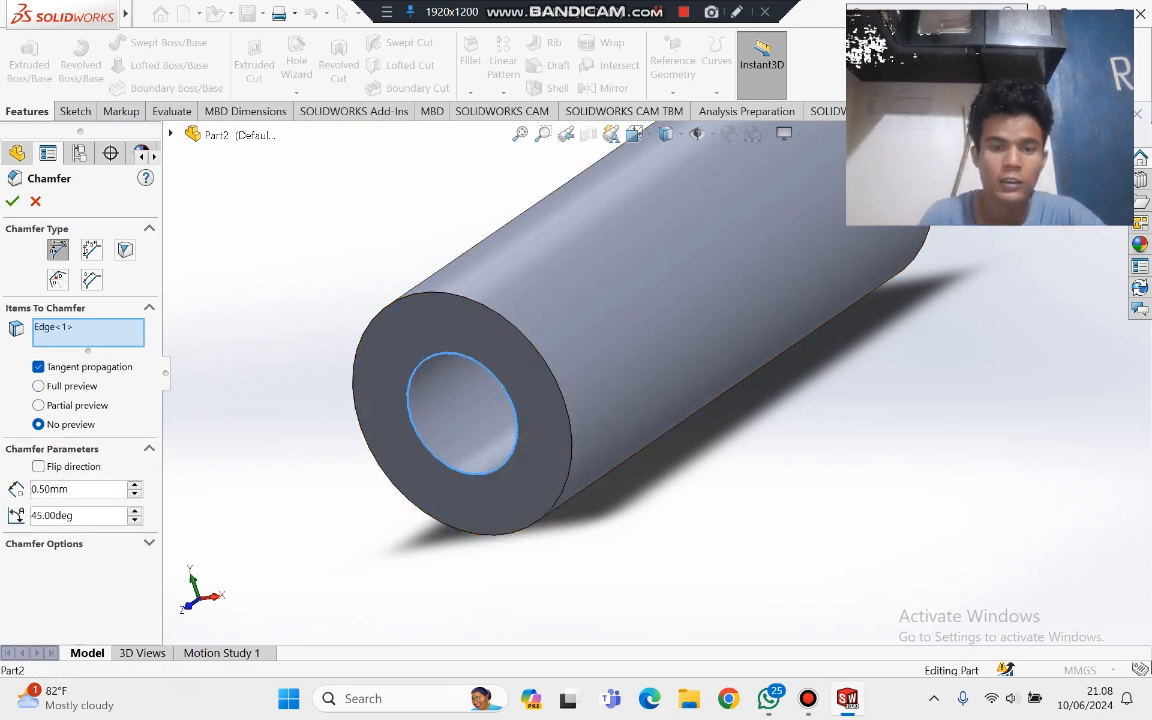
pyautogui.moveTo(475, 462); pyautogui.dragTo(522, 388, button='middle')
pyautogui.click(524, 366)
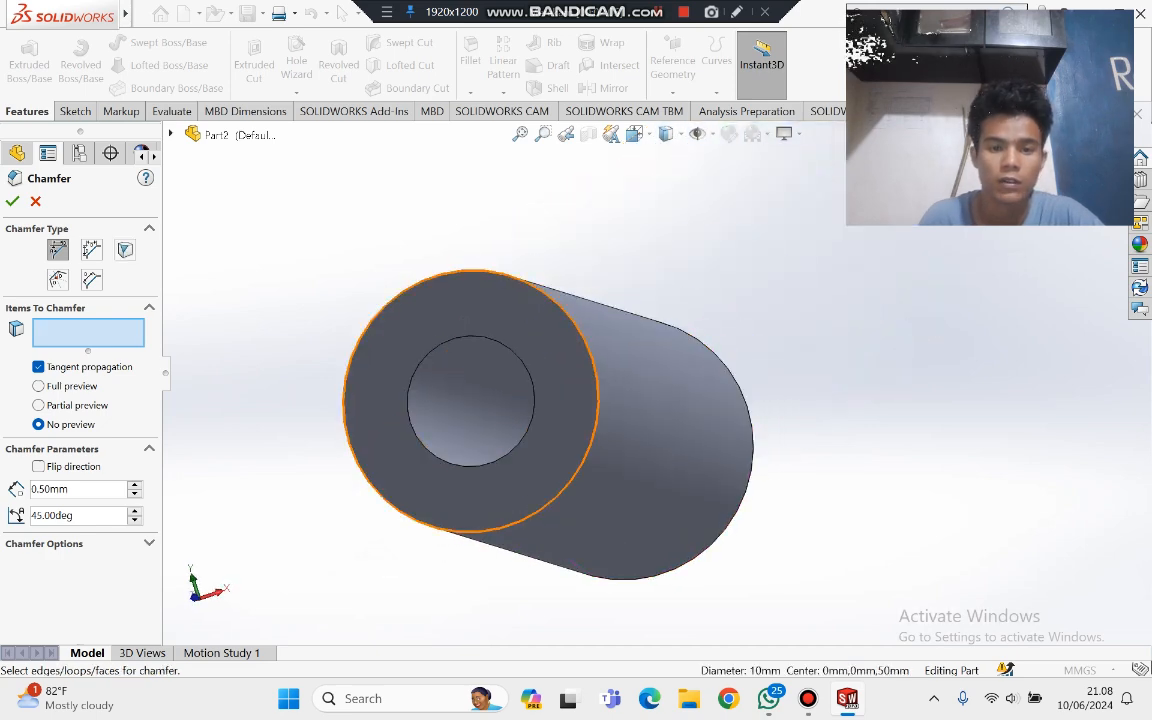
pyautogui.click(572, 320)
pyautogui.moveTo(575, 328); pyautogui.dragTo(400, 341, button='middle')
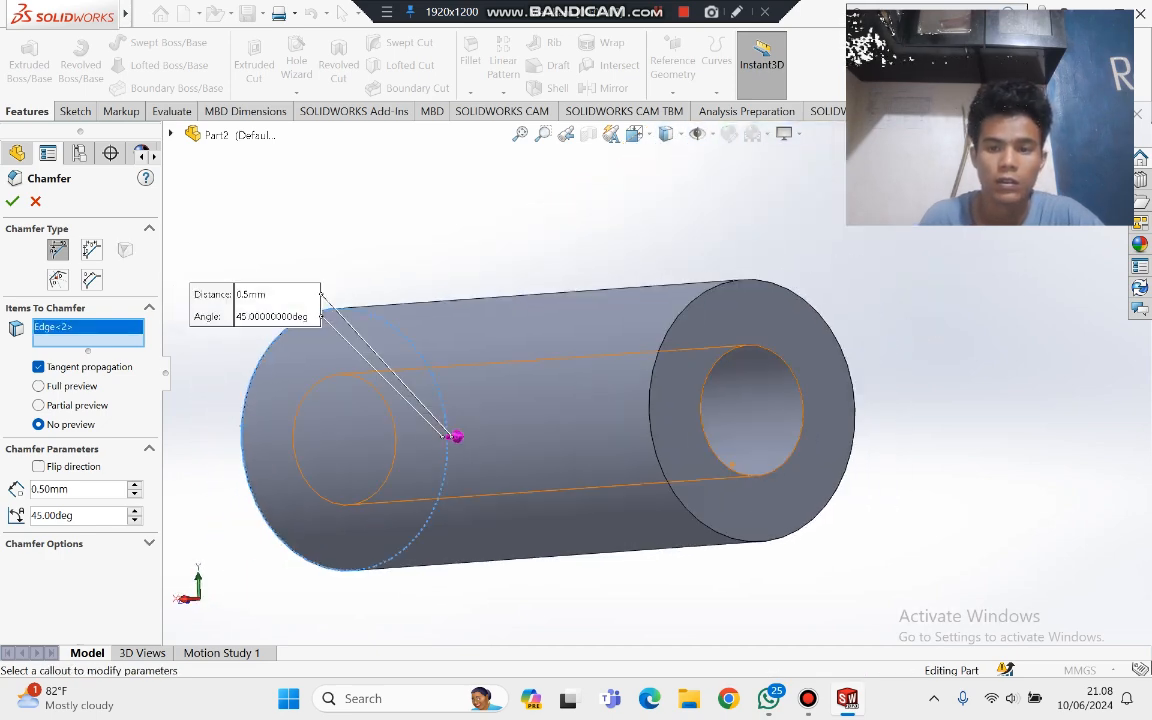
# Step: Try to add the remaining inner and outer end edges to the chamfer with a partial preview, and cancel the feature
pyautogui.click(751, 471)
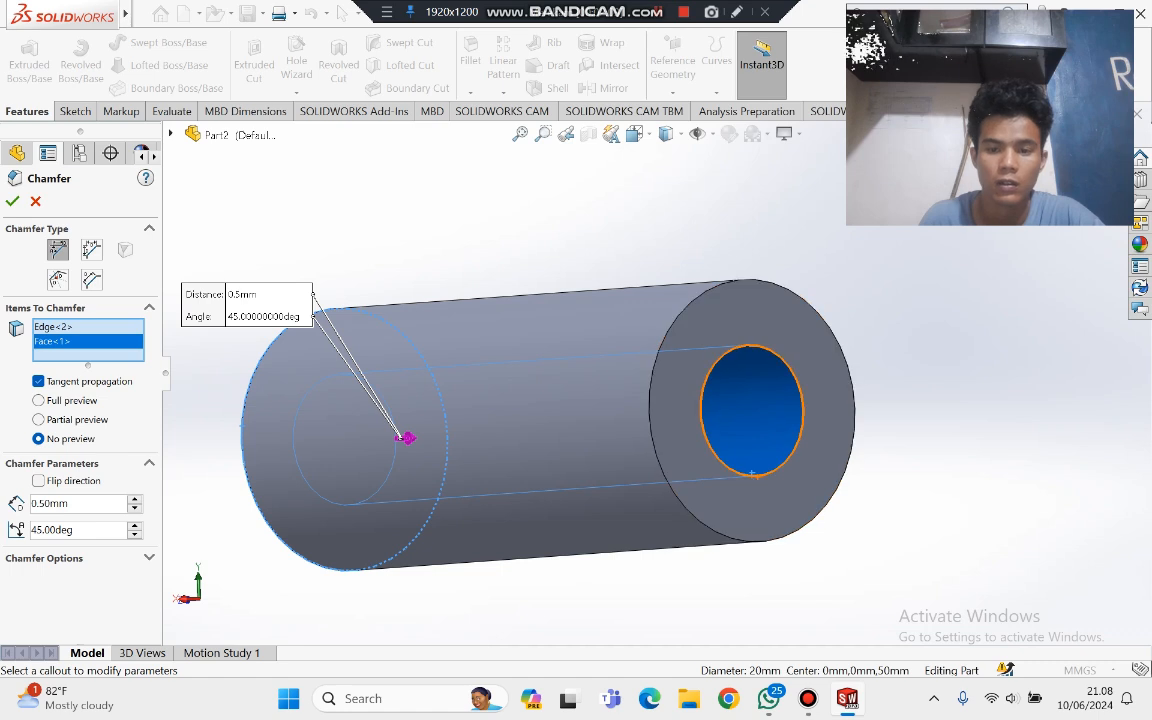
pyautogui.click(752, 474)
pyautogui.click(751, 473)
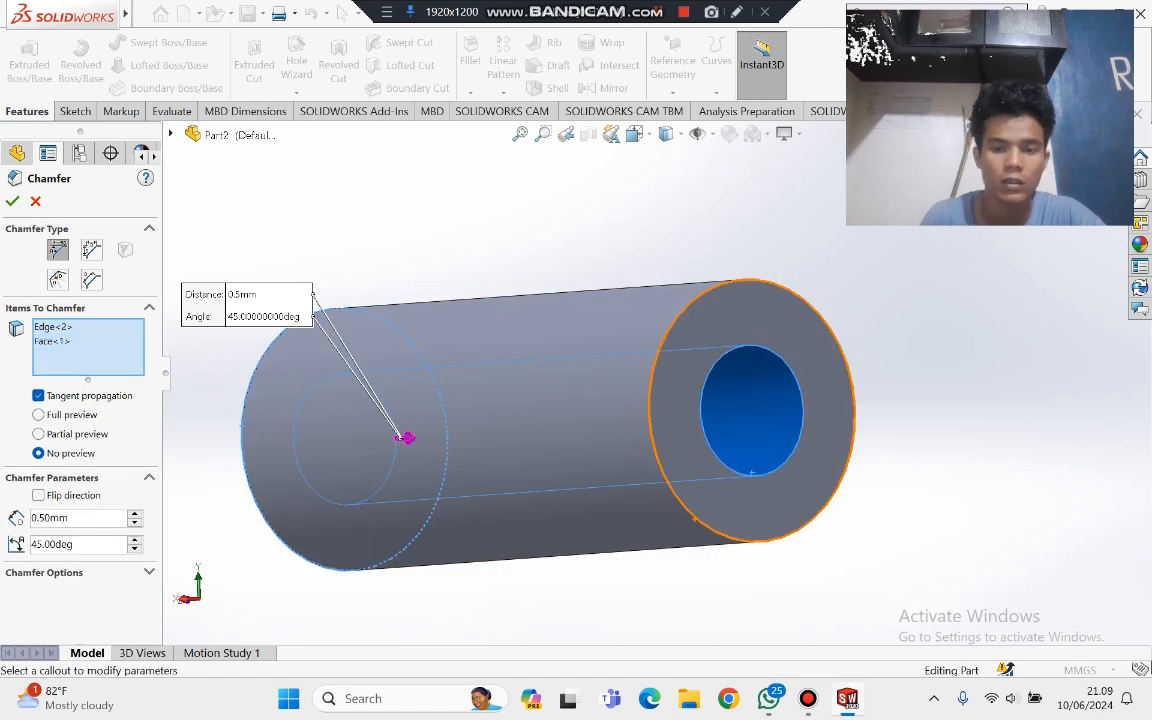
pyautogui.click(845, 408)
pyautogui.moveTo(580, 425); pyautogui.dragTo(775, 432, button='middle')
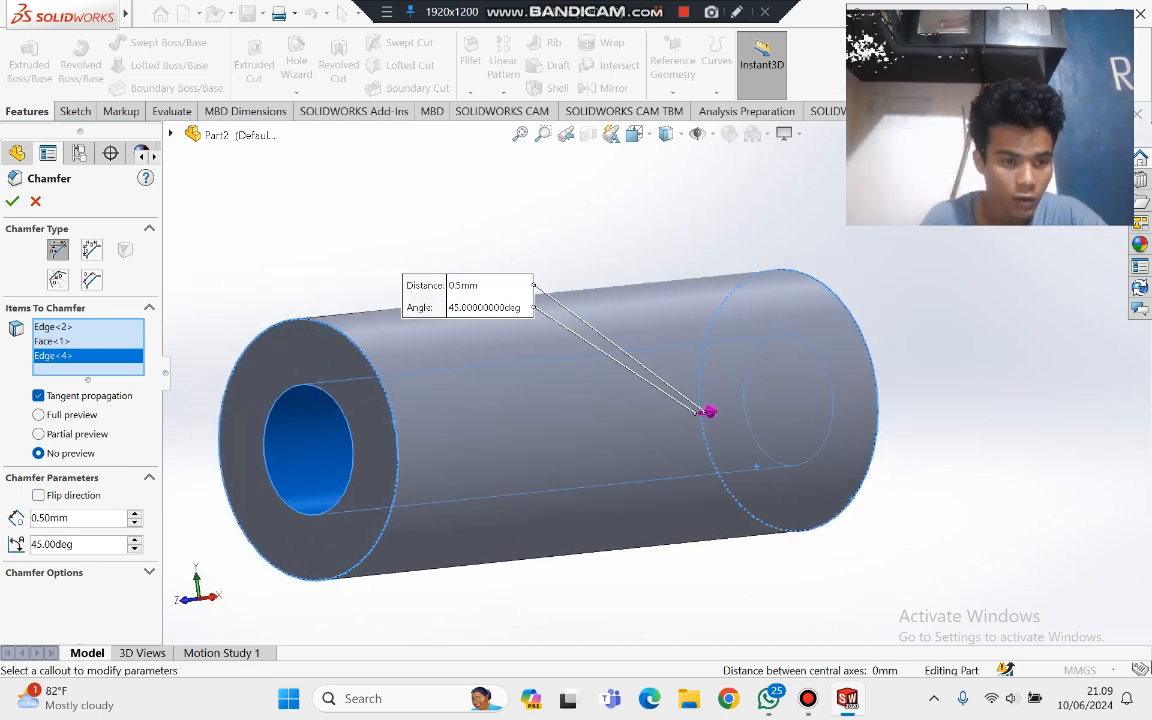
pyautogui.click(38, 433)
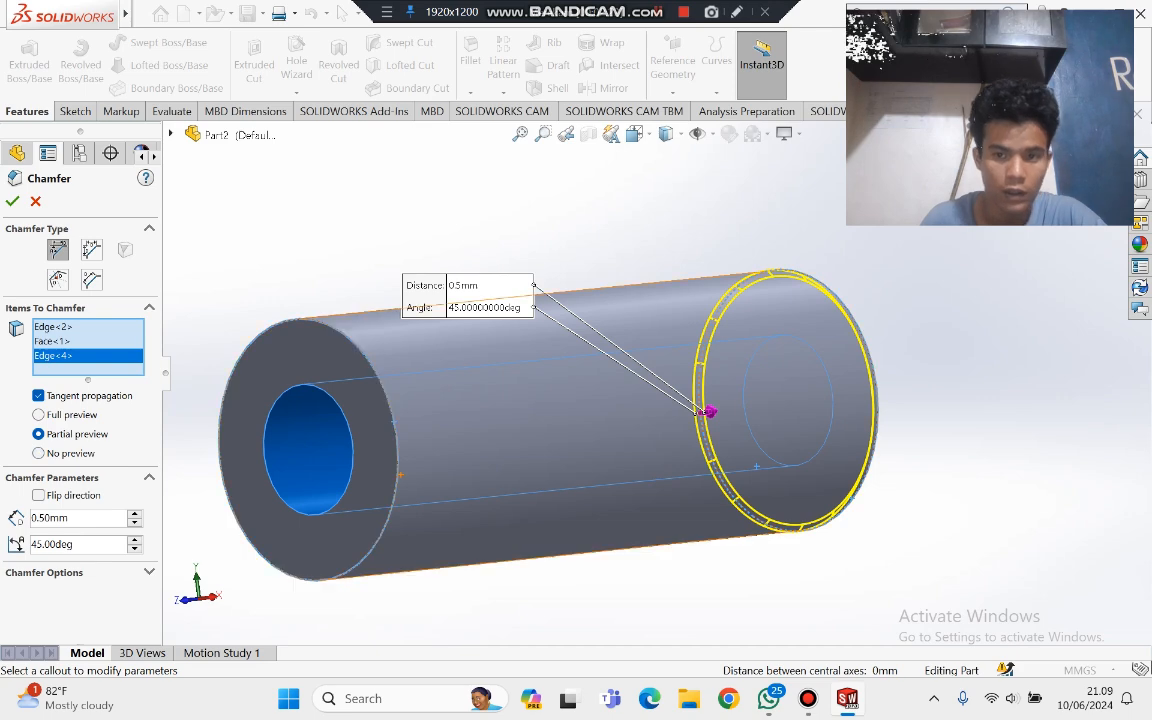
pyautogui.moveTo(480, 515); pyautogui.dragTo(305, 511, button='middle')
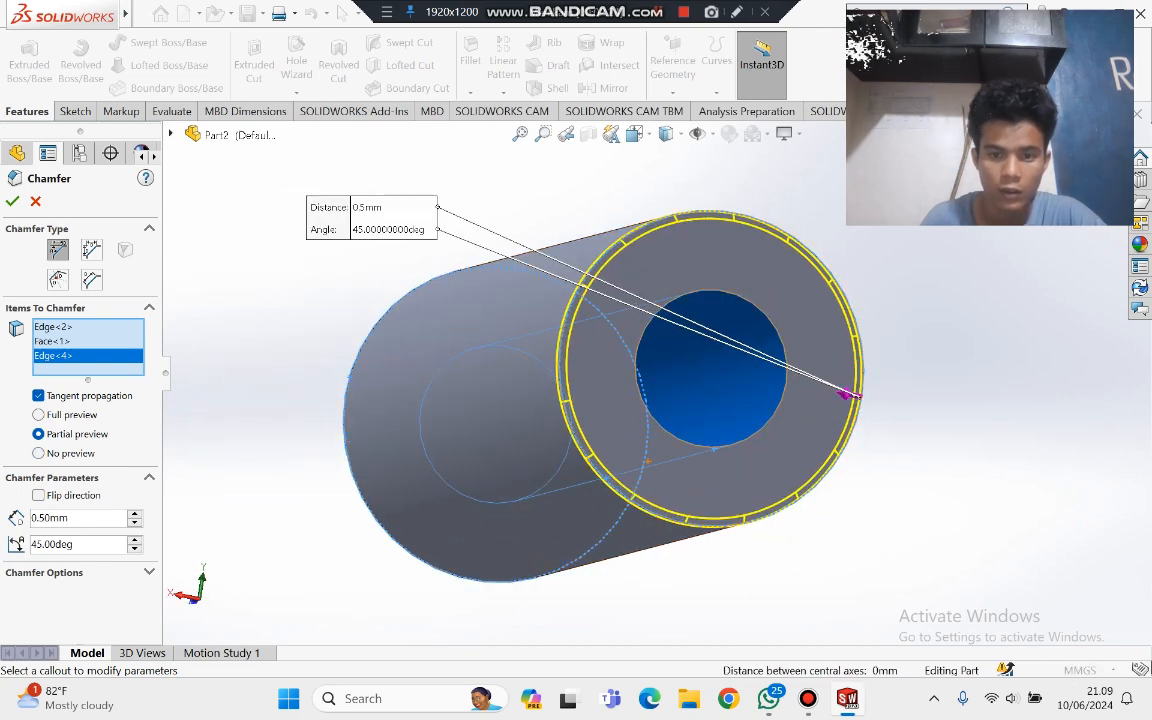
pyautogui.click(785, 383)
pyautogui.moveTo(232, 518); pyautogui.dragTo(397, 524, button='middle')
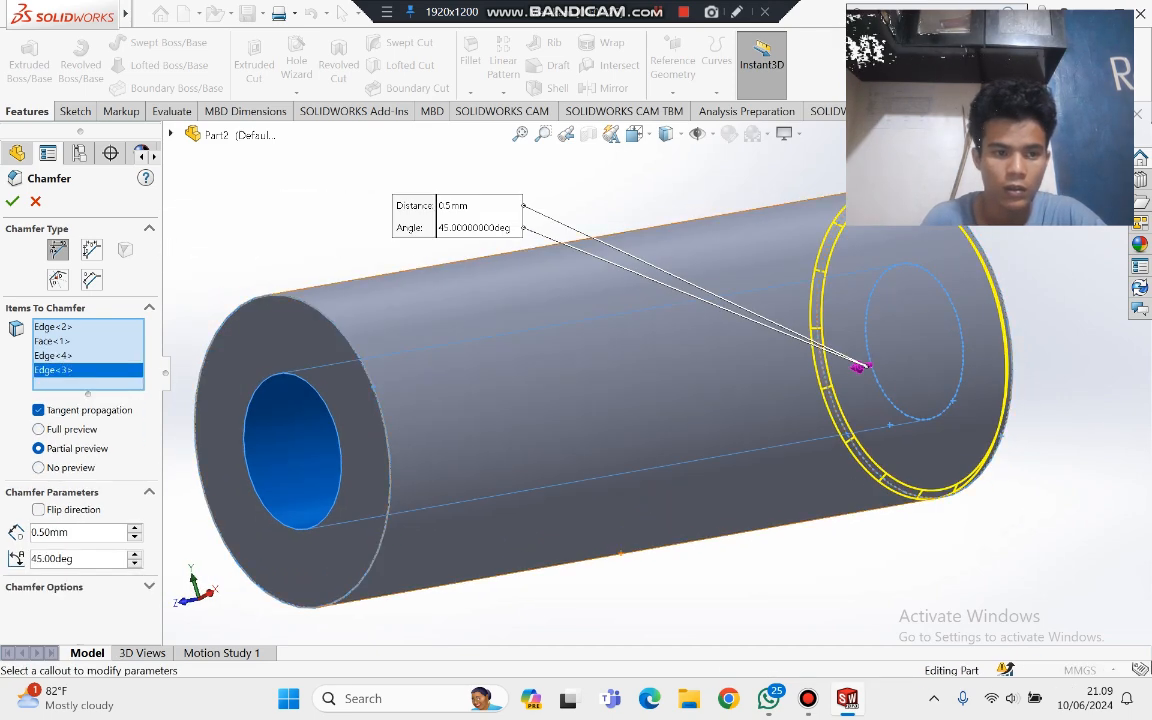
pyautogui.click(392, 510)
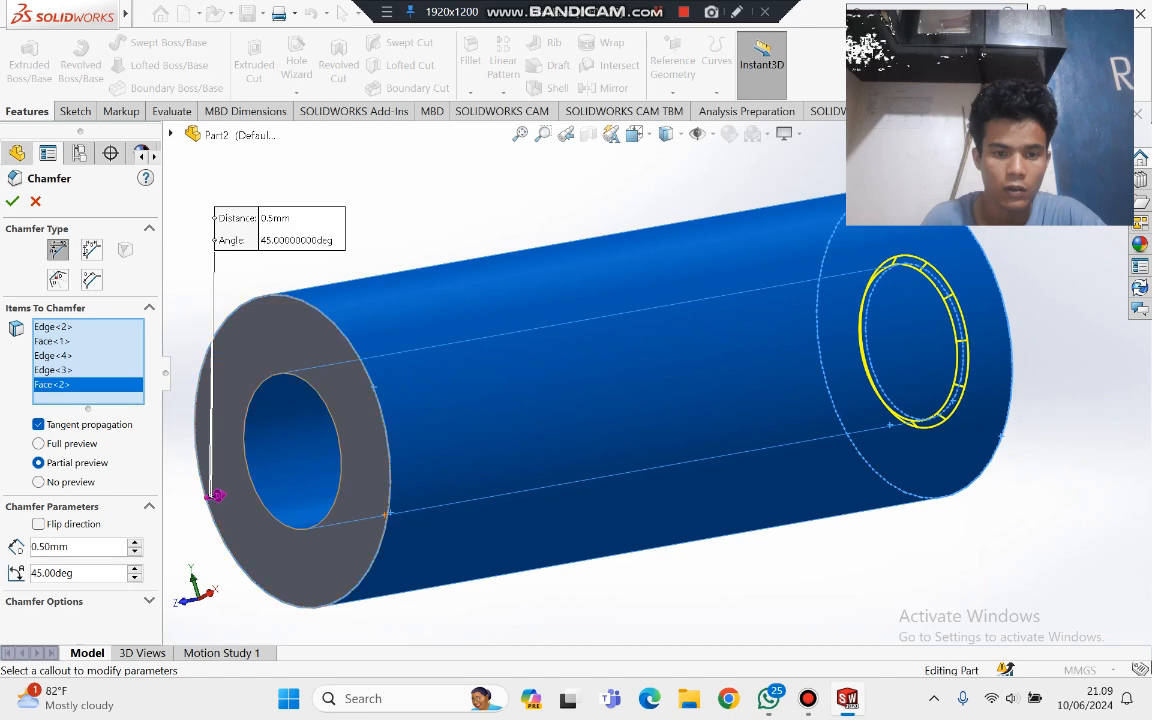
pyautogui.click(216, 494)
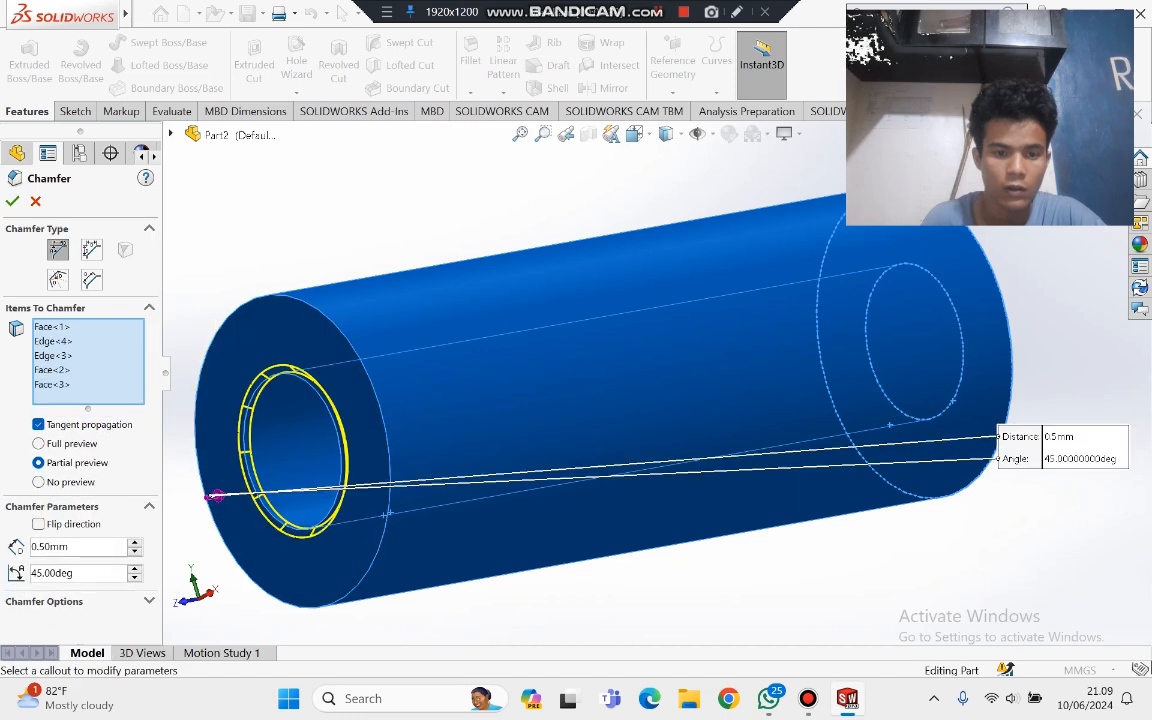
pyautogui.moveTo(600, 400)
pyautogui.mouseDown(button='middle')
pyautogui.moveTo(400, 410)
pyautogui.moveTo(320, 400)
pyautogui.moveTo(600, 385)
pyautogui.mouseUp(button='middle')
pyautogui.press('Escape')
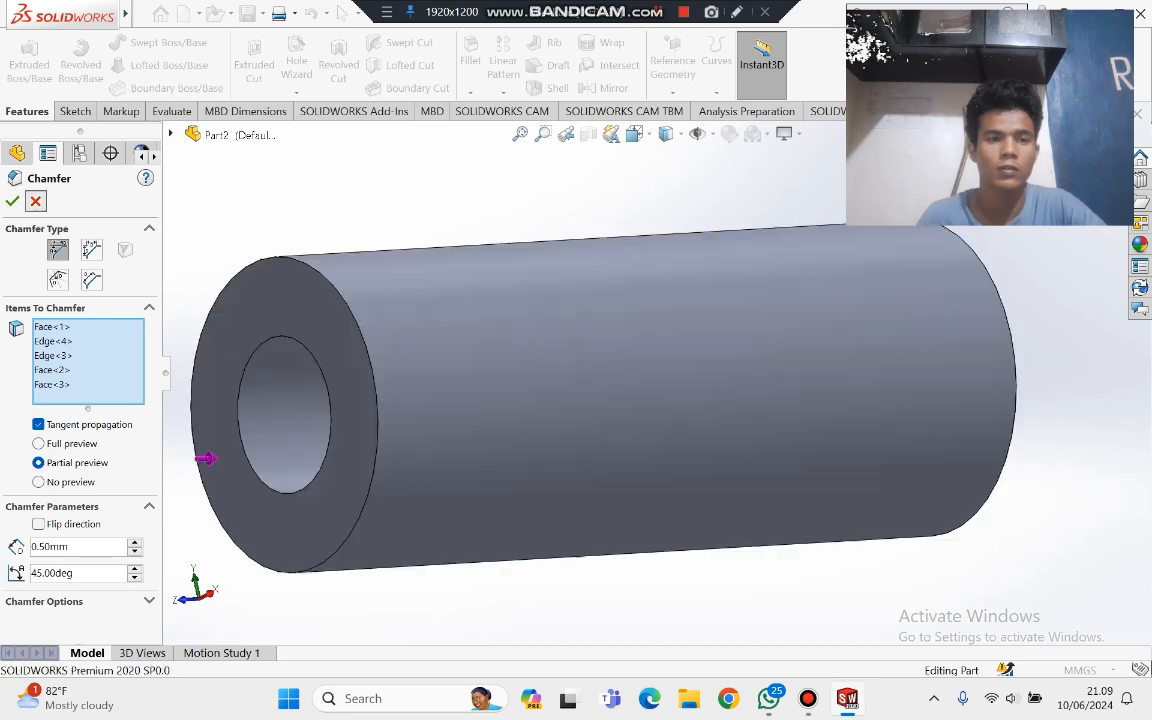
# Step: Start a new chamfer on the hollow cylinder and enter its distance
pyautogui.click(470, 93)
pyautogui.click(507, 132)
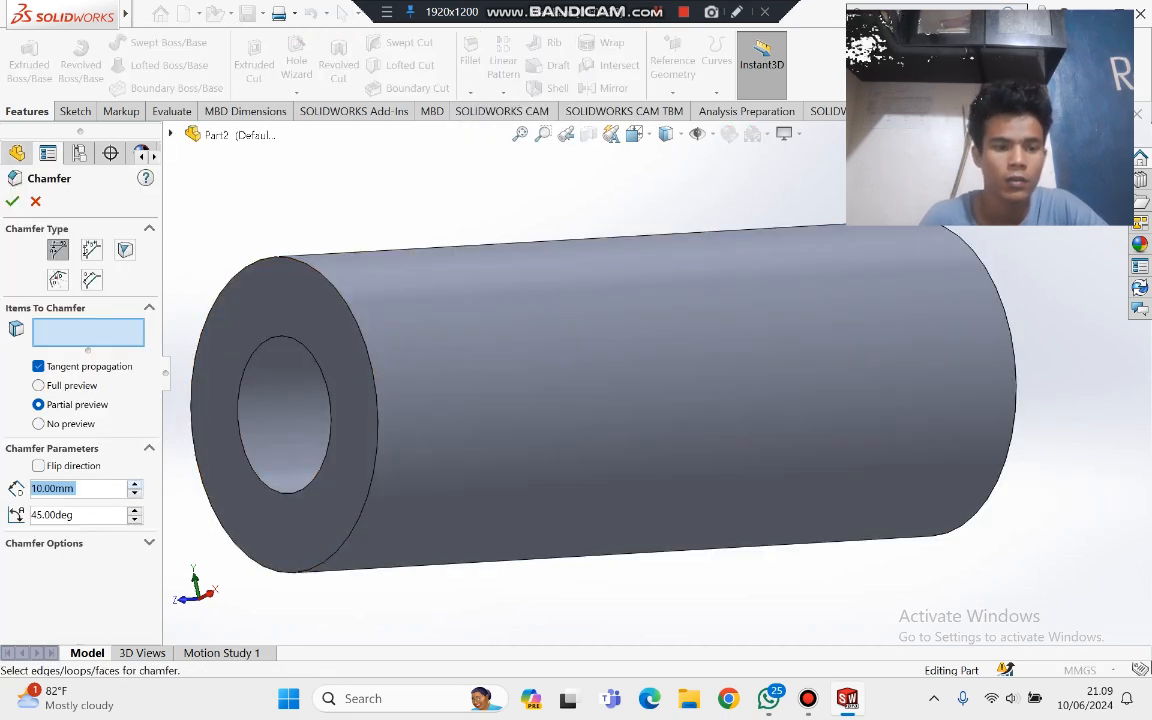
pyautogui.write('0.')
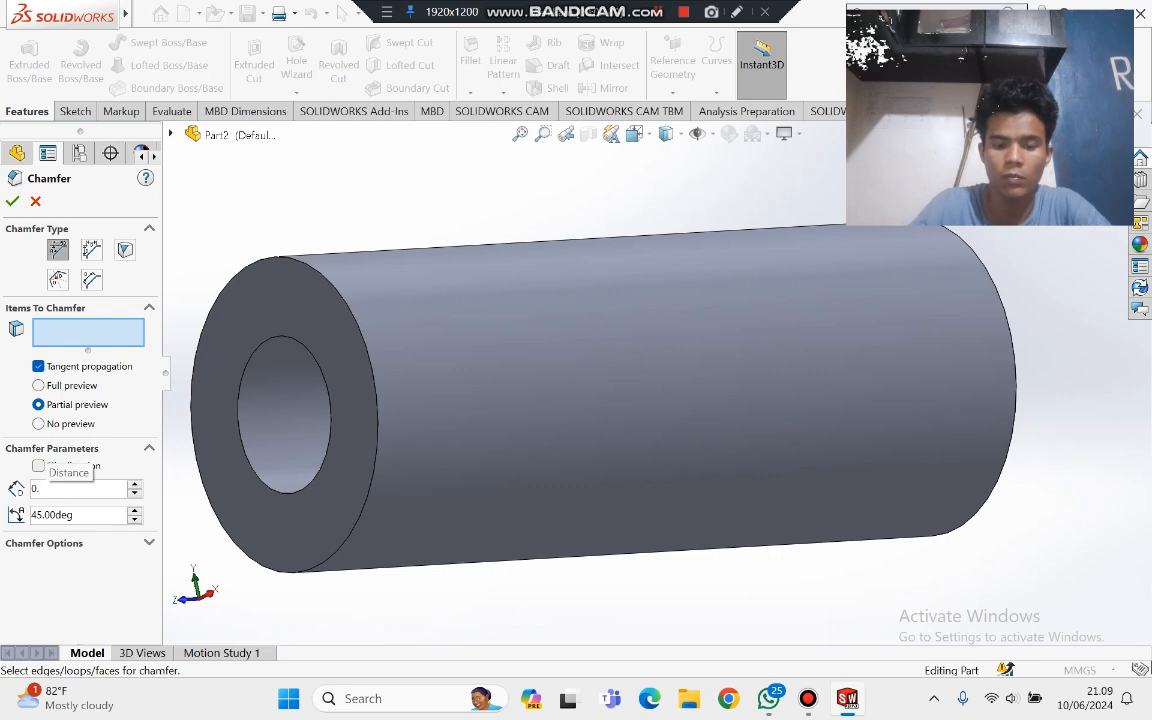
# Step: Chamfer the inner and outer edges at one end of the tube and the whole opposite end face by 0.5 mm at 45 degrees
pyautogui.write('50mm')
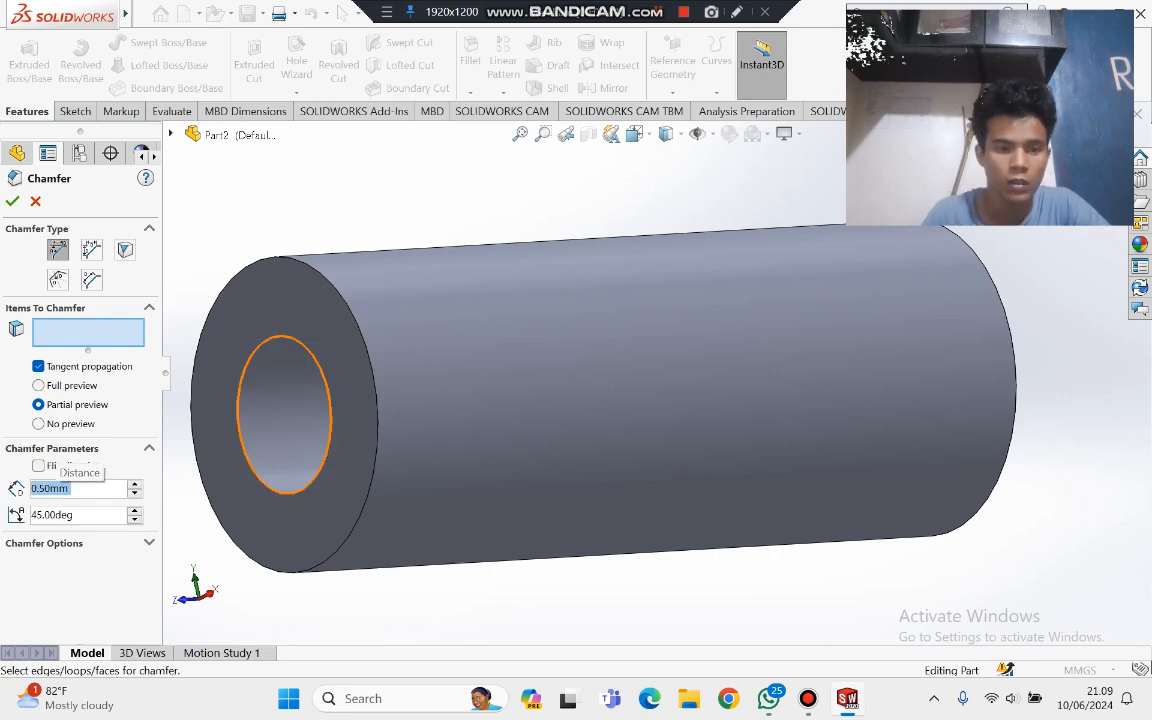
pyautogui.click(240, 440)
pyautogui.click(205, 458)
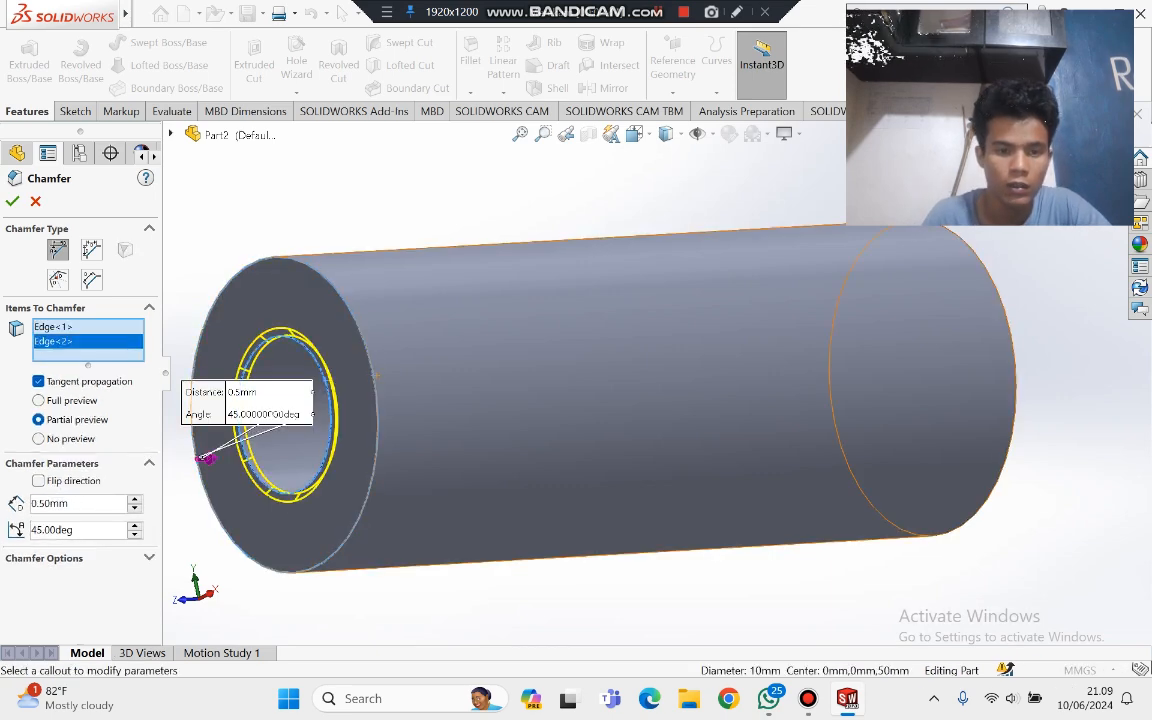
pyautogui.moveTo(205, 458); pyautogui.dragTo(399, 458, button='middle')
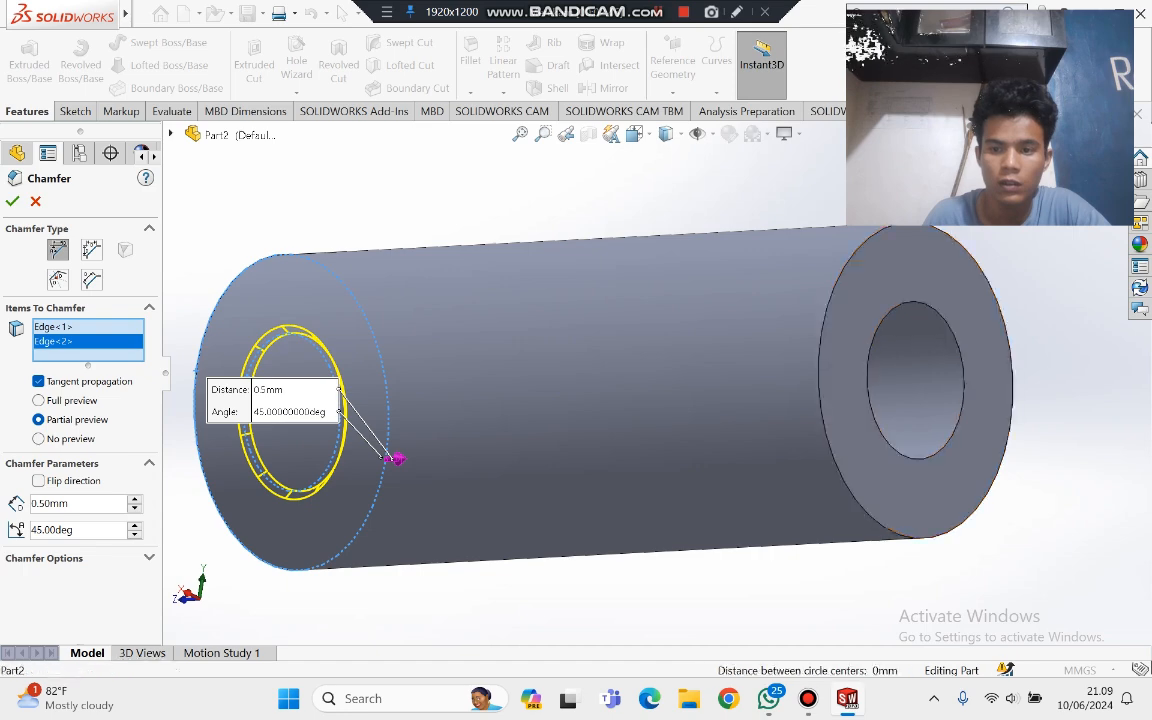
pyautogui.click(1003, 423)
pyautogui.moveTo(998, 424); pyautogui.dragTo(928, 447, button='middle')
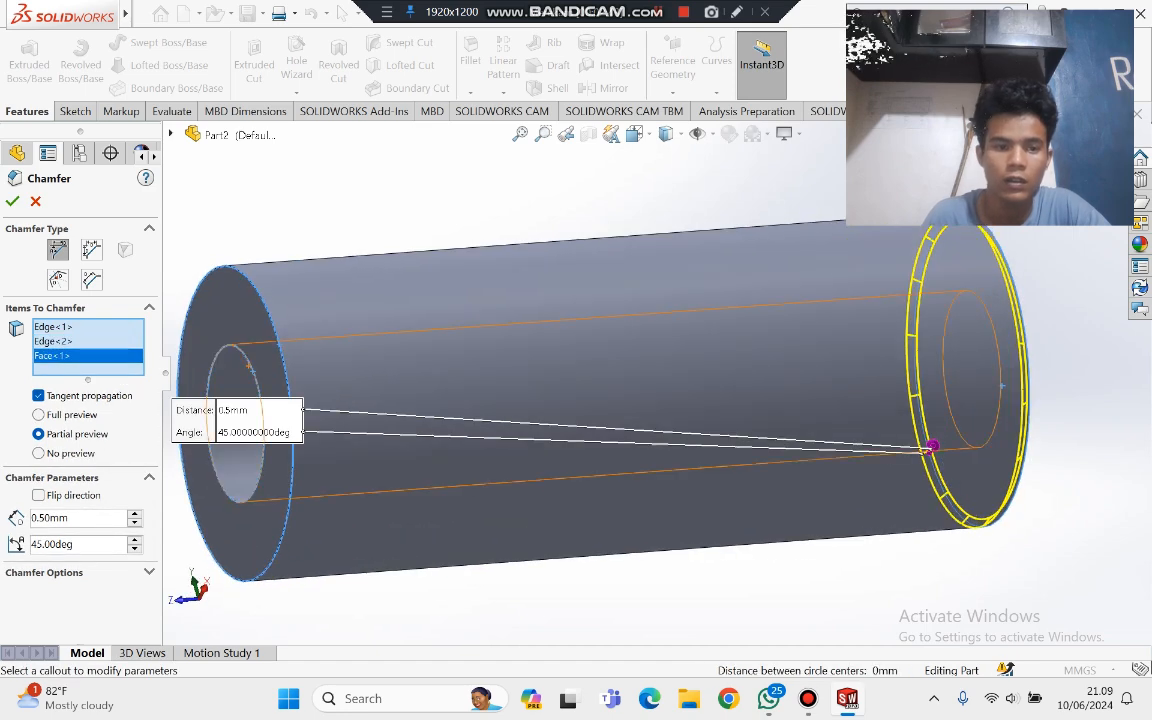
pyautogui.click(12, 201)
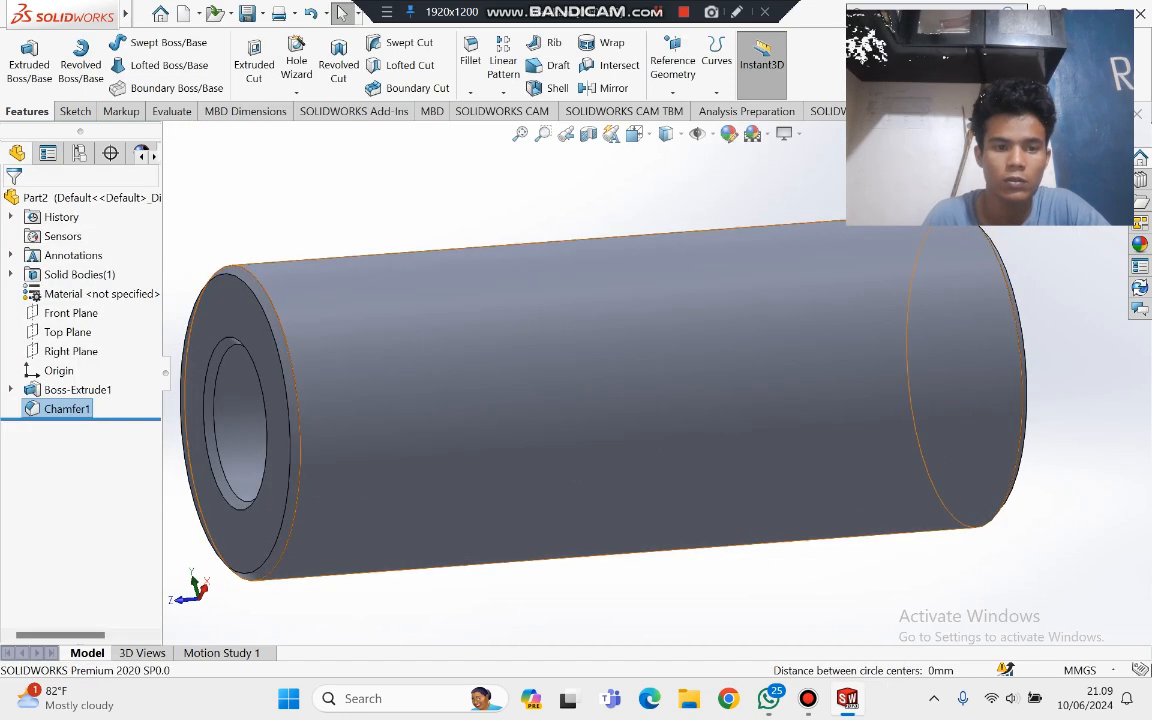
# Step: Examine the chamfered edges of the tube at an angle and in the front view
pyautogui.moveTo(560, 400); pyautogui.dragTo(600, 430, button='middle')
pyautogui.scroll(-3, 600, 505)
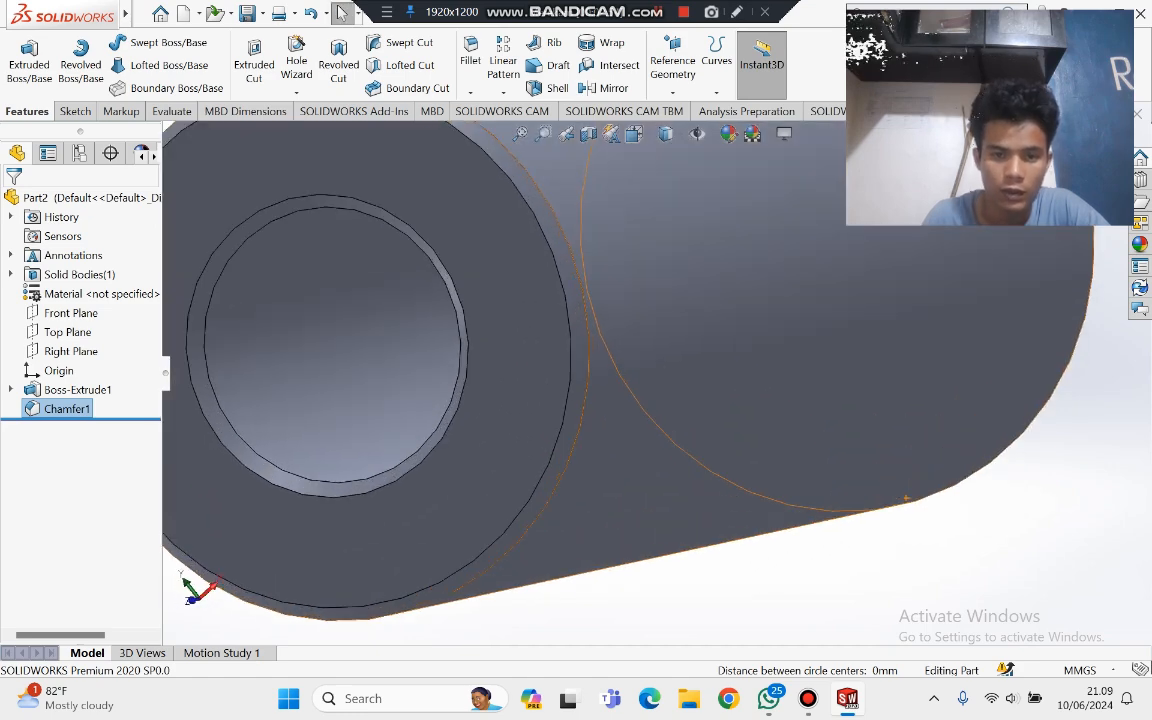
pyautogui.scroll(6, 600, 505)
pyautogui.scroll(-2, 600, 505)
pyautogui.scroll(2, 600, 390)
pyautogui.scroll(-2, 600, 315)
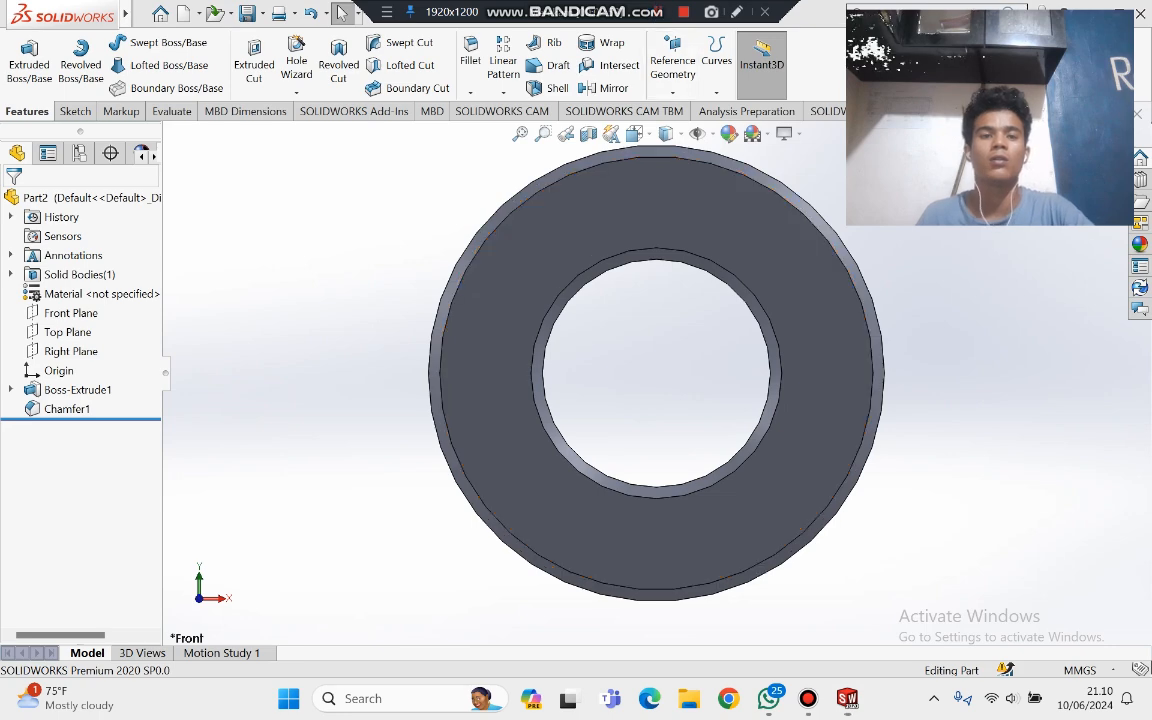
pyautogui.scroll(2, 654, 364)
pyautogui.press('f')
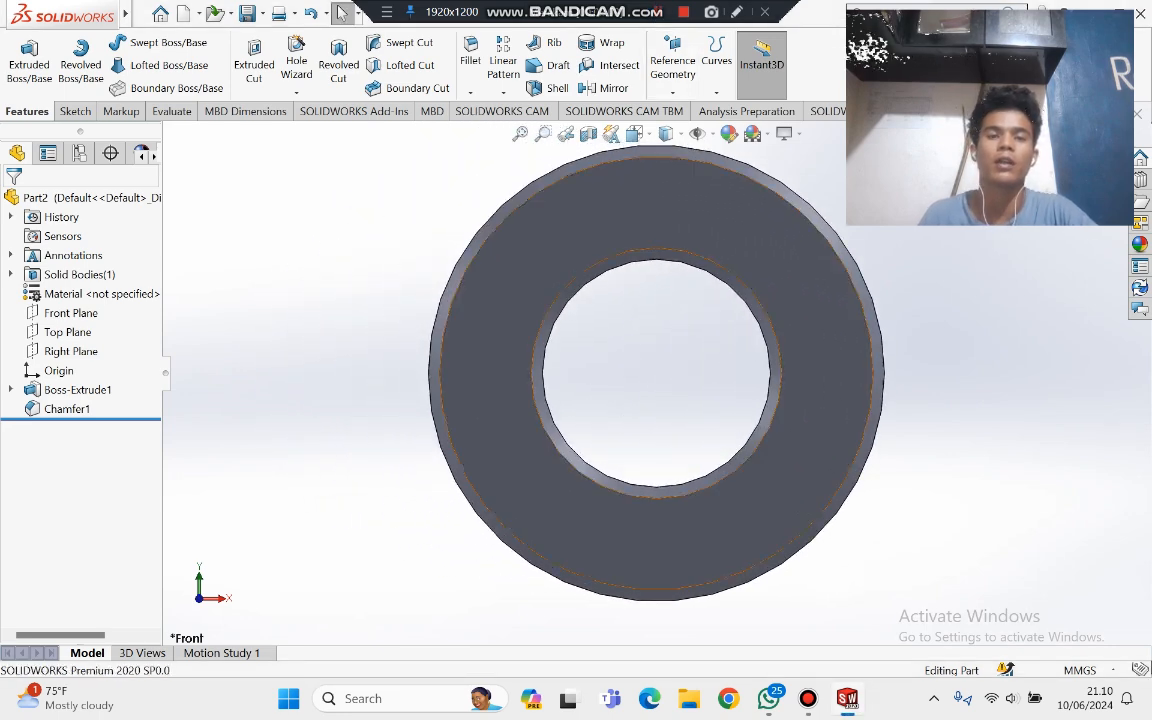
# Step: Save the part in Documents under the file name bos piston
pyautogui.hotkey('ctrl', 's')
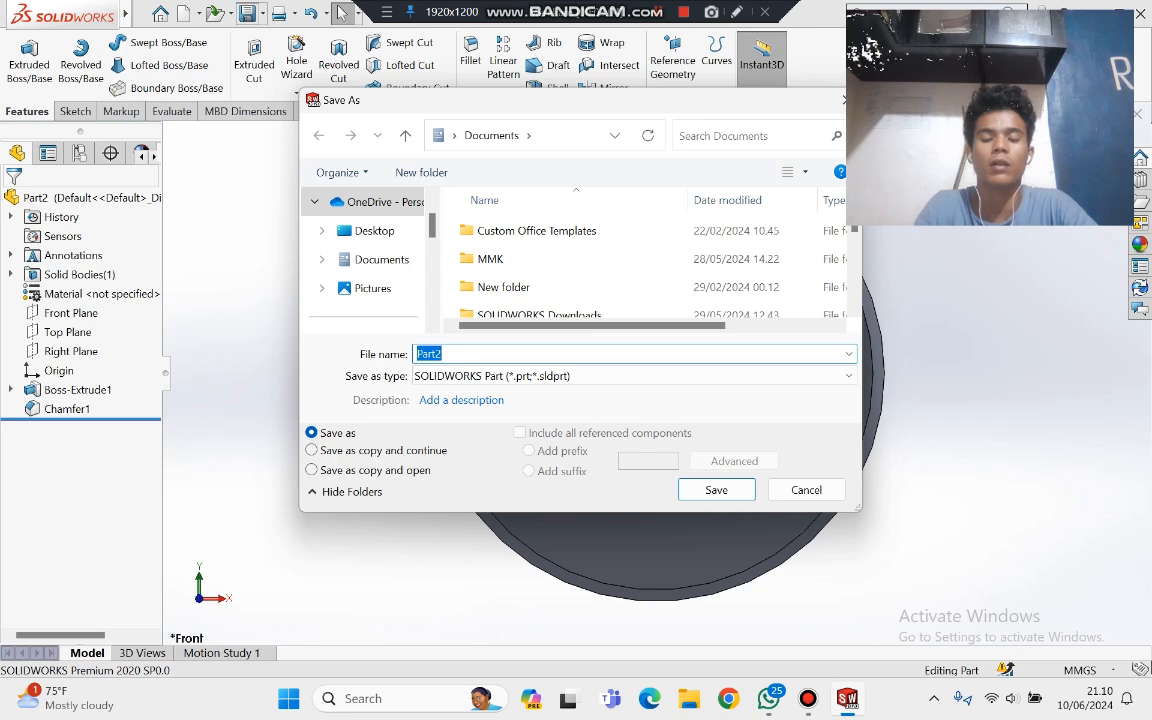
pyautogui.write('bos piston')
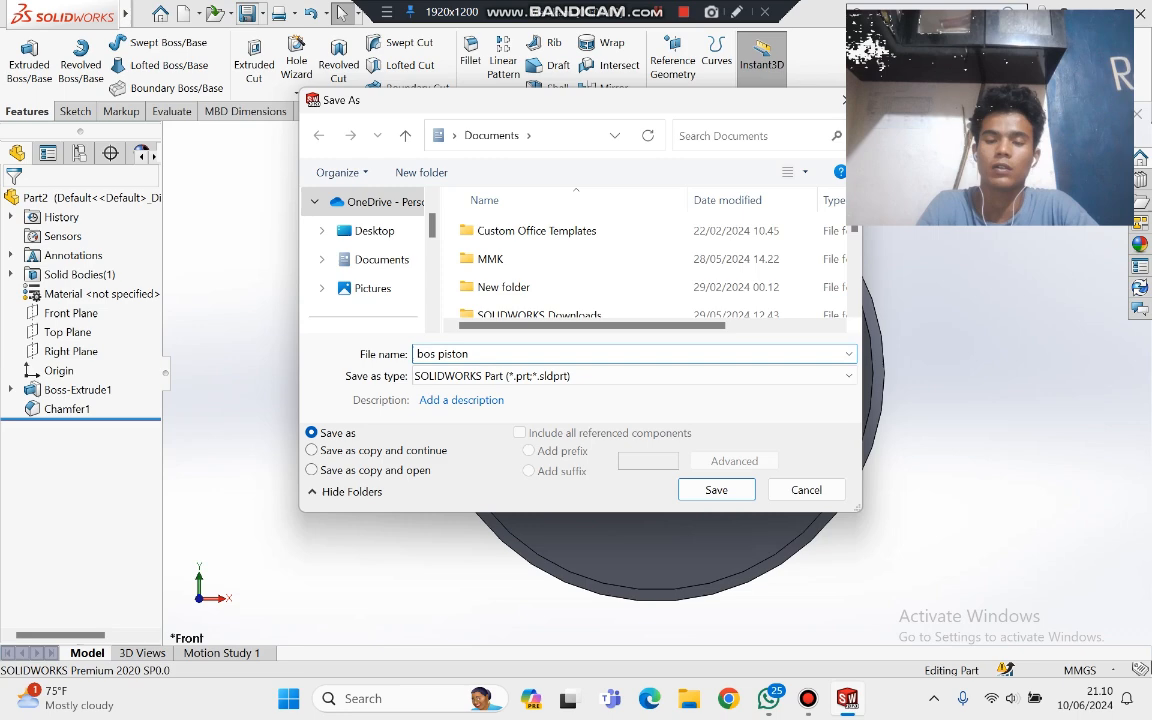
pyautogui.press('Return')
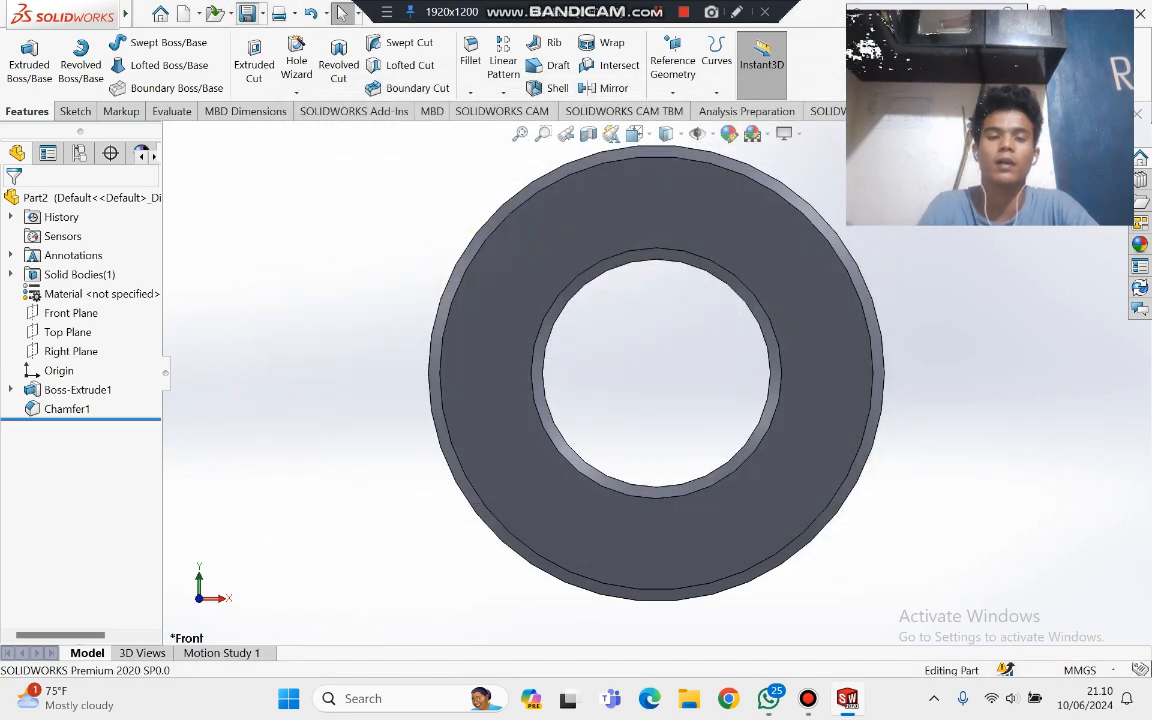
# Step: Create a new assembly document
pyautogui.scroll(4, 535, 376)
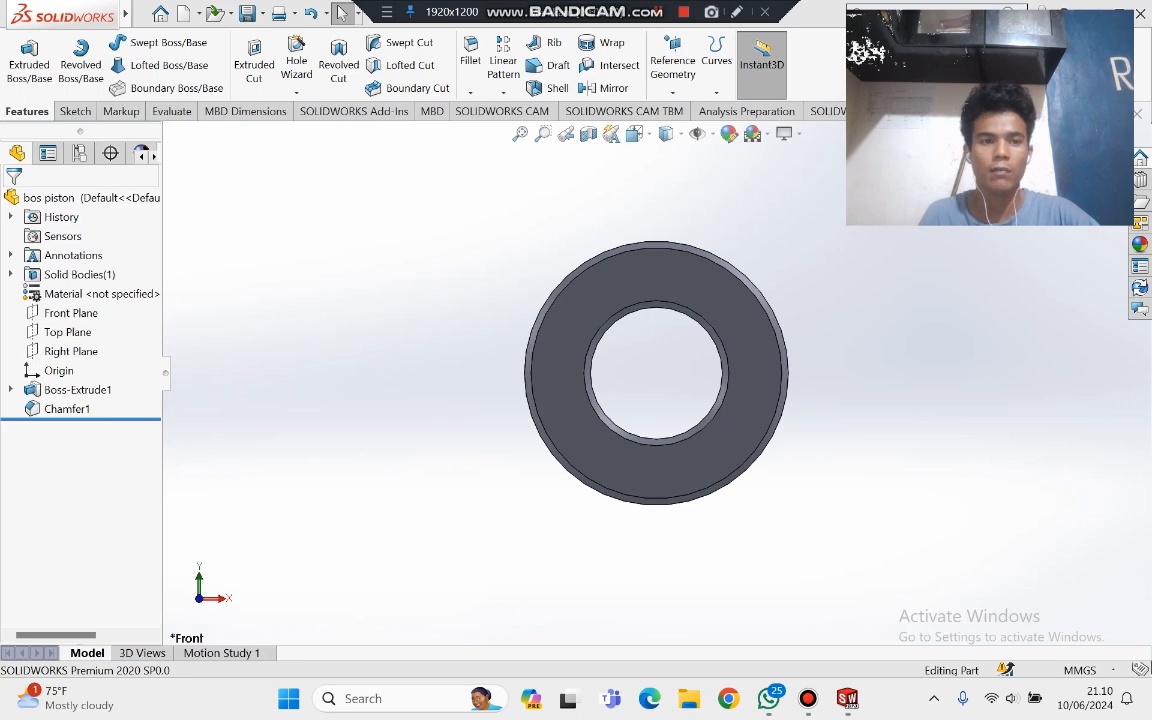
pyautogui.click(196, 13)
pyautogui.click(215, 36)
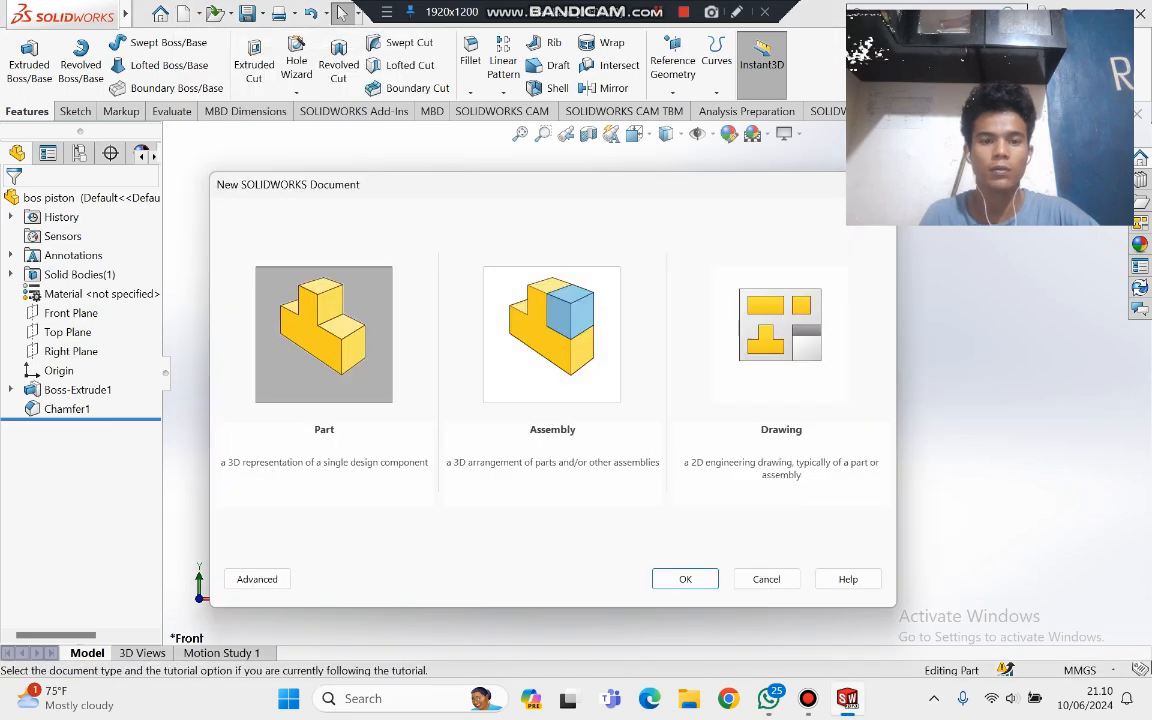
pyautogui.click(552, 335)
pyautogui.click(685, 579)
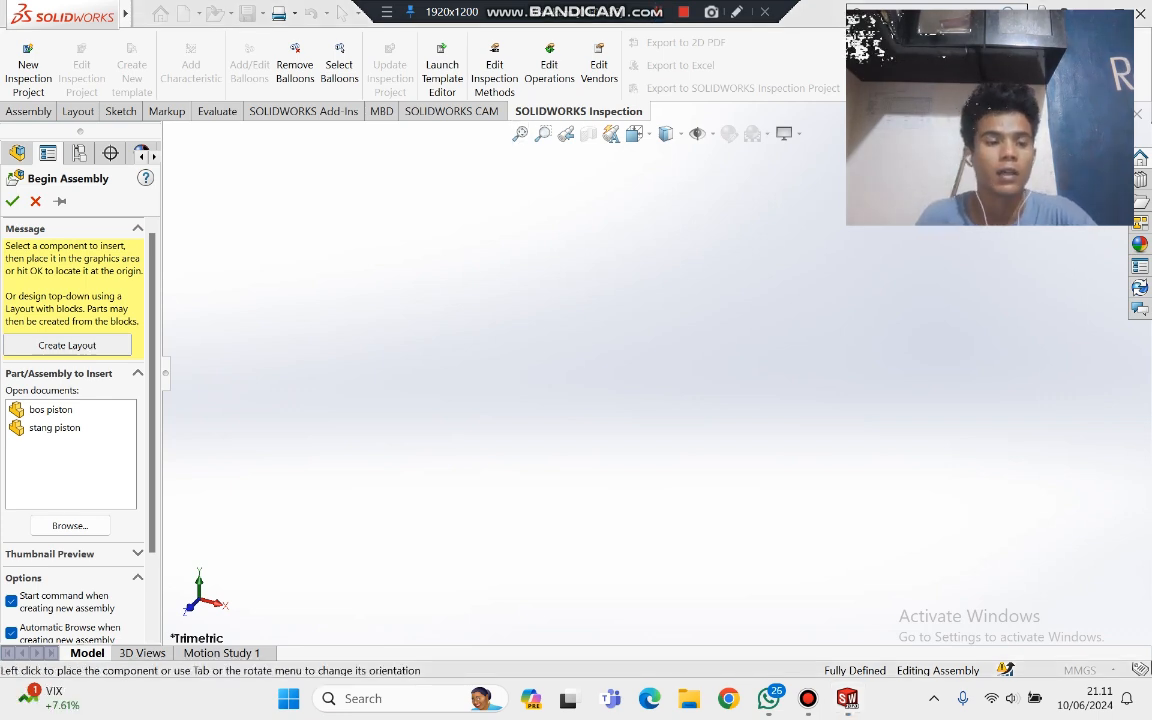
# Step: Insert the open bos piston part as the first component and place it in the assembly
pyautogui.click(51, 410)
pyautogui.scroll(3, 547, 372)
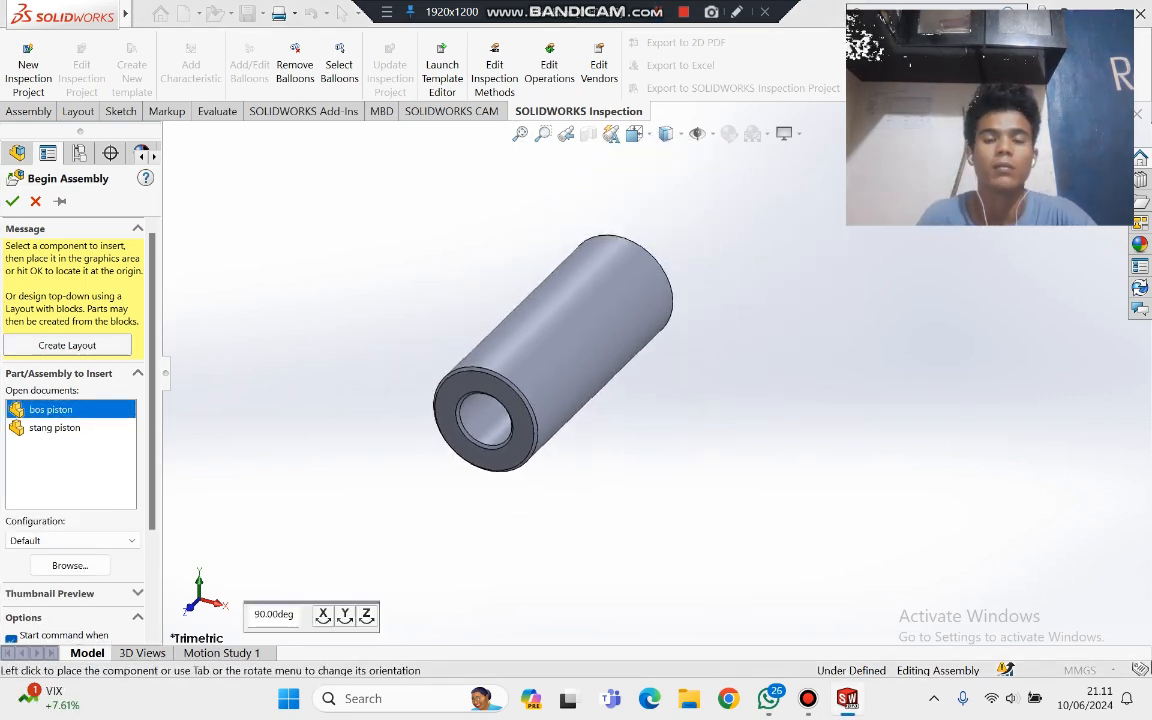
pyautogui.scroll(4, 547, 352)
pyautogui.click(851, 379)
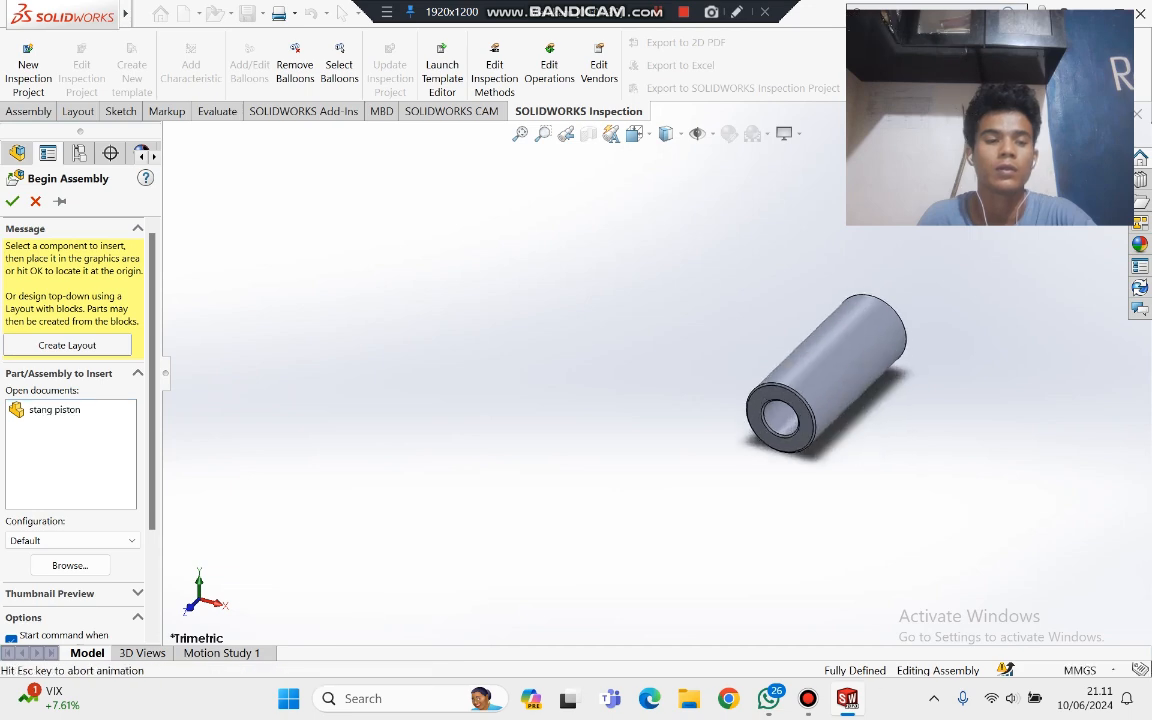
# Step: Insert the open stang piston part and place it beside and behind the bos piston
pyautogui.click(28, 111)
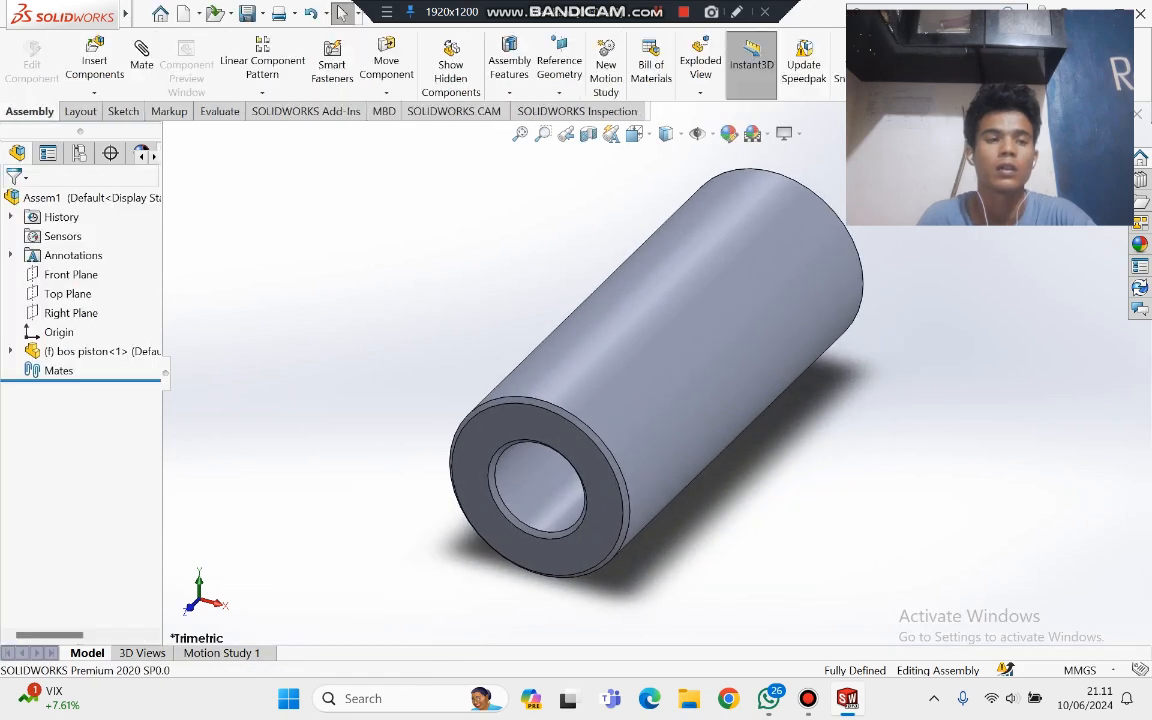
pyautogui.click(94, 65)
pyautogui.click(55, 426)
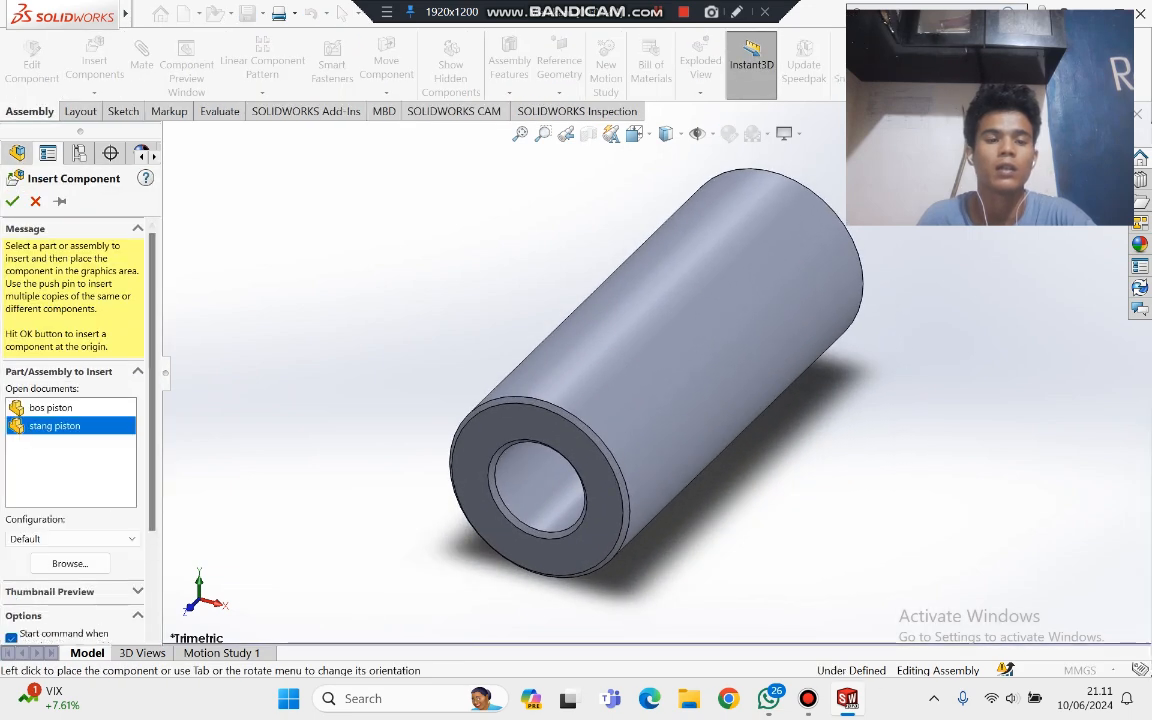
pyautogui.scroll(9, 636, 238)
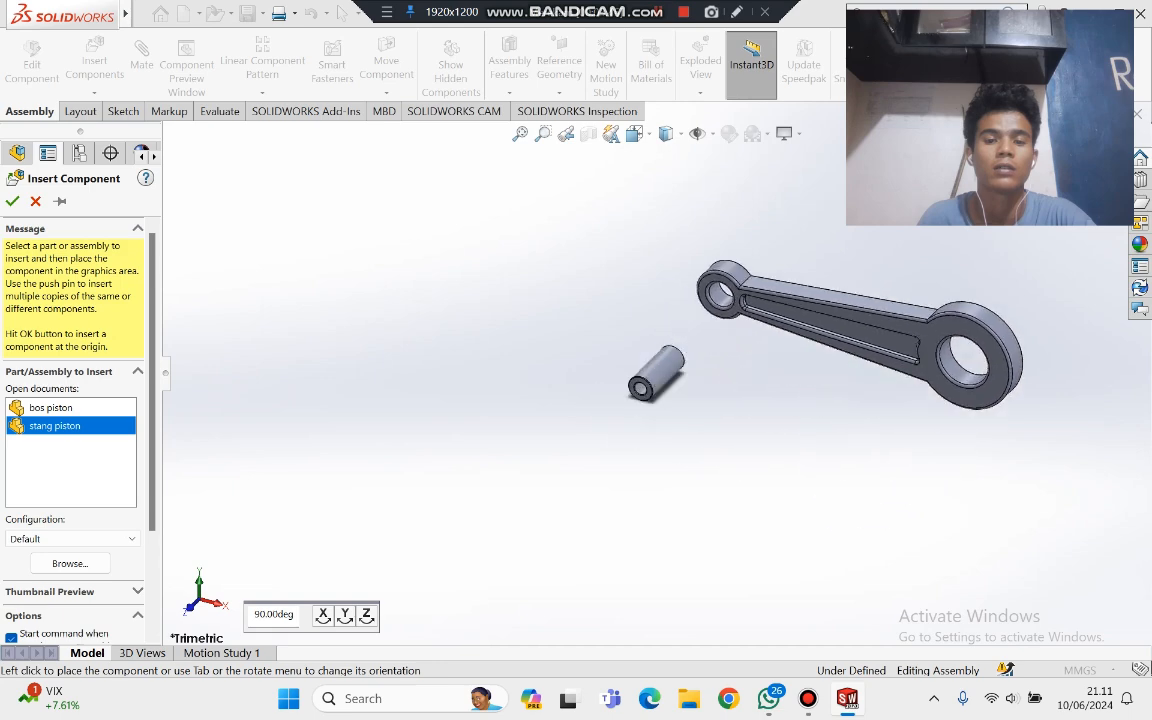
pyautogui.click(868, 330)
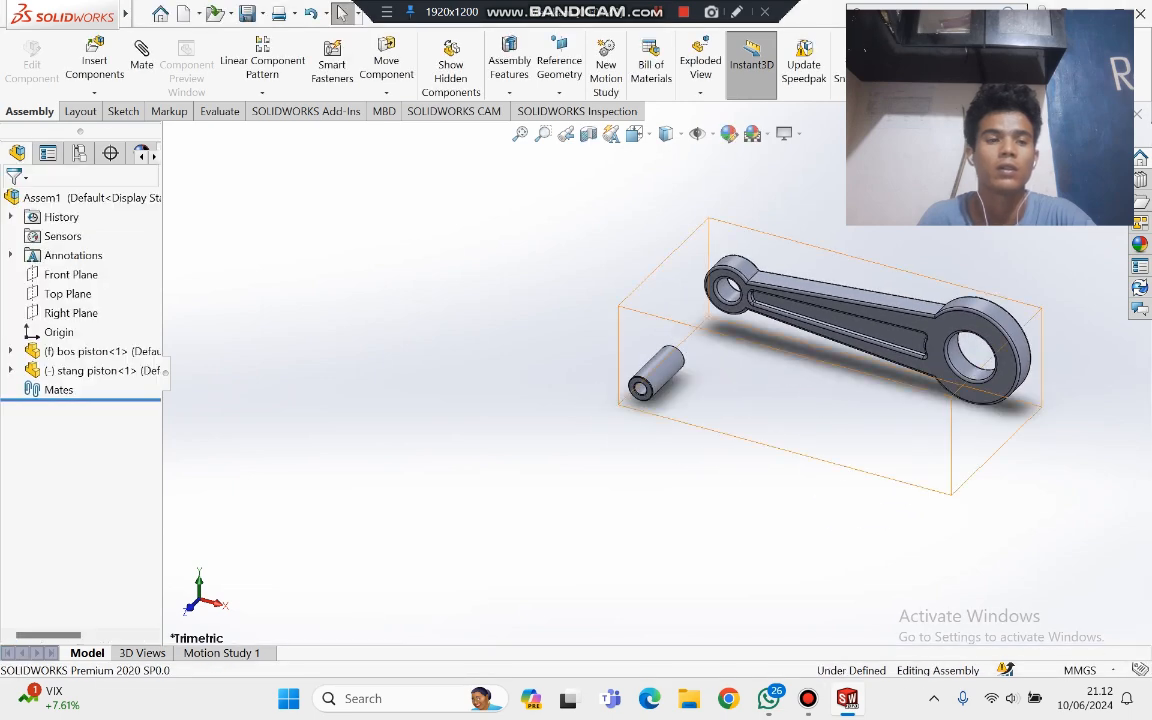
# Step: Insert the piston part from the Documents folder and place it on the other side of the bos piston from the rod
pyautogui.click(95, 55)
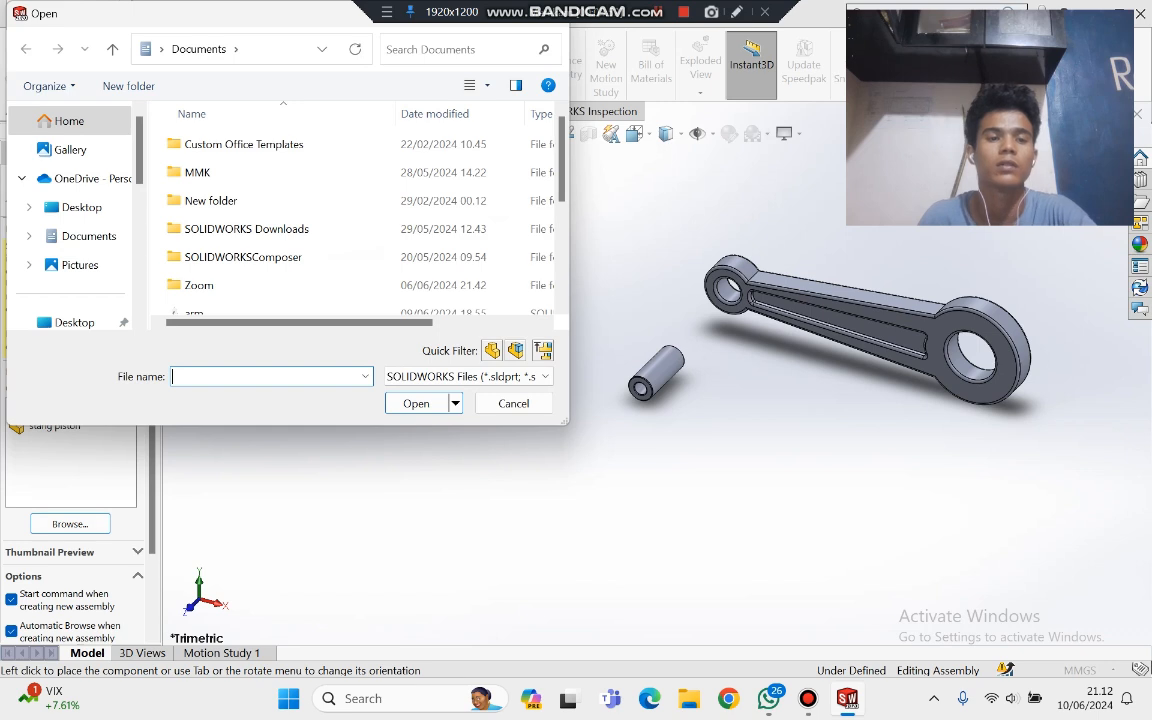
pyautogui.write('pis')
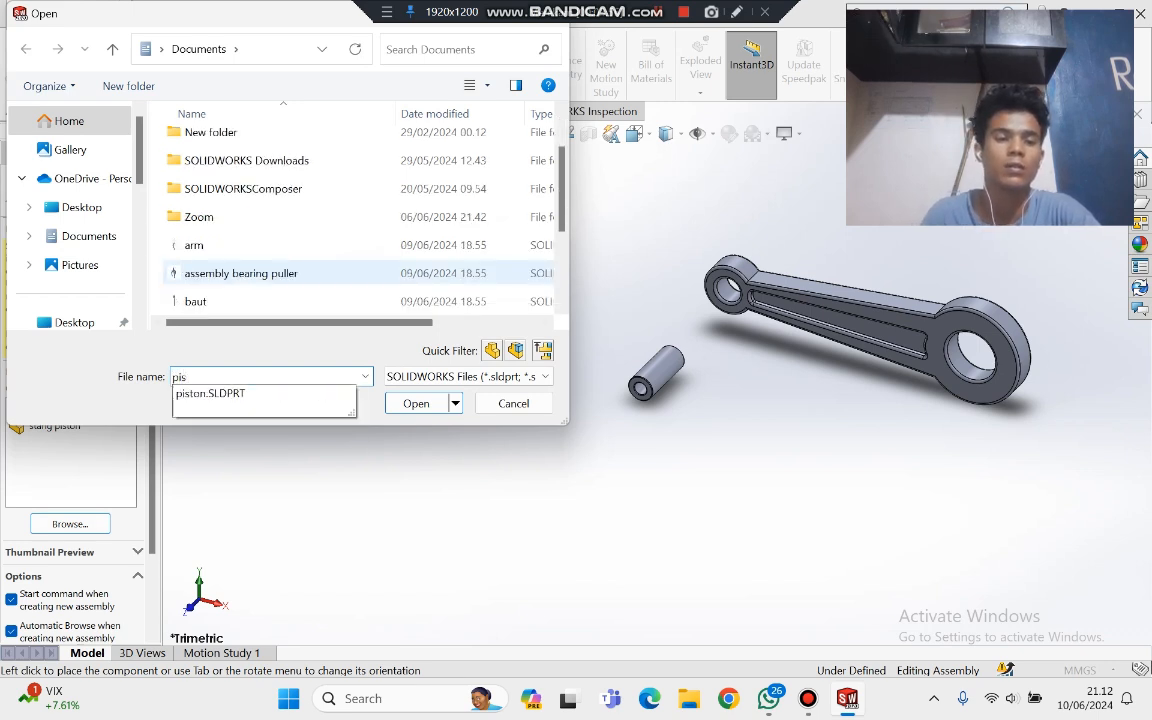
pyautogui.write('ton')
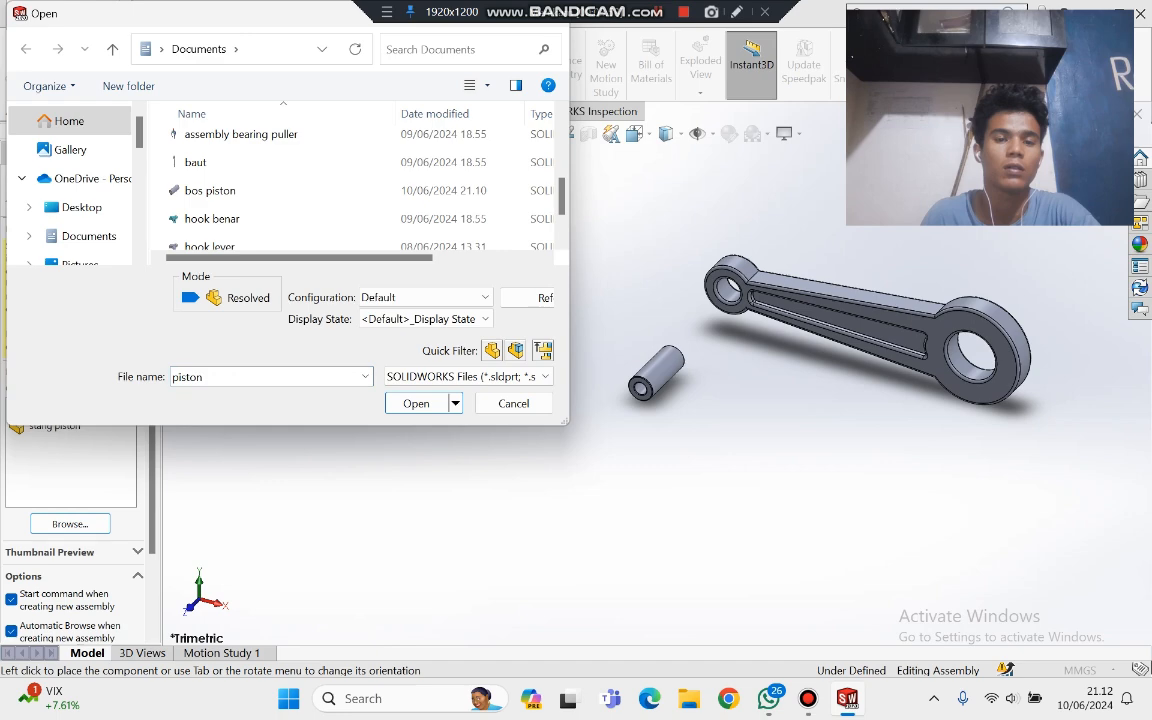
pyautogui.press('Return')
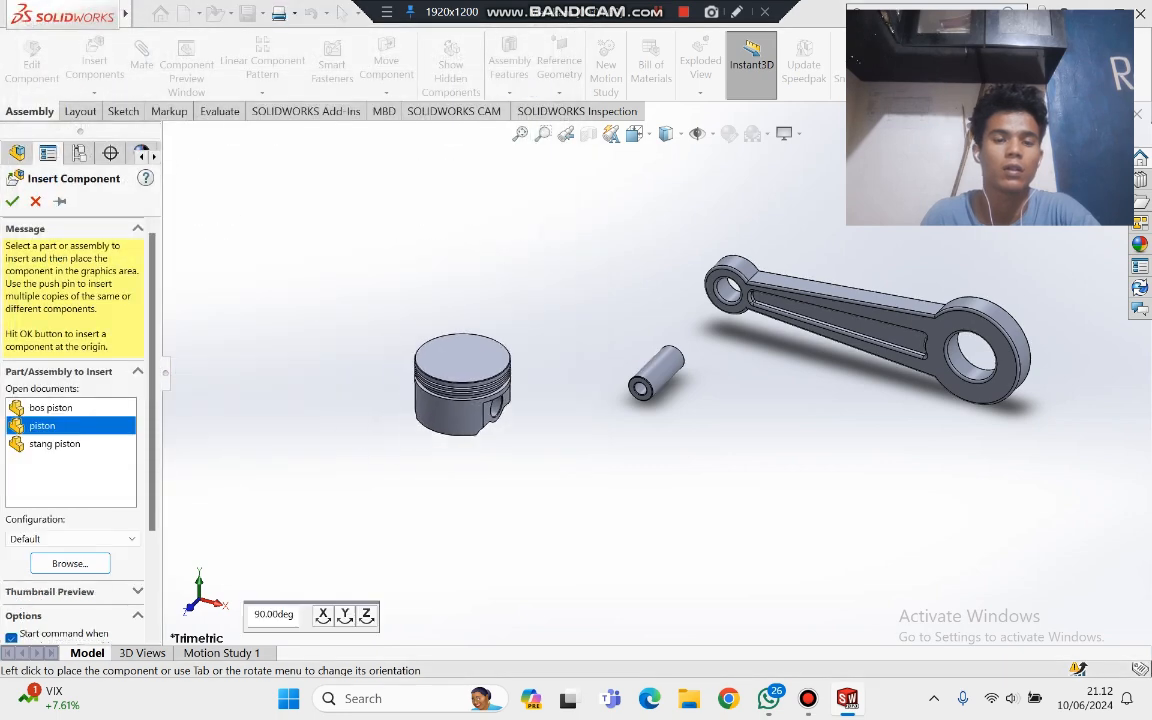
pyautogui.scroll(-3, 476, 370)
pyautogui.click(476, 369)
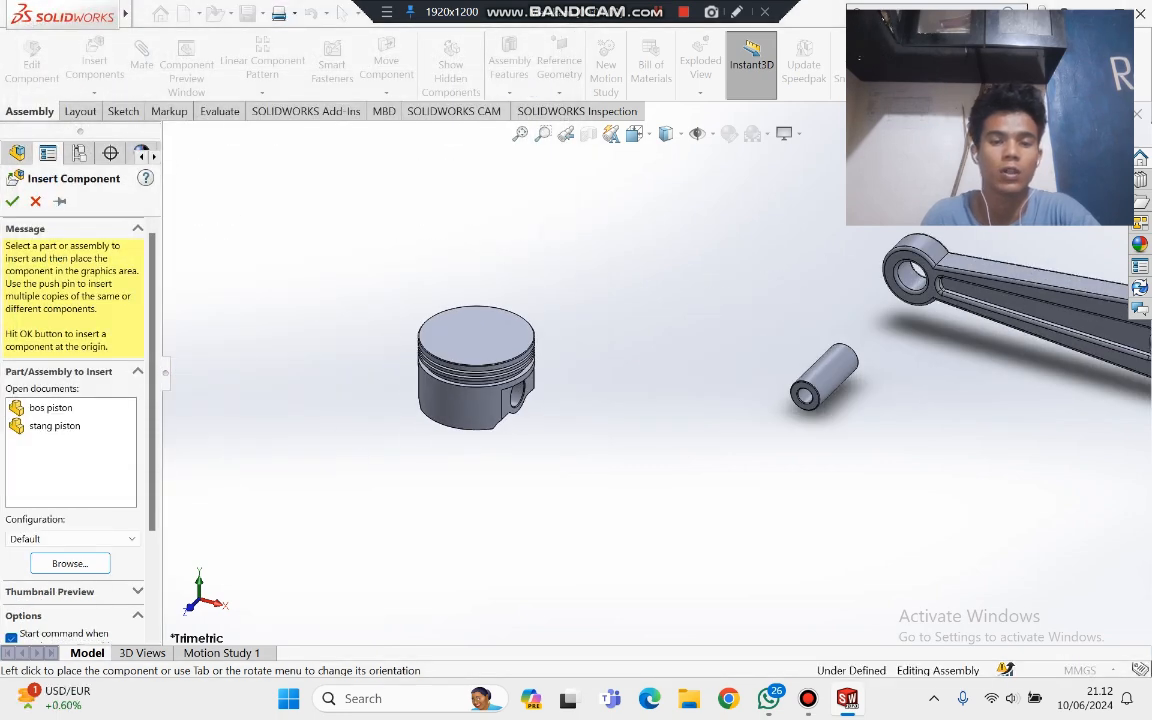
# Step: Examine the piston's underside and the arrangement of the three components, ending in the front view
pyautogui.moveTo(515, 385); pyautogui.dragTo(543, 134, button='middle')
pyautogui.scroll(-5, 440, 405)
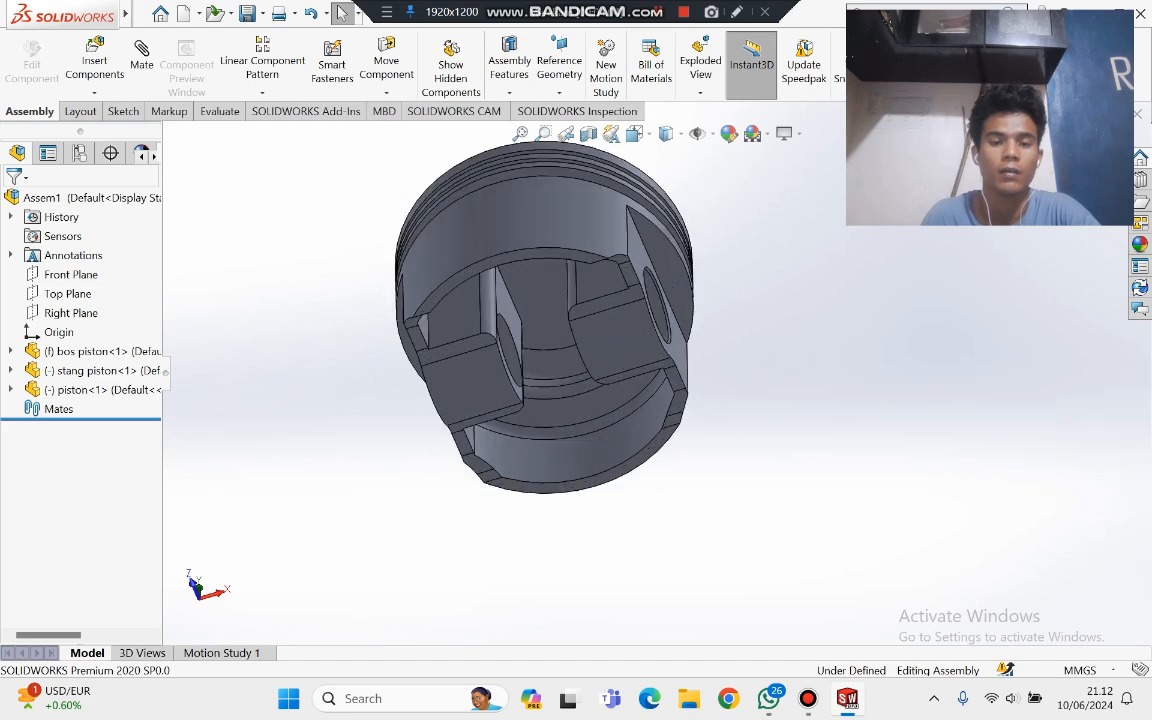
pyautogui.scroll(5, 625, 375)
pyautogui.moveTo(622, 380); pyautogui.dragTo(462, 532, button='middle')
pyautogui.scroll(4, 657, 430)
pyautogui.scroll(-2, 815, 505)
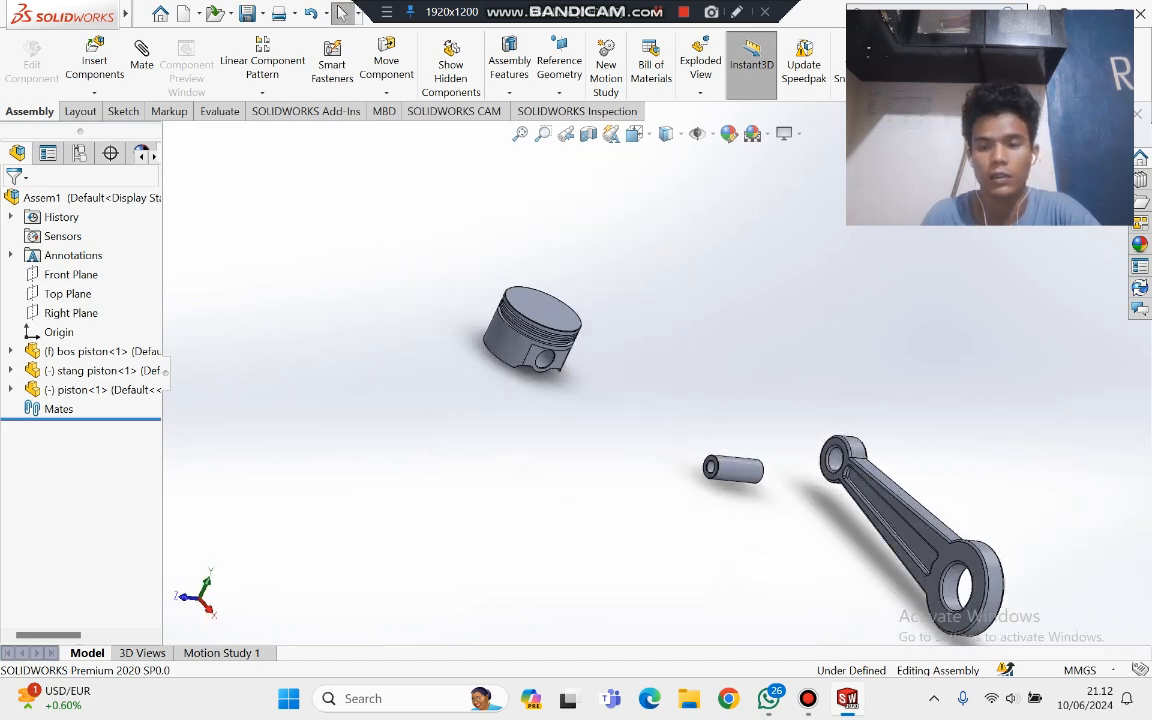
pyautogui.scroll(1, 815, 505)
pyautogui.hotkey('ctrl', '1')
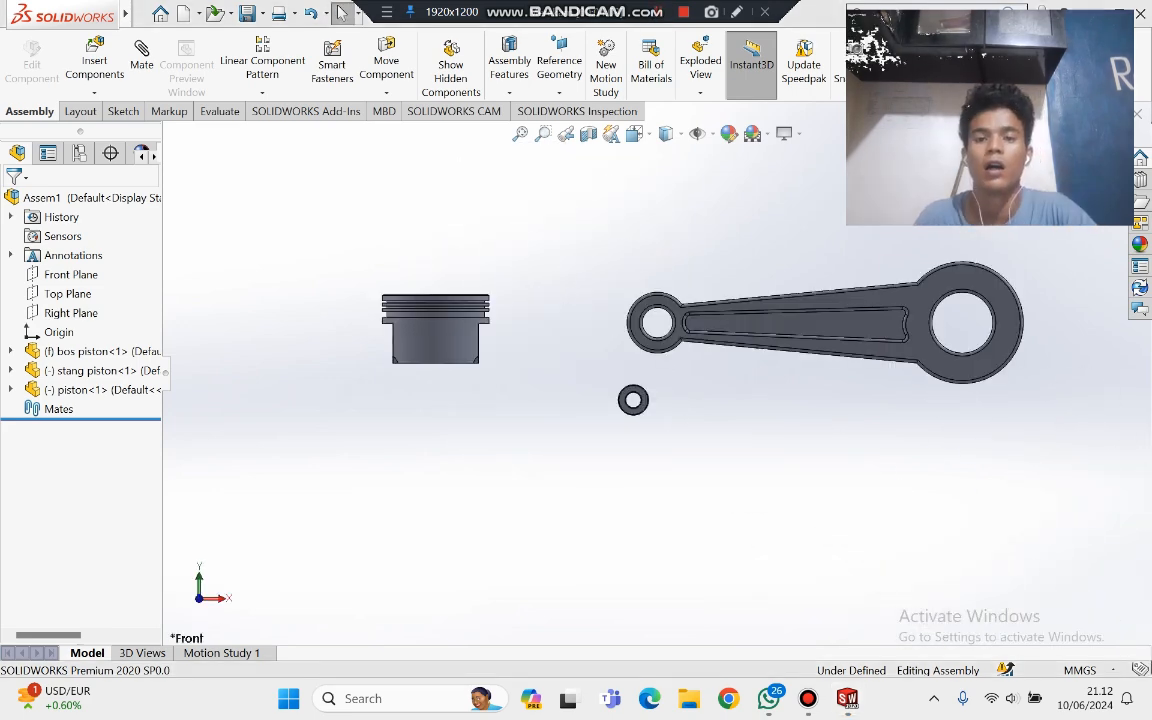
pyautogui.scroll(1, 866, 325)
pyautogui.scroll(-2, 870, 322)
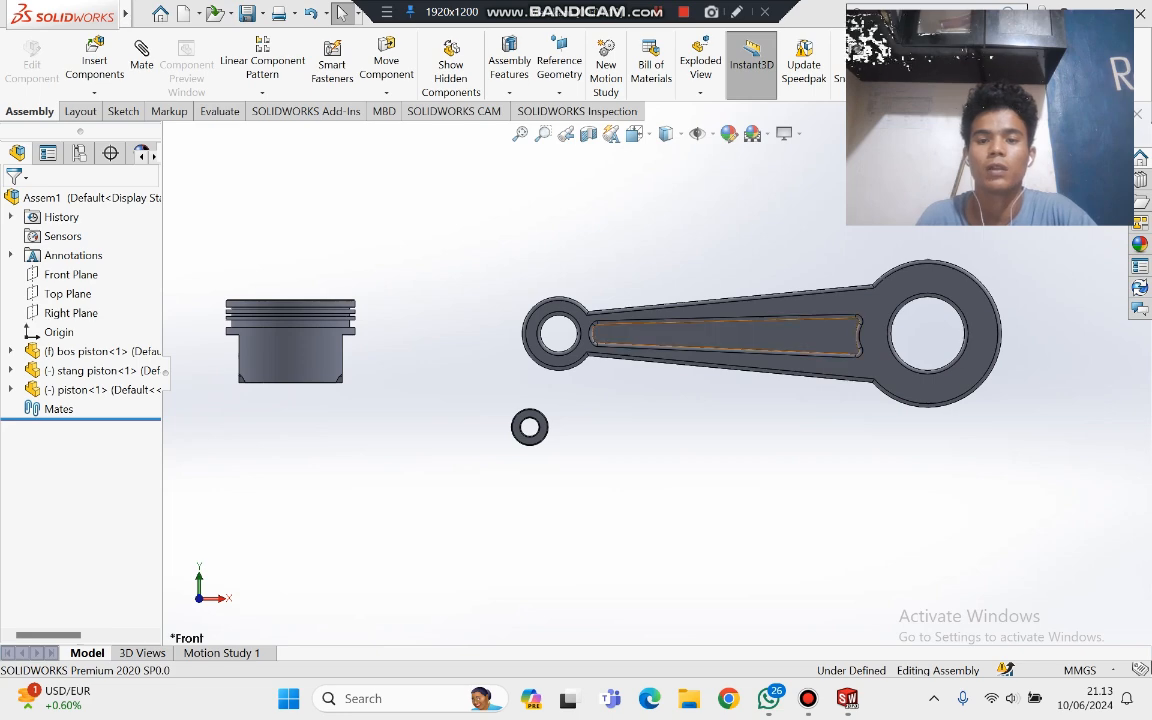
# Step: Rotate the stang piston component about 90 degrees clockwise with the triad so the rod stands upright, small end up
pyautogui.click(712, 325)
pyautogui.rightClick(712, 325)
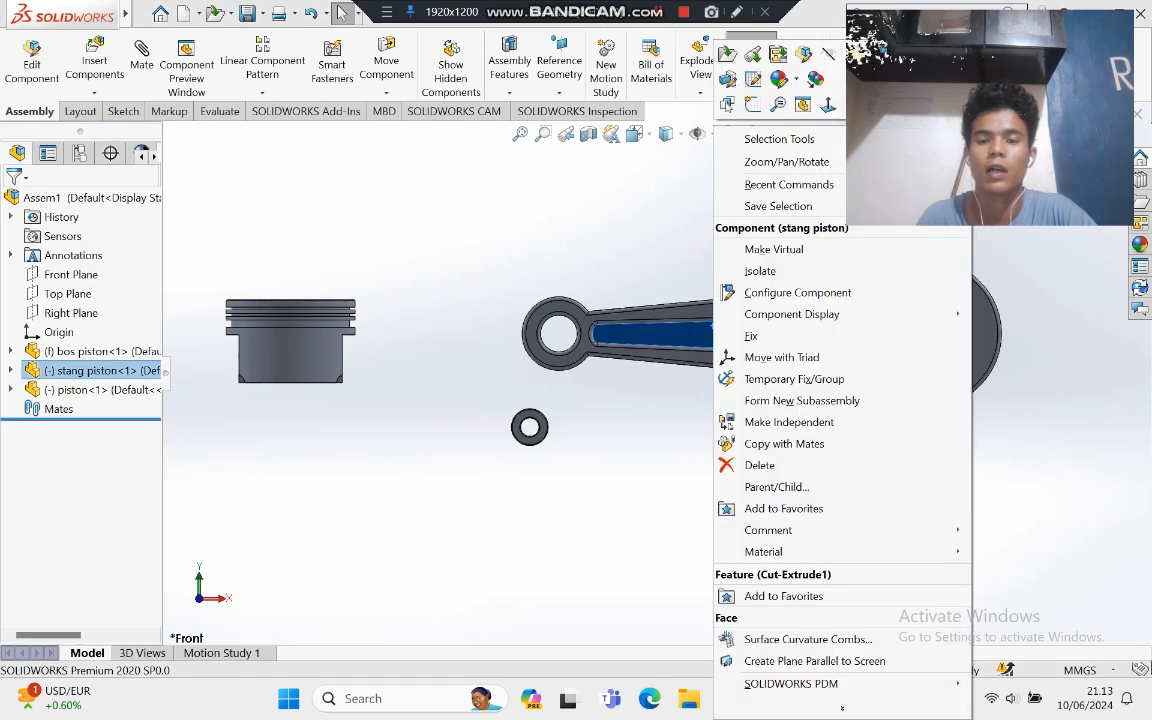
pyautogui.press('Escape')
pyautogui.press('Escape')
pyautogui.rightClick(732, 330)
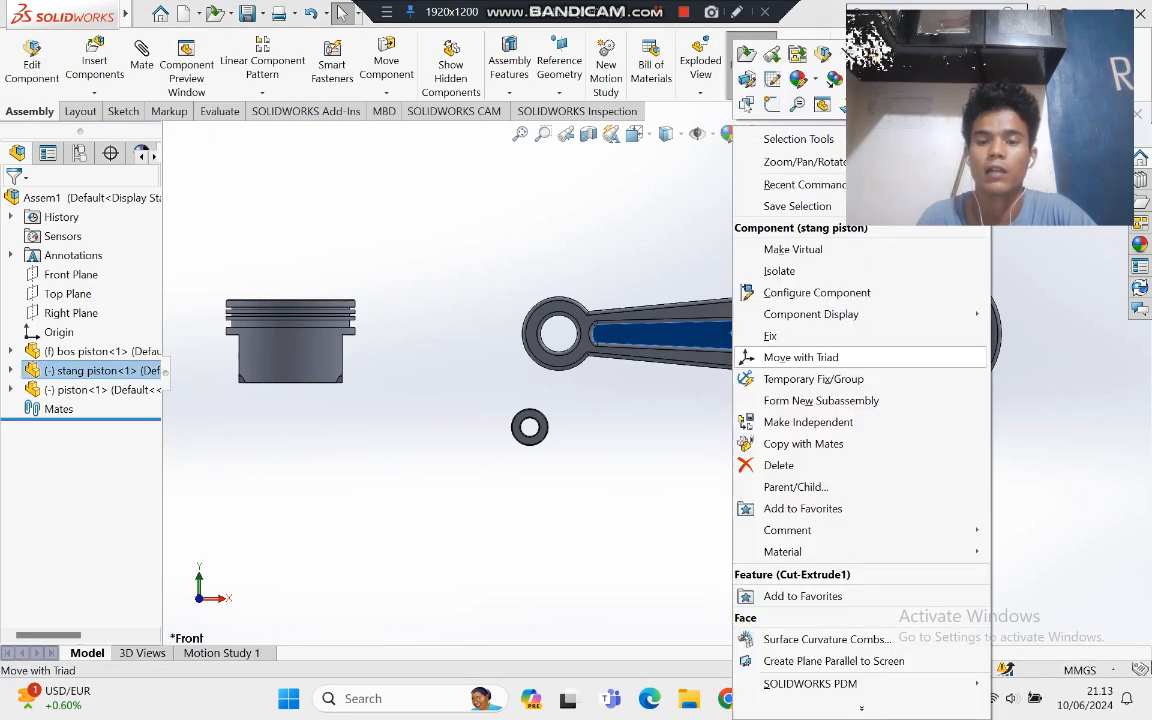
pyautogui.click(800, 357)
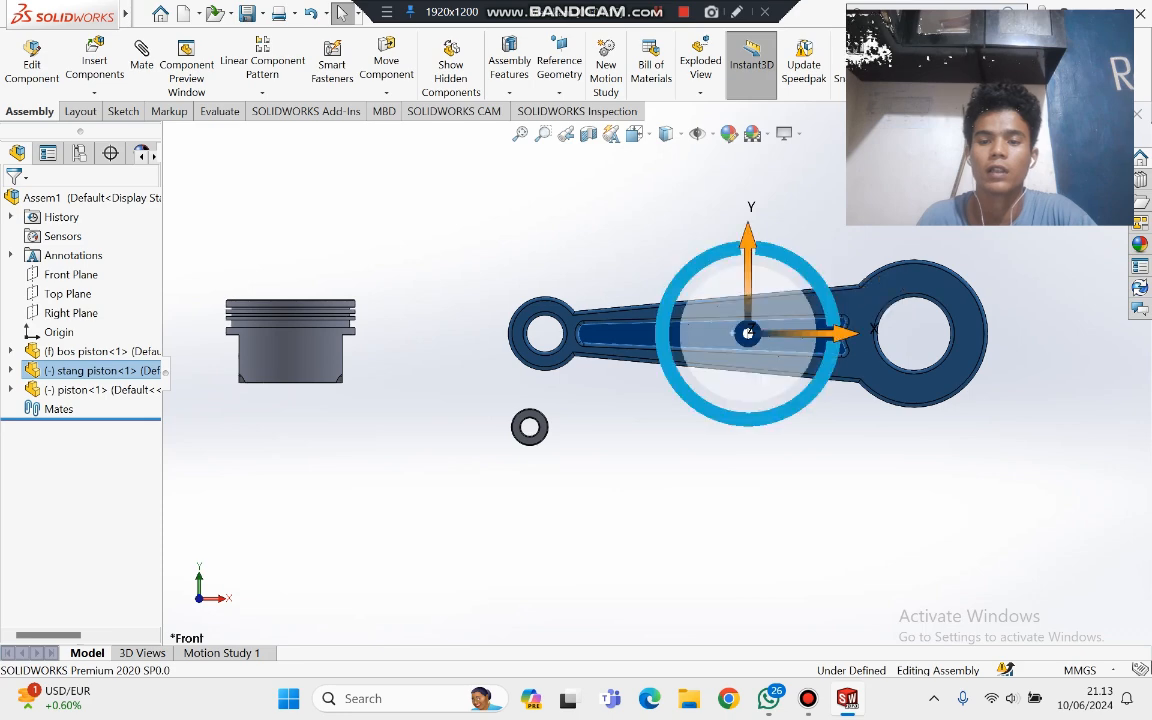
pyautogui.moveTo(752, 410); pyautogui.dragTo(753, 530)
# Step: Move the piston component along the X axis with the triad, closer to the bos piston
pyautogui.scroll(4, 745, 500)
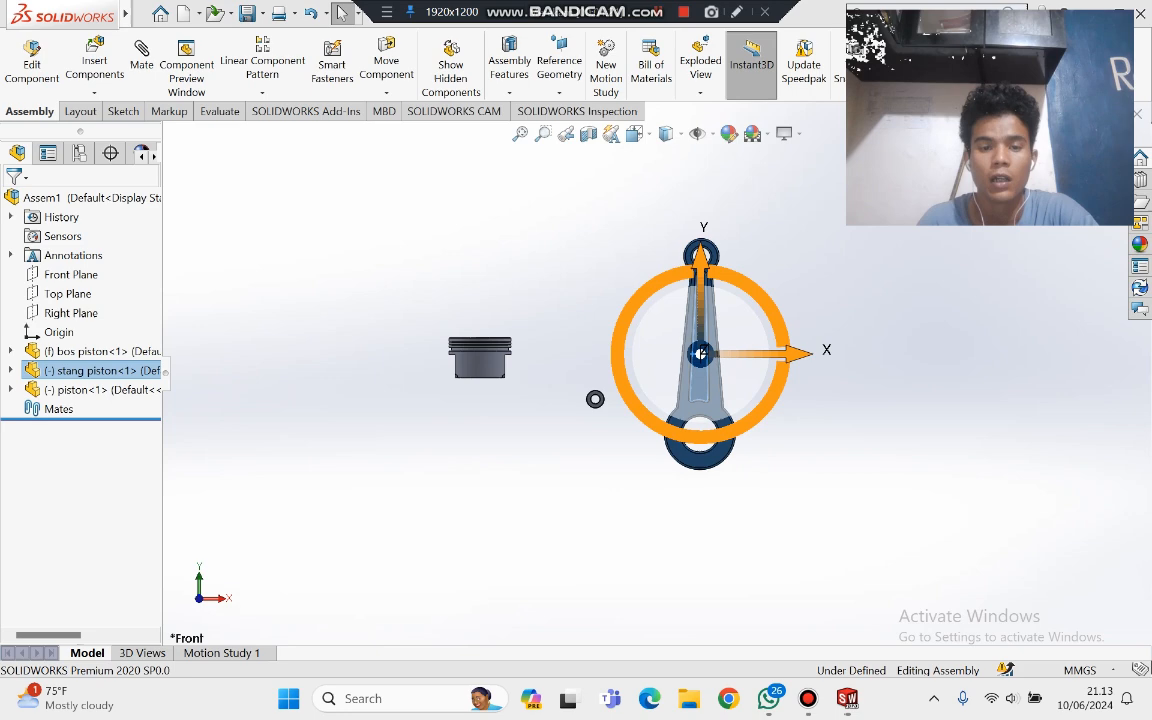
pyautogui.scroll(-3, 595, 399)
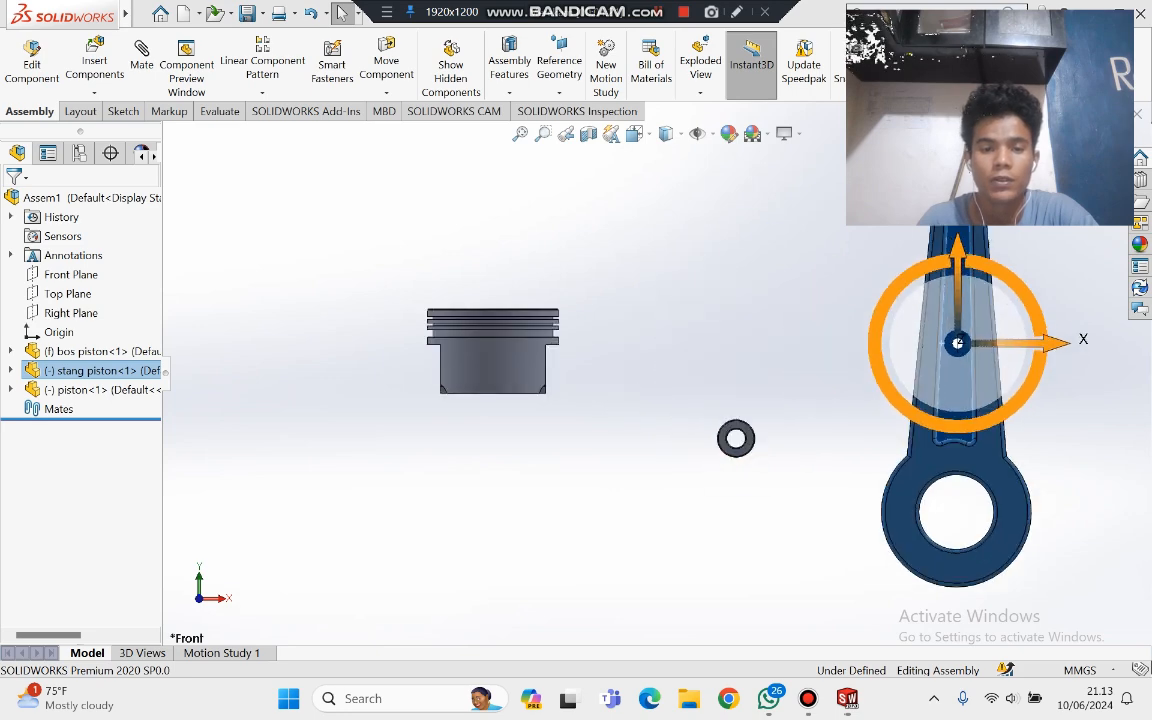
pyautogui.rightClick(500, 355)
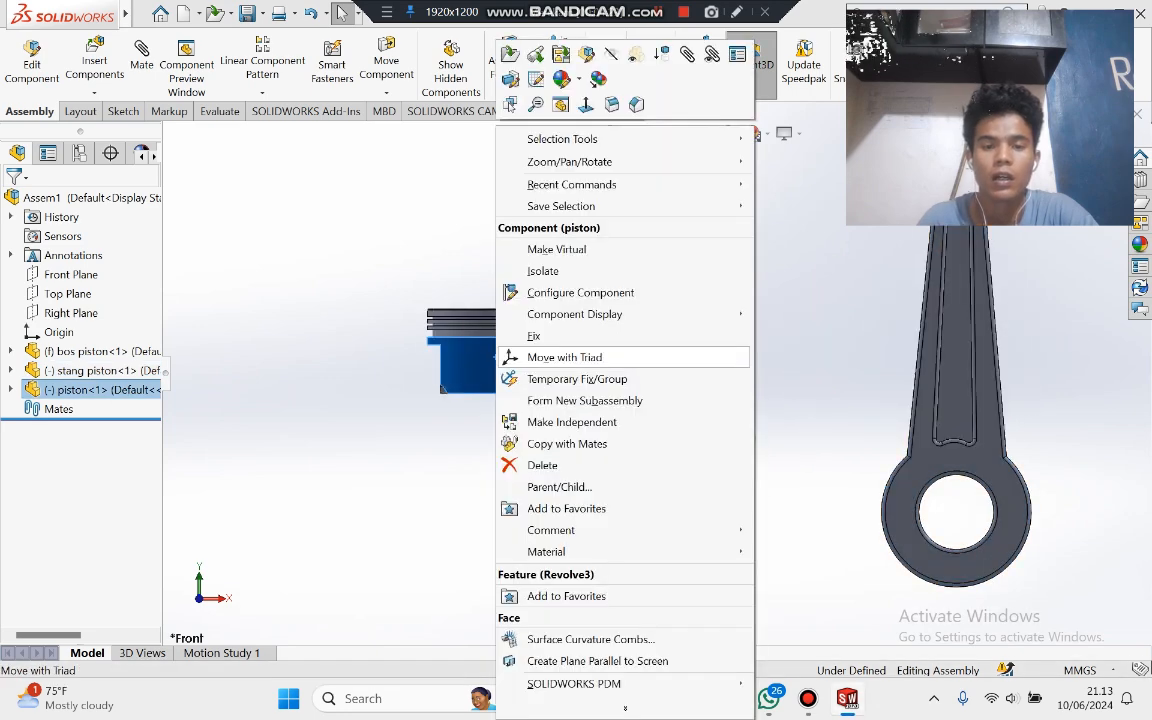
pyautogui.click(564, 357)
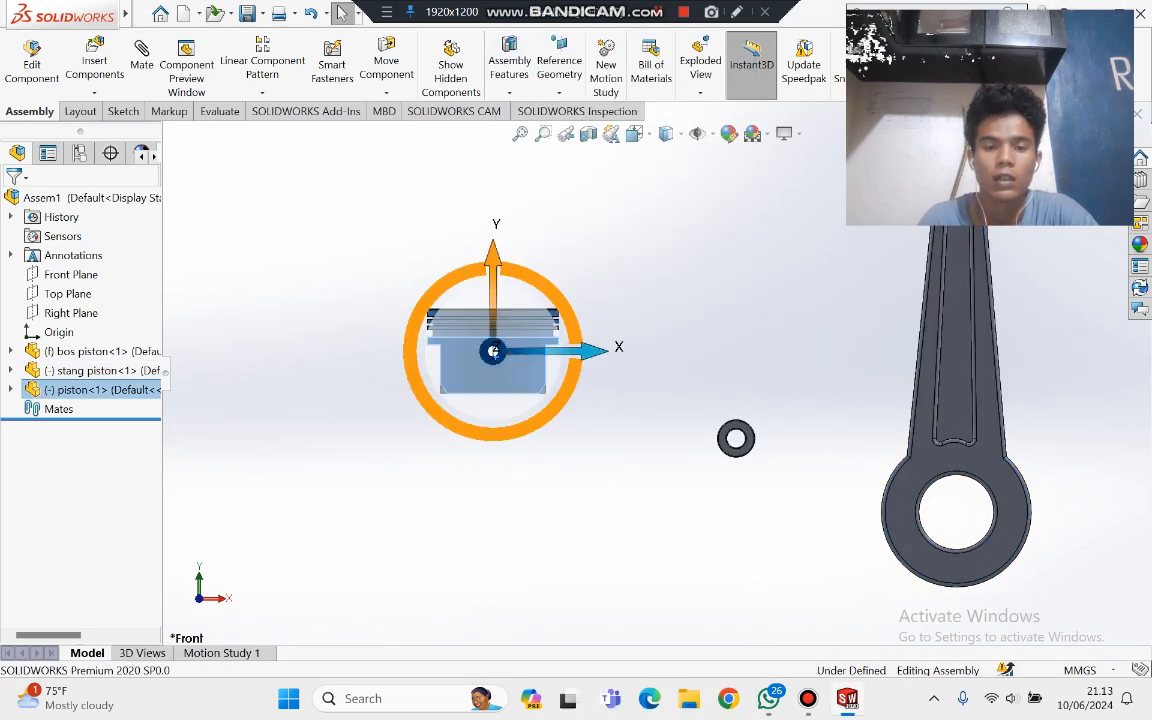
pyautogui.moveTo(547, 351); pyautogui.dragTo(579, 351)
pyautogui.moveTo(603, 395)
pyautogui.mouseDown()
pyautogui.moveTo(609, 384)
pyautogui.moveTo(604, 393)
pyautogui.moveTo(628, 399)
pyautogui.moveTo(612, 397)
pyautogui.mouseUp()
pyautogui.scroll(3, 557, 365)
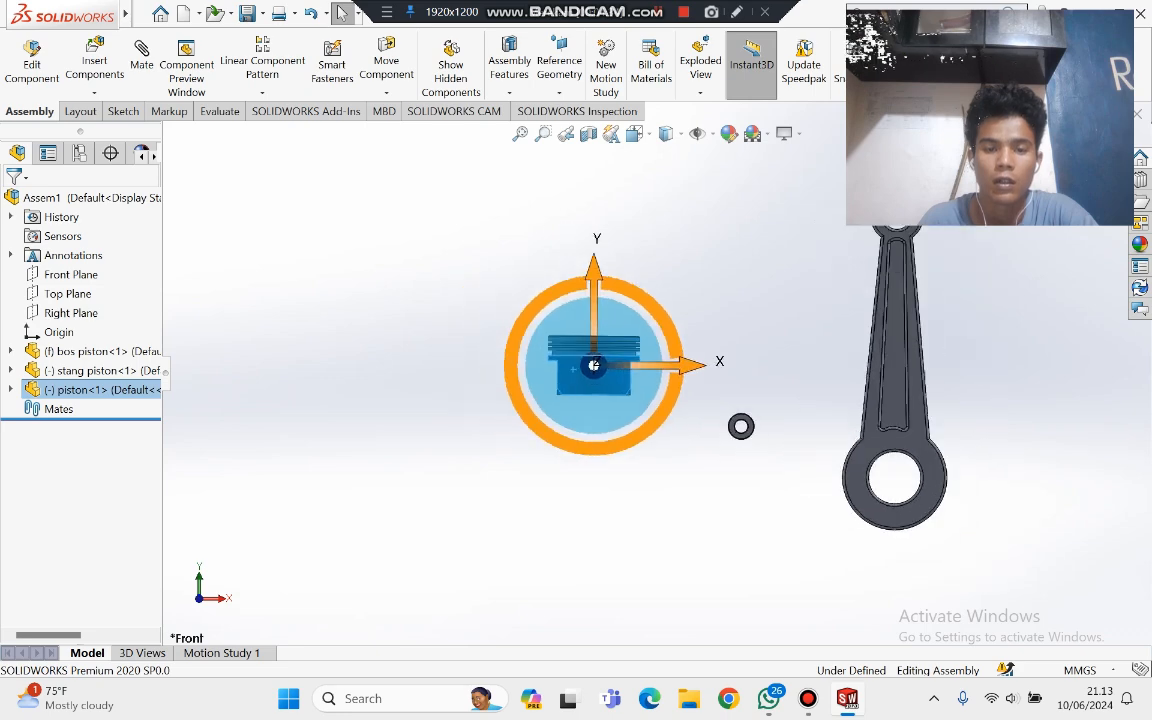
# Step: Rotate the piston component about 90 degrees around its vertical axis with the triad so its pin hole faces forward
pyautogui.scroll(-4, 557, 365)
pyautogui.moveTo(735, 394); pyautogui.dragTo(737, 422, button='middle')
pyautogui.moveTo(648, 436); pyautogui.dragTo(668, 528, button='middle')
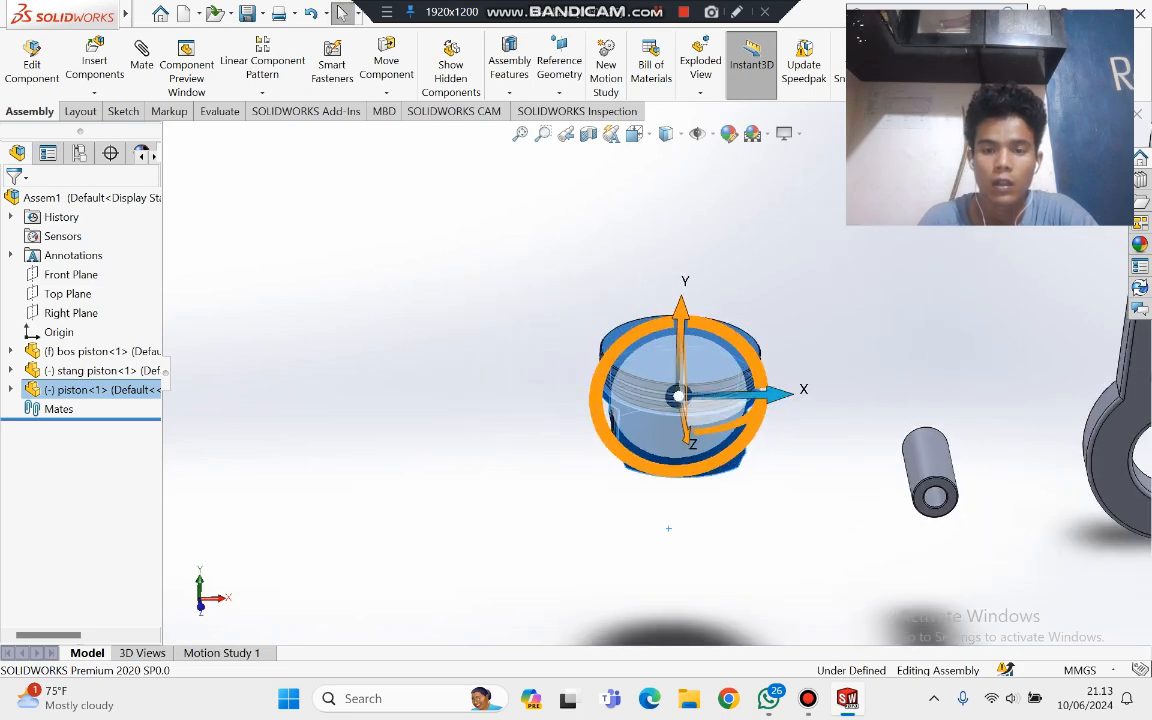
pyautogui.moveTo(760, 395)
pyautogui.mouseDown()
pyautogui.moveTo(784, 395)
pyautogui.moveTo(752, 402)
pyautogui.mouseUp()
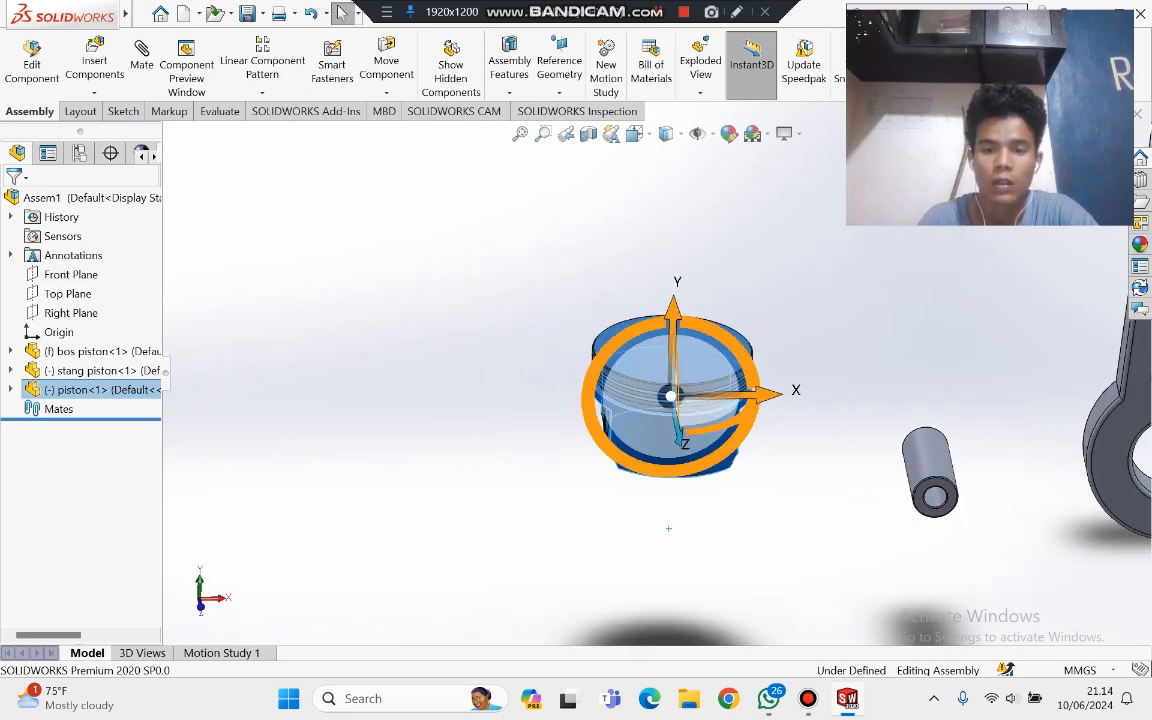
pyautogui.moveTo(679, 438); pyautogui.dragTo(780, 411)
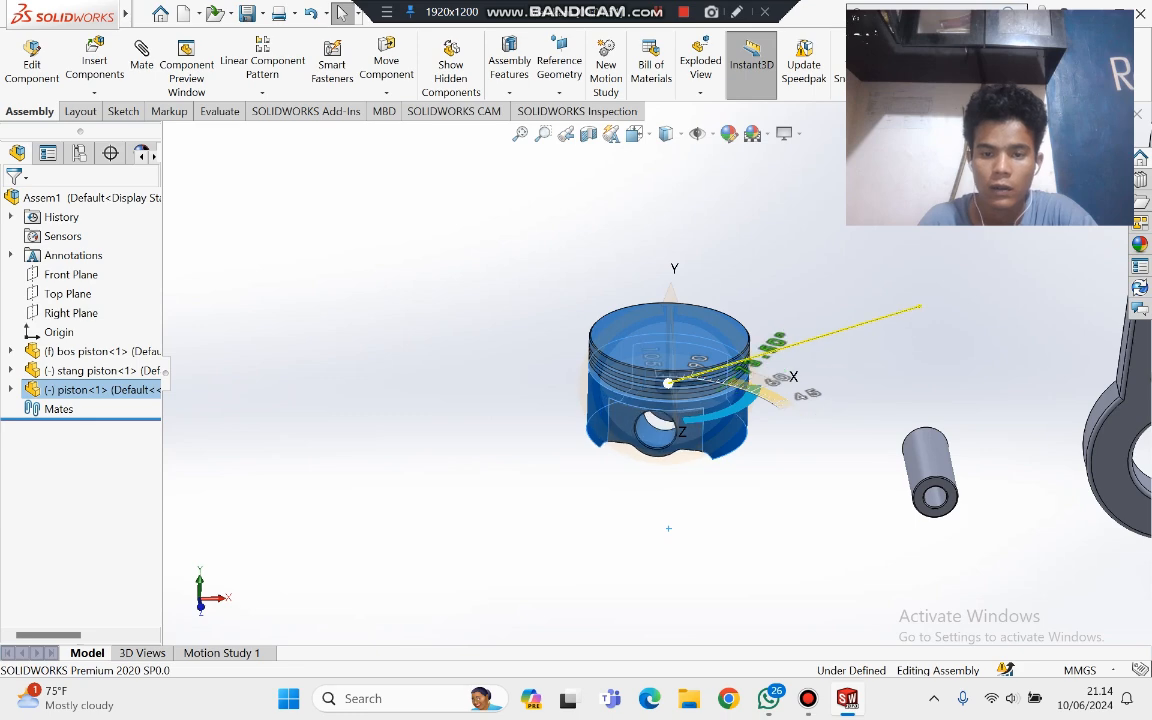
pyautogui.moveTo(918, 275); pyautogui.dragTo(918, 275)
pyautogui.scroll(2, 930, 335)
pyautogui.scroll(-2, 935, 335)
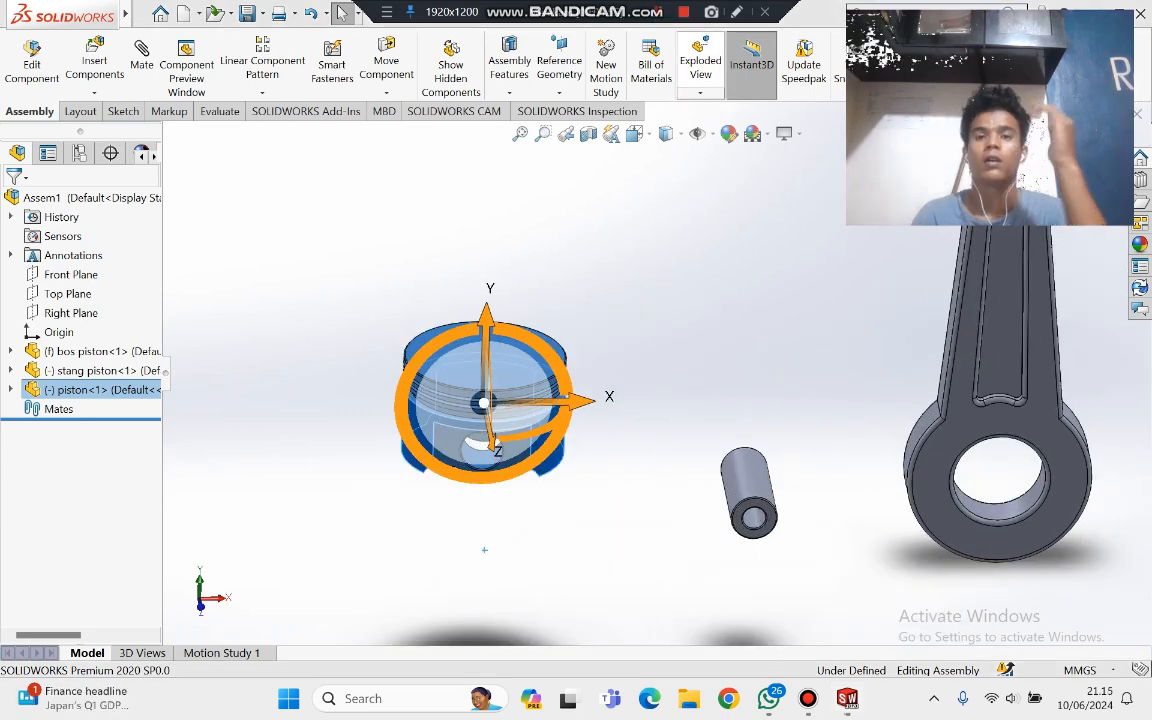
pyautogui.scroll(5, 729, 133)
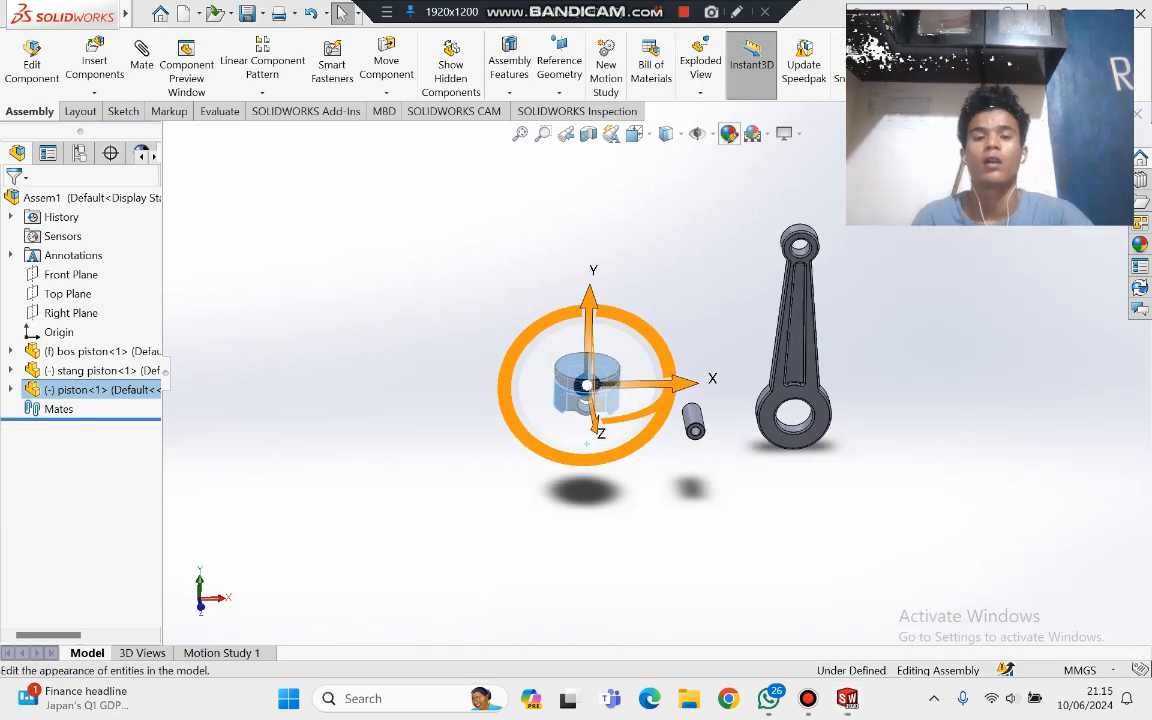
pyautogui.scroll(-2, 735, 125)
pyautogui.press('Escape')
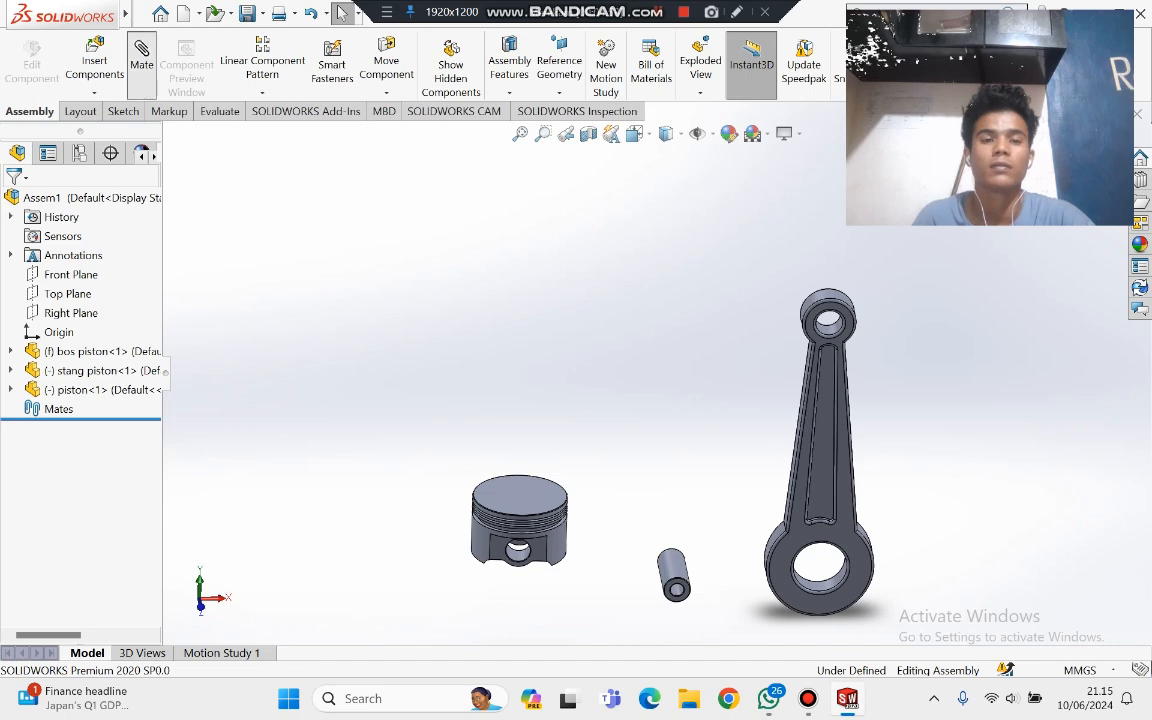
# Step: Add a tangent mate between the rod's small-end bore and the inner face of the piston's pin boss
pyautogui.click(142, 64)
pyautogui.scroll(-6, 925, 370)
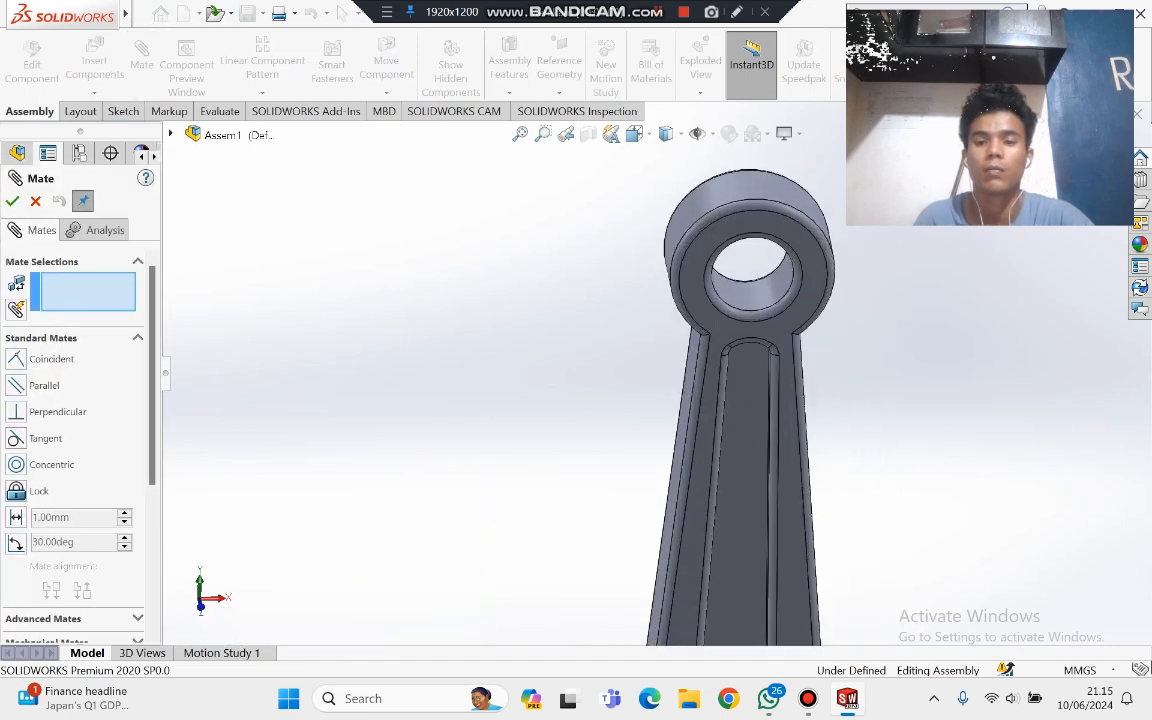
pyautogui.click(750, 285)
pyautogui.scroll(4, 660, 353)
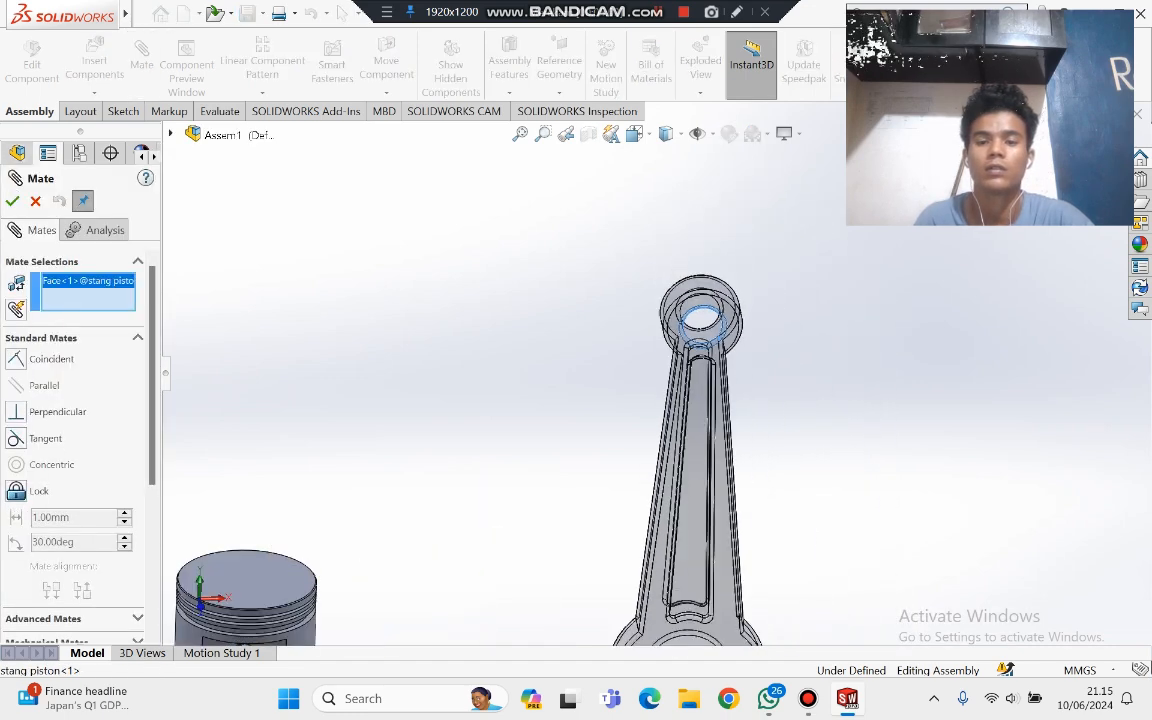
pyautogui.scroll(-1, 560, 513)
pyautogui.scroll(1, 560, 513)
pyautogui.moveTo(560, 513); pyautogui.dragTo(612, 395, button='middle')
pyautogui.scroll(-5, 330, 600)
pyautogui.scroll(-5, 380, 525)
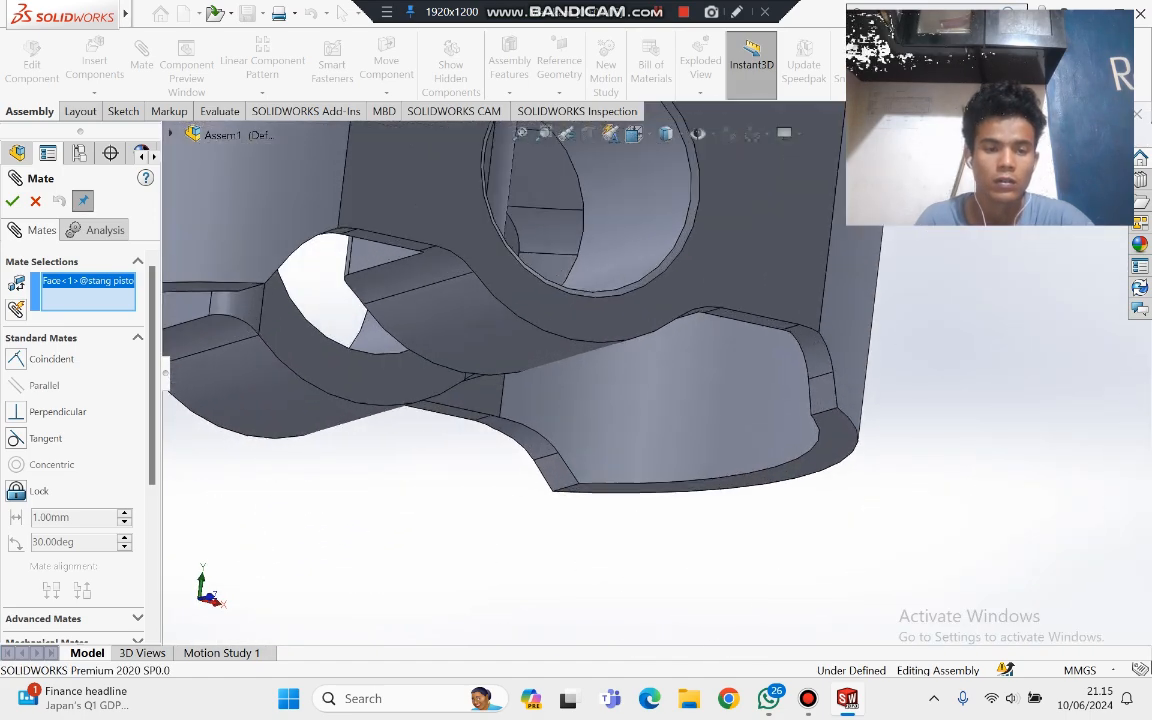
pyautogui.click(378, 376)
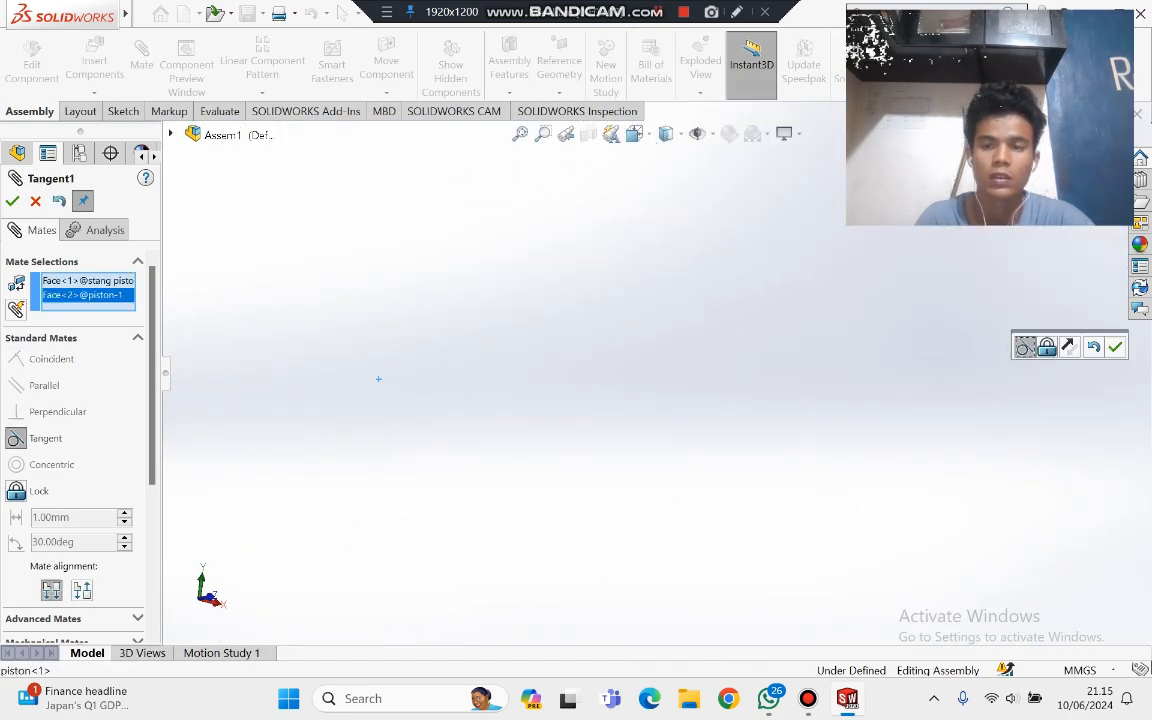
pyautogui.scroll(5, 378, 378)
pyautogui.scroll(-6, 870, 290)
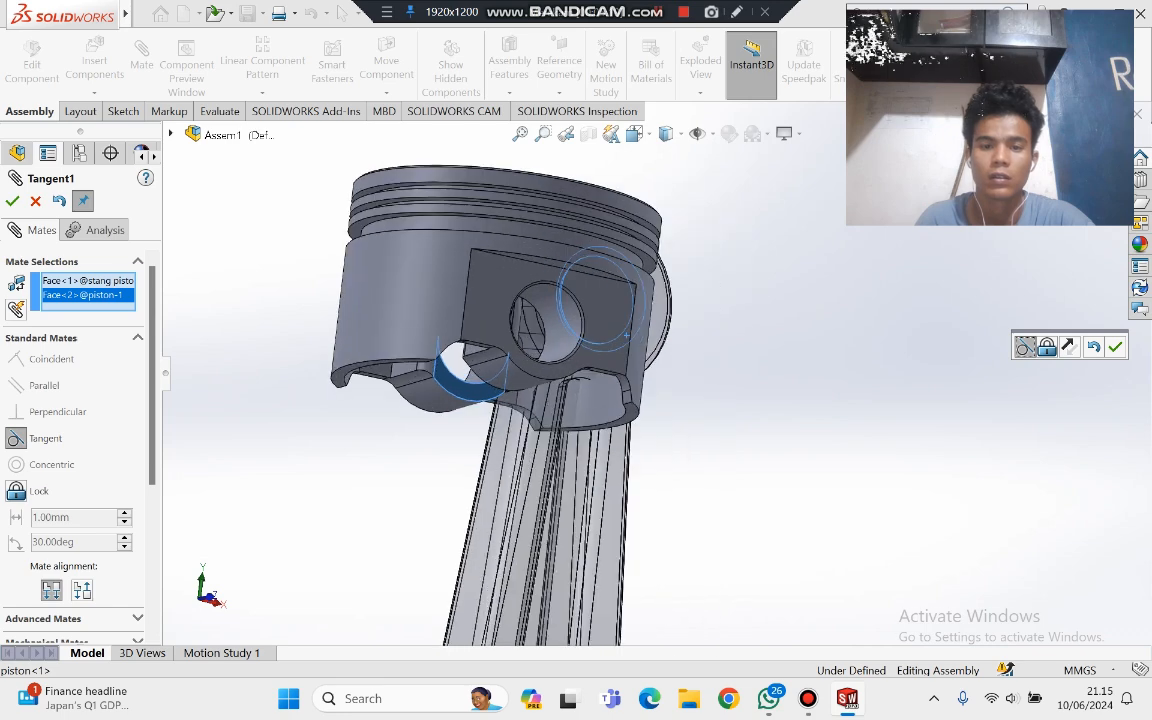
pyautogui.moveTo(860, 295); pyautogui.dragTo(760, 365, button='middle')
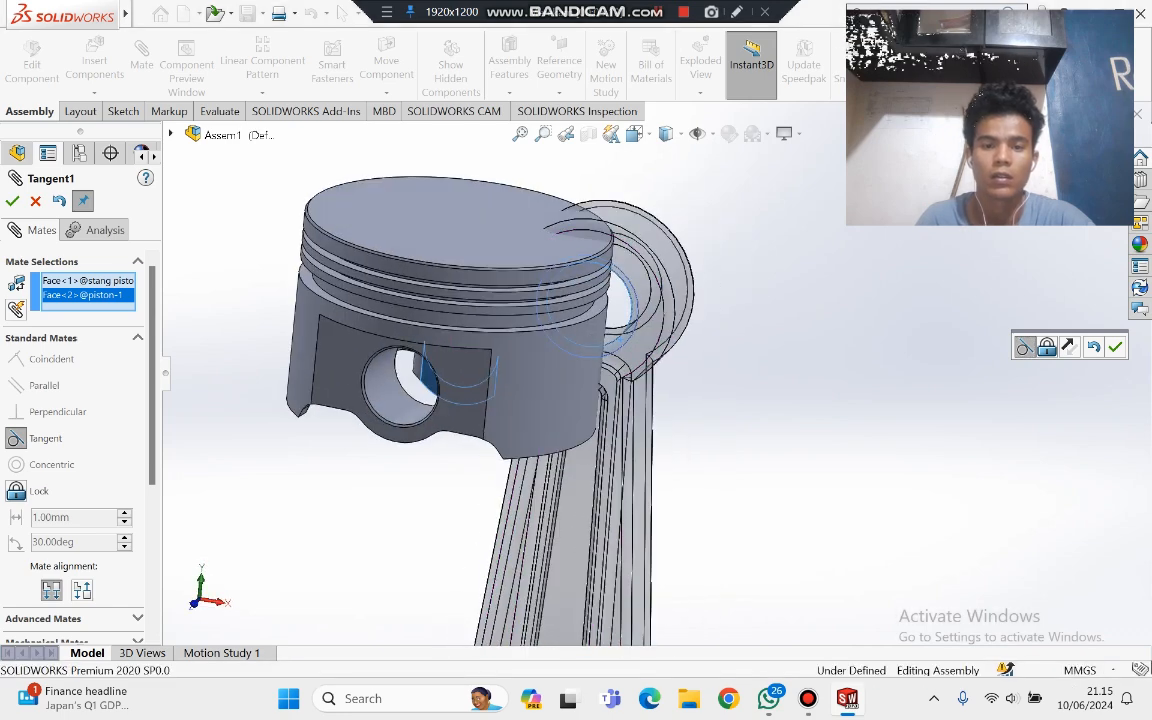
pyautogui.press('Return')
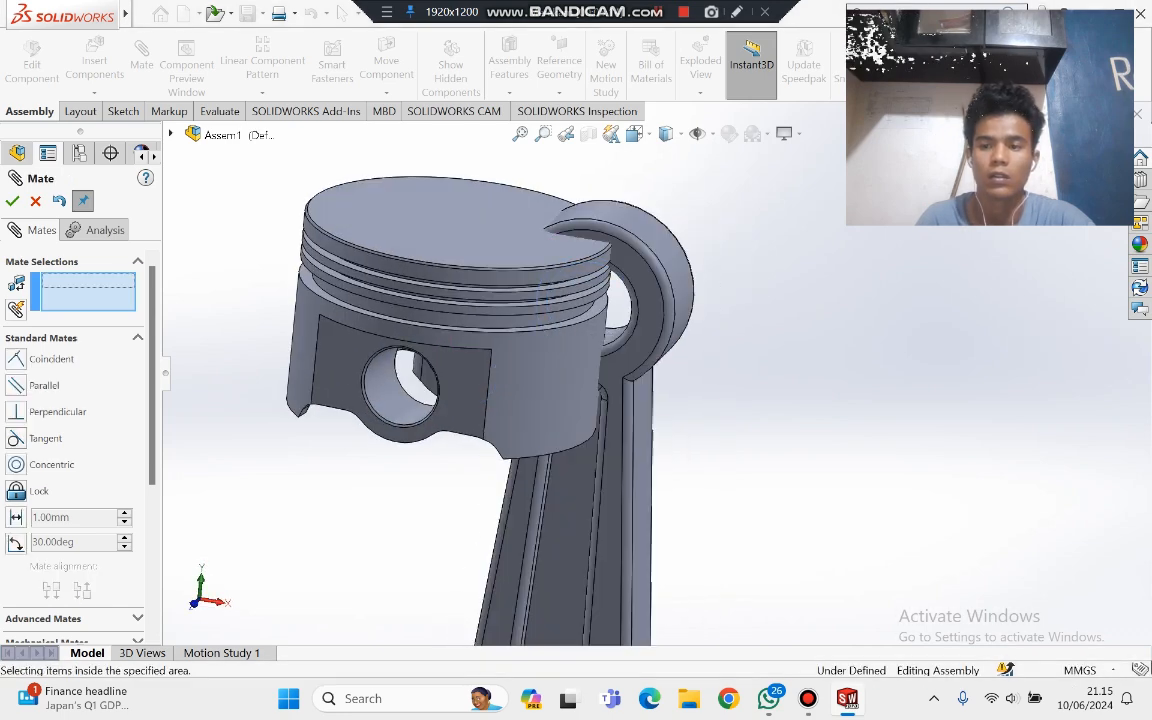
# Step: Reposition the stang piston rod so its small end sits clear below the piston, and close the Mate command
pyautogui.moveTo(656, 335); pyautogui.dragTo(667, 543)
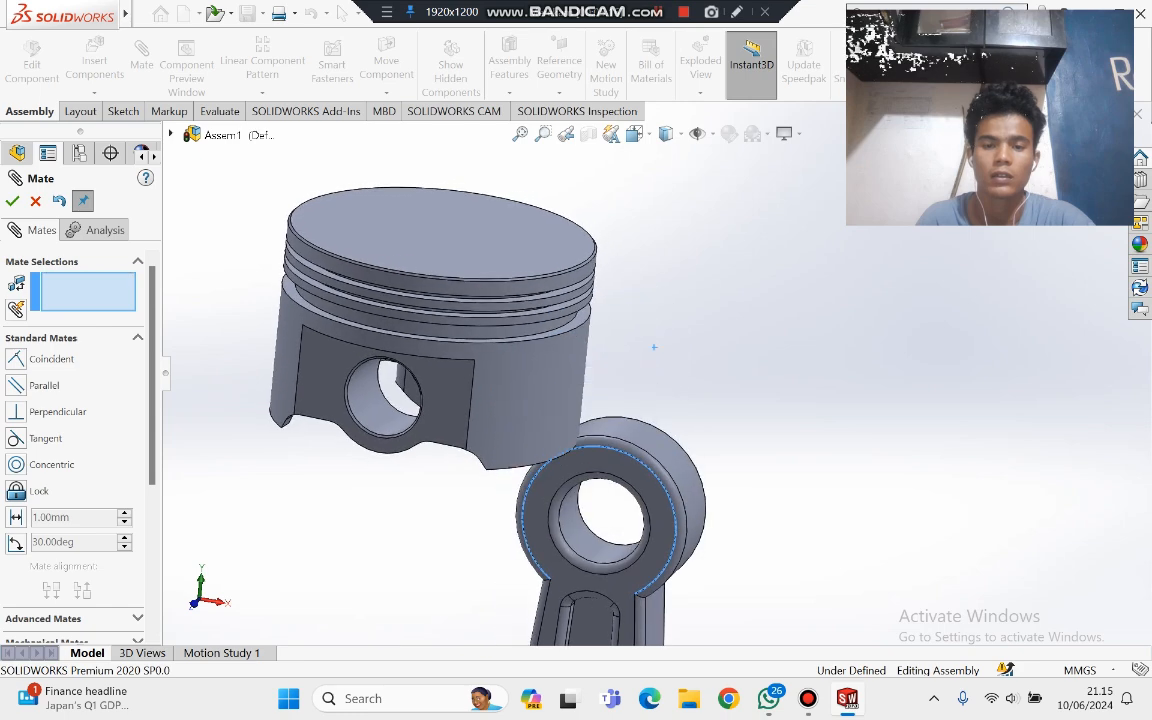
pyautogui.scroll(6, 663, 358)
pyautogui.moveTo(699, 468); pyautogui.dragTo(615, 497)
pyautogui.scroll(-2, 1010, 610)
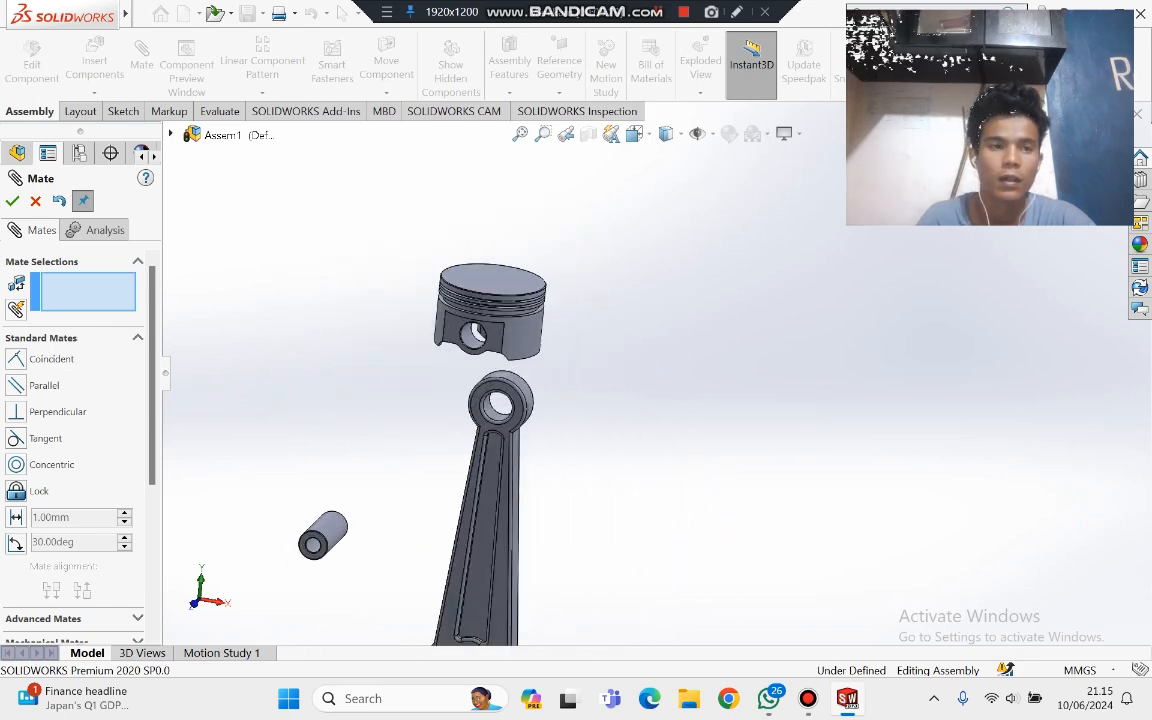
pyautogui.press('Escape')
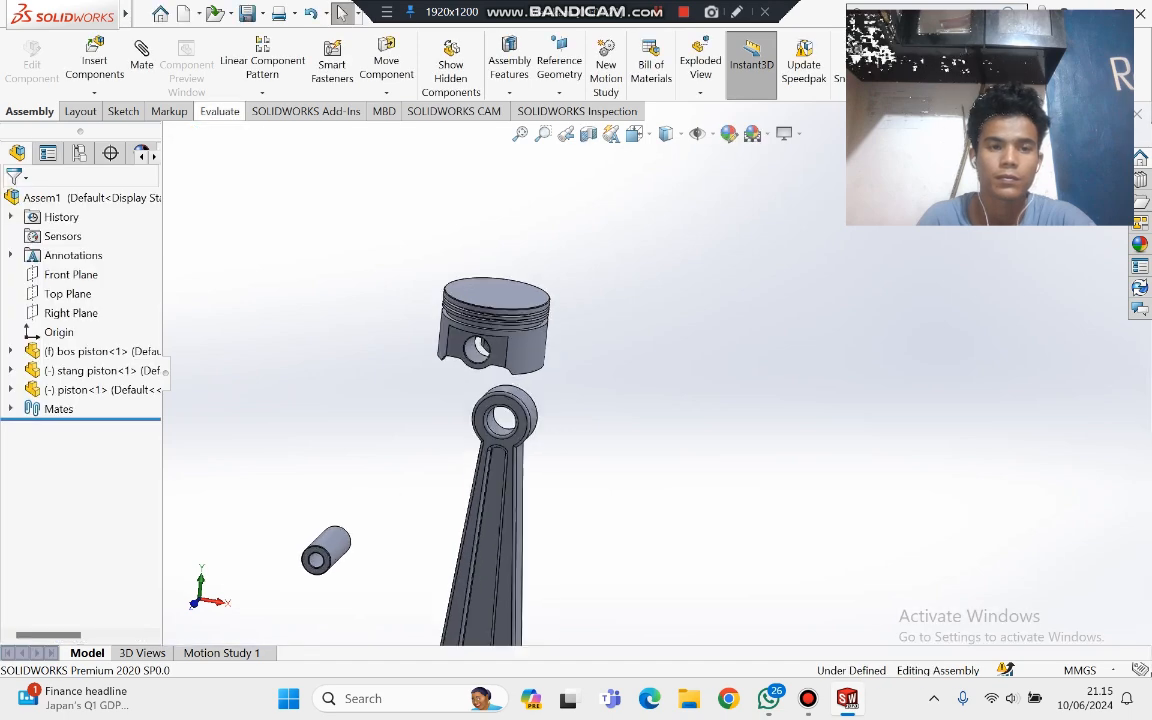
# Step: Try to mate the side face of the rod's small end with the curved edge of the piston's pin boss
pyautogui.click(142, 58)
pyautogui.scroll(-5, 598, 433)
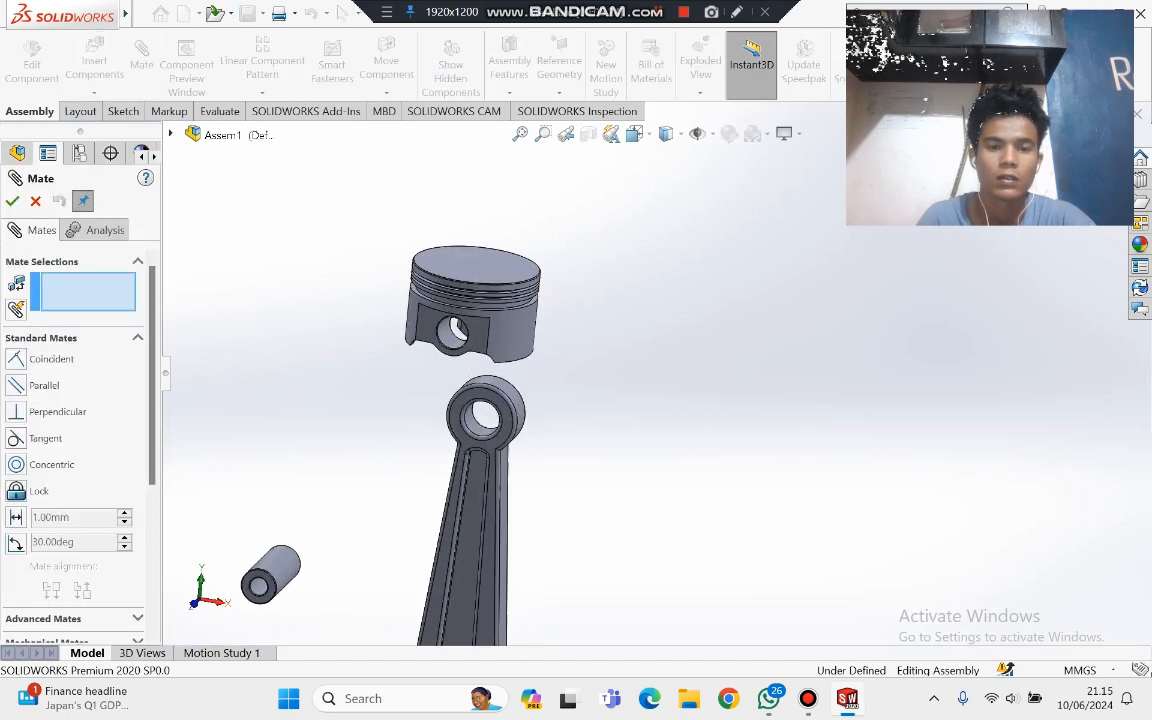
pyautogui.click(316, 420)
pyautogui.scroll(1, 440, 480)
pyautogui.moveTo(457, 500); pyautogui.dragTo(265, 435, button='middle')
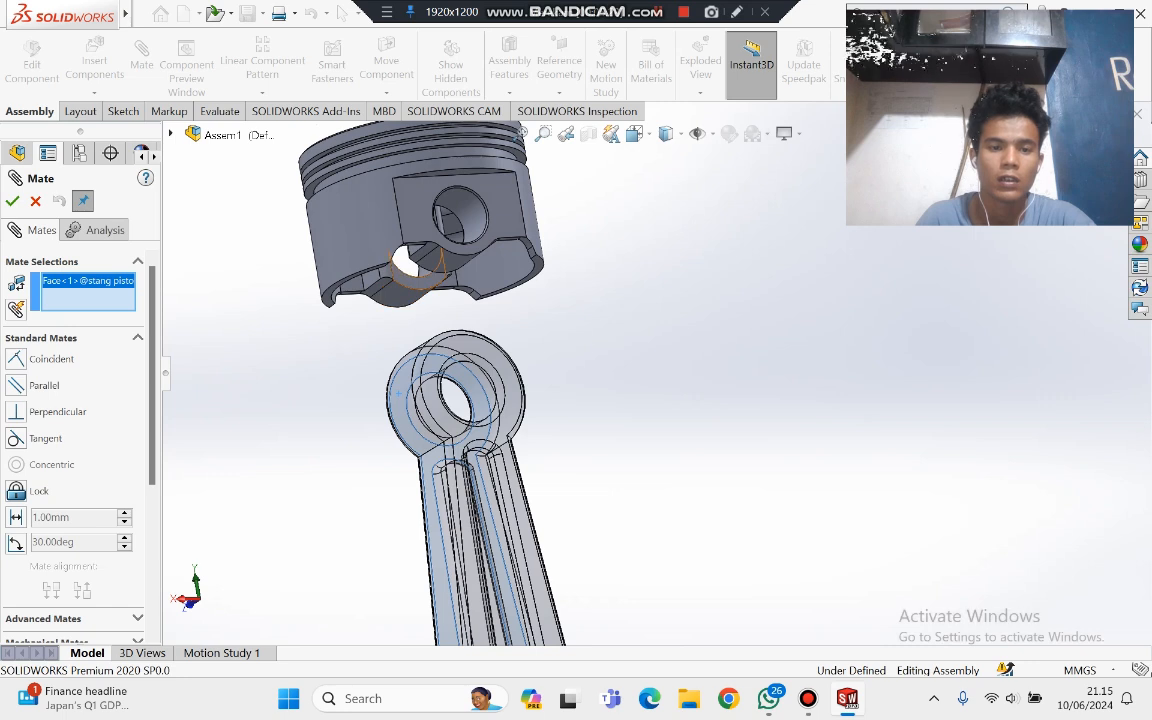
pyautogui.click(418, 280)
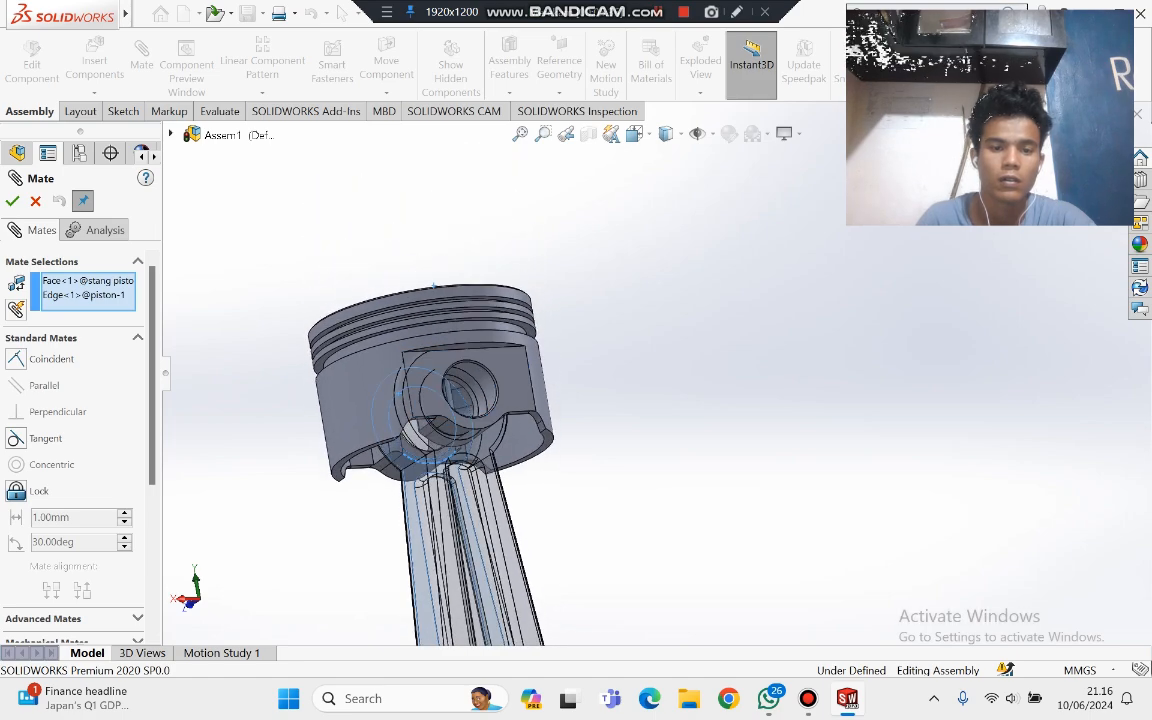
pyautogui.moveTo(446, 506); pyautogui.dragTo(560, 475, button='middle')
pyautogui.scroll(-2, 446, 506)
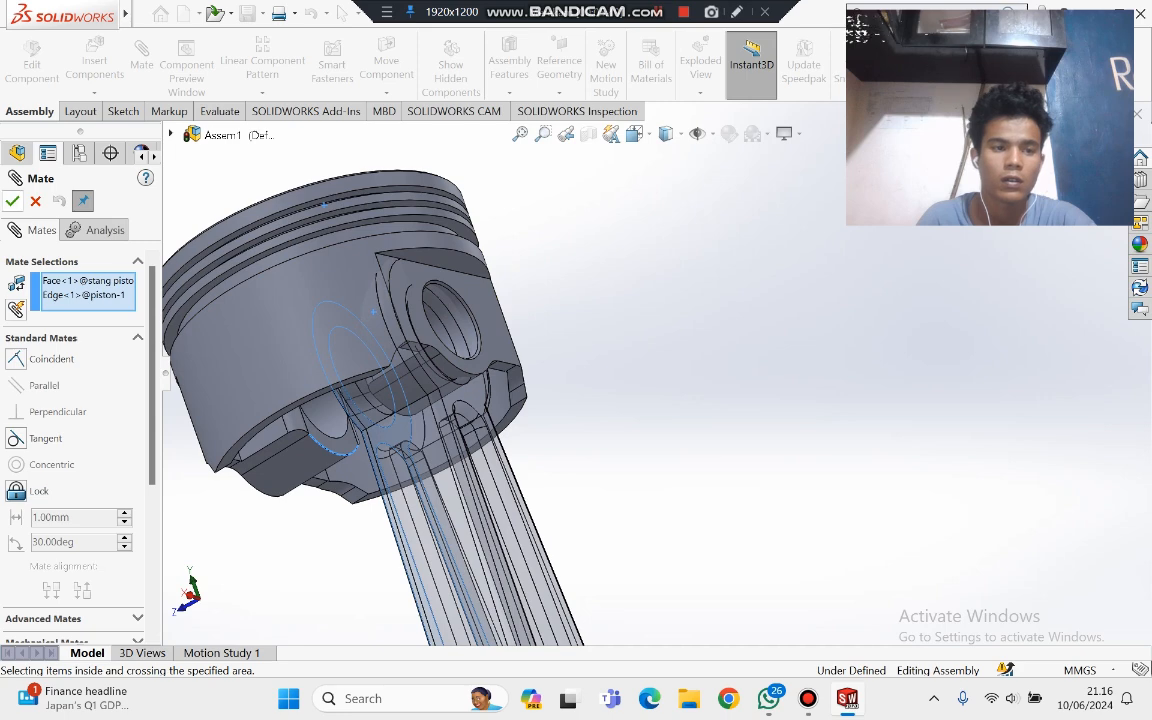
pyautogui.click(12, 201)
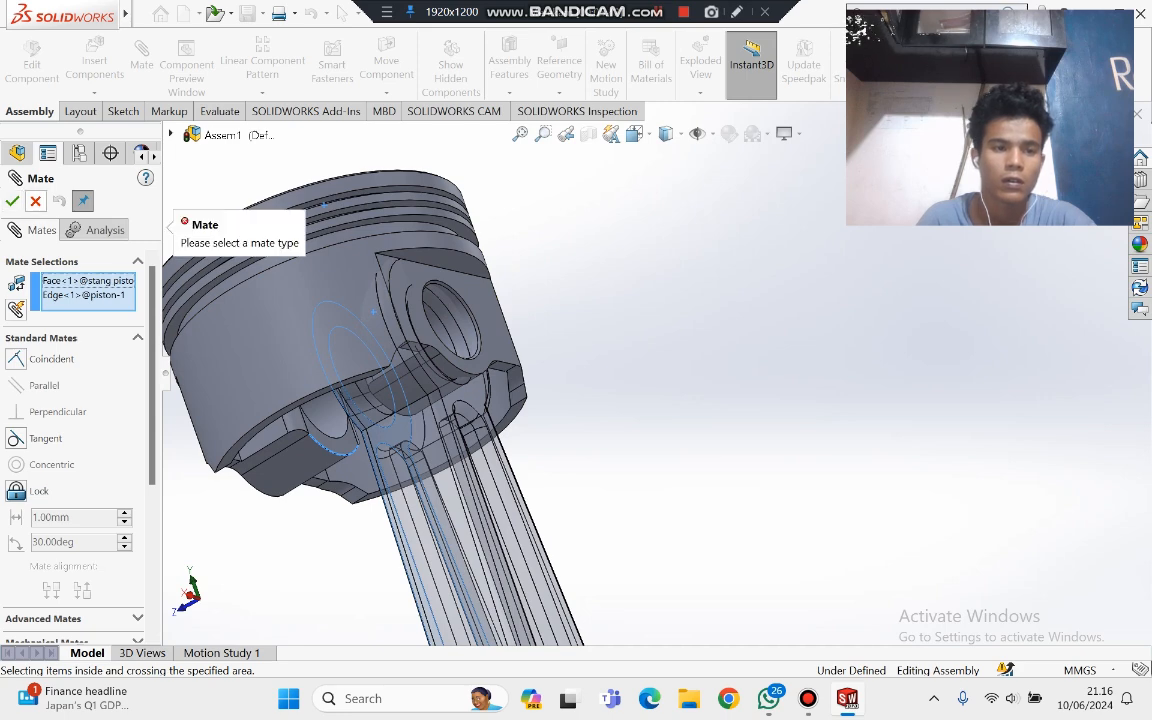
pyautogui.click(36, 201)
# Step: Pull the piston component away from the rod's small end so the two parts no longer overlap
pyautogui.scroll(-3, 545, 410)
pyautogui.scroll(2, 600, 390)
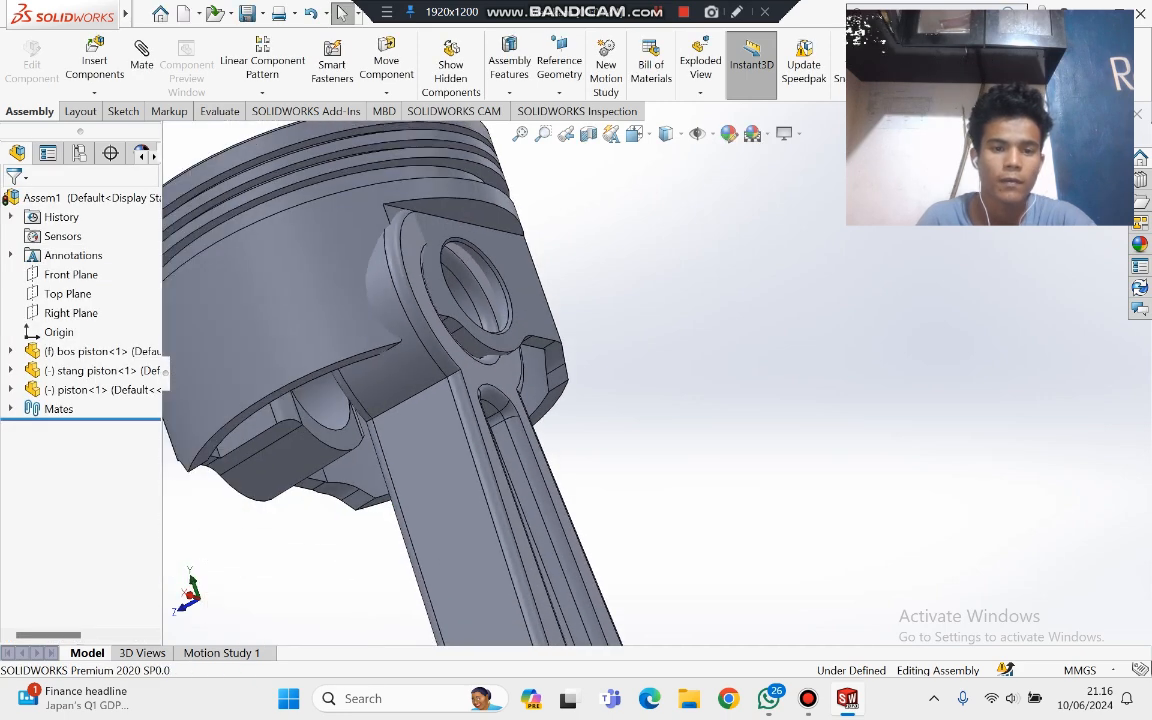
pyautogui.moveTo(450, 411); pyautogui.dragTo(438, 376)
pyautogui.click(656, 364)
pyautogui.scroll(4, 656, 364)
pyautogui.click(473, 323)
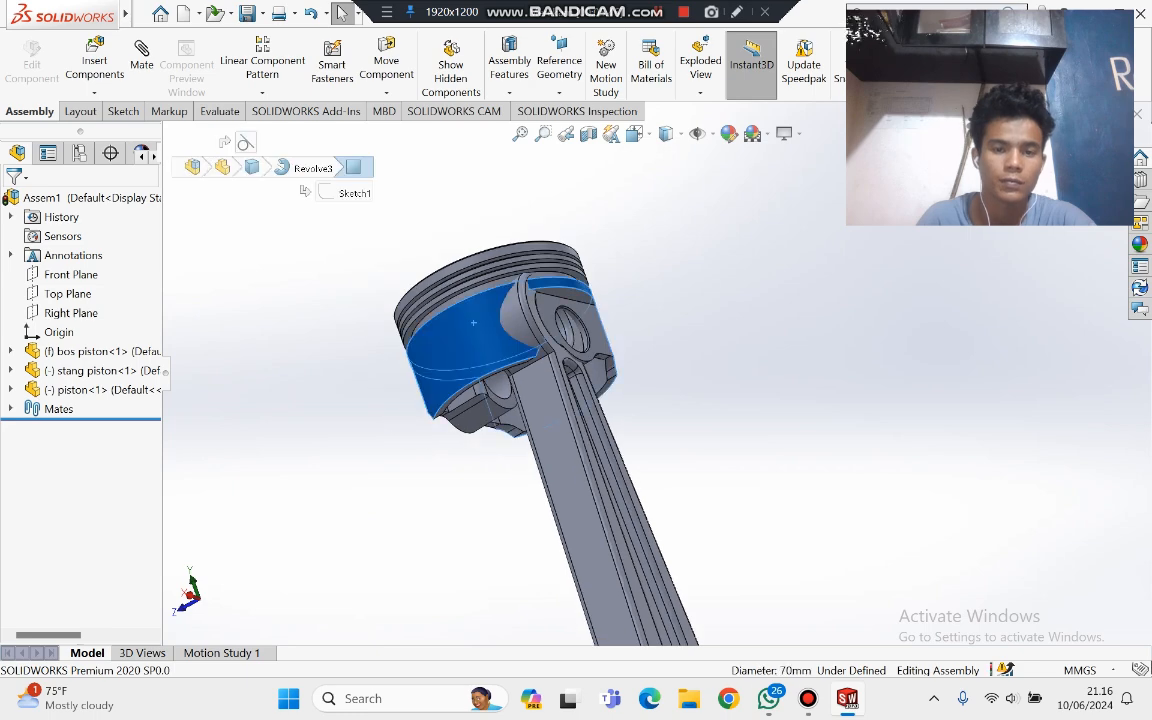
pyautogui.moveTo(473, 322); pyautogui.dragTo(534, 257)
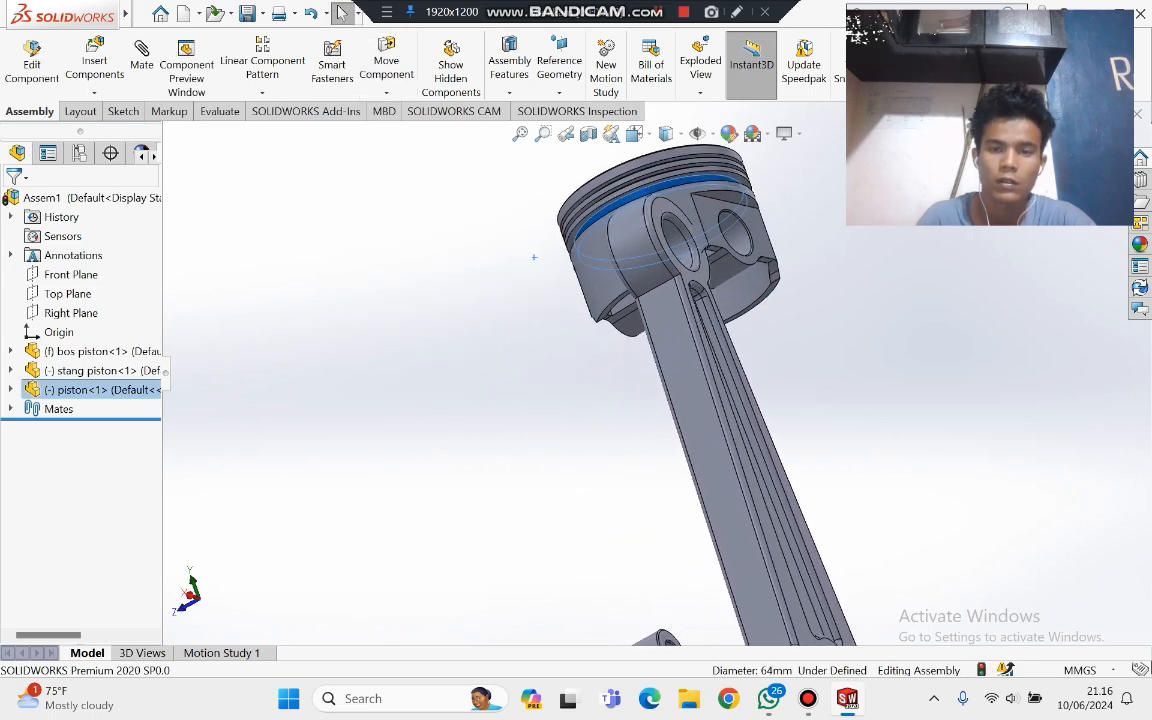
pyautogui.moveTo(672, 188); pyautogui.dragTo(926, 134)
pyautogui.scroll(1, 928, 167)
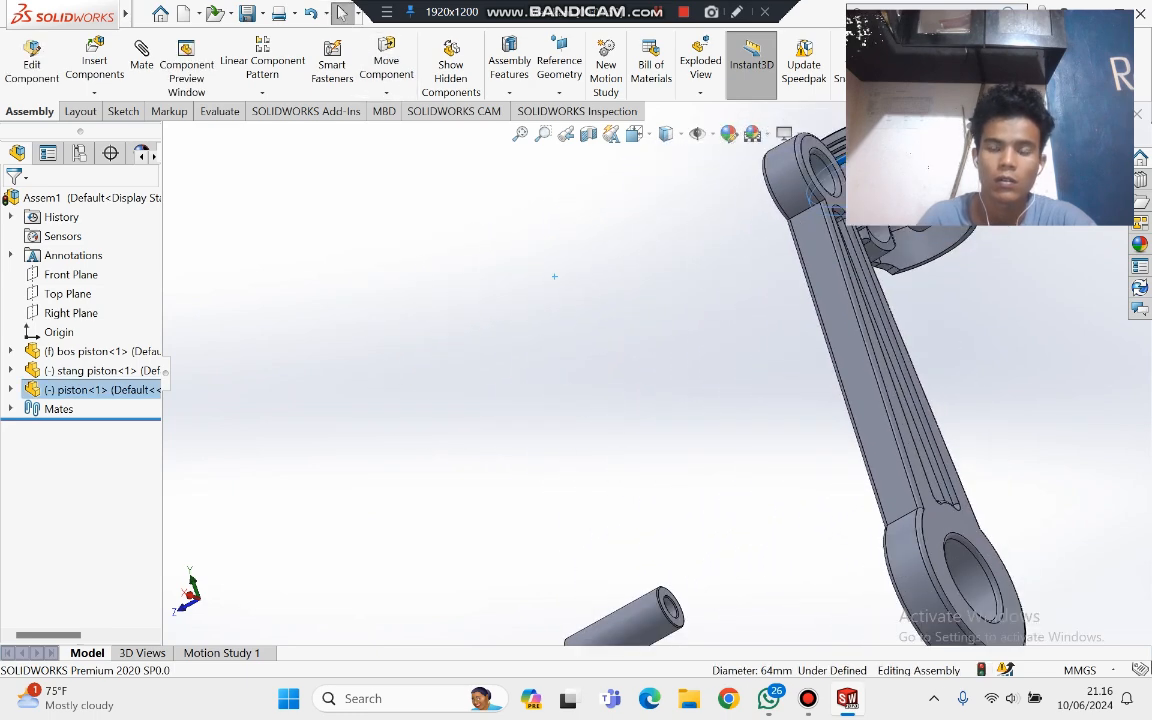
pyautogui.press('space')
pyautogui.click(844, 507)
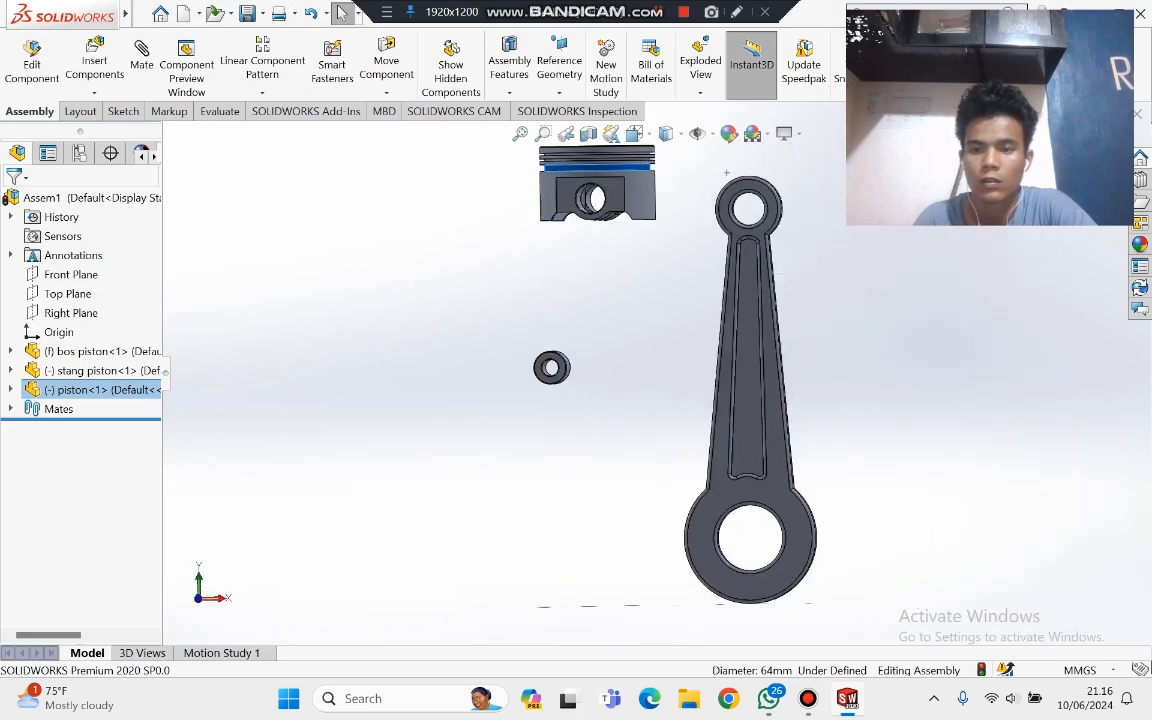
pyautogui.scroll(-7, 647, 213)
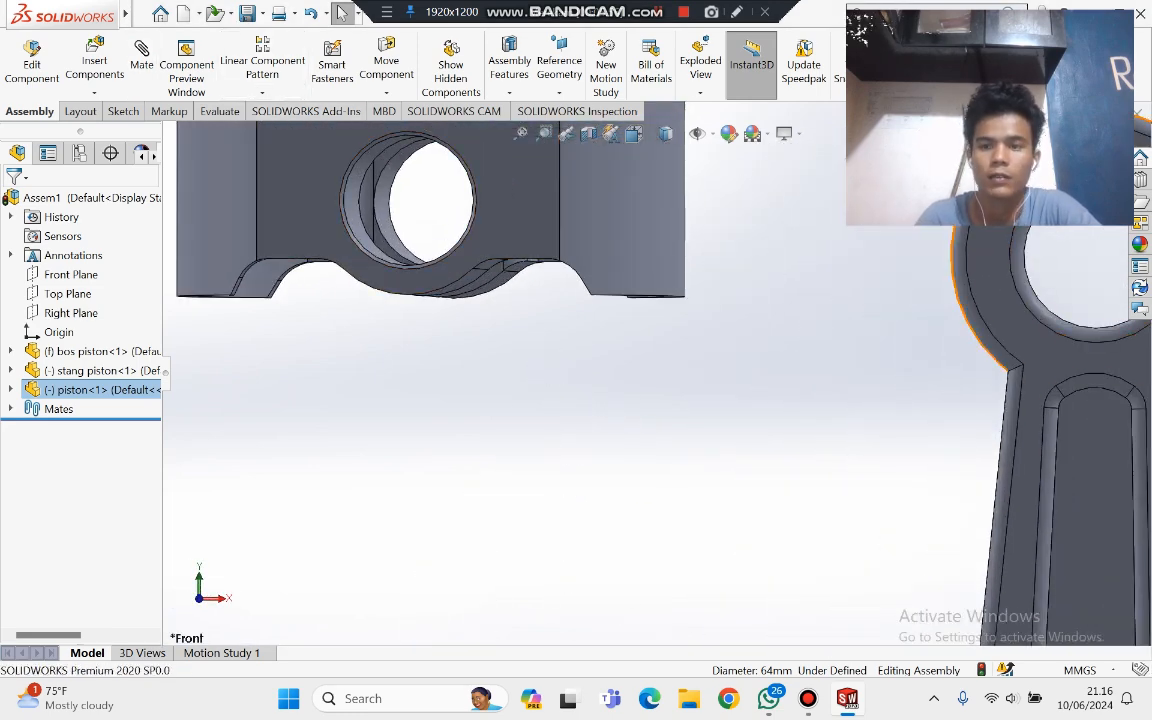
pyautogui.click(1000, 275)
pyautogui.click(1007, 239)
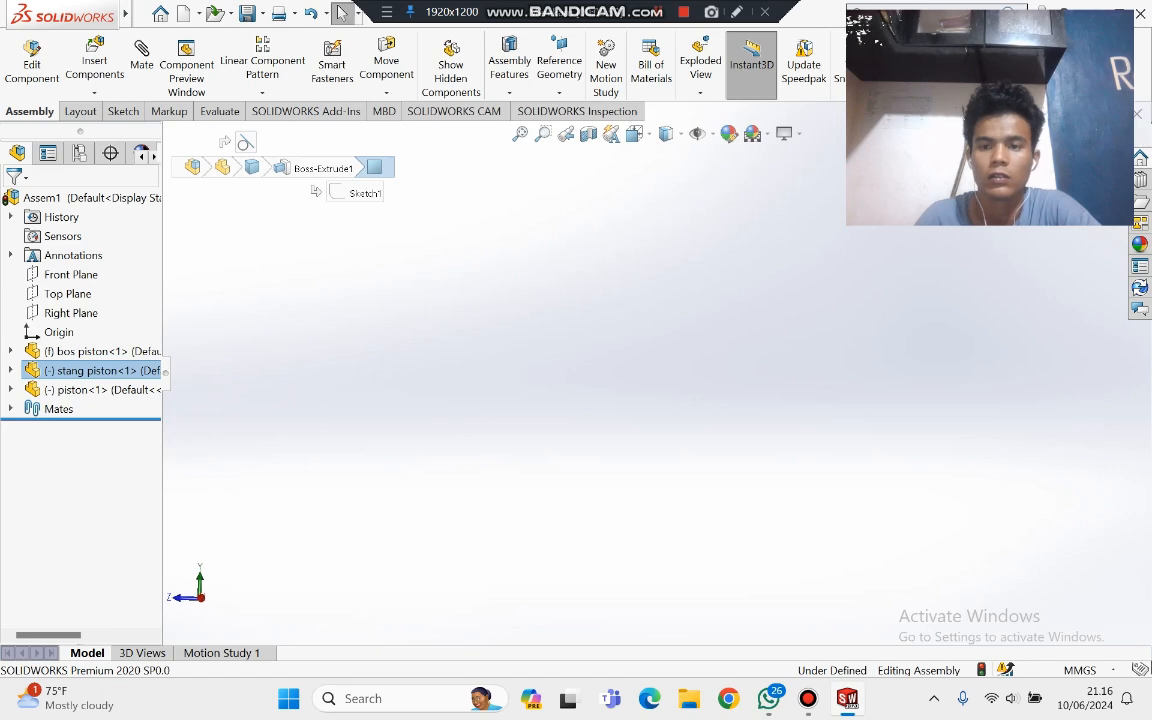
pyautogui.scroll(4, 560, 350)
pyautogui.moveTo(1050, 325); pyautogui.dragTo(980, 330, button='middle')
pyautogui.scroll(-3, 980, 330)
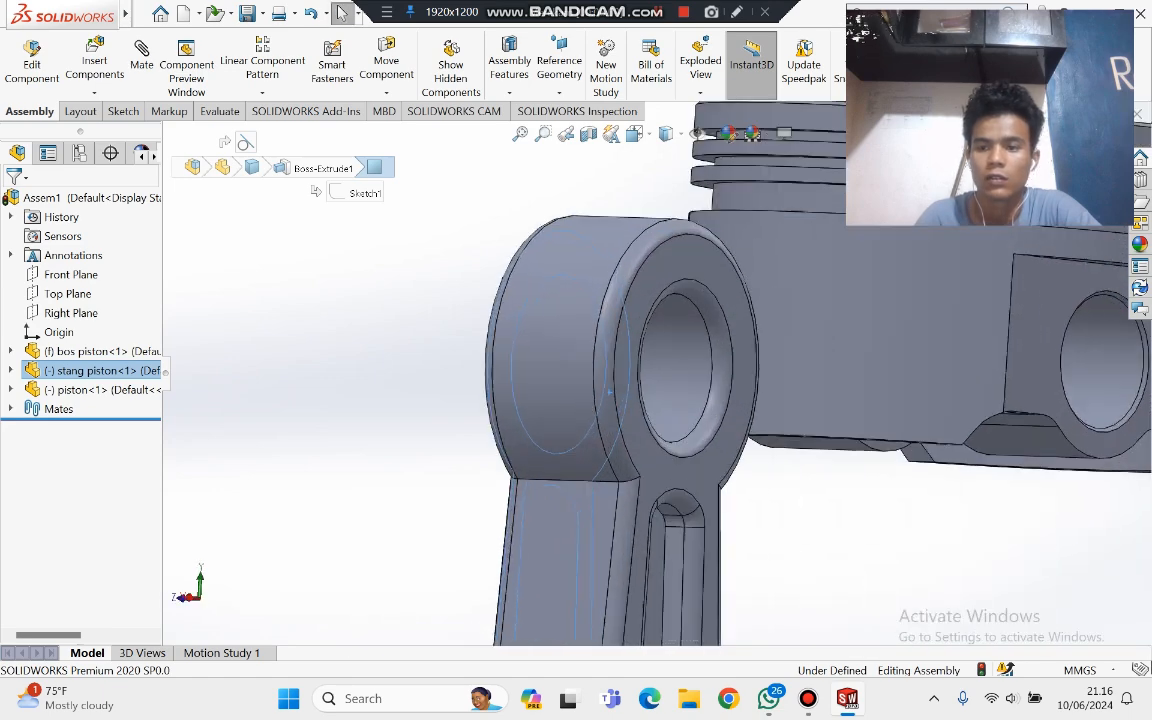
pyautogui.scroll(3, 656, 370)
pyautogui.scroll(-4, 1080, 470)
pyautogui.moveTo(715, 450); pyautogui.dragTo(690, 357, button='middle')
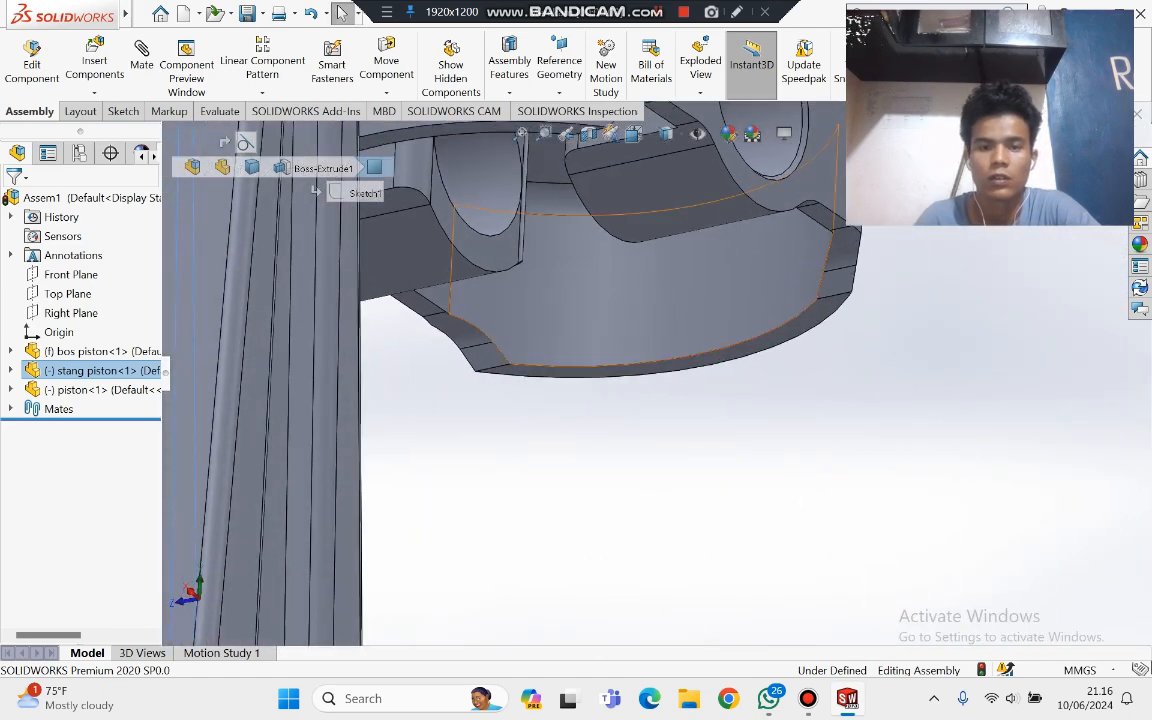
# Step: Try a parallel mate between the inner face of the piston's pin boss and the flat side face of the rod's small end
pyautogui.click(492, 251)
pyautogui.scroll(5, 494, 253)
pyautogui.moveTo(545, 400); pyautogui.dragTo(655, 395, button='middle')
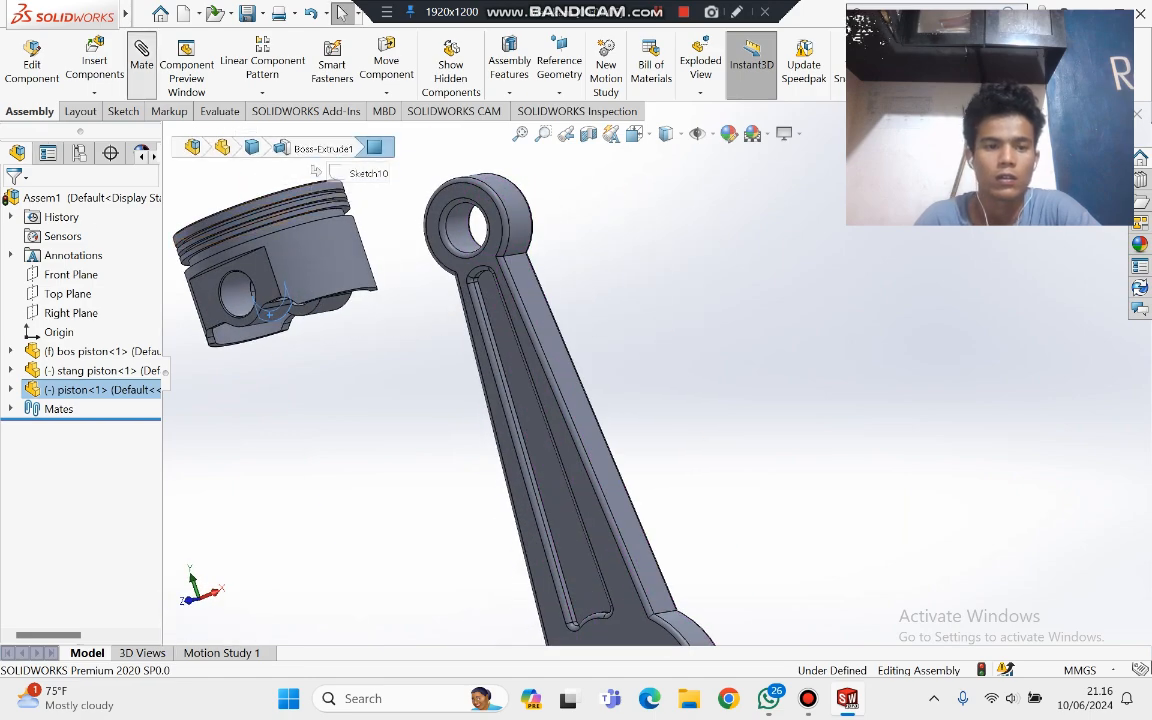
pyautogui.click(141, 55)
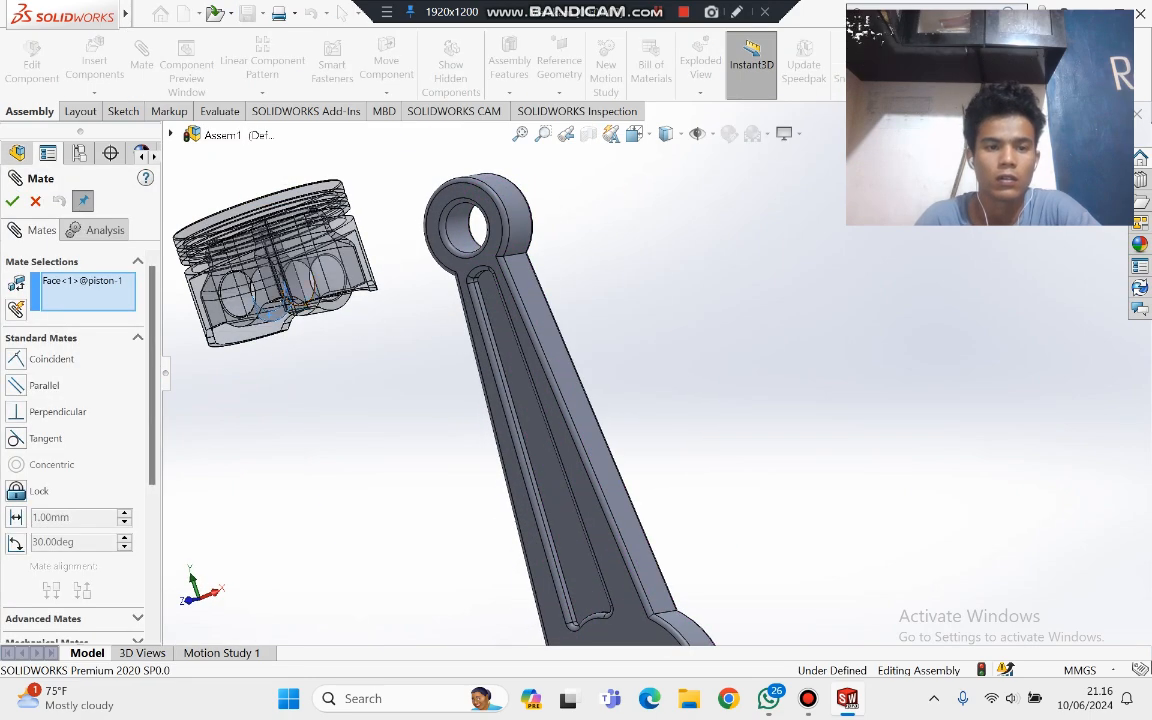
pyautogui.scroll(-7, 285, 316)
pyautogui.moveTo(328, 338); pyautogui.dragTo(435, 375, button='middle')
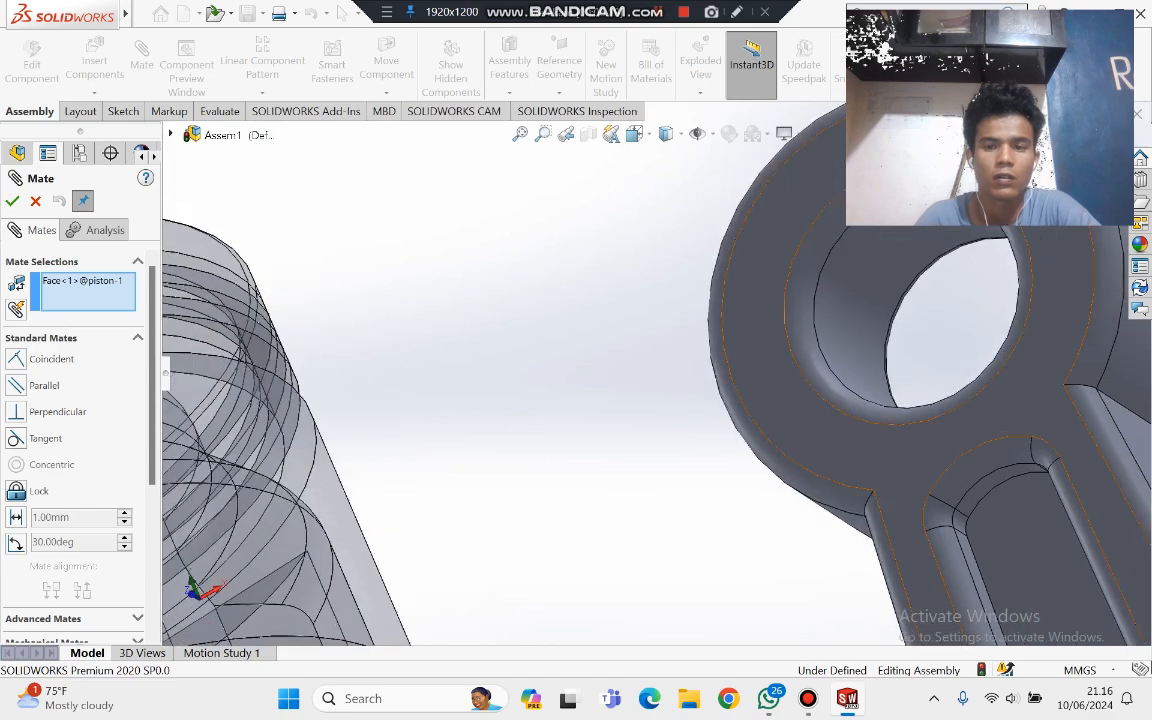
pyautogui.click(779, 383)
pyautogui.scroll(7, 779, 383)
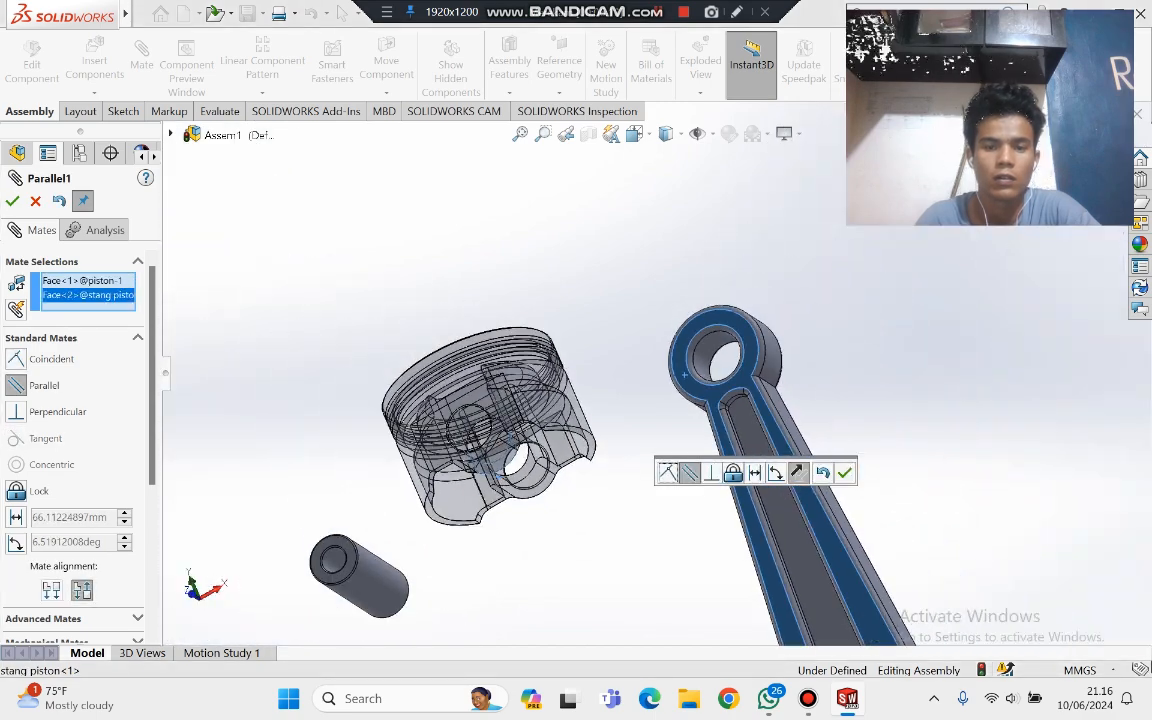
# Step: Try to accept the parallel mate with only the rod's side face selected, and cancel the Mate command
pyautogui.moveTo(772, 440); pyautogui.dragTo(520, 450, button='middle')
pyautogui.moveTo(740, 450); pyautogui.dragTo(640, 420, button='middle')
pyautogui.click(558, 482)
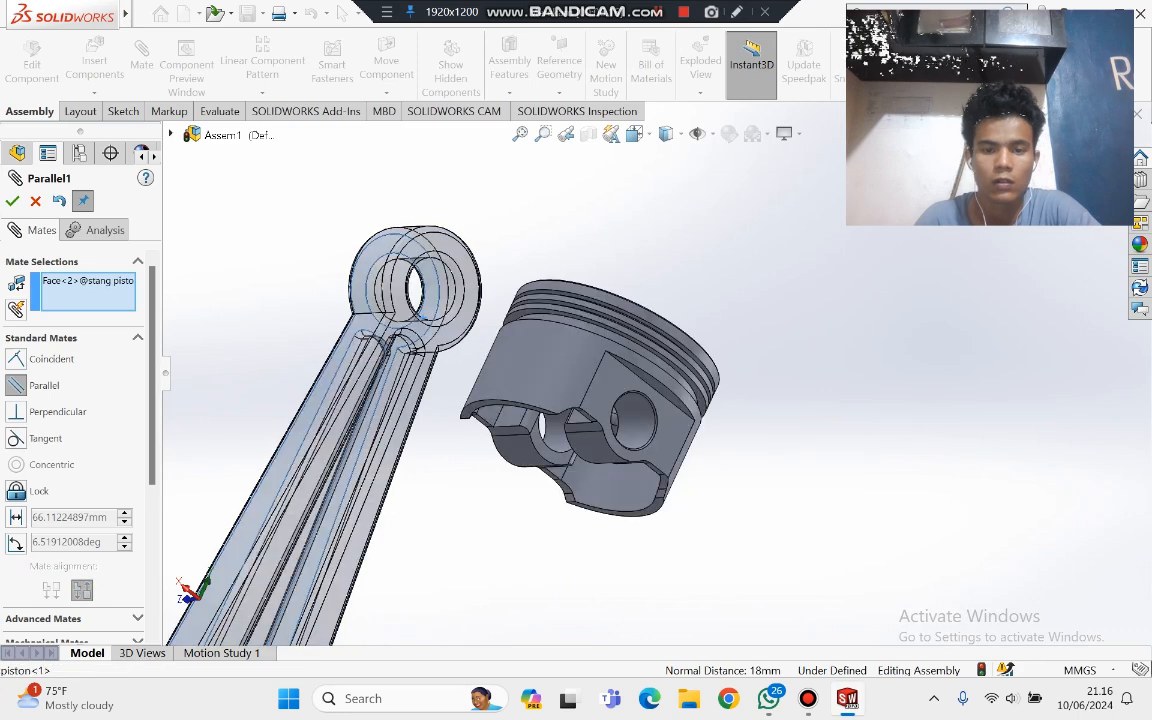
pyautogui.scroll(1, 568, 464)
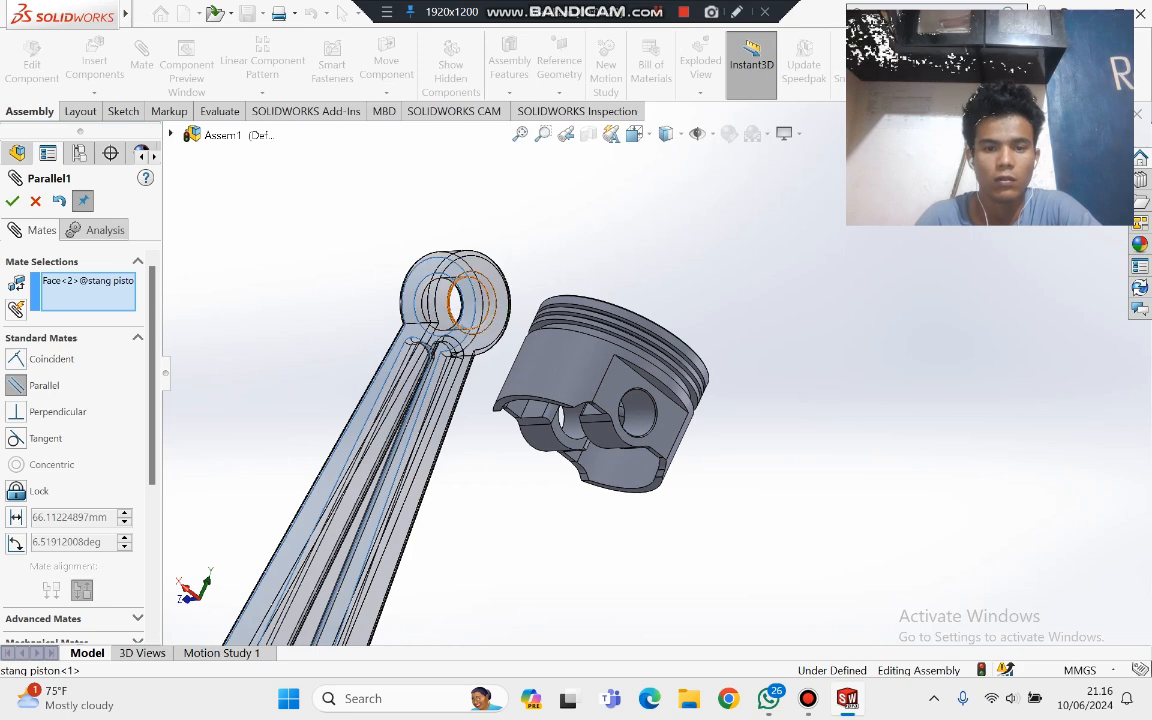
pyautogui.click(12, 201)
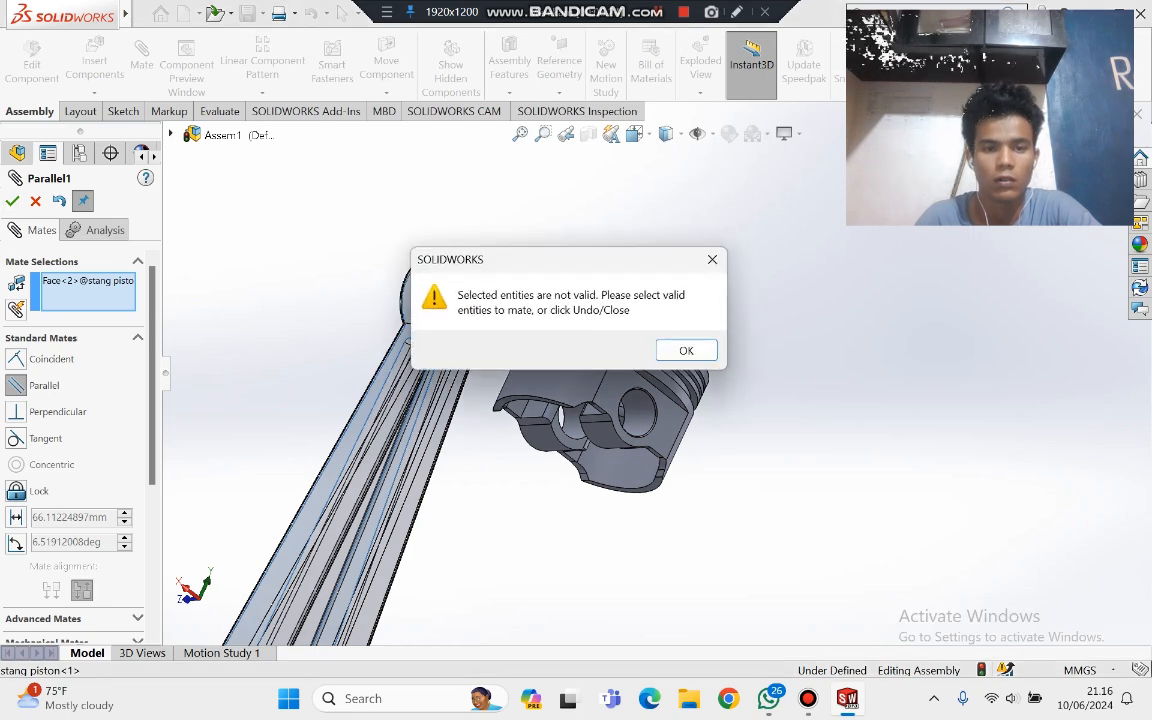
pyautogui.click(686, 350)
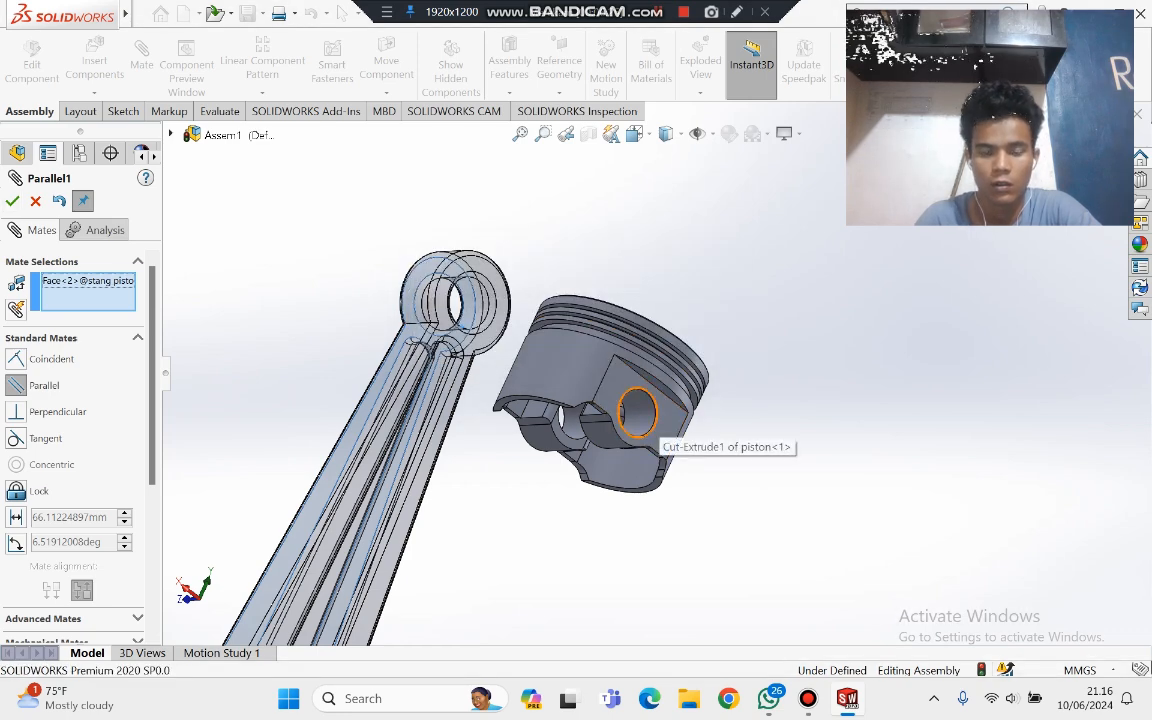
pyautogui.scroll(-10, 652, 428)
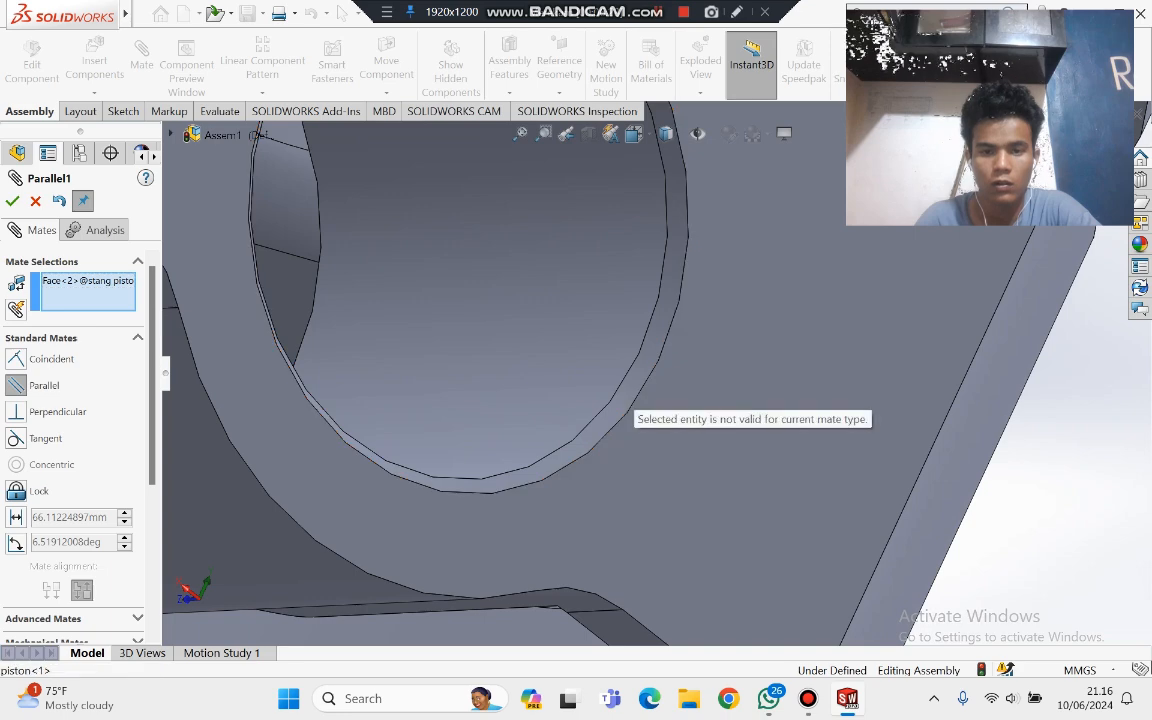
pyautogui.scroll(10, 653, 375)
pyautogui.scroll(5, 653, 375)
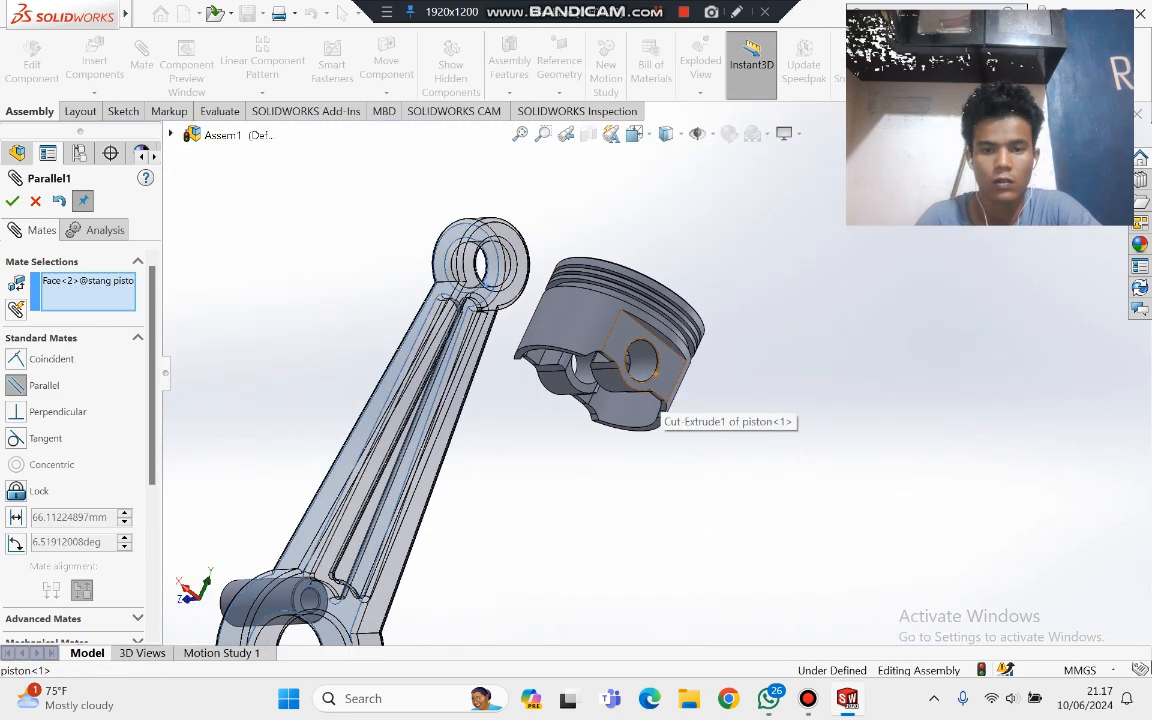
pyautogui.click(12, 201)
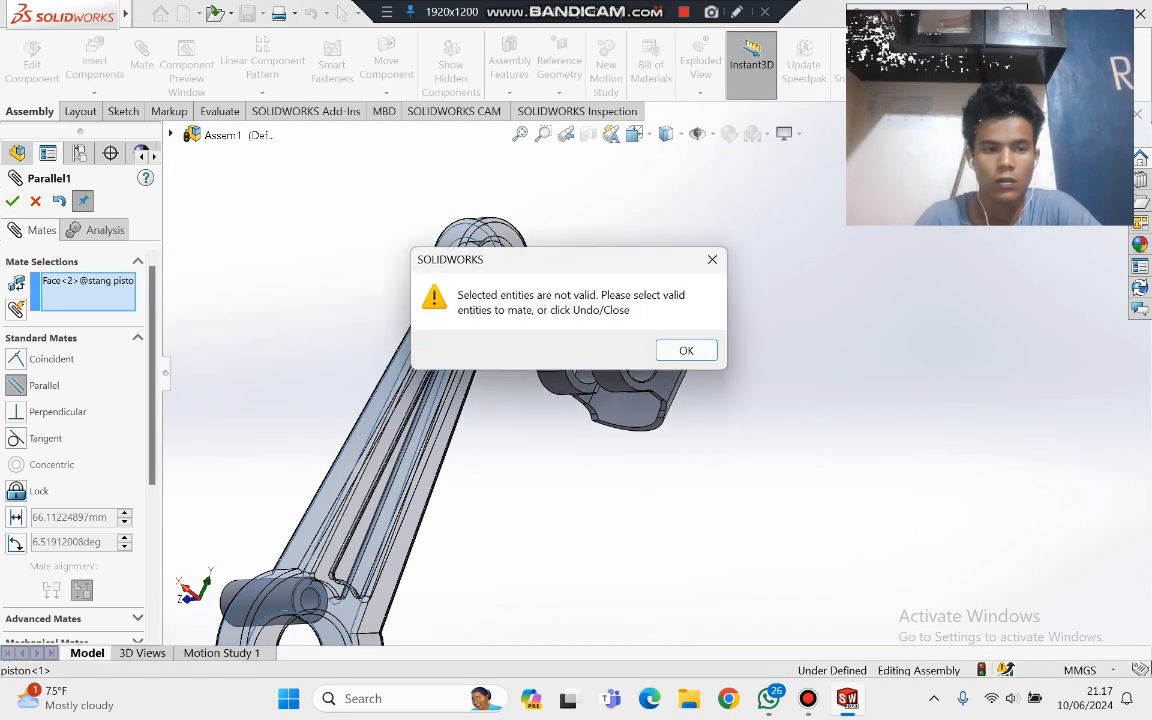
pyautogui.press('Return')
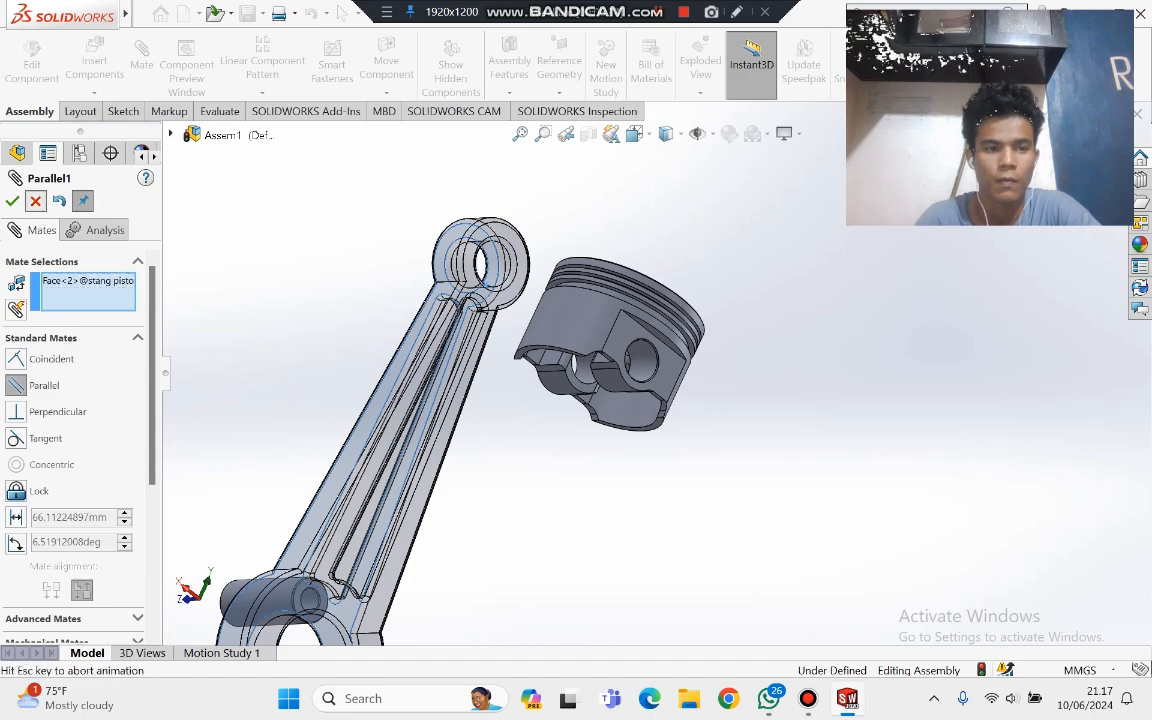
pyautogui.click(35, 201)
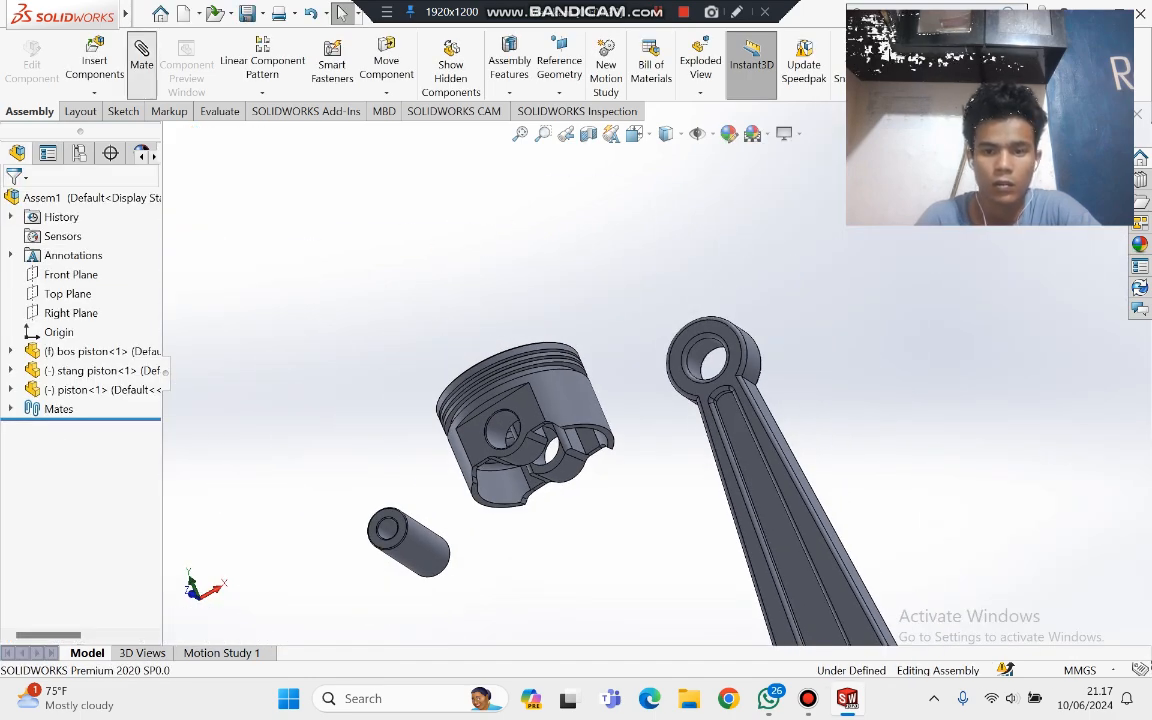
# Step: Start a new mate with the rim face of the rod's small-end bore as the first entity
pyautogui.click(141, 55)
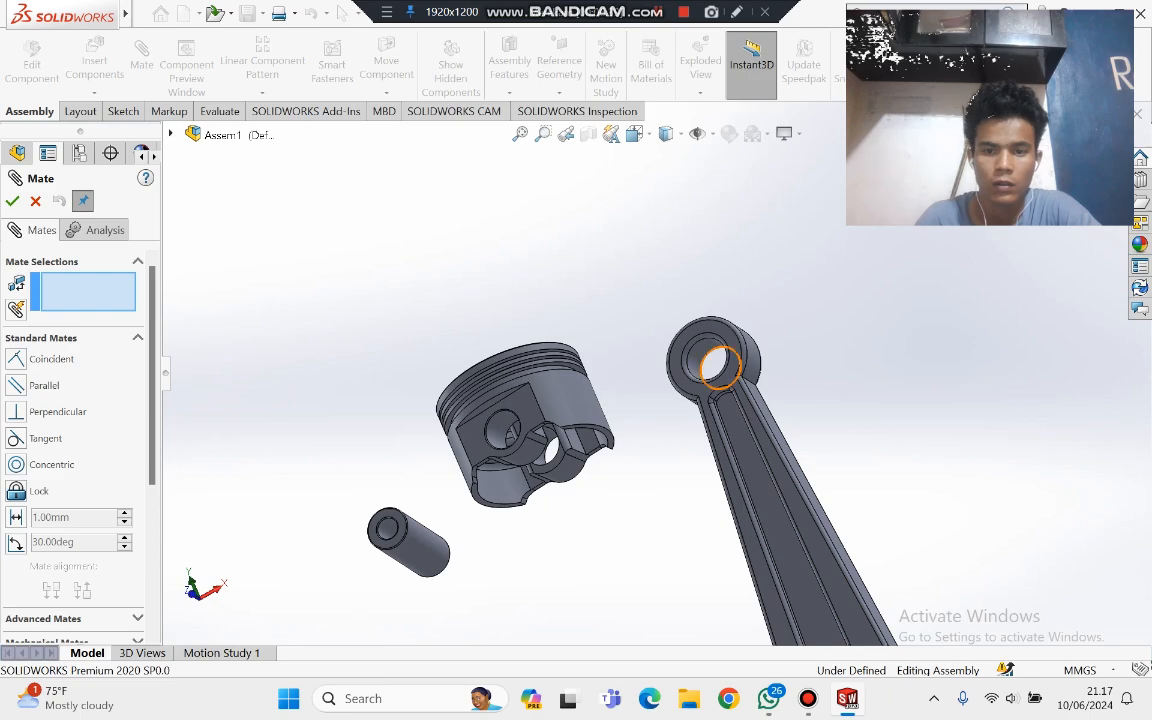
pyautogui.scroll(-5, 725, 385)
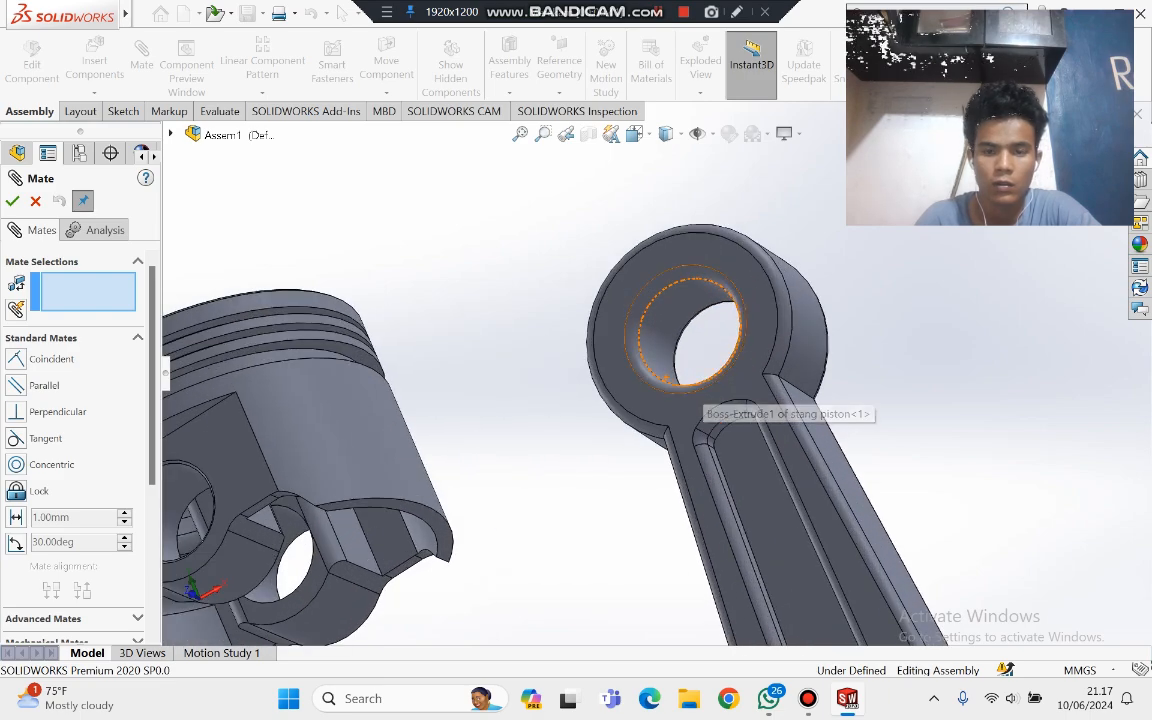
pyautogui.click(700, 388)
pyautogui.moveTo(700, 388); pyautogui.dragTo(657, 402, button='middle')
pyautogui.scroll(5, 657, 402)
pyautogui.moveTo(428, 540)
pyautogui.mouseDown(button='middle')
pyautogui.moveTo(520, 550)
pyautogui.moveTo(440, 530)
pyautogui.mouseUp(button='middle')
pyautogui.scroll(5, 690, 466)
pyautogui.press('space')
pyautogui.click(730, 533)
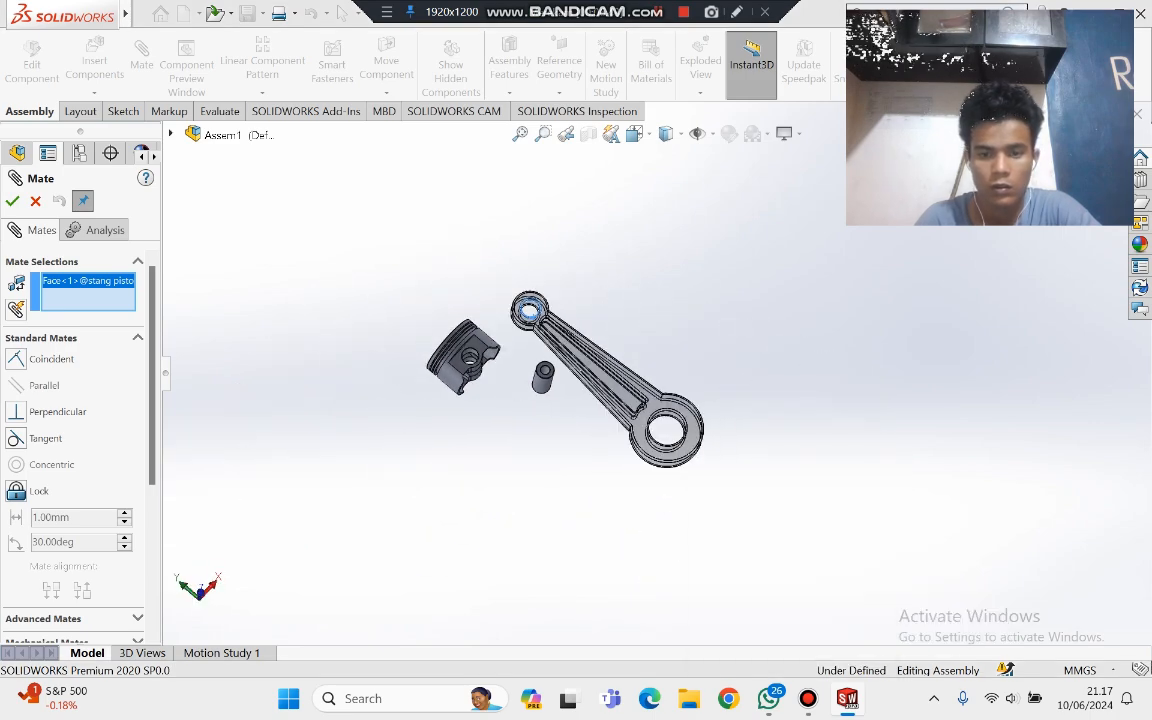
pyautogui.press('space')
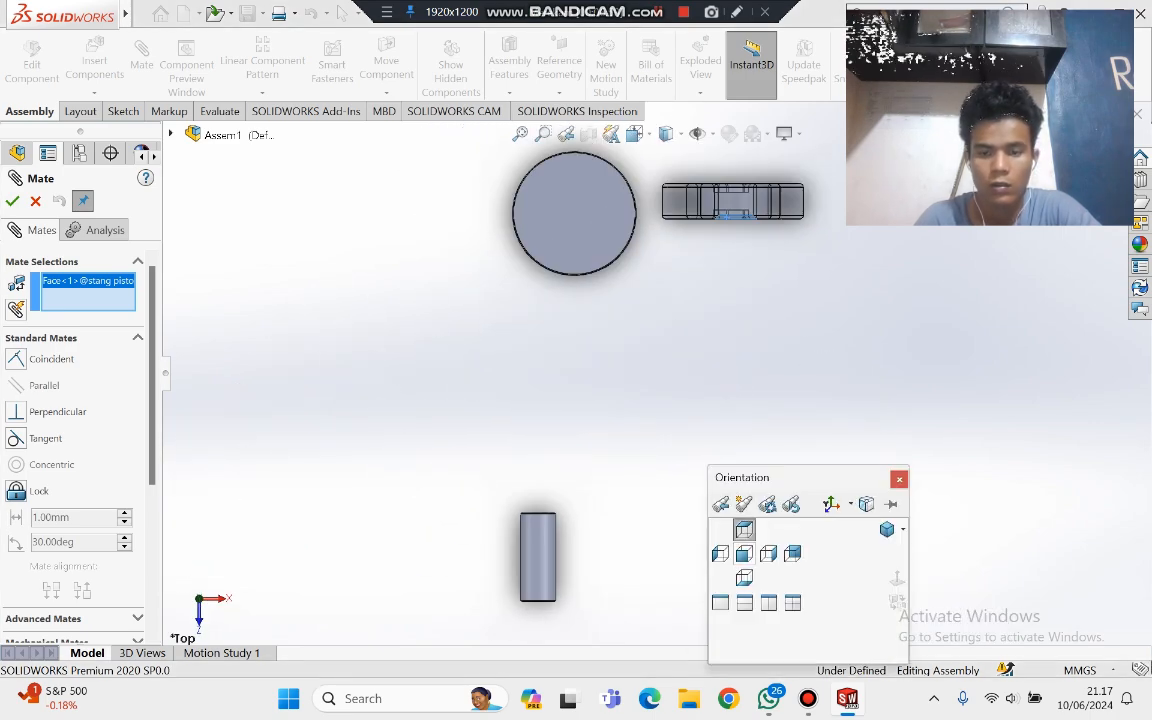
pyautogui.click(745, 578)
pyautogui.press('space')
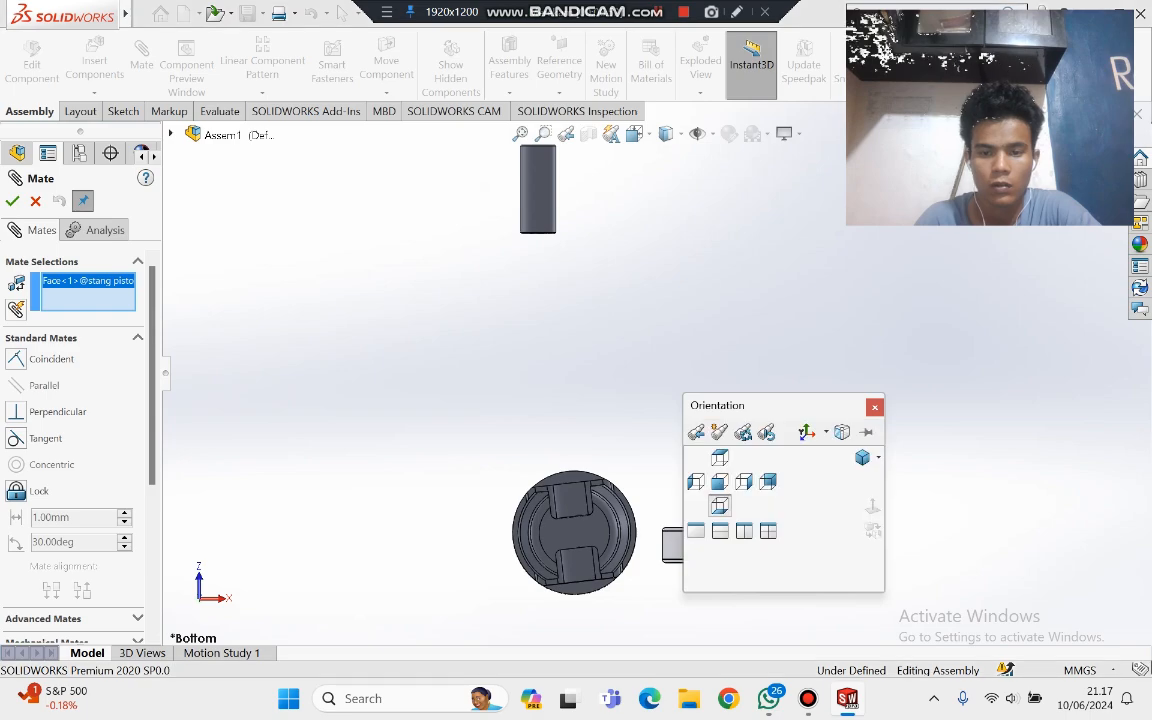
pyautogui.click(720, 481)
pyautogui.scroll(-7, 705, 215)
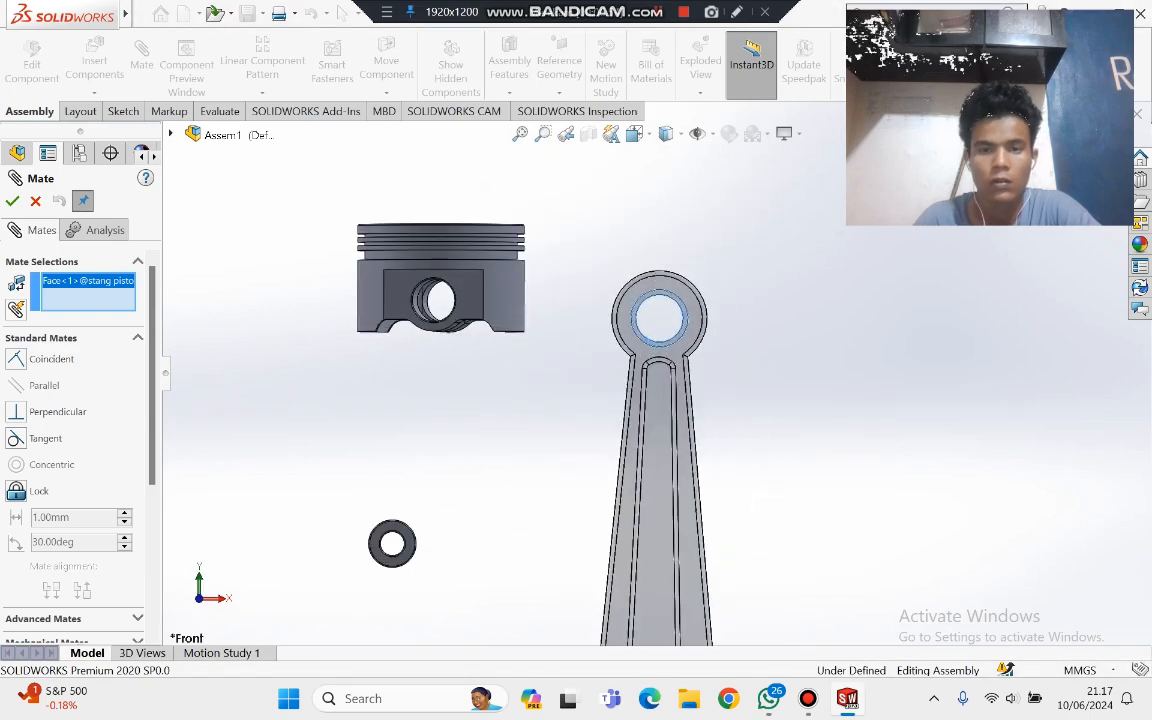
# Step: Mate the rim of the rod's small-end bore to the inner face of the piston's pin hole, seating the rod between the bosses
pyautogui.scroll(1, 705, 215)
pyautogui.moveTo(705, 215); pyautogui.dragTo(455, 222, button='middle')
pyautogui.scroll(-2, 1080, 480)
pyautogui.moveTo(970, 600); pyautogui.dragTo(995, 502, button='middle')
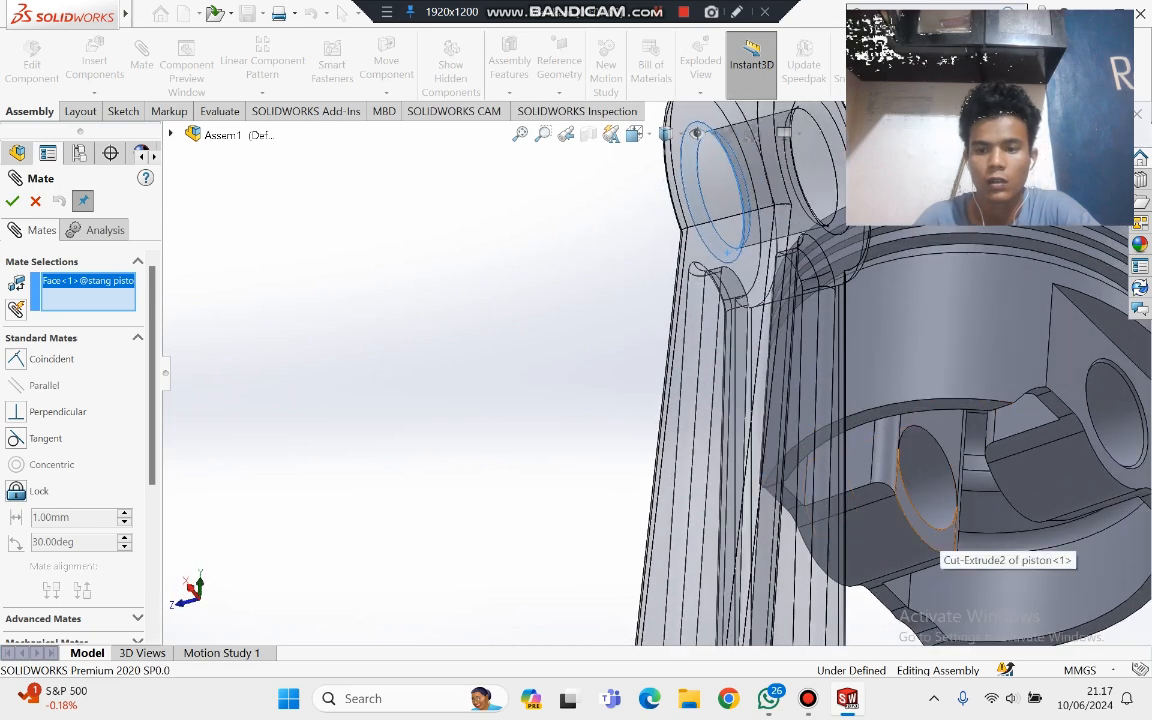
pyautogui.click(946, 532)
pyautogui.press('space')
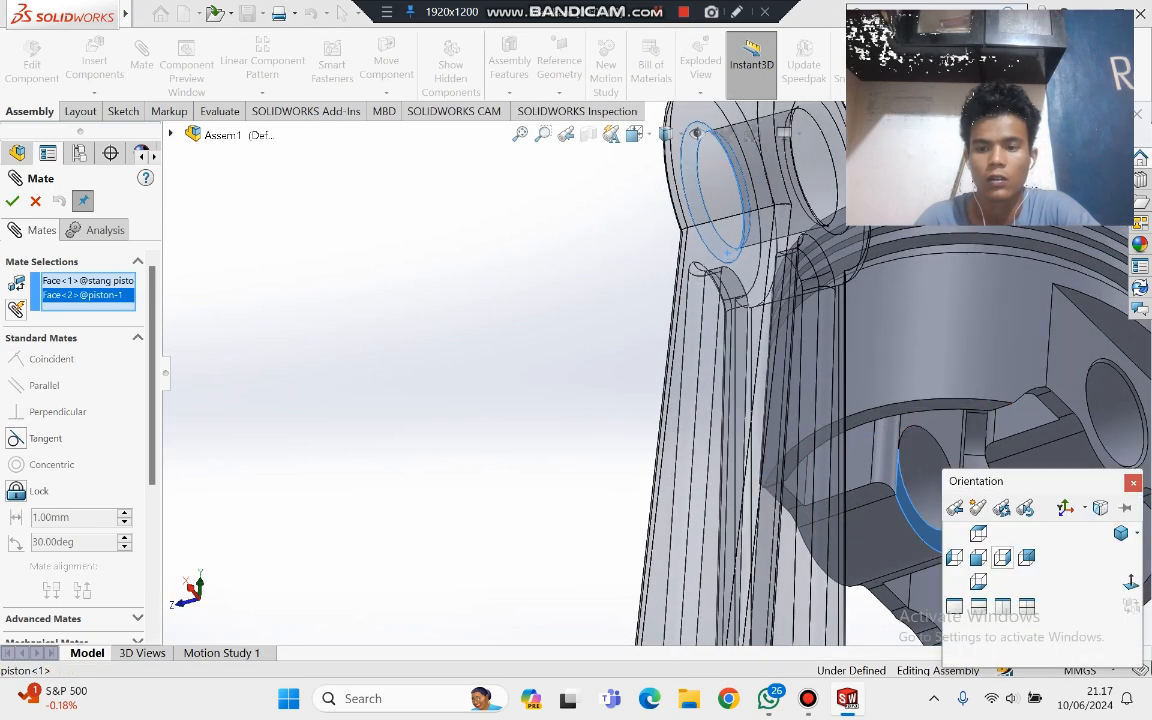
pyautogui.press('Escape')
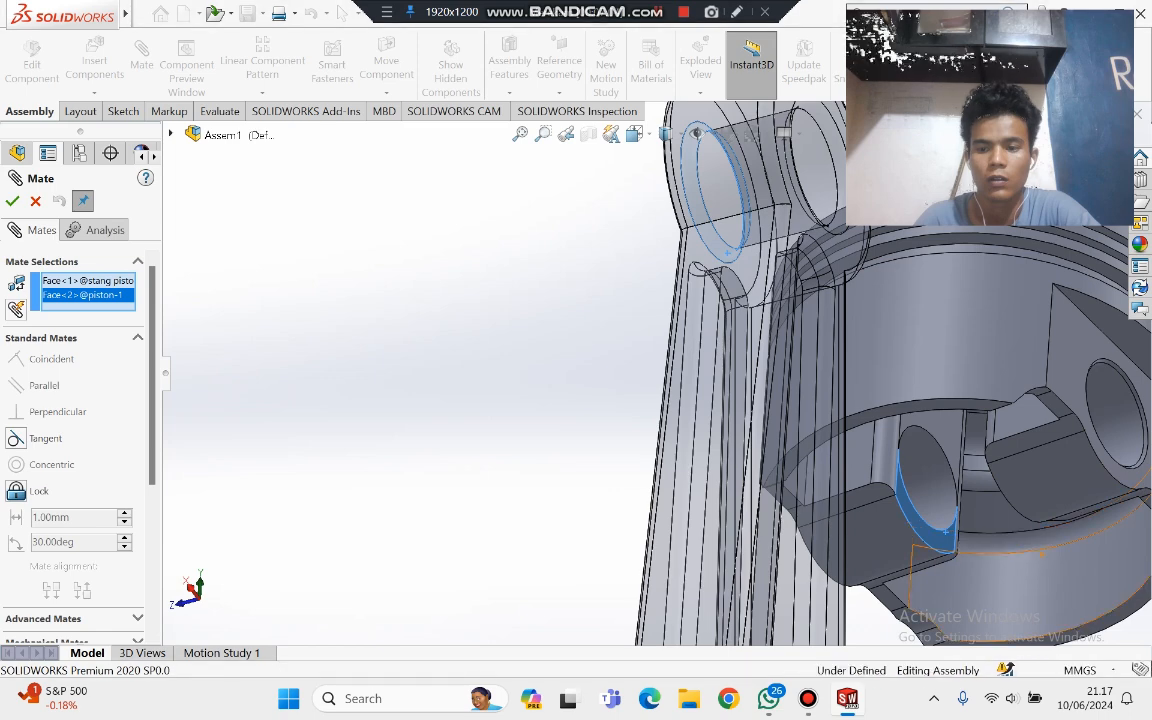
pyautogui.scroll(3, 1010, 549)
pyautogui.scroll(3, 950, 550)
pyautogui.moveTo(950, 550); pyautogui.dragTo(1090, 605, button='middle')
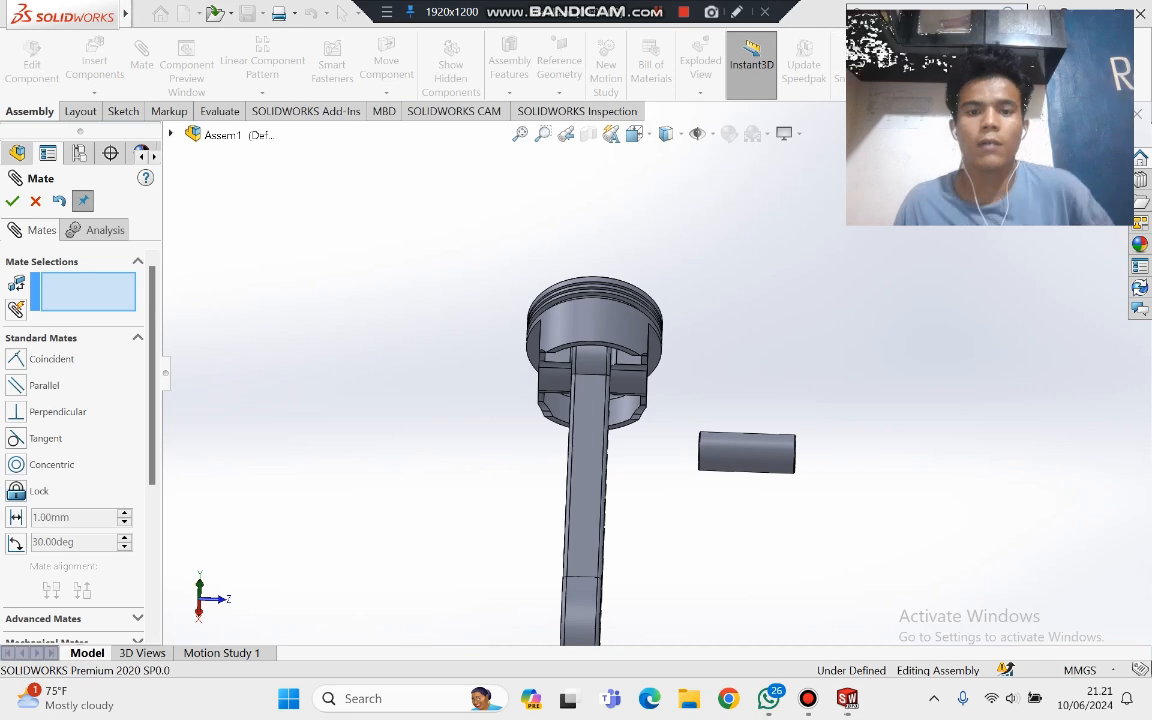
# Step: Add a concentric mate between the outer cylindrical face of the bos piston pin and the rod's small-end bore
pyautogui.scroll(1, 860, 300)
pyautogui.scroll(-4, 574, 389)
pyautogui.moveTo(574, 389)
pyautogui.mouseDown(button='middle')
pyautogui.moveTo(650, 400)
pyautogui.moveTo(775, 470)
pyautogui.moveTo(545, 360)
pyautogui.moveTo(595, 395)
pyautogui.mouseUp(button='middle')
pyautogui.scroll(5, 660, 400)
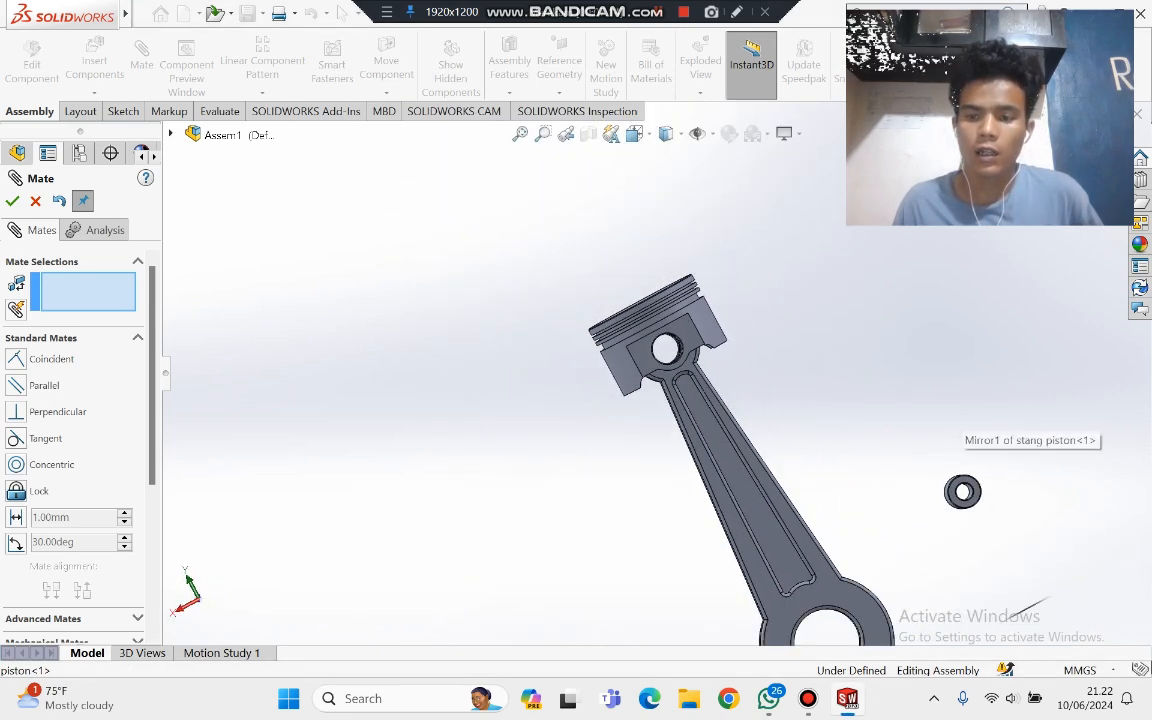
pyautogui.scroll(-1, 960, 490)
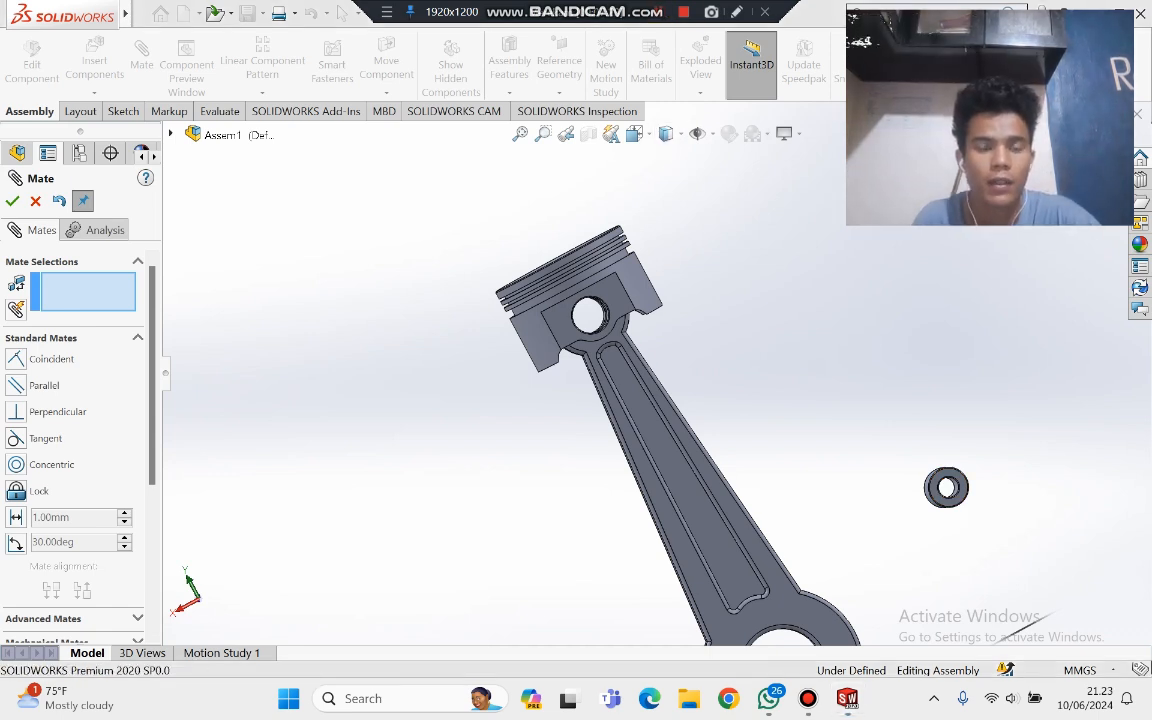
pyautogui.moveTo(705, 445); pyautogui.dragTo(642, 508, button='middle')
pyautogui.click(1013, 417)
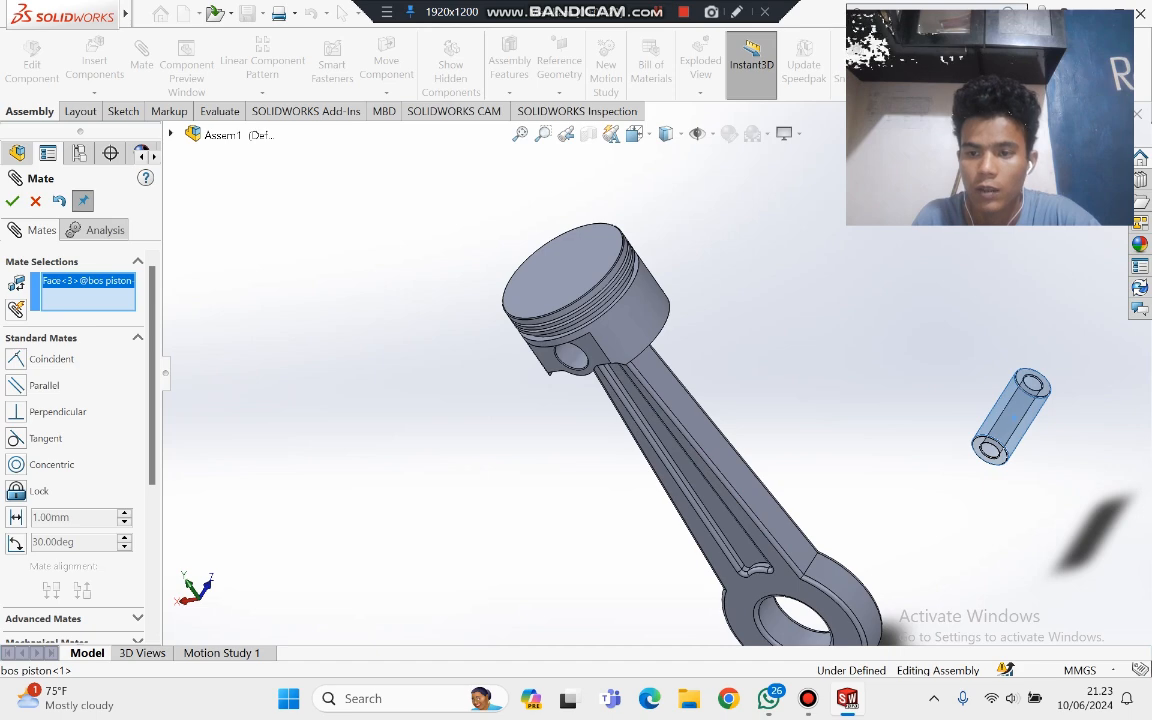
pyautogui.moveTo(700, 440); pyautogui.dragTo(775, 405, button='middle')
pyautogui.scroll(-6, 752, 310)
pyautogui.moveTo(645, 480); pyautogui.dragTo(595, 490, button='middle')
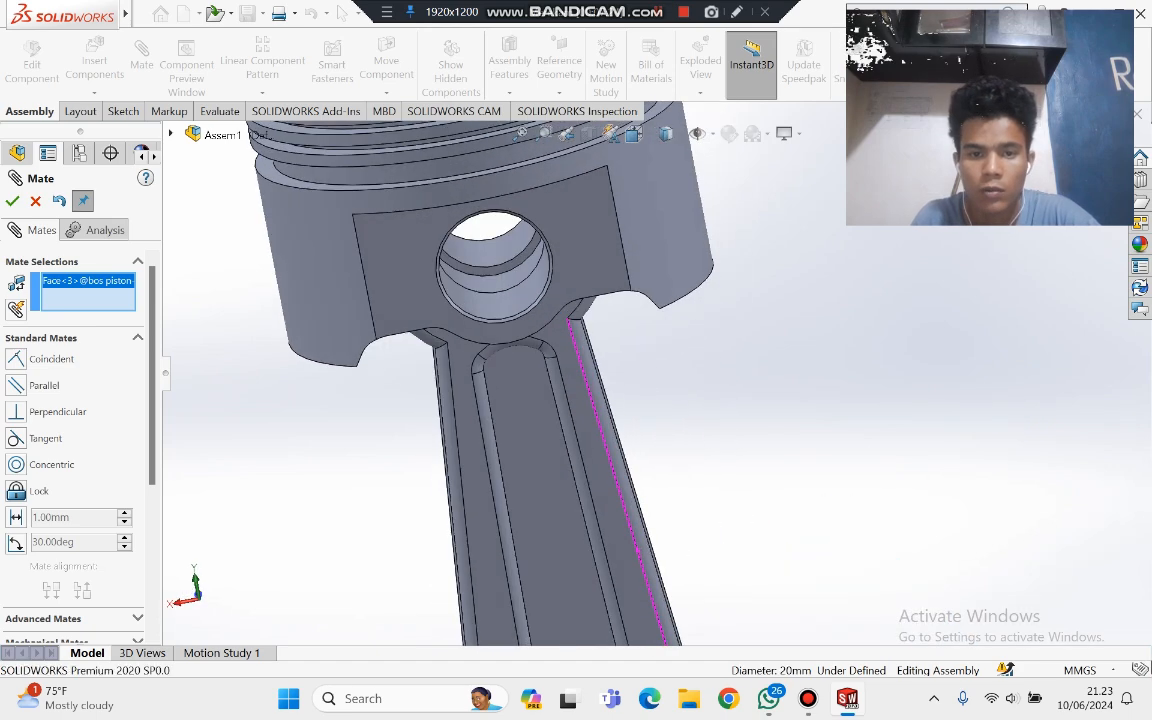
pyautogui.scroll(3, 735, 385)
pyautogui.moveTo(453, 380); pyautogui.dragTo(745, 460, button='middle')
pyautogui.click(341, 376)
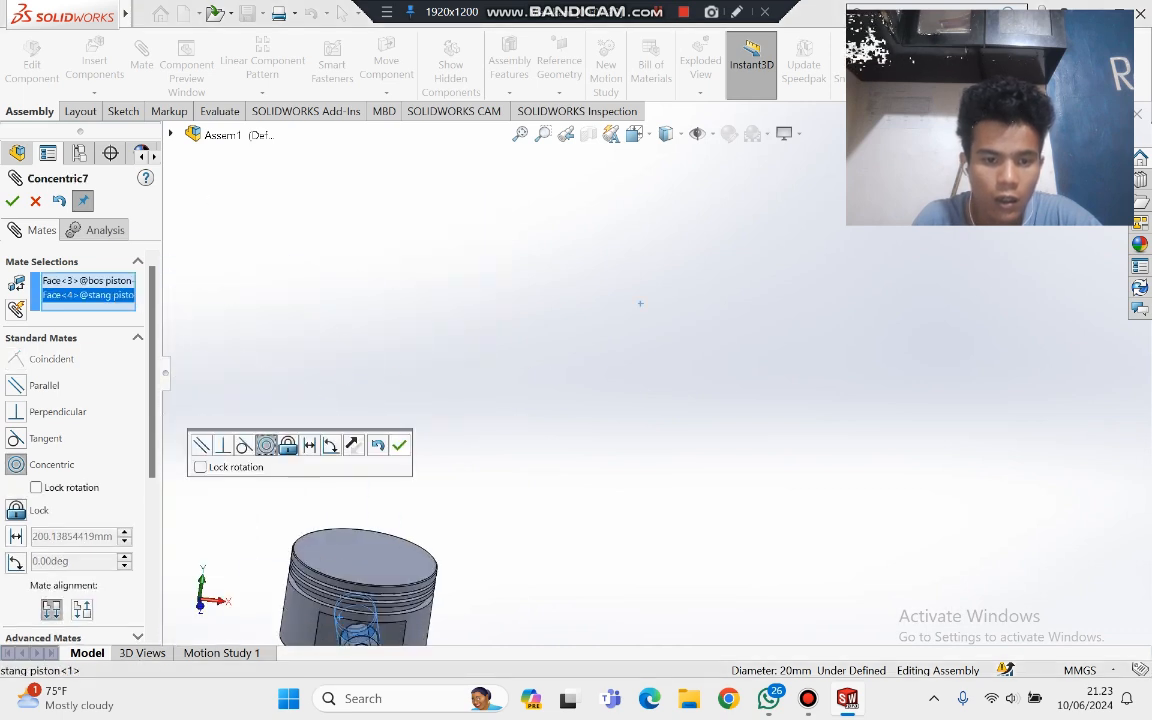
pyautogui.click(400, 446)
# Step: Close the Mate command, keeping the mates added between the pin, rod and piston
pyautogui.scroll(2, 410, 450)
pyautogui.moveTo(452, 620); pyautogui.dragTo(312, 566, button='middle')
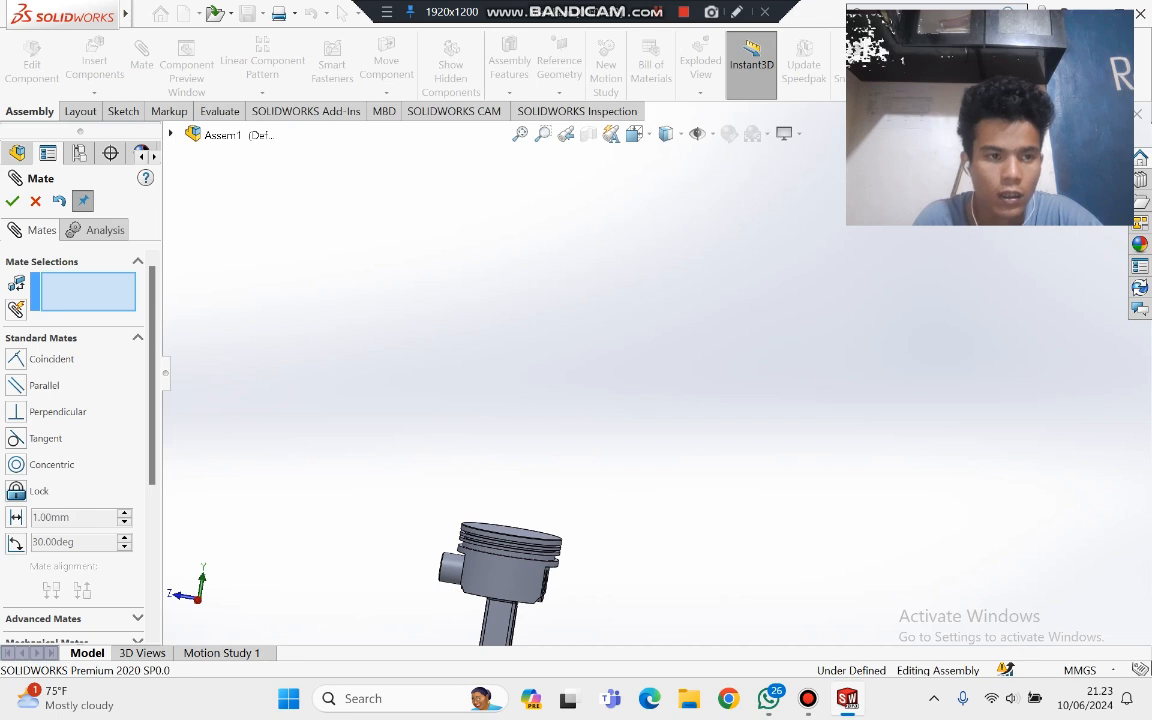
pyautogui.click(12, 201)
pyautogui.scroll(-2, 515, 625)
pyautogui.scroll(1, 515, 625)
pyautogui.scroll(-1, 515, 625)
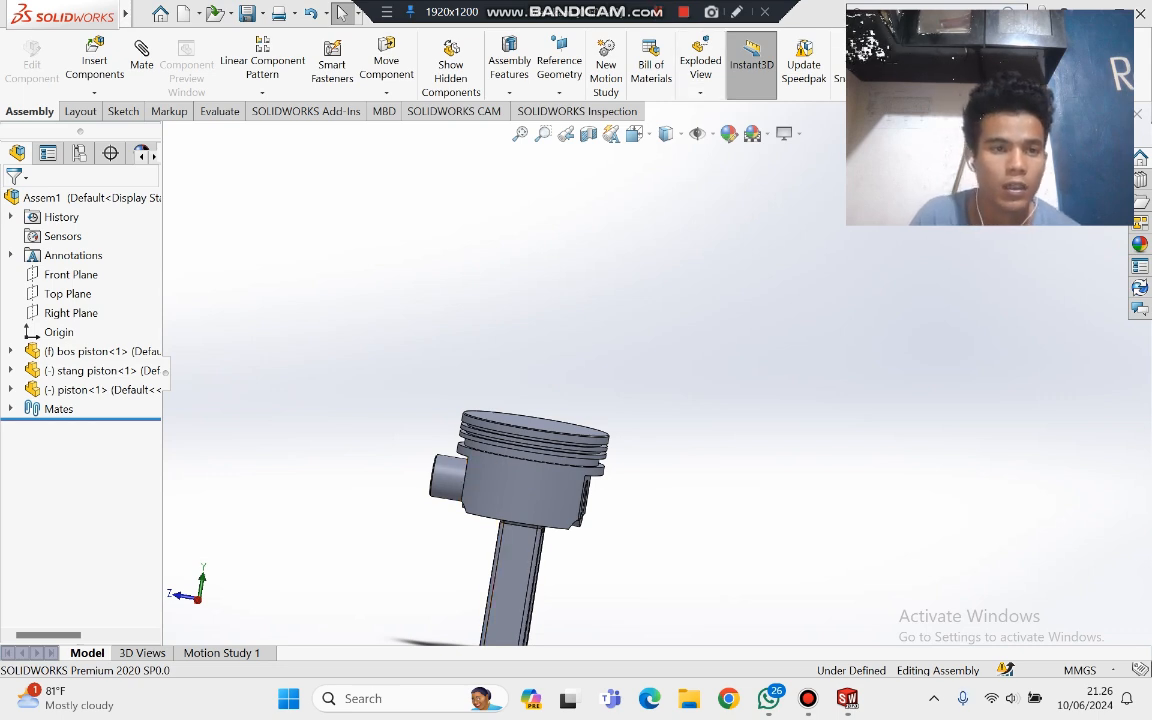
pyautogui.click(141, 52)
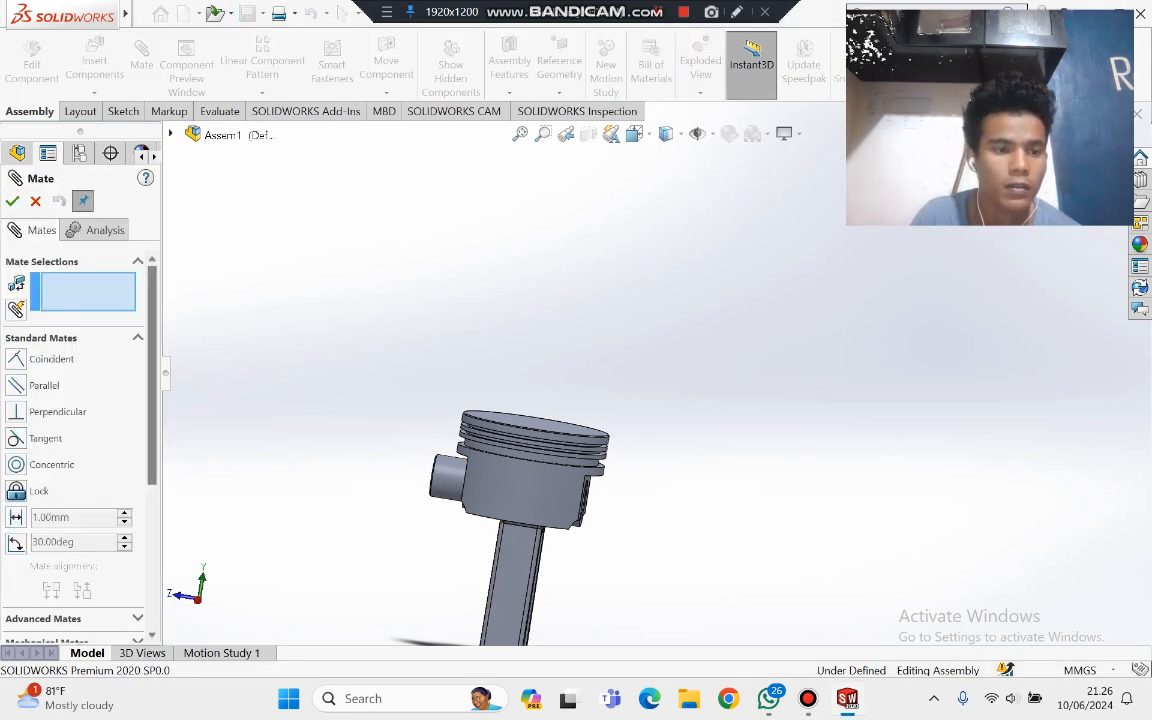
pyautogui.click(171, 134)
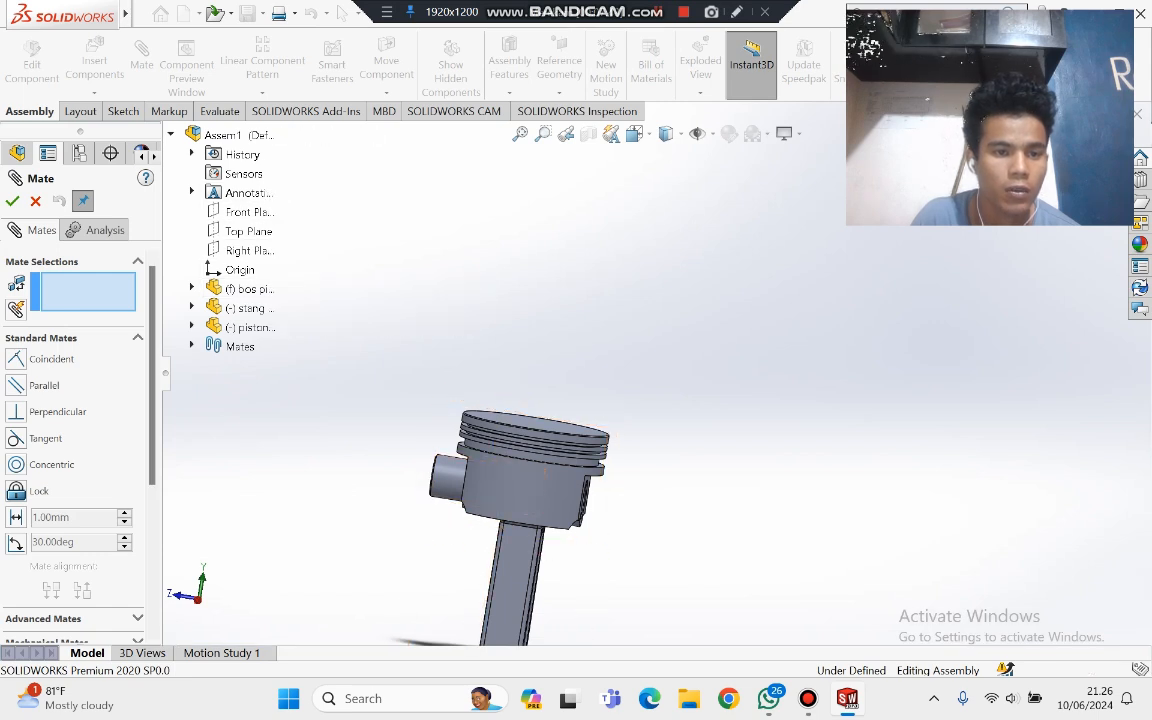
pyautogui.click(191, 288)
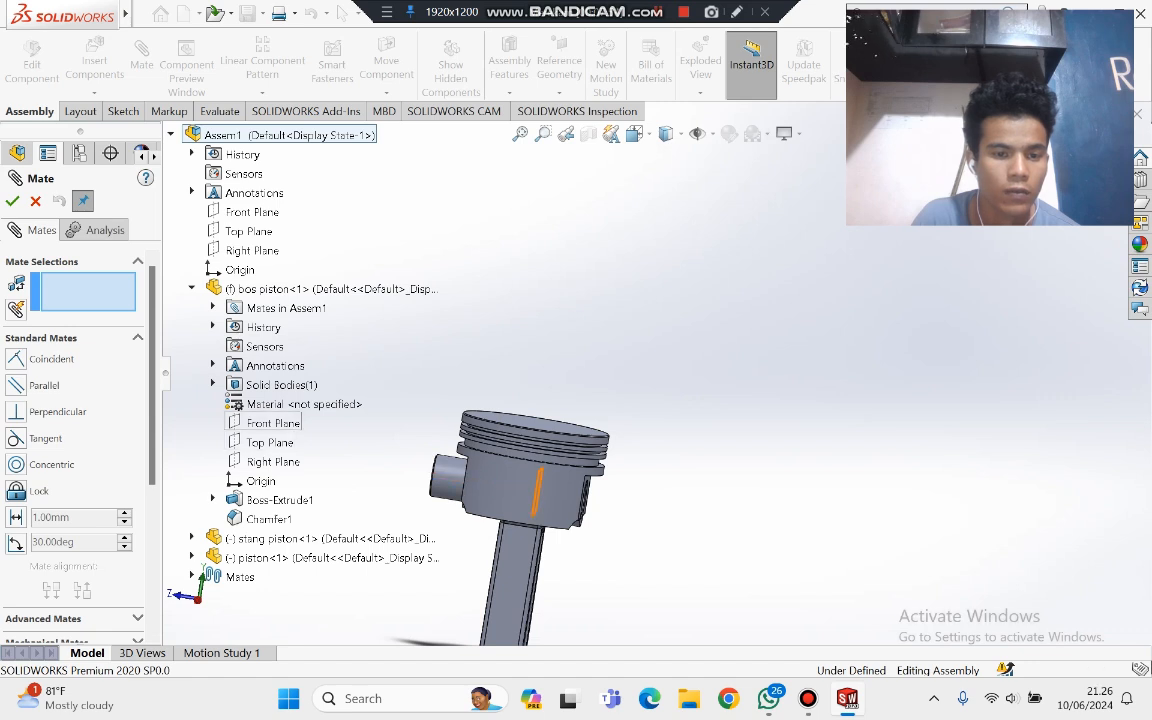
pyautogui.click(273, 423)
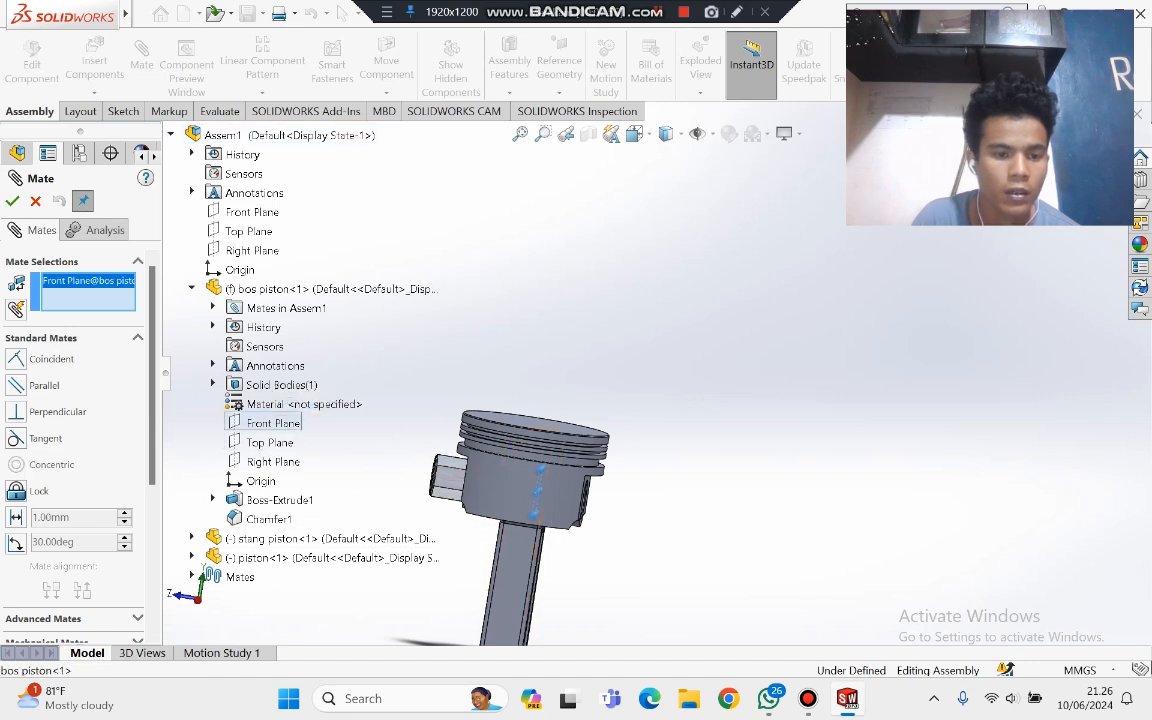
pyautogui.click(192, 557)
pyautogui.scroll(-1, 192, 557)
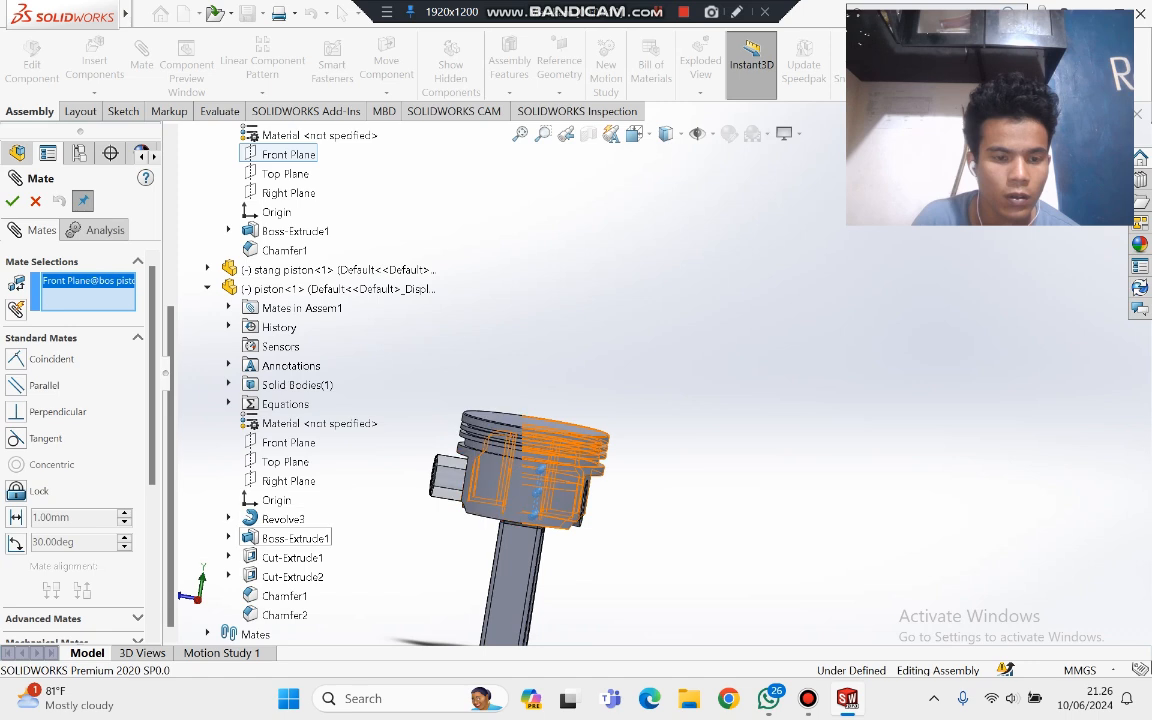
pyautogui.press('Escape')
pyautogui.scroll(2, 655, 375)
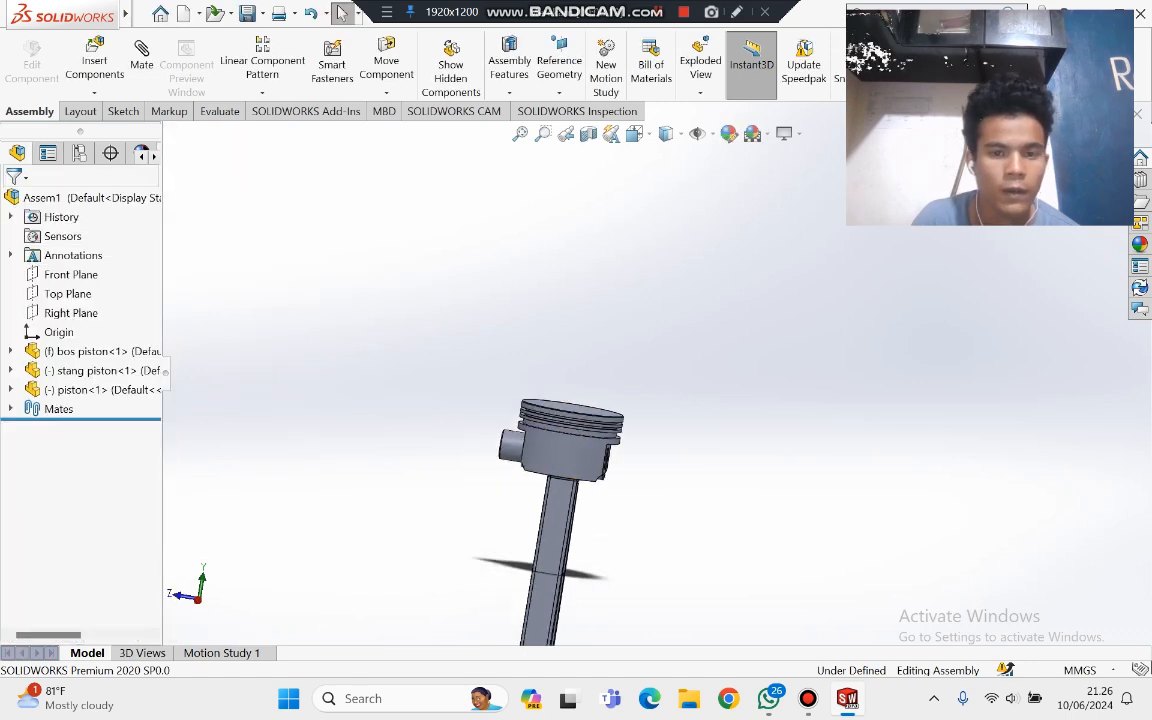
# Step: Try to mate the piston's flat crown face to the Front Plane of the bos piston pin
pyautogui.moveTo(588, 385); pyautogui.dragTo(588, 440, button='middle')
pyautogui.click(588, 440)
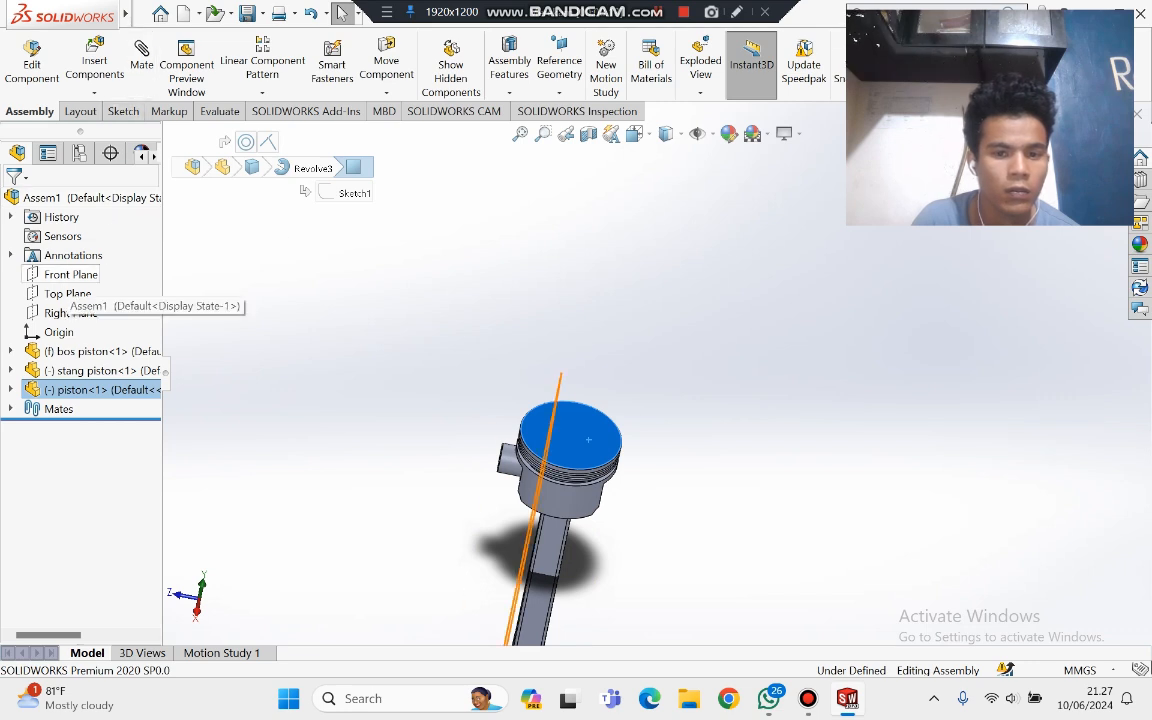
pyautogui.click(70, 274)
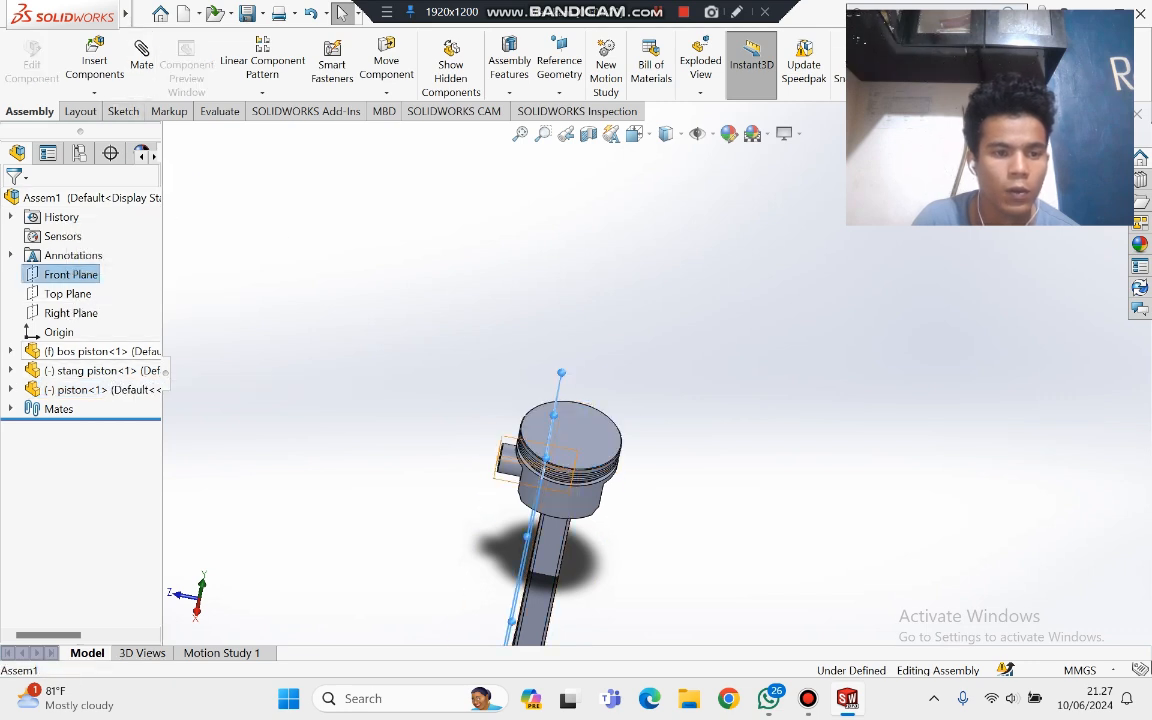
pyautogui.click(567, 435)
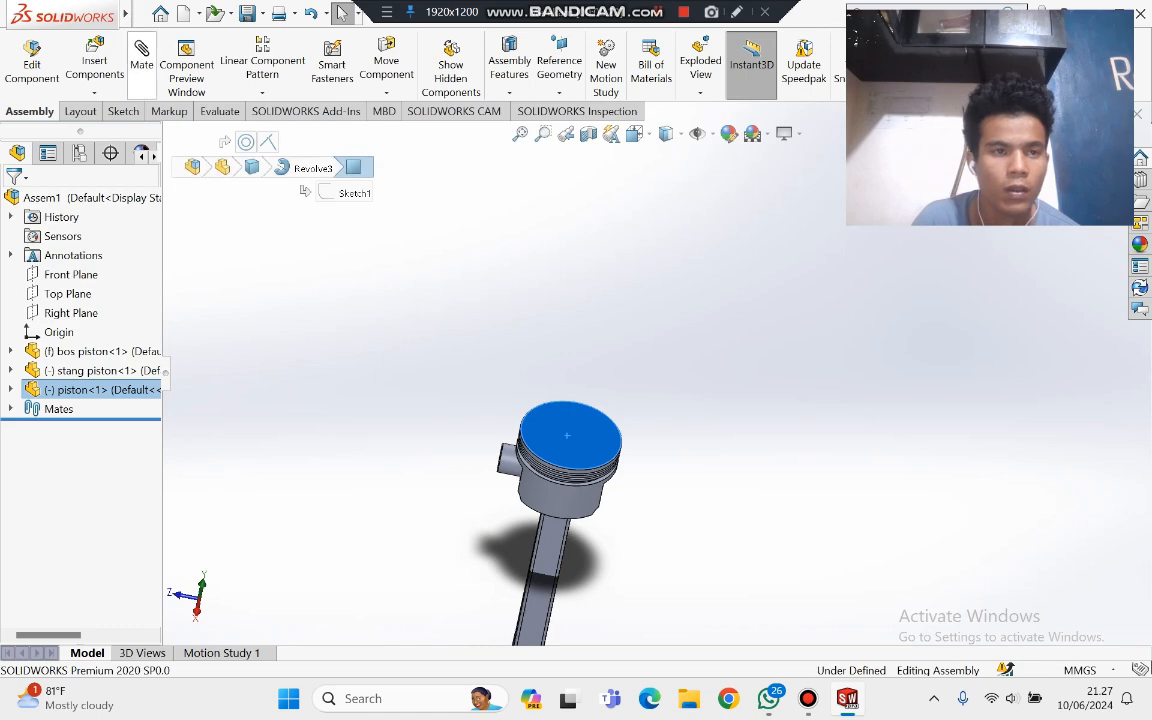
pyautogui.click(141, 55)
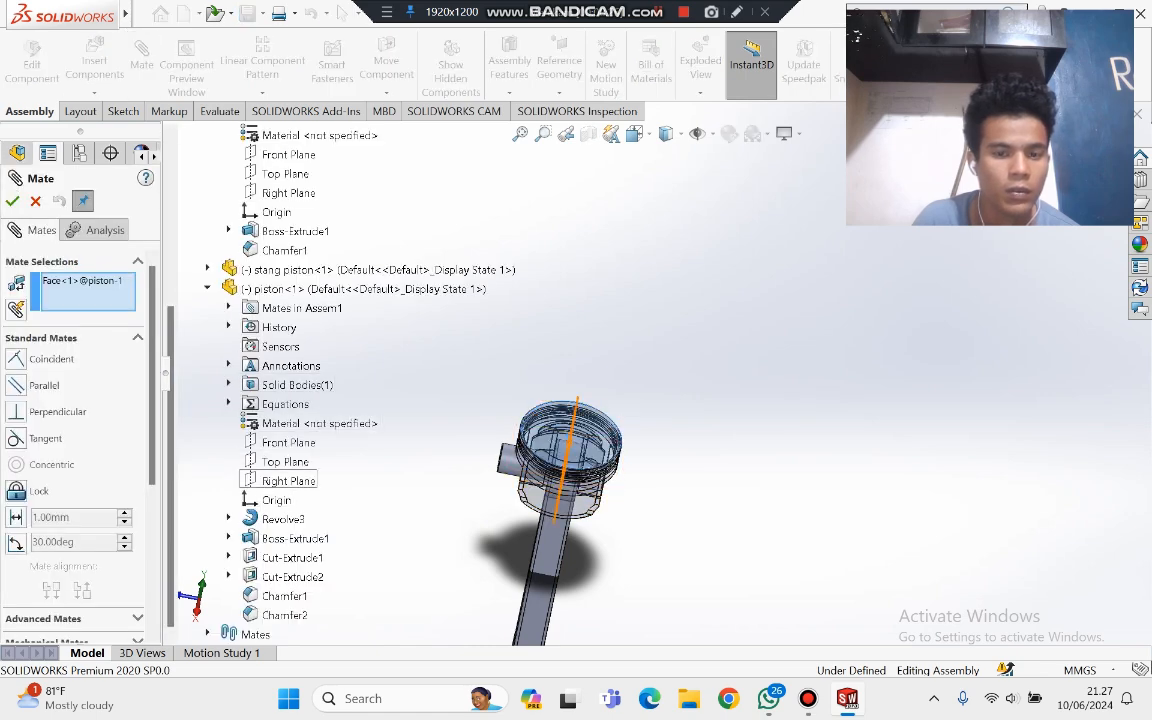
pyautogui.scroll(2, 540, 360)
pyautogui.scroll(1, 290, 270)
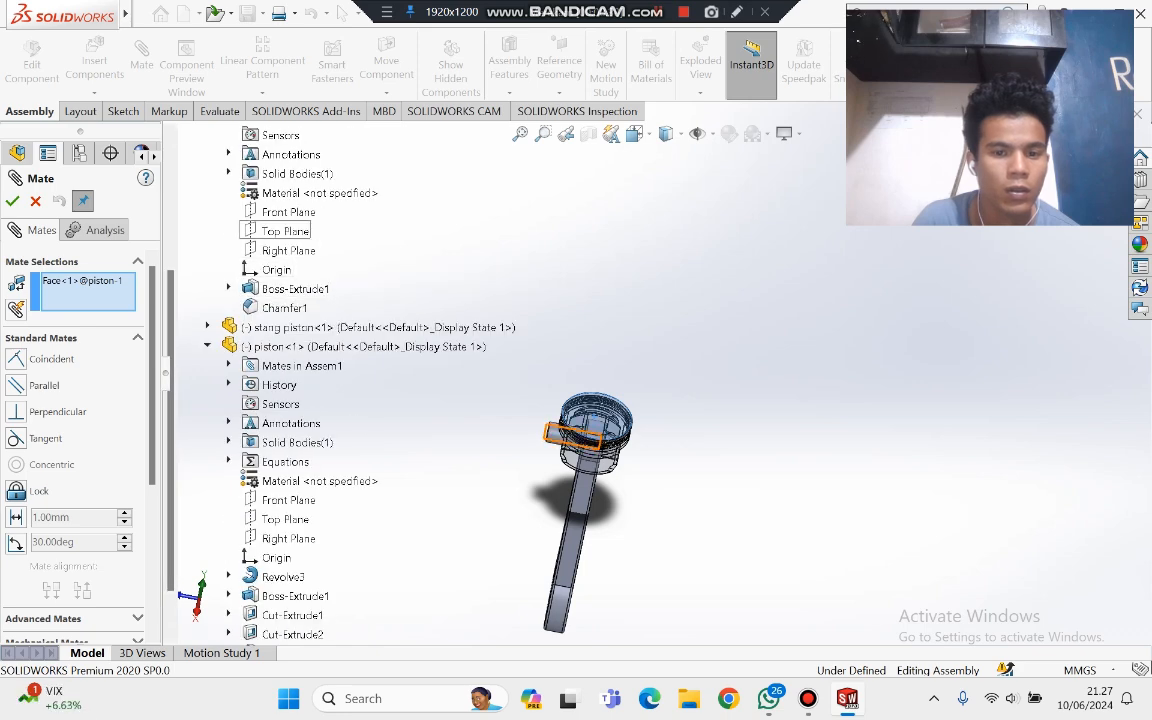
pyautogui.scroll(1, 290, 250)
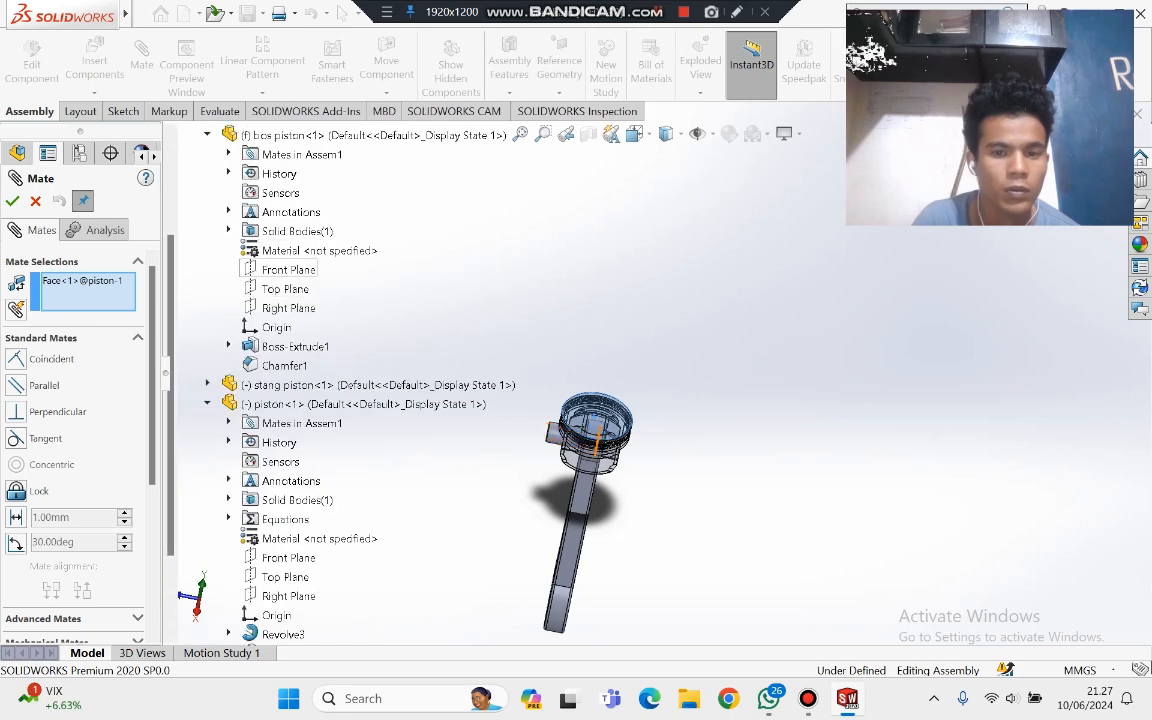
pyautogui.click(288, 270)
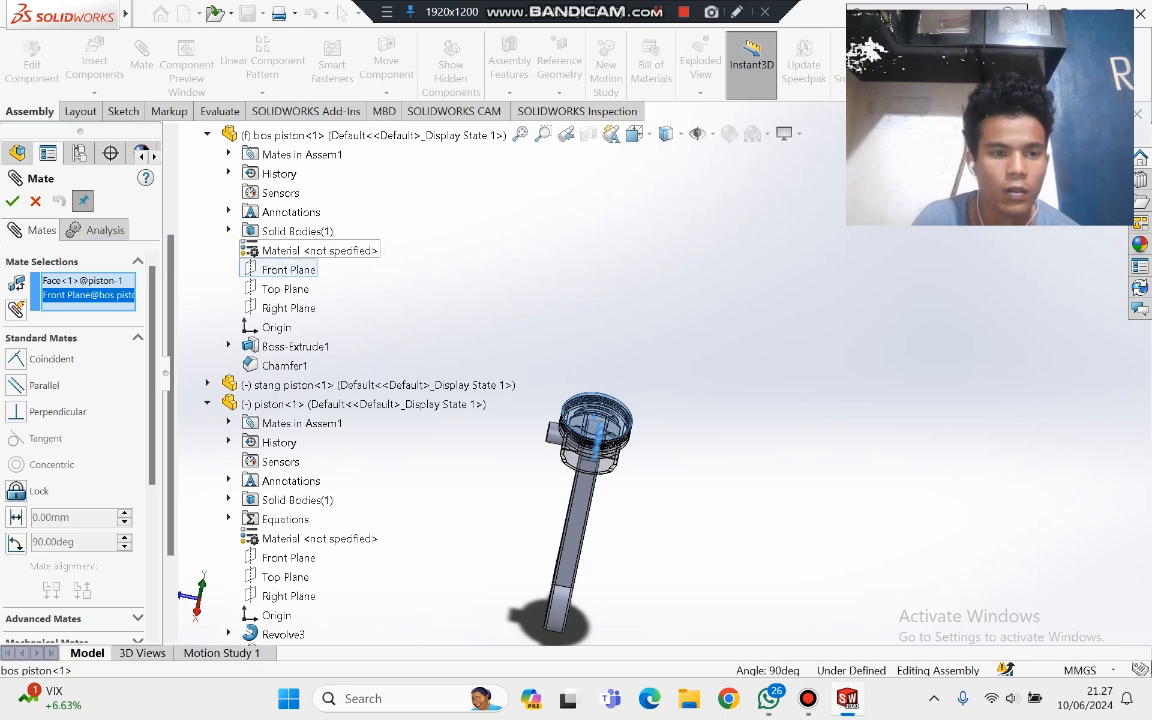
pyautogui.scroll(-4, 445, 378)
pyautogui.scroll(4, 647, 372)
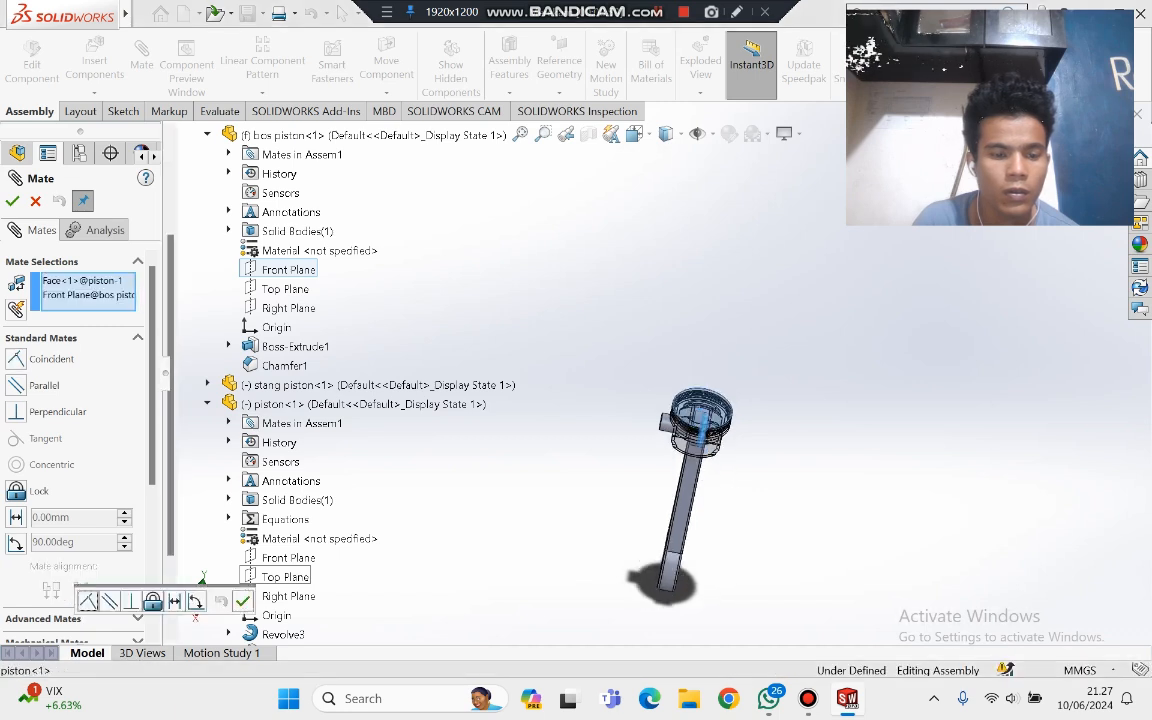
pyautogui.scroll(-3, 284, 582)
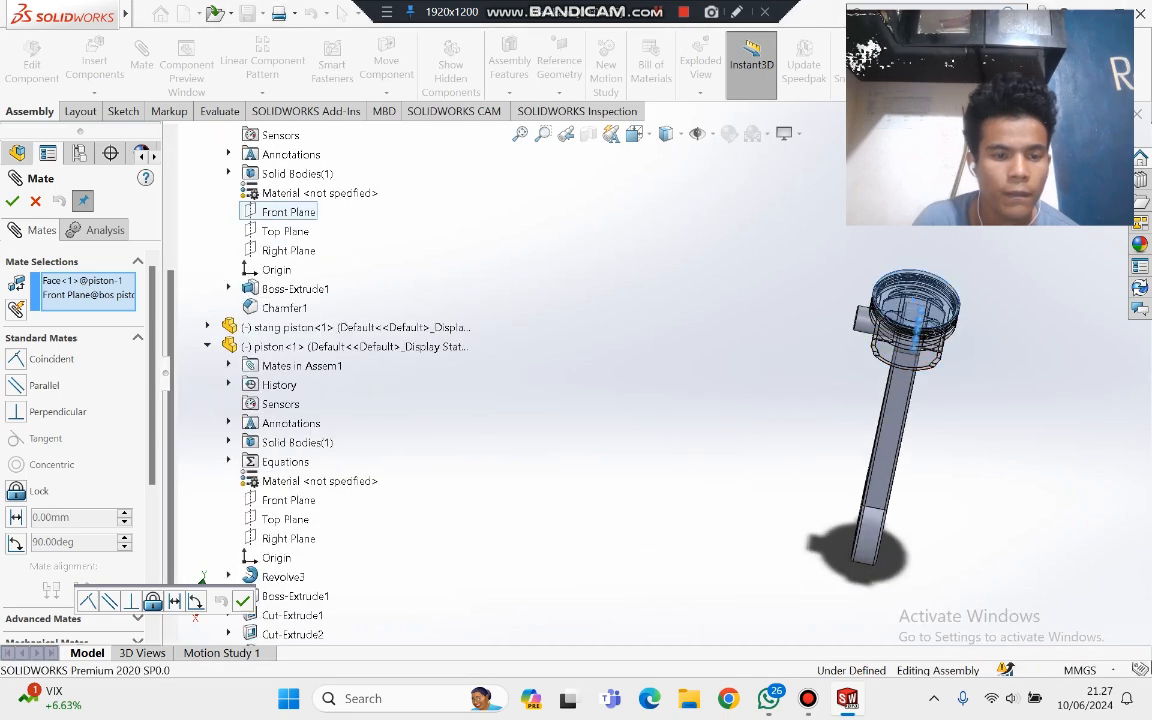
pyautogui.scroll(-3, 284, 582)
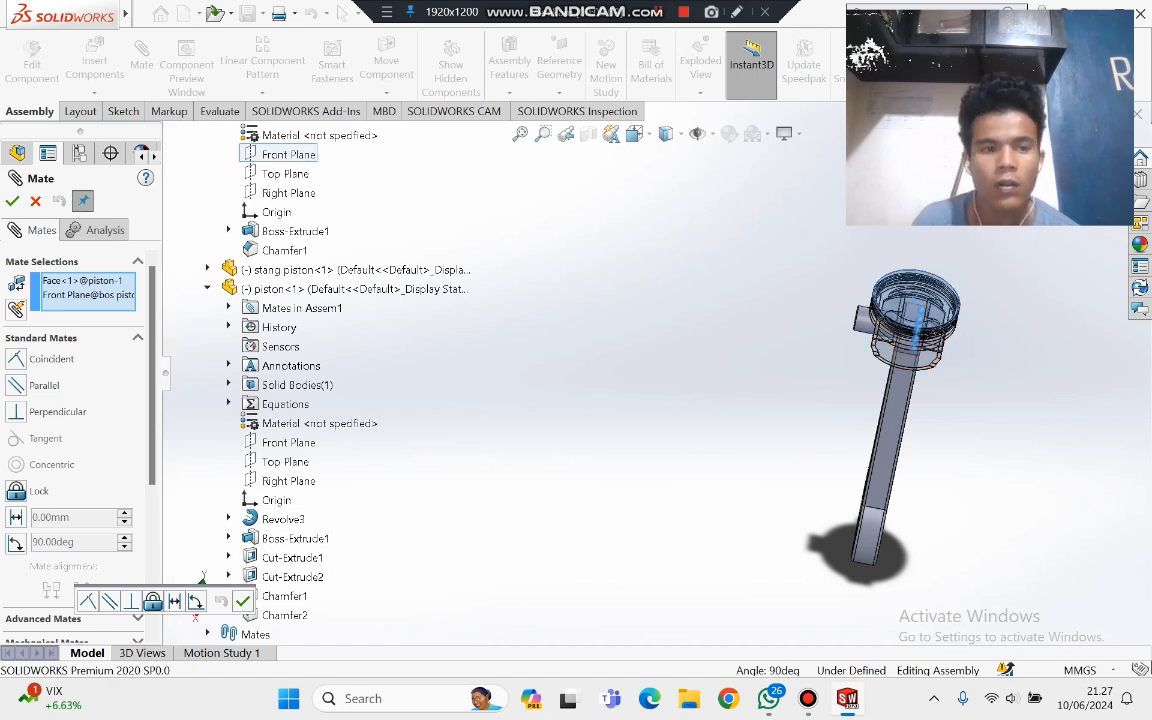
pyautogui.click(36, 201)
pyautogui.scroll(1, 787, 562)
pyautogui.scroll(-1, 345, 414)
pyautogui.scroll(2, 326, 407)
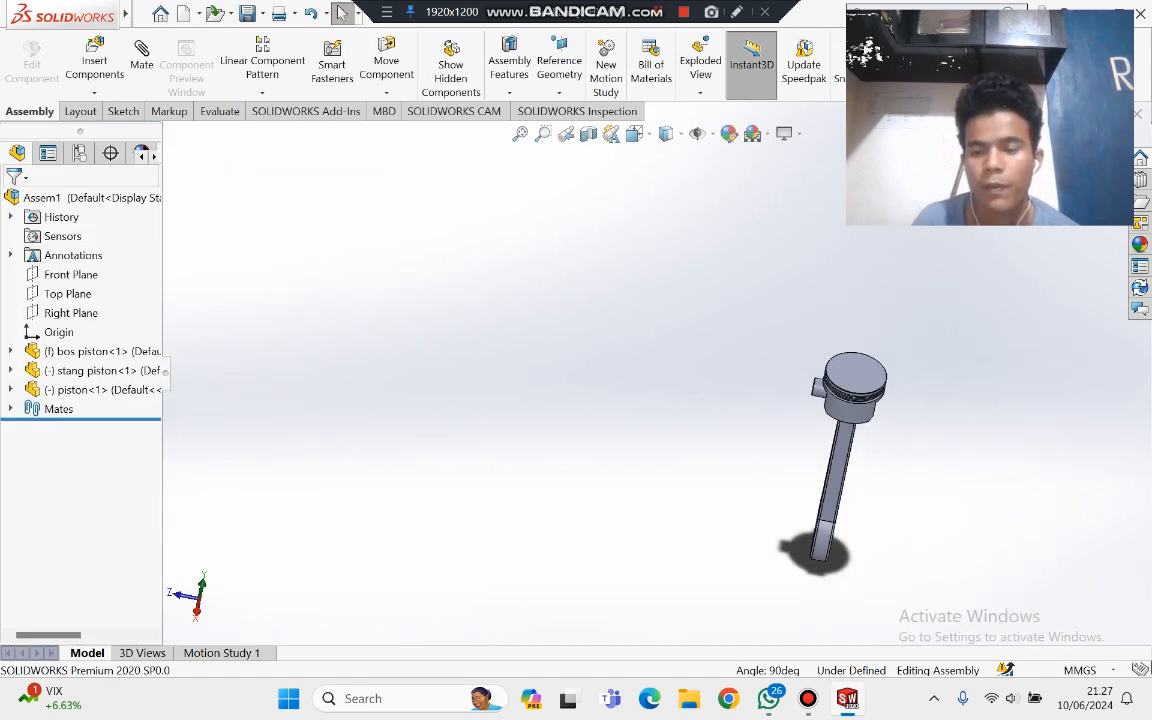
# Step: Examine the assembled piston, pin and connecting rod from the side and the front
pyautogui.scroll(-3, 890, 404)
pyautogui.click(661, 356)
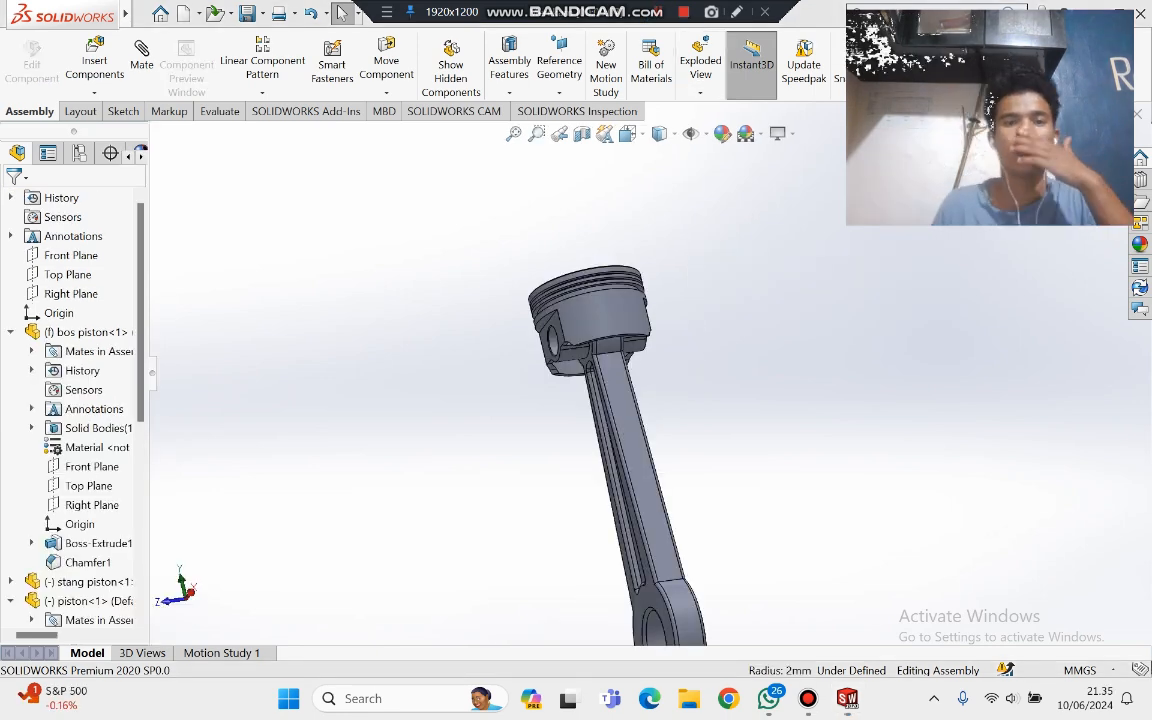
pyautogui.scroll(1, 673, 436)
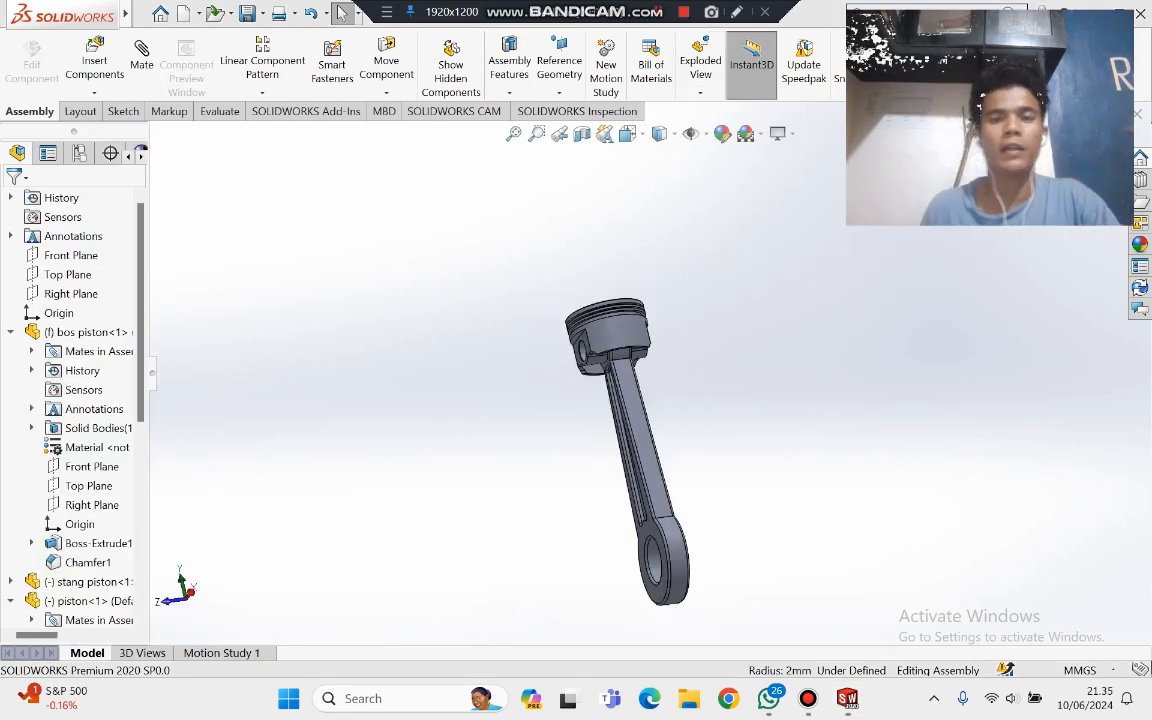
pyautogui.scroll(-1, 940, 592)
pyautogui.moveTo(620, 420); pyautogui.dragTo(810, 384, button='middle')
pyautogui.scroll(5, 645, 378)
pyautogui.moveTo(805, 550); pyautogui.dragTo(585, 526, button='middle')
pyautogui.scroll(-3, 585, 526)
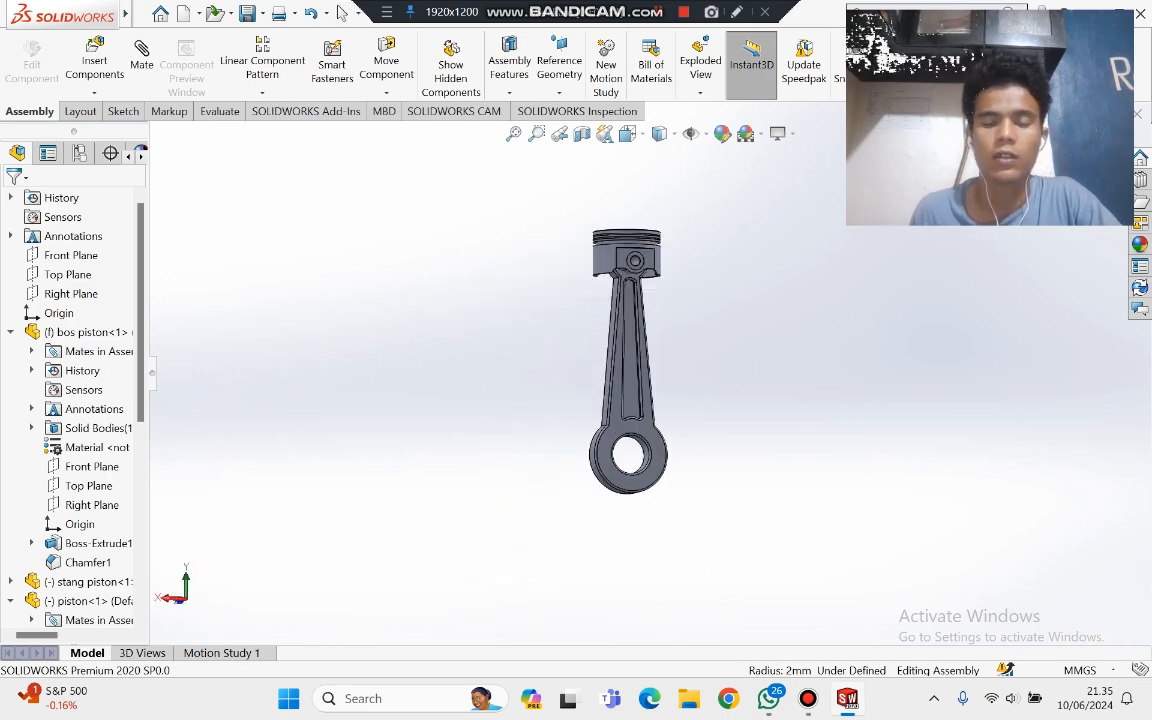
pyautogui.scroll(-2, 618, 365)
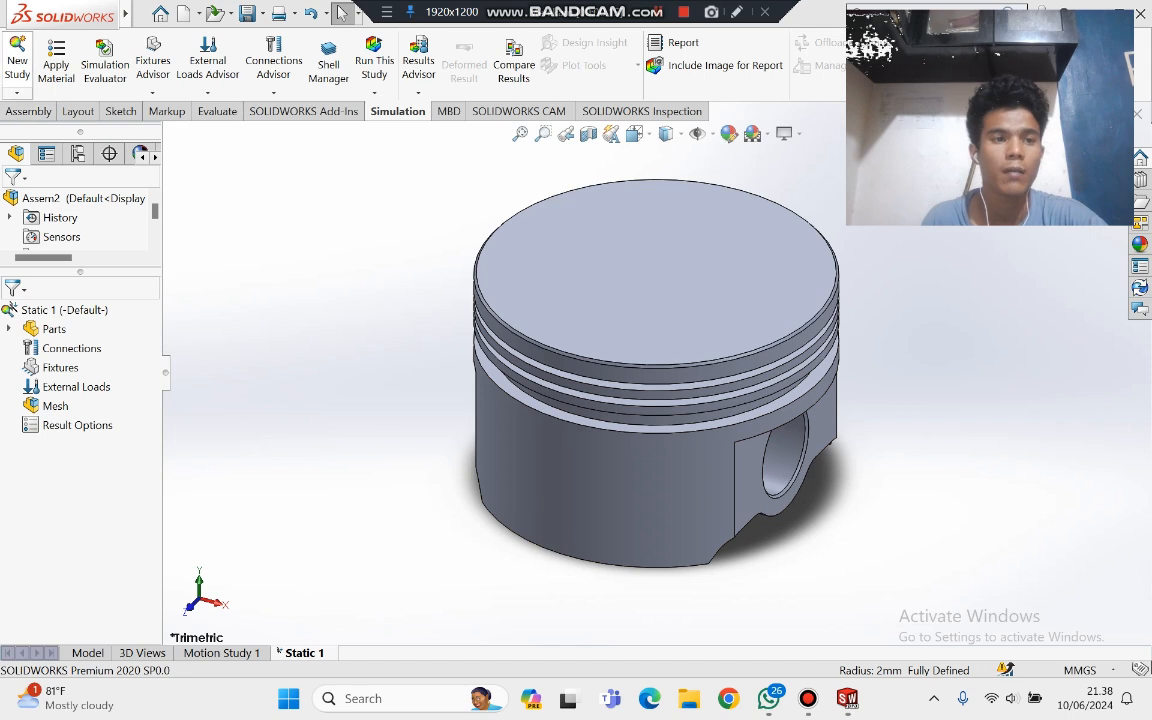
# Step: Create a new Static simulation study for the piston assembly with the default name
pyautogui.click(17, 60)
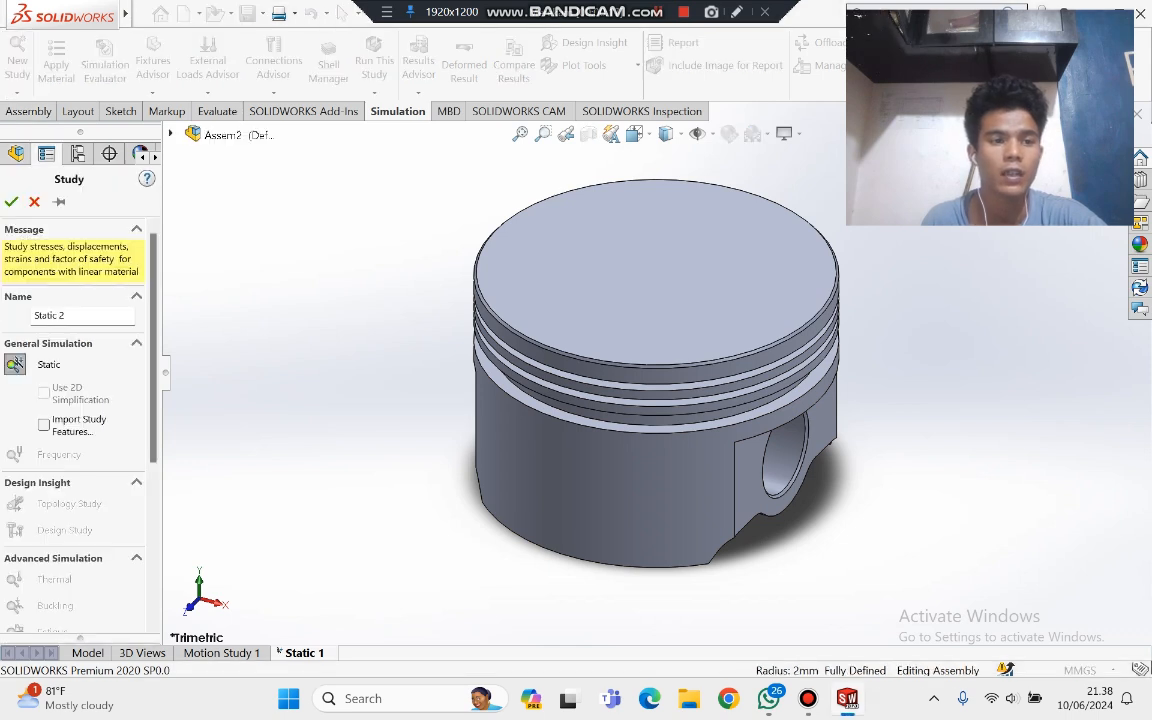
pyautogui.click(11, 201)
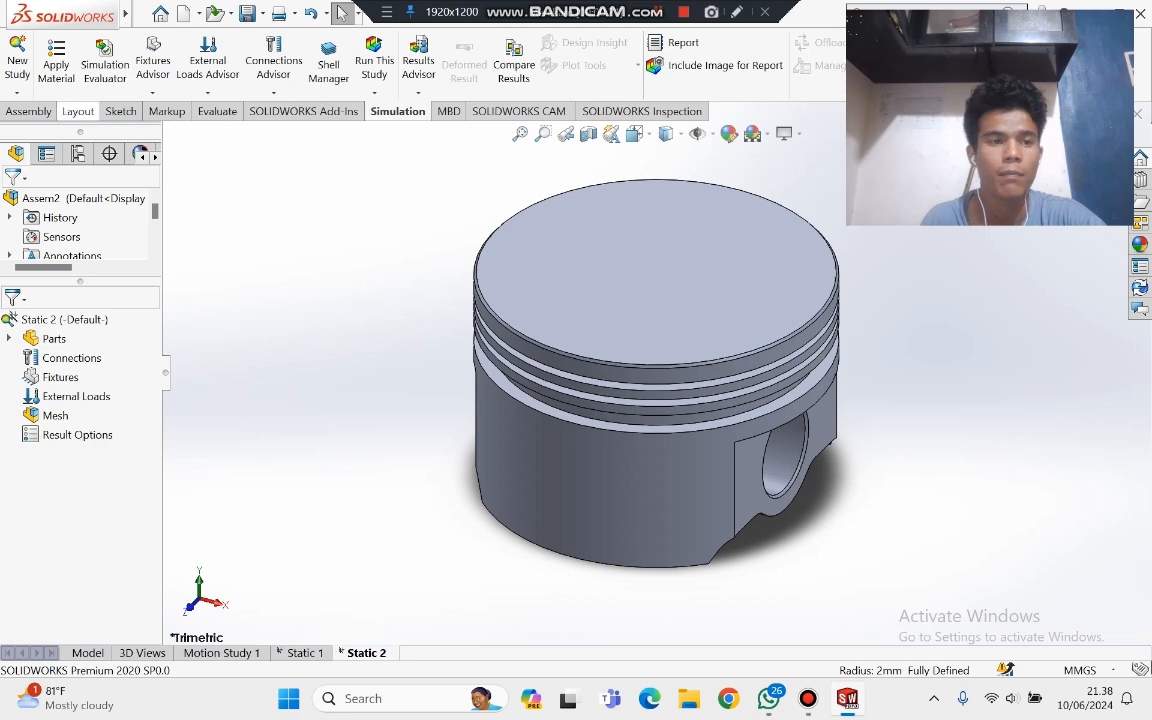
# Step: Apply the aluminium alloy 7075-T6, Plate (SS) as the piston's material in the static study
pyautogui.click(56, 65)
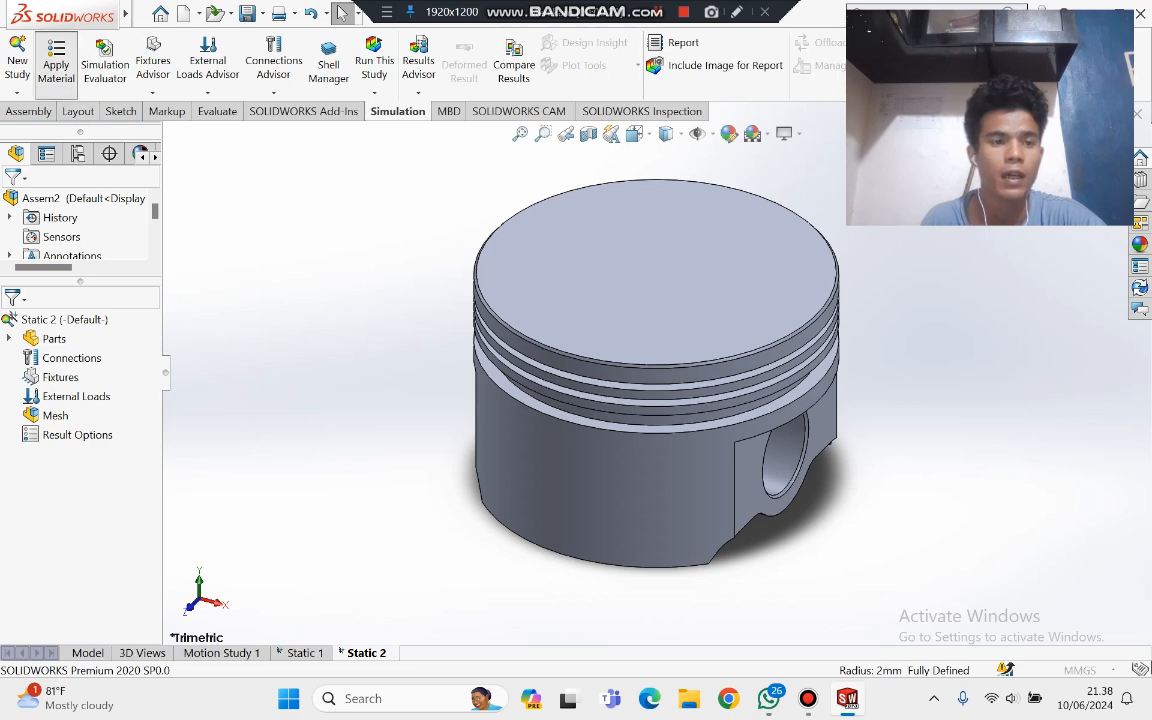
pyautogui.scroll(-9, 140, 300)
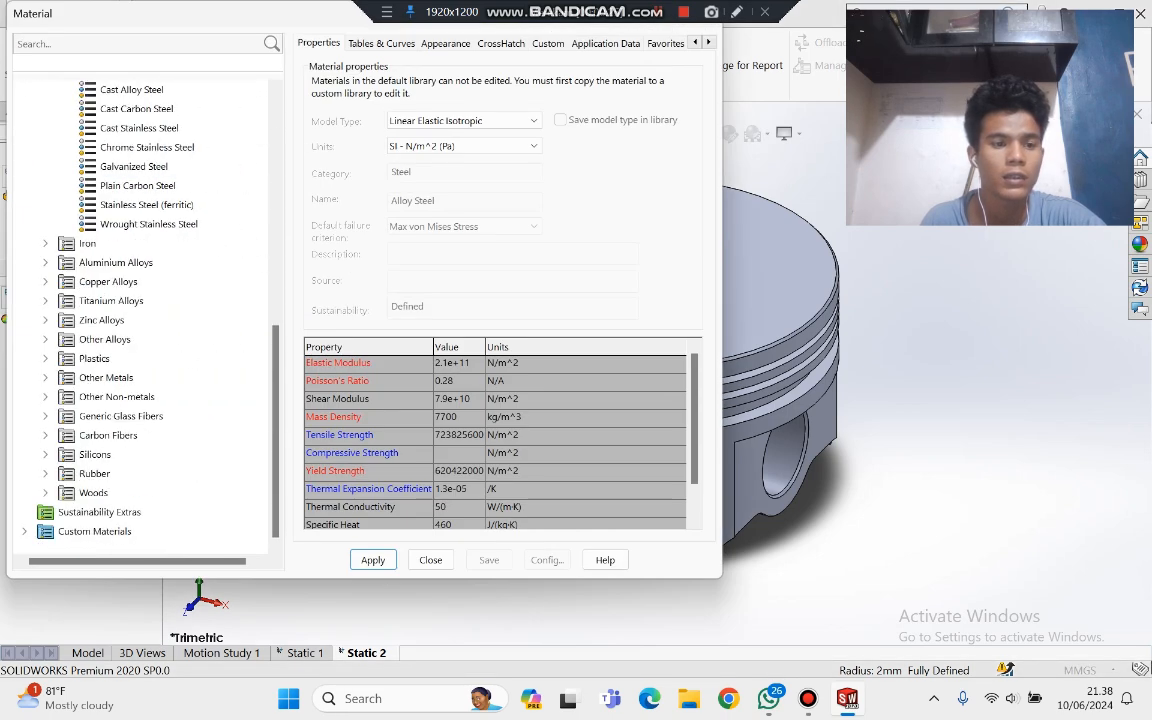
pyautogui.click(118, 263)
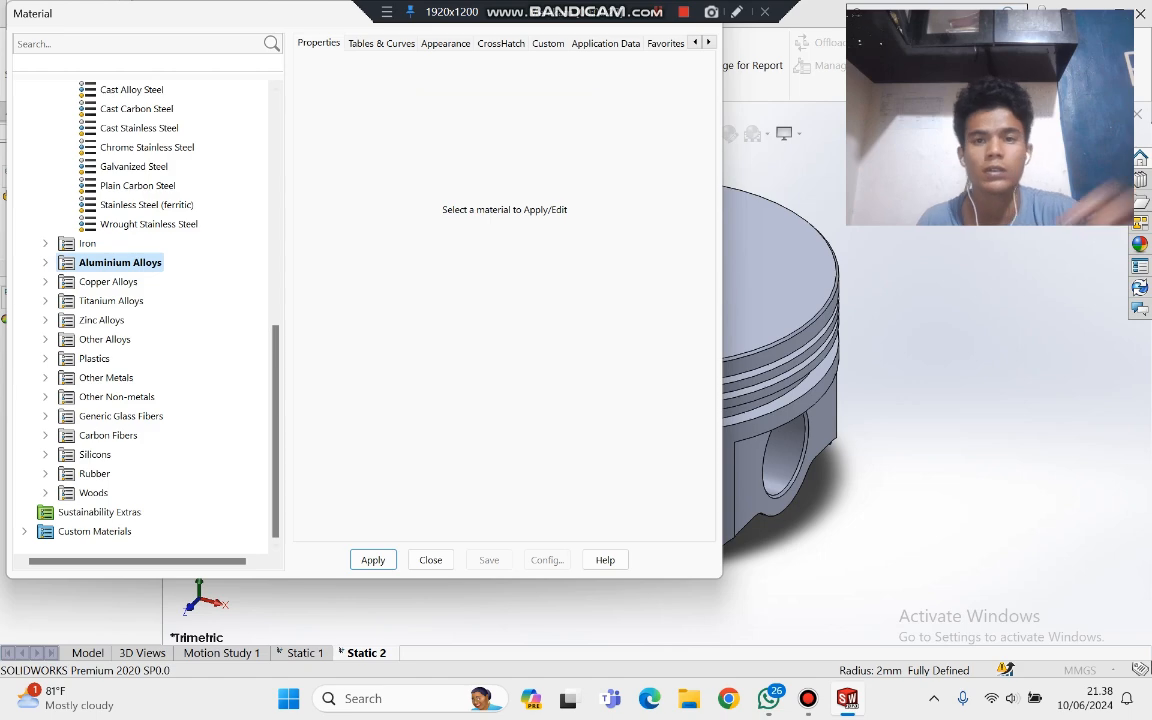
pyautogui.doubleClick(118, 263)
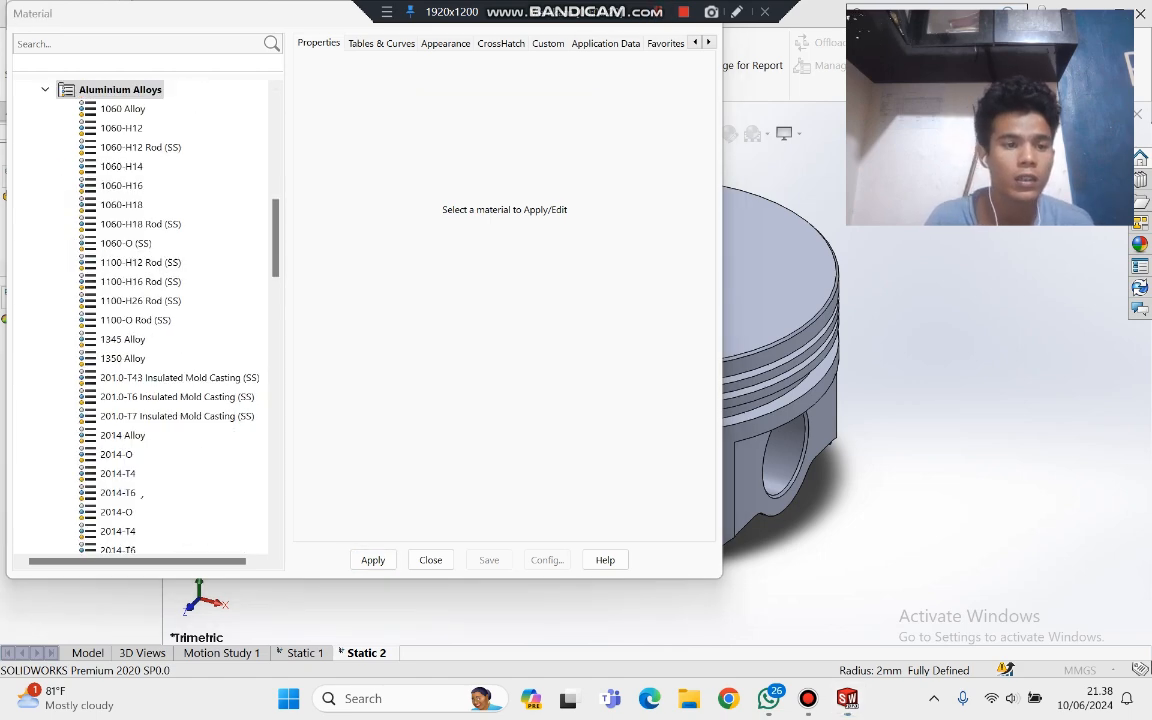
pyautogui.scroll(-3, 118, 263)
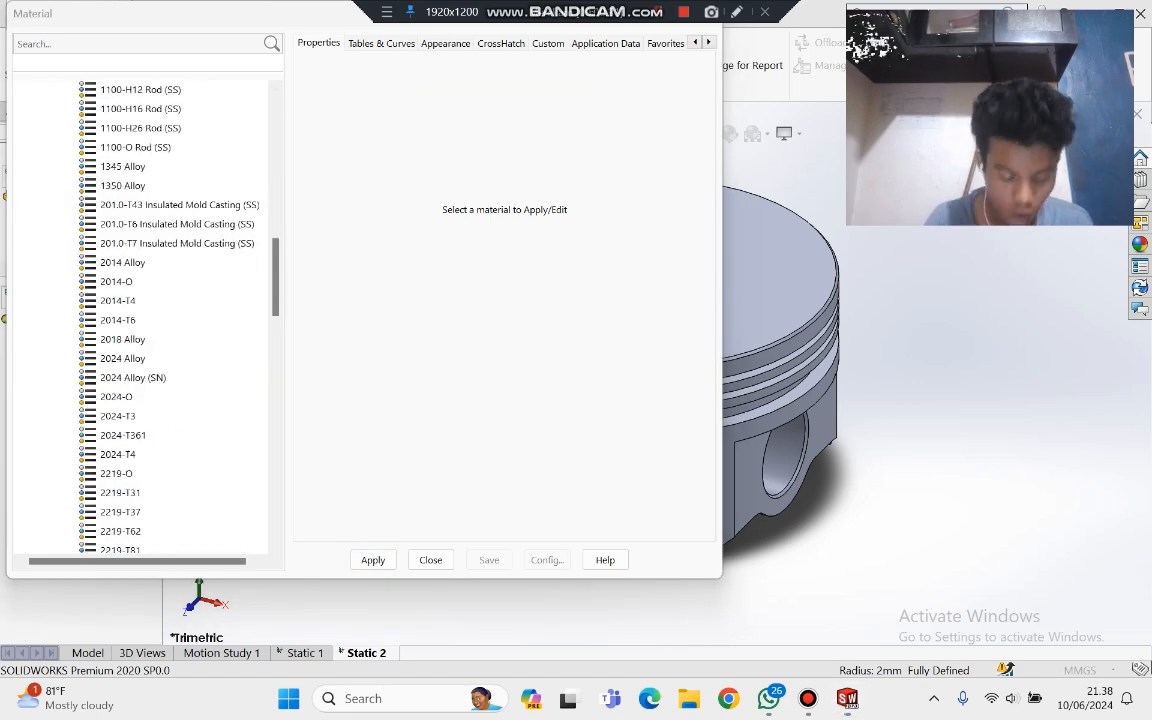
pyautogui.scroll(-20, 140, 310)
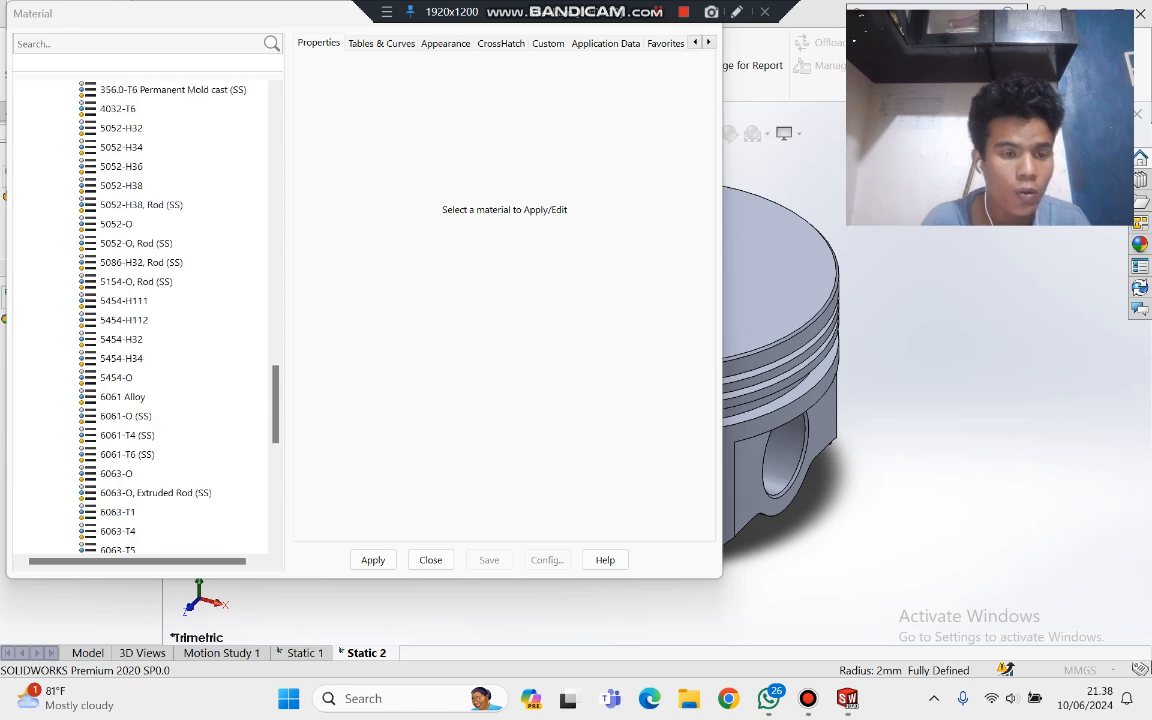
pyautogui.scroll(-1, 140, 310)
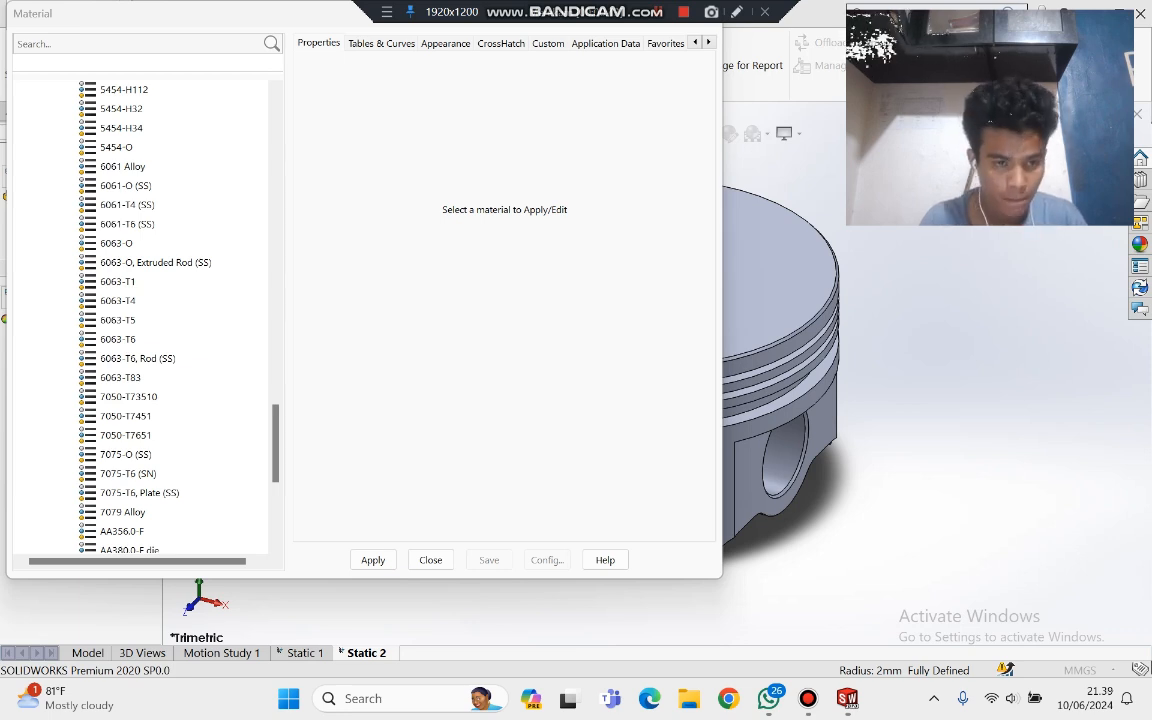
pyautogui.scroll(-1, 140, 320)
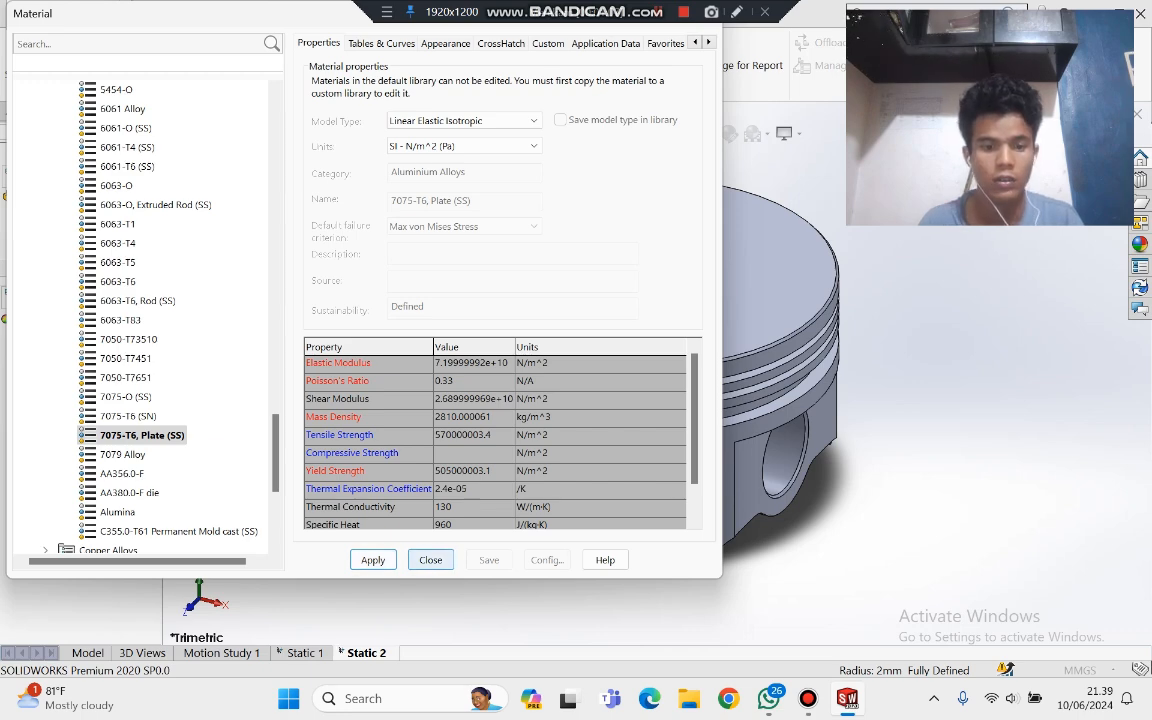
pyautogui.click(430, 560)
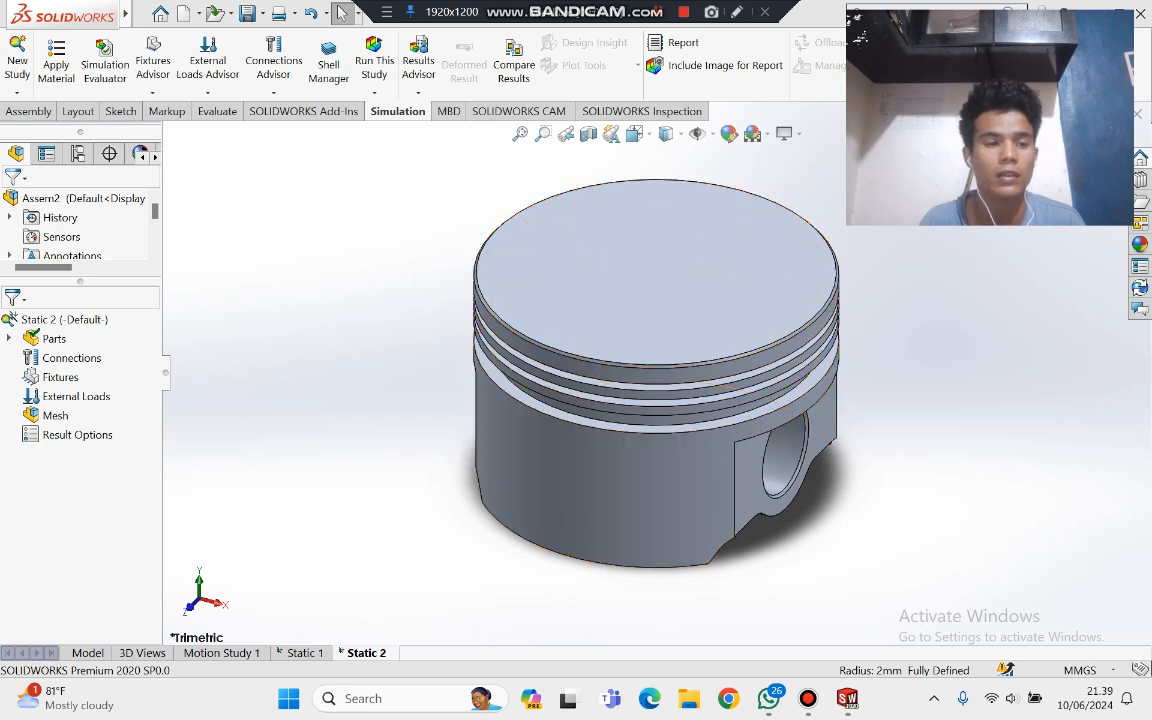
# Step: Apply a Fixed Geometry fixture to the two cylindrical pin-bore faces of the piston
pyautogui.rightClick(60, 377)
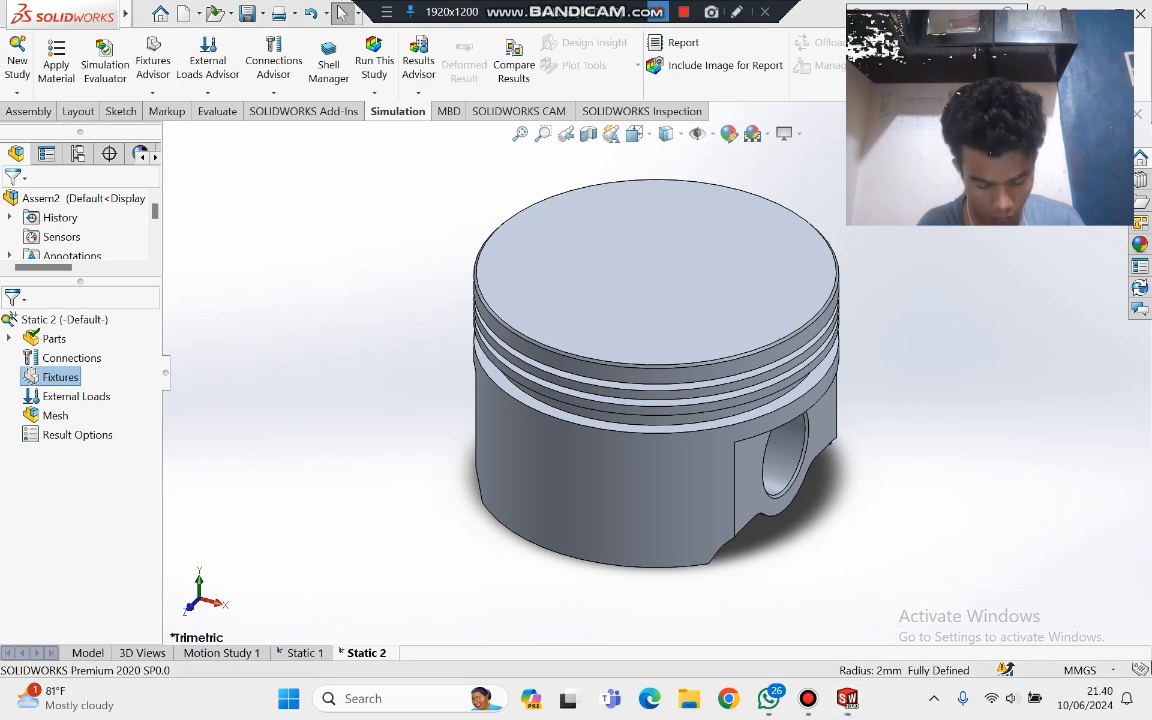
pyautogui.rightClick(66, 376)
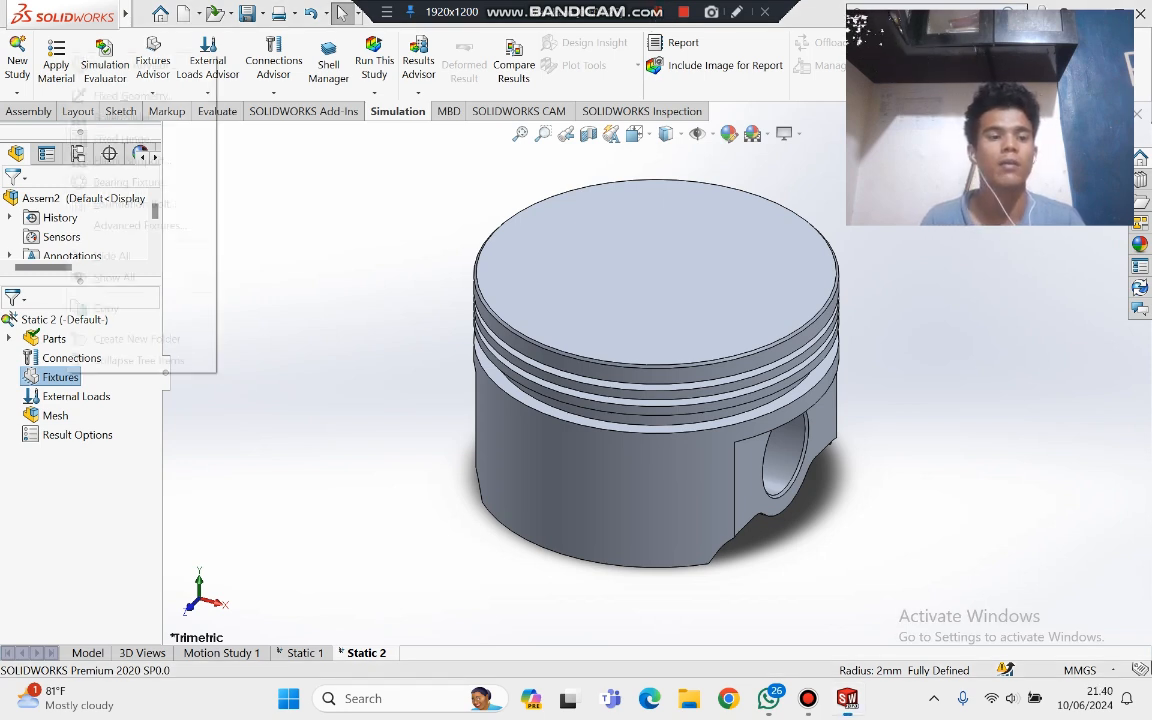
pyautogui.click(134, 96)
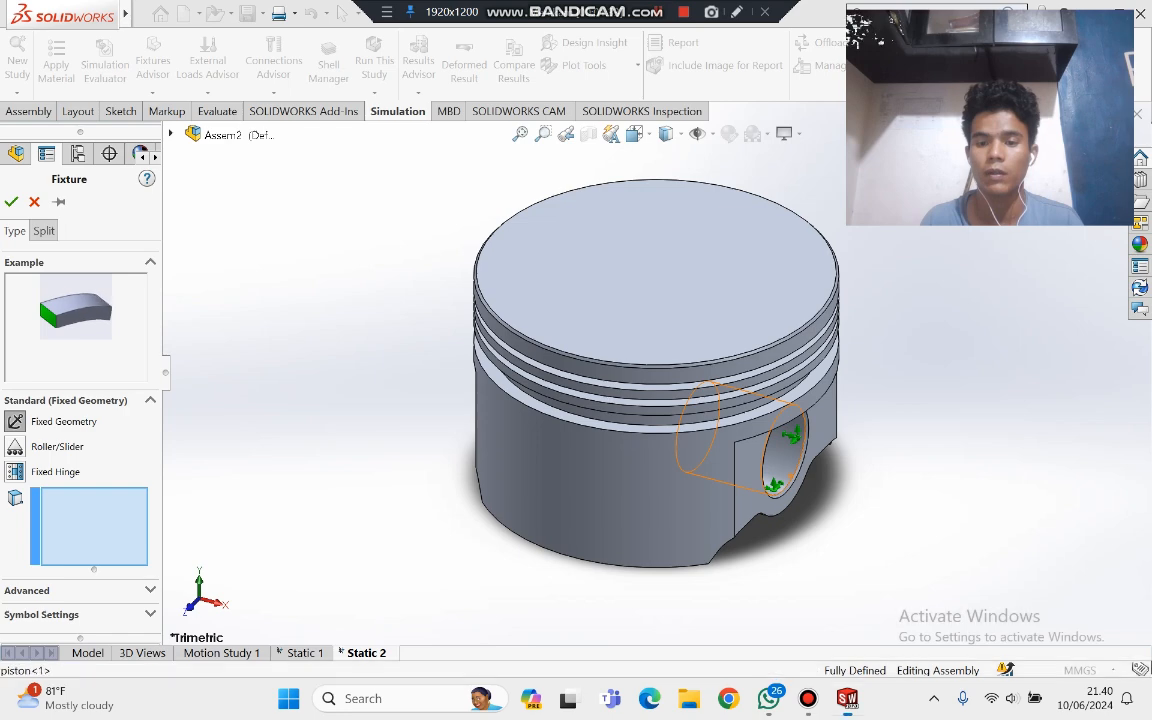
pyautogui.click(772, 462)
pyautogui.moveTo(520, 440); pyautogui.dragTo(620, 520, button='middle')
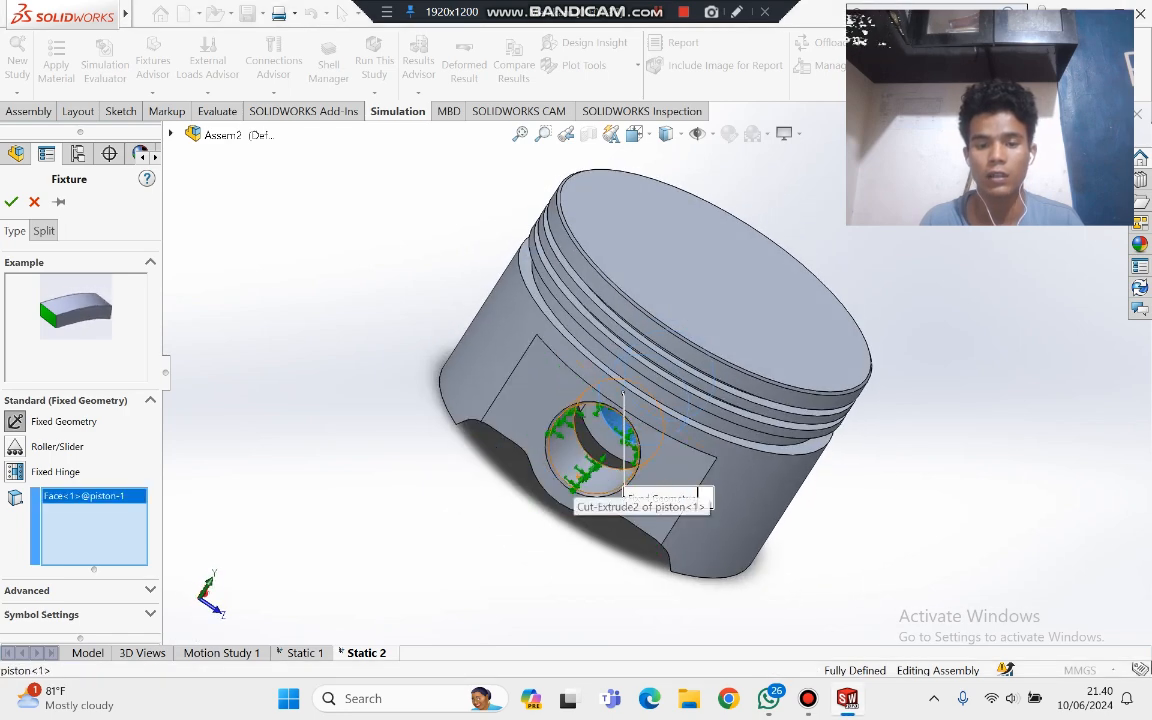
pyautogui.click(592, 478)
pyautogui.moveTo(592, 478); pyautogui.dragTo(628, 410, button='middle')
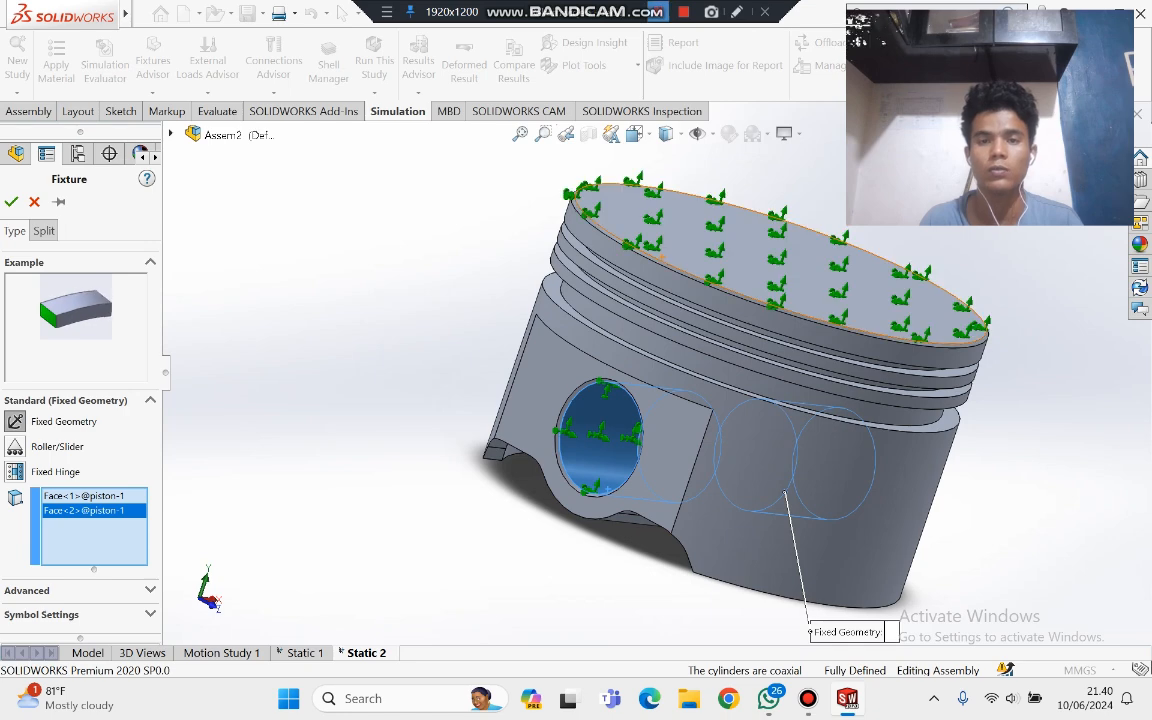
pyautogui.scroll(2, 685, 280)
pyautogui.click(11, 202)
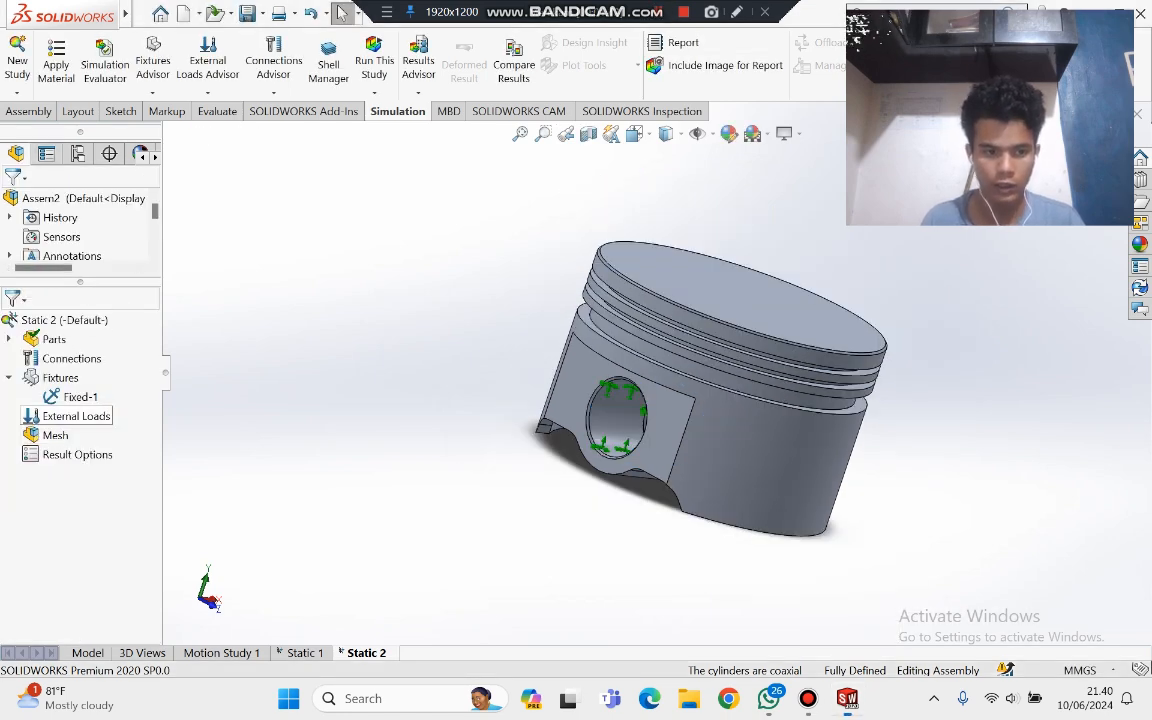
# Step: Start a pressure load normal to the selected face and choose the piston's flat crown face
pyautogui.rightClick(78, 416)
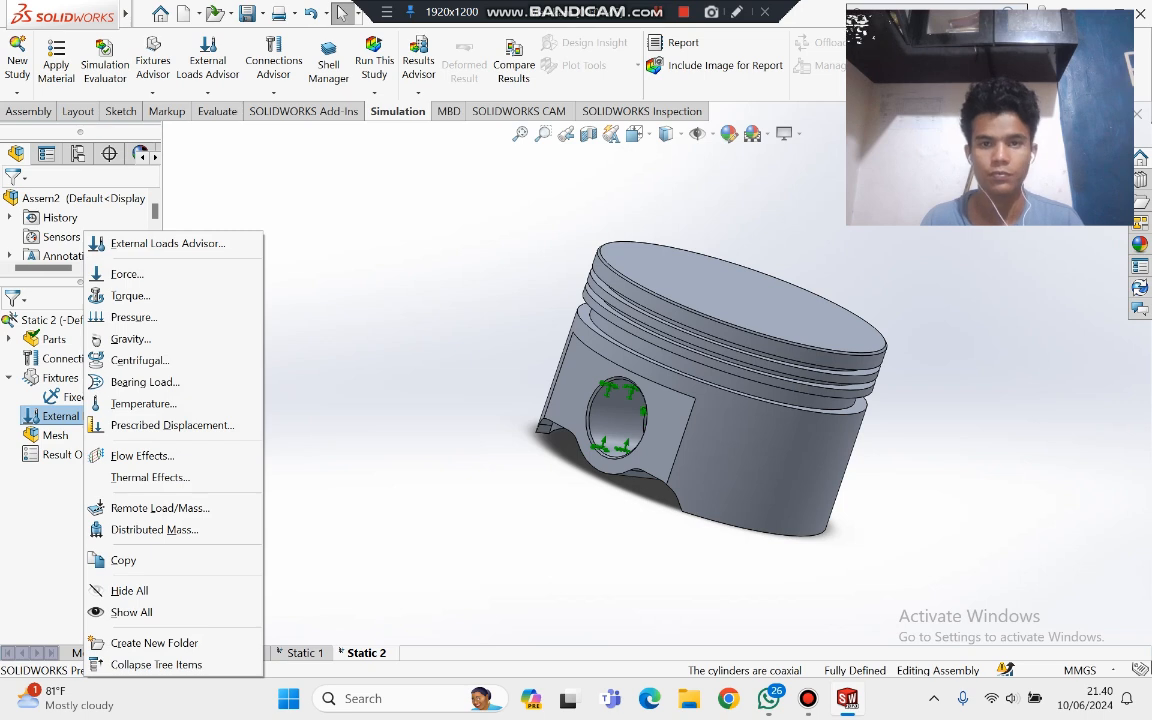
pyautogui.click(657, 12)
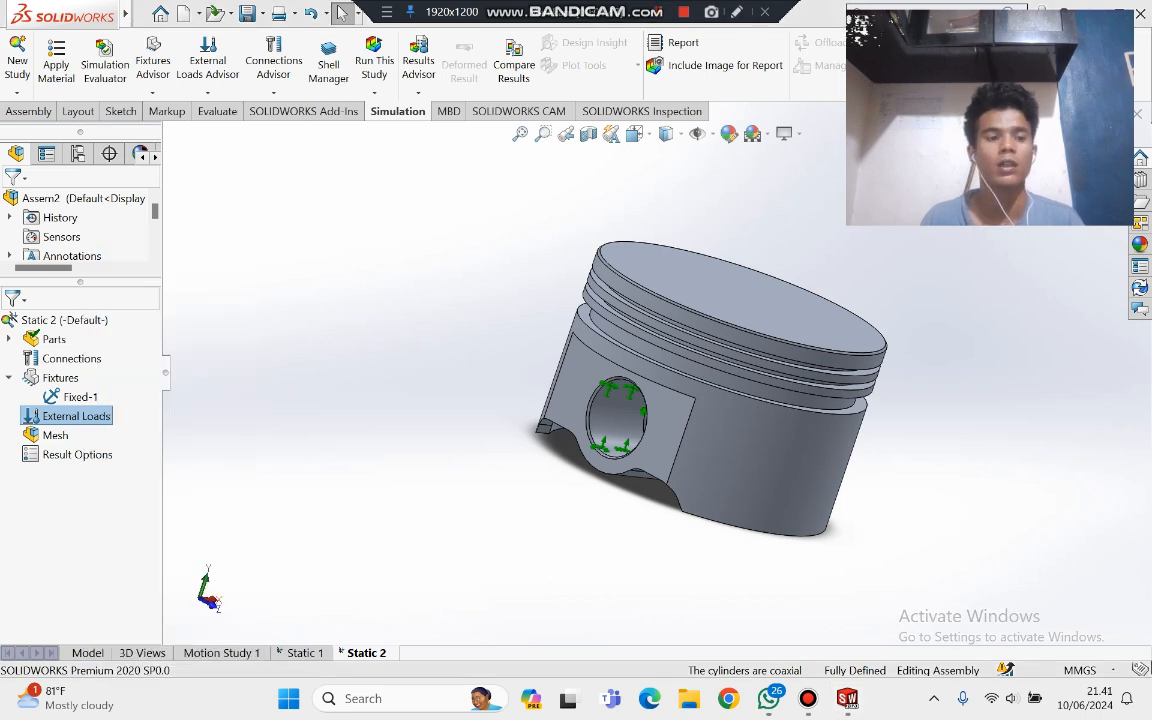
pyautogui.rightClick(79, 417)
pyautogui.click(129, 318)
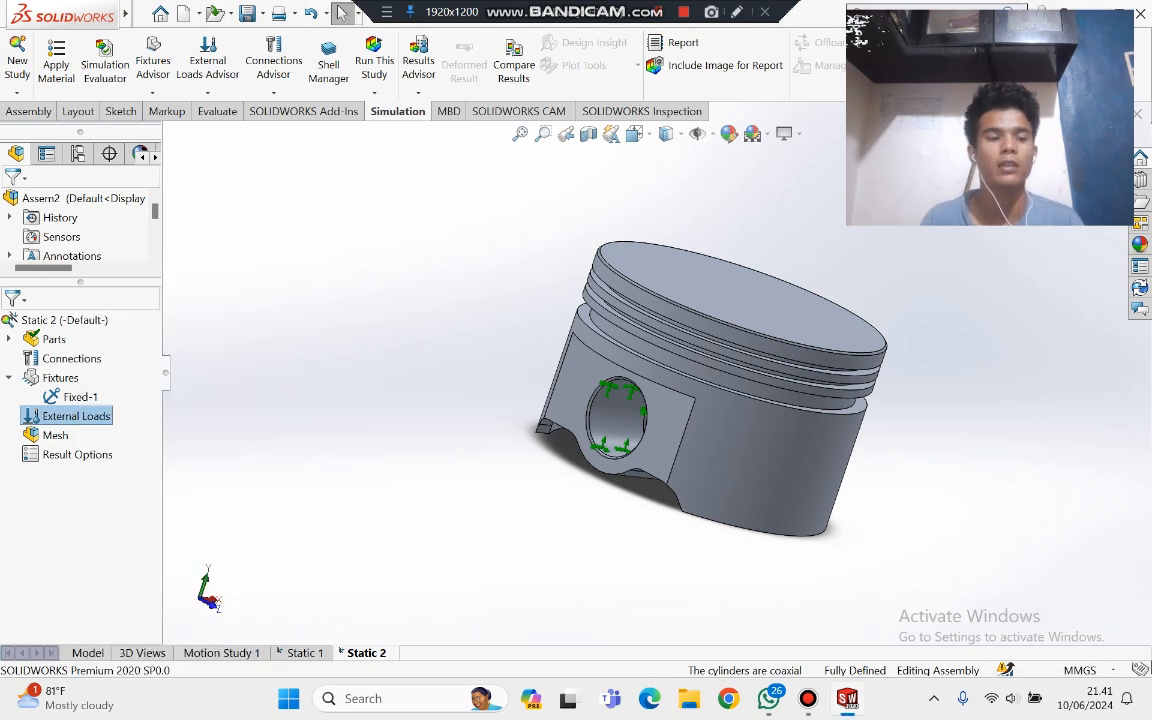
pyautogui.rightClick(72, 416)
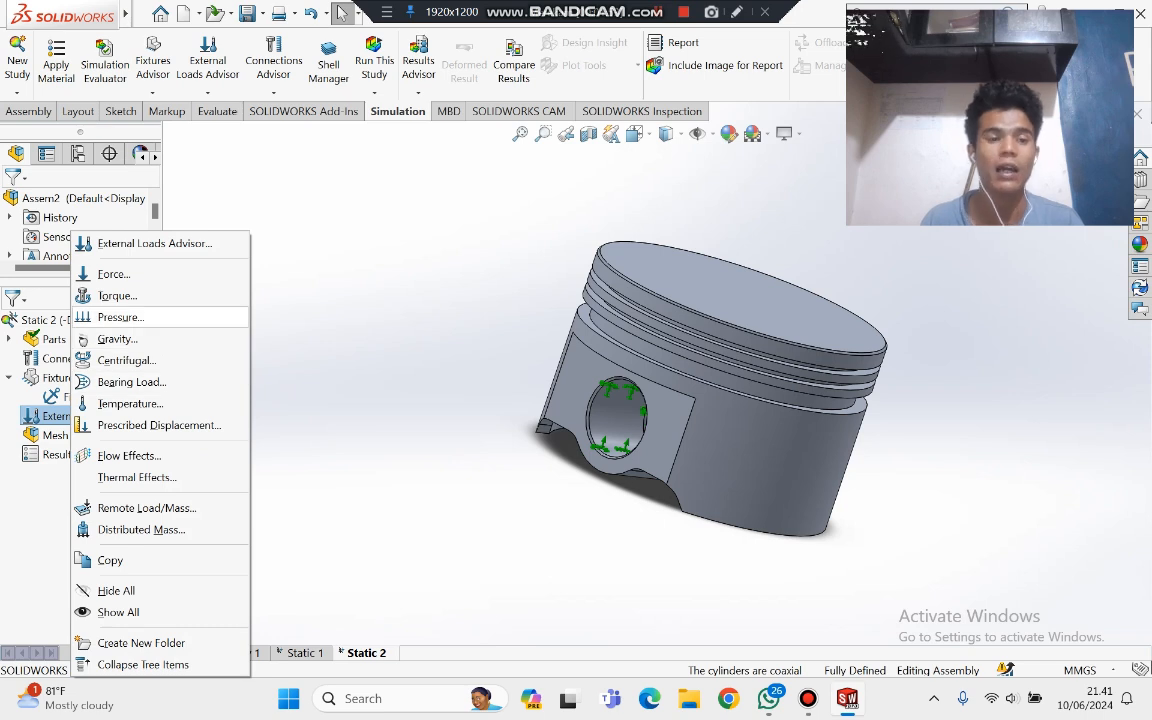
pyautogui.click(120, 317)
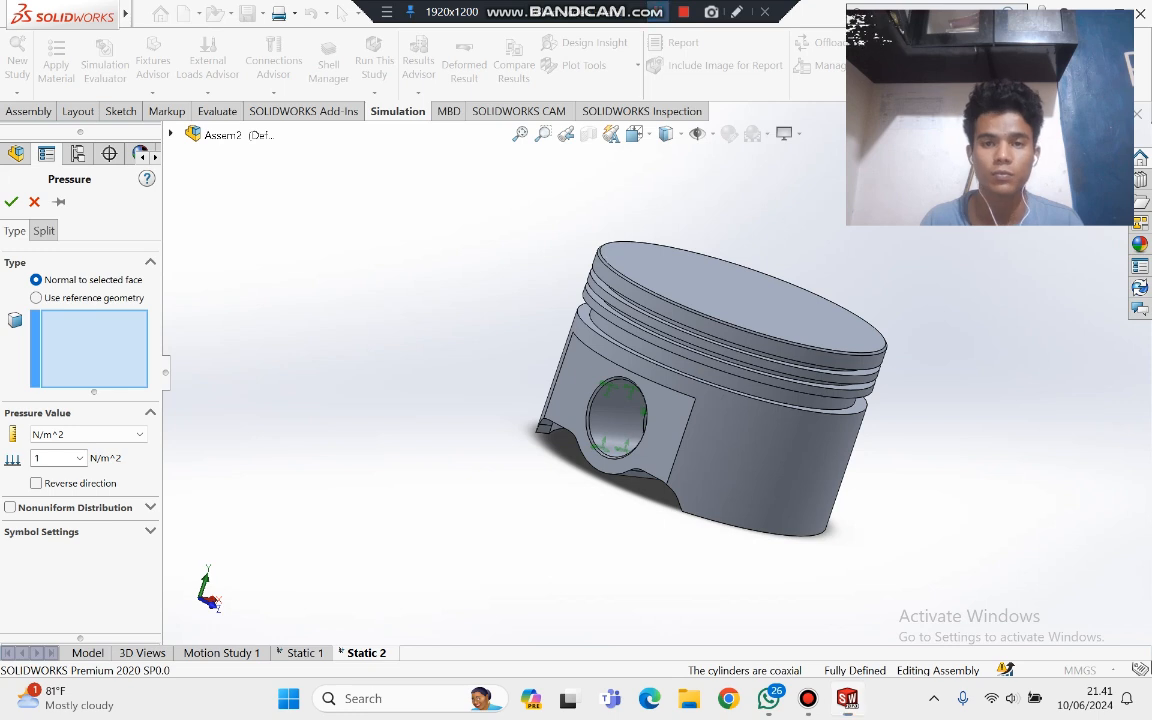
pyautogui.click(742, 297)
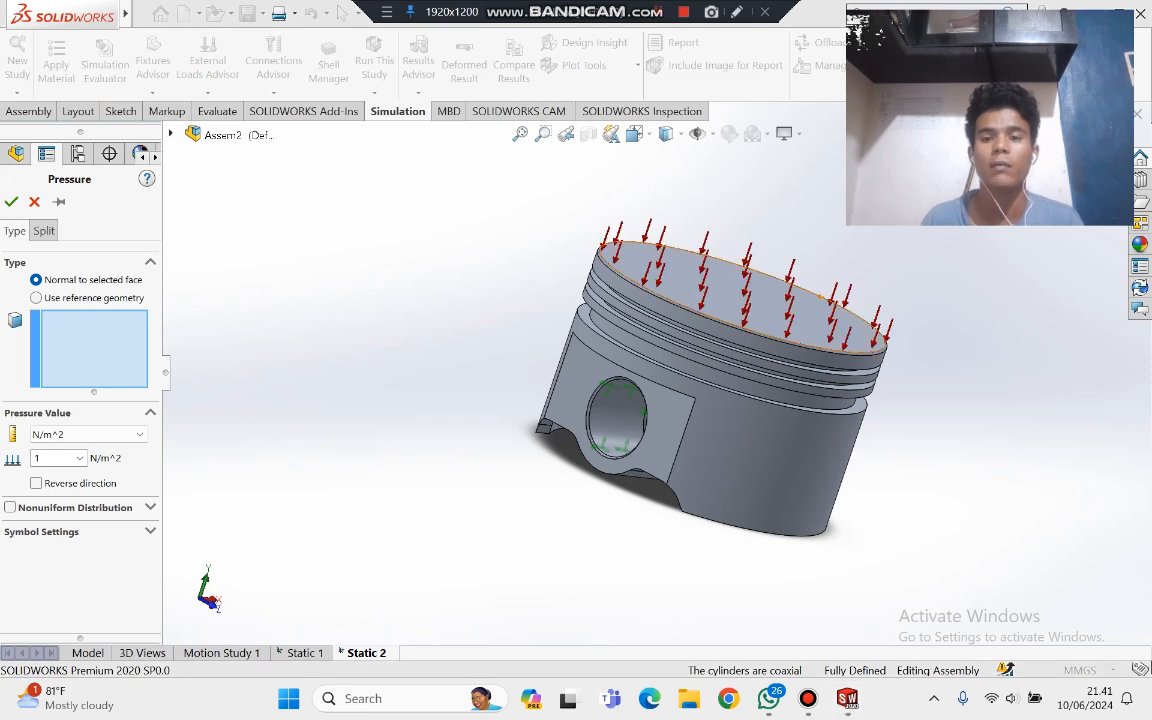
pyautogui.click(790, 306)
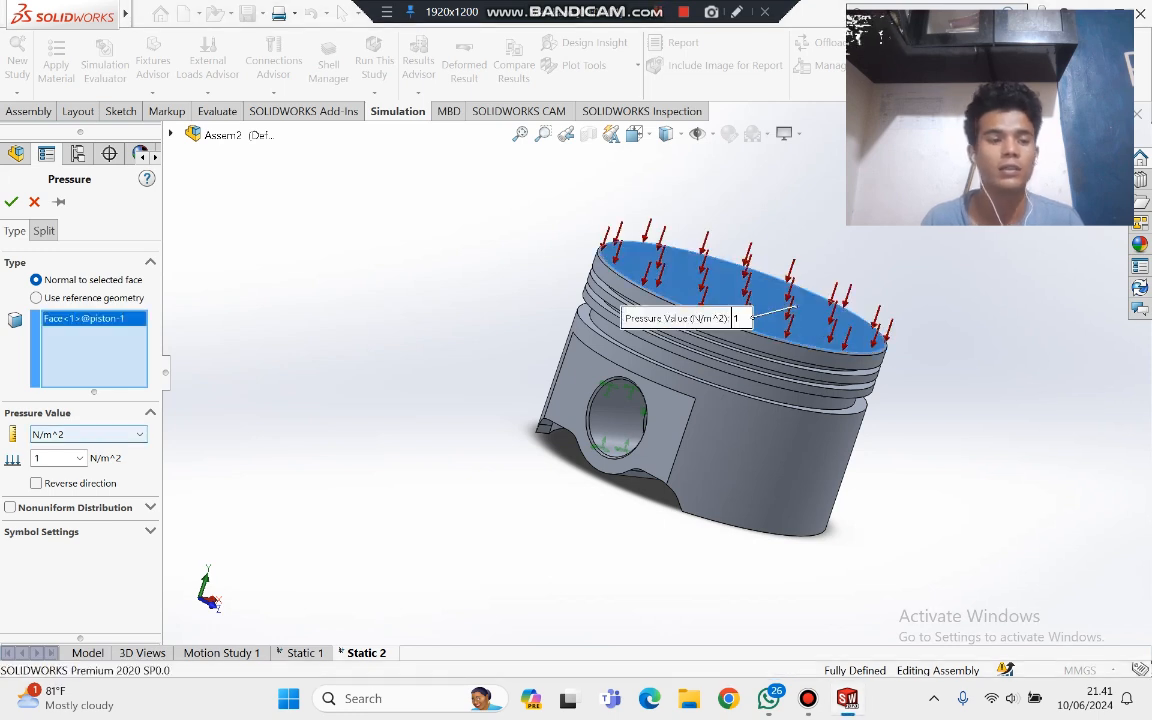
# Step: Set the crown pressure to 1 N/mm^2 (MPa) and accept the load
pyautogui.click(88, 434)
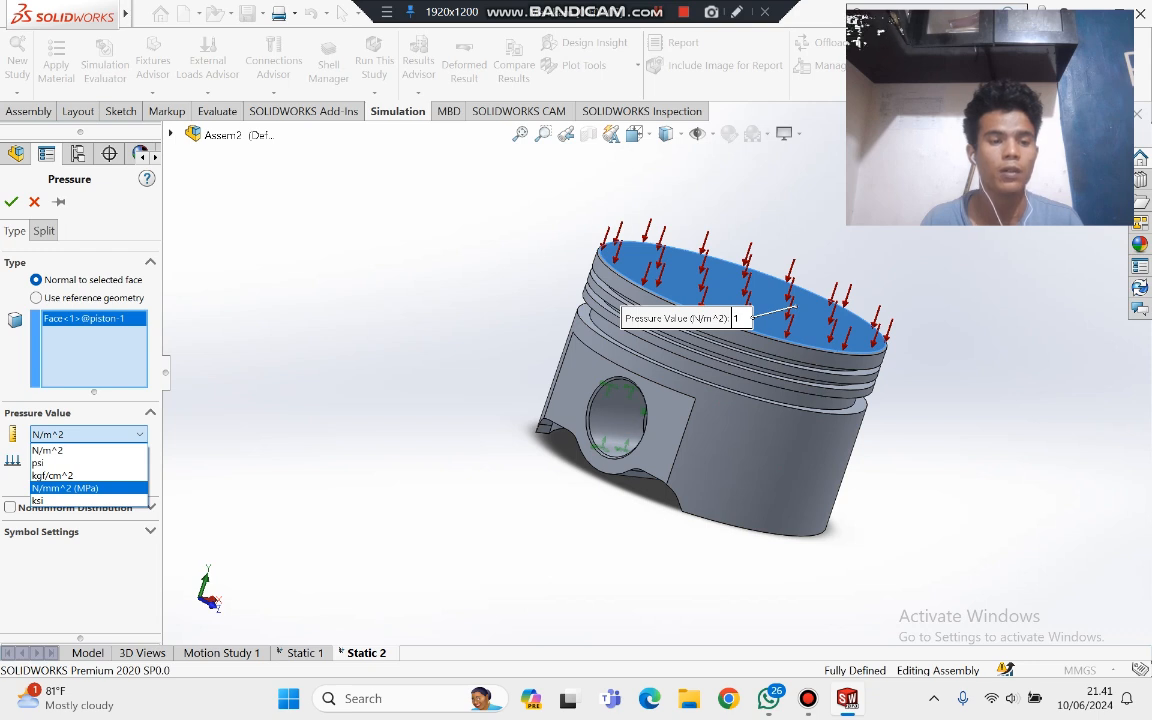
pyautogui.click(65, 487)
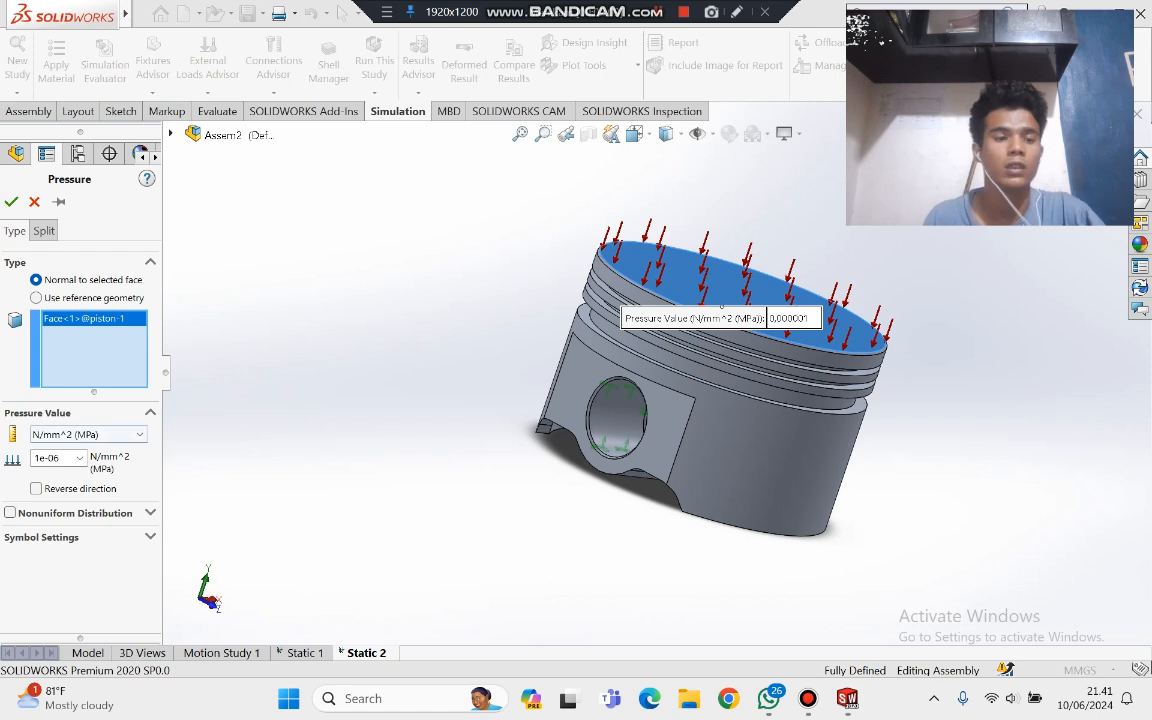
pyautogui.doubleClick(47, 458)
pyautogui.write('1')
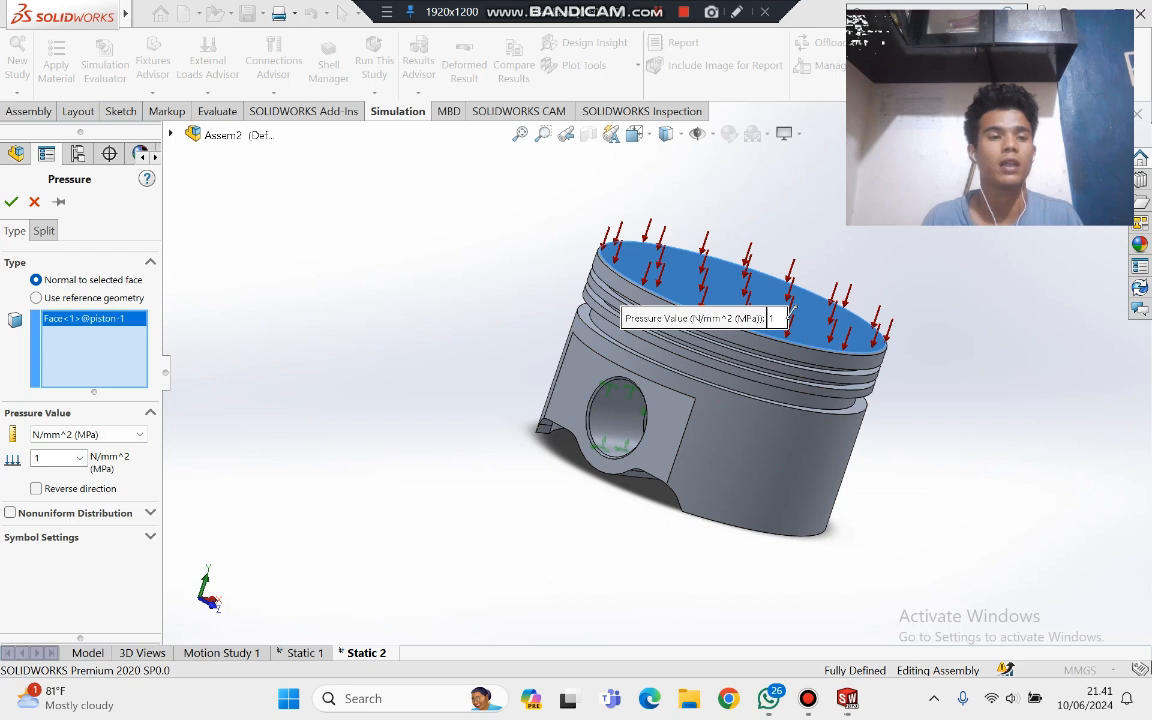
pyautogui.press('Return')
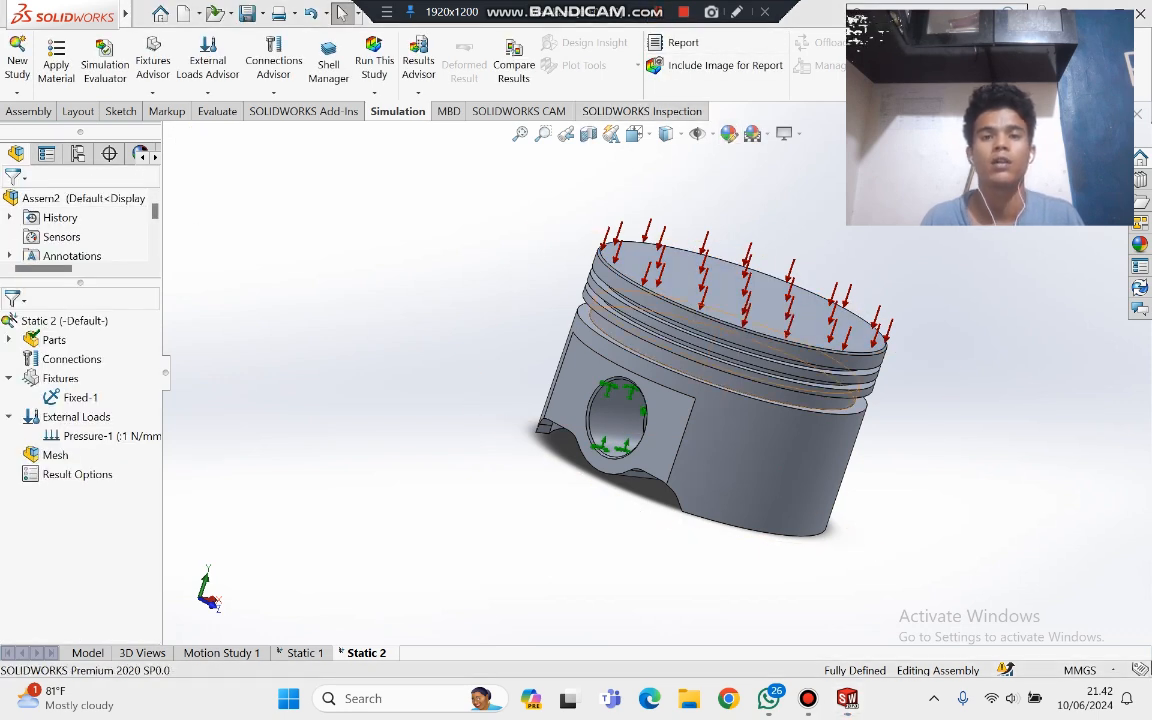
# Step: Mesh the piston with the default mesh density and run the static study
pyautogui.rightClick(46, 452)
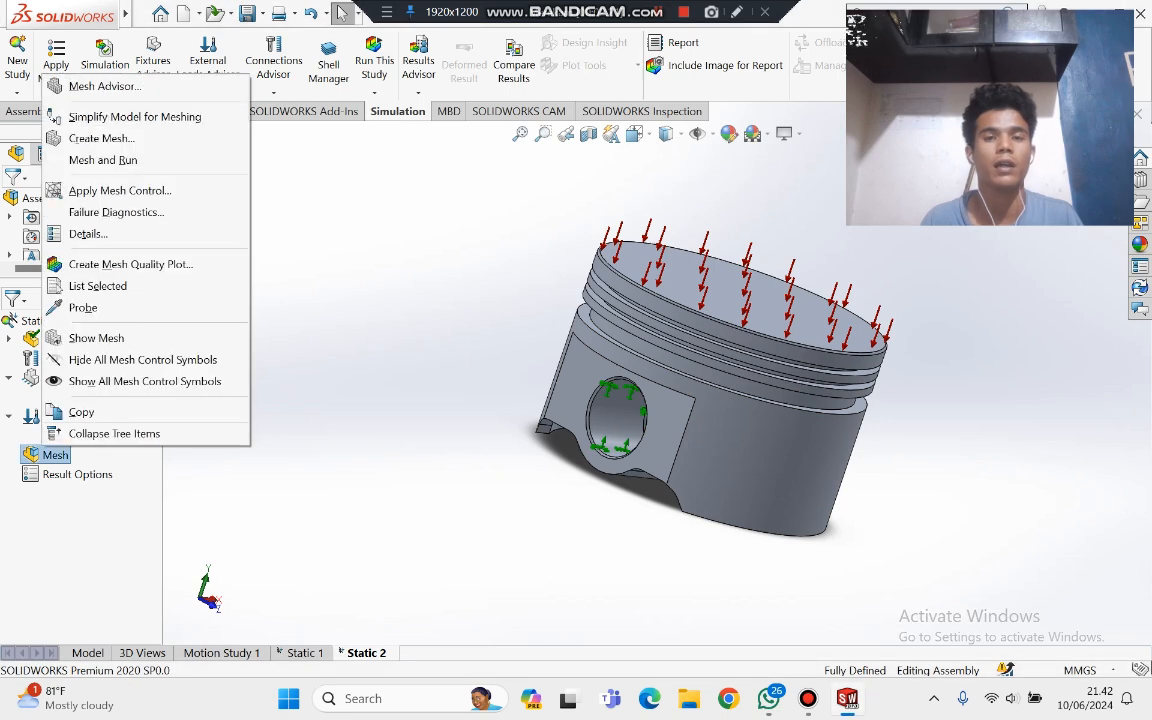
pyautogui.click(101, 139)
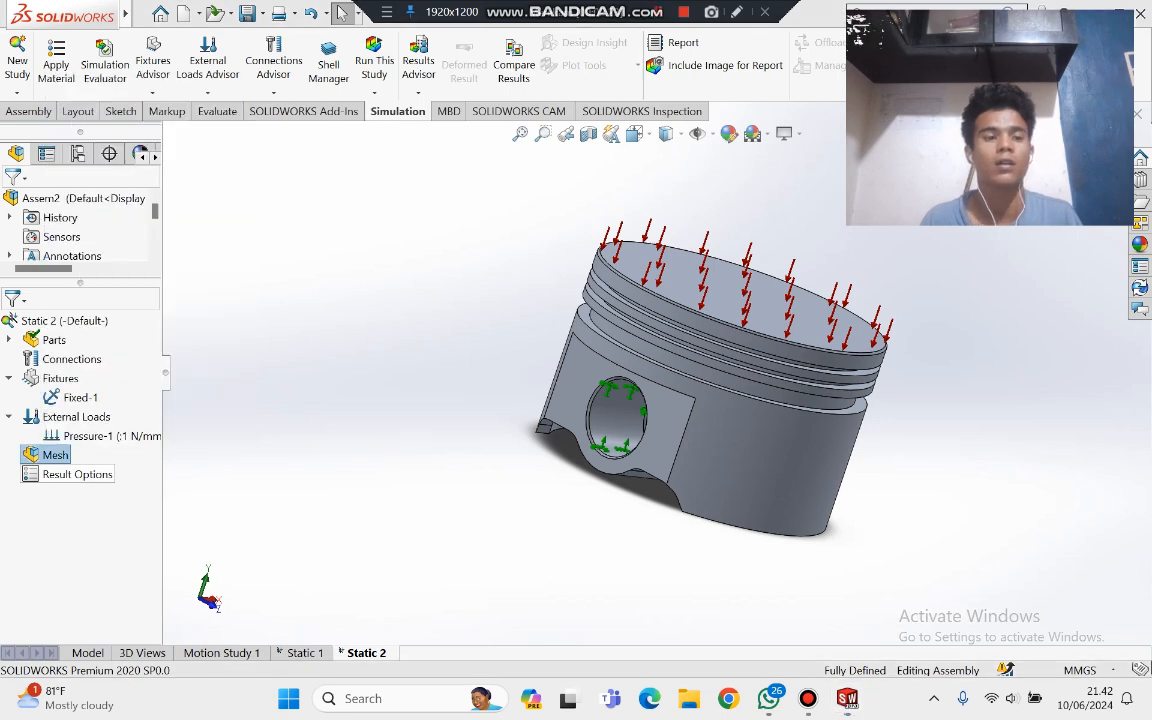
pyautogui.rightClick(47, 455)
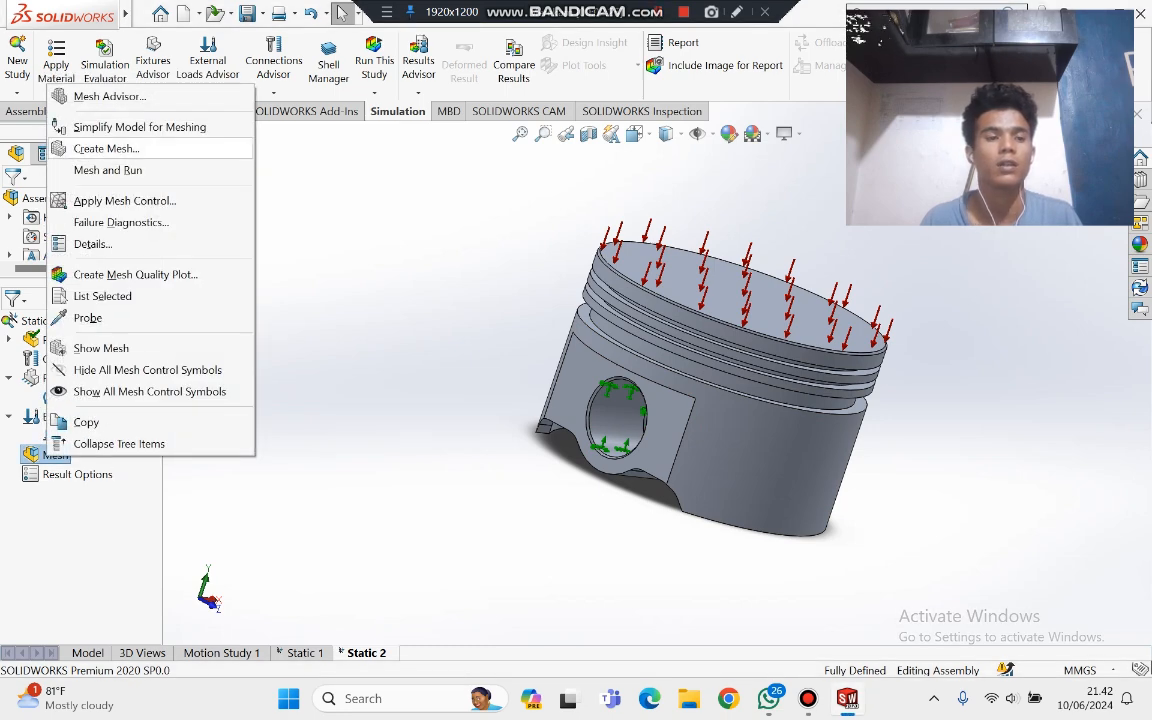
pyautogui.click(105, 148)
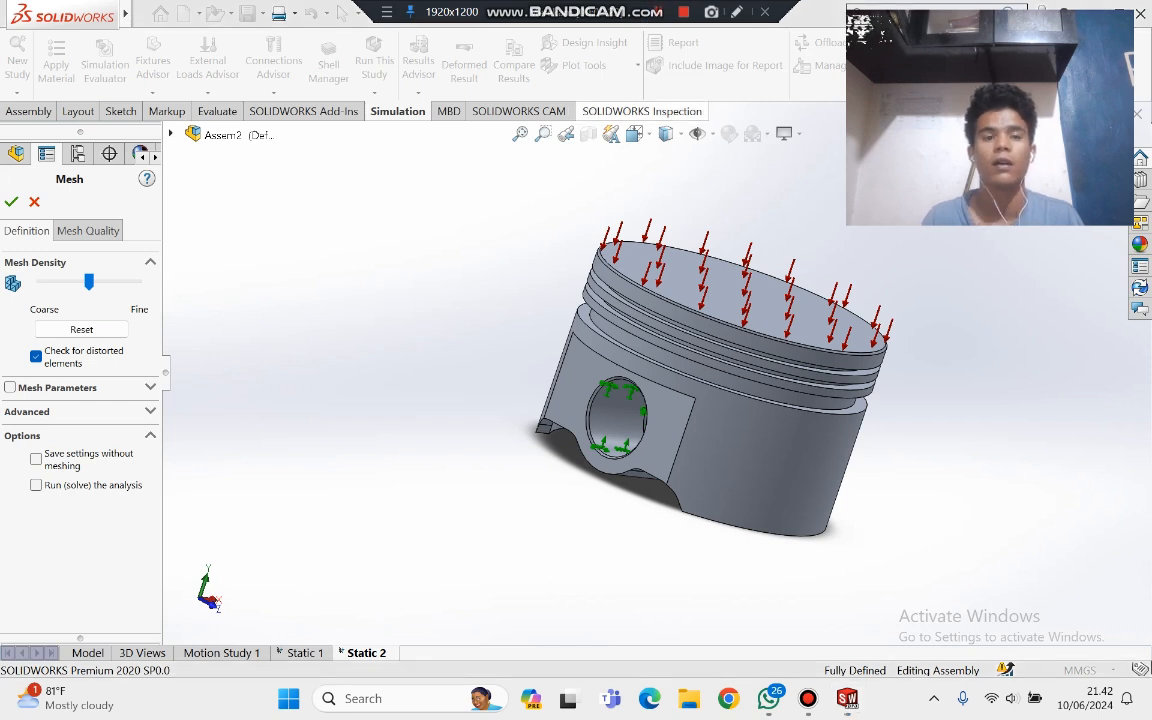
pyautogui.click(11, 202)
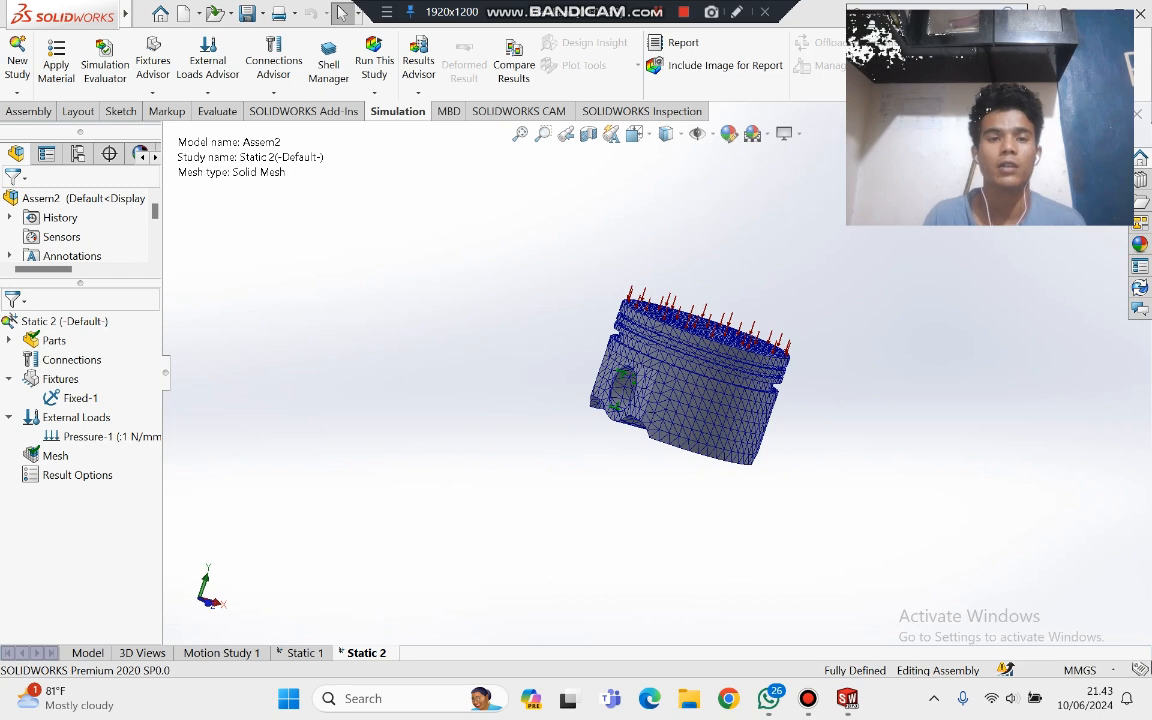
pyautogui.click(374, 62)
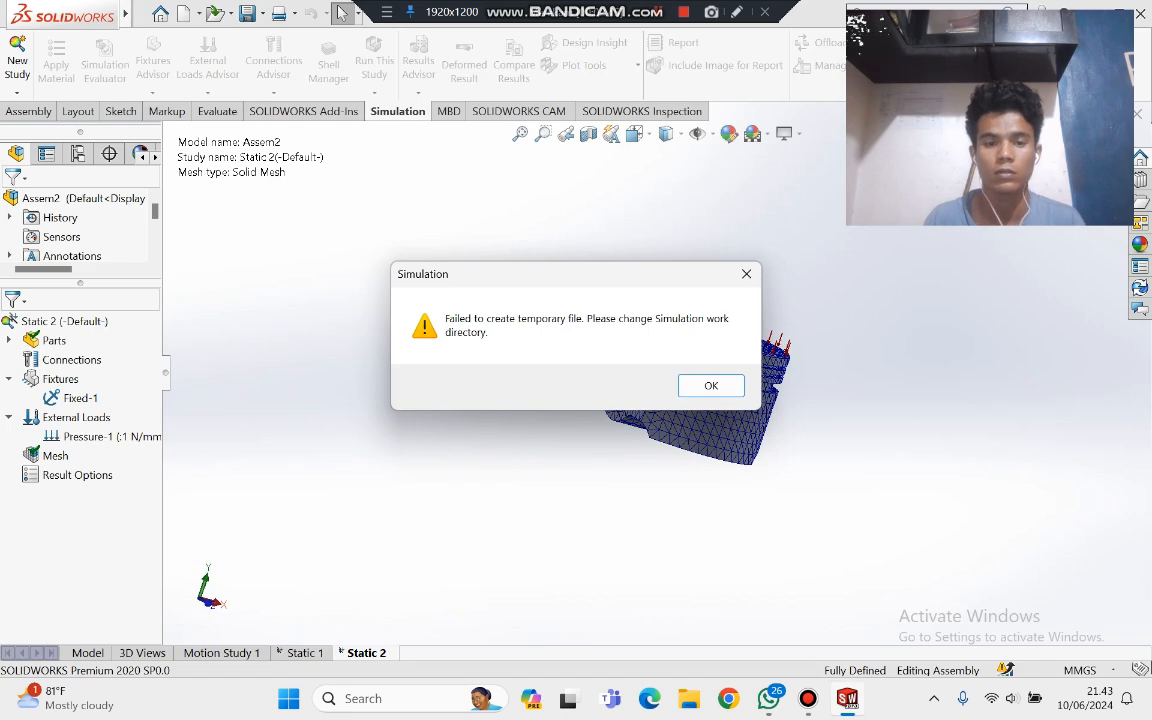
pyautogui.press('Return')
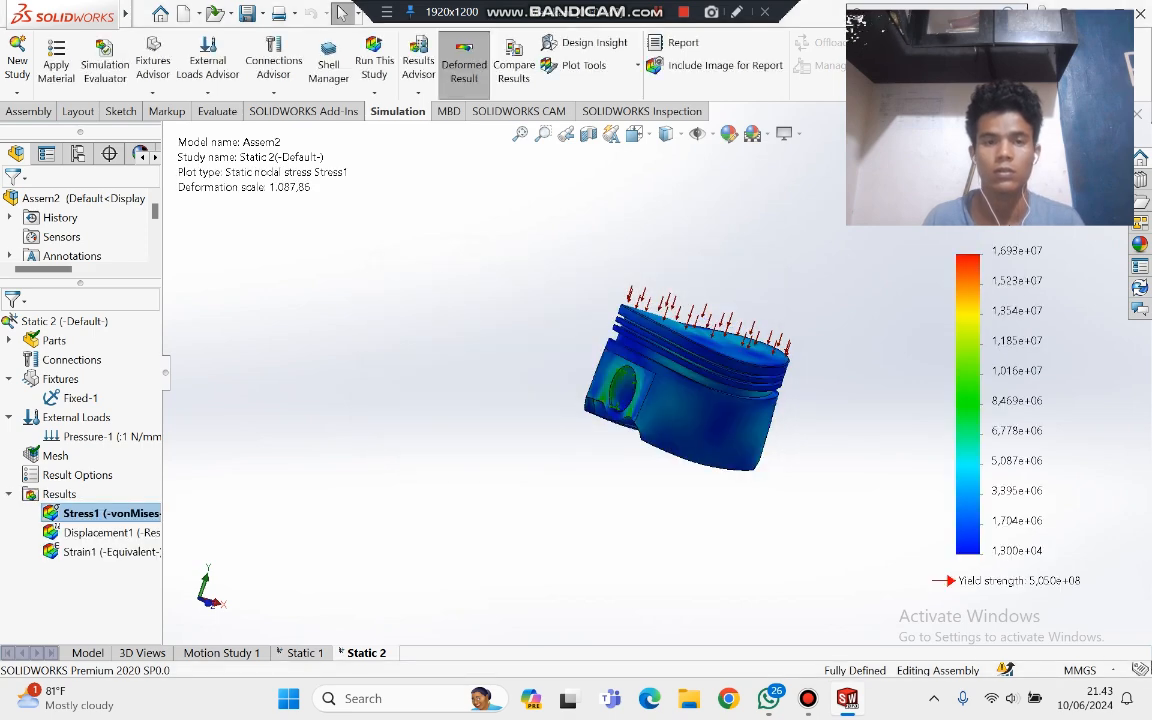
# Step: Examine the von Mises stress plot around the piston's crown, ring grooves, skirt and pin bore
pyautogui.scroll(2, 848, 388)
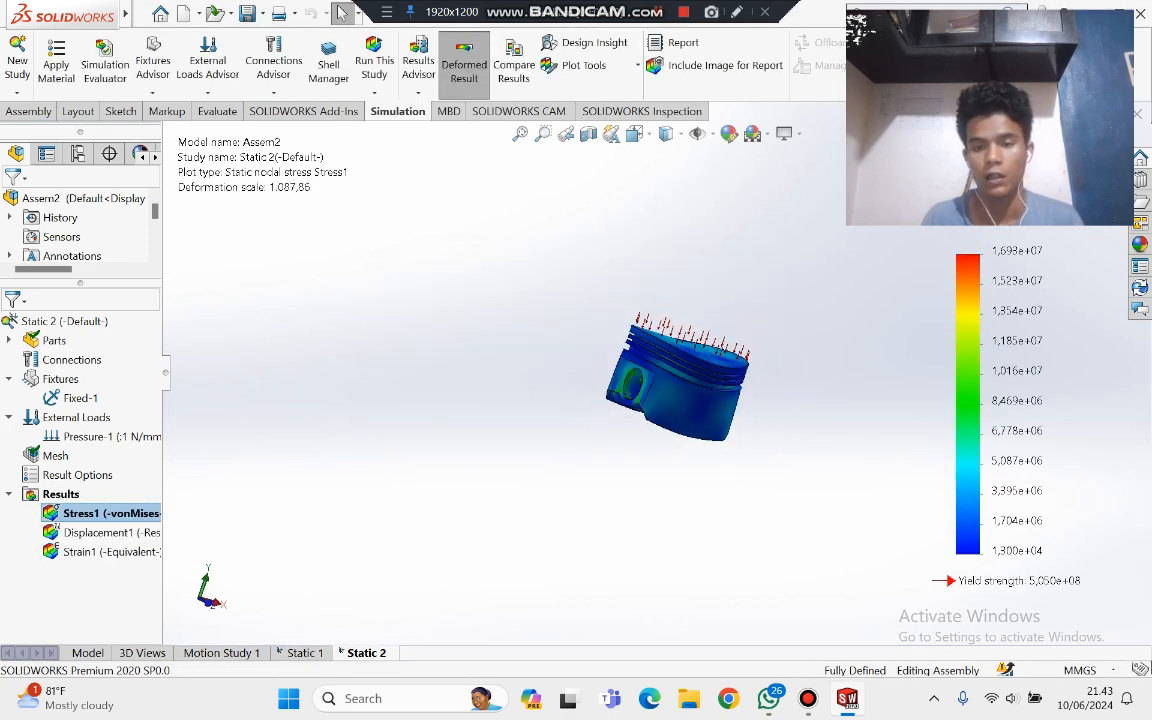
pyautogui.scroll(-4, 848, 388)
pyautogui.scroll(2, 667, 385)
pyautogui.moveTo(667, 385)
pyautogui.mouseDown(button='middle')
pyautogui.moveTo(600, 430)
pyautogui.moveTo(490, 440)
pyautogui.moveTo(420, 410)
pyautogui.moveTo(660, 370)
pyautogui.mouseUp(button='middle')
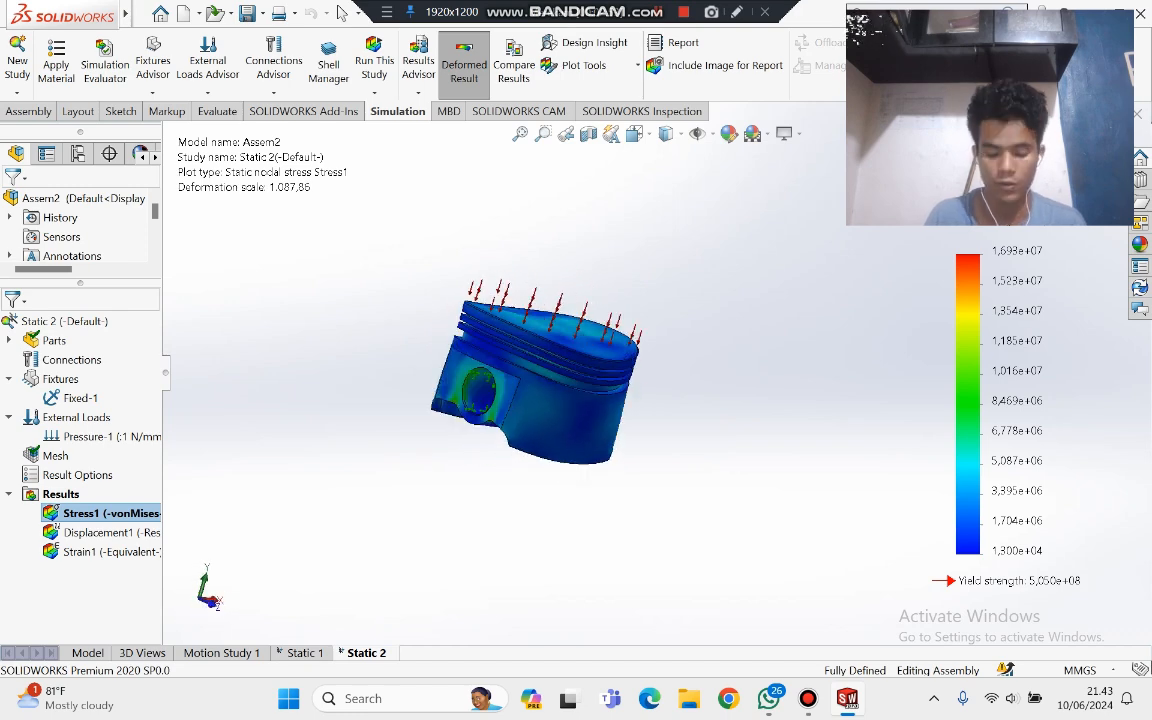
pyautogui.moveTo(500, 400); pyautogui.dragTo(825, 434, button='middle')
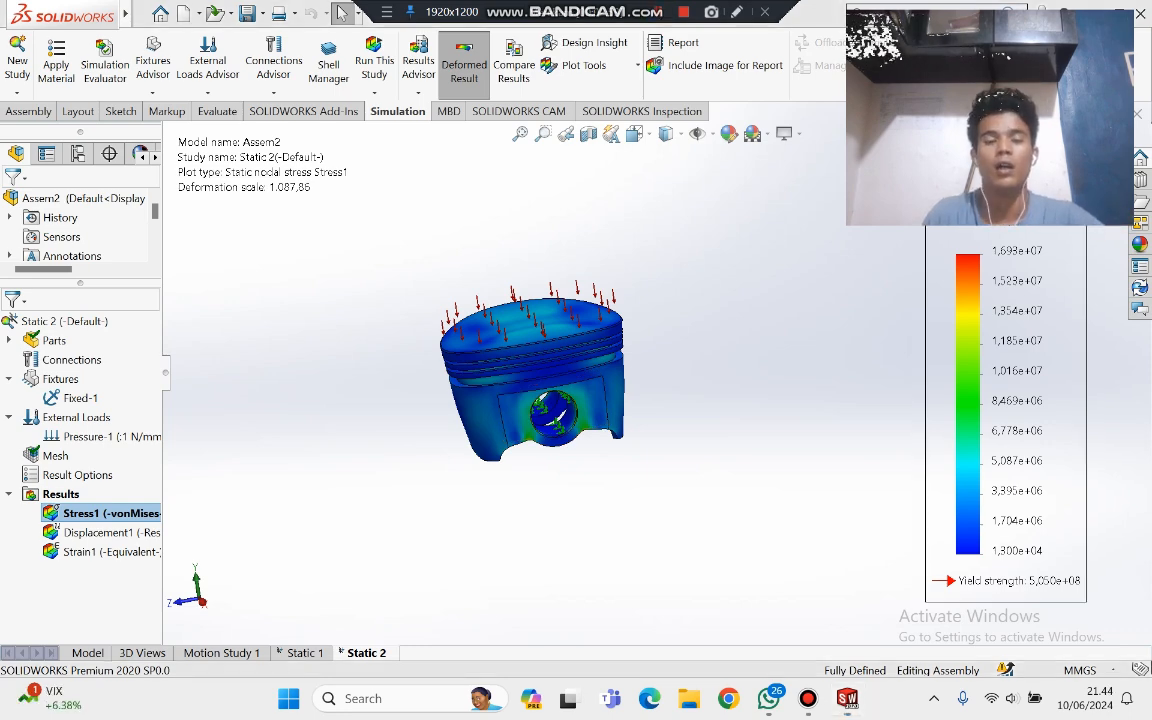
pyautogui.scroll(-4, 672, 474)
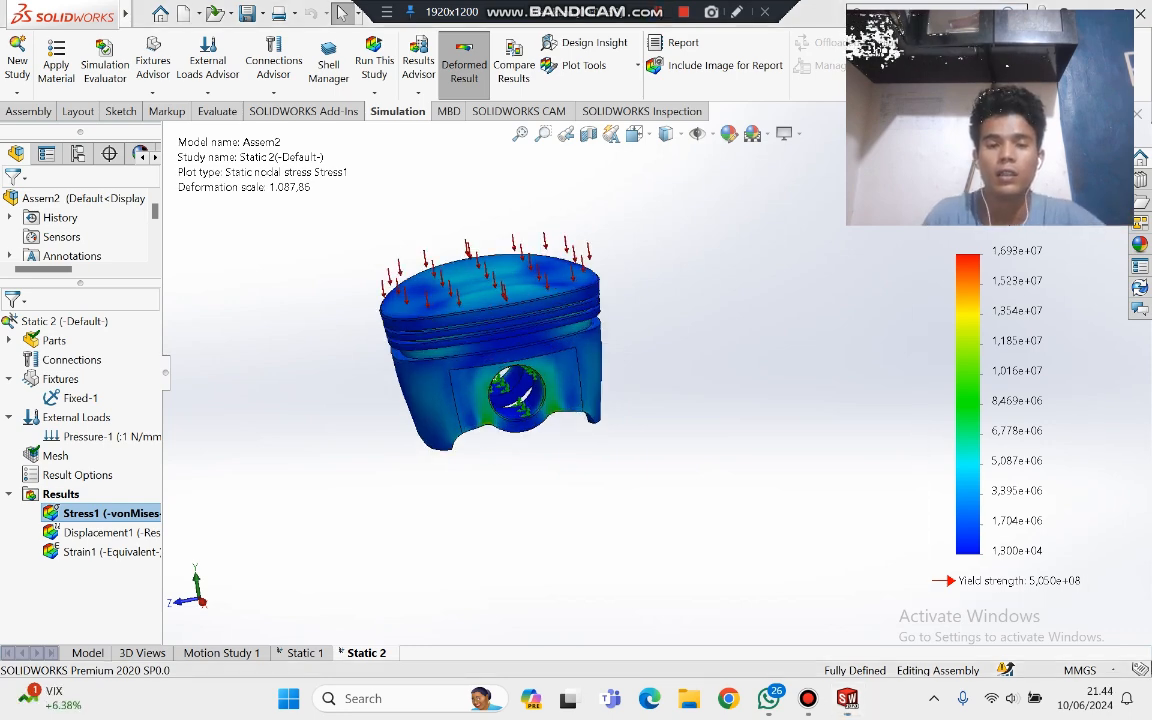
pyautogui.scroll(3, 610, 460)
pyautogui.scroll(-3, 397, 358)
pyautogui.moveTo(420, 370); pyautogui.dragTo(555, 335, button='middle')
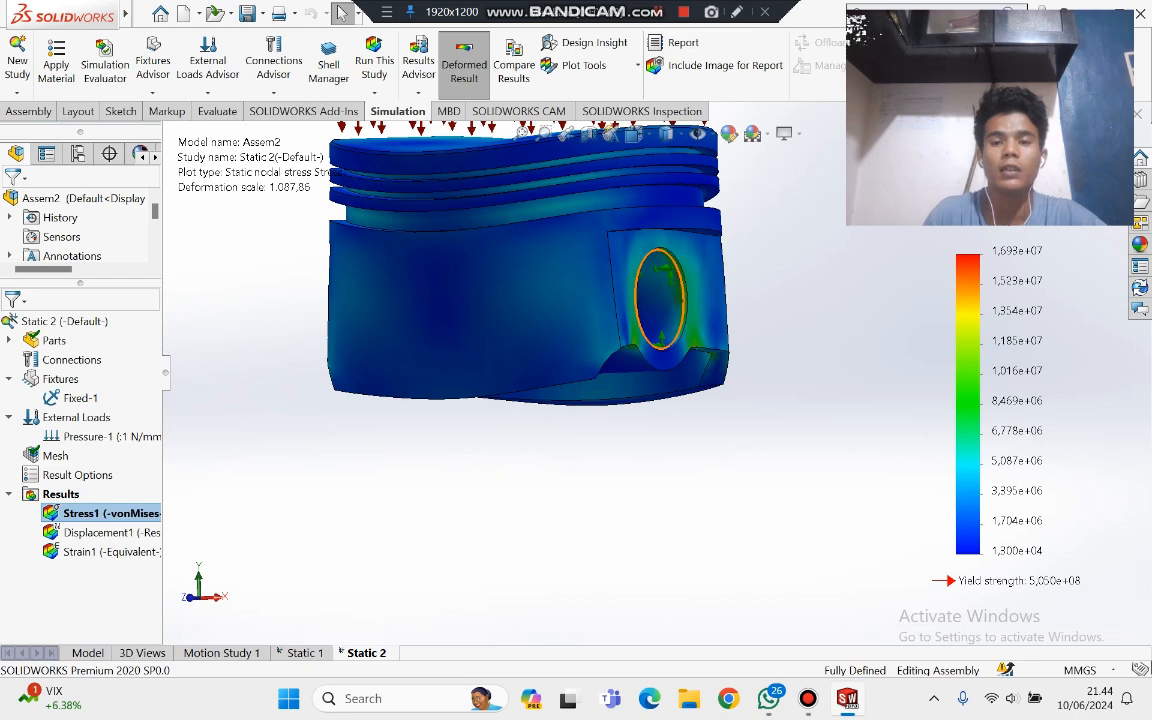
pyautogui.scroll(1, 670, 340)
pyautogui.scroll(-1, 685, 310)
pyautogui.moveTo(660, 320); pyautogui.dragTo(548, 347, button='middle')
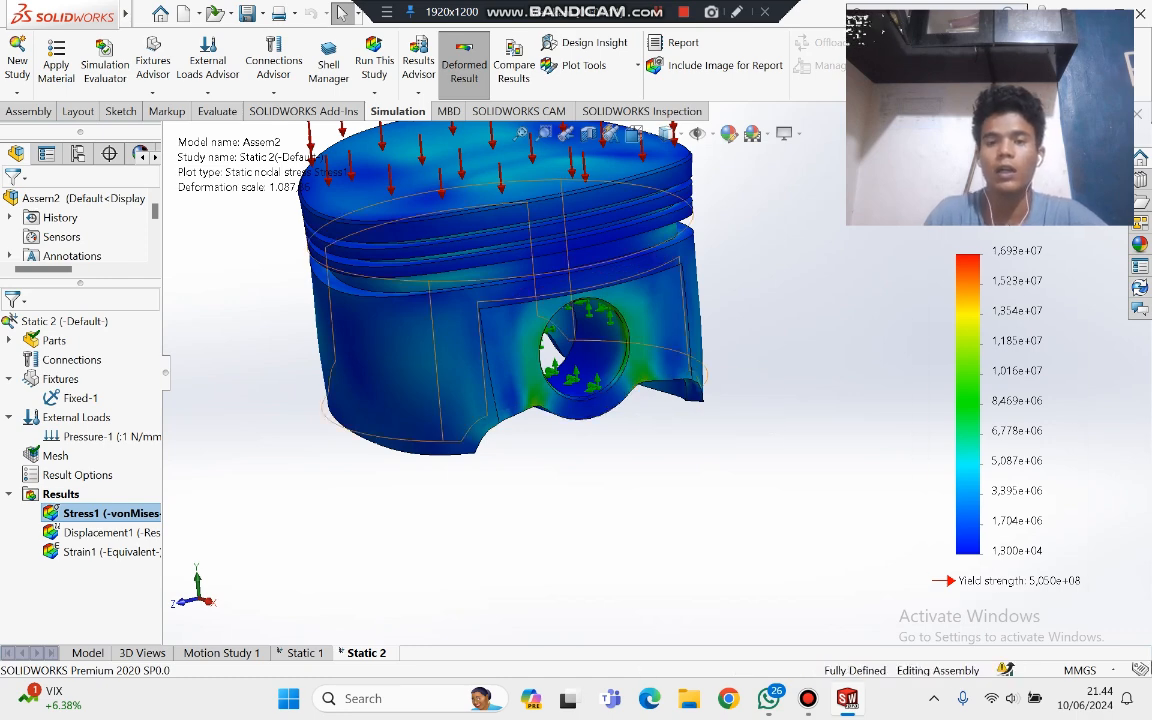
pyautogui.scroll(1, 646, 272)
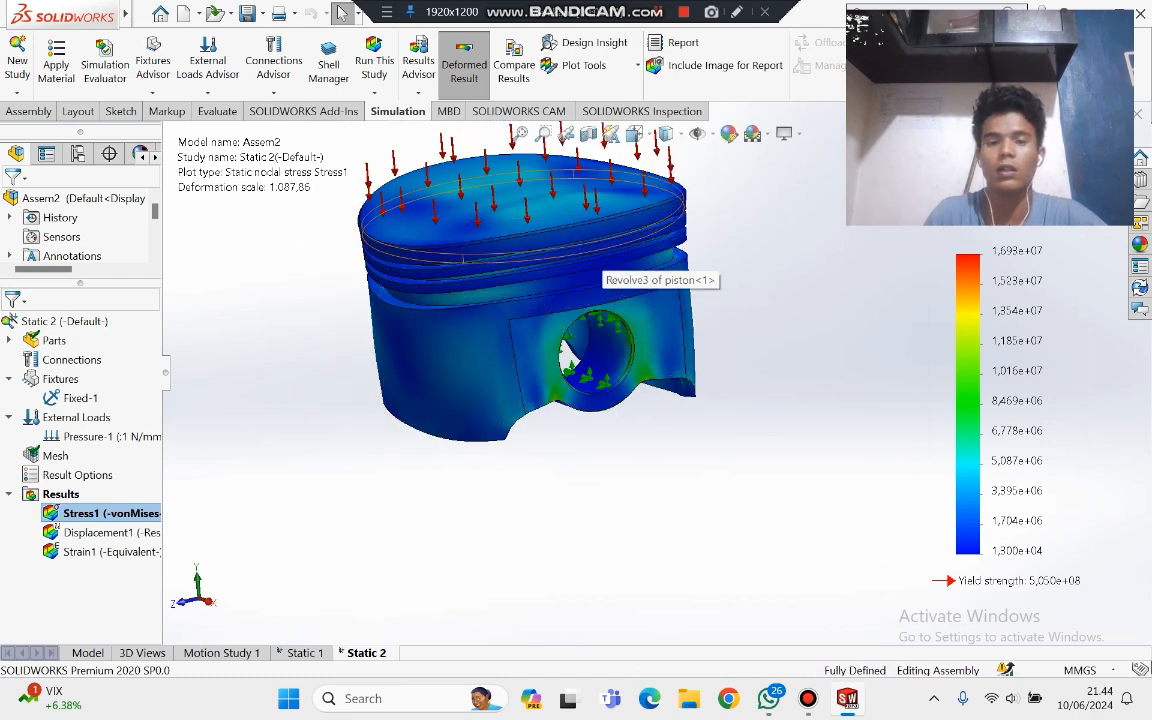
pyautogui.scroll(1, 650, 276)
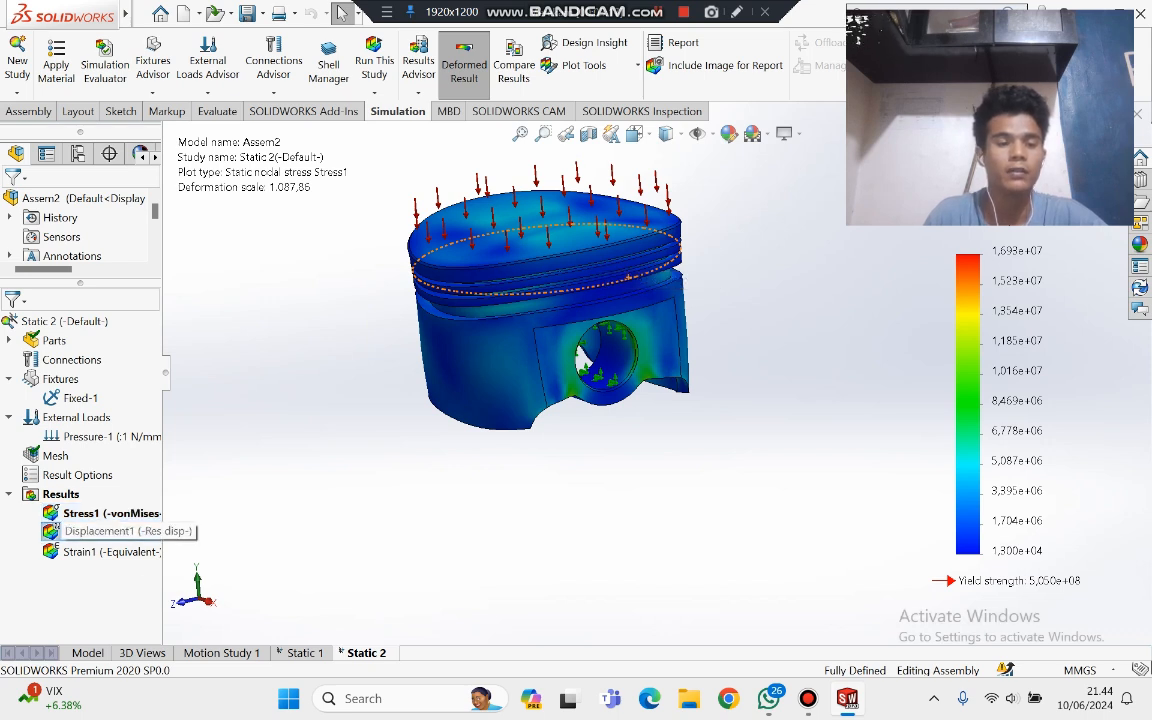
# Step: Display the resultant displacement plot and examine it around the piston's crown, skirt and pin bore
pyautogui.doubleClick(100, 532)
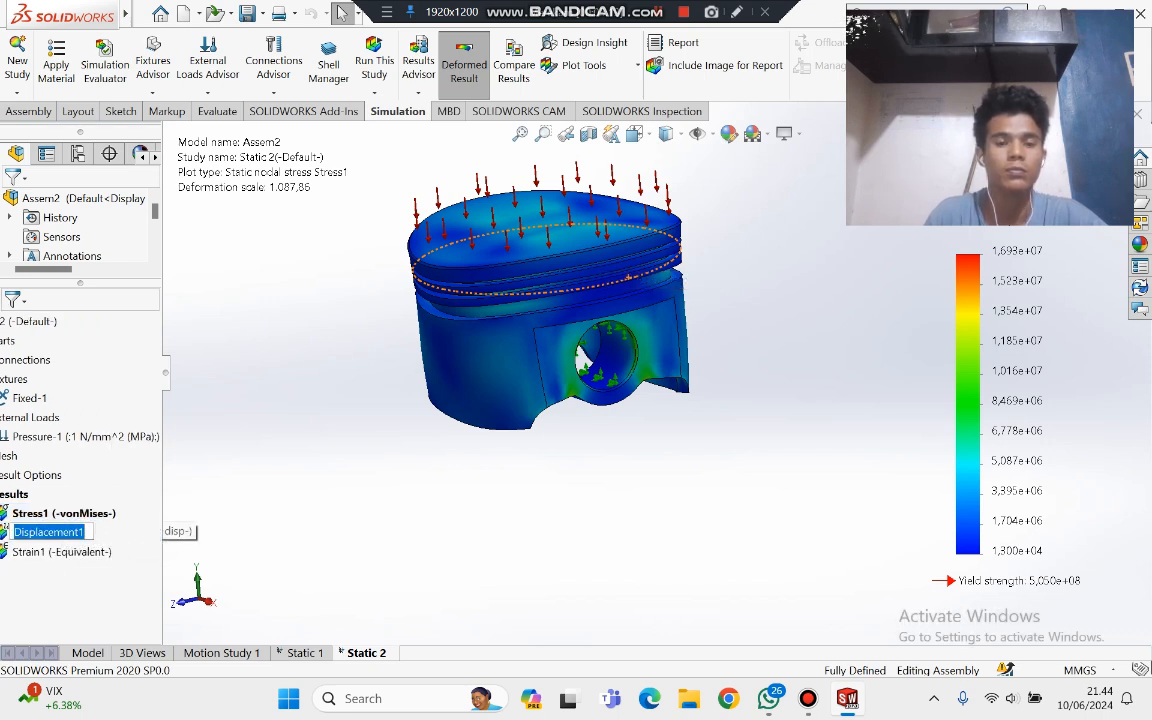
pyautogui.scroll(1, 628, 277)
pyautogui.click(80, 513)
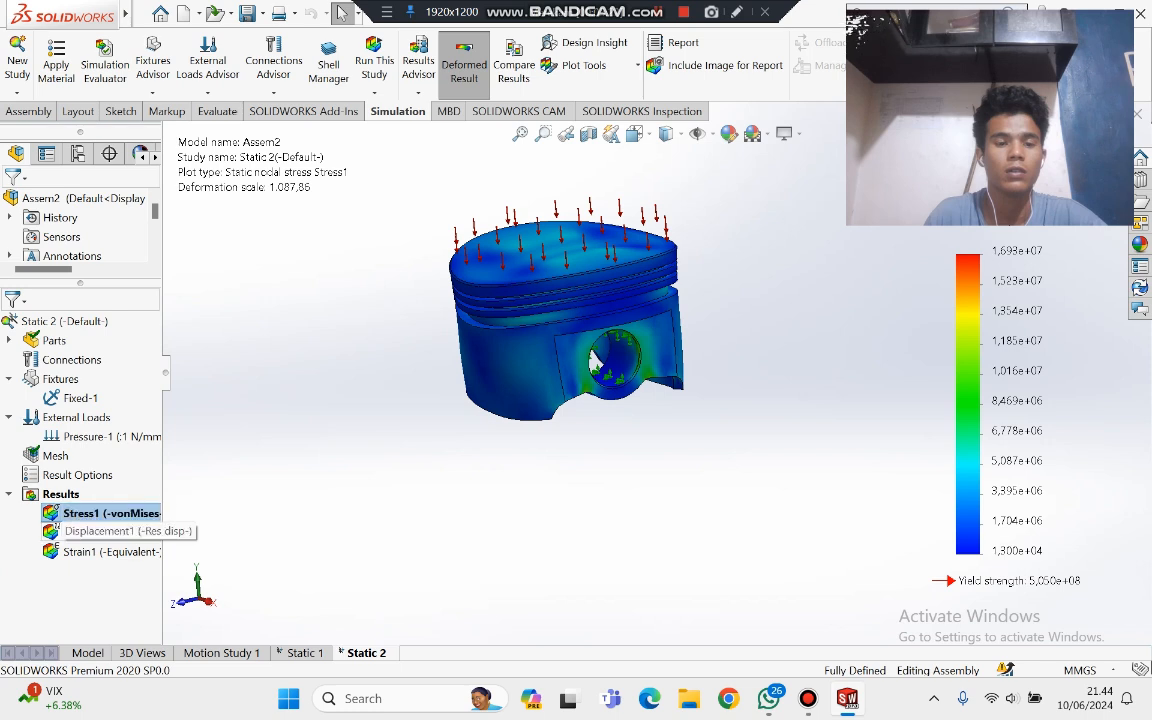
pyautogui.click(100, 551)
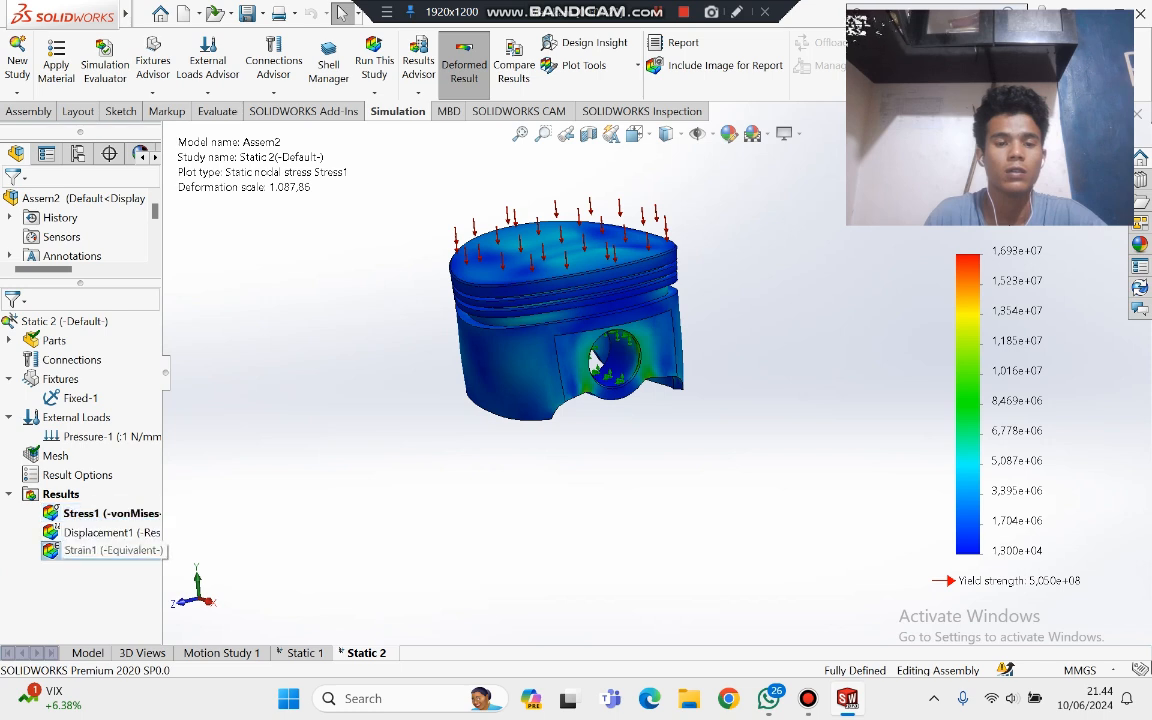
pyautogui.doubleClick(100, 532)
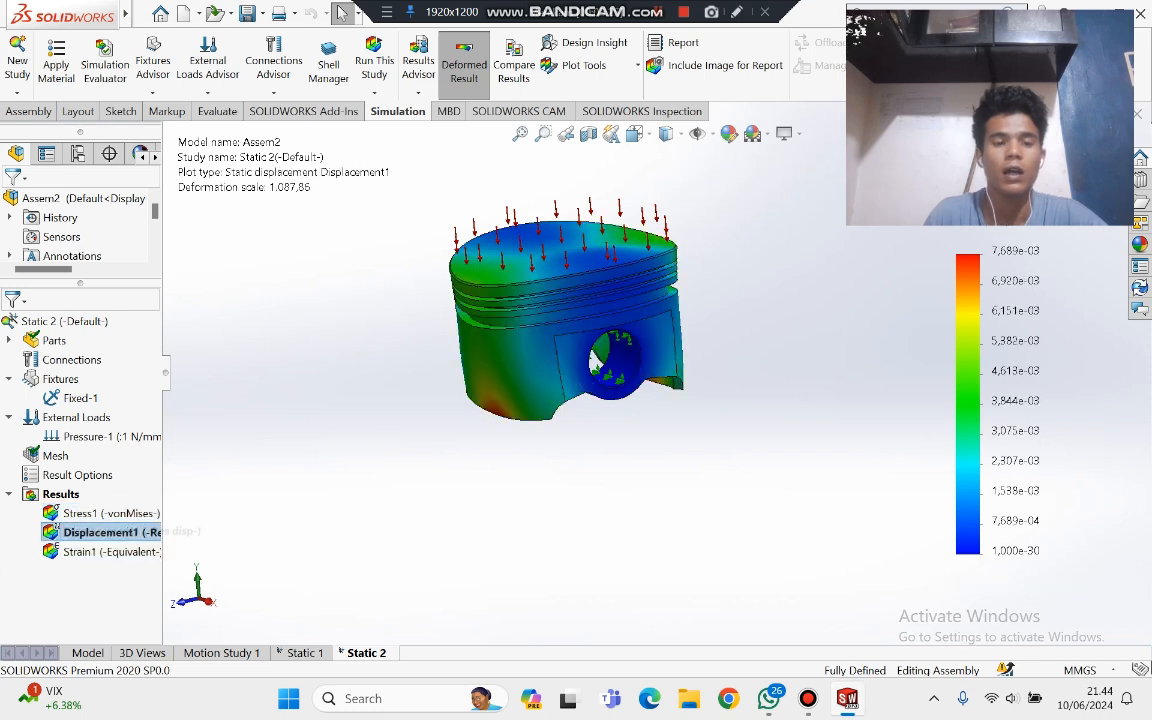
pyautogui.scroll(-3, 618, 386)
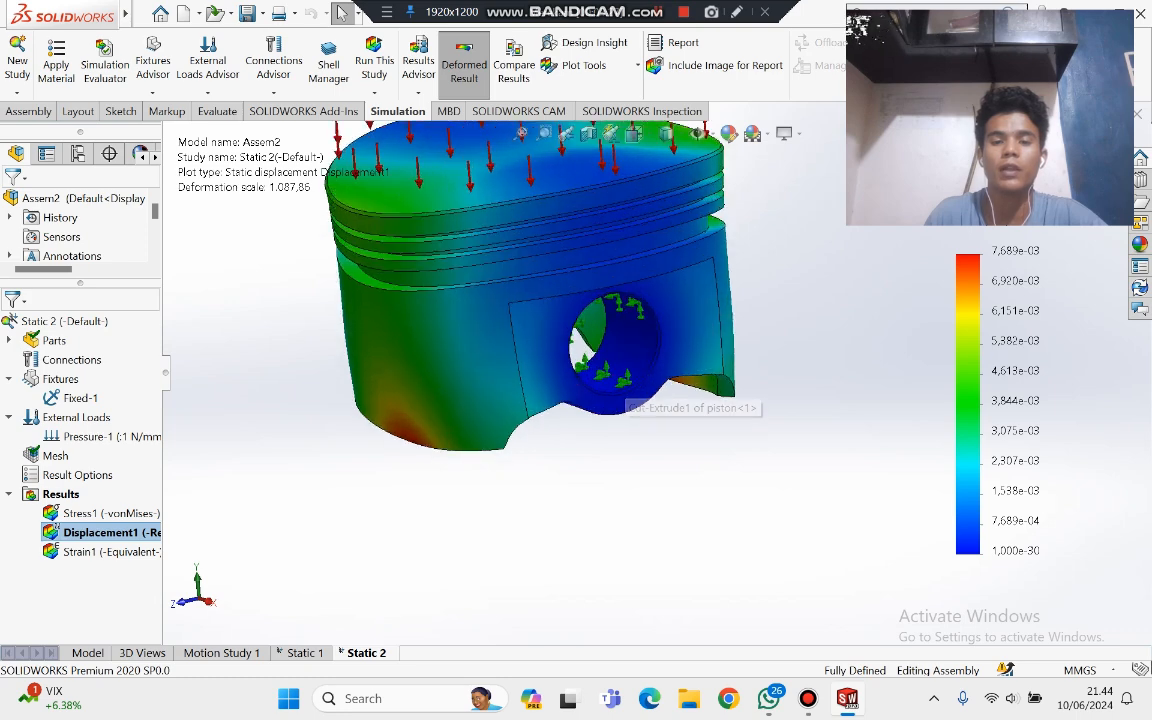
pyautogui.scroll(2, 618, 386)
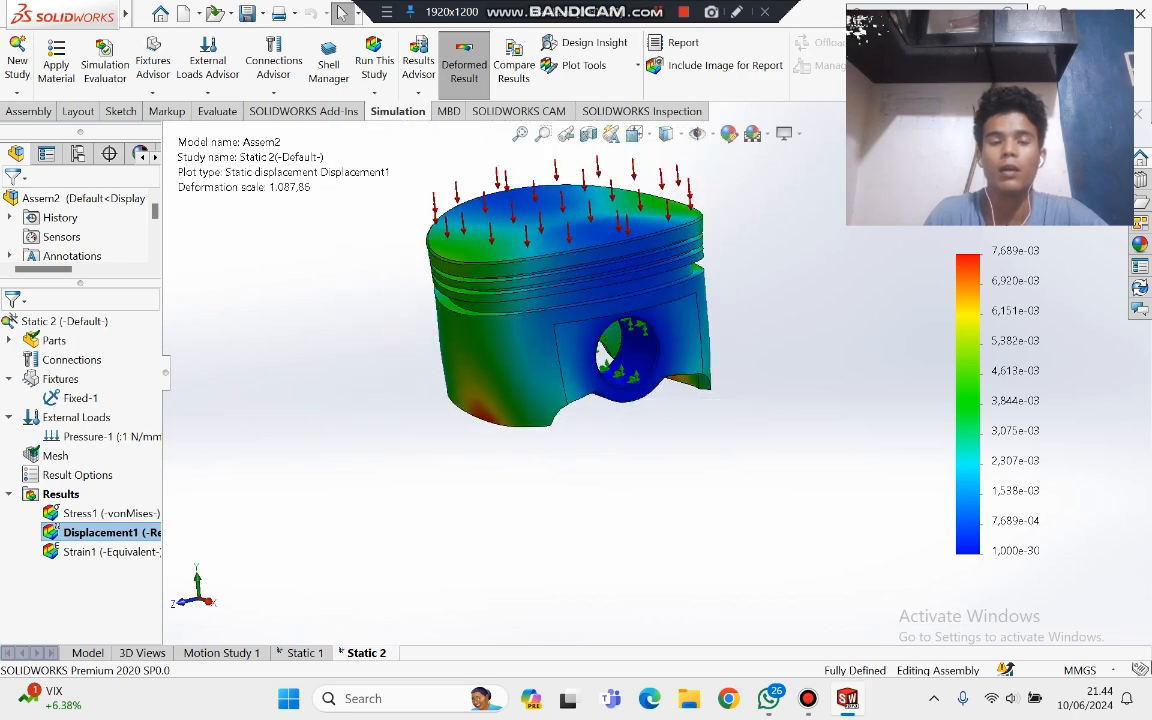
pyautogui.moveTo(618, 386); pyautogui.dragTo(692, 338, button='middle')
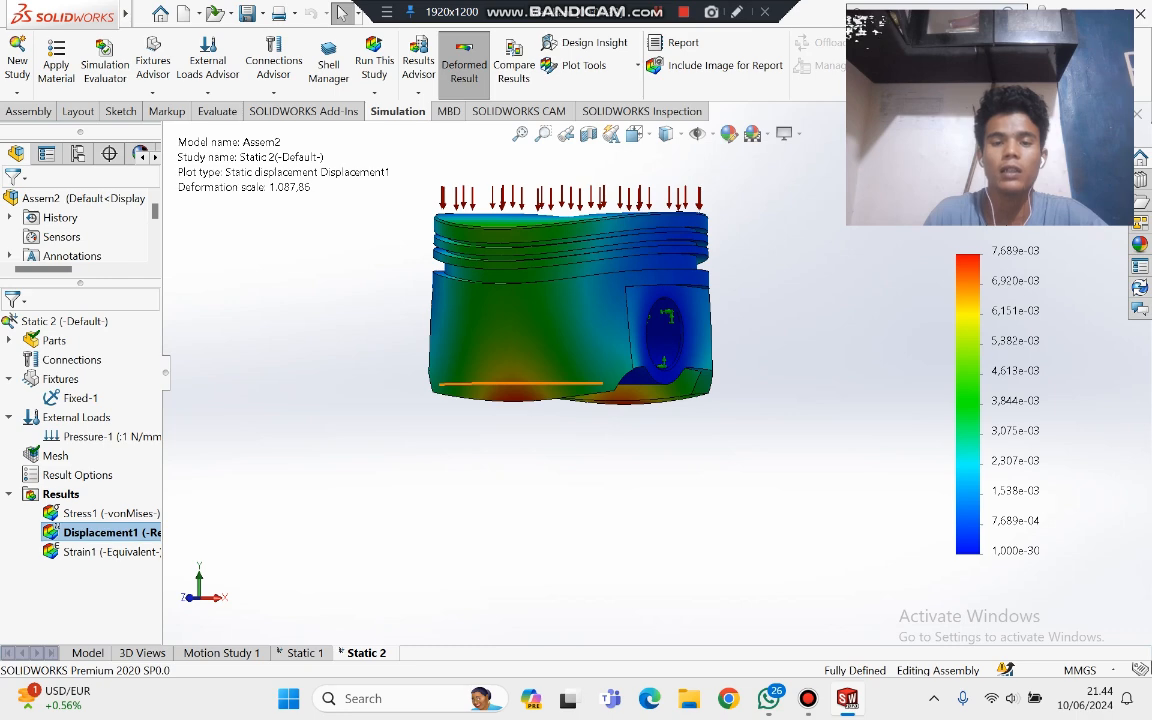
pyautogui.moveTo(692, 338); pyautogui.dragTo(612, 372, button='middle')
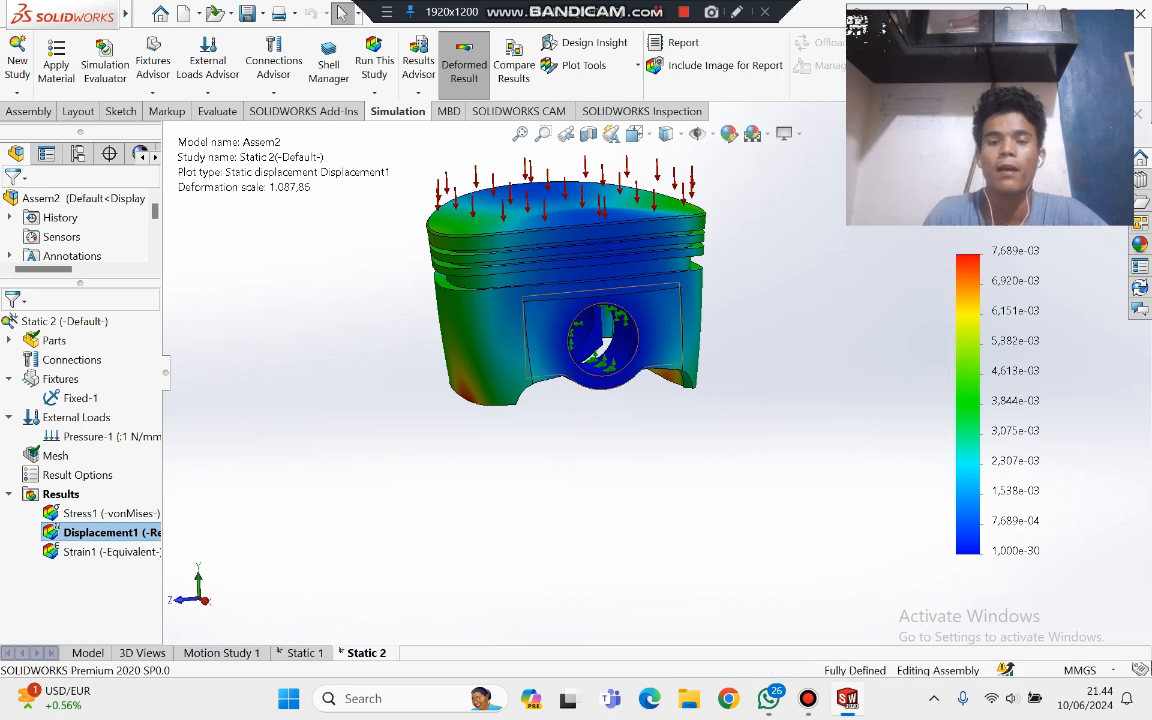
pyautogui.moveTo(565, 335); pyautogui.dragTo(626, 351, button='middle')
pyautogui.scroll(1, 626, 350)
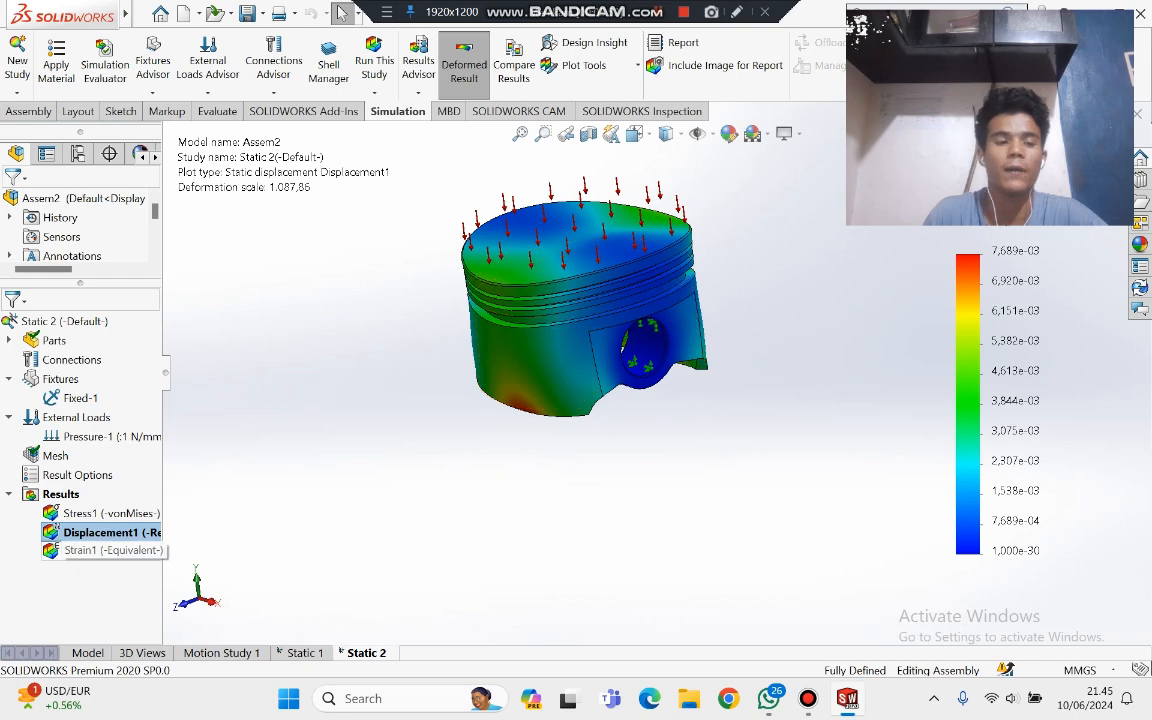
# Step: Display the equivalent strain plot and examine it around the piston's ring grooves, skirt and pin bore
pyautogui.doubleClick(110, 550)
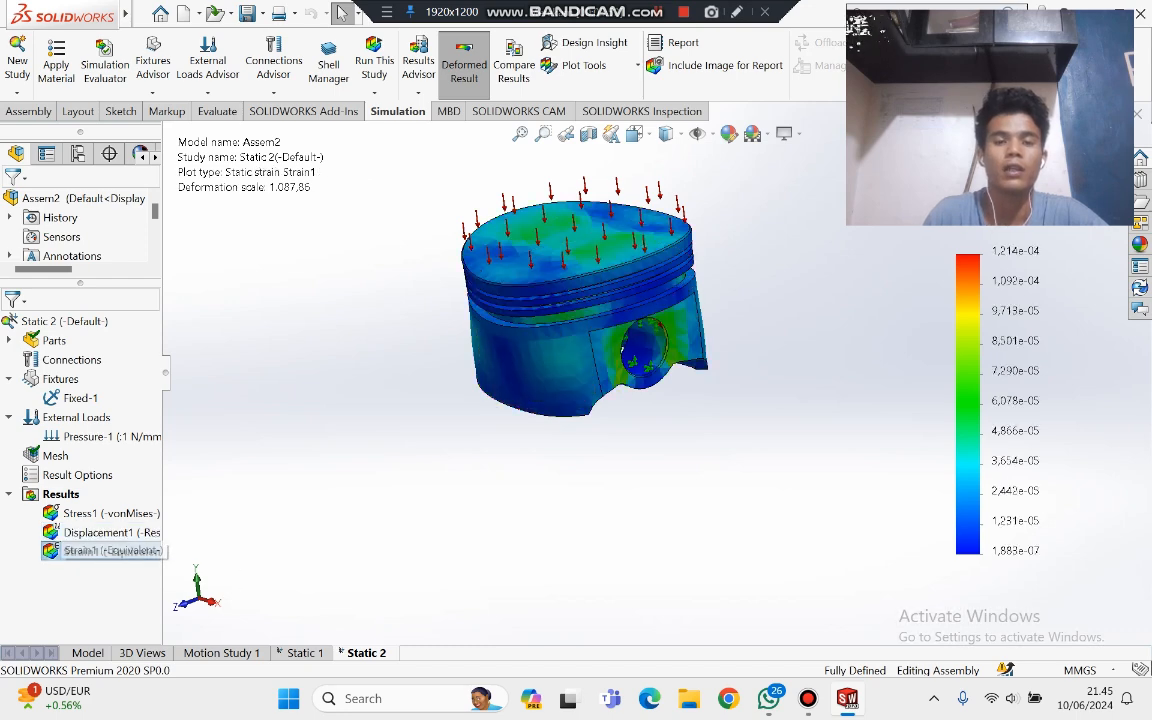
pyautogui.scroll(-3, 797, 256)
pyautogui.scroll(3, 663, 372)
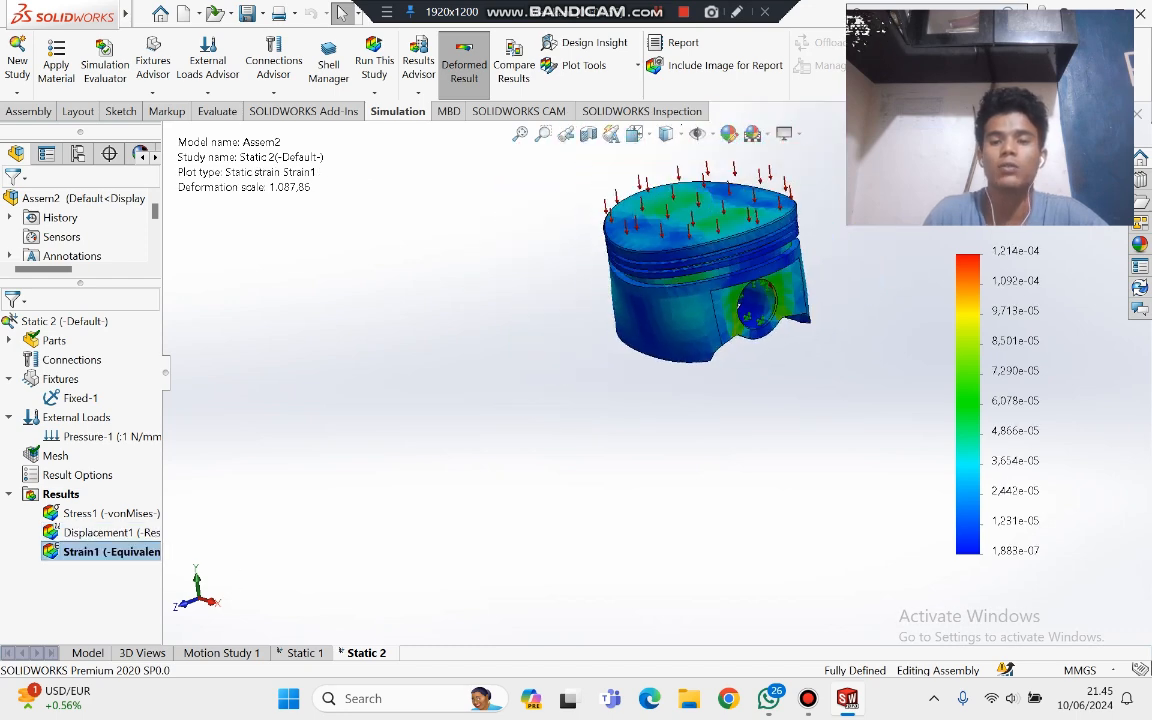
pyautogui.moveTo(663, 372); pyautogui.dragTo(535, 322, button='middle')
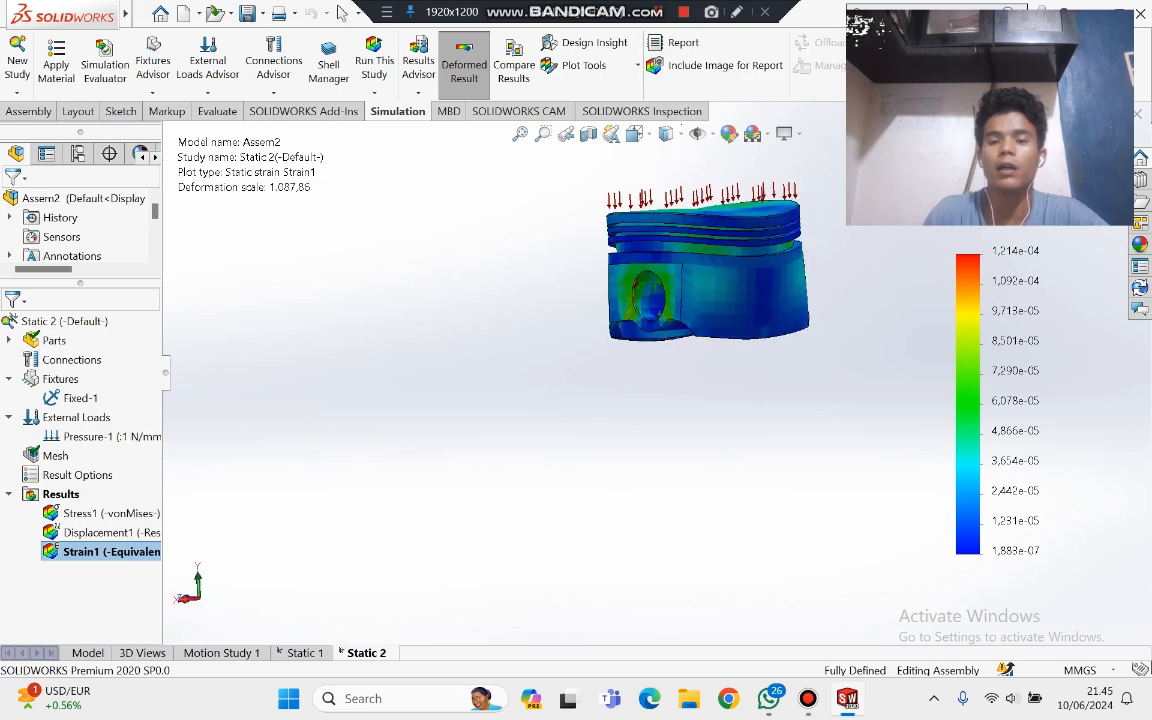
pyautogui.moveTo(655, 325)
pyautogui.mouseDown(button='middle')
pyautogui.moveTo(692, 320)
pyautogui.moveTo(635, 332)
pyautogui.mouseUp(button='middle')
pyautogui.scroll(-3, 640, 332)
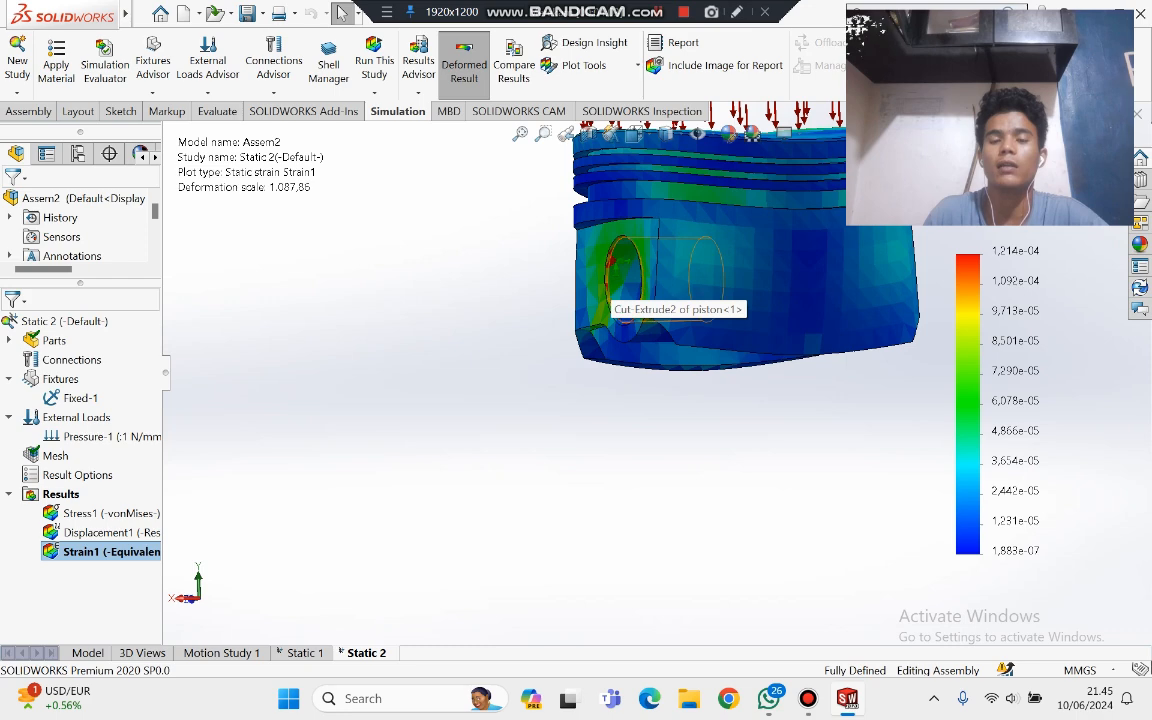
pyautogui.scroll(2, 657, 365)
# Step: Examine the strain distribution on the piston's crown from above and along the side of the skirt
pyautogui.moveTo(657, 365); pyautogui.dragTo(715, 460, button='middle')
pyautogui.moveTo(752, 370); pyautogui.dragTo(745, 389, button='middle')
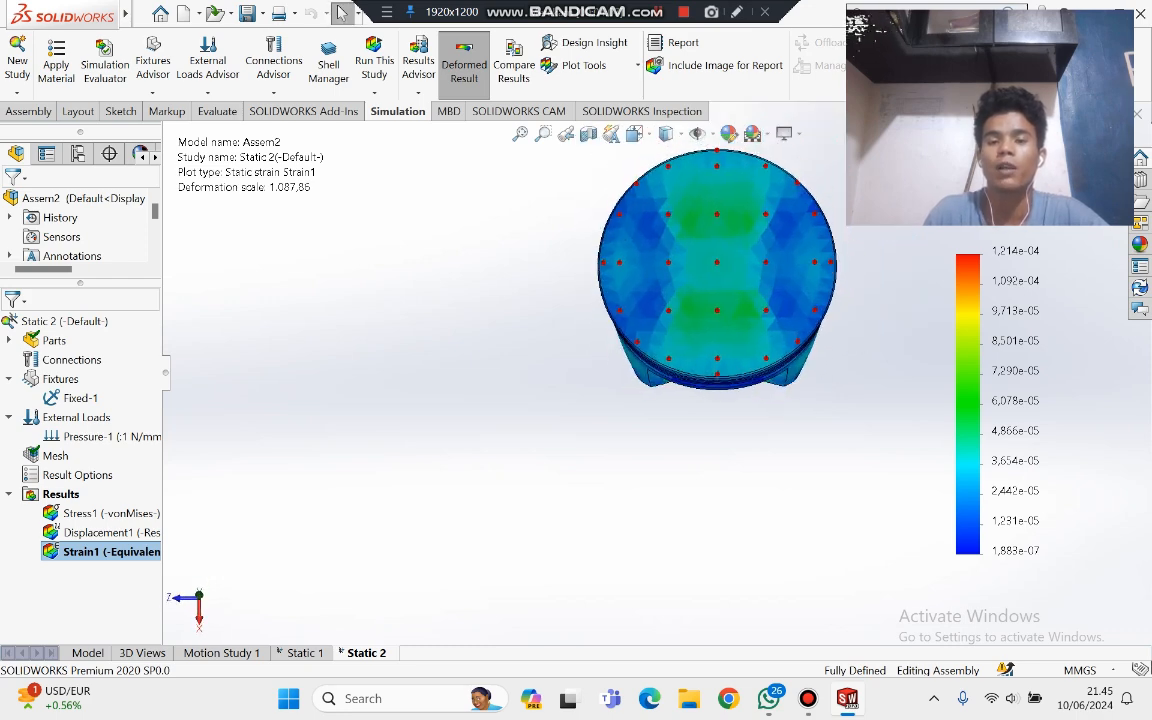
pyautogui.scroll(1, 745, 389)
pyautogui.scroll(-1, 745, 389)
pyautogui.scroll(-1, 745, 389)
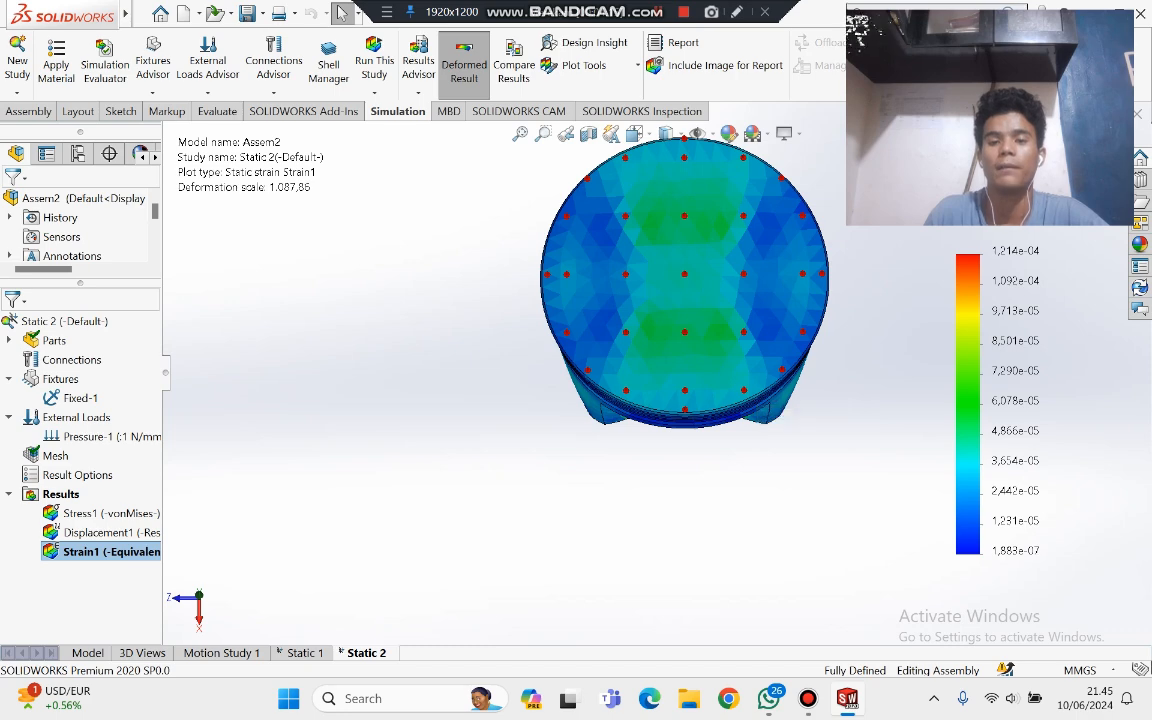
pyautogui.scroll(2, 668, 388)
pyautogui.moveTo(668, 388); pyautogui.dragTo(728, 290, button='middle')
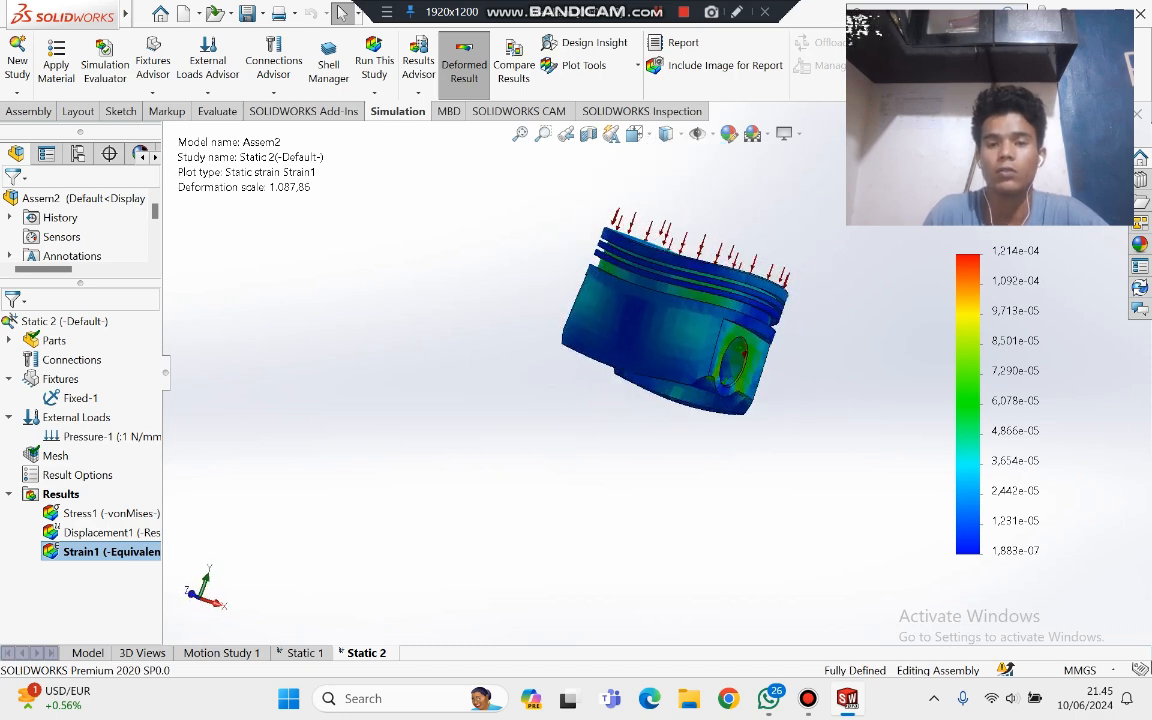
pyautogui.scroll(1, 710, 304)
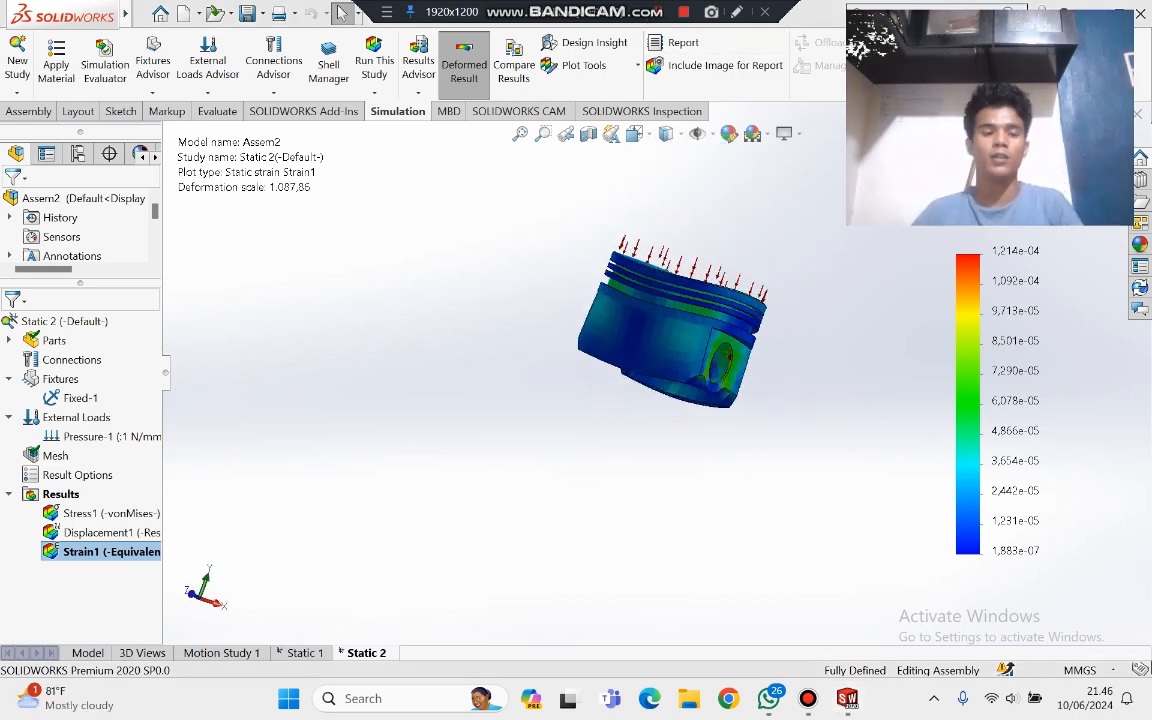
pyautogui.scroll(2, 690, 310)
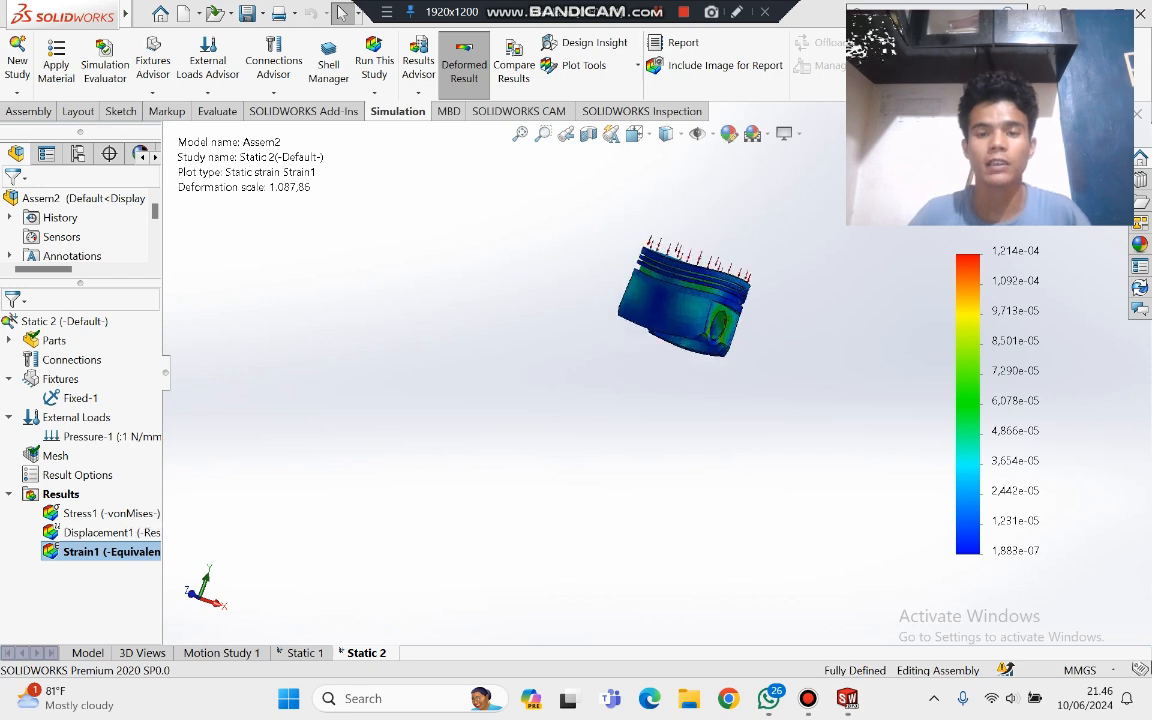
pyautogui.scroll(-3, 662, 410)
pyautogui.moveTo(662, 410); pyautogui.dragTo(630, 448, button='middle')
# Step: Display the von Mises stress plot again and start its animation
pyautogui.click(95, 513)
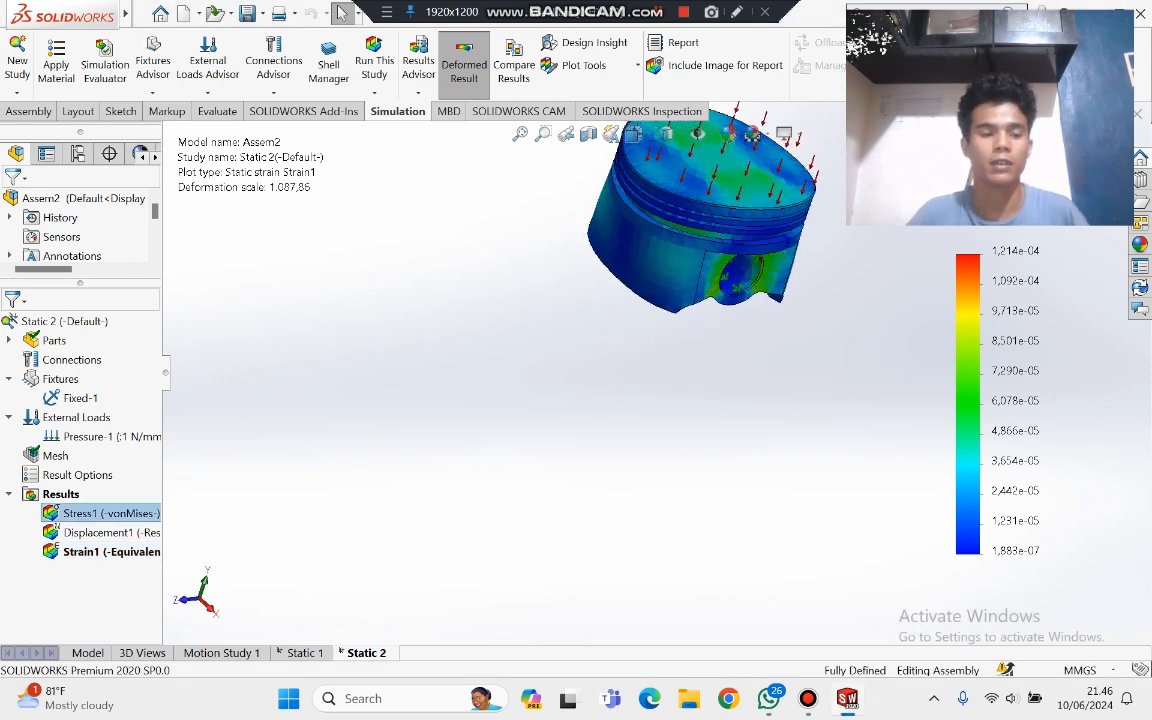
pyautogui.rightClick(116, 514)
pyautogui.click(156, 525)
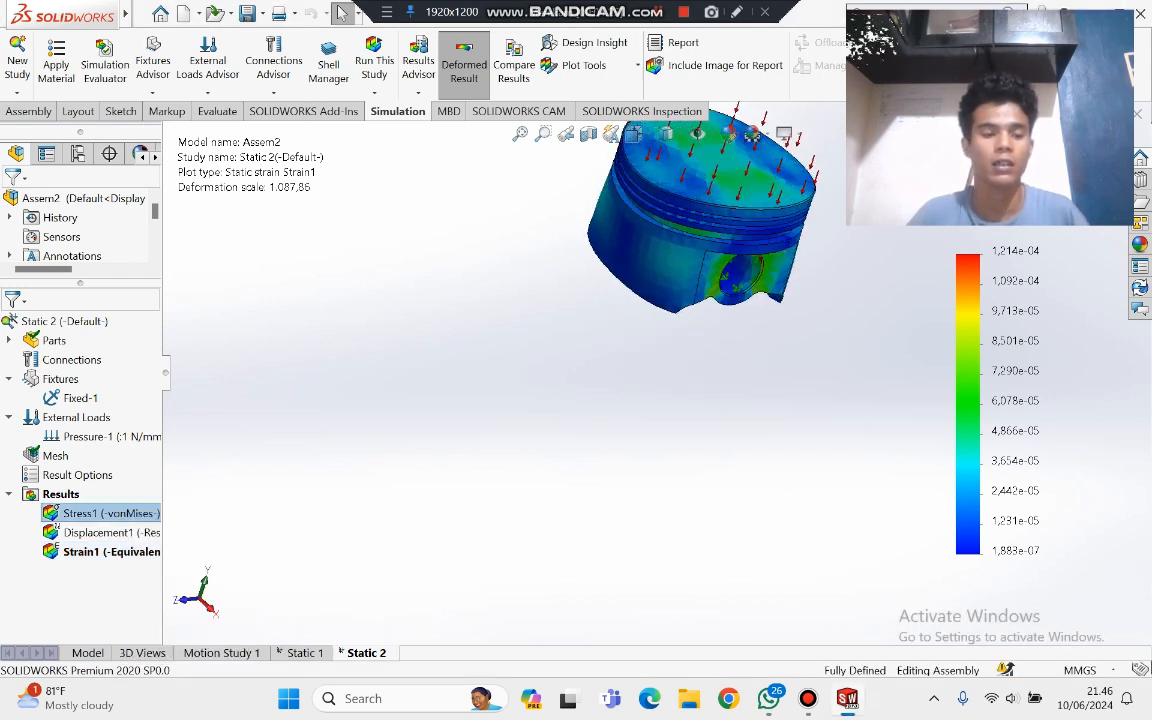
pyautogui.rightClick(116, 512)
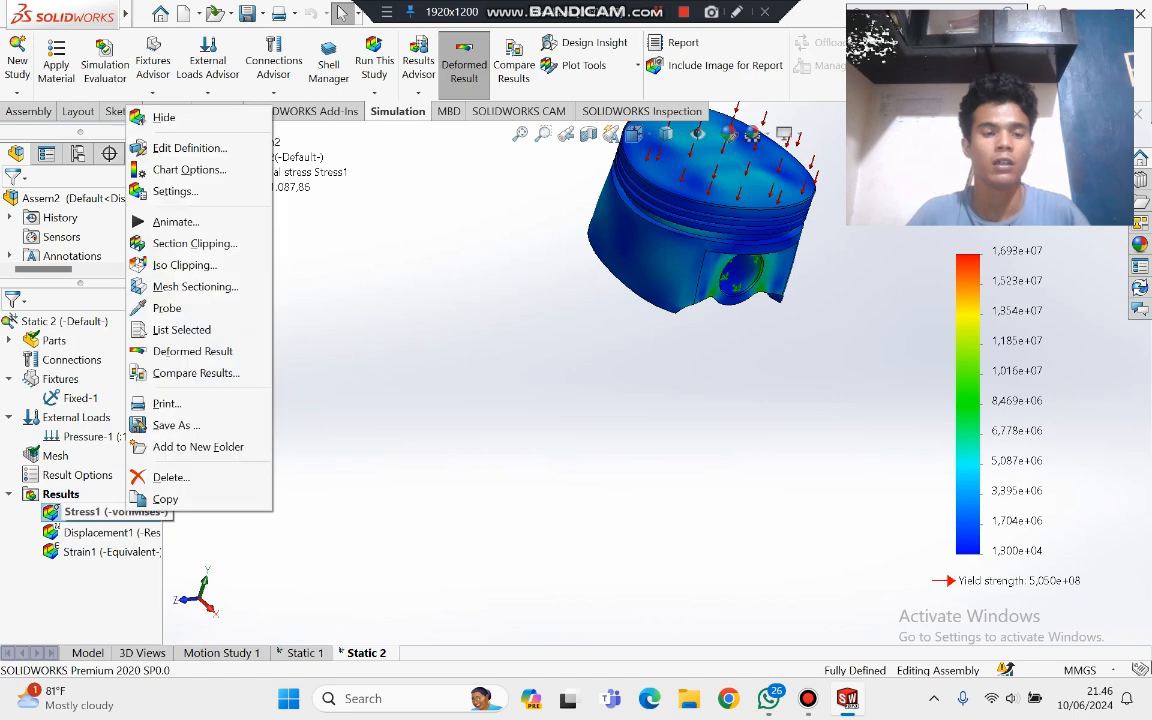
pyautogui.click(180, 224)
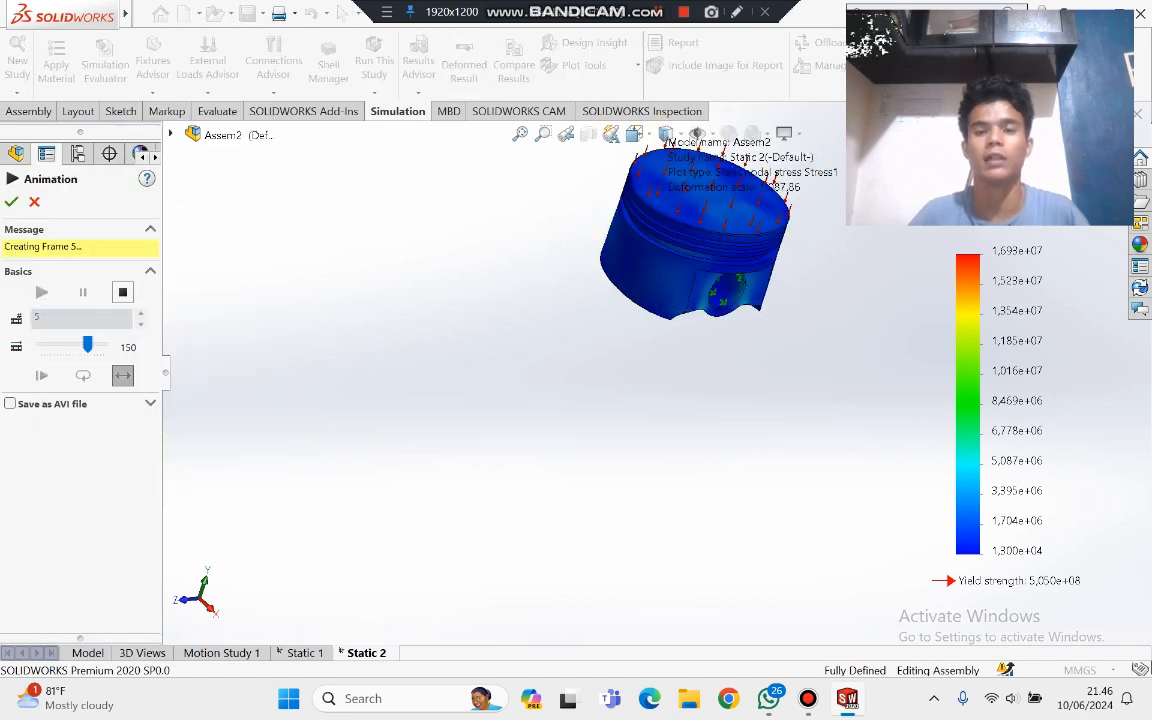
# Step: Watch the stress animation from the front, bottom, isometric and pin-bore side views, and close the animation
pyautogui.scroll(-2, 758, 210)
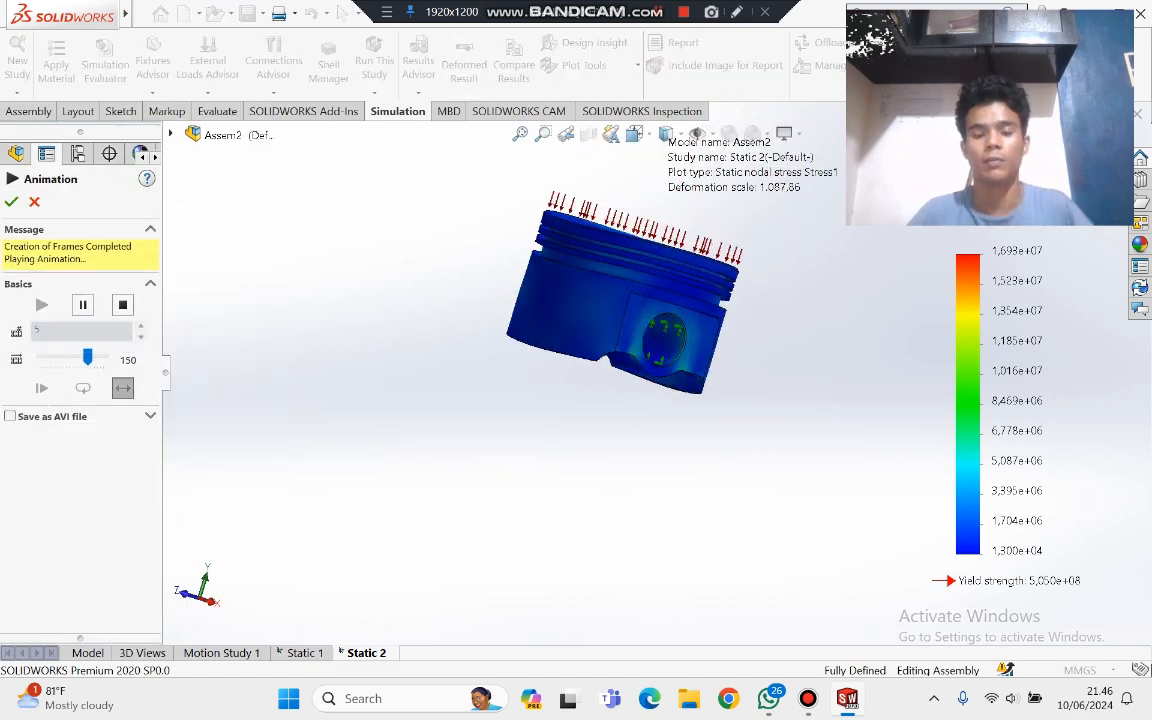
pyautogui.press('space')
pyautogui.click(754, 543)
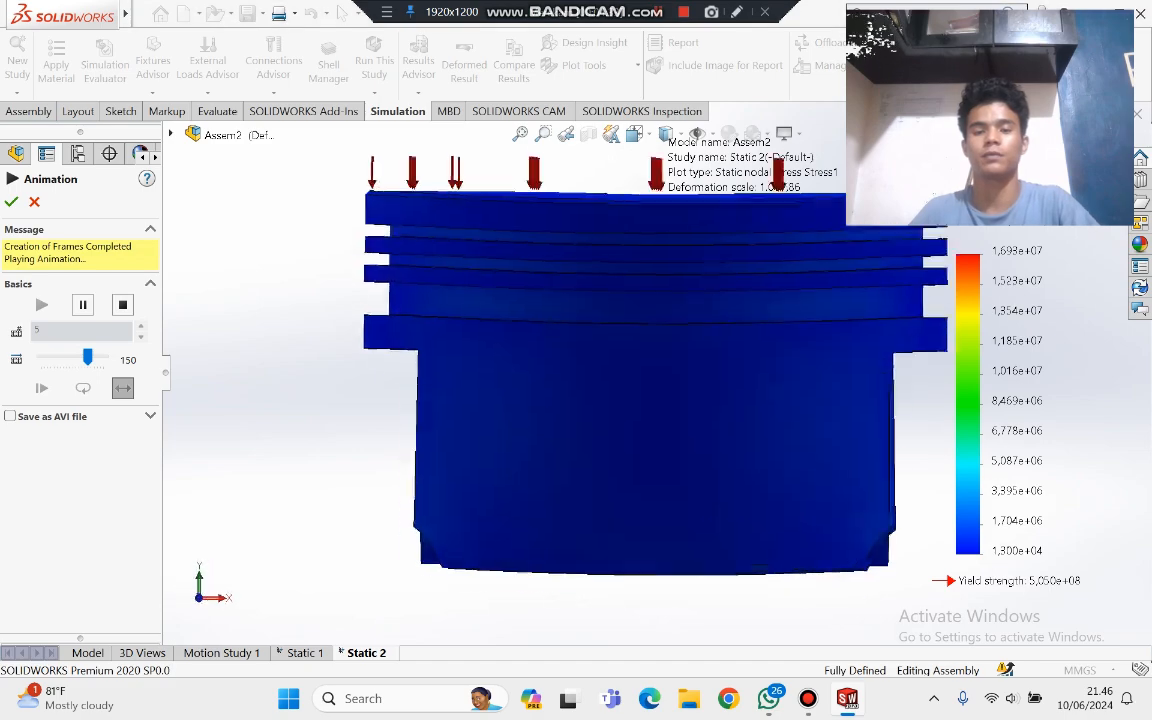
pyautogui.press('space')
pyautogui.click(768, 548)
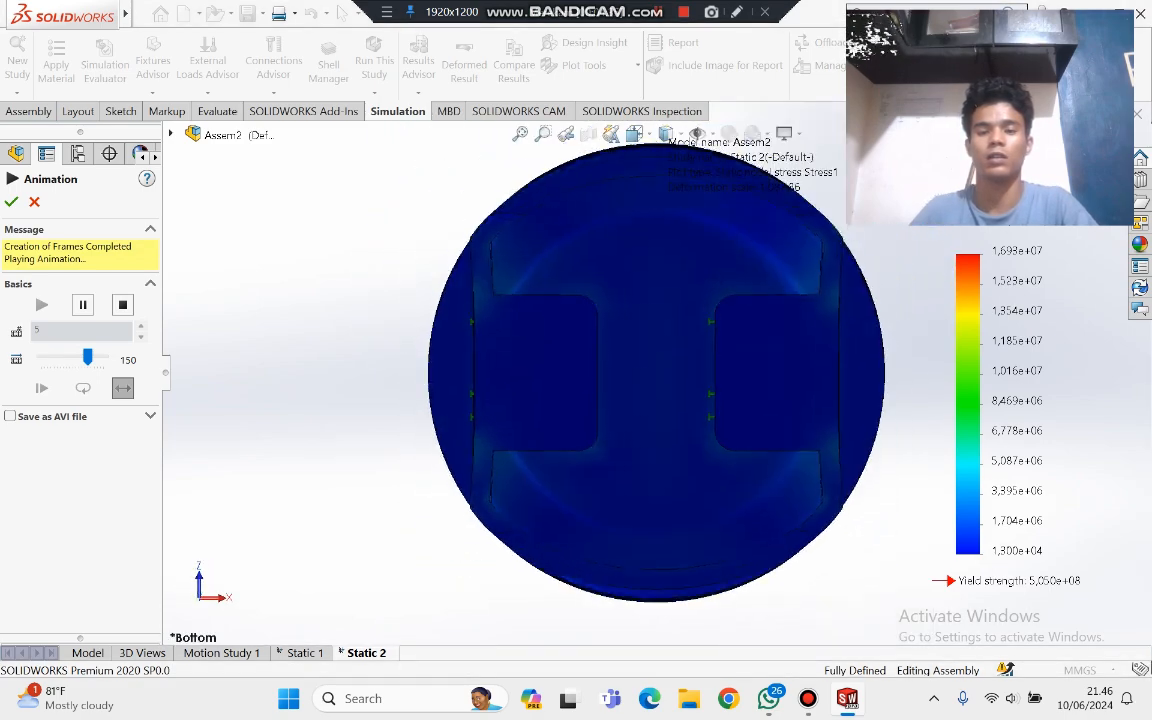
pyautogui.press('space')
pyautogui.press('Escape')
pyautogui.hotkey('ctrl', '7')
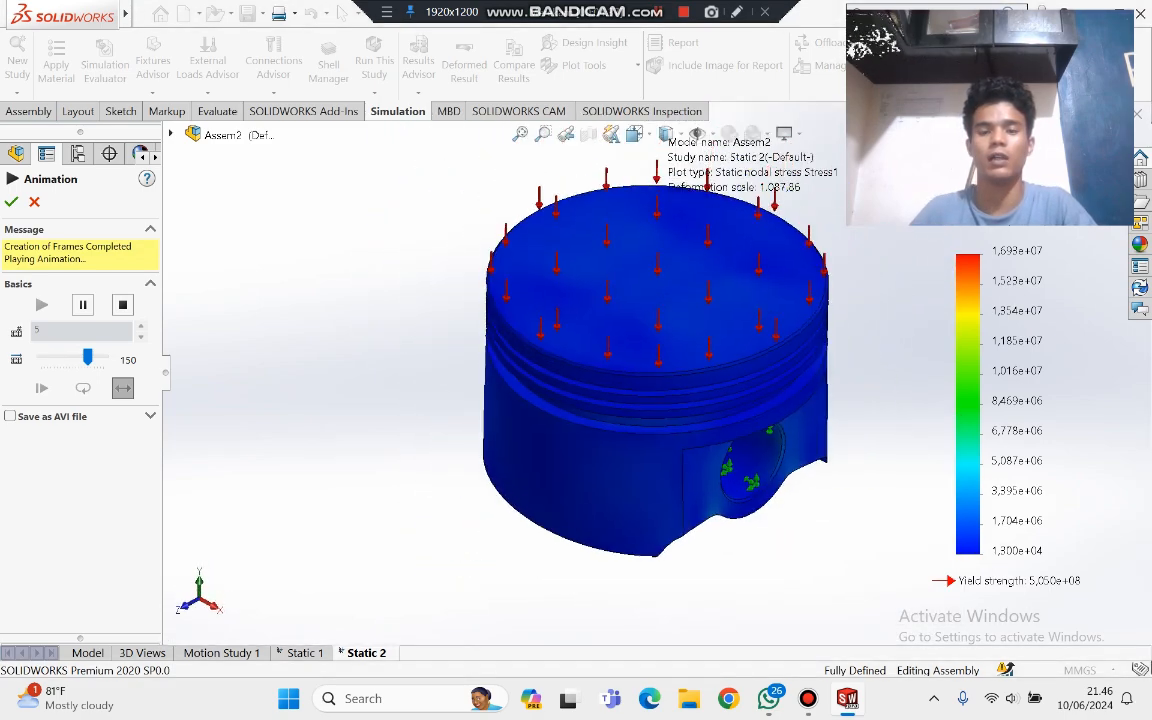
pyautogui.moveTo(650, 390); pyautogui.dragTo(595, 315, button='middle')
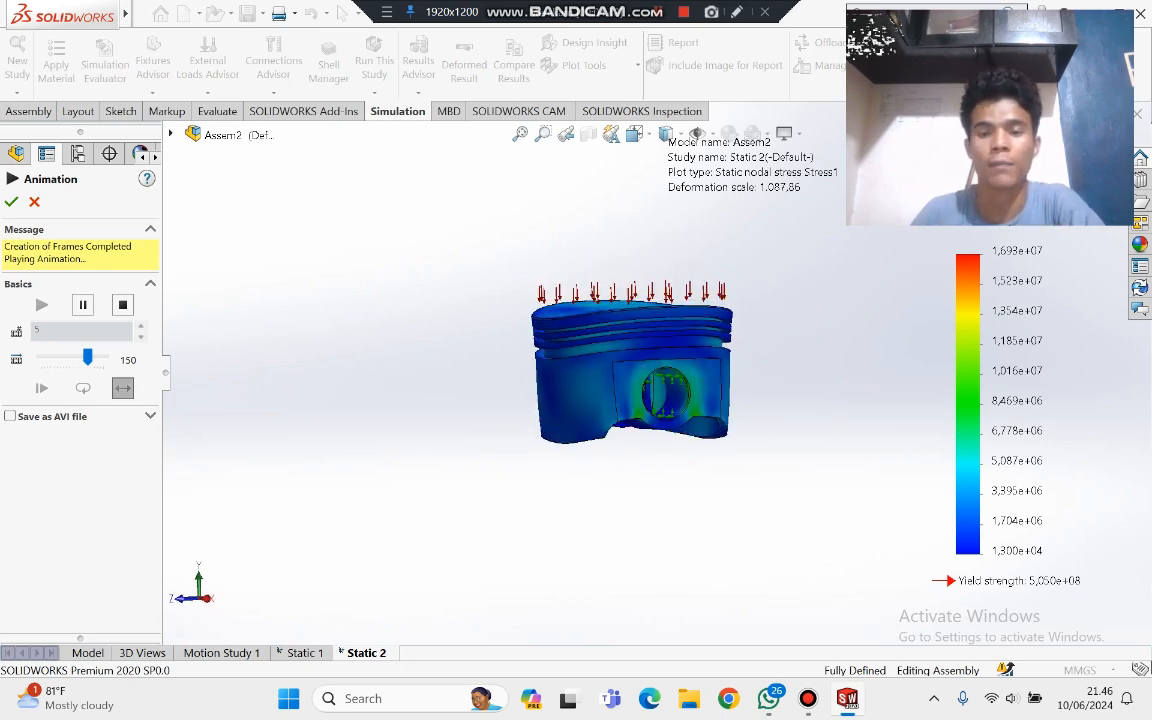
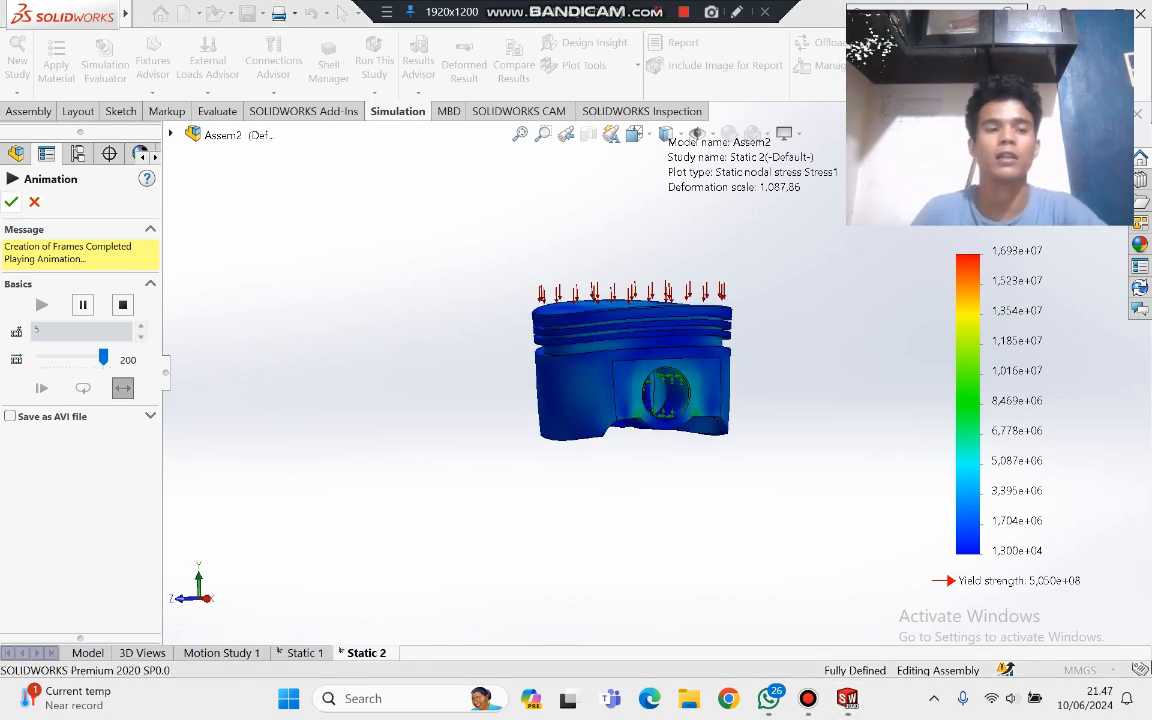
pyautogui.click(11, 202)
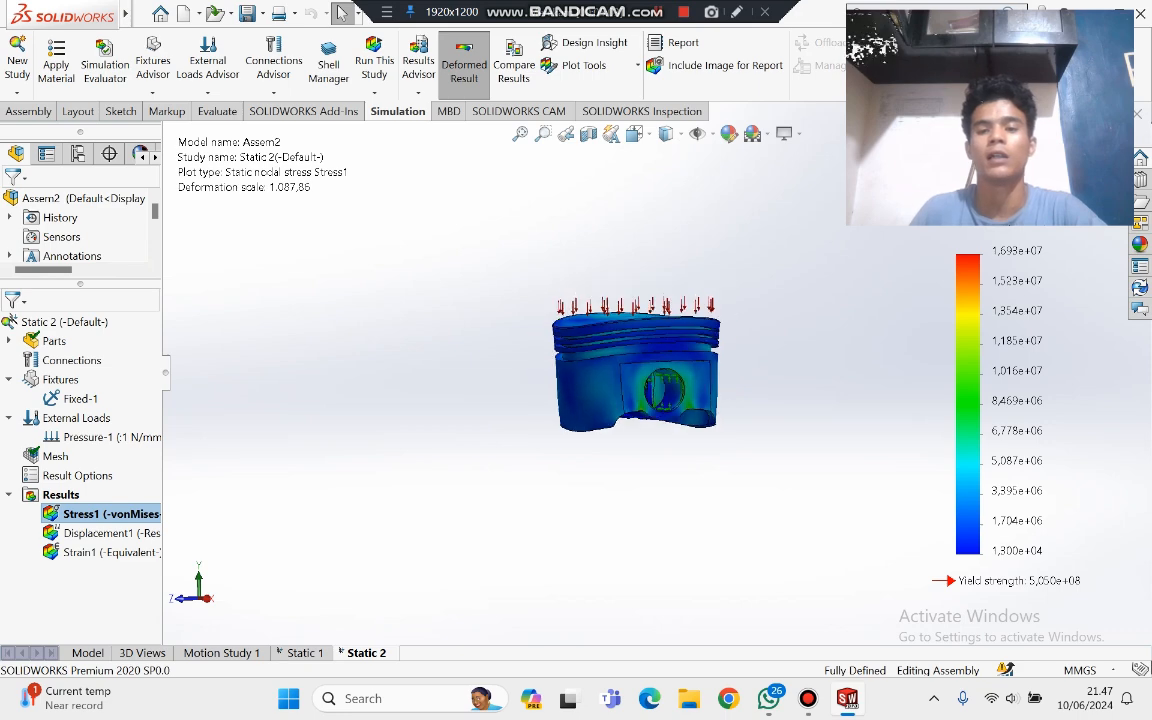
# Step: Create a new assembly document and place the open stang piston part in it as the first component
pyautogui.click(198, 14)
pyautogui.click(198, 14)
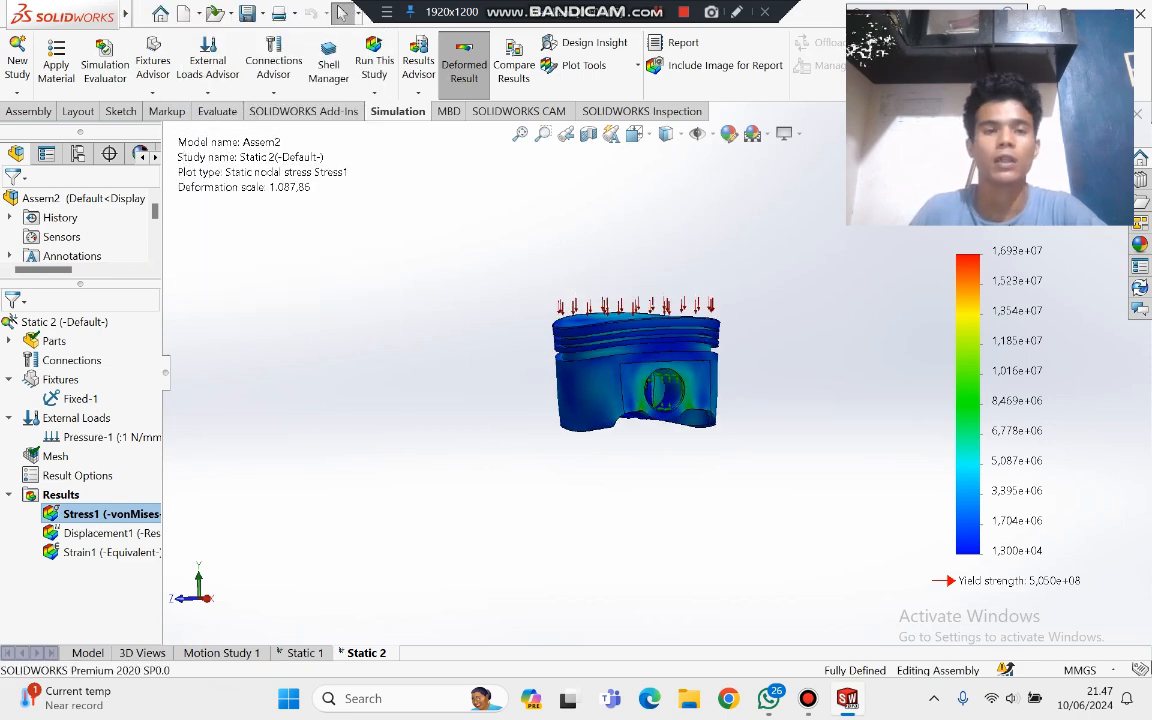
pyautogui.click(231, 14)
pyautogui.click(198, 14)
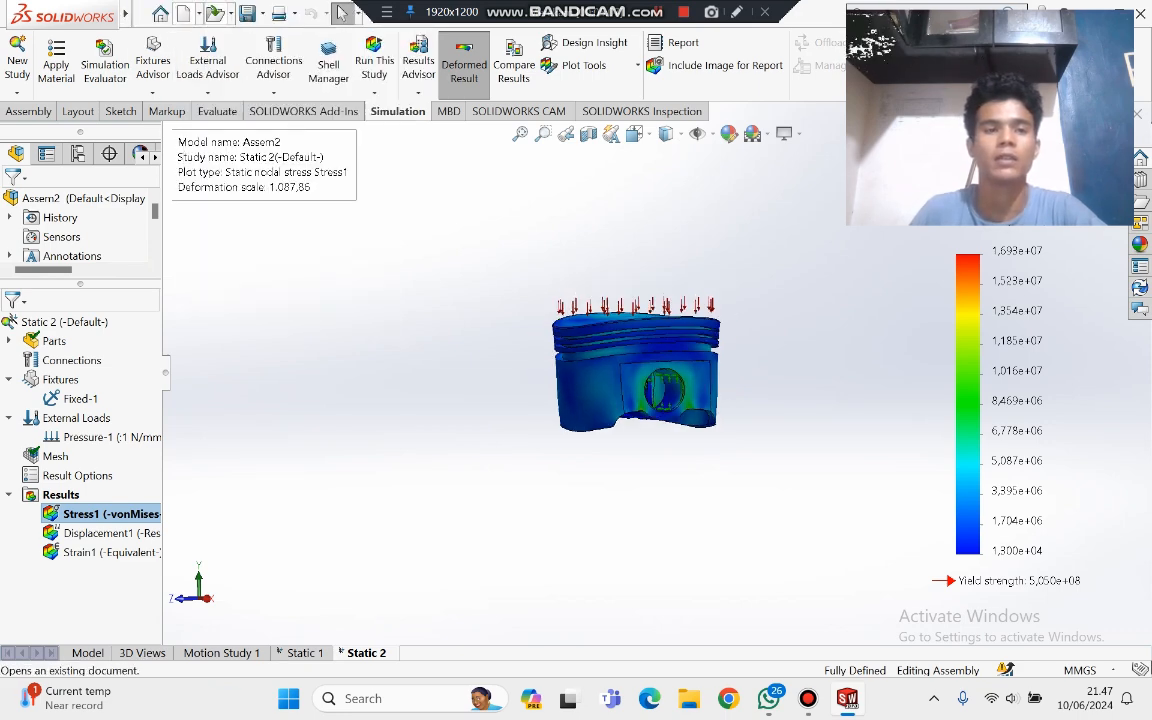
pyautogui.click(198, 14)
pyautogui.click(215, 36)
pyautogui.click(552, 335)
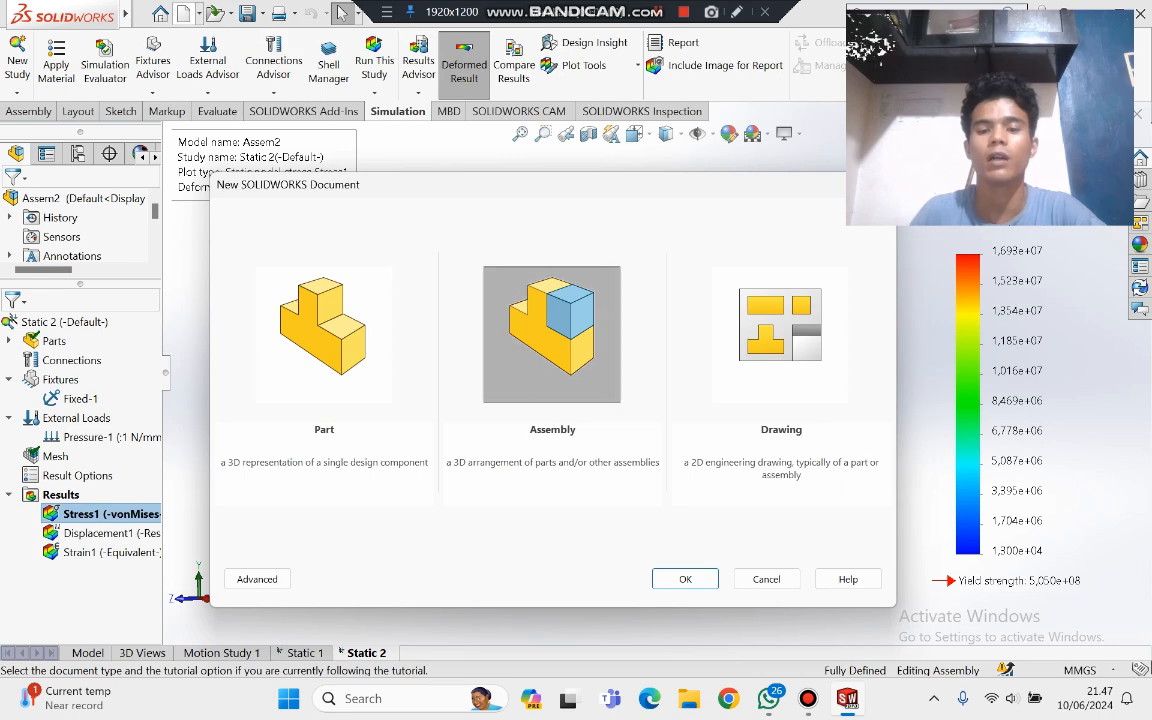
pyautogui.click(685, 579)
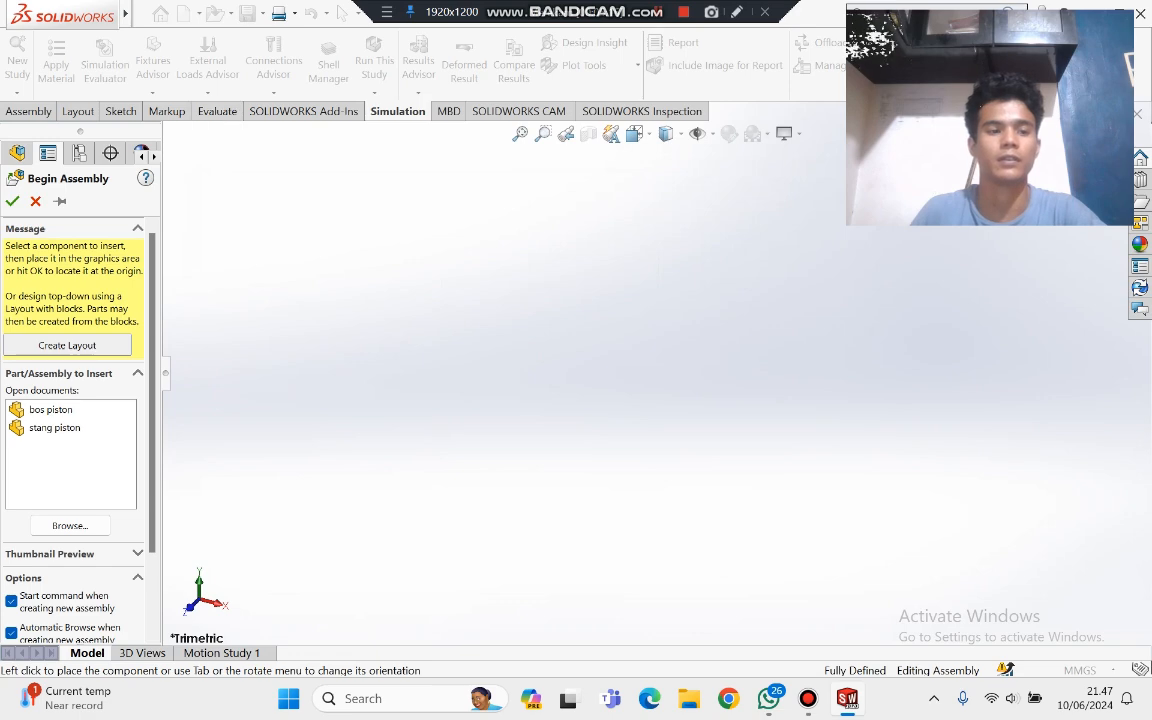
pyautogui.click(64, 428)
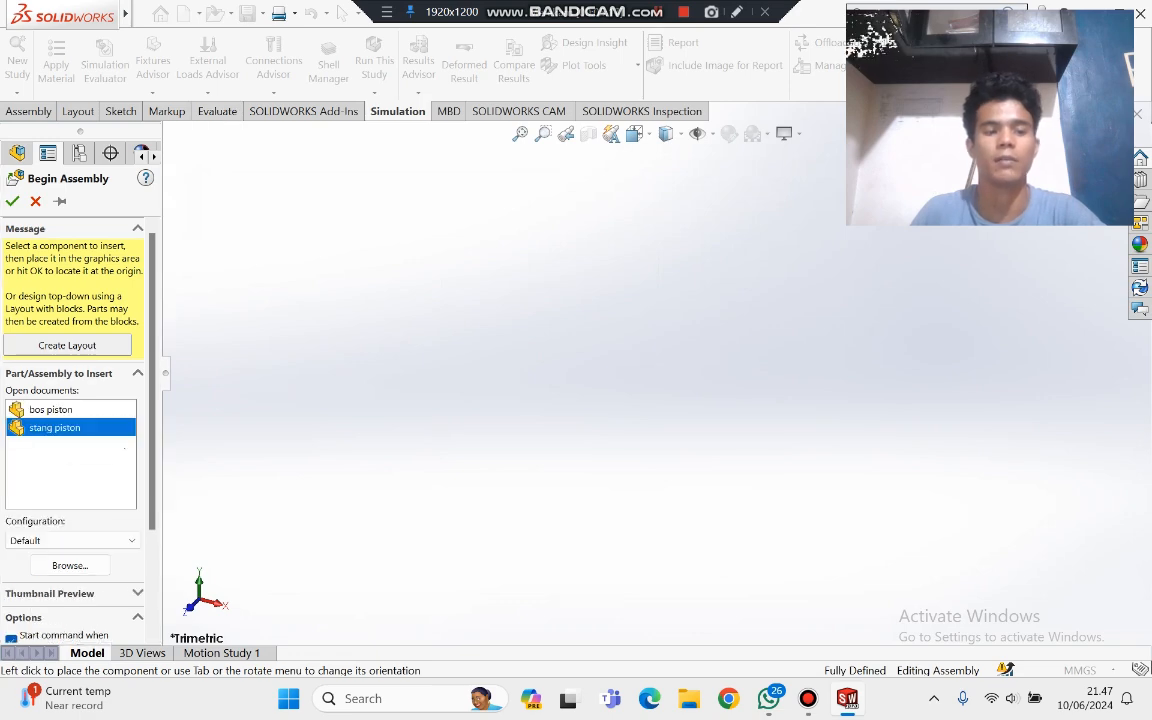
pyautogui.click(593, 356)
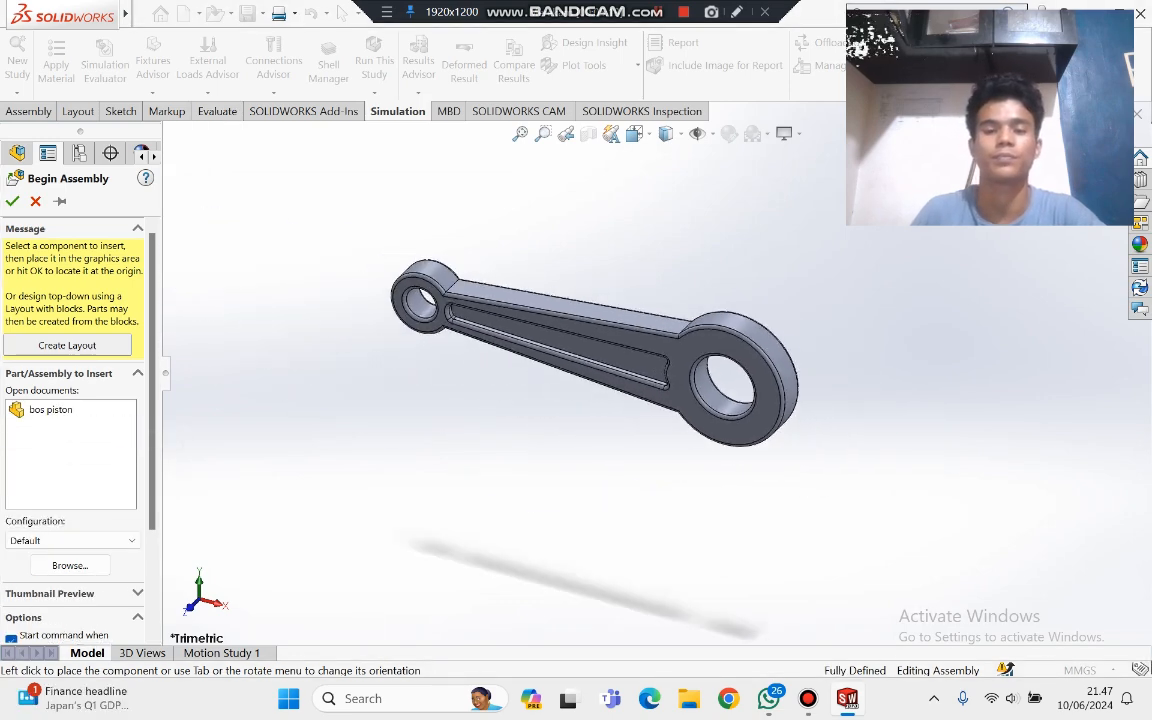
pyautogui.rightClick(652, 364)
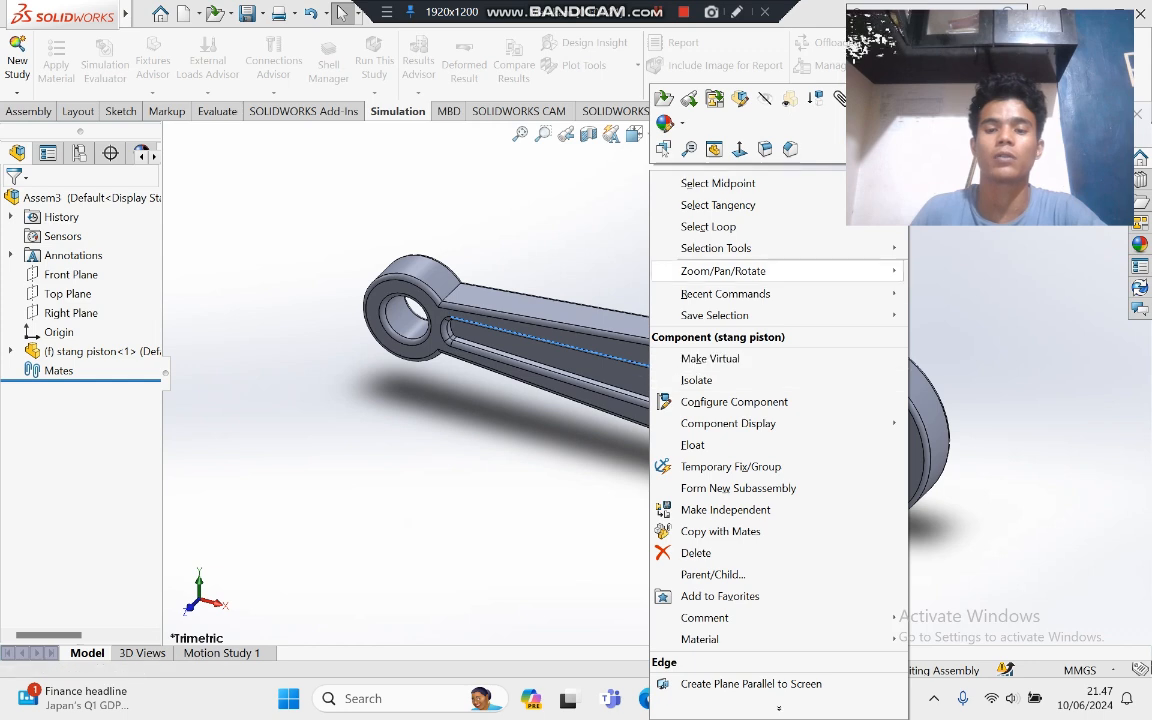
pyautogui.click(612, 498)
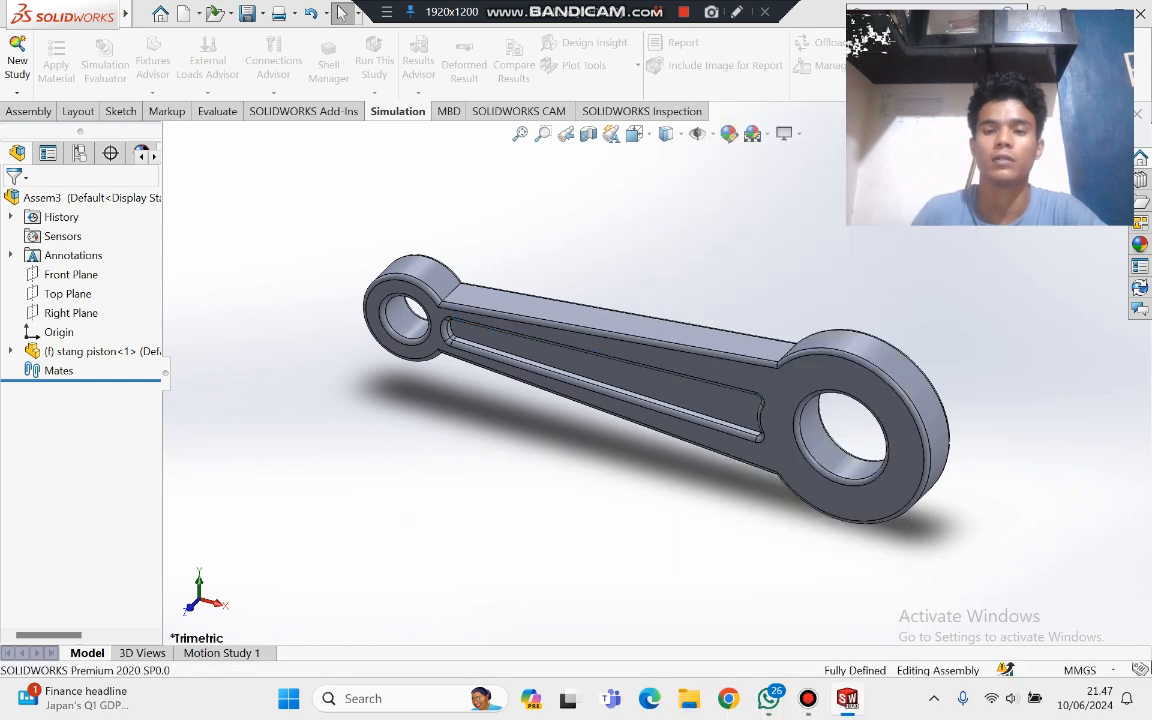
pyautogui.rightClick(620, 366)
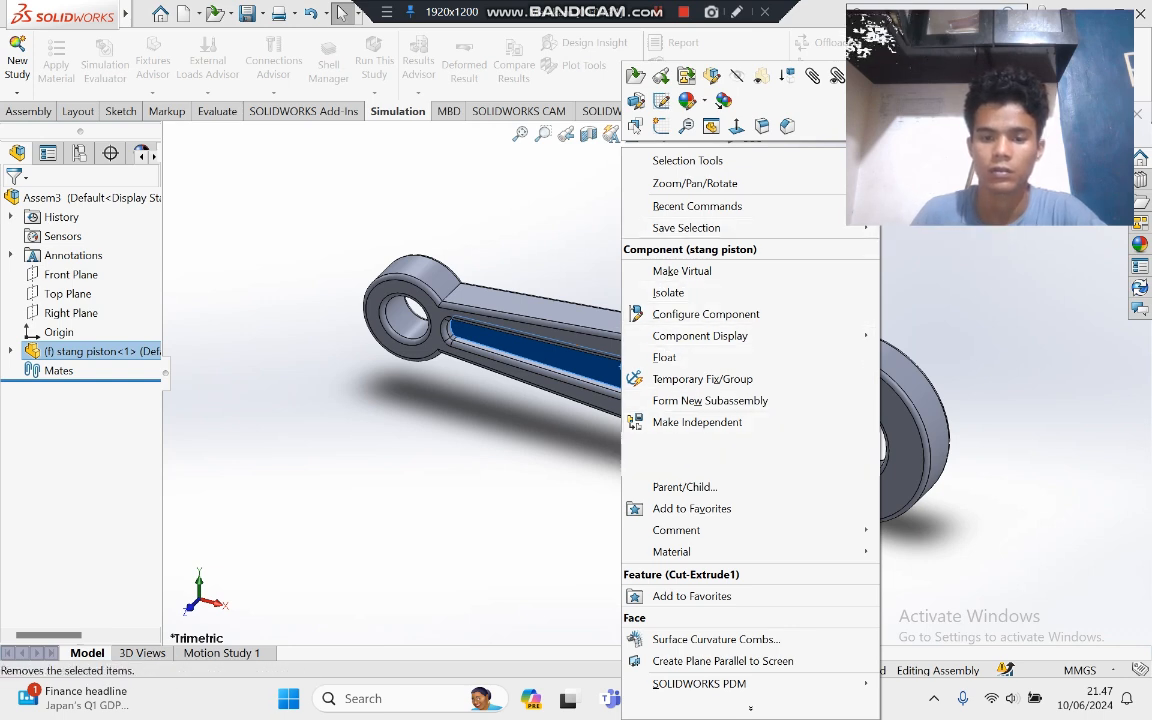
pyautogui.click(585, 590)
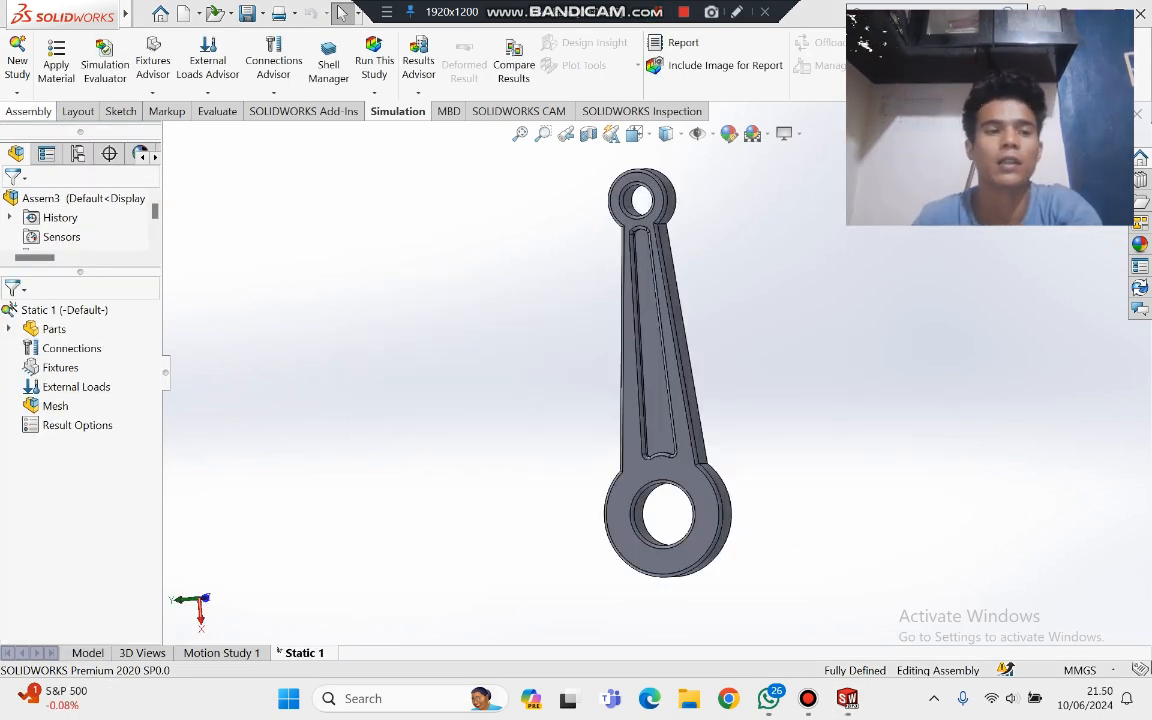
# Step: Create the new static study Static 2 and assign the aluminium alloy 7075-T6, Plate (SS) to the connecting rod
pyautogui.click(17, 65)
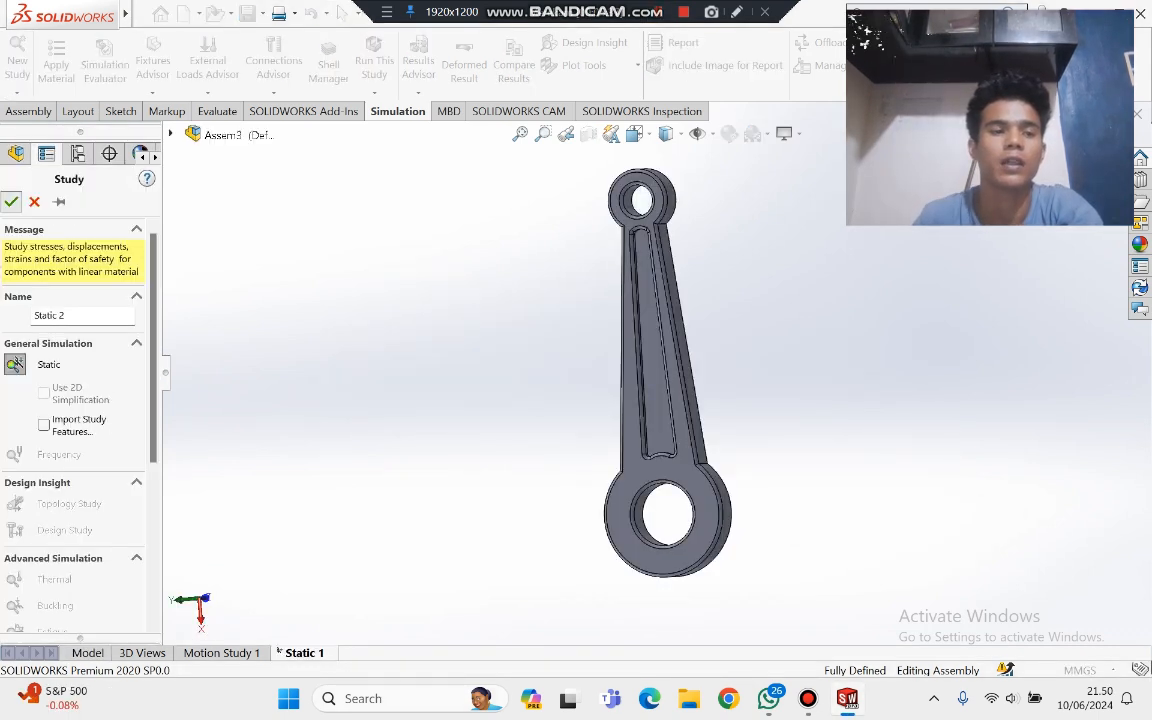
pyautogui.click(11, 201)
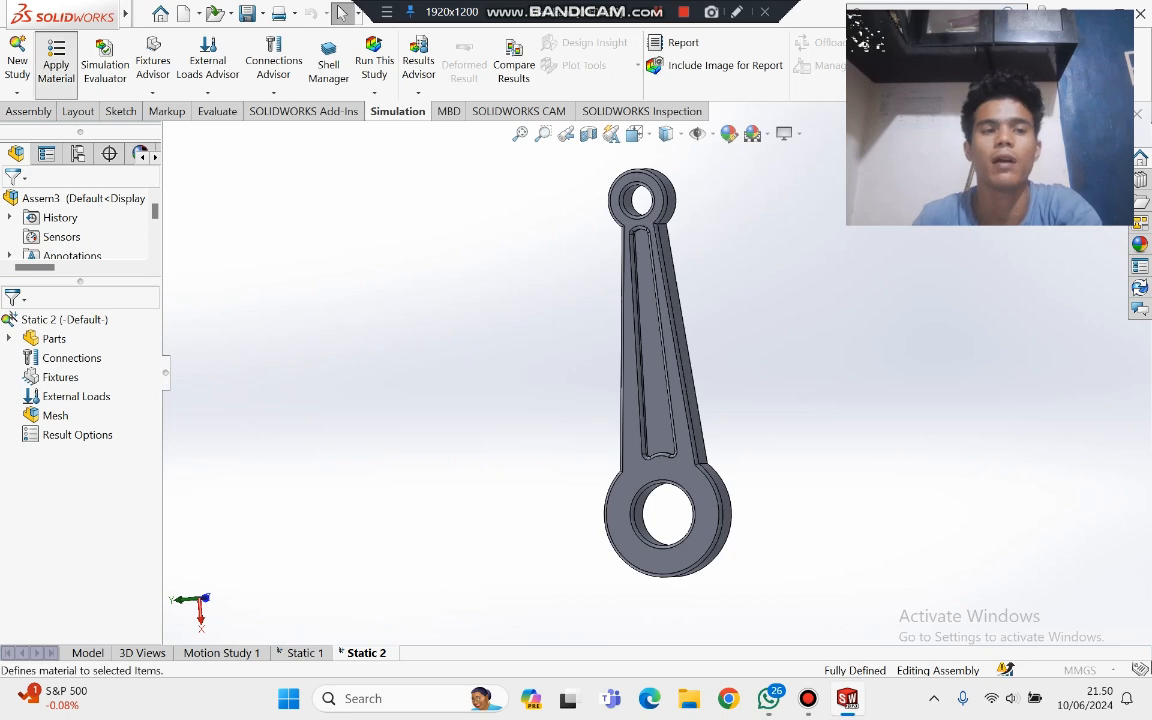
pyautogui.click(56, 65)
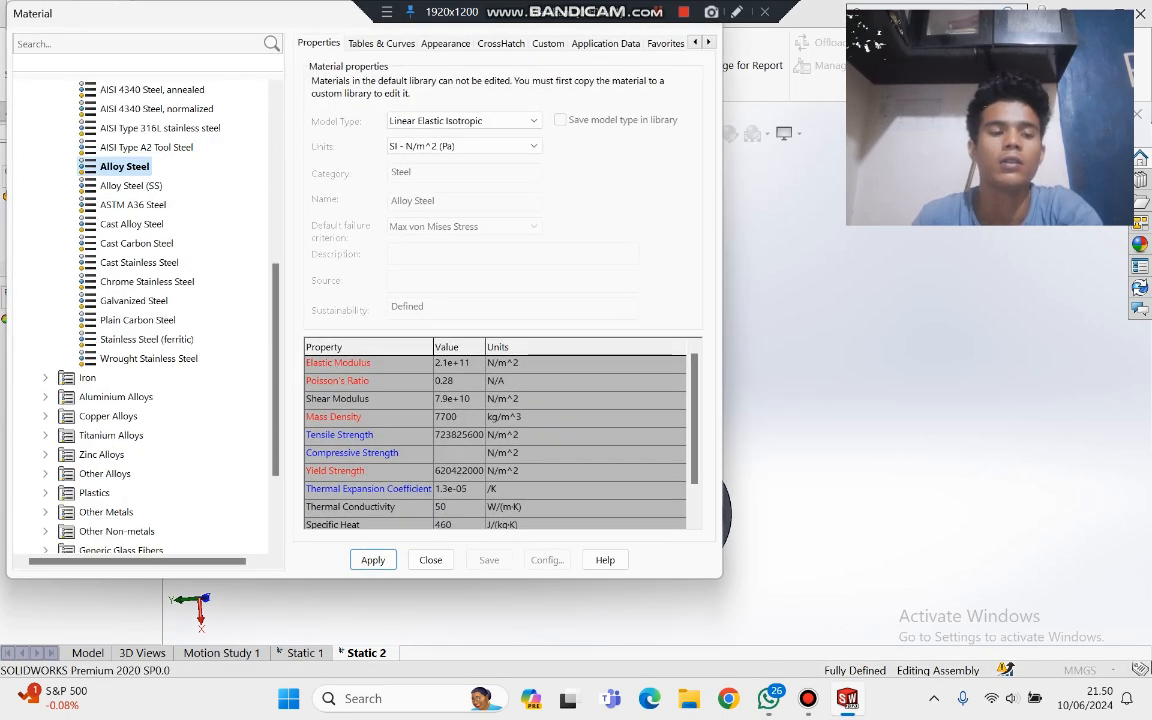
pyautogui.doubleClick(116, 397)
pyautogui.scroll(-20, 116, 397)
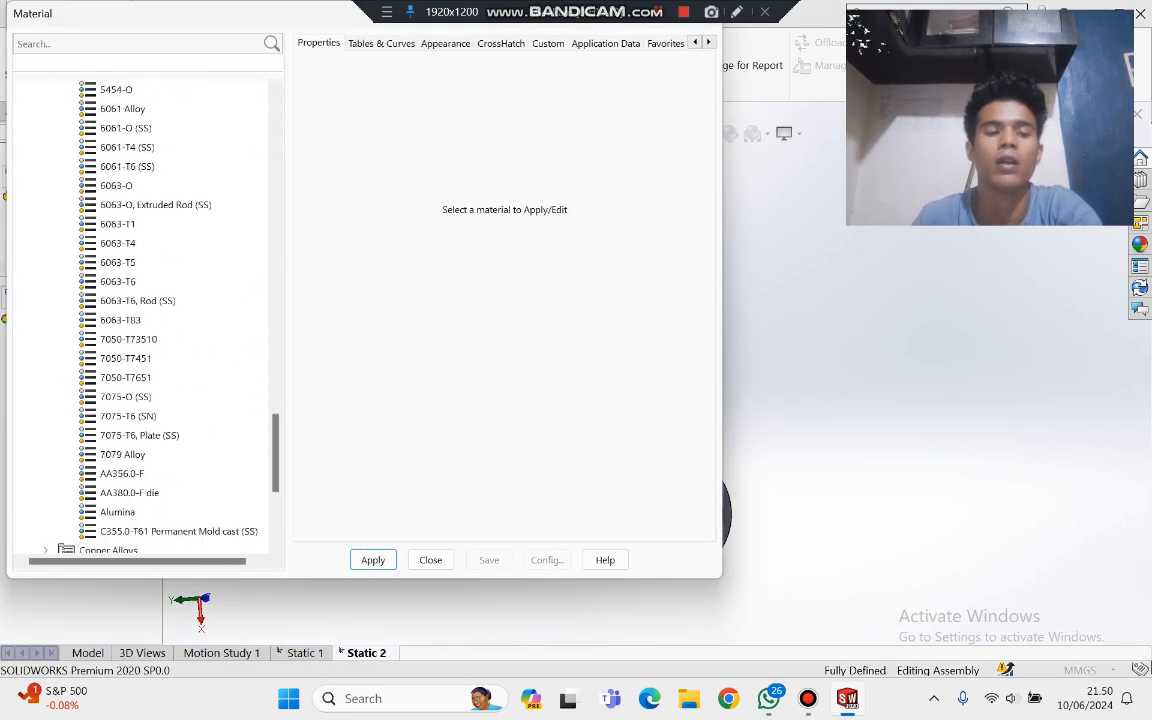
pyautogui.scroll(-4, 140, 320)
pyautogui.scroll(4, 140, 320)
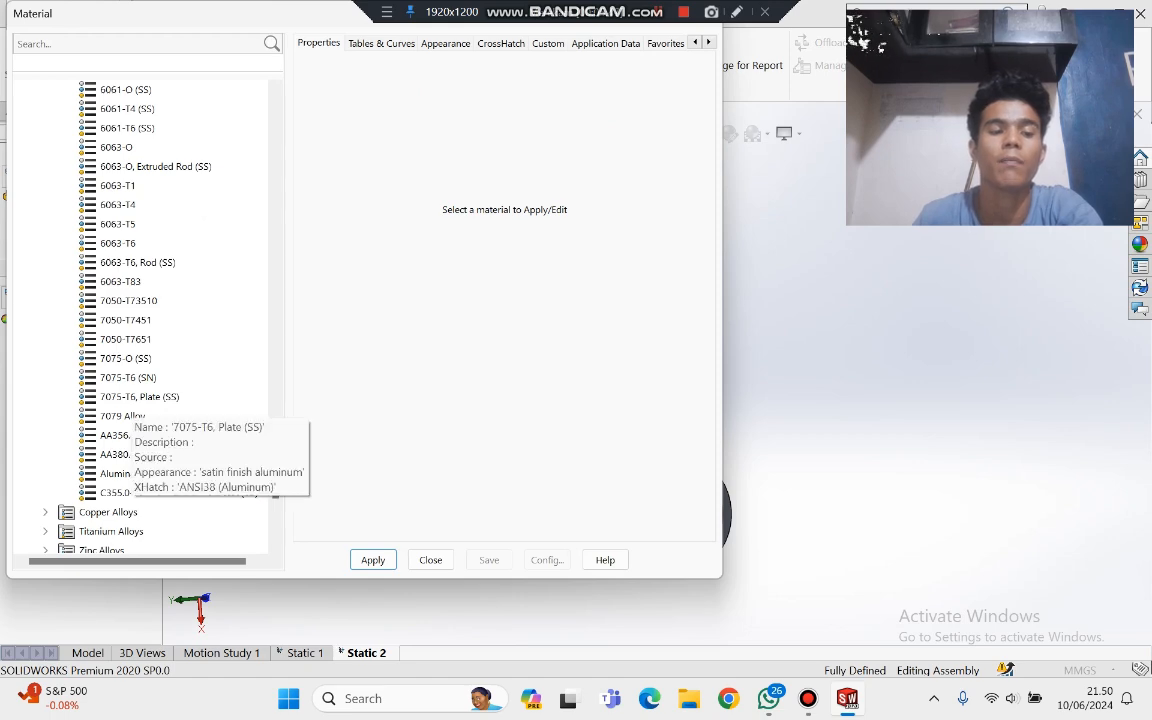
pyautogui.click(140, 396)
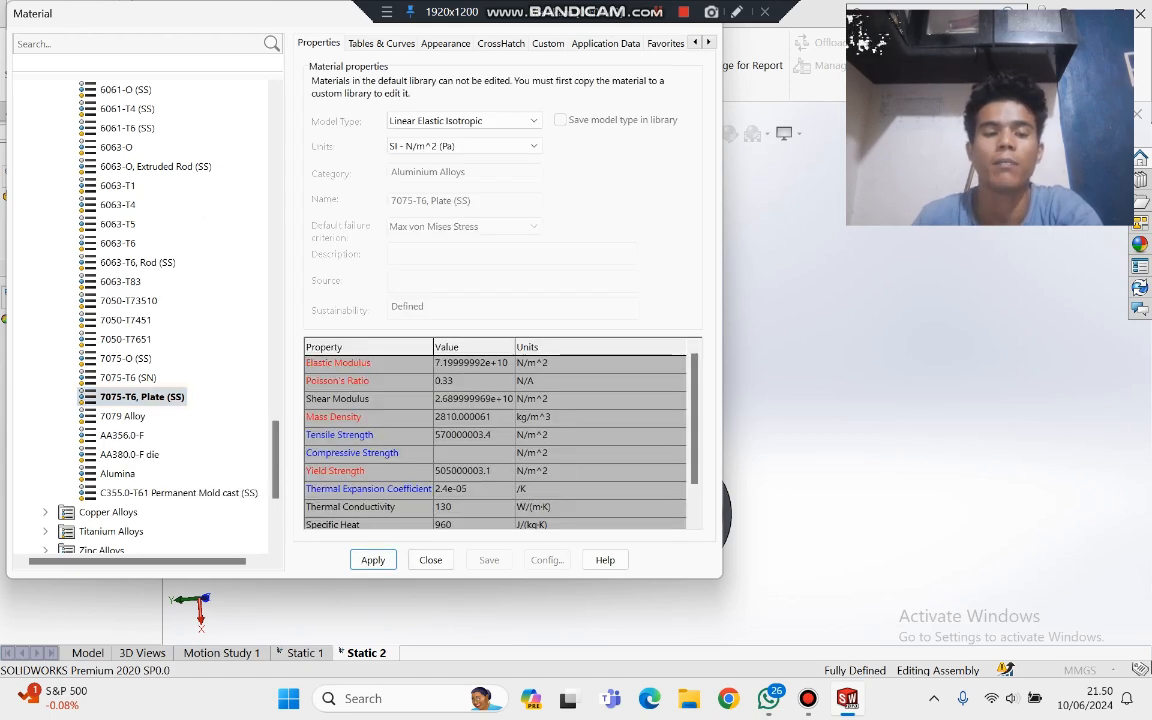
pyautogui.click(431, 560)
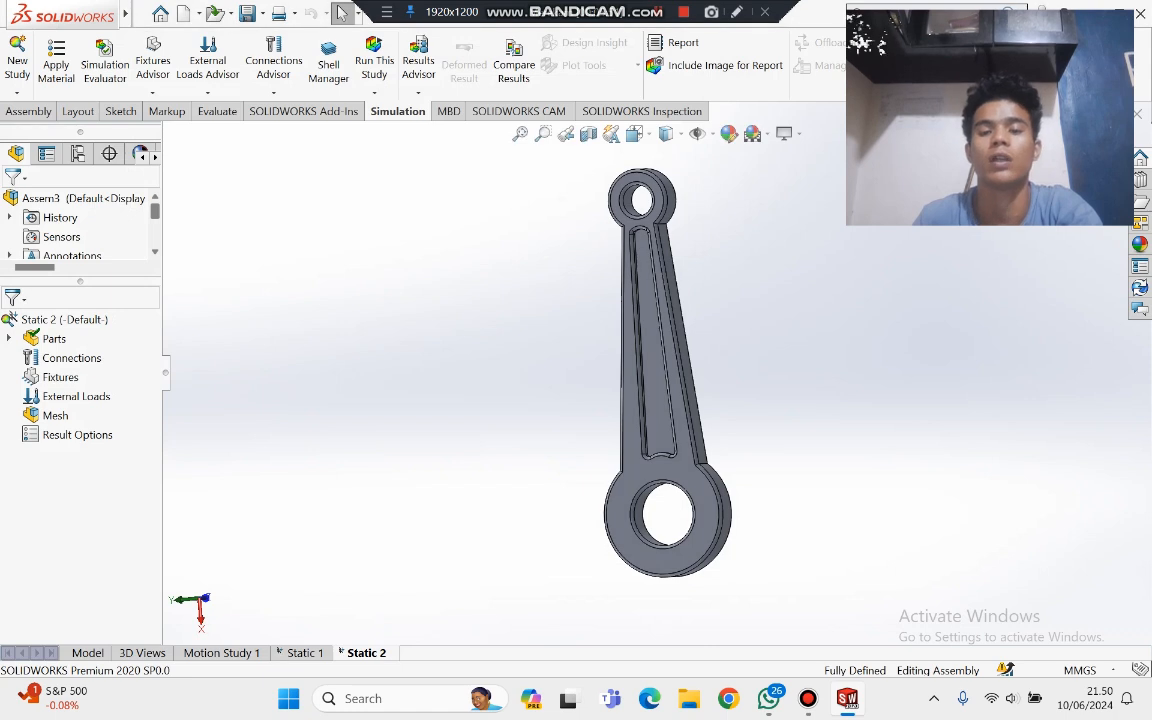
# Step: Add a Fixed Geometry fixture to the inner cylindrical face of the connecting rod's small-end bore
pyautogui.moveTo(440, 420); pyautogui.dragTo(485, 415, button='middle')
pyautogui.rightClick(55, 377)
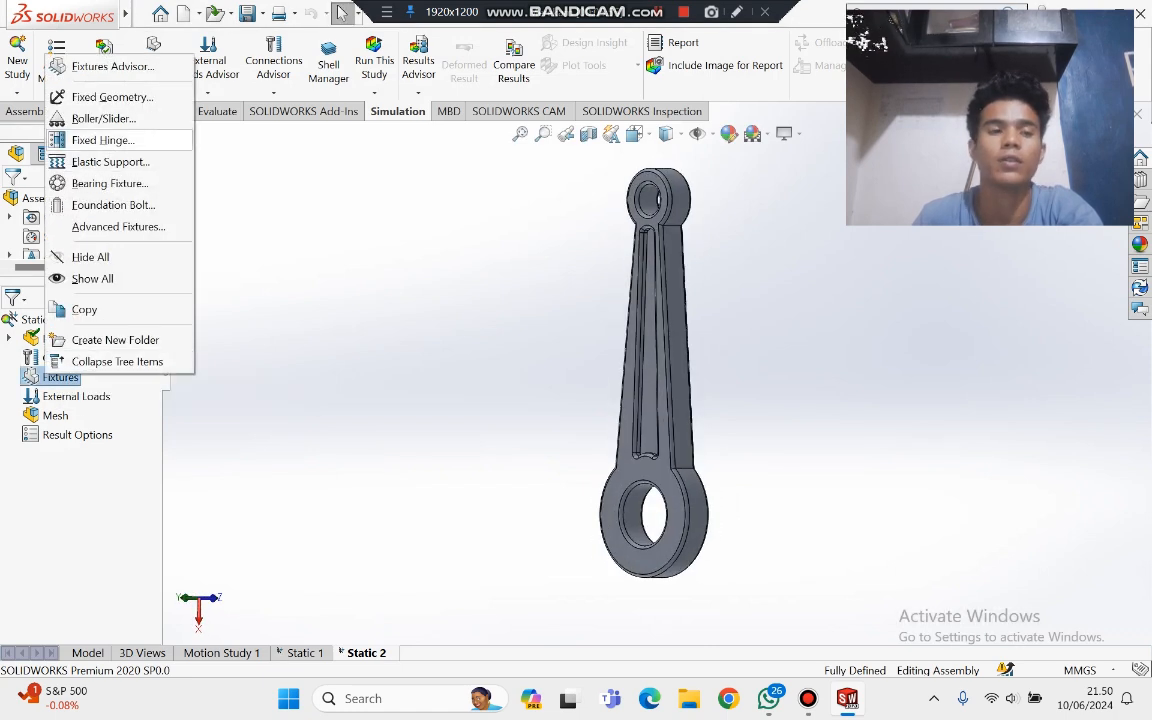
pyautogui.click(110, 97)
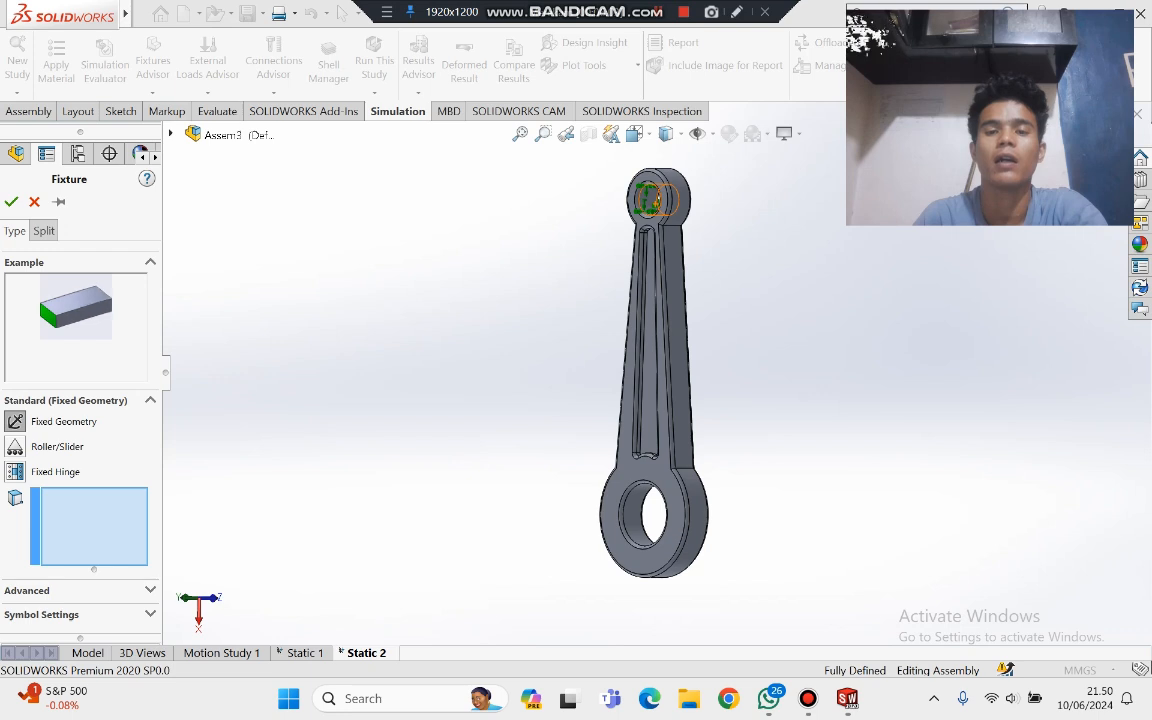
pyautogui.click(648, 198)
pyautogui.moveTo(634, 210); pyautogui.dragTo(674, 215, button='middle')
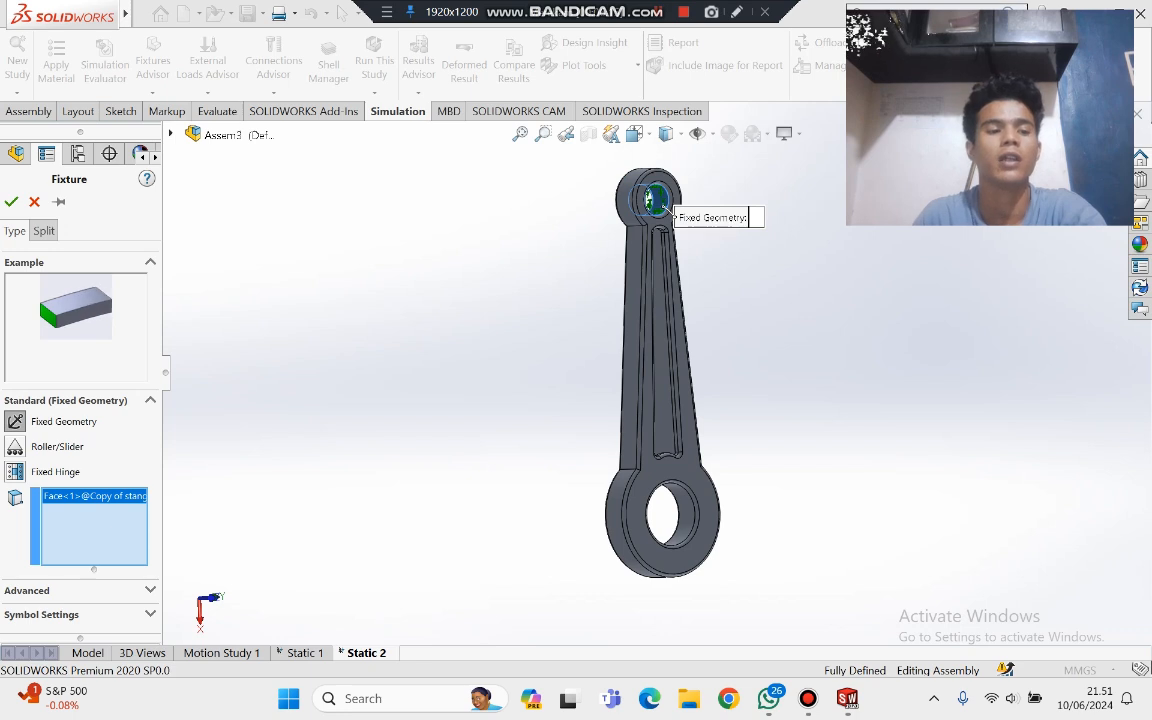
pyautogui.press('Return')
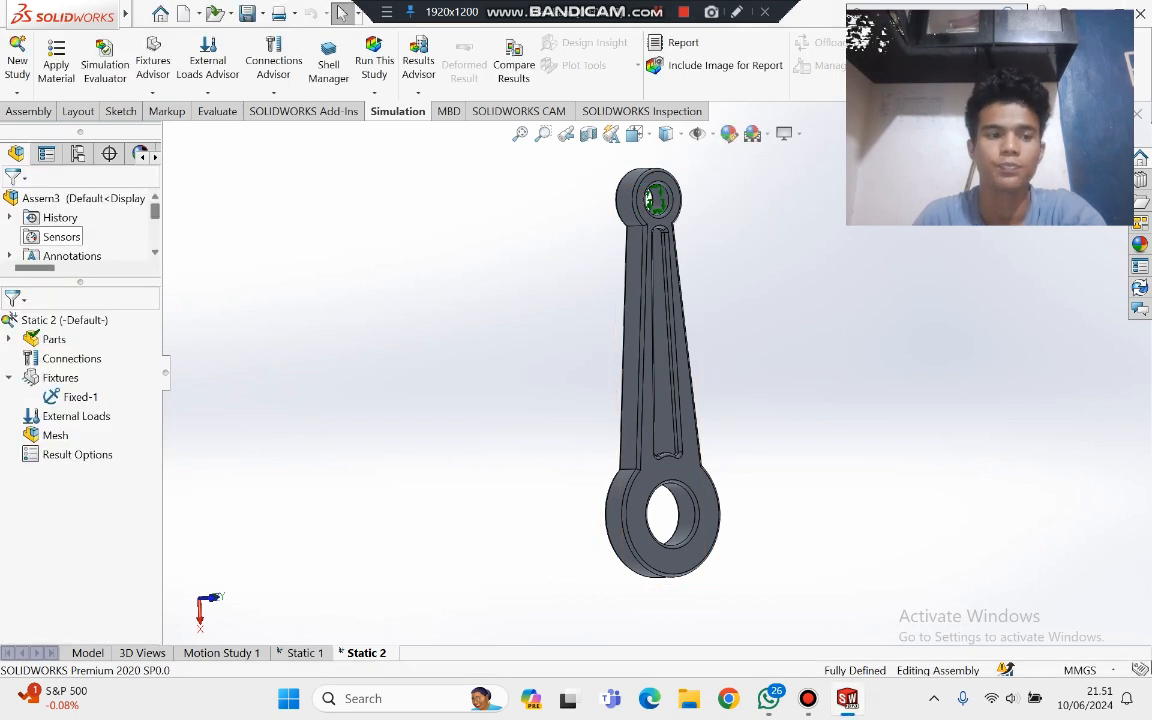
# Step: Apply a pressure of 1 N/m^2, normal to the selected face, on the inside of the connecting rod's large-end bore
pyautogui.rightClick(75, 416)
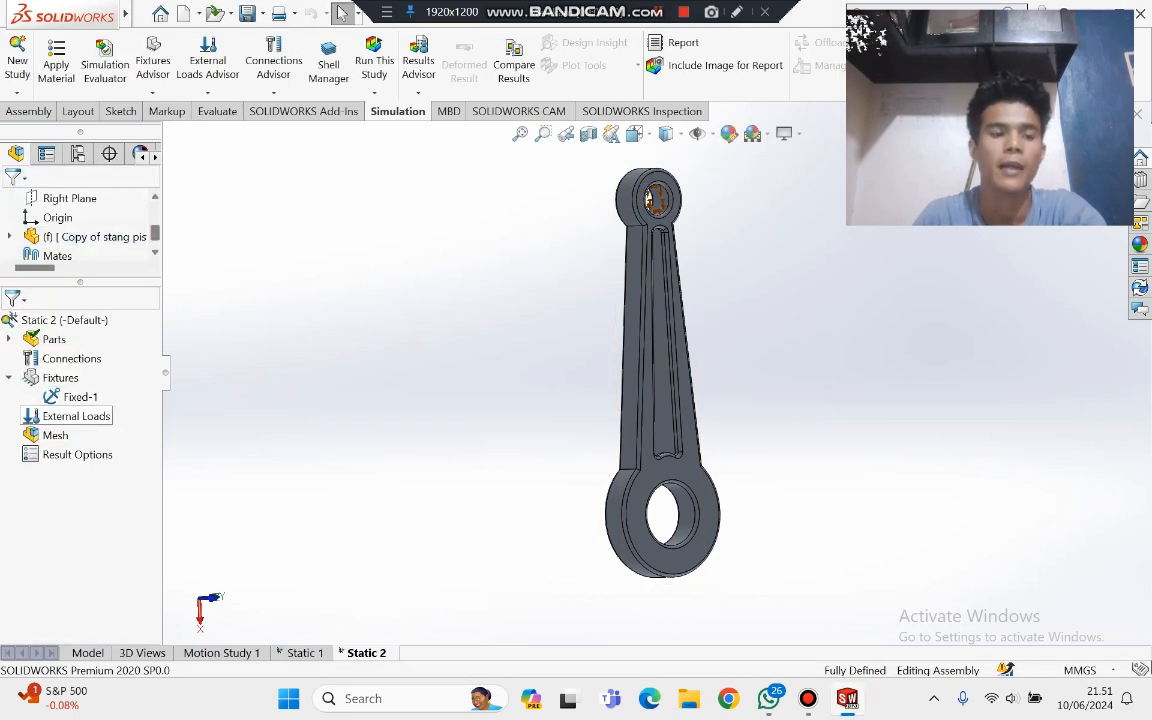
pyautogui.rightClick(84, 416)
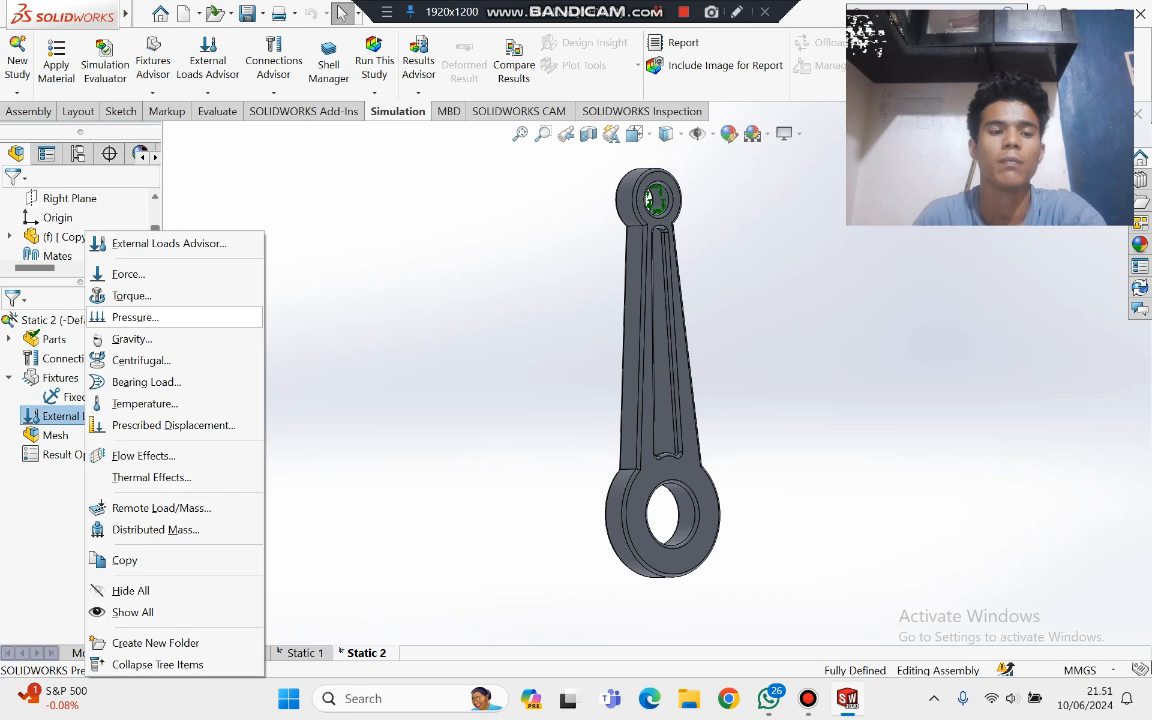
pyautogui.click(135, 317)
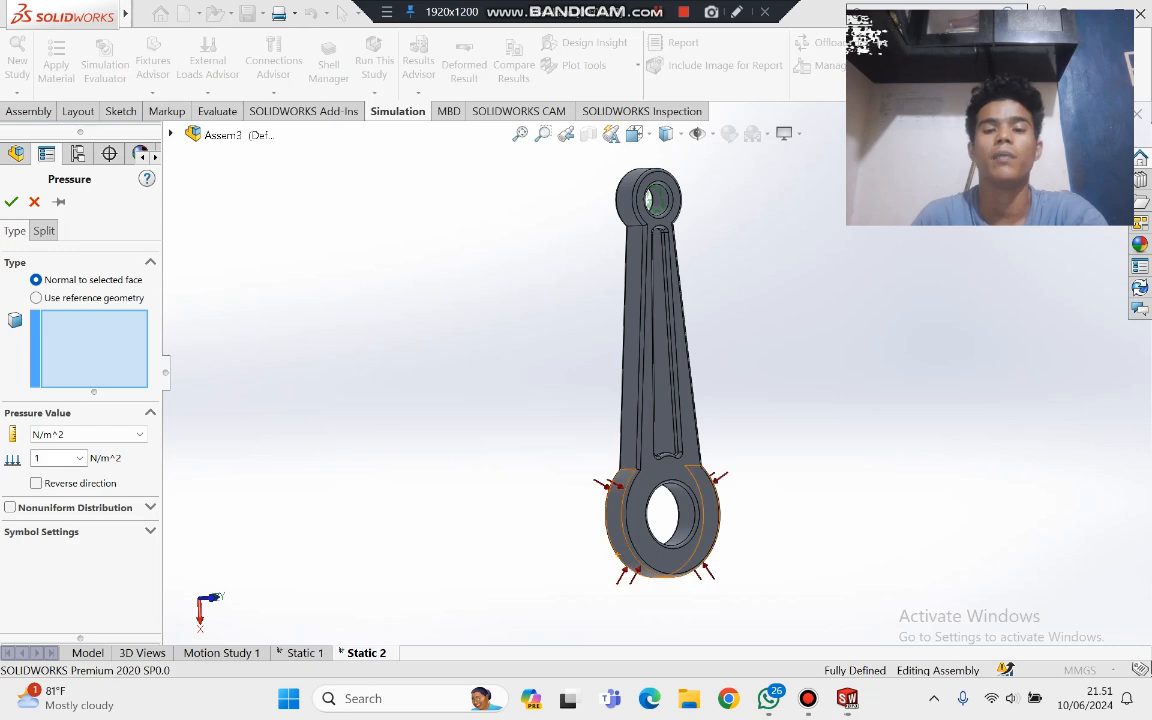
pyautogui.scroll(-4, 642, 572)
pyautogui.click(735, 483)
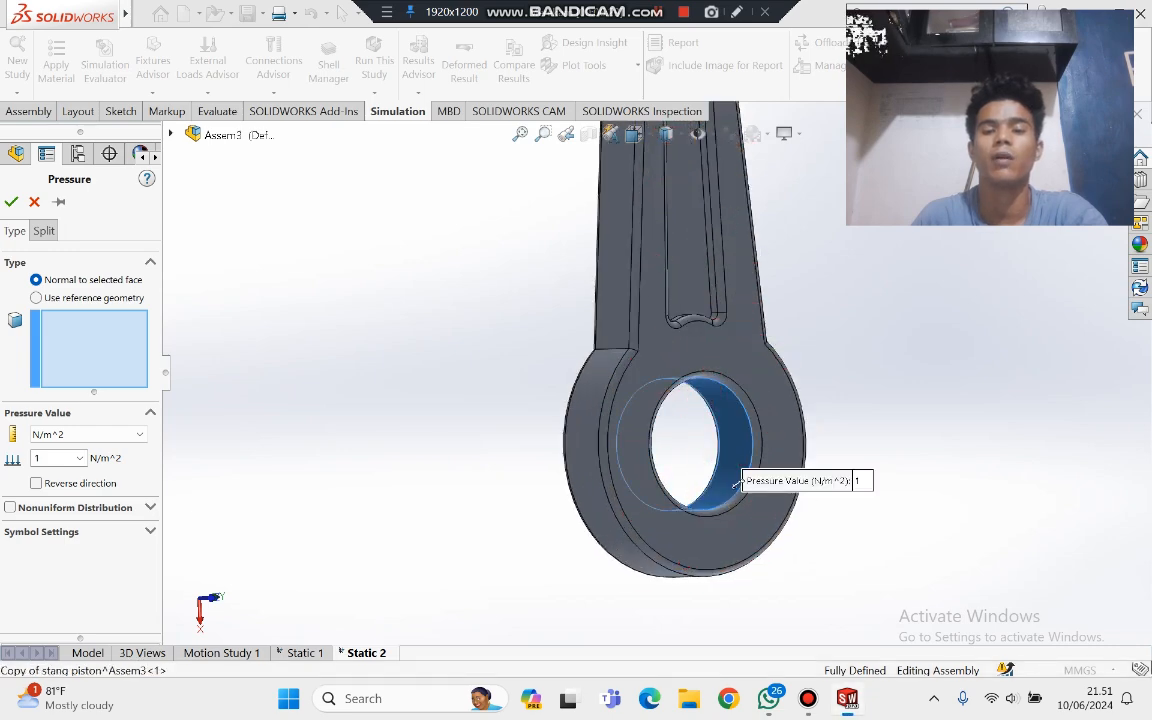
pyautogui.scroll(6, 657, 450)
pyautogui.scroll(-3, 545, 480)
pyautogui.scroll(2, 545, 480)
pyautogui.scroll(-2, 545, 290)
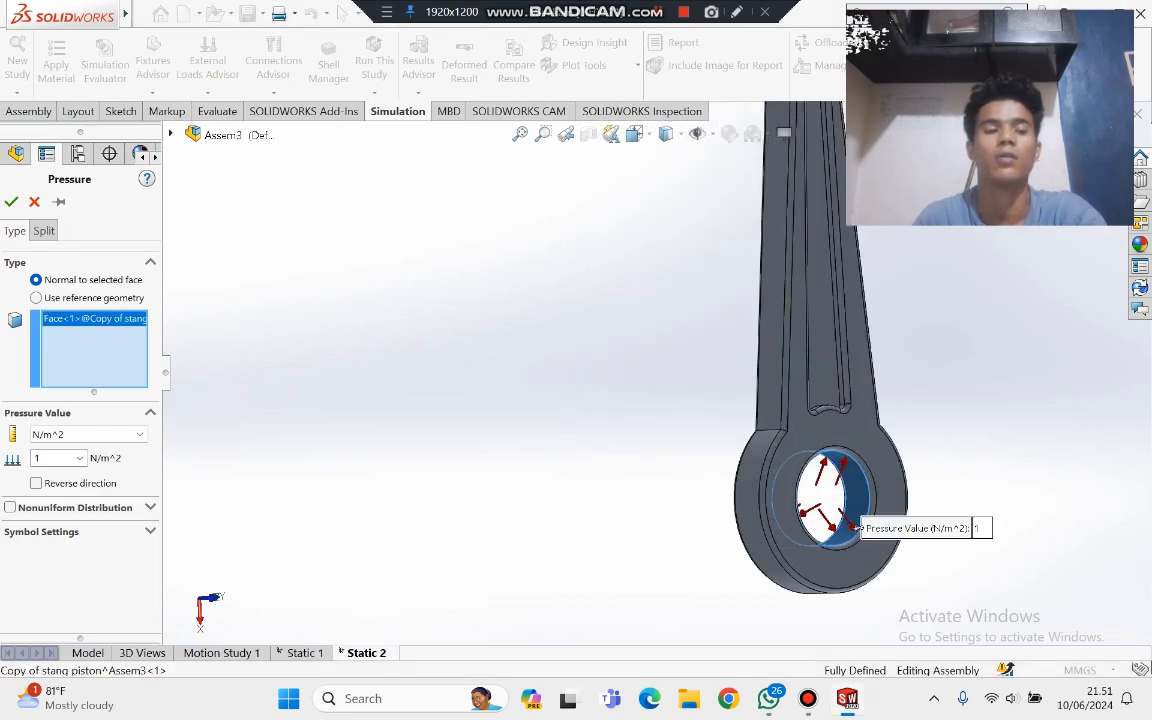
pyautogui.scroll(2, 545, 305)
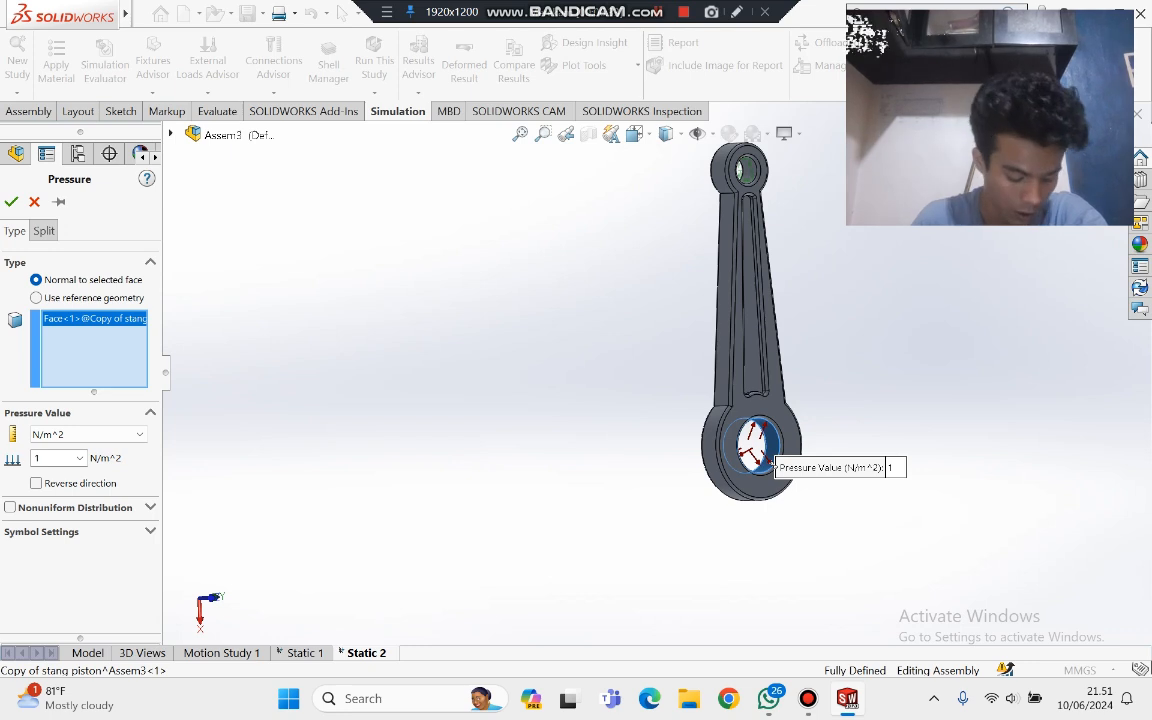
pyautogui.press('Return')
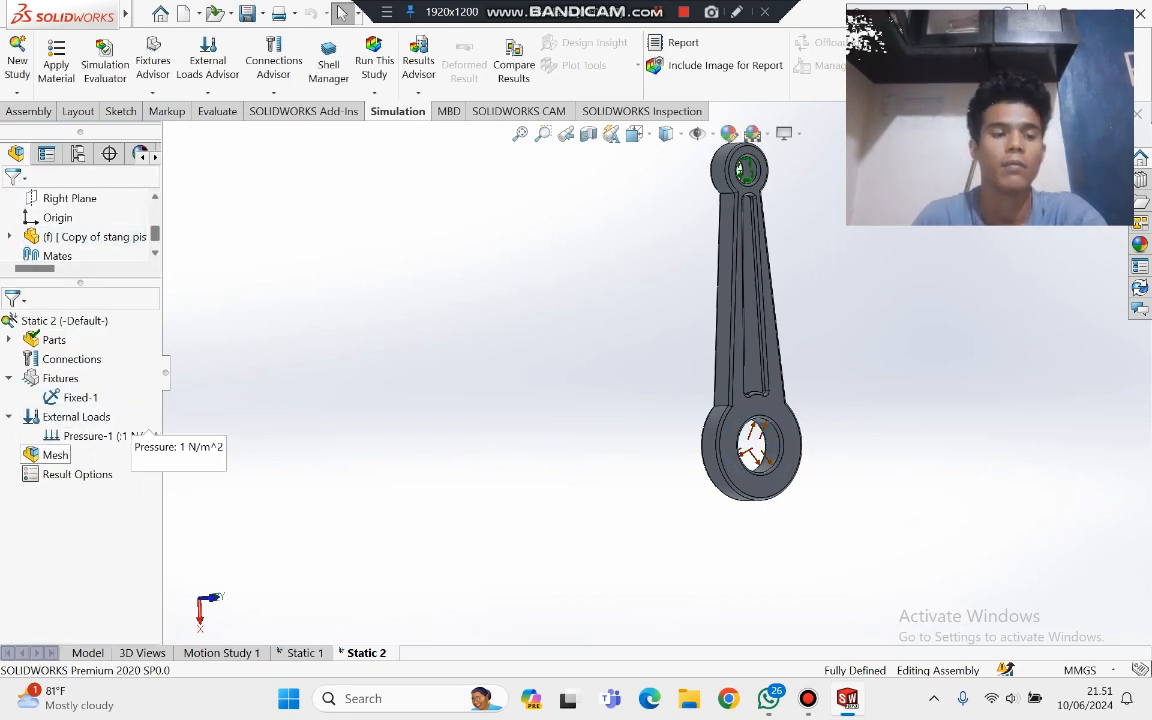
# Step: Mesh the connecting rod with the default mesh density and run the static study
pyautogui.rightClick(58, 455)
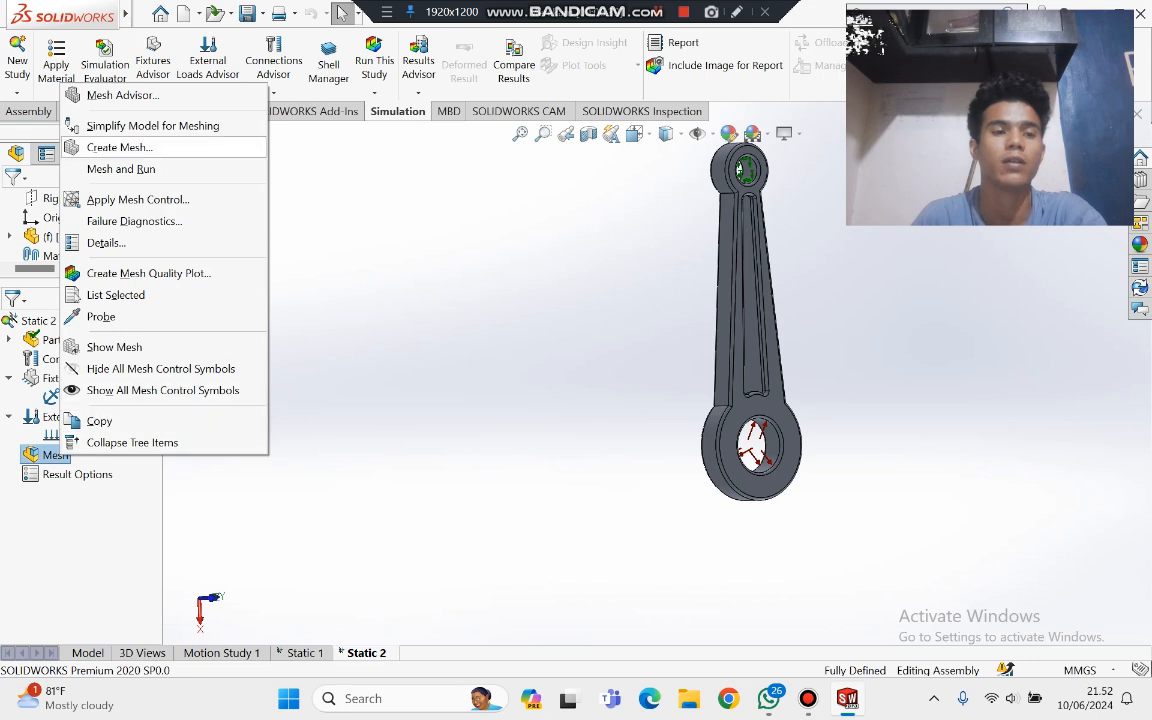
pyautogui.click(110, 147)
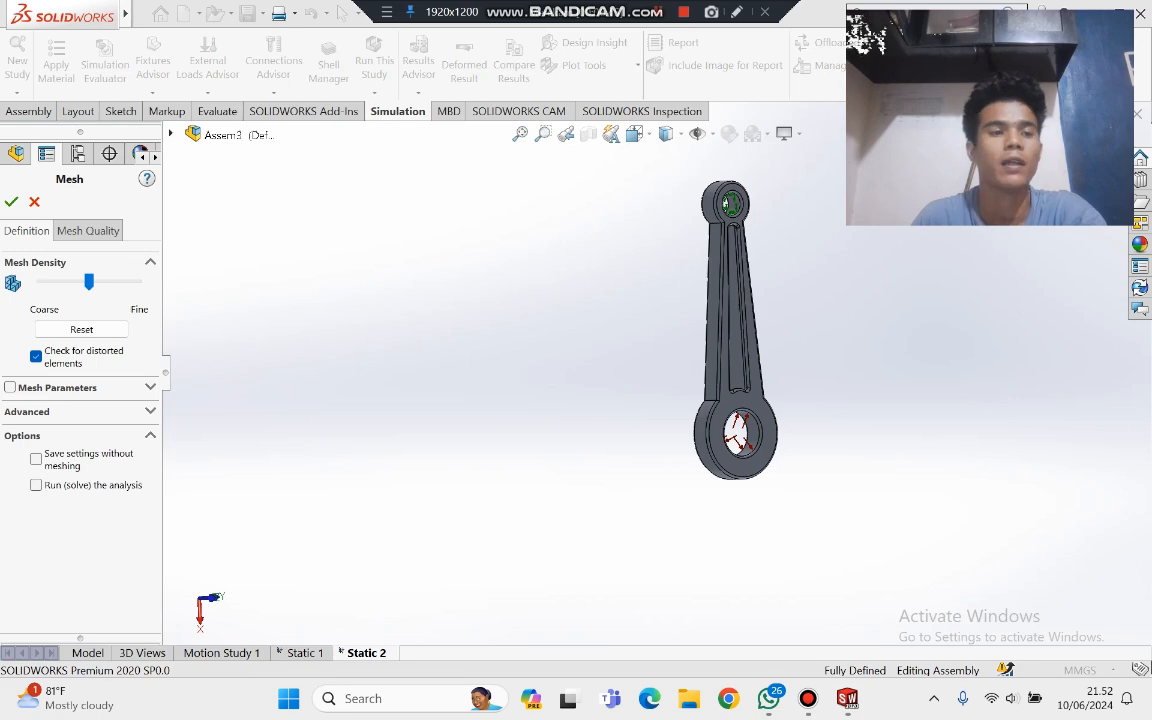
pyautogui.click(11, 202)
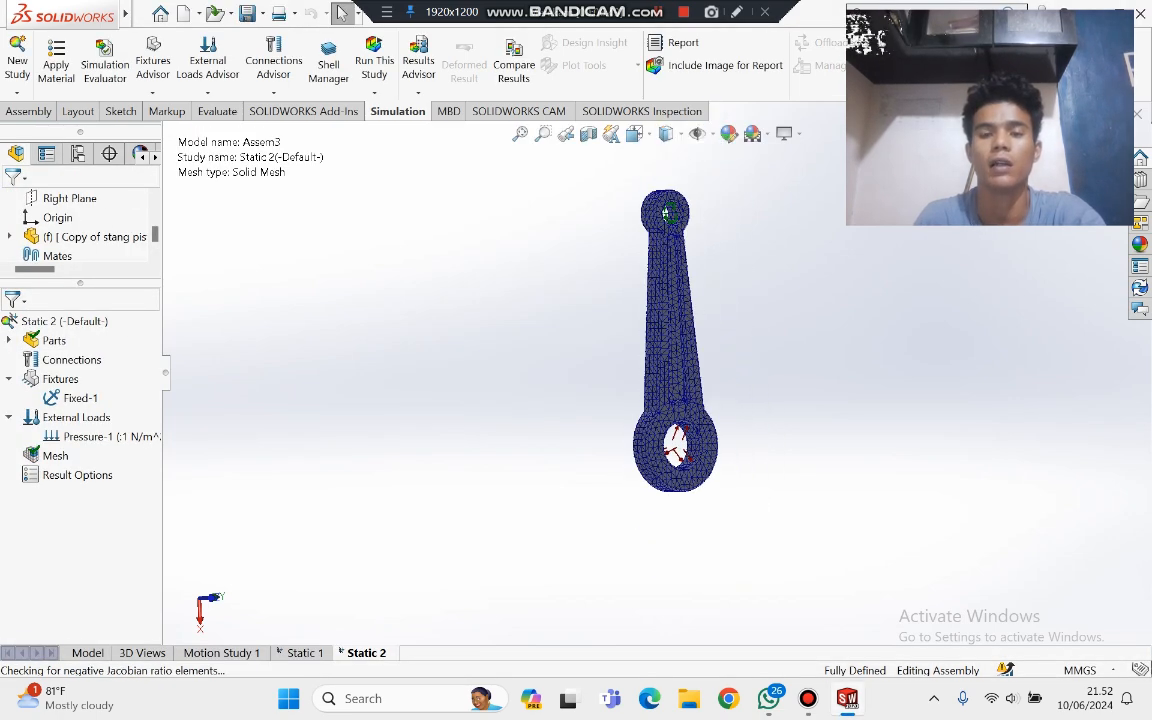
pyautogui.scroll(-1, 780, 279)
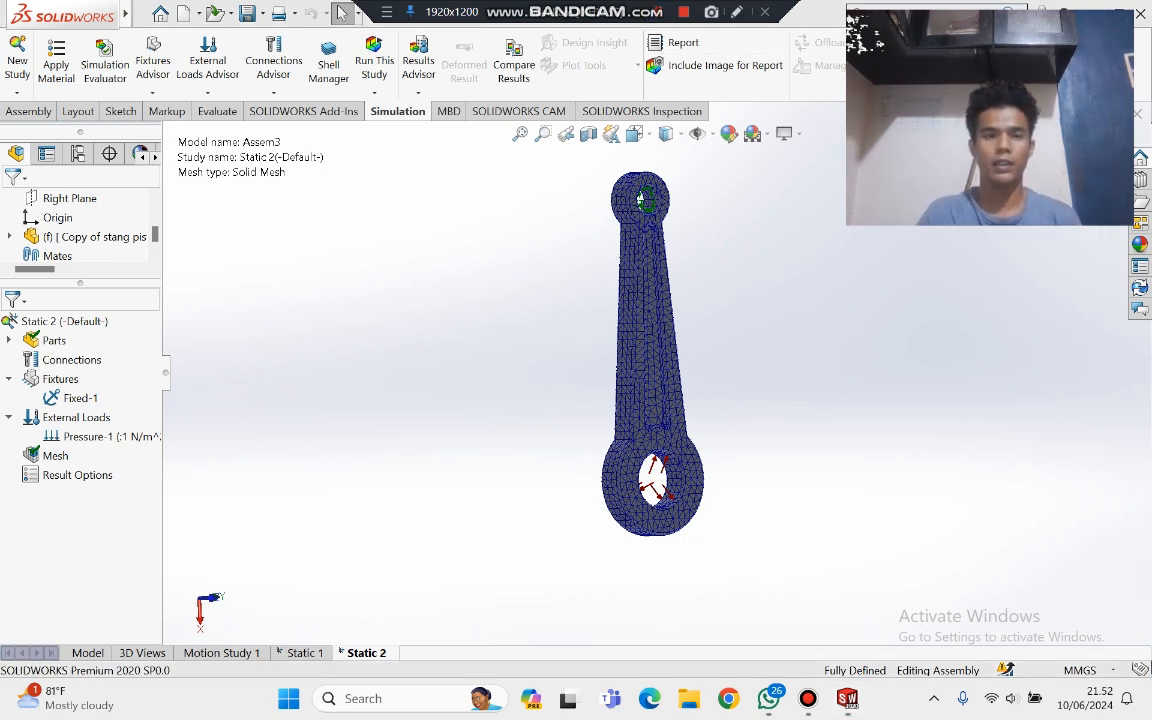
pyautogui.click(374, 62)
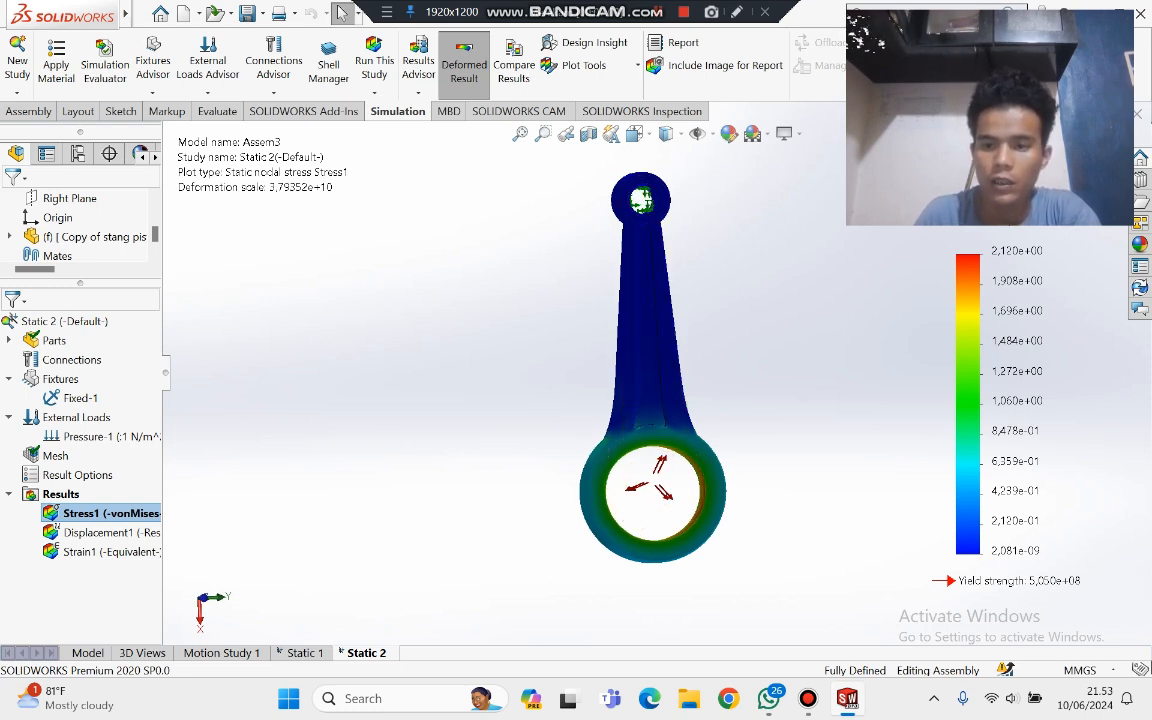
# Step: Examine the von Mises stress distribution around the large-end bore, close up and at an angle onto its inner face
pyautogui.moveTo(563, 471); pyautogui.dragTo(672, 530, button='middle')
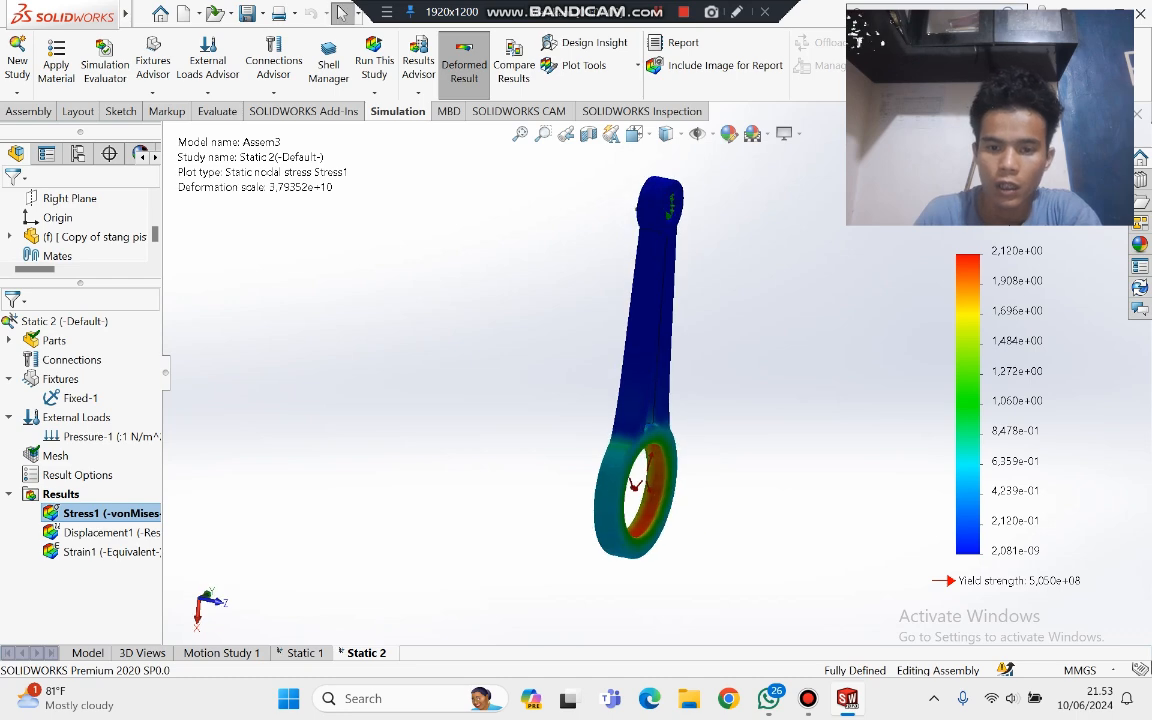
pyautogui.scroll(-6, 676, 535)
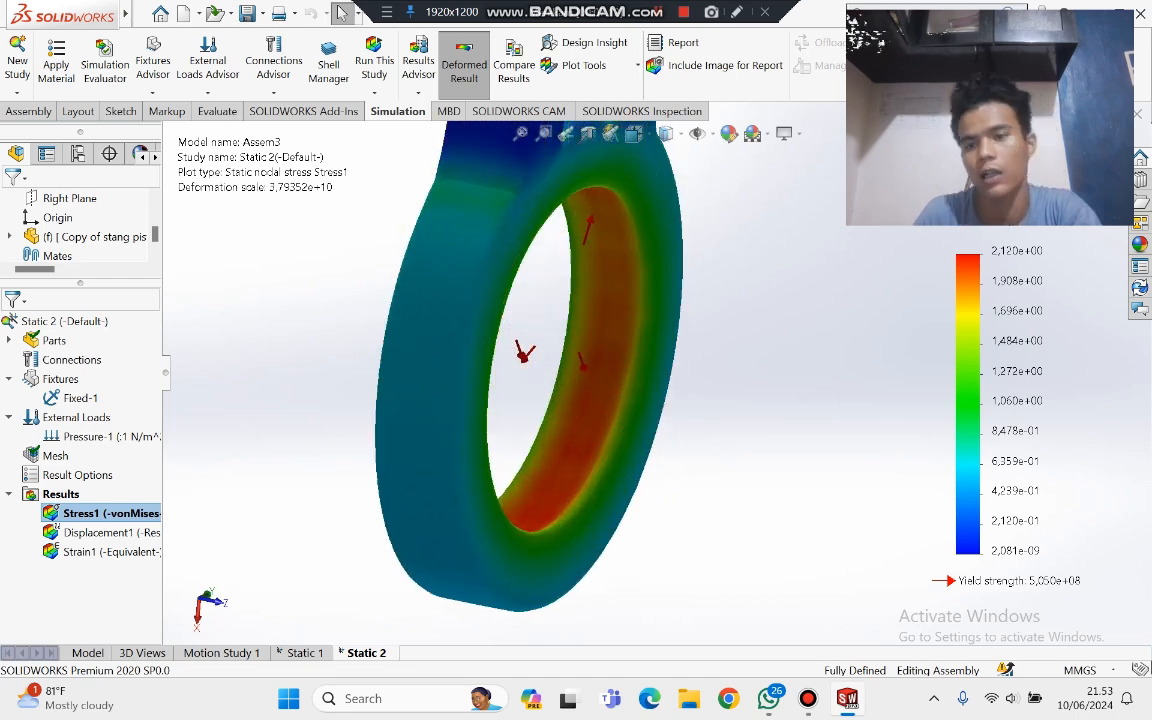
pyautogui.moveTo(654, 324)
pyautogui.mouseDown(button='middle')
pyautogui.moveTo(468, 328)
pyautogui.moveTo(676, 325)
pyautogui.mouseUp(button='middle')
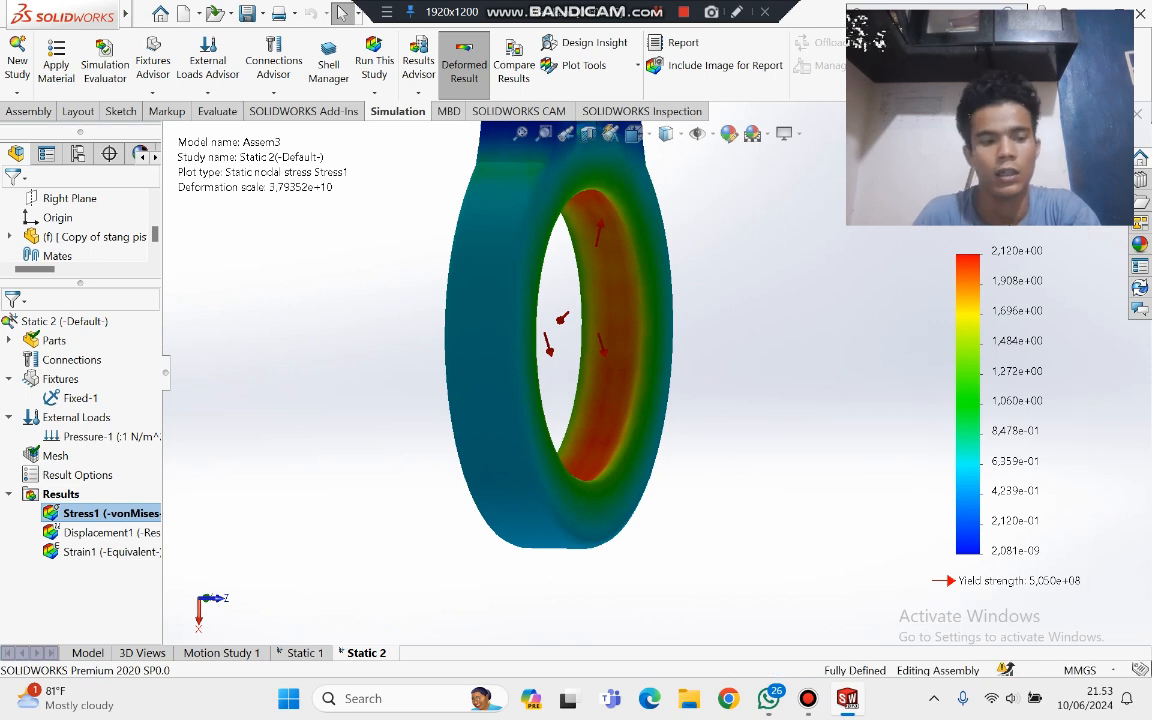
# Step: Display the displacement plot and examine it along the whole rod and around the large-end bore from the side and front
pyautogui.doubleClick(110, 533)
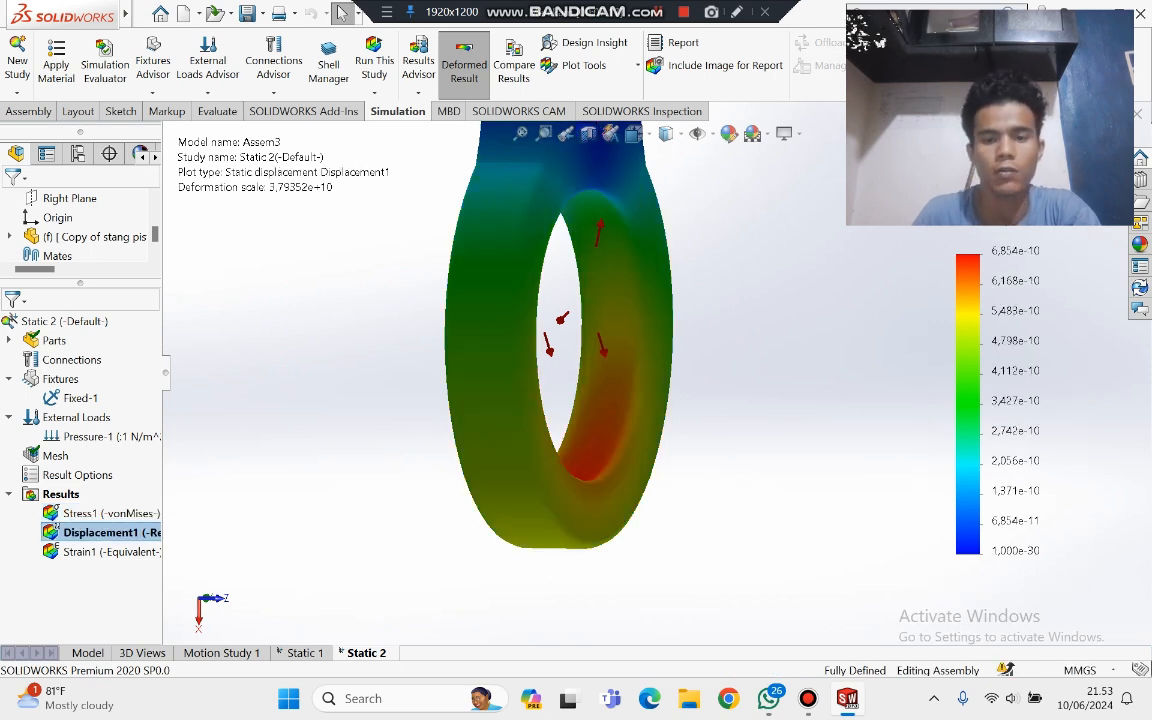
pyautogui.scroll(8, 712, 230)
pyautogui.scroll(-4, 712, 230)
pyautogui.scroll(2, 712, 230)
pyautogui.scroll(-2, 712, 230)
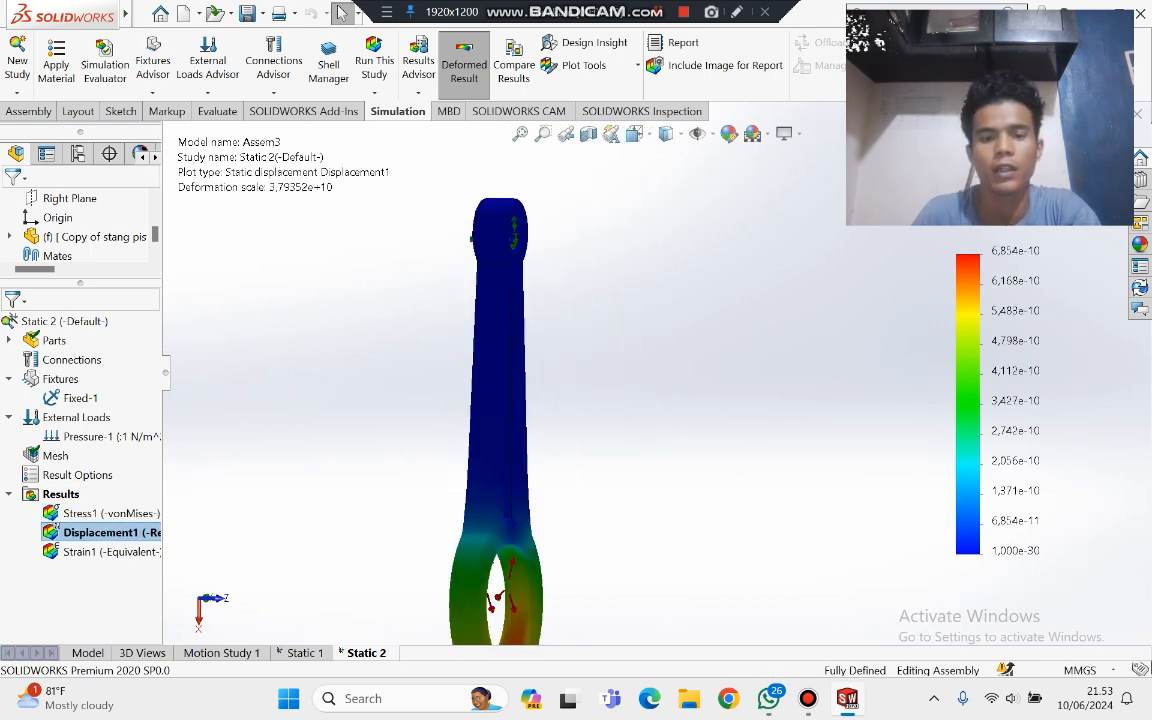
pyautogui.scroll(1, 640, 440)
pyautogui.scroll(-2, 655, 510)
pyautogui.scroll(3, 662, 320)
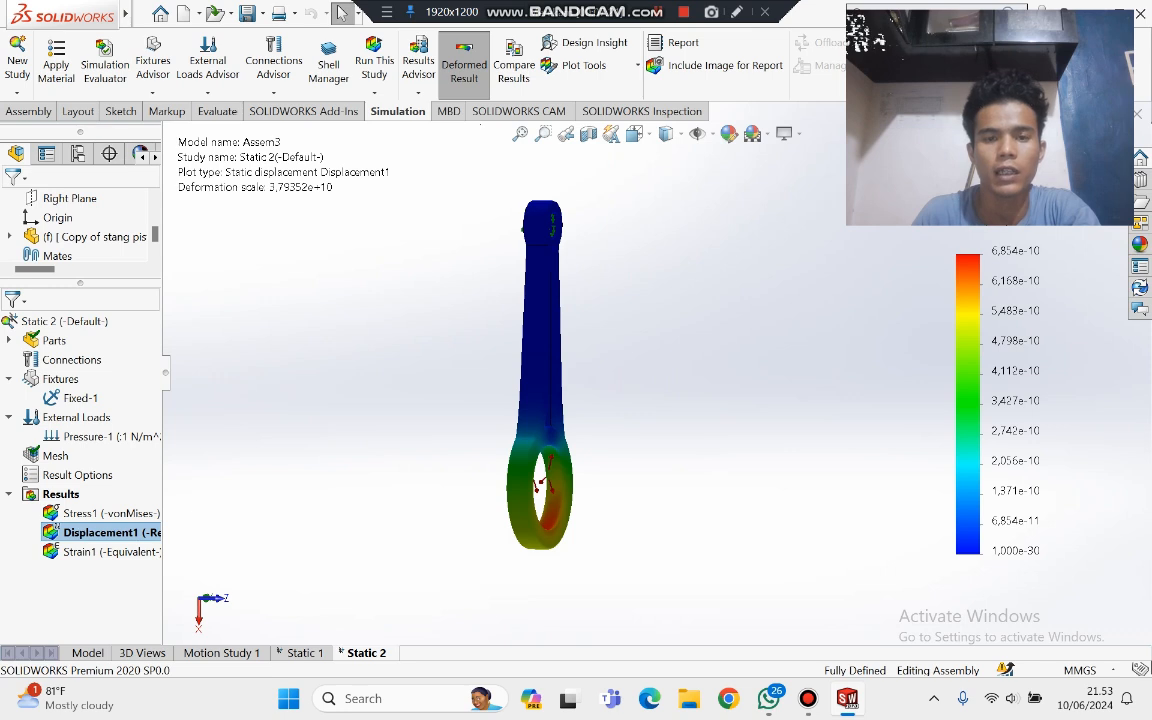
pyautogui.moveTo(748, 535); pyautogui.dragTo(640, 542, button='middle')
pyautogui.scroll(-4, 637, 543)
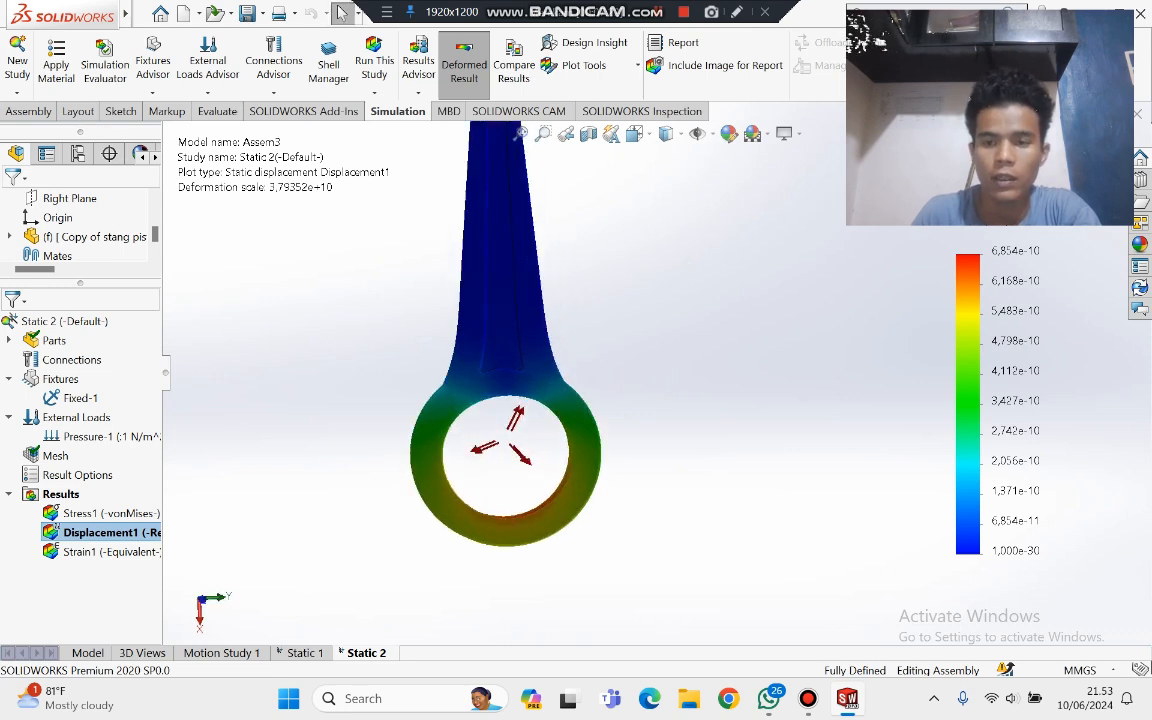
pyautogui.moveTo(522, 455); pyautogui.dragTo(568, 455, button='middle')
pyautogui.scroll(1, 568, 455)
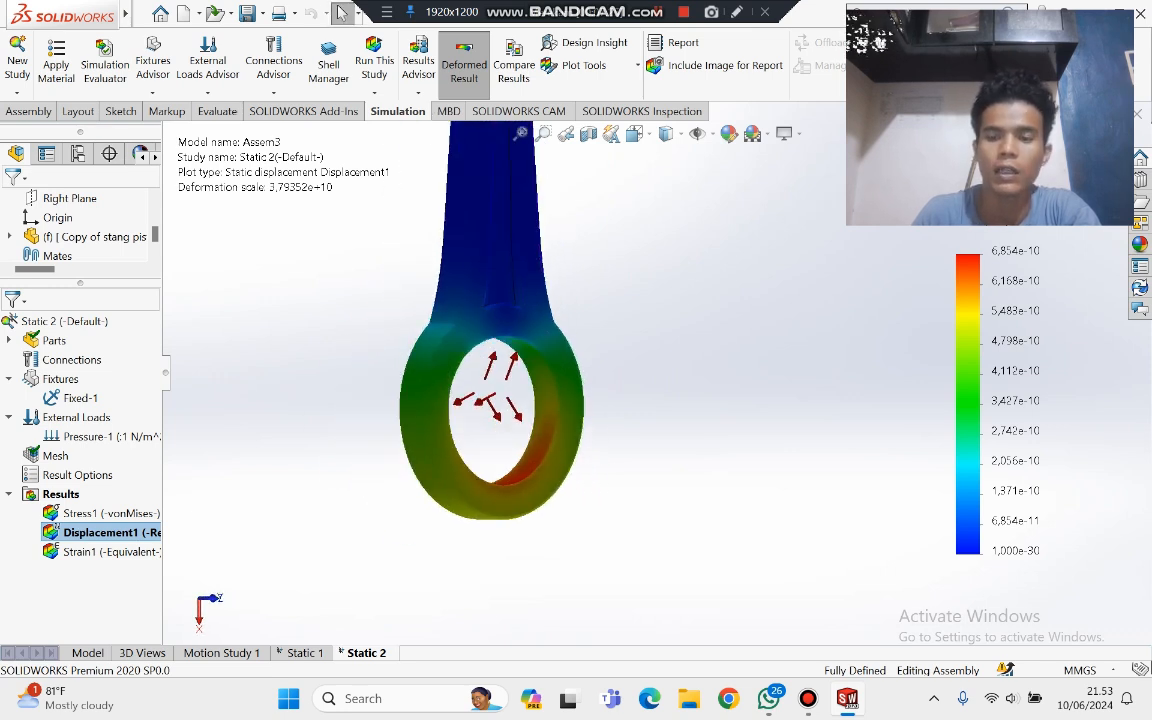
# Step: Display the equivalent strain plot and examine it along the whole connecting rod and around the large-end bore from several angles
pyautogui.scroll(2, 552, 350)
pyautogui.scroll(-3, 550, 344)
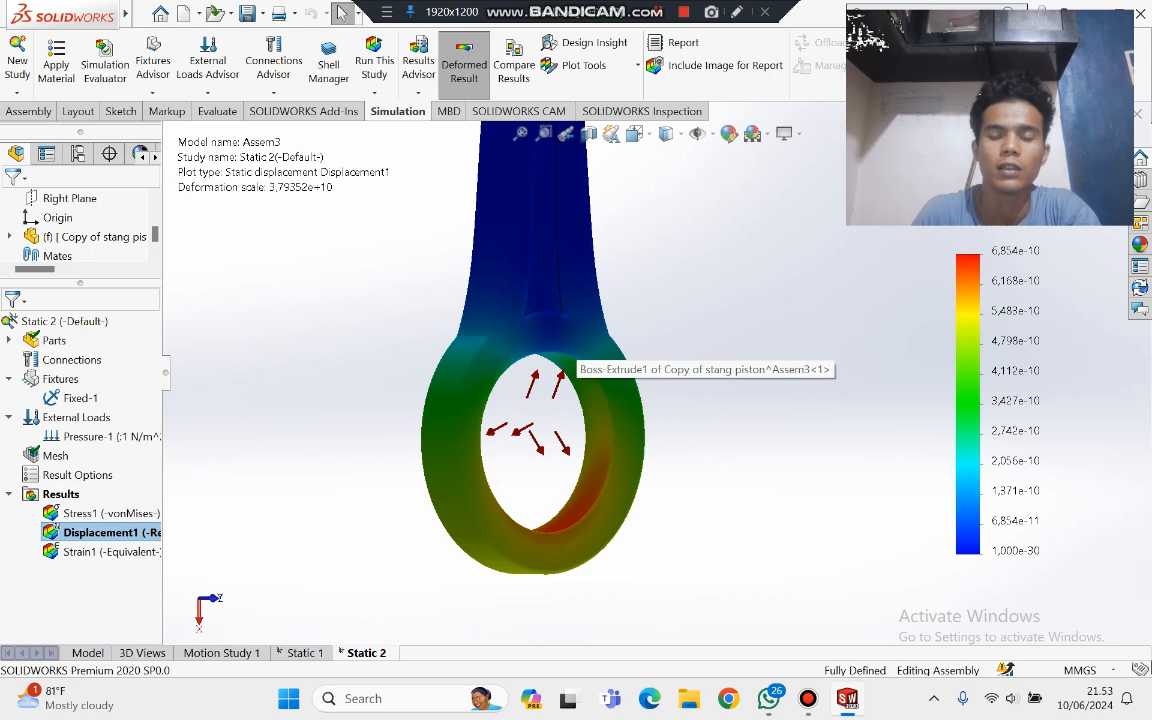
pyautogui.scroll(2, 524, 448)
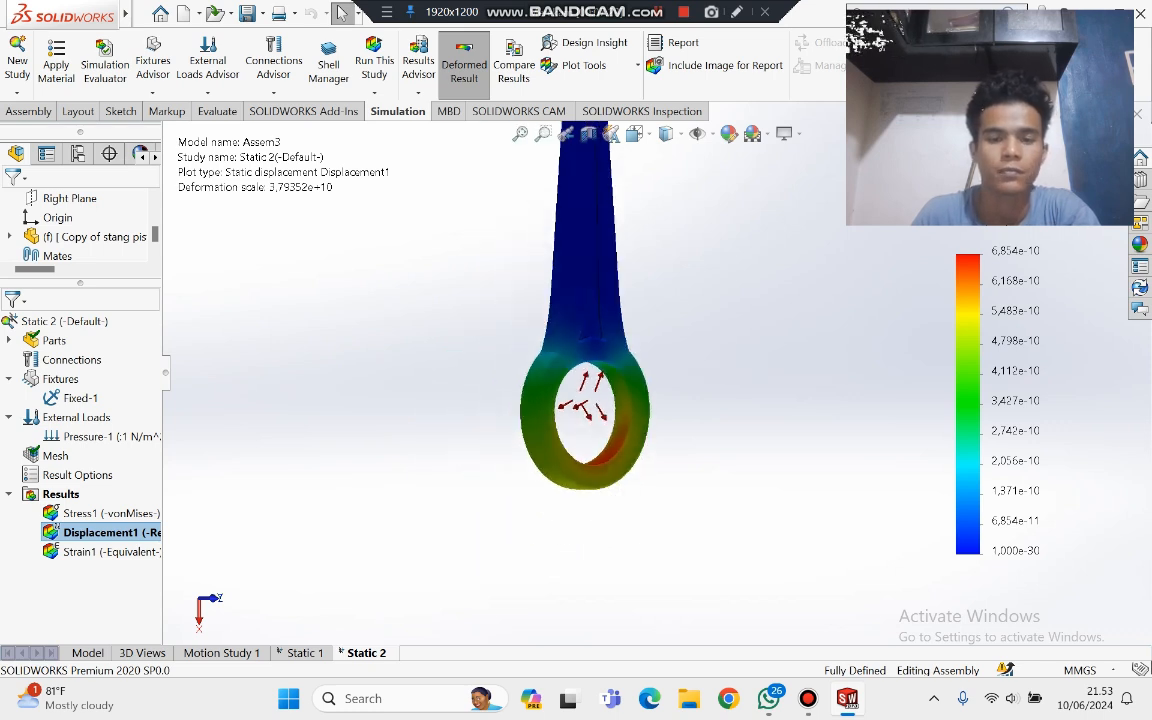
pyautogui.doubleClick(108, 552)
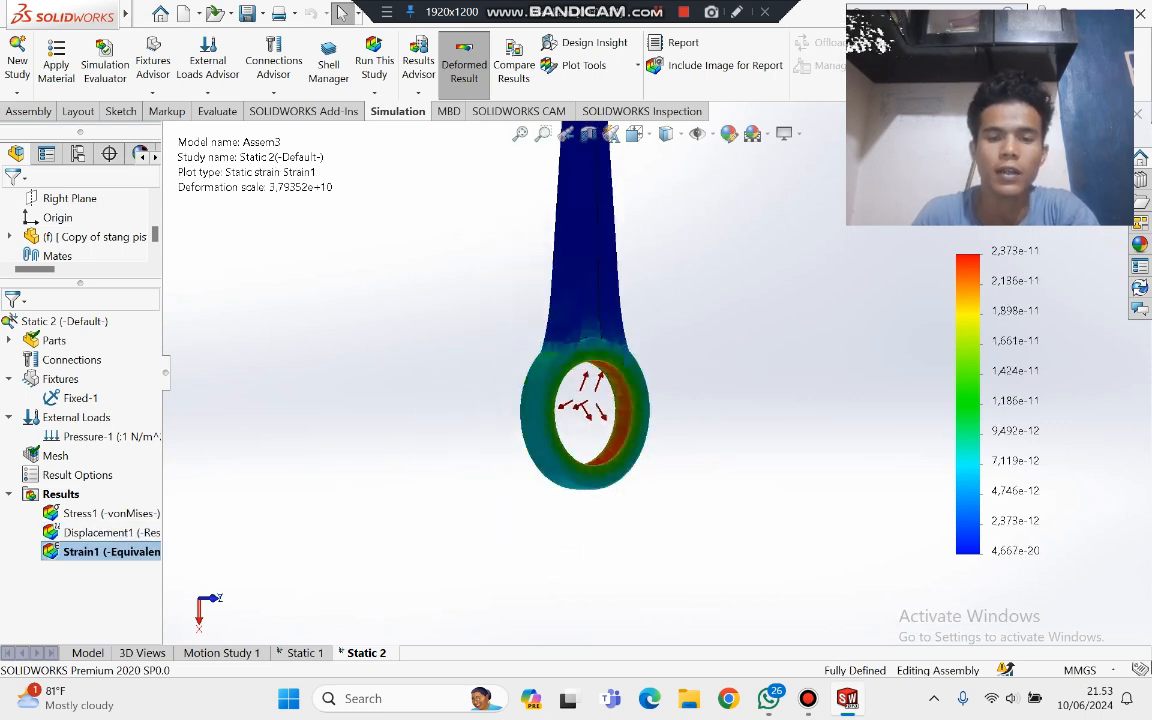
pyautogui.scroll(1, 585, 380)
pyautogui.scroll(-3, 575, 270)
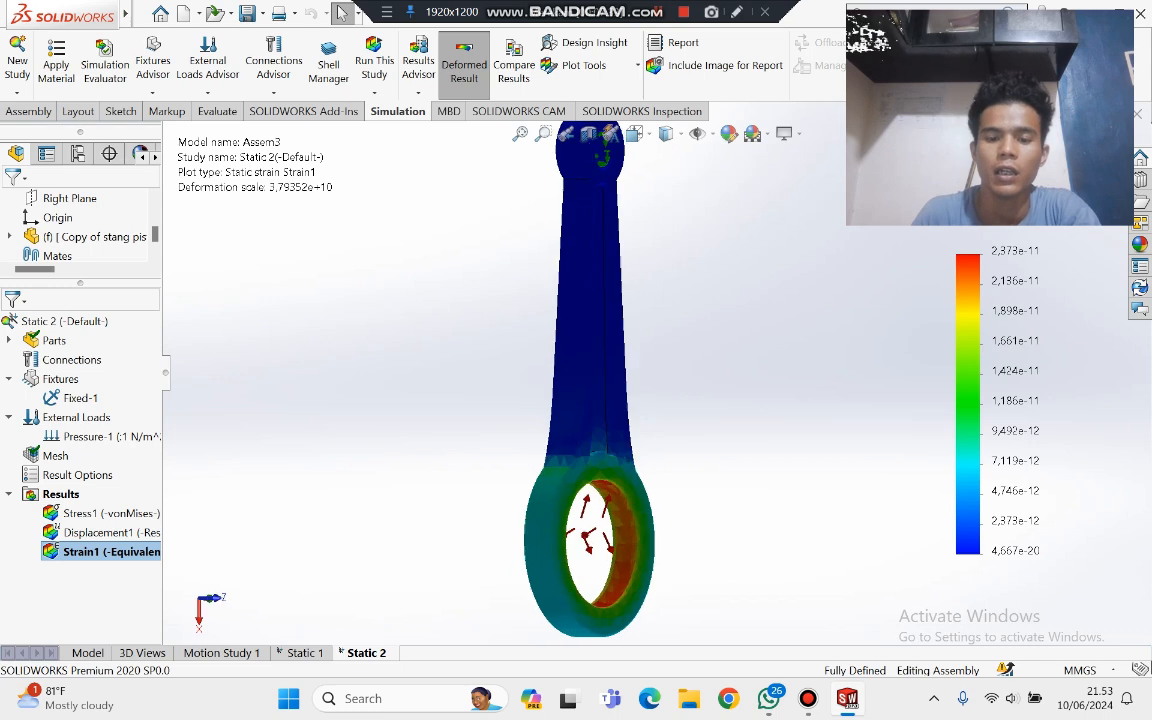
pyautogui.moveTo(598, 535); pyautogui.dragTo(618, 535, button='middle')
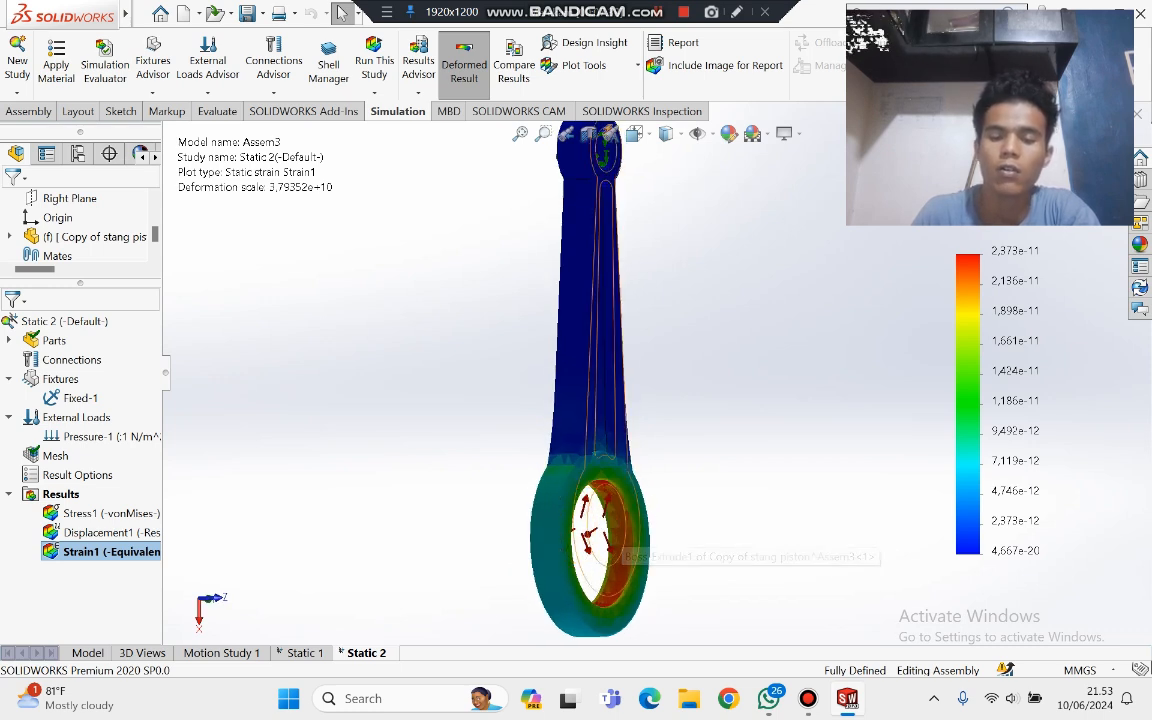
pyautogui.moveTo(588, 500); pyautogui.dragTo(520, 500, button='middle')
pyautogui.moveTo(596, 150); pyautogui.dragTo(622, 152, button='middle')
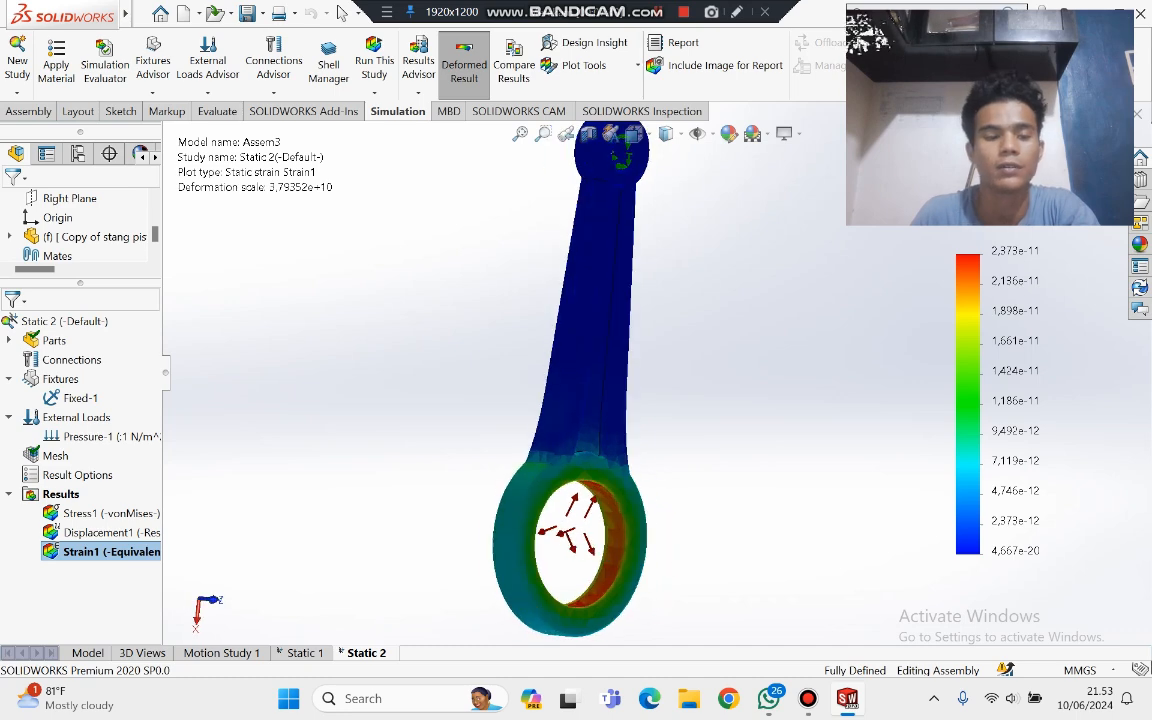
# Step: Display the von Mises stress plot and animate it, lowering the animation speed to 64
pyautogui.click(110, 513)
pyautogui.rightClick(110, 513)
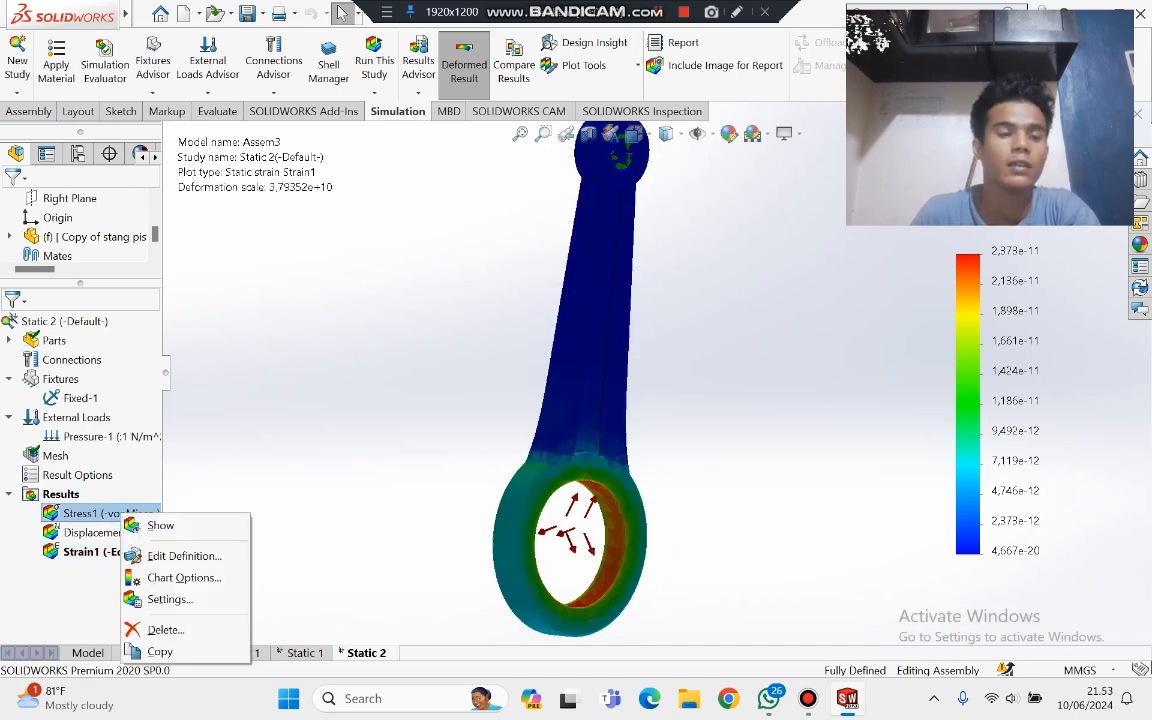
pyautogui.click(150, 522)
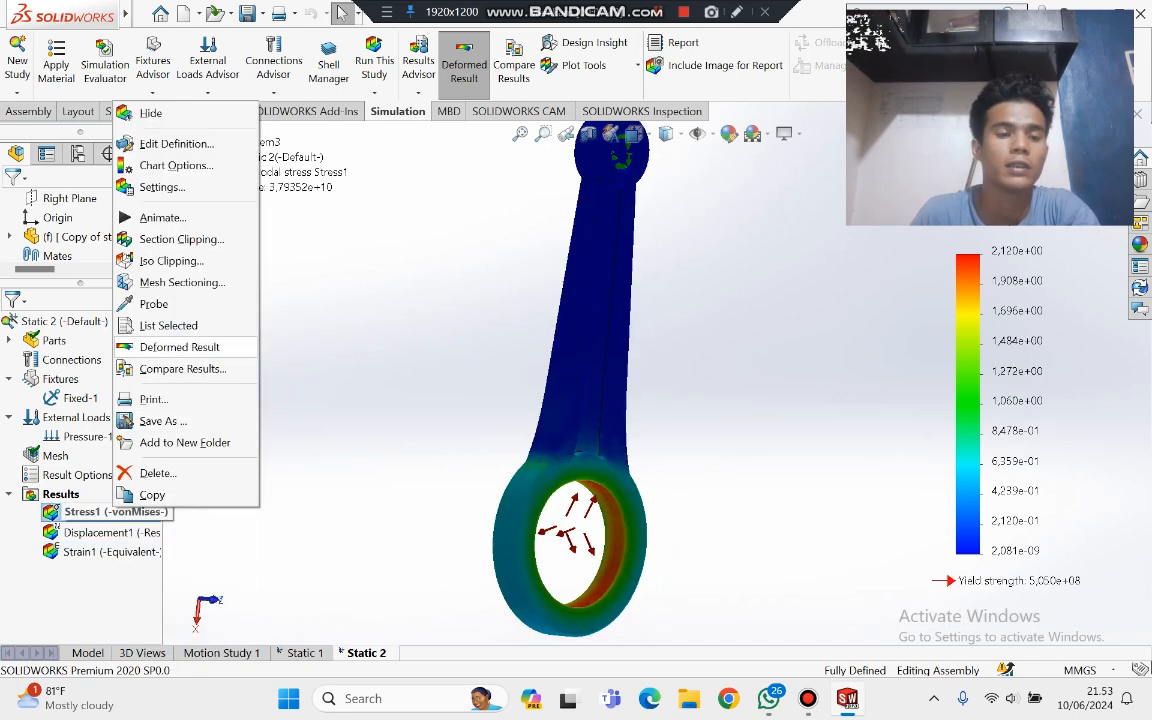
pyautogui.click(158, 217)
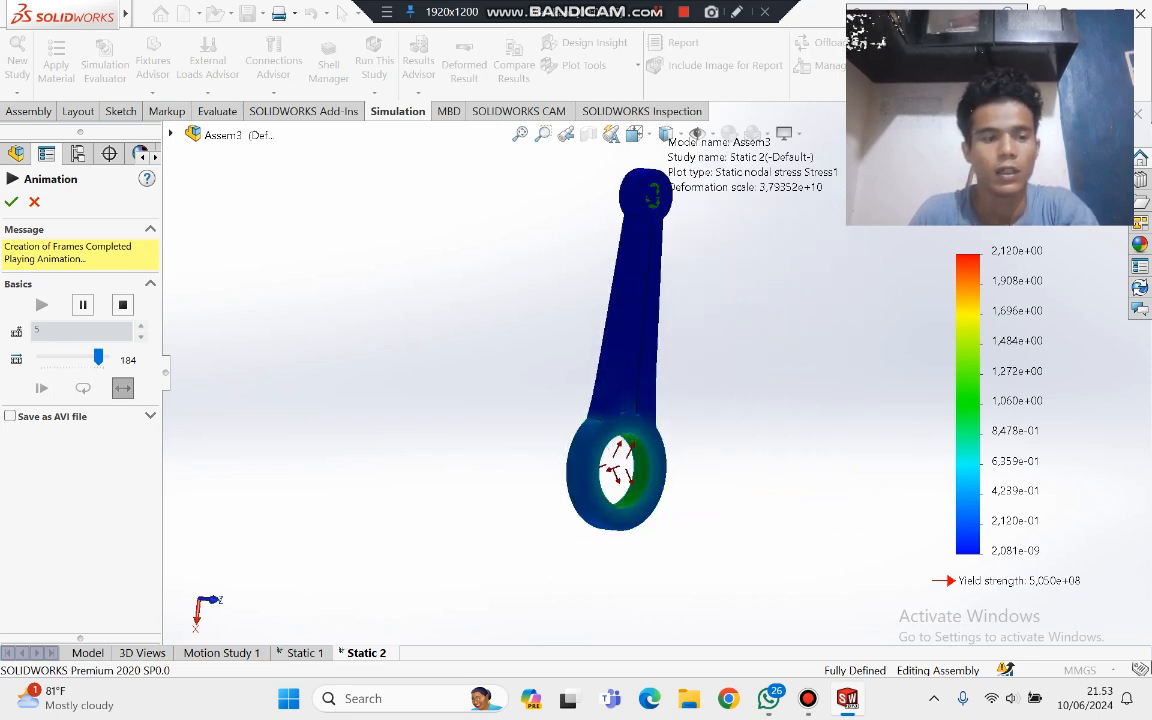
pyautogui.moveTo(98, 357); pyautogui.dragTo(91, 357)
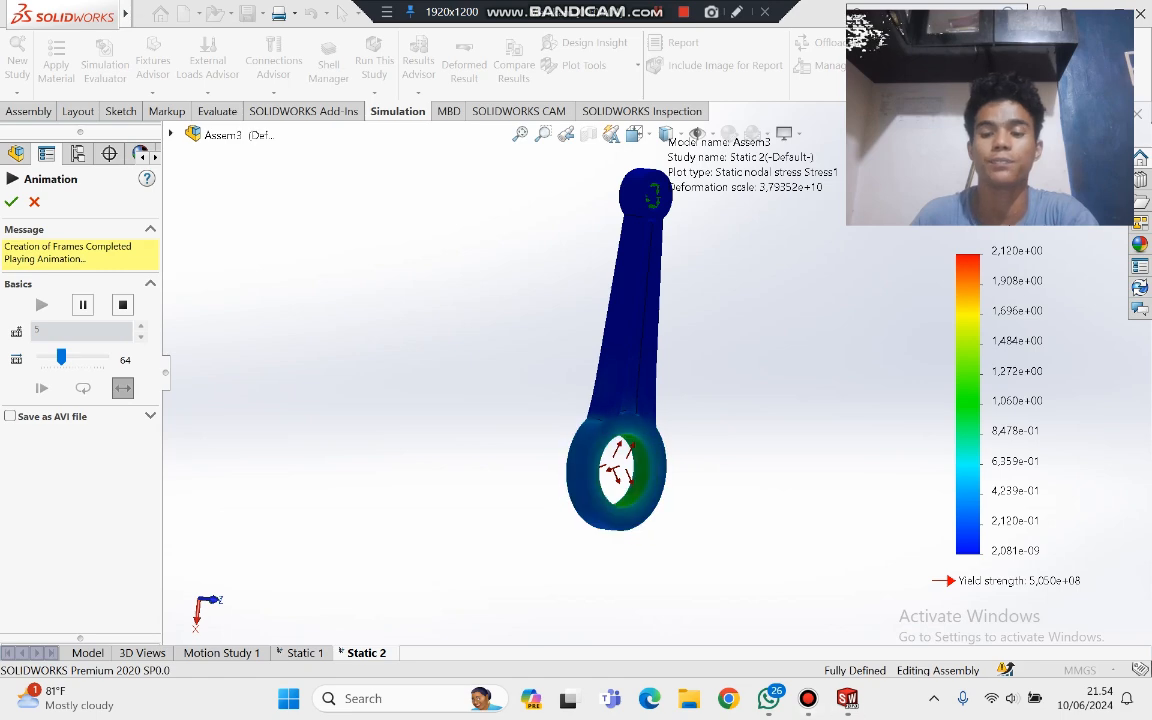
# Step: Switch to the Assem1 piston and connecting rod assembly and create a new static study named Static 1
pyautogui.moveTo(847, 699)
pyautogui.click(665, 606)
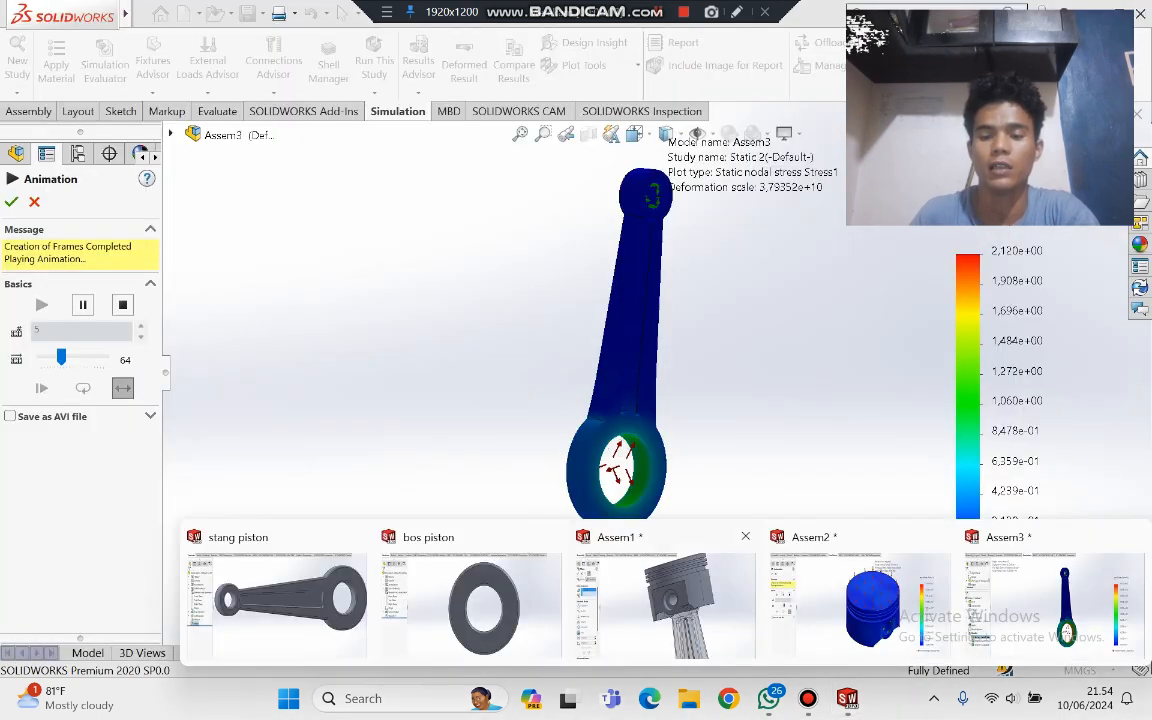
pyautogui.click(665, 606)
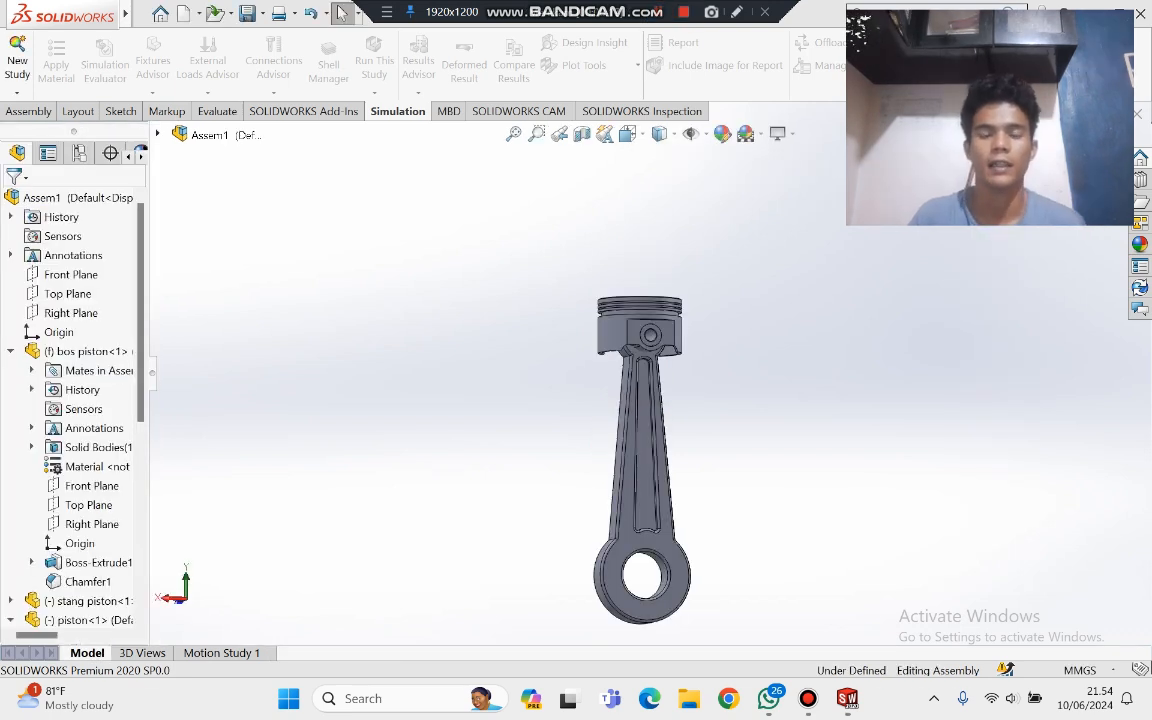
pyautogui.scroll(-1, 740, 530)
pyautogui.scroll(1, 740, 530)
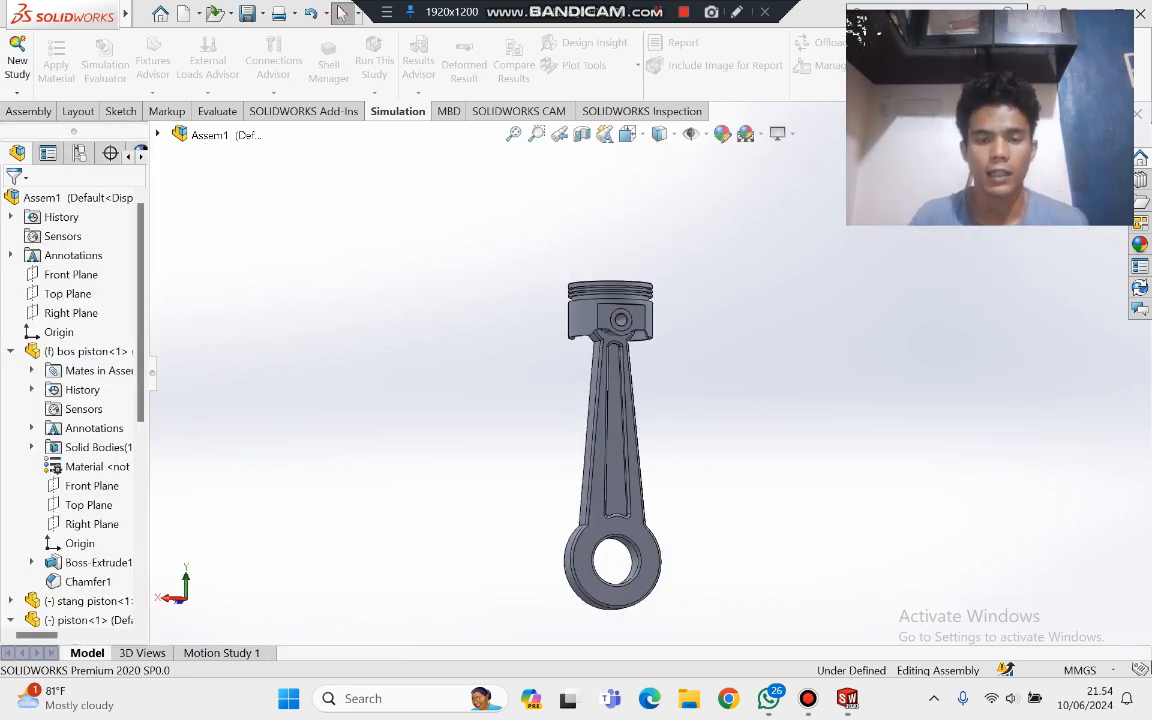
pyautogui.scroll(-1, 740, 530)
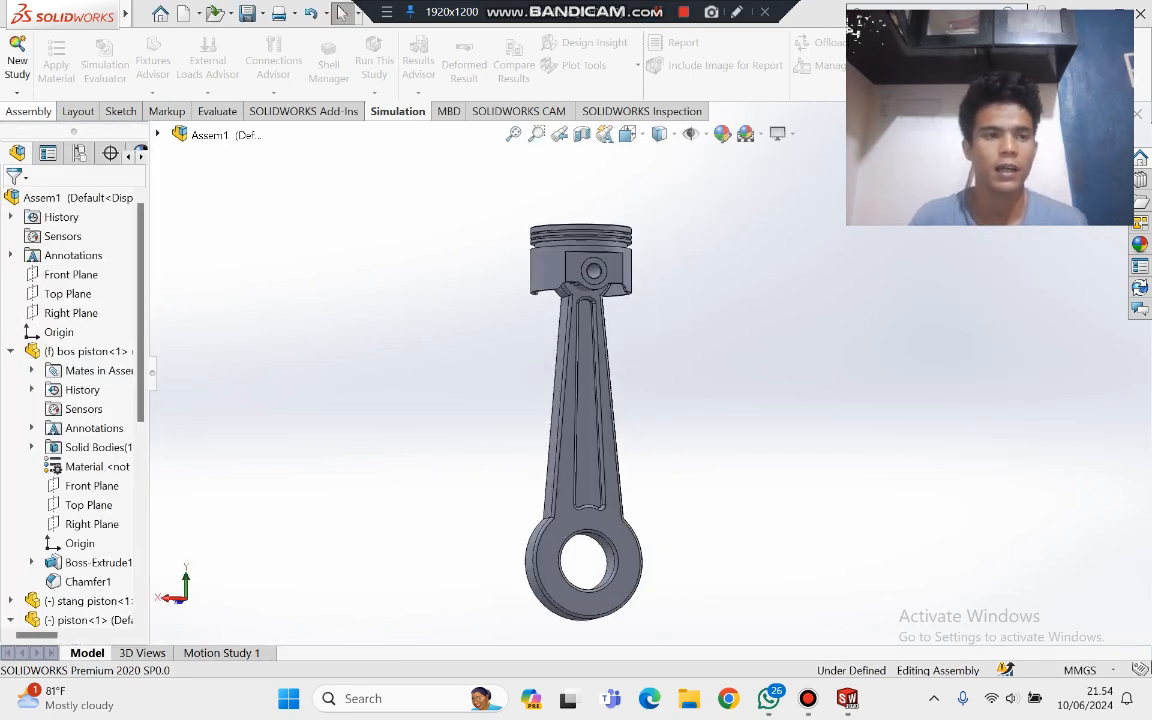
pyautogui.click(17, 58)
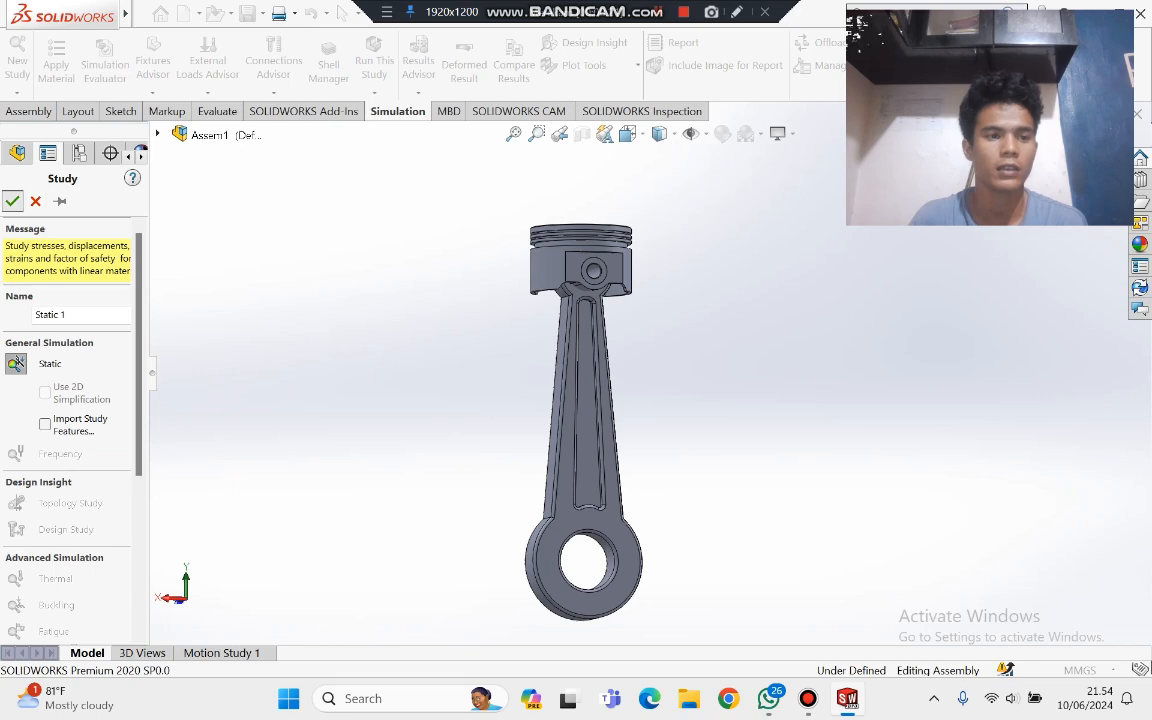
pyautogui.click(12, 201)
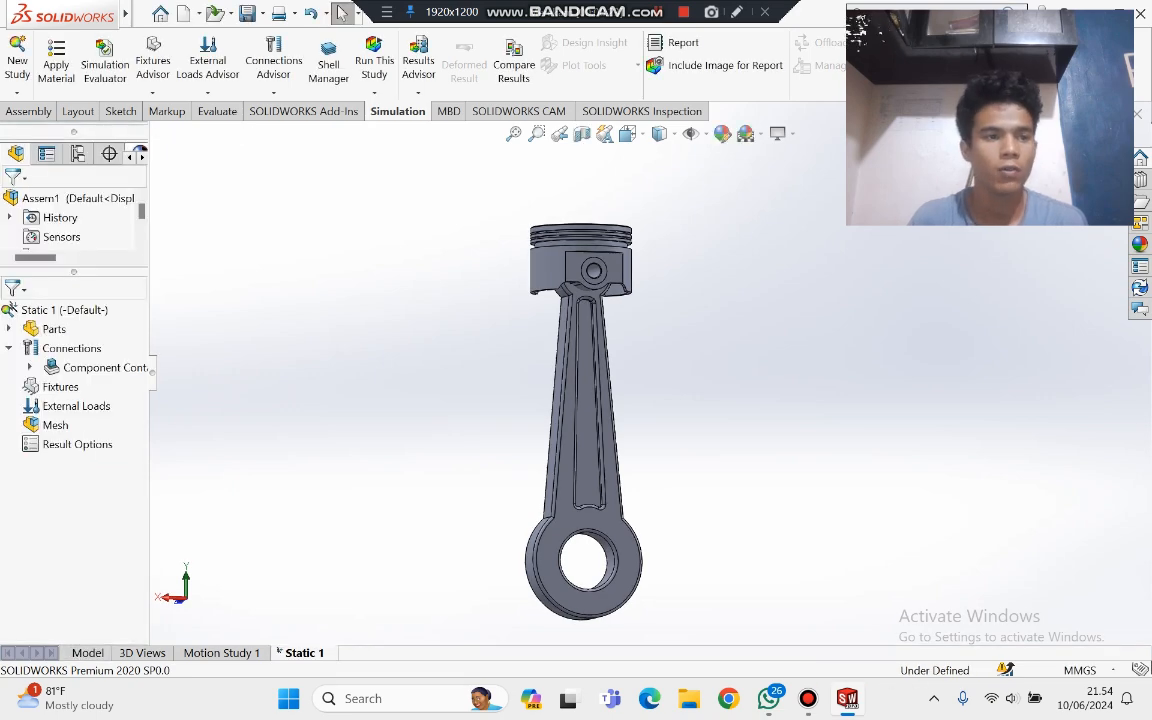
# Step: Apply the aluminium alloy 7075-T6, Plate (SS) as the material for the assembly's parts in the study
pyautogui.click(56, 60)
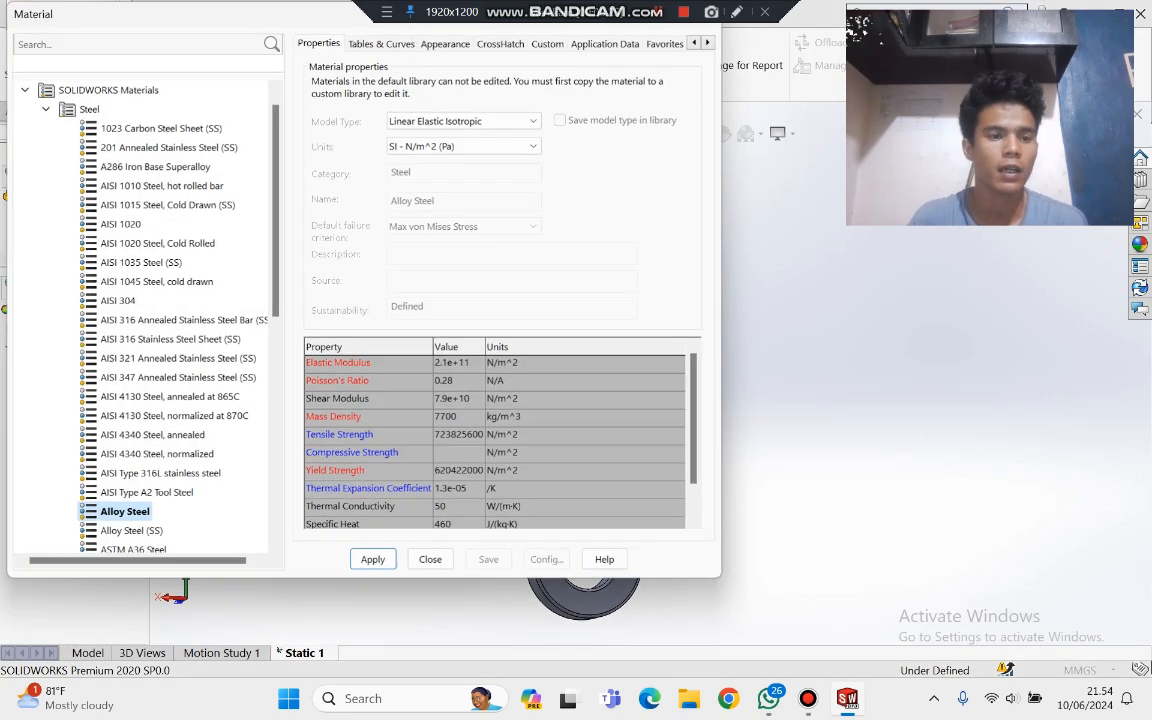
pyautogui.scroll(-10, 140, 300)
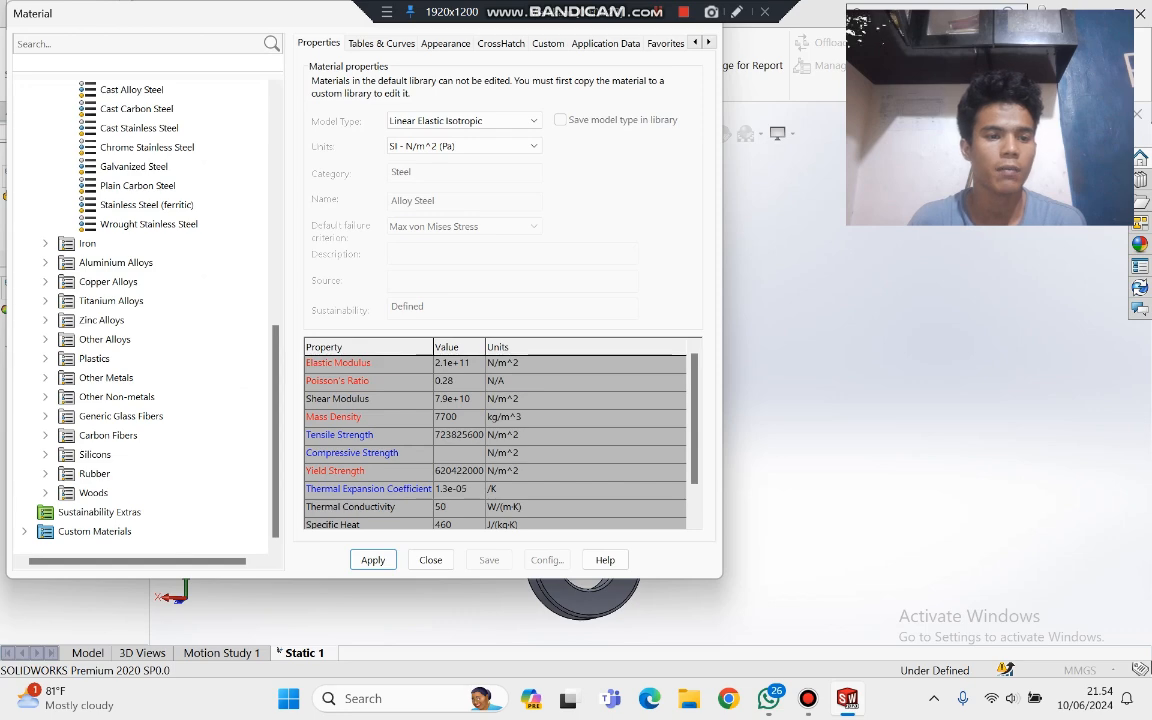
pyautogui.doubleClick(115, 262)
pyautogui.scroll(-18, 140, 300)
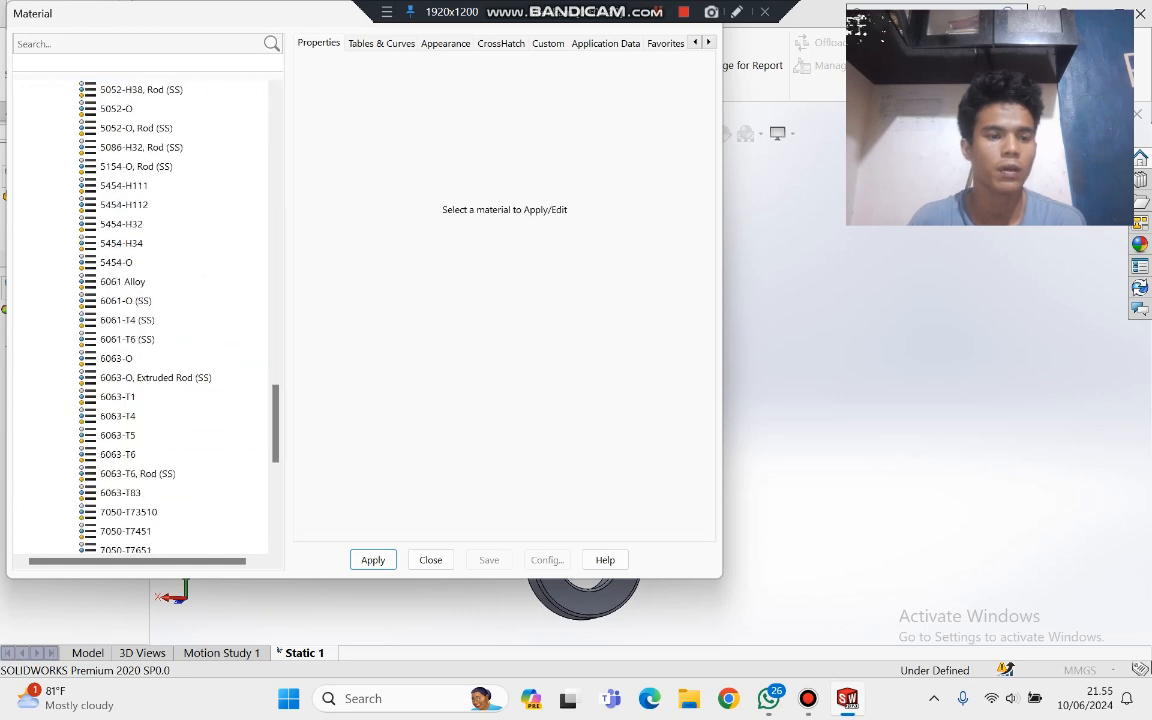
pyautogui.scroll(-7, 125, 360)
pyautogui.scroll(2, 125, 360)
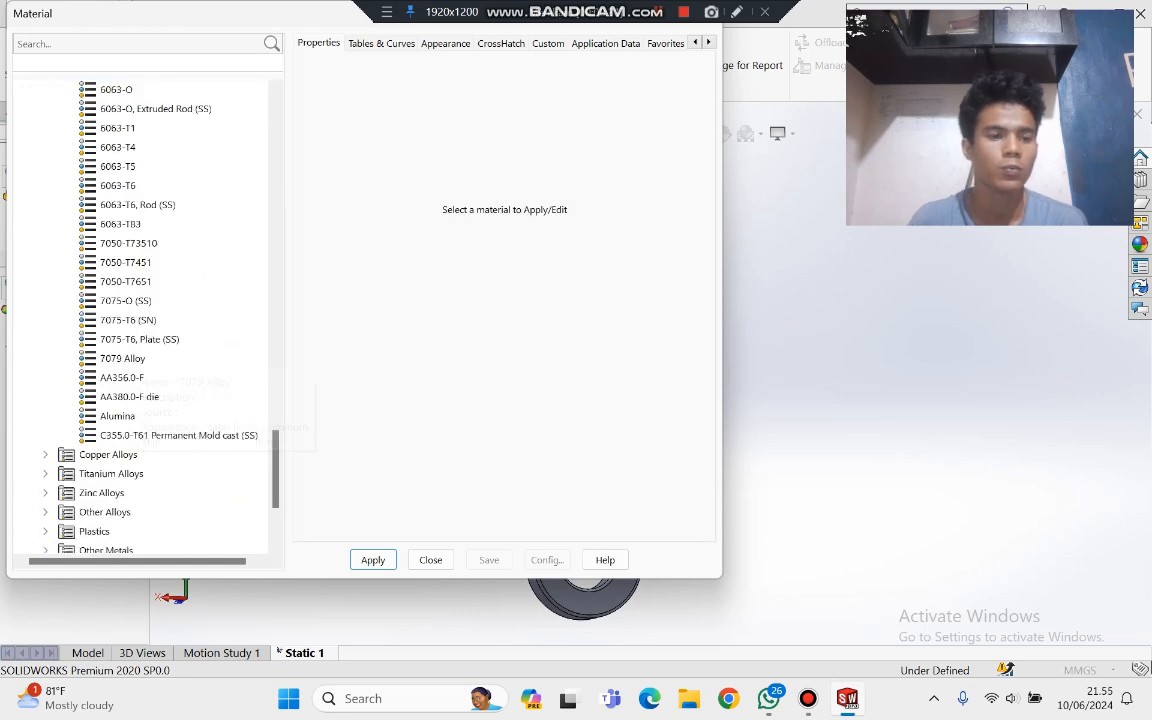
pyautogui.click(141, 339)
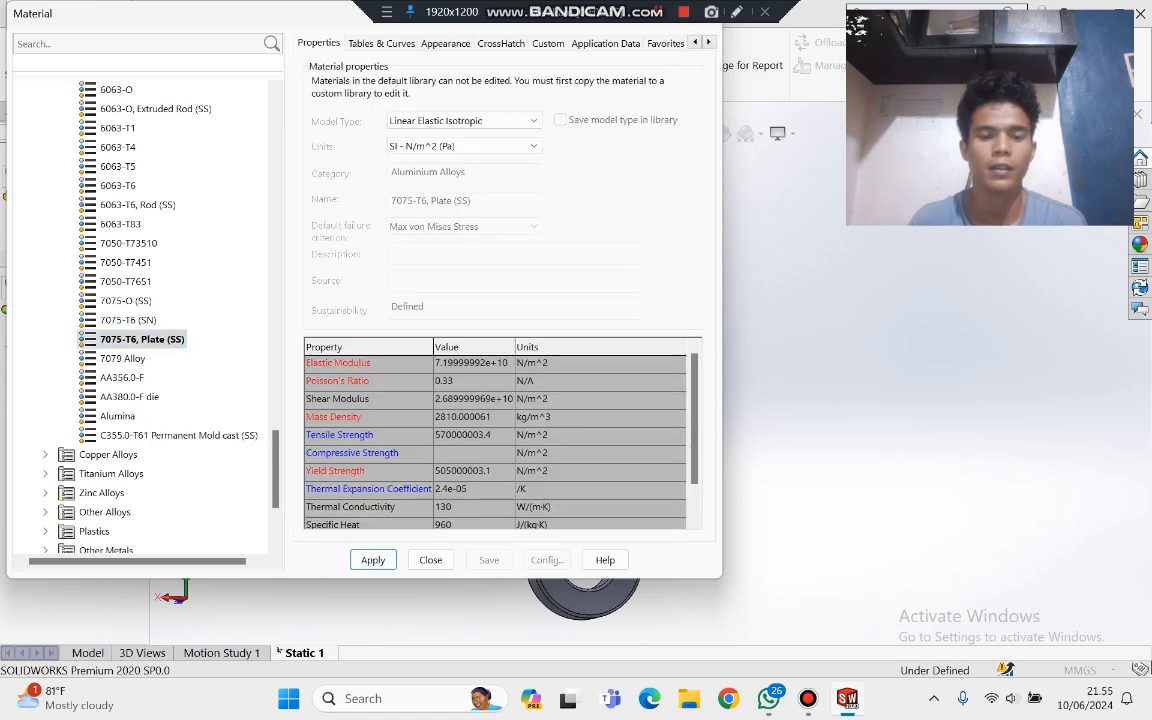
pyautogui.click(430, 559)
# Step: Add a Fixed Geometry fixture on the circular edge of the pin hole in the piston's side
pyautogui.scroll(2, 648, 374)
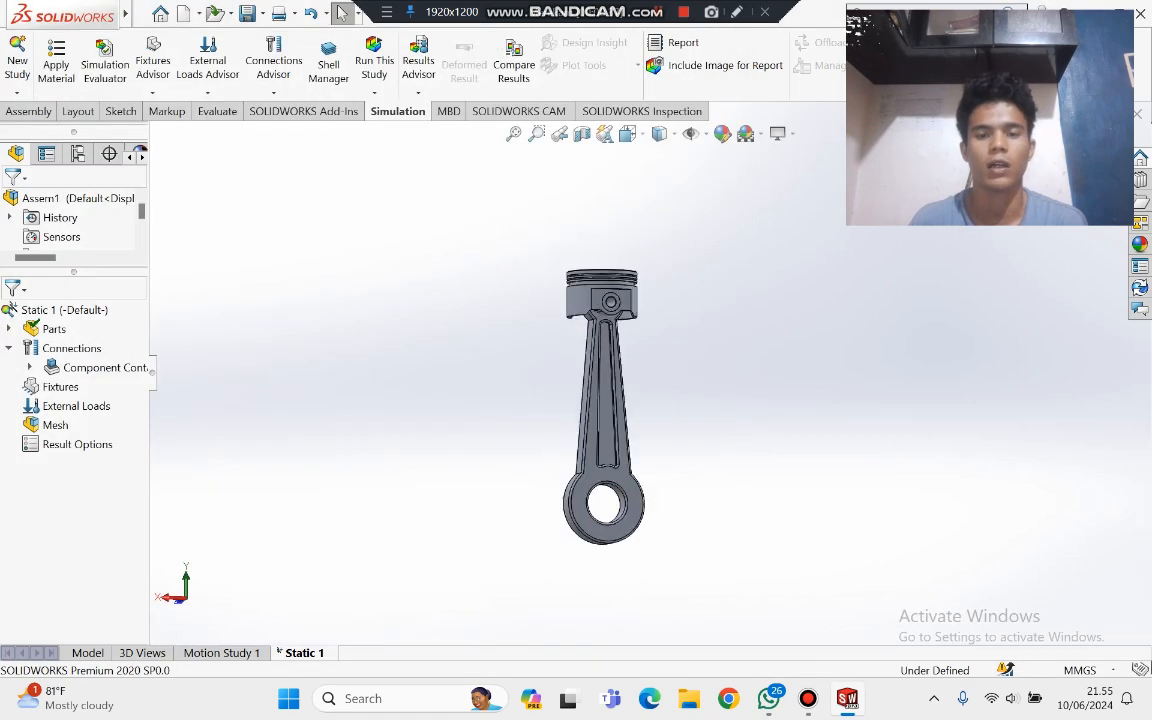
pyautogui.moveTo(648, 374); pyautogui.dragTo(564, 372, button='middle')
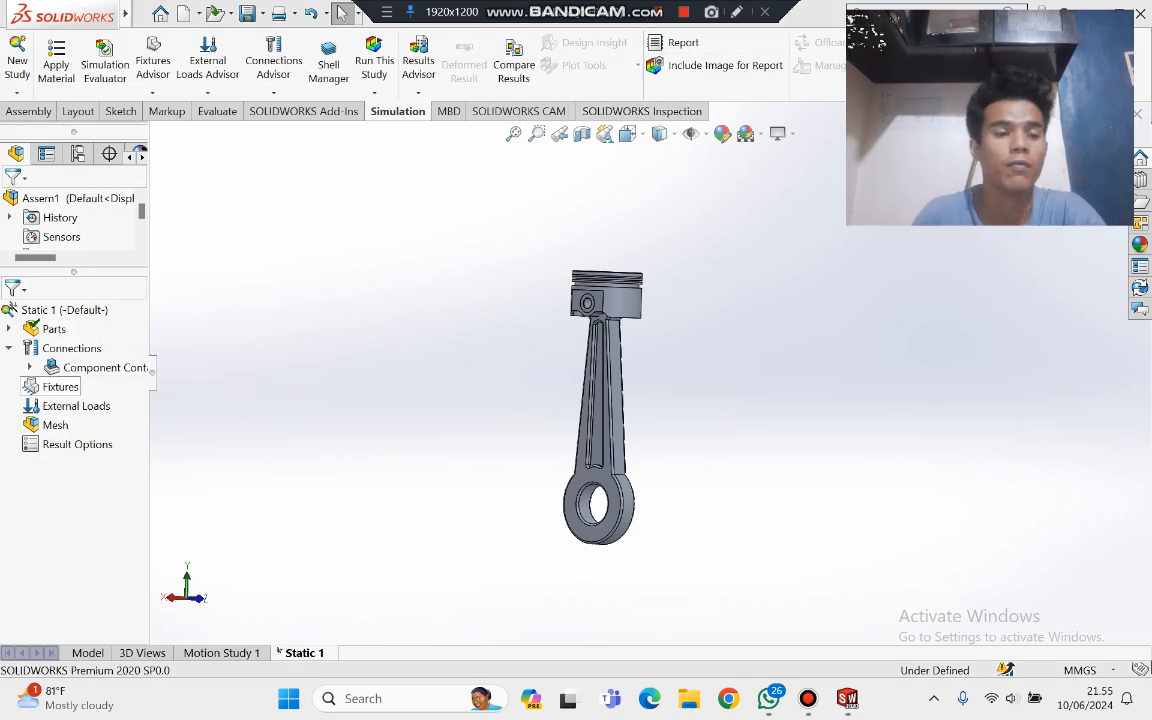
pyautogui.rightClick(60, 386)
pyautogui.click(120, 108)
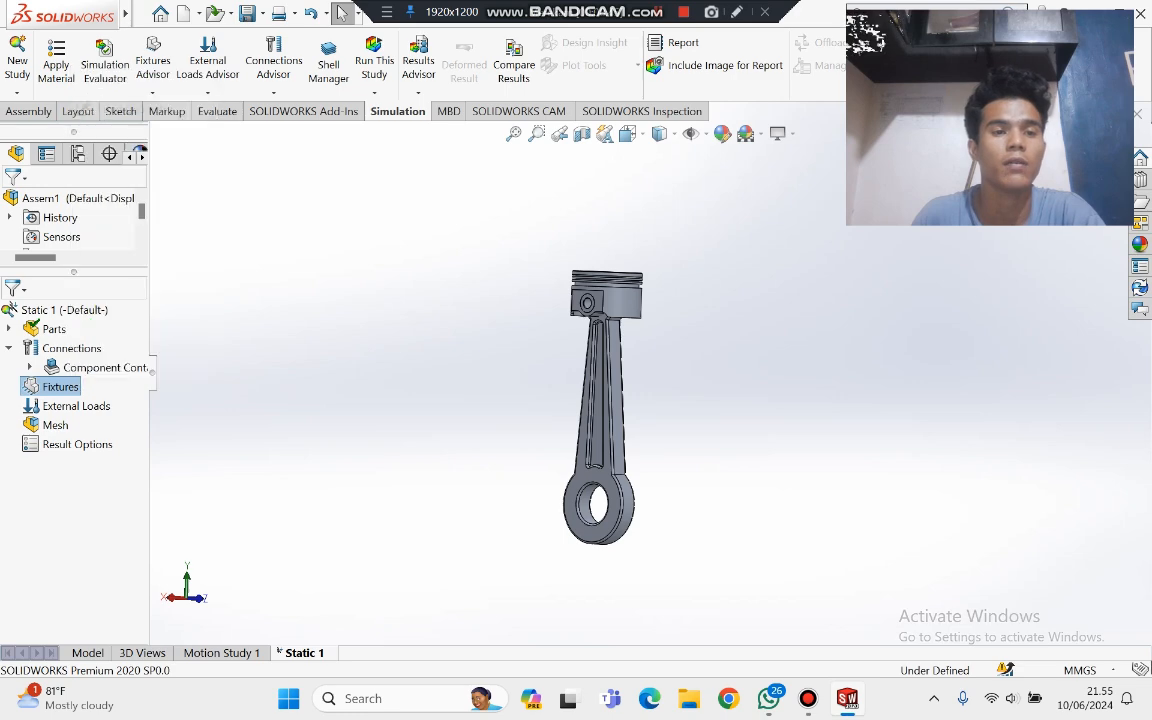
pyautogui.scroll(-6, 633, 313)
pyautogui.click(633, 313)
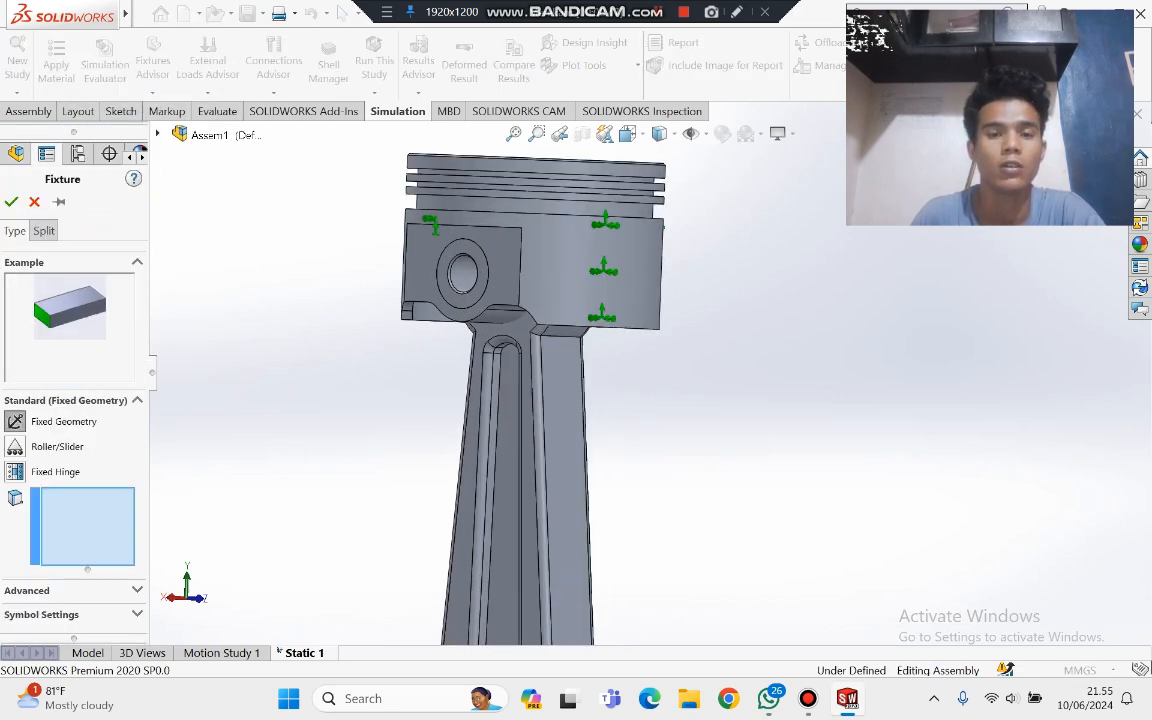
pyautogui.moveTo(633, 300); pyautogui.dragTo(722, 318, button='middle')
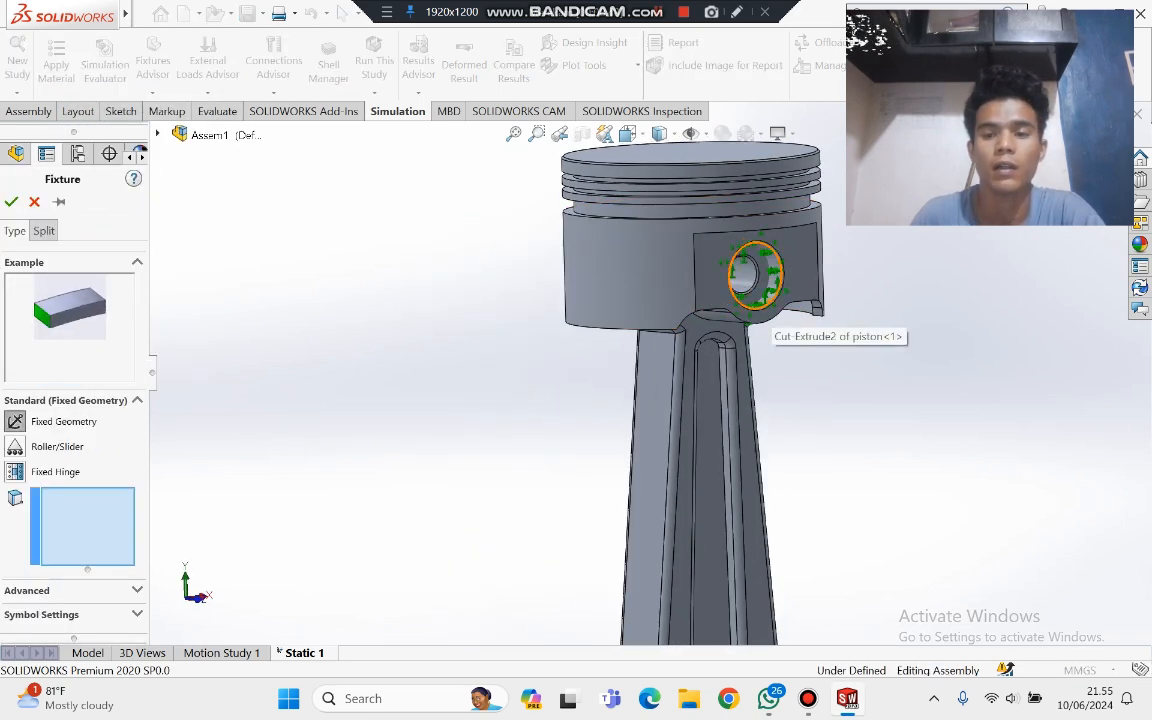
pyautogui.click(766, 306)
pyautogui.scroll(2, 722, 390)
pyautogui.moveTo(654, 436); pyautogui.dragTo(806, 462, button='middle')
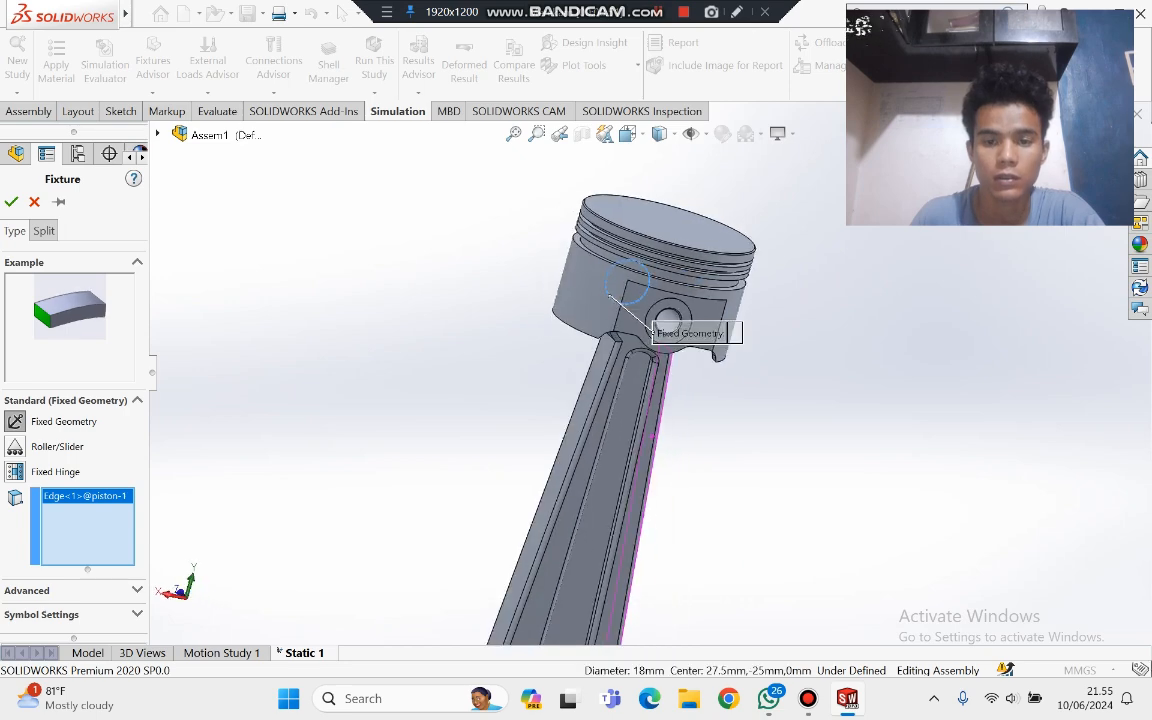
pyautogui.scroll(-2, 835, 433)
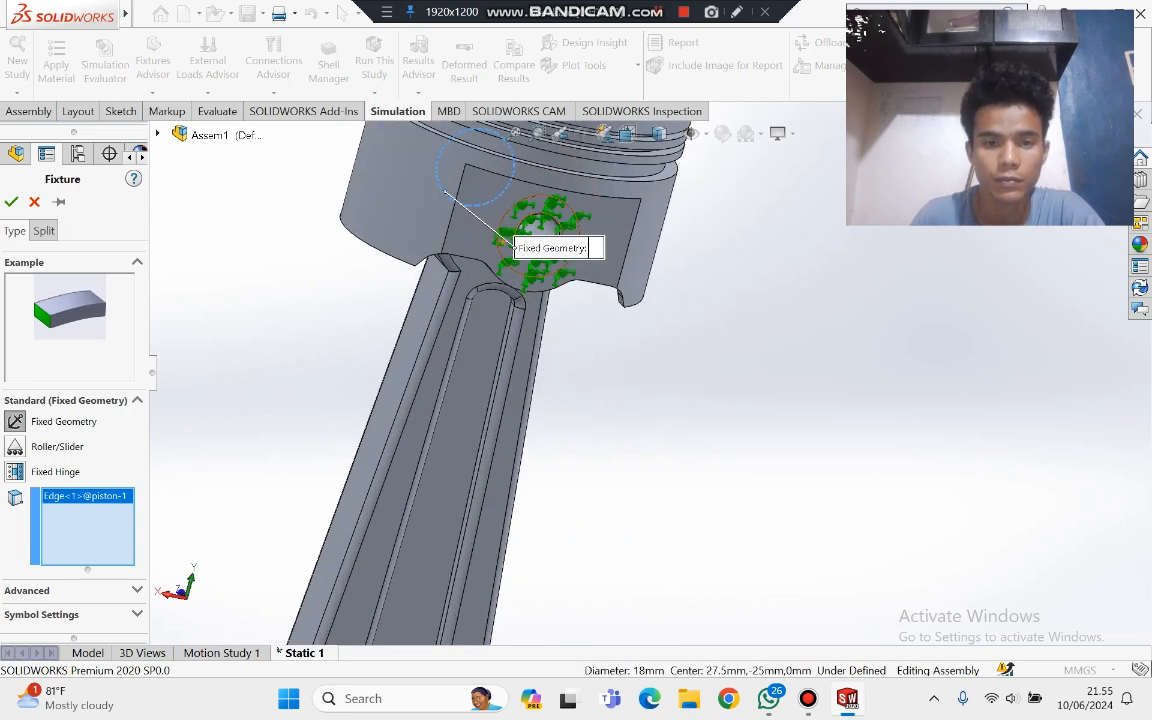
pyautogui.moveTo(550, 268); pyautogui.dragTo(452, 388, button='middle')
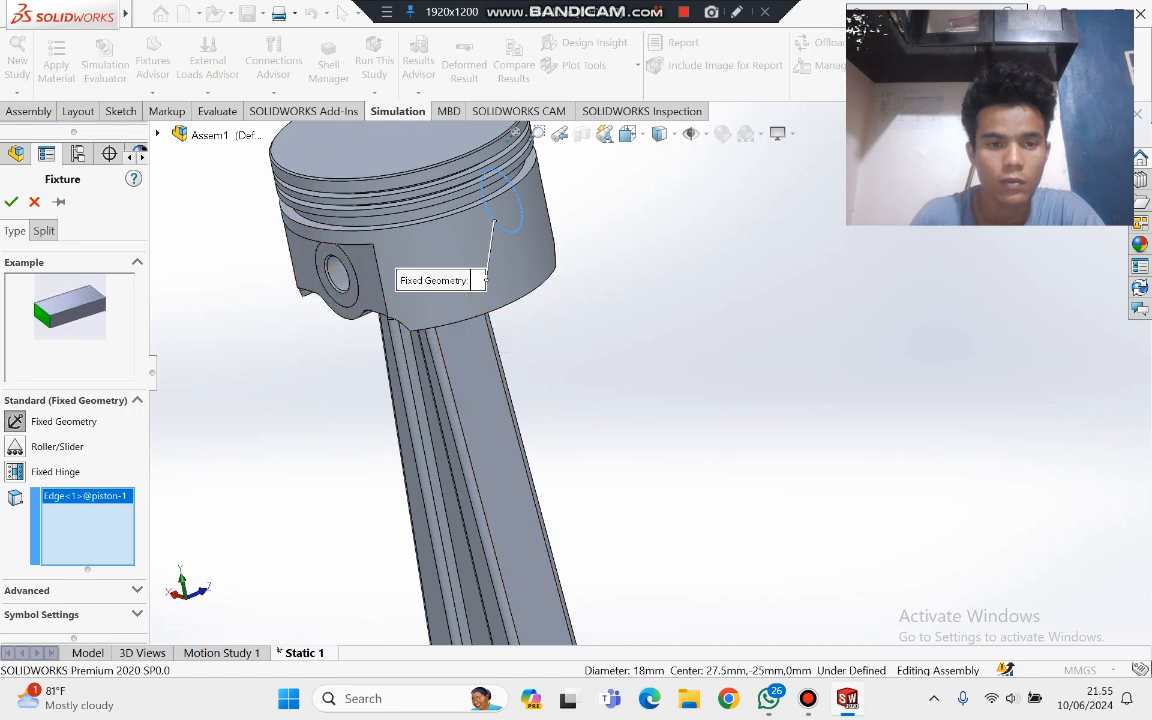
pyautogui.moveTo(484, 282); pyautogui.dragTo(612, 306, button='middle')
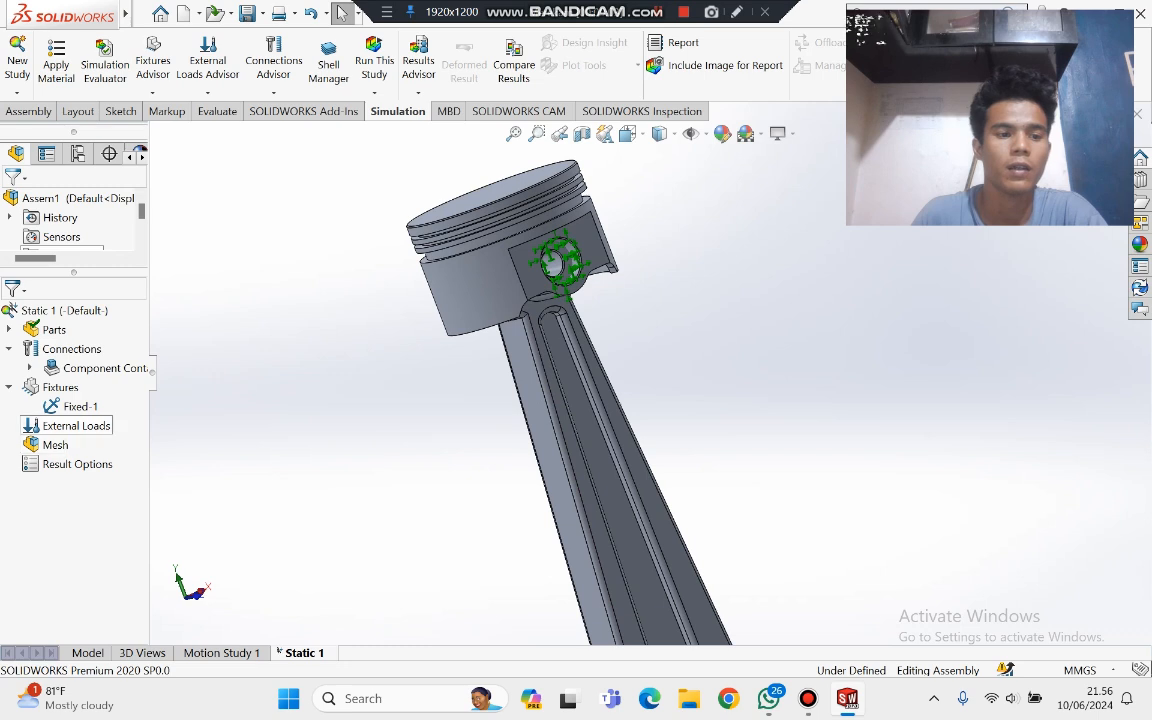
# Step: Apply a pressure of 1 N/mm^2 (MPa) normal to the connecting rod's large-bore face and the piston's crown face
pyautogui.rightClick(68, 425)
pyautogui.click(125, 316)
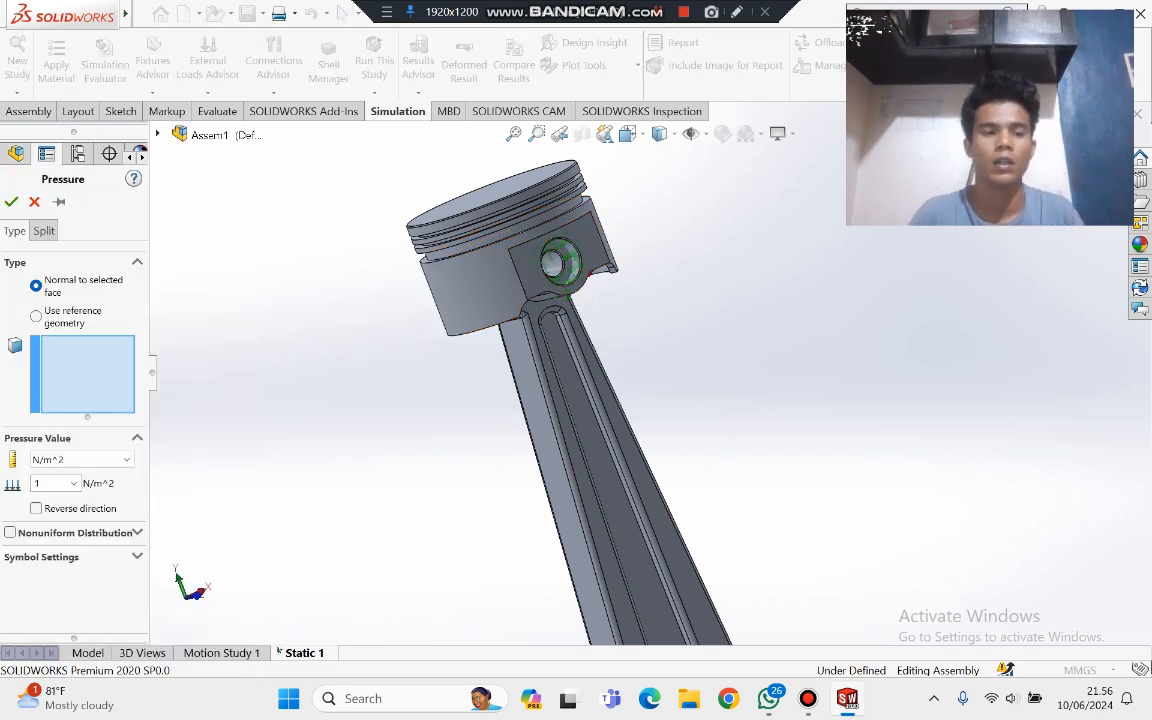
pyautogui.moveTo(700, 303); pyautogui.dragTo(746, 311)
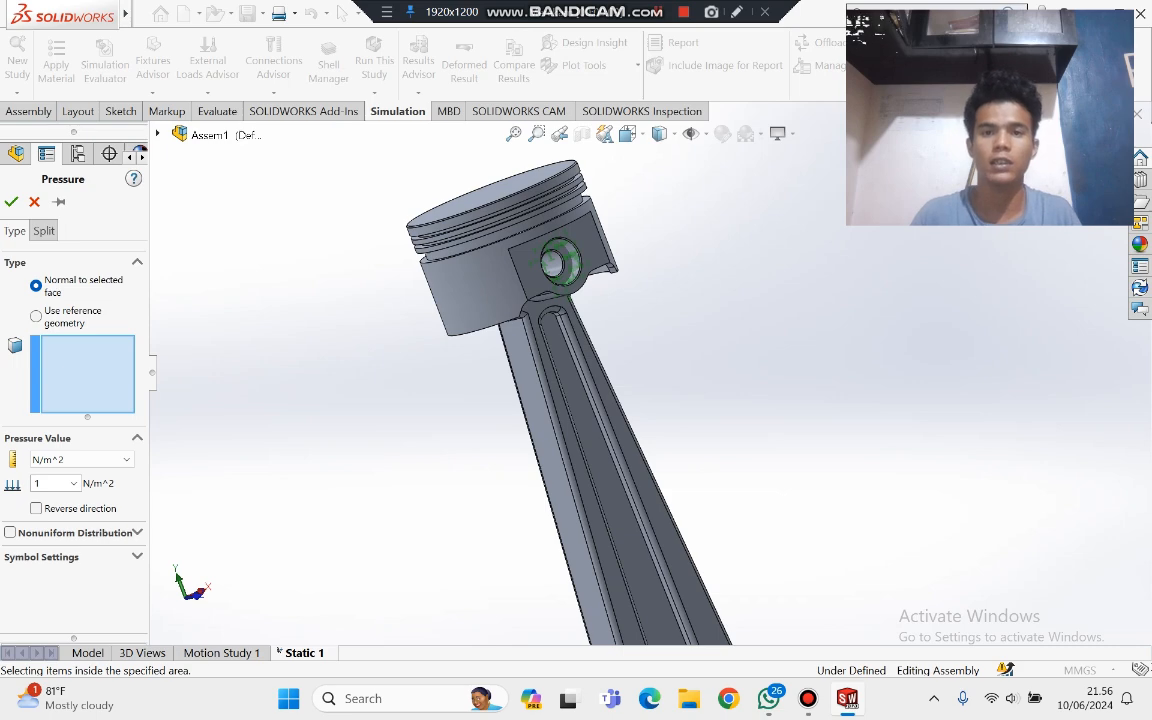
pyautogui.scroll(-3, 650, 585)
pyautogui.scroll(5, 650, 585)
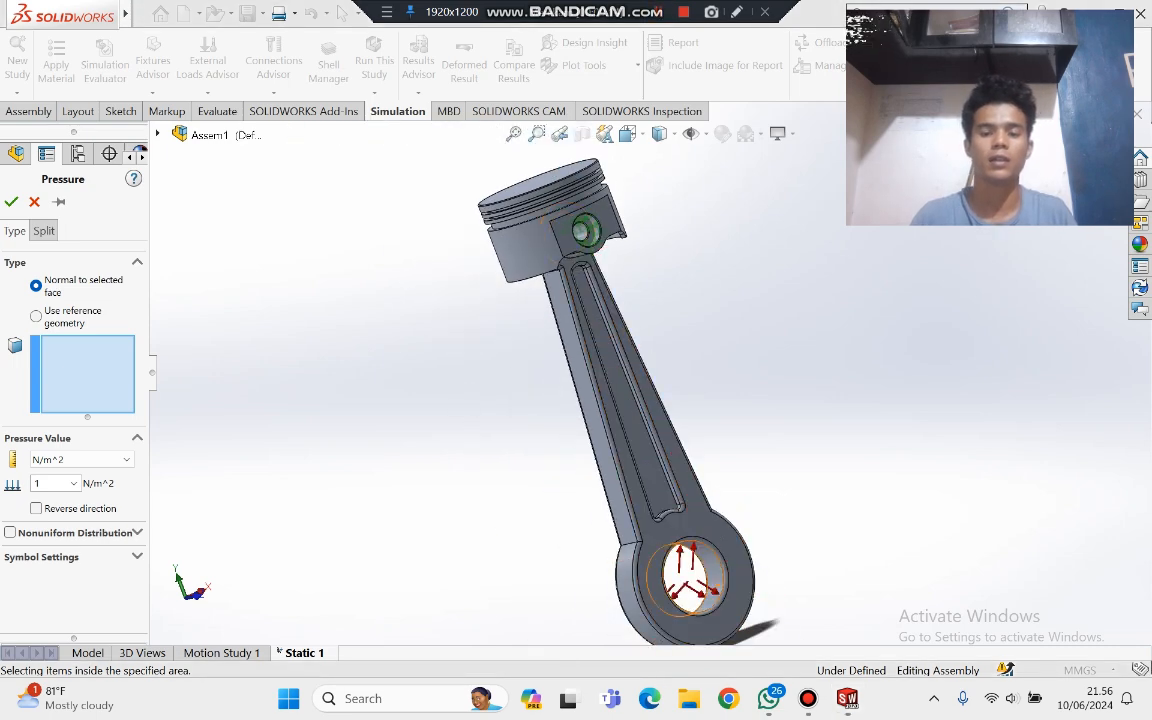
pyautogui.click(716, 580)
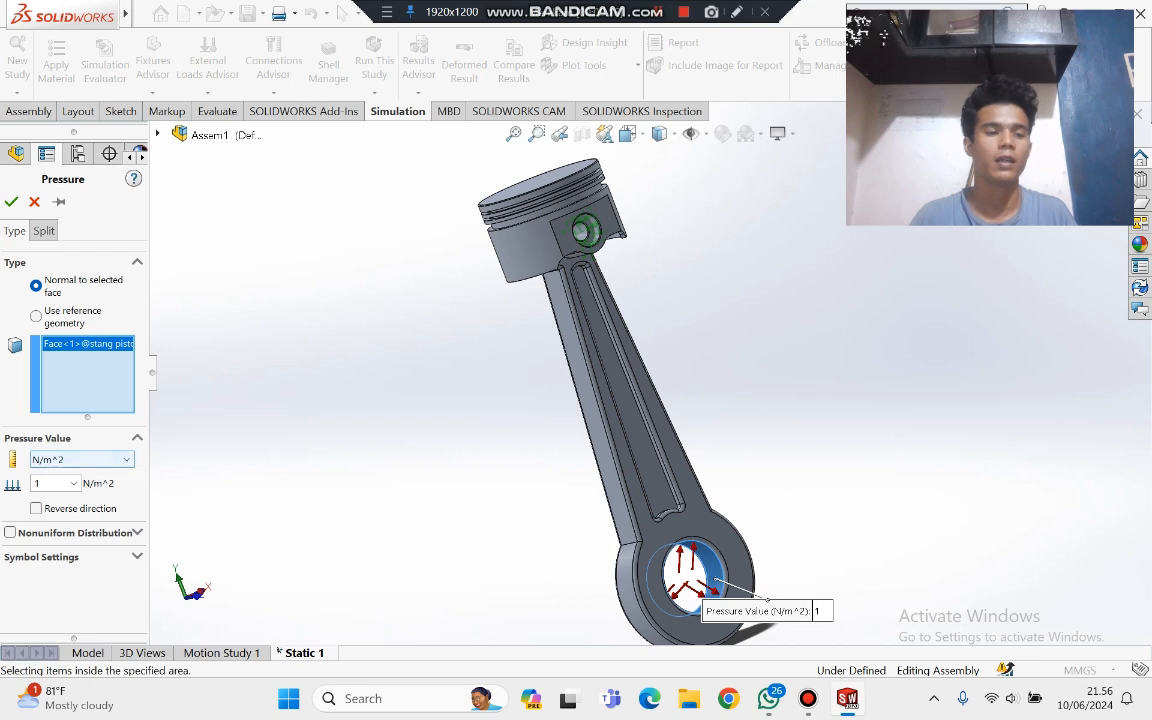
pyautogui.click(80, 459)
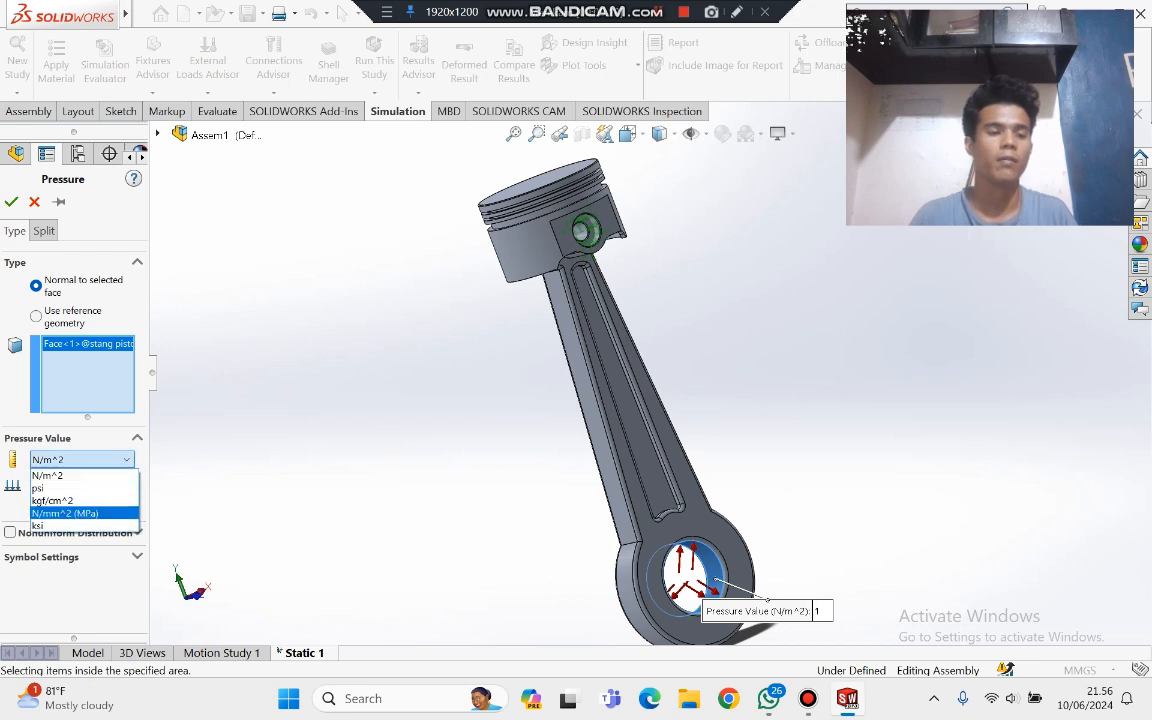
pyautogui.click(64, 513)
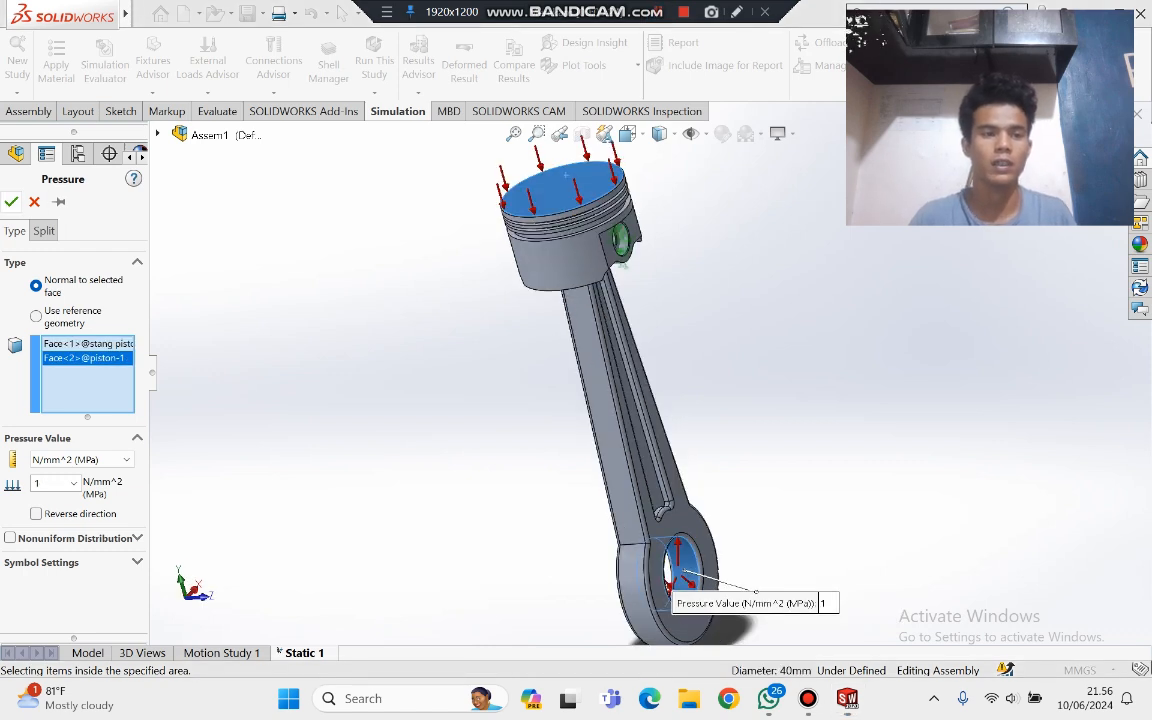
pyautogui.press('Return')
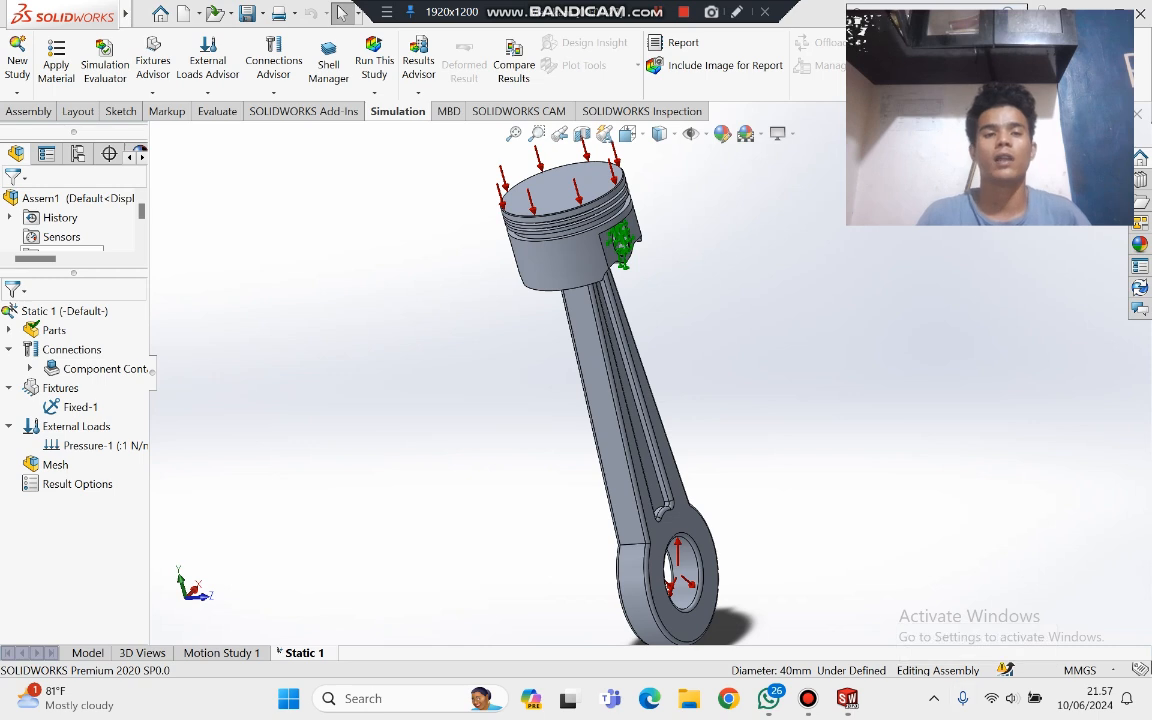
# Step: Run the Static 1 study and dismiss the solver's message dialogs
pyautogui.click(374, 65)
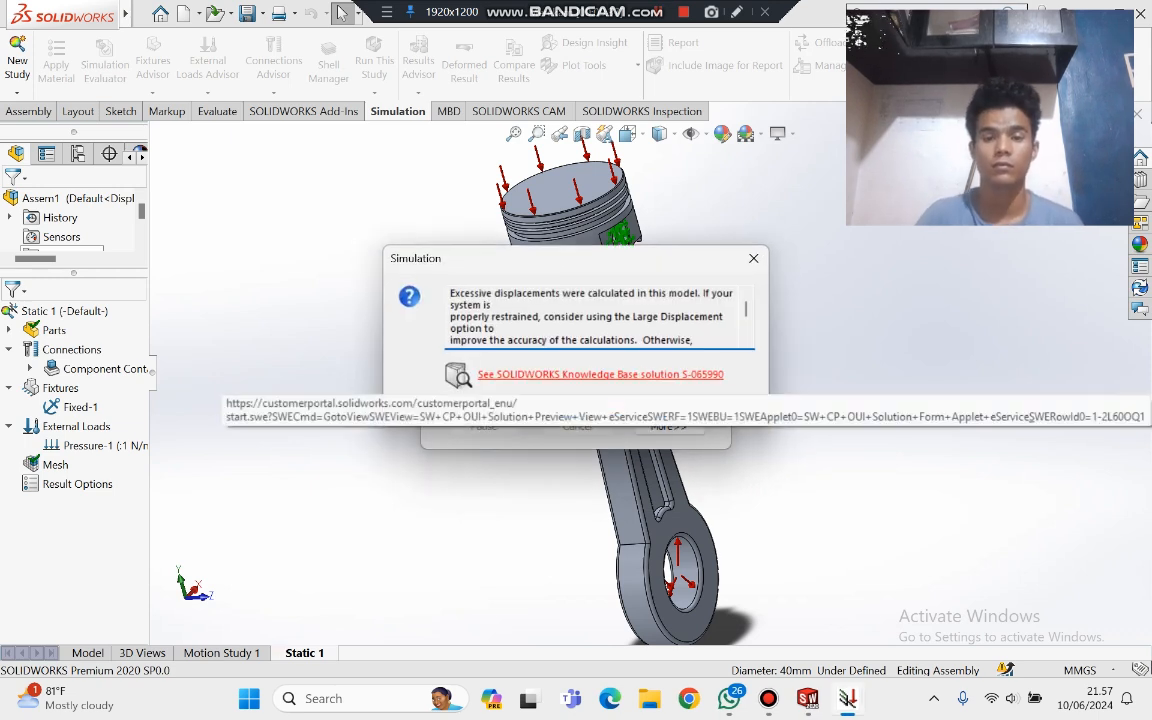
pyautogui.click(551, 407)
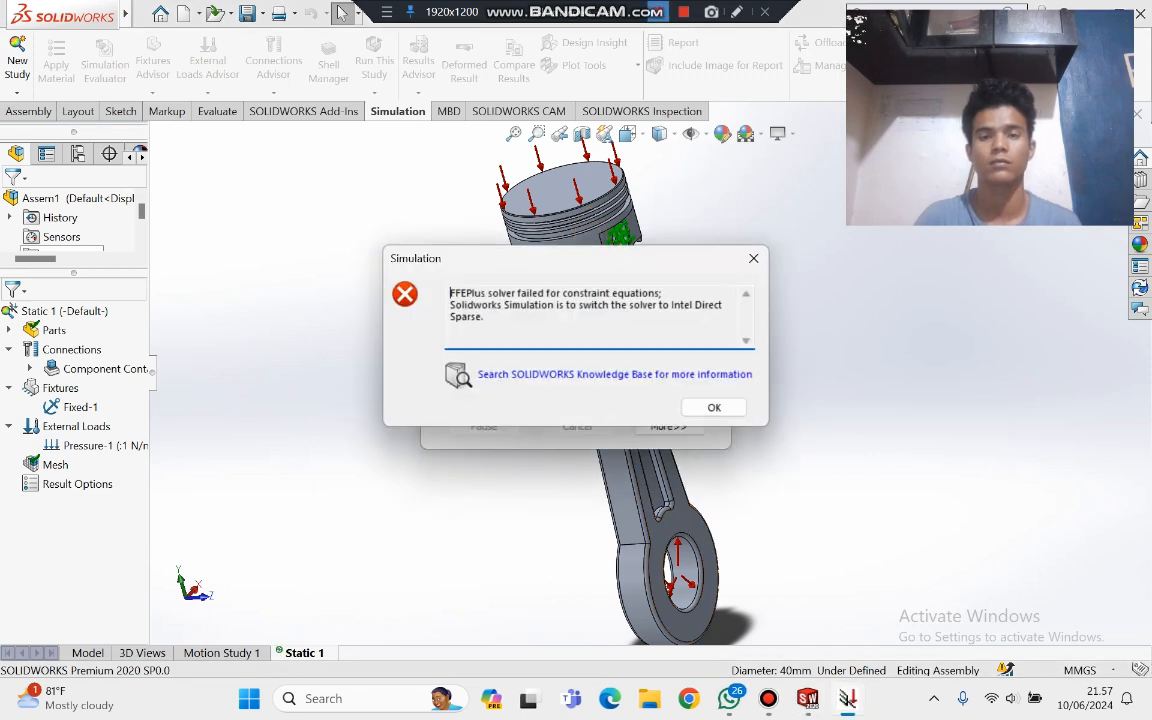
pyautogui.click(753, 258)
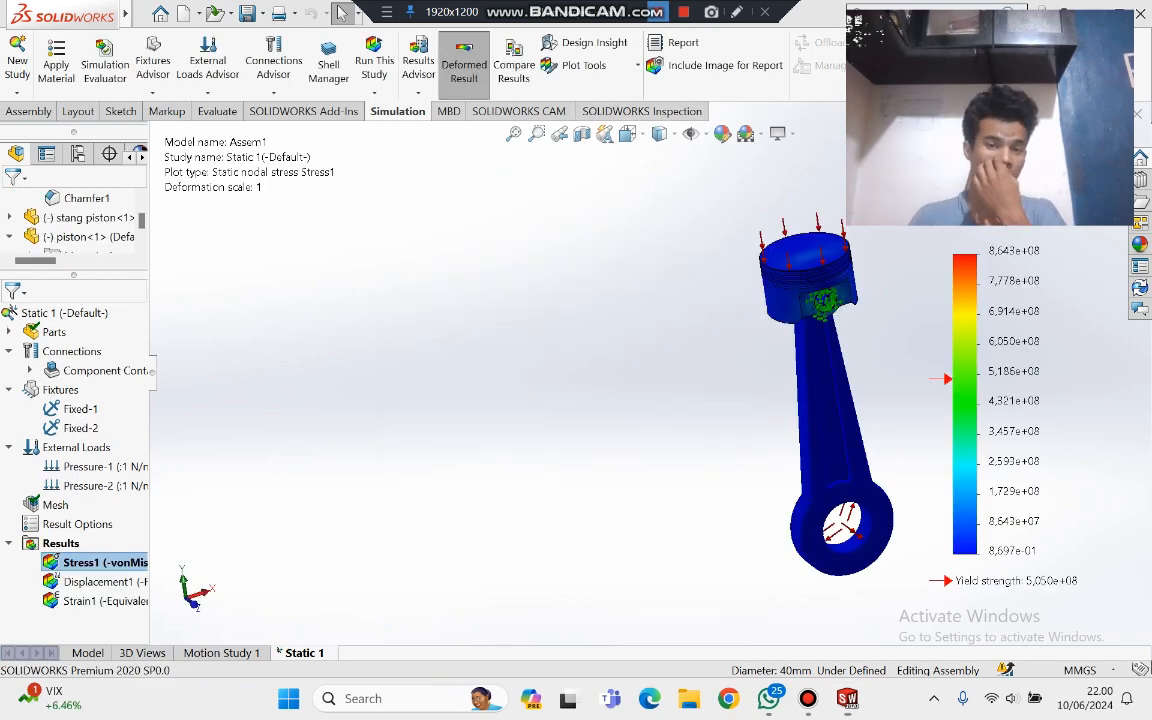
# Step: Examine the von Mises stress plot of the assembly, focusing on the fixed area around the piston's pin hole
pyautogui.scroll(-3, 814, 270)
pyautogui.scroll(3, 814, 270)
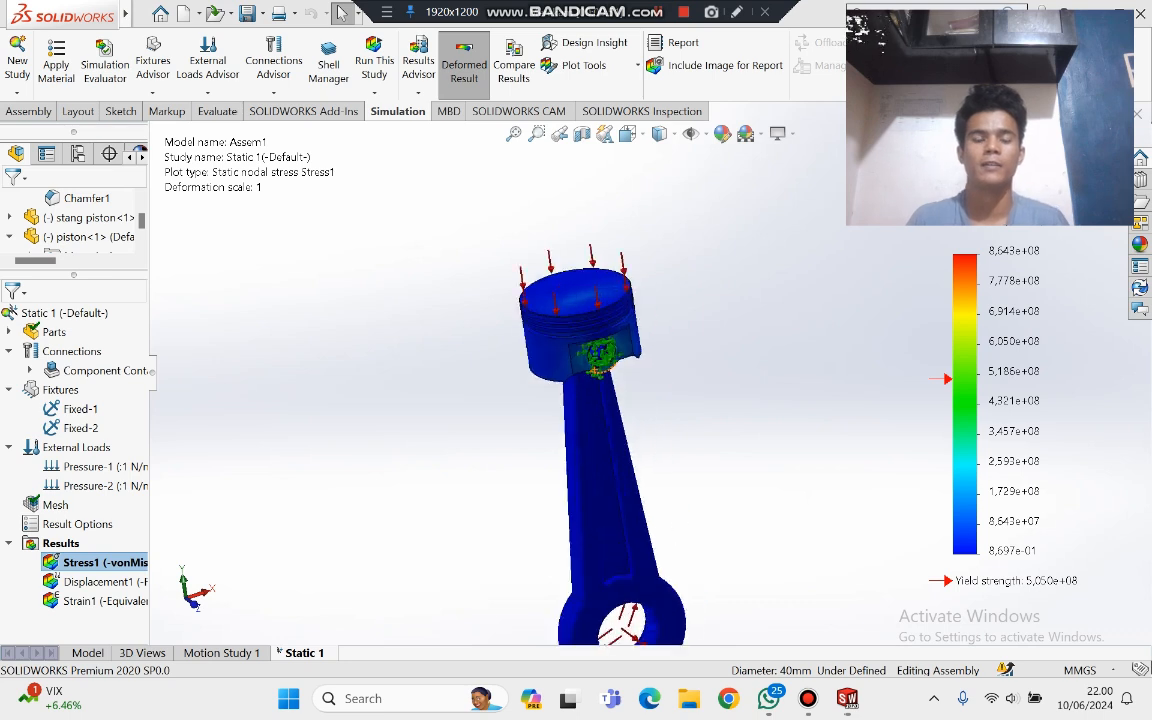
pyautogui.keyDown('ctrl'); pyautogui.moveTo(600, 440); pyautogui.dragTo(760, 415, button='middle'); pyautogui.keyUp('ctrl')
pyautogui.moveTo(760, 300); pyautogui.dragTo(608, 285, button='middle')
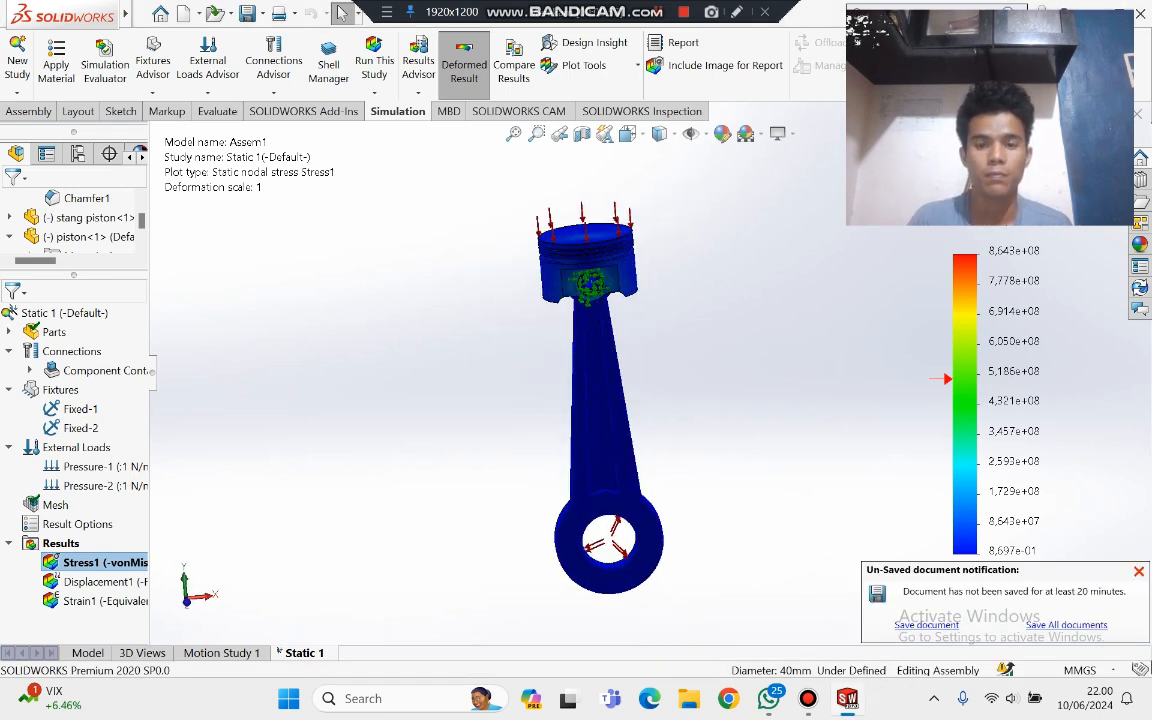
pyautogui.scroll(-3, 608, 285)
pyautogui.click(575, 295)
pyautogui.scroll(-3, 575, 295)
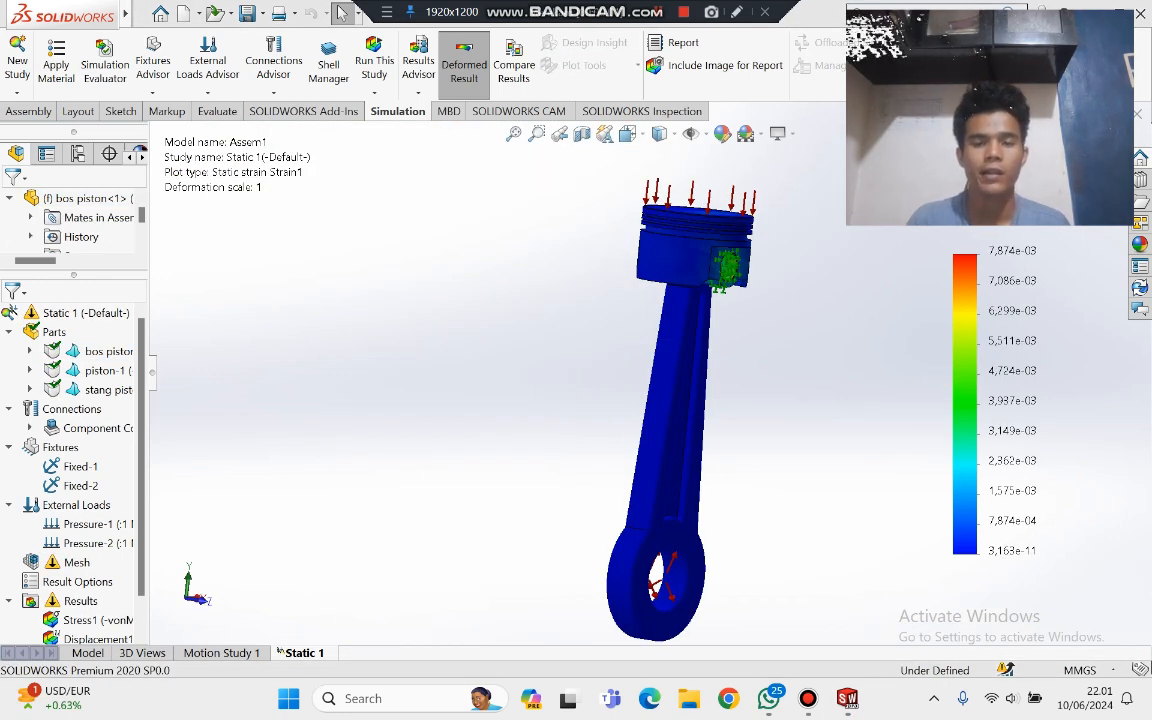
# Step: Display the Stress1 von Mises plot and examine the stress on the pin hole, connecting rod and piston crown
pyautogui.moveTo(735, 264)
pyautogui.mouseDown(button='middle')
pyautogui.moveTo(682, 259)
pyautogui.moveTo(726, 265)
pyautogui.mouseUp(button='middle')
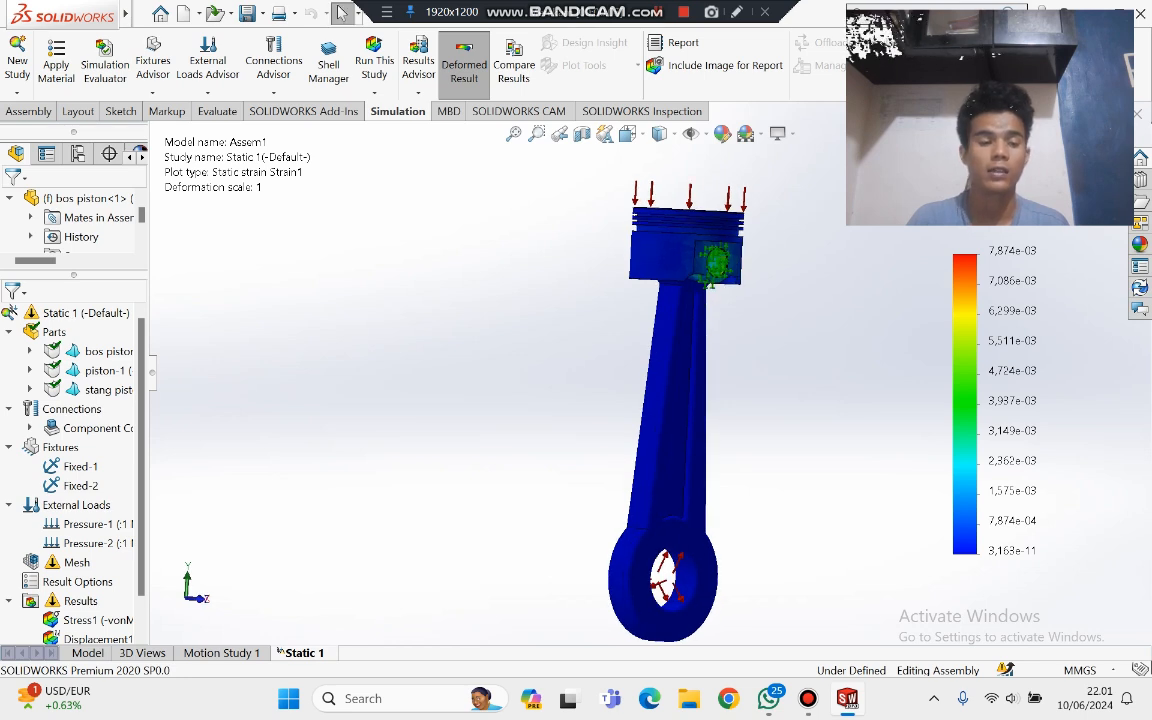
pyautogui.scroll(-1, 731, 385)
pyautogui.scroll(2, 731, 385)
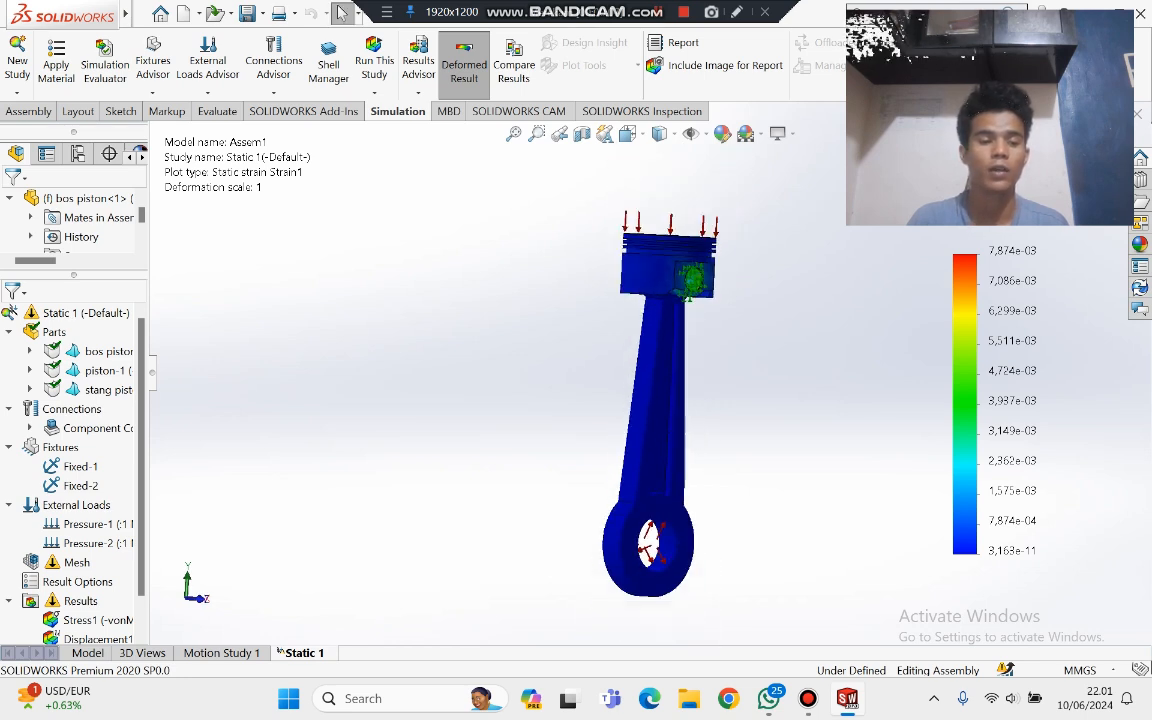
pyautogui.doubleClick(95, 620)
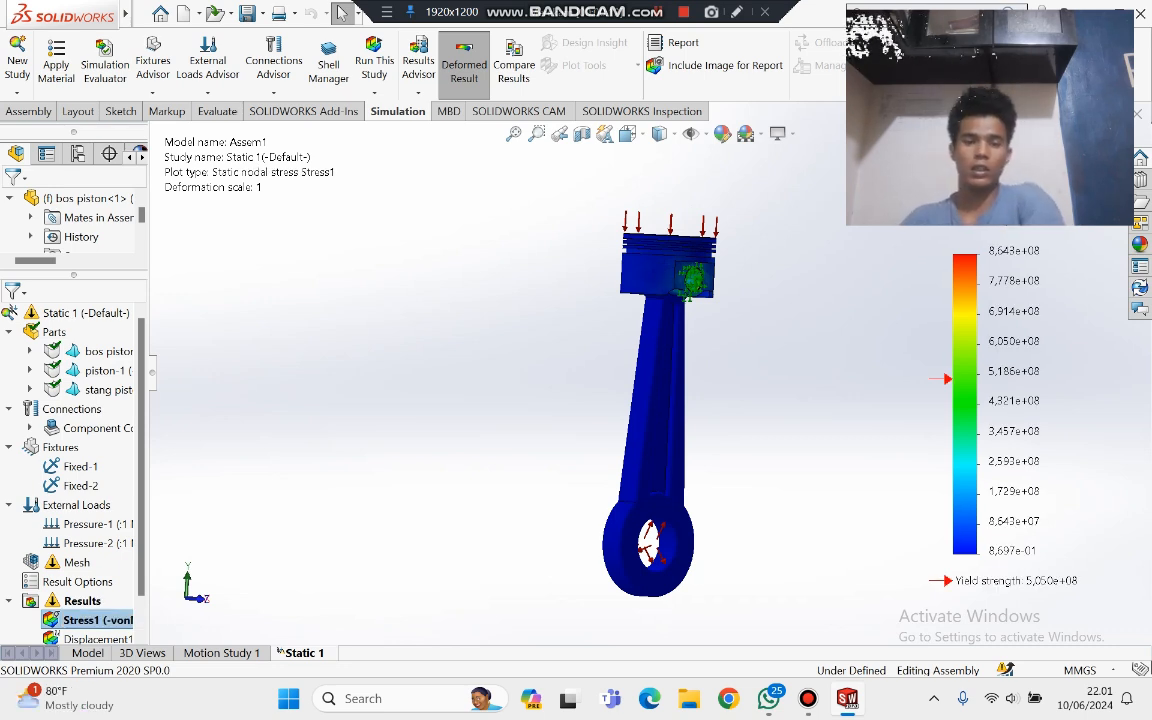
pyautogui.scroll(-2, 860, 420)
pyautogui.scroll(2, 640, 480)
pyautogui.scroll(-3, 605, 540)
pyautogui.scroll(3, 605, 540)
pyautogui.scroll(-1, 725, 280)
pyautogui.scroll(1, 710, 270)
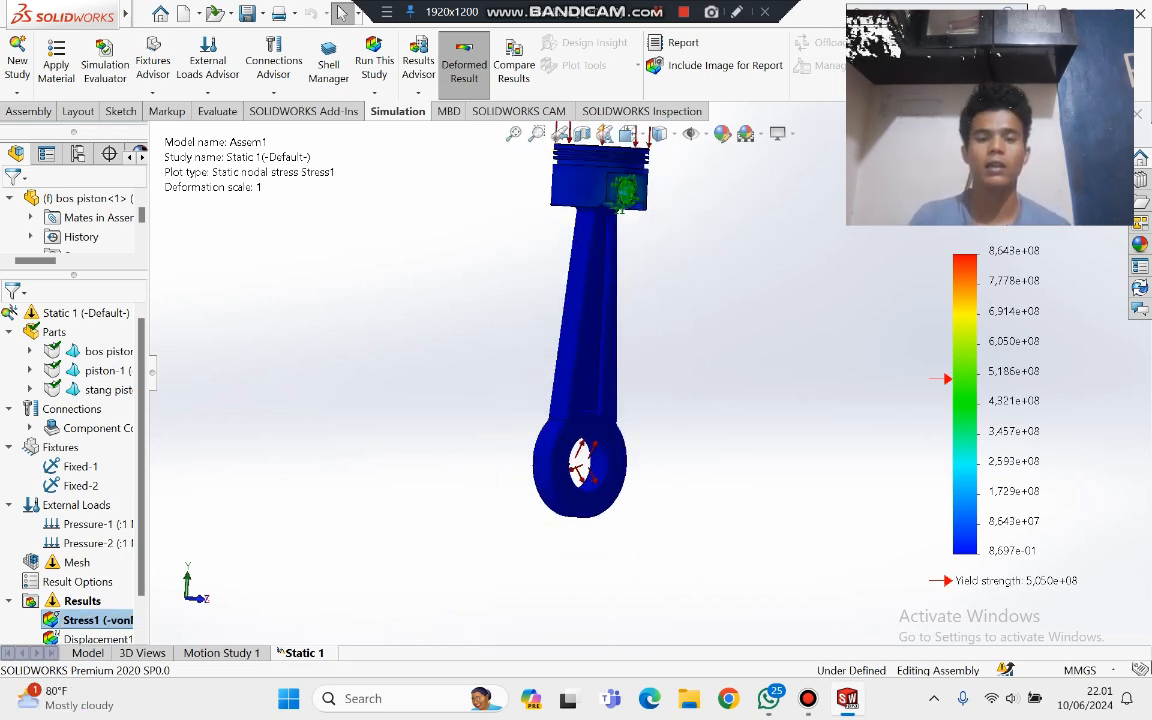
pyautogui.scroll(-2, 692, 252)
pyautogui.scroll(3, 692, 252)
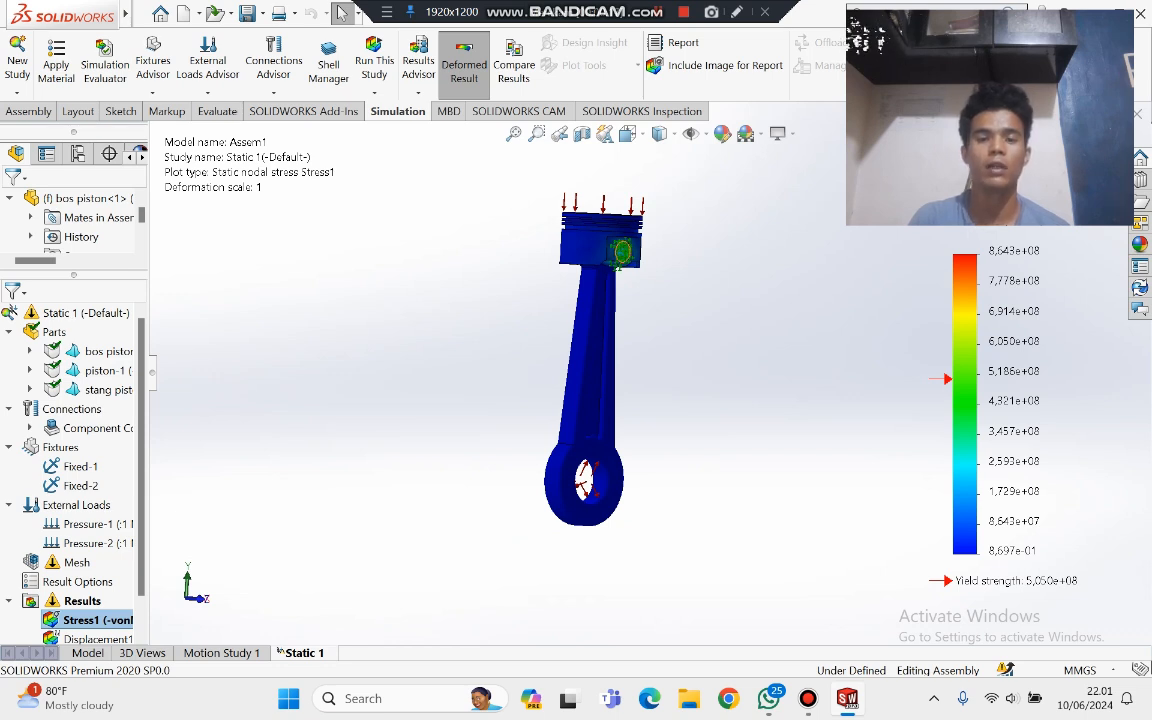
pyautogui.moveTo(690, 252); pyautogui.dragTo(610, 355, button='middle')
pyautogui.scroll(-2, 610, 355)
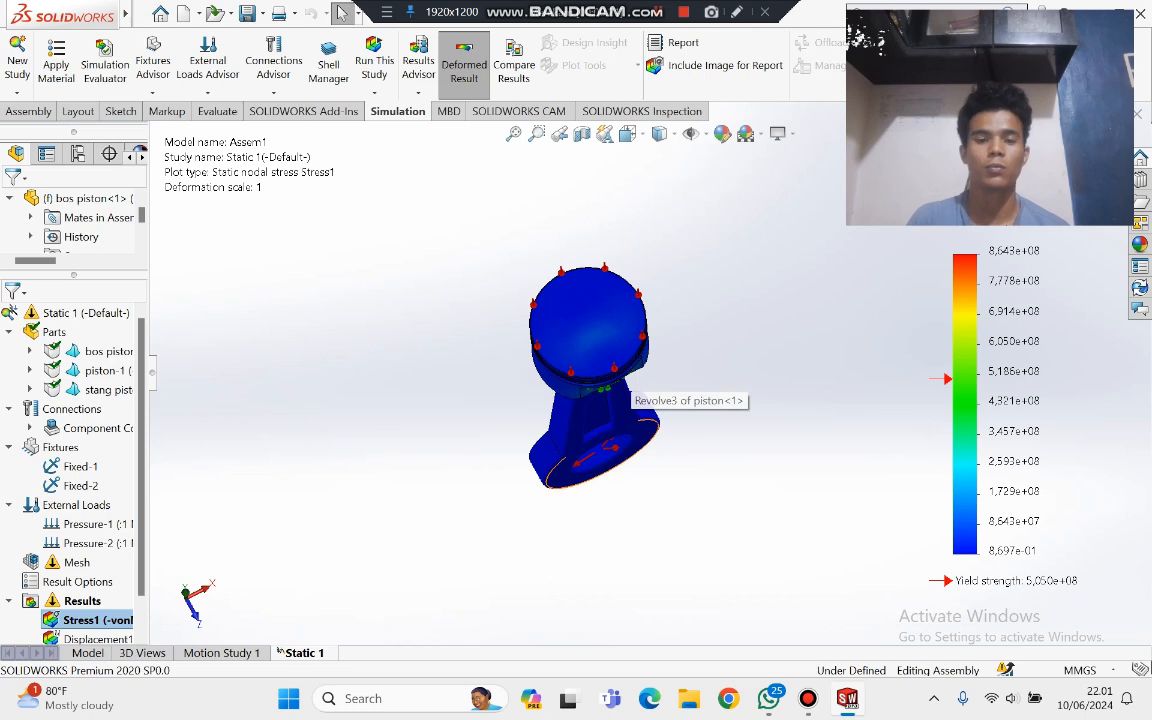
pyautogui.scroll(-1, 636, 470)
# Step: Display the Displacement1 plot and examine the displacement distribution on the piston crown, piston side and connecting rod
pyautogui.scroll(-1, 100, 621)
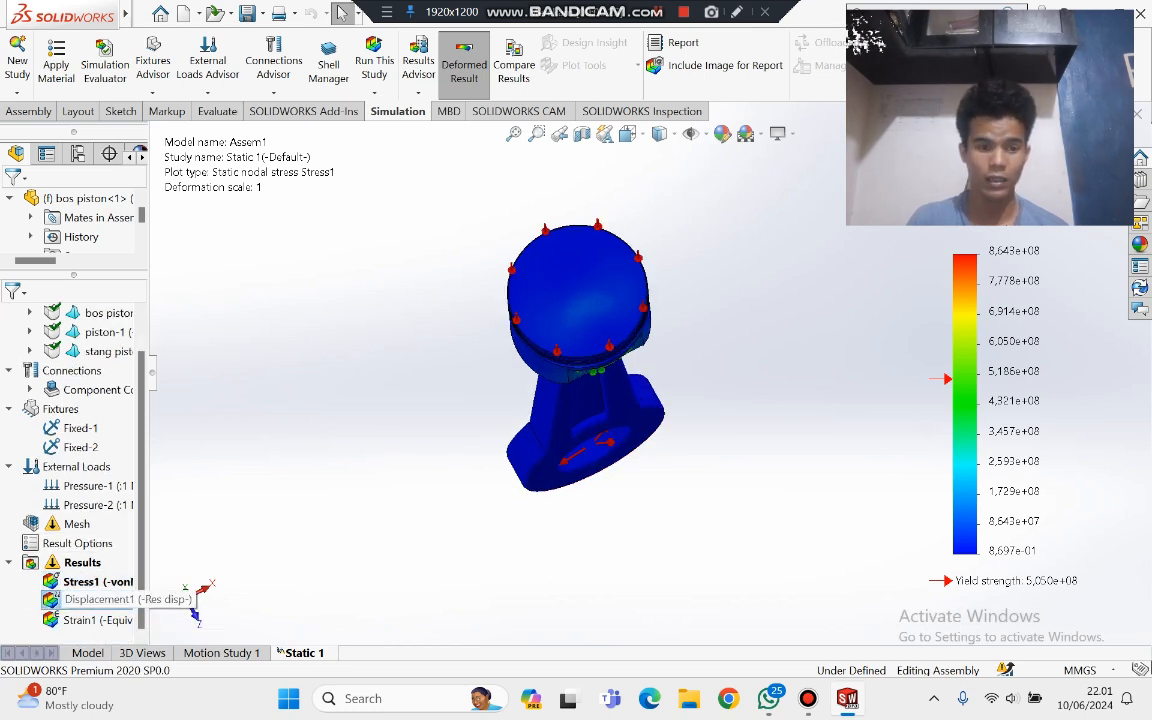
pyautogui.doubleClick(98, 600)
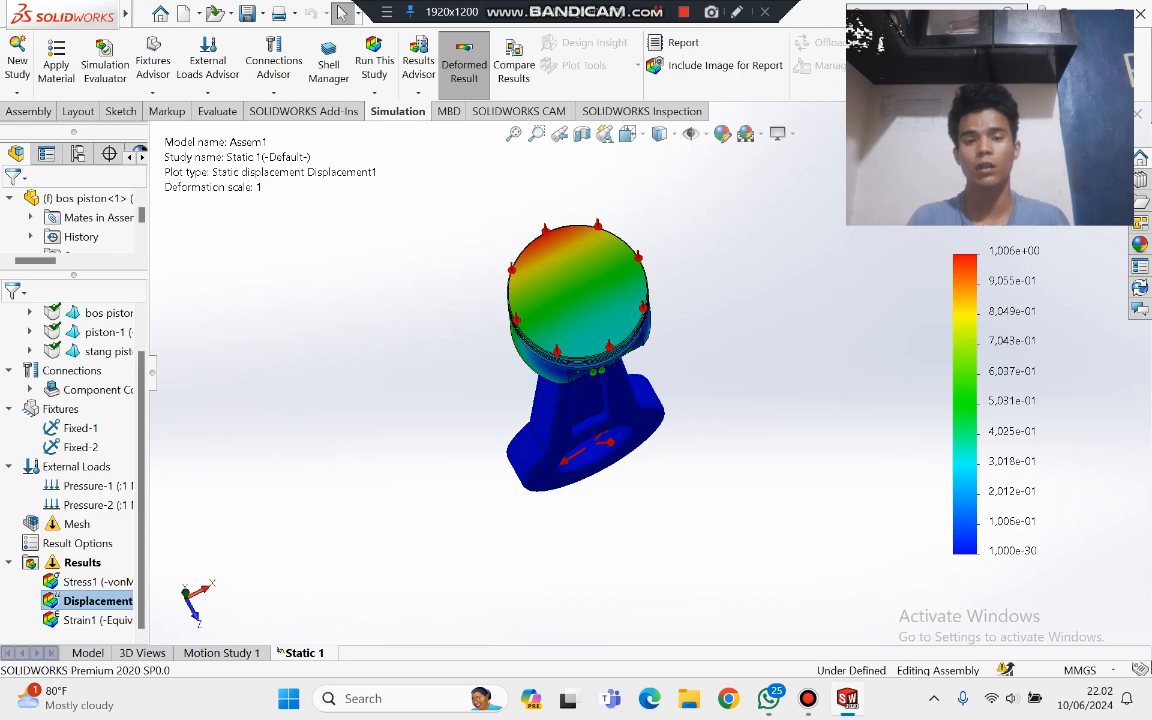
pyautogui.moveTo(580, 380); pyautogui.dragTo(765, 402, button='middle')
pyautogui.scroll(2, 660, 370)
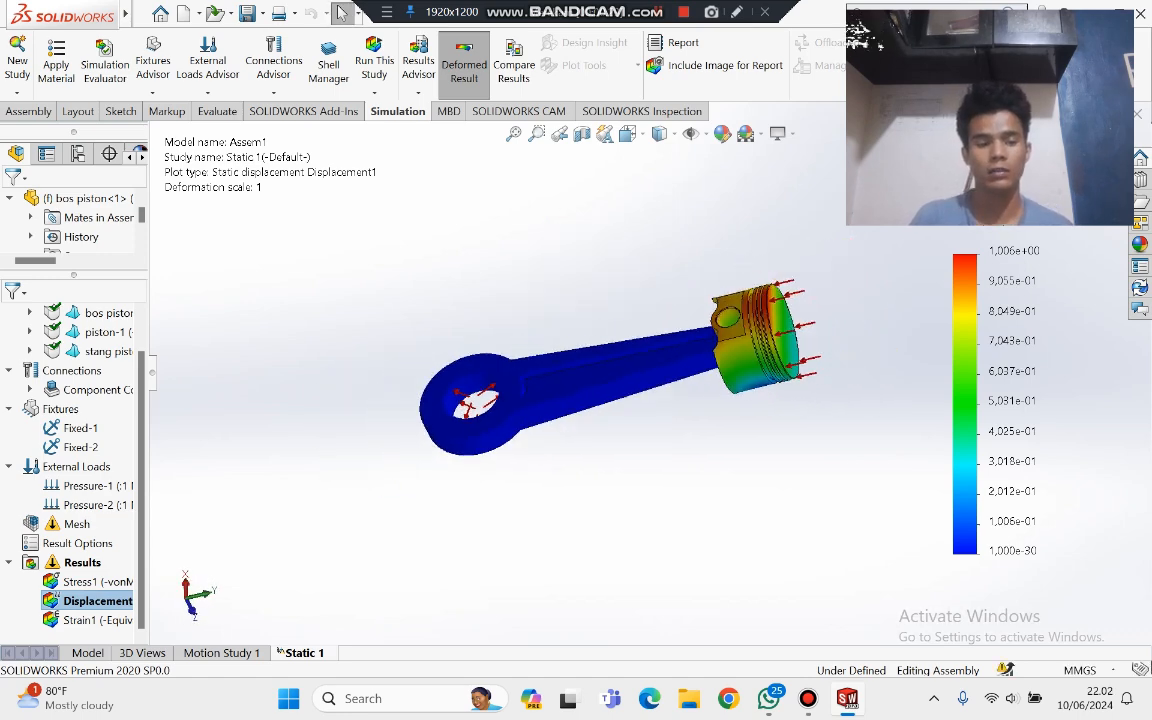
pyautogui.scroll(-2, 615, 470)
pyautogui.scroll(1, 625, 390)
pyautogui.moveTo(625, 390); pyautogui.dragTo(700, 505, button='middle')
pyautogui.moveTo(665, 425); pyautogui.dragTo(650, 480, button='middle')
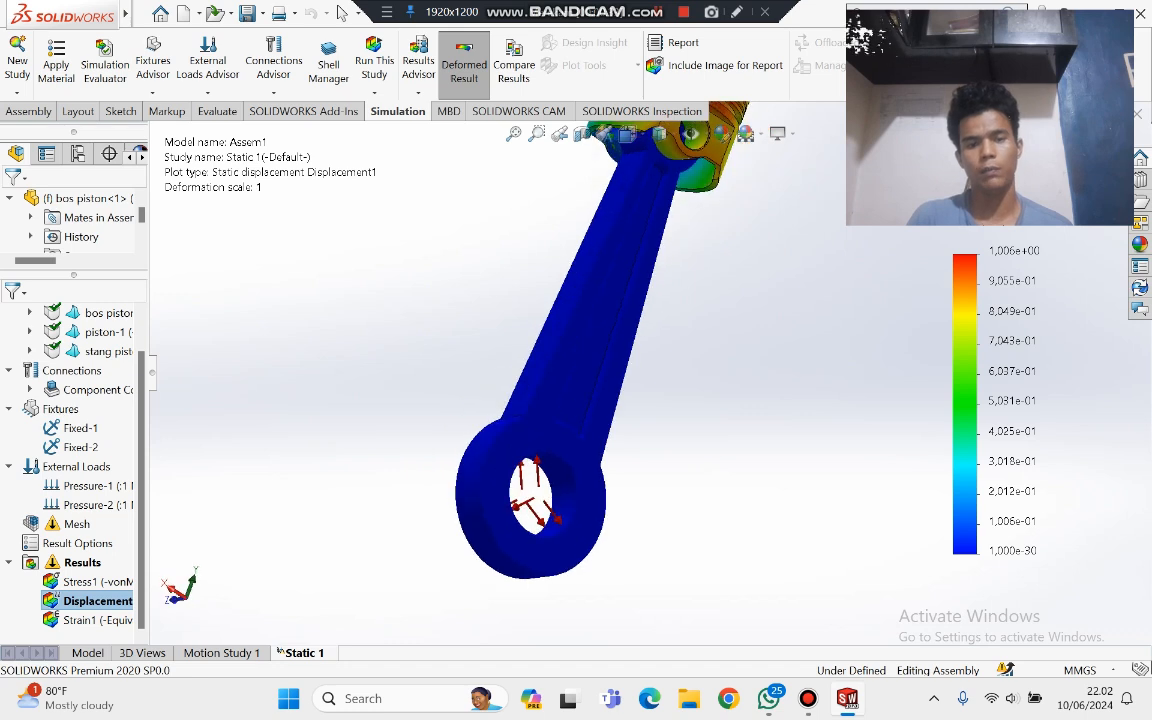
pyautogui.scroll(4, 645, 350)
pyautogui.moveTo(645, 350); pyautogui.dragTo(590, 345, button='middle')
pyautogui.scroll(-4, 755, 185)
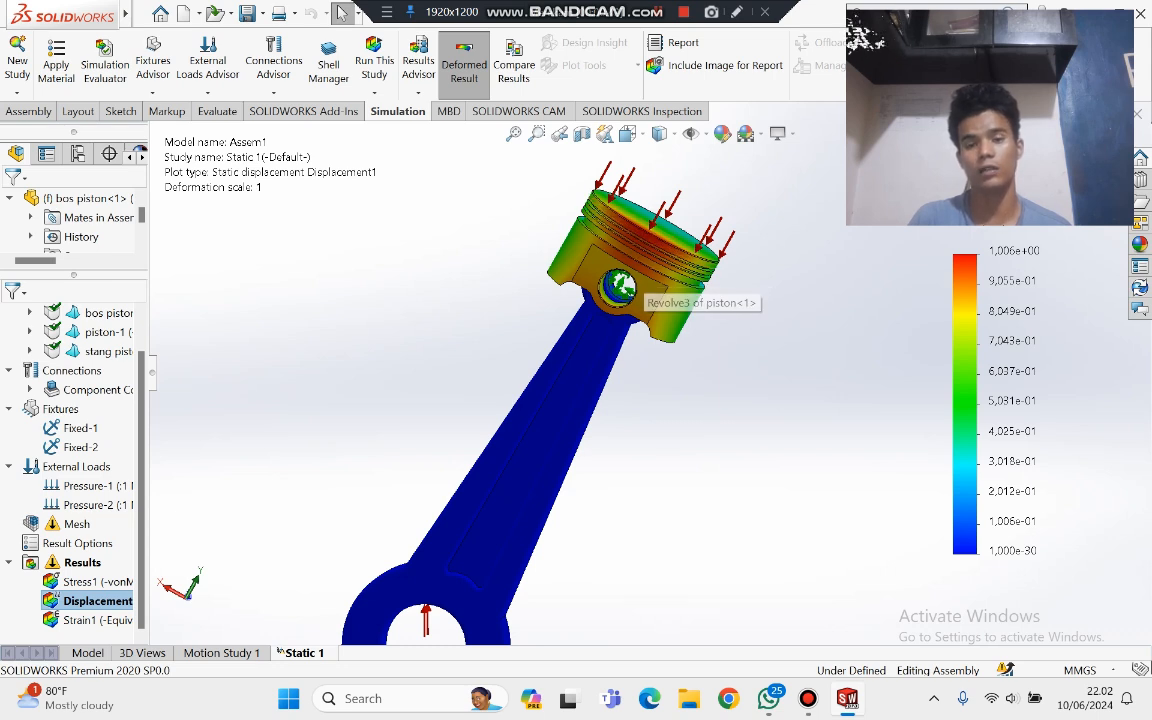
pyautogui.scroll(3, 657, 450)
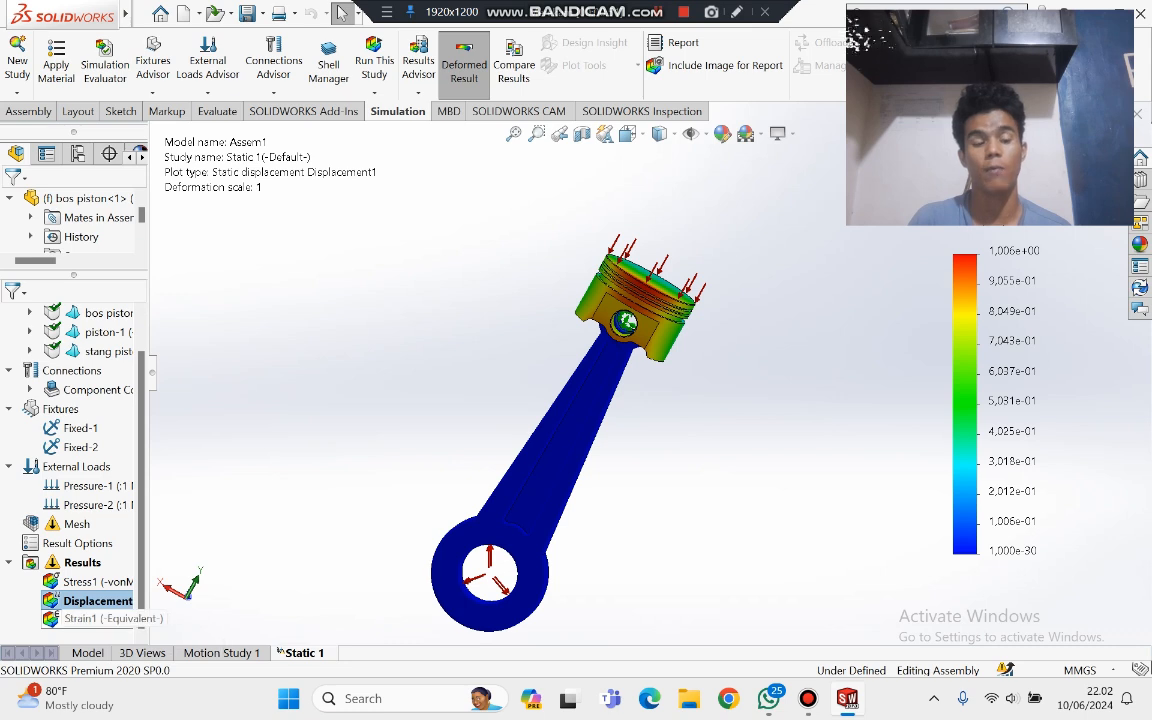
# Step: Display the Strain1 equivalent strain plot and examine the piston crown and connecting rod
pyautogui.doubleClick(80, 619)
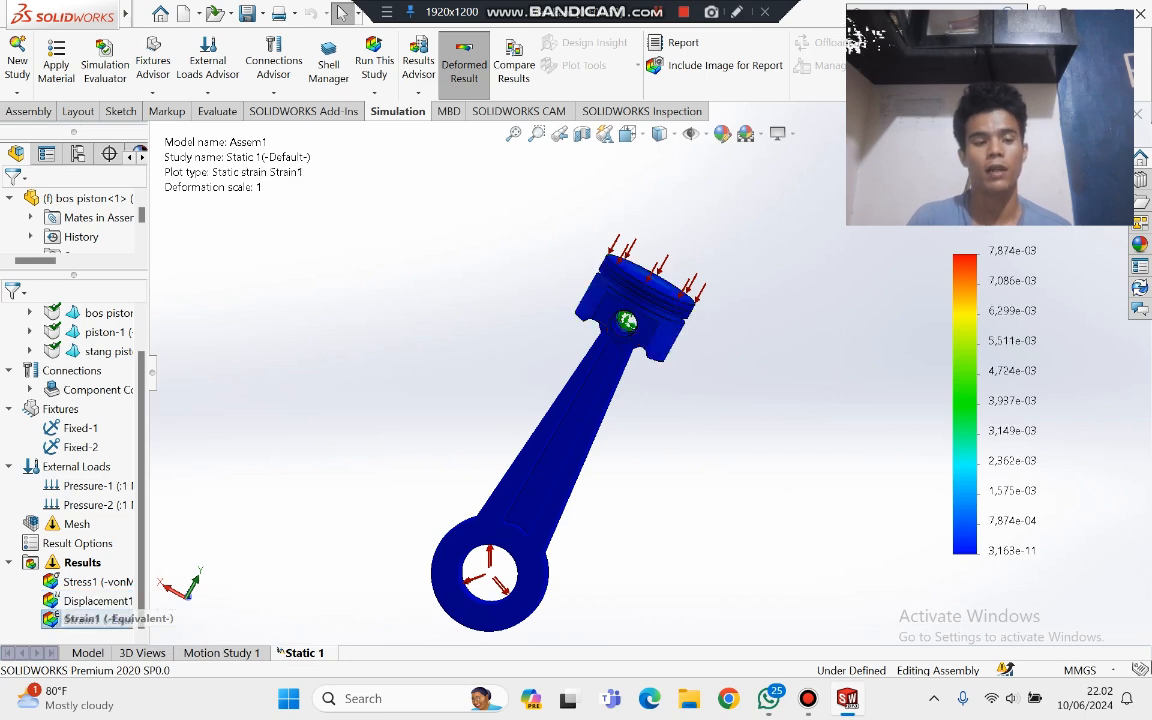
pyautogui.moveTo(580, 400); pyautogui.dragTo(630, 460, button='middle')
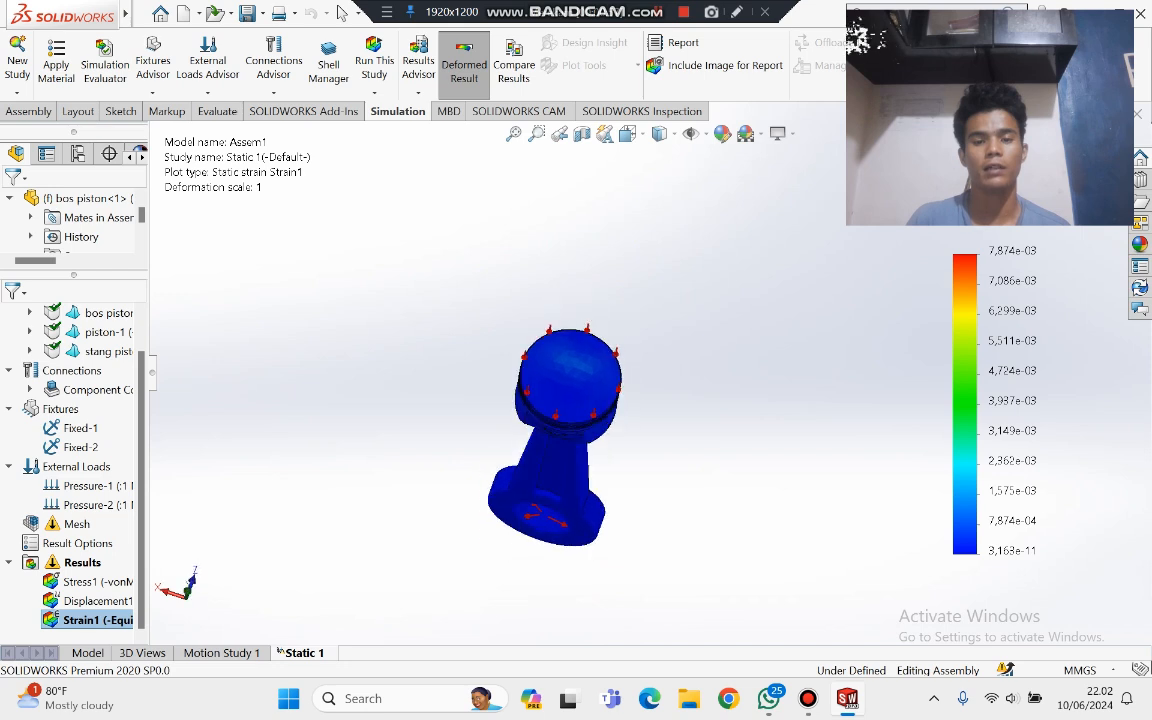
pyautogui.scroll(-3, 630, 460)
pyautogui.scroll(-2, 500, 330)
pyautogui.scroll(3, 655, 350)
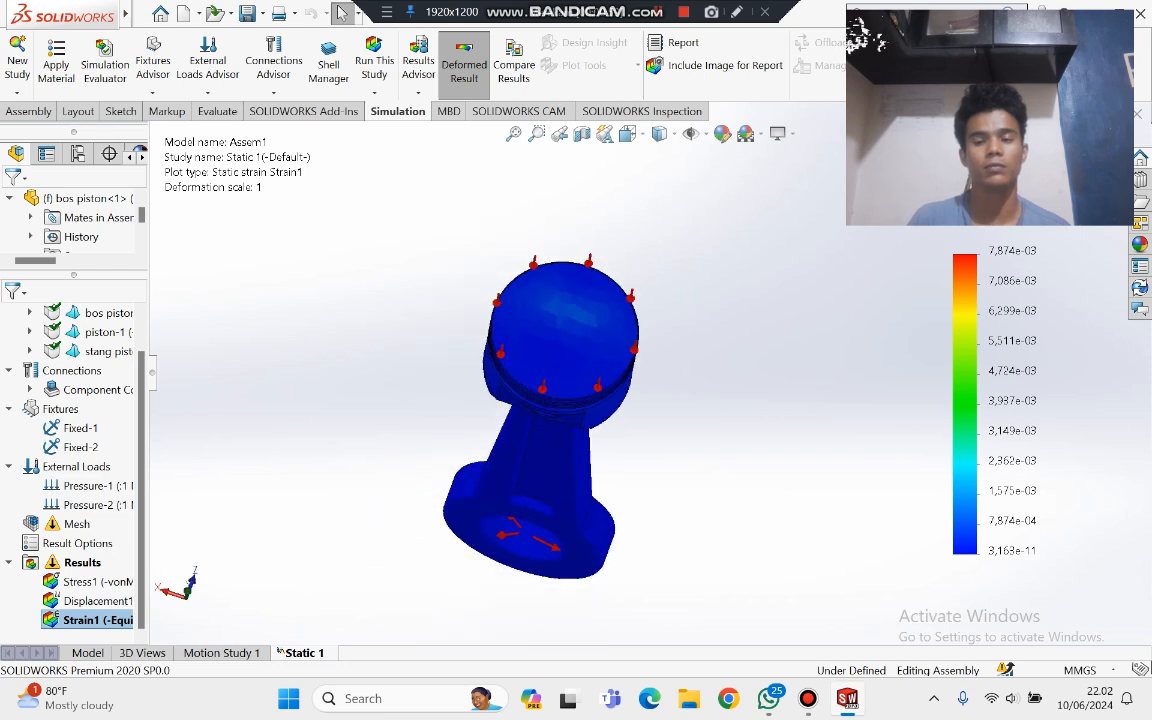
pyautogui.moveTo(655, 350); pyautogui.dragTo(661, 238, button='middle')
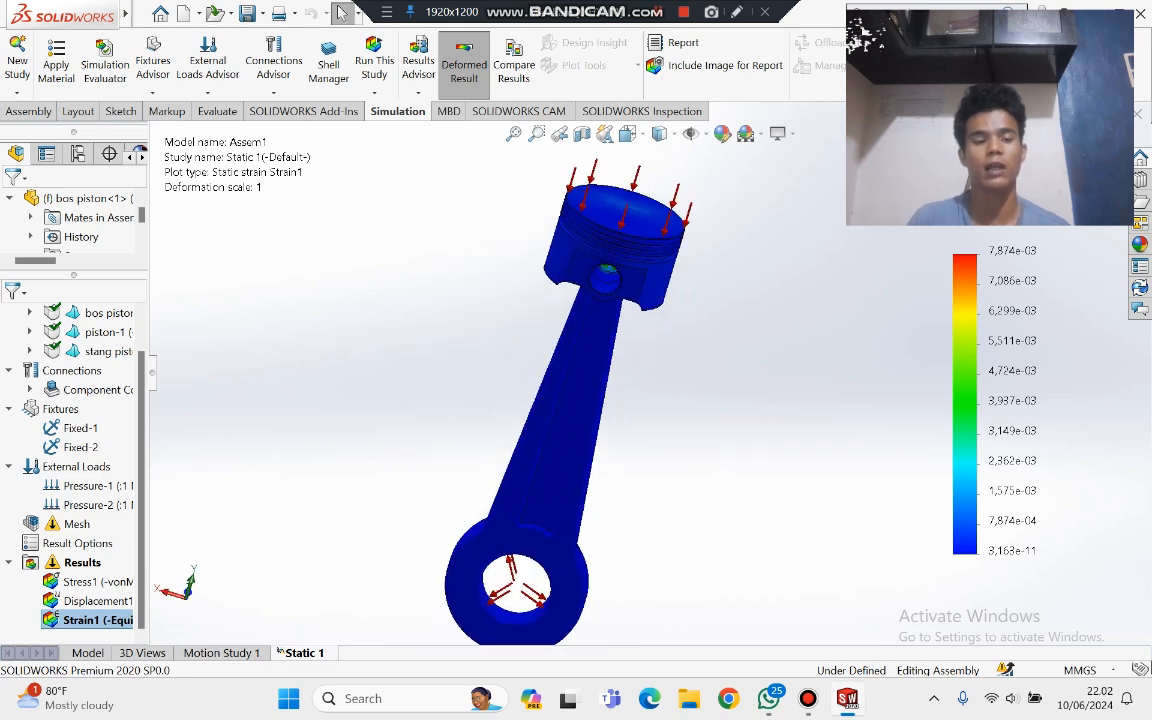
# Step: Display the Stress1 plot and animate it, viewing the assembly from an angled direction
pyautogui.click(97, 582)
pyautogui.rightClick(97, 581)
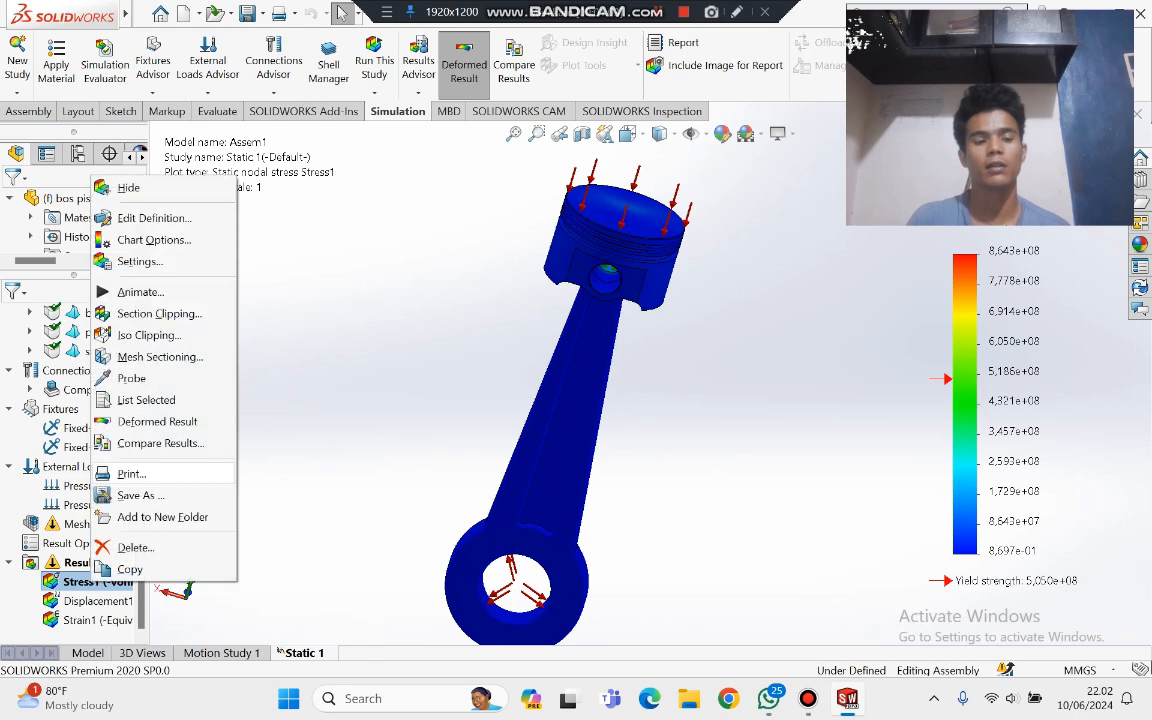
pyautogui.click(115, 290)
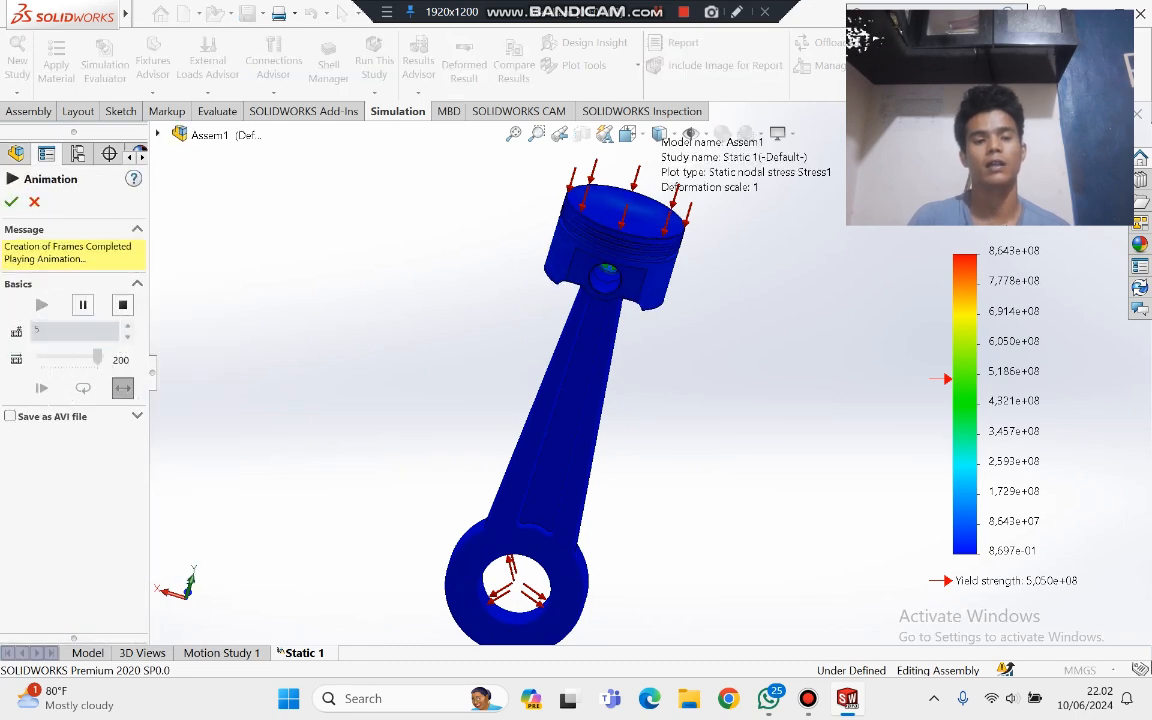
pyautogui.moveTo(620, 390); pyautogui.dragTo(660, 415, button='middle')
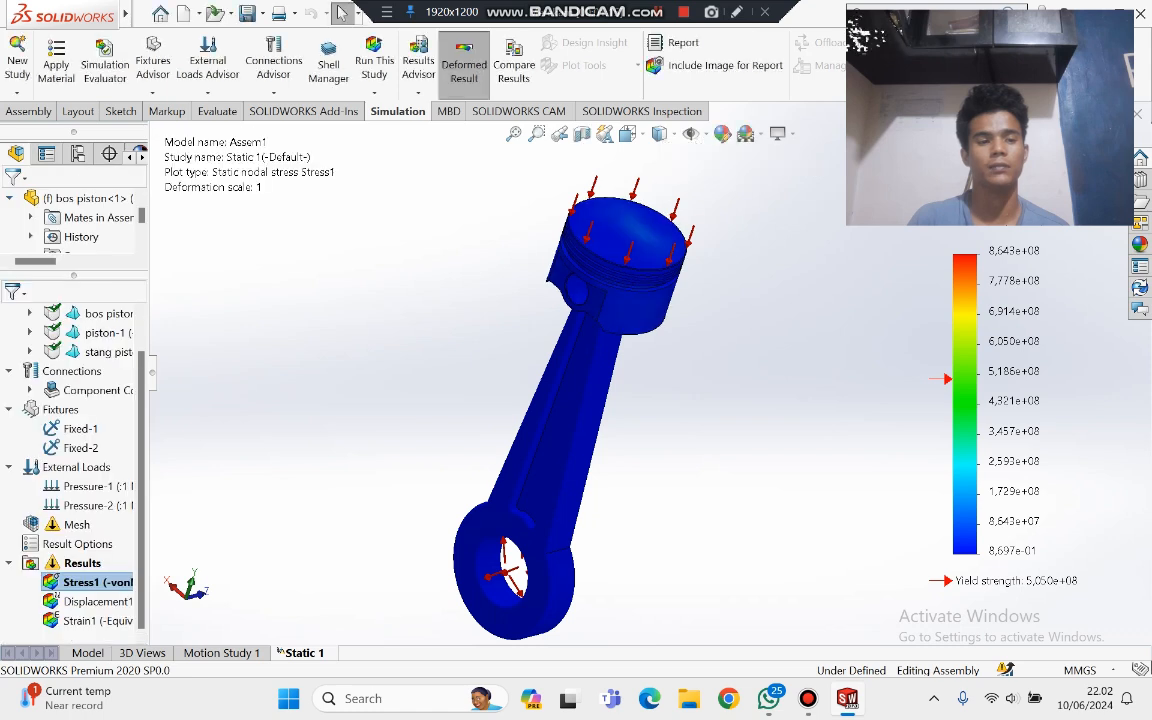
# Step: Show and animate the Displacement1 plot, close the animation and examine the deformed piston and rod
pyautogui.rightClick(70, 603)
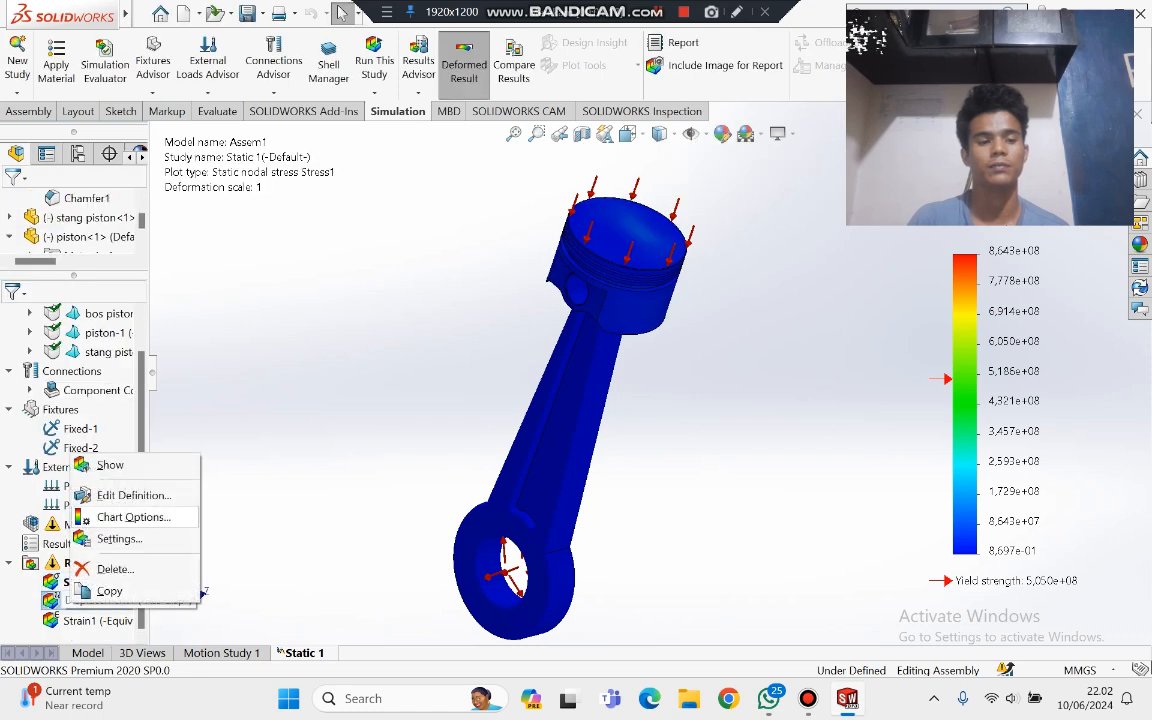
pyautogui.click(110, 465)
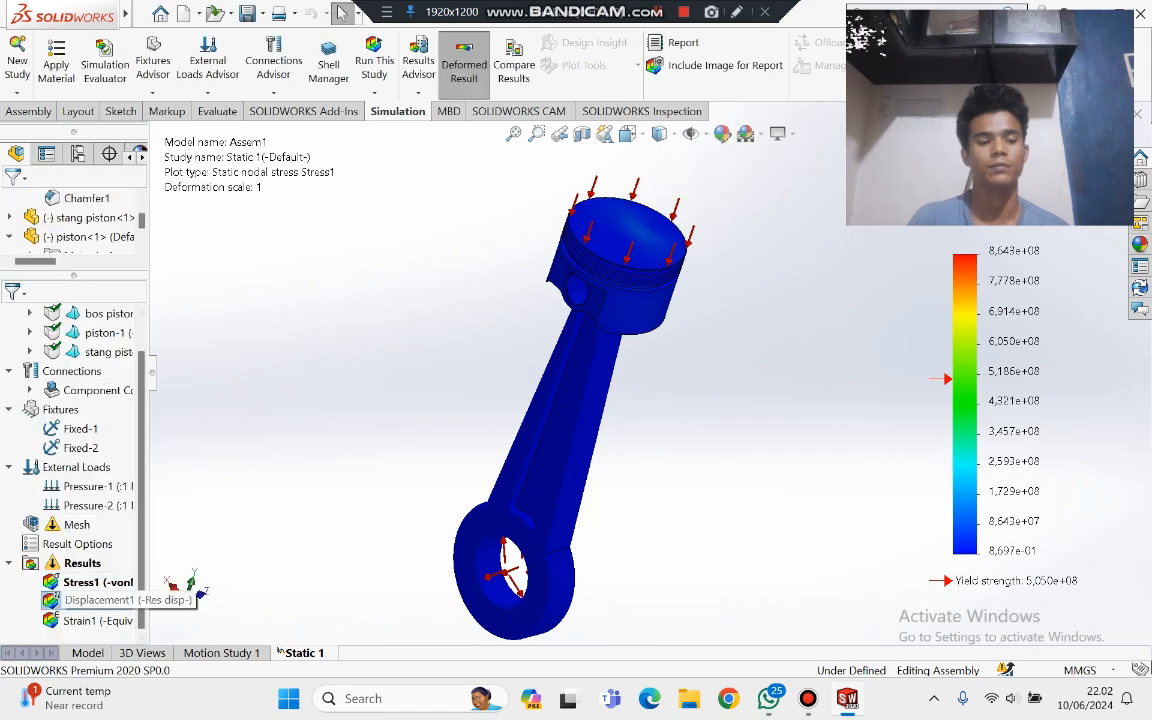
pyautogui.rightClick(105, 600)
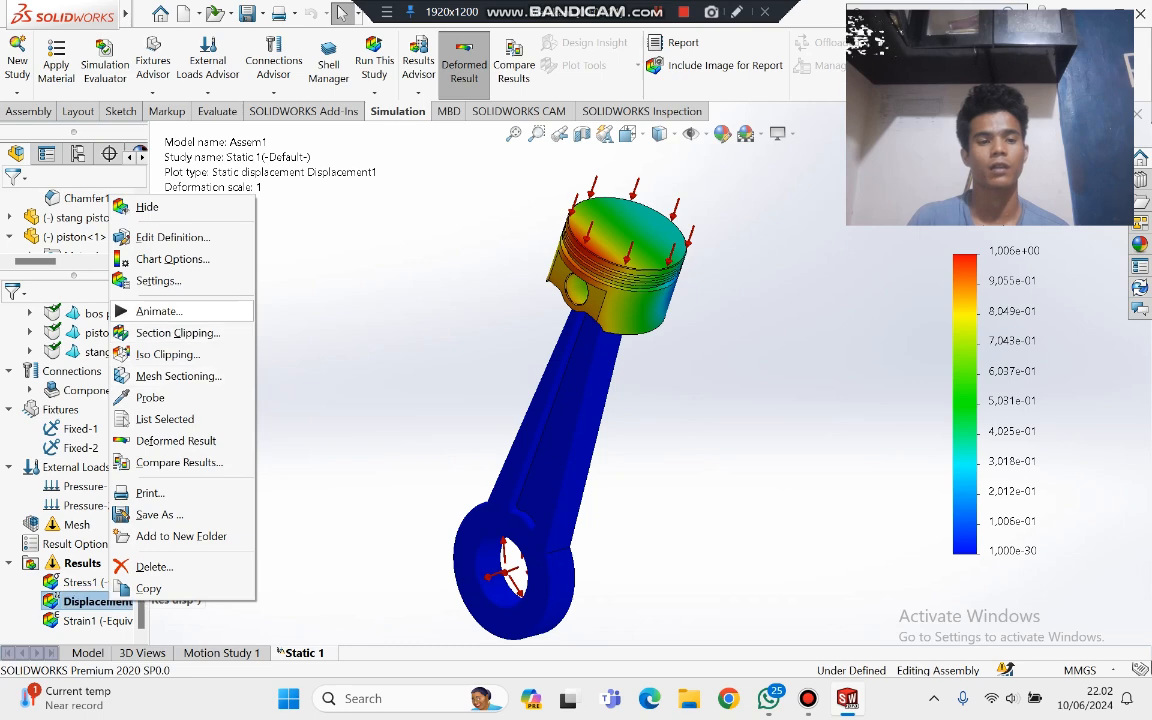
pyautogui.click(159, 311)
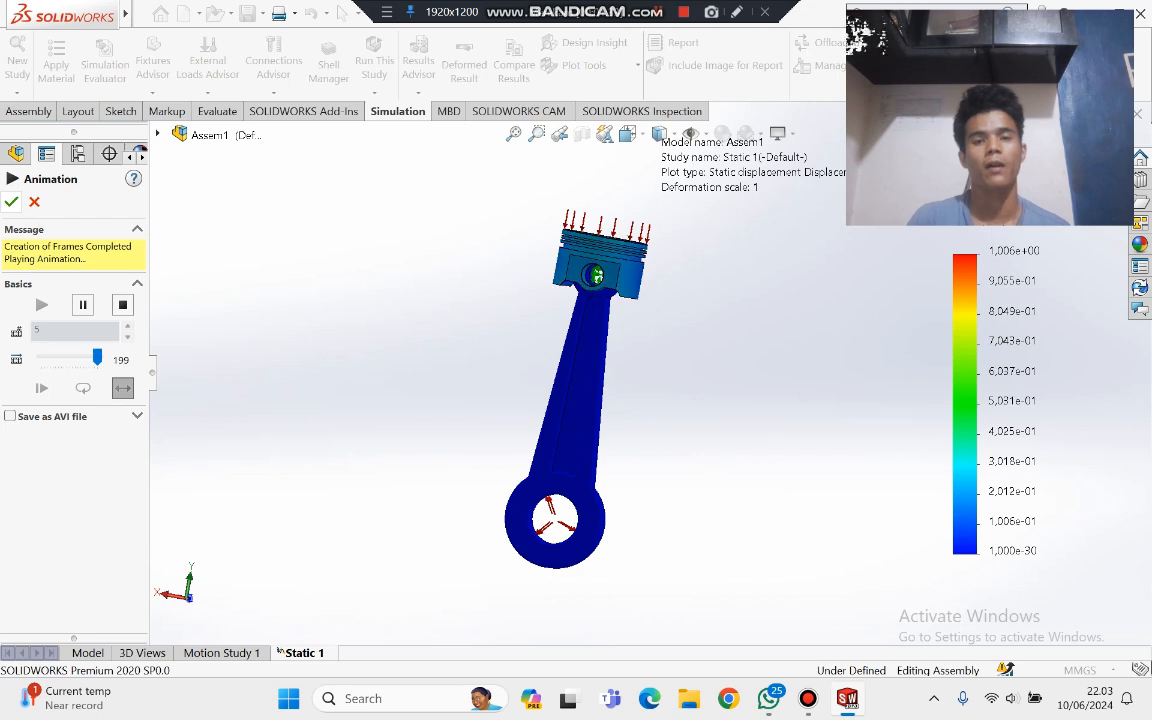
pyautogui.press('Escape')
pyautogui.scroll(-2, 441, 360)
pyautogui.scroll(1, 658, 370)
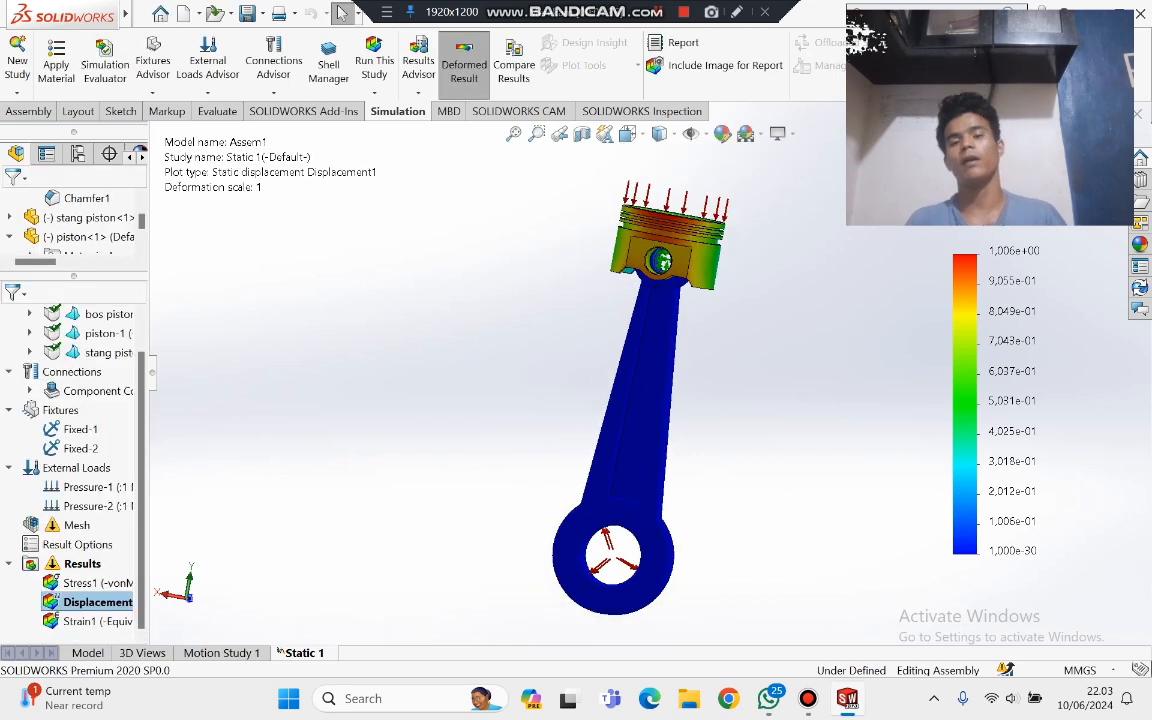
pyautogui.scroll(-1, 664, 400)
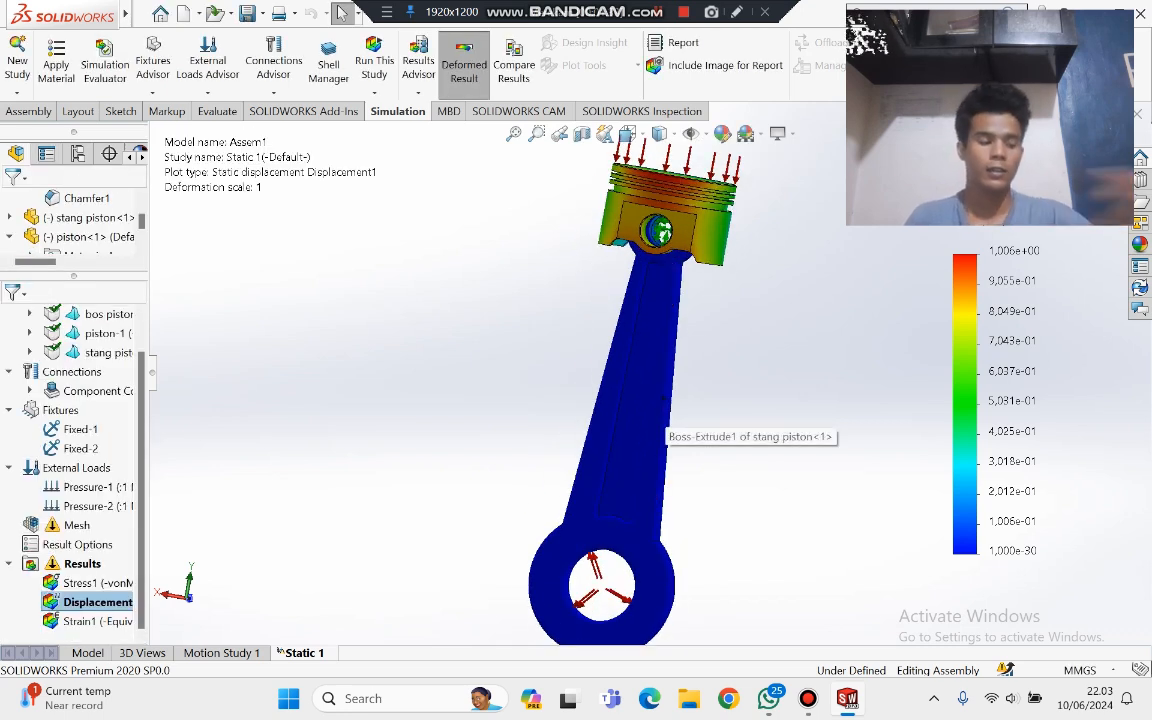